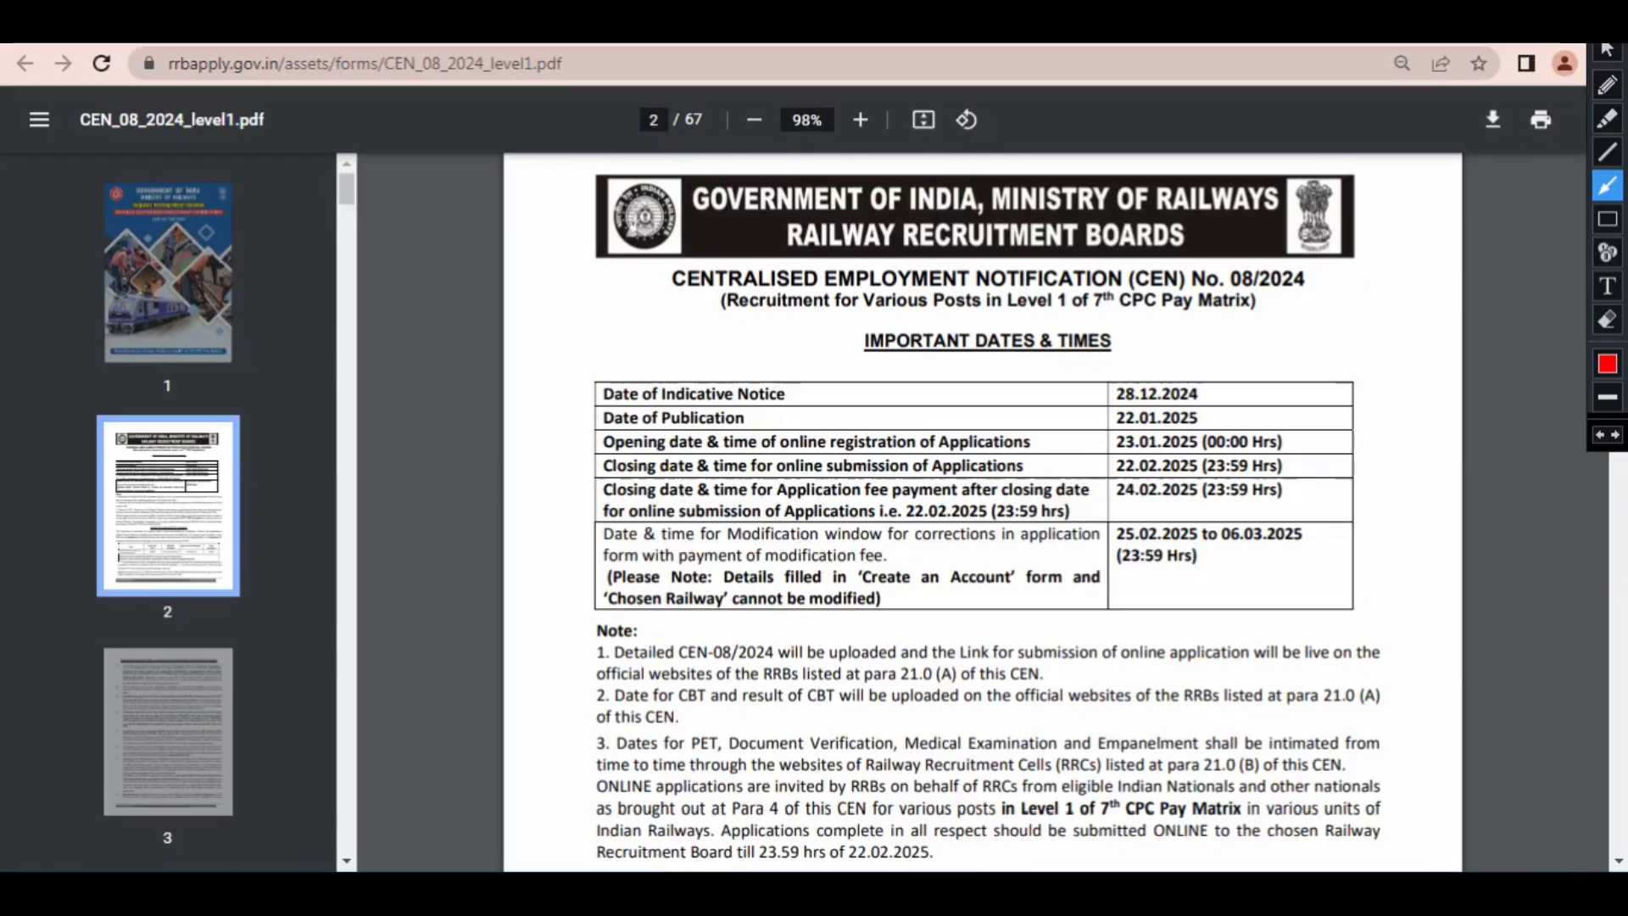
Step: Mark the registration opening, submission closing, fee payment and modification window dates with red arrows, then clear the annotations
{"action": "left_click_drag", "start_coordinate": [723, 400], "coordinate": [1095, 442]}
{"action": "left_click_drag", "start_coordinate": [848, 438], "coordinate": [1079, 462]}
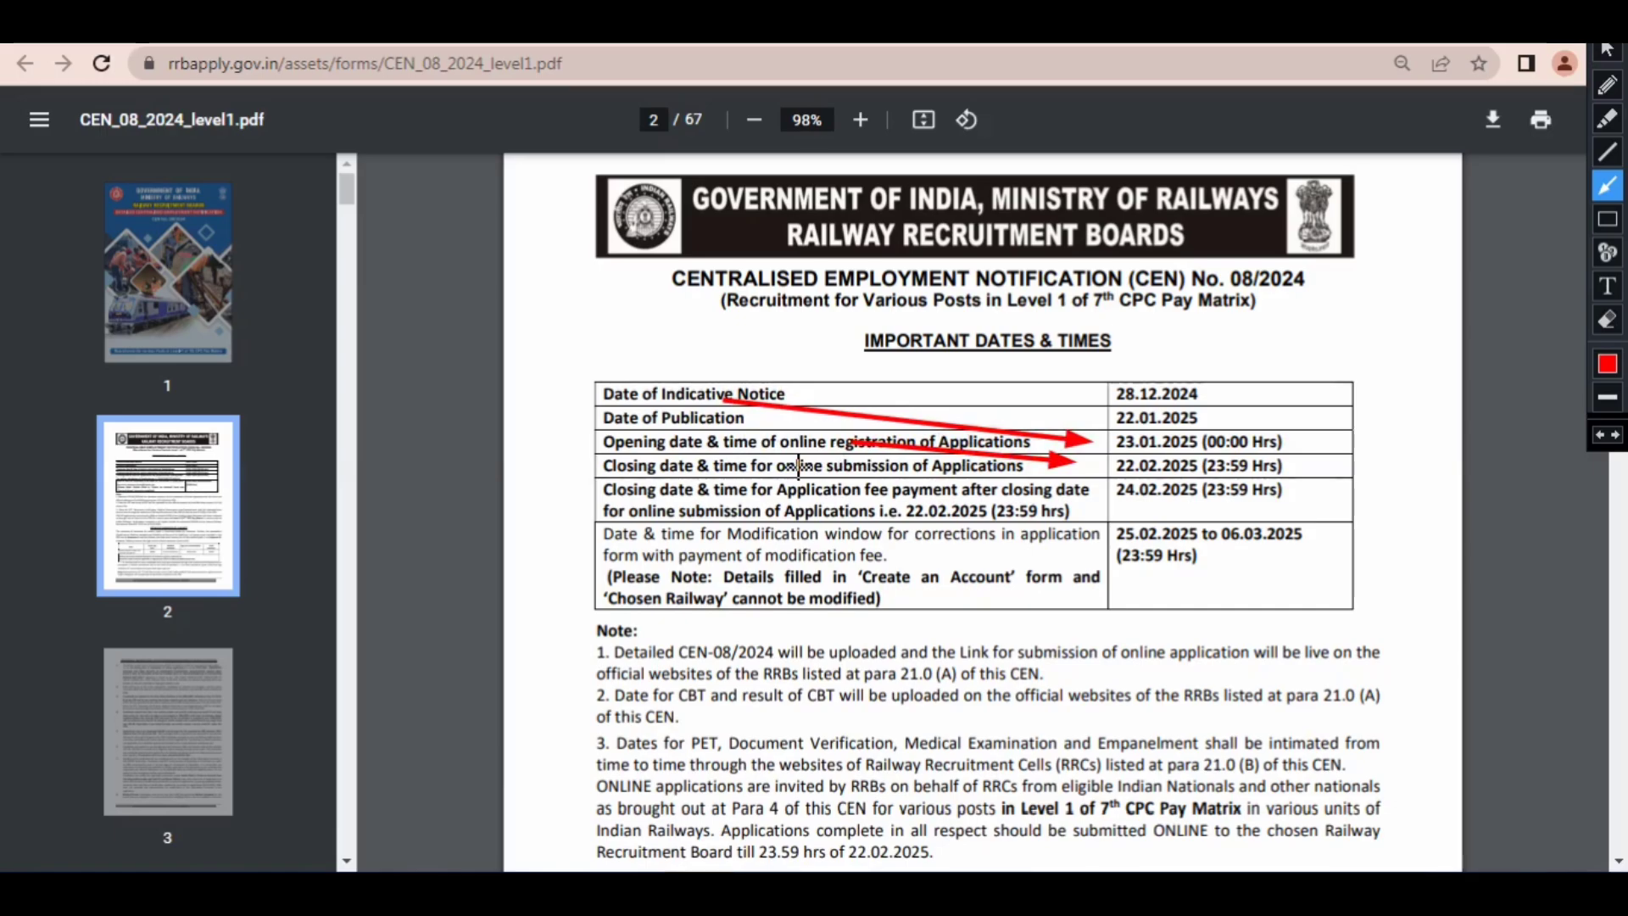
{"action": "mouse_move", "coordinate": [799, 465]}
{"action": "left_mouse_down"}
{"action": "mouse_move", "coordinate": [1039, 511]}
{"action": "mouse_move", "coordinate": [729, 475]}
{"action": "mouse_move", "coordinate": [640, 491]}
{"action": "mouse_move", "coordinate": [935, 508]}
{"action": "mouse_move", "coordinate": [1070, 477]}
{"action": "mouse_move", "coordinate": [1181, 481]}
{"action": "left_mouse_up"}
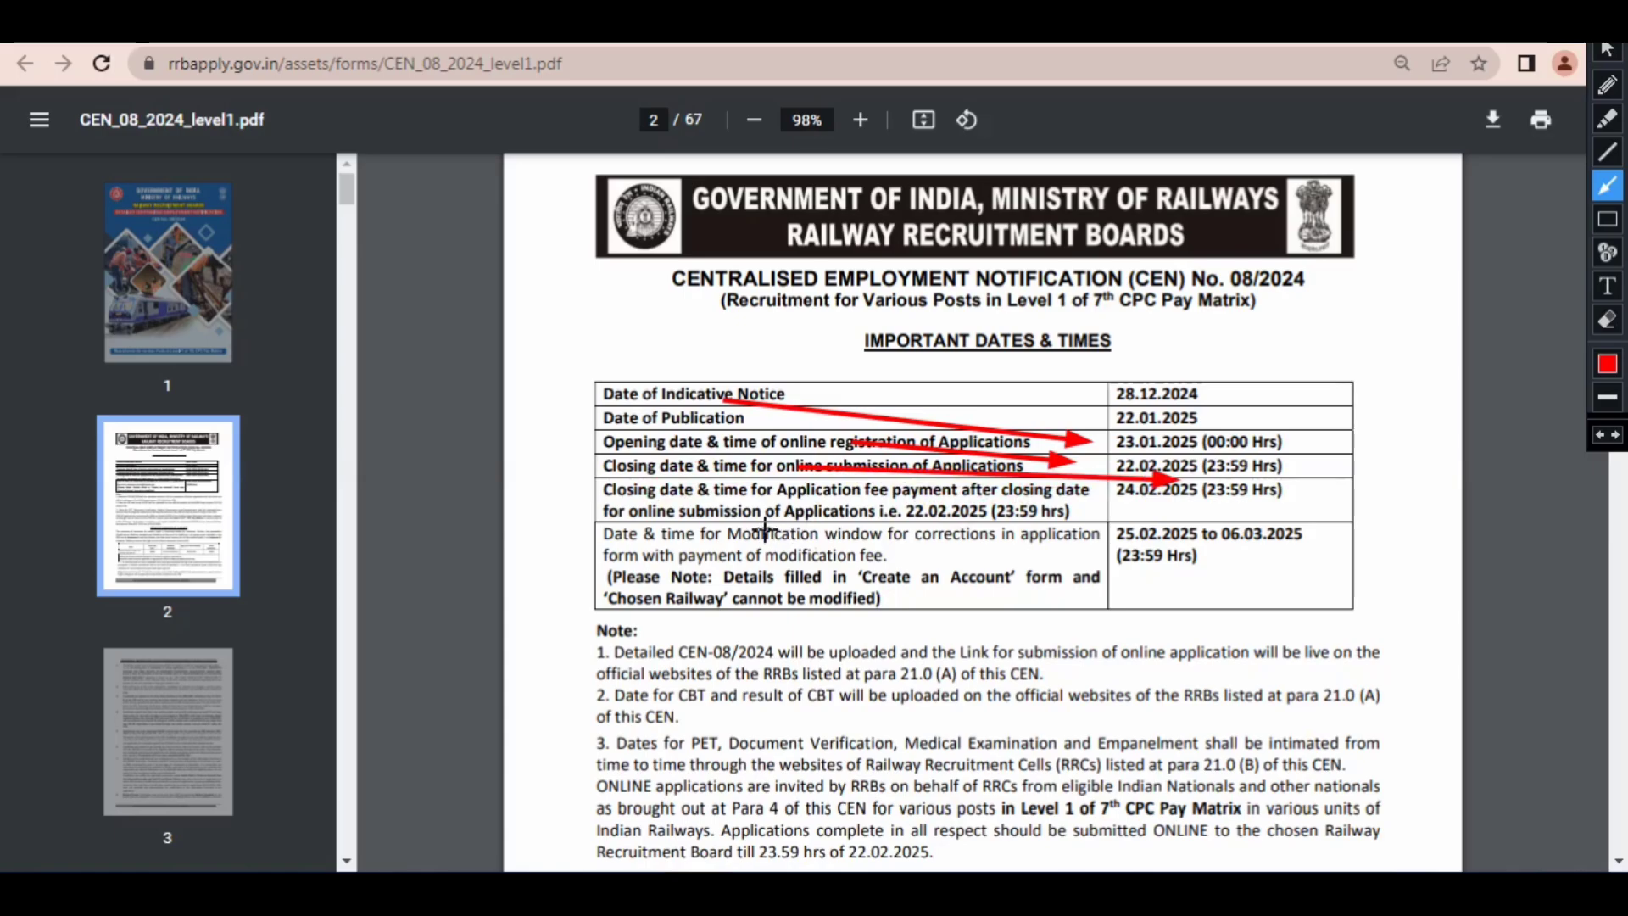
{"action": "left_click_drag", "start_coordinate": [484, 485], "coordinate": [773, 545]}
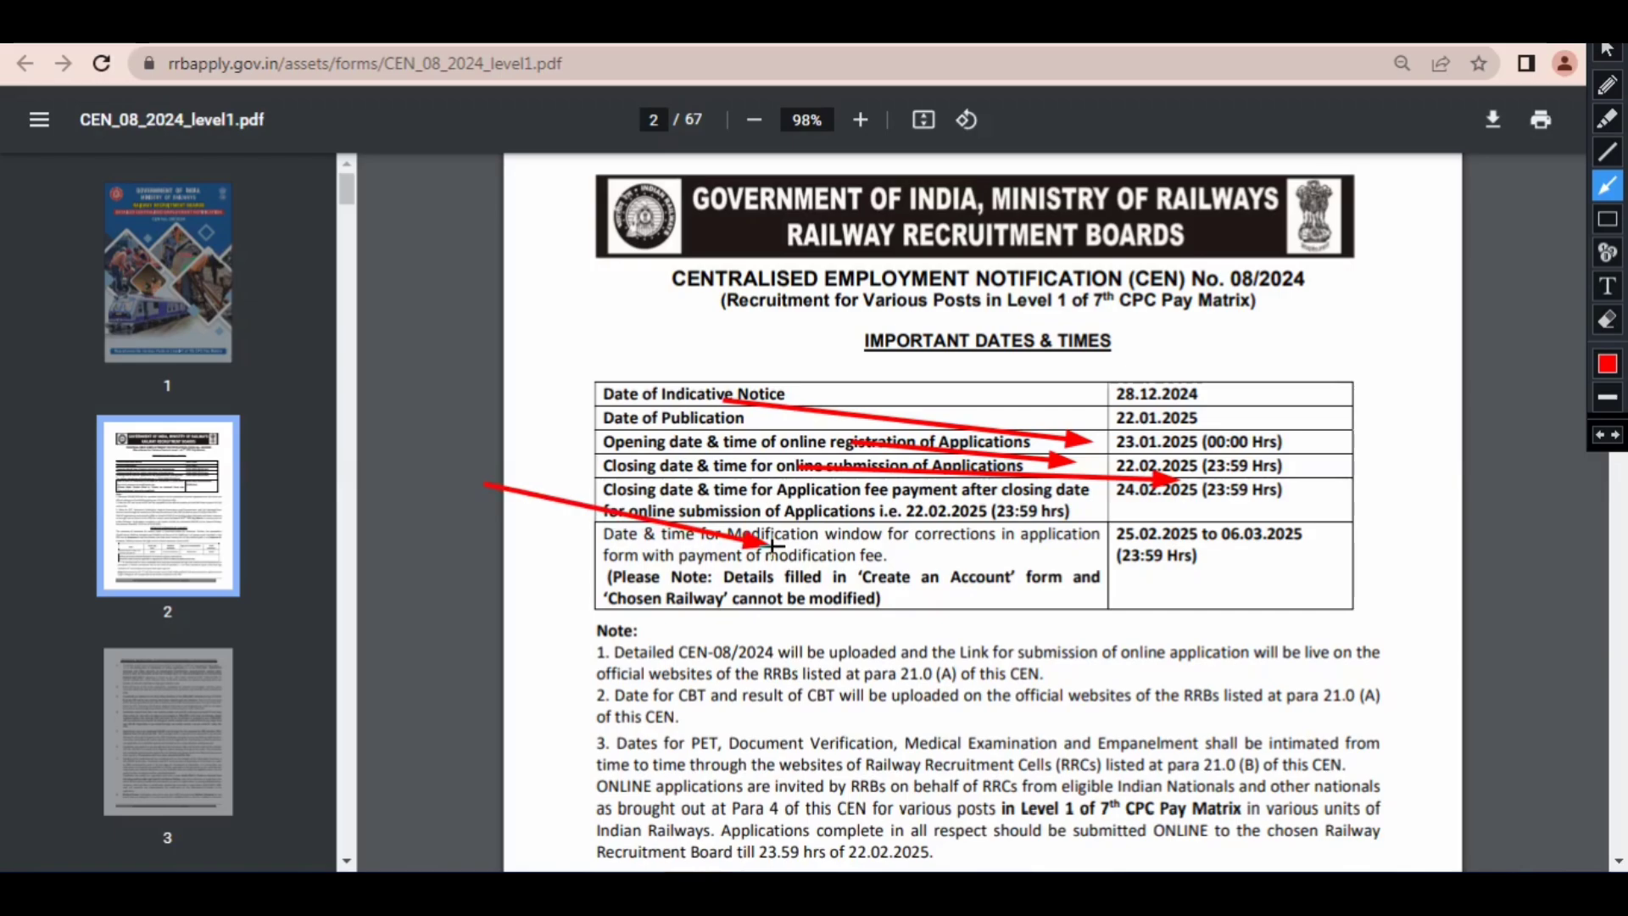
{"action": "left_click_drag", "start_coordinate": [774, 545], "coordinate": [1094, 525]}
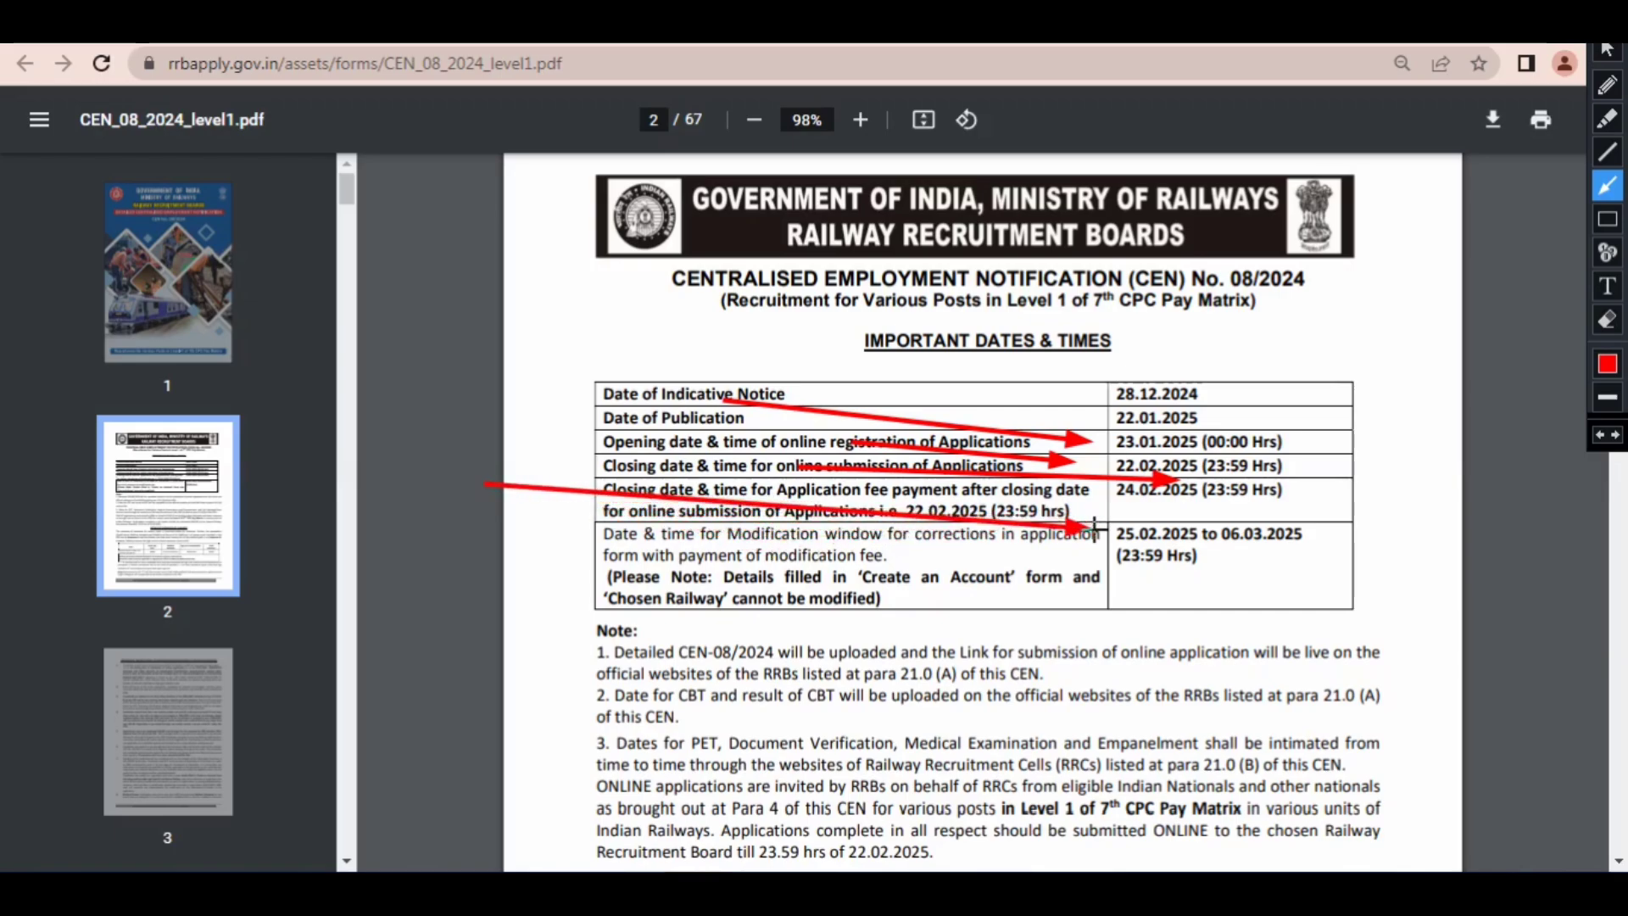
{"action": "left_click_drag", "start_coordinate": [1093, 526], "coordinate": [1213, 527]}
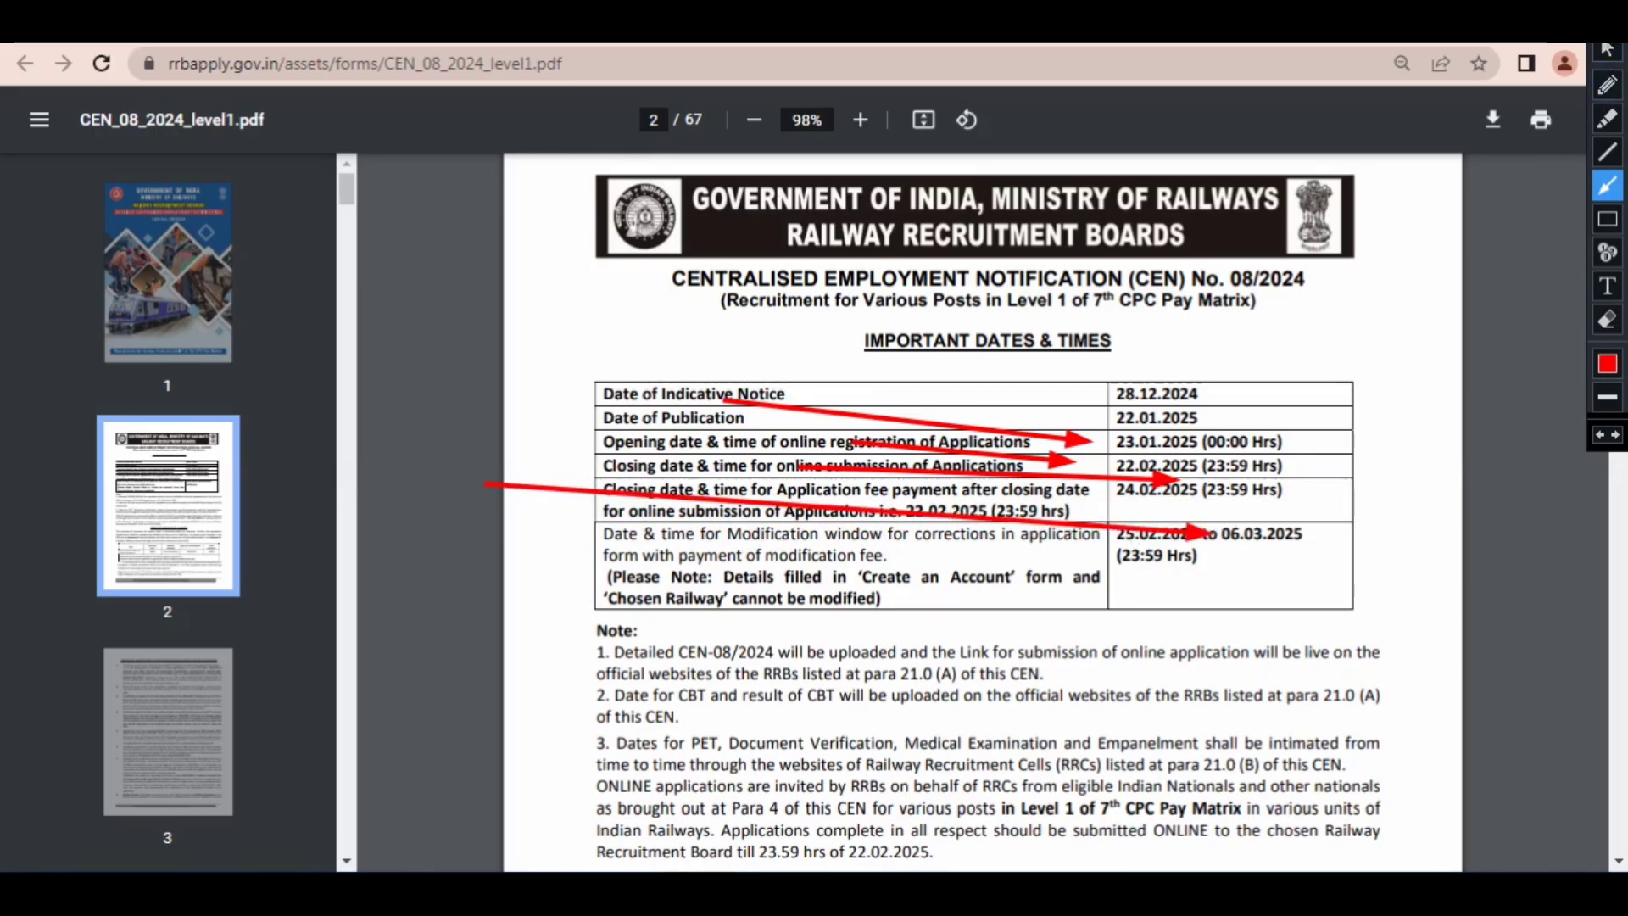
{"action": "left_click", "coordinate": [1607, 19]}
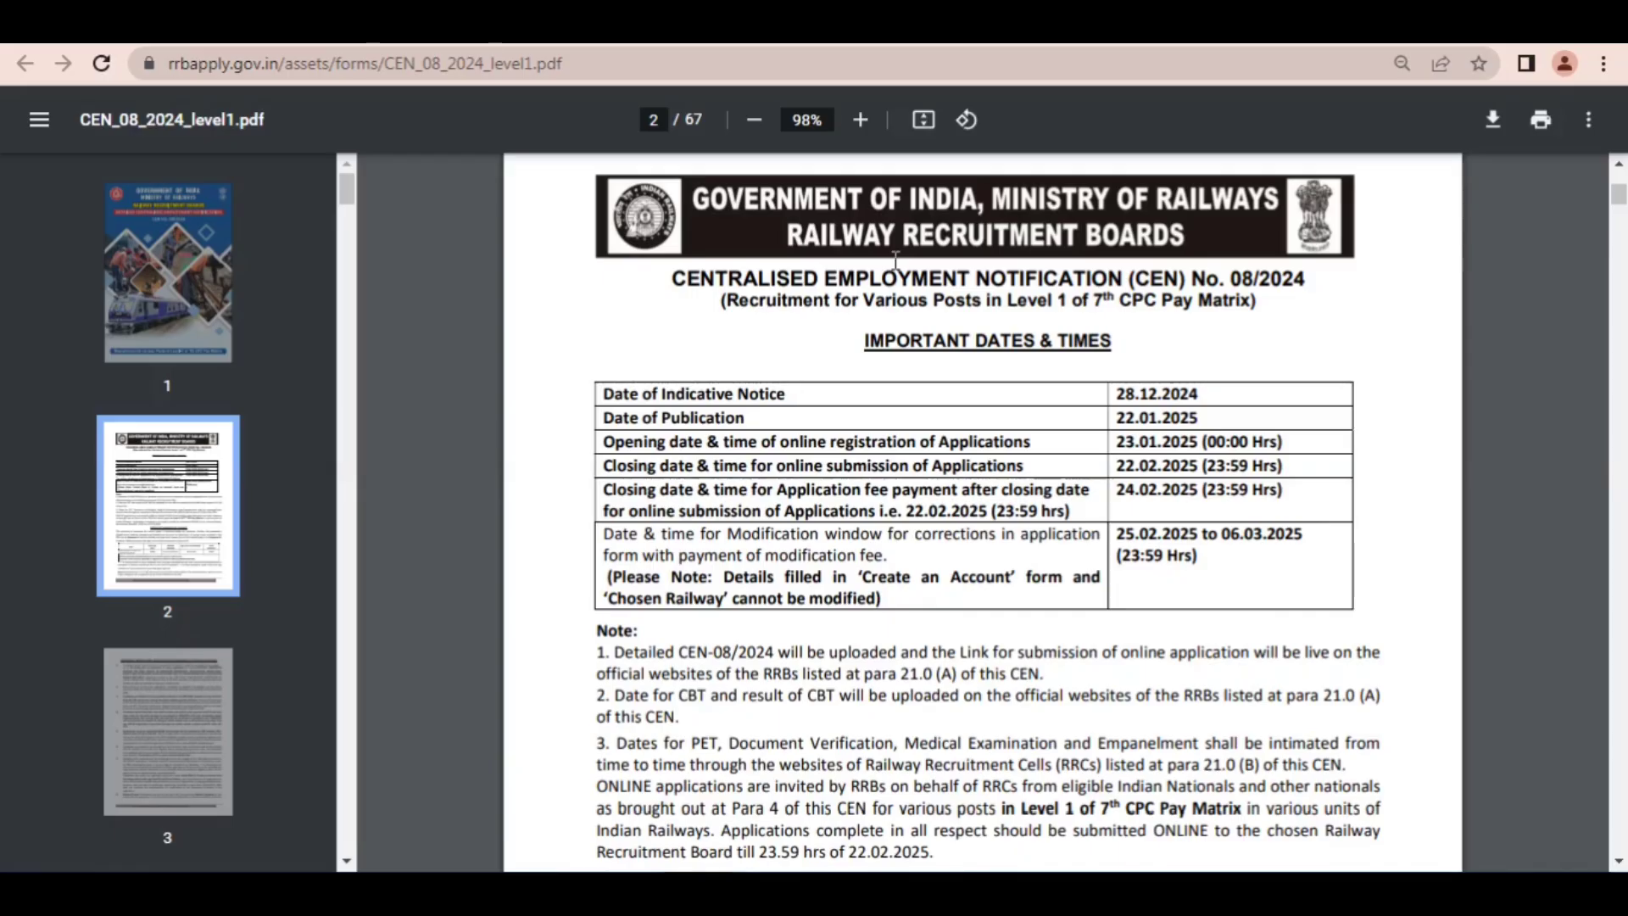
Step: Look over the Details of Vacancies at a Glance table on page 2 of the notification
{"action": "left_click", "coordinate": [1619, 861]}
{"action": "left_click", "coordinate": [1621, 863]}
{"action": "left_click", "coordinate": [1621, 863]}
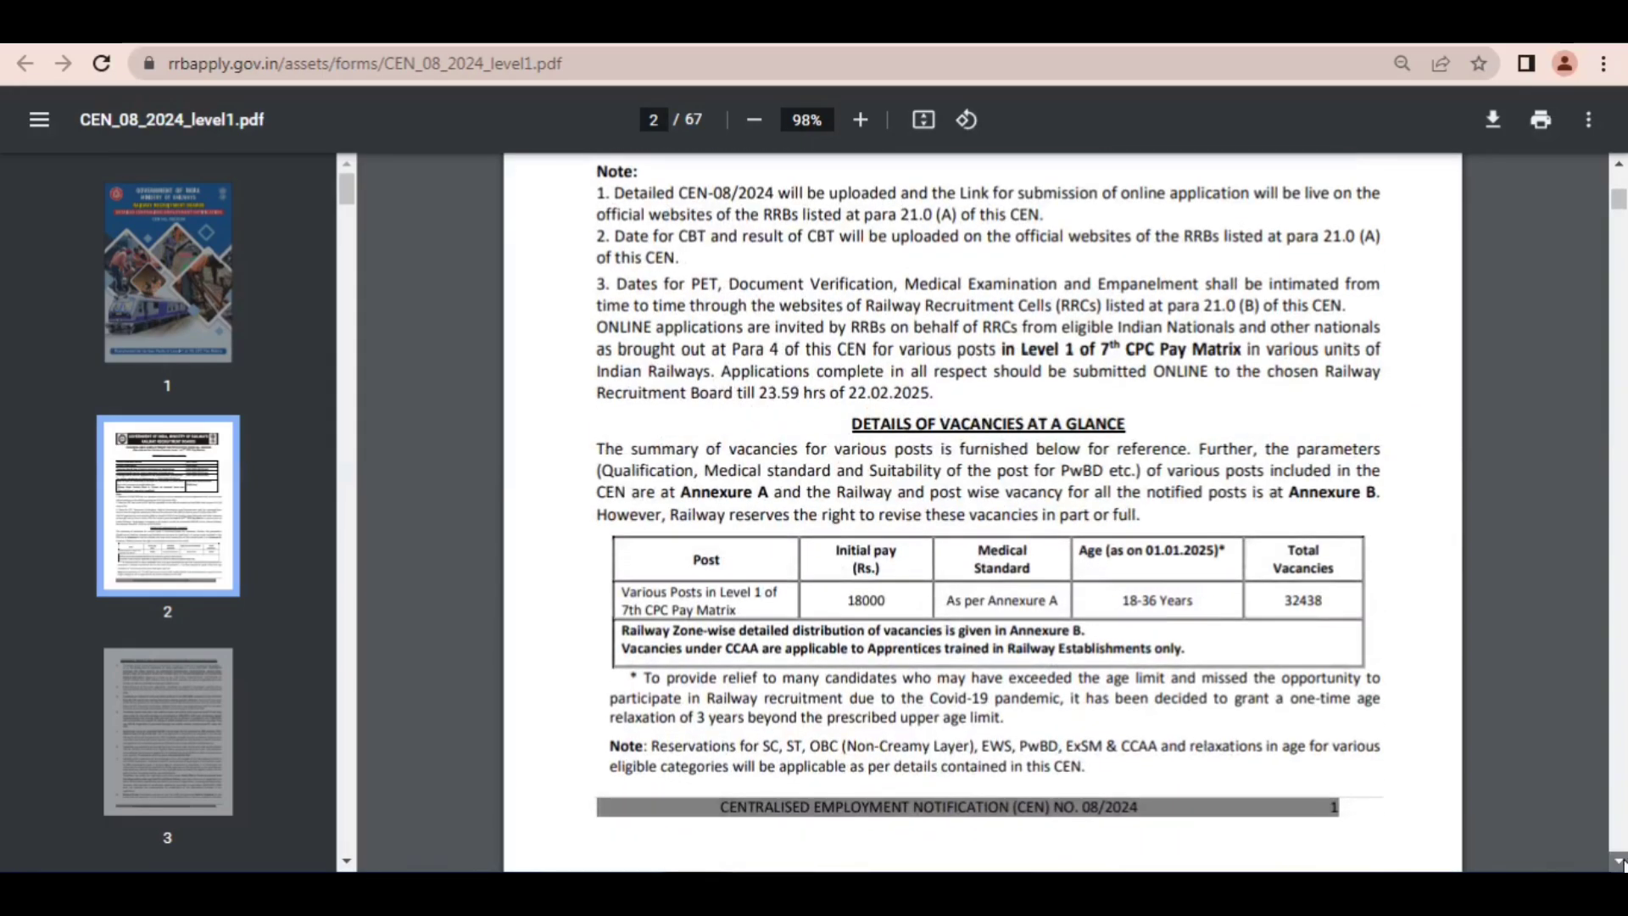
{"action": "left_click", "coordinate": [1620, 863]}
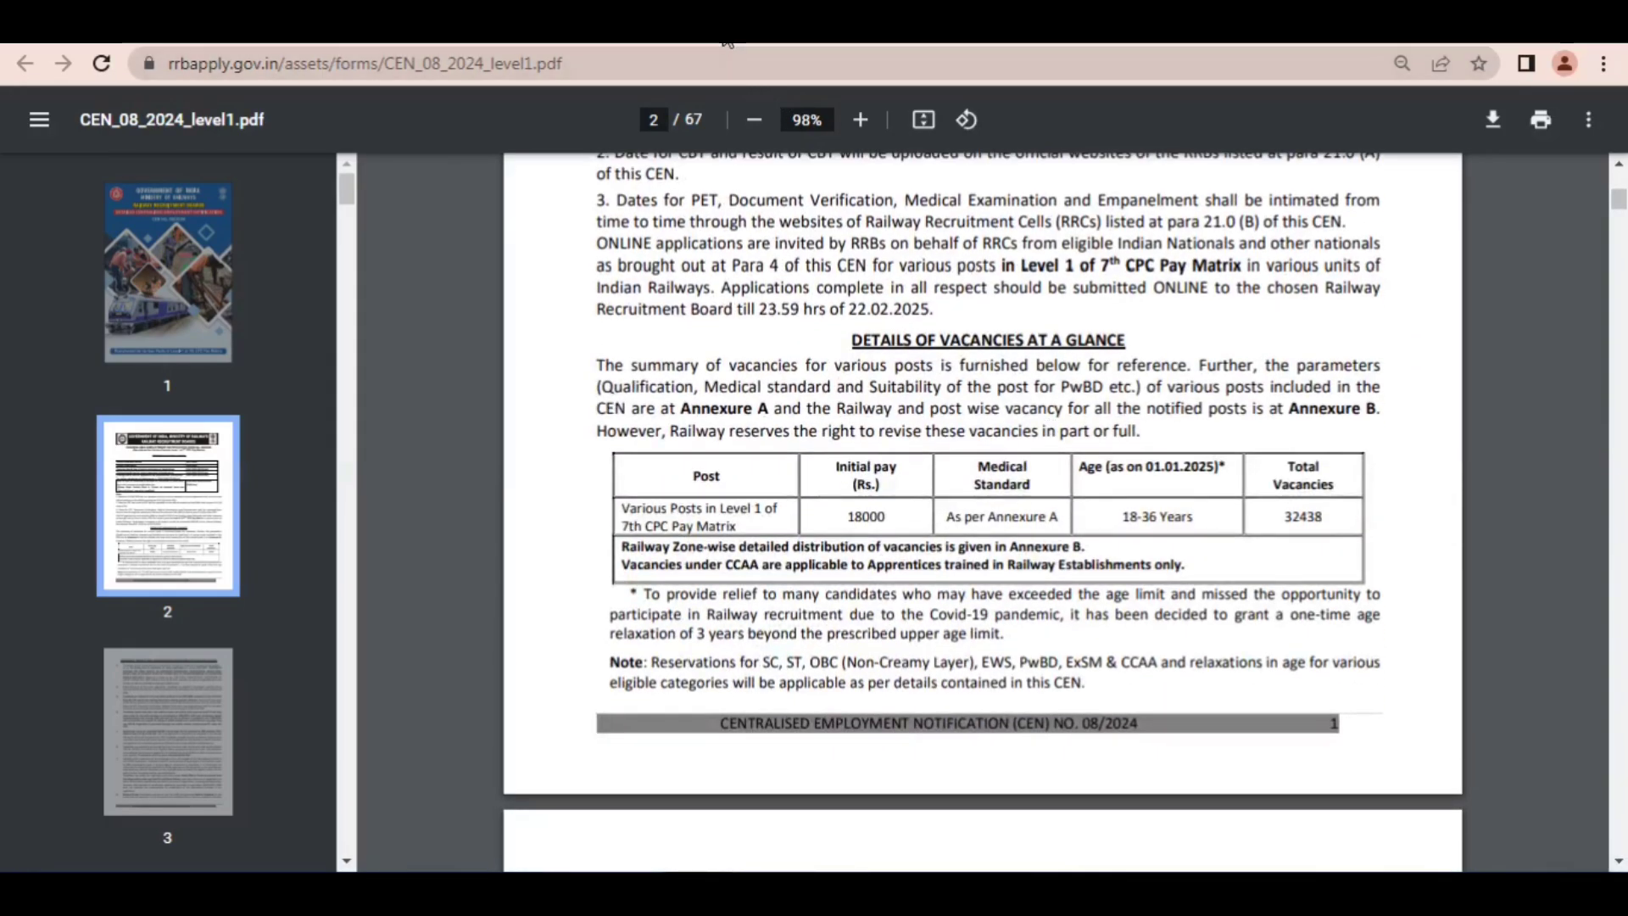
{"action": "key", "text": "ctrl+t"}
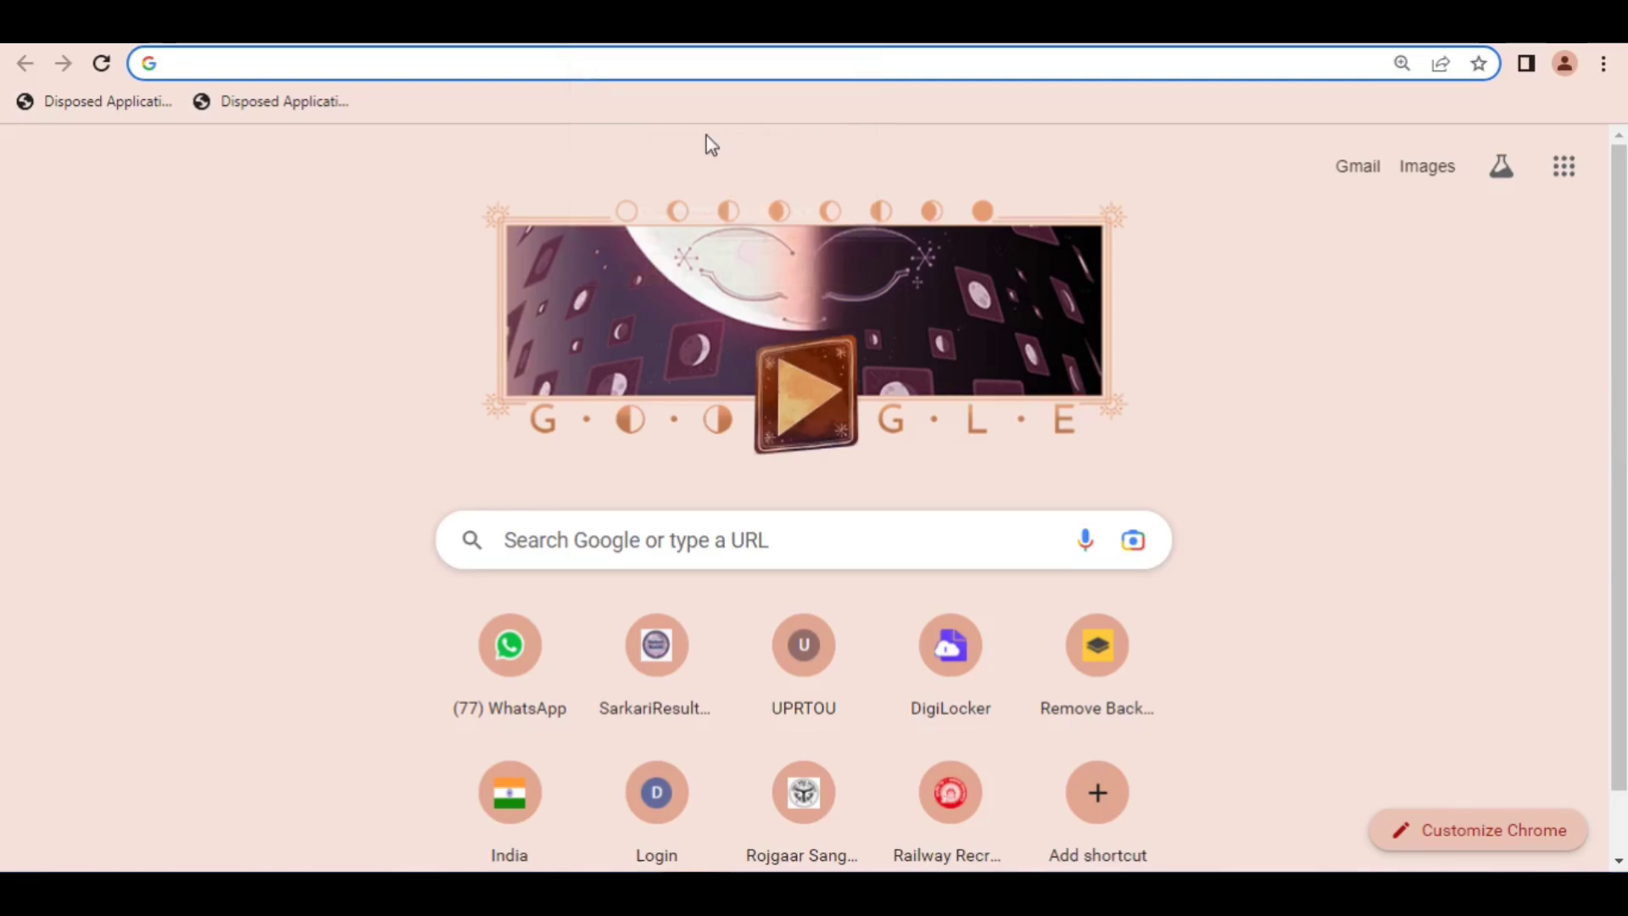
{"action": "left_click", "coordinate": [579, 550]}
{"action": "type", "text": "https://www.rrbapply.gov.in/"}
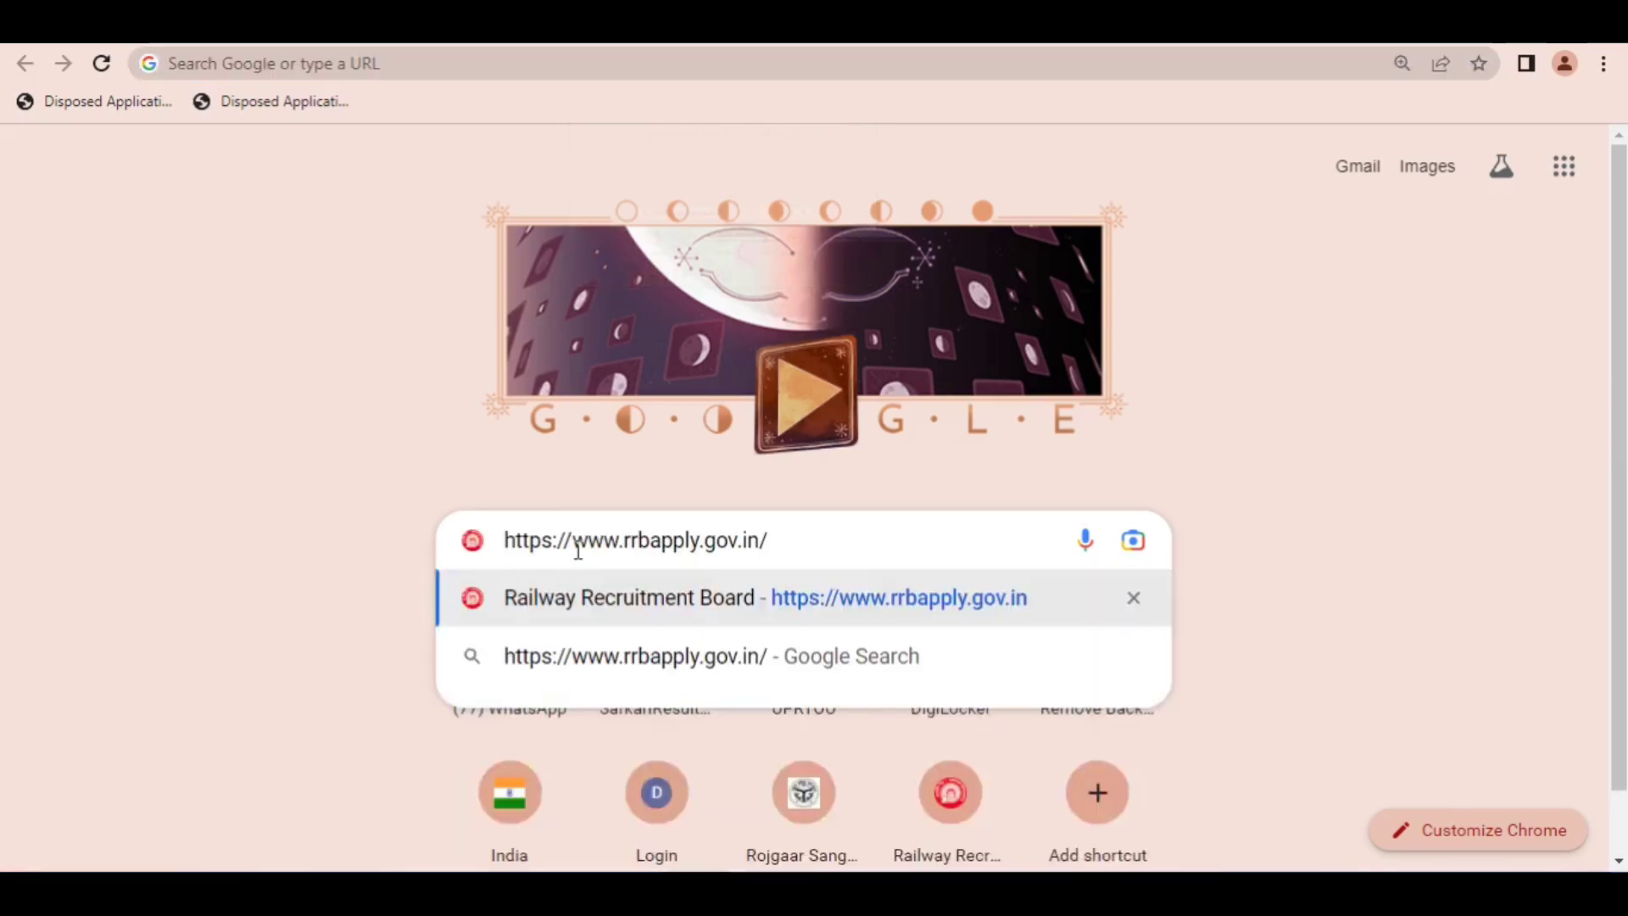
{"action": "left_click", "coordinate": [313, 480]}
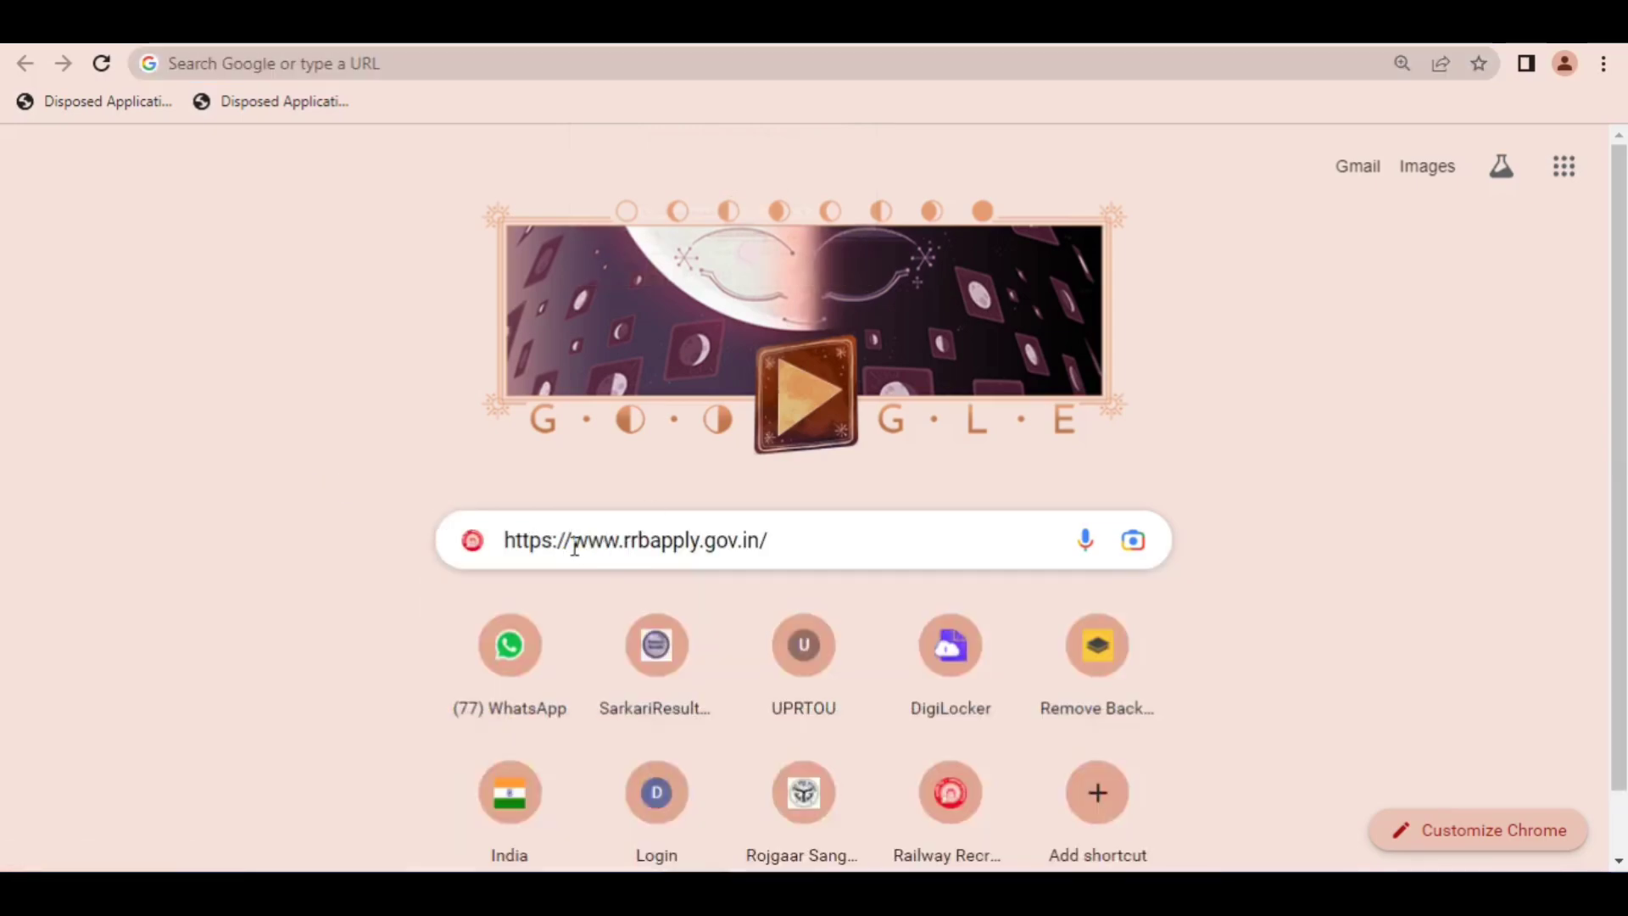
{"action": "left_click_drag", "start_coordinate": [573, 540], "coordinate": [434, 530]}
{"action": "key", "text": "BackSpace"}
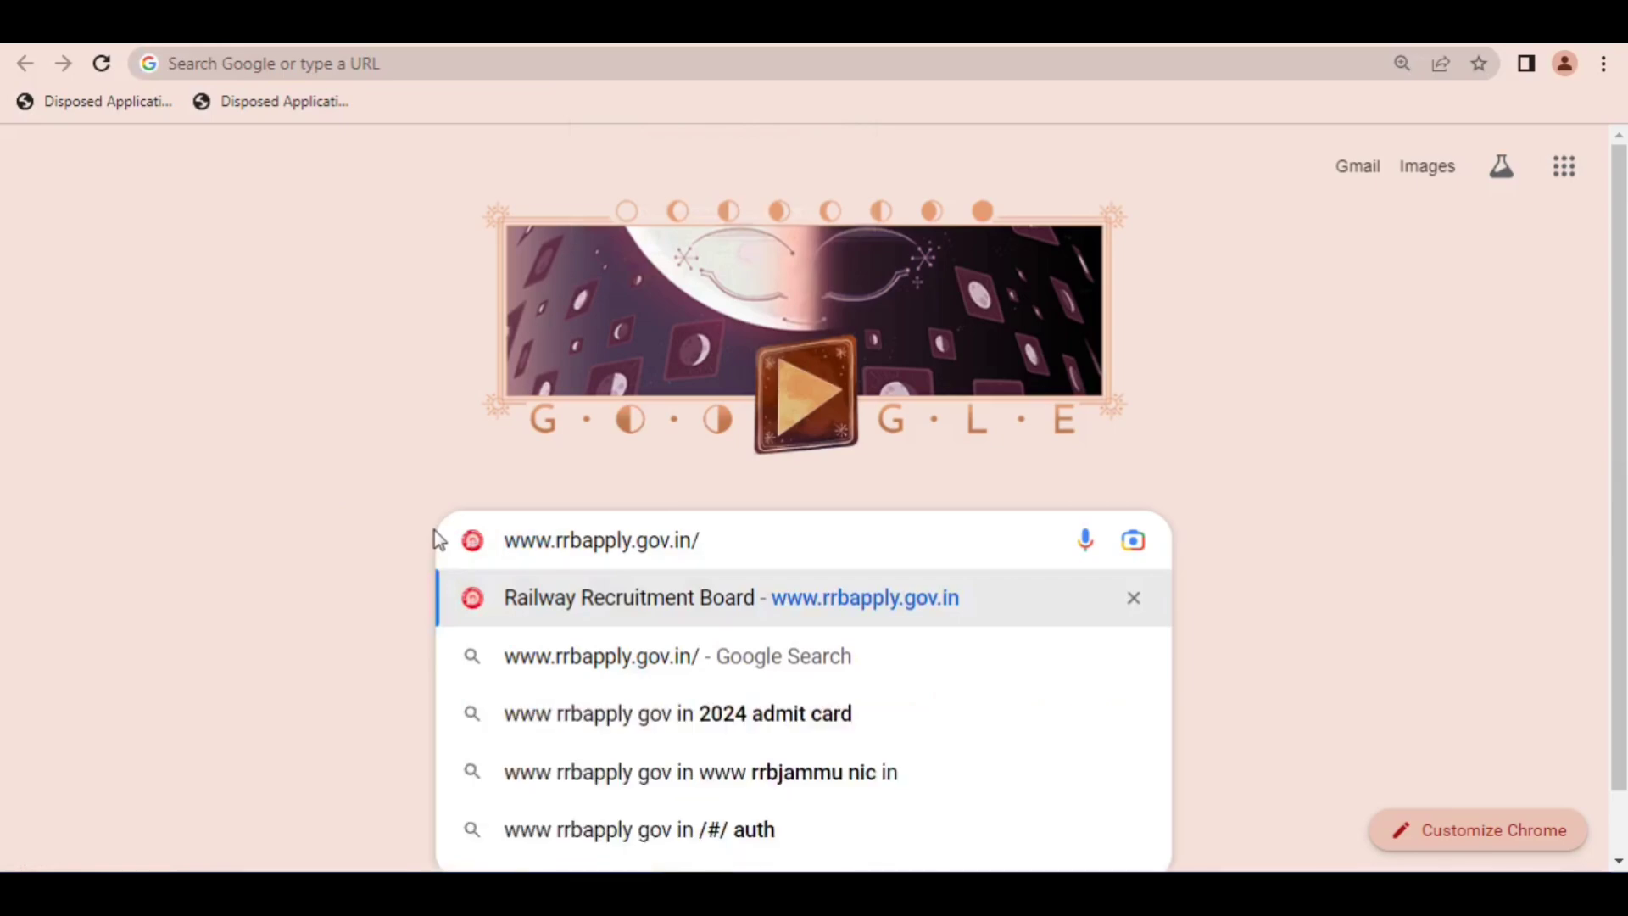
{"action": "key", "text": "Escape"}
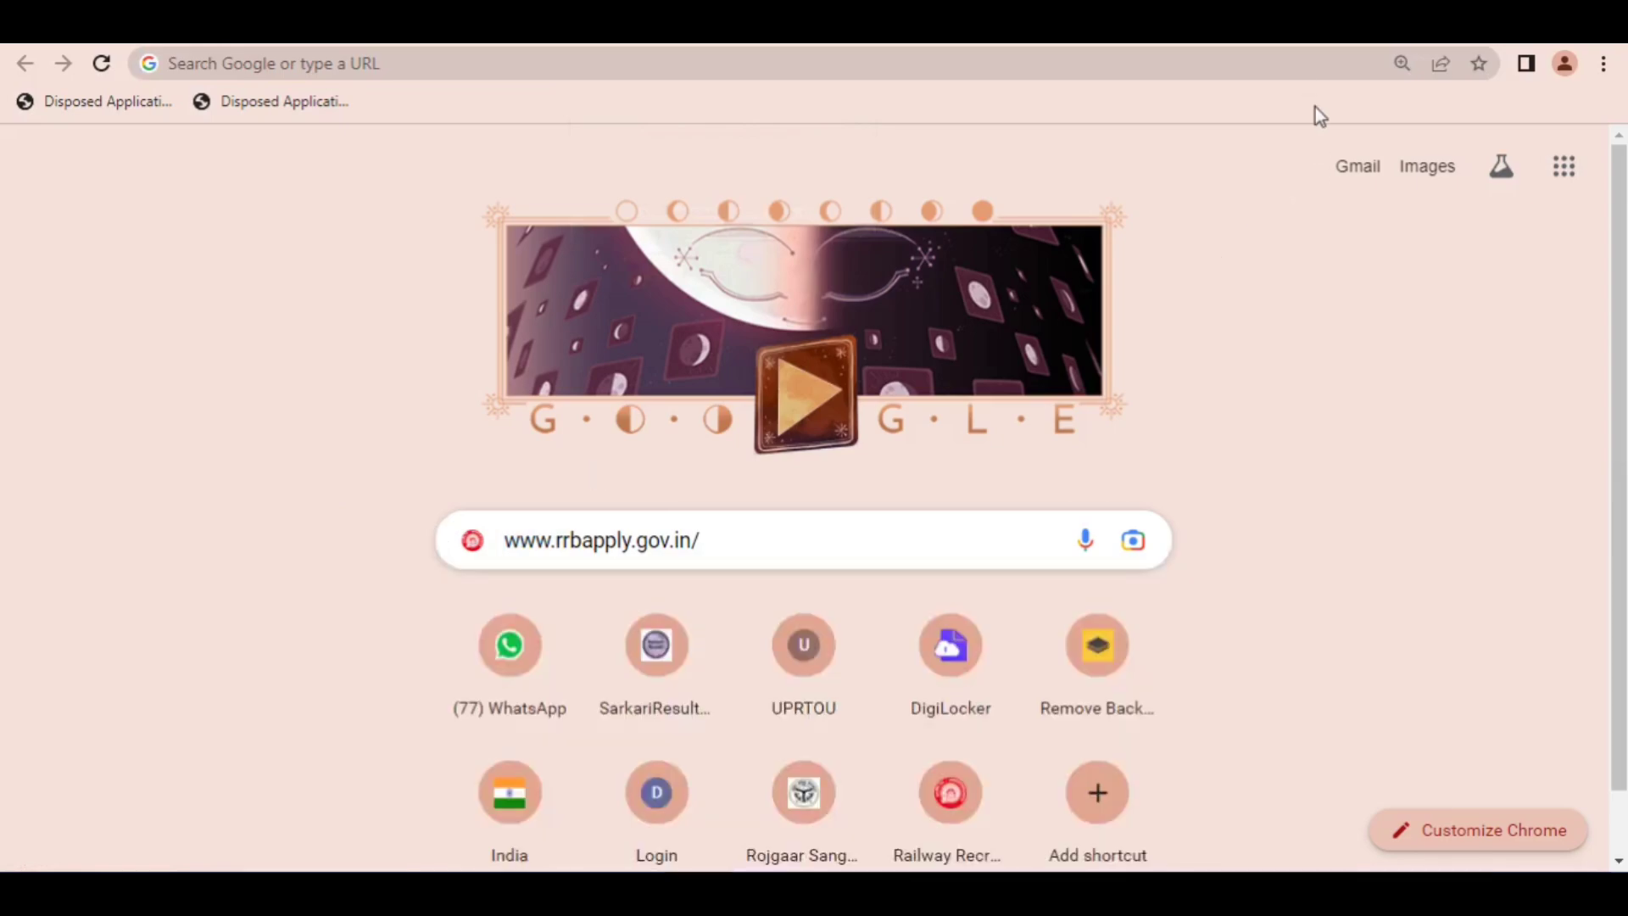
{"action": "left_click_drag", "start_coordinate": [875, 310], "coordinate": [637, 495]}
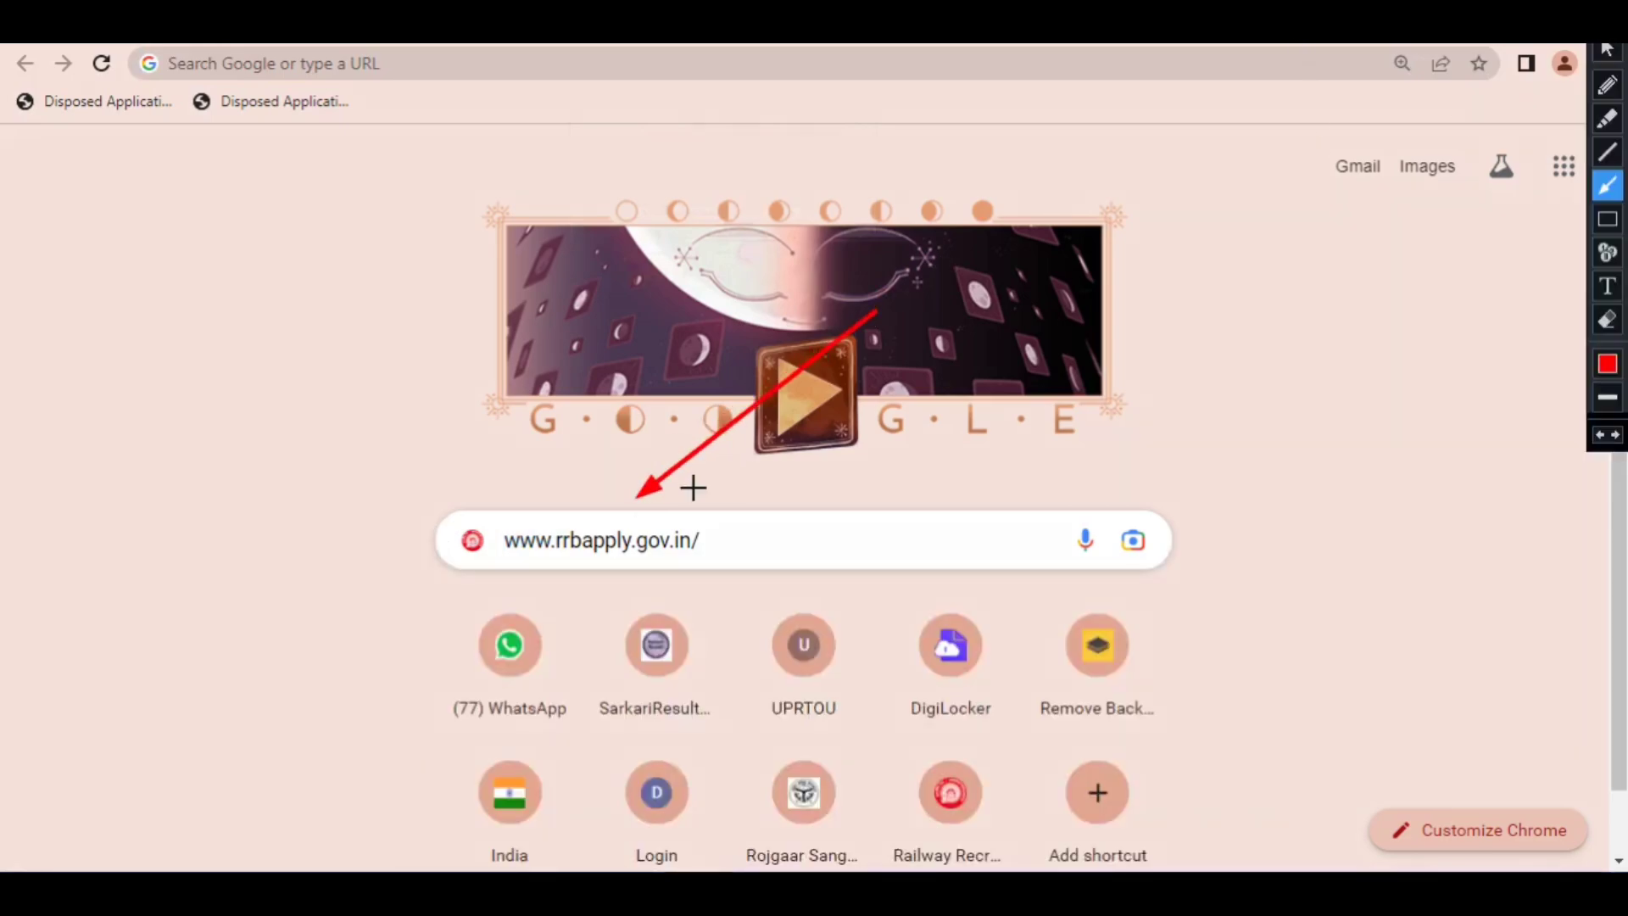
{"action": "key", "text": "Escape"}
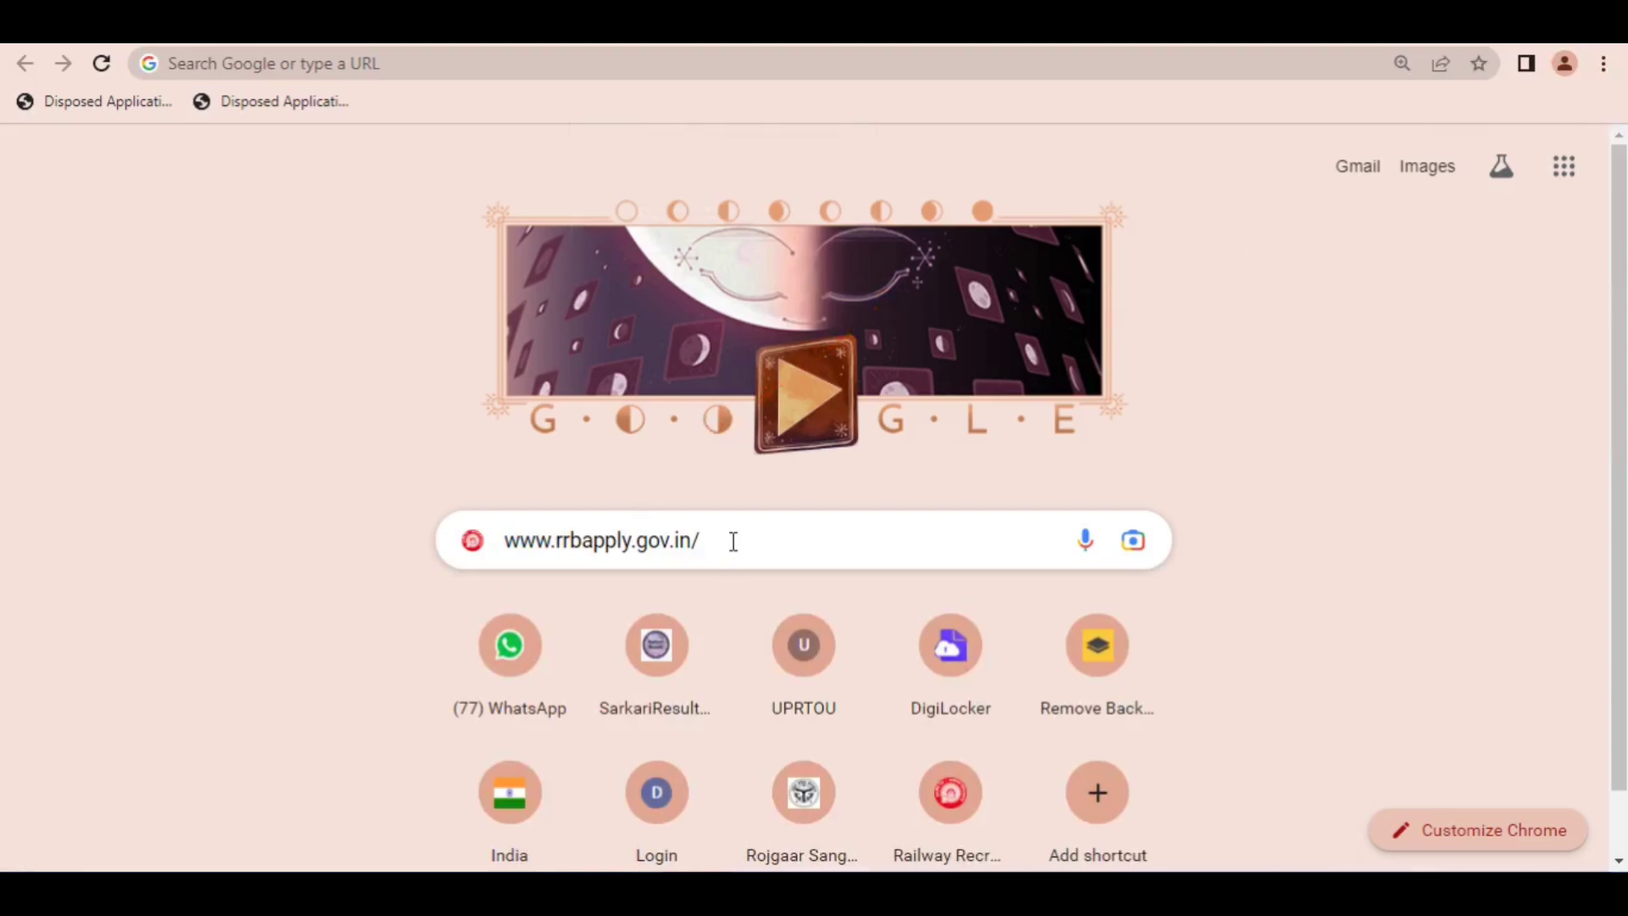
{"action": "key", "text": "BackSpace"}
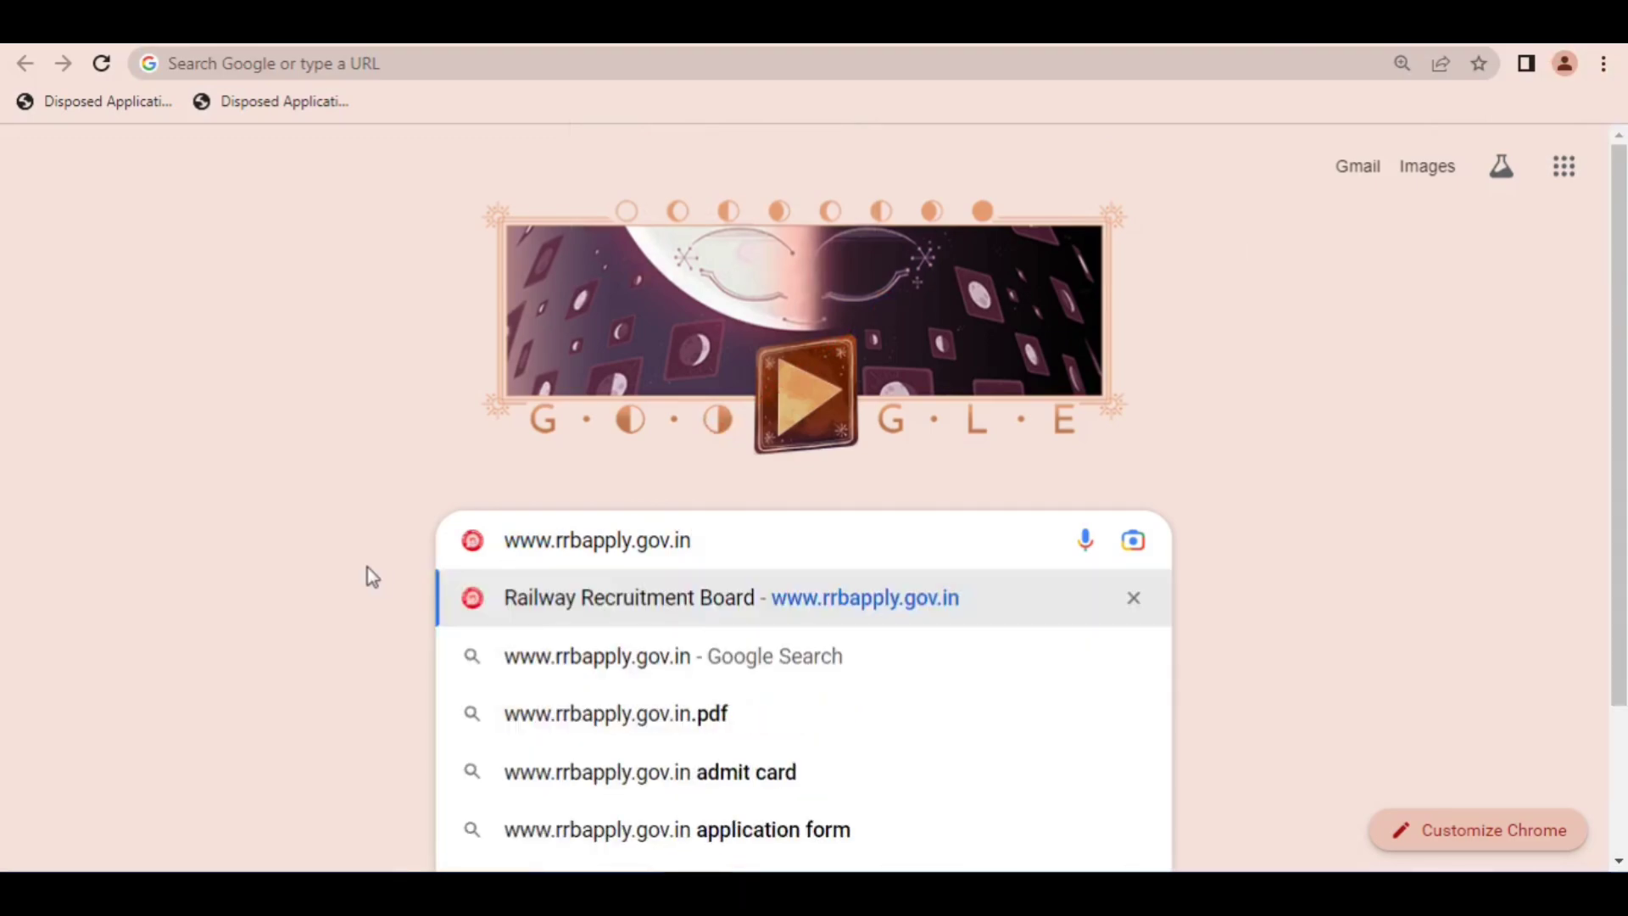
{"action": "left_click", "coordinate": [364, 577]}
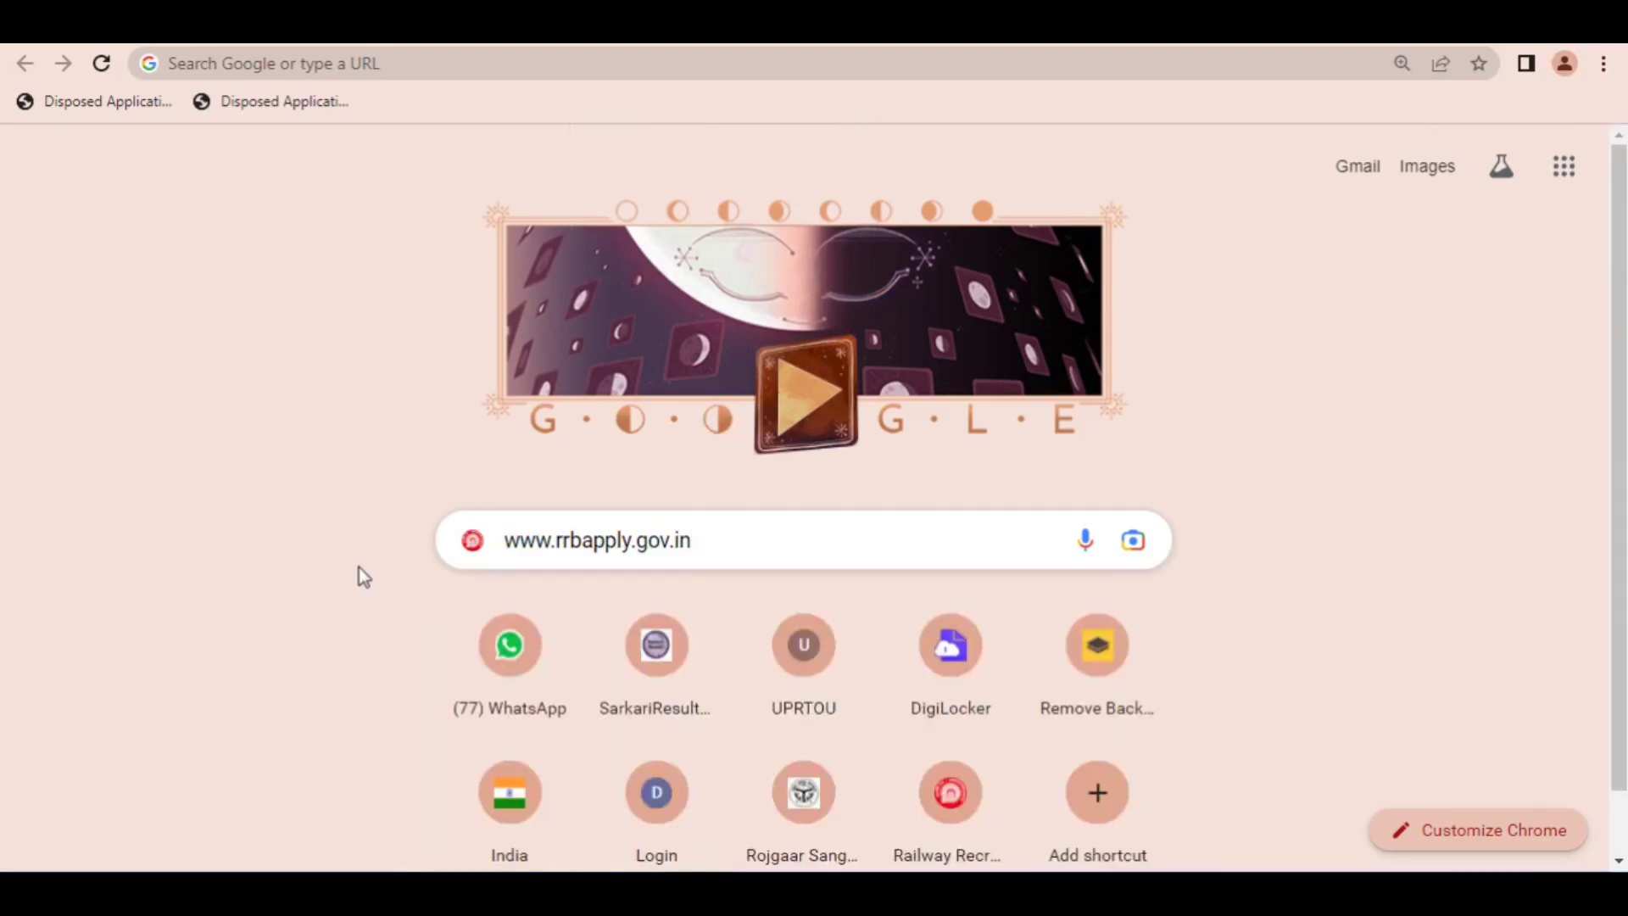
{"action": "left_click", "coordinate": [787, 530]}
{"action": "key", "text": "Return"}
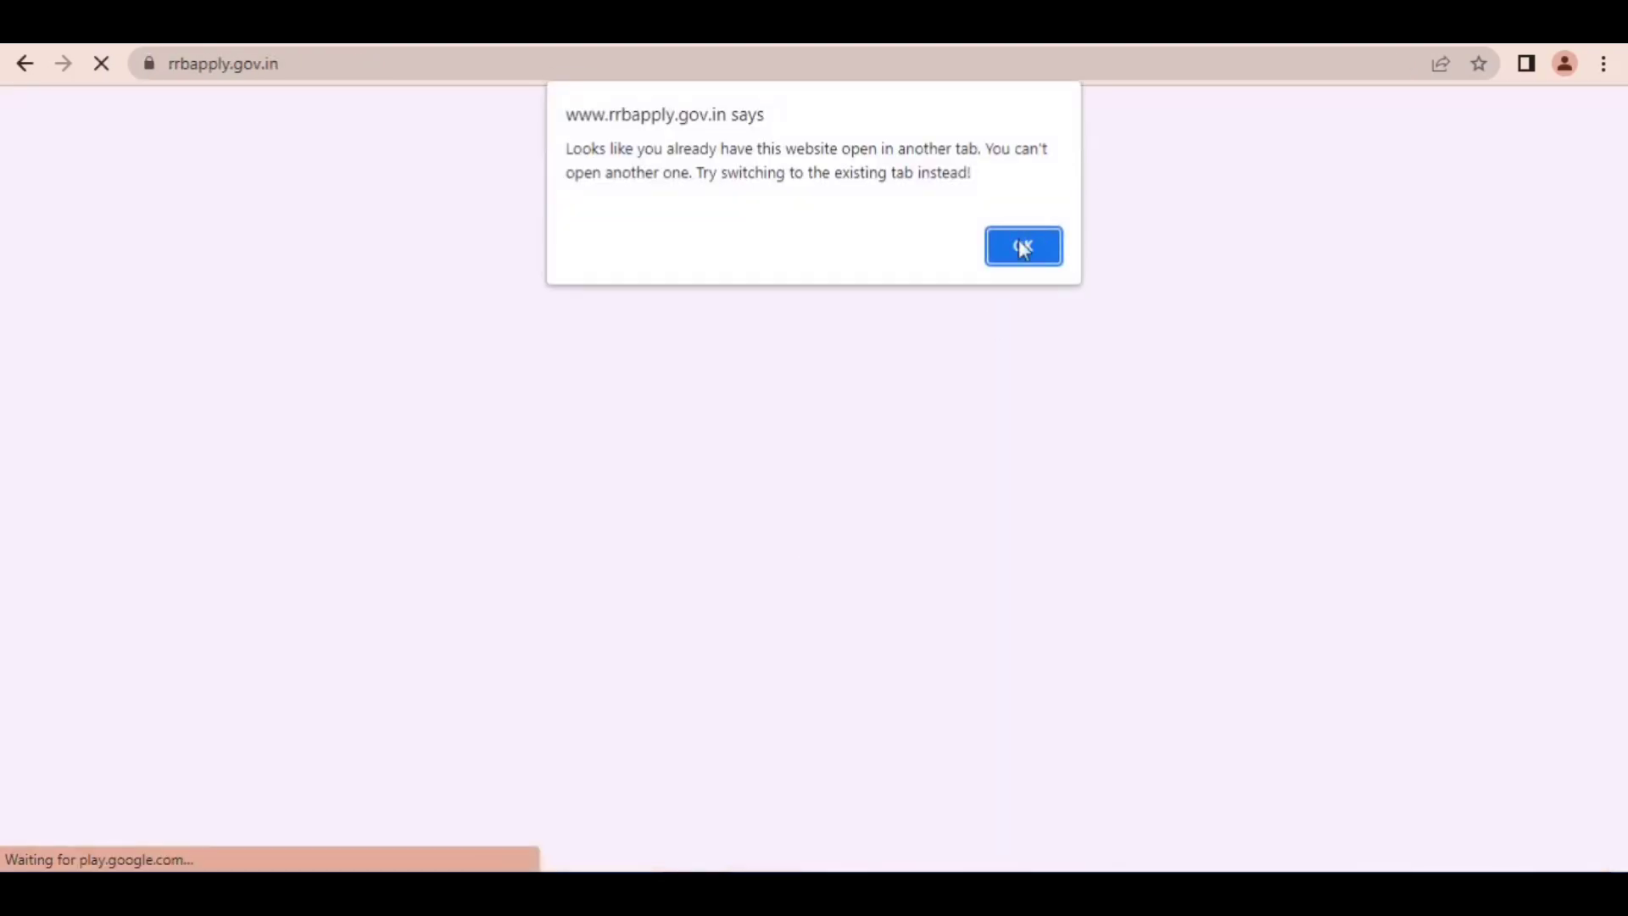
{"action": "left_click", "coordinate": [1023, 247]}
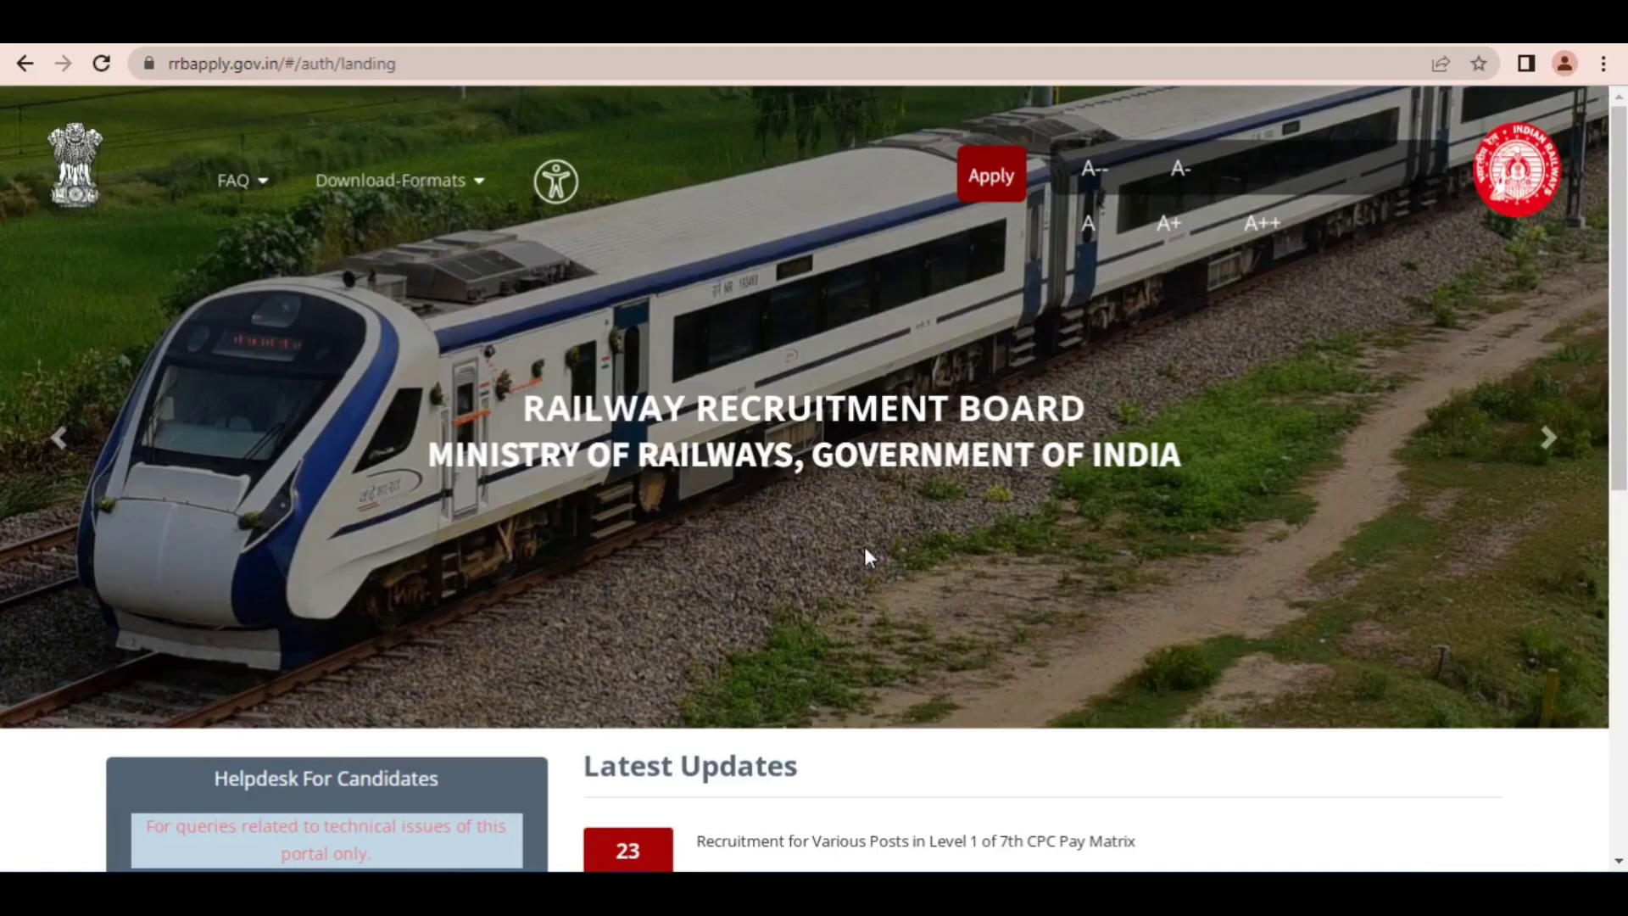
Step: Point out the Apply option with a red arrow, open the Create an Account form and acknowledge its note
{"action": "left_click", "coordinate": [1340, 26]}
{"action": "left_click_drag", "start_coordinate": [1364, 133], "coordinate": [1007, 165]}
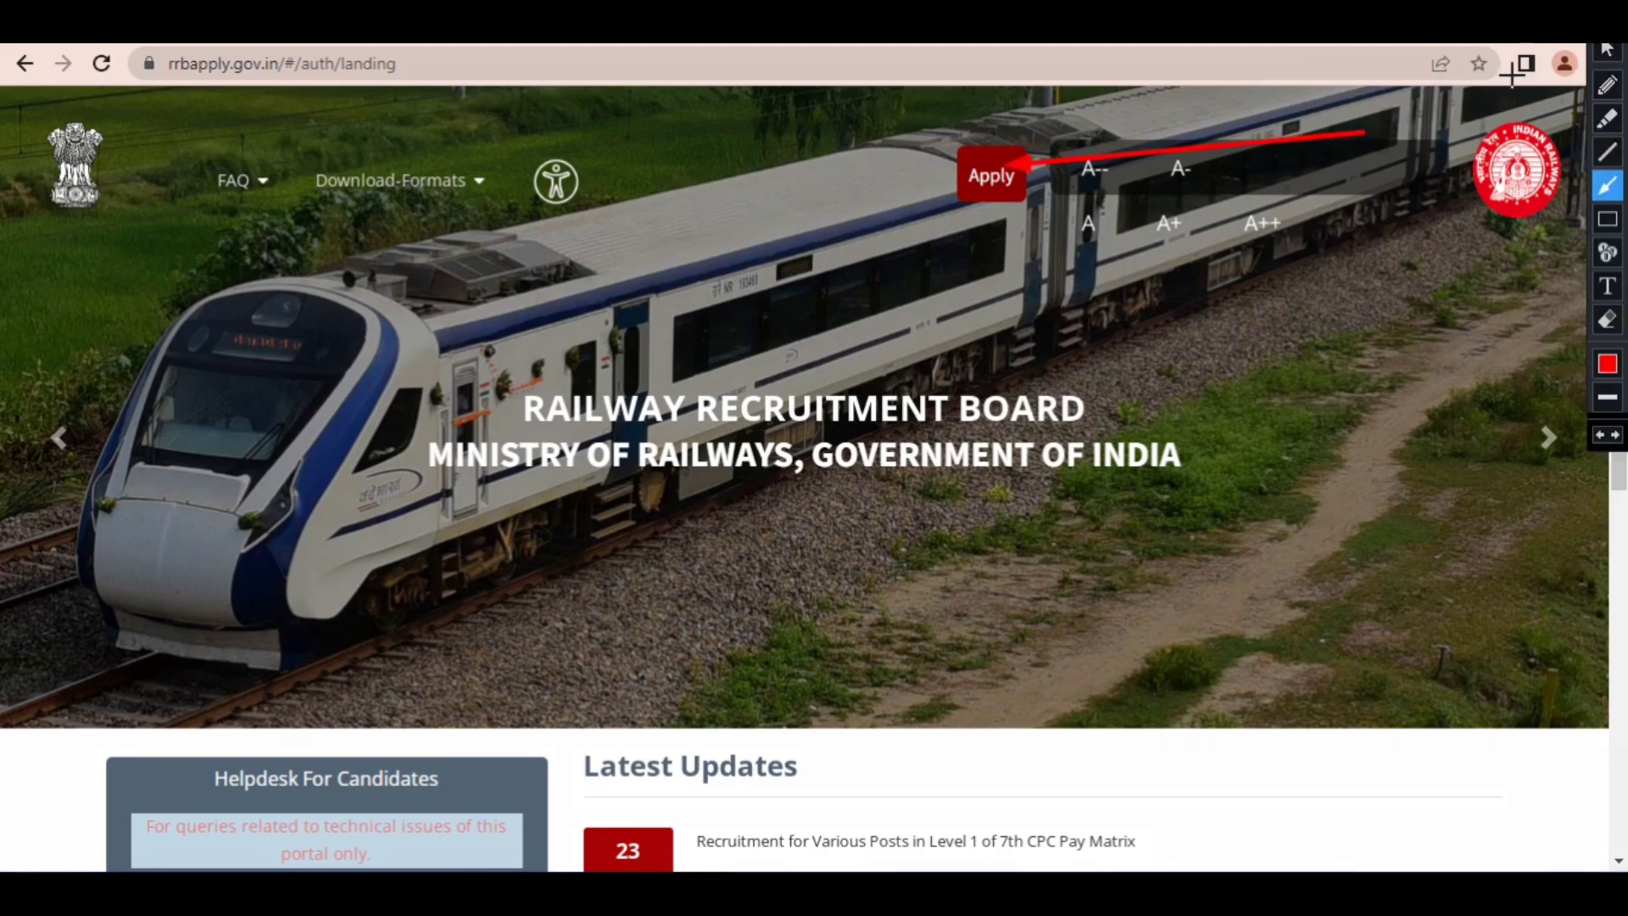
{"action": "left_click", "coordinate": [1526, 32]}
{"action": "left_click", "coordinate": [991, 179]}
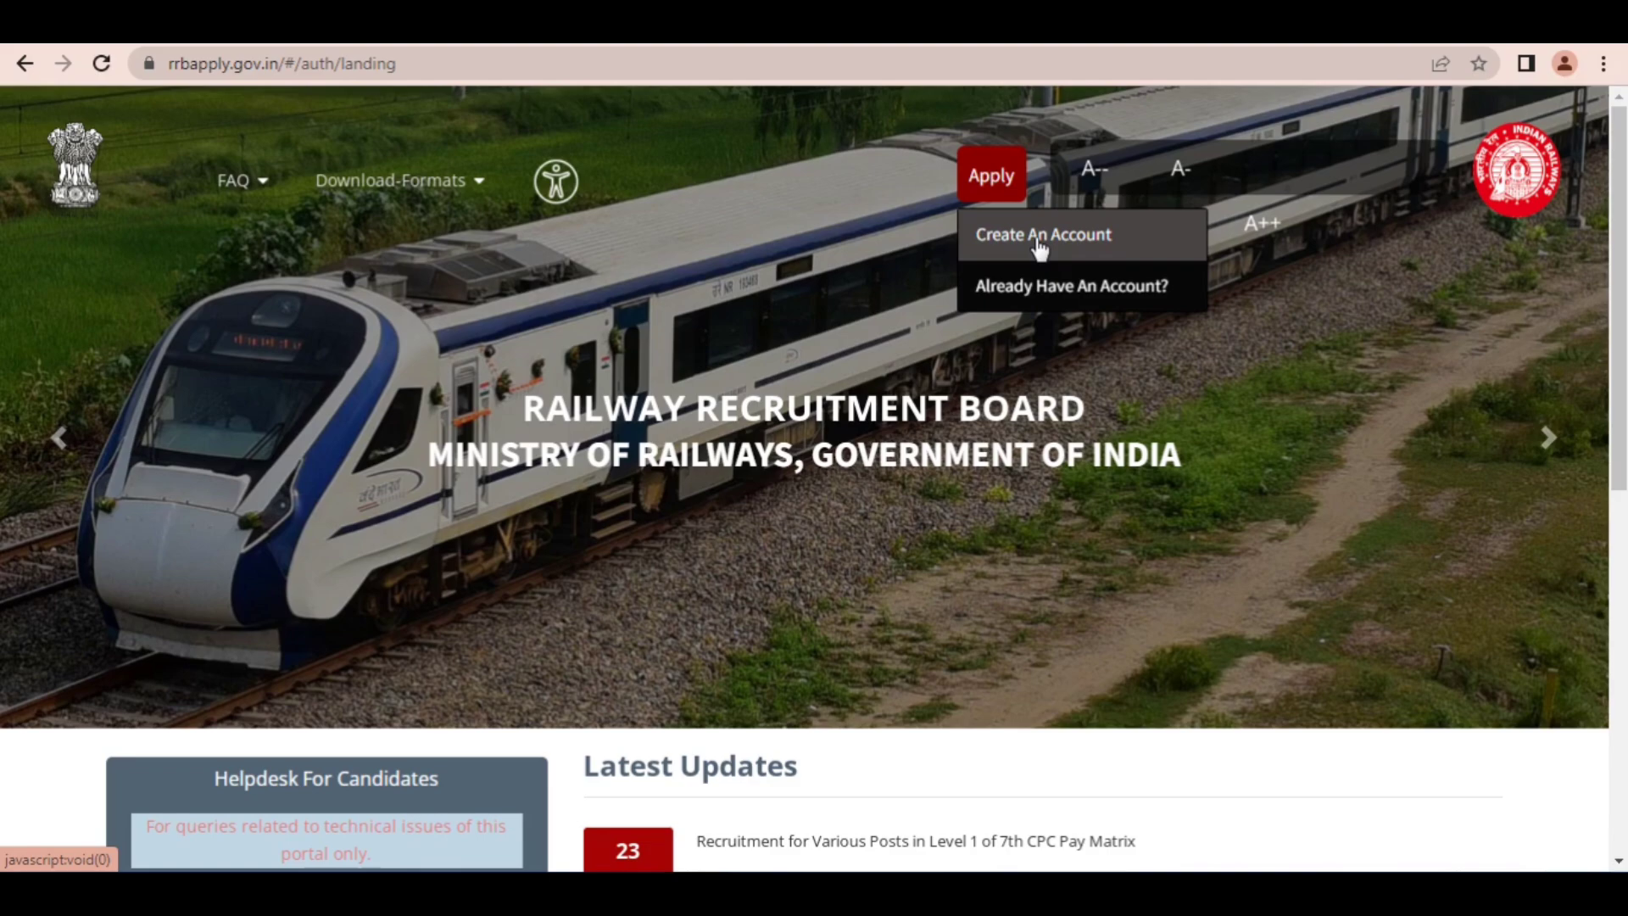
{"action": "left_click", "coordinate": [1040, 249]}
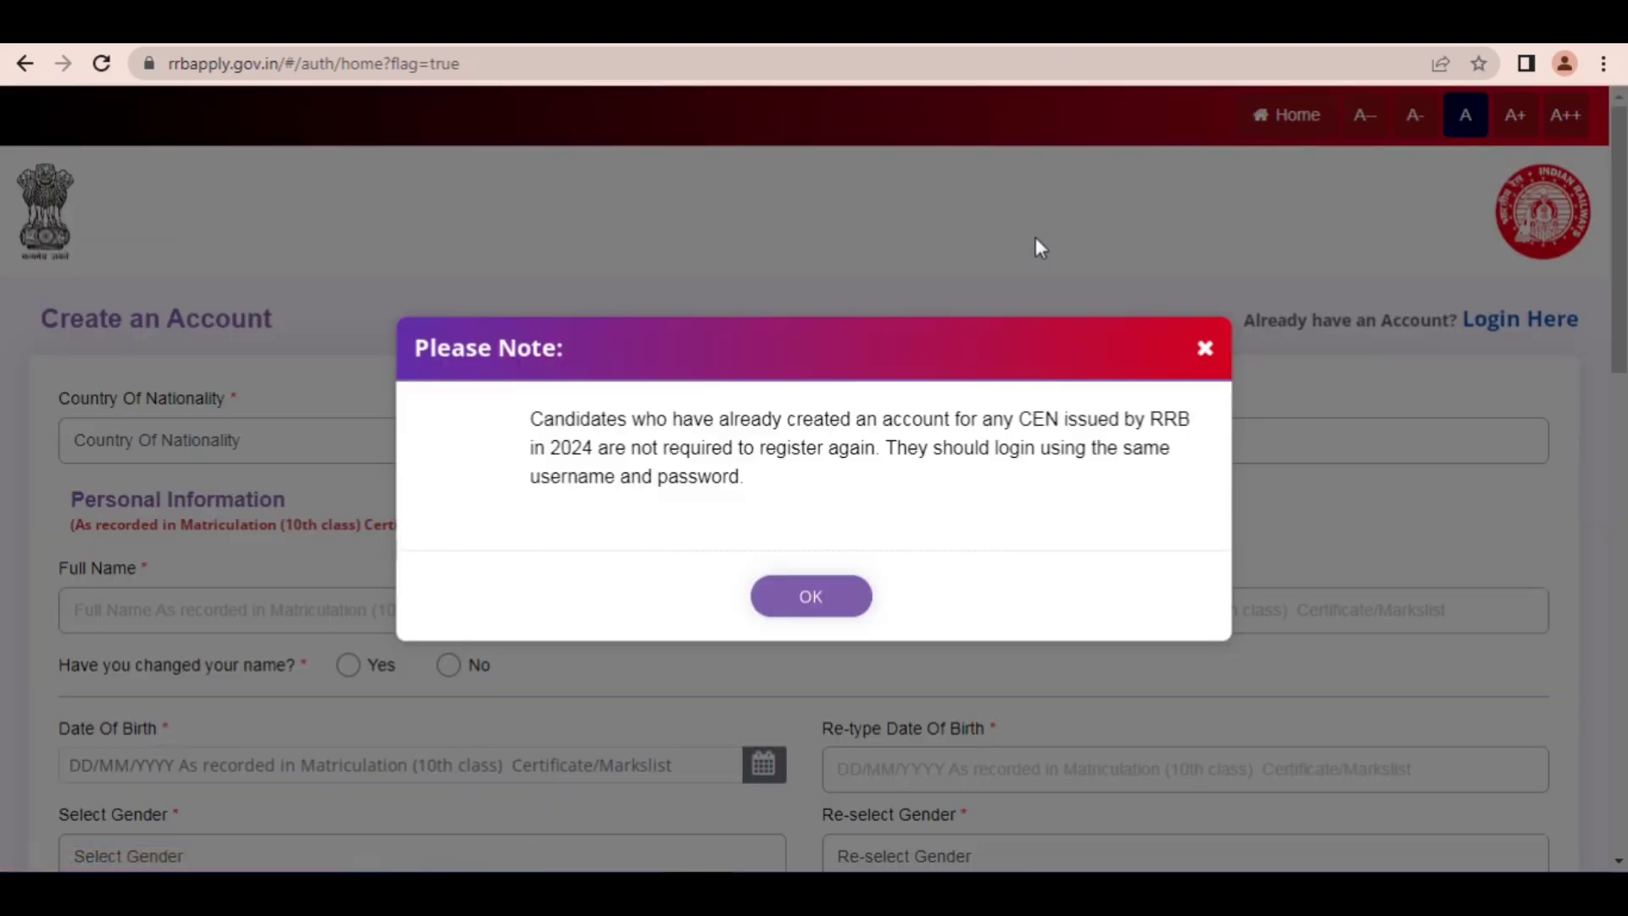
{"action": "left_click", "coordinate": [801, 593]}
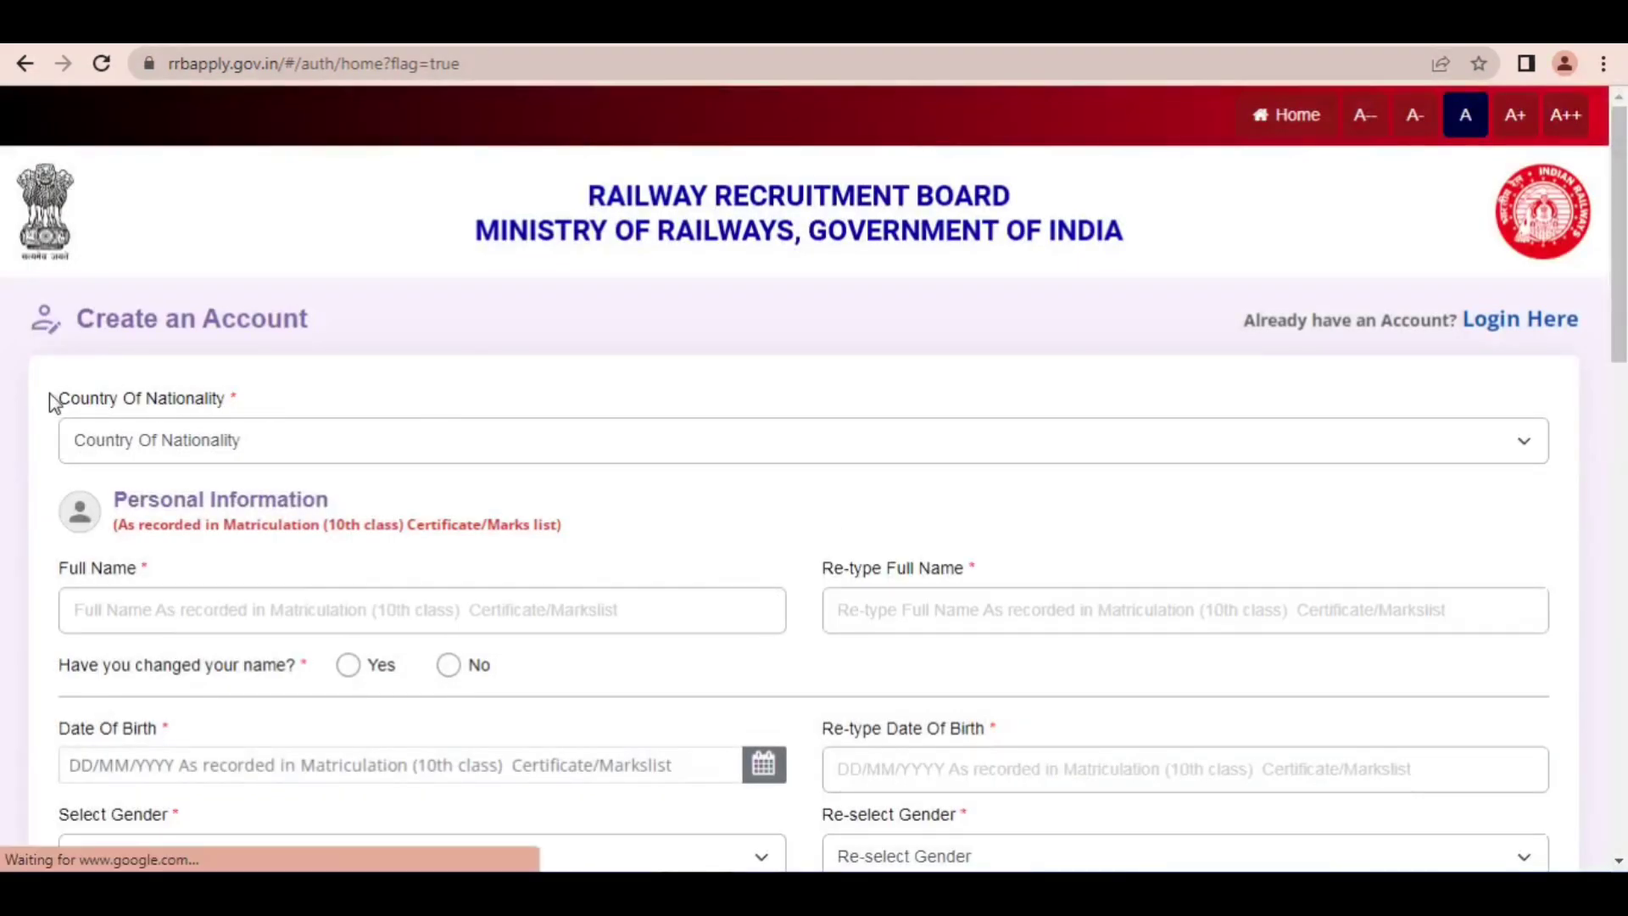
Step: Set the Country Of Nationality to India in the account form
{"action": "left_click_drag", "start_coordinate": [56, 398], "coordinate": [176, 398]}
{"action": "left_click", "coordinate": [336, 439]}
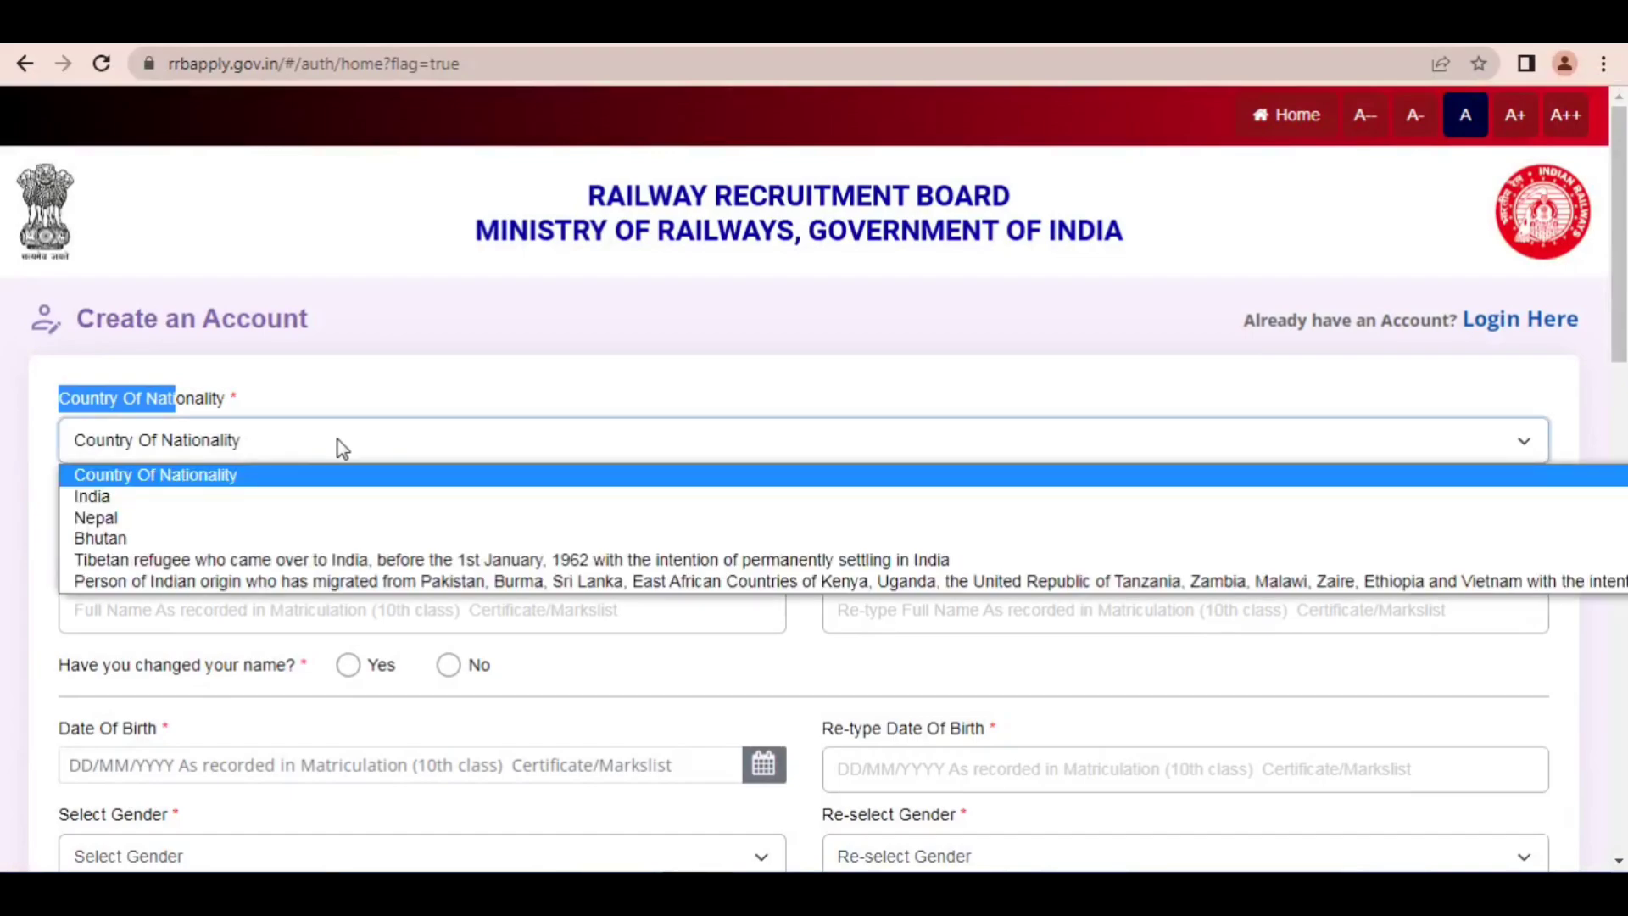
{"action": "left_click", "coordinate": [105, 503]}
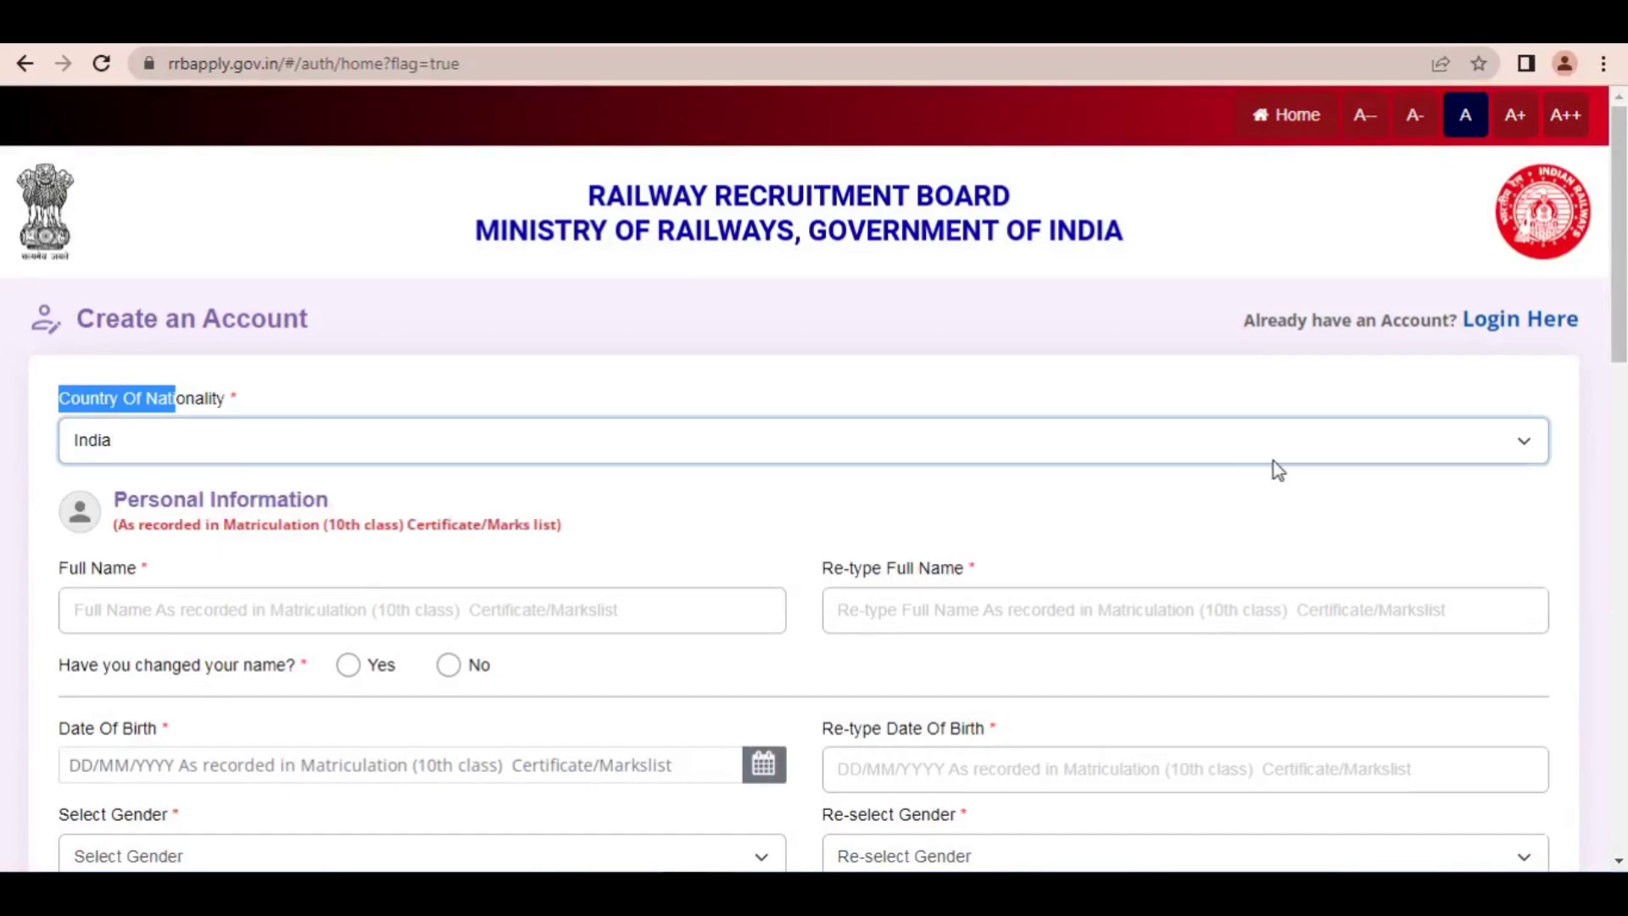
Step: Point out the full name and name-change fields with red arrows, and answer No to having changed the name
{"action": "left_click_drag", "start_coordinate": [1618, 284], "coordinate": [1618, 389]}
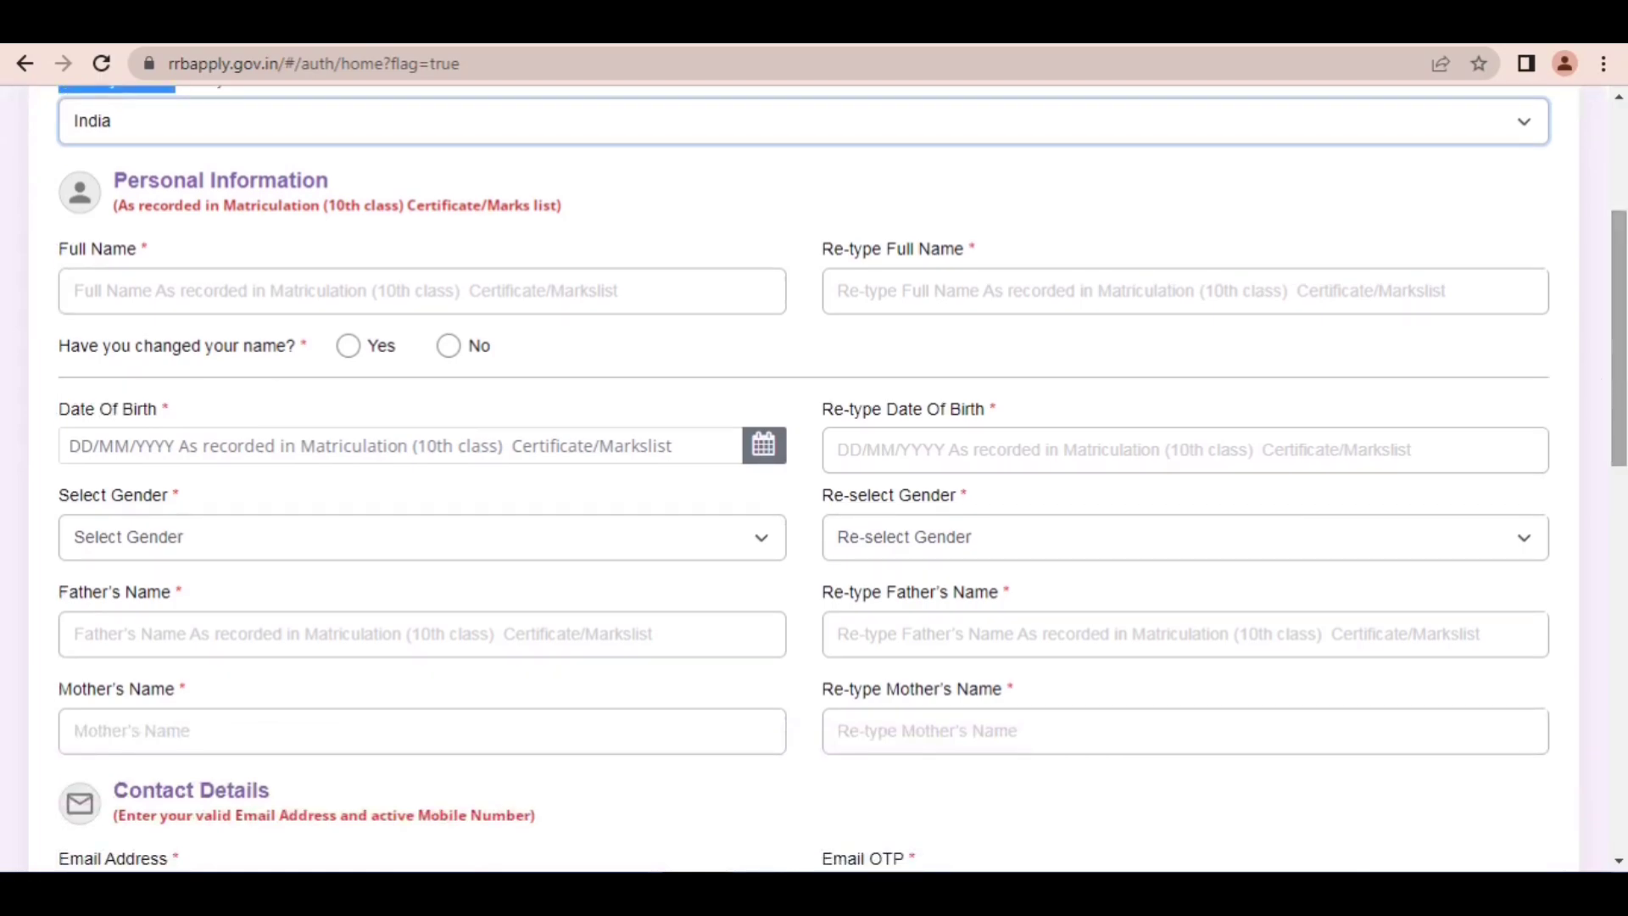
{"action": "left_click", "coordinate": [1290, 36]}
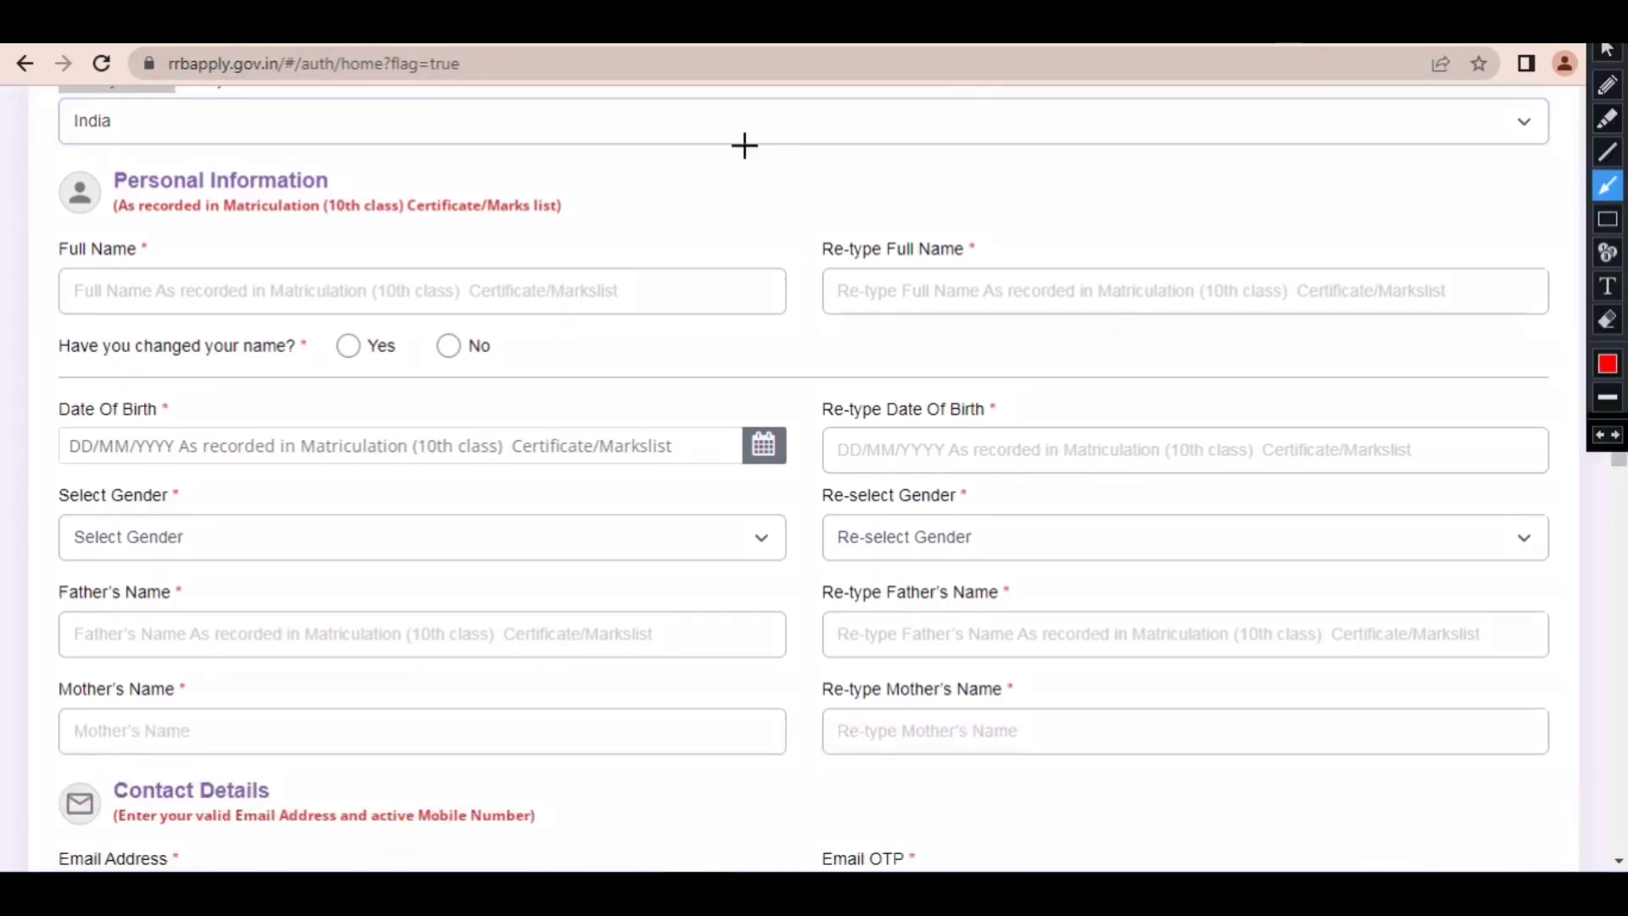
{"action": "mouse_move", "coordinate": [616, 111]}
{"action": "left_mouse_down"}
{"action": "mouse_move", "coordinate": [94, 232]}
{"action": "mouse_move", "coordinate": [138, 263]}
{"action": "mouse_move", "coordinate": [859, 200]}
{"action": "mouse_move", "coordinate": [868, 254]}
{"action": "mouse_move", "coordinate": [429, 254]}
{"action": "mouse_move", "coordinate": [937, 229]}
{"action": "mouse_move", "coordinate": [885, 271]}
{"action": "left_mouse_up"}
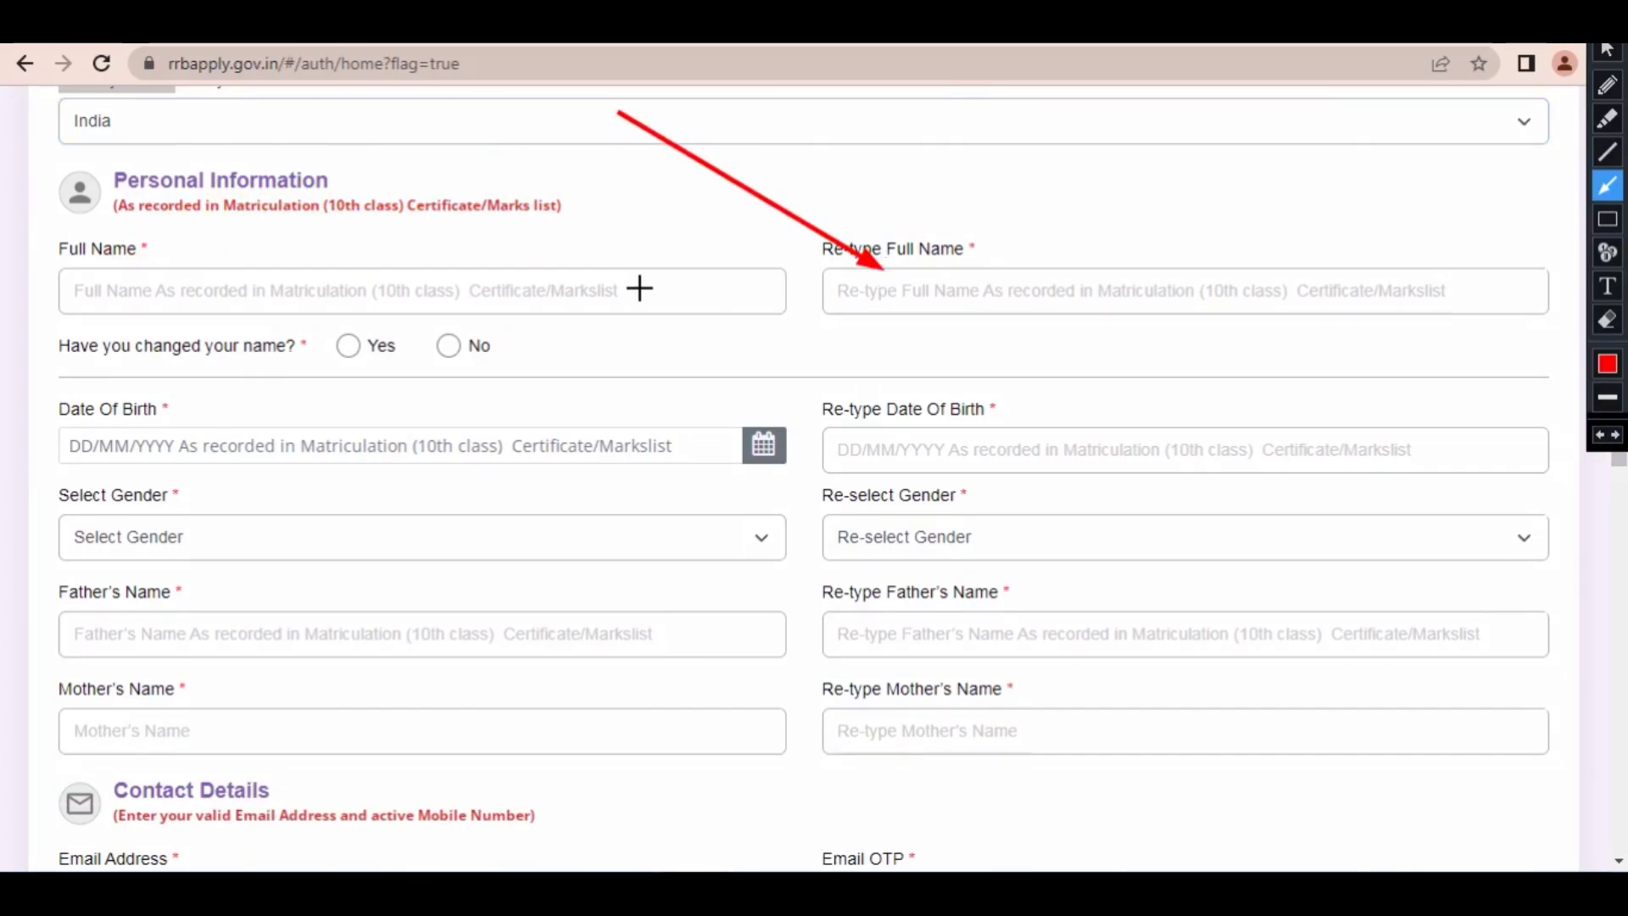
{"action": "mouse_move", "coordinate": [603, 134]}
{"action": "left_mouse_down"}
{"action": "mouse_move", "coordinate": [349, 218]}
{"action": "mouse_move", "coordinate": [330, 246]}
{"action": "mouse_move", "coordinate": [437, 319]}
{"action": "left_mouse_up"}
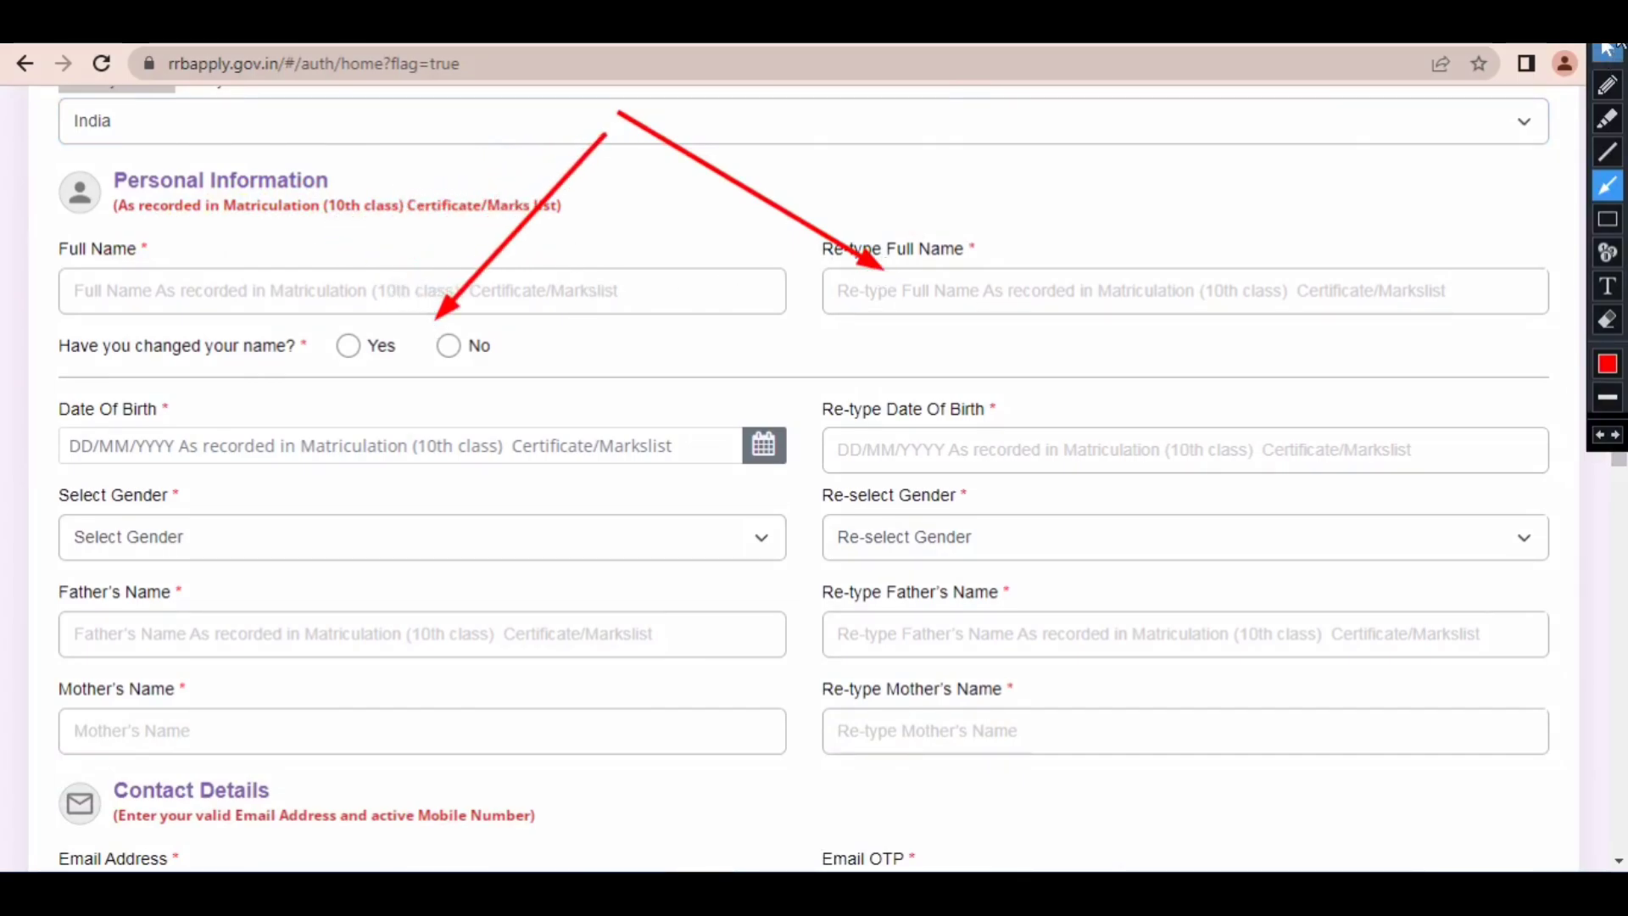
{"action": "left_click", "coordinate": [1607, 21]}
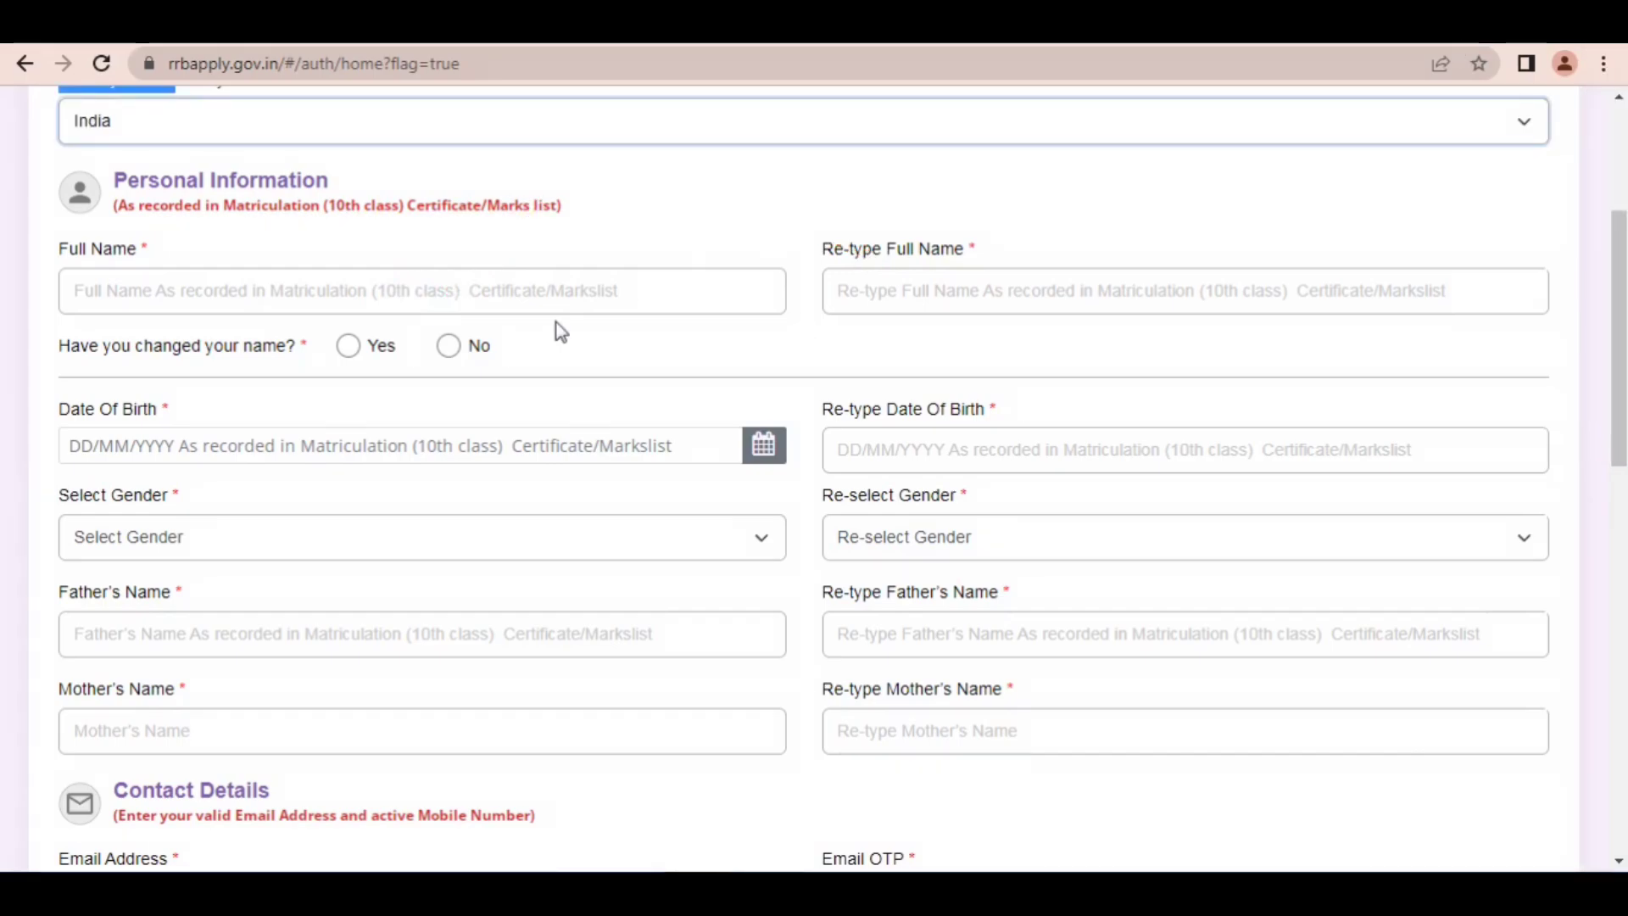
{"action": "left_click", "coordinate": [449, 346]}
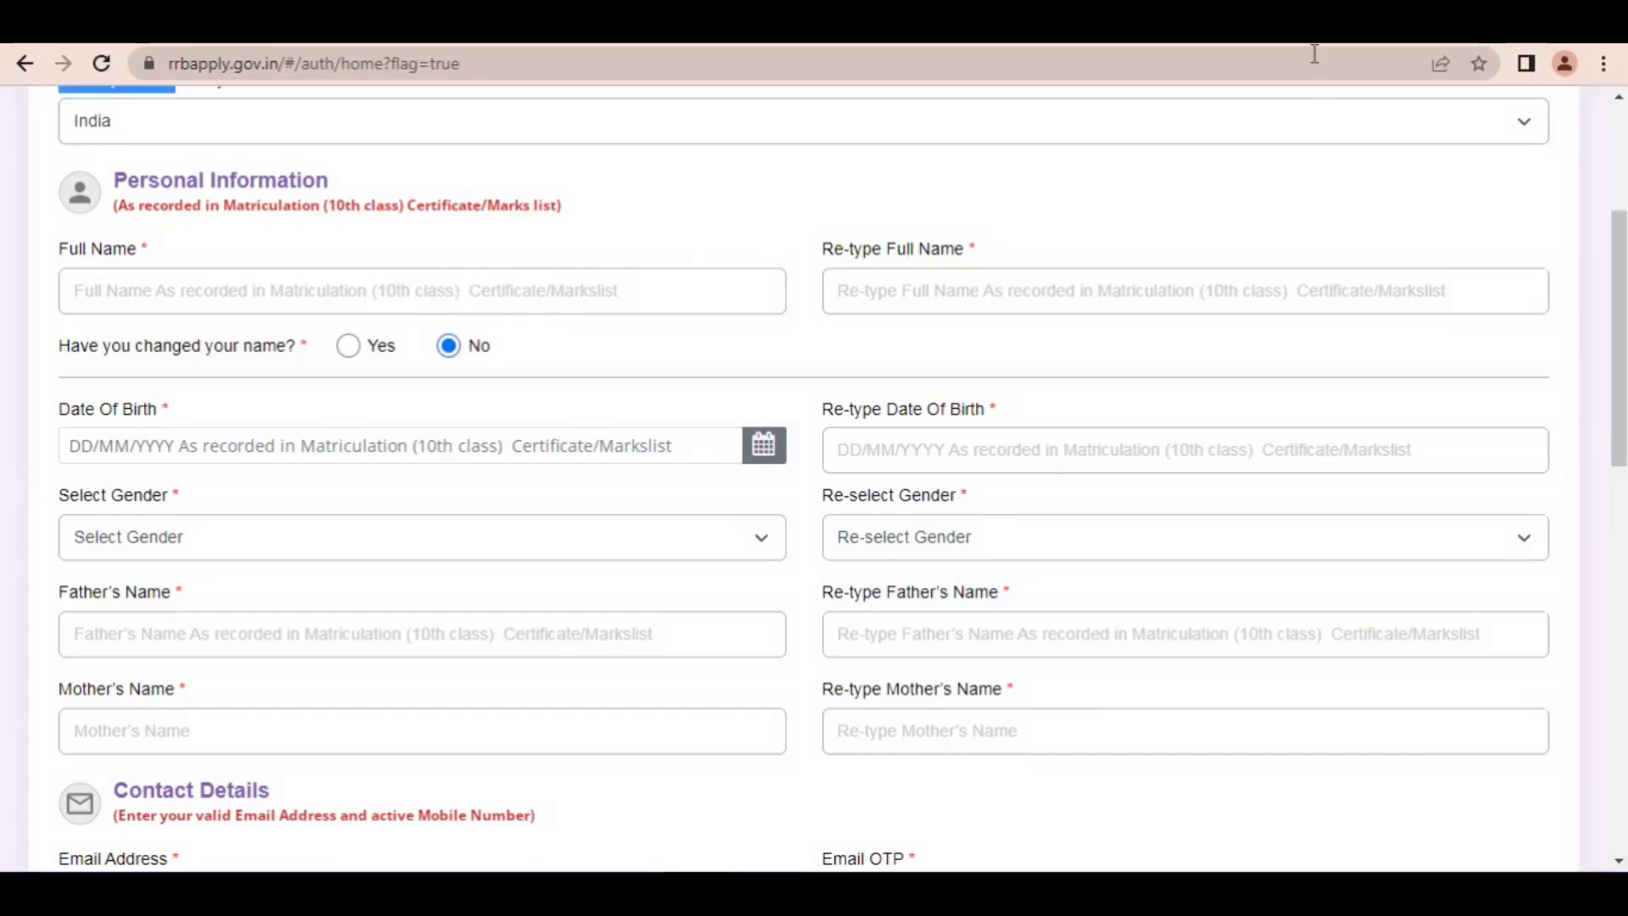
Step: Point out the Date Of Birth calendar with a red arrow and clear the annotation
{"action": "key", "text": "ctrl+shift+2"}
{"action": "left_click_drag", "start_coordinate": [718, 299], "coordinate": [764, 434]}
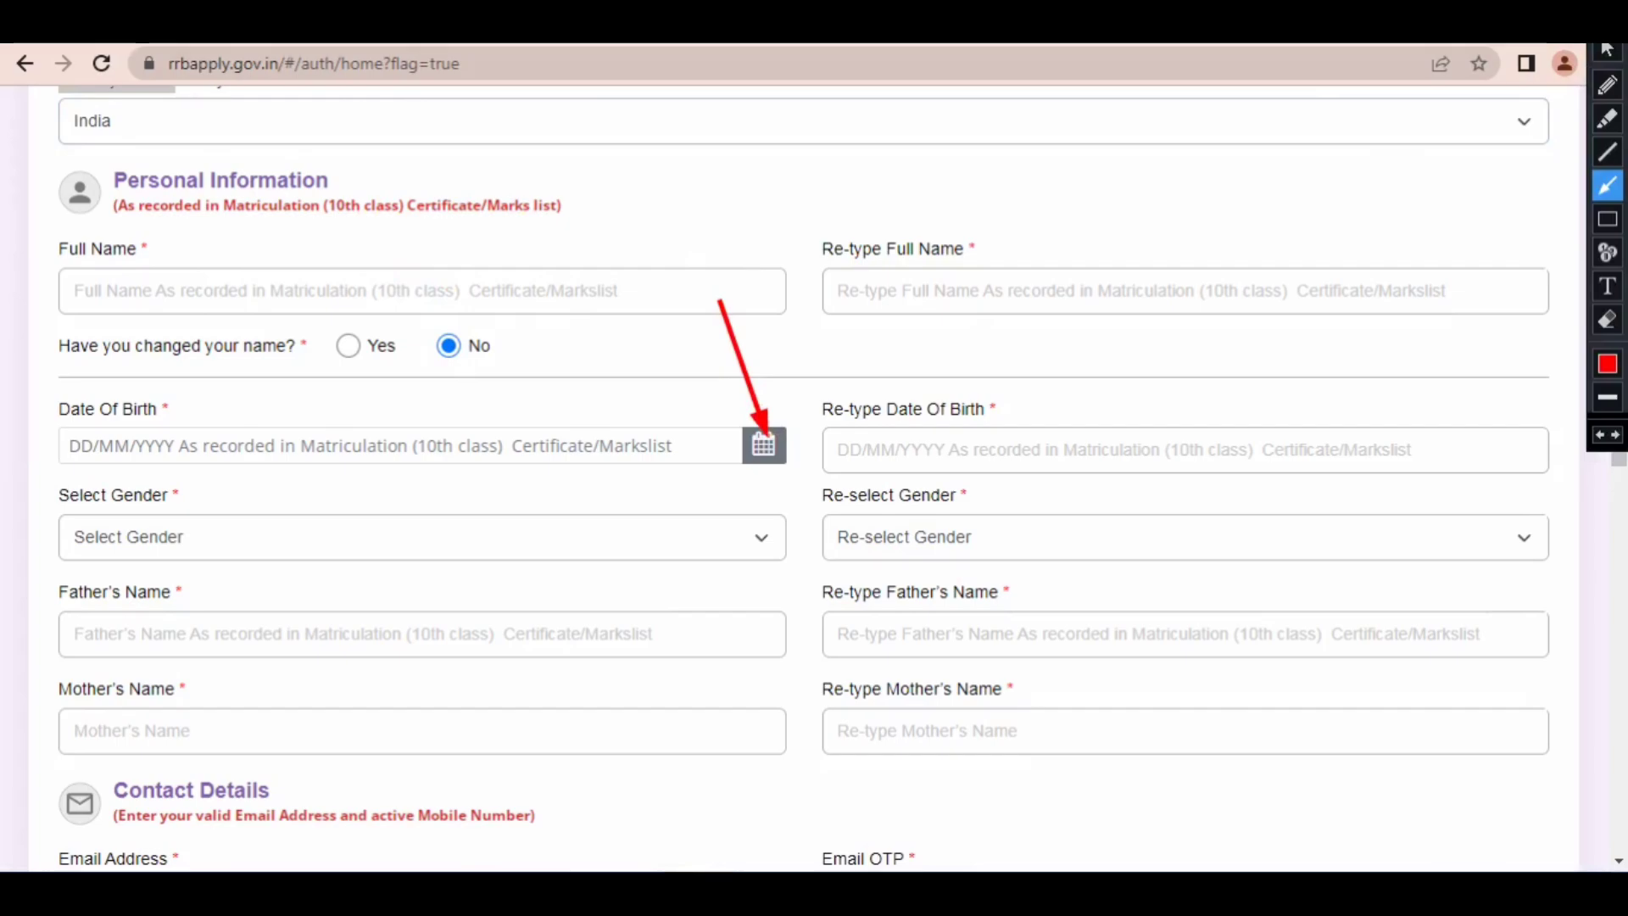
{"action": "key", "text": "ctrl+shift+2"}
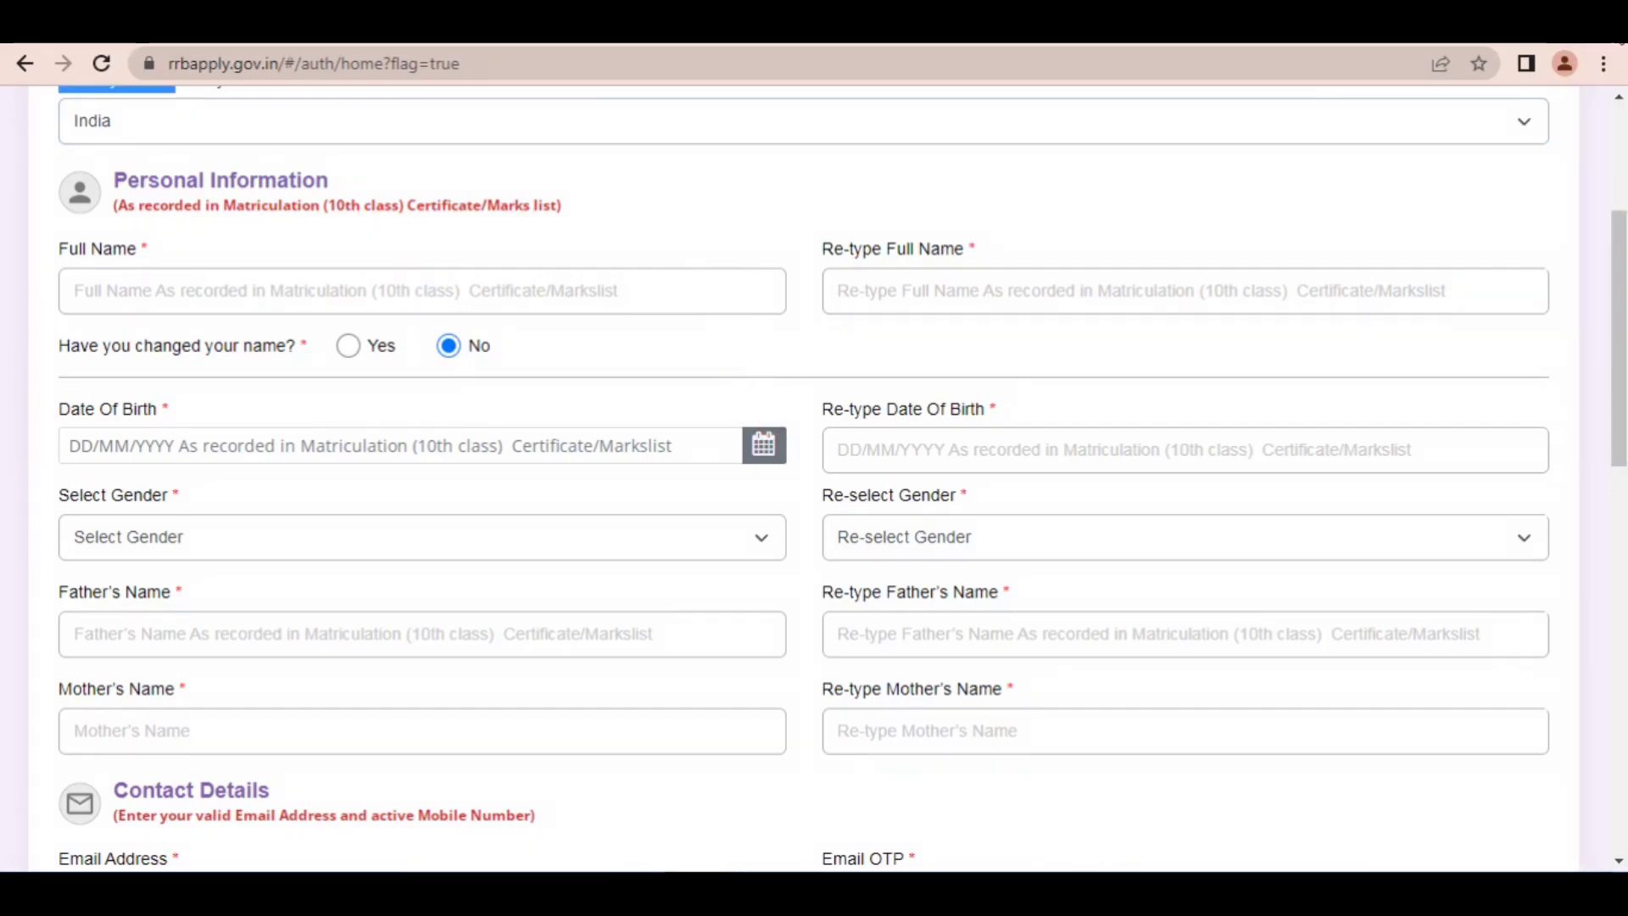
Step: Pick the candidate's date of birth in the Date Of Birth calendar, choosing its year, month and day
{"action": "left_click", "coordinate": [753, 449]}
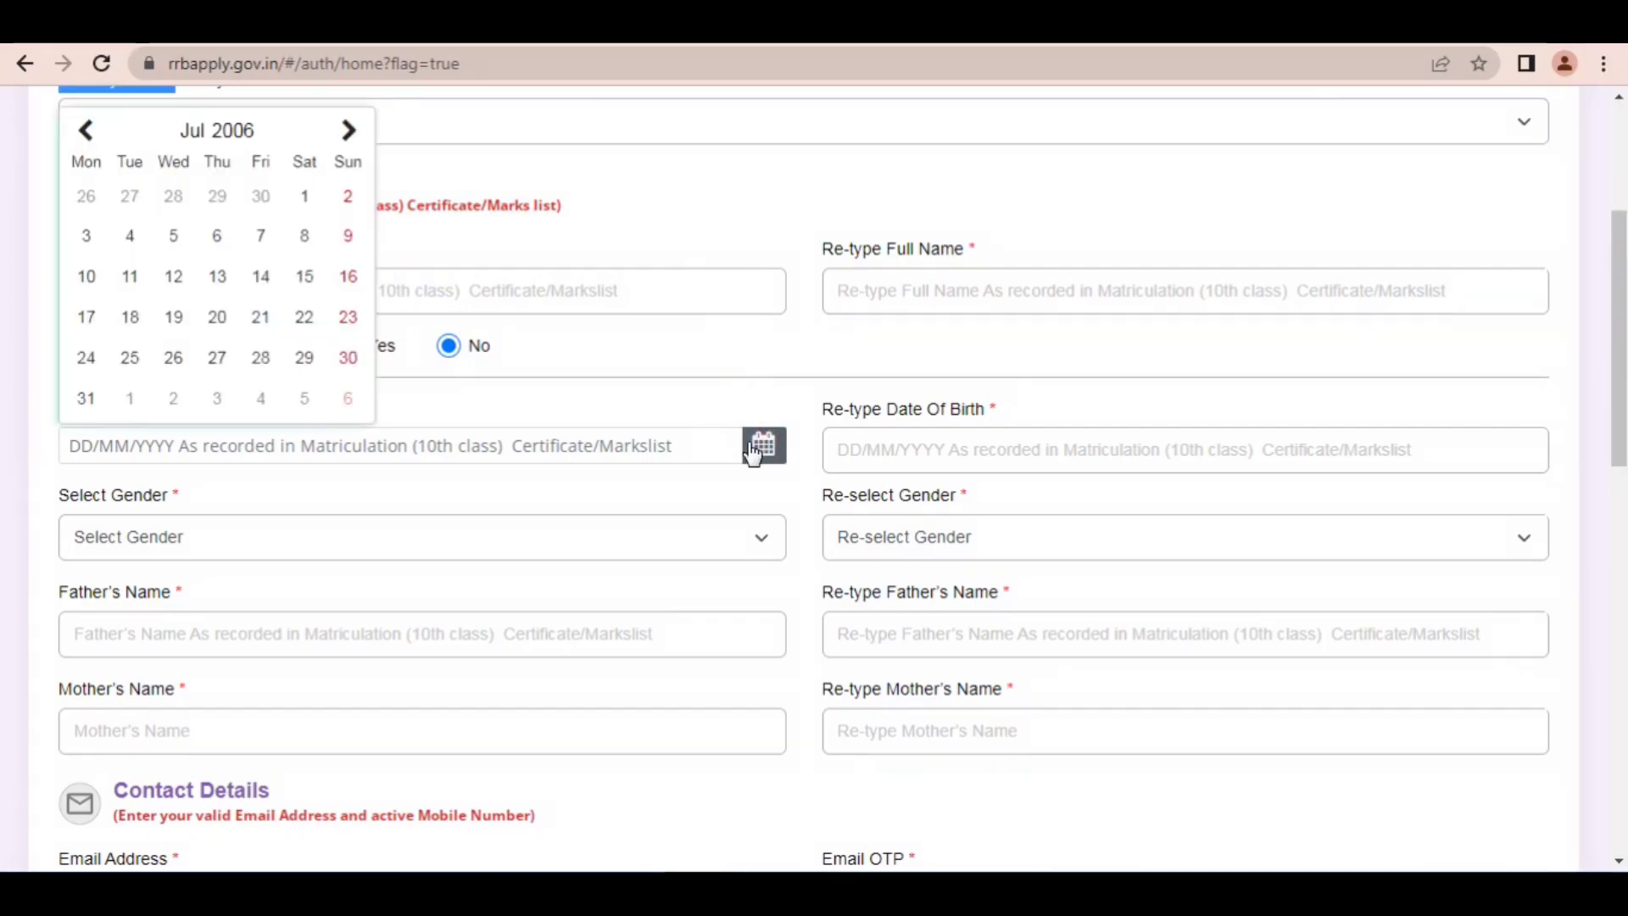
{"action": "left_click", "coordinate": [238, 138]}
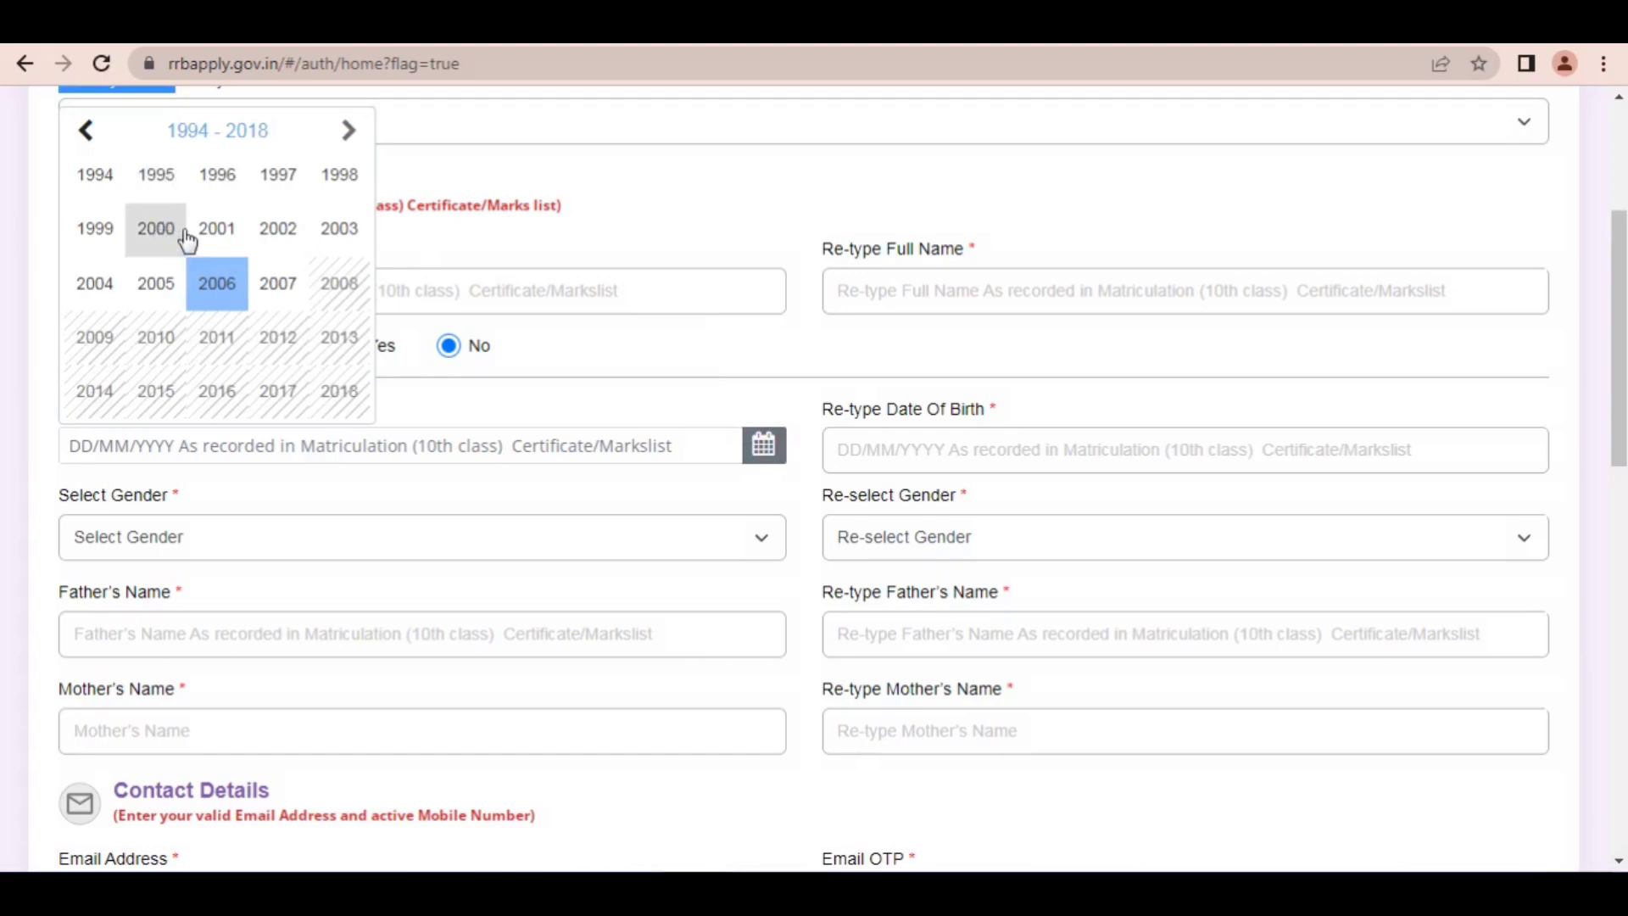
{"action": "left_click", "coordinate": [214, 228]}
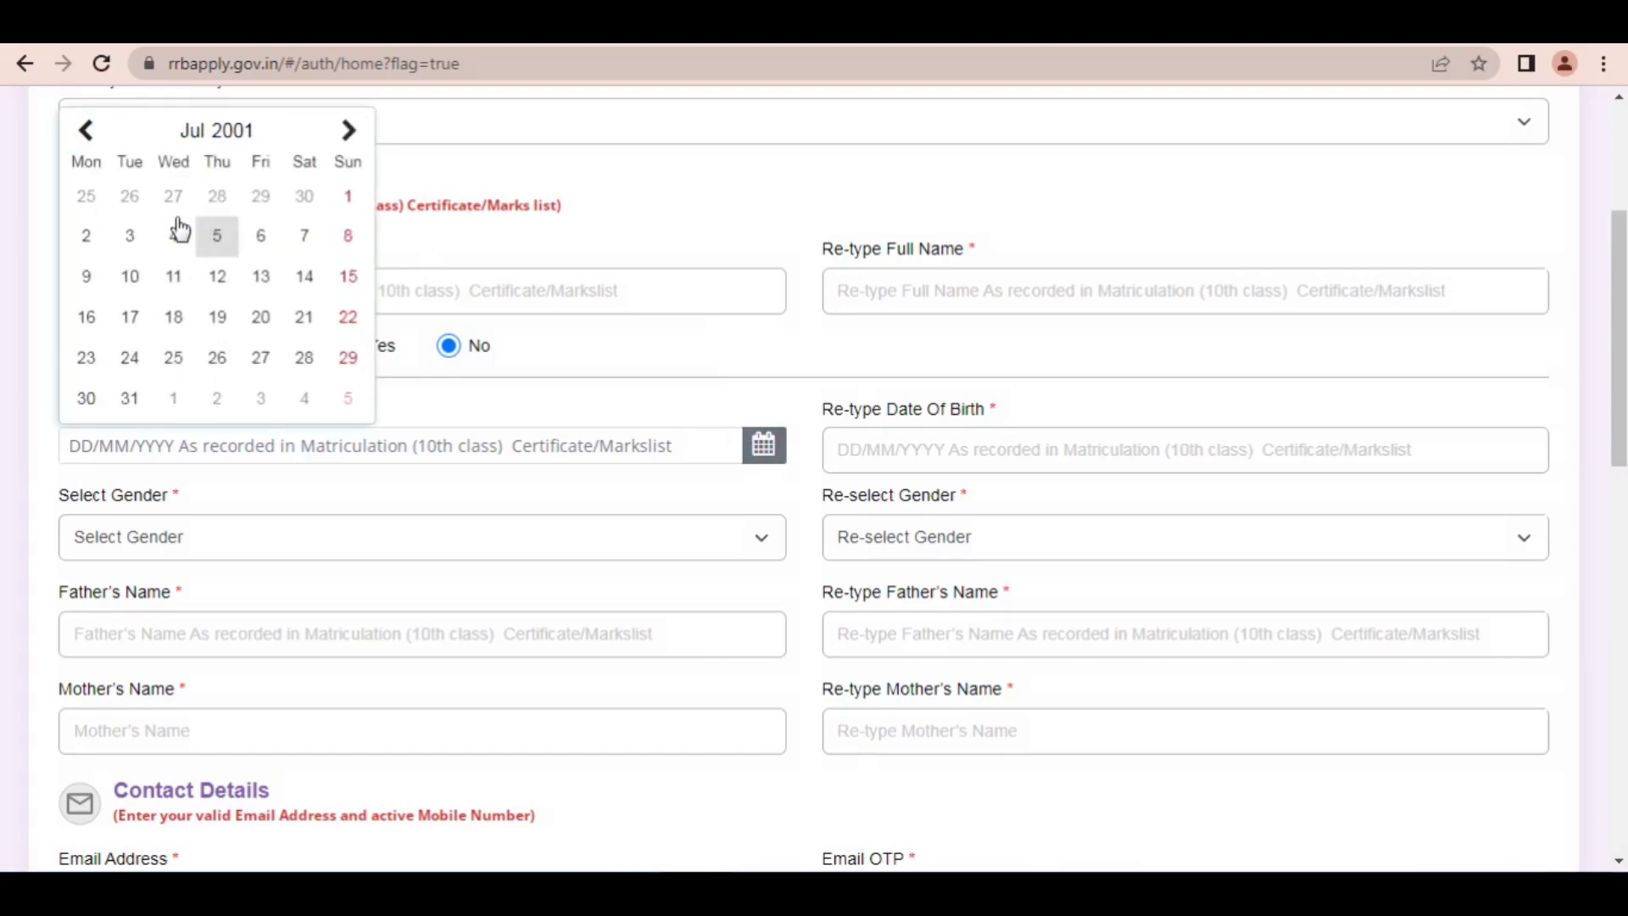
{"action": "left_click", "coordinate": [87, 131]}
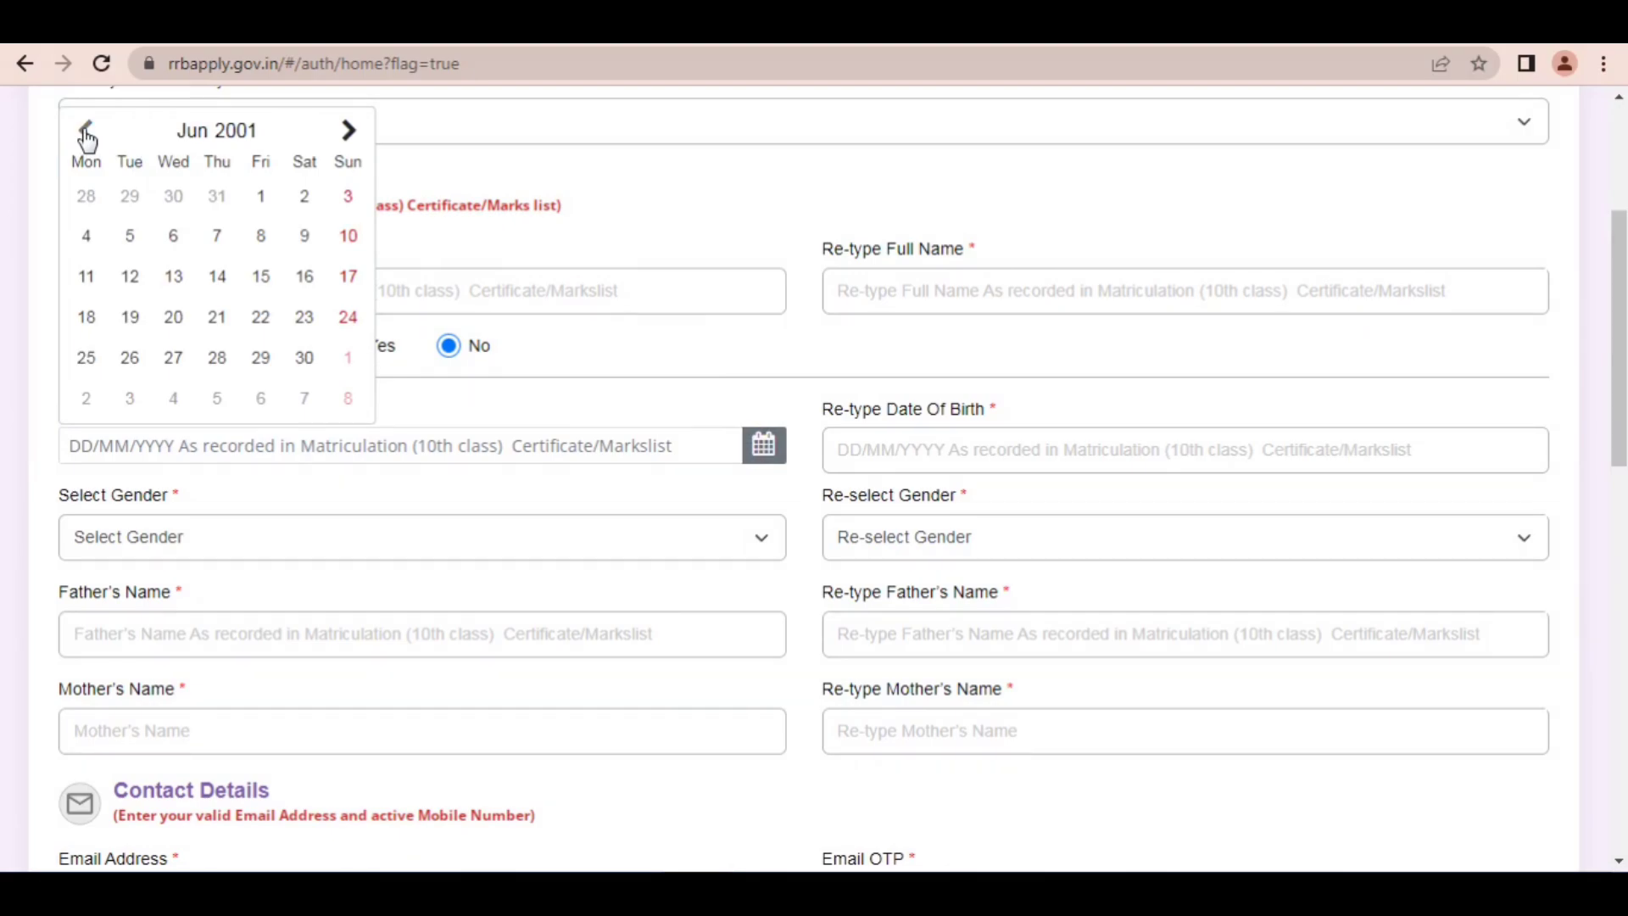
{"action": "left_click", "coordinate": [88, 134]}
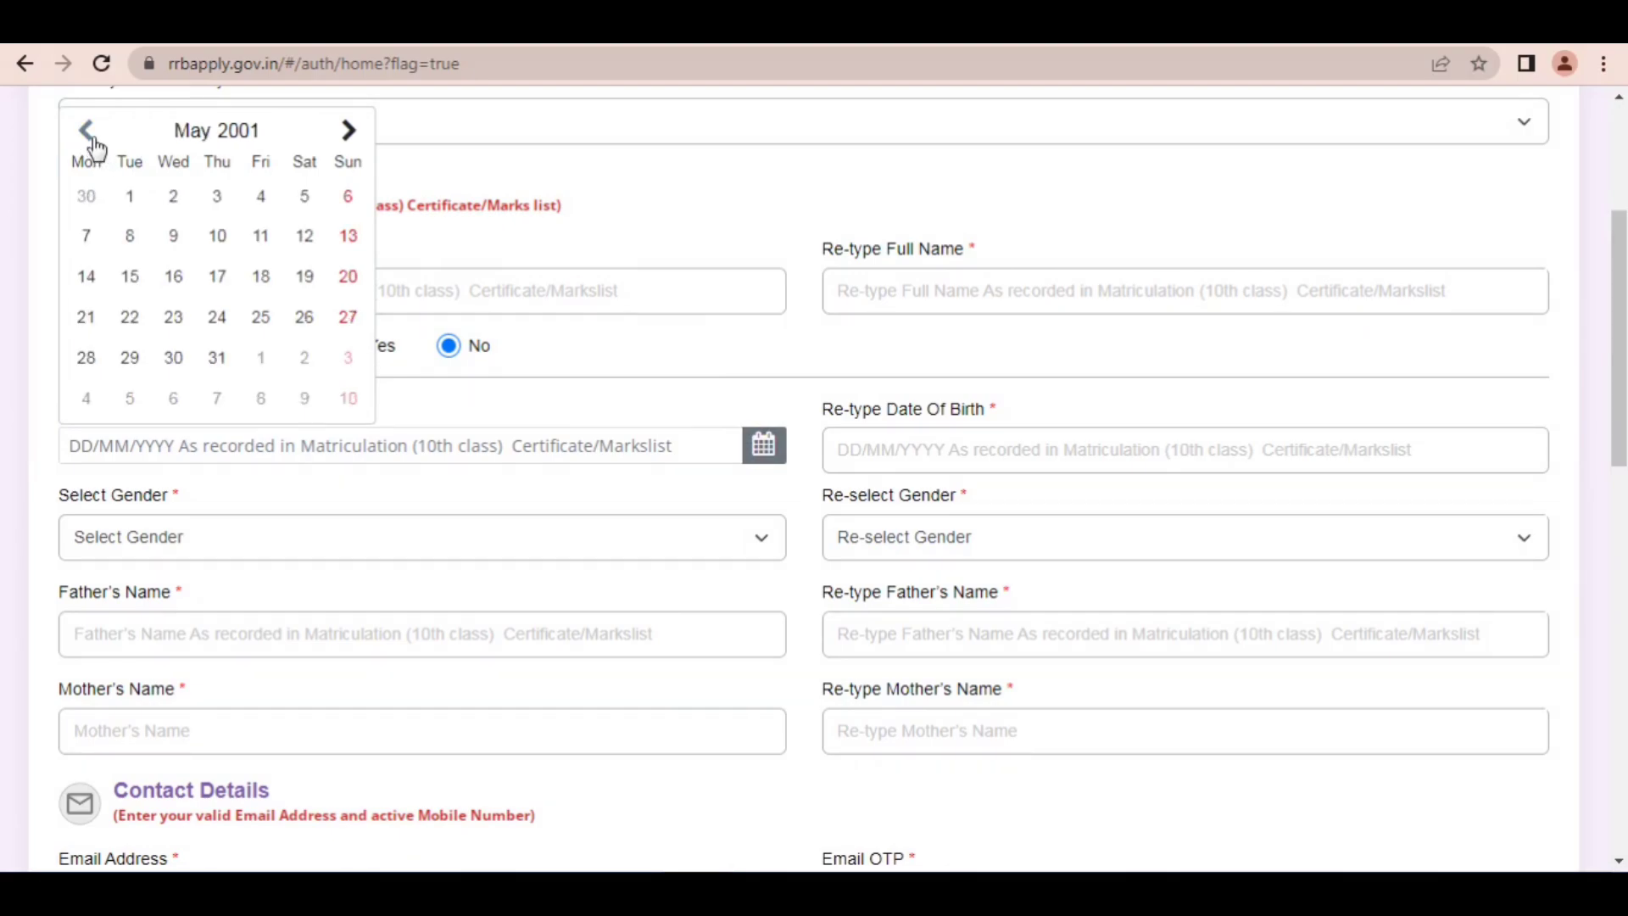
{"action": "left_click", "coordinate": [90, 134]}
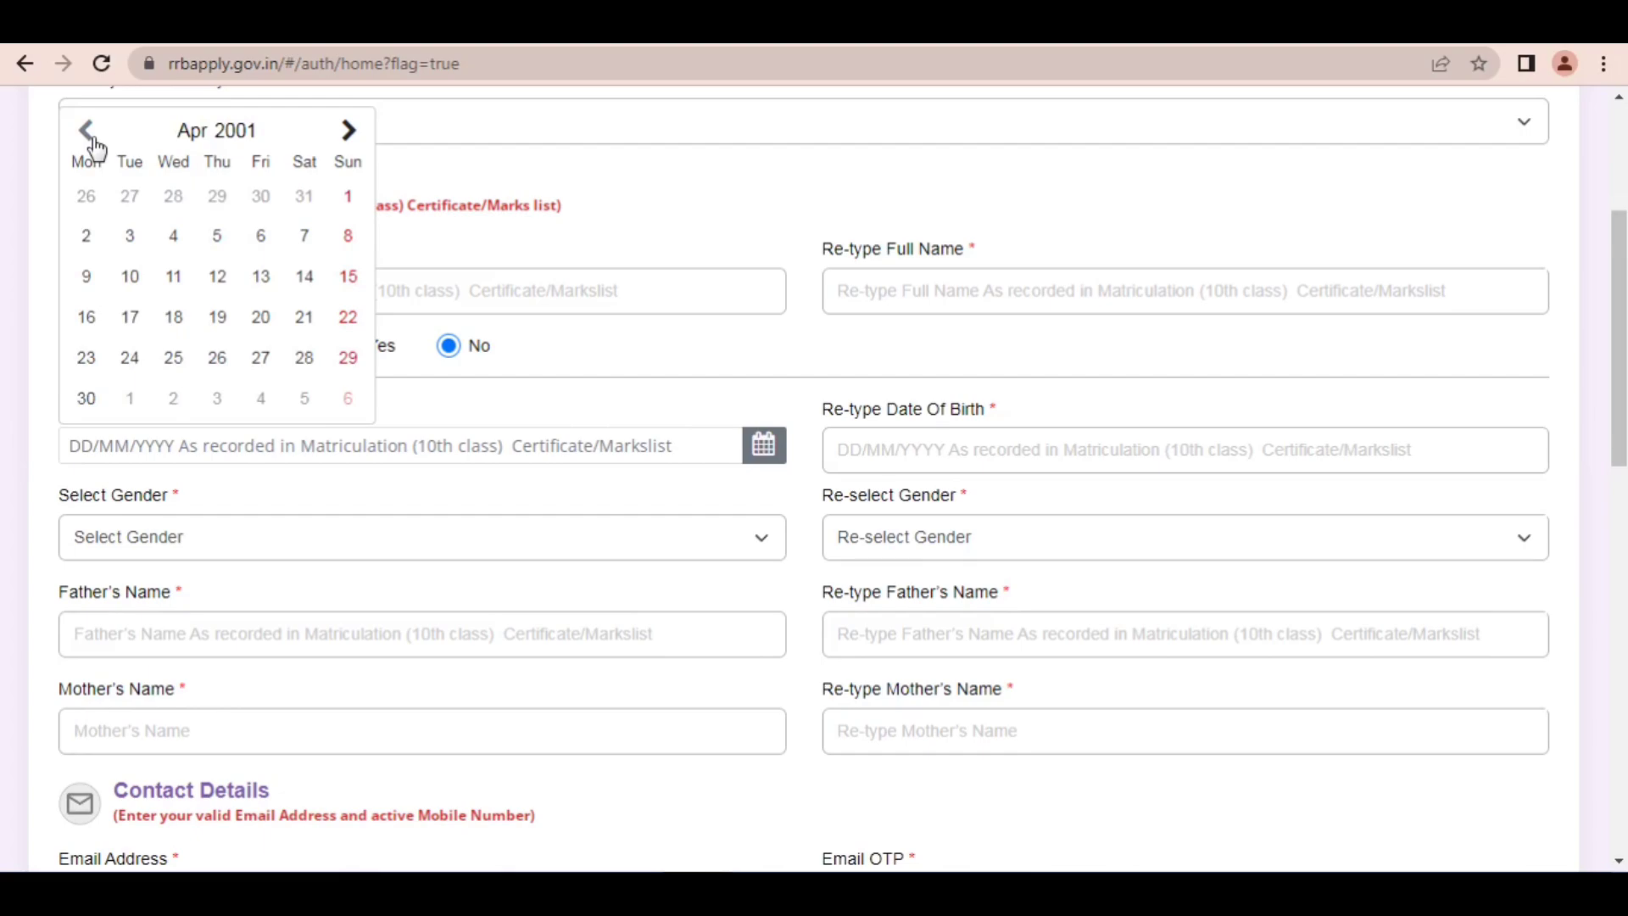
{"action": "left_click", "coordinate": [88, 134]}
{"action": "left_click", "coordinate": [347, 134]}
{"action": "left_click", "coordinate": [346, 137]}
{"action": "left_click", "coordinate": [346, 137]}
{"action": "left_click", "coordinate": [346, 138]}
{"action": "left_click", "coordinate": [346, 137]}
{"action": "left_click", "coordinate": [346, 137]}
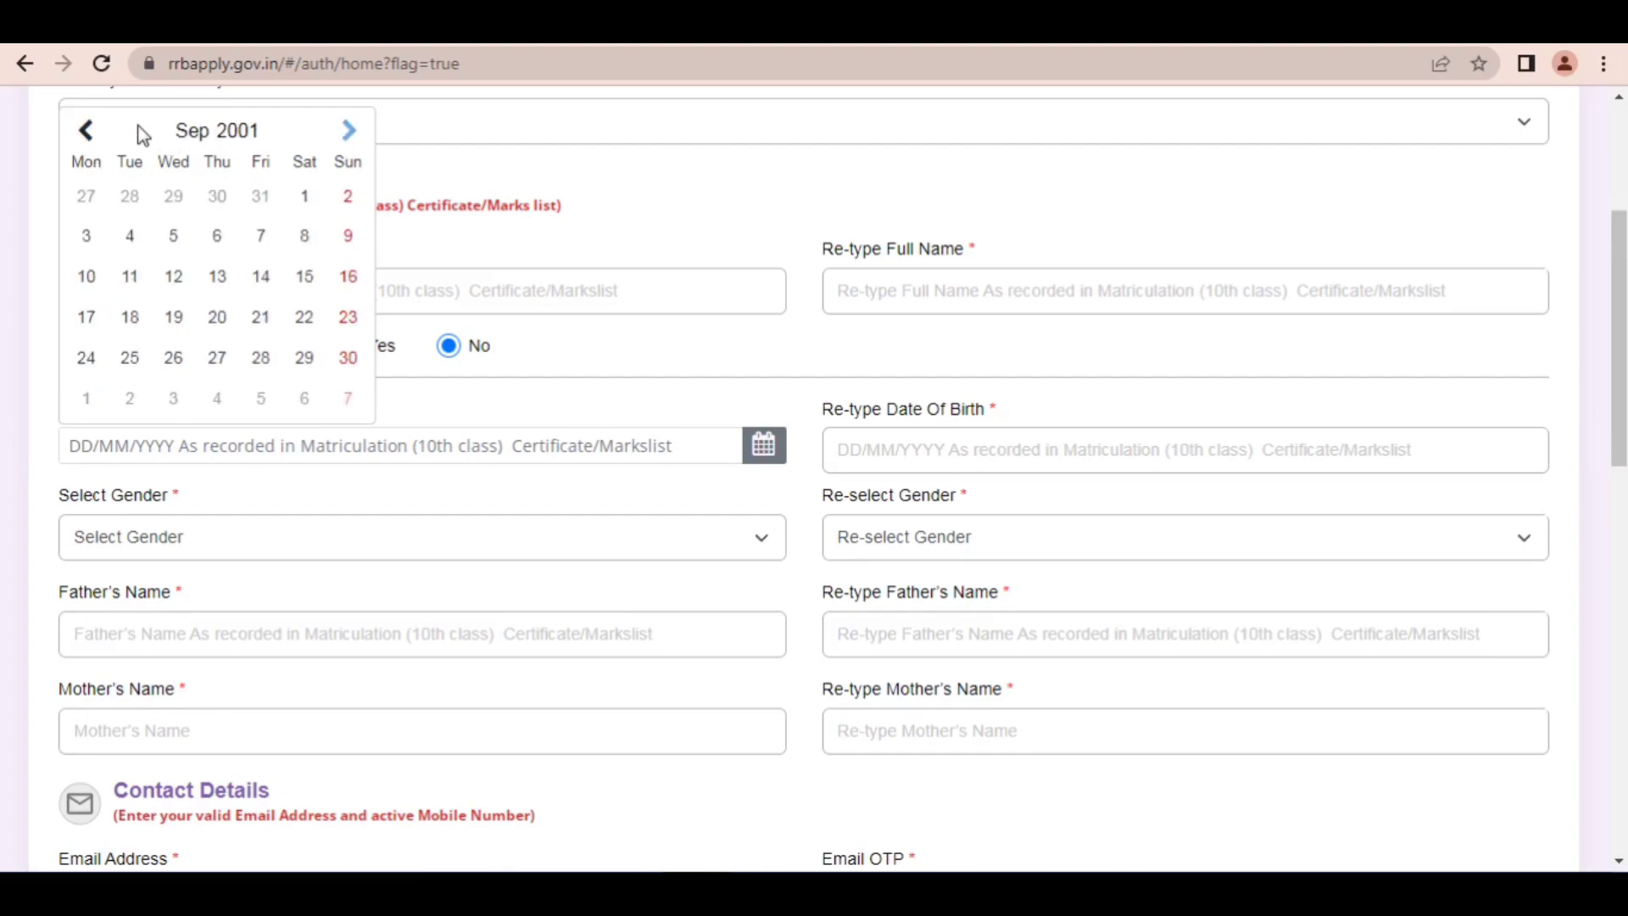
{"action": "left_click", "coordinate": [194, 132]}
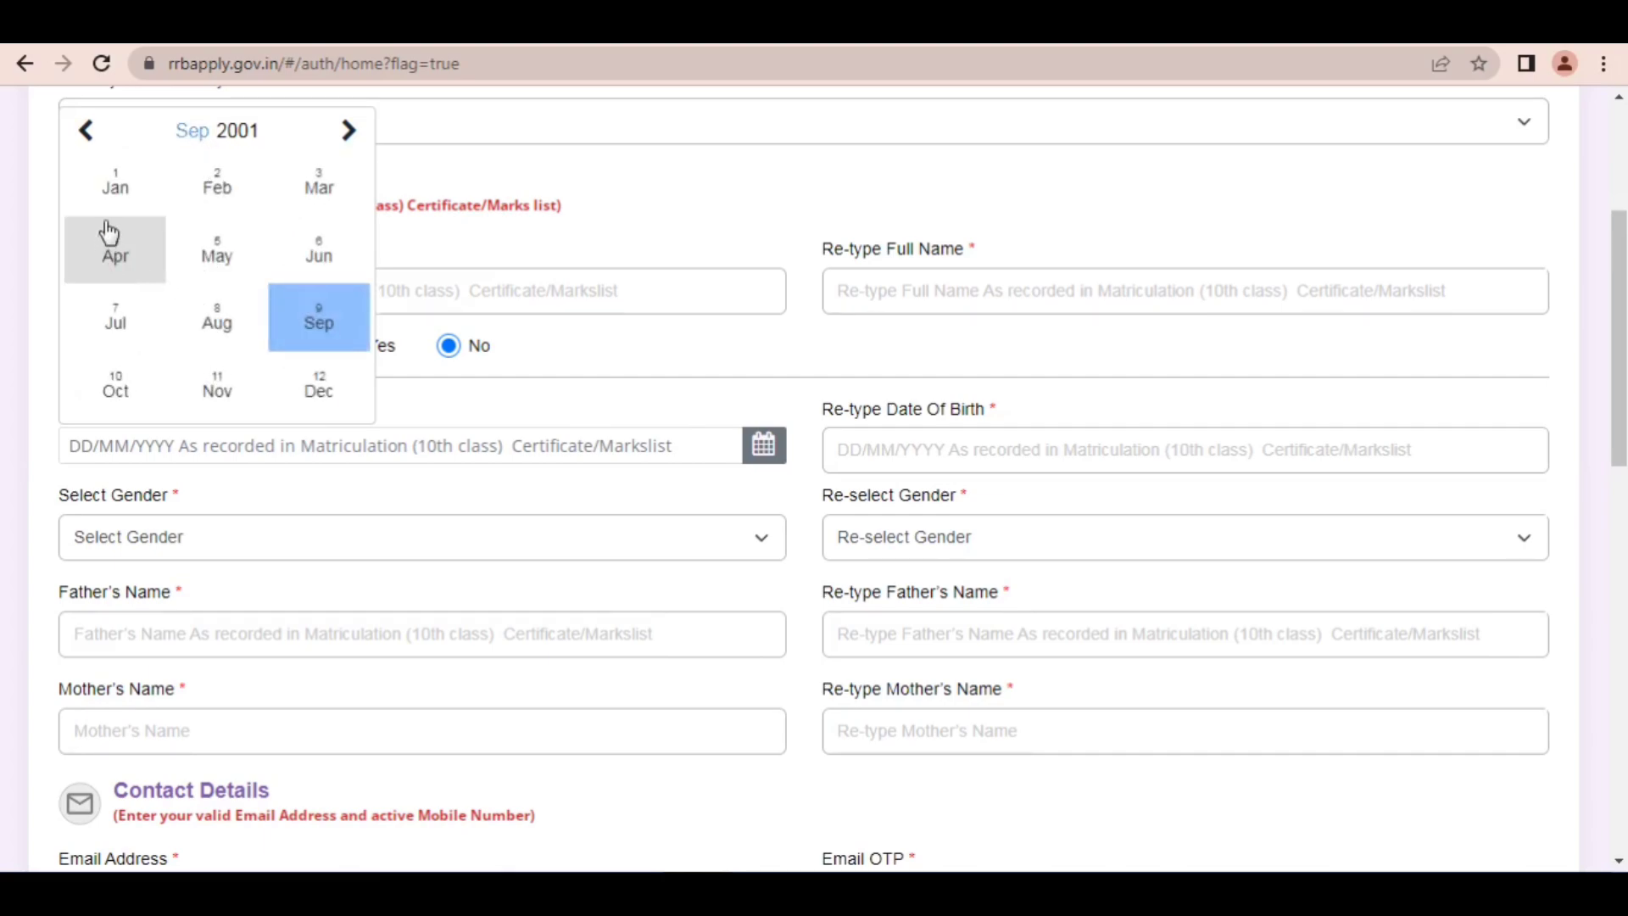
{"action": "left_click", "coordinate": [209, 271]}
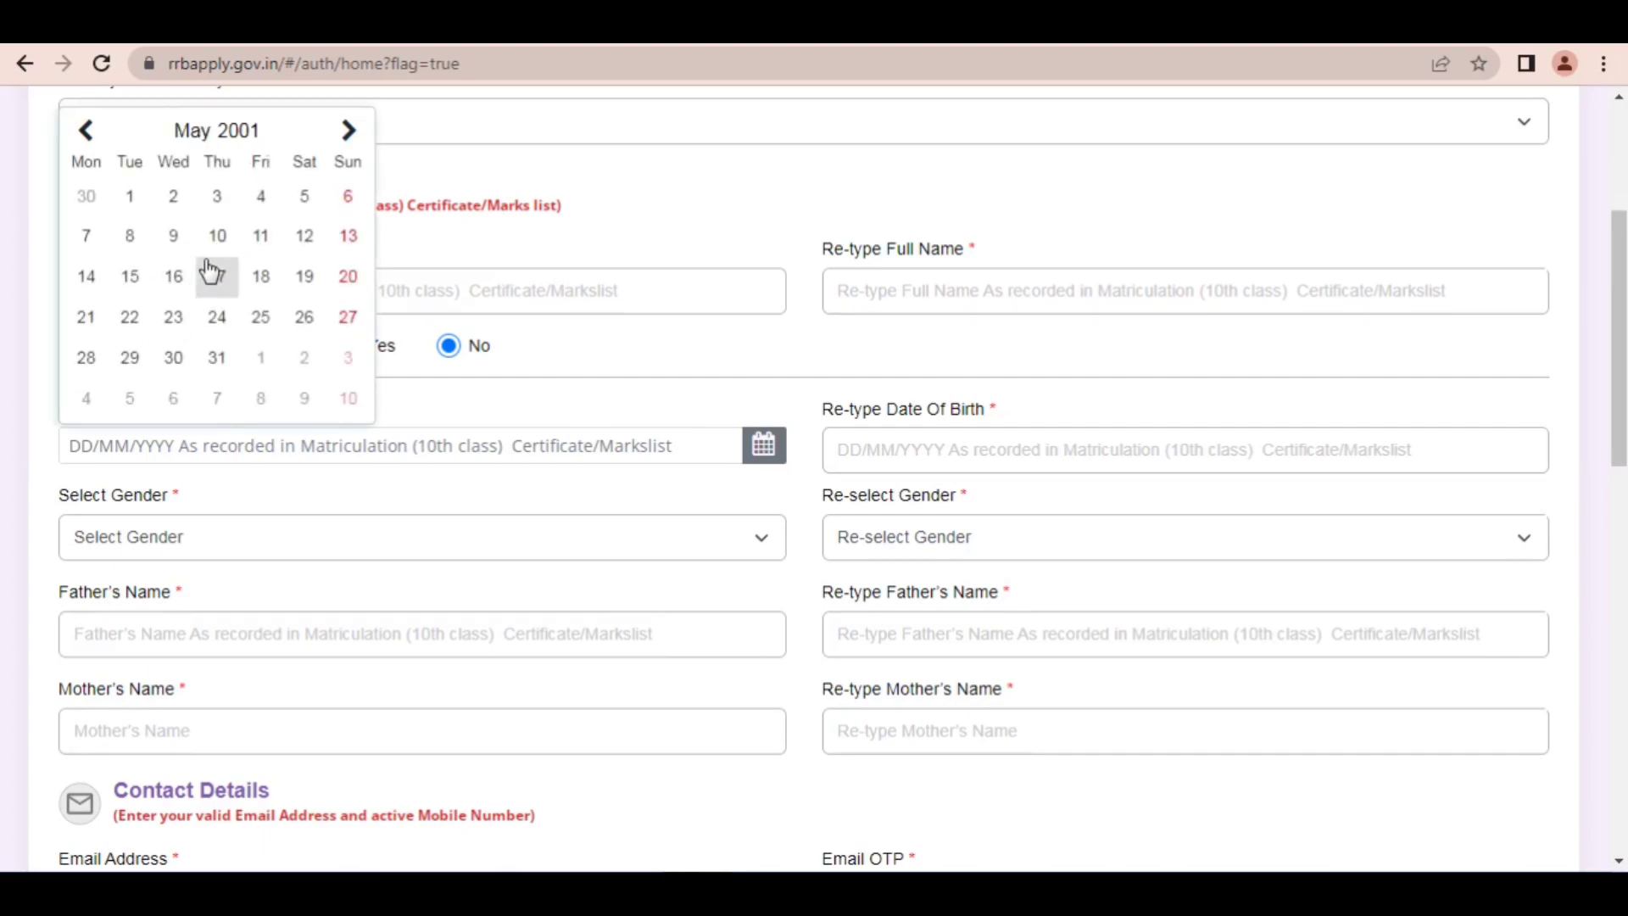
{"action": "left_click", "coordinate": [131, 197]}
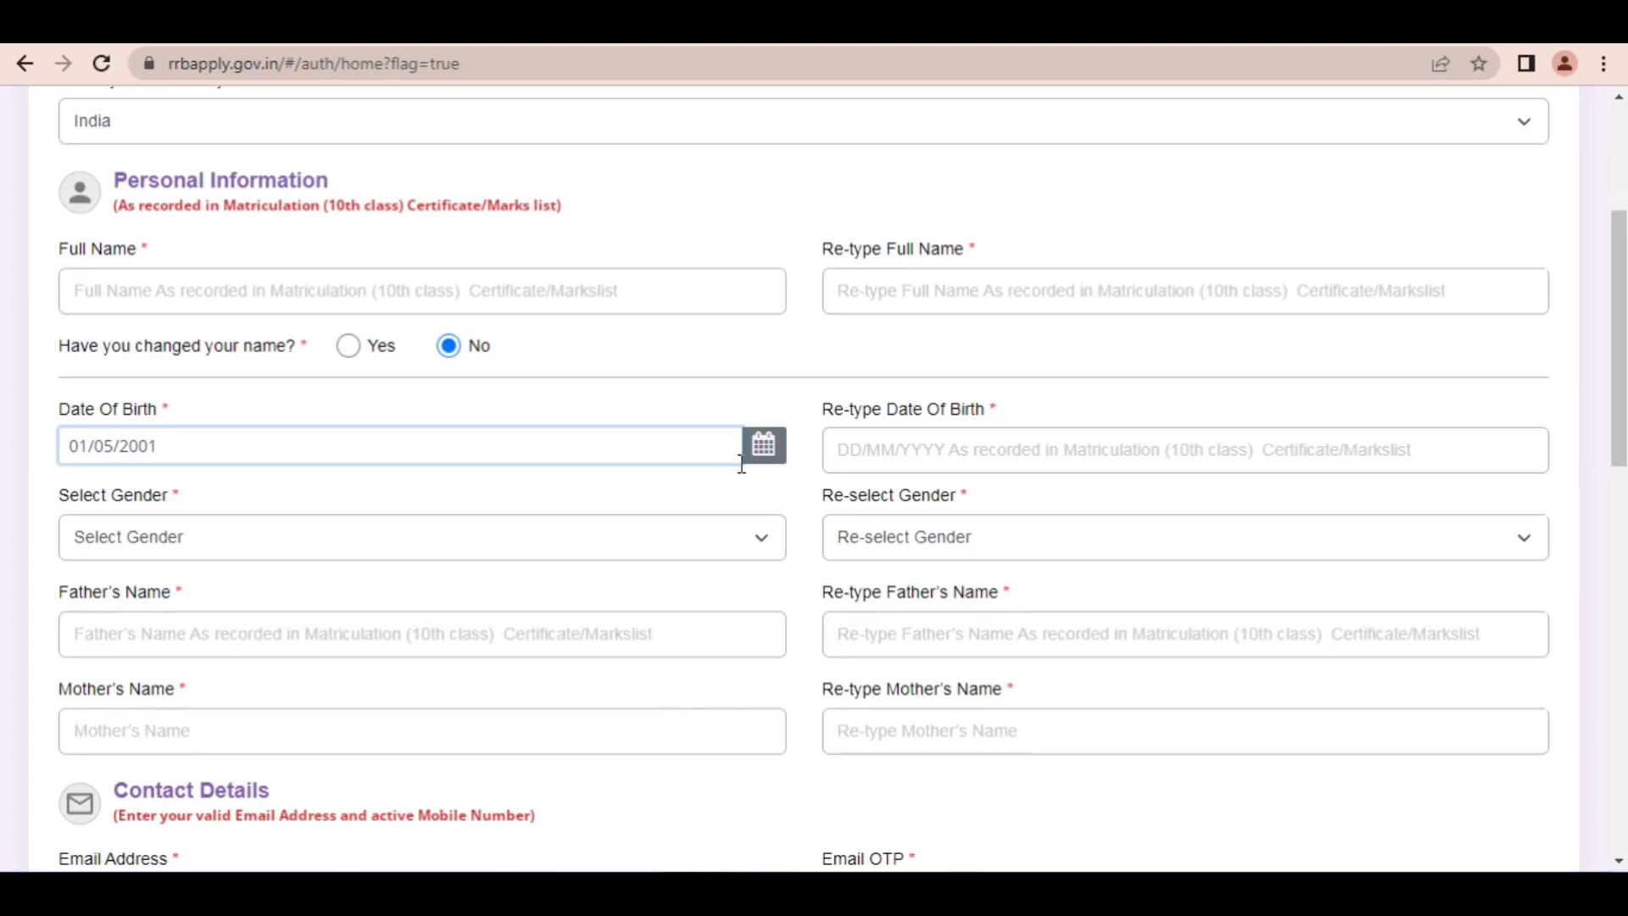
Step: Enter the candidate's date of birth in the Re-type Date Of Birth field and erase the entry
{"action": "left_click", "coordinate": [909, 455]}
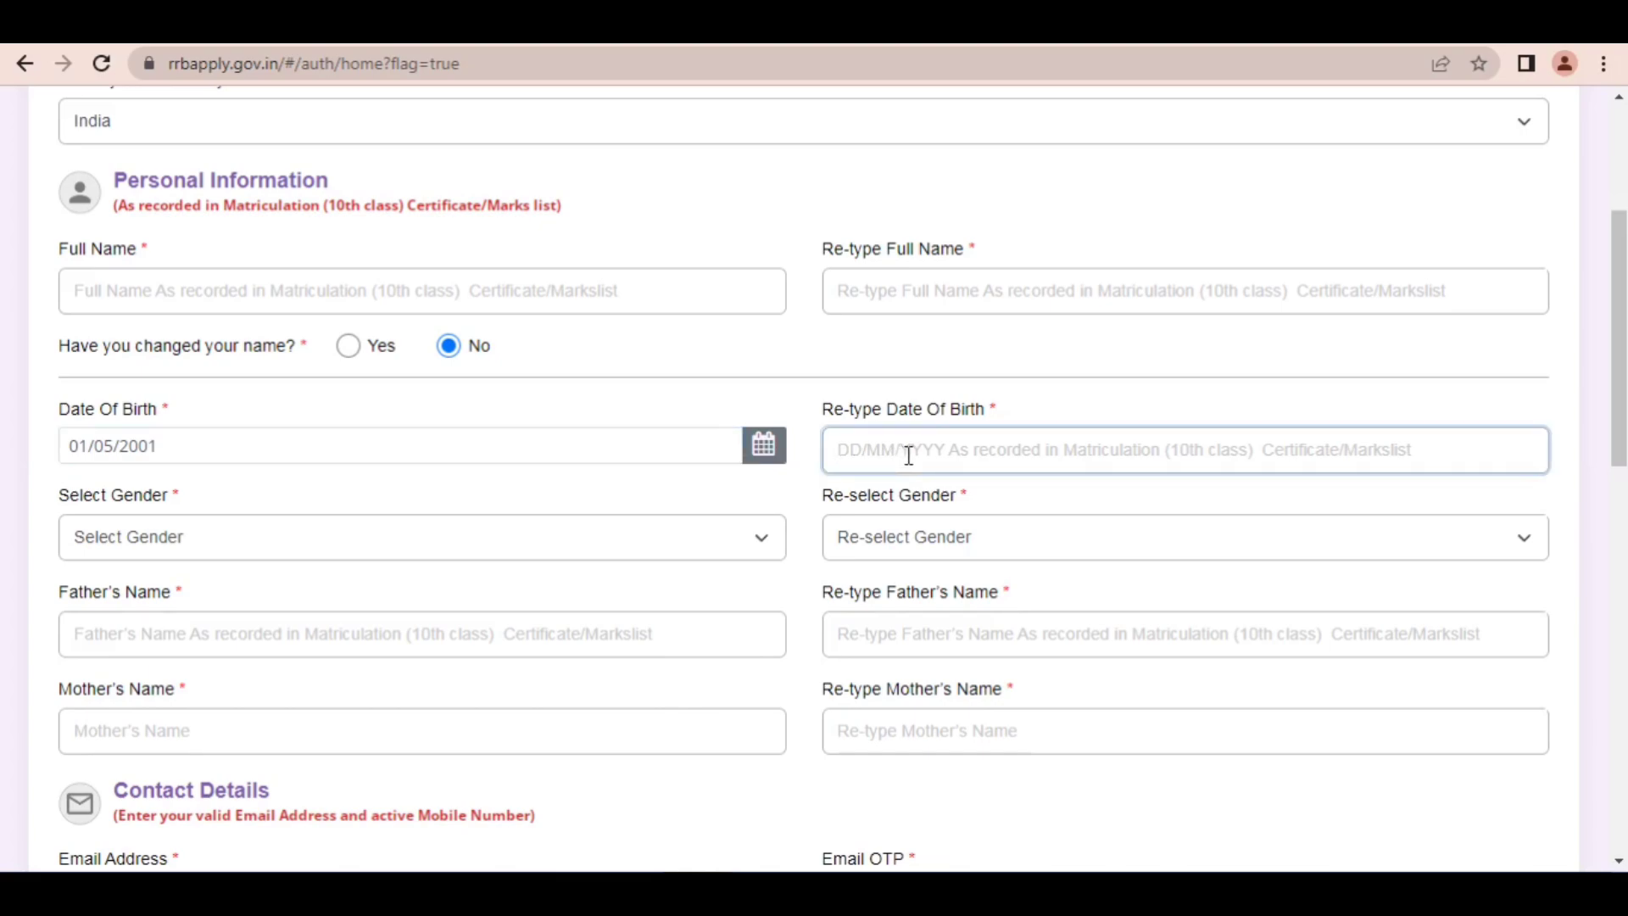
{"action": "type", "text": "01"}
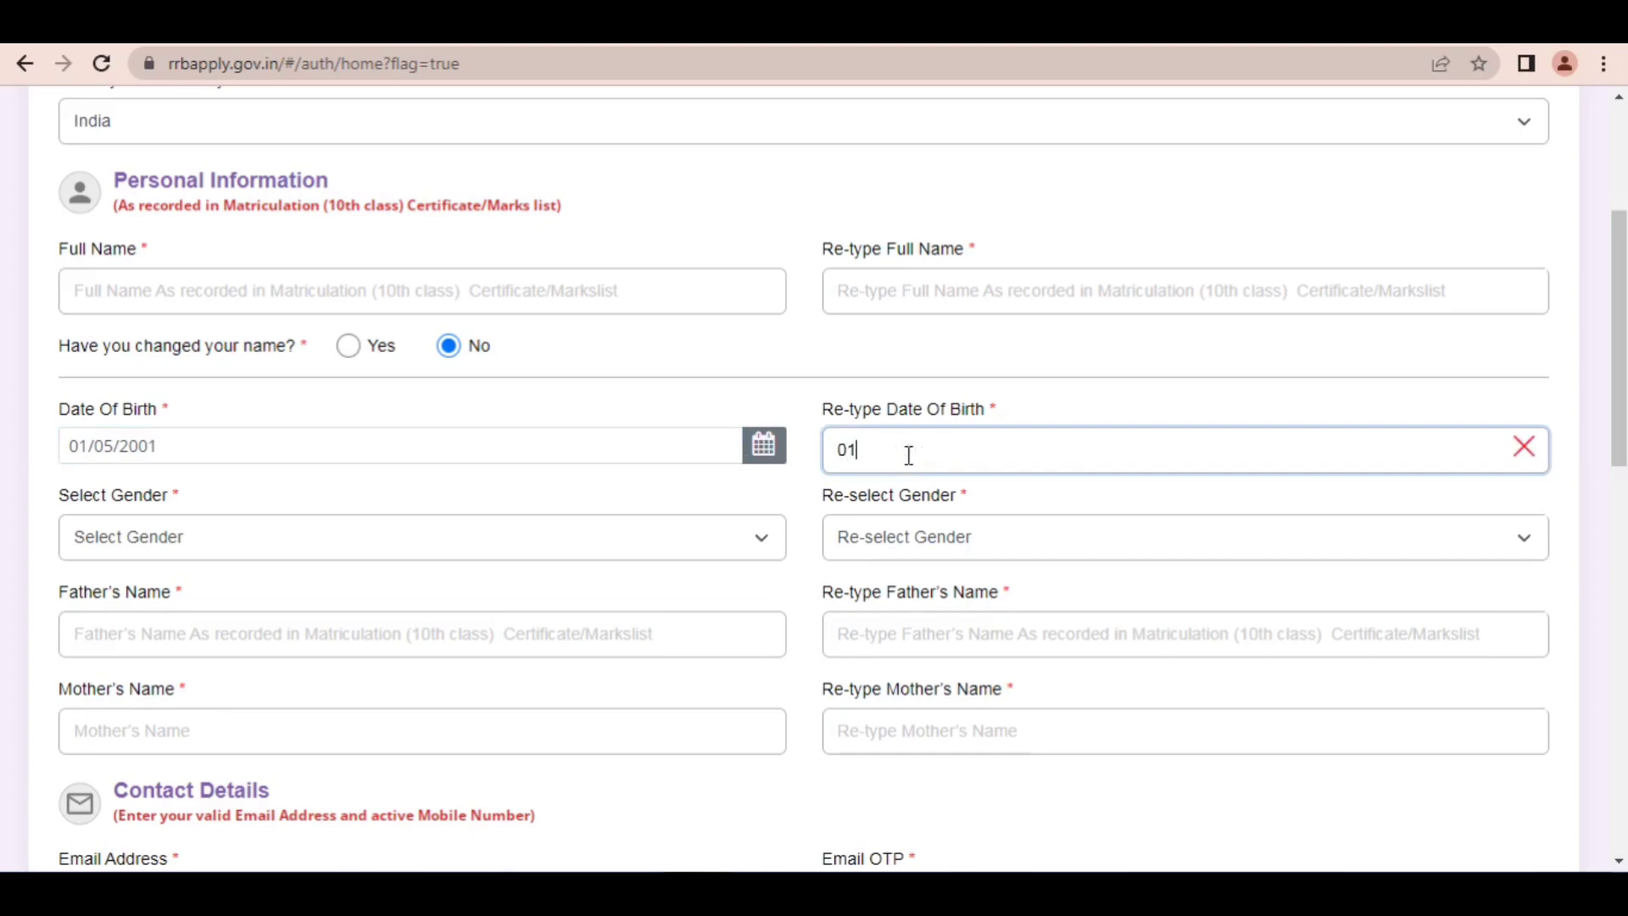
{"action": "type", "text": "/05/2001"}
{"action": "key", "text": "BackSpace"}
{"action": "key", "text": "BackSpace"}
{"action": "key", "text": "BackSpace"}
{"action": "key", "text": "BackSpace"}
{"action": "key", "text": "BackSpace"}
{"action": "key", "text": "BackSpace"}
{"action": "key", "text": "BackSpace"}
{"action": "key", "text": "BackSpace"}
{"action": "key", "text": "BackSpace"}
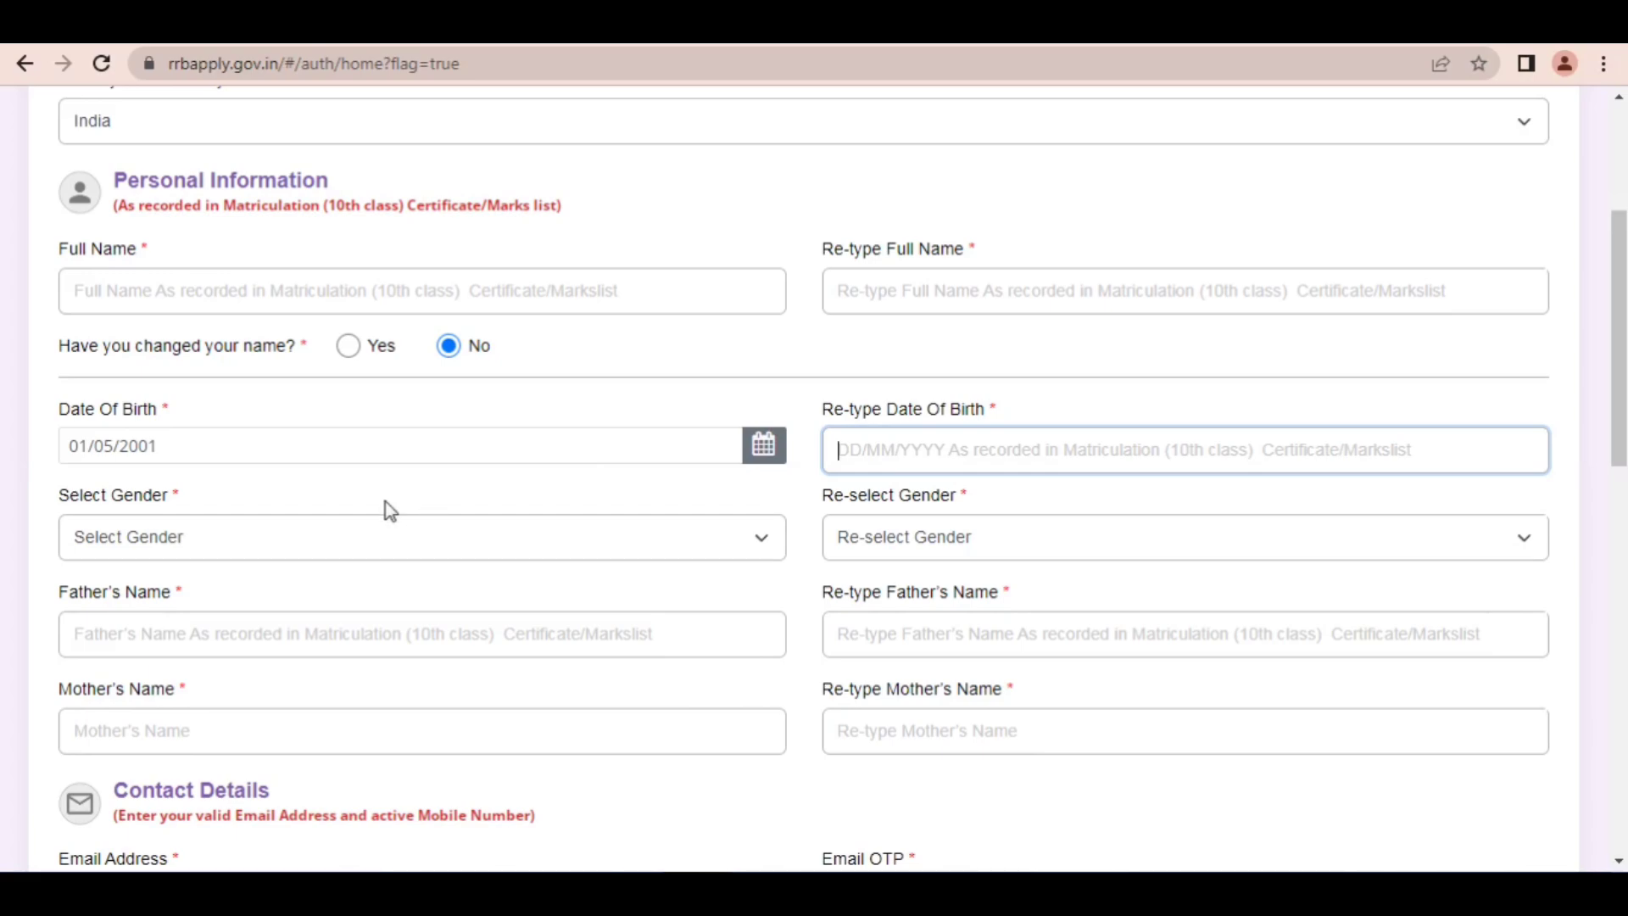
Step: Set both the Select Gender and Re-select Gender fields to Male
{"action": "scroll", "coordinate": [373, 536], "scroll_direction": "down", "scroll_amount": 4}
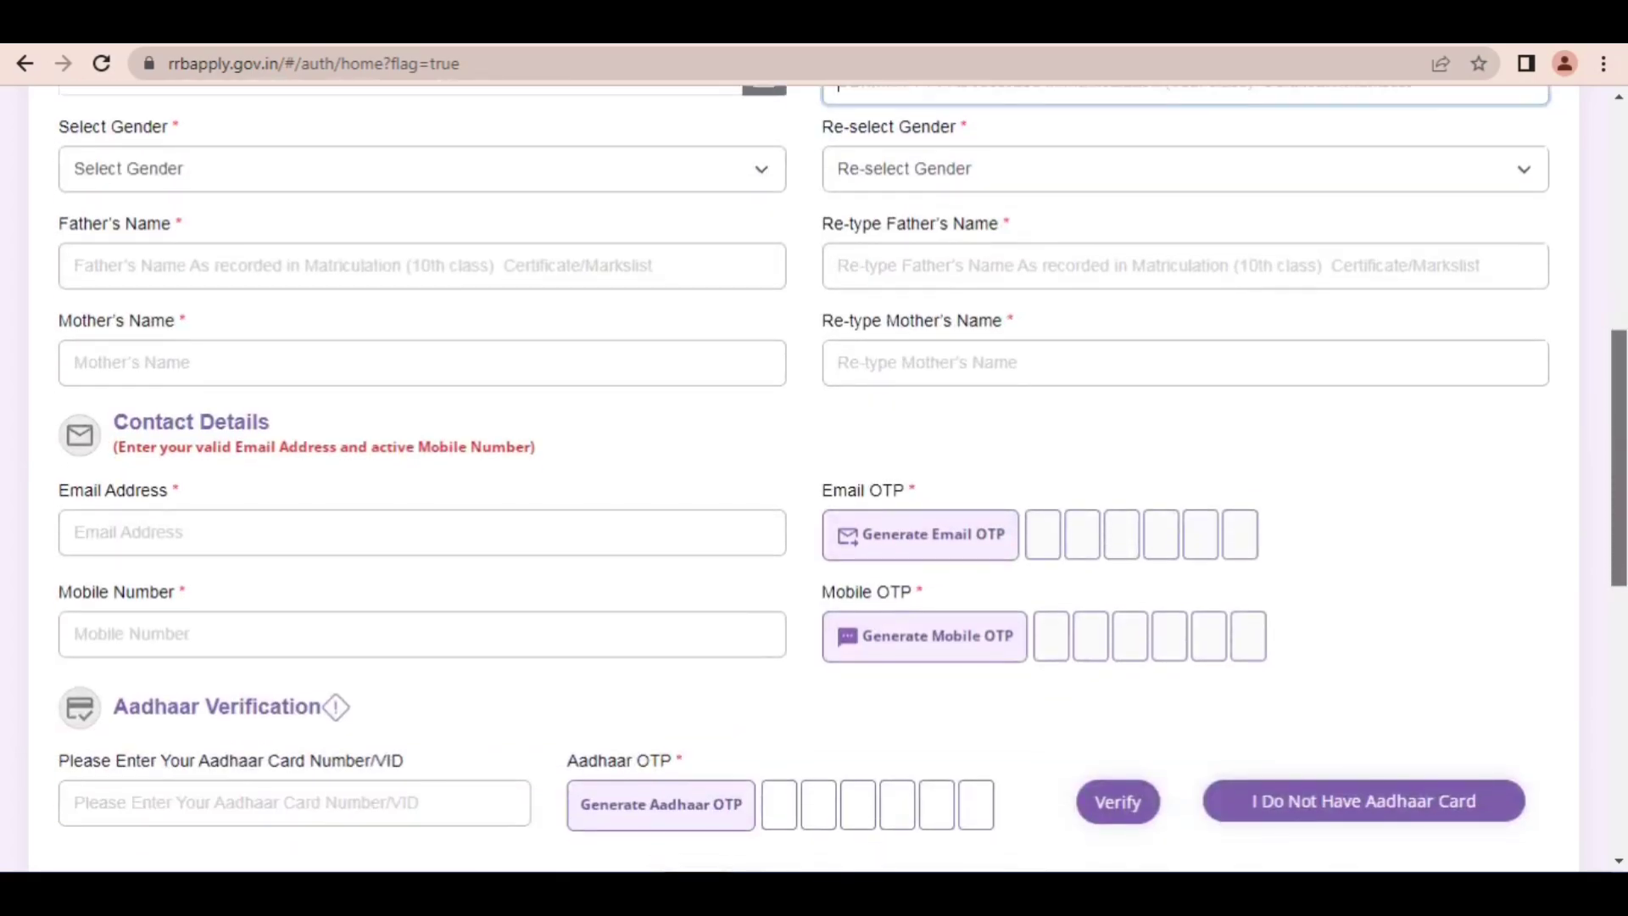
{"action": "left_click", "coordinate": [531, 156]}
{"action": "left_click", "coordinate": [234, 226]}
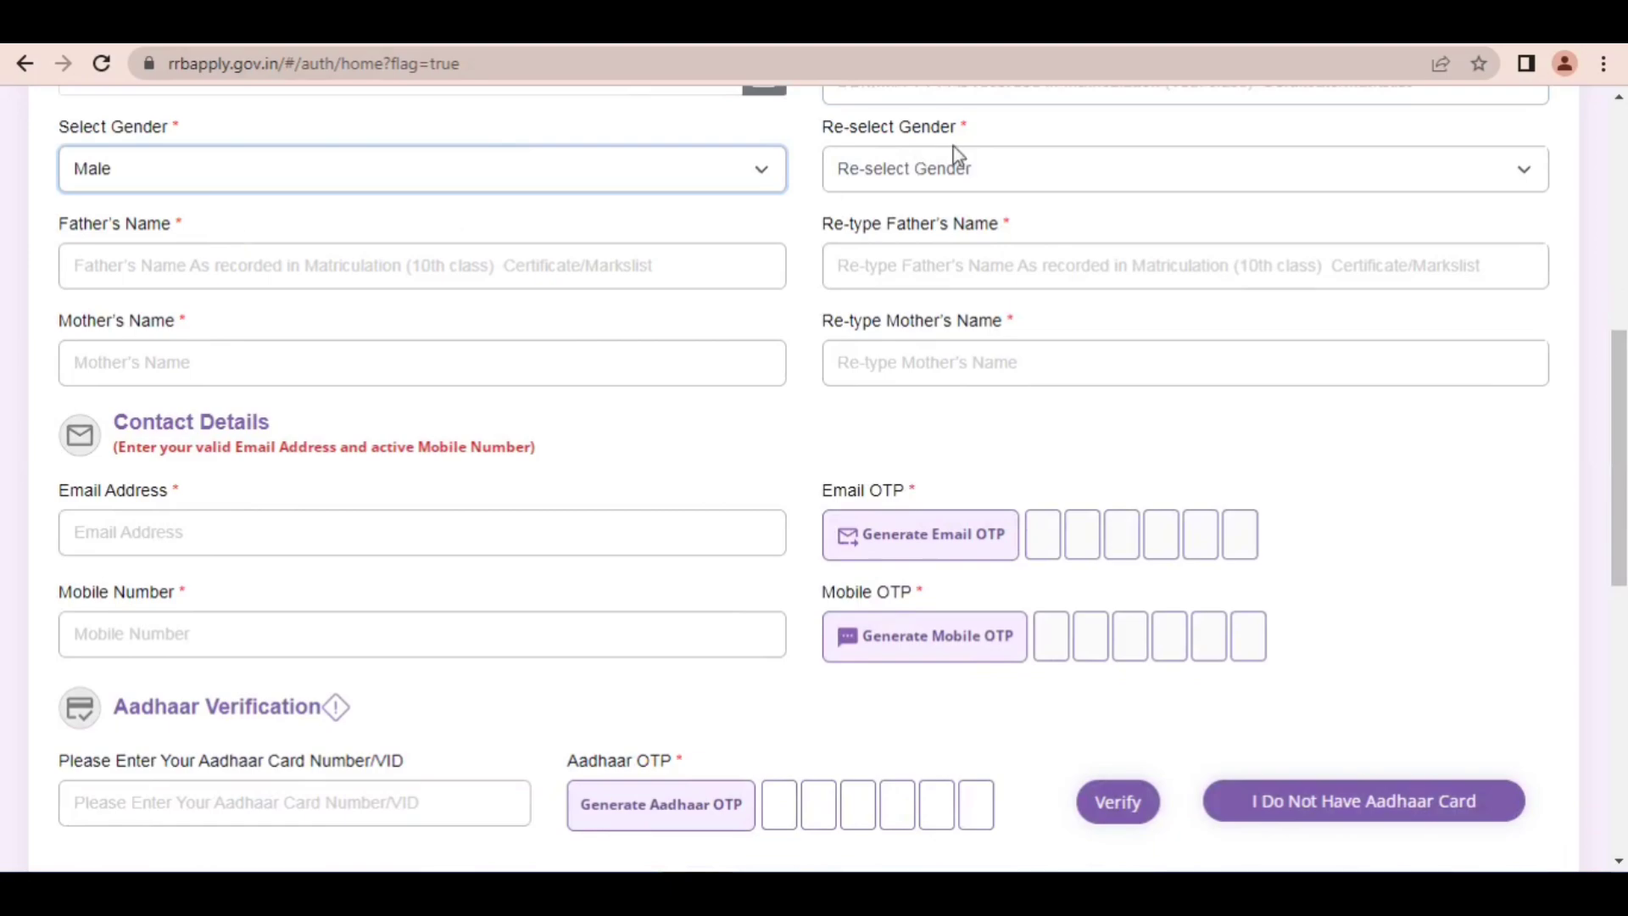
{"action": "left_click_drag", "start_coordinate": [885, 134], "coordinate": [937, 163]}
{"action": "left_click", "coordinate": [937, 170]}
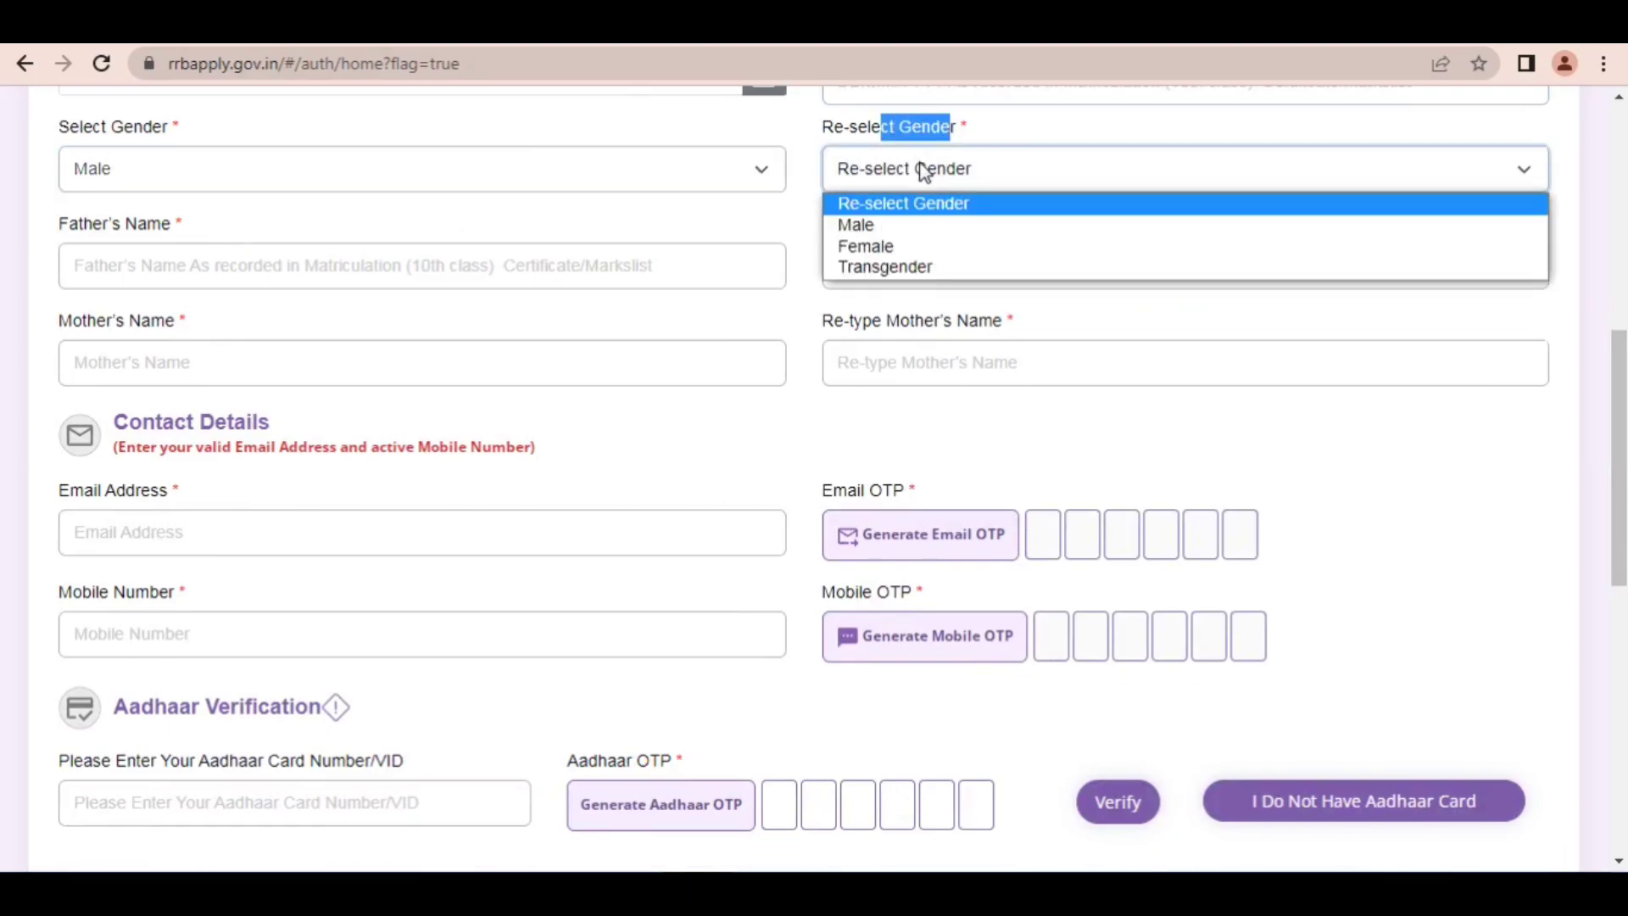
{"action": "left_click", "coordinate": [869, 224]}
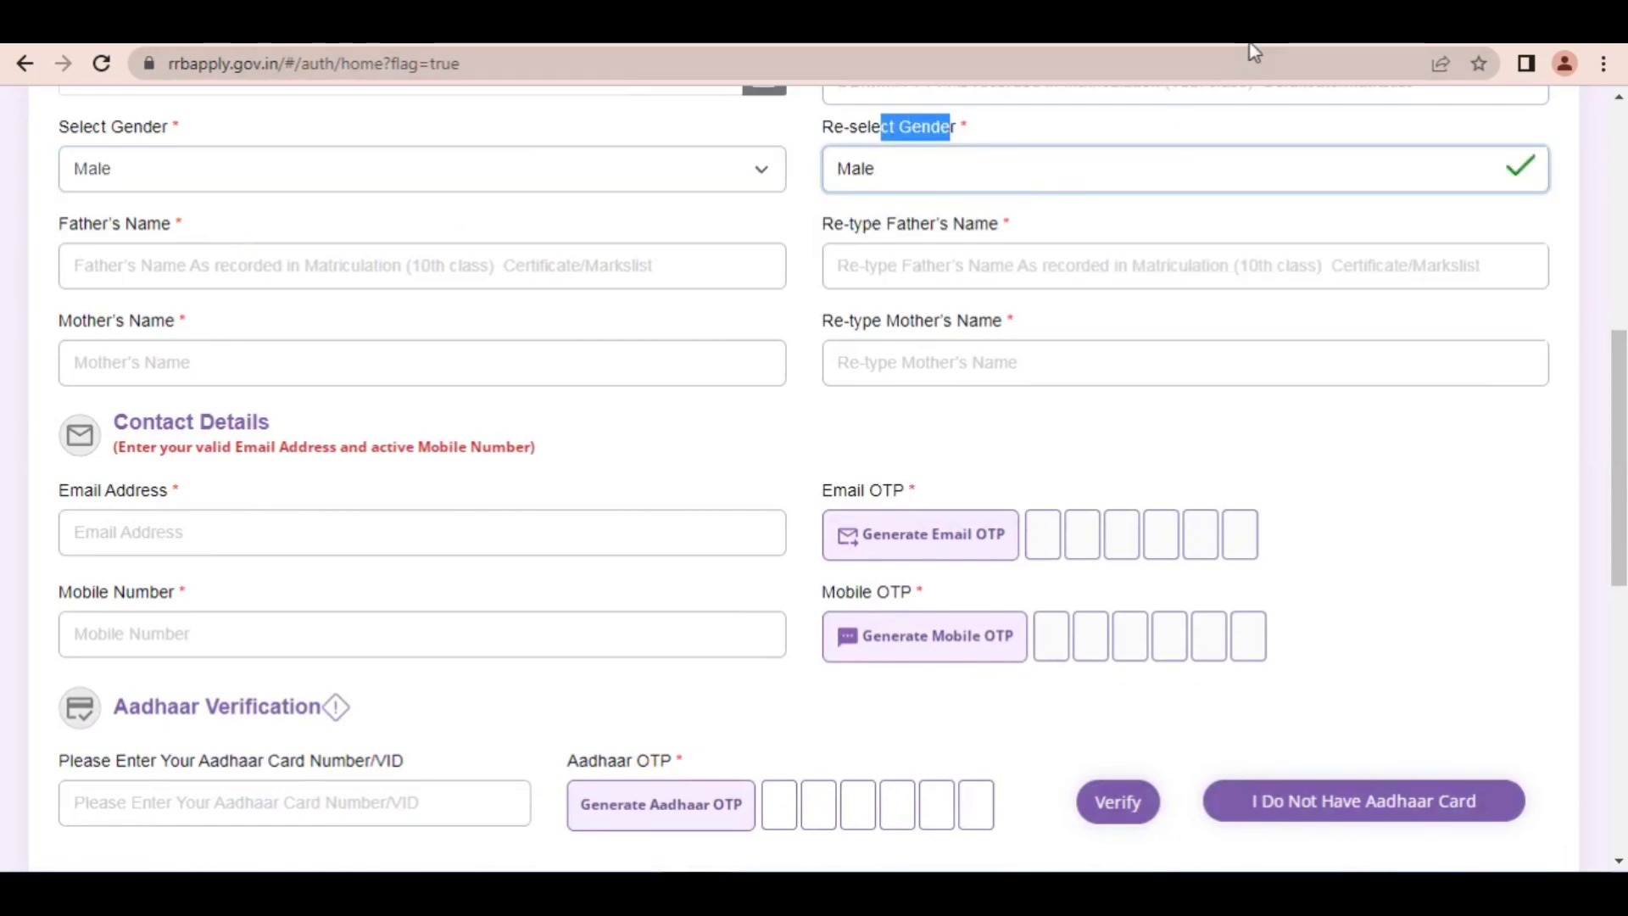
Step: Point out the parents' name fields, Email Address, Email OTP and Mobile OTP with red arrows, and clear the annotations
{"action": "mouse_move", "coordinate": [576, 154]}
{"action": "left_mouse_down"}
{"action": "mouse_move", "coordinate": [291, 218]}
{"action": "mouse_move", "coordinate": [726, 261]}
{"action": "mouse_move", "coordinate": [894, 259]}
{"action": "left_mouse_up"}
{"action": "mouse_move", "coordinate": [554, 288]}
{"action": "left_mouse_down"}
{"action": "mouse_move", "coordinate": [305, 312]}
{"action": "mouse_move", "coordinate": [246, 348]}
{"action": "left_mouse_up"}
{"action": "mouse_move", "coordinate": [740, 276]}
{"action": "left_mouse_down"}
{"action": "mouse_move", "coordinate": [814, 280]}
{"action": "mouse_move", "coordinate": [935, 341]}
{"action": "left_mouse_up"}
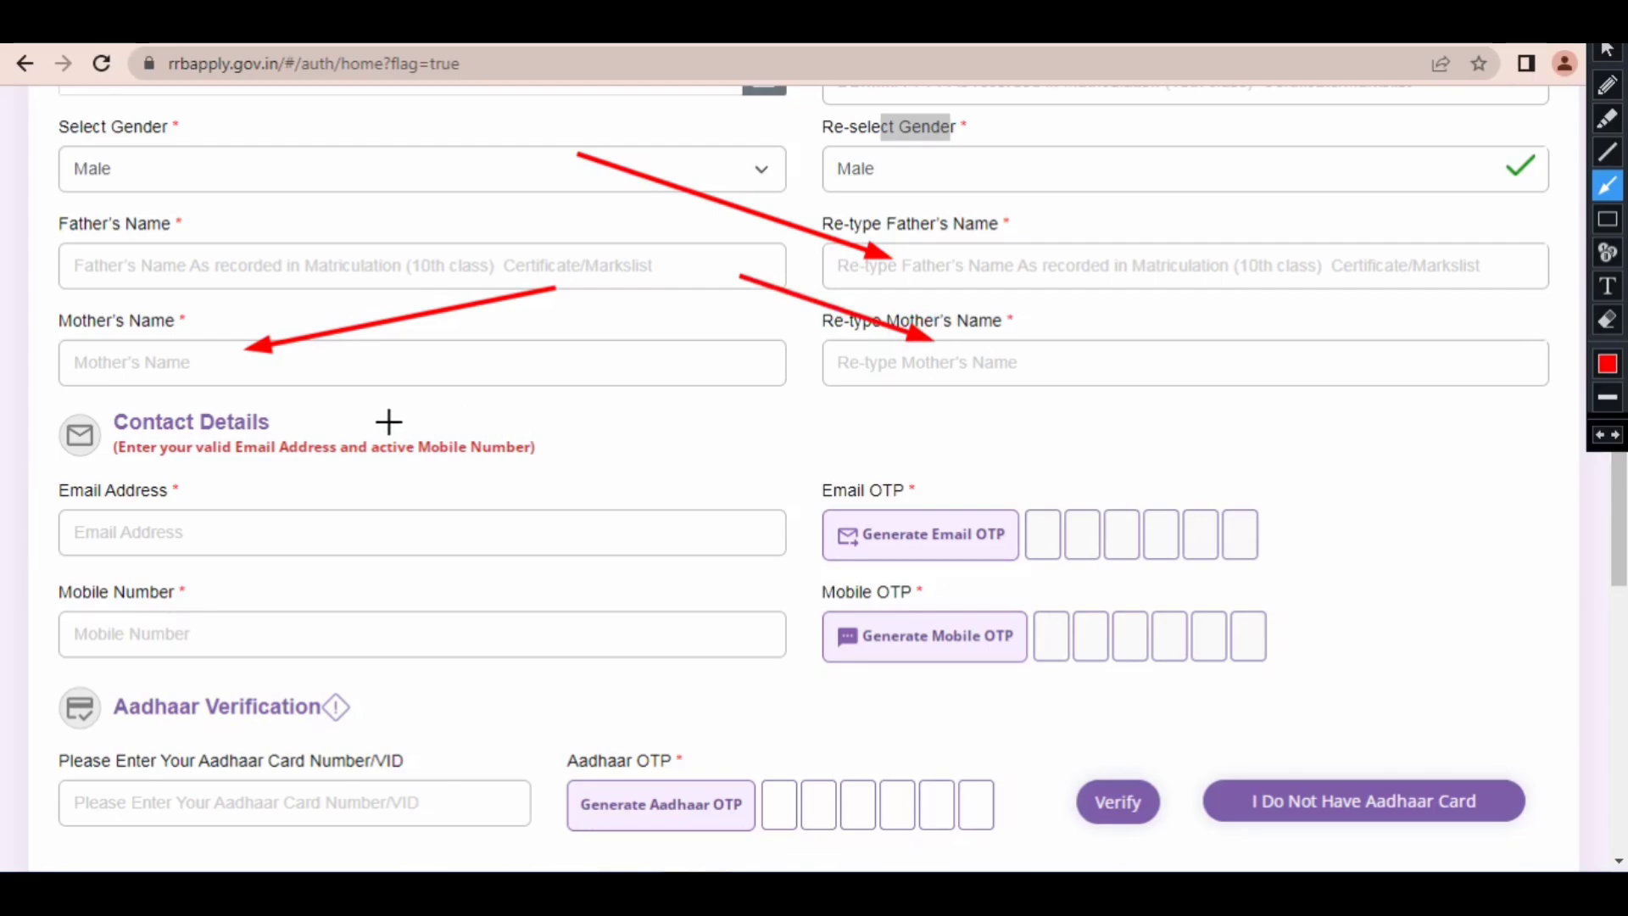
{"action": "mouse_move", "coordinate": [414, 409]}
{"action": "left_mouse_down"}
{"action": "mouse_move", "coordinate": [308, 426]}
{"action": "mouse_move", "coordinate": [200, 483]}
{"action": "mouse_move", "coordinate": [180, 518]}
{"action": "left_mouse_up"}
{"action": "mouse_move", "coordinate": [708, 412]}
{"action": "left_mouse_down"}
{"action": "mouse_move", "coordinate": [800, 436]}
{"action": "mouse_move", "coordinate": [902, 524]}
{"action": "left_mouse_up"}
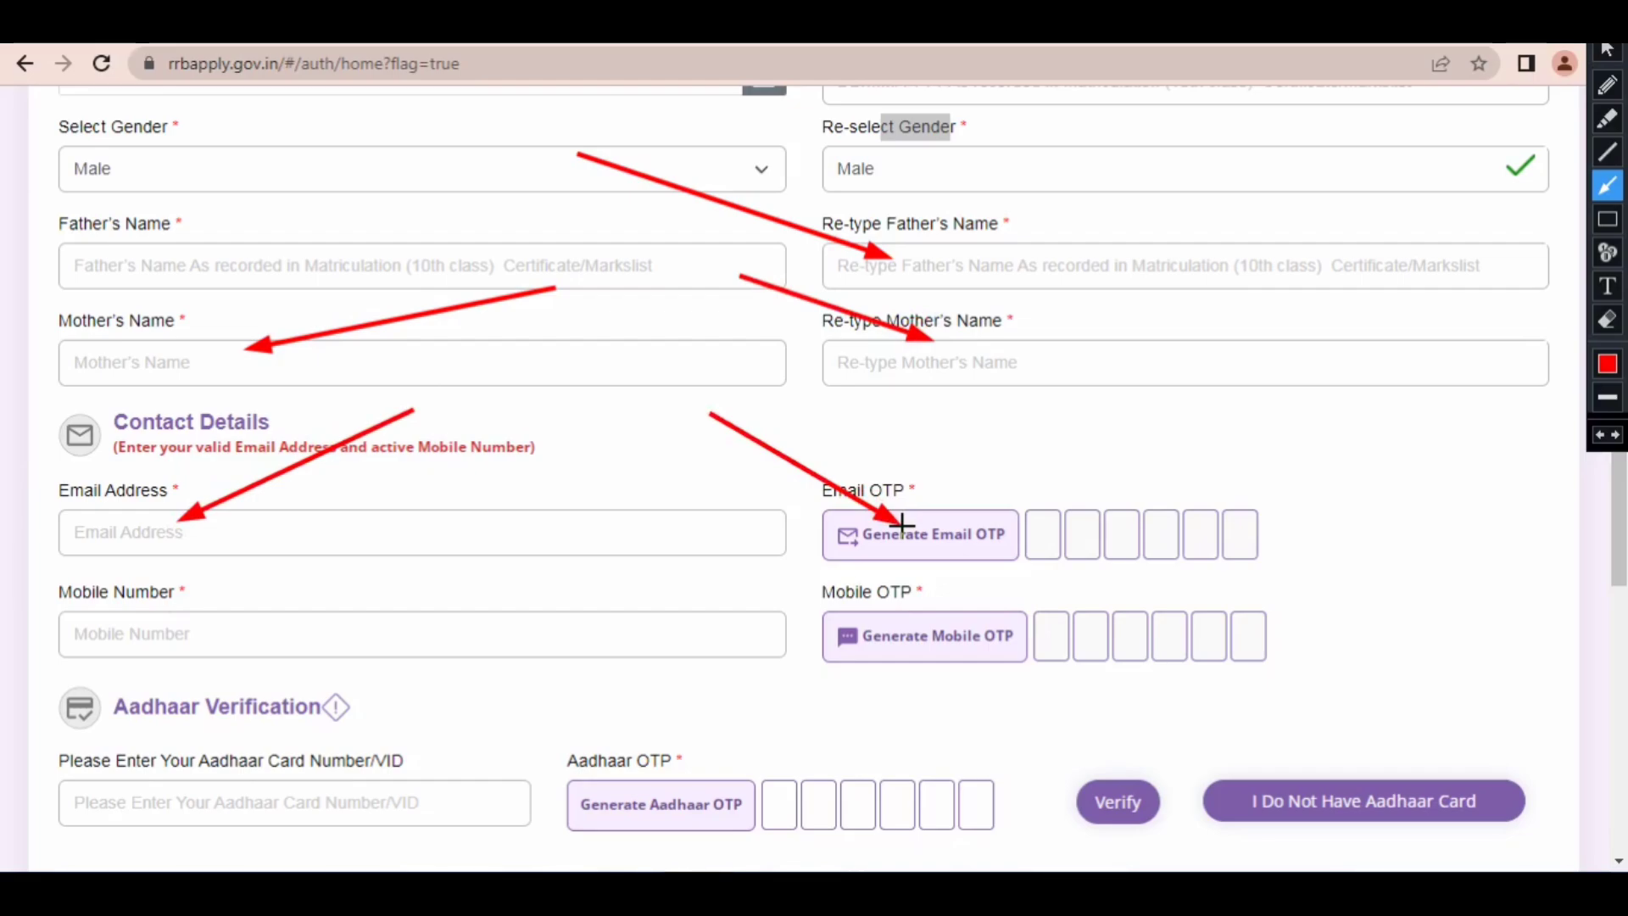
{"action": "mouse_move", "coordinate": [995, 418]}
{"action": "left_mouse_down"}
{"action": "mouse_move", "coordinate": [1054, 512]}
{"action": "mouse_move", "coordinate": [1187, 517]}
{"action": "mouse_move", "coordinate": [213, 633]}
{"action": "mouse_move", "coordinate": [1191, 602]}
{"action": "left_mouse_up"}
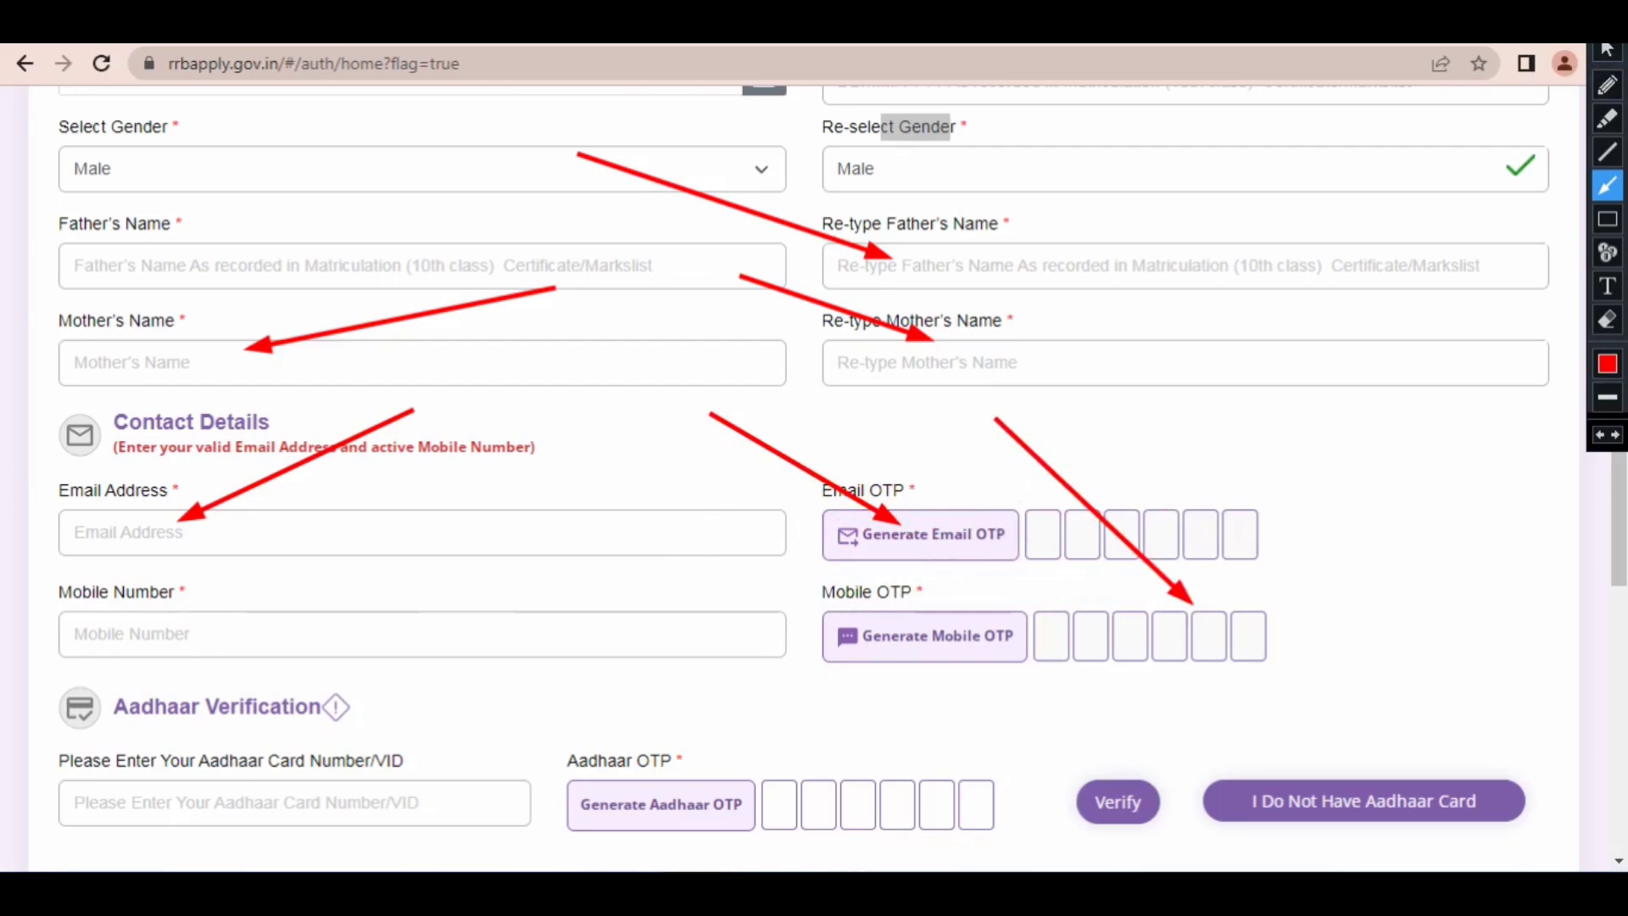
{"action": "key", "text": "Escape"}
Step: Point out Generate Aadhaar OTP, Verify and the e-KYC authorization with red arrows, clear them, and tick the authorization checkbox
{"action": "left_click_drag", "start_coordinate": [1618, 475], "coordinate": [1618, 611]}
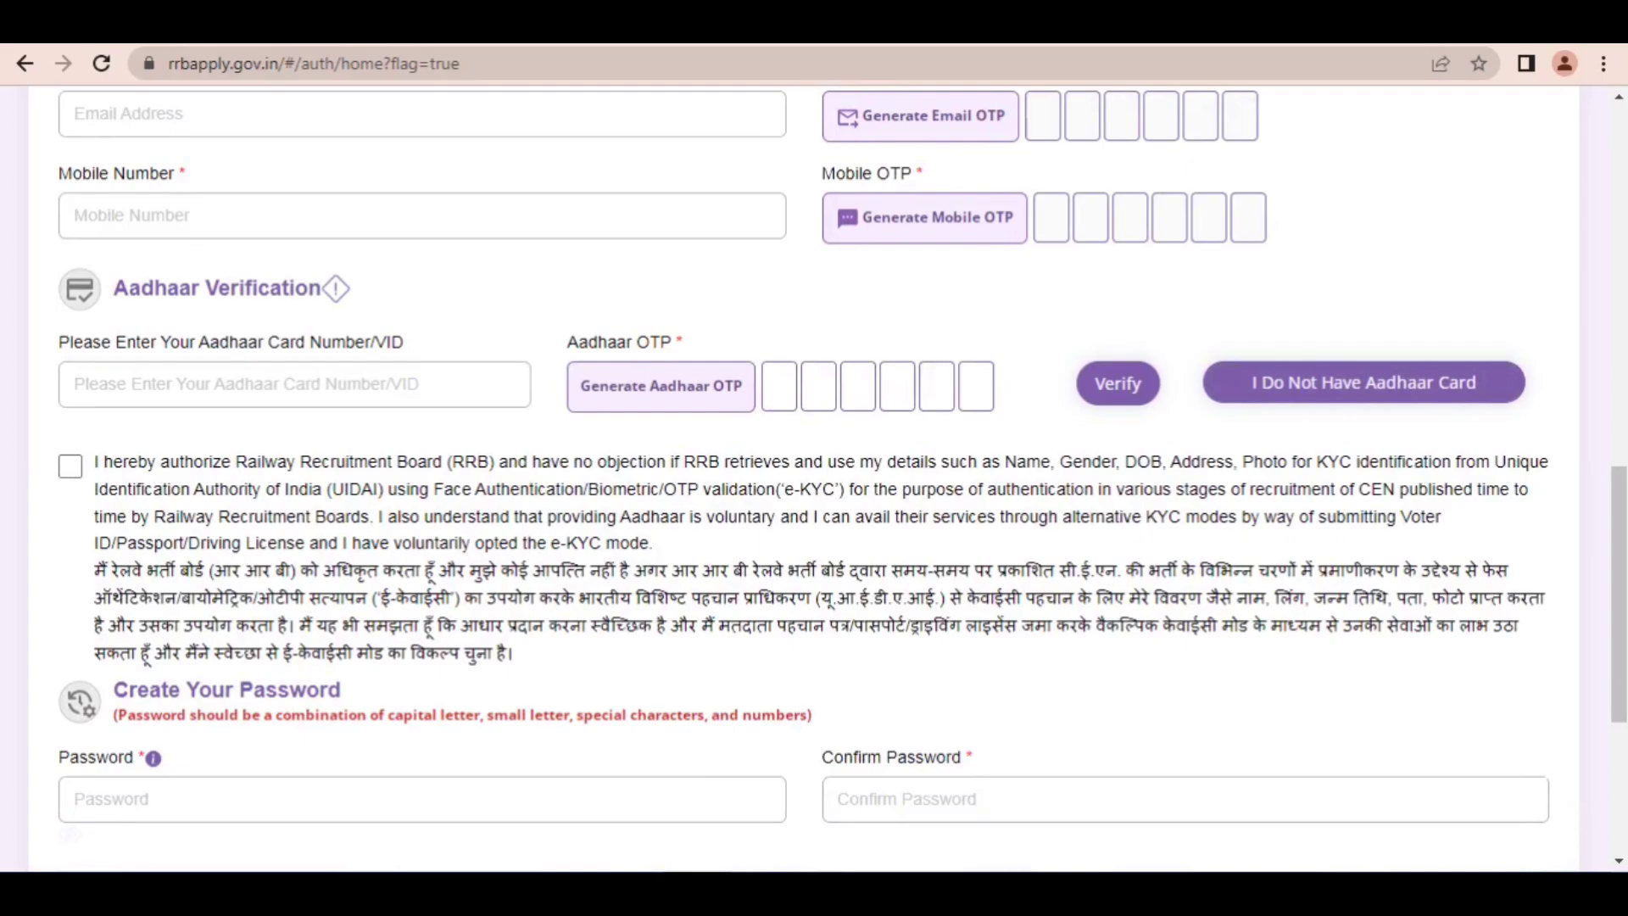
{"action": "left_click", "coordinate": [1094, 39]}
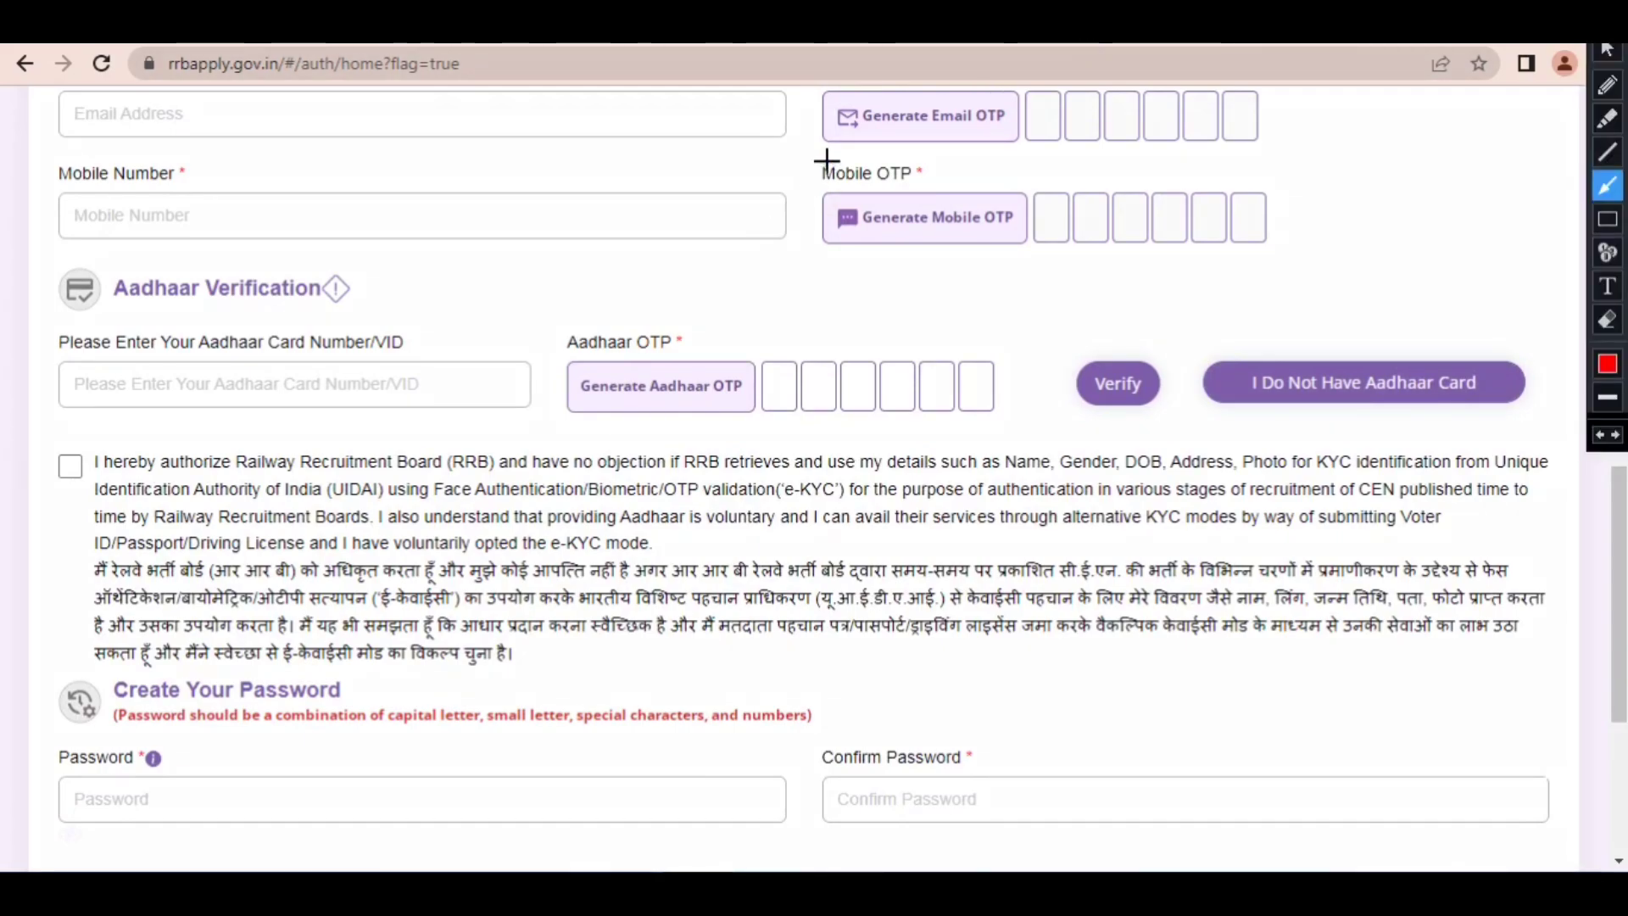
{"action": "mouse_move", "coordinate": [824, 160]}
{"action": "left_mouse_down"}
{"action": "mouse_move", "coordinate": [338, 243]}
{"action": "mouse_move", "coordinate": [81, 323]}
{"action": "mouse_move", "coordinate": [166, 383]}
{"action": "mouse_move", "coordinate": [392, 385]}
{"action": "mouse_move", "coordinate": [679, 356]}
{"action": "mouse_move", "coordinate": [321, 360]}
{"action": "mouse_move", "coordinate": [666, 358]}
{"action": "mouse_move", "coordinate": [211, 410]}
{"action": "mouse_move", "coordinate": [74, 457]}
{"action": "mouse_move", "coordinate": [233, 364]}
{"action": "mouse_move", "coordinate": [655, 367]}
{"action": "left_mouse_up"}
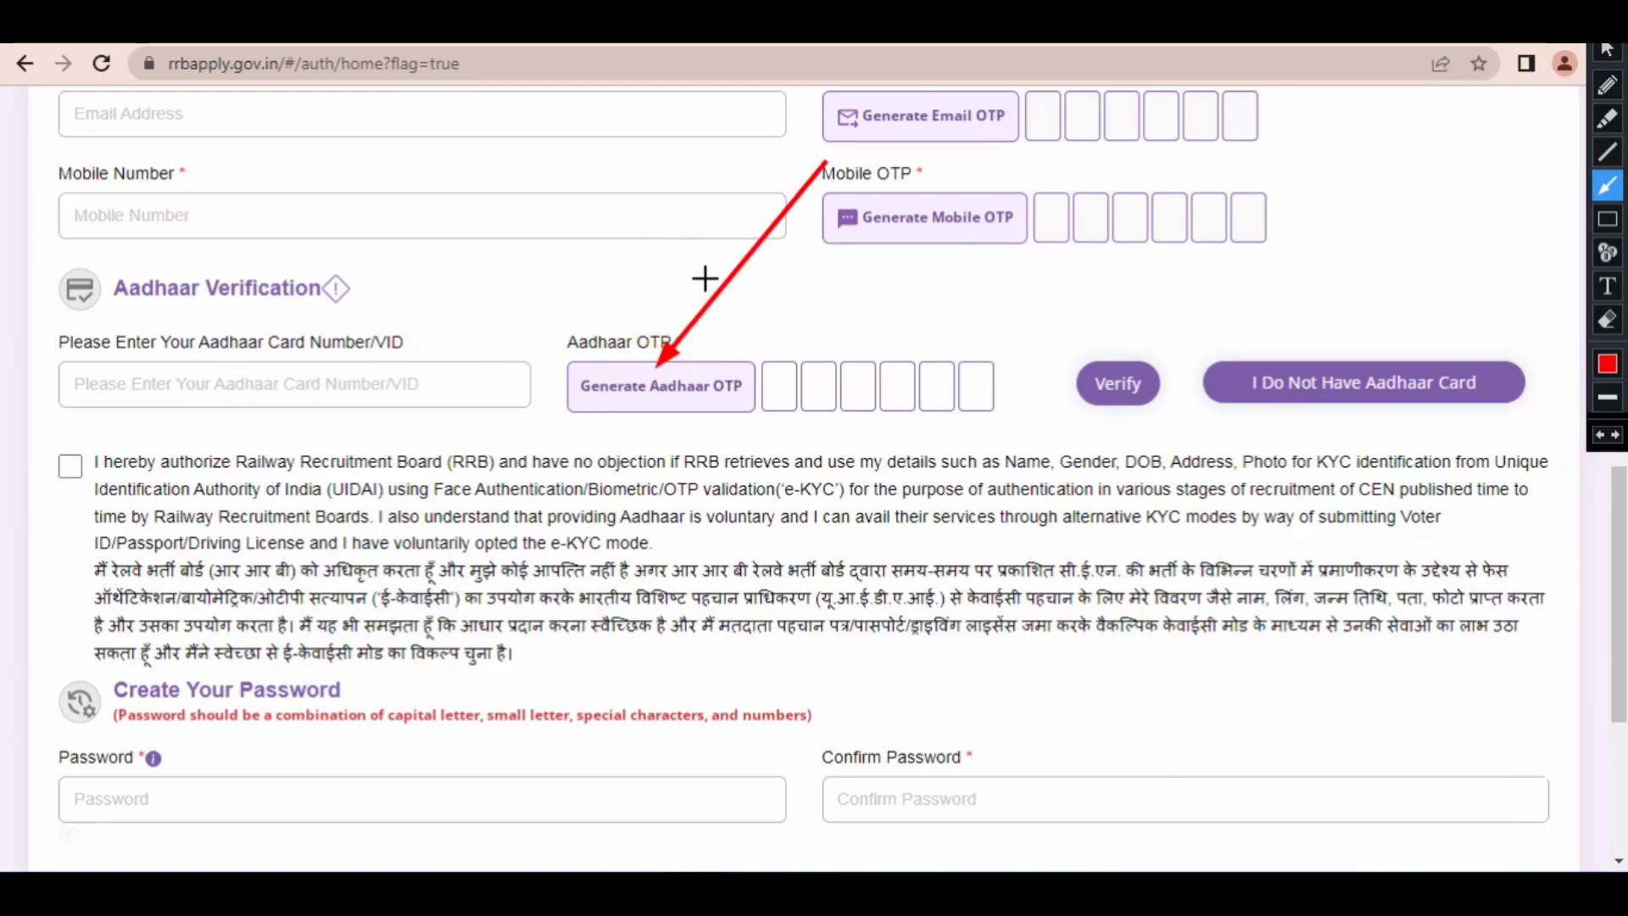
{"action": "mouse_move", "coordinate": [704, 273]}
{"action": "left_mouse_down"}
{"action": "mouse_move", "coordinate": [767, 358]}
{"action": "mouse_move", "coordinate": [1083, 359]}
{"action": "left_mouse_up"}
{"action": "left_click_drag", "start_coordinate": [491, 302], "coordinate": [92, 458]}
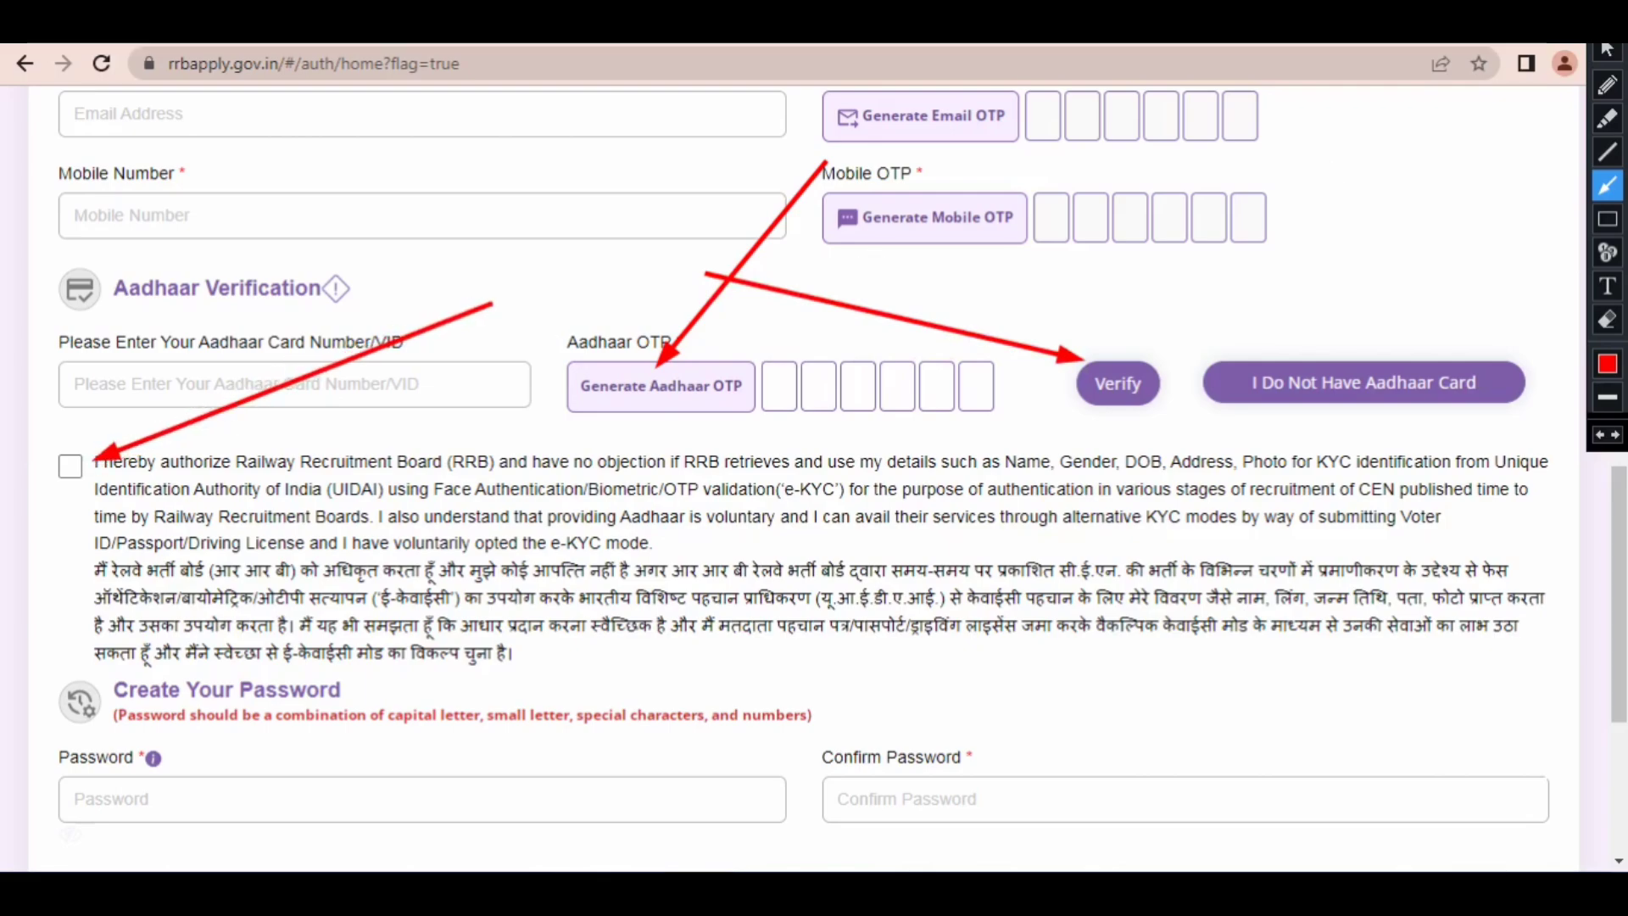
{"action": "key", "text": "Escape"}
{"action": "left_click", "coordinate": [70, 466]}
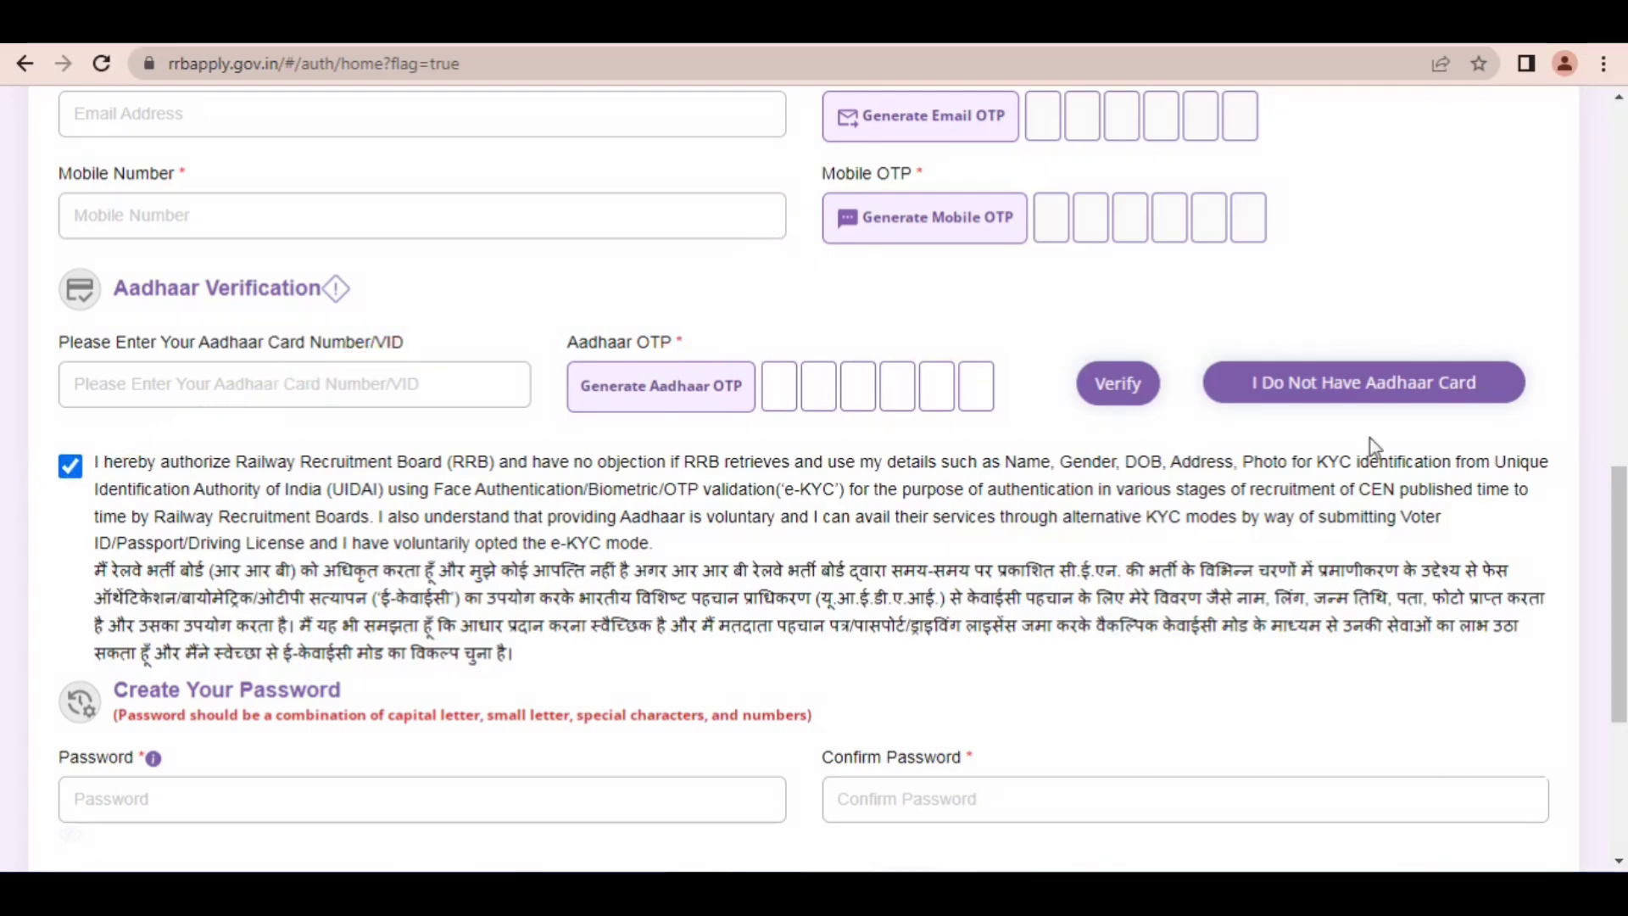
Step: Write a sample password in Notepad that illustrates the required character combination
{"action": "scroll", "coordinate": [1153, 668], "scroll_direction": "down", "scroll_amount": 5}
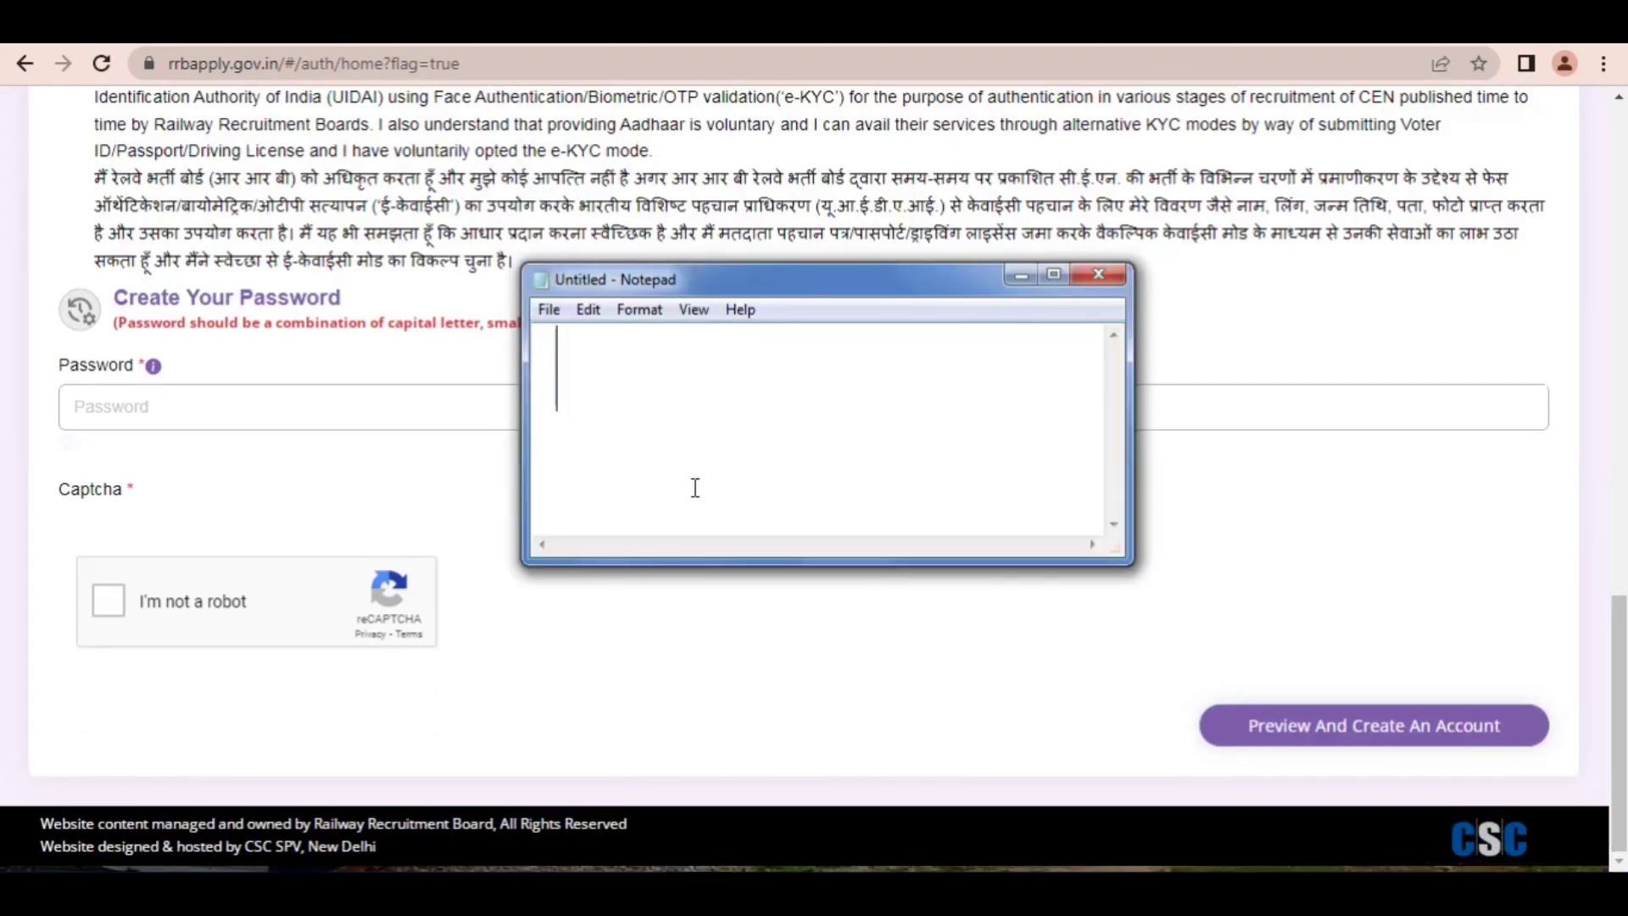
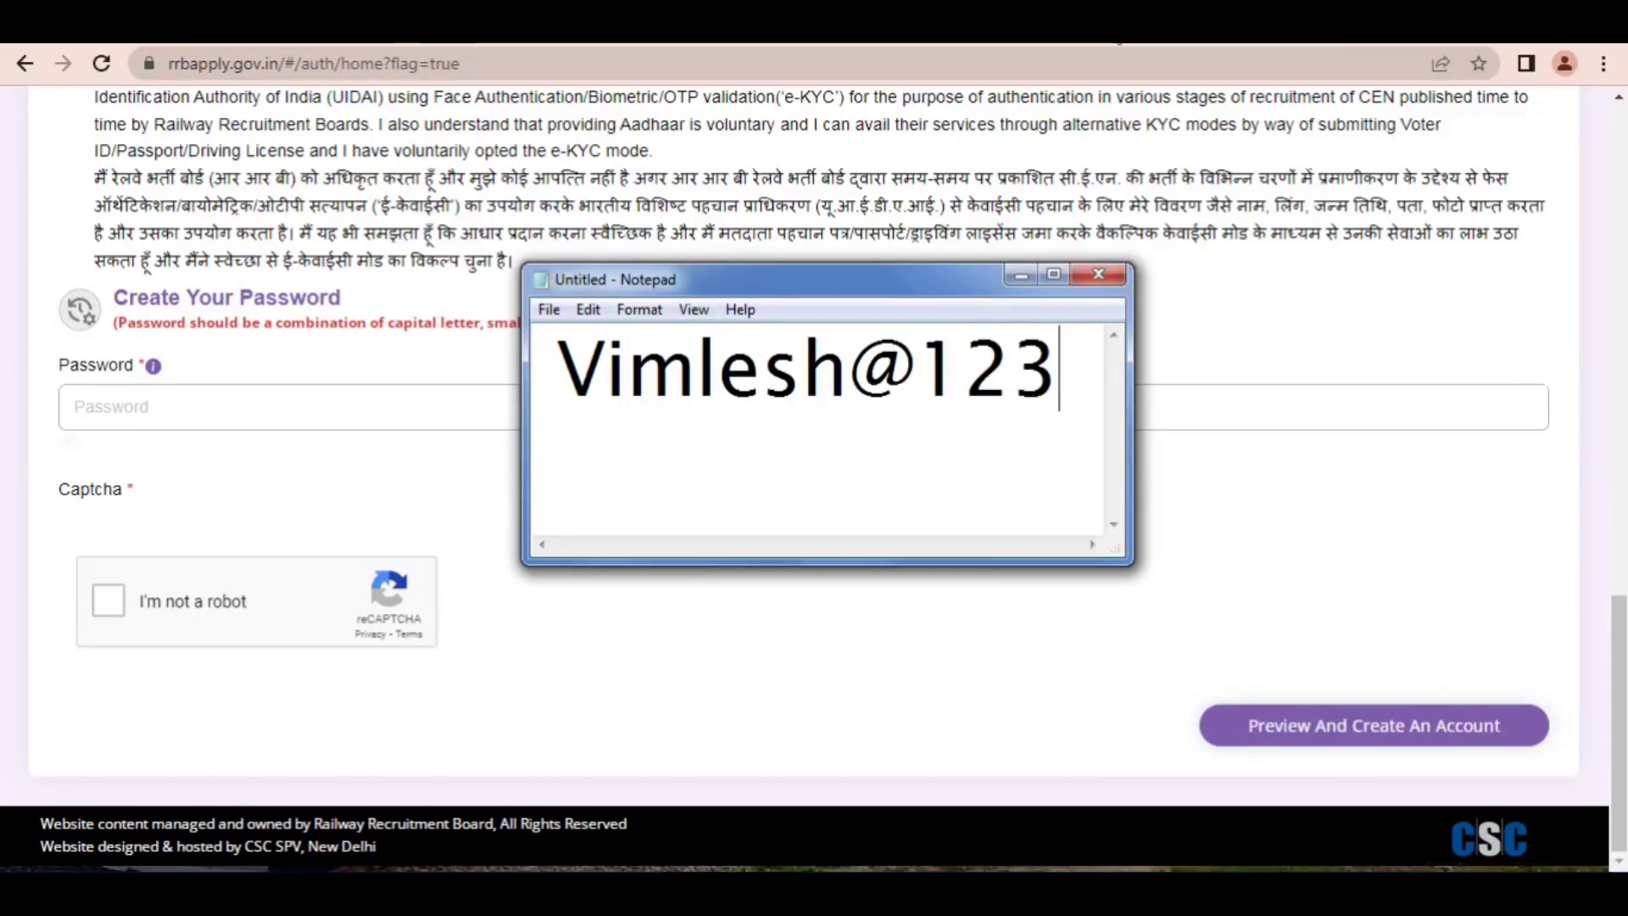
{"action": "left_click", "coordinate": [1102, 34]}
{"action": "mouse_move", "coordinate": [903, 138]}
{"action": "left_mouse_down"}
{"action": "mouse_move", "coordinate": [734, 251]}
{"action": "mouse_move", "coordinate": [788, 262]}
{"action": "mouse_move", "coordinate": [864, 315]}
{"action": "mouse_move", "coordinate": [964, 321]}
{"action": "mouse_move", "coordinate": [560, 354]}
{"action": "mouse_move", "coordinate": [800, 311]}
{"action": "mouse_move", "coordinate": [1456, 57]}
{"action": "left_mouse_up"}
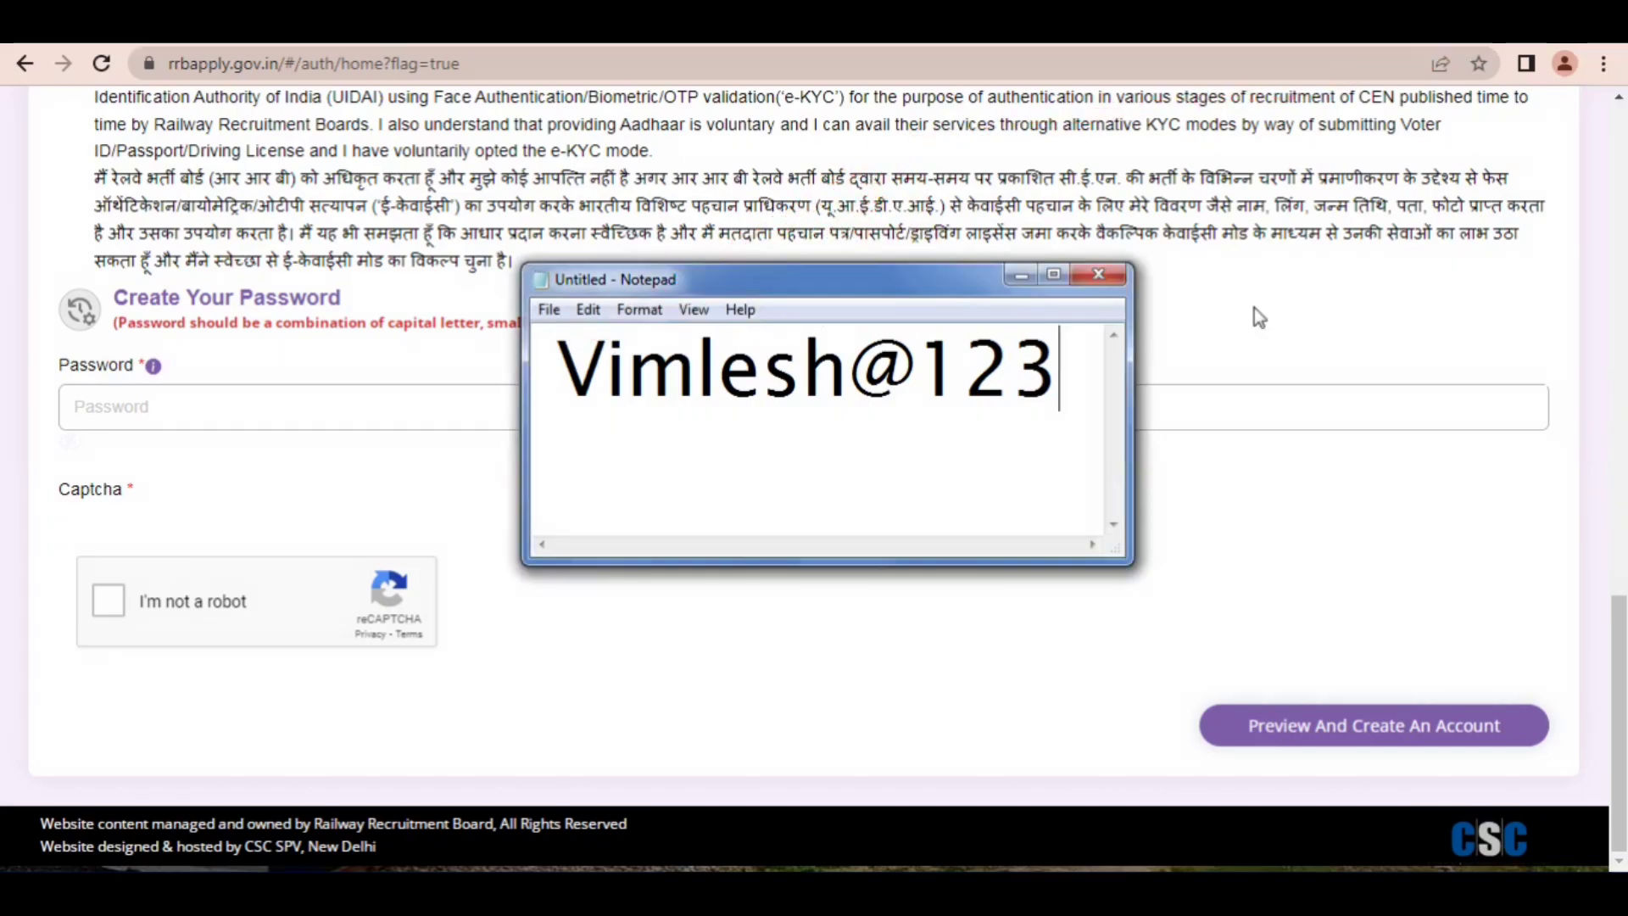
Step: Replace the Notepad text with another sample password and close Notepad without saving
{"action": "left_click_drag", "start_coordinate": [1088, 370], "coordinate": [521, 388]}
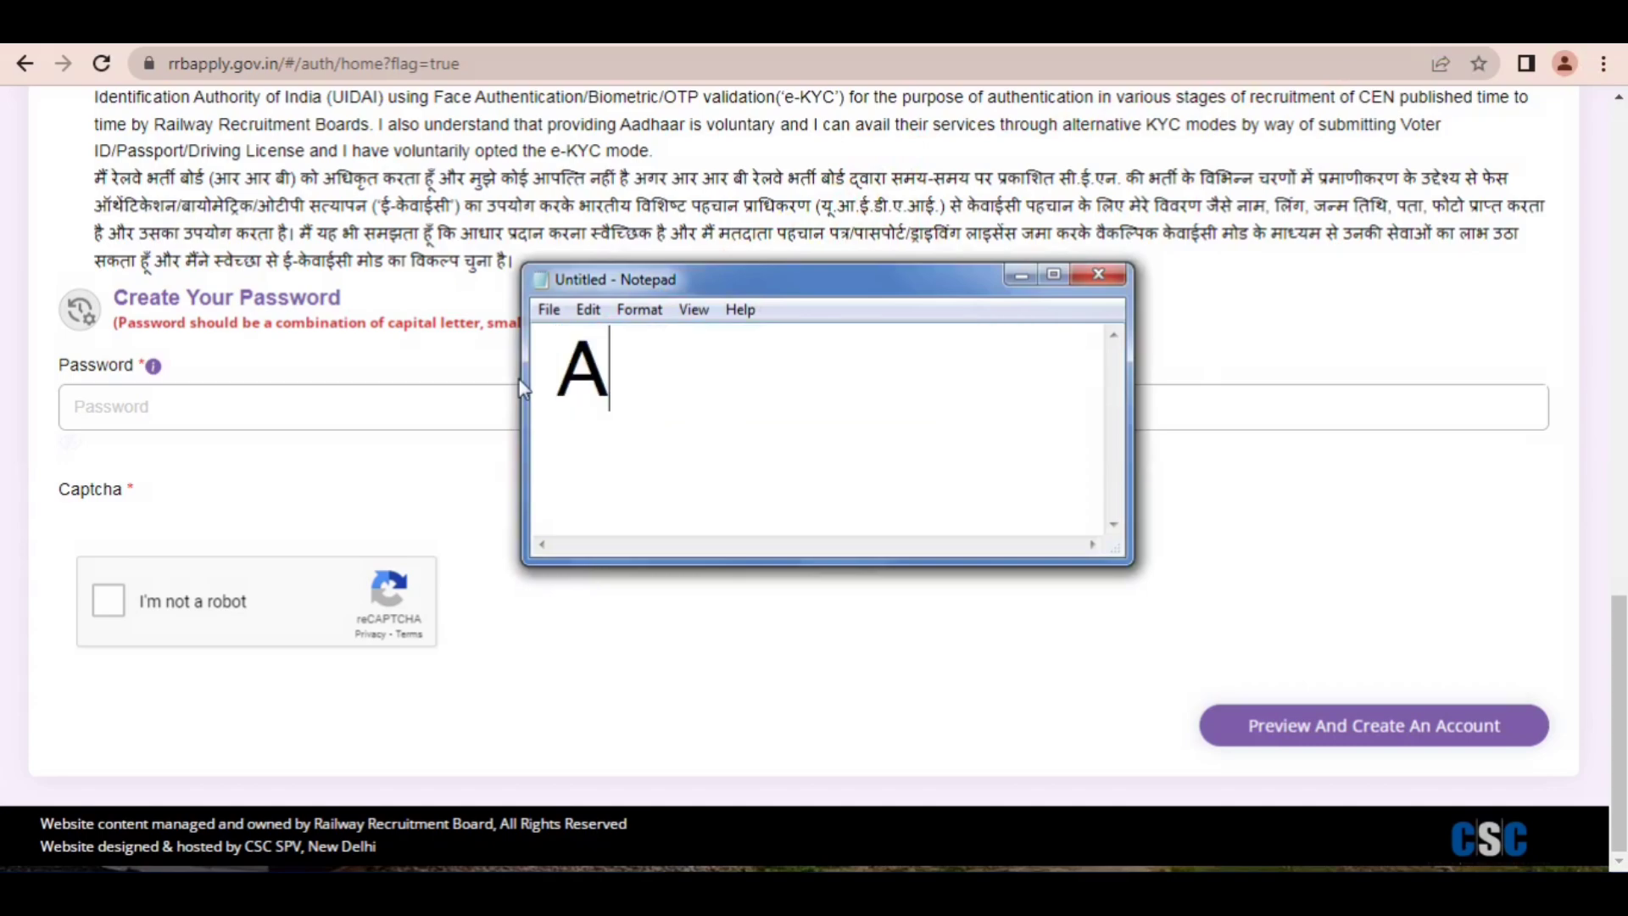
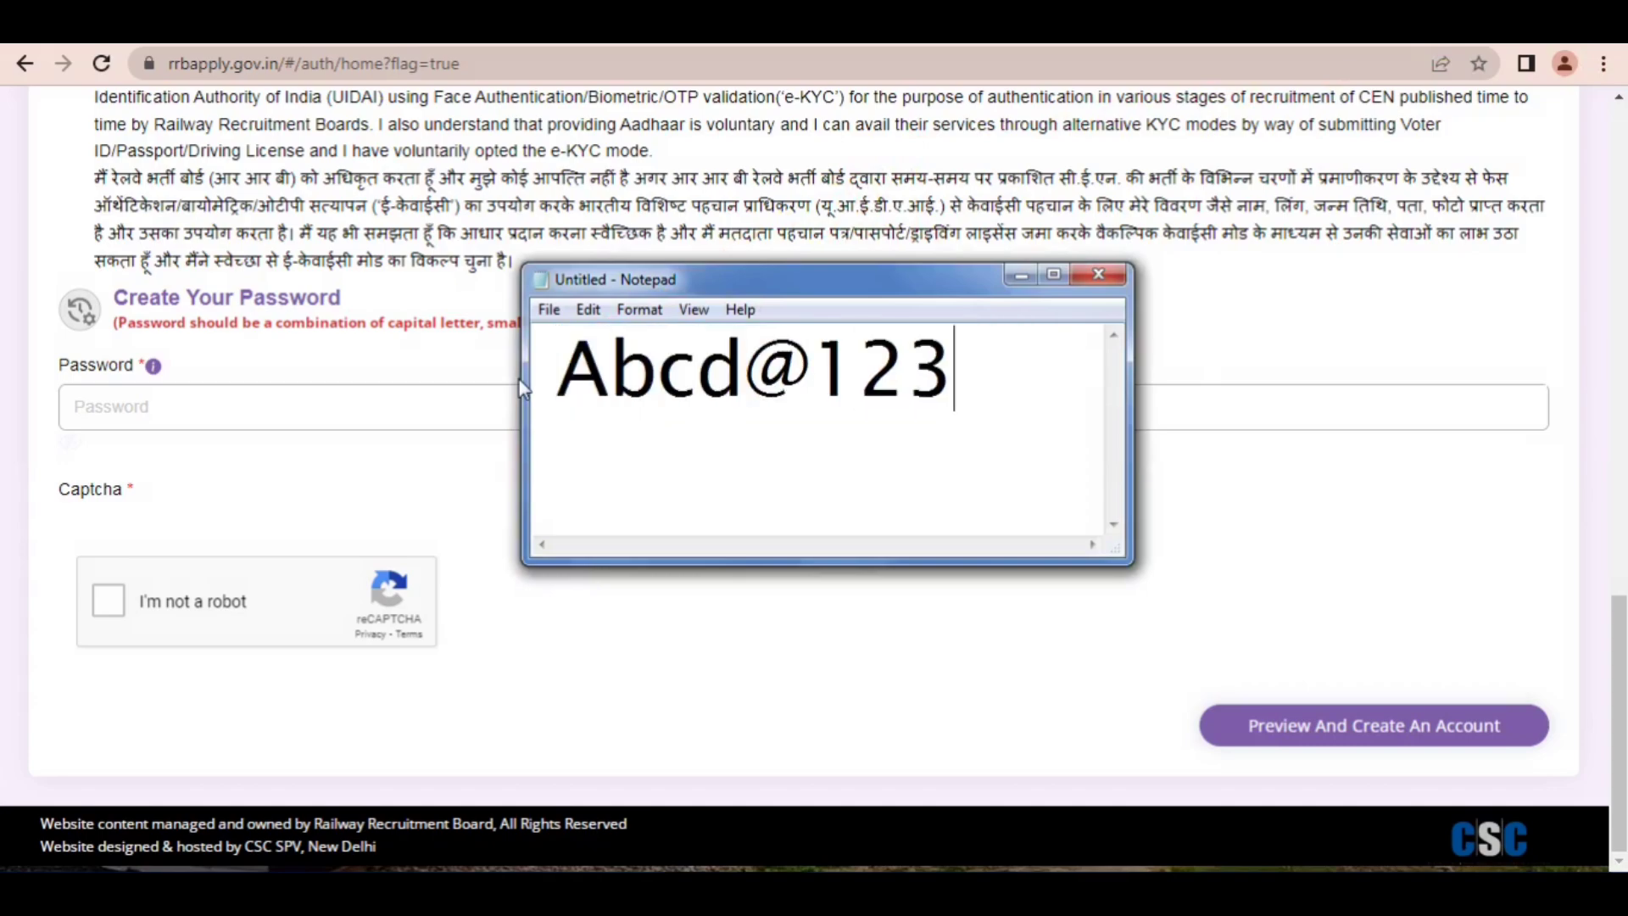
{"action": "left_click", "coordinate": [1094, 282]}
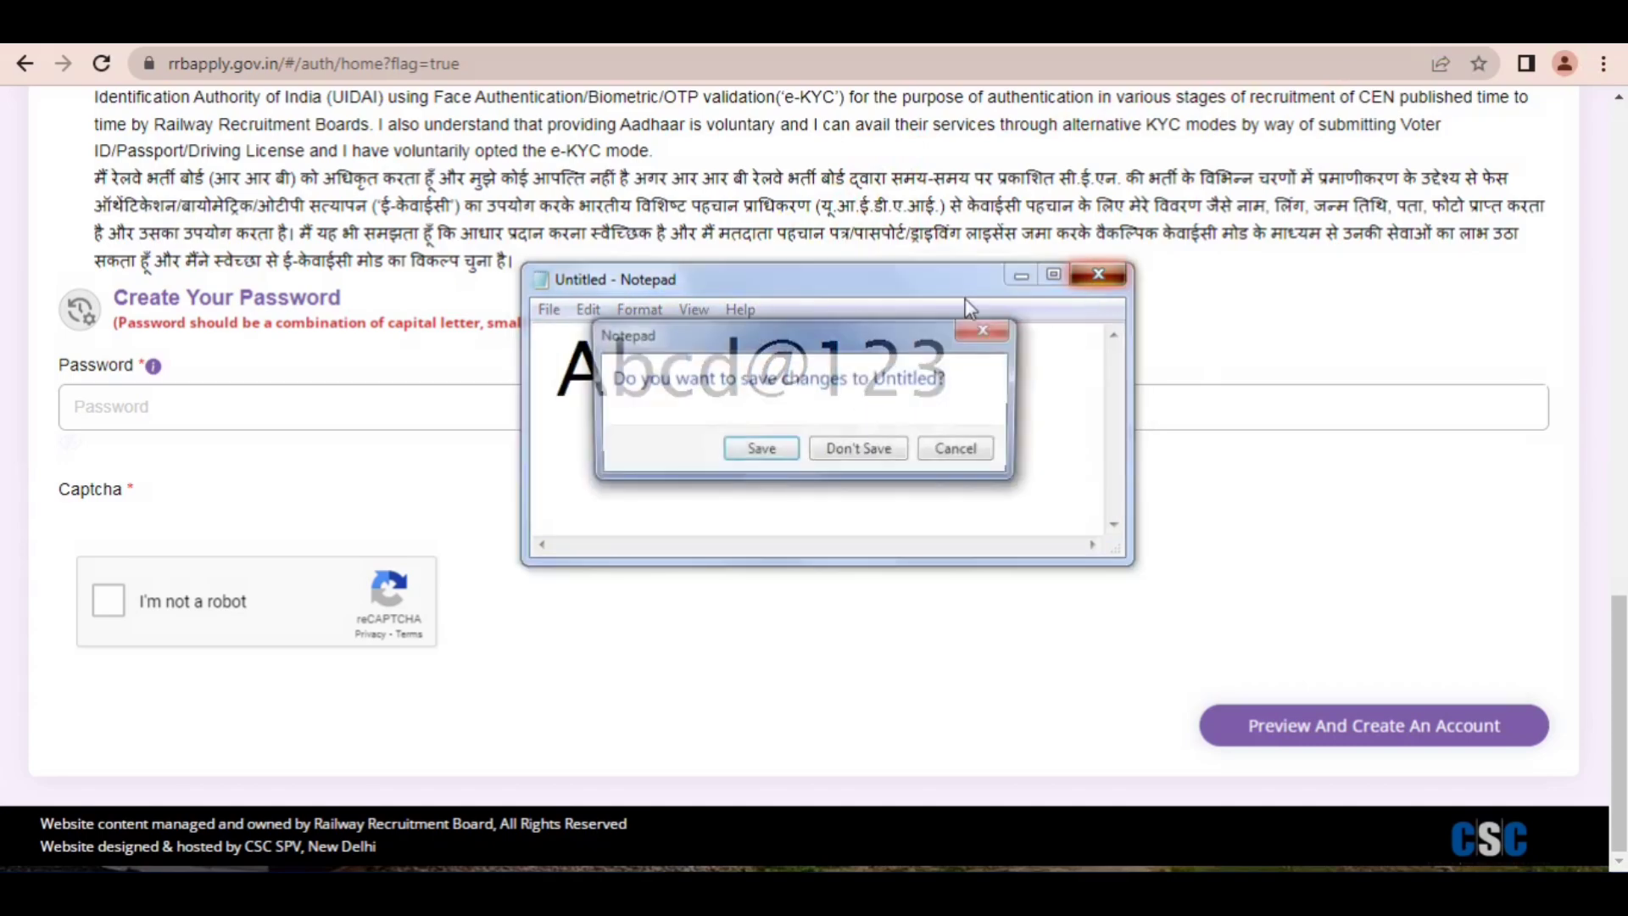
{"action": "left_click", "coordinate": [849, 456]}
Step: Enter the account password, repeat it in Confirm Password, and complete the "I'm not a robot" captcha
{"action": "left_click", "coordinate": [157, 392]}
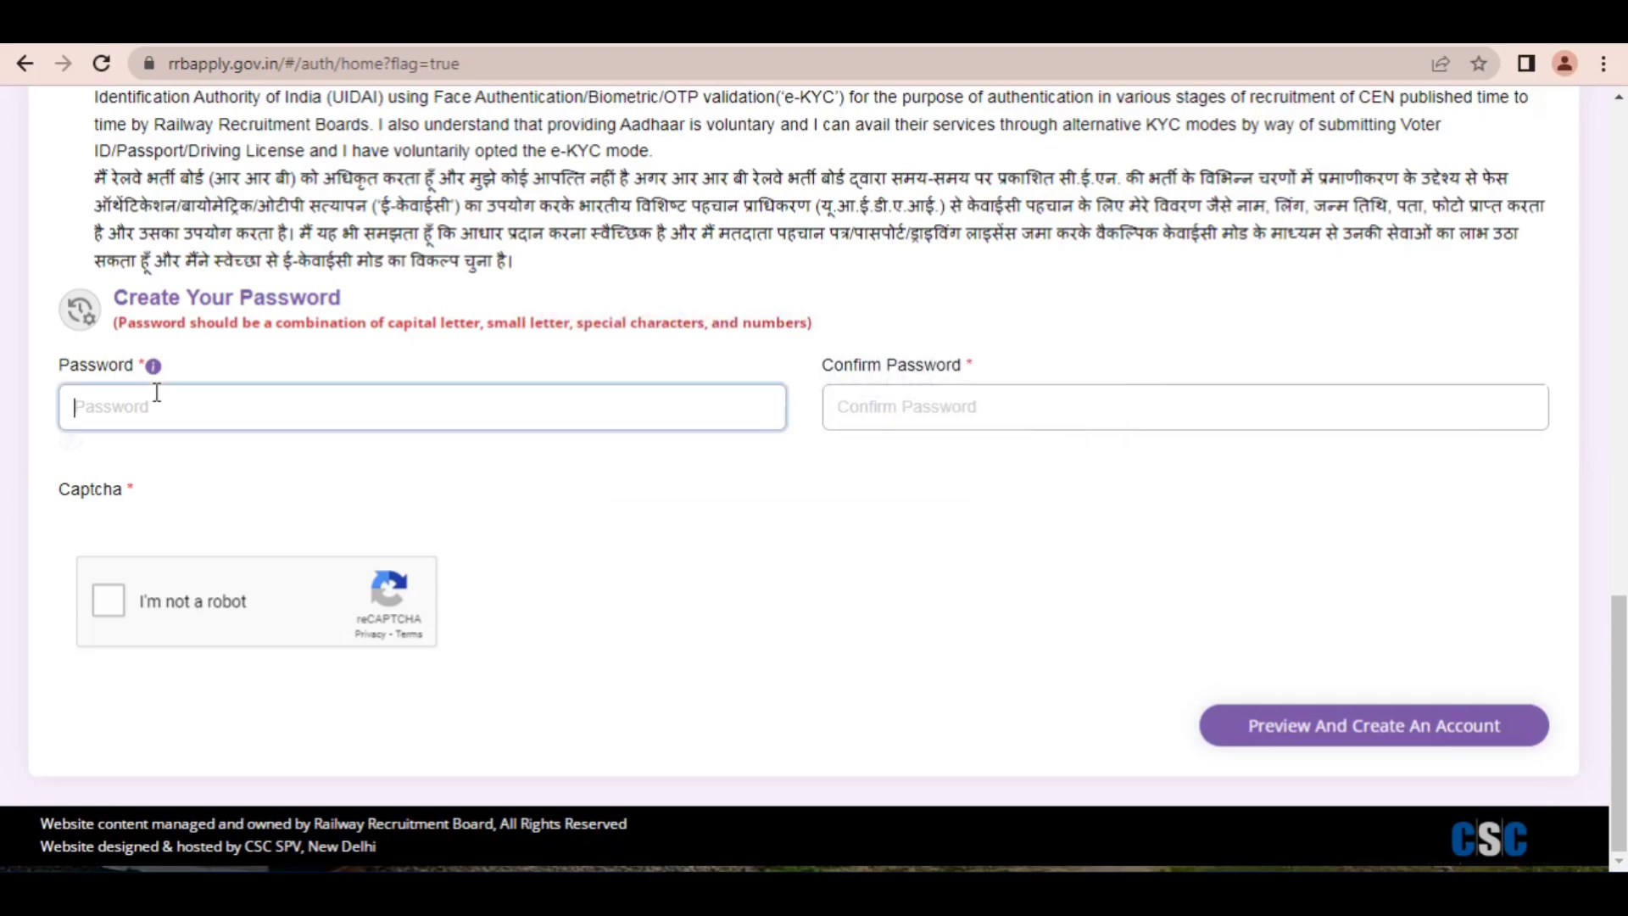
{"action": "key", "text": "Tab"}
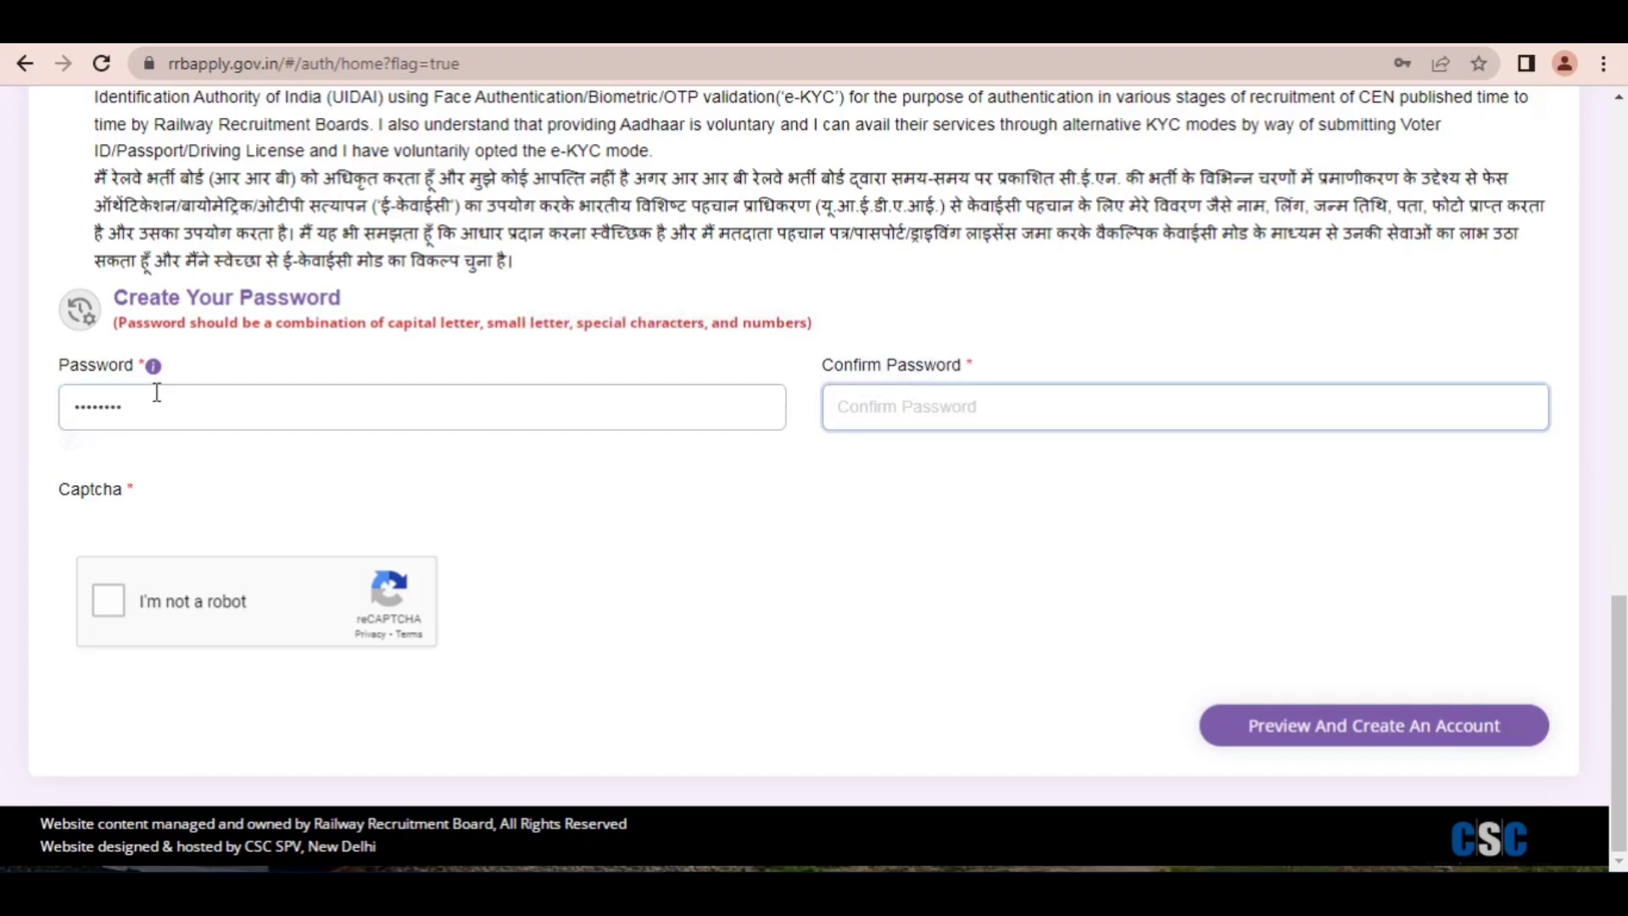
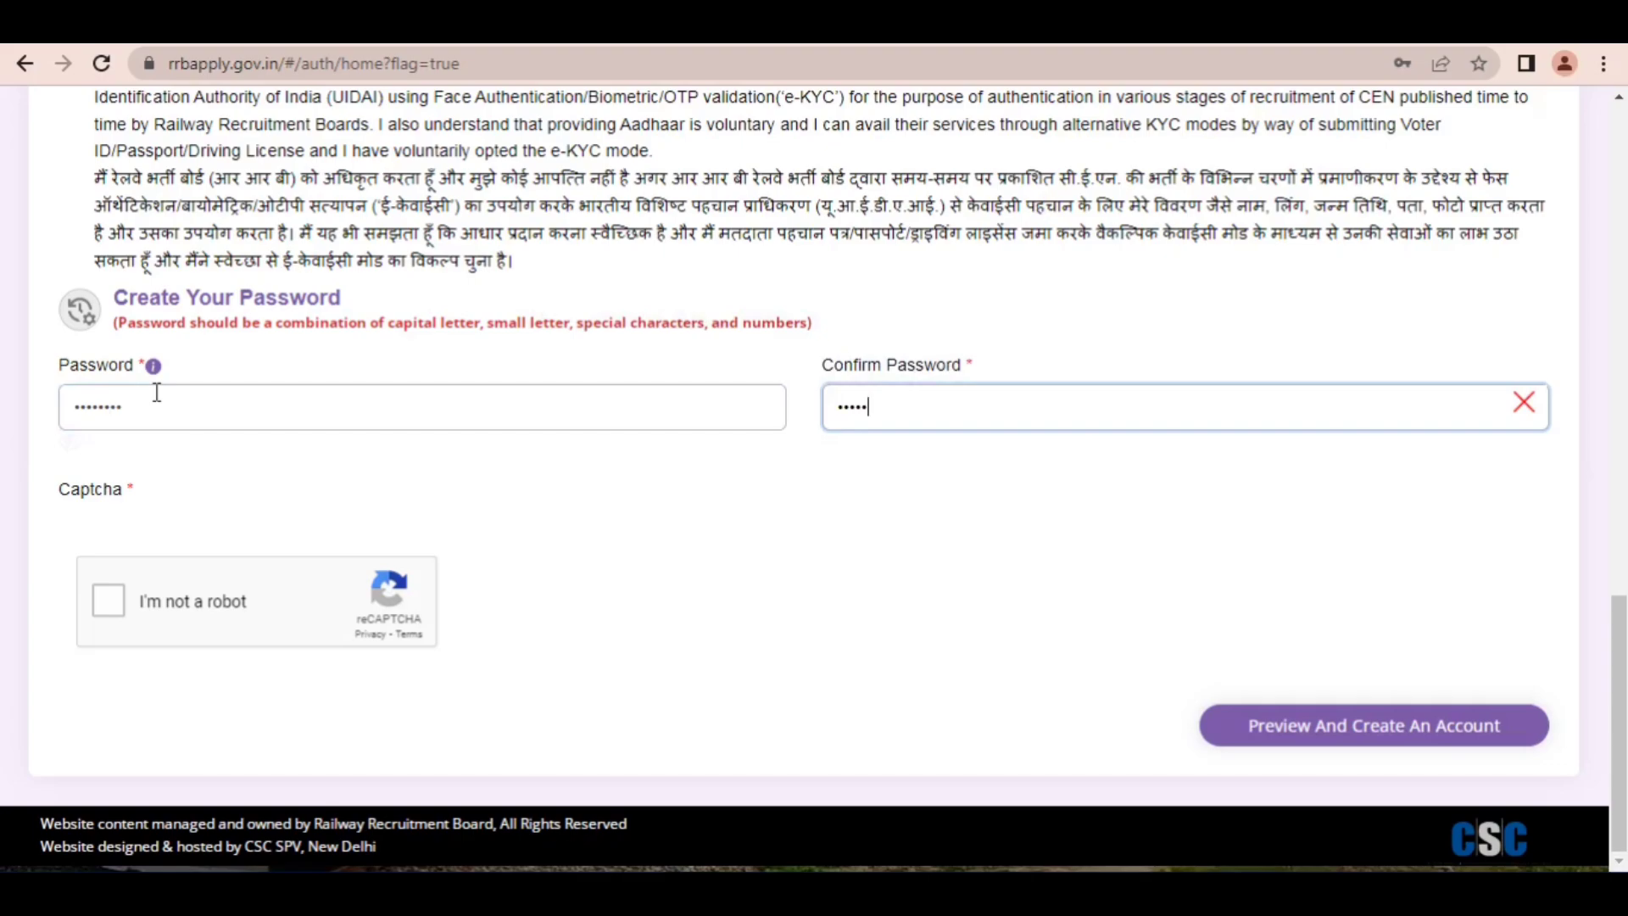
{"action": "left_click", "coordinate": [109, 614]}
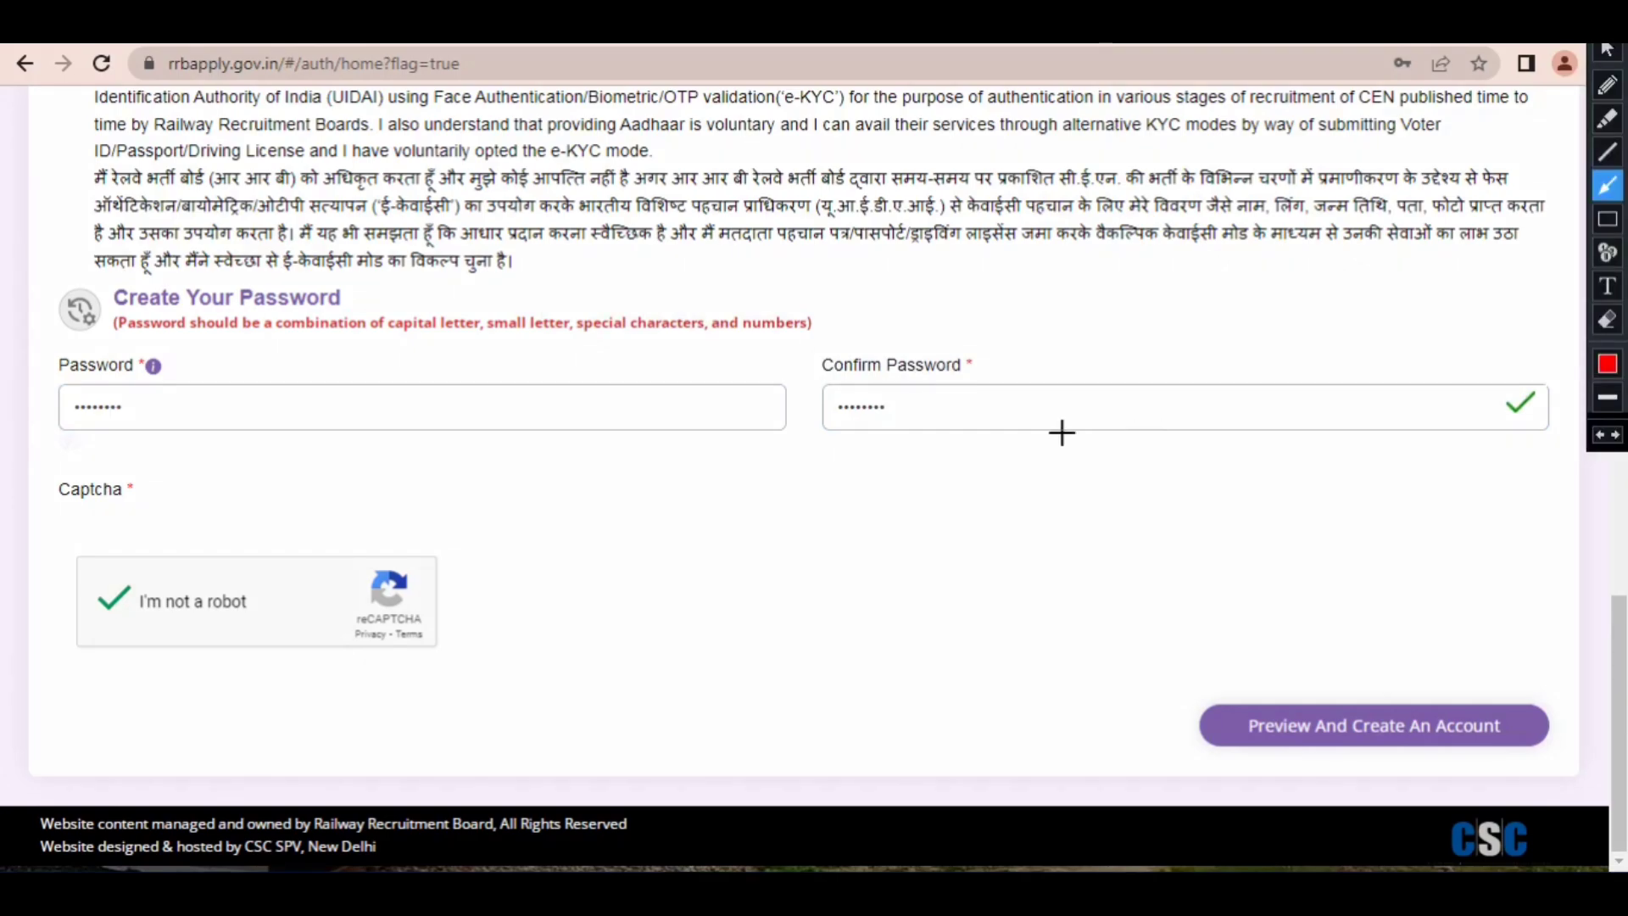
Step: Point out Preview And Create An Account with red arrows and clear the annotations
{"action": "mouse_move", "coordinate": [1061, 433]}
{"action": "left_mouse_down"}
{"action": "mouse_move", "coordinate": [1170, 556]}
{"action": "mouse_move", "coordinate": [1264, 621]}
{"action": "mouse_move", "coordinate": [1290, 667]}
{"action": "left_mouse_up"}
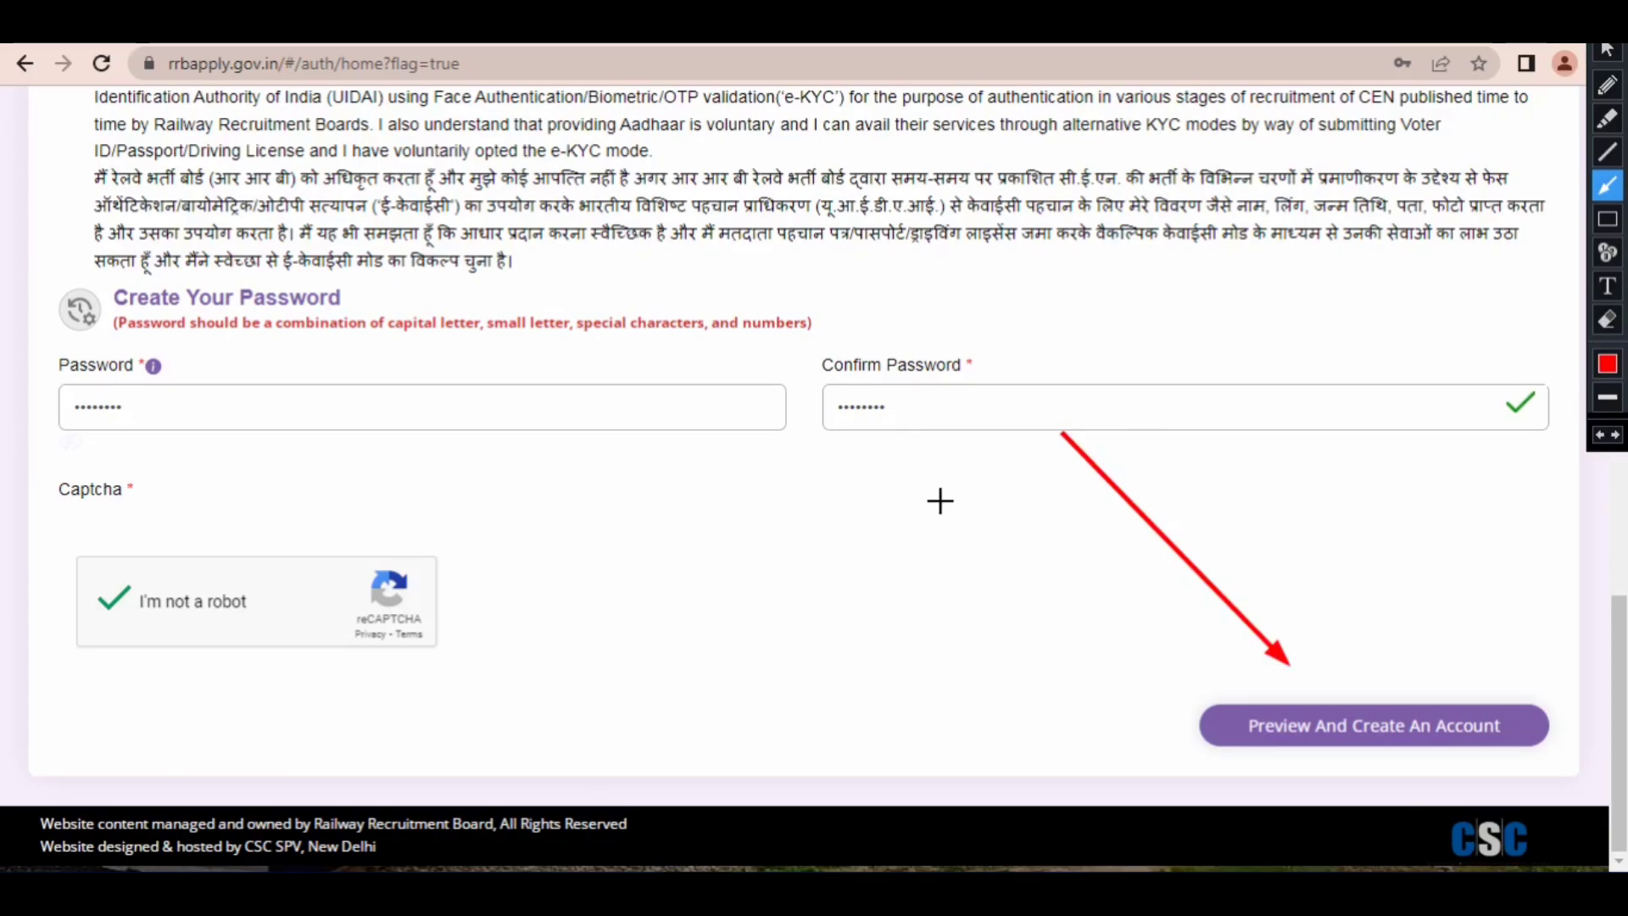
{"action": "mouse_move", "coordinate": [873, 434]}
{"action": "left_mouse_down"}
{"action": "mouse_move", "coordinate": [926, 207]}
{"action": "mouse_move", "coordinate": [1022, 490]}
{"action": "left_mouse_up"}
{"action": "left_click_drag", "start_coordinate": [1066, 550], "coordinate": [1146, 646]}
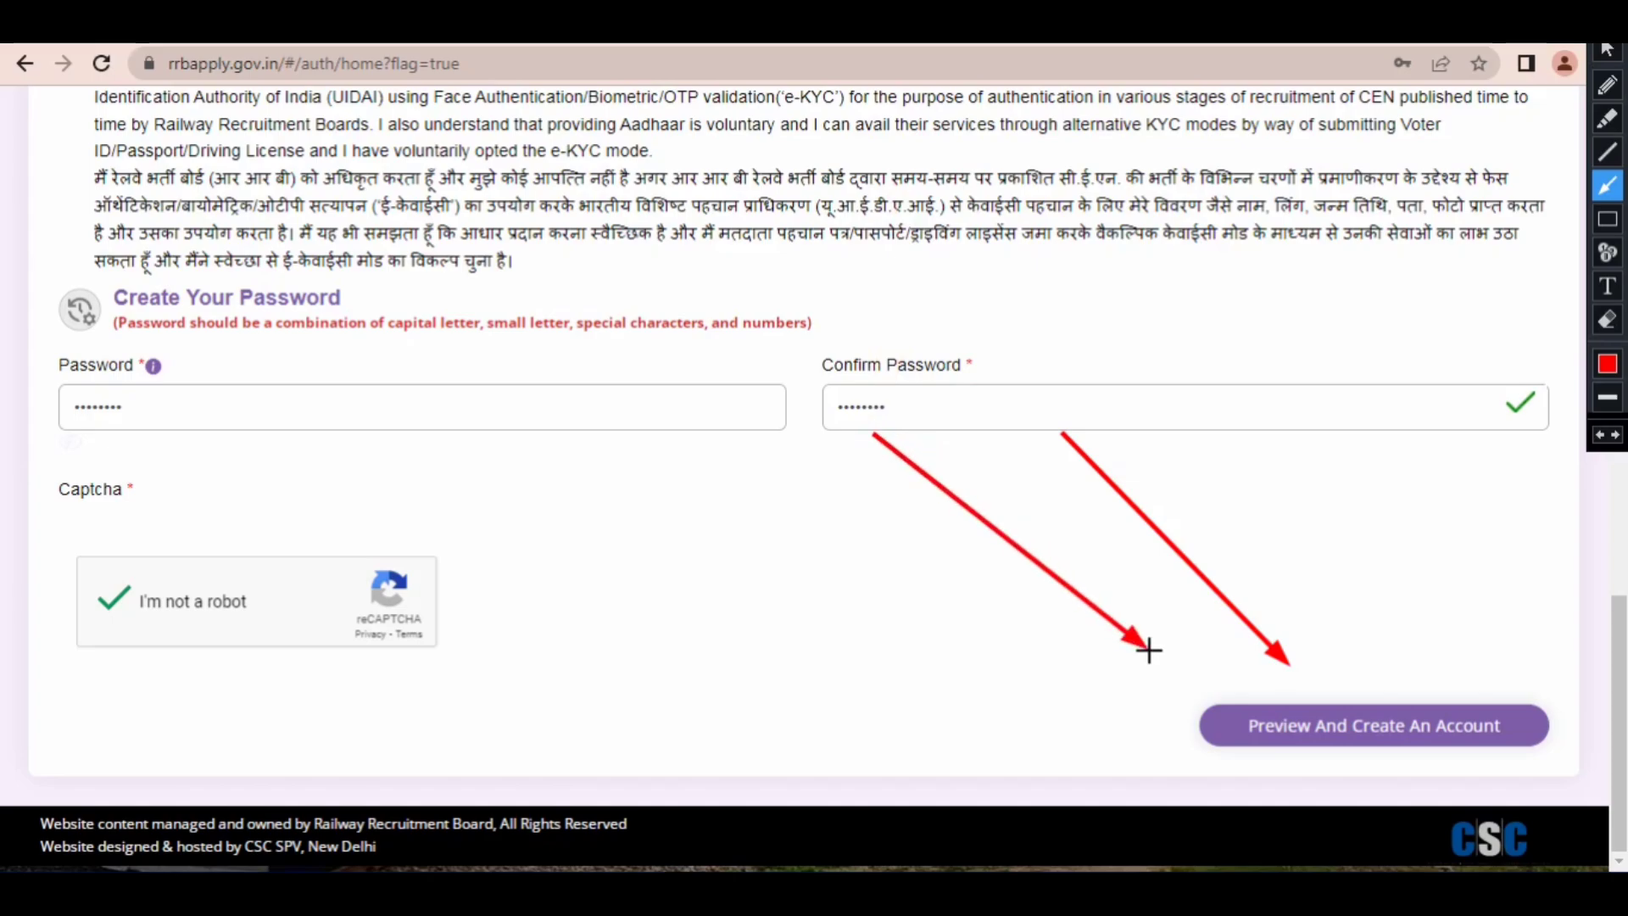
{"action": "key", "text": "Escape"}
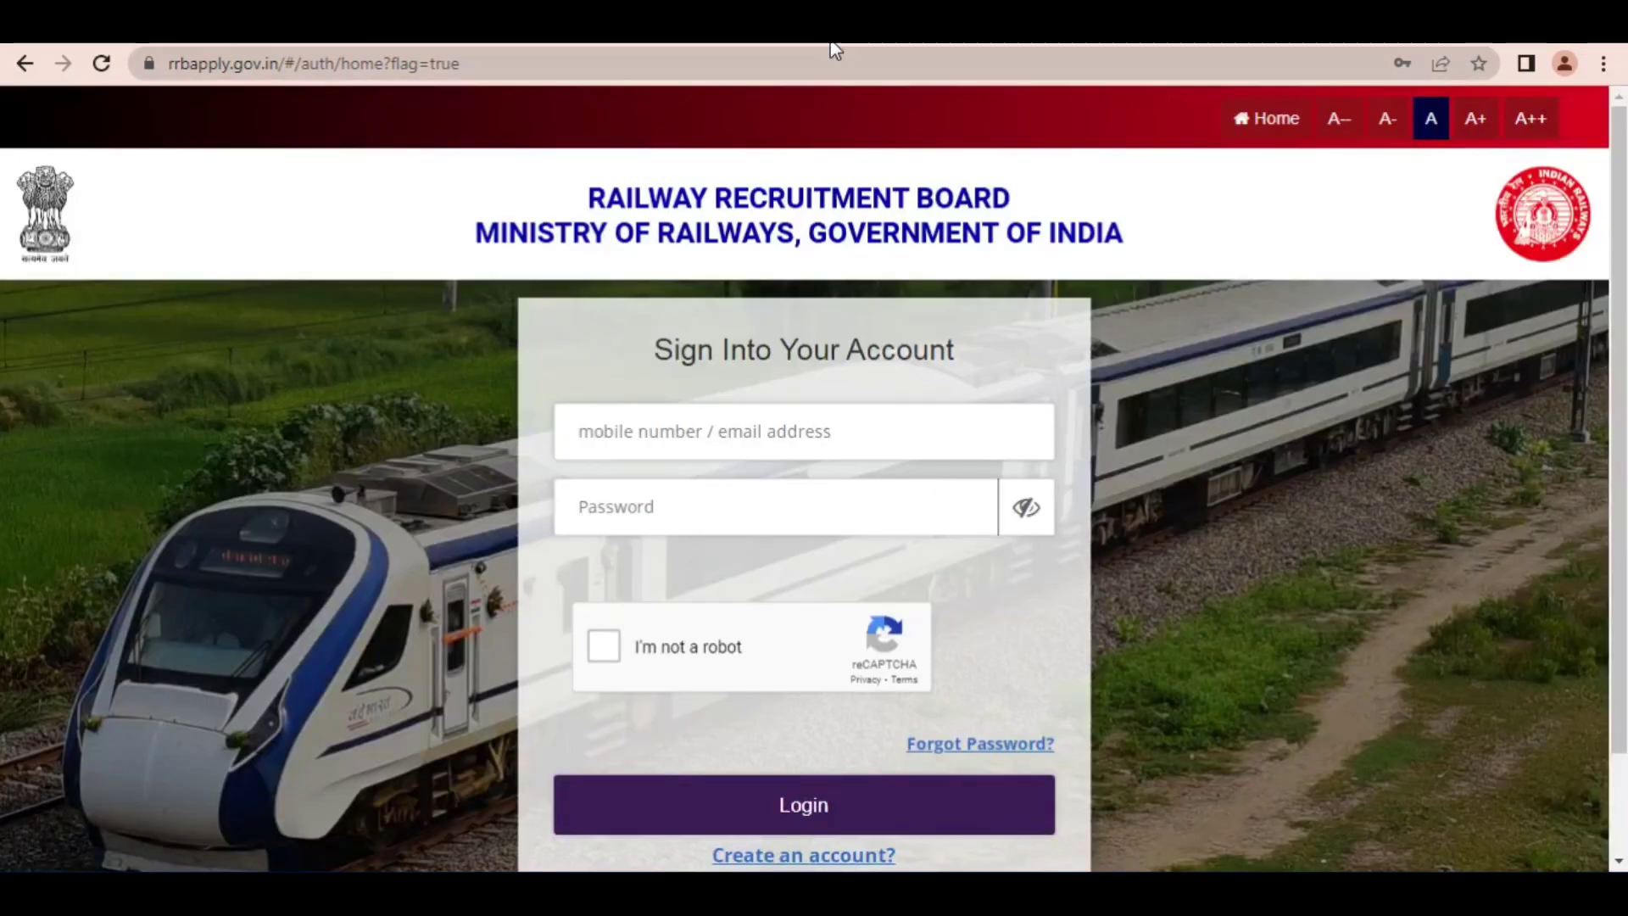
Step: Point out the sign-in form's mobile/email and password fields, captcha, Login and Forgot Password with red arrows, and clear them
{"action": "key", "text": "ctrl+alt+d"}
{"action": "left_click_drag", "start_coordinate": [435, 278], "coordinate": [643, 411]}
{"action": "left_click_drag", "start_coordinate": [442, 442], "coordinate": [587, 504]}
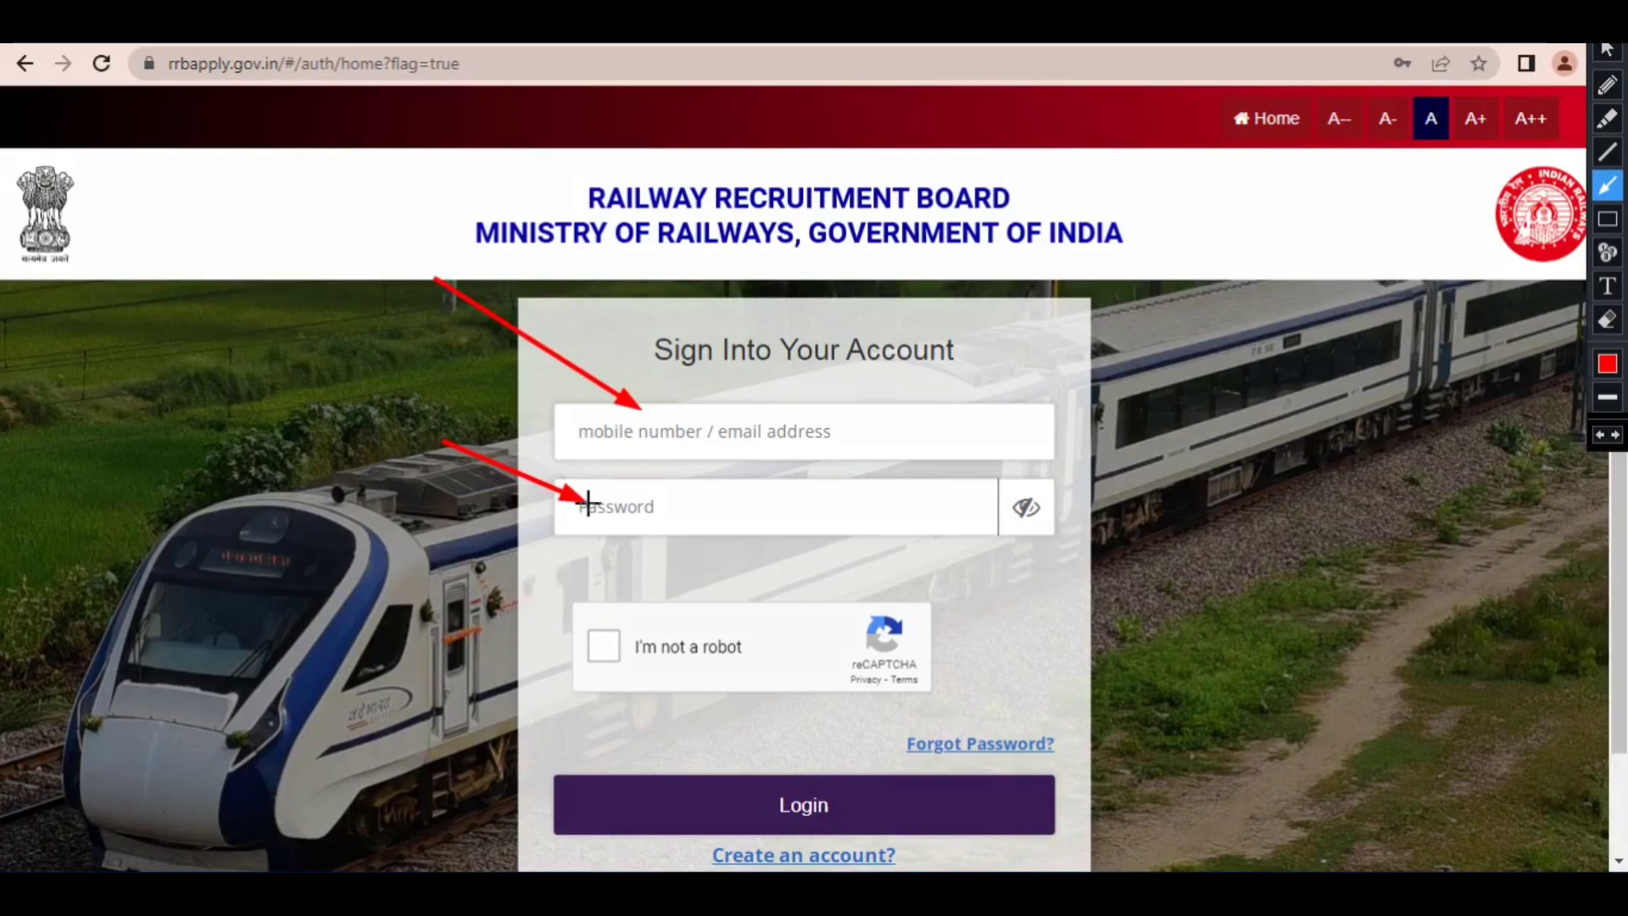
{"action": "left_click_drag", "start_coordinate": [432, 566], "coordinate": [556, 632]}
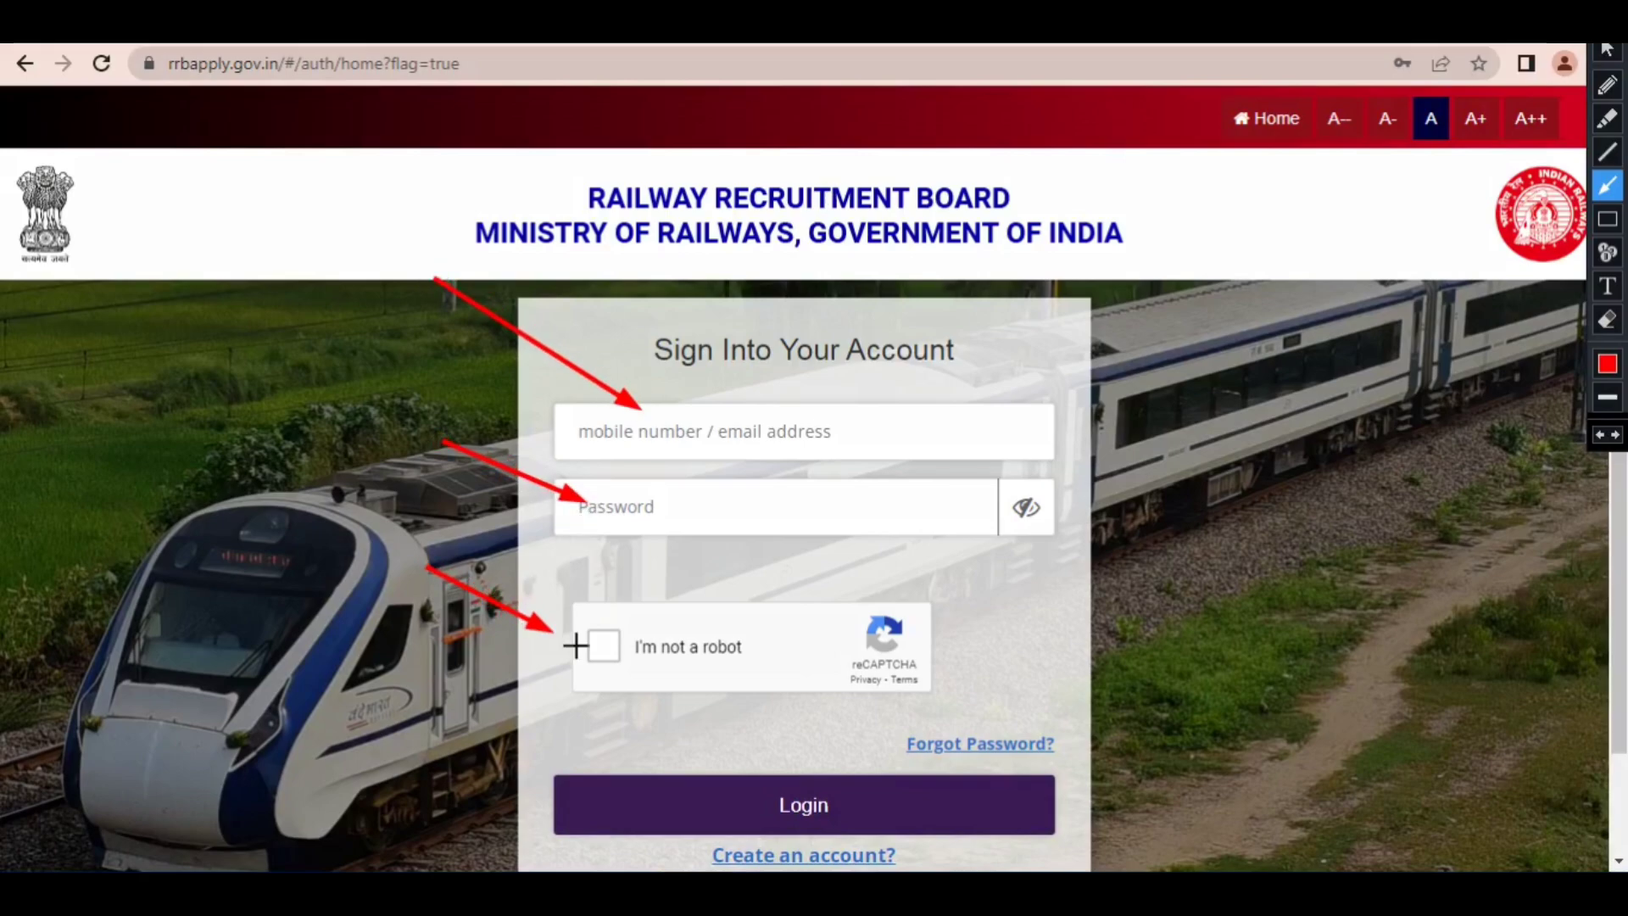
{"action": "mouse_move", "coordinate": [547, 713]}
{"action": "left_mouse_down"}
{"action": "mouse_move", "coordinate": [593, 625]}
{"action": "mouse_move", "coordinate": [593, 643]}
{"action": "mouse_move", "coordinate": [688, 695]}
{"action": "mouse_move", "coordinate": [724, 756]}
{"action": "mouse_move", "coordinate": [768, 784]}
{"action": "left_mouse_up"}
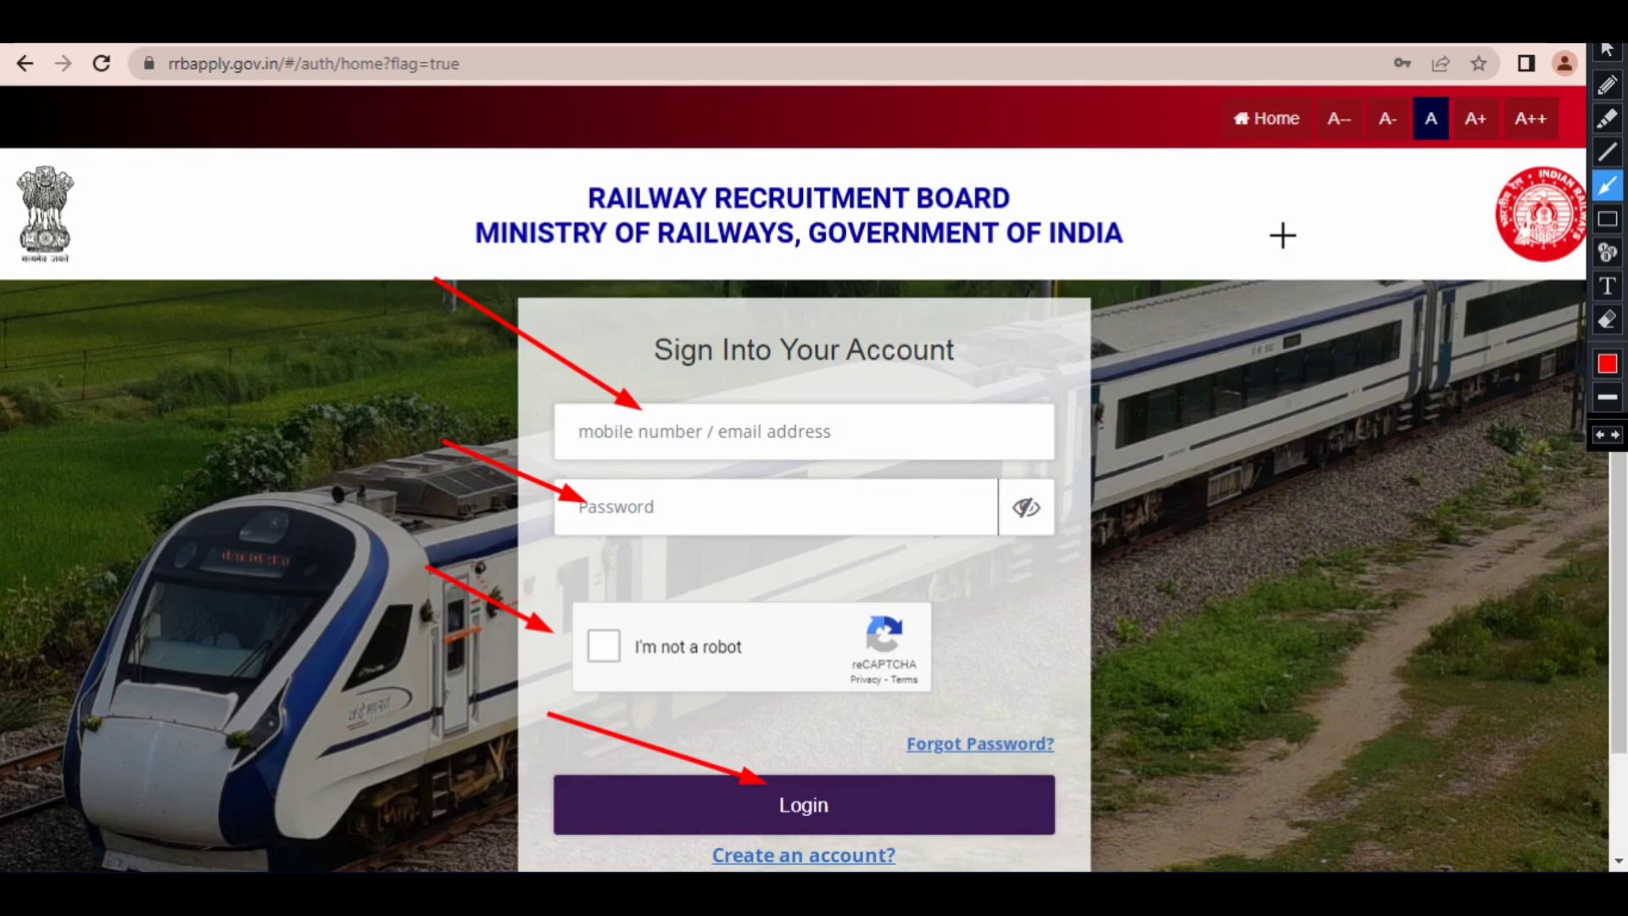
{"action": "mouse_move", "coordinate": [931, 260]}
{"action": "left_mouse_down"}
{"action": "mouse_move", "coordinate": [726, 344]}
{"action": "mouse_move", "coordinate": [657, 390]}
{"action": "mouse_move", "coordinate": [623, 477]}
{"action": "left_mouse_up"}
{"action": "mouse_move", "coordinate": [609, 566]}
{"action": "left_mouse_down"}
{"action": "mouse_move", "coordinate": [600, 631]}
{"action": "mouse_move", "coordinate": [640, 693]}
{"action": "mouse_move", "coordinate": [784, 787]}
{"action": "mouse_move", "coordinate": [819, 791]}
{"action": "mouse_move", "coordinate": [1000, 712]}
{"action": "left_mouse_up"}
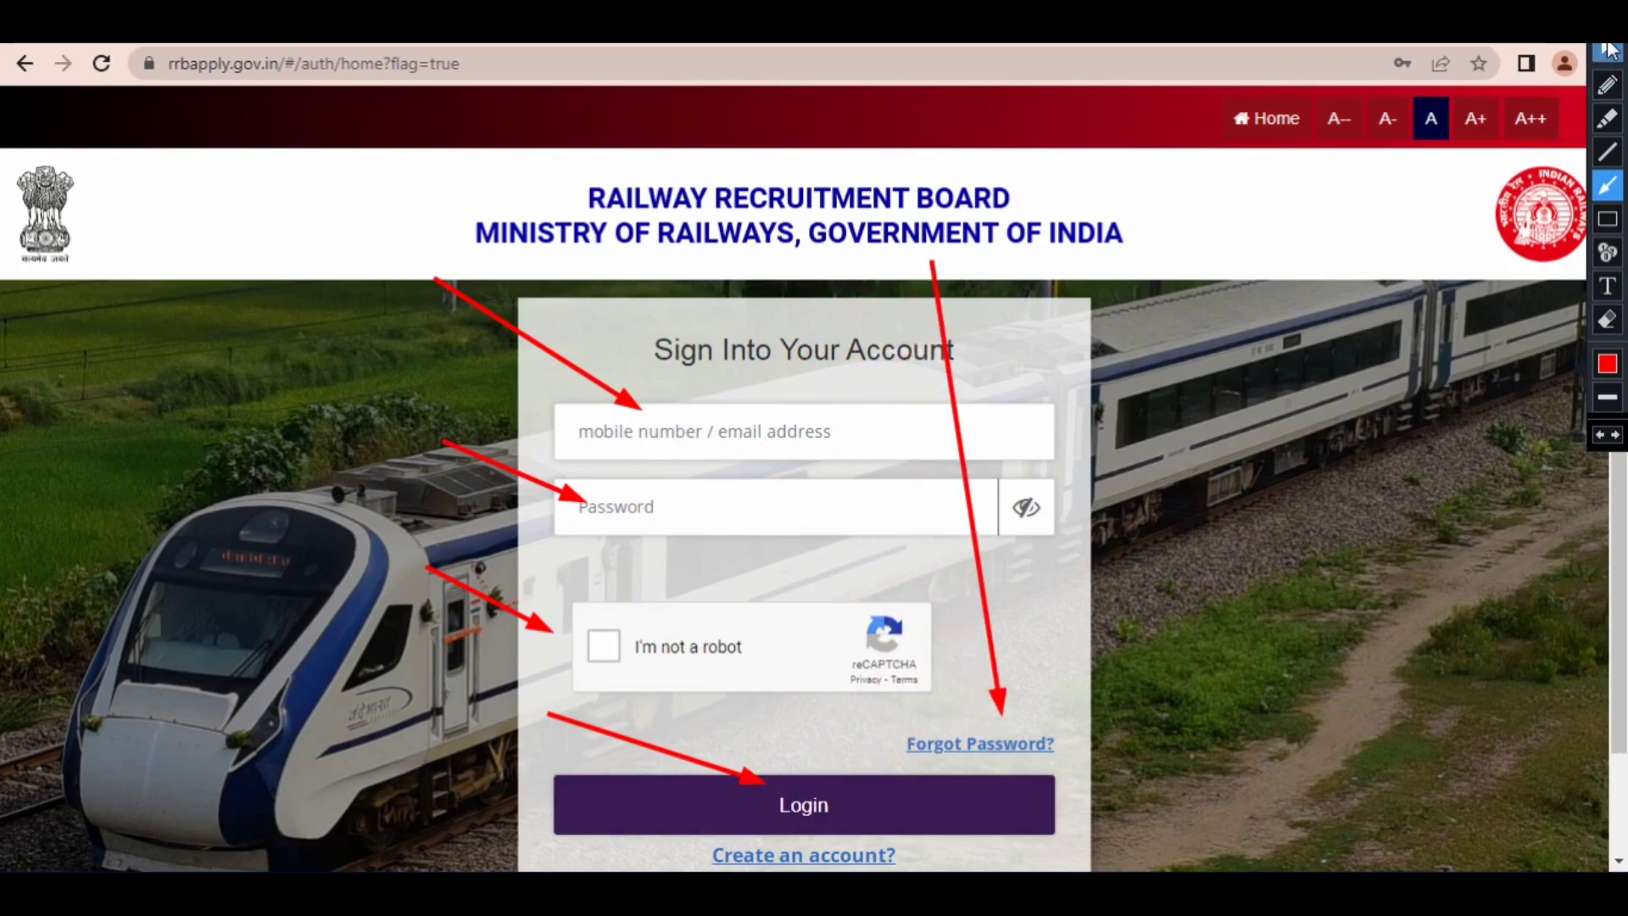
{"action": "left_click", "coordinate": [1605, 50]}
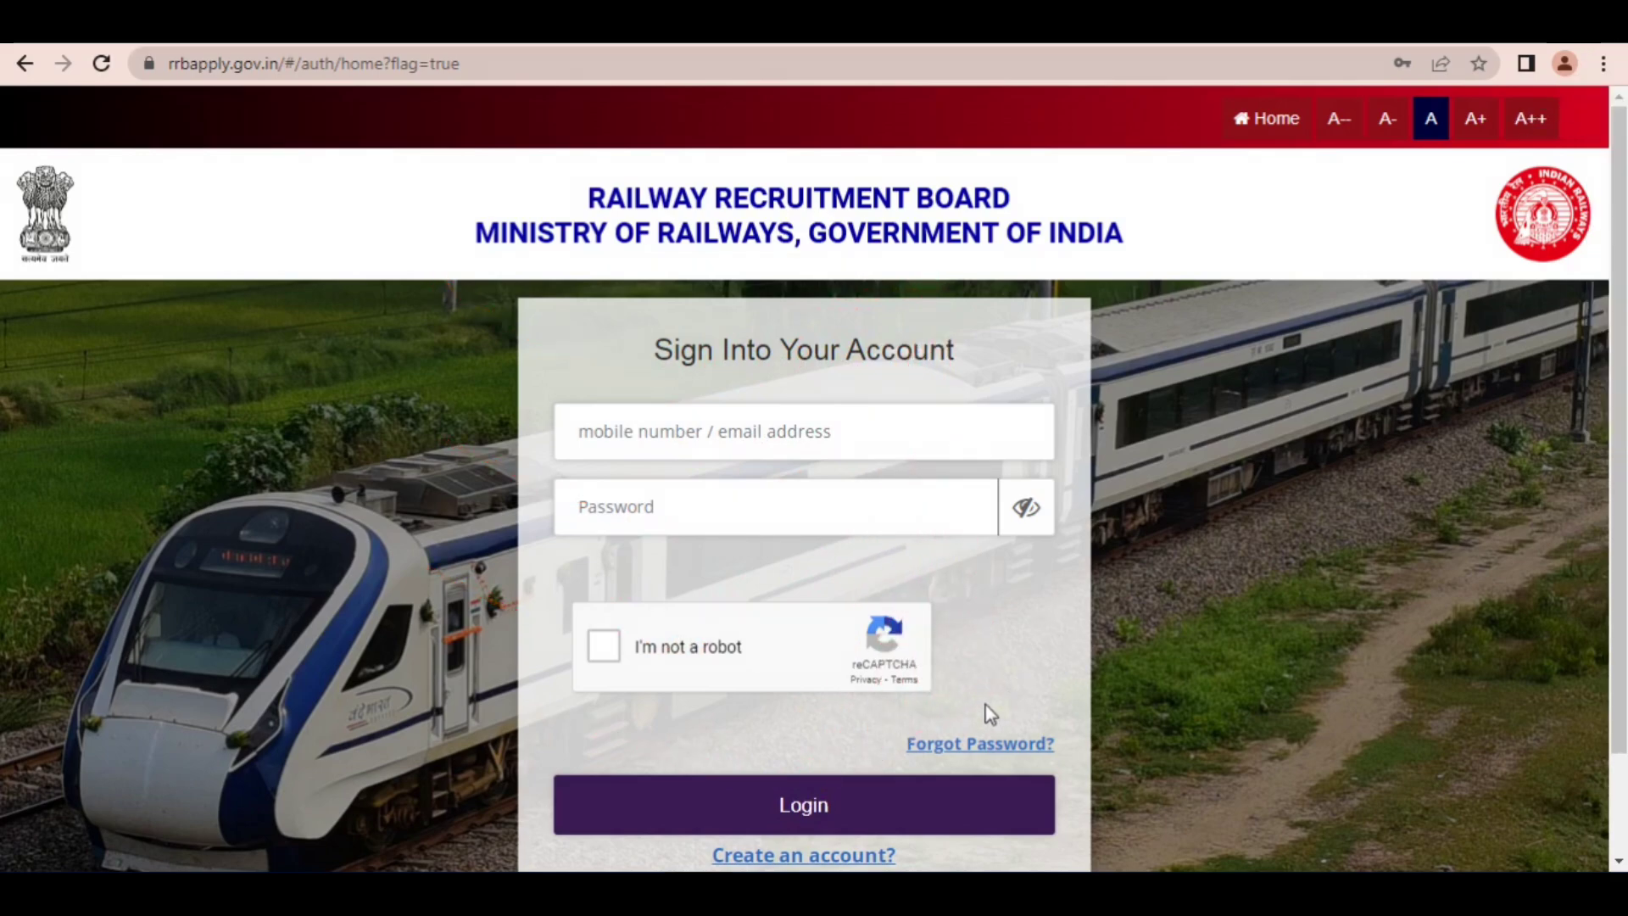
Step: Open the Forgot Password form, point out the Date Of Birth calendar, Proceed and Home with red arrows, and clear them
{"action": "left_click", "coordinate": [956, 750]}
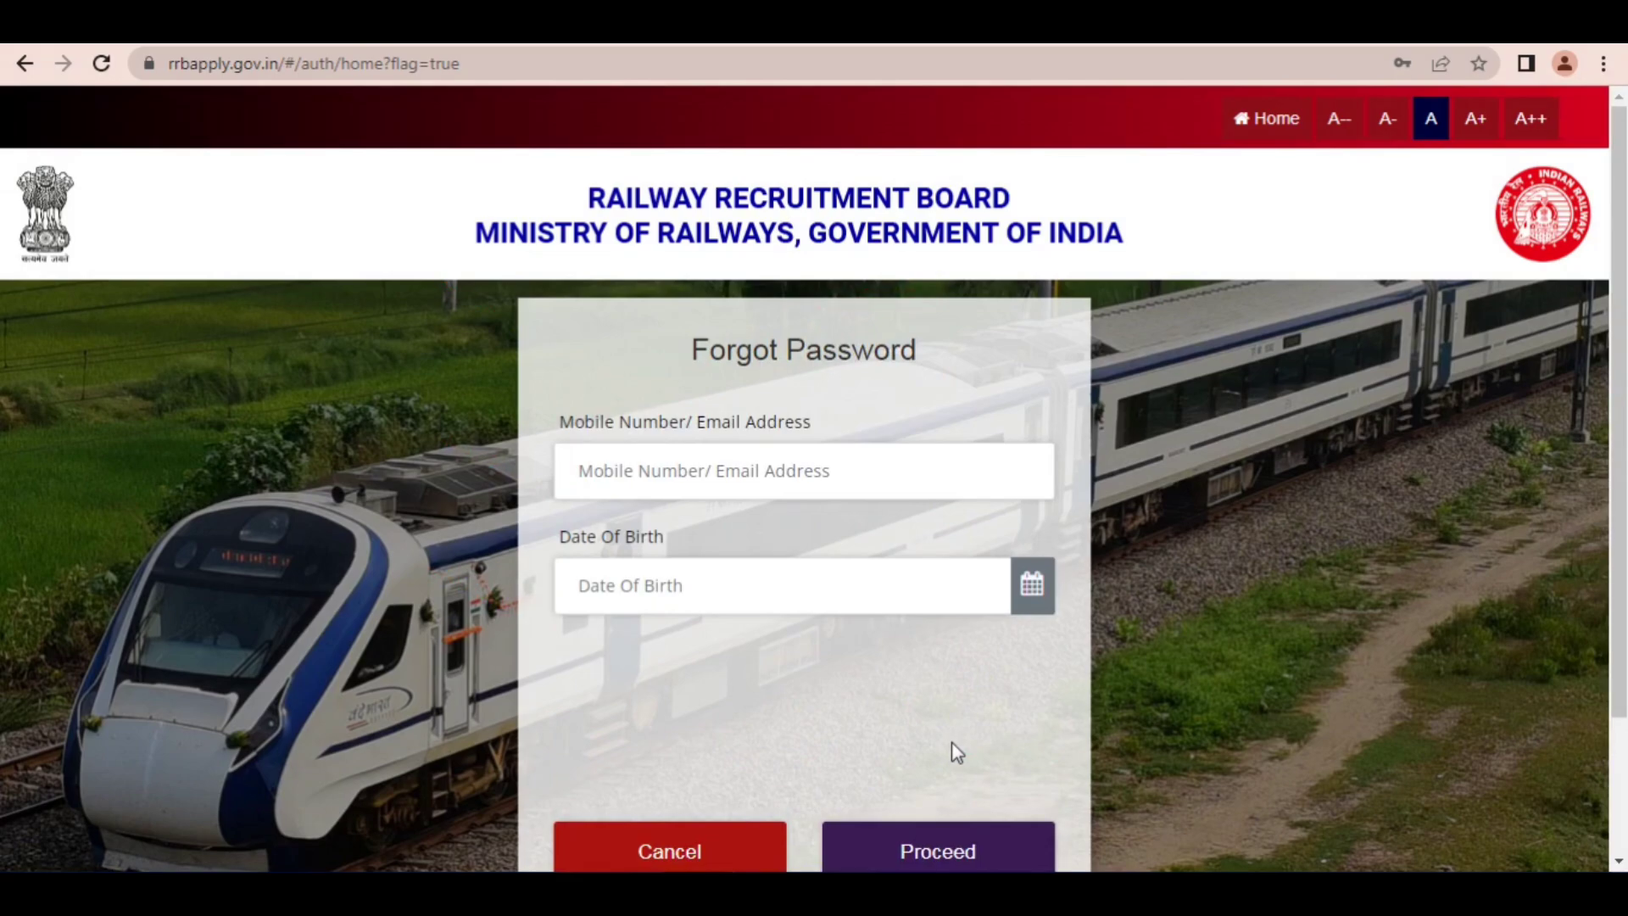
{"action": "key", "text": "ctrl+alt+d"}
{"action": "mouse_move", "coordinate": [585, 228]}
{"action": "left_mouse_down"}
{"action": "mouse_move", "coordinate": [896, 537]}
{"action": "mouse_move", "coordinate": [1028, 585]}
{"action": "left_mouse_up"}
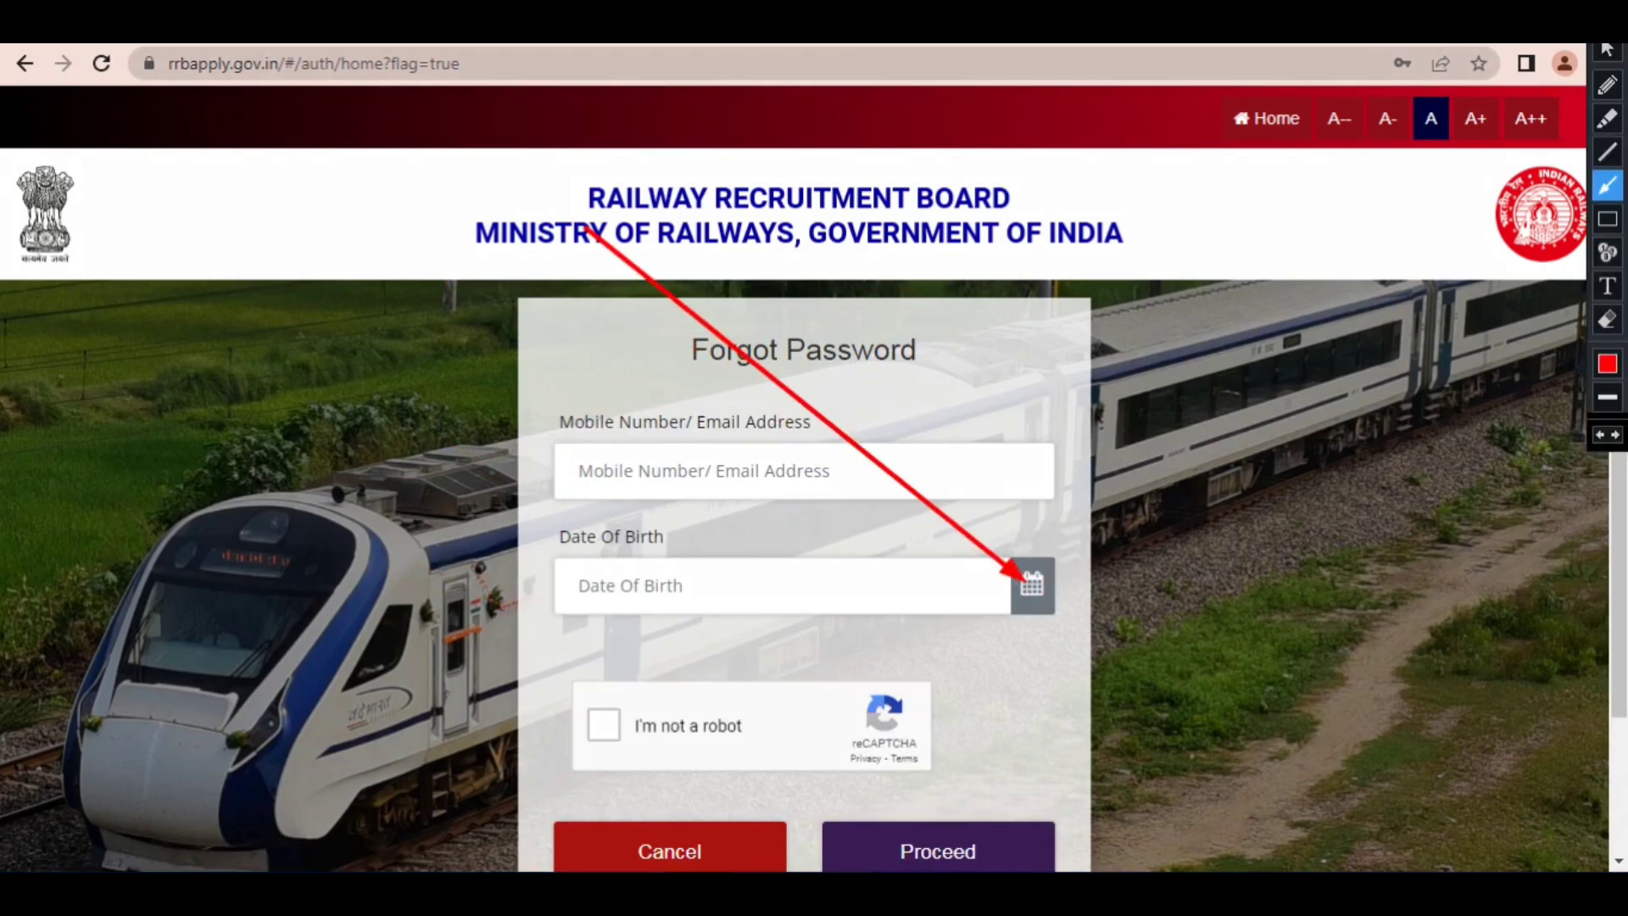
{"action": "mouse_move", "coordinate": [592, 579]}
{"action": "left_mouse_down"}
{"action": "mouse_move", "coordinate": [601, 710]}
{"action": "mouse_move", "coordinate": [864, 774]}
{"action": "mouse_move", "coordinate": [922, 837]}
{"action": "left_mouse_up"}
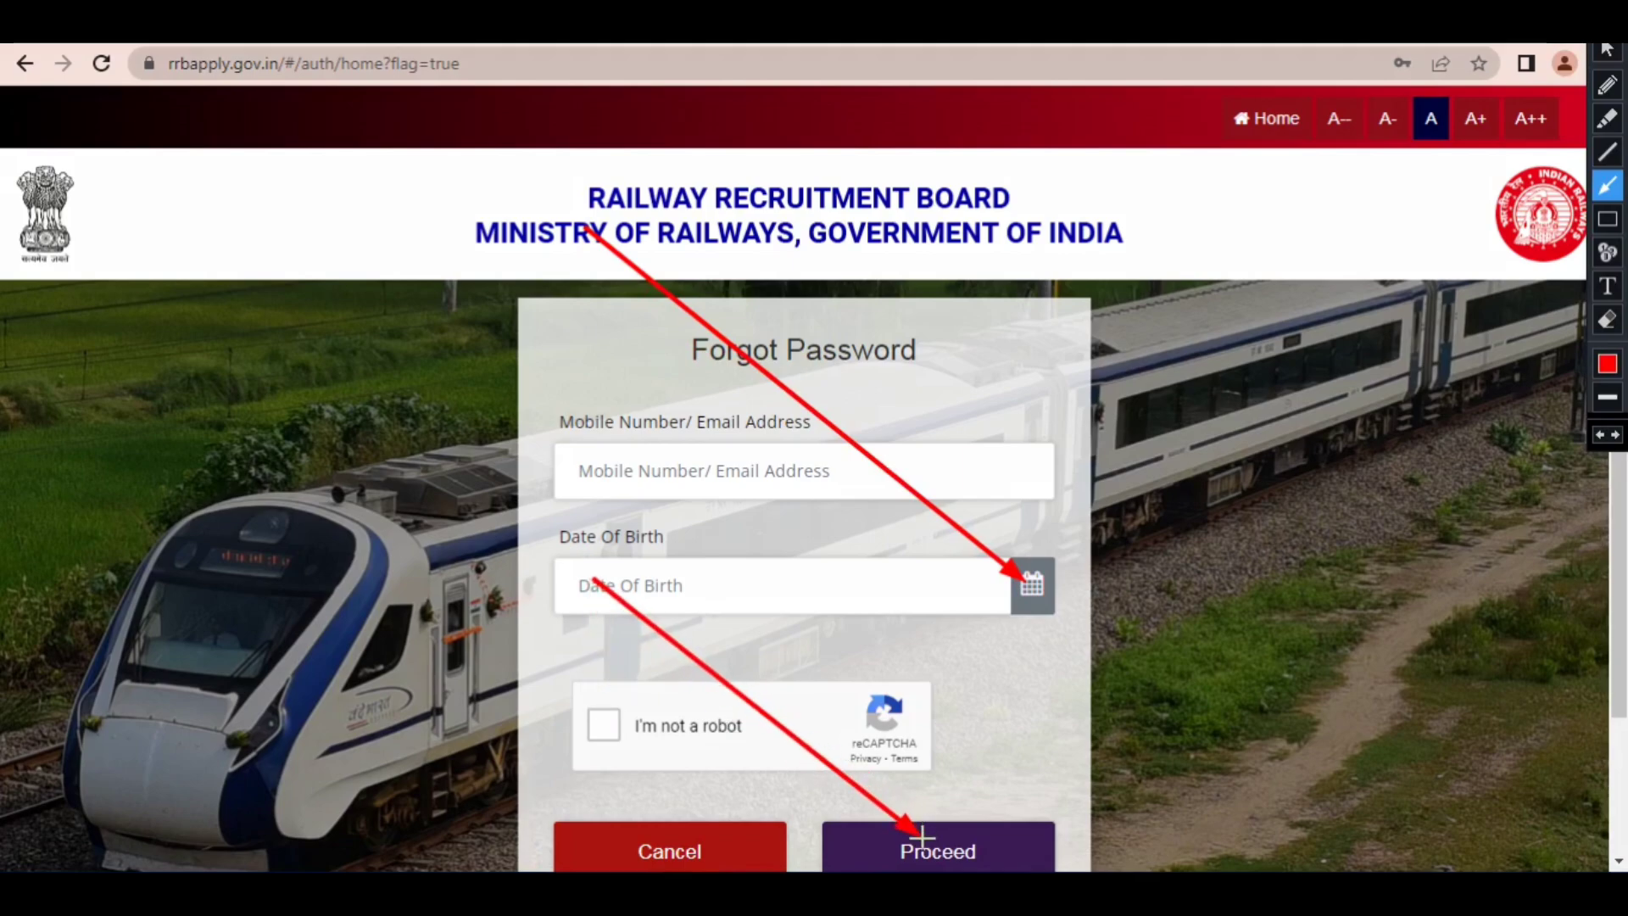
{"action": "mouse_move", "coordinate": [1378, 435]}
{"action": "left_mouse_down"}
{"action": "mouse_move", "coordinate": [1291, 326]}
{"action": "mouse_move", "coordinate": [1264, 175]}
{"action": "mouse_move", "coordinate": [1315, 152]}
{"action": "left_mouse_up"}
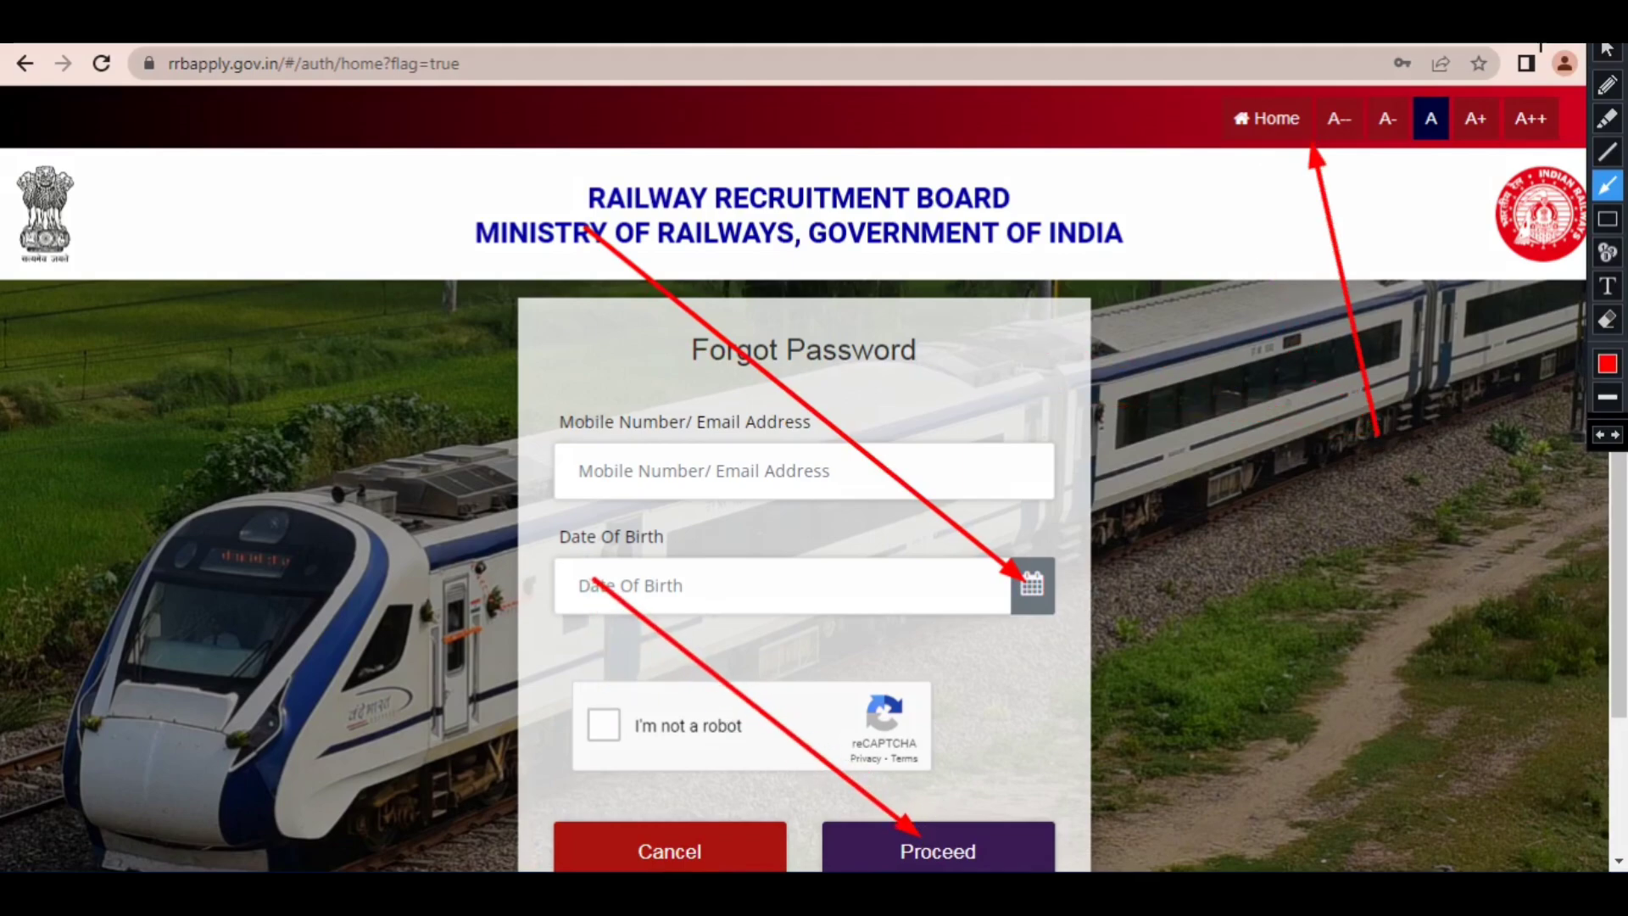
{"action": "key", "text": "Escape"}
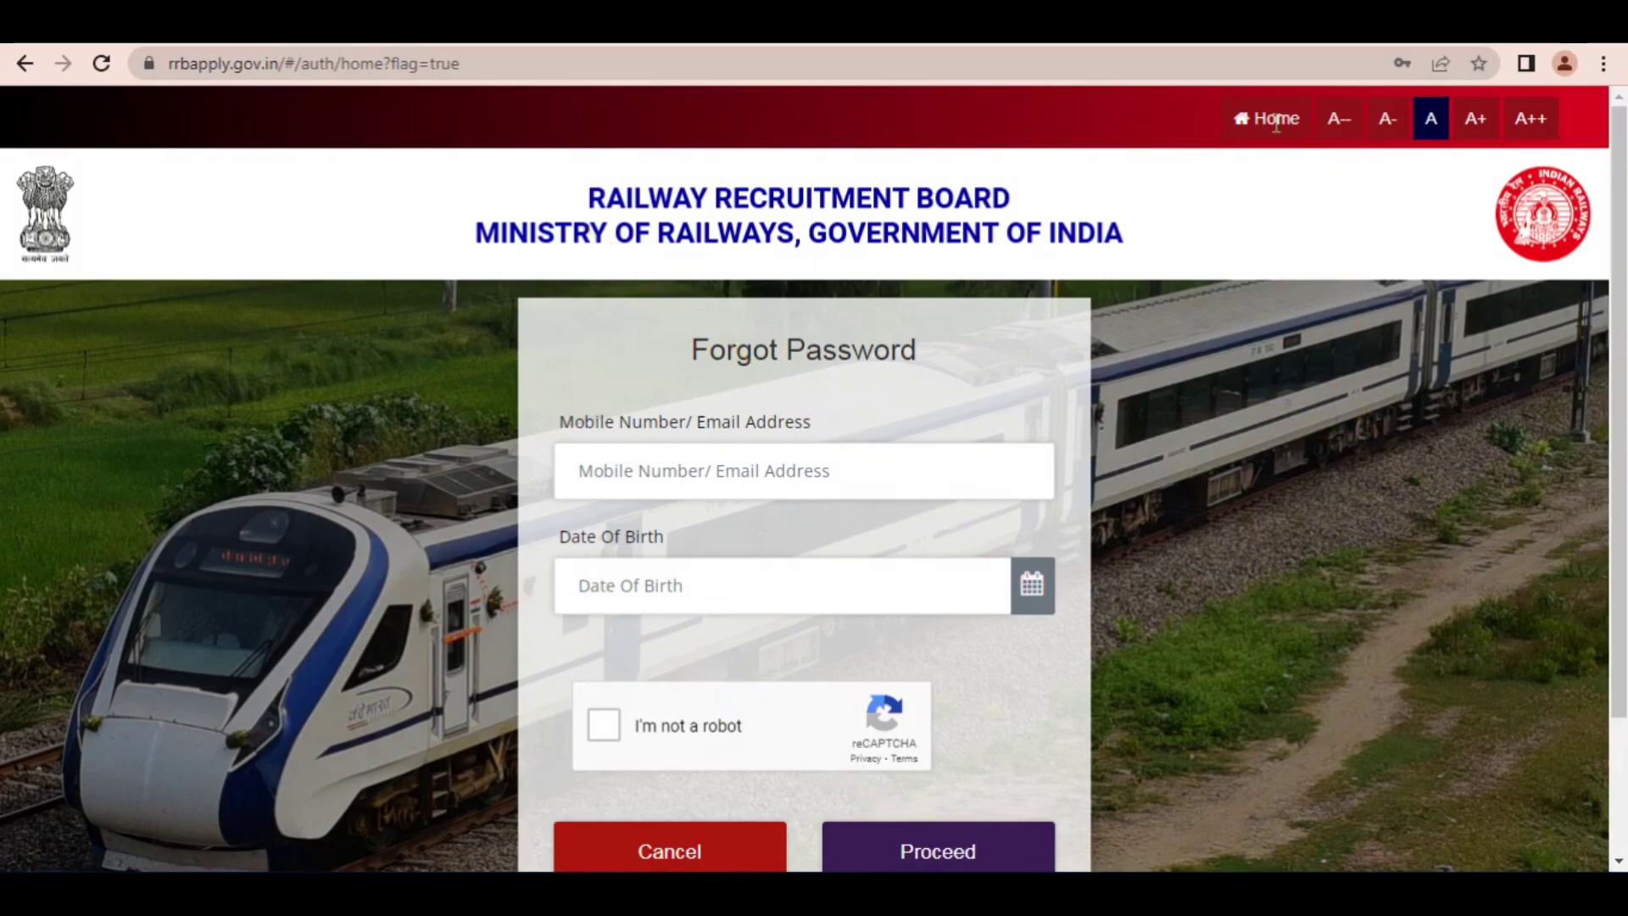
Step: Return to the portal's home page and choose to apply with an existing account
{"action": "left_click", "coordinate": [1258, 122]}
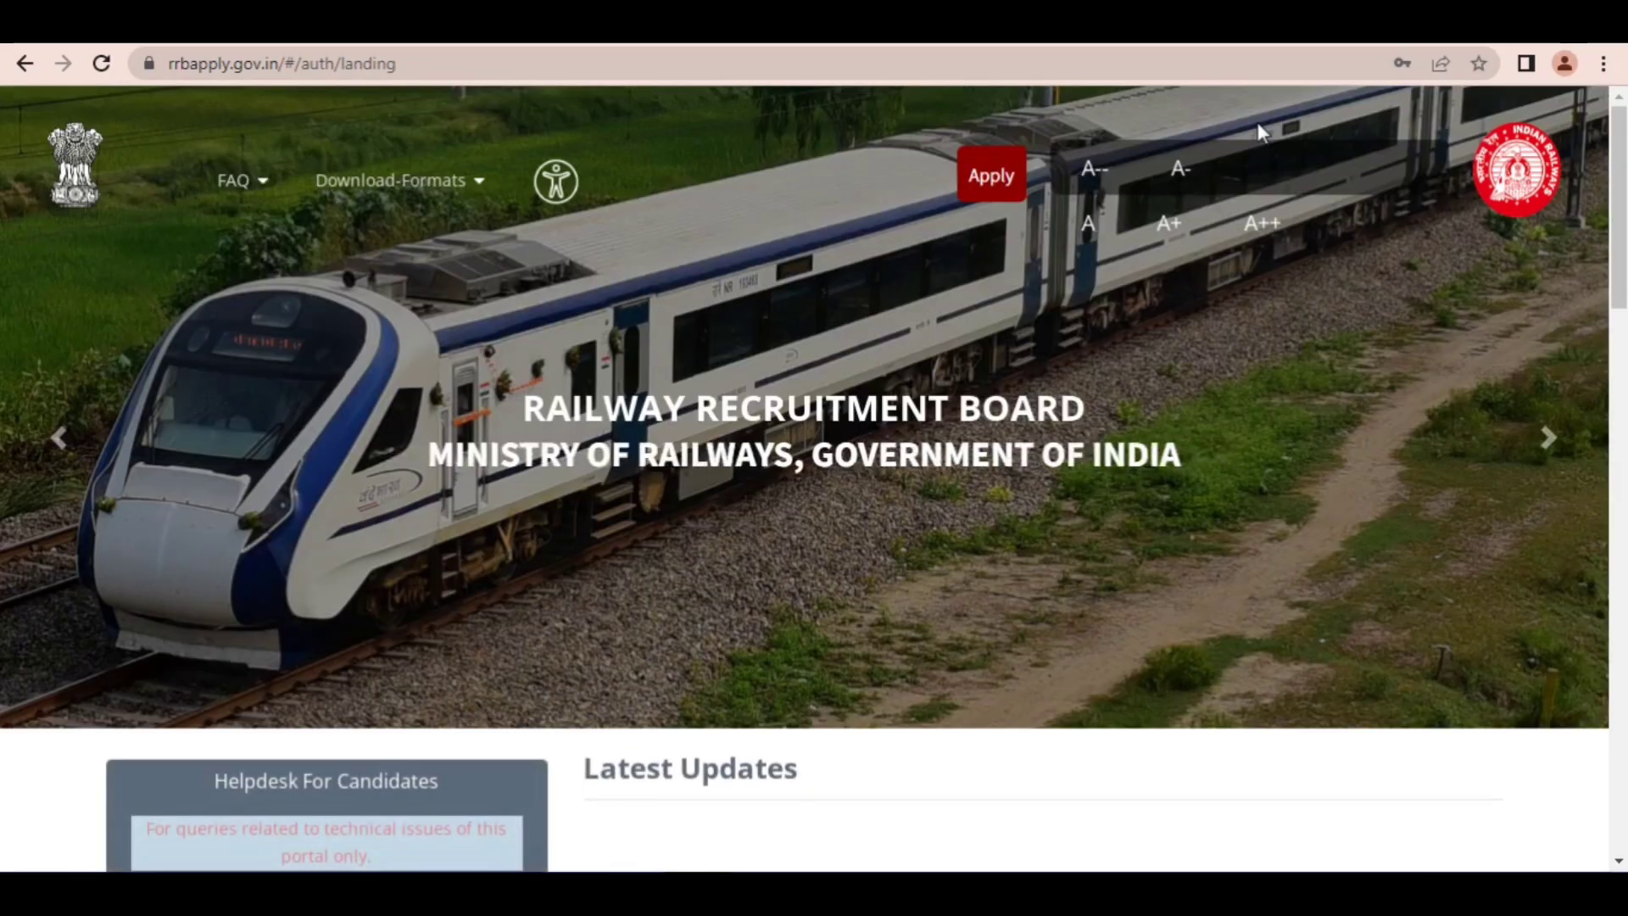
{"action": "left_click", "coordinate": [993, 181]}
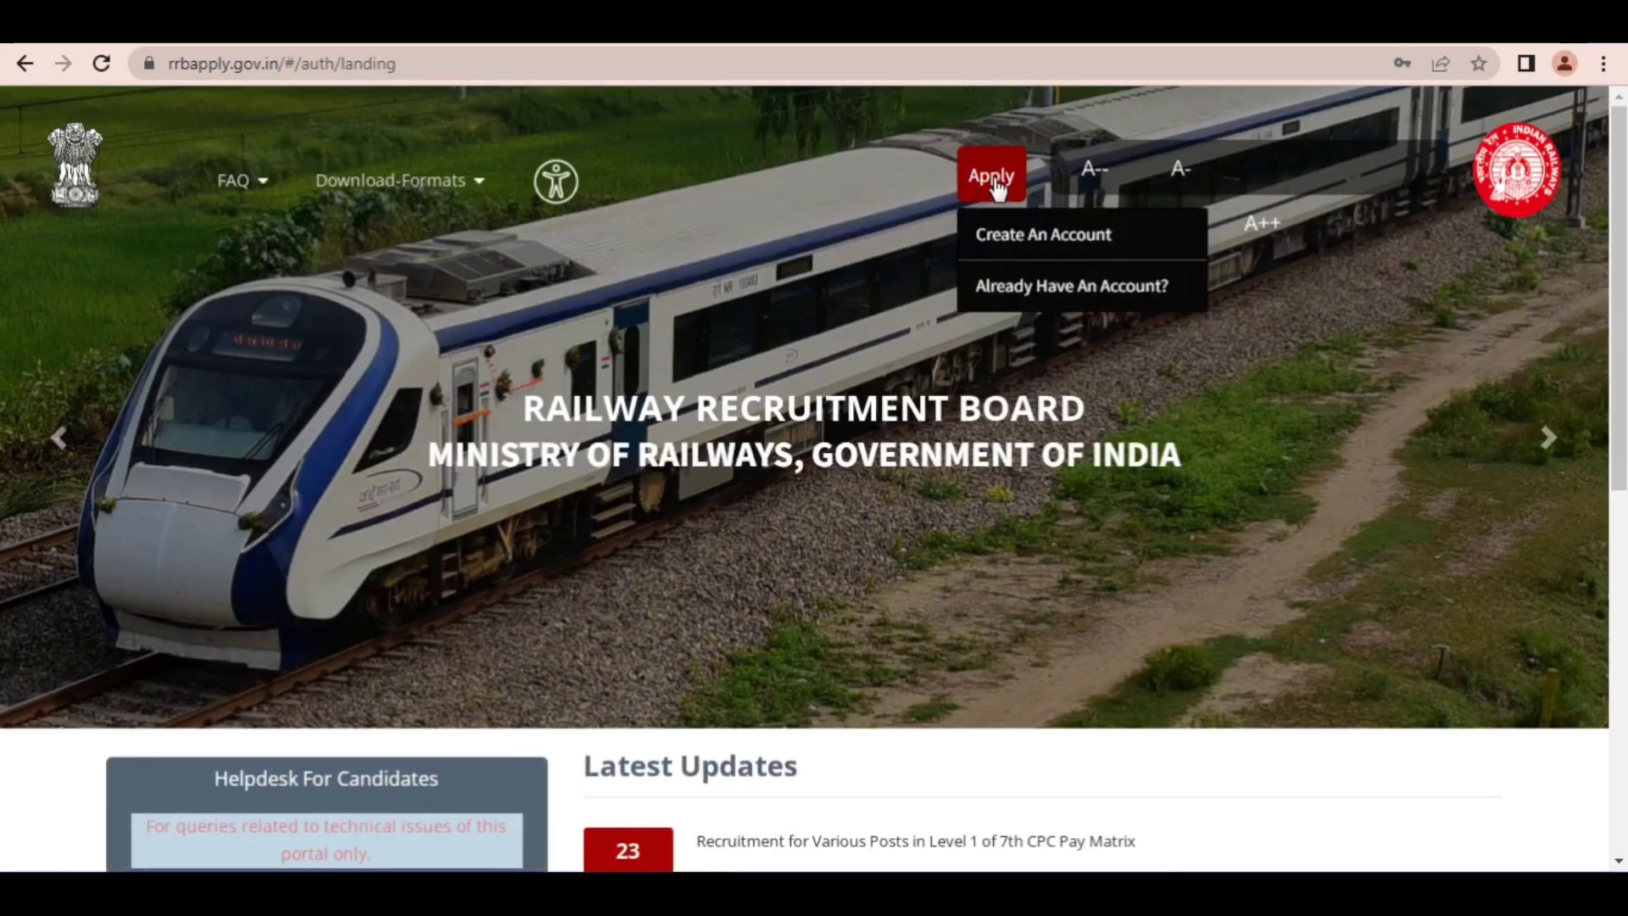
{"action": "left_click", "coordinate": [1006, 289]}
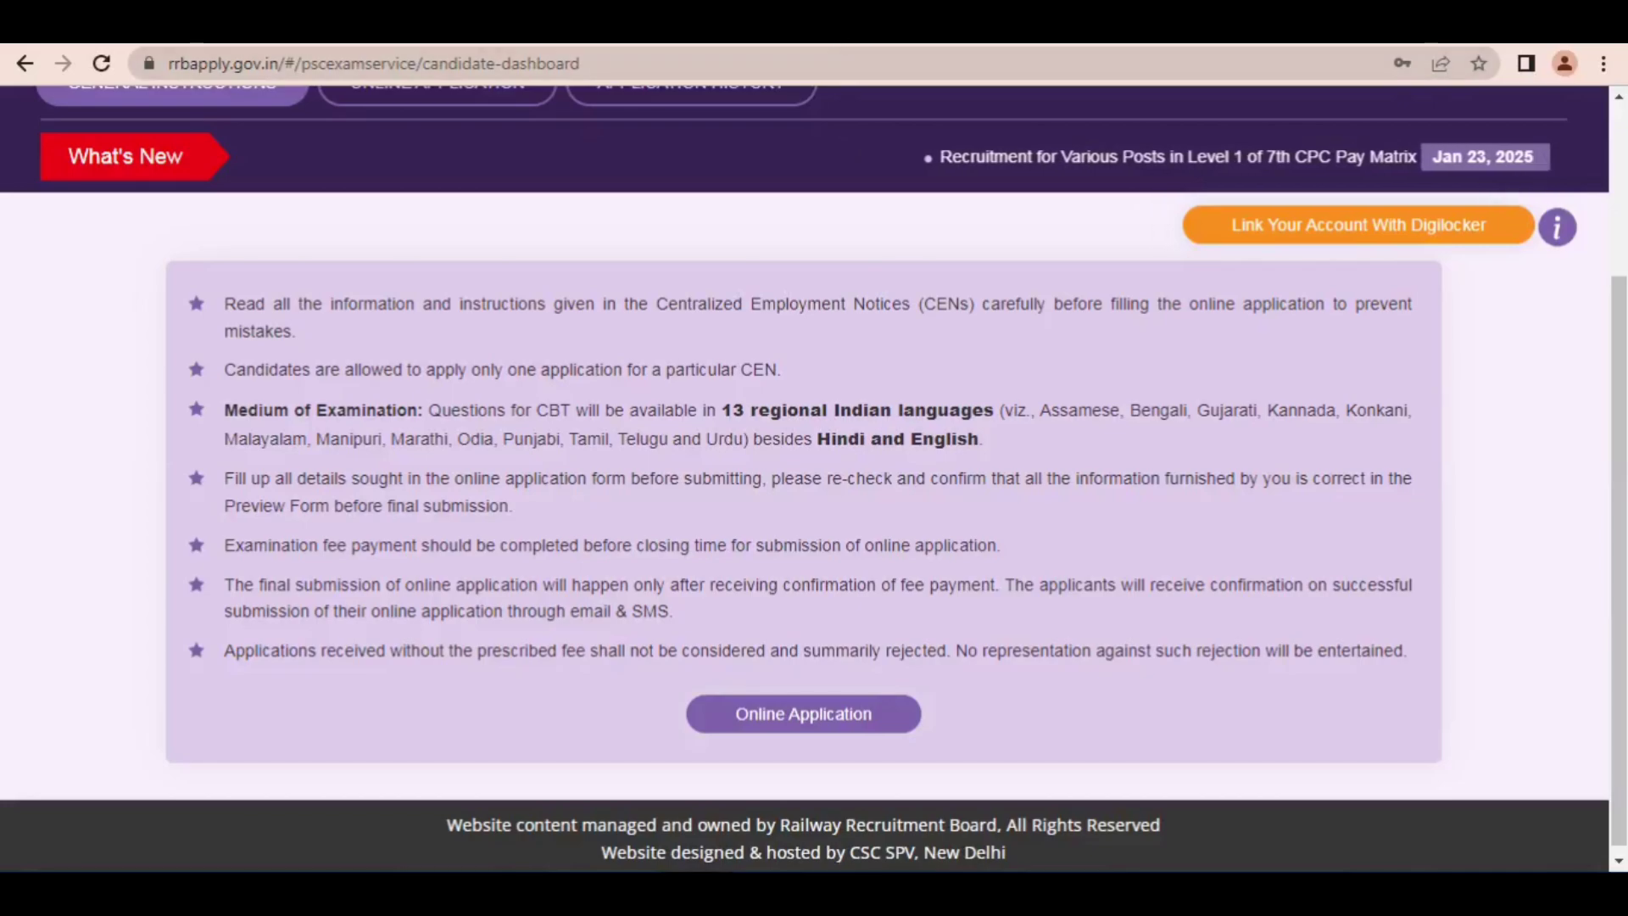
Step: Point out Online Application below the general instructions with a red arrow, clear it, and open the online application section
{"action": "left_click_drag", "start_coordinate": [590, 405], "coordinate": [768, 680]}
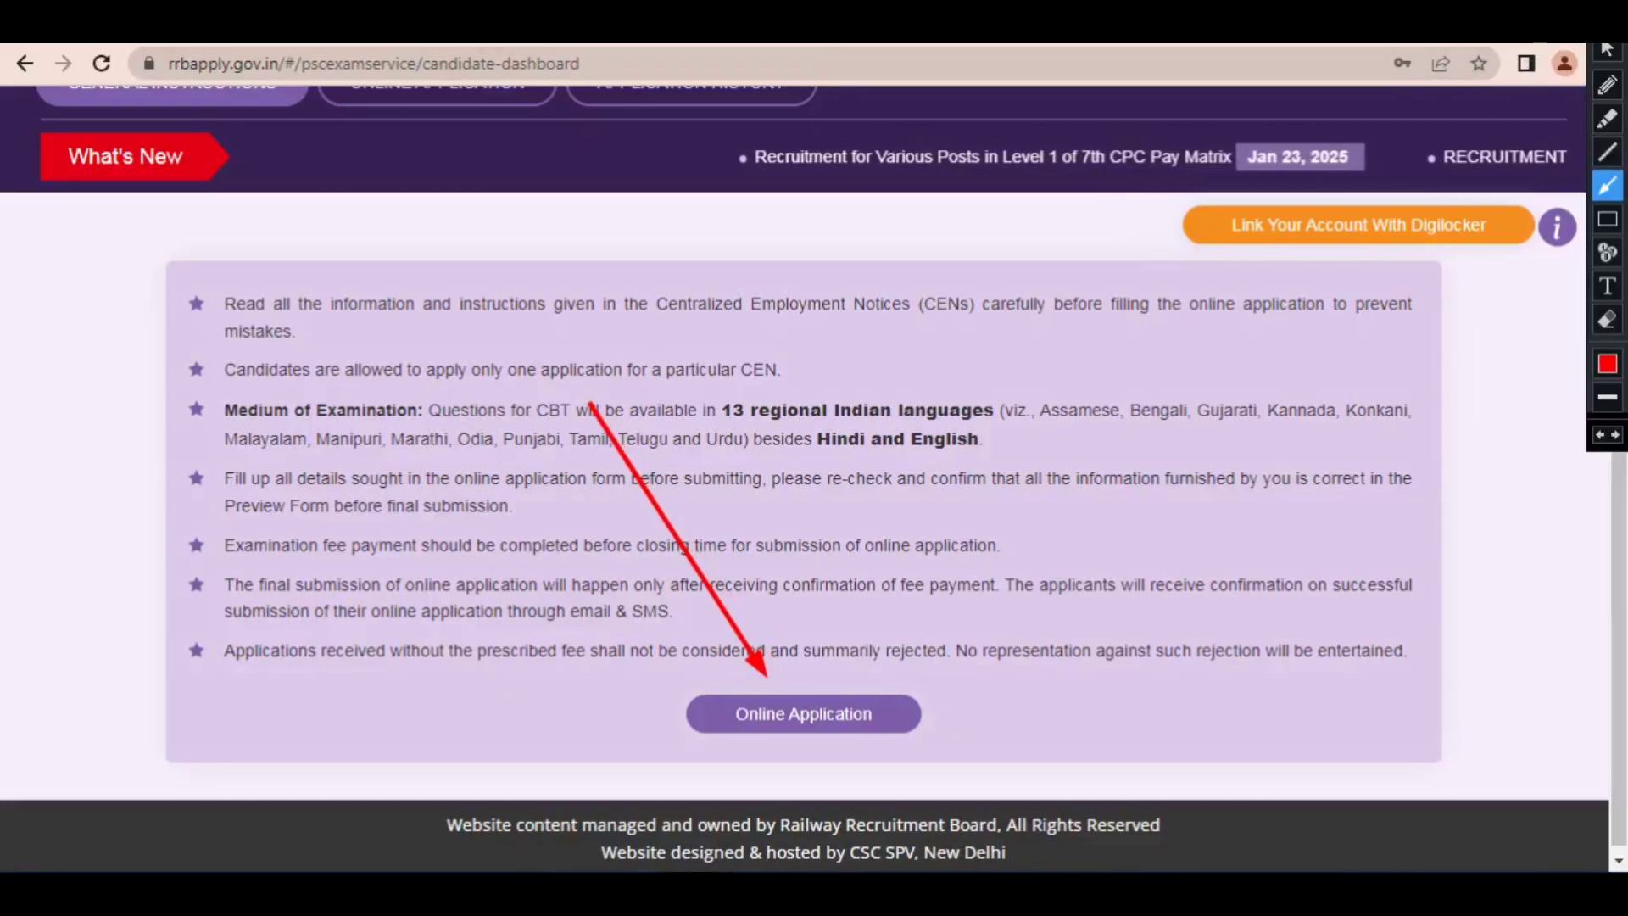
{"action": "left_click", "coordinate": [1607, 51]}
{"action": "left_click", "coordinate": [806, 717]}
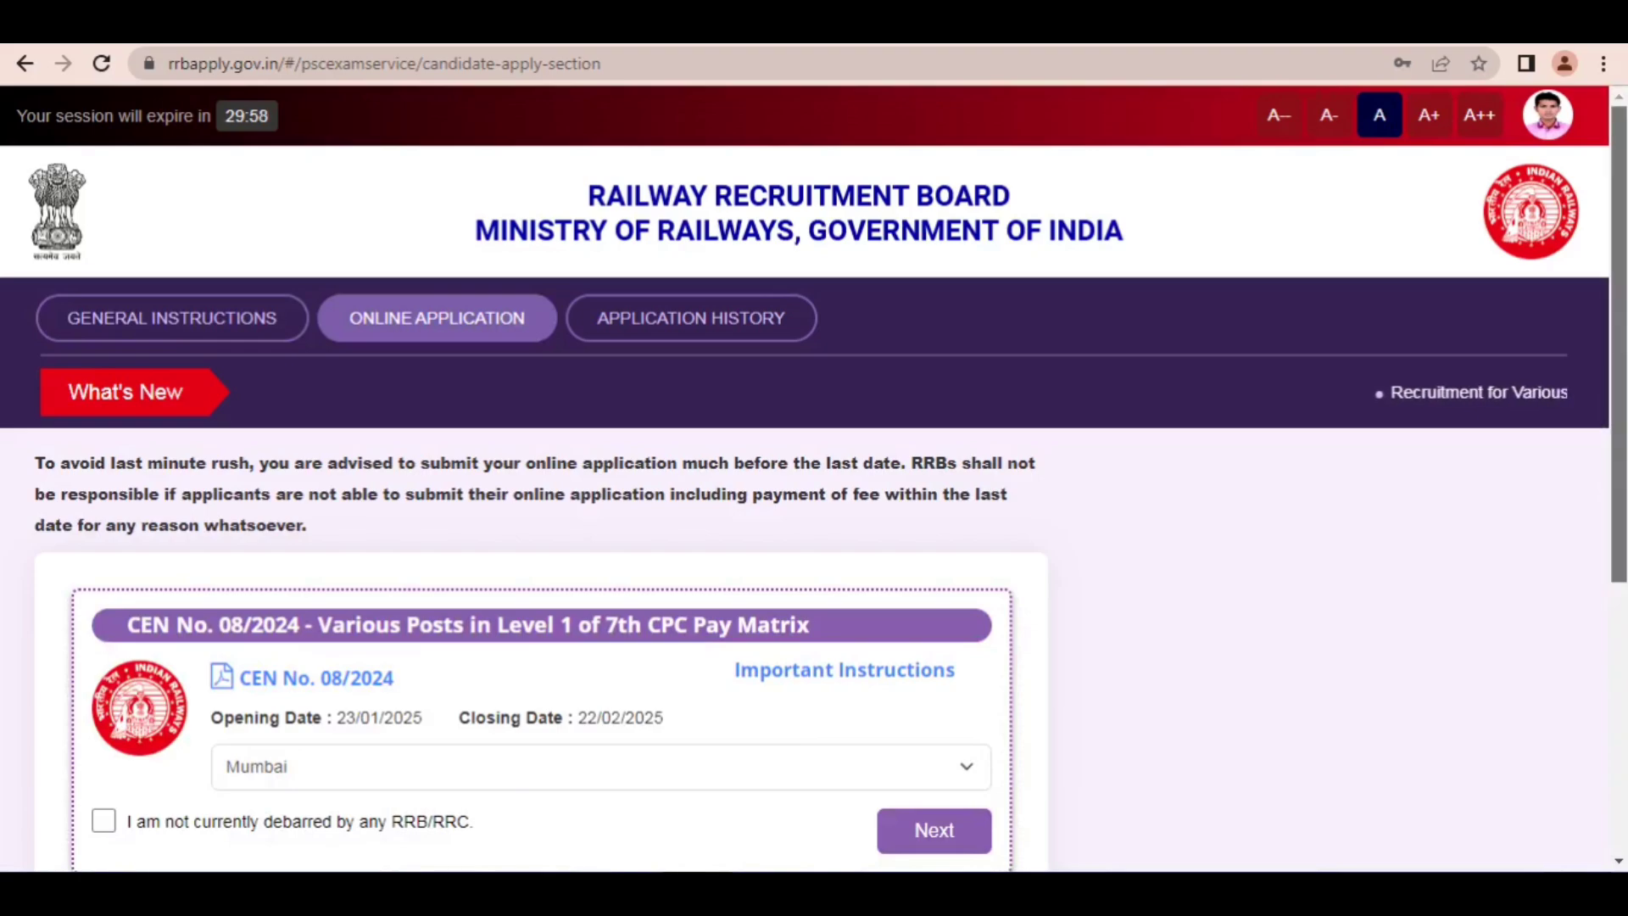
Step: Point out the RRB selection for CEN No. 08/2024 with a red arrow and clear the annotation
{"action": "scroll", "coordinate": [806, 475], "scroll_direction": "down", "scroll_amount": 3}
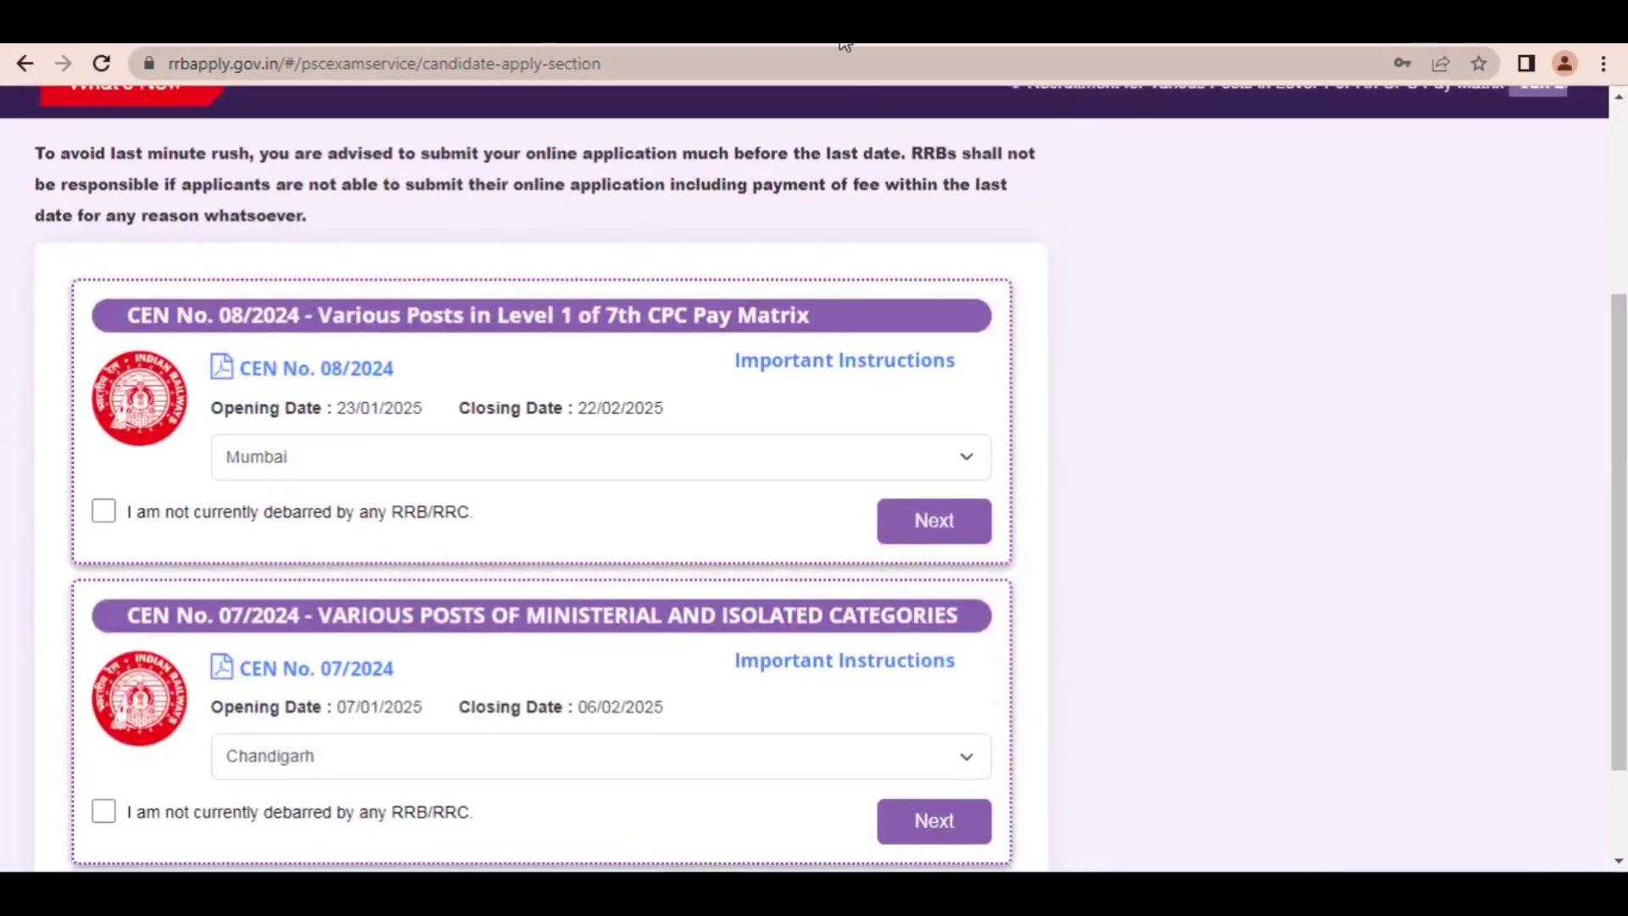
{"action": "key", "text": "ctrl+alt+d"}
{"action": "mouse_move", "coordinate": [138, 219]}
{"action": "left_mouse_down"}
{"action": "mouse_move", "coordinate": [321, 369]}
{"action": "mouse_move", "coordinate": [285, 372]}
{"action": "mouse_move", "coordinate": [250, 340]}
{"action": "mouse_move", "coordinate": [270, 339]}
{"action": "mouse_move", "coordinate": [226, 343]}
{"action": "mouse_move", "coordinate": [567, 389]}
{"action": "mouse_move", "coordinate": [407, 582]}
{"action": "mouse_move", "coordinate": [530, 592]}
{"action": "mouse_move", "coordinate": [280, 405]}
{"action": "mouse_move", "coordinate": [315, 433]}
{"action": "left_mouse_up"}
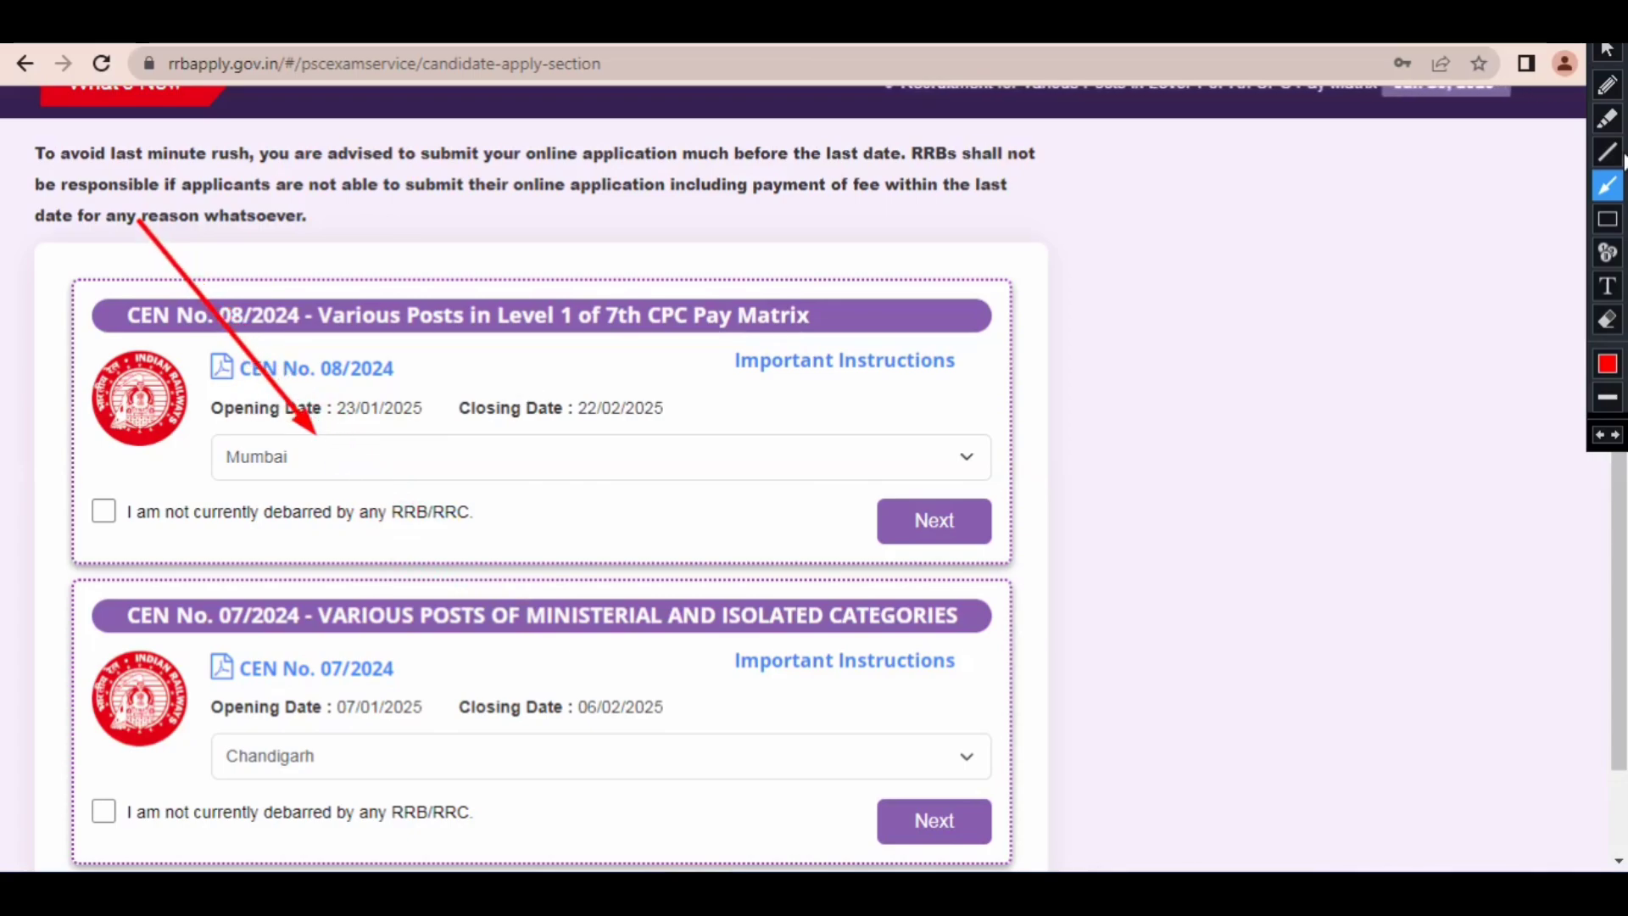
{"action": "key", "text": "Escape"}
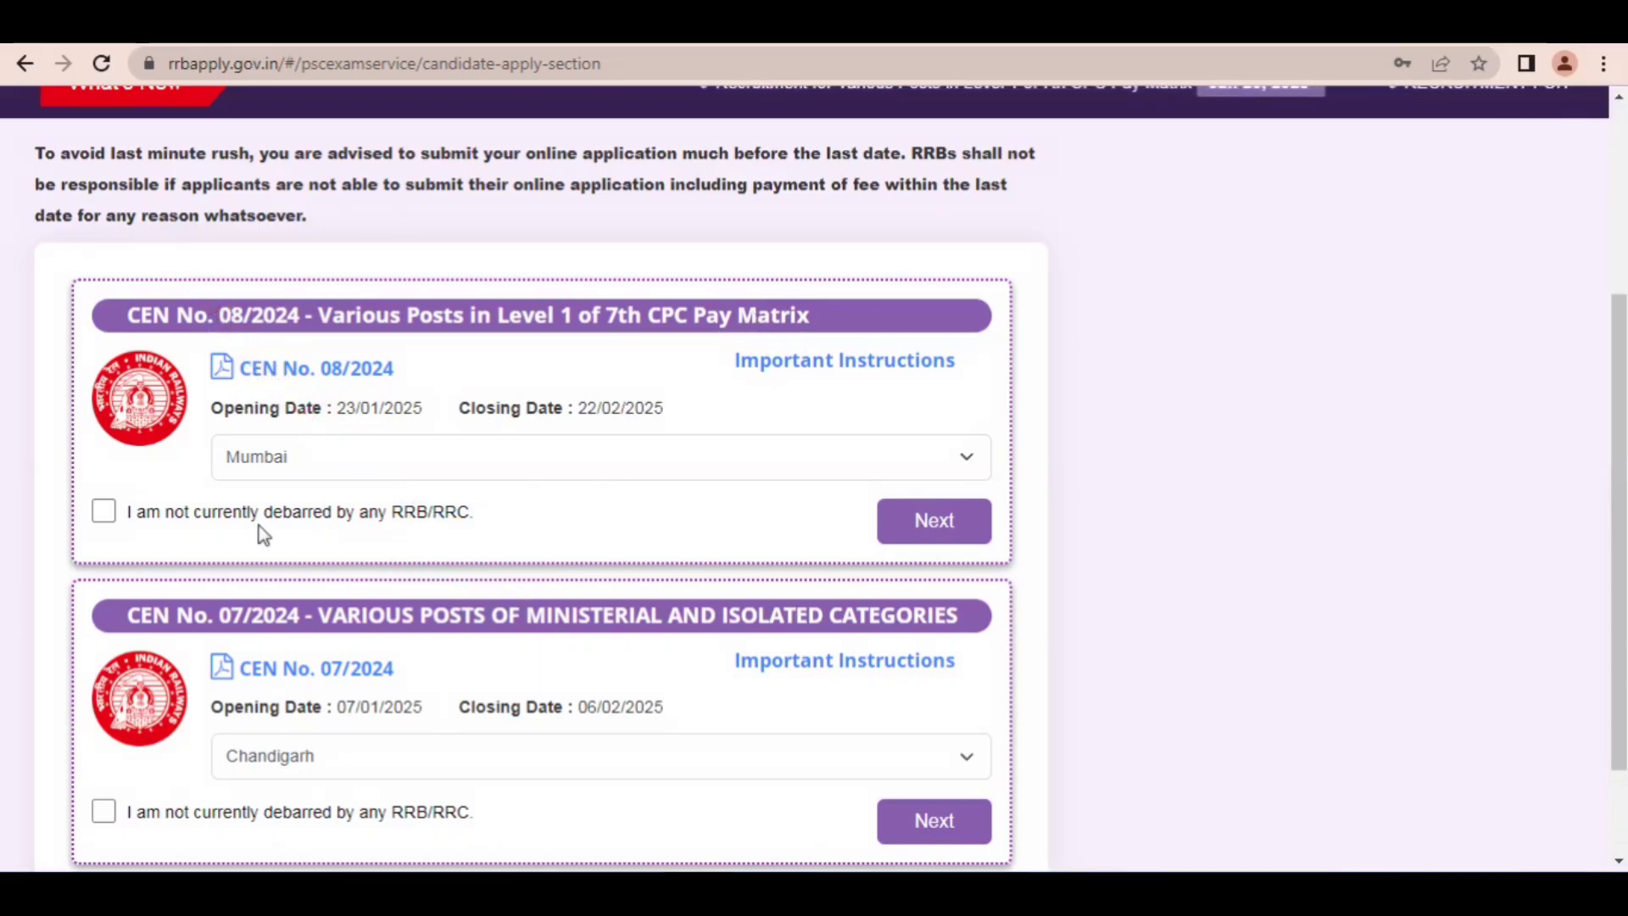
Step: Review the RRB choices for CEN No. 08/2024, keep Mumbai, declare not being debarred by any RRB/RRC, and proceed
{"action": "left_click", "coordinate": [262, 467]}
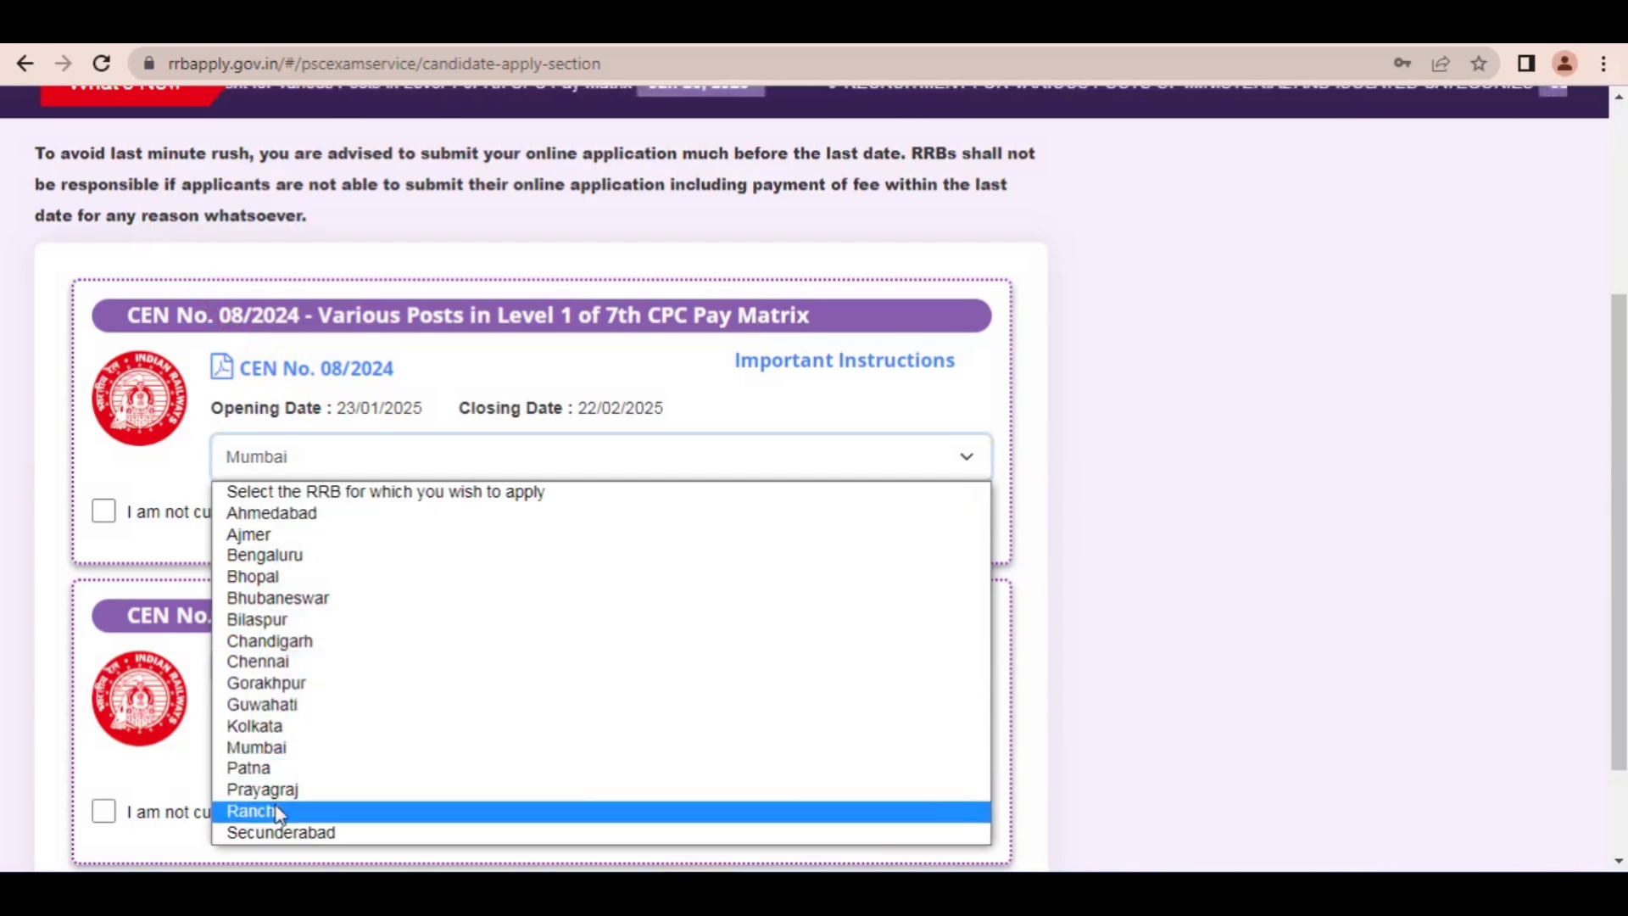
{"action": "left_click", "coordinate": [287, 756]}
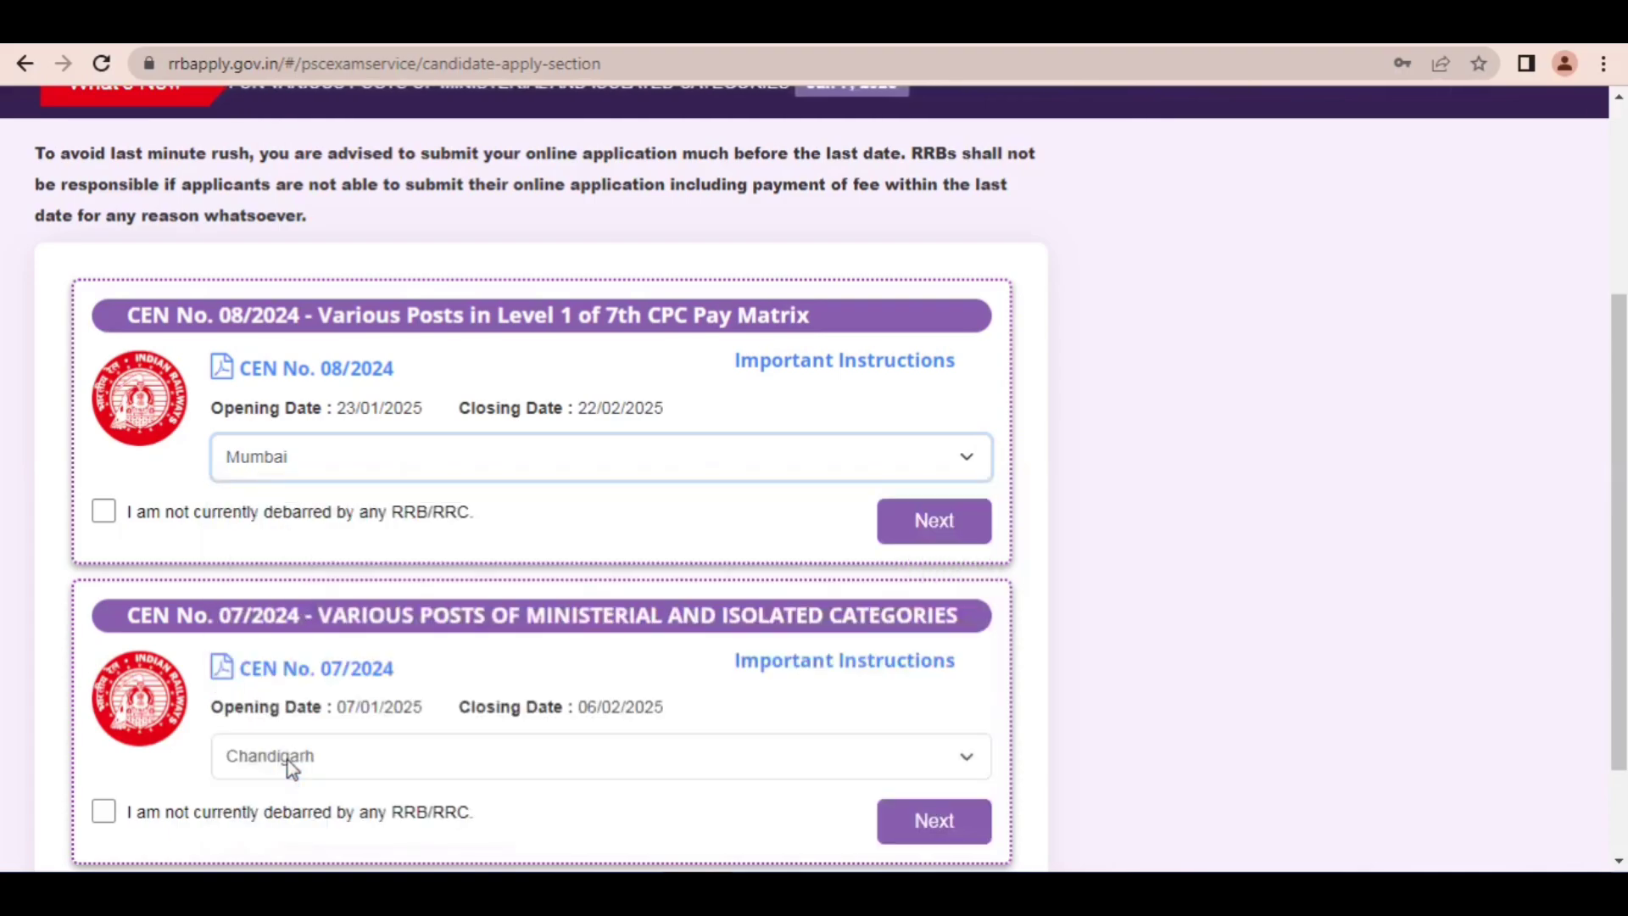
{"action": "left_click", "coordinate": [104, 509]}
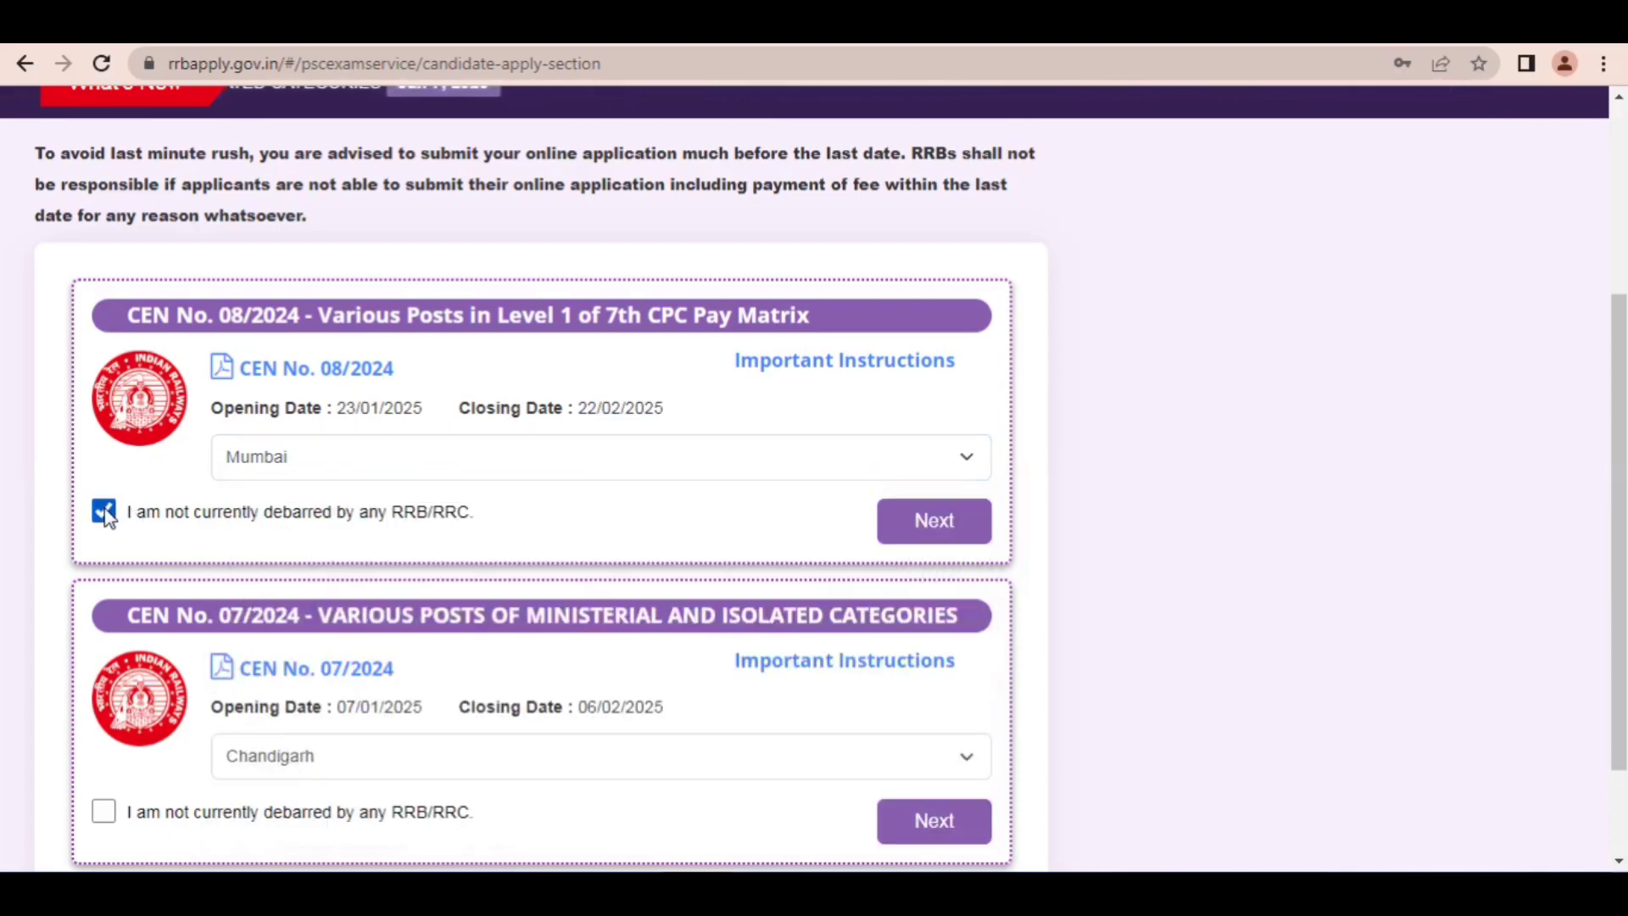
{"action": "left_click", "coordinate": [957, 540]}
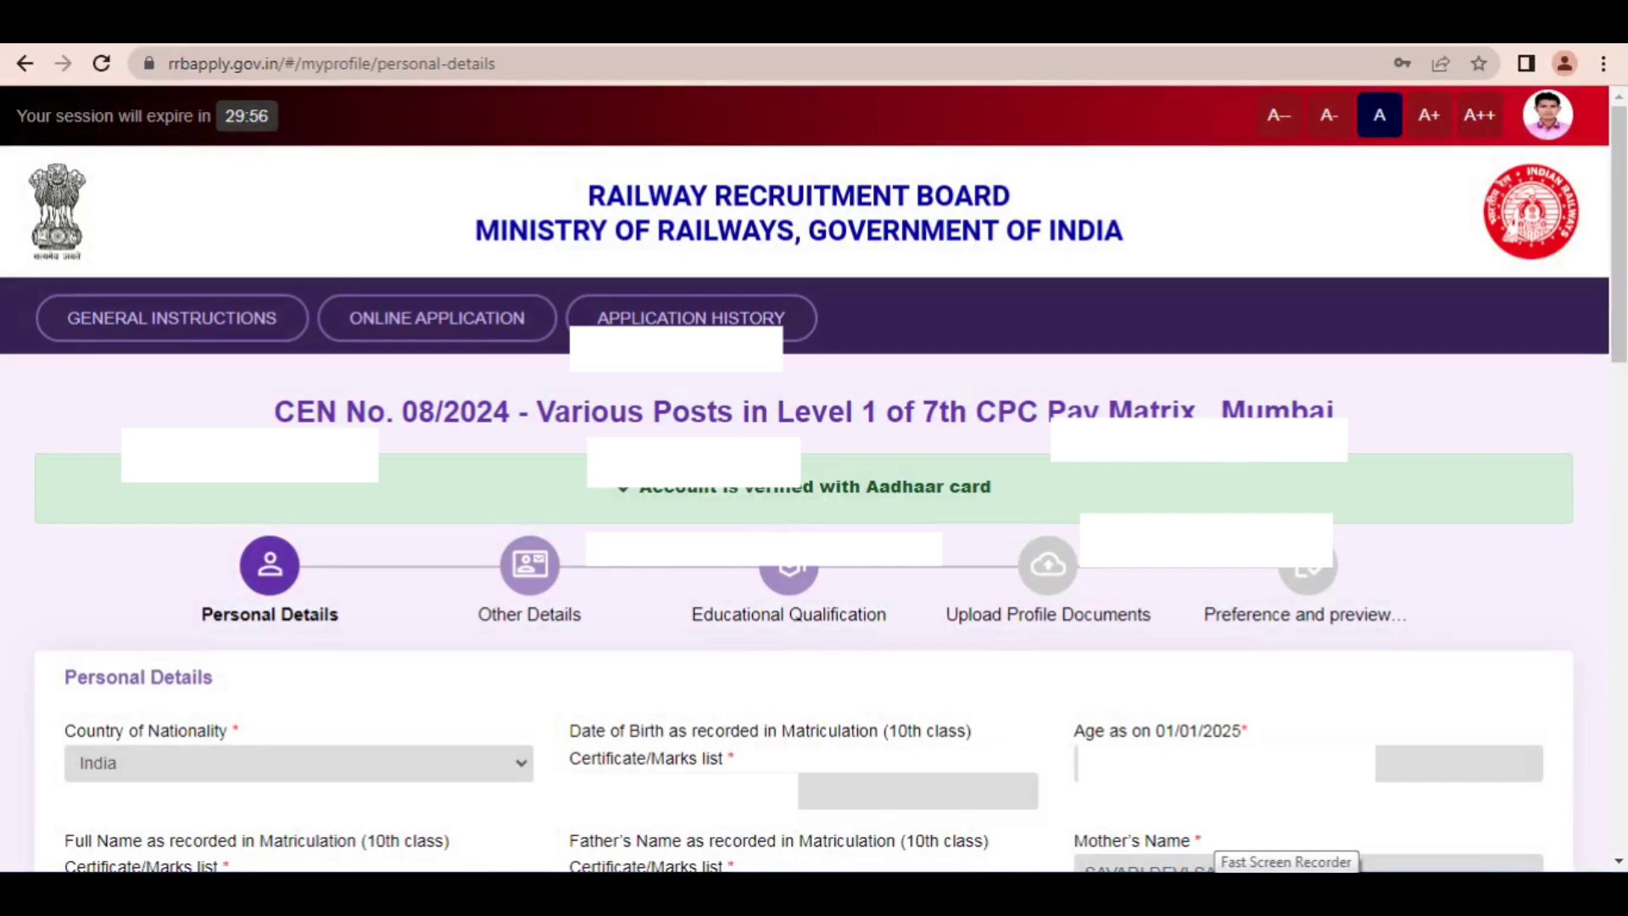
Step: Point out the prefilled Personal Details down to Gender with a red arrow and clear the annotation
{"action": "scroll", "coordinate": [814, 475], "scroll_direction": "down", "scroll_amount": 5}
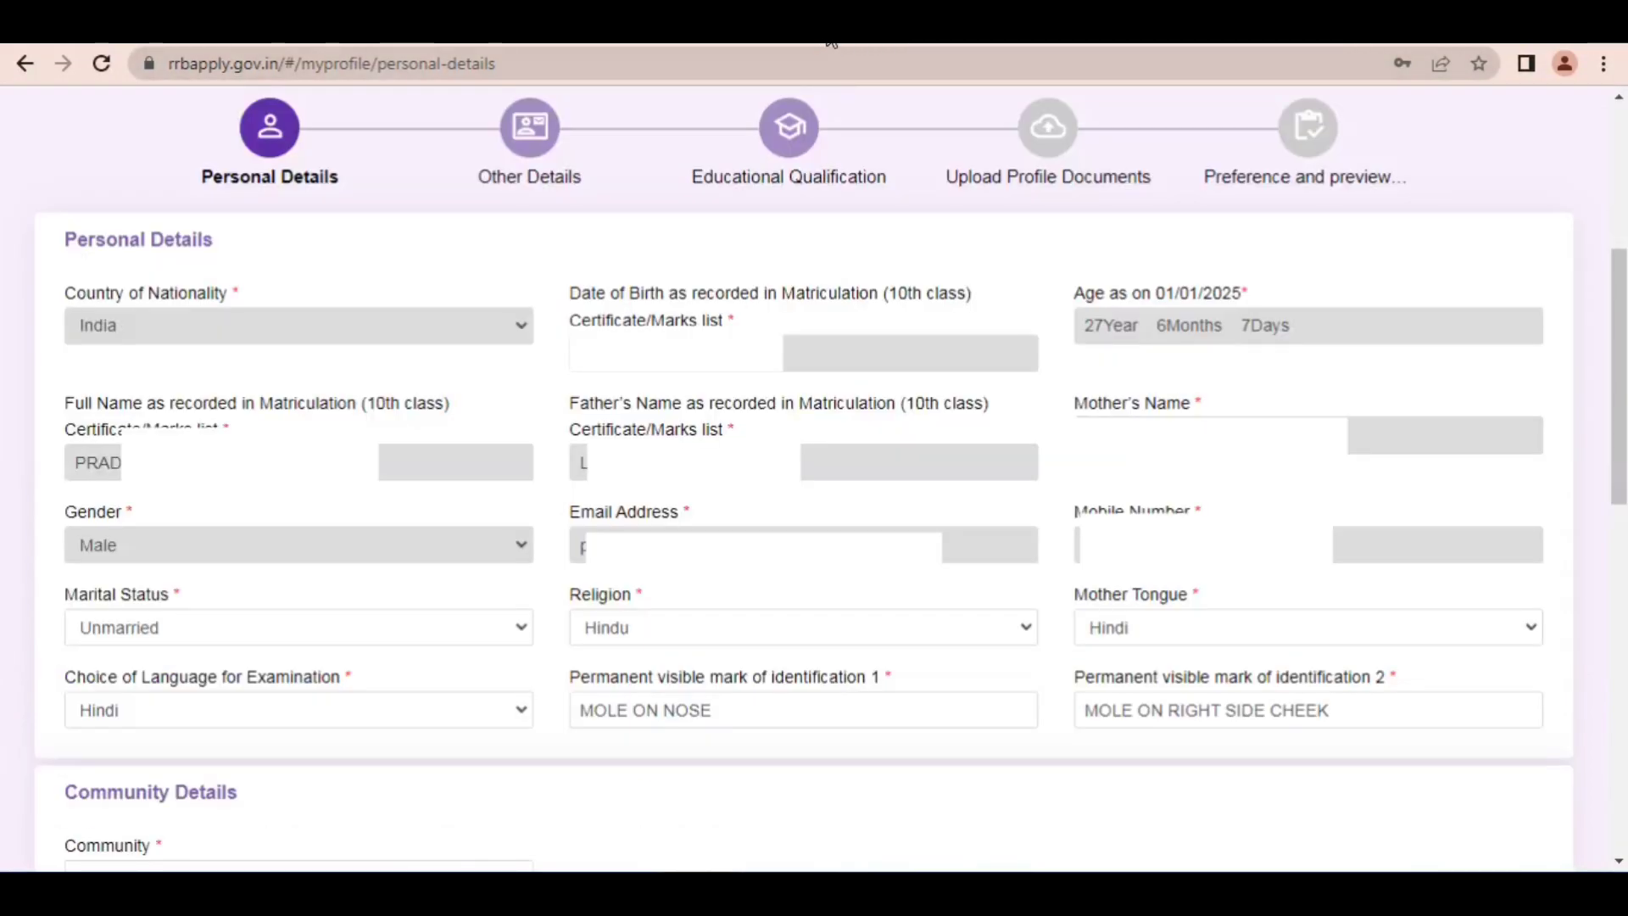
{"action": "mouse_move", "coordinate": [456, 180]}
{"action": "left_mouse_down"}
{"action": "mouse_move", "coordinate": [462, 233]}
{"action": "mouse_move", "coordinate": [526, 309]}
{"action": "mouse_move", "coordinate": [1131, 301]}
{"action": "mouse_move", "coordinate": [173, 484]}
{"action": "mouse_move", "coordinate": [610, 424]}
{"action": "mouse_move", "coordinate": [983, 429]}
{"action": "mouse_move", "coordinate": [287, 534]}
{"action": "mouse_move", "coordinate": [1039, 512]}
{"action": "mouse_move", "coordinate": [280, 576]}
{"action": "mouse_move", "coordinate": [358, 556]}
{"action": "left_mouse_up"}
{"action": "left_click", "coordinate": [1608, 28]}
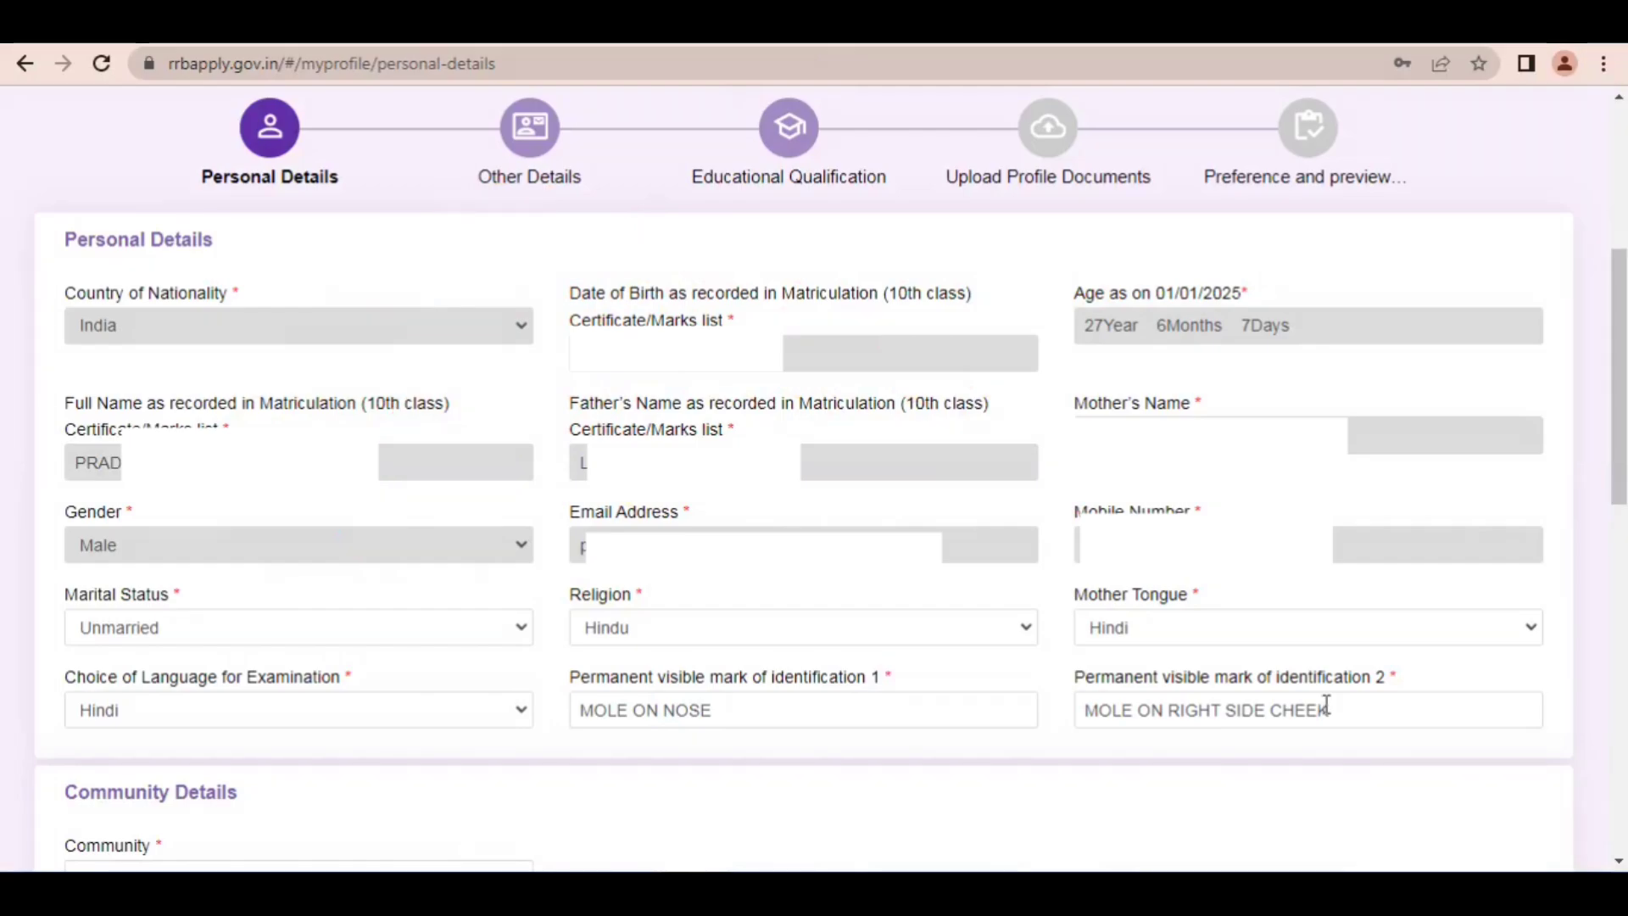
Step: Point out Marital Status with a red arrow, clear it, and select Unmarried as the marital status
{"action": "scroll", "coordinate": [950, 532], "scroll_direction": "down", "scroll_amount": 5}
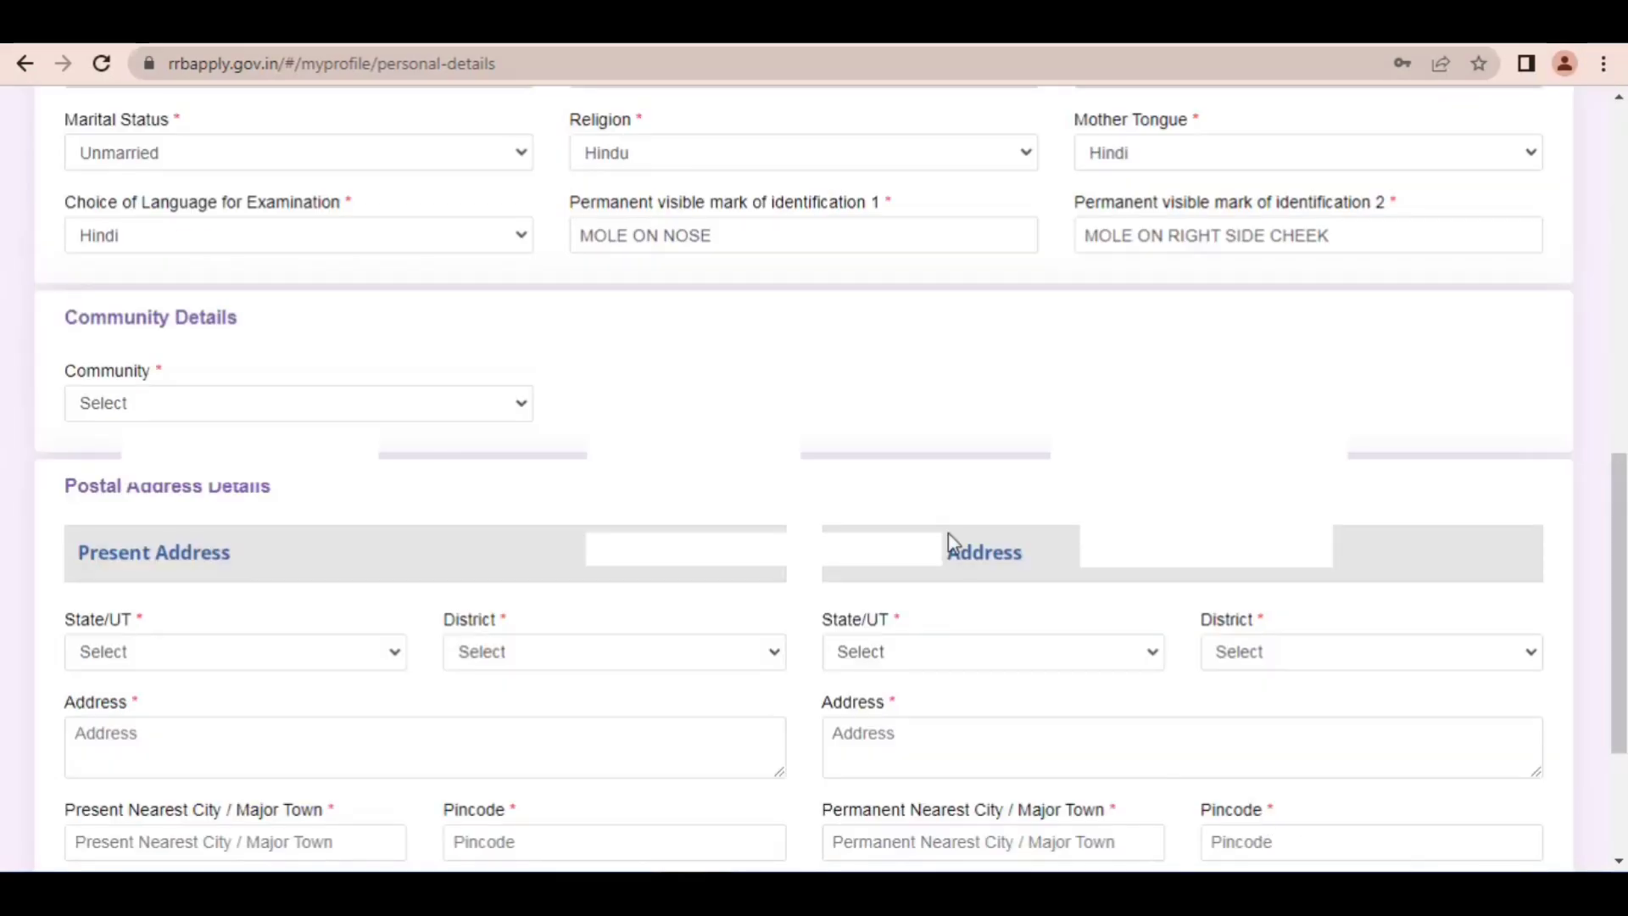
{"action": "mouse_move", "coordinate": [661, 200]}
{"action": "left_mouse_down"}
{"action": "mouse_move", "coordinate": [436, 255]}
{"action": "mouse_move", "coordinate": [276, 415]}
{"action": "mouse_move", "coordinate": [476, 574]}
{"action": "mouse_move", "coordinate": [632, 603]}
{"action": "mouse_move", "coordinate": [378, 474]}
{"action": "mouse_move", "coordinate": [397, 157]}
{"action": "left_mouse_up"}
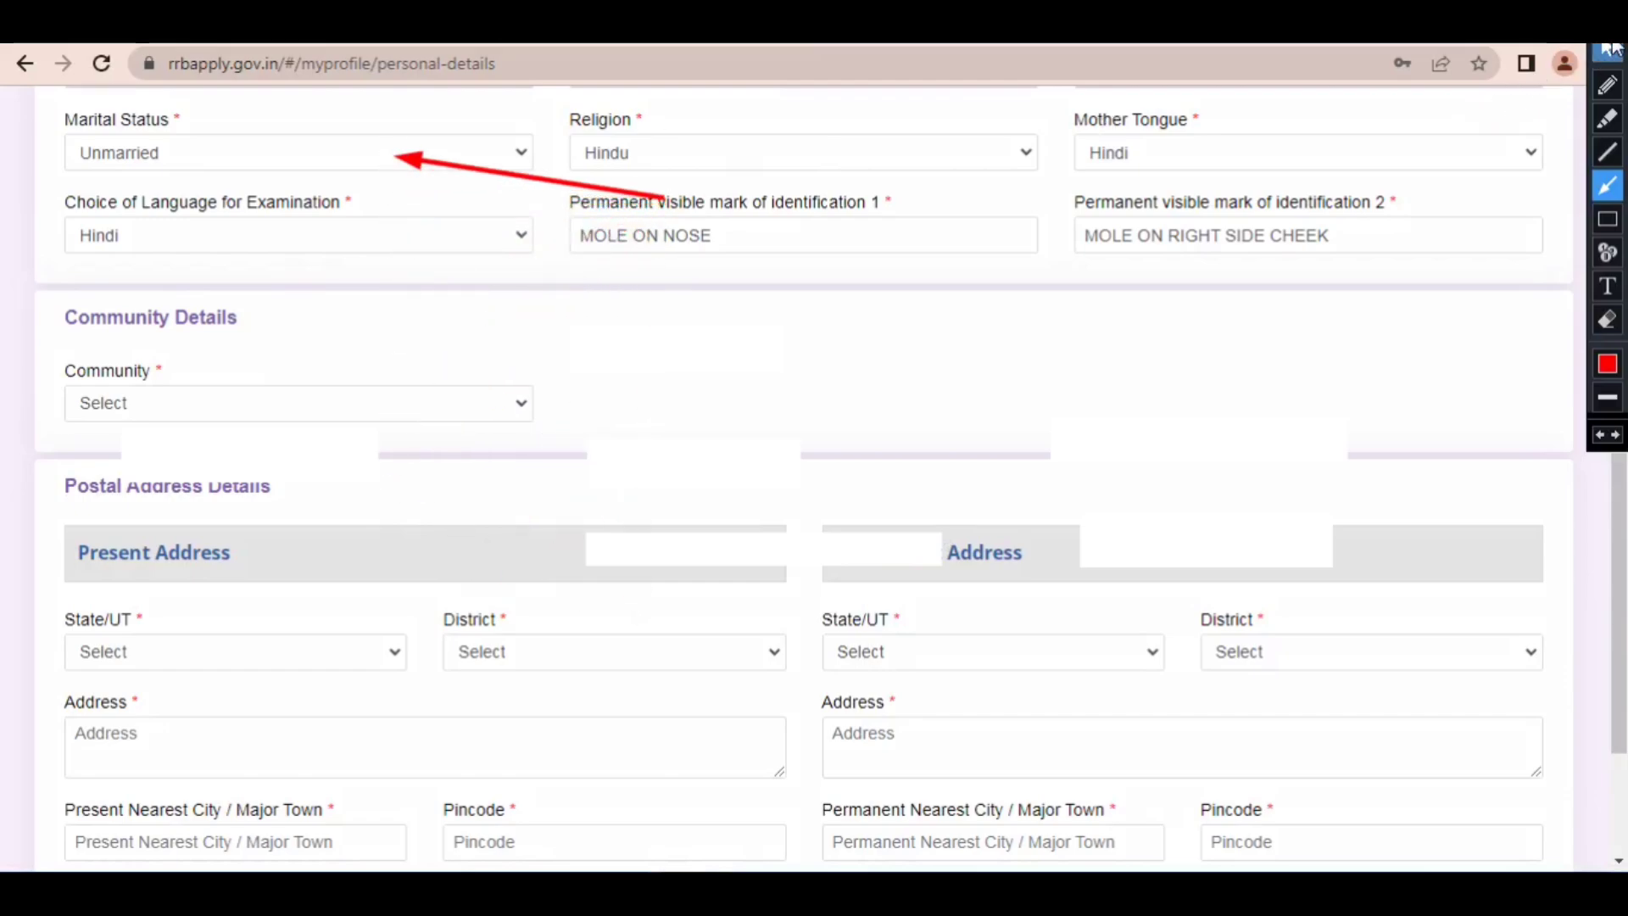
{"action": "left_click", "coordinate": [1608, 51]}
{"action": "left_click", "coordinate": [352, 161]}
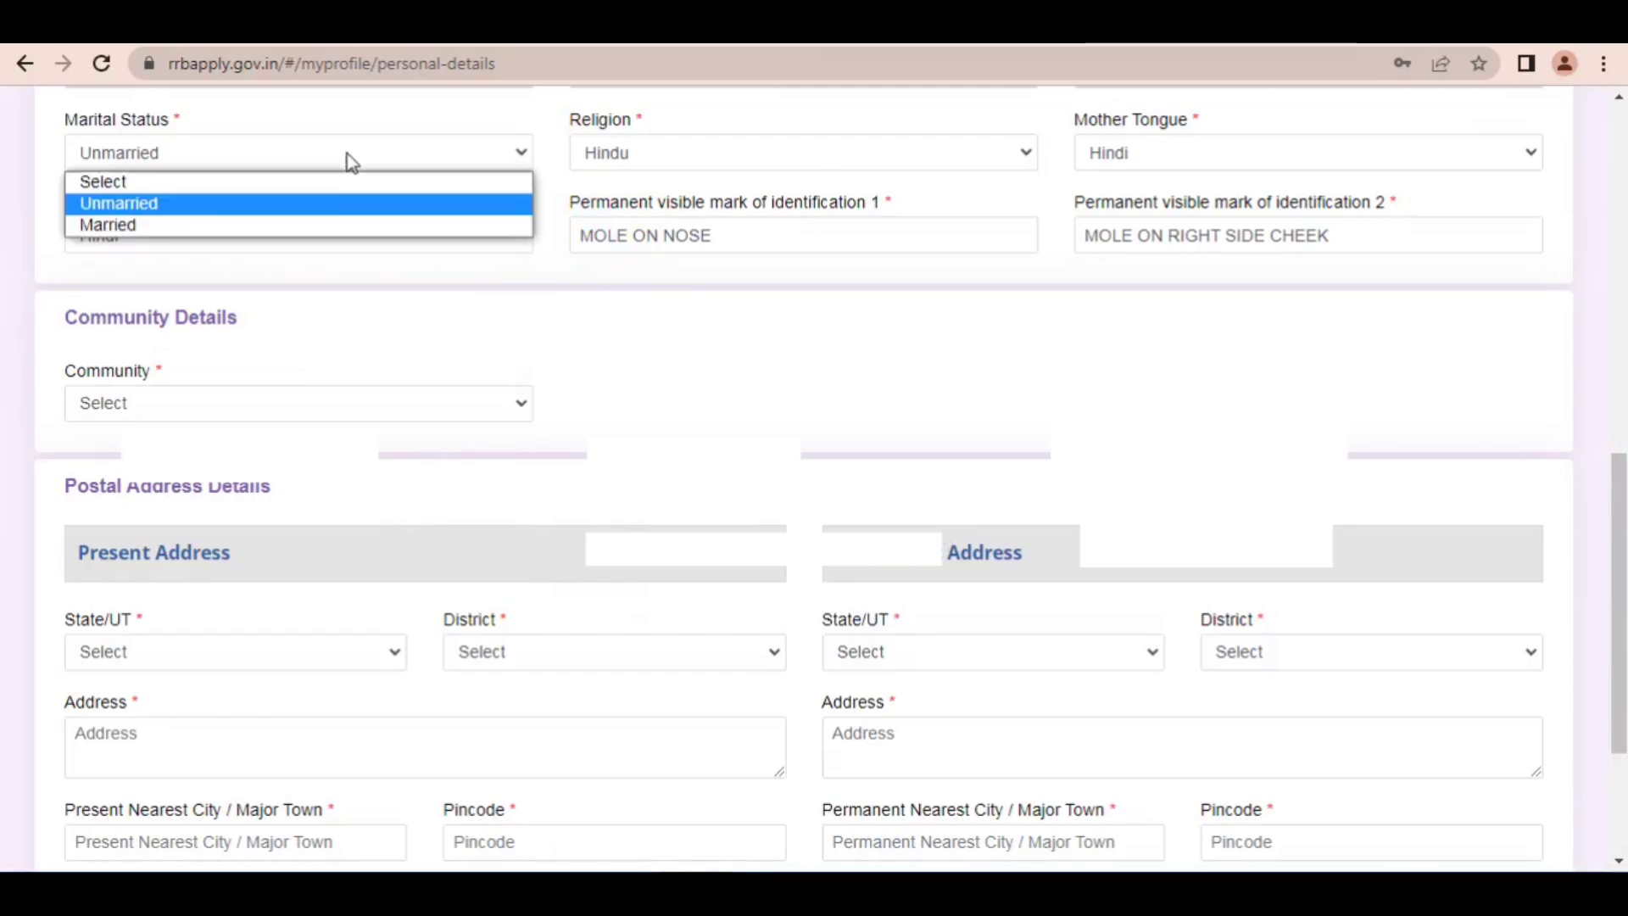
{"action": "left_click", "coordinate": [170, 203]}
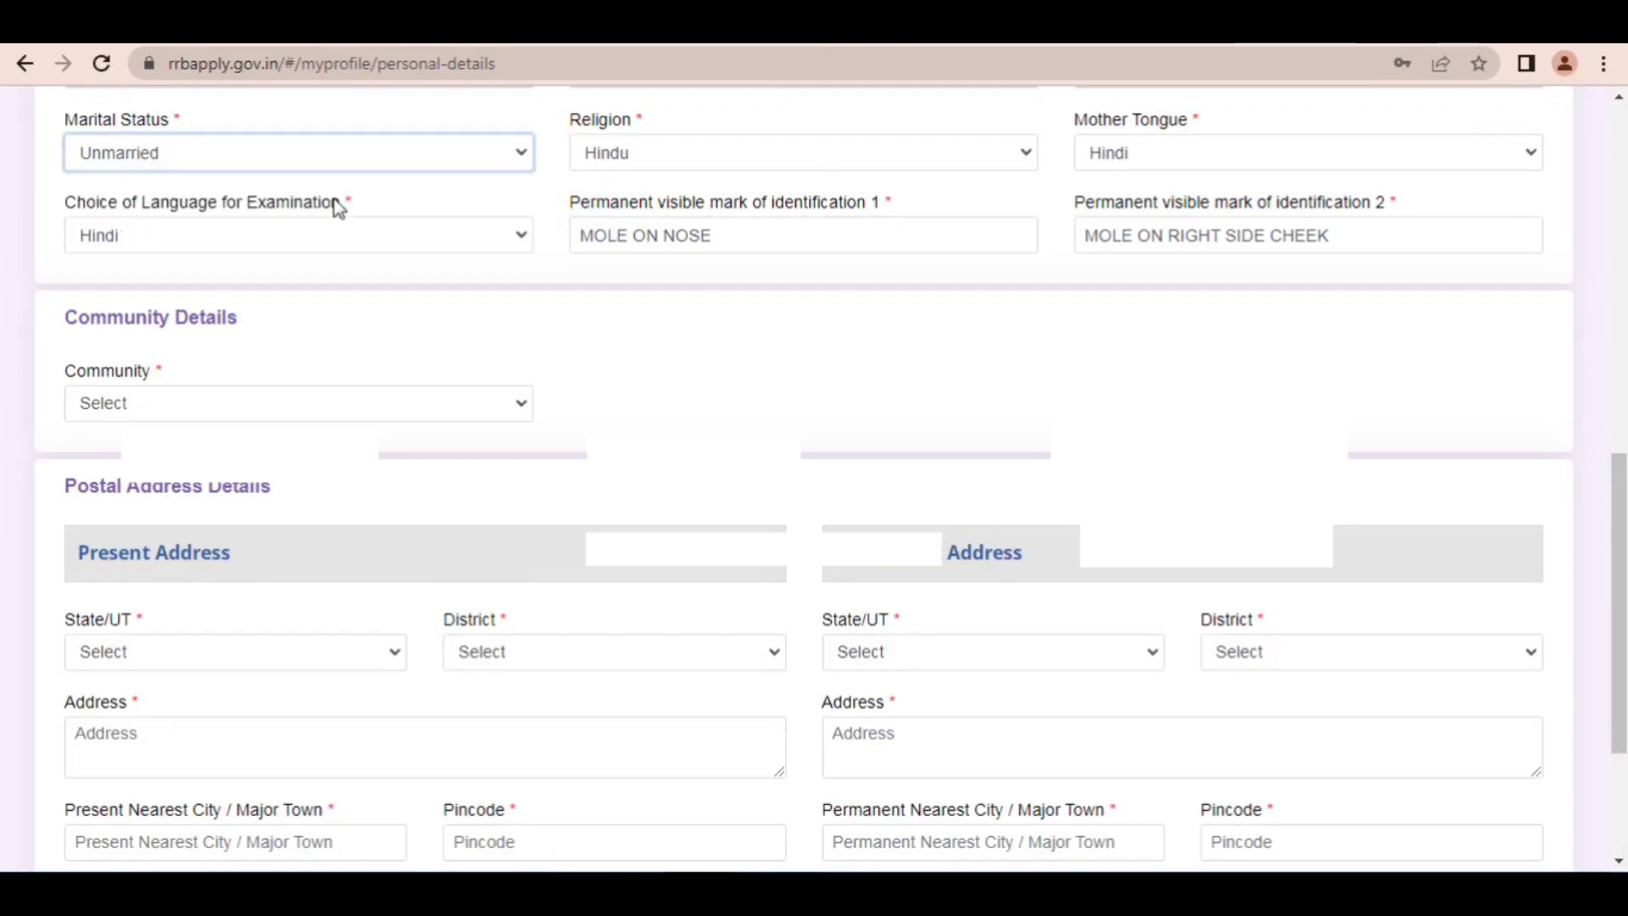
Step: Review the religion and language choices, keeping Hindu as the religion and Hindi as both mother tongue and examination language
{"action": "left_click", "coordinate": [625, 161]}
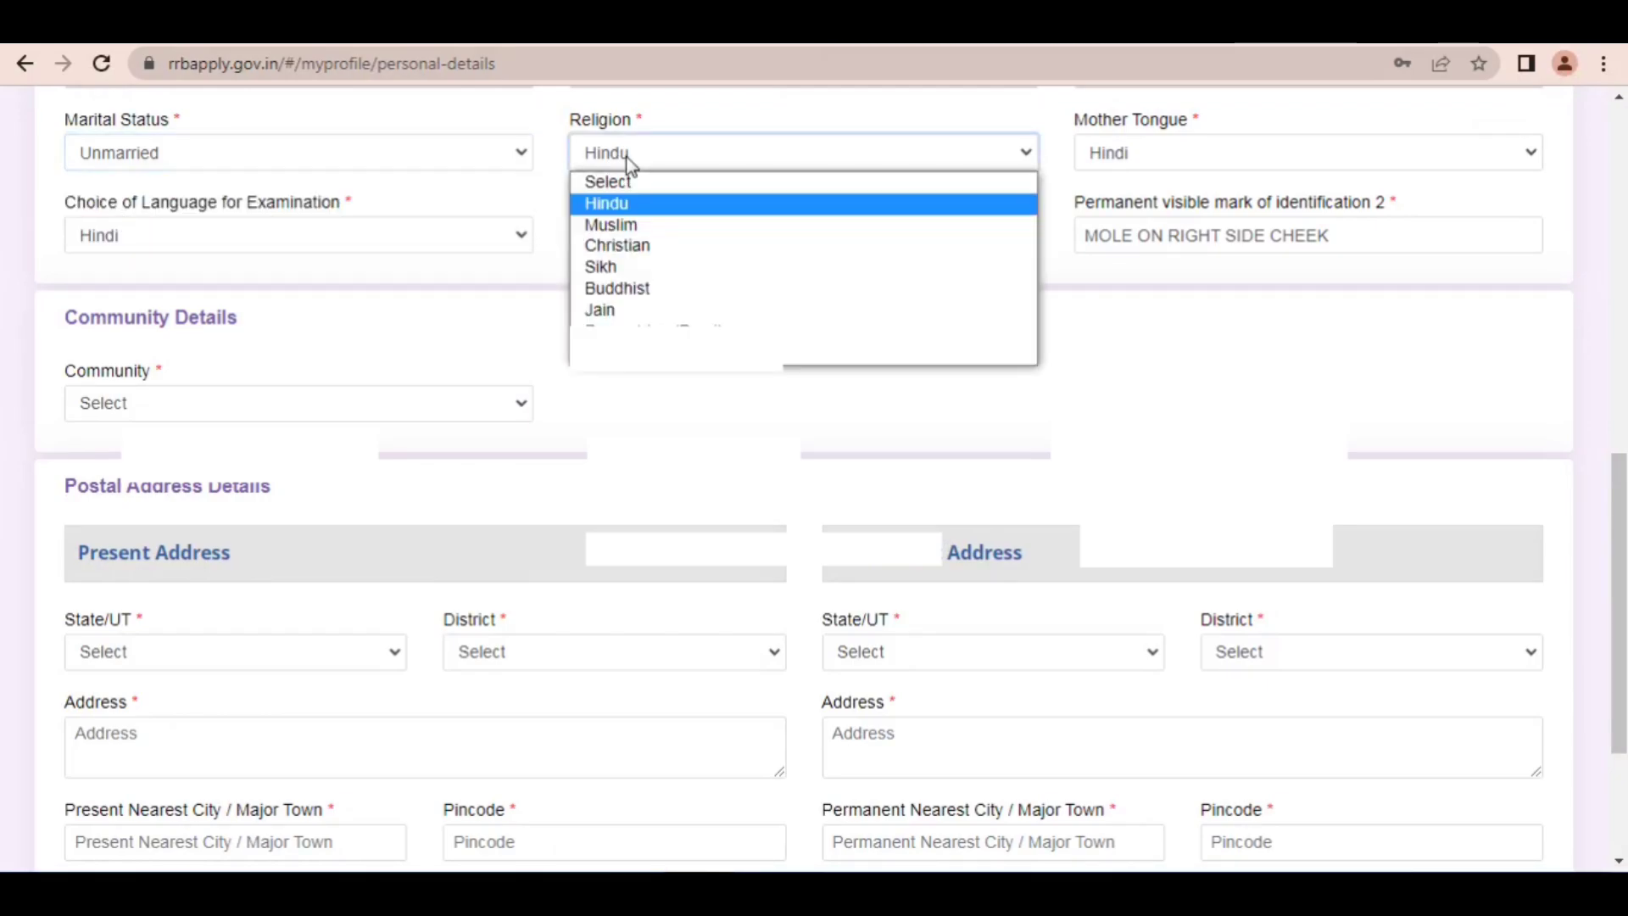
{"action": "left_click", "coordinate": [625, 212]}
{"action": "left_click", "coordinate": [1195, 158]}
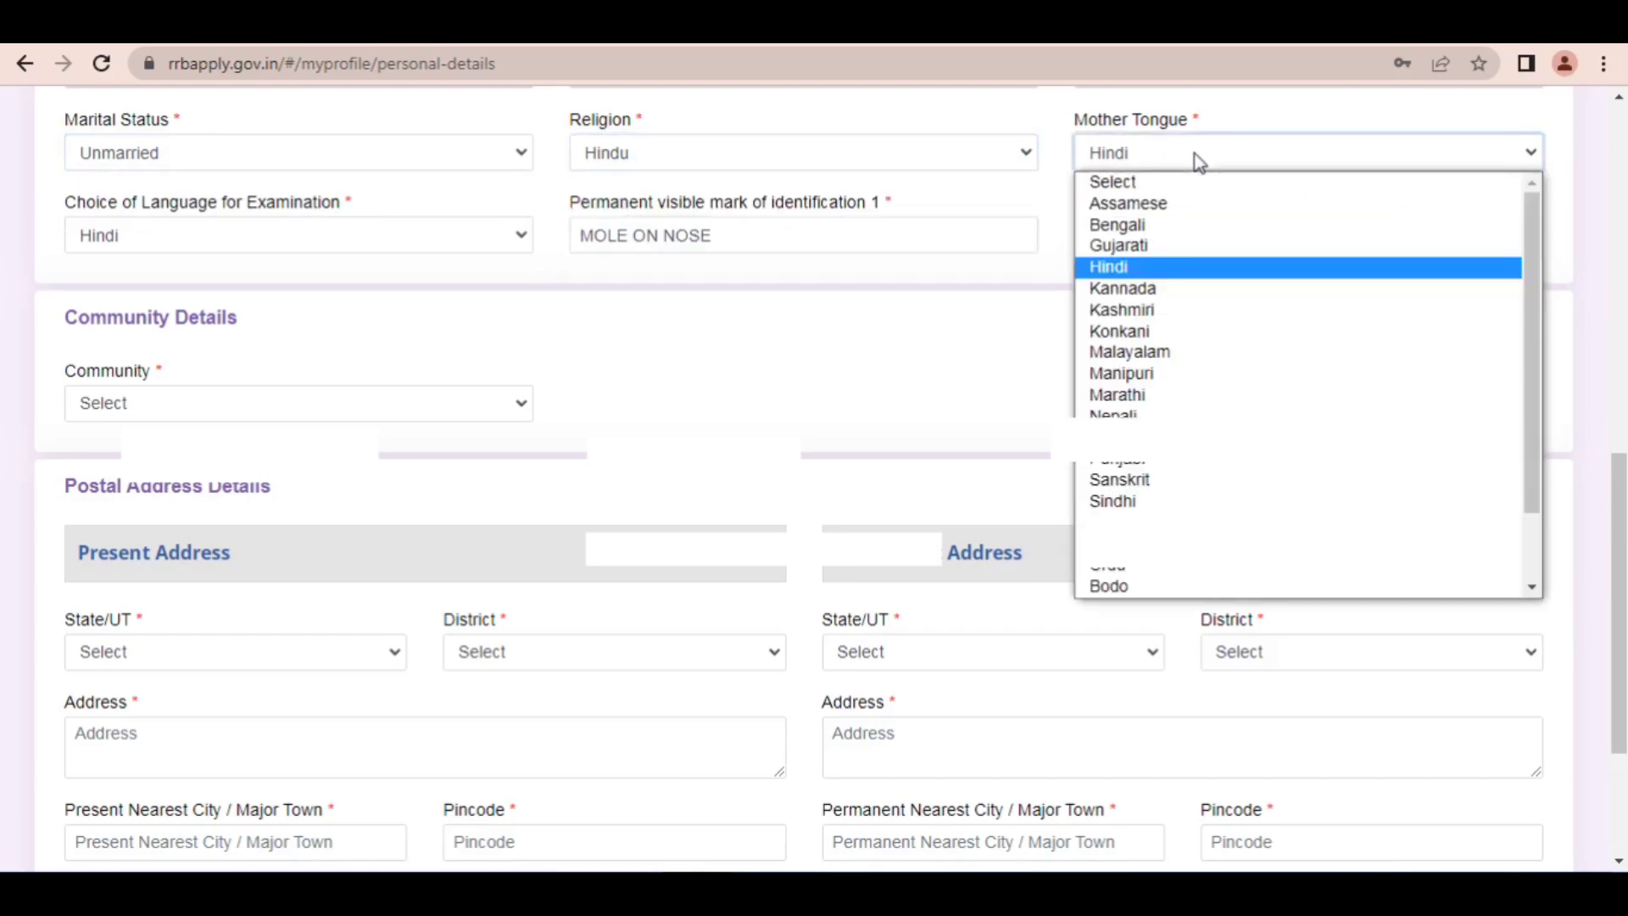
{"action": "left_click", "coordinate": [1198, 161]}
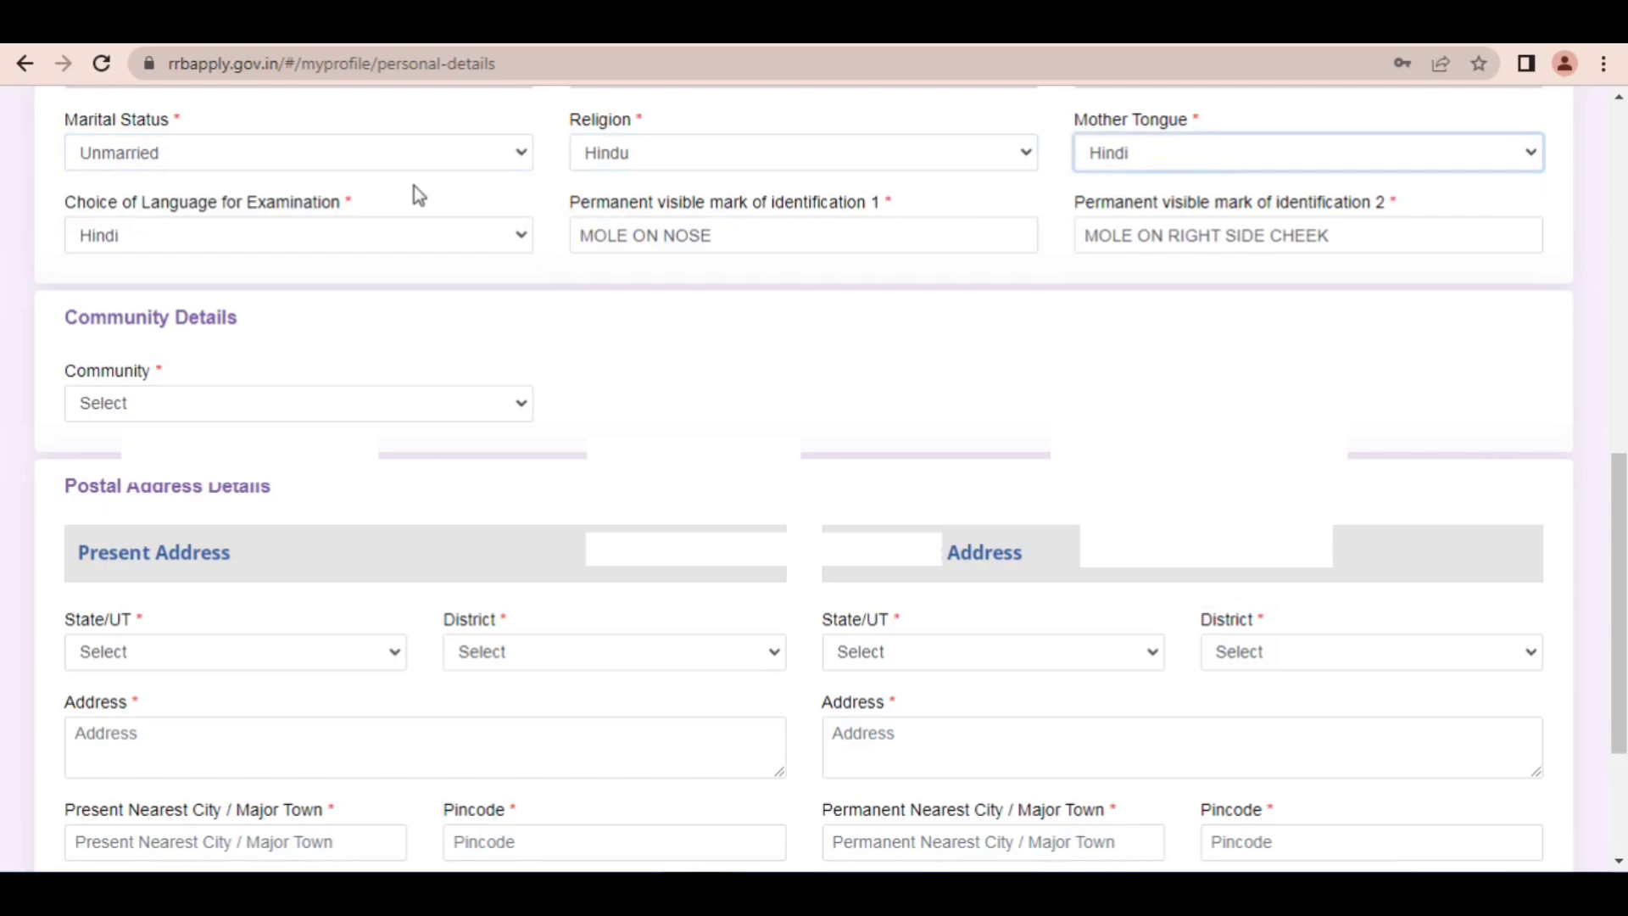
{"action": "left_click_drag", "start_coordinate": [109, 203], "coordinate": [325, 217]}
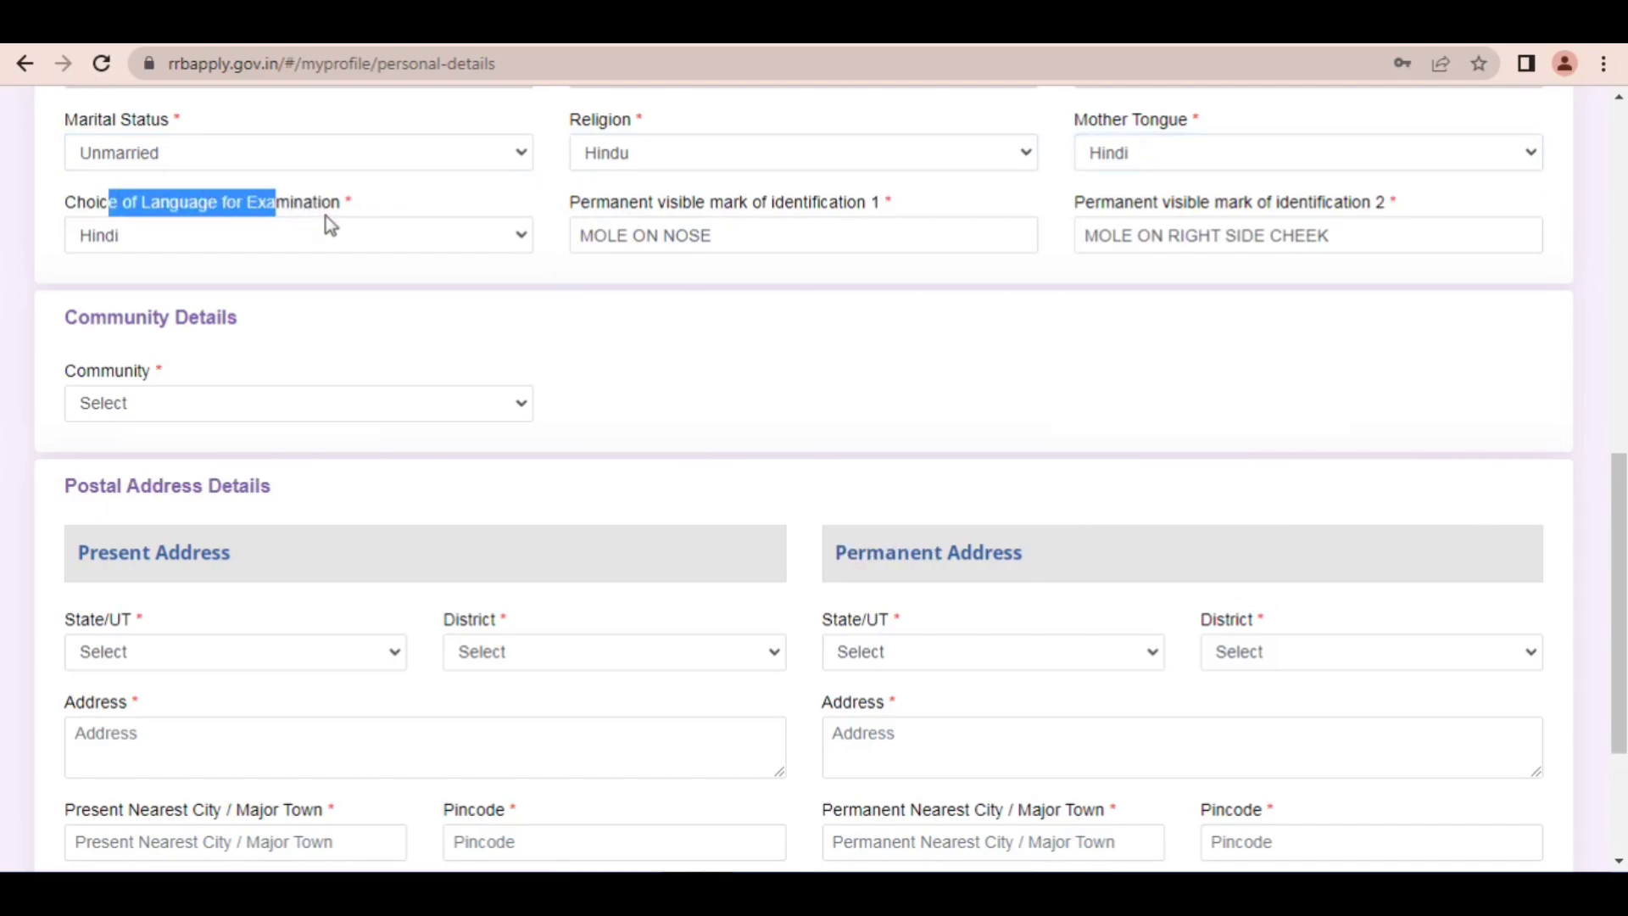
{"action": "left_click", "coordinate": [334, 224]}
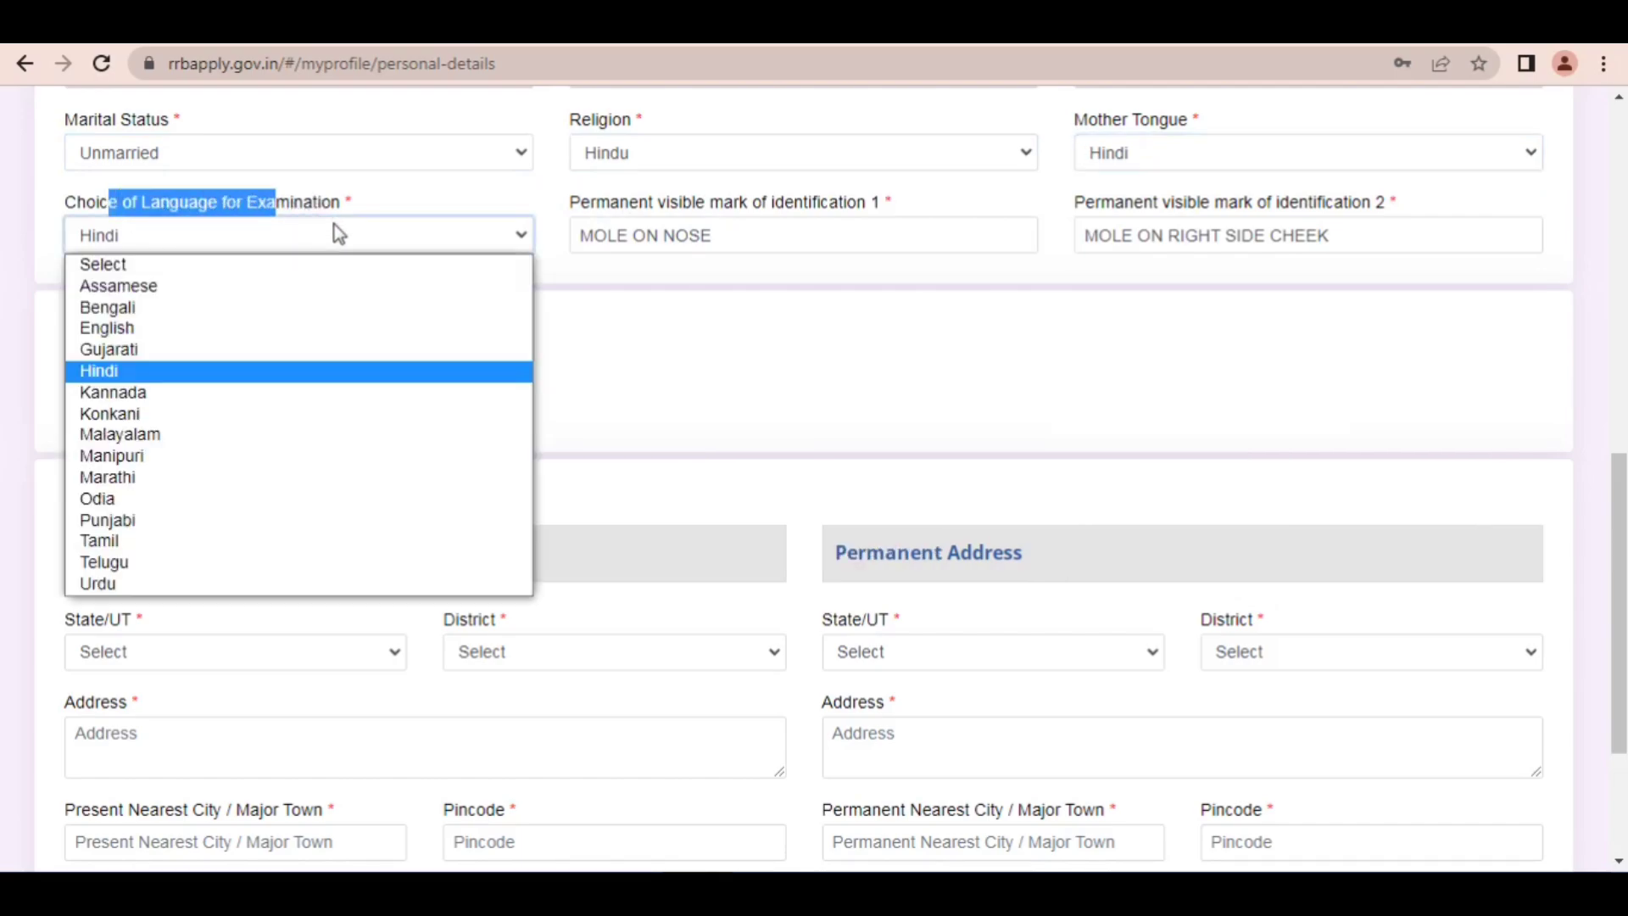
{"action": "left_click", "coordinate": [334, 224]}
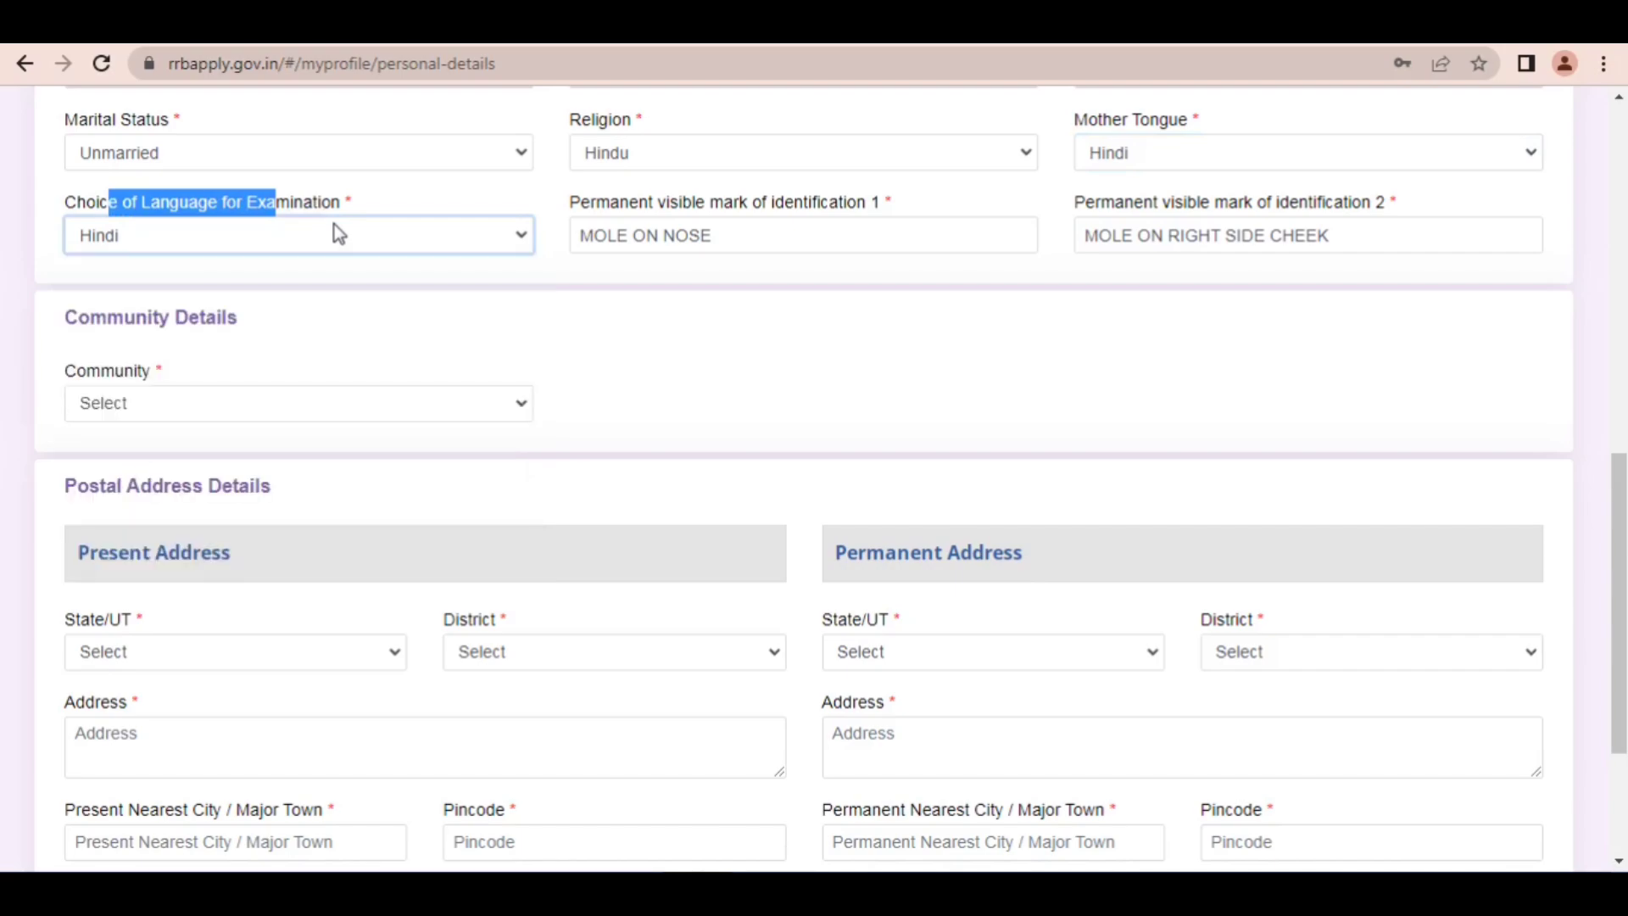
Step: Point out the two permanent visible marks of identification and the Community field with red arrows
{"action": "left_click_drag", "start_coordinate": [583, 212], "coordinate": [857, 207]}
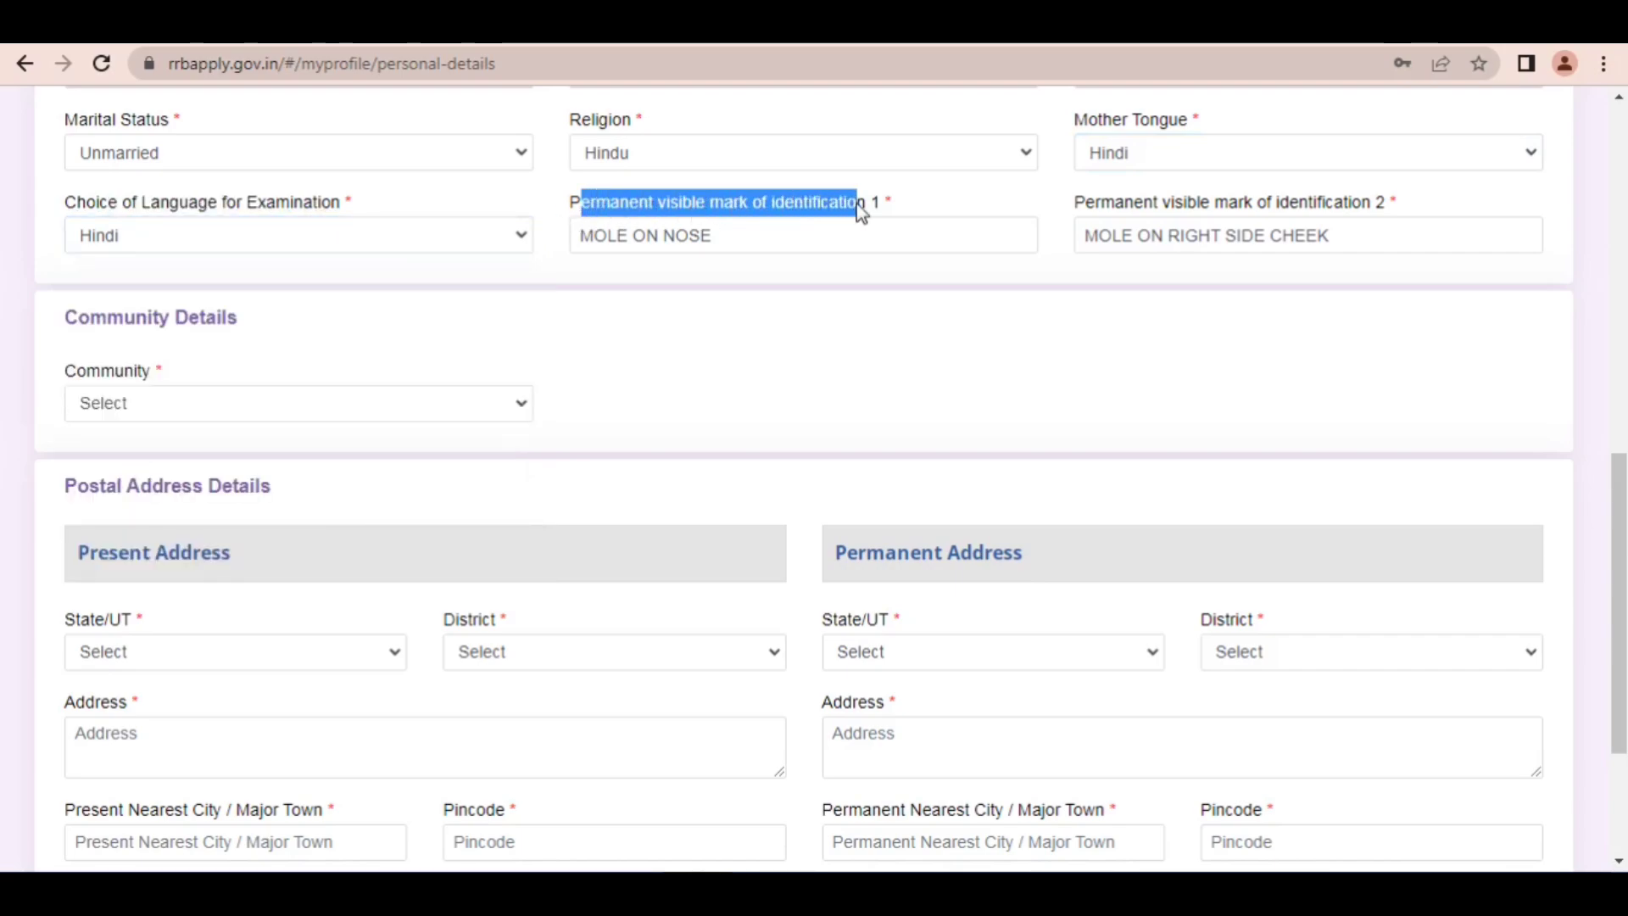
{"action": "left_click", "coordinate": [827, 34]}
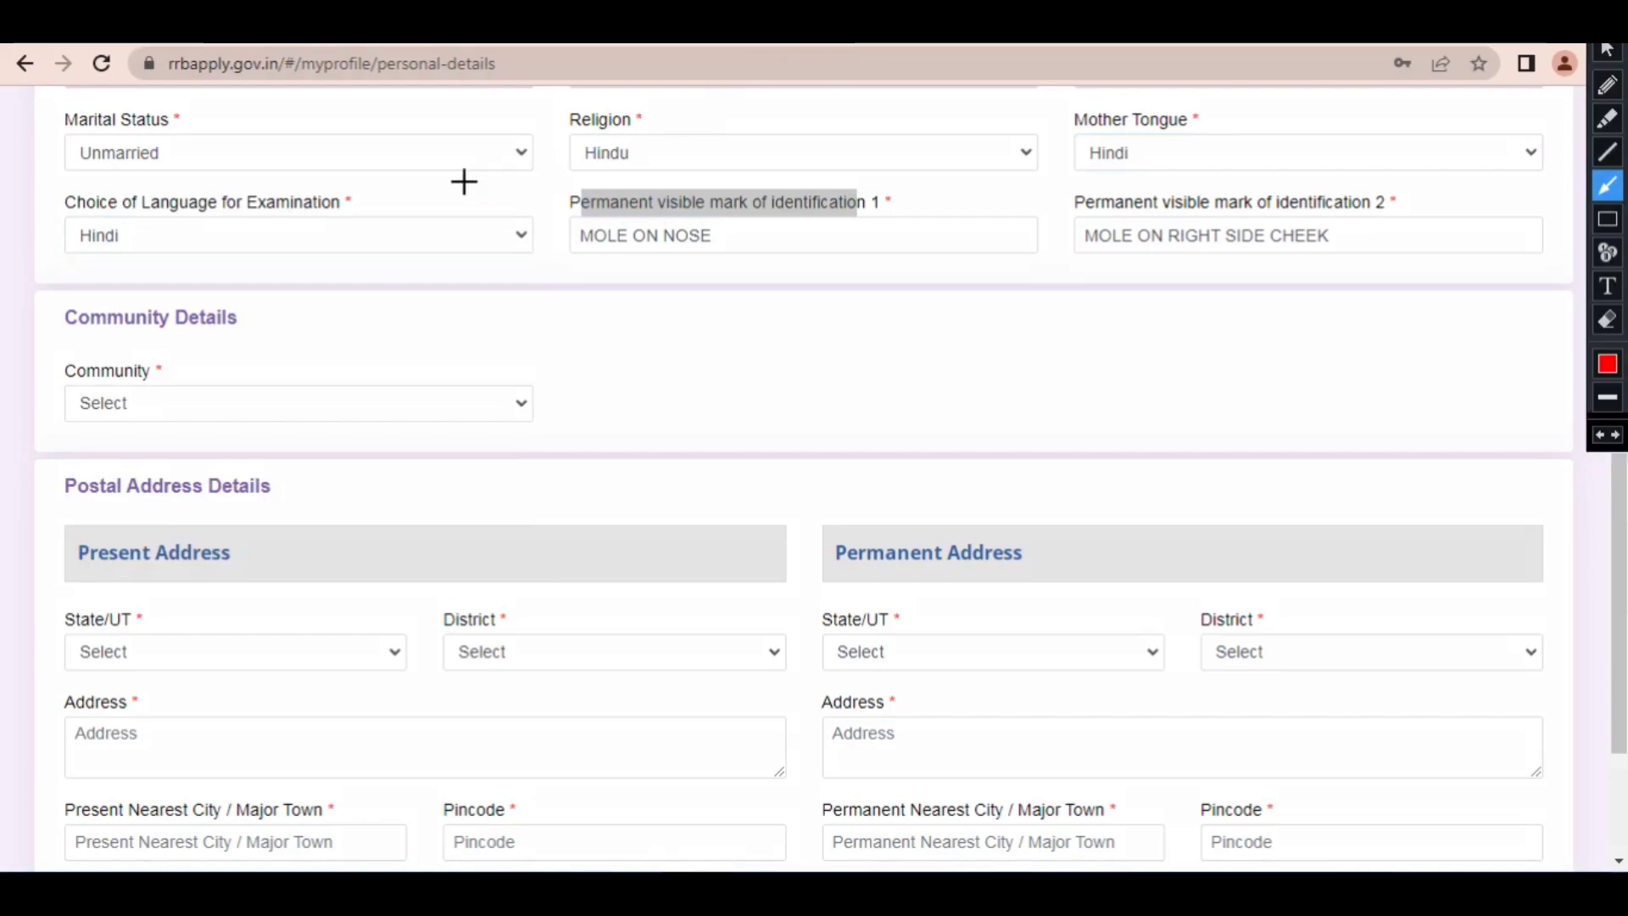
{"action": "left_click_drag", "start_coordinate": [464, 181], "coordinate": [597, 223]}
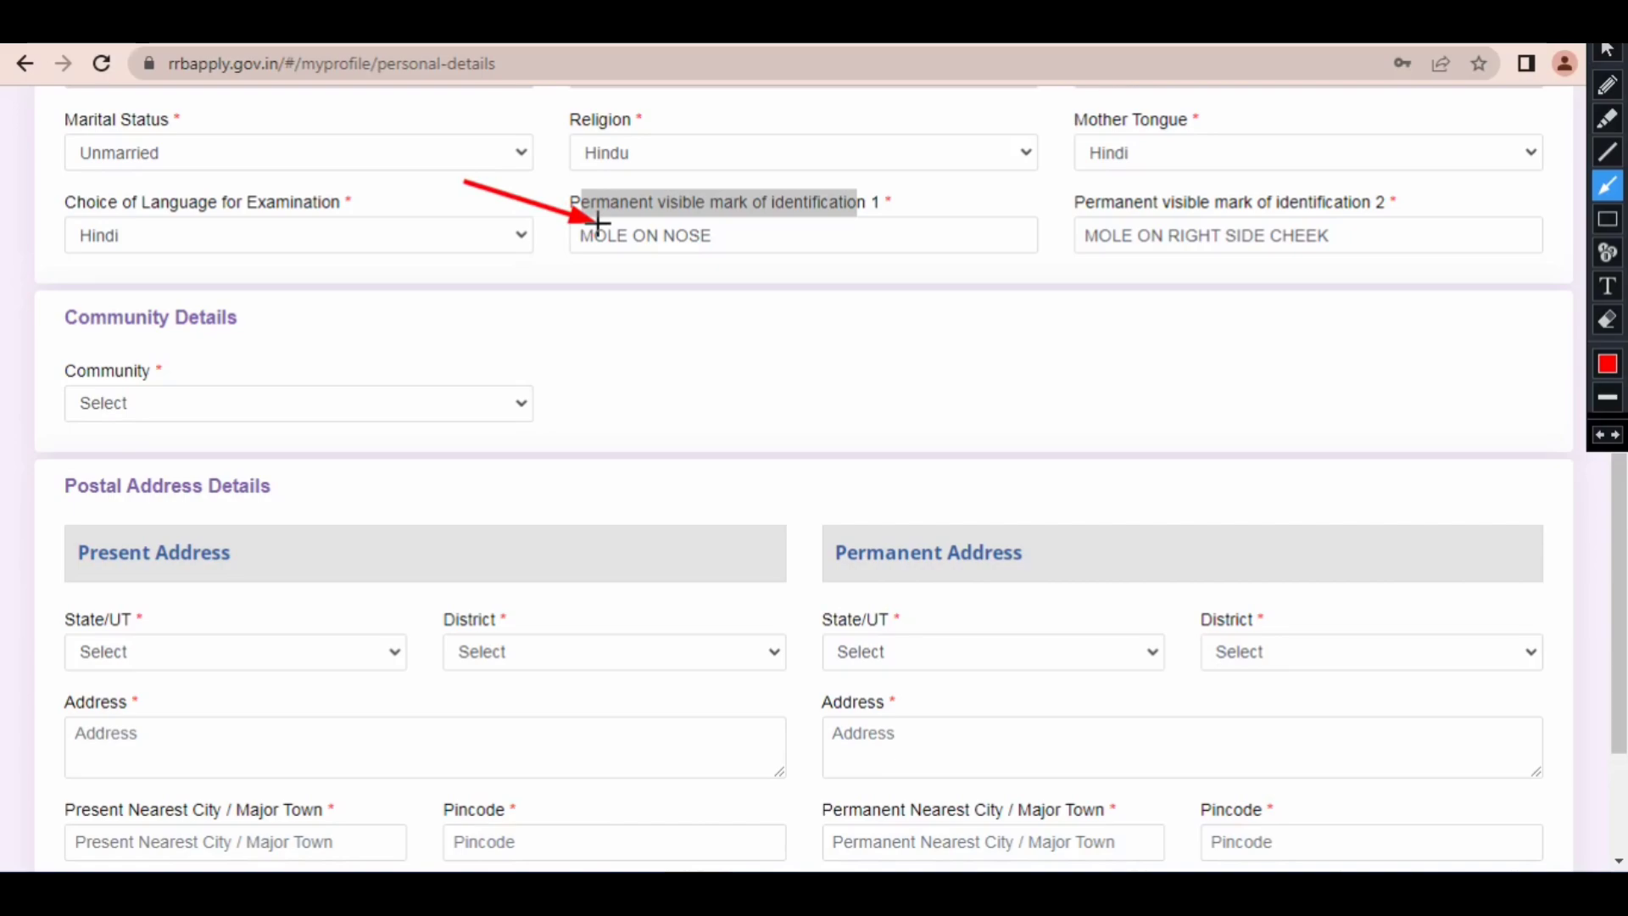
{"action": "mouse_move", "coordinate": [598, 223]}
{"action": "left_mouse_down"}
{"action": "mouse_move", "coordinate": [1010, 200]}
{"action": "mouse_move", "coordinate": [1093, 228]}
{"action": "left_mouse_up"}
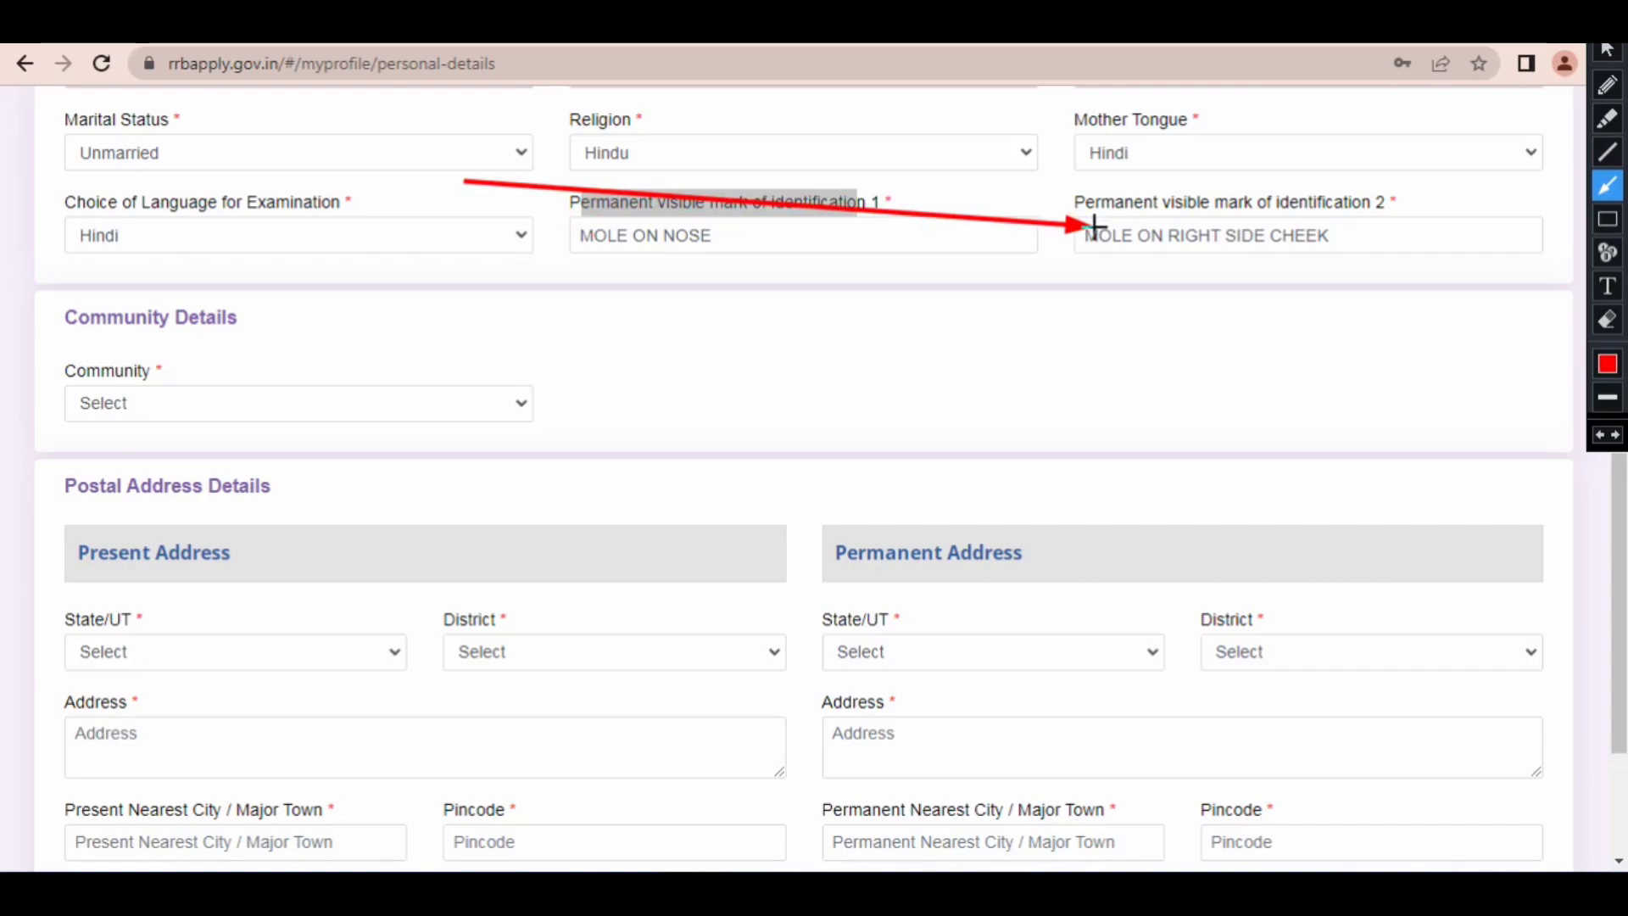
{"action": "mouse_move", "coordinate": [677, 335]}
{"action": "left_mouse_down"}
{"action": "mouse_move", "coordinate": [519, 345]}
{"action": "mouse_move", "coordinate": [291, 323]}
{"action": "mouse_move", "coordinate": [245, 386]}
{"action": "mouse_move", "coordinate": [263, 400]}
{"action": "left_mouse_up"}
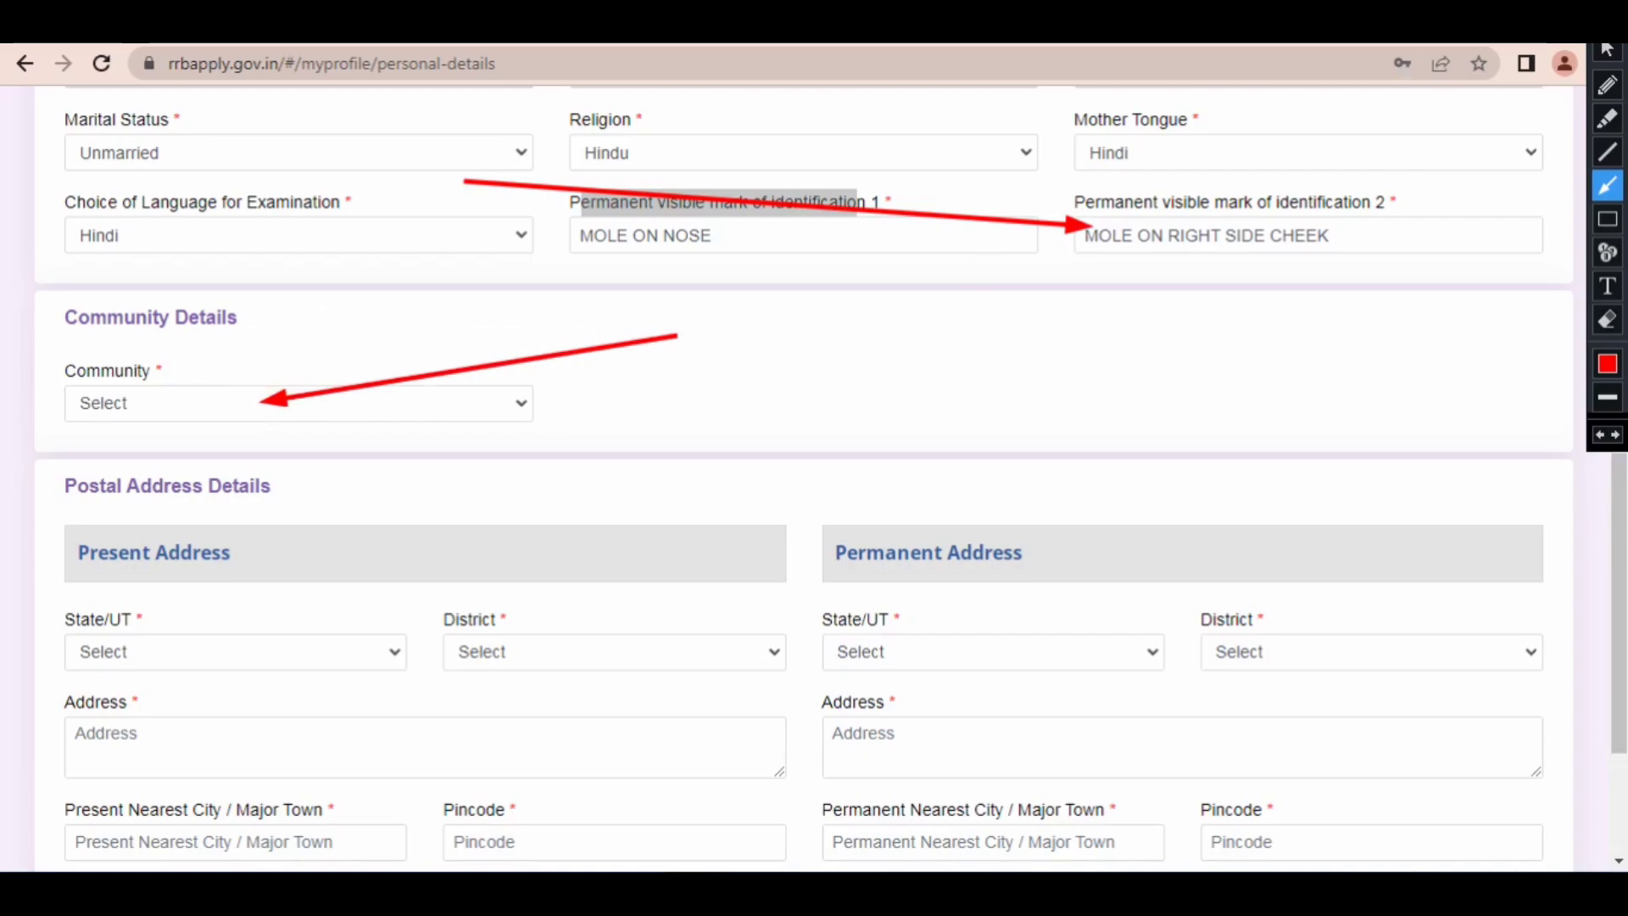
Step: Select OBC (Other Backward Classes) as the community and agree to the information notice about recognised communities
{"action": "left_click", "coordinate": [265, 404]}
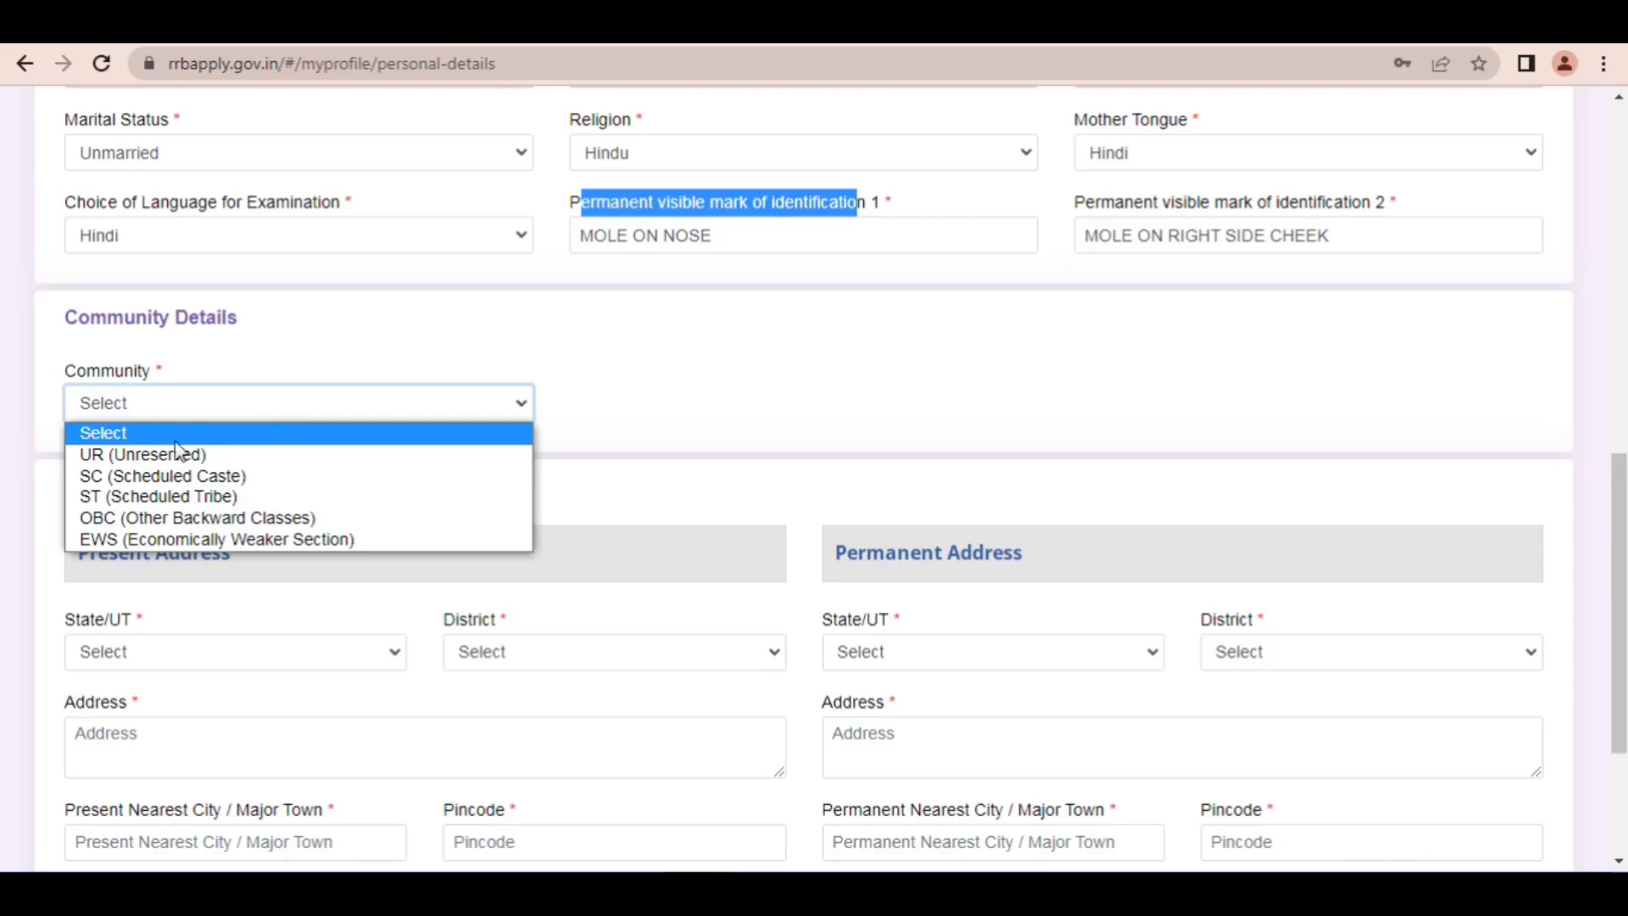
{"action": "left_click", "coordinate": [116, 519]}
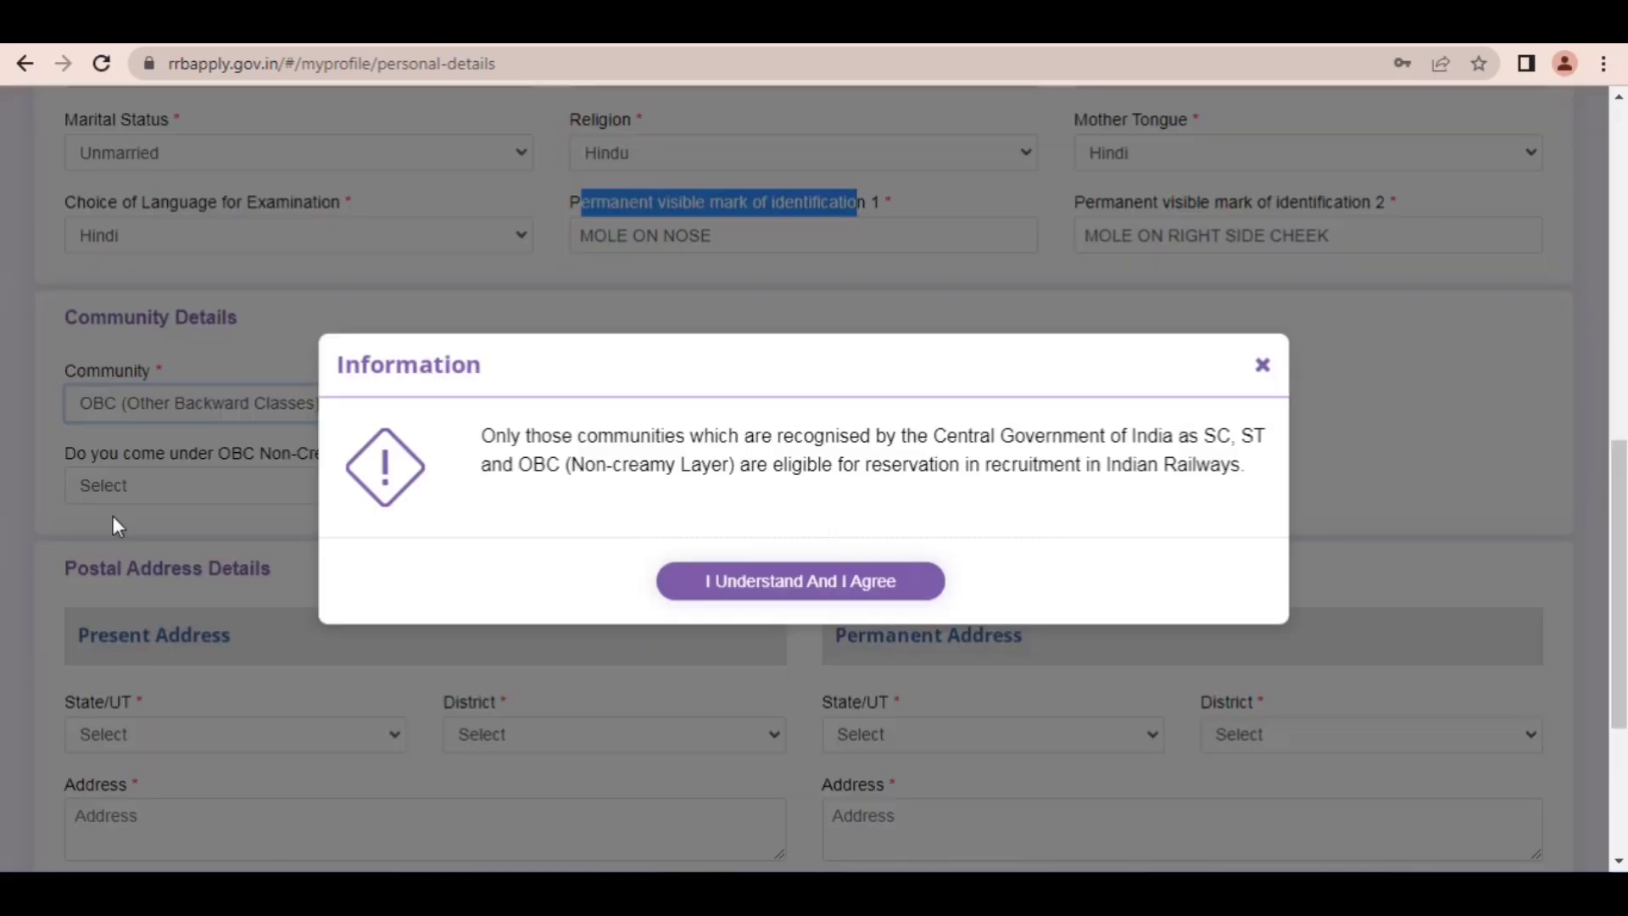
{"action": "left_click", "coordinate": [770, 593]}
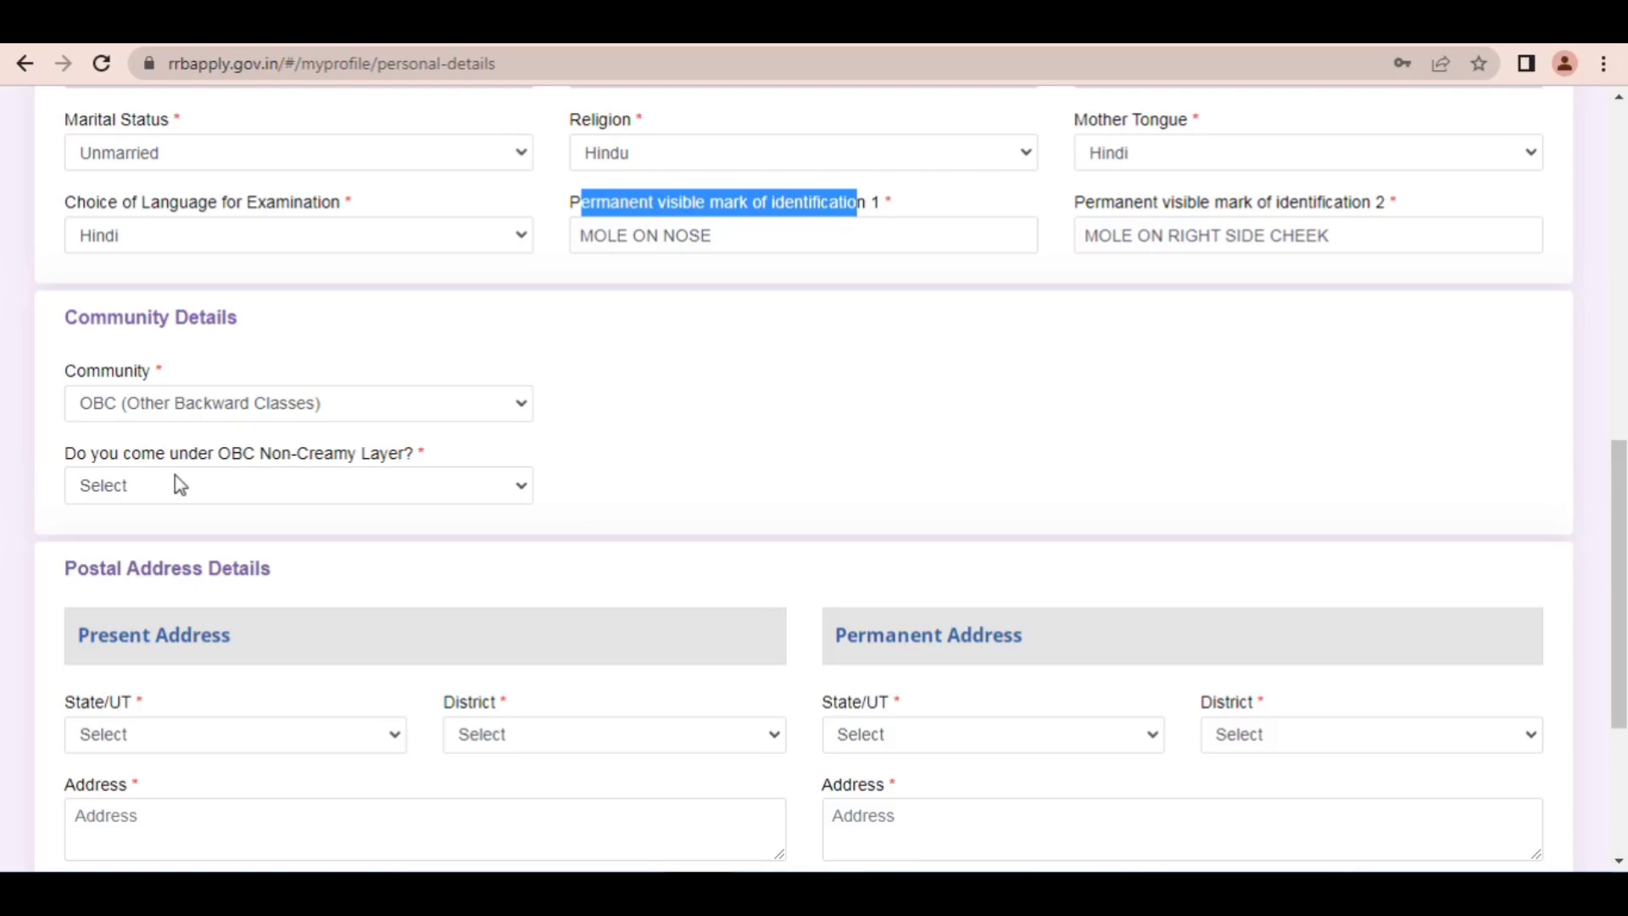
Step: Answer Yes to coming under OBC Non-Creamy Layer, agree to the certificate notice, and enter AHIR as the caste name
{"action": "left_click_drag", "start_coordinate": [62, 461], "coordinate": [250, 458]}
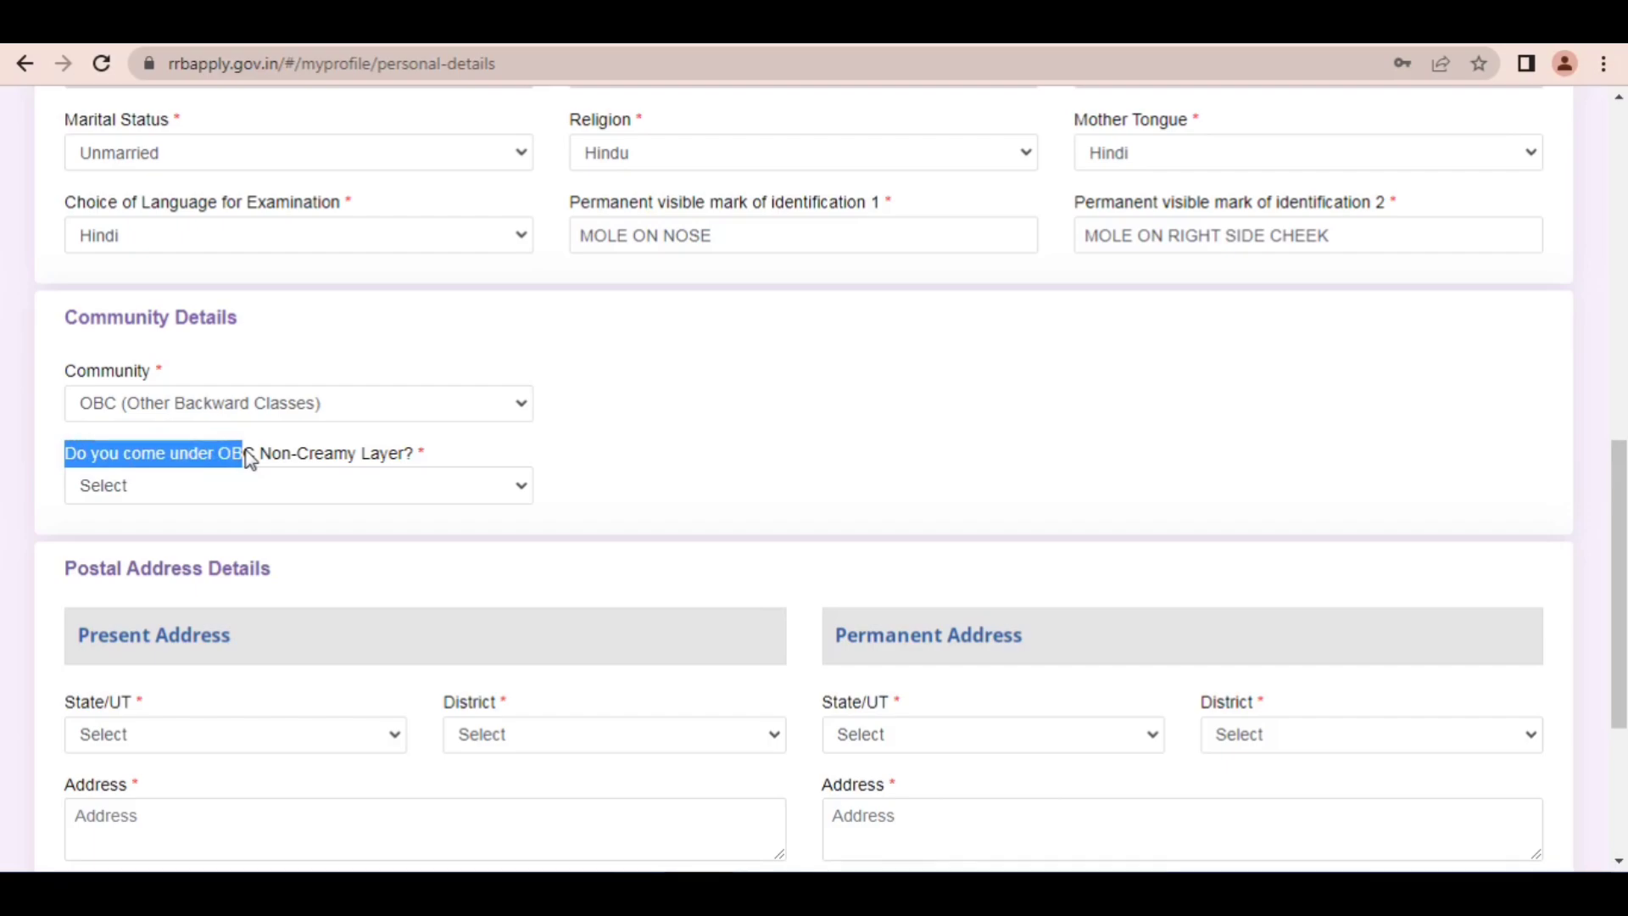
{"action": "left_click", "coordinate": [225, 484]}
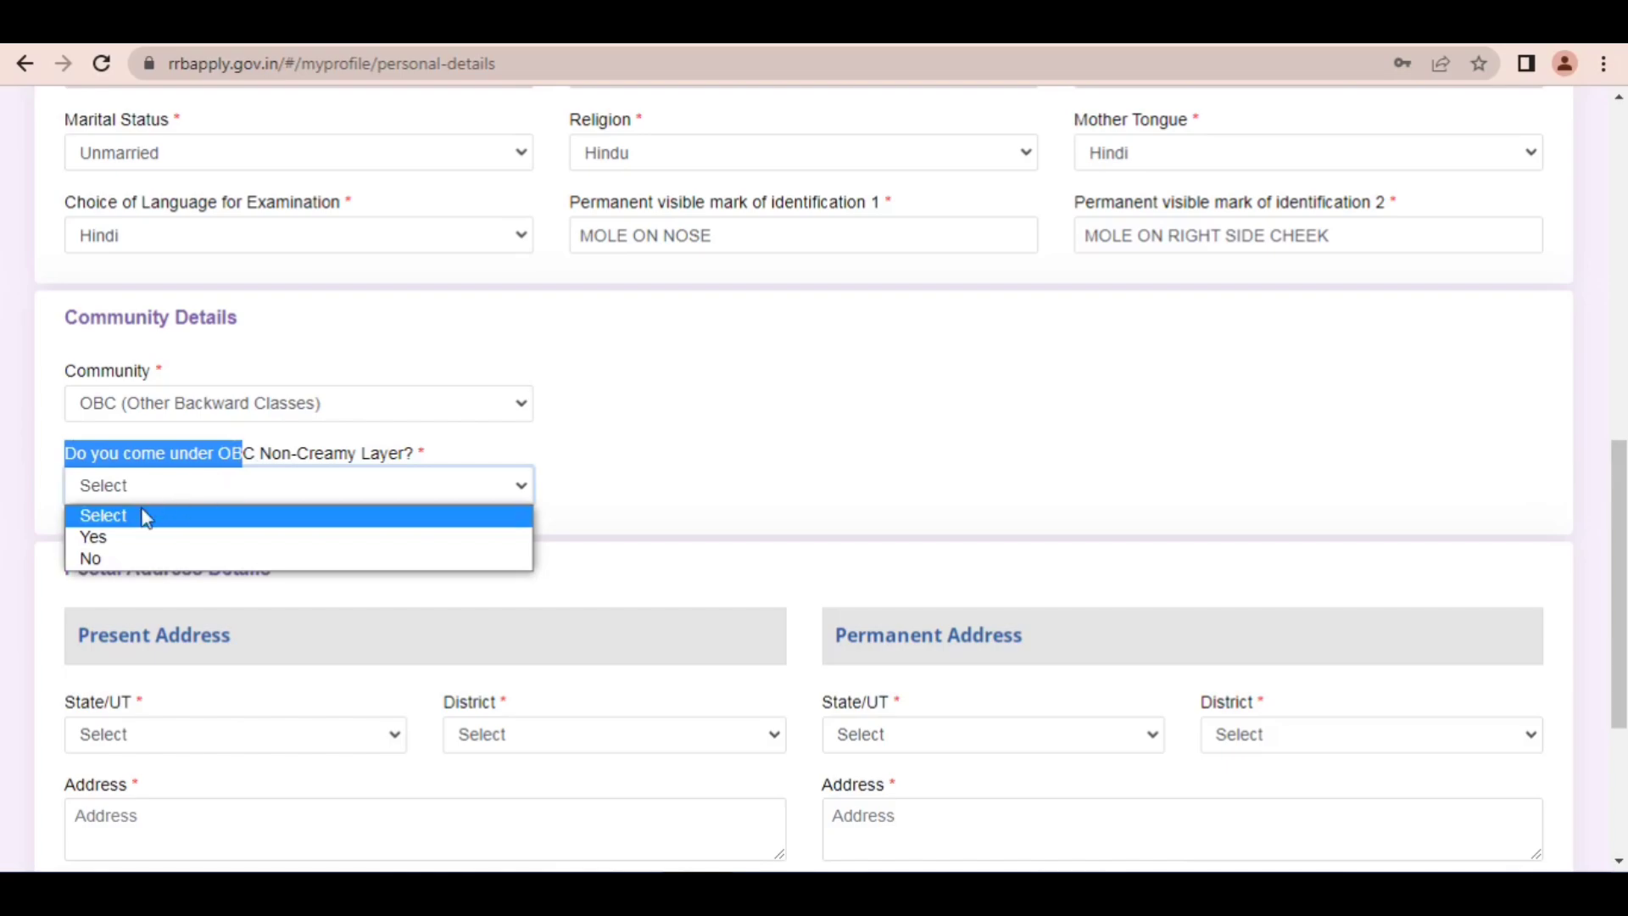
{"action": "left_click", "coordinate": [126, 537]}
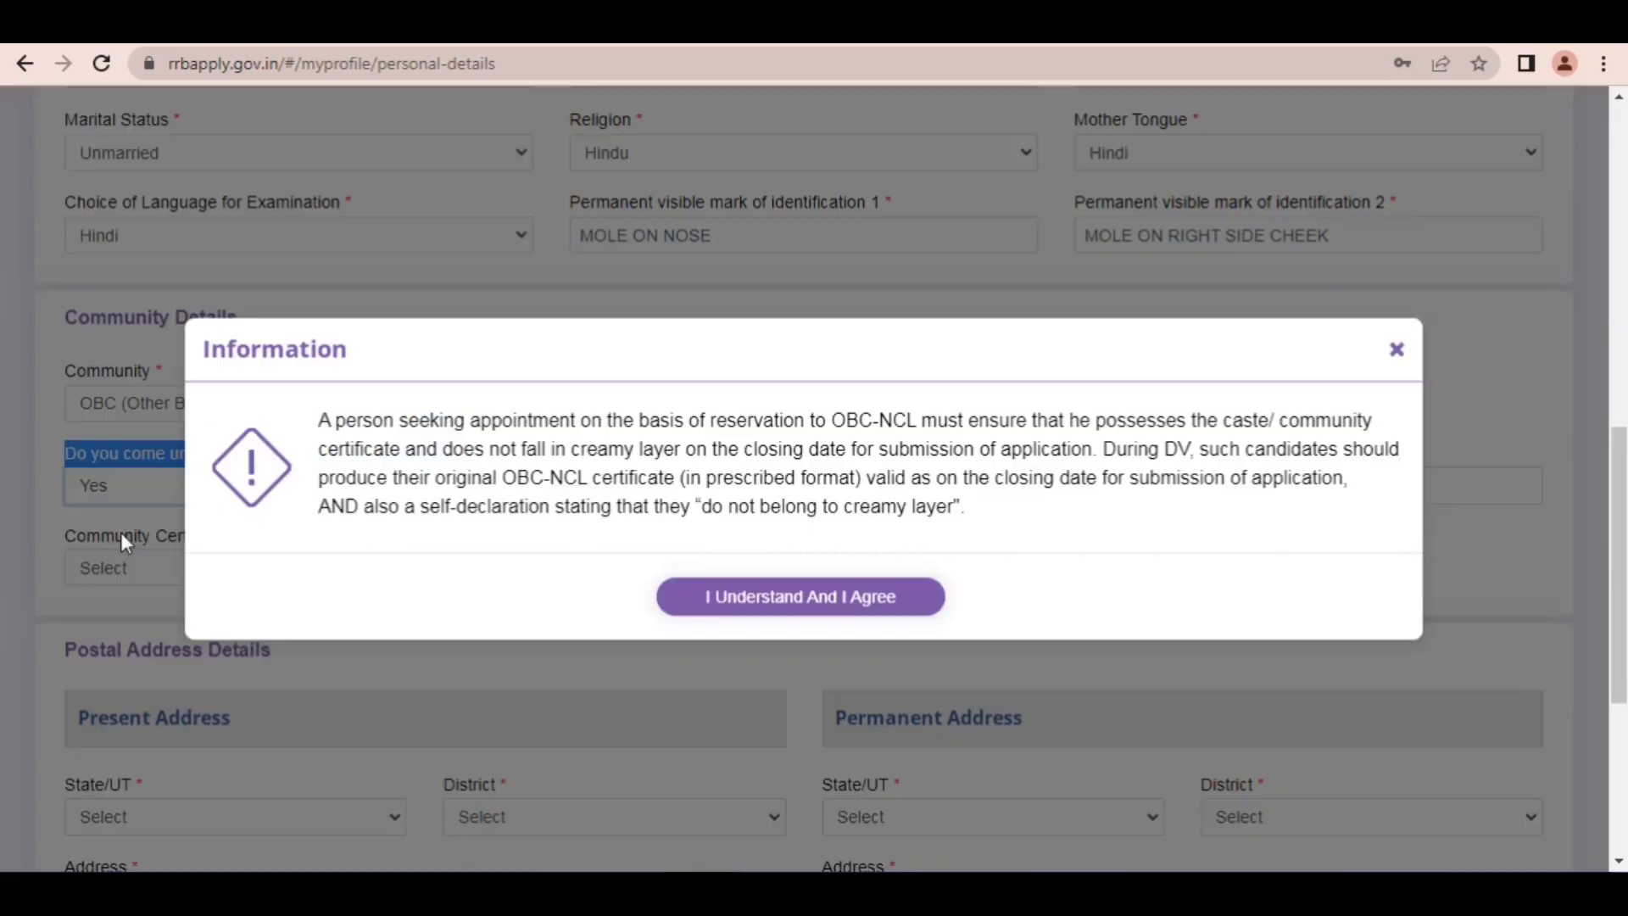
{"action": "left_click", "coordinate": [772, 603]}
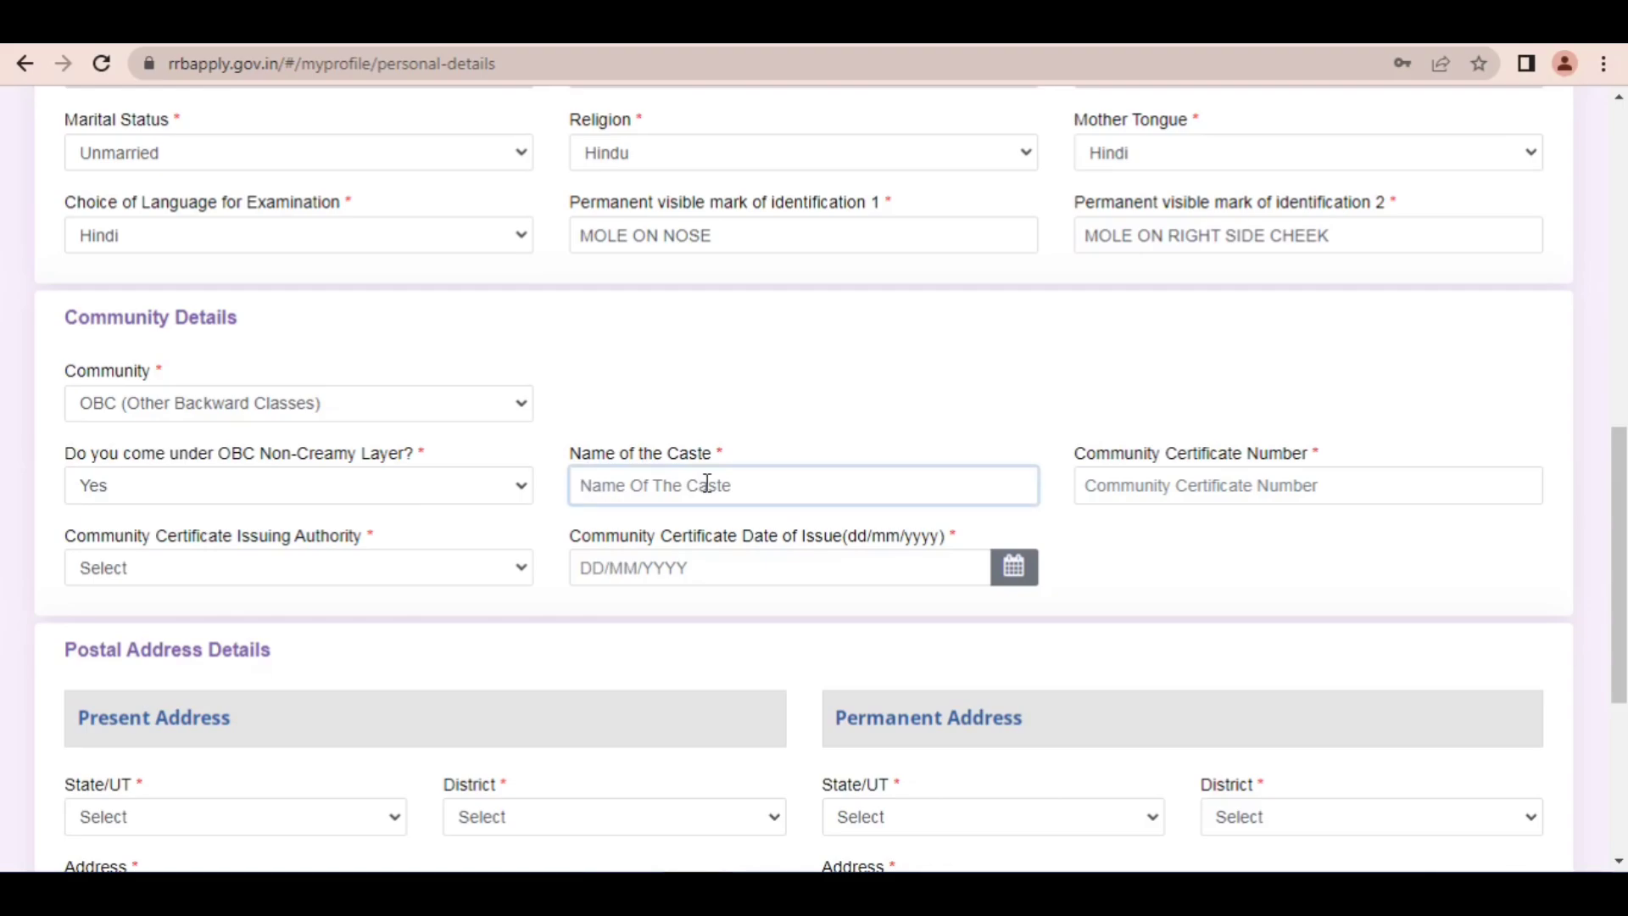
{"action": "type", "text": "AHIR"}
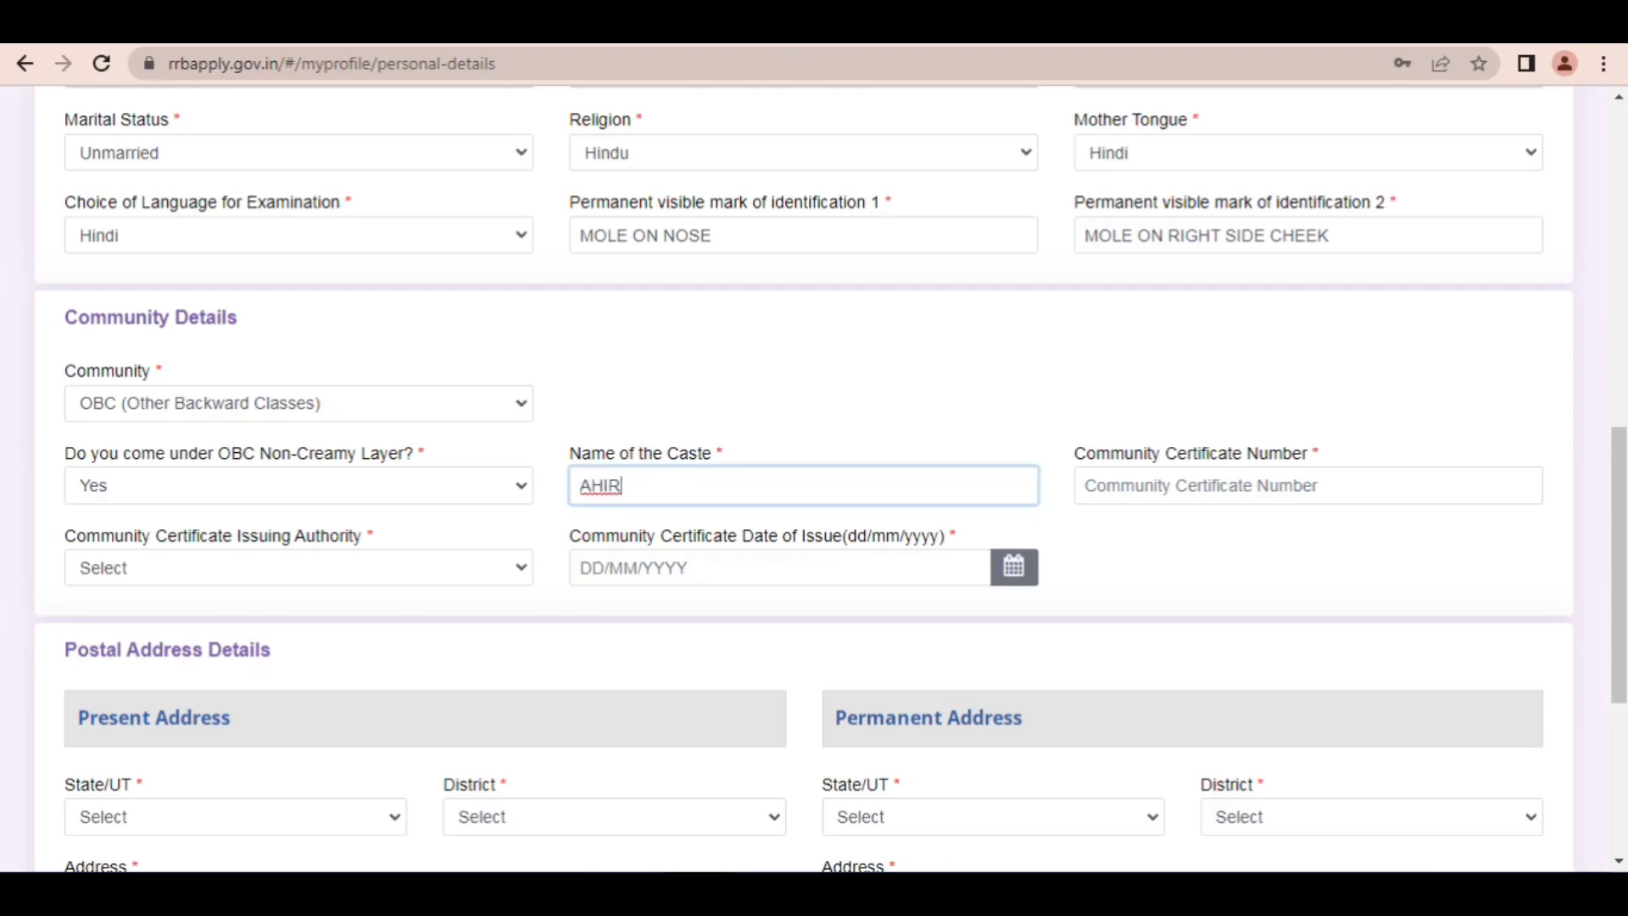
Step: Point out the Community Certificate Number and Issuing Authority fields with red arrows and clear the annotations
{"action": "left_click_drag", "start_coordinate": [1000, 336], "coordinate": [1177, 462]}
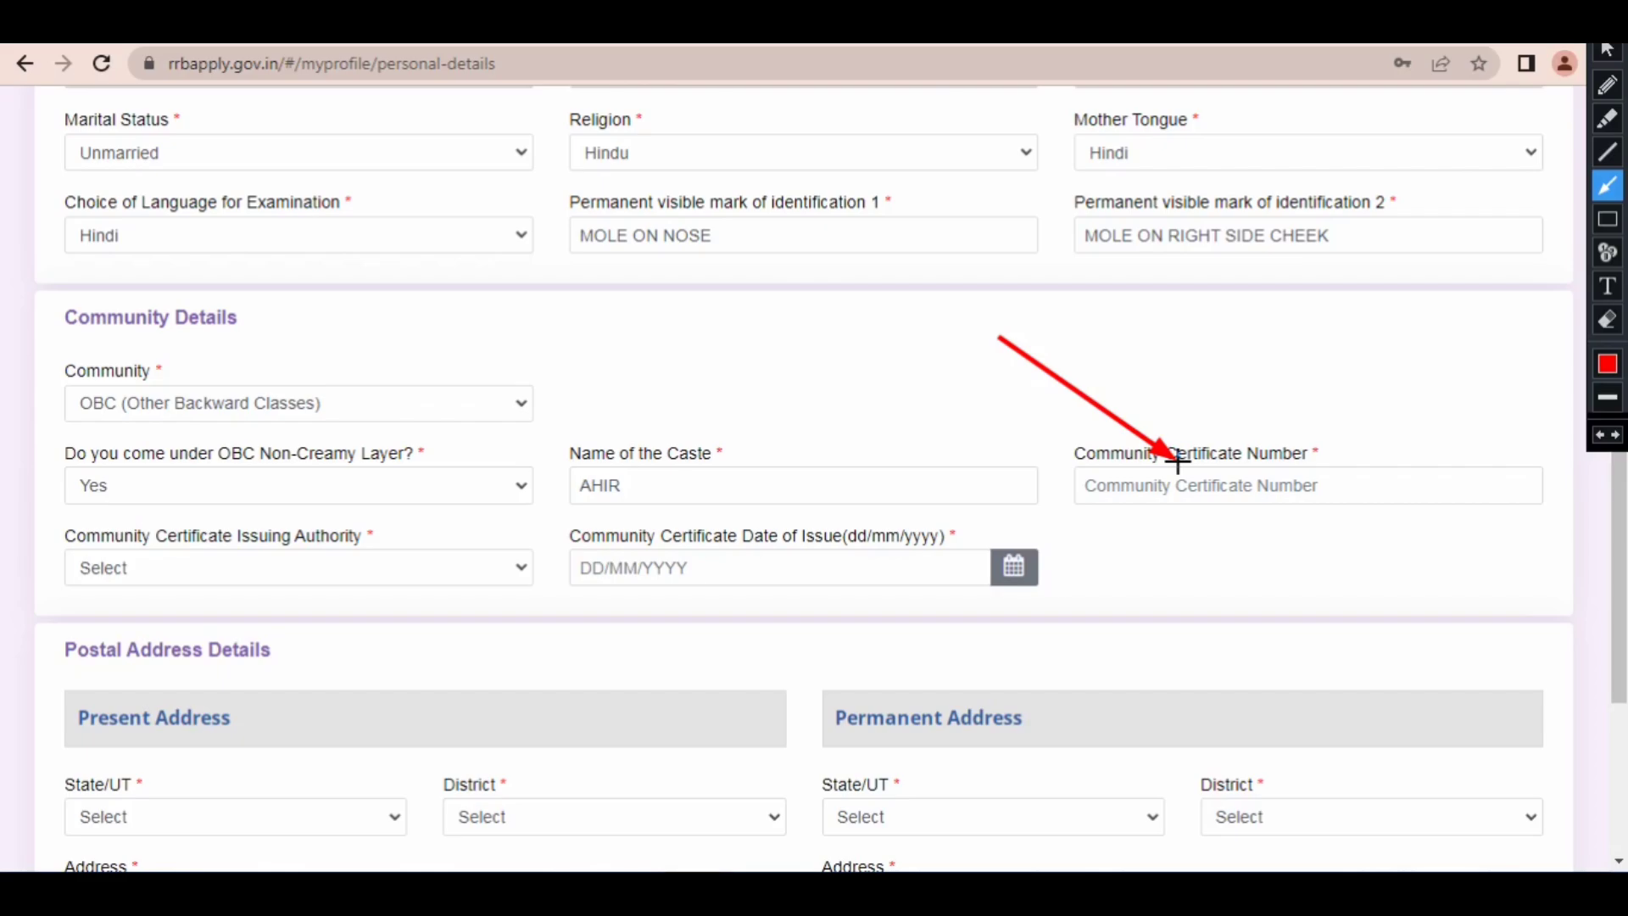
{"action": "left_click_drag", "start_coordinate": [1074, 423], "coordinate": [1112, 442]}
{"action": "left_click_drag", "start_coordinate": [567, 407], "coordinate": [326, 527]}
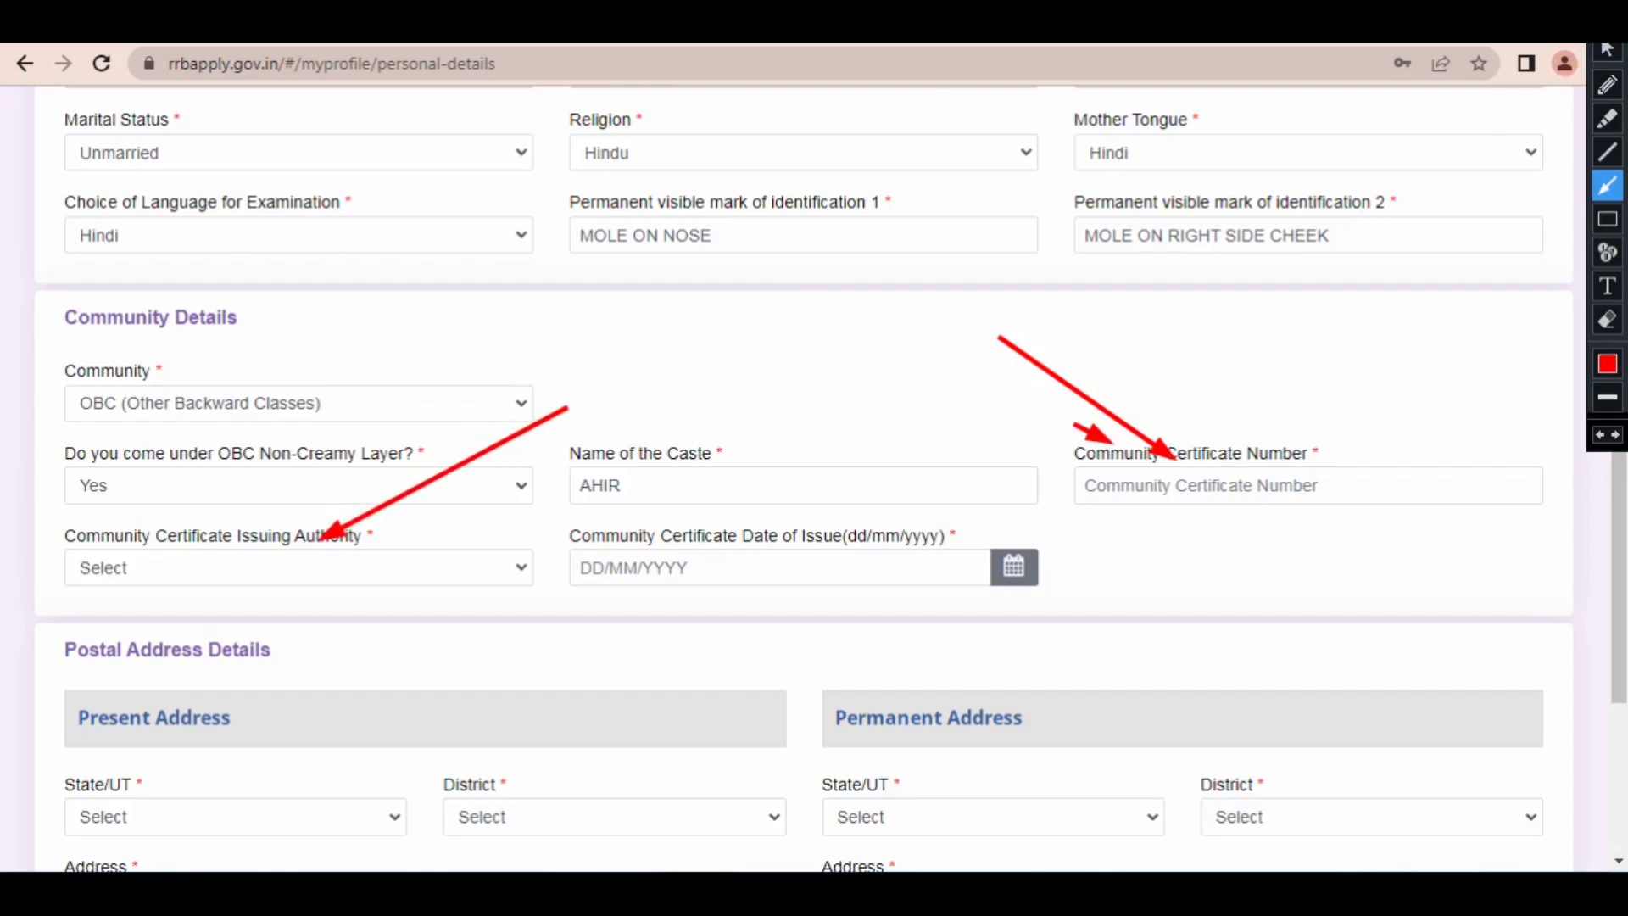
{"action": "left_click", "coordinate": [1606, 50]}
Step: Set the community certificate's issuing authority to Tehsildar and its issuing state to UTTAR PRADESH
{"action": "left_click", "coordinate": [238, 567]}
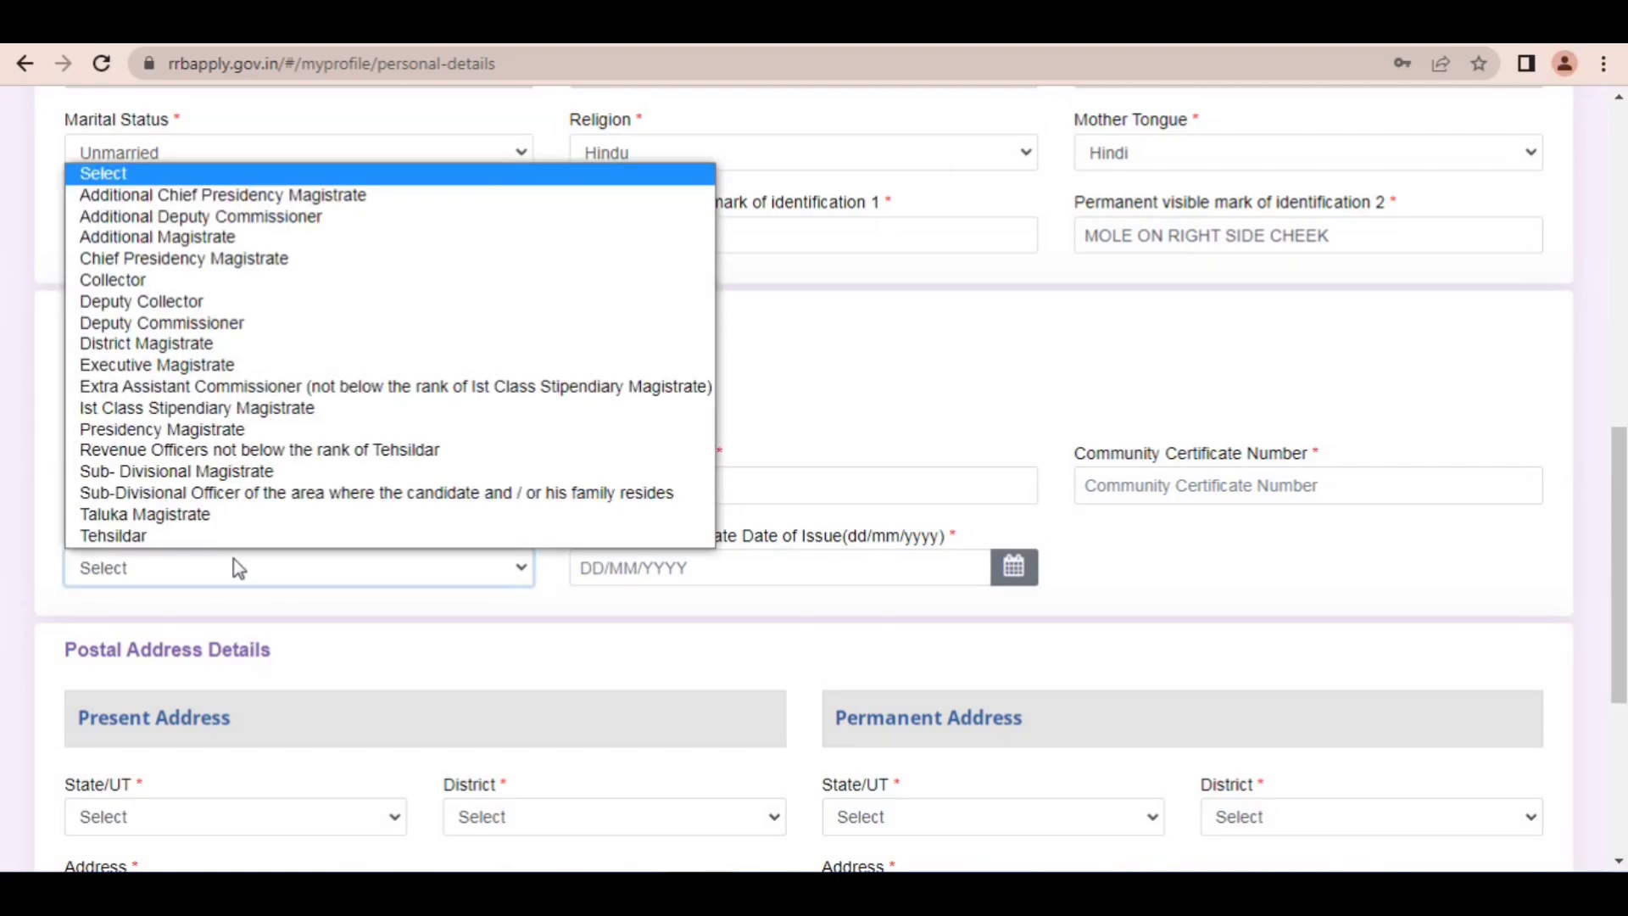
{"action": "key", "text": "End"}
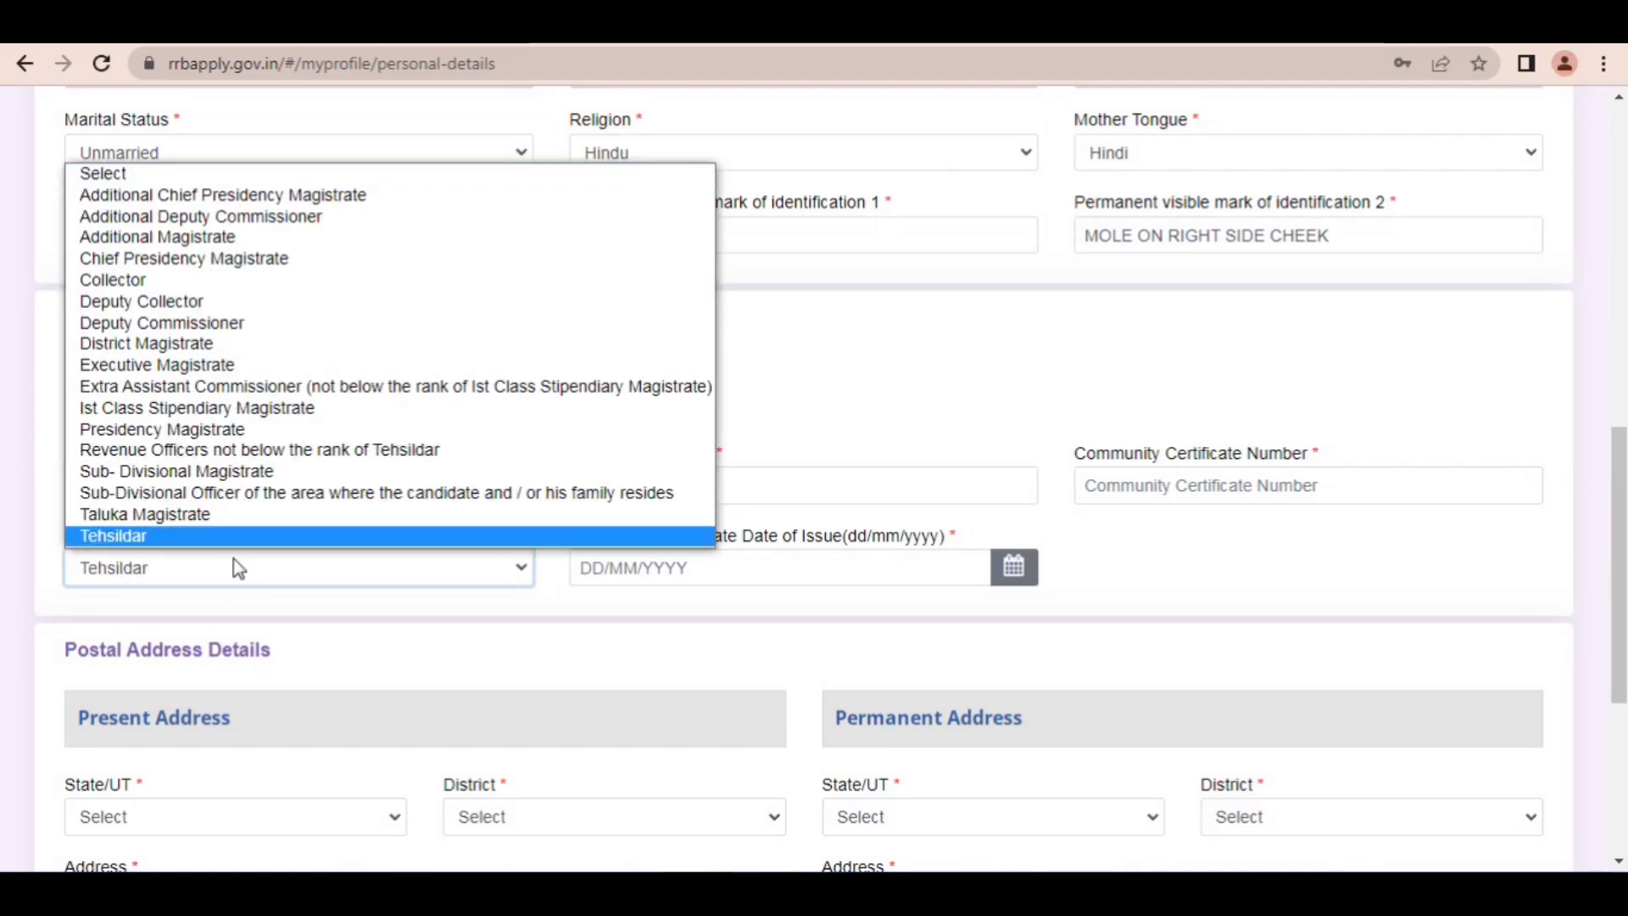
{"action": "left_click", "coordinate": [238, 567]}
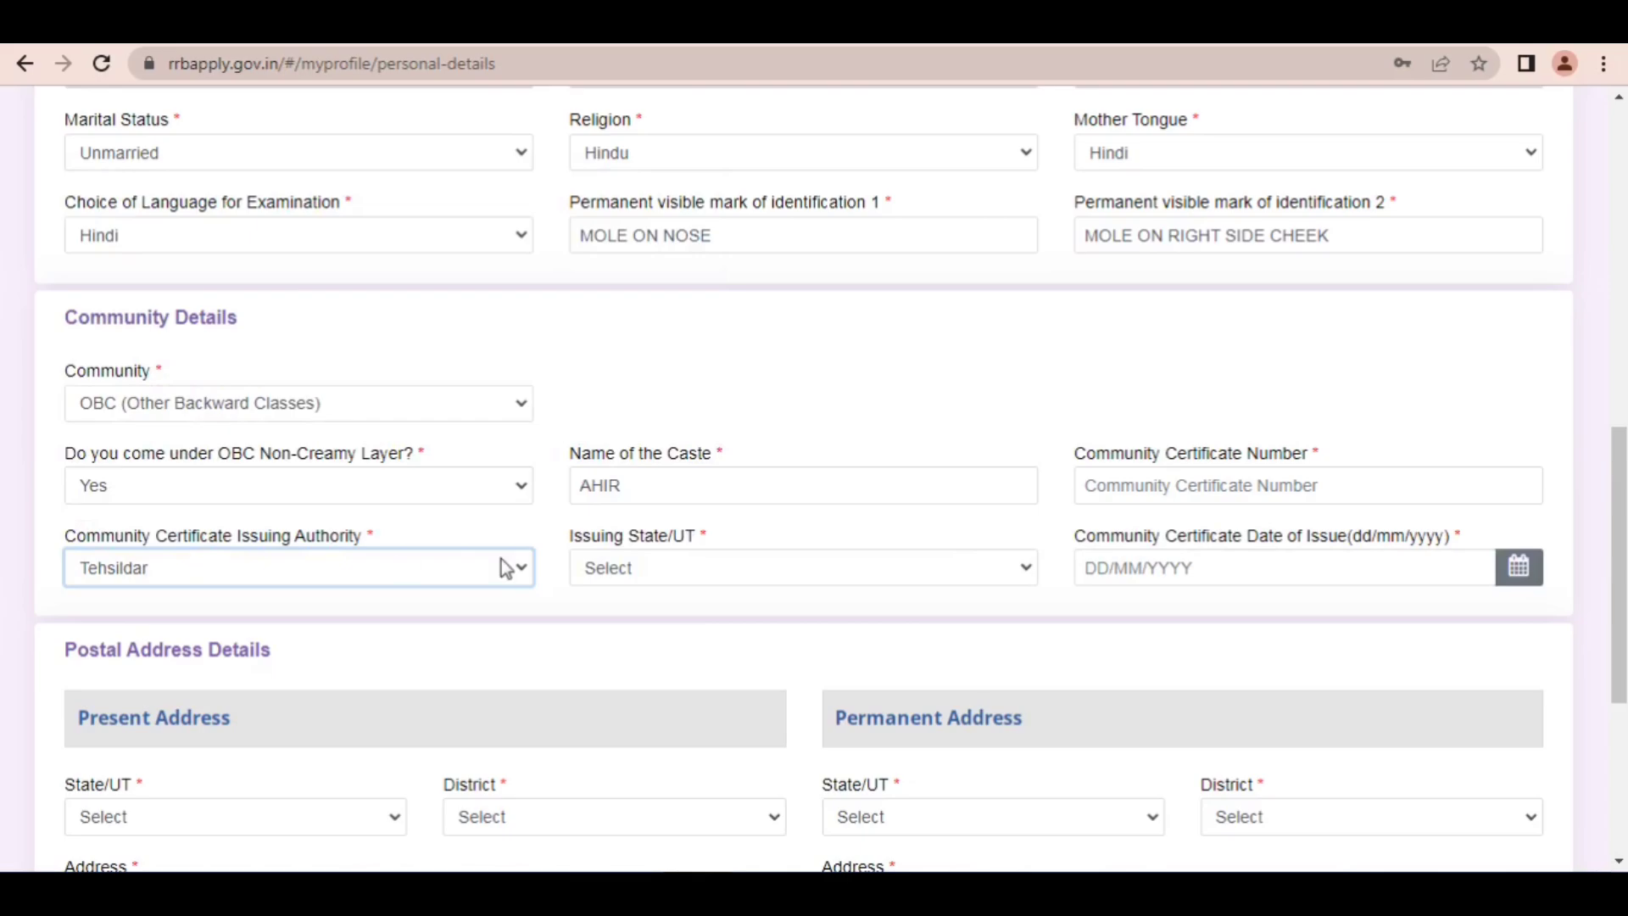
{"action": "left_click", "coordinate": [651, 581]}
{"action": "type", "text": "u"}
{"action": "key", "text": "Return"}
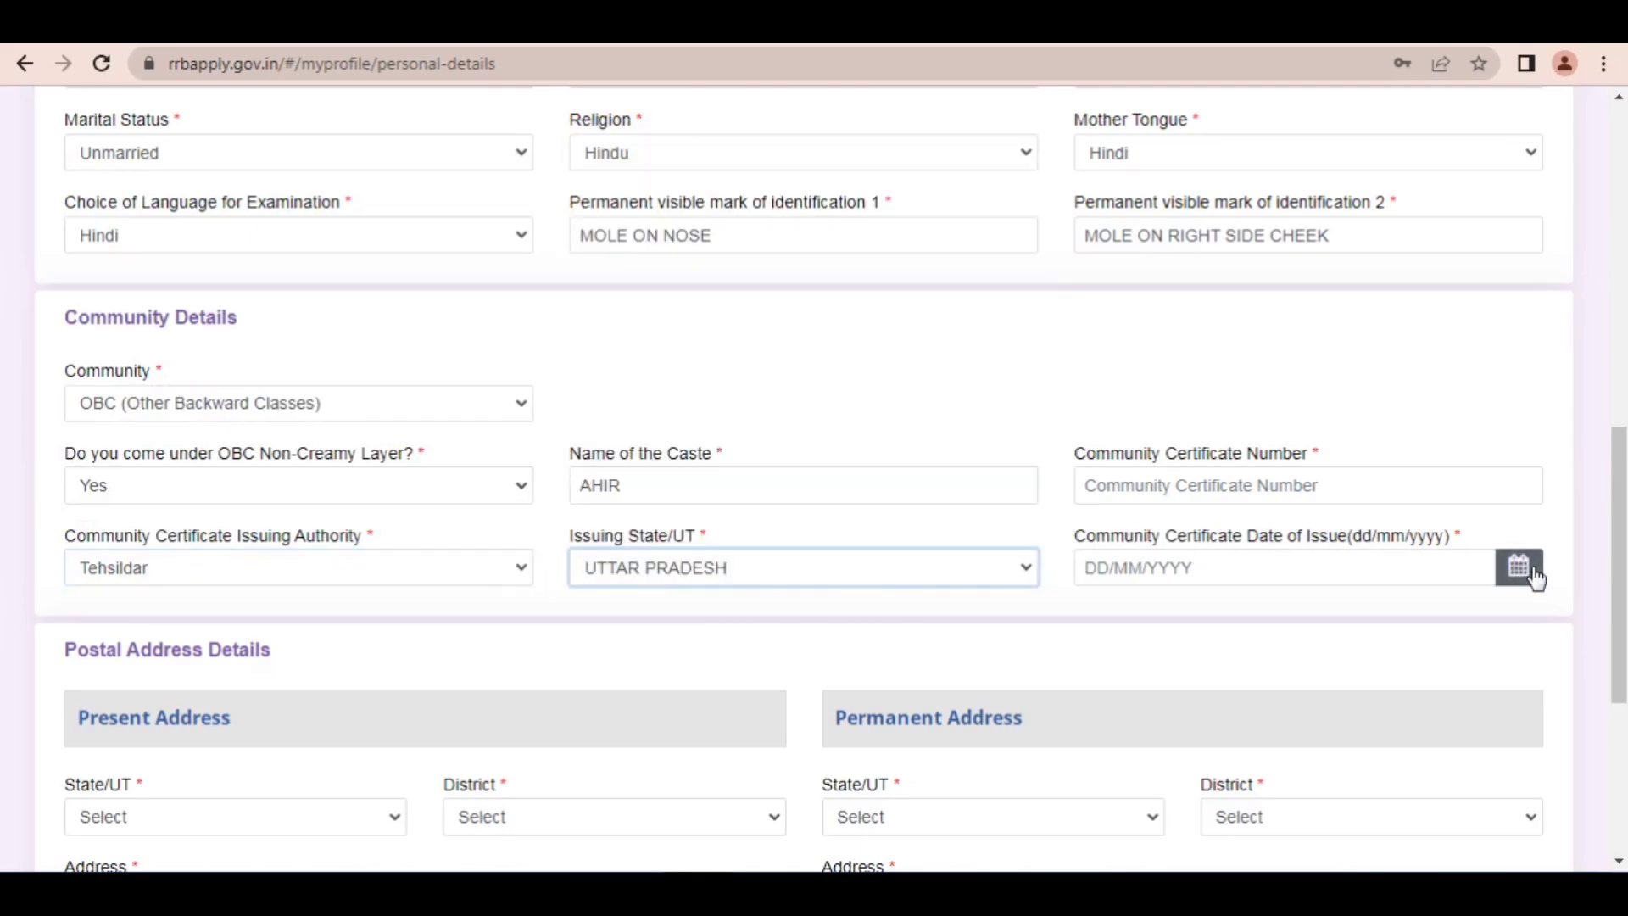
Step: Set the community certificate's date of issue to 15/05/2024 using the calendar
{"action": "left_click", "coordinate": [1517, 590]}
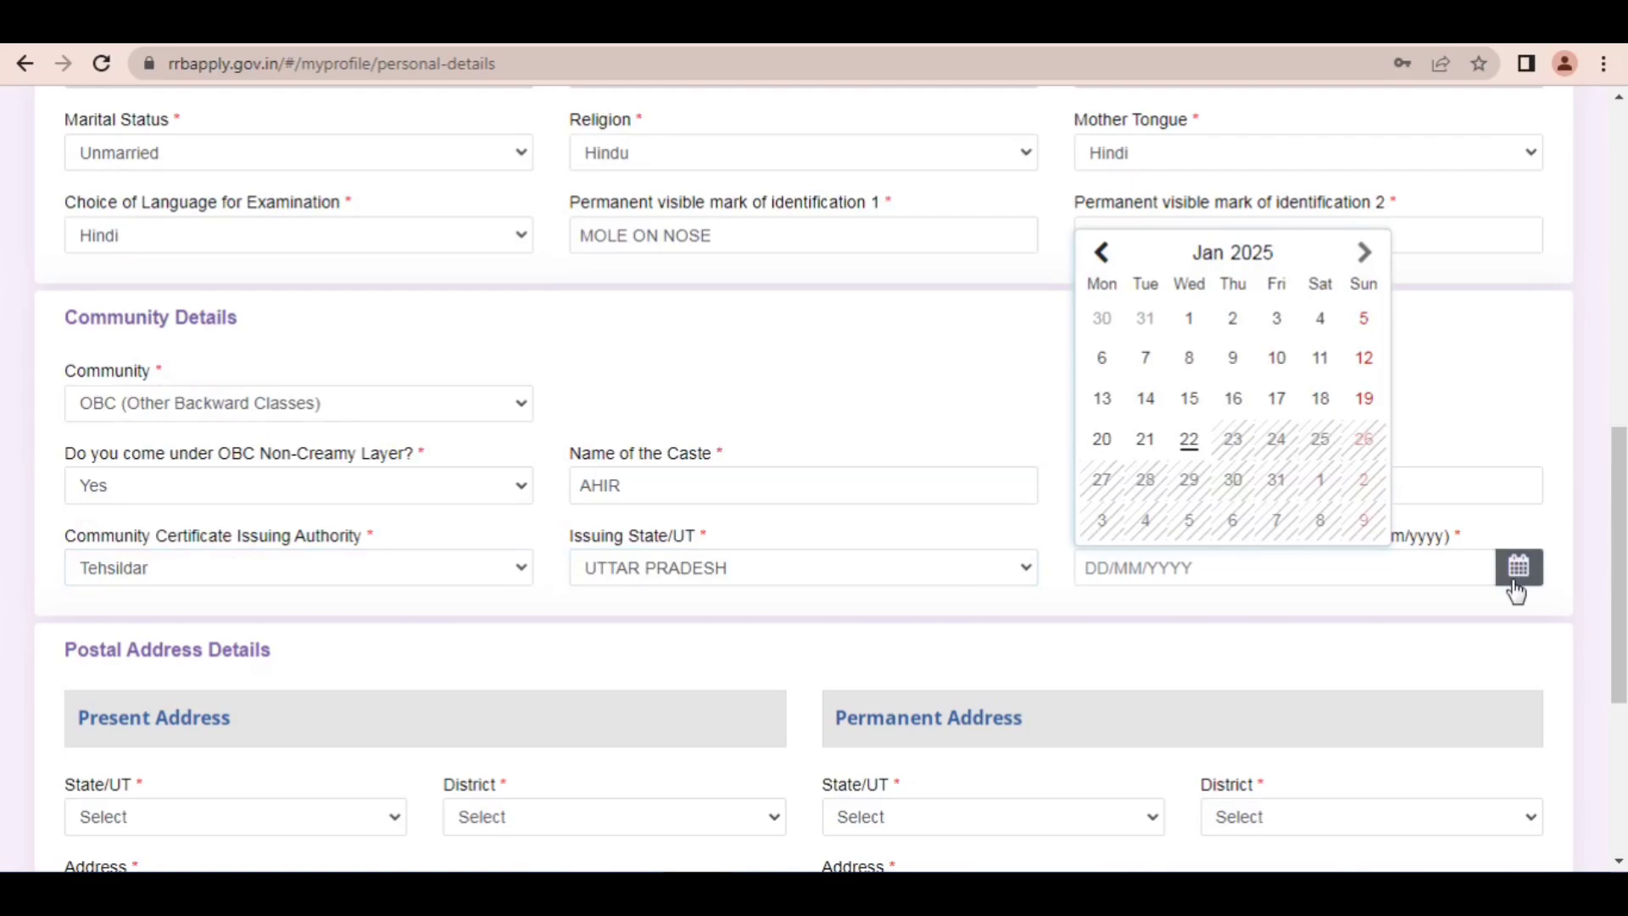
{"action": "left_click", "coordinate": [1234, 255]}
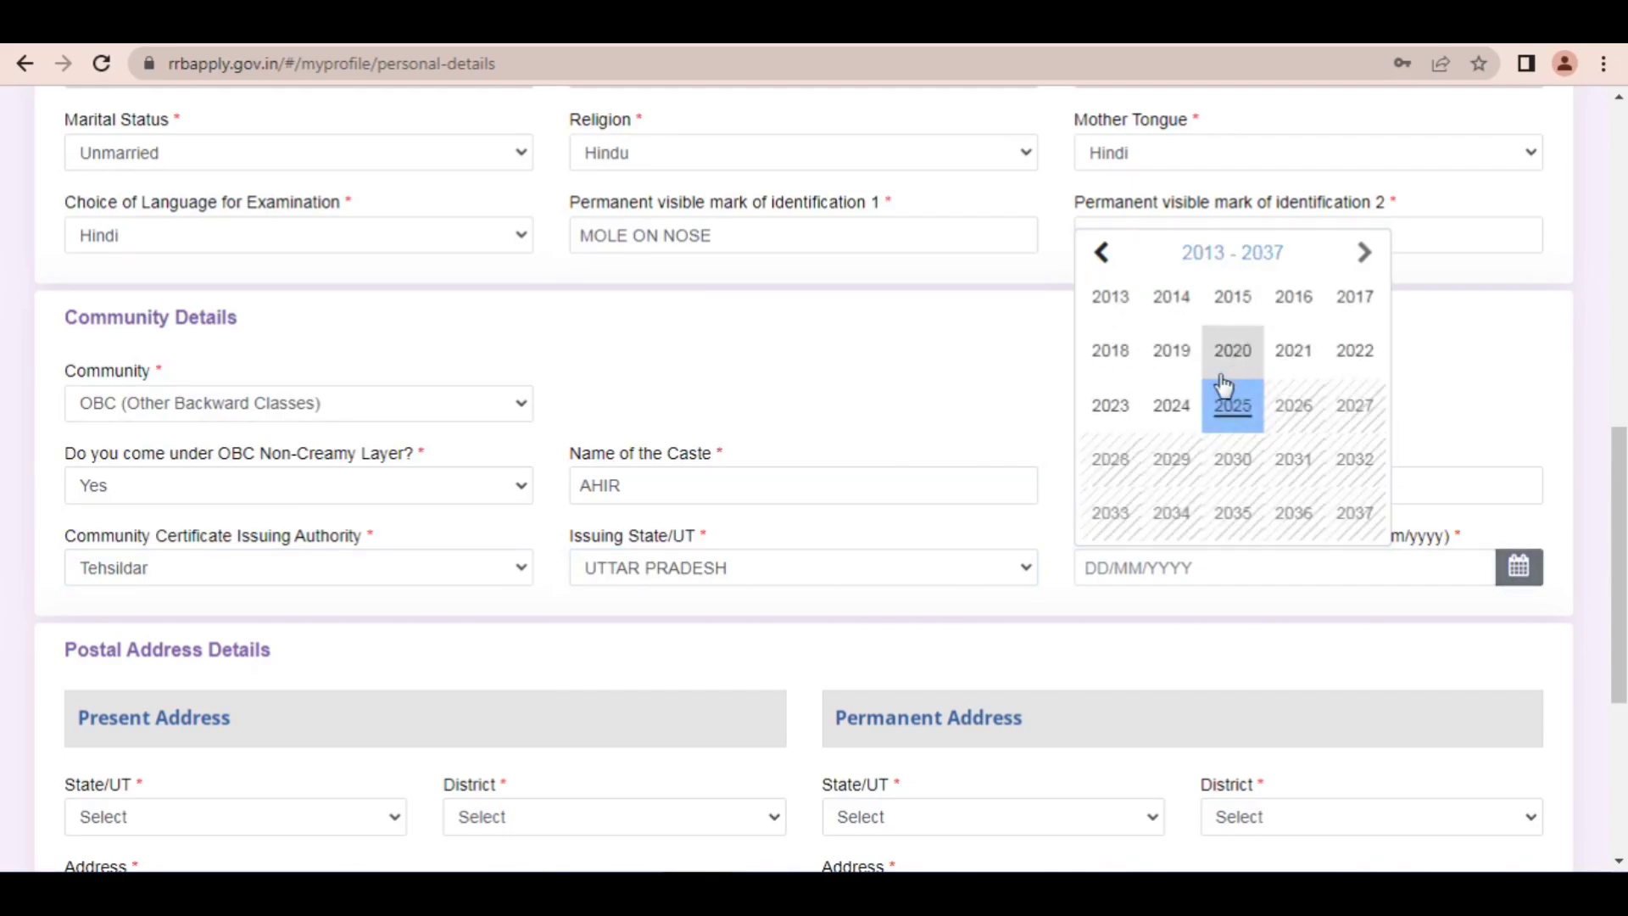
{"action": "left_click", "coordinate": [1183, 407]}
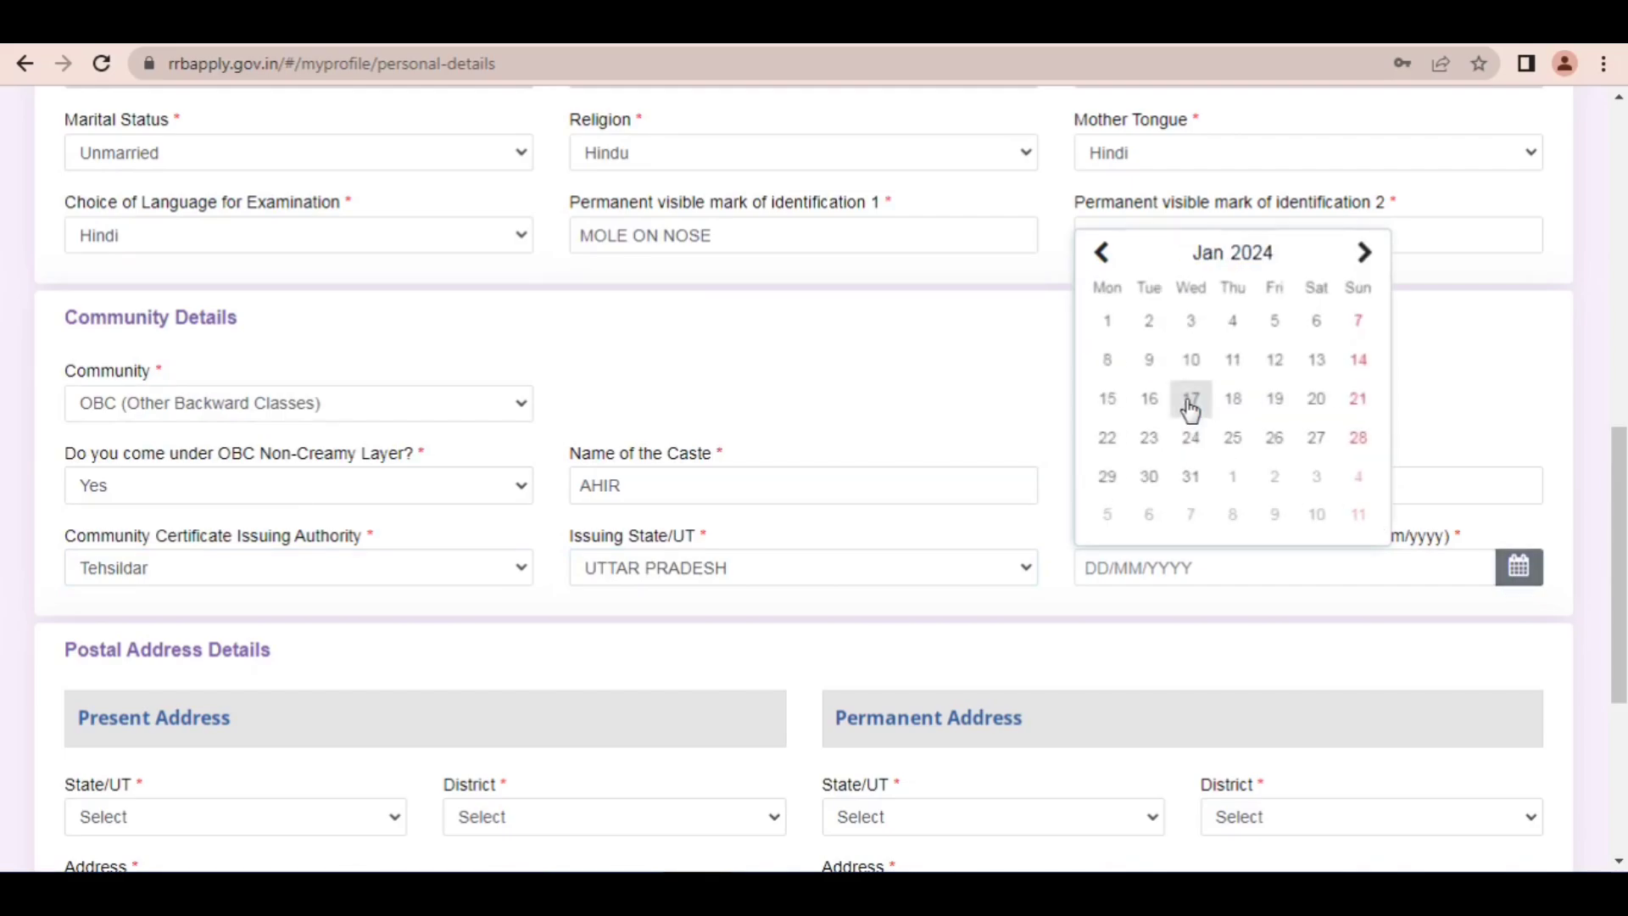
{"action": "left_click", "coordinate": [1202, 254]}
{"action": "left_click", "coordinate": [1226, 381]}
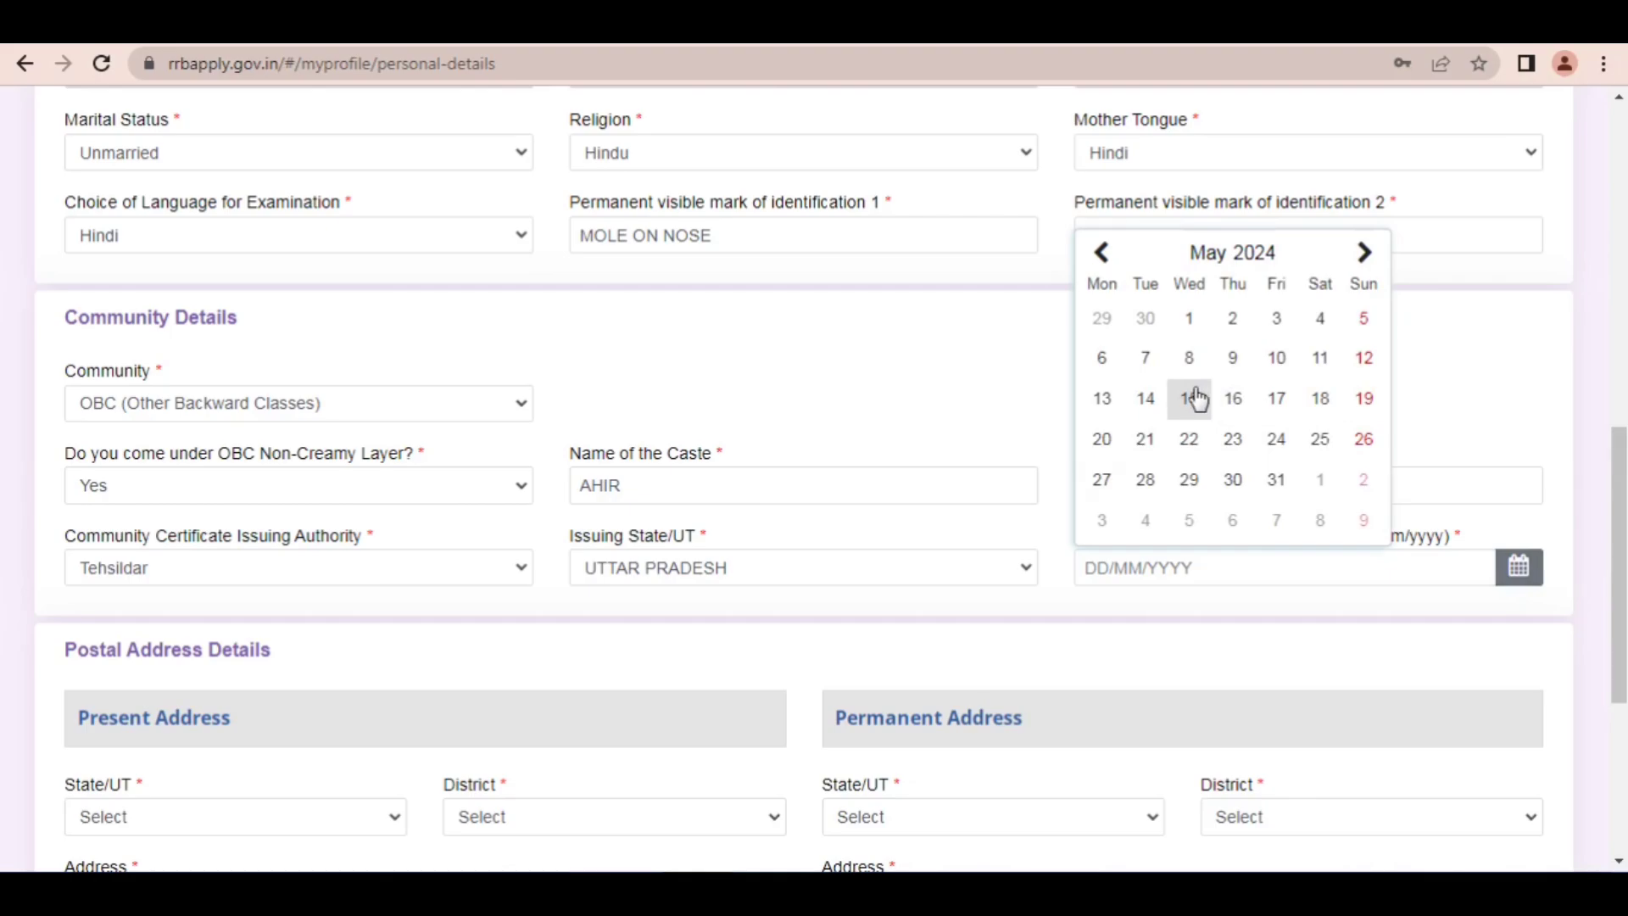
{"action": "left_click", "coordinate": [1189, 398]}
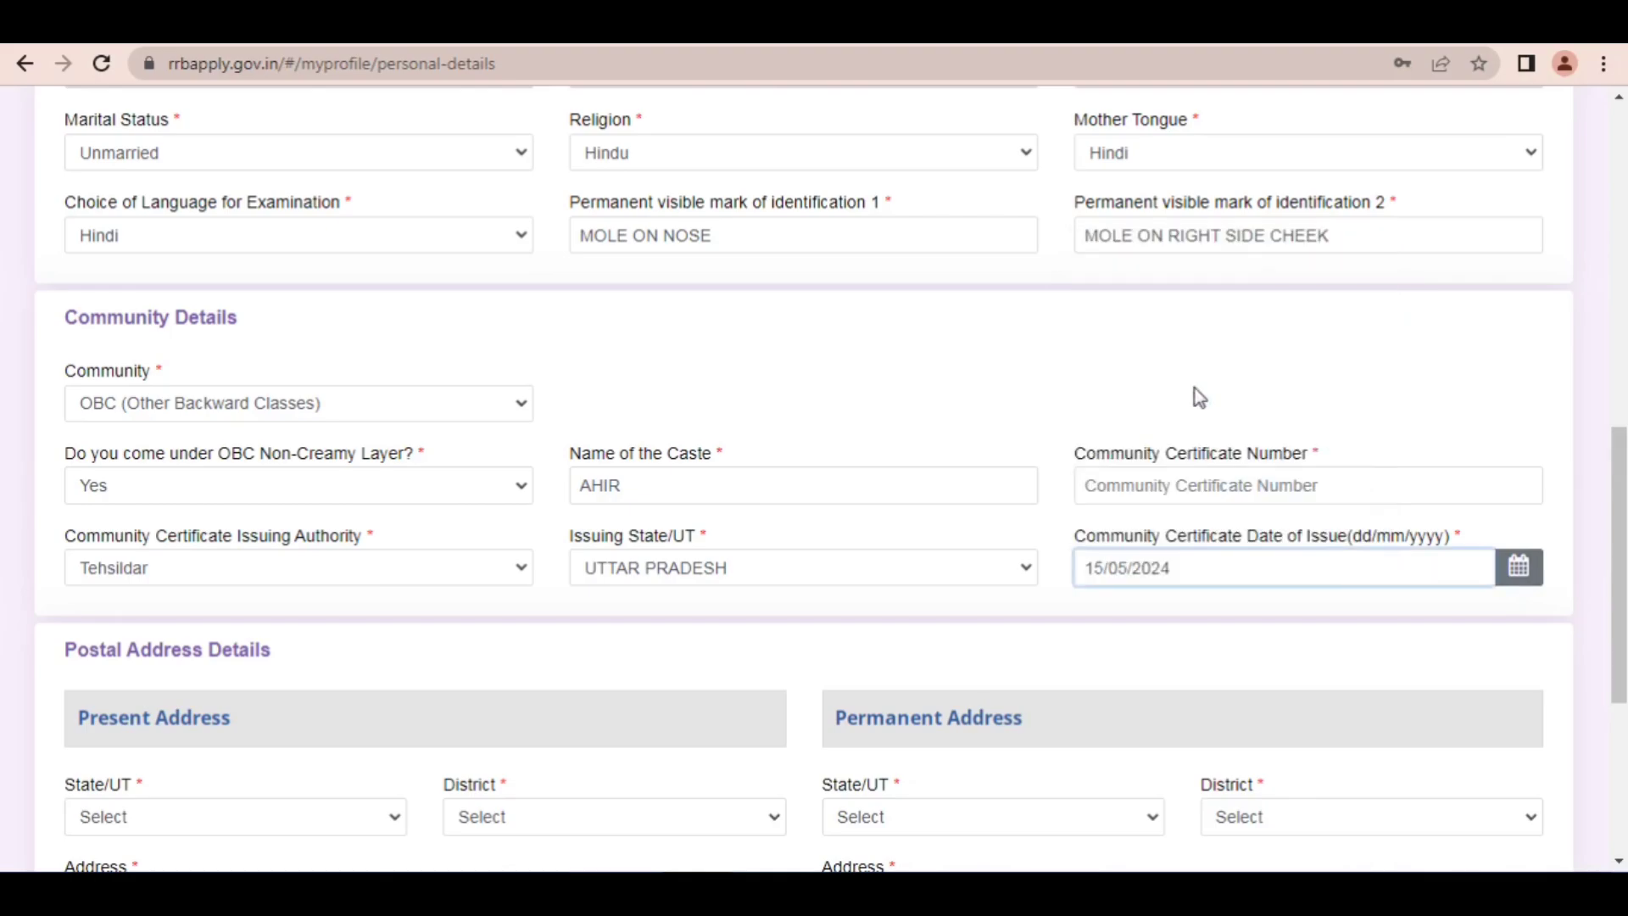
Step: Switch to the CEN_08_2024_level1.pdf notification and point out the caste certificate conditions in clause 8.9 with red arrows
{"action": "key", "text": "ctrl+Tab"}
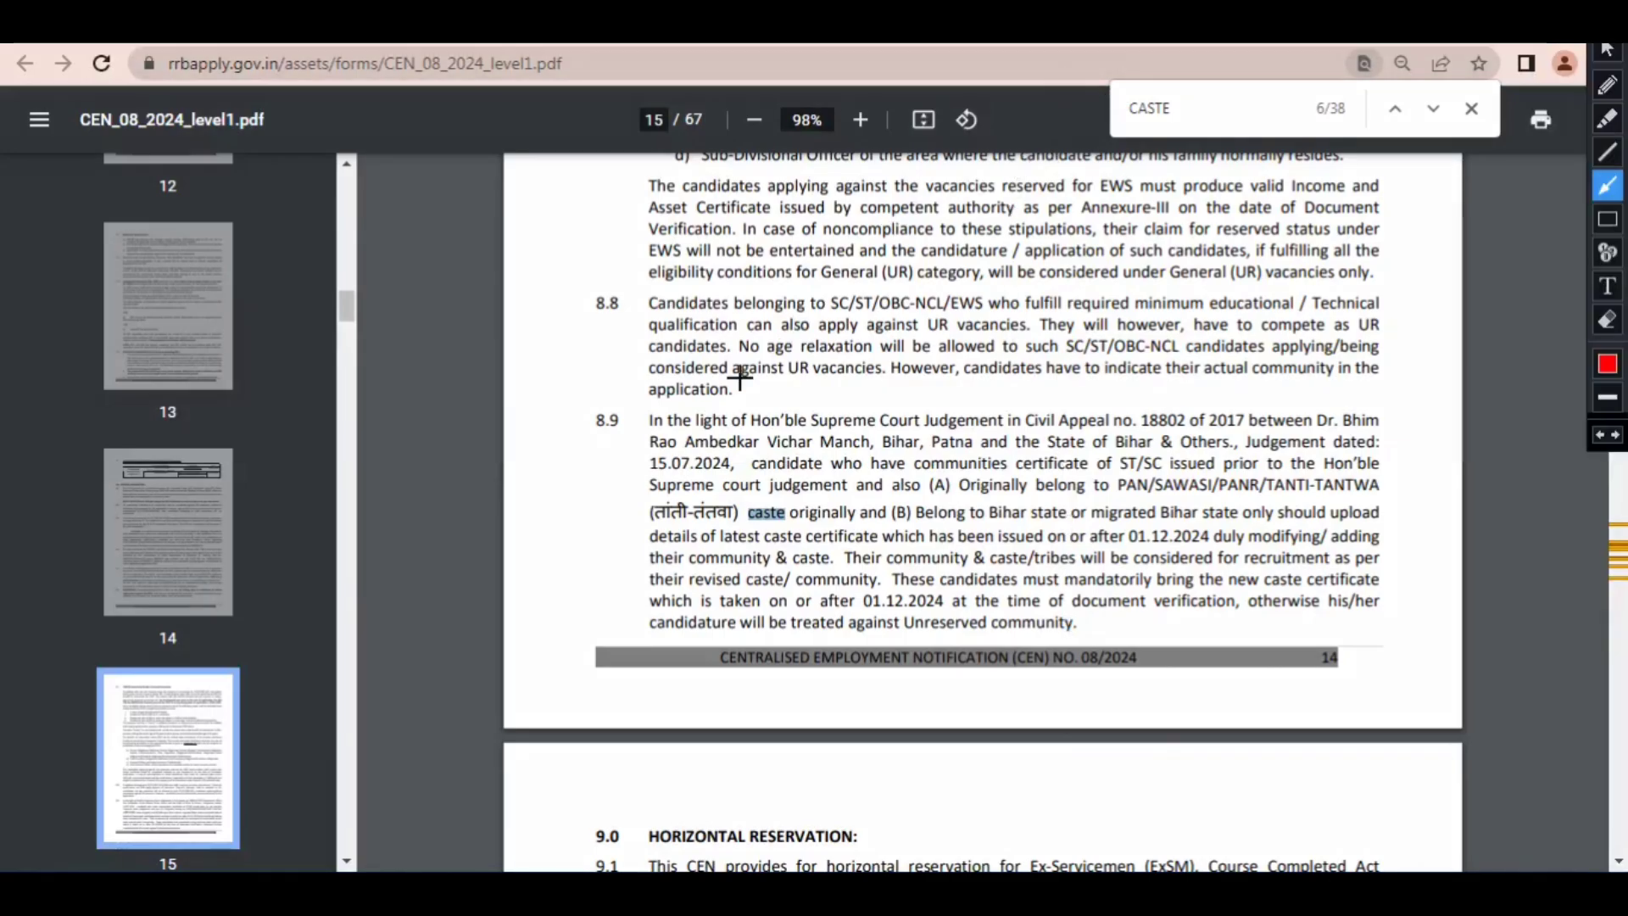
{"action": "mouse_move", "coordinate": [522, 357]}
{"action": "left_mouse_down"}
{"action": "mouse_move", "coordinate": [847, 413]}
{"action": "mouse_move", "coordinate": [636, 461]}
{"action": "mouse_move", "coordinate": [646, 501]}
{"action": "mouse_move", "coordinate": [712, 496]}
{"action": "left_mouse_up"}
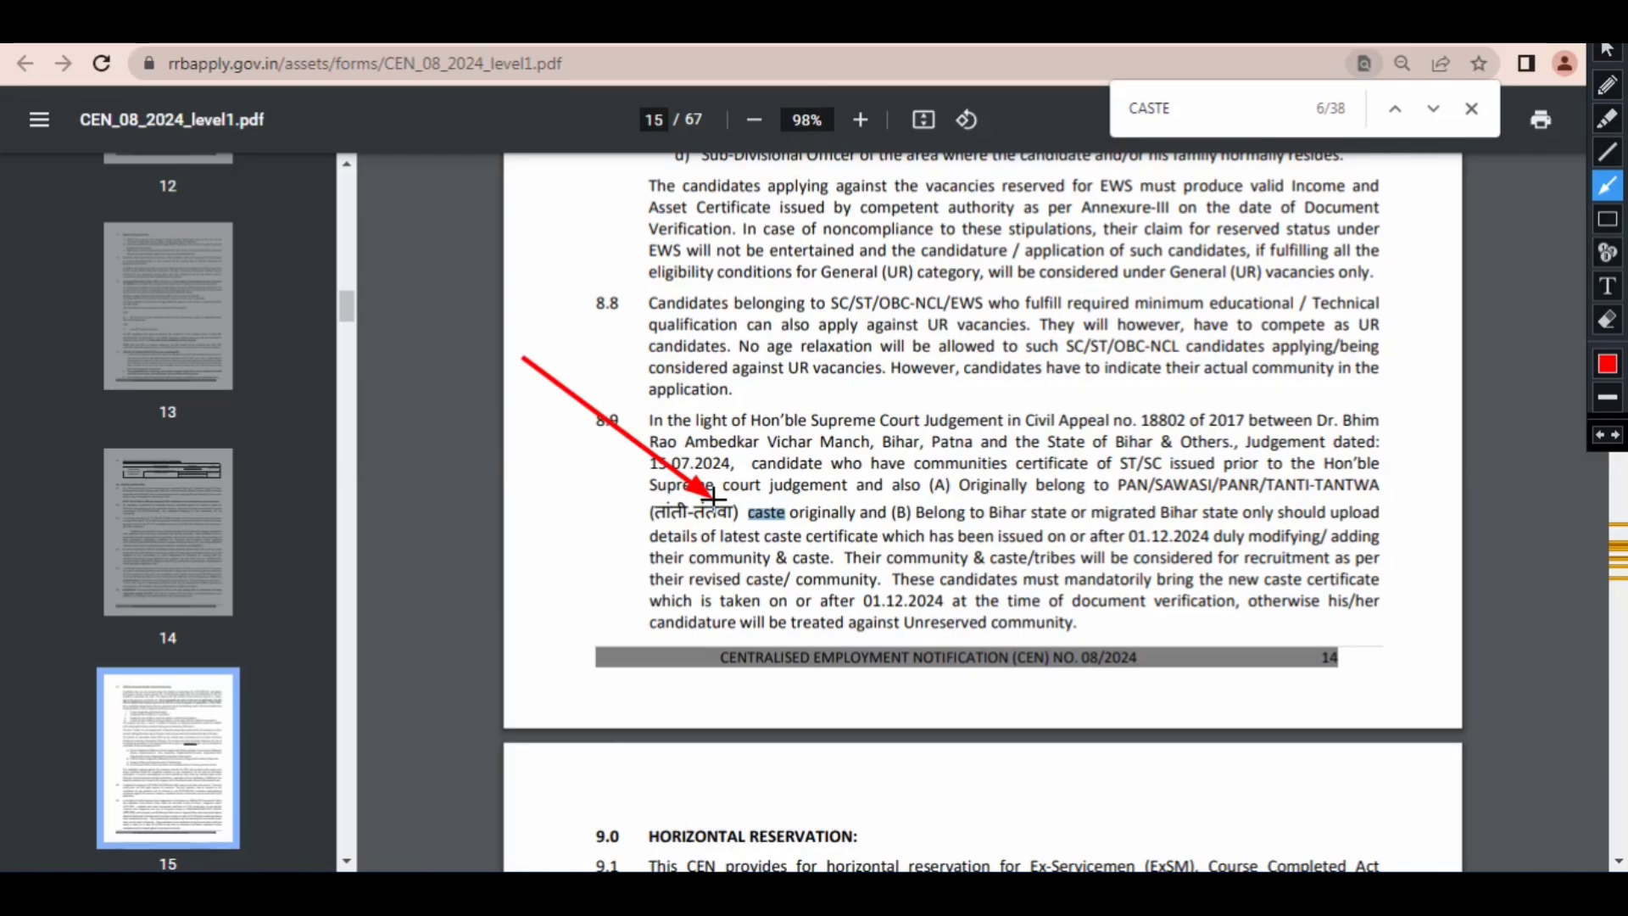
{"action": "left_click_drag", "start_coordinate": [1136, 387], "coordinate": [1187, 415]}
{"action": "mouse_move", "coordinate": [1109, 437]}
{"action": "left_mouse_down"}
{"action": "mouse_move", "coordinate": [1128, 470]}
{"action": "mouse_move", "coordinate": [1221, 477]}
{"action": "left_mouse_up"}
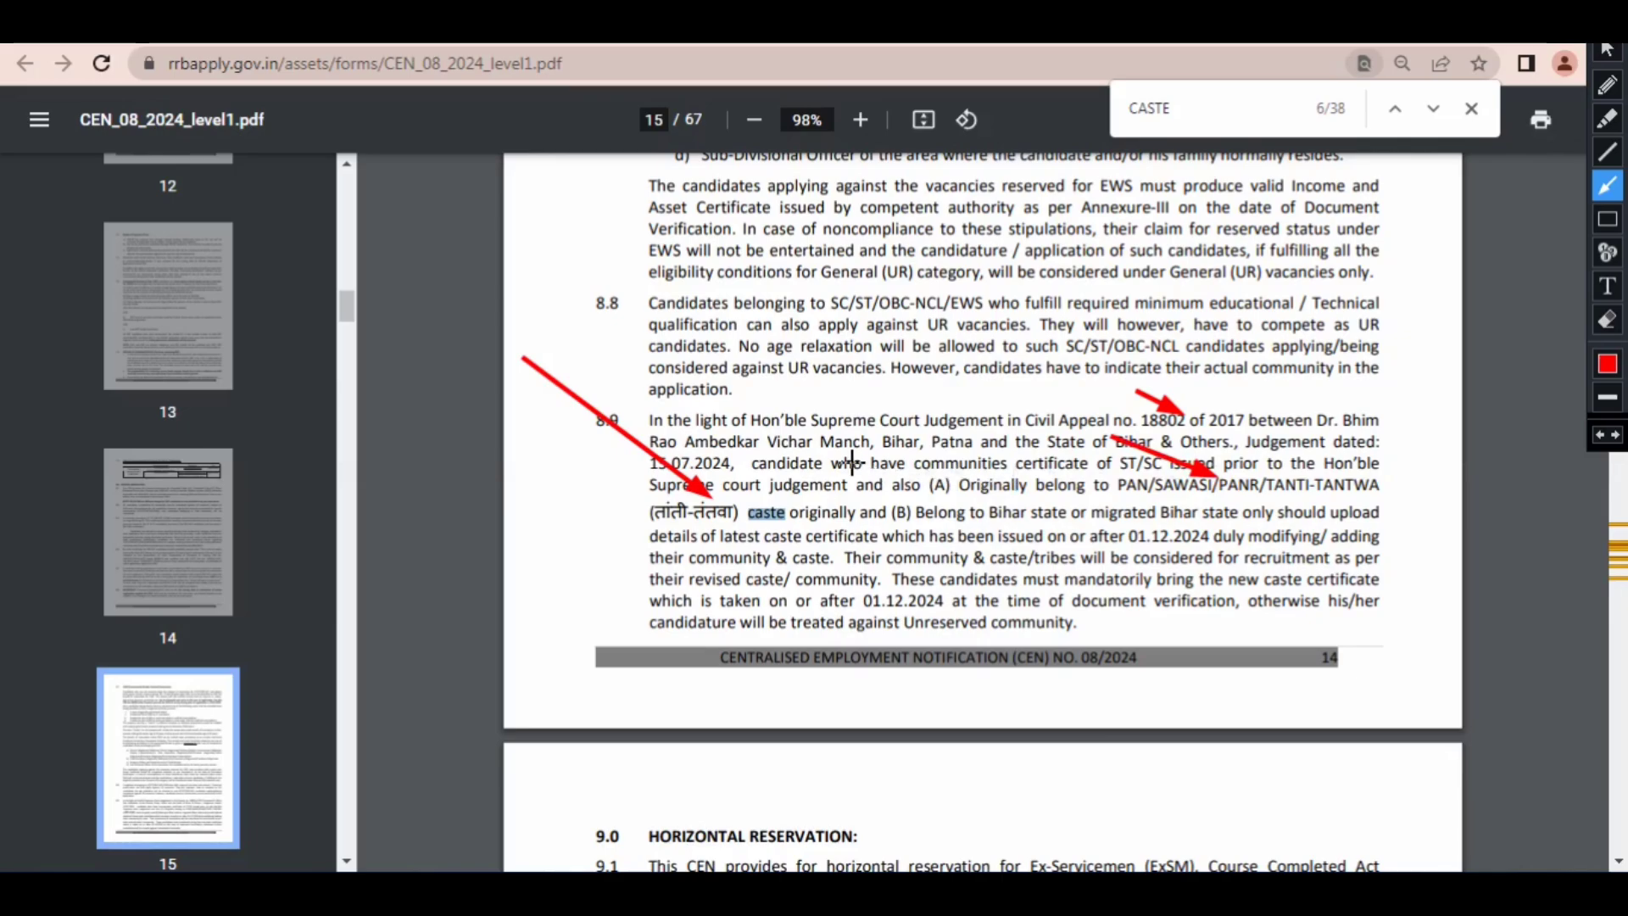
{"action": "left_click_drag", "start_coordinate": [852, 461], "coordinate": [1020, 494]}
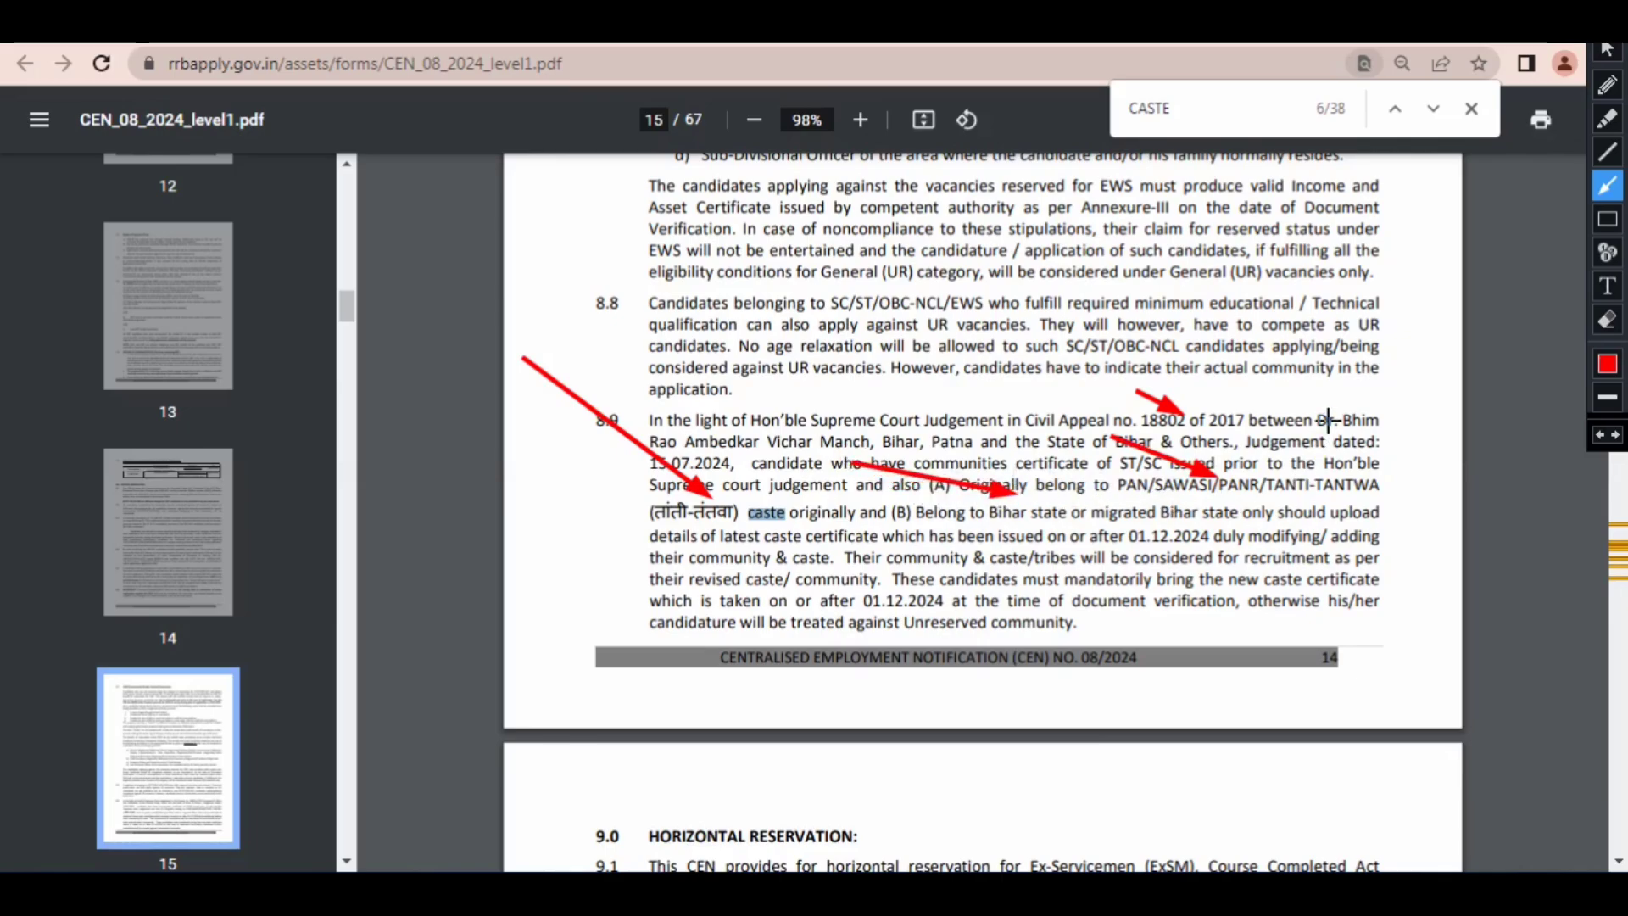
{"action": "left_click_drag", "start_coordinate": [1327, 421], "coordinate": [1328, 474]}
{"action": "left_click_drag", "start_coordinate": [568, 496], "coordinate": [998, 534]}
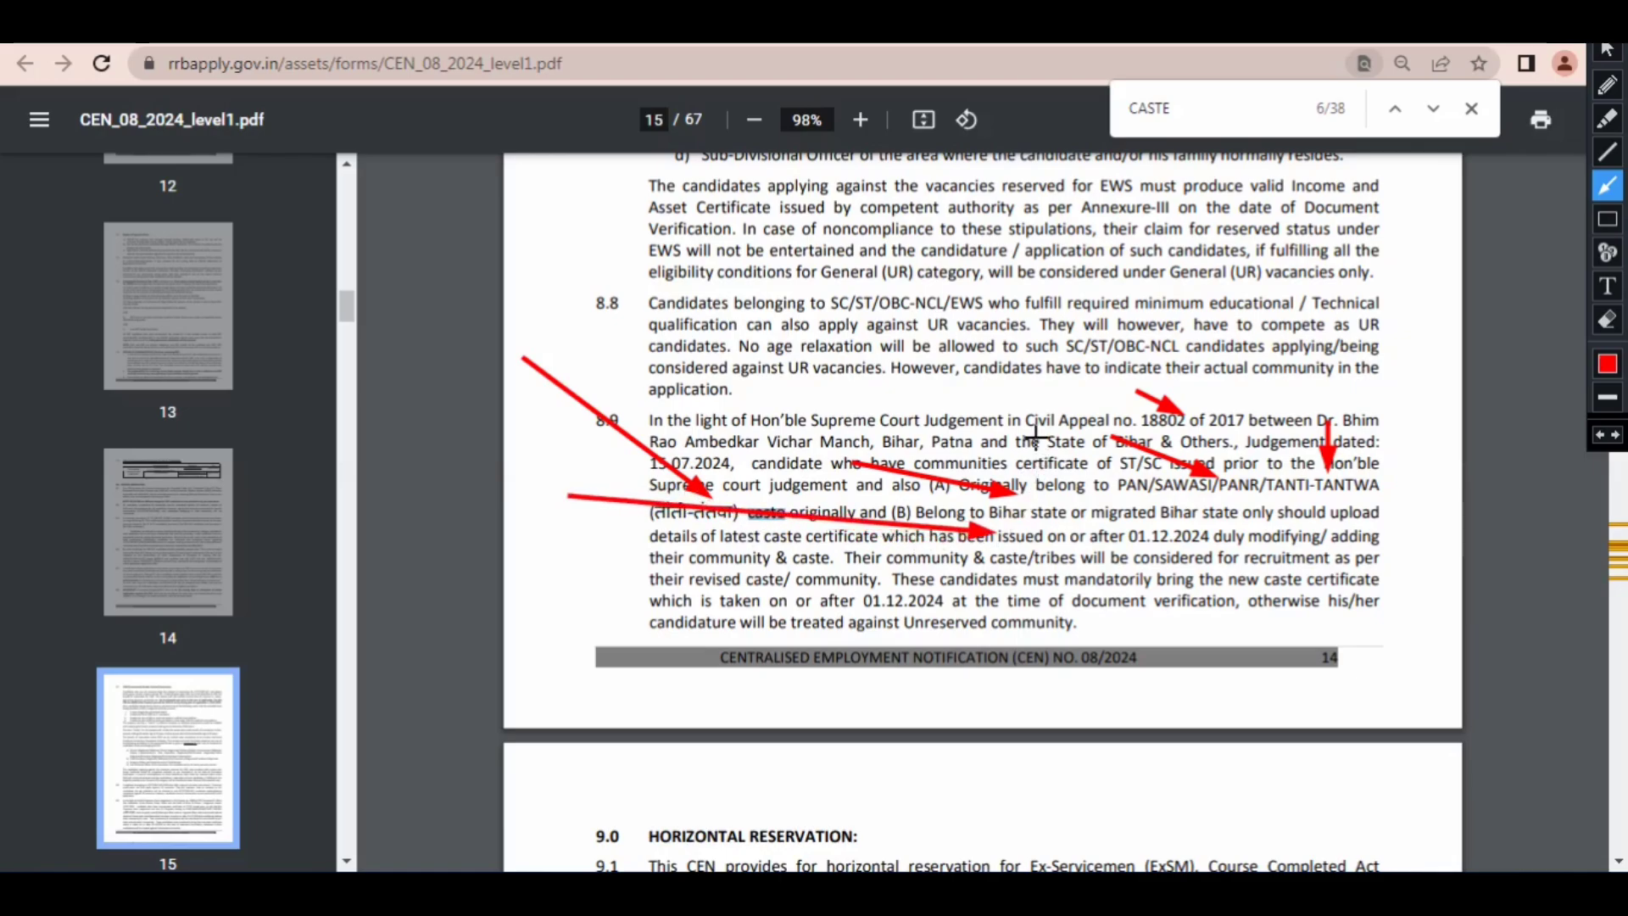
Step: Mark the Bihar state and migration conditions in clause 8.9 with more red arrows and clear the annotations
{"action": "left_click_drag", "start_coordinate": [1036, 436], "coordinate": [1157, 513]}
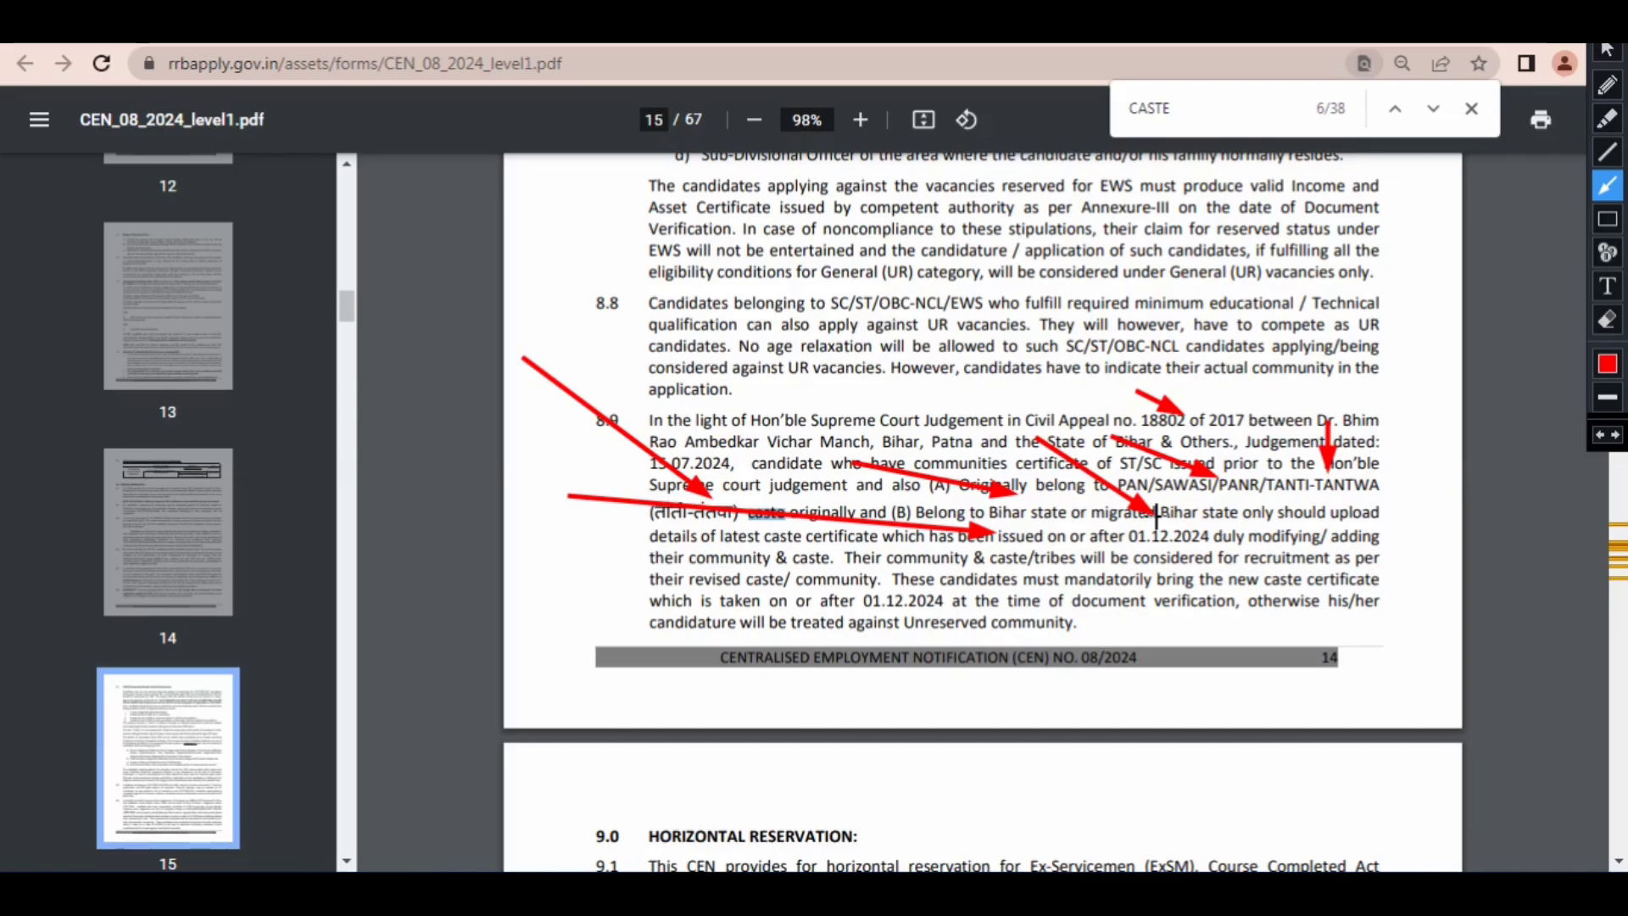
{"action": "mouse_move", "coordinate": [968, 404]}
{"action": "left_mouse_down"}
{"action": "mouse_move", "coordinate": [1123, 450]}
{"action": "mouse_move", "coordinate": [1108, 446]}
{"action": "left_mouse_up"}
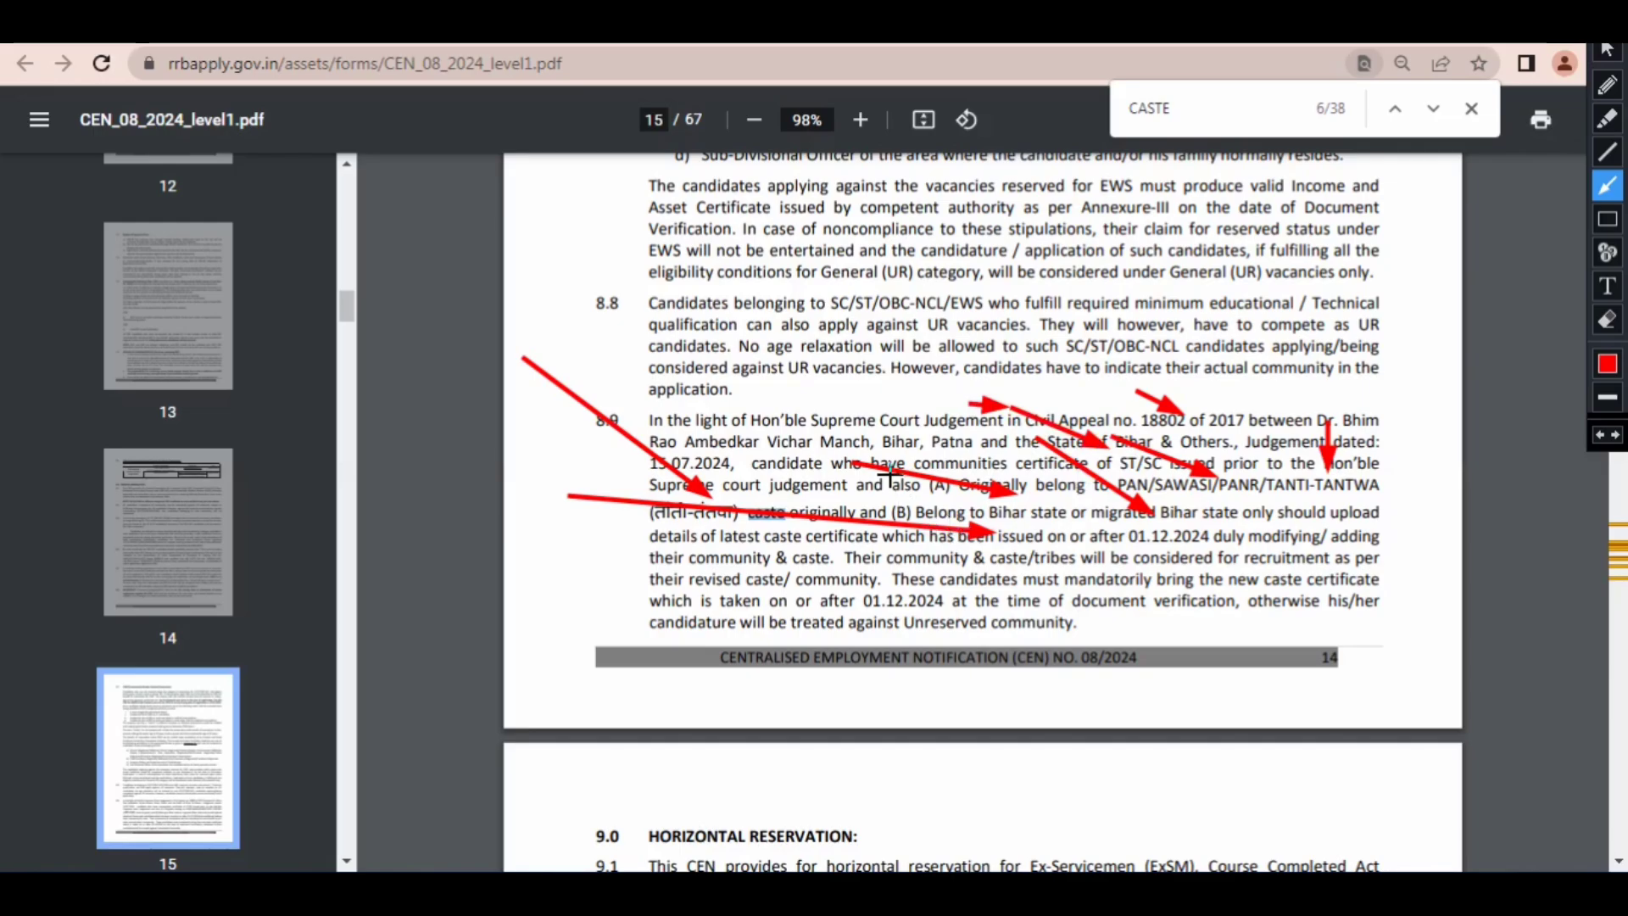
{"action": "left_click_drag", "start_coordinate": [880, 464], "coordinate": [1097, 526]}
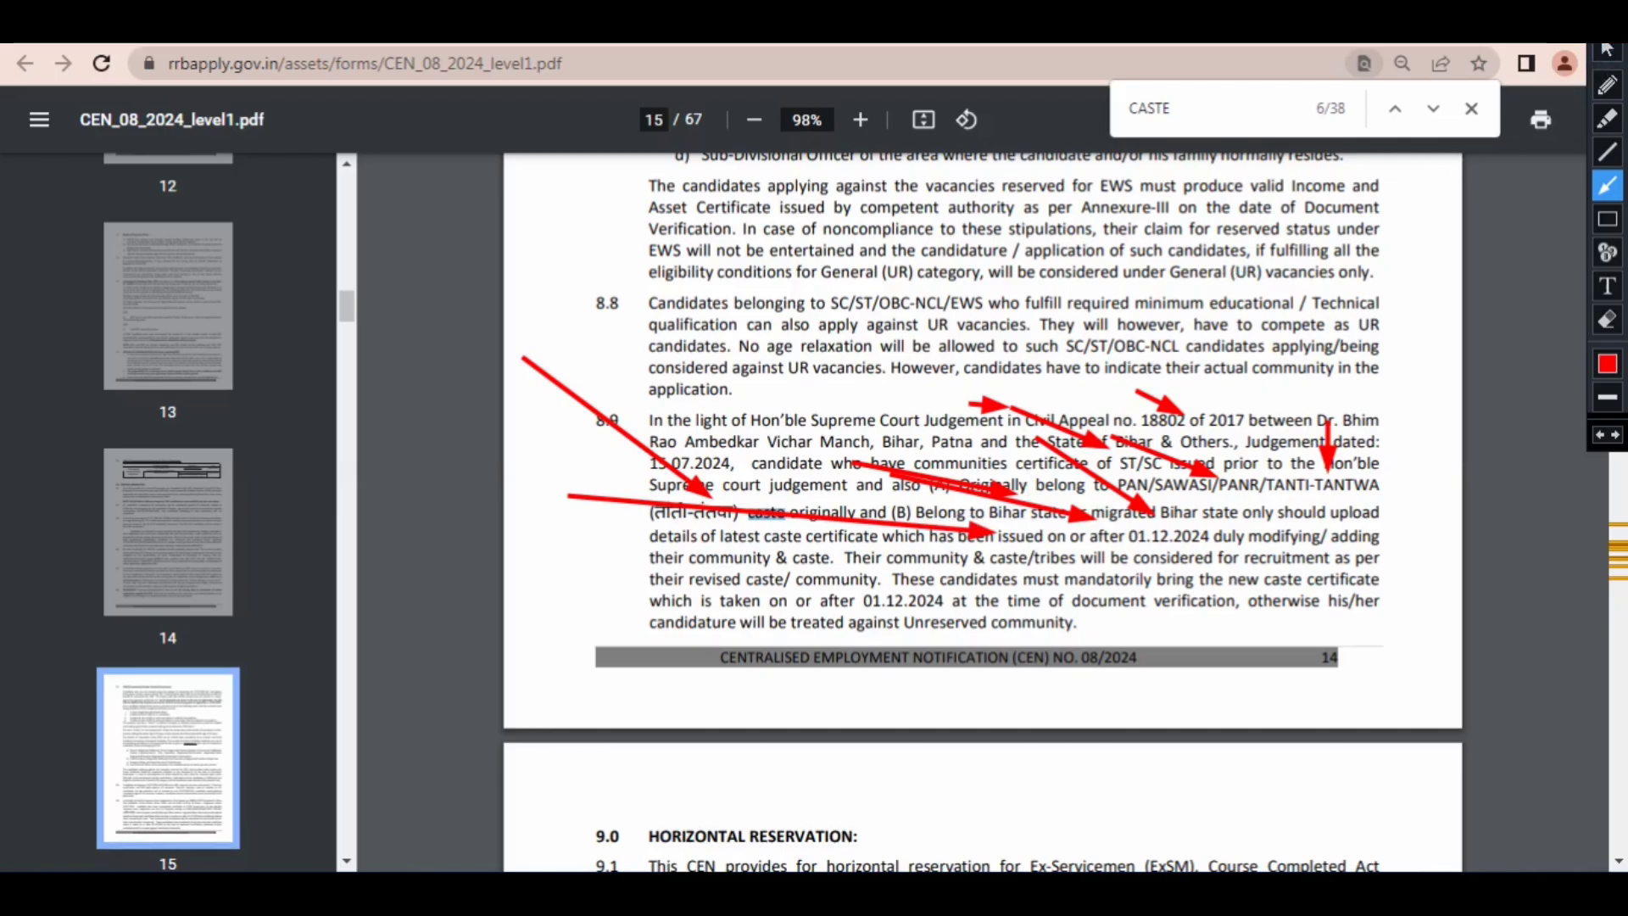
{"action": "key", "text": "Escape"}
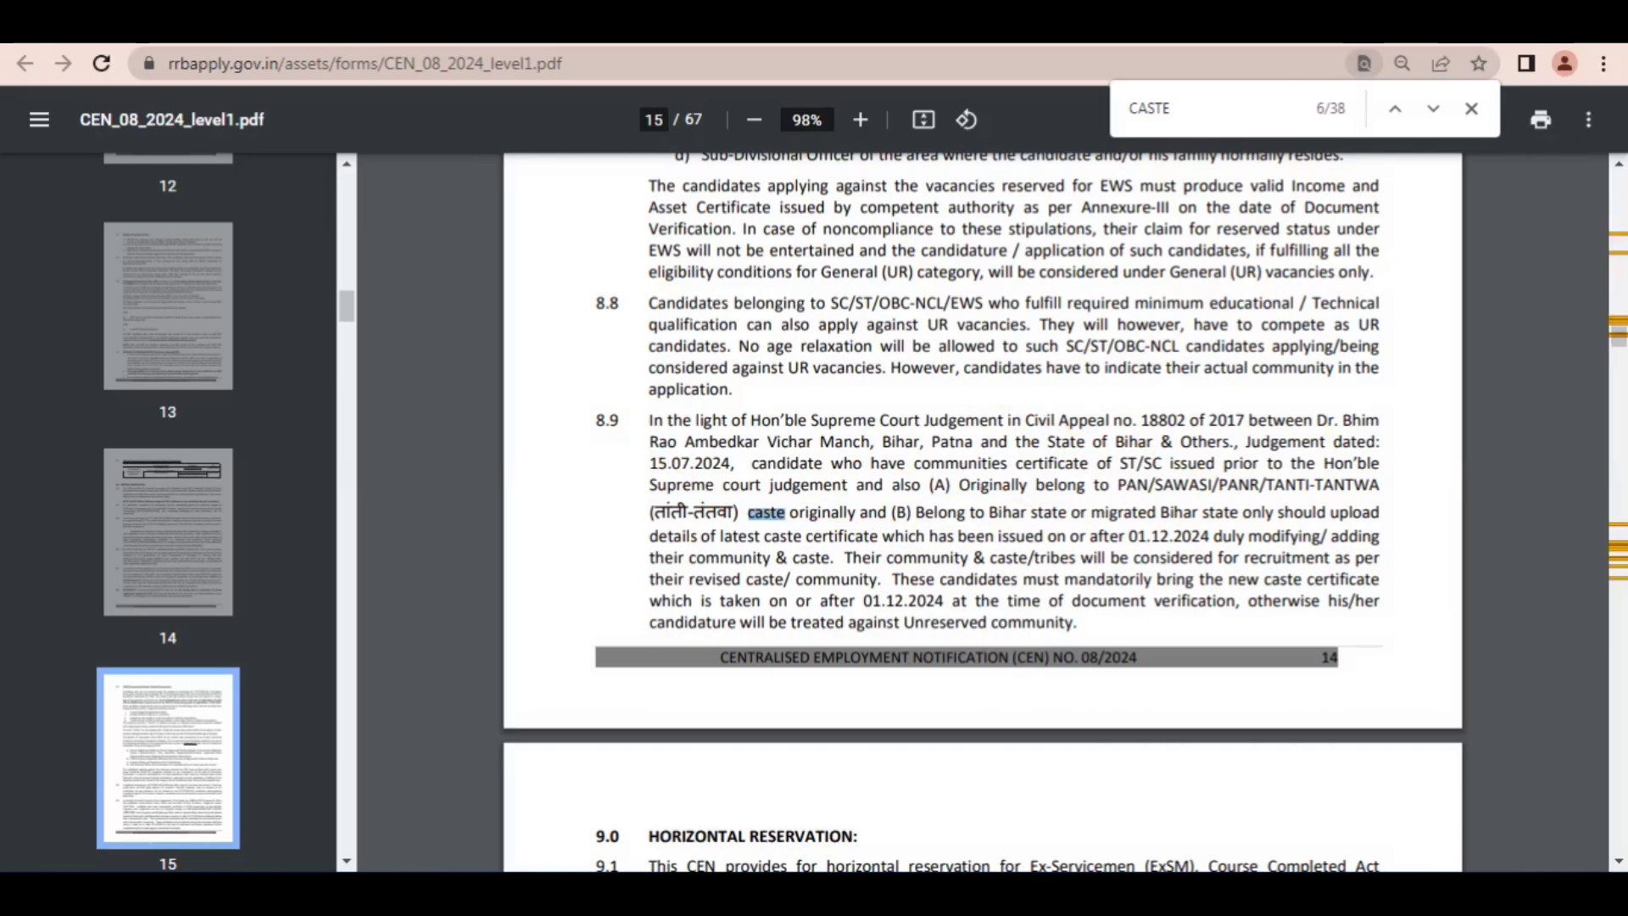
Step: Return to the application form, change the Community to SC (Scheduled Caste) and agree to the reservation eligibility notice
{"action": "key", "text": "ctrl+shift+Tab"}
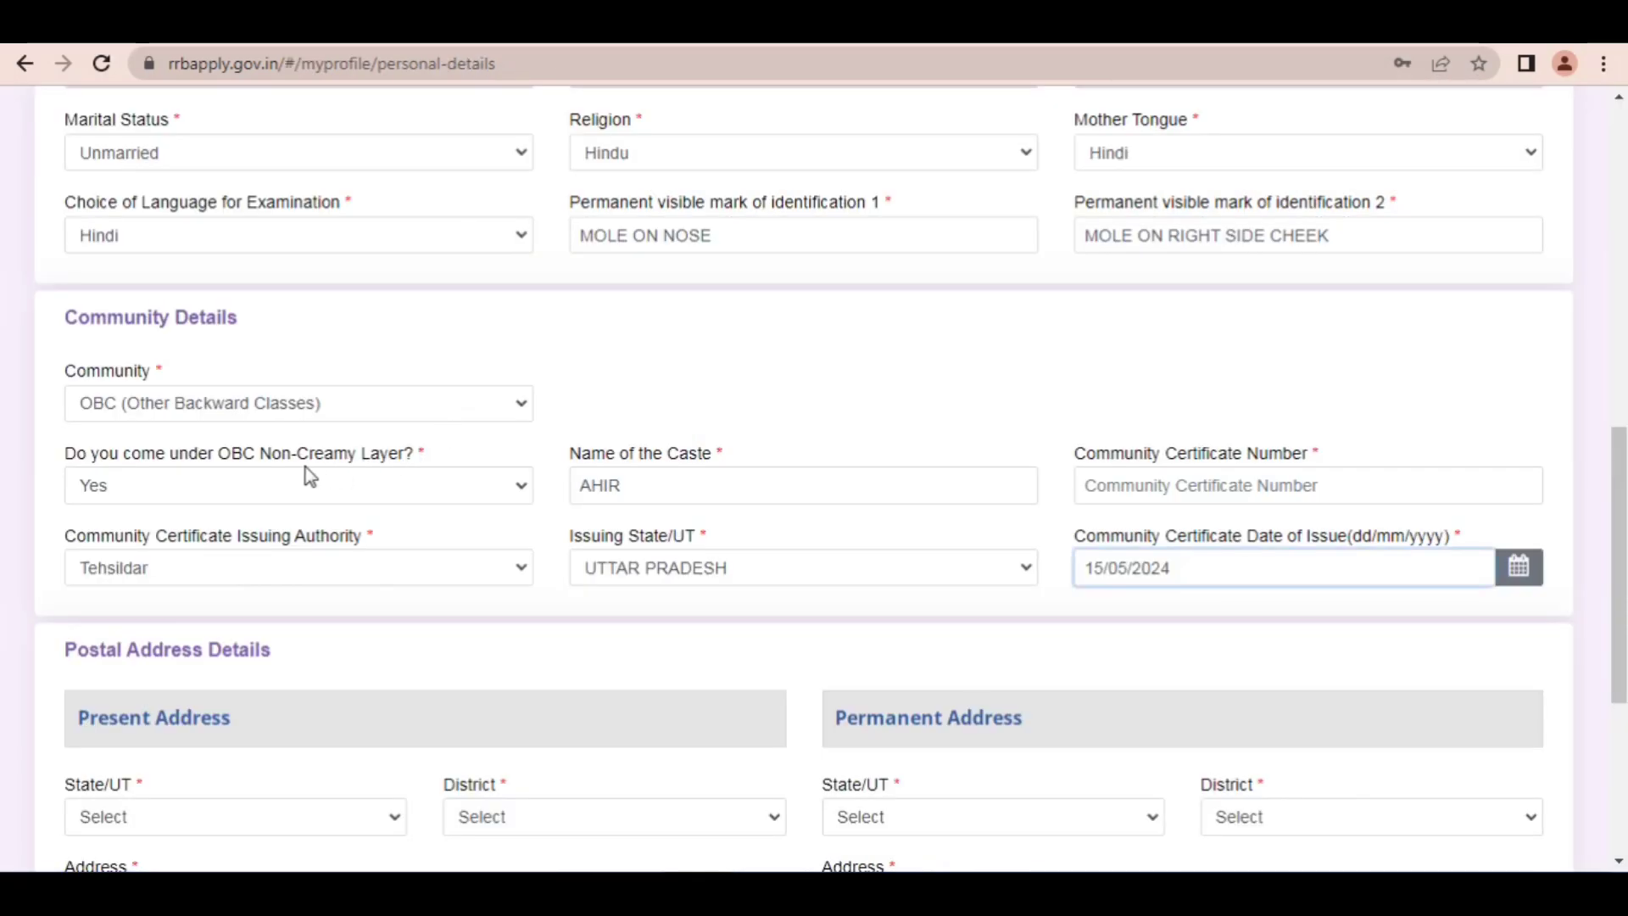
{"action": "left_click", "coordinate": [276, 485]}
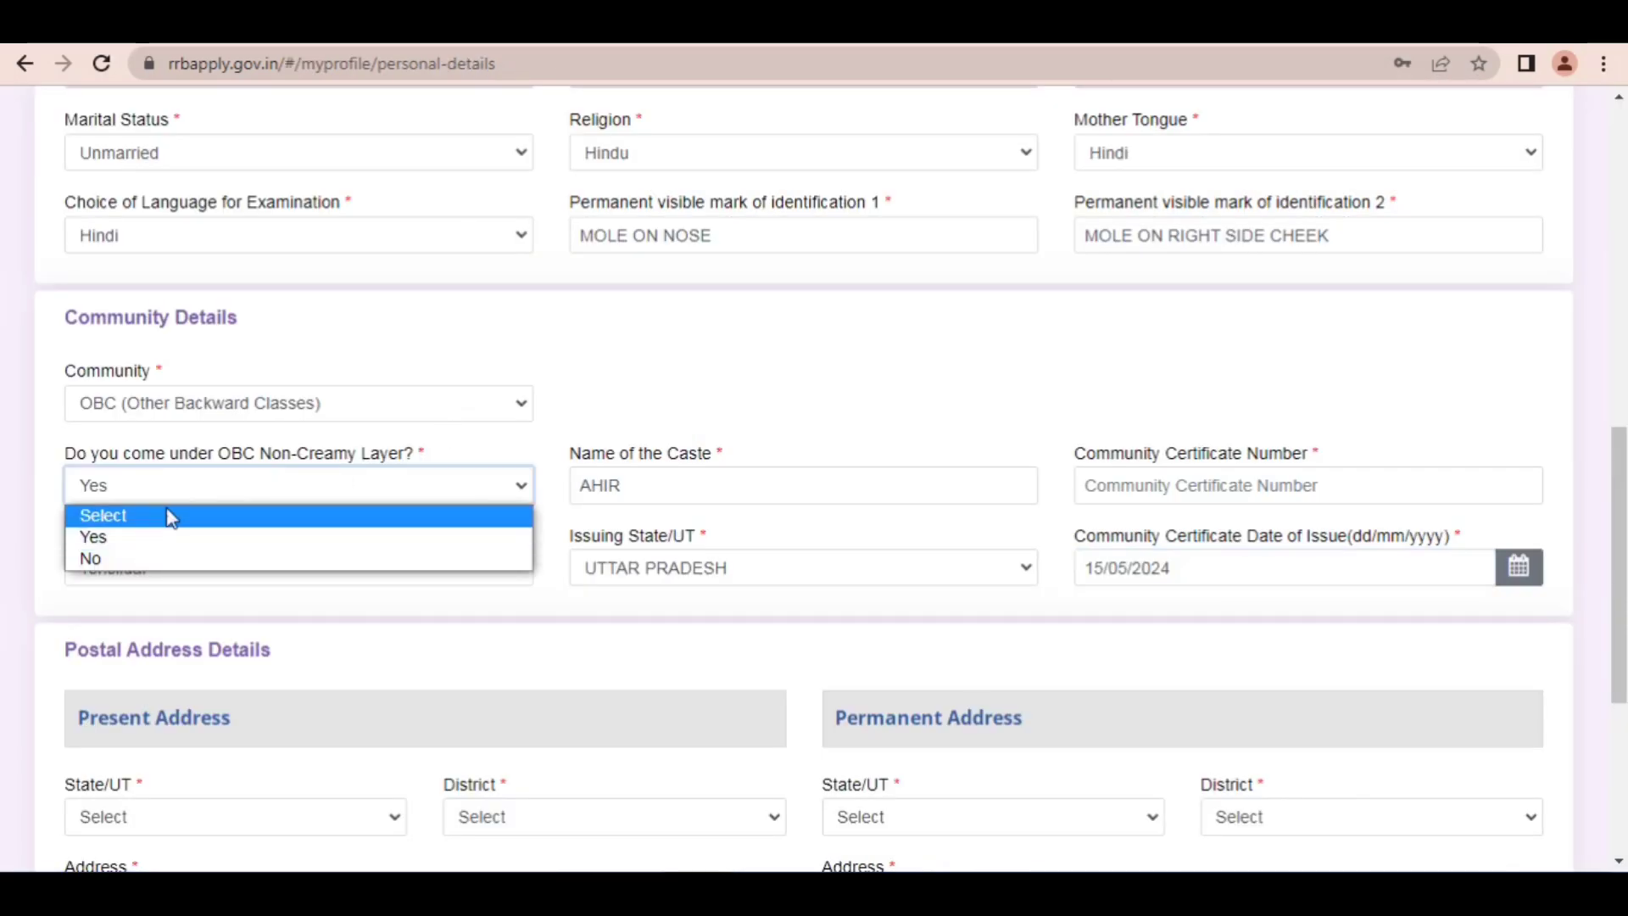
{"action": "left_click", "coordinate": [165, 399]}
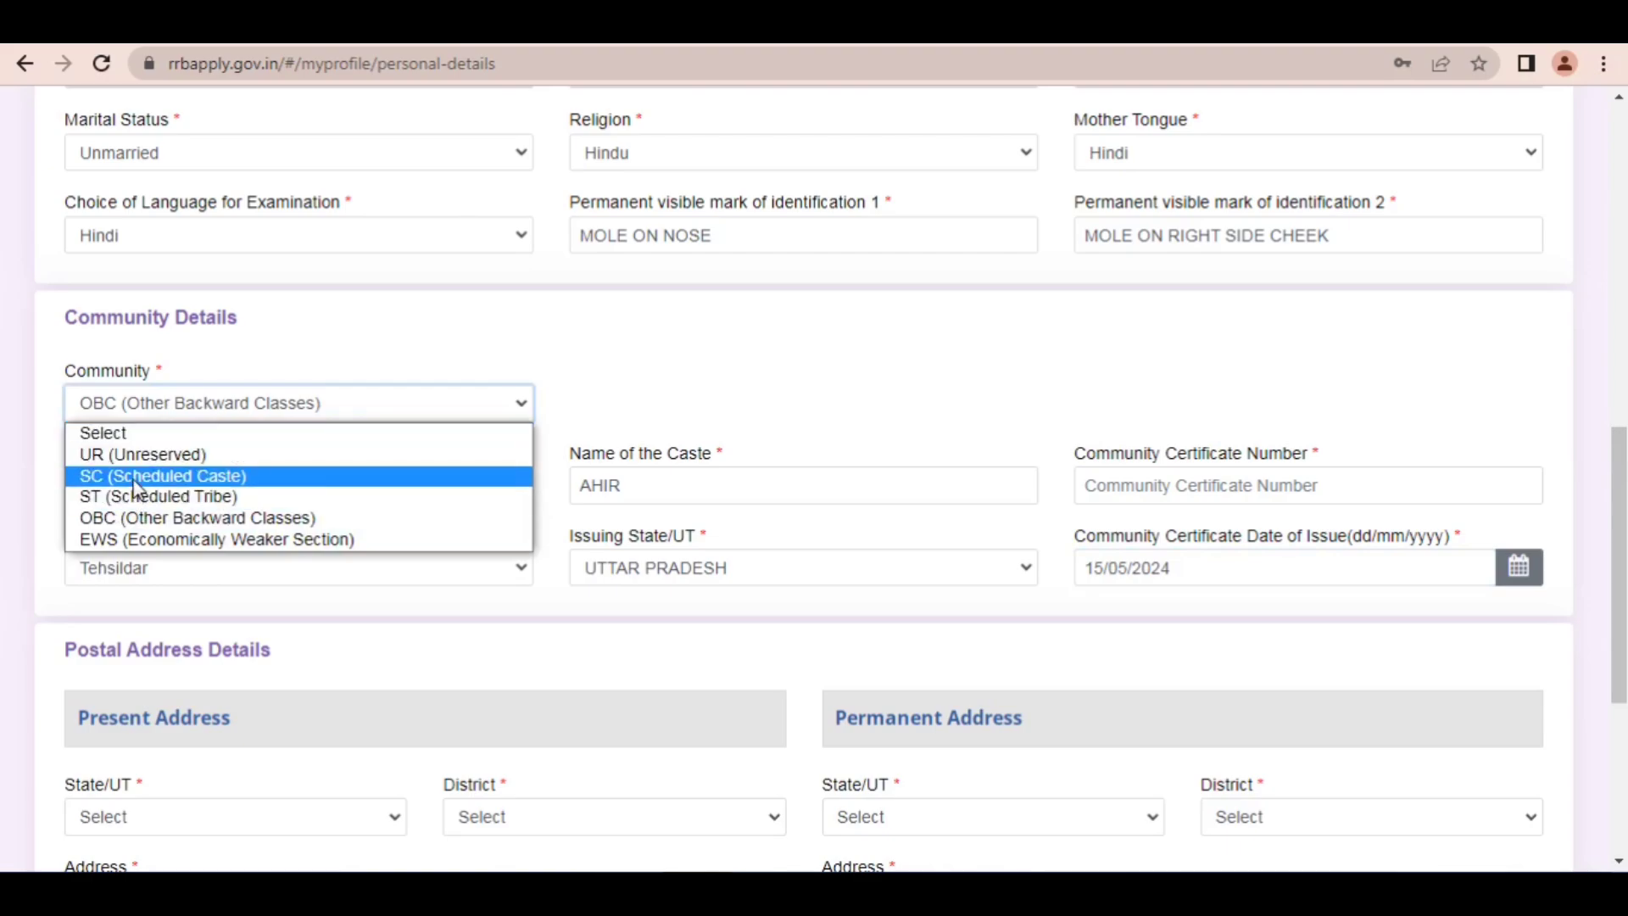
{"action": "left_click", "coordinate": [136, 477]}
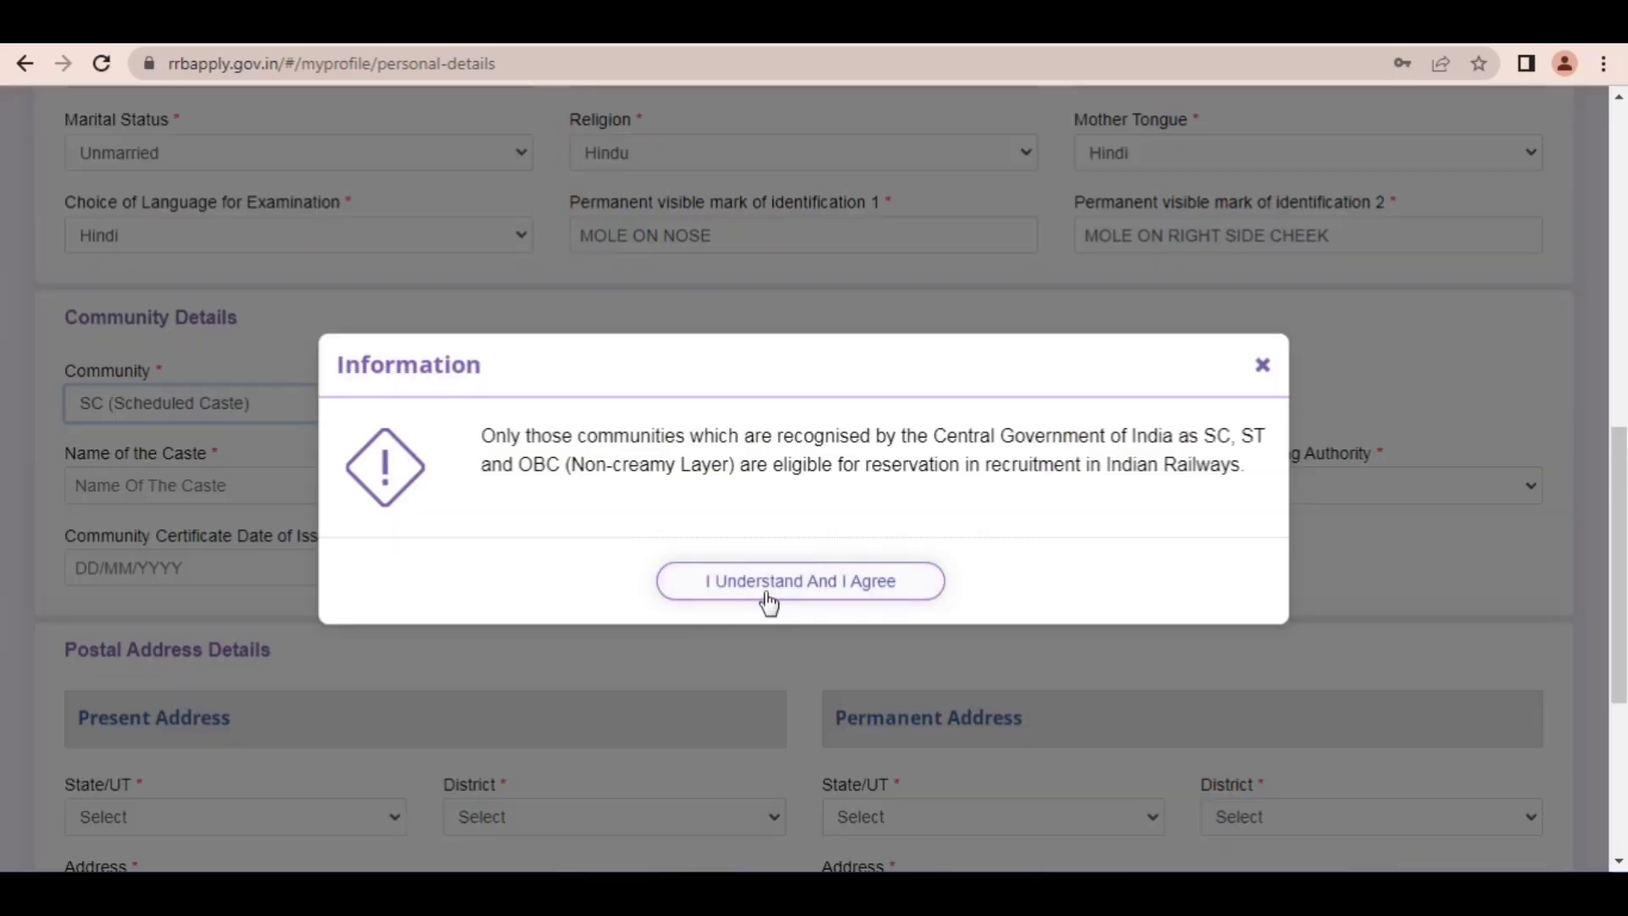
{"action": "left_click", "coordinate": [770, 596]}
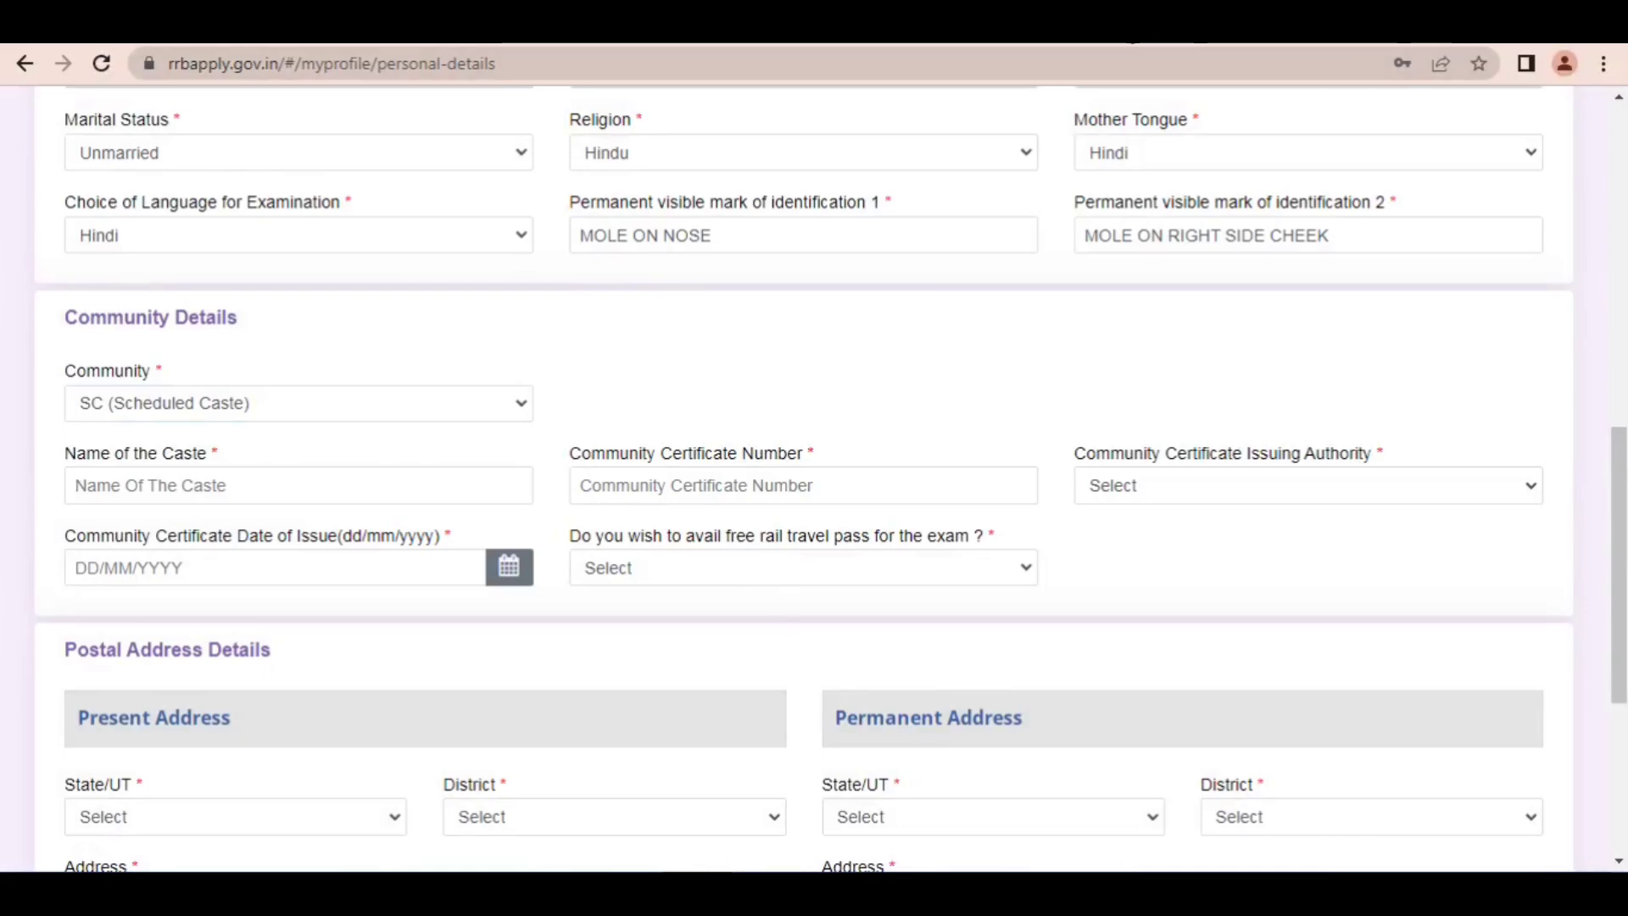
Step: Point out the Community Certificate Issuing Authority field with a red arrow and clear the annotation
{"action": "left_click", "coordinate": [1110, 30]}
{"action": "mouse_move", "coordinate": [458, 299]}
{"action": "left_mouse_down"}
{"action": "mouse_move", "coordinate": [230, 457]}
{"action": "mouse_move", "coordinate": [1144, 483]}
{"action": "left_mouse_up"}
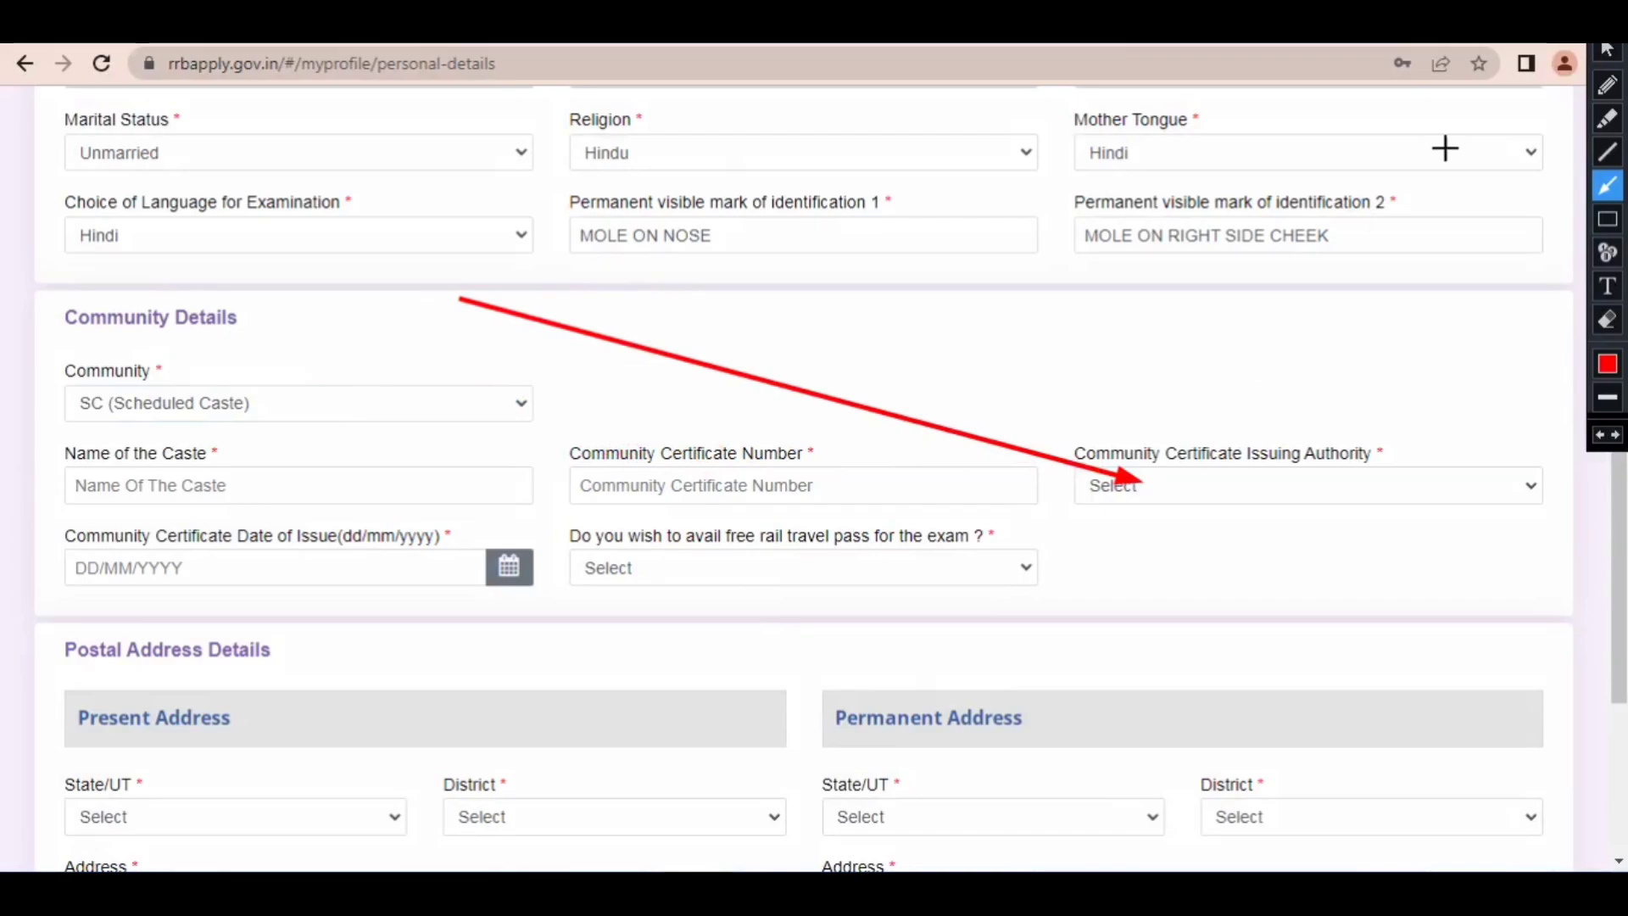
{"action": "left_click", "coordinate": [1607, 49]}
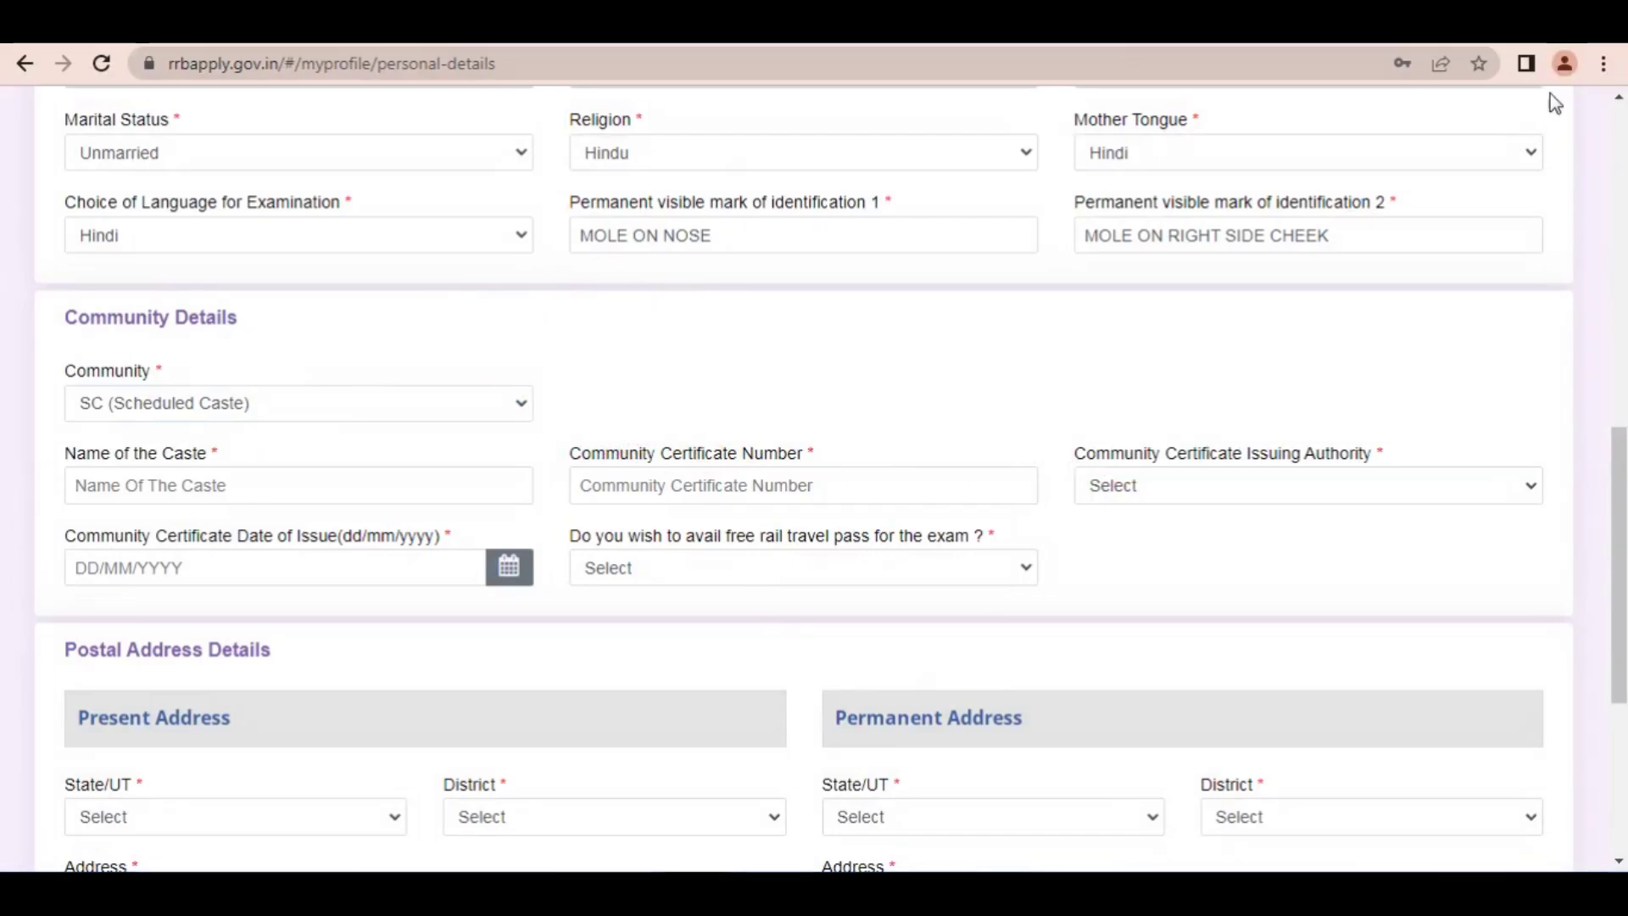
Step: Set the community certificate's issuing authority to Revenue Officers not below the rank of Tehsildar
{"action": "left_click", "coordinate": [1187, 487]}
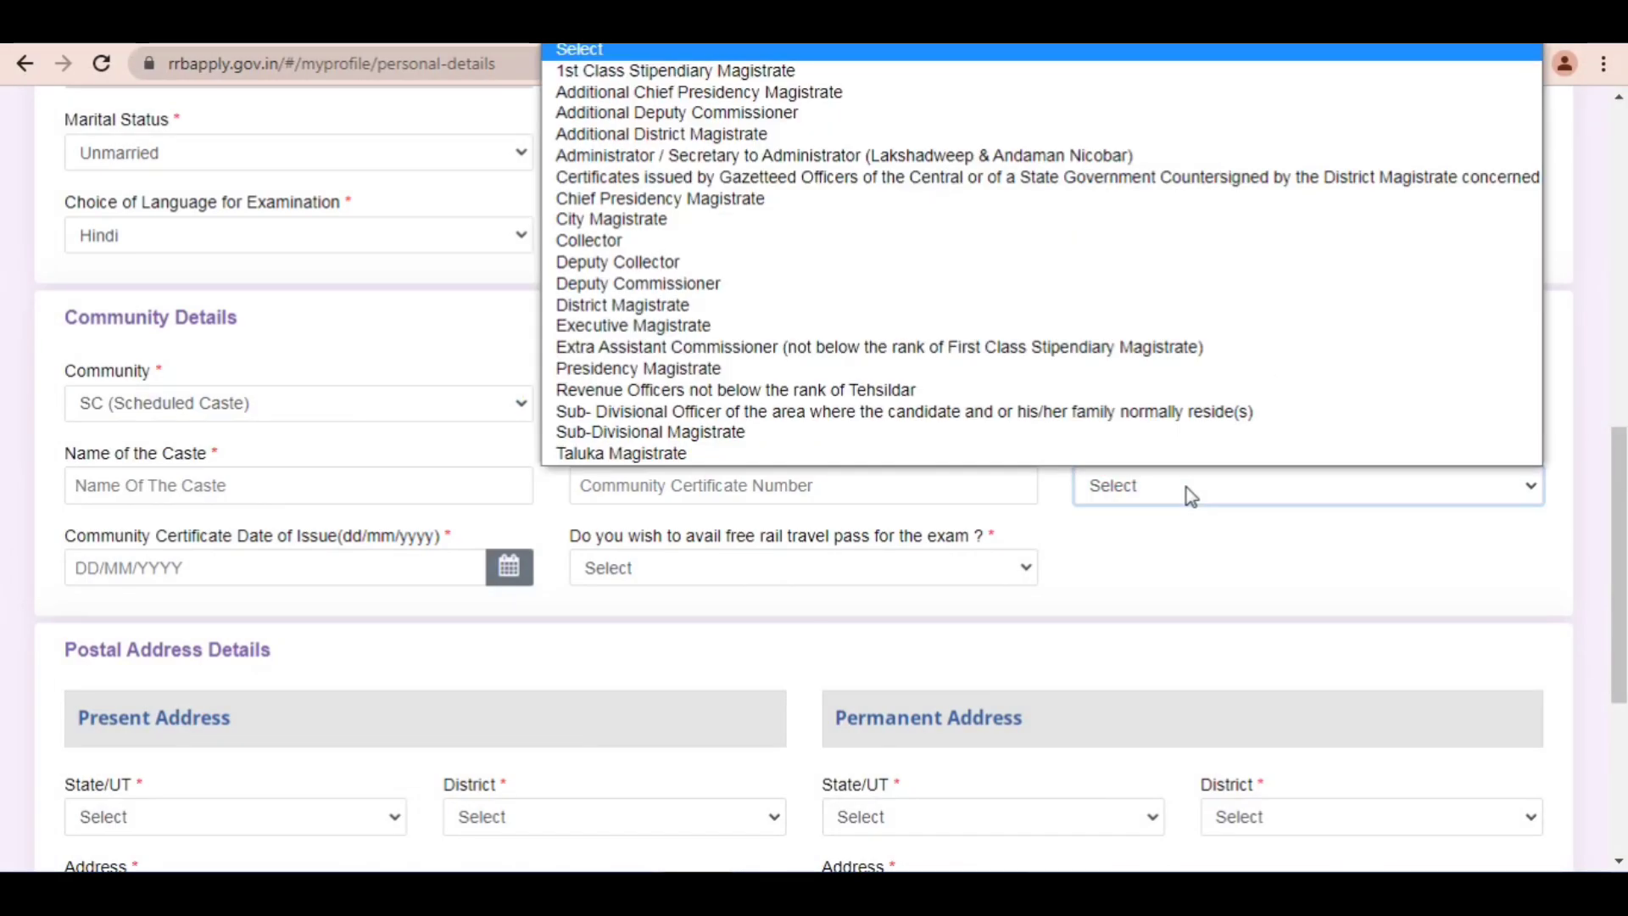
{"action": "key", "text": "t"}
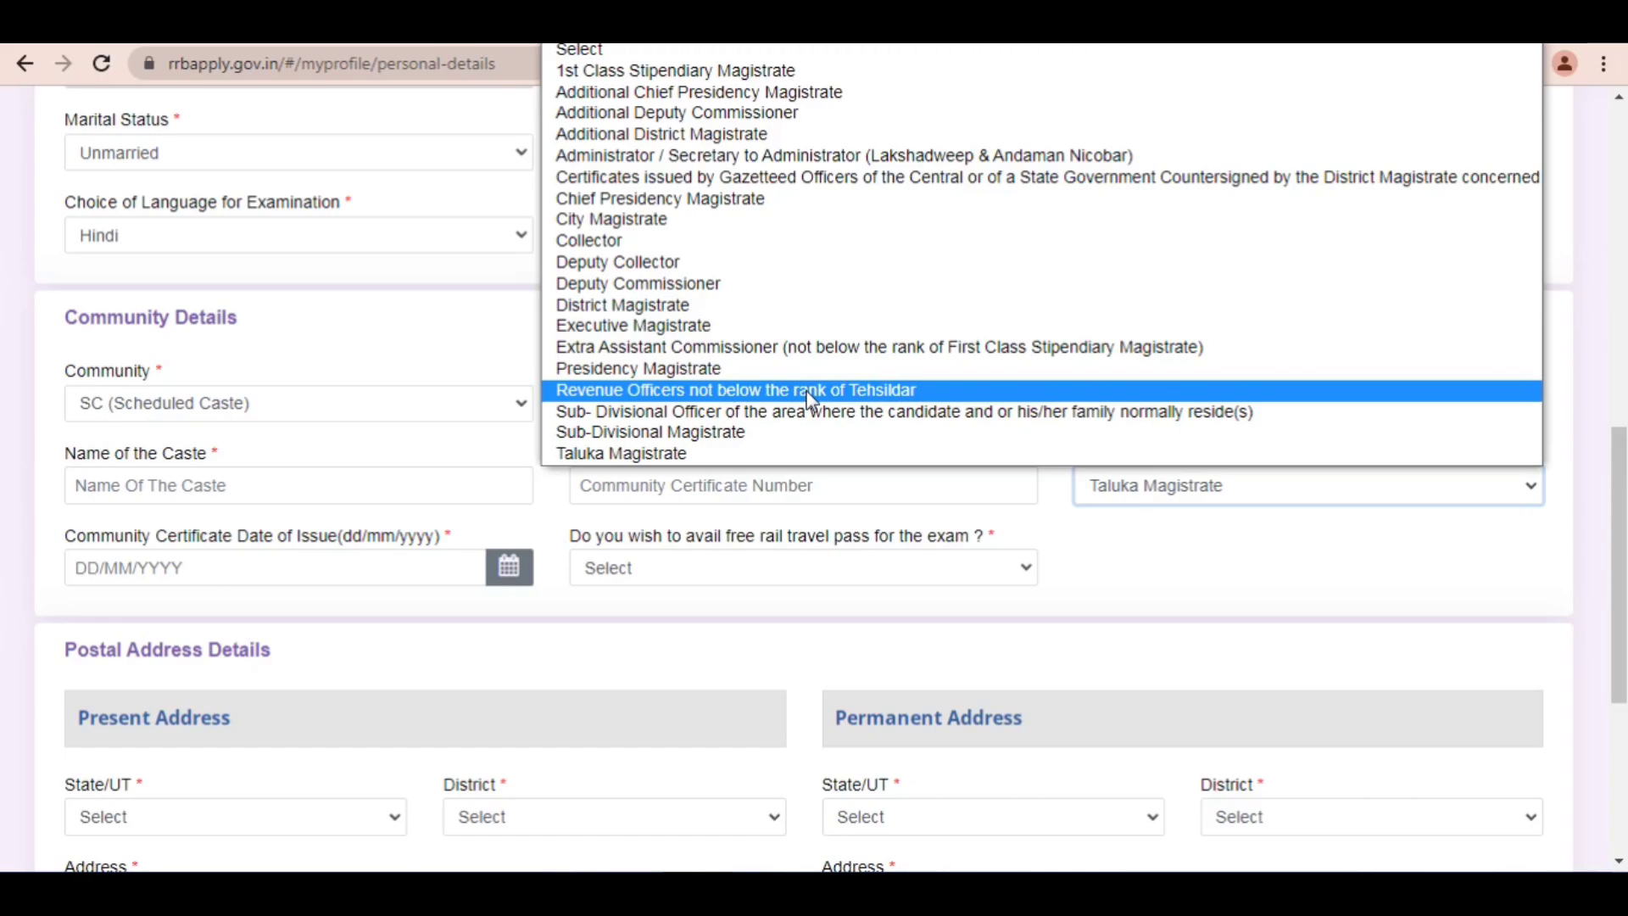
{"action": "left_click", "coordinate": [742, 390]}
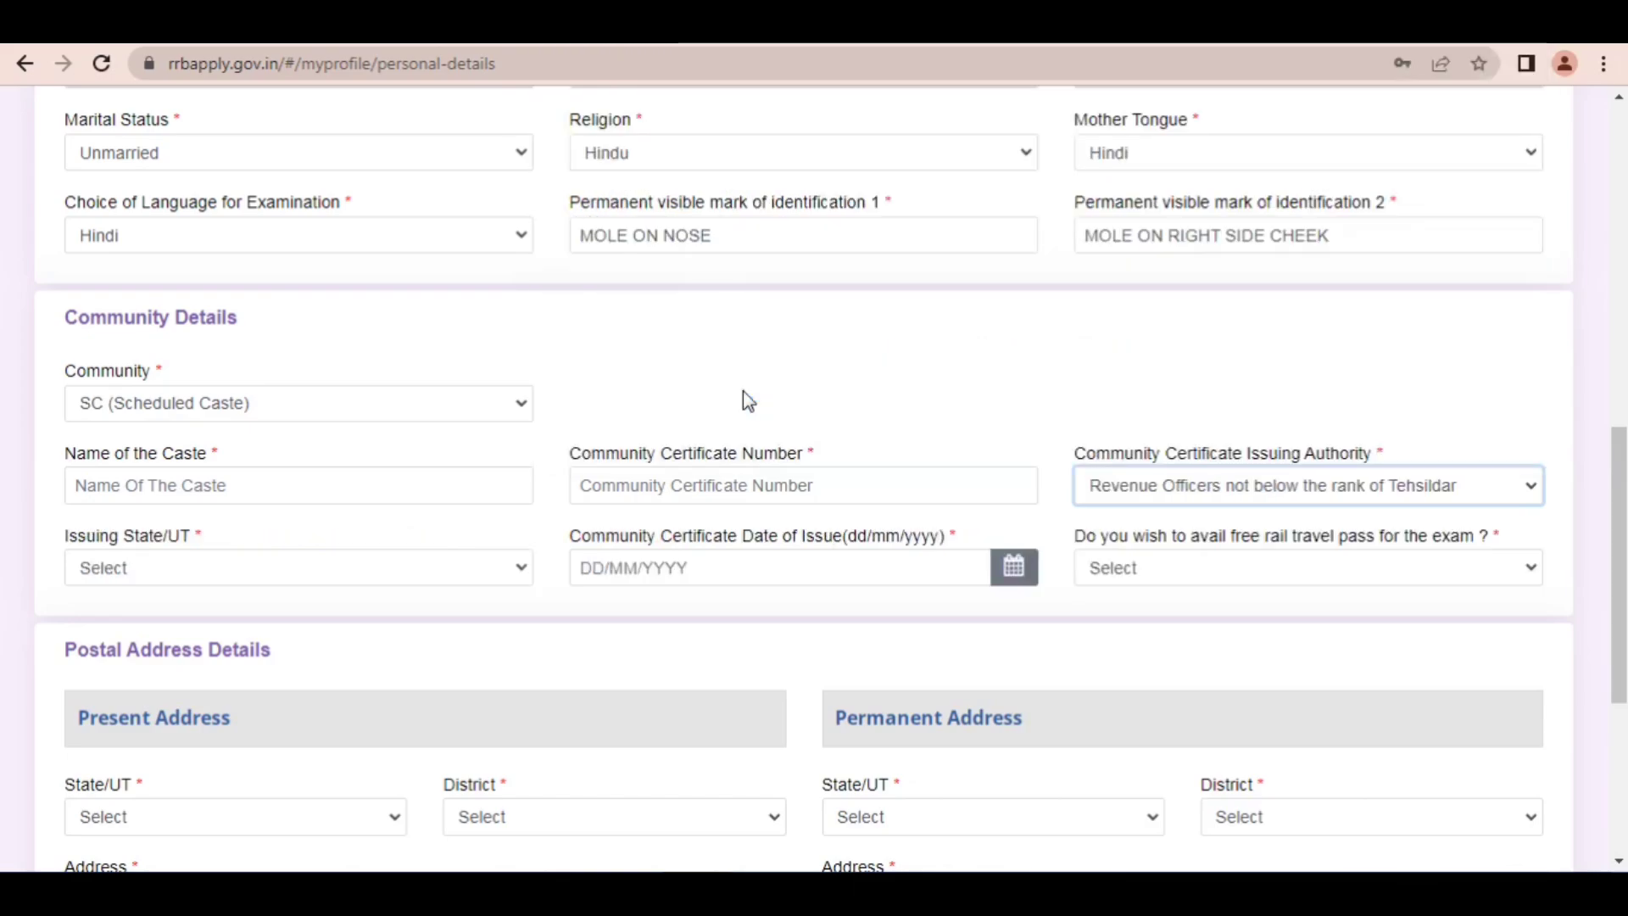
{"action": "left_click", "coordinate": [1119, 497]}
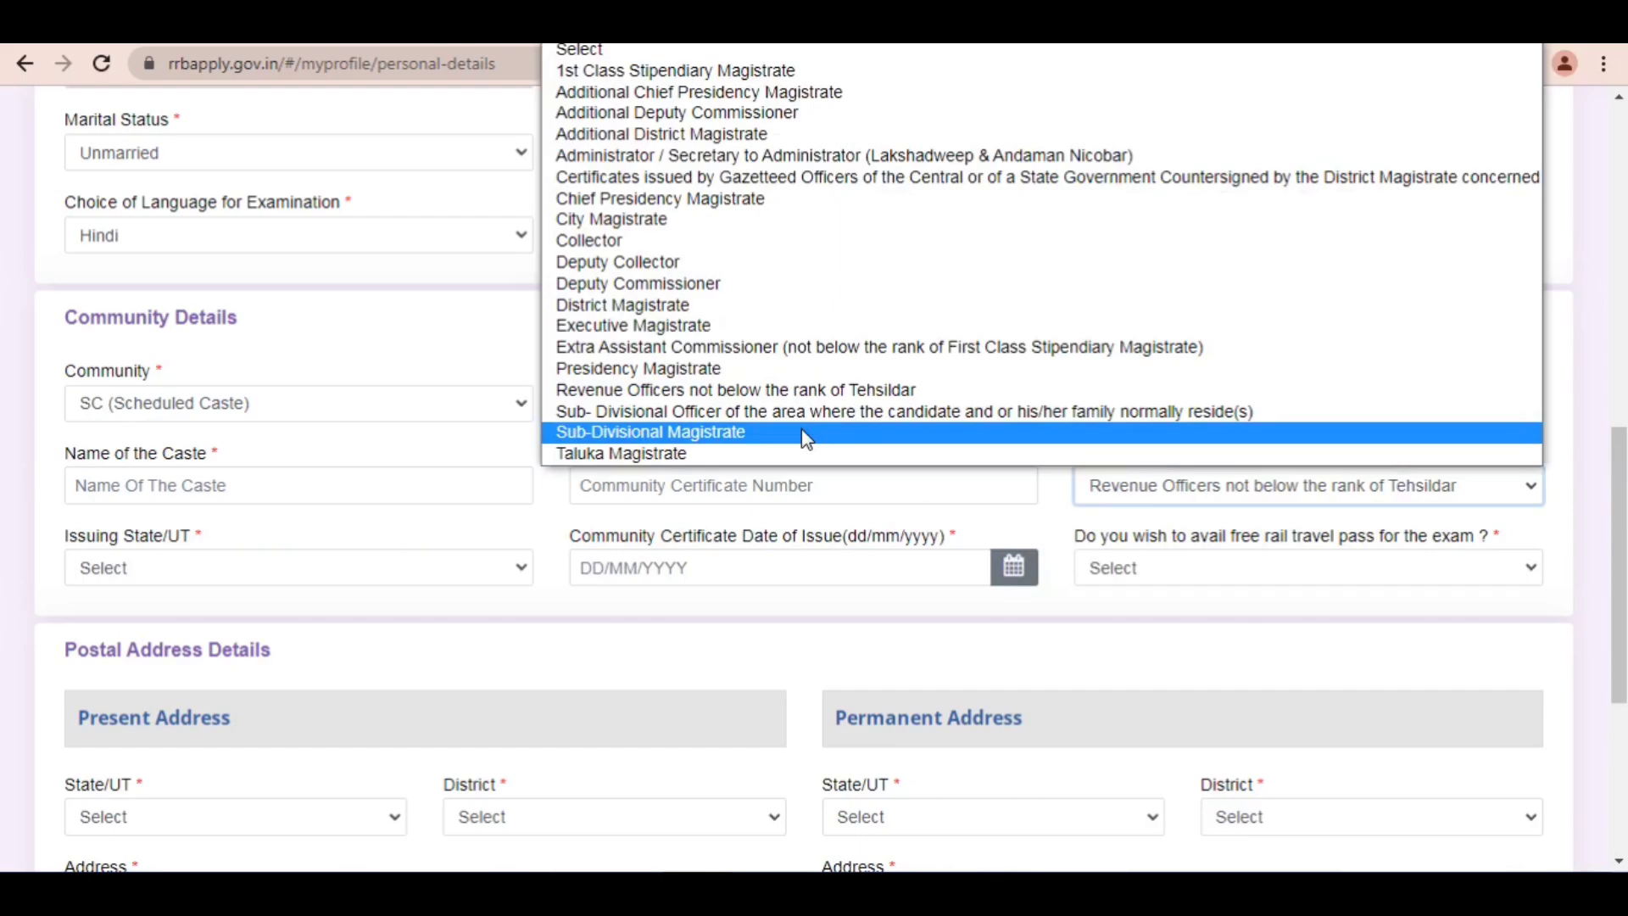
{"action": "key", "text": "Down"}
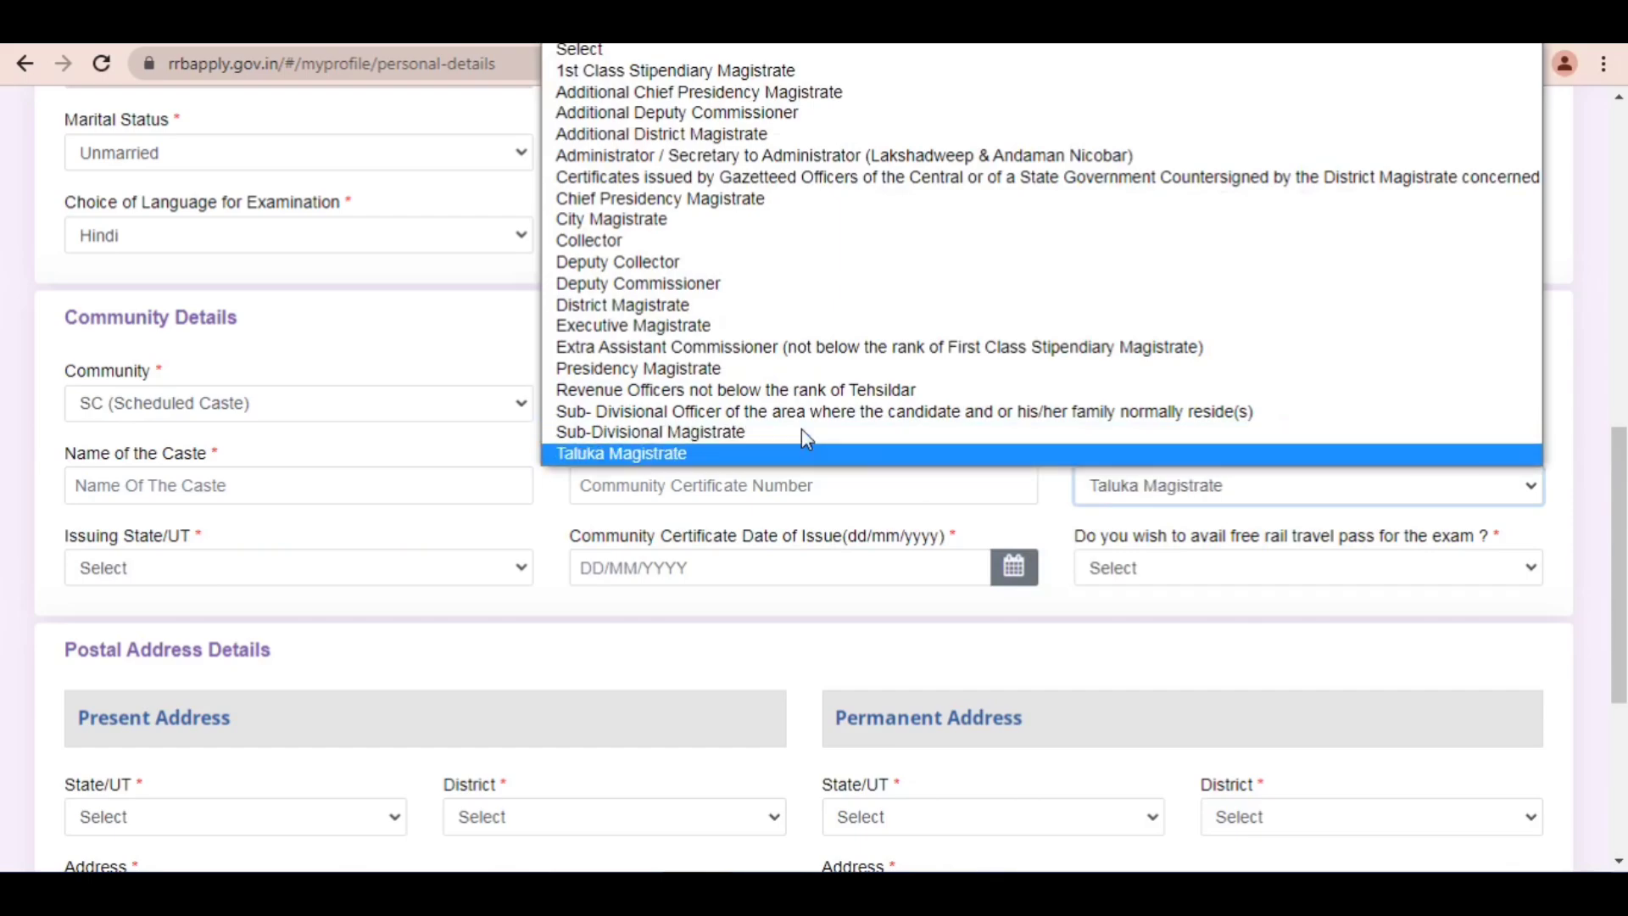
{"action": "left_click", "coordinate": [731, 391]}
Step: Set the SC certificate's issuing state to UTTAR PRADESH
{"action": "left_click", "coordinate": [250, 573]}
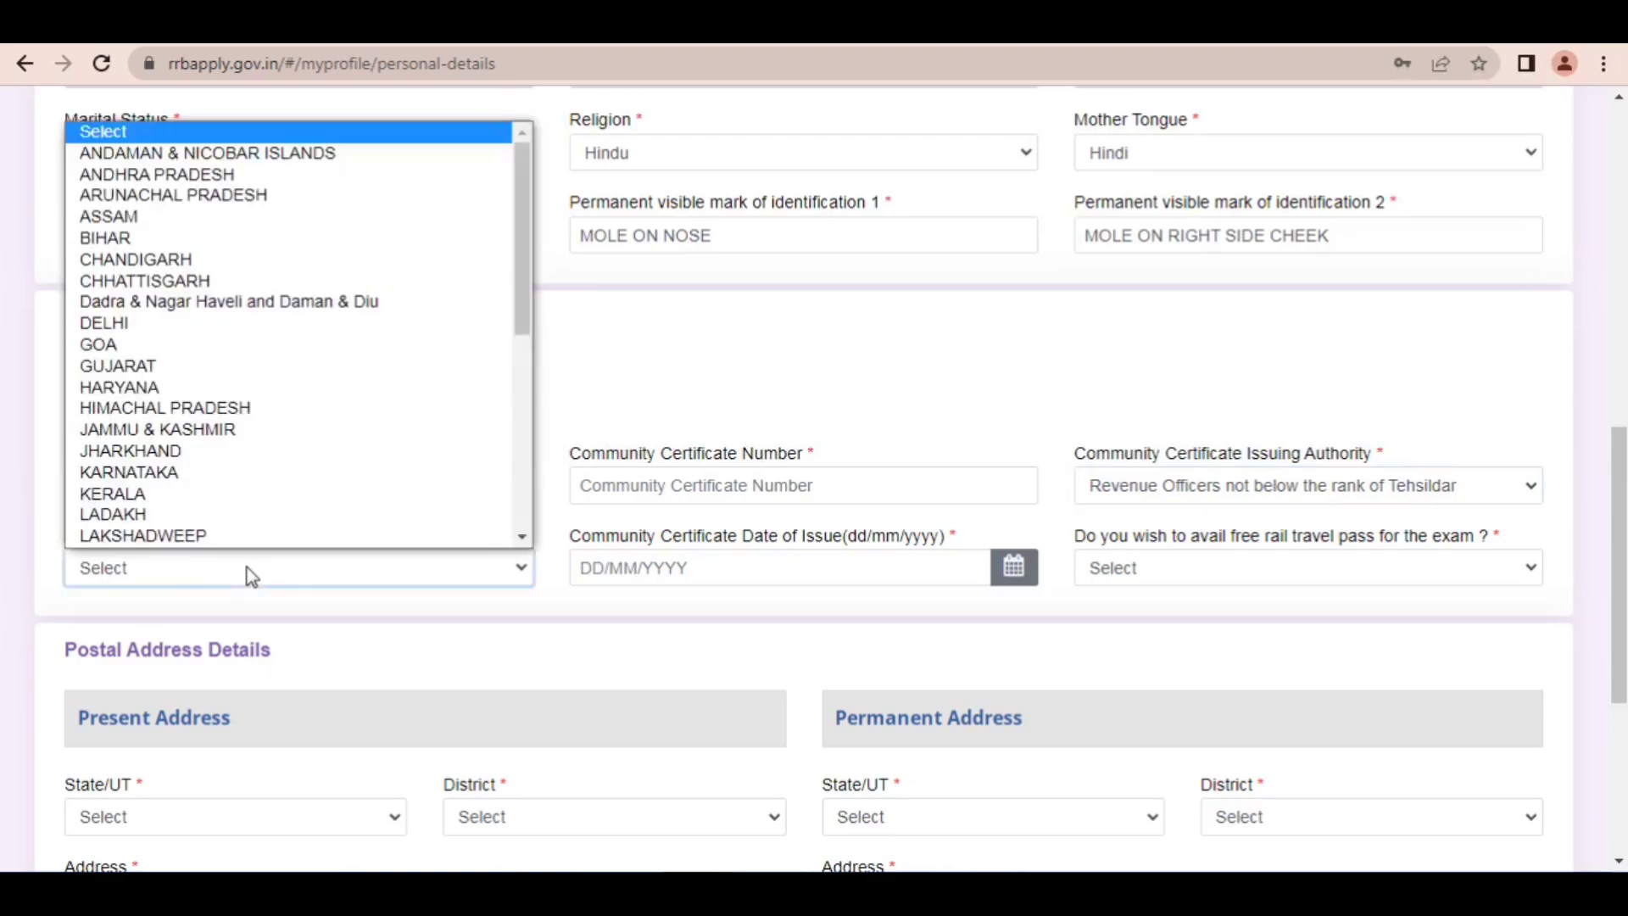
{"action": "key", "text": "u"}
{"action": "key", "text": "Return"}
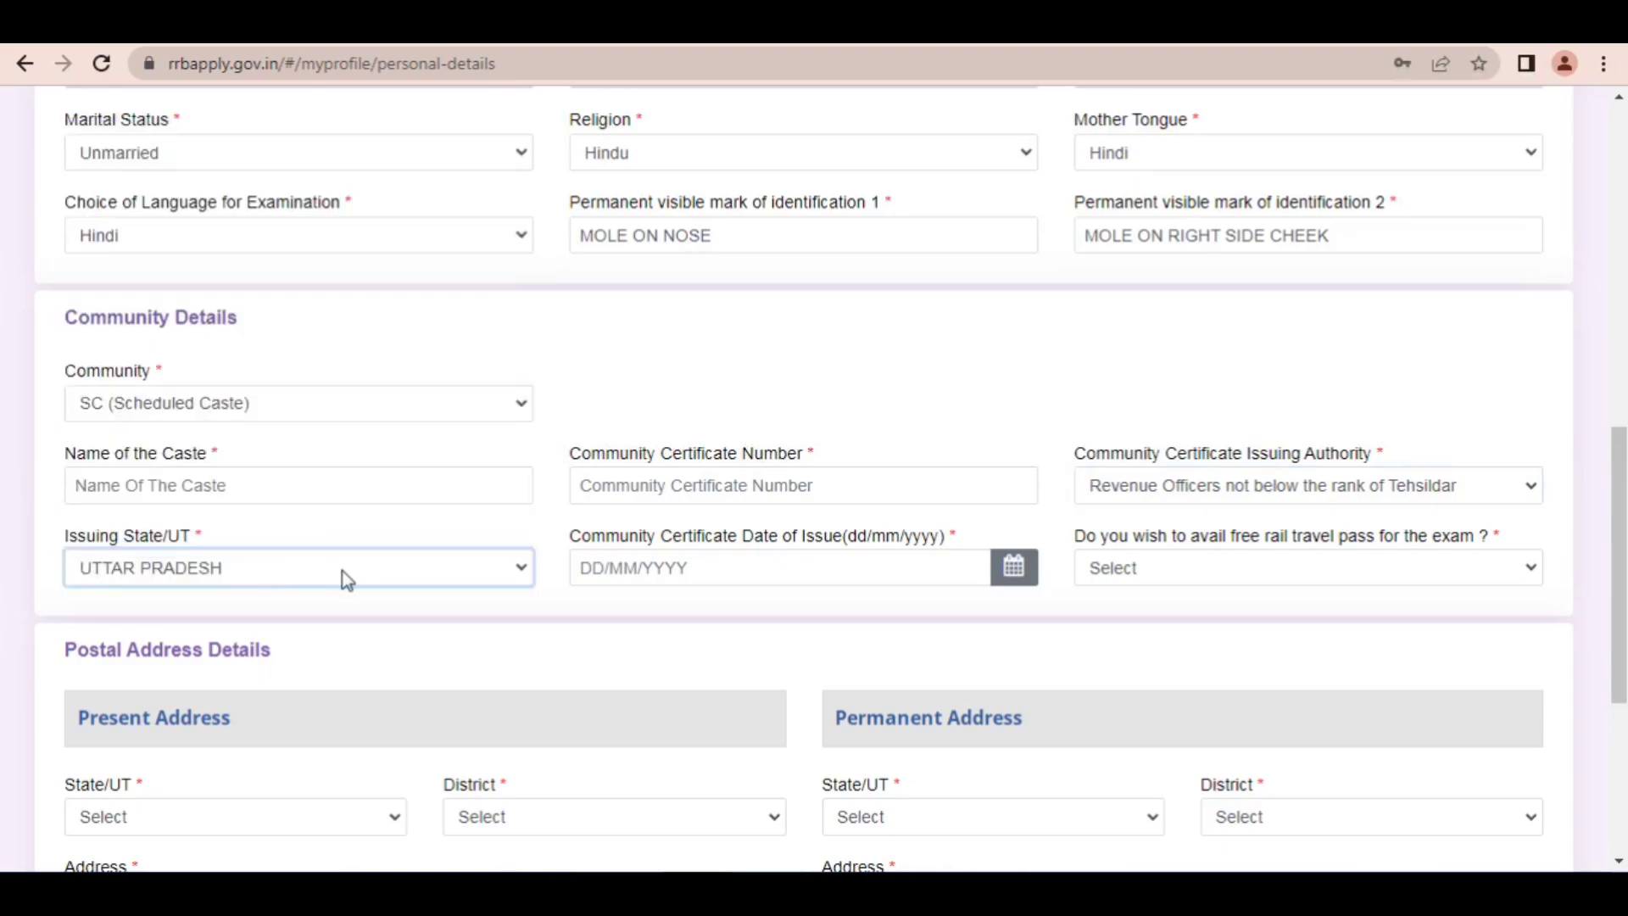
Step: Answer Yes to availing the free rail travel pass for the exam
{"action": "left_click", "coordinate": [1011, 570]}
{"action": "left_click", "coordinate": [1172, 581]}
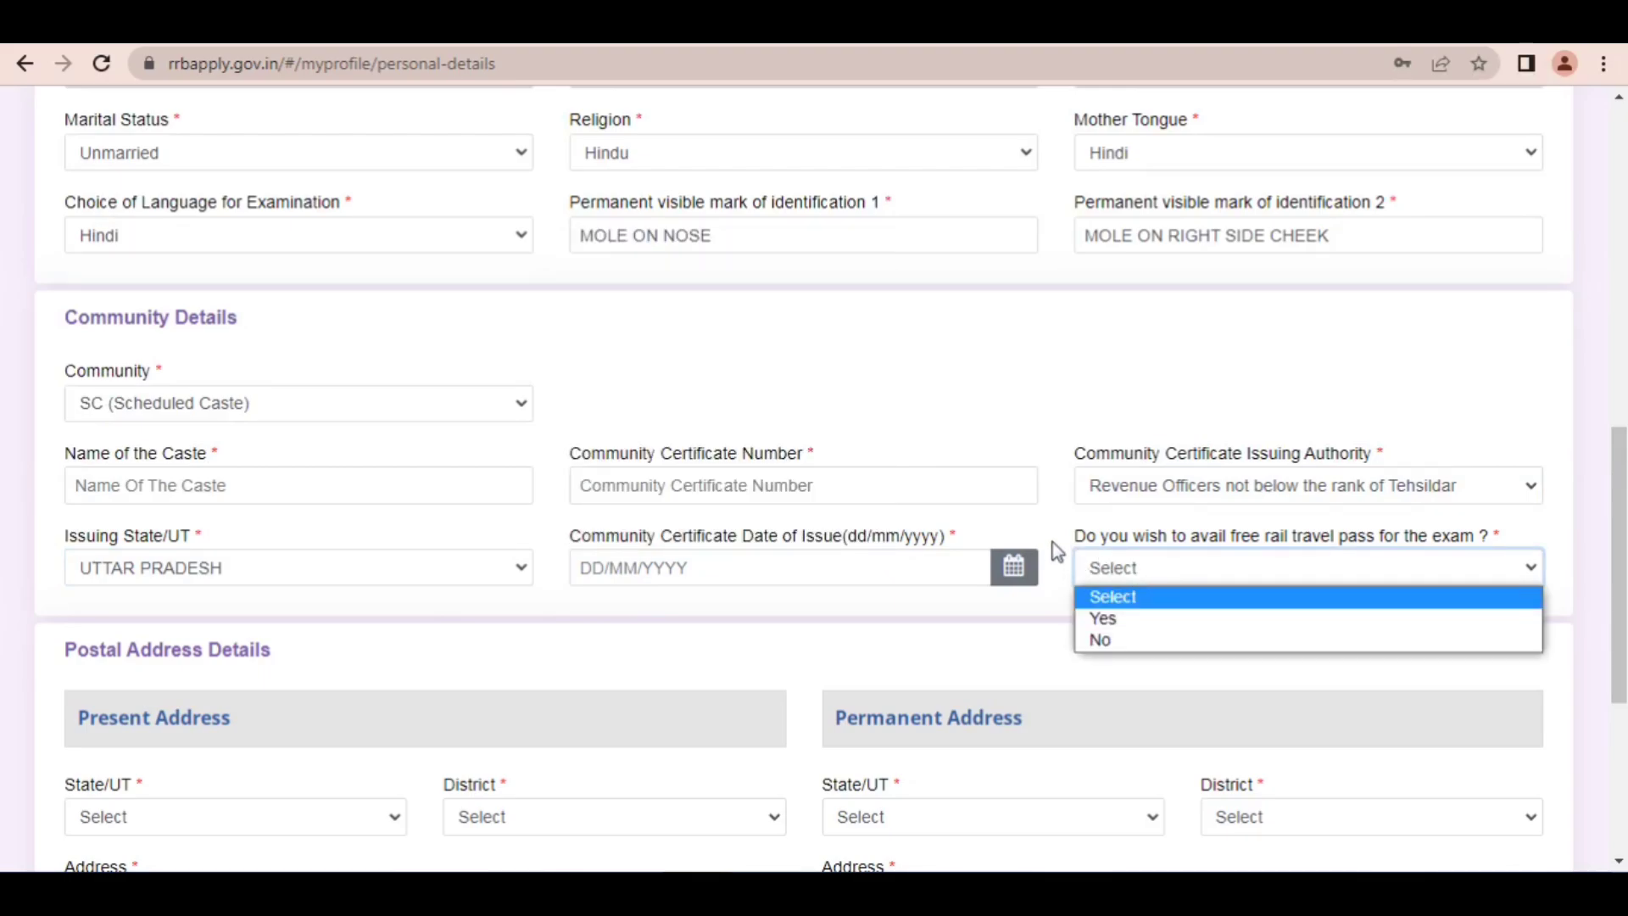
{"action": "left_click_drag", "start_coordinate": [1055, 556], "coordinate": [1312, 553]}
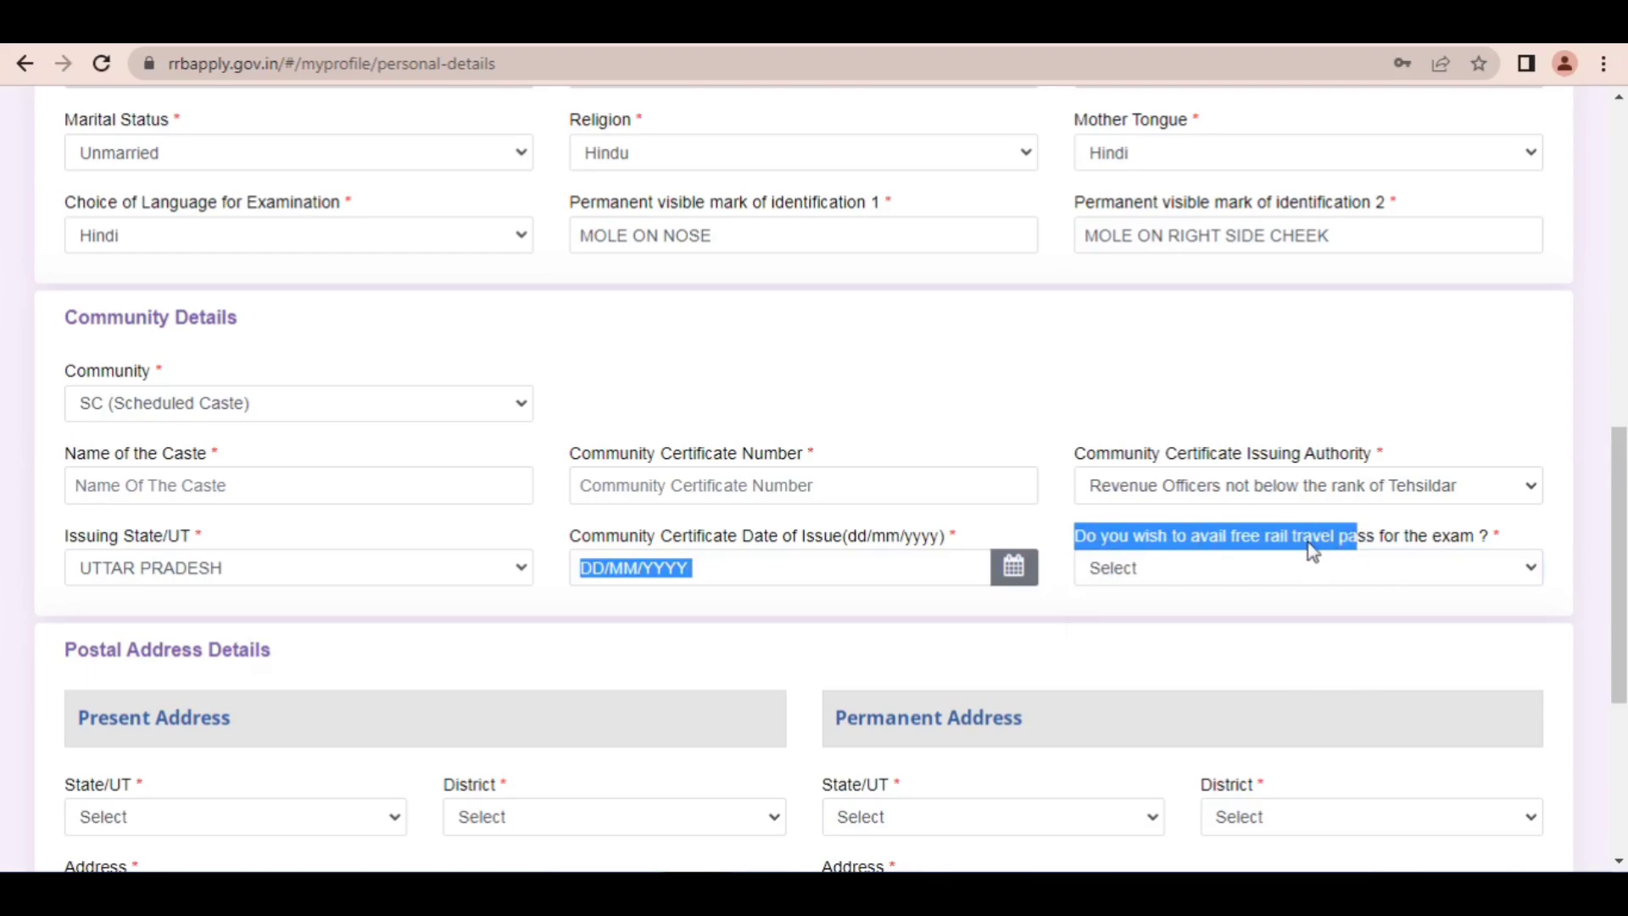
{"action": "left_click", "coordinate": [1215, 567]}
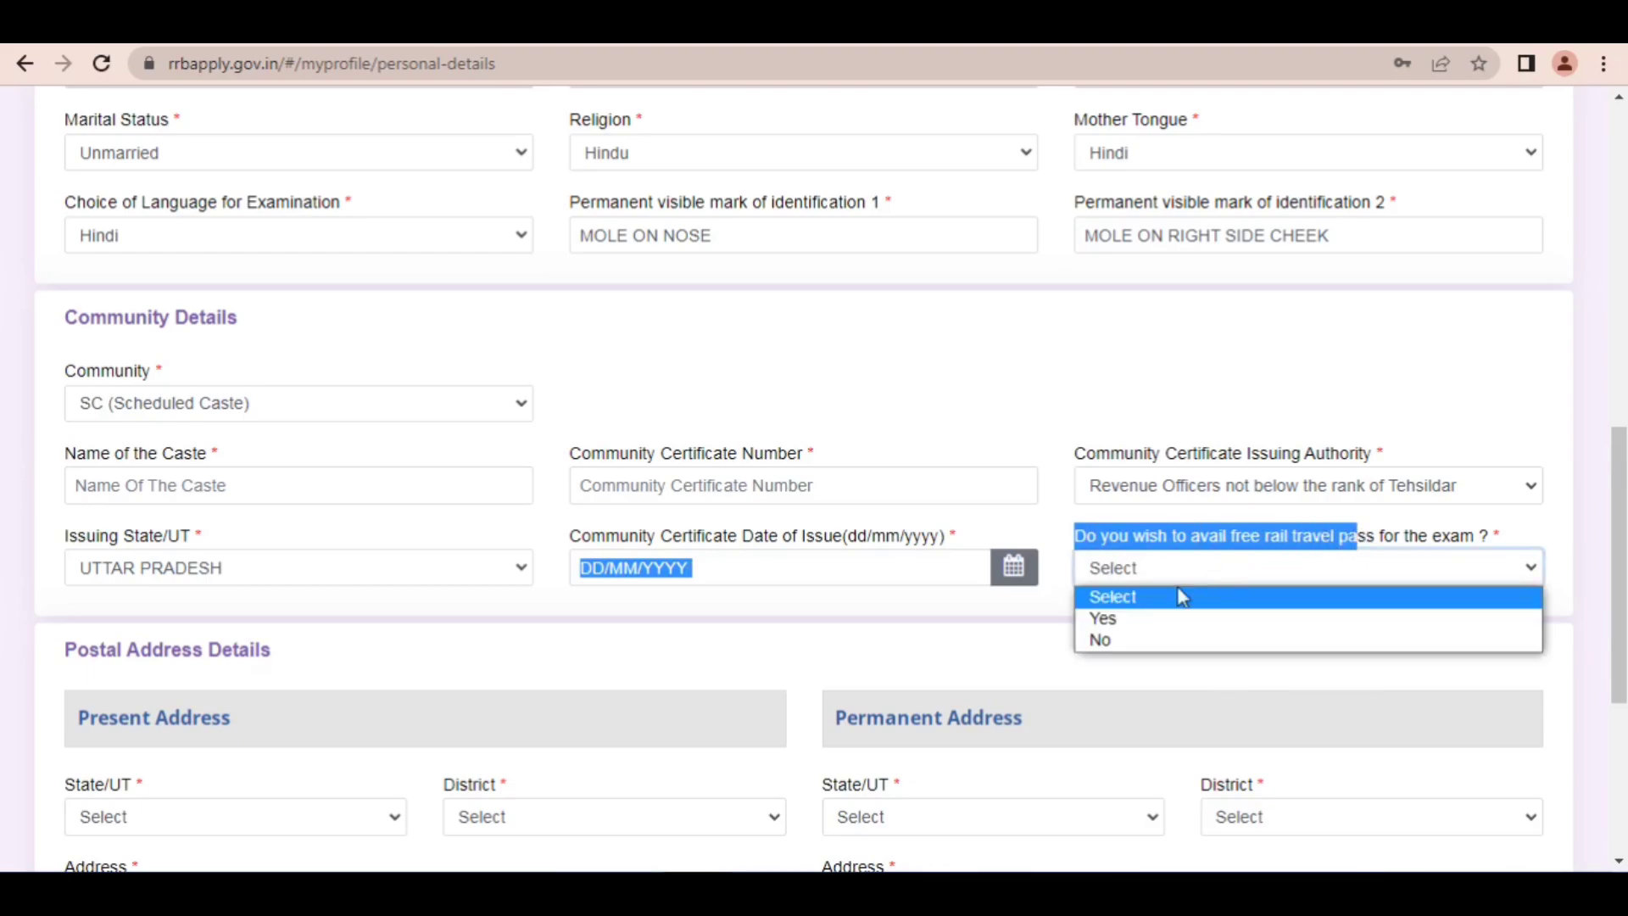
{"action": "left_click", "coordinate": [1148, 620]}
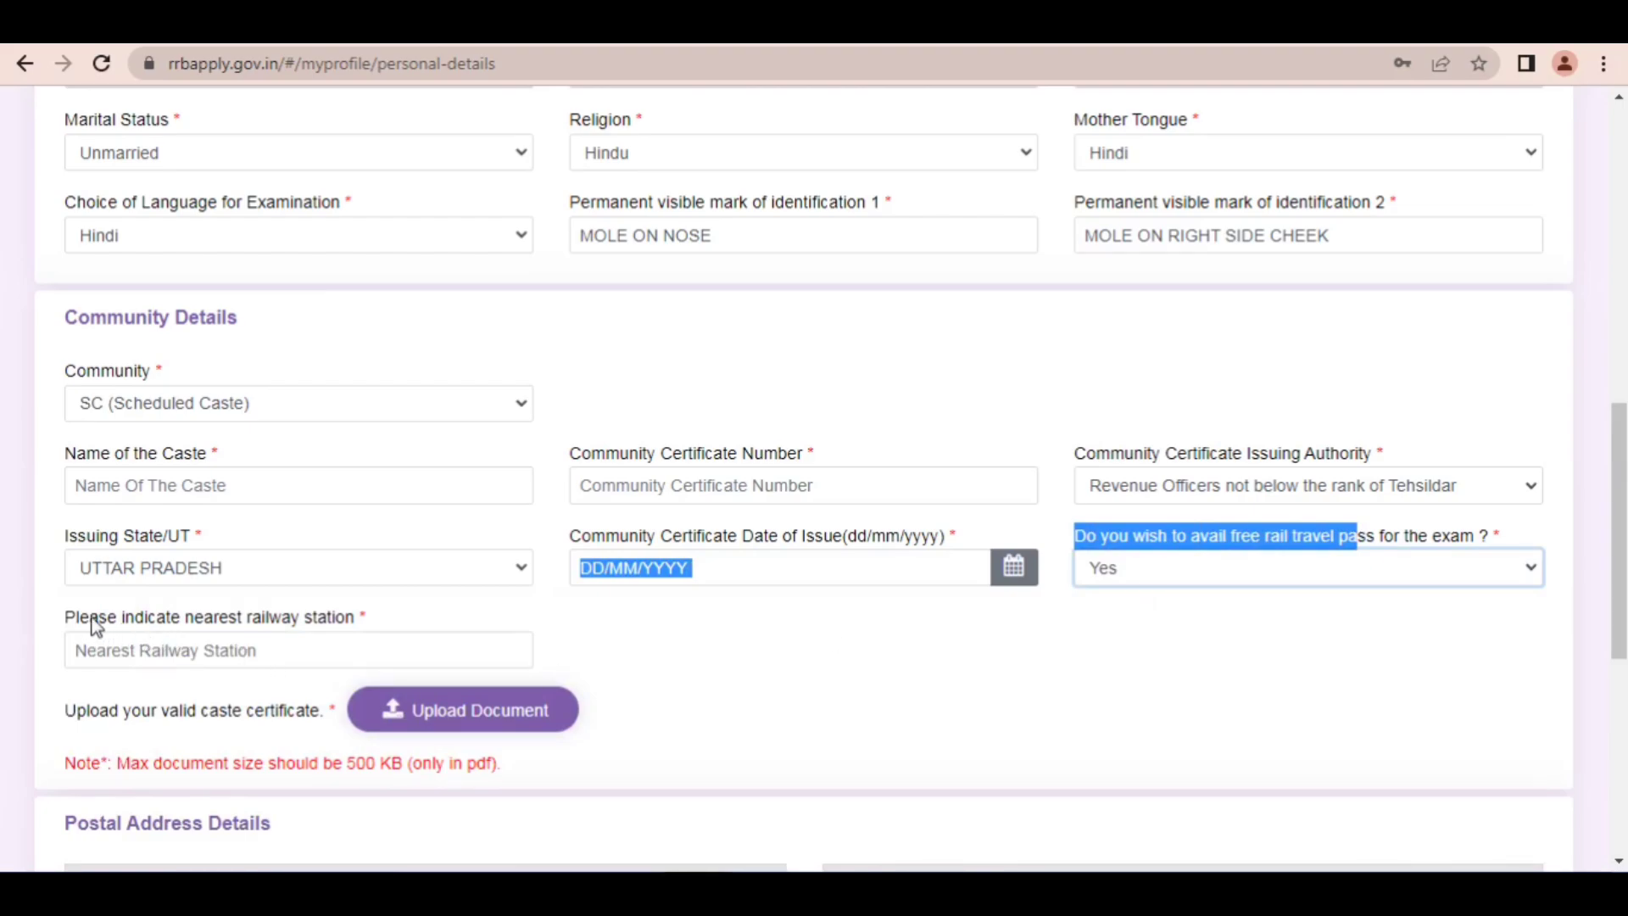
Step: Enter PRAYAG as the nearest railway station
{"action": "left_click_drag", "start_coordinate": [95, 624], "coordinate": [379, 625]}
{"action": "left_click", "coordinate": [240, 650]}
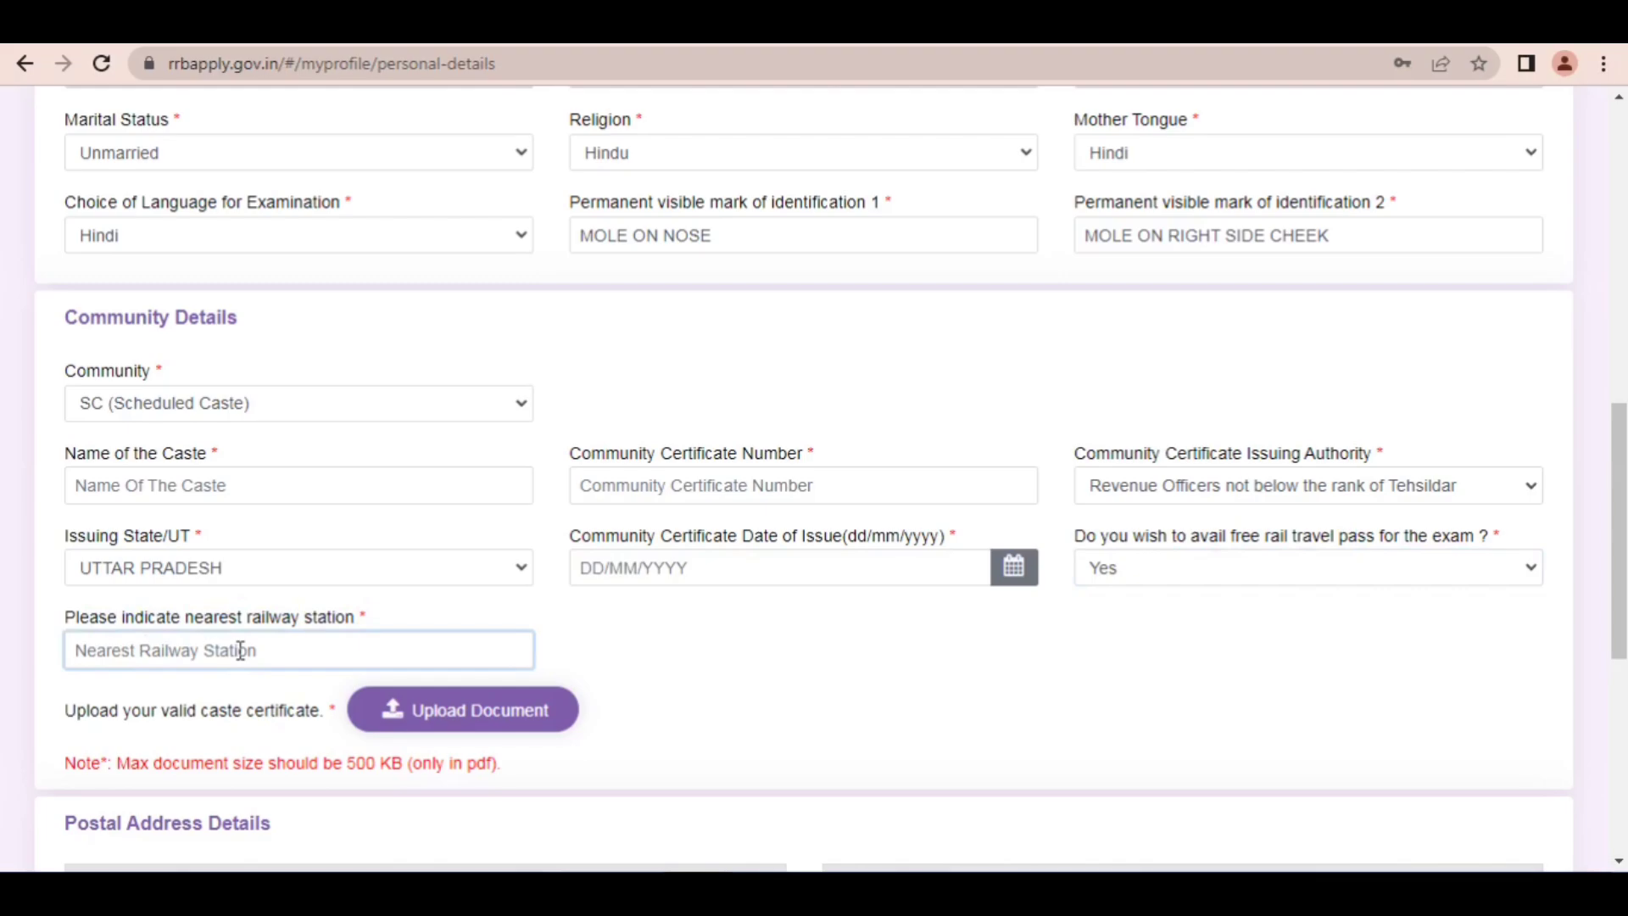
{"action": "type", "text": "PTAY"}
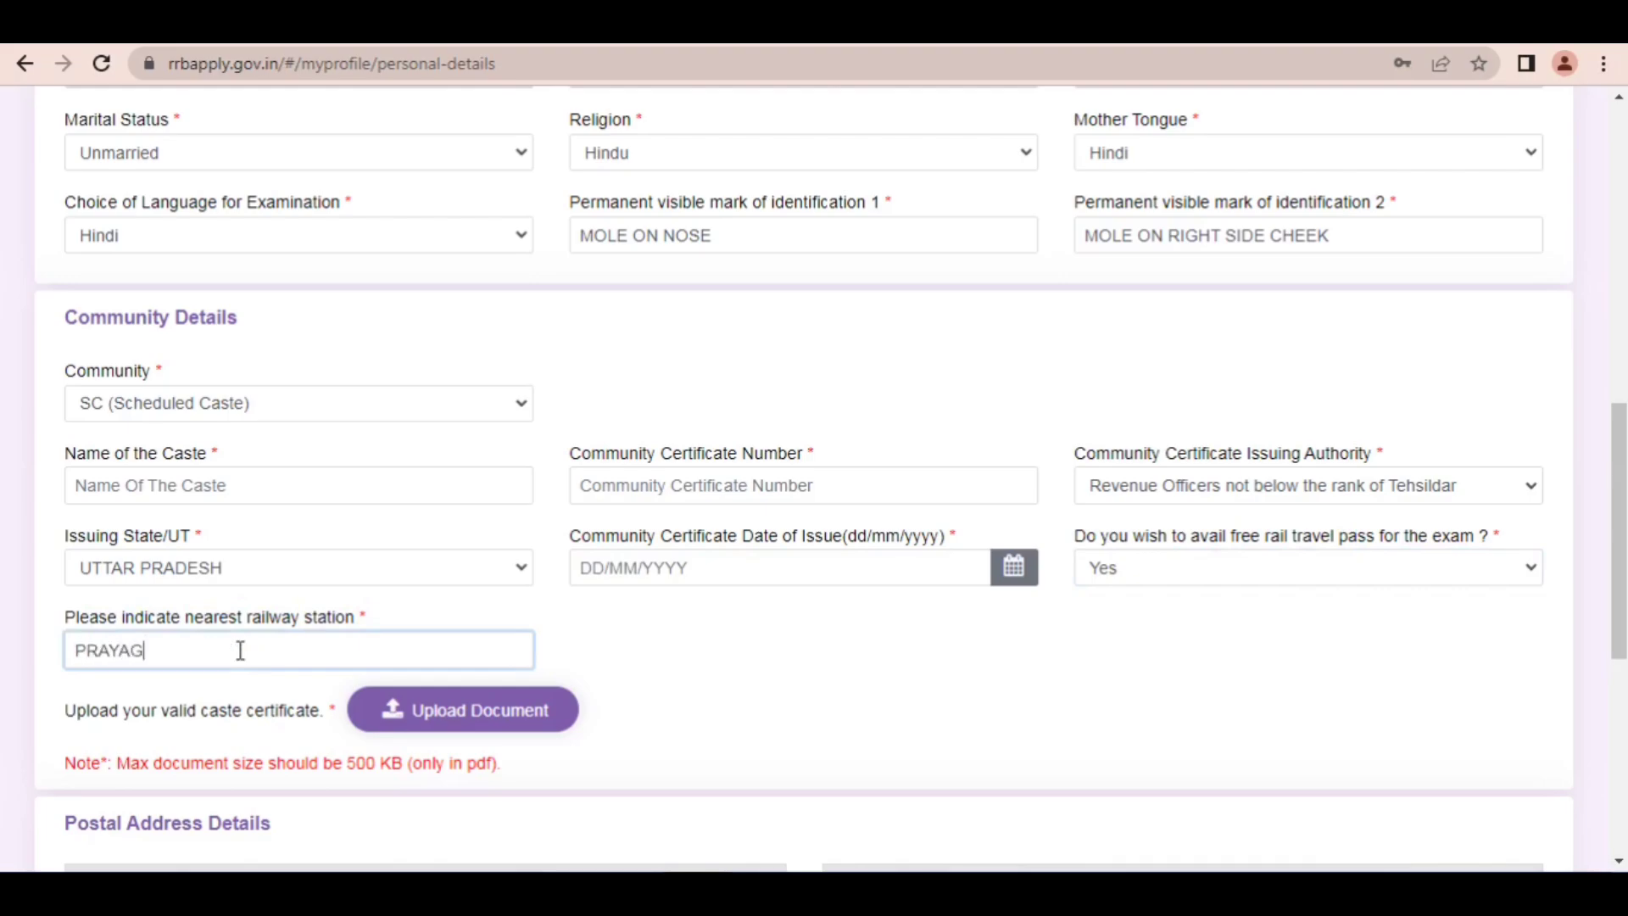
Step: Draw a red arrow from the Community field up to the Religion field and clear the annotation
{"action": "left_click", "coordinate": [456, 719]}
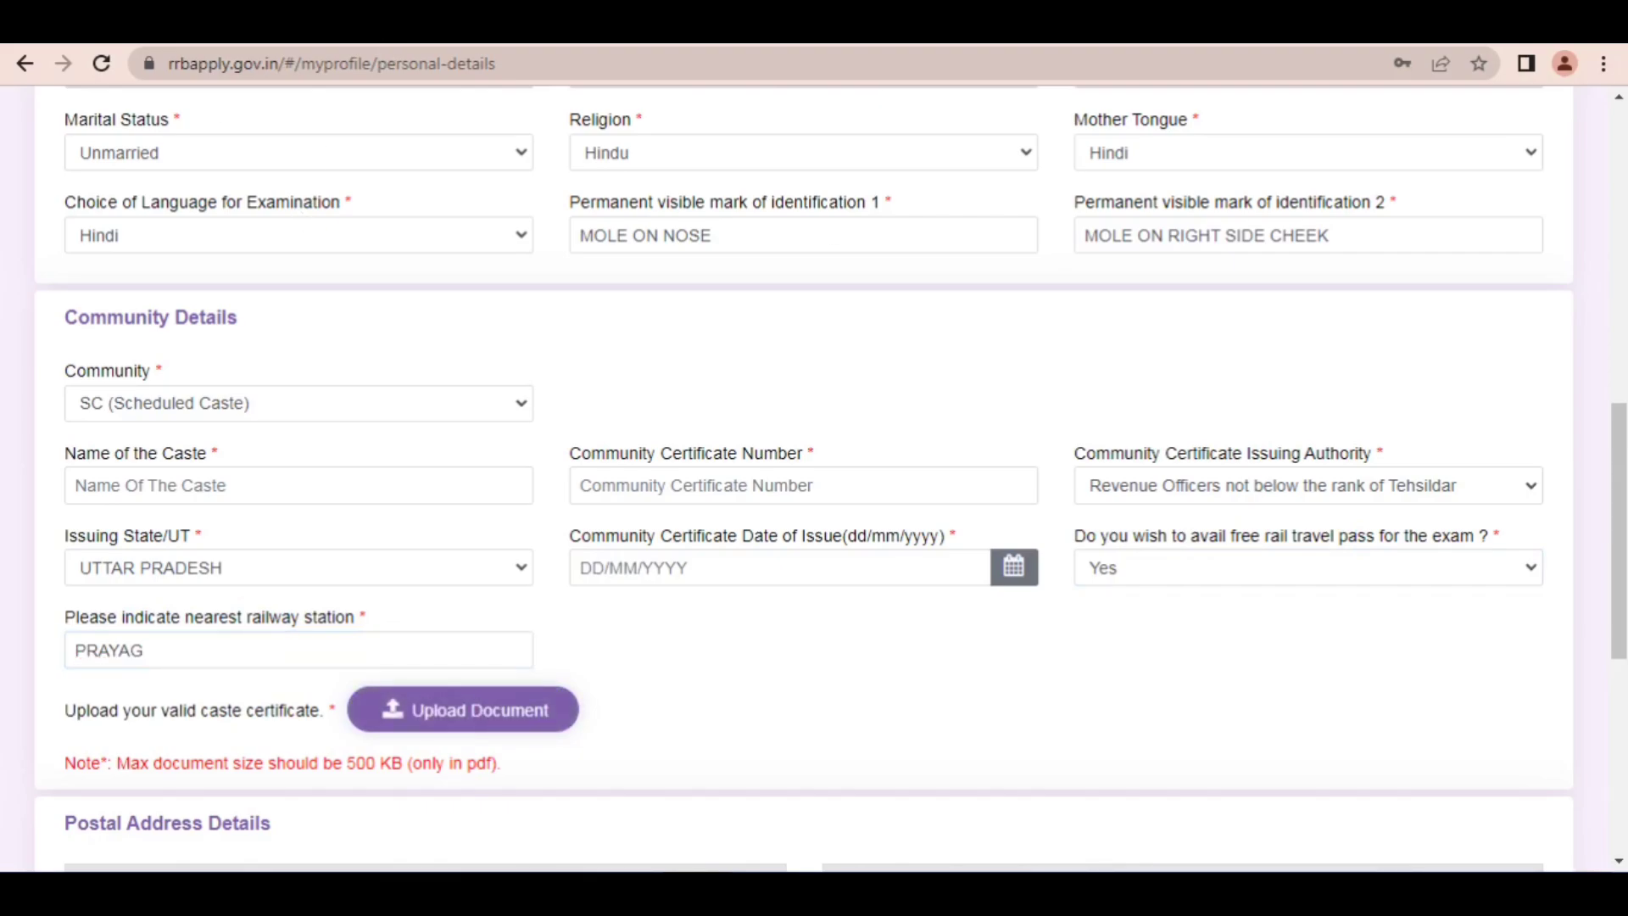
{"action": "mouse_move", "coordinate": [405, 376]}
{"action": "left_mouse_down"}
{"action": "mouse_move", "coordinate": [320, 559]}
{"action": "mouse_move", "coordinate": [349, 683]}
{"action": "mouse_move", "coordinate": [383, 745]}
{"action": "left_mouse_up"}
{"action": "left_click_drag", "start_coordinate": [459, 575], "coordinate": [573, 128]}
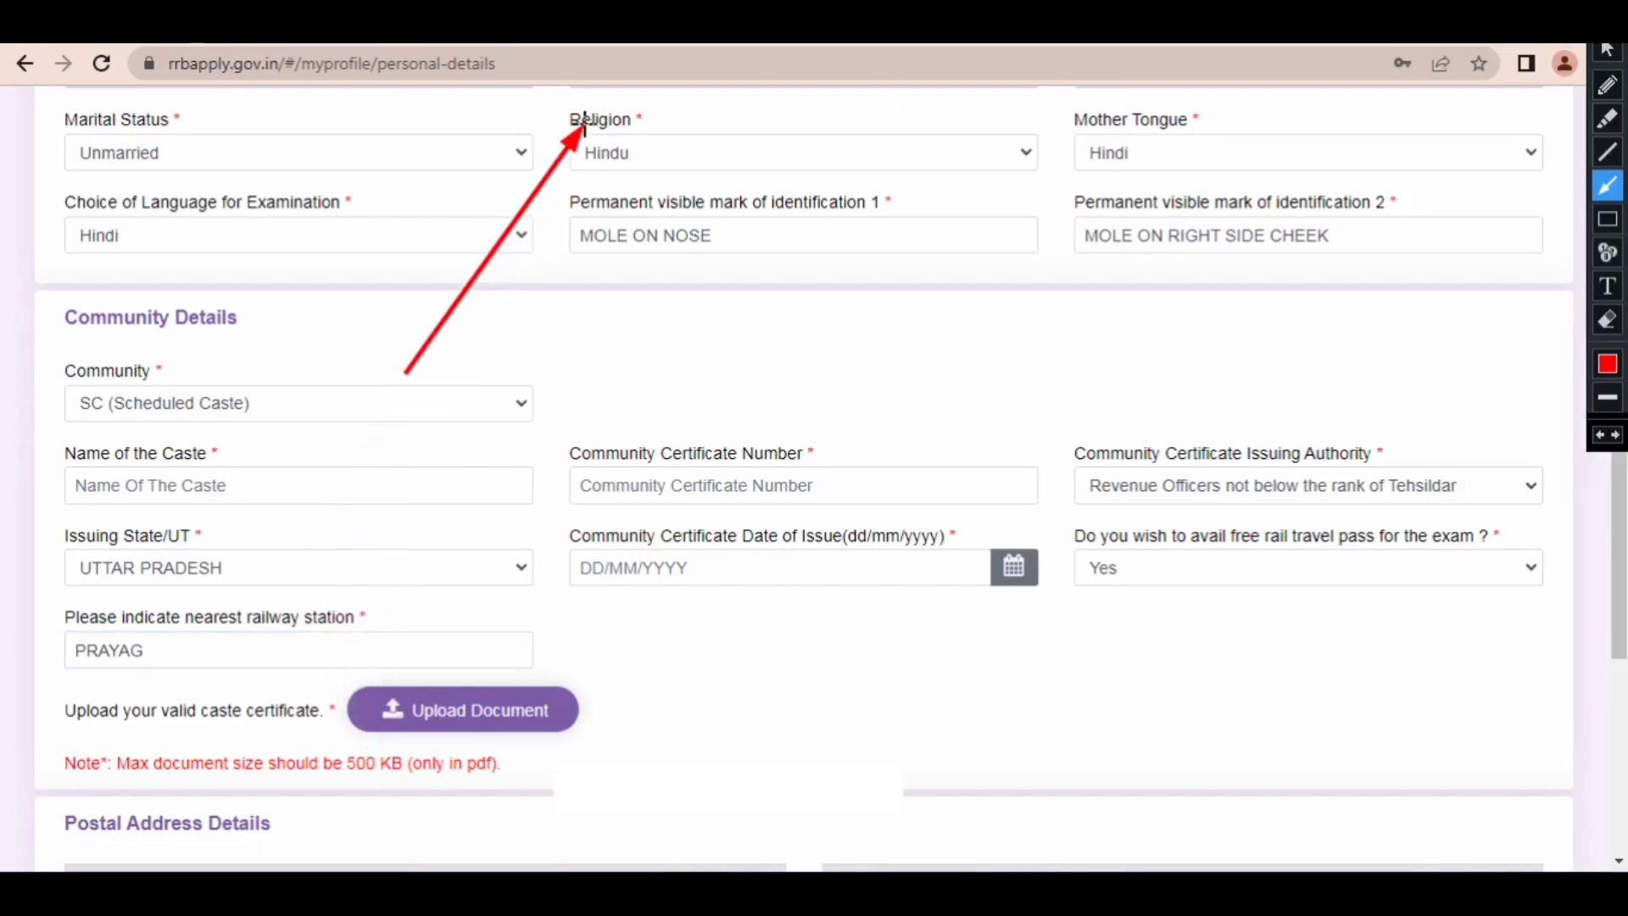
{"action": "left_click", "coordinate": [1605, 48]}
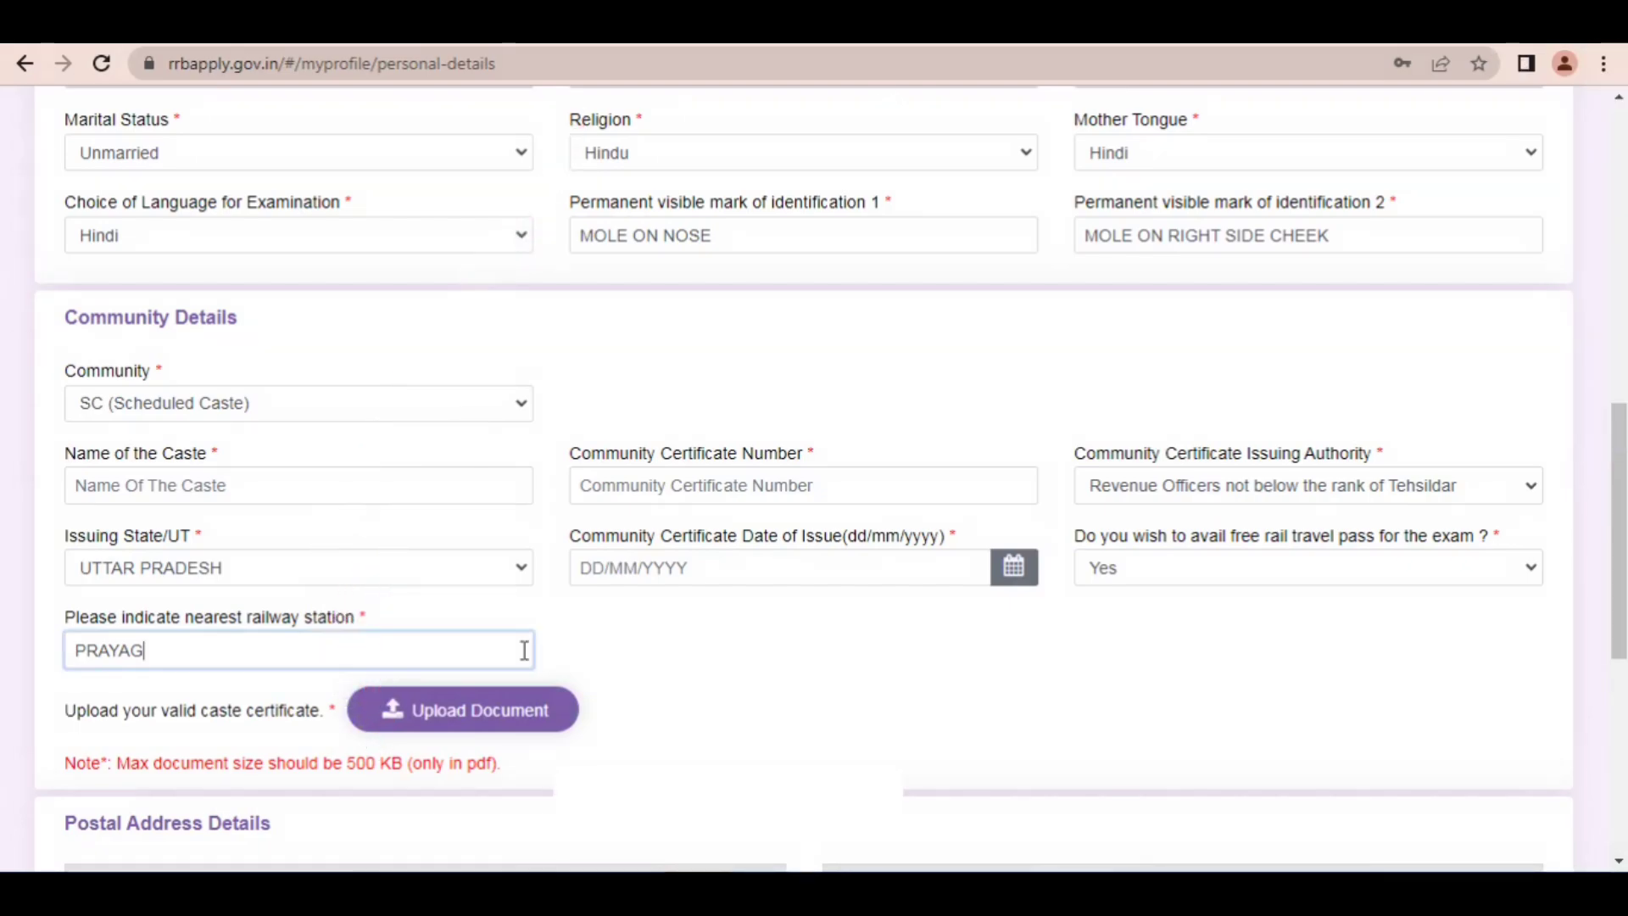
Step: Open the caste certificate upload and browse the Desktop for the file caste pra ori, leaving without attaching it
{"action": "left_click", "coordinate": [487, 711]}
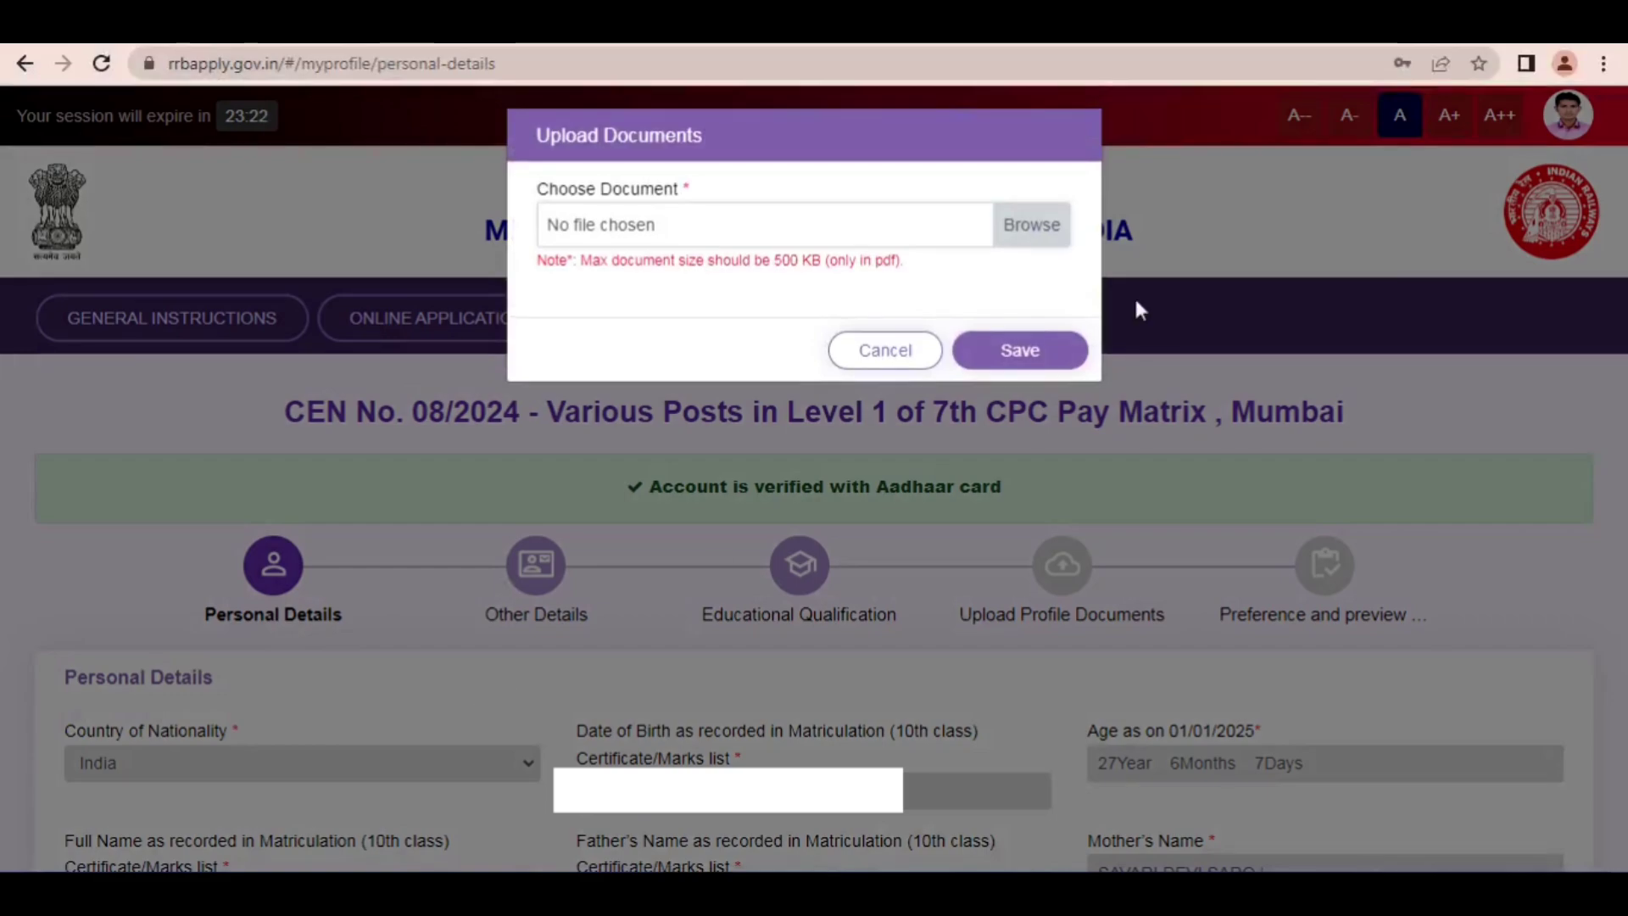
{"action": "left_click", "coordinate": [1029, 227]}
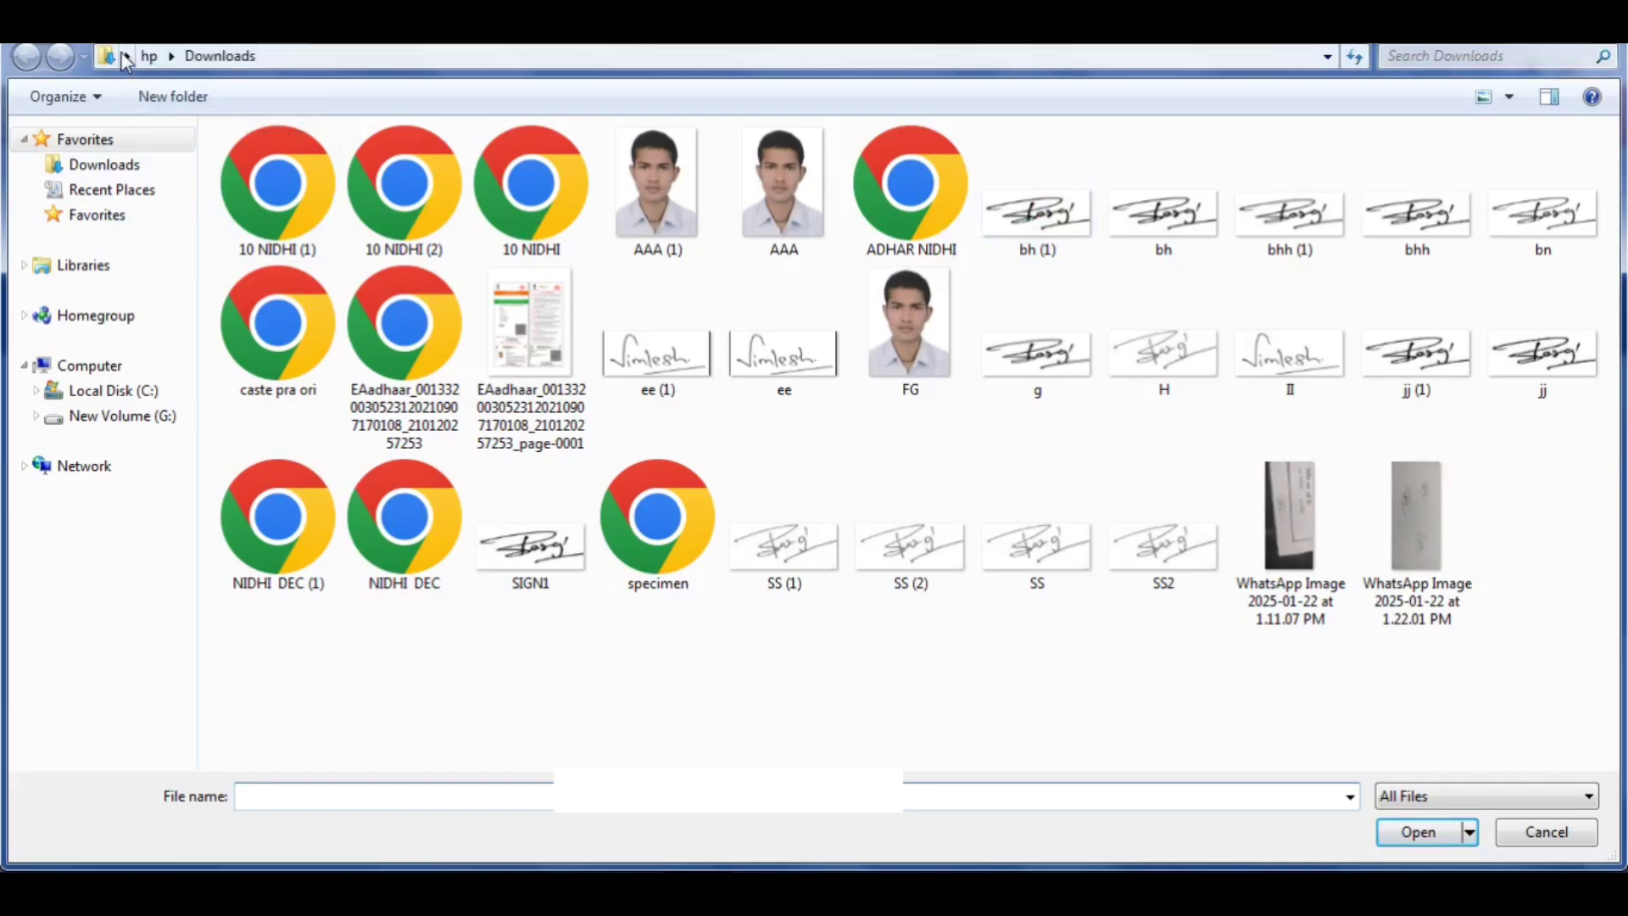
{"action": "left_click", "coordinate": [127, 56]}
{"action": "left_click", "coordinate": [170, 56]}
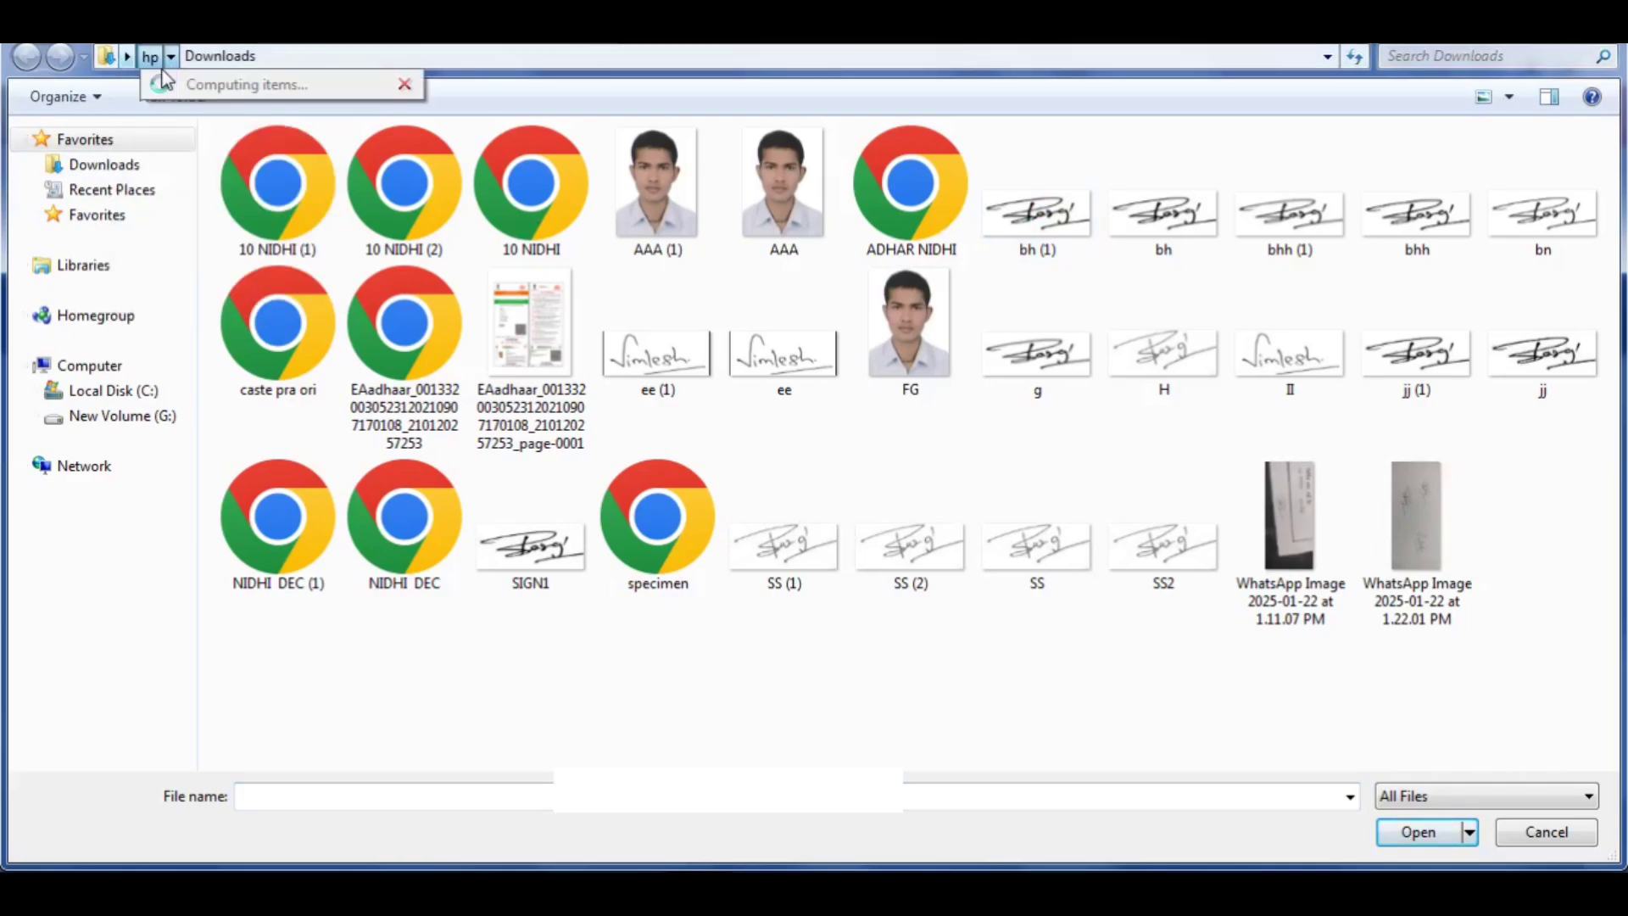
{"action": "left_click", "coordinate": [127, 56]}
{"action": "left_click", "coordinate": [128, 80]}
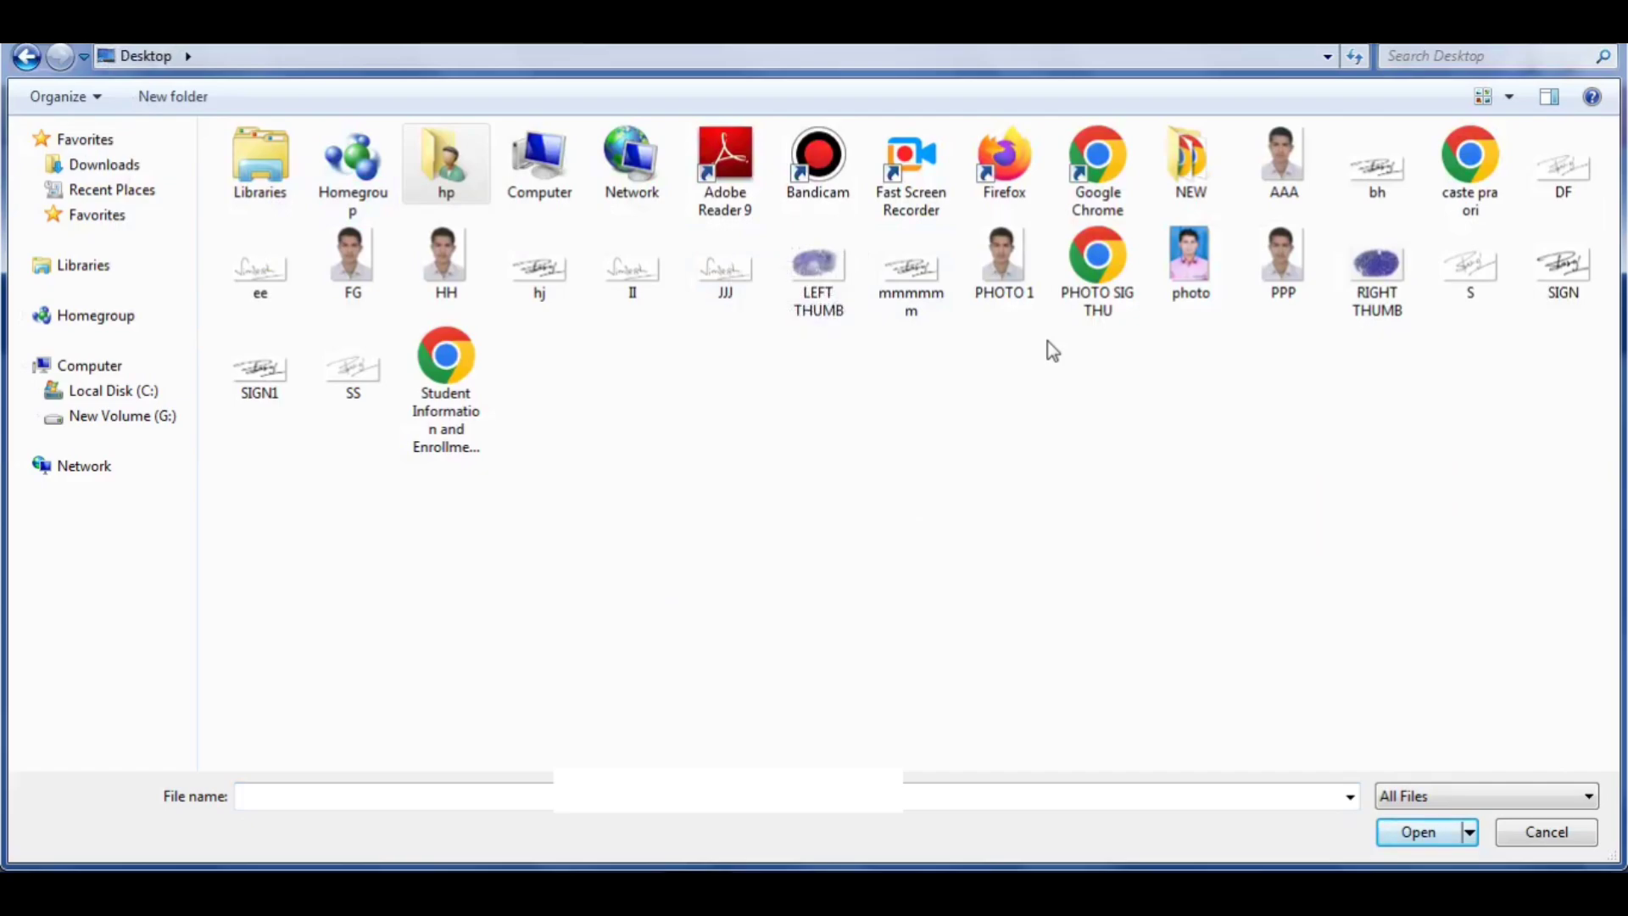
{"action": "left_click", "coordinate": [1448, 201]}
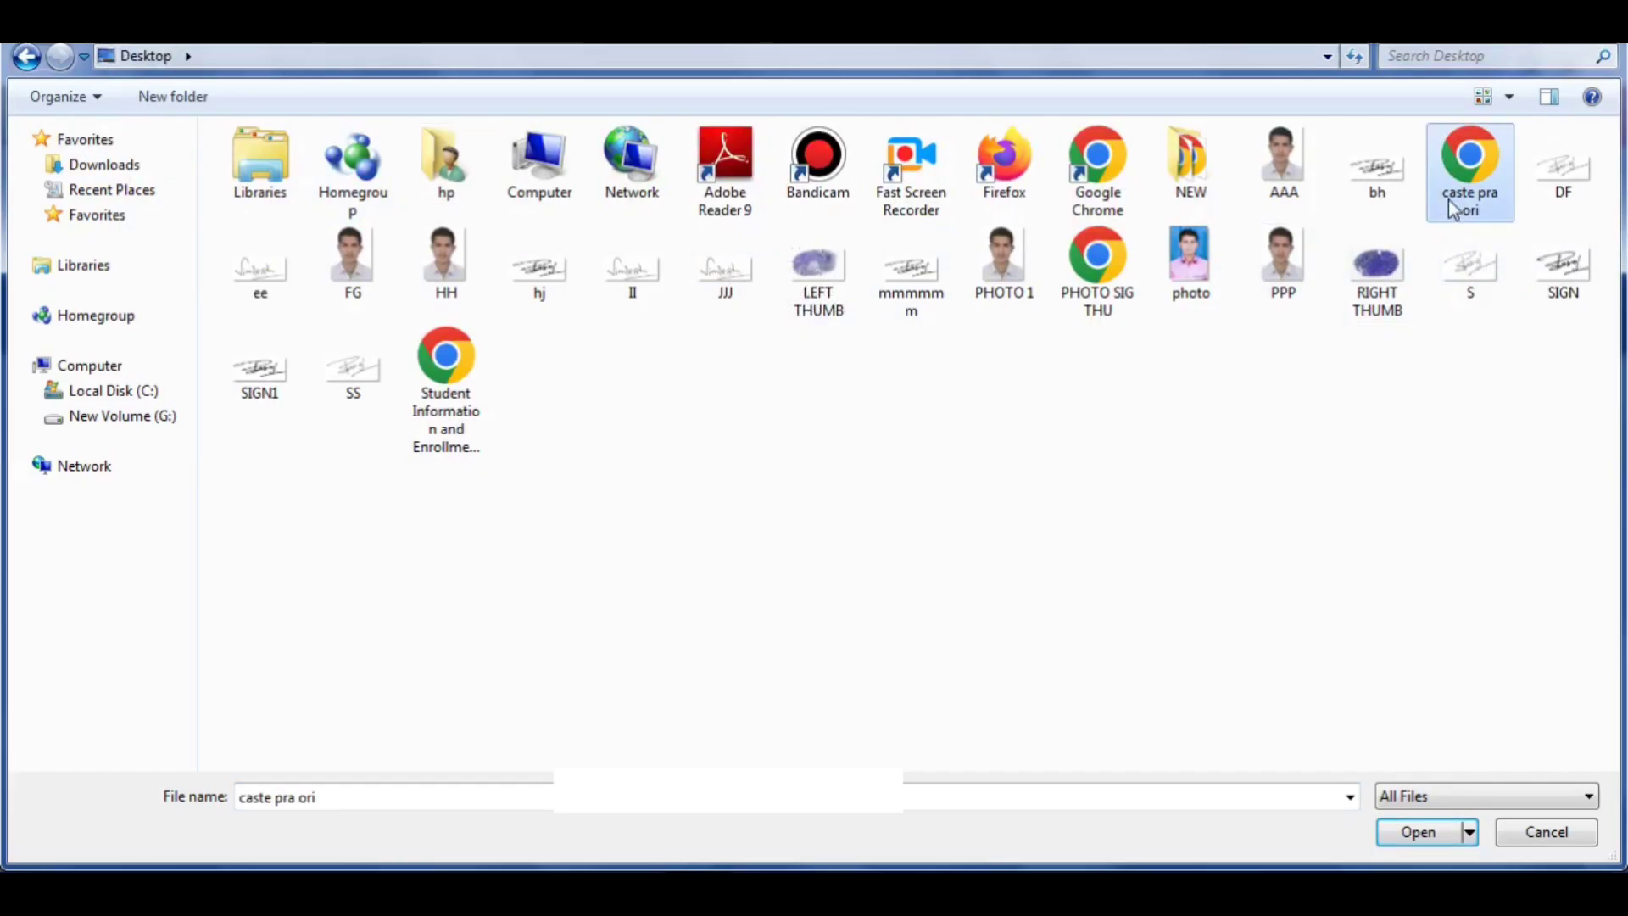
{"action": "left_click", "coordinate": [1448, 200]}
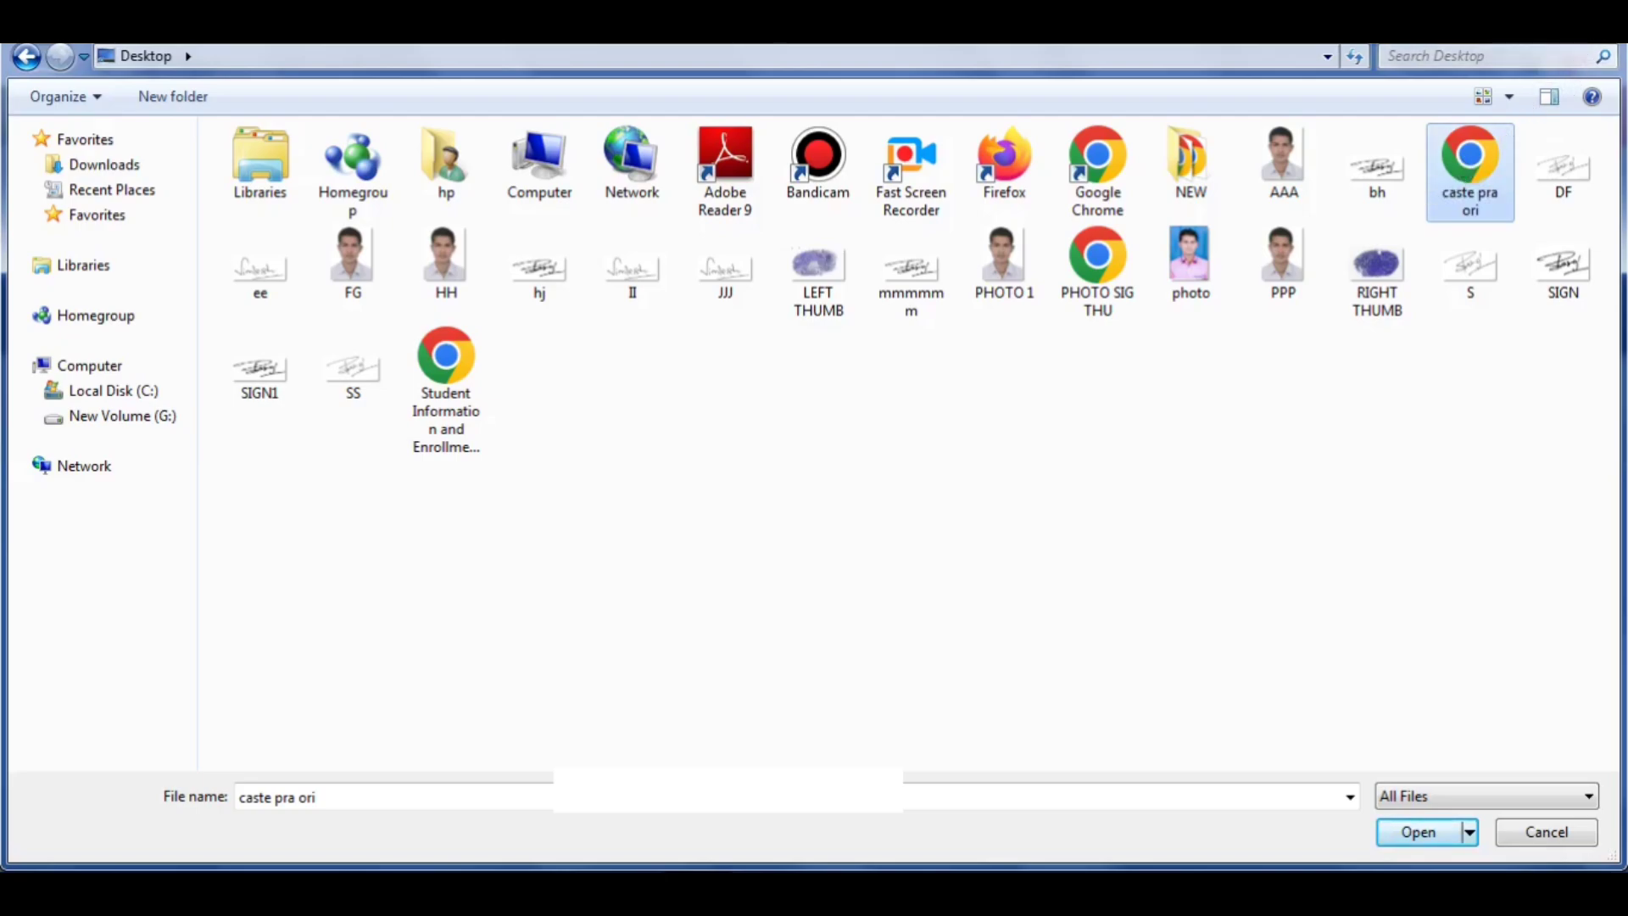
{"action": "left_click", "coordinate": [1596, 21]}
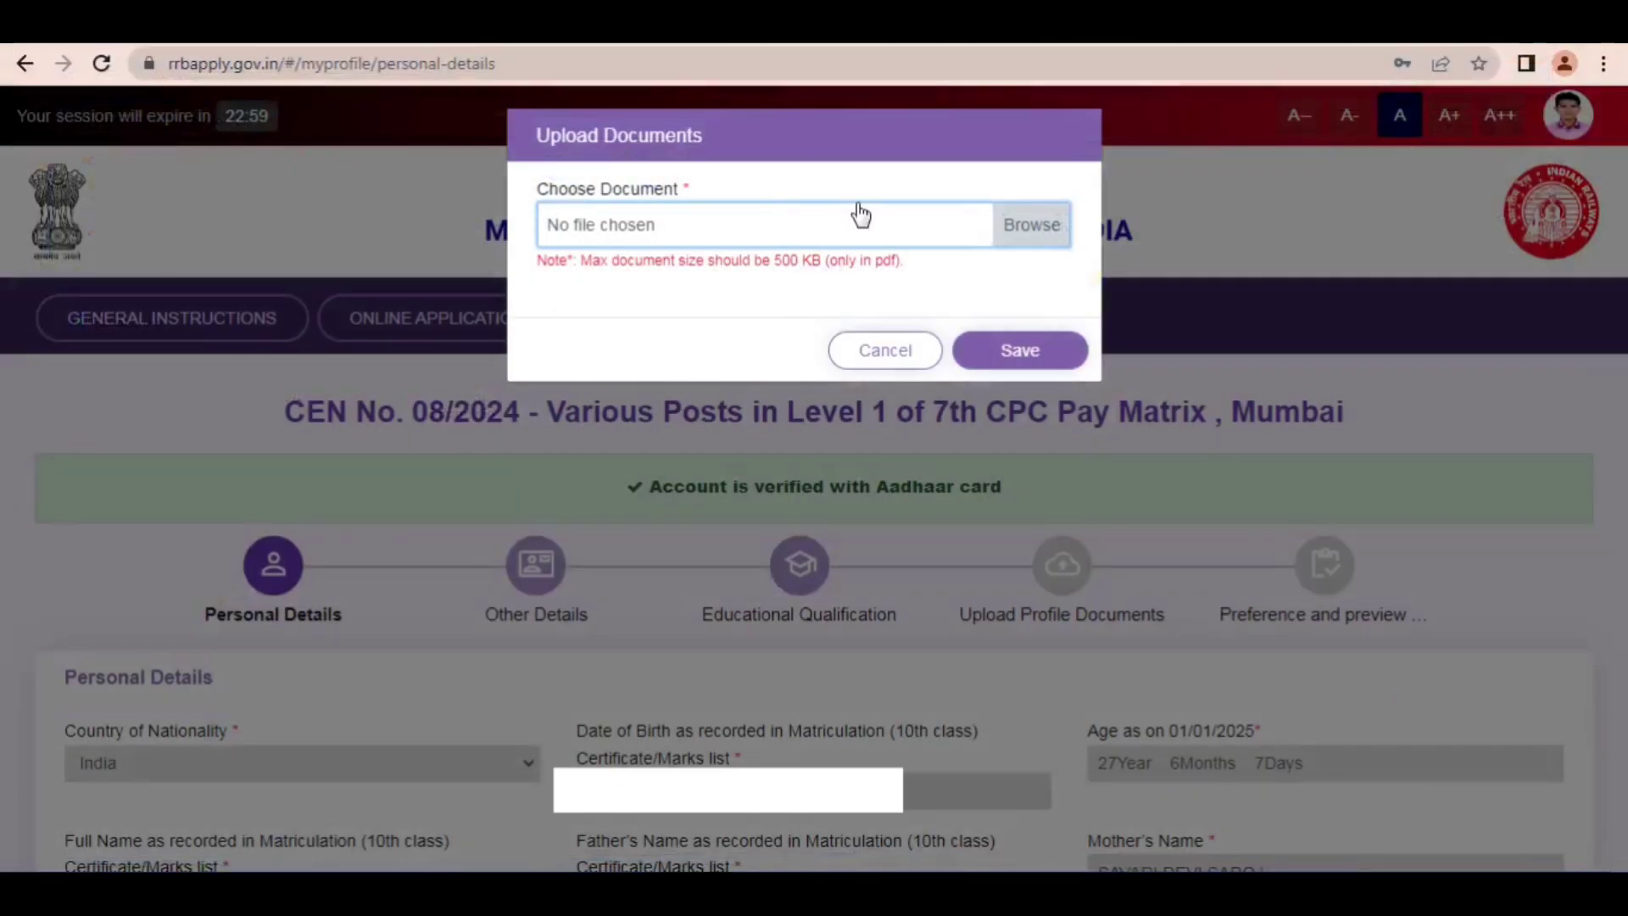
Step: Open a new browser page and search the web for JPG PDF PI 7
{"action": "left_click", "coordinate": [626, 24]}
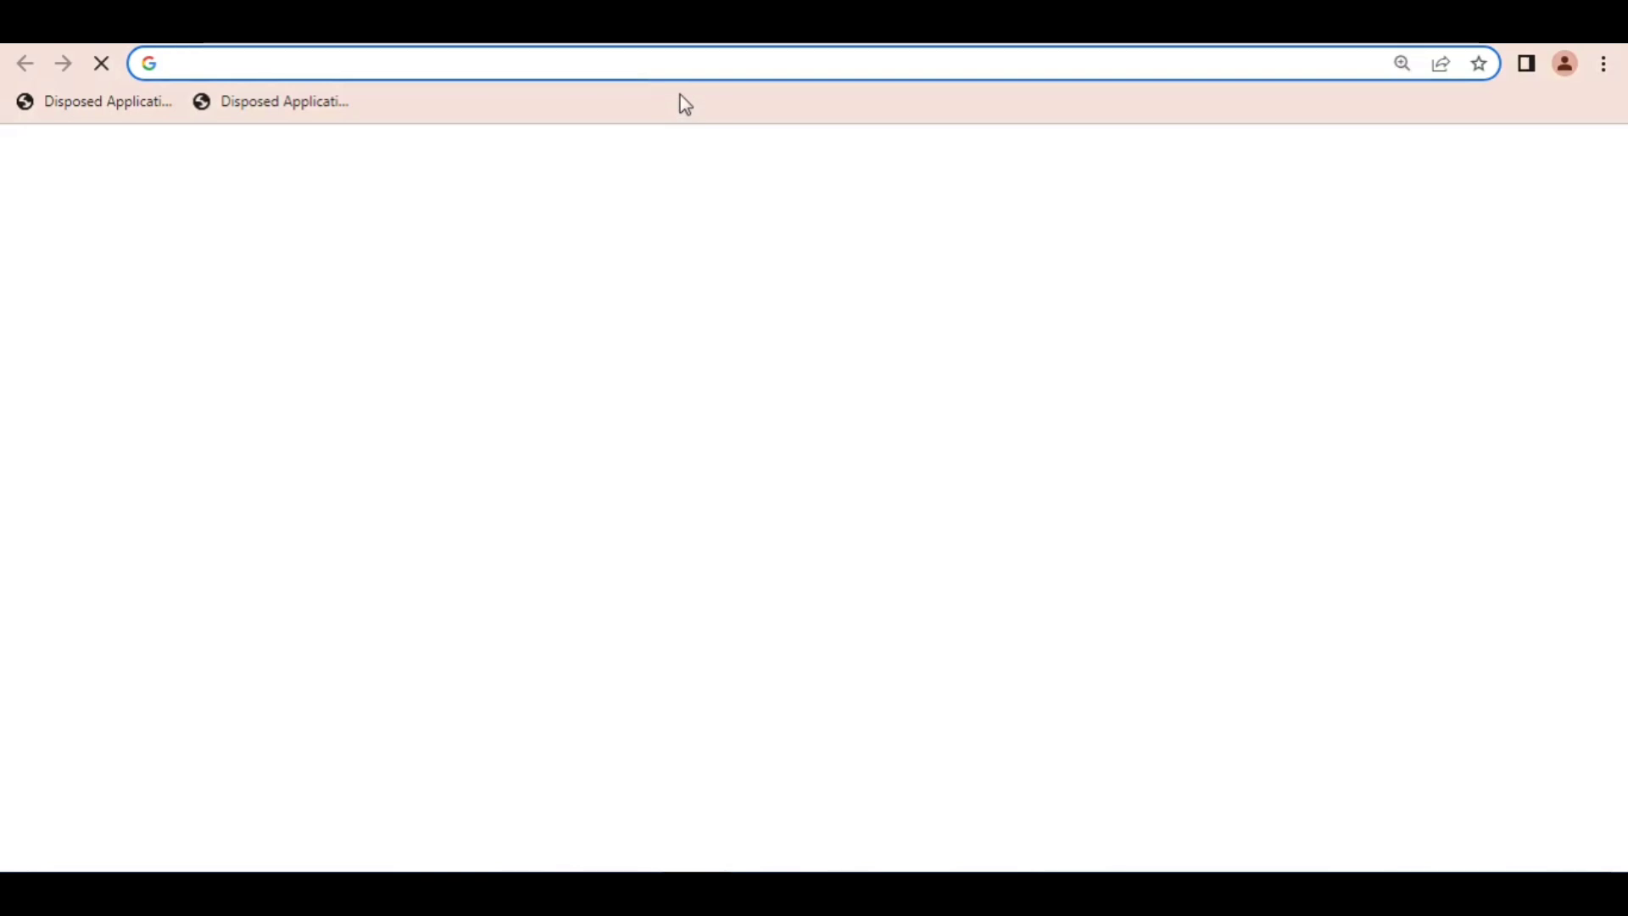
{"action": "type", "text": "j"}
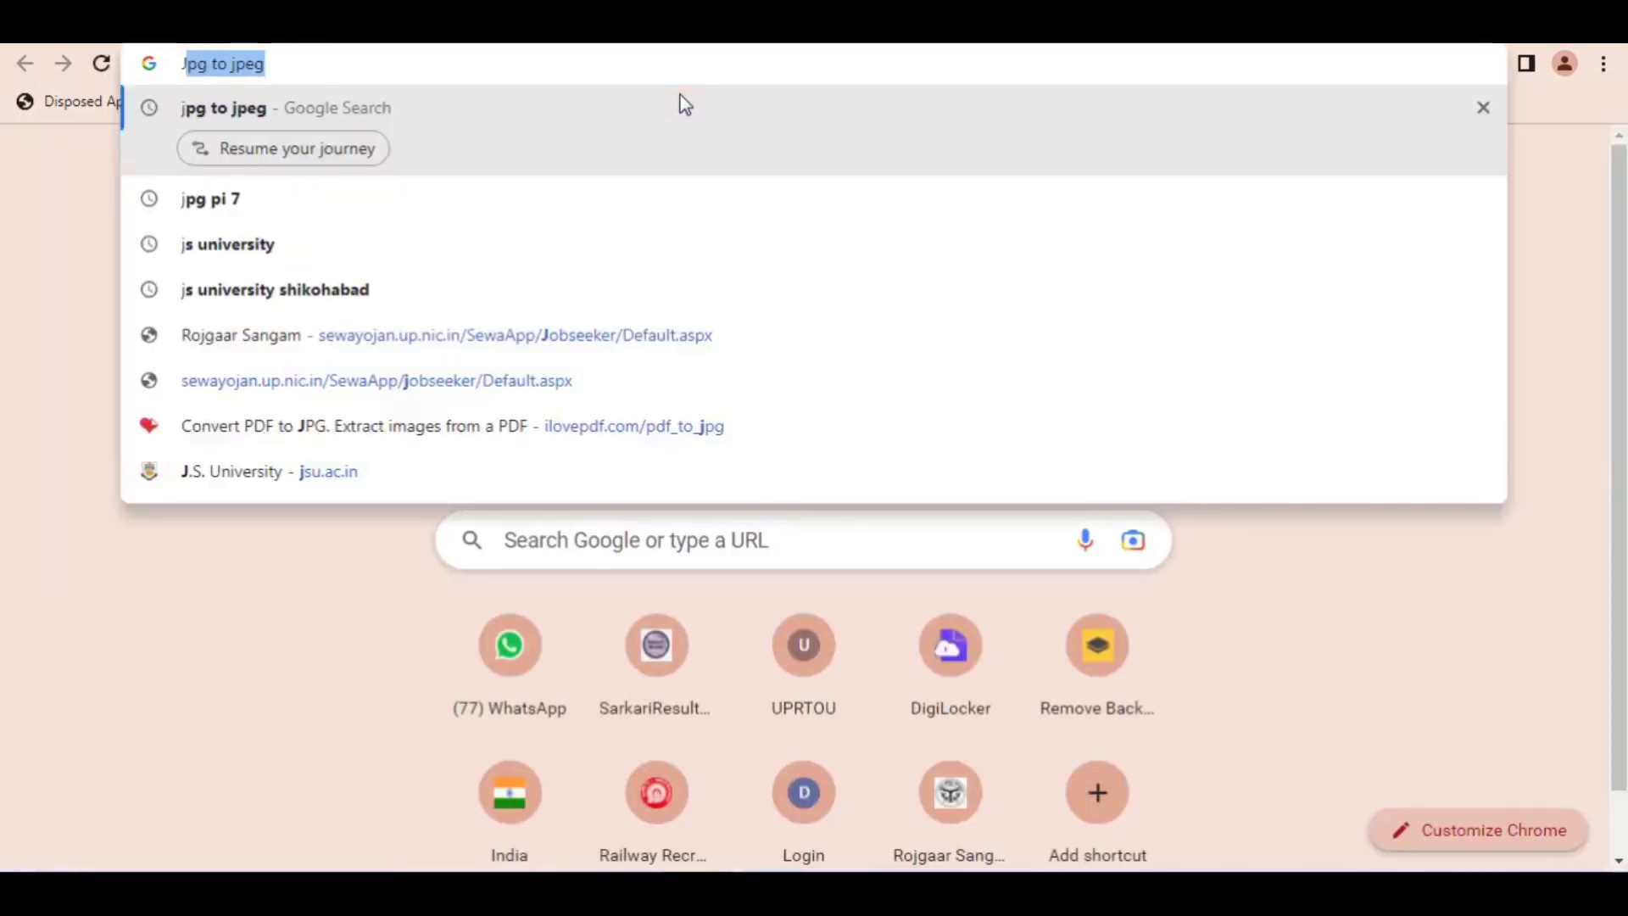
{"action": "type", "text": "G"}
{"action": "key", "text": "BackSpace"}
{"action": "type", "text": "P"}
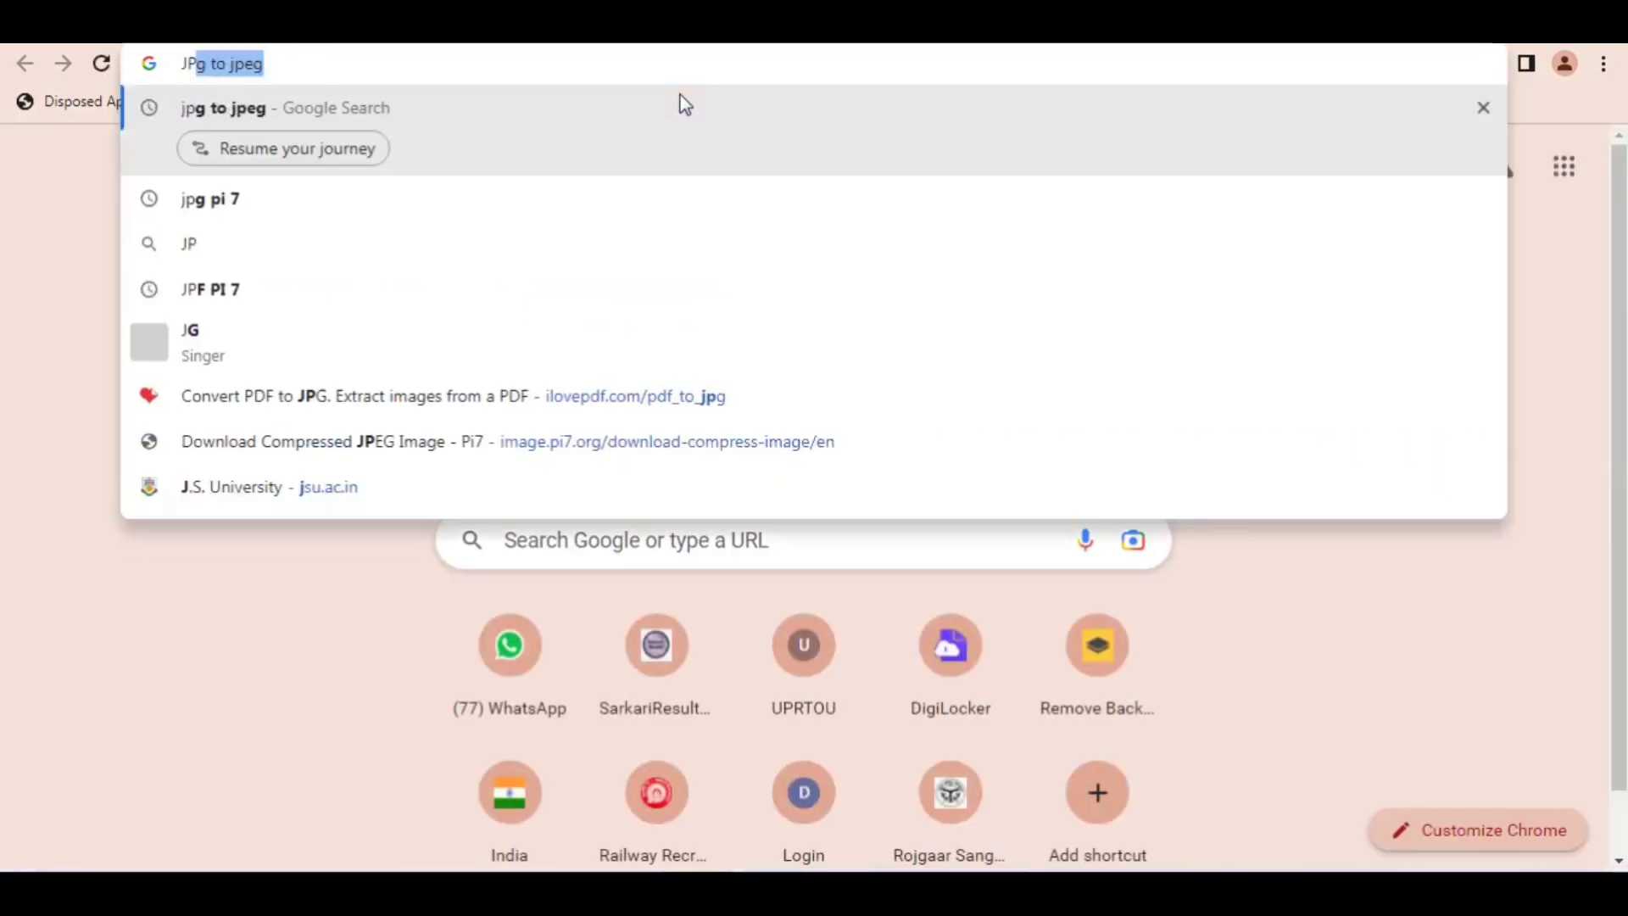
{"action": "type", "text": "G PDF P"}
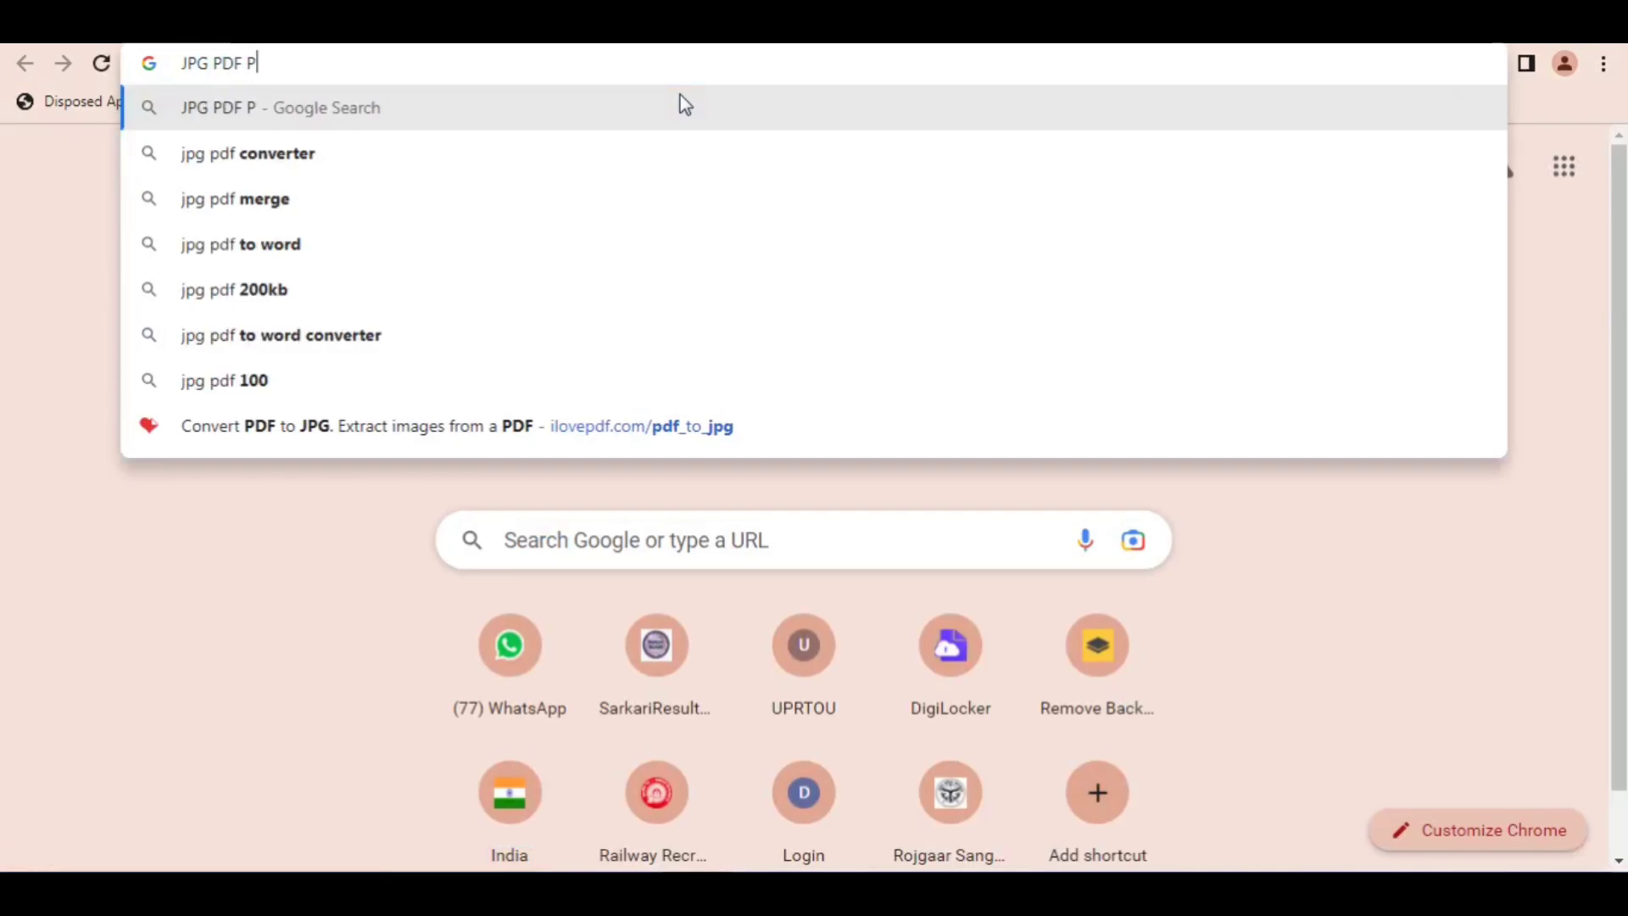
{"action": "type", "text": "I 7"}
{"action": "key", "text": "Return"}
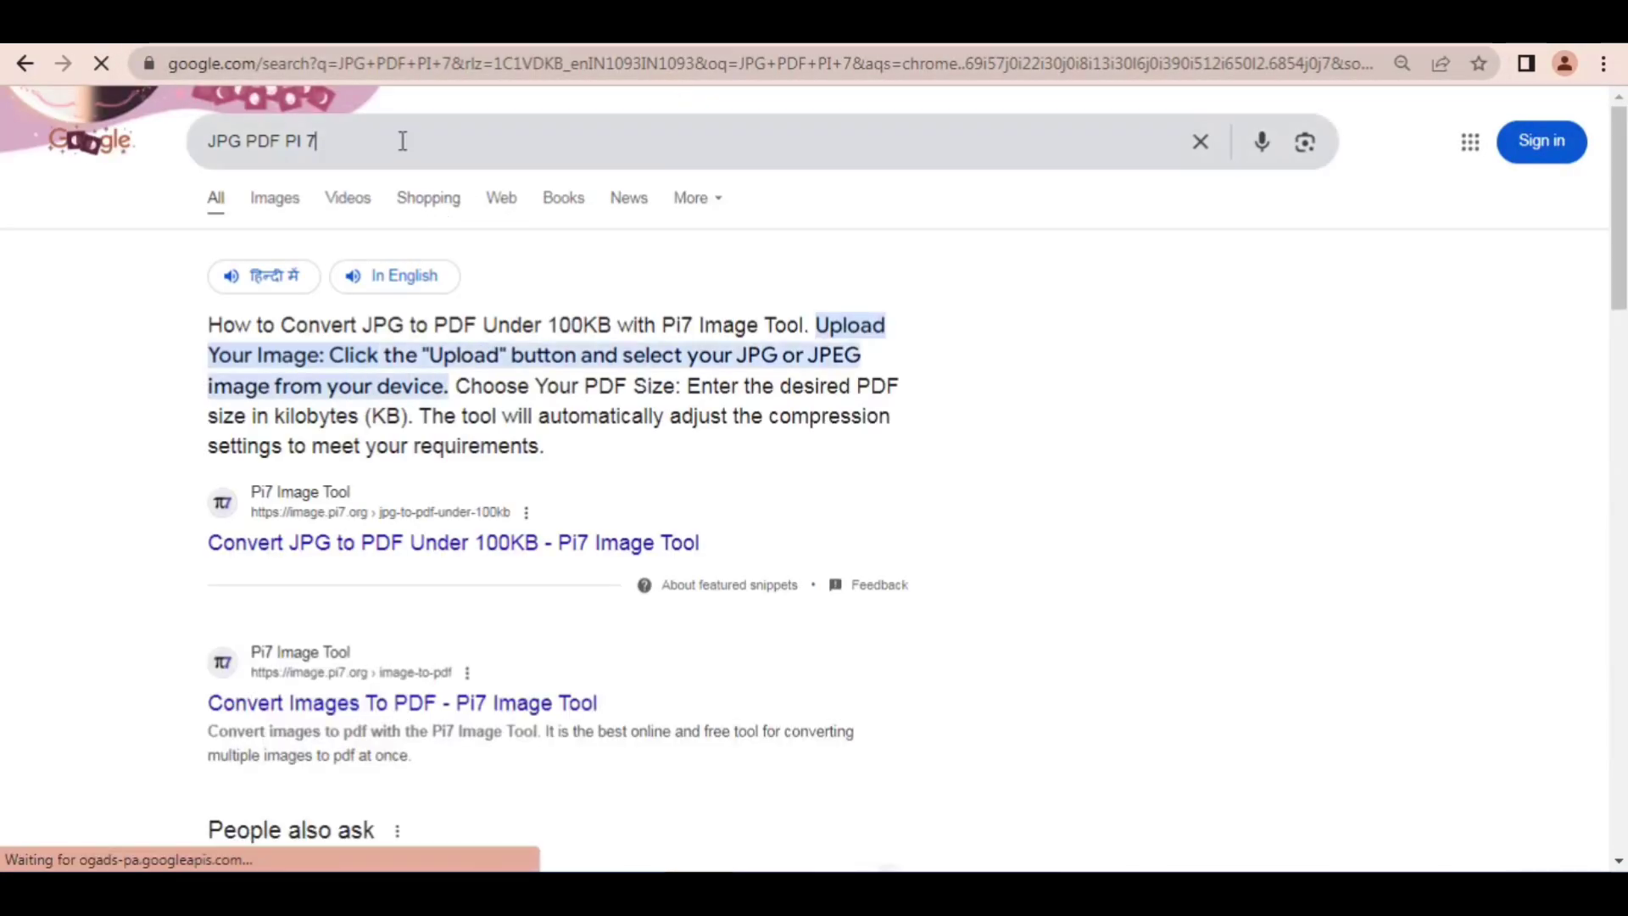
Step: Extend the web search to JPG PDF PI 7 COMPRESSORE
{"action": "type", "text": "COMPRESSORE"}
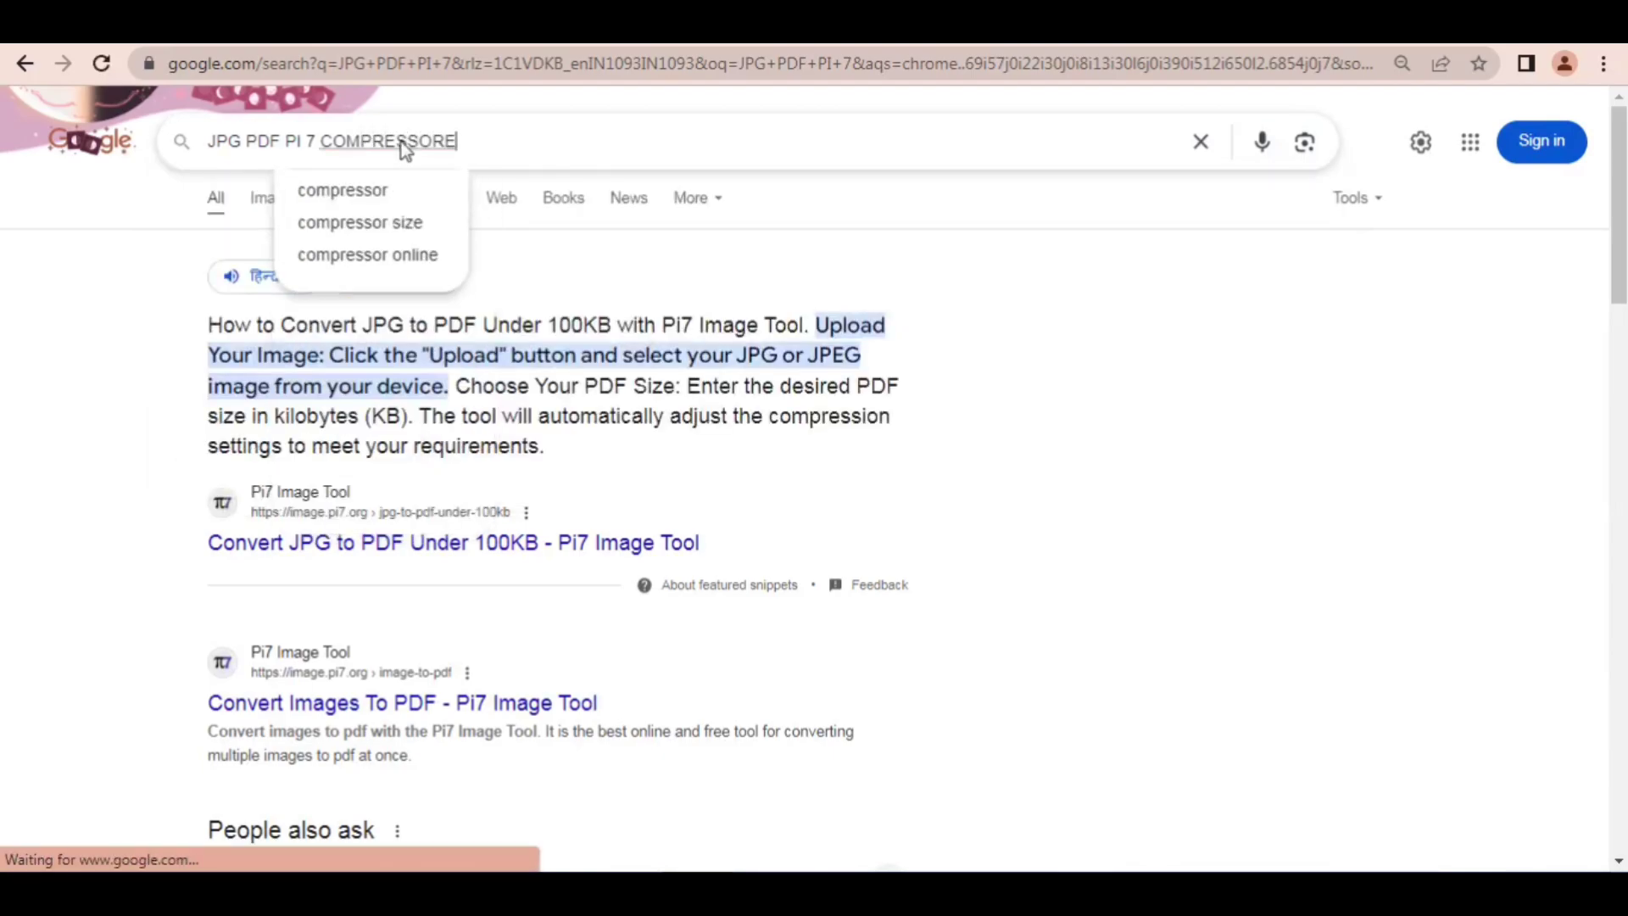
{"action": "key", "text": "Return"}
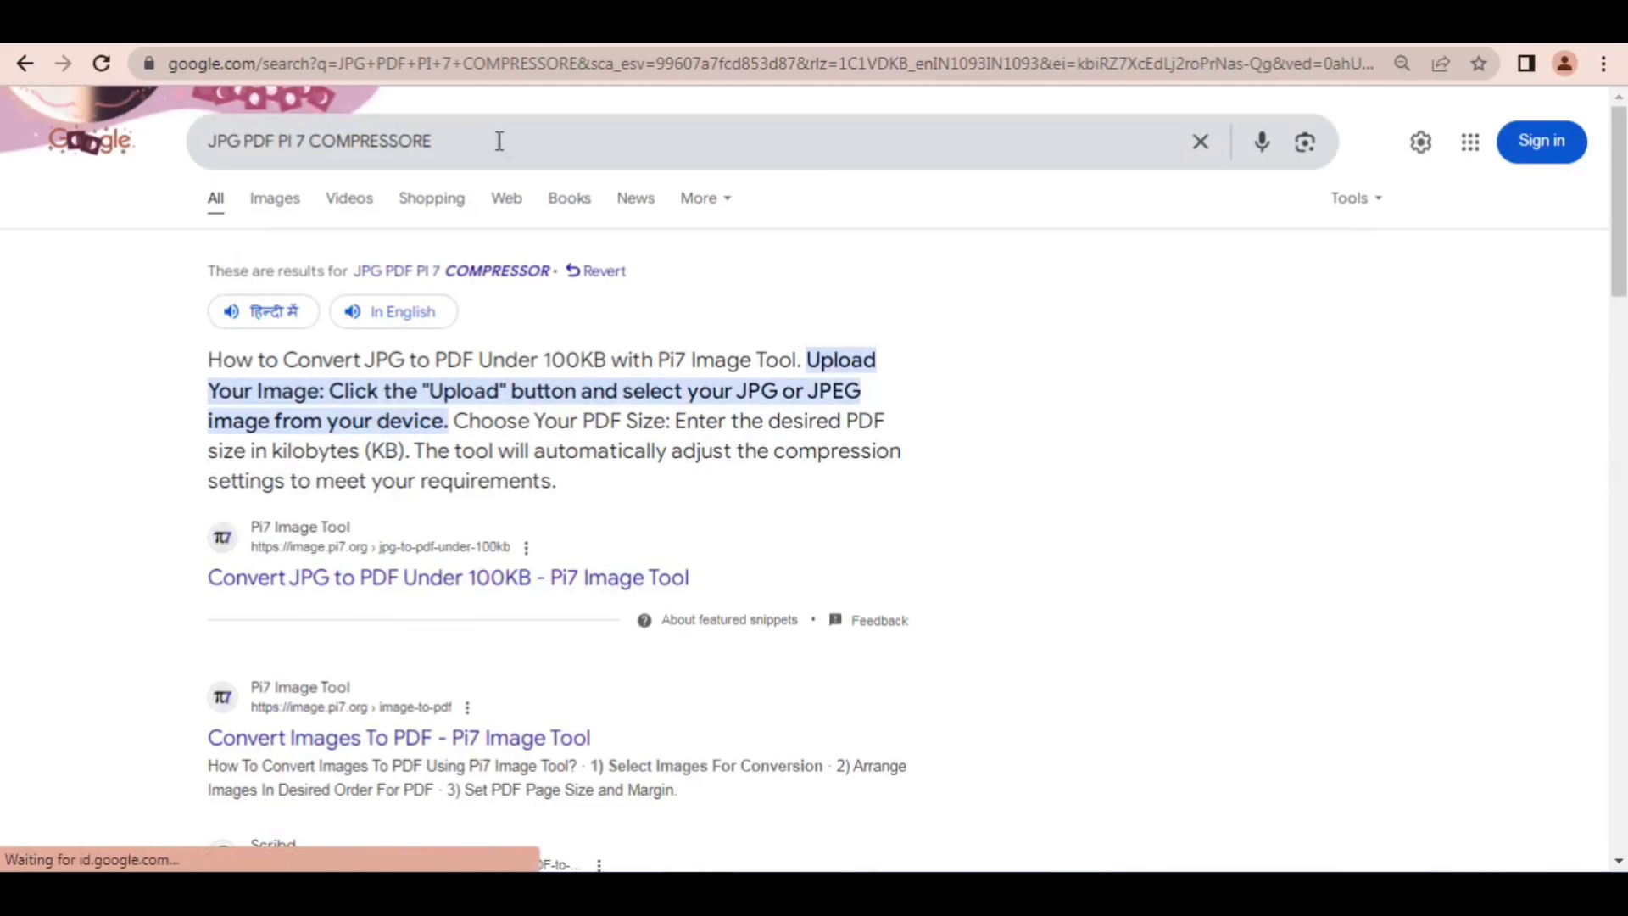
Step: Replace the search with PDF PI 7 COMPRSSOR 300 and open the Pi7 result for compressing a PDF to 300kb
{"action": "left_click_drag", "start_coordinate": [497, 140], "coordinate": [214, 138]}
{"action": "key", "text": "BackSpace"}
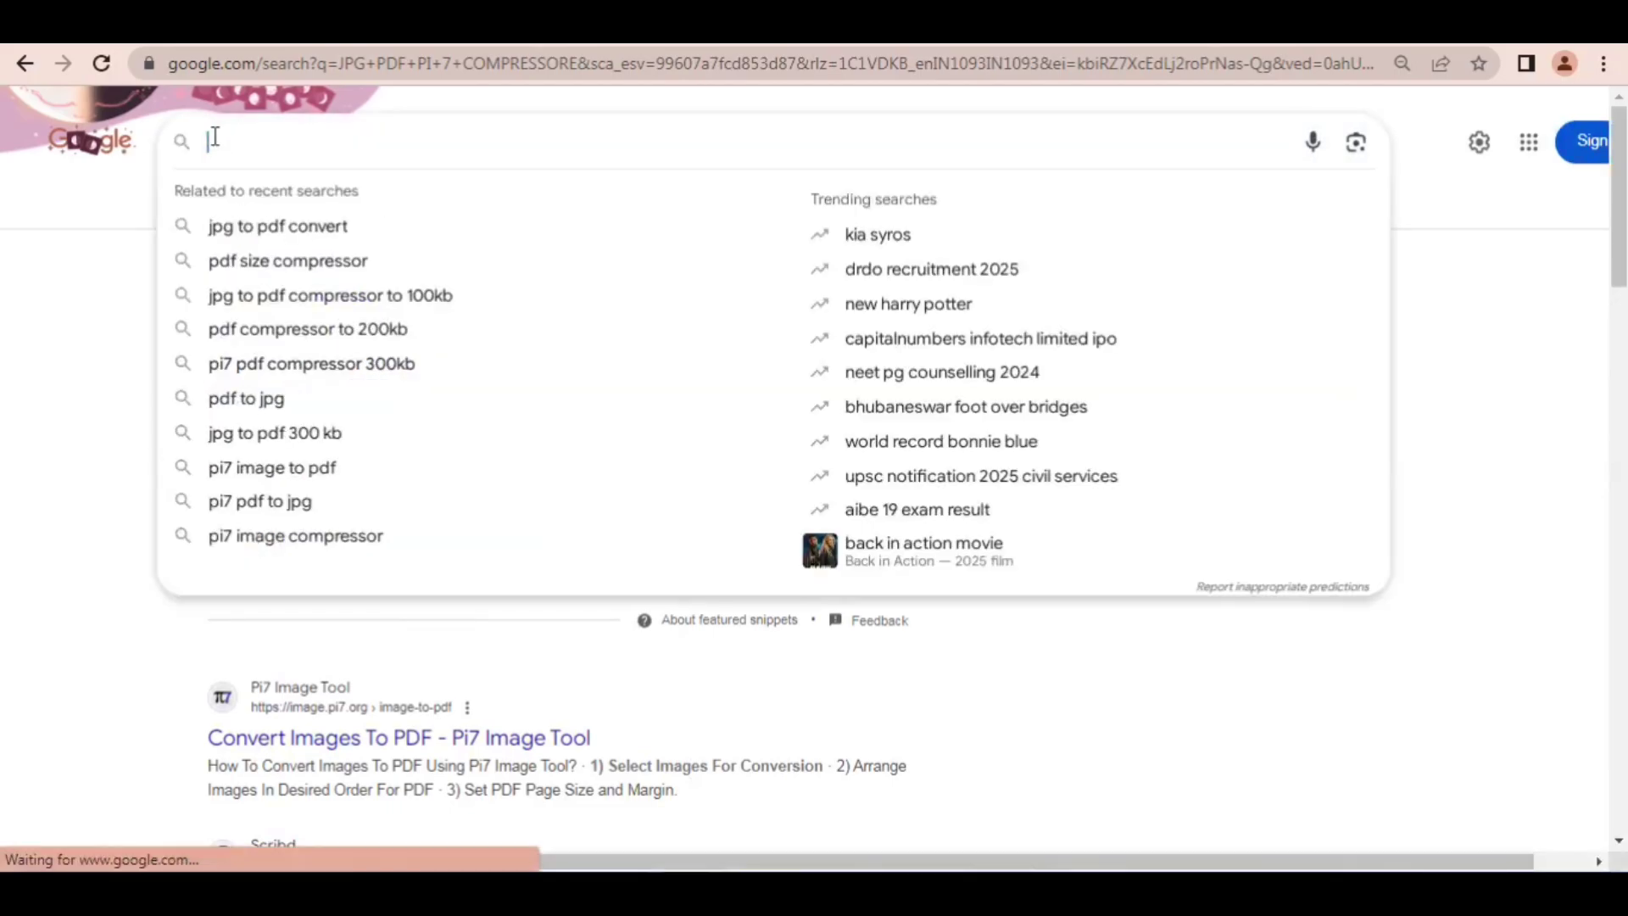
{"action": "type", "text": "PDF"}
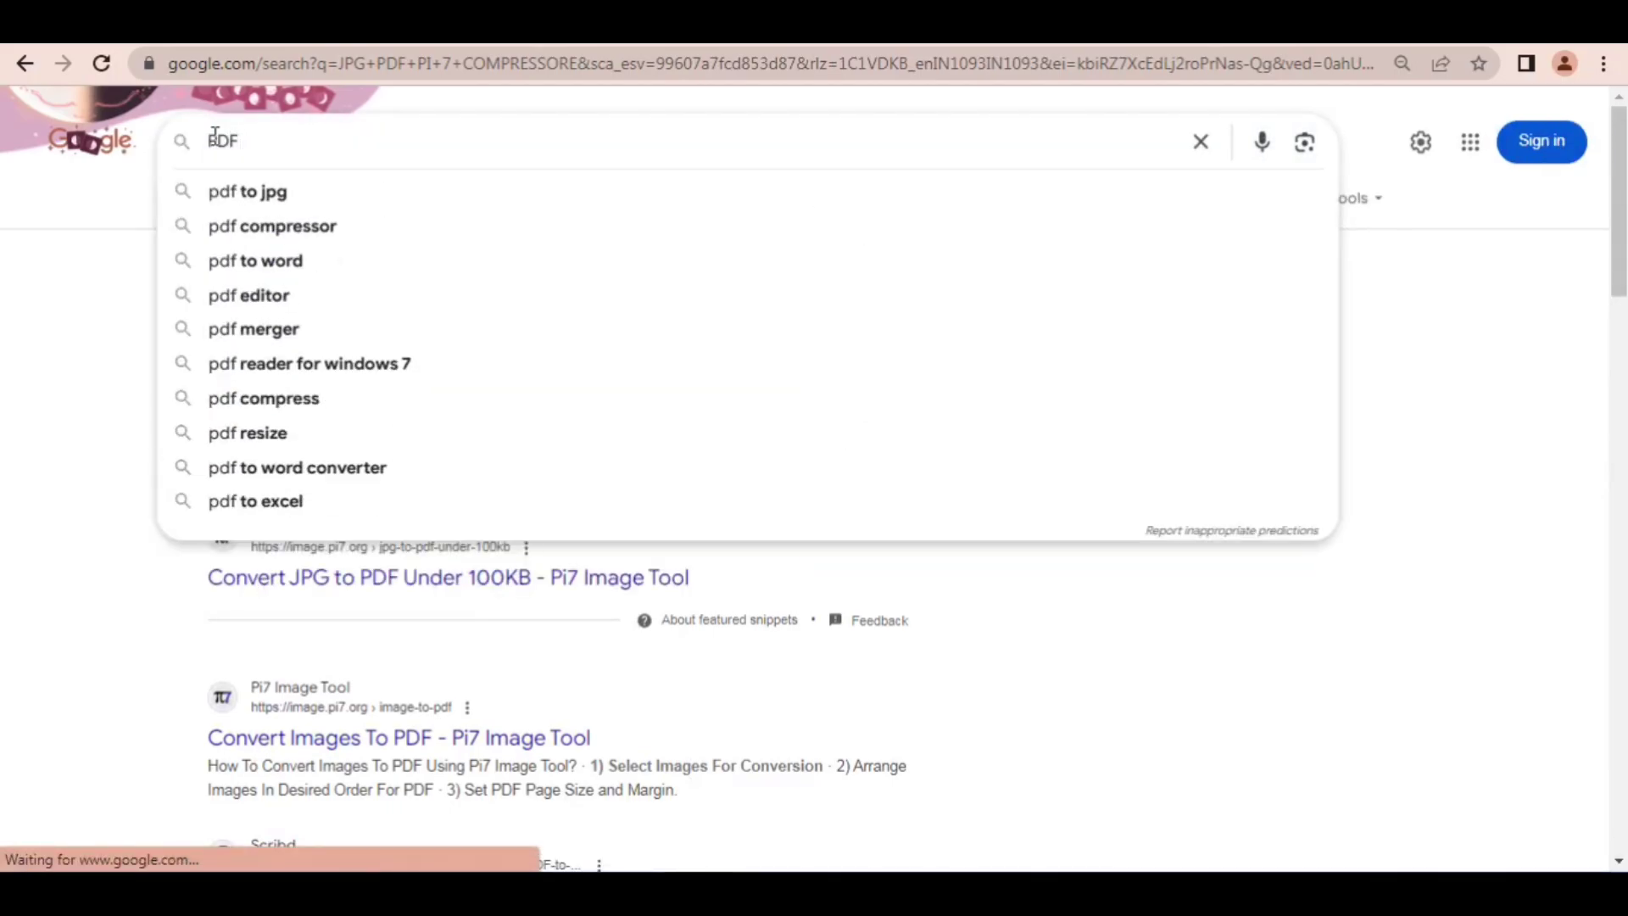
{"action": "type", "text": " PI"}
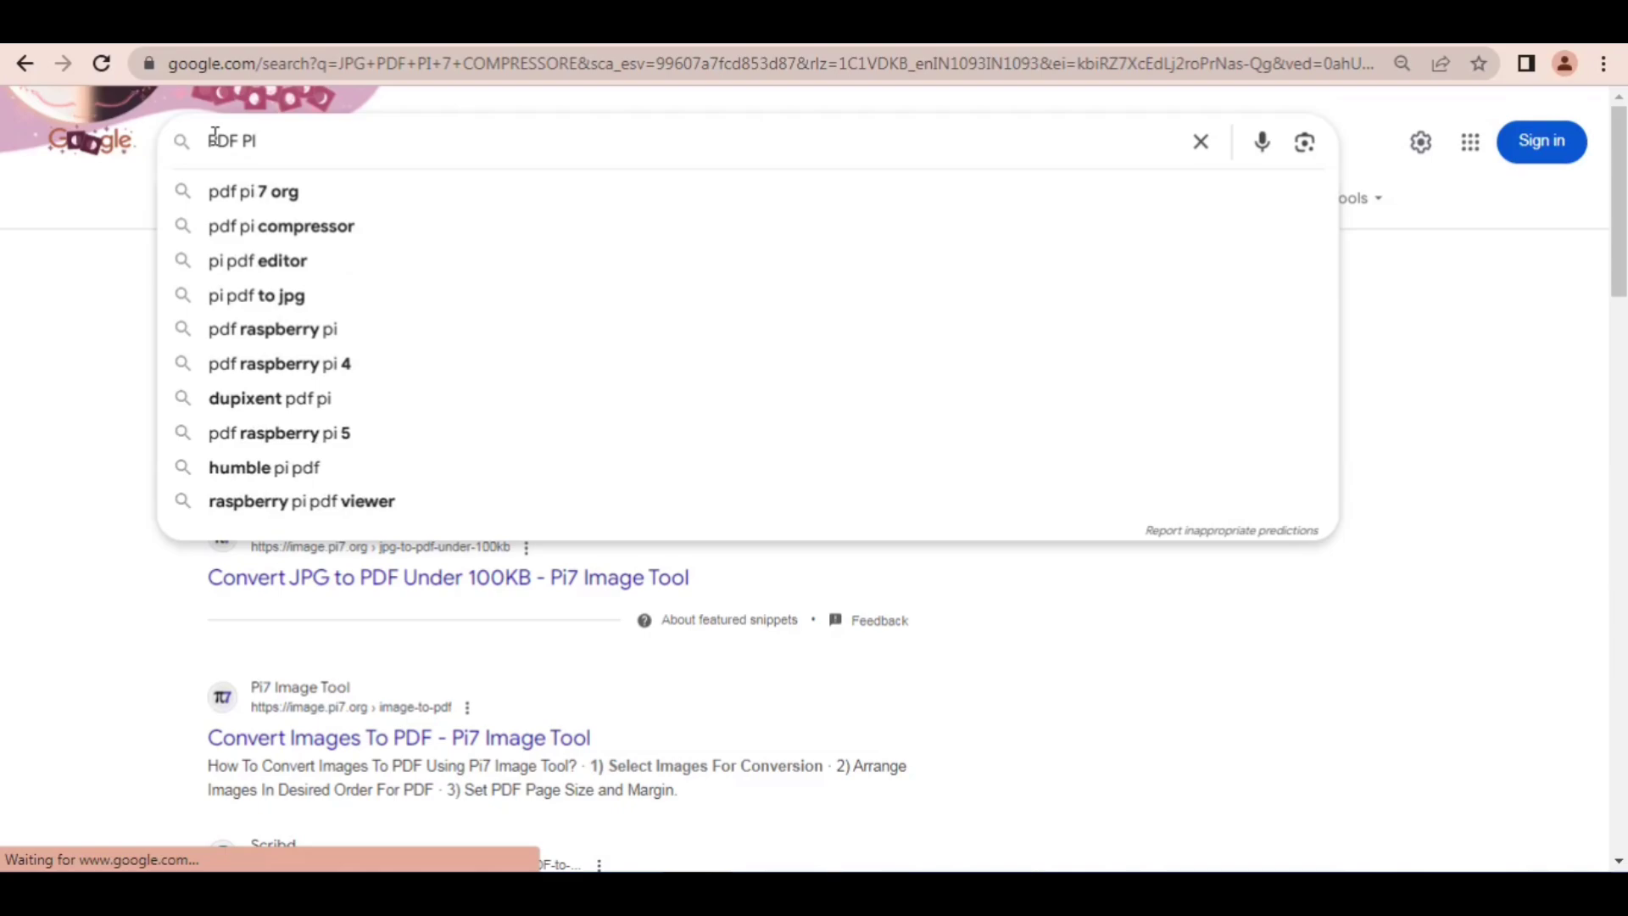
{"action": "type", "text": " 7 C"}
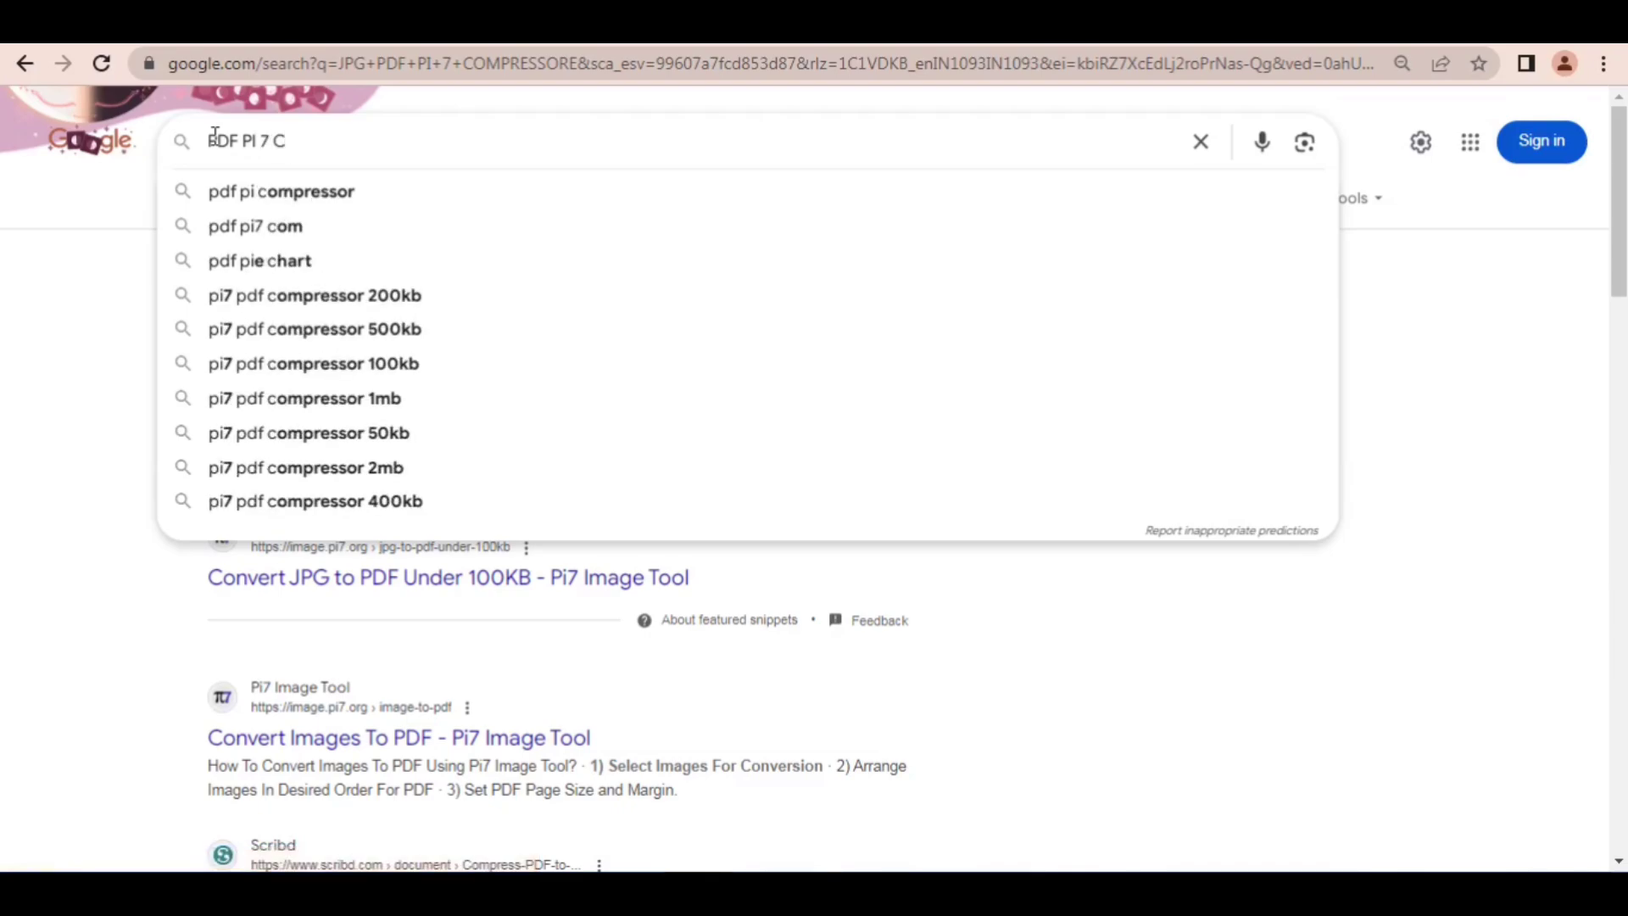
{"action": "type", "text": "OMPR"}
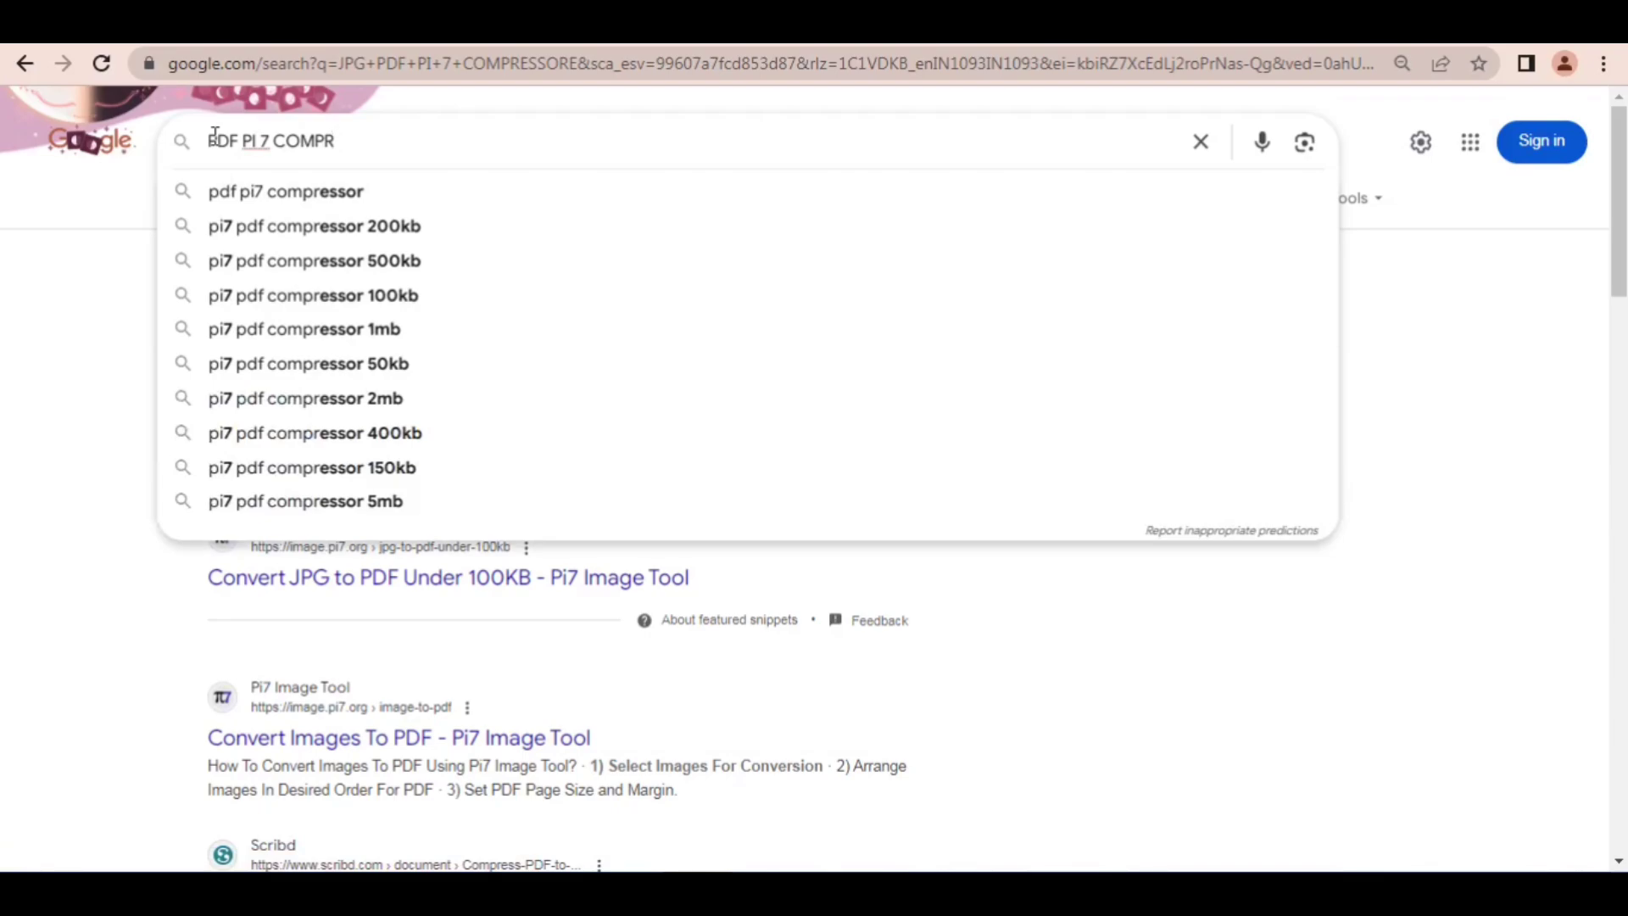
{"action": "type", "text": "SSOR"}
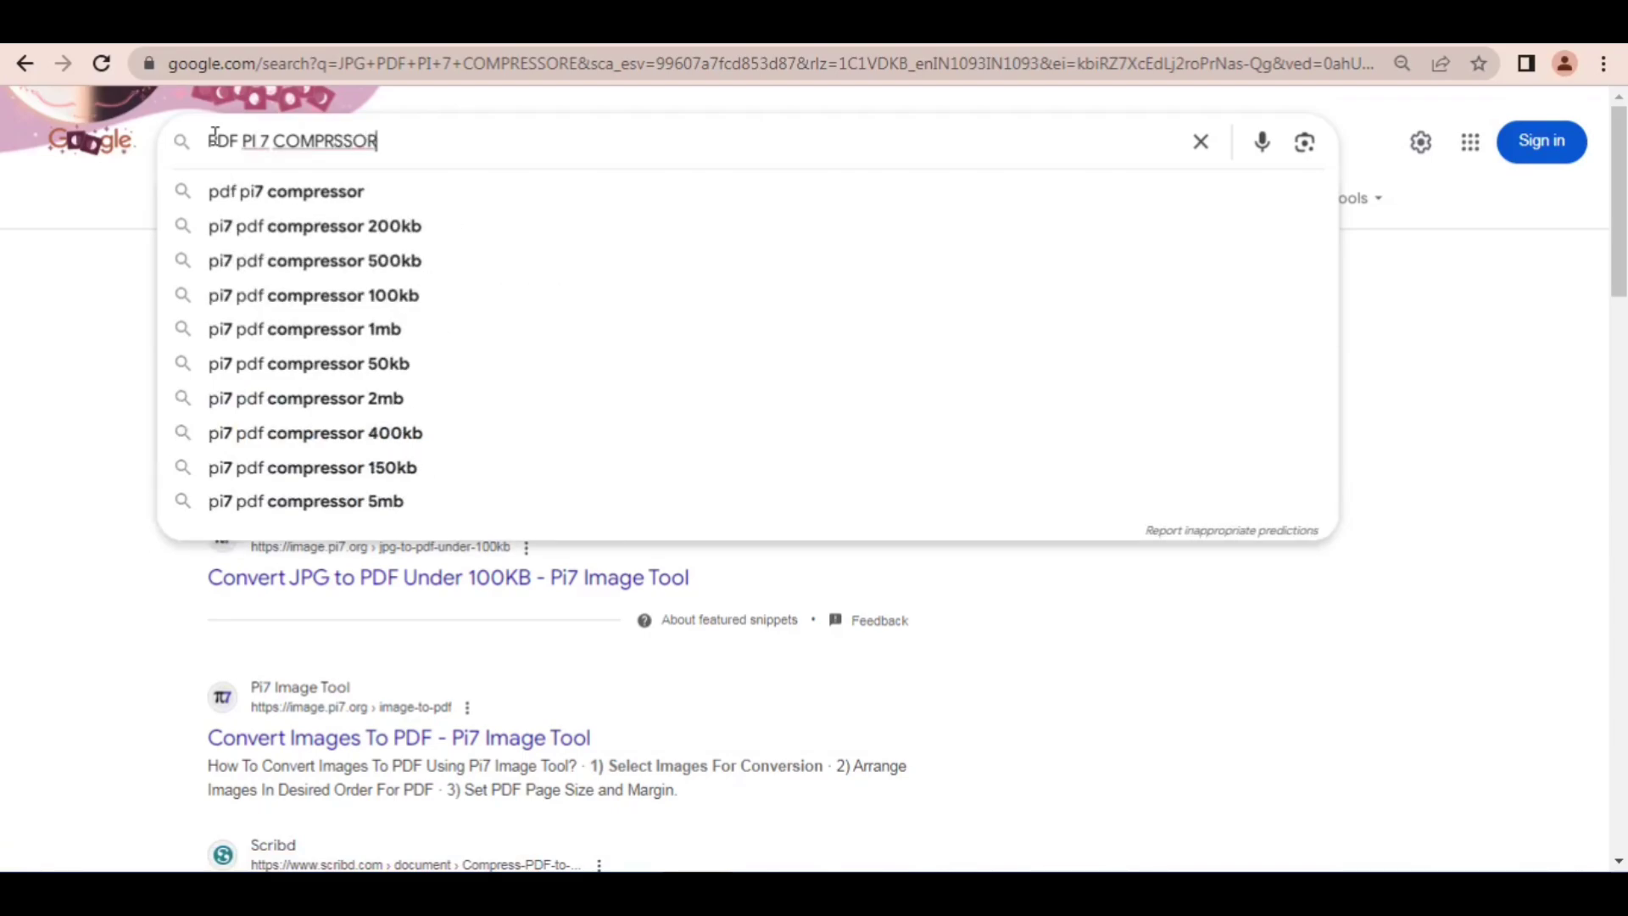
{"action": "type", "text": " 300"}
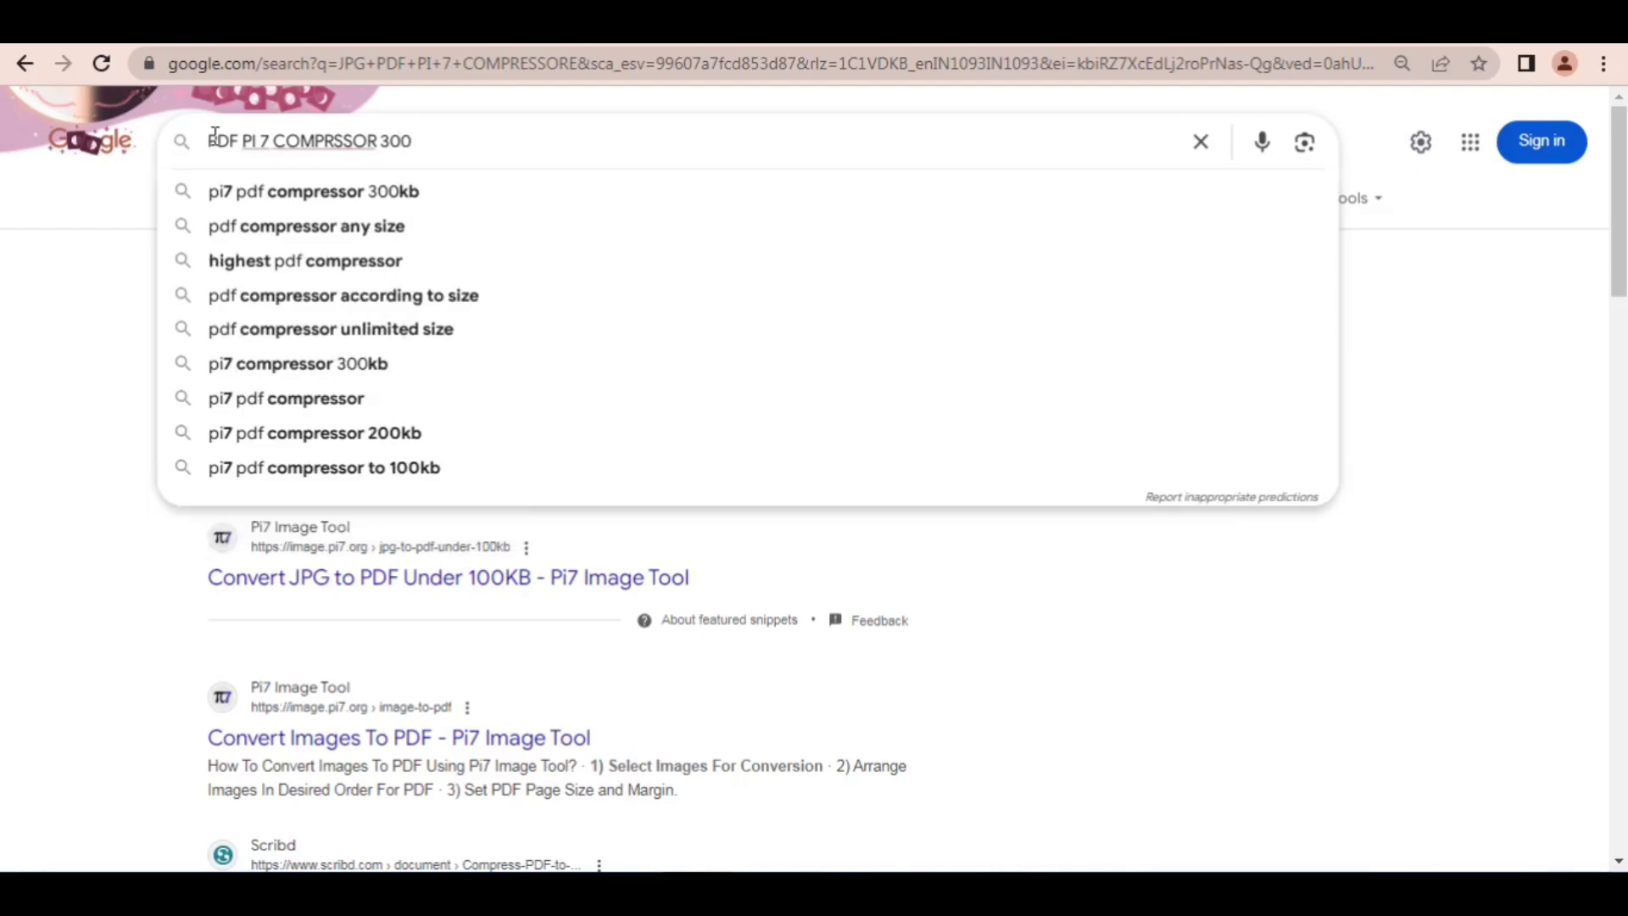
{"action": "key", "text": "Return"}
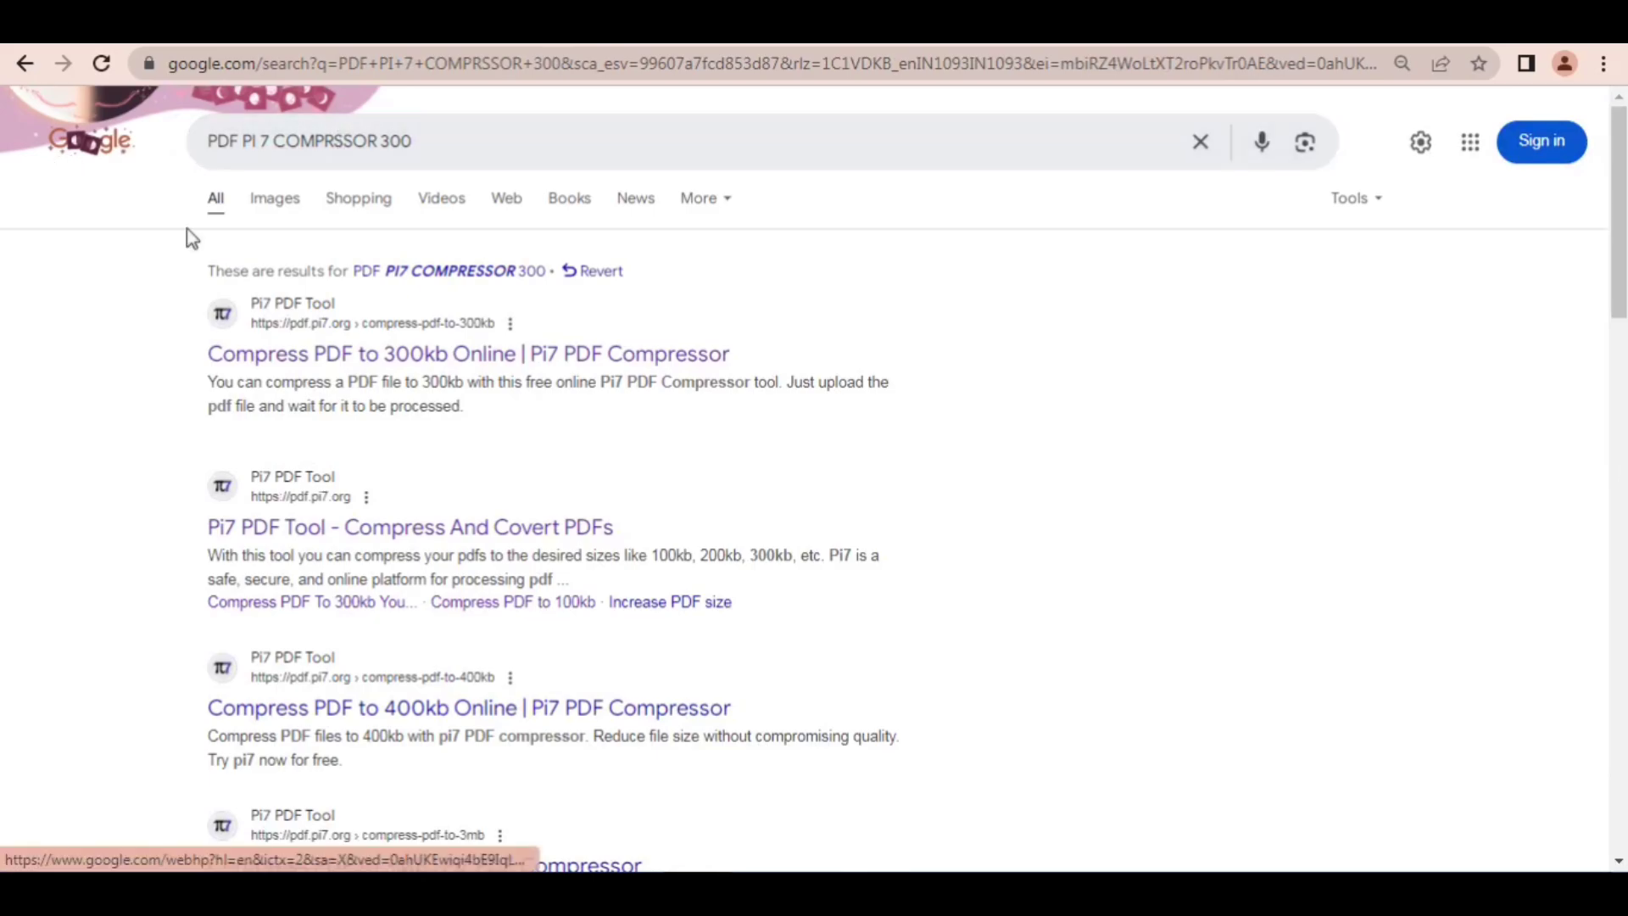
{"action": "left_click", "coordinate": [323, 364]}
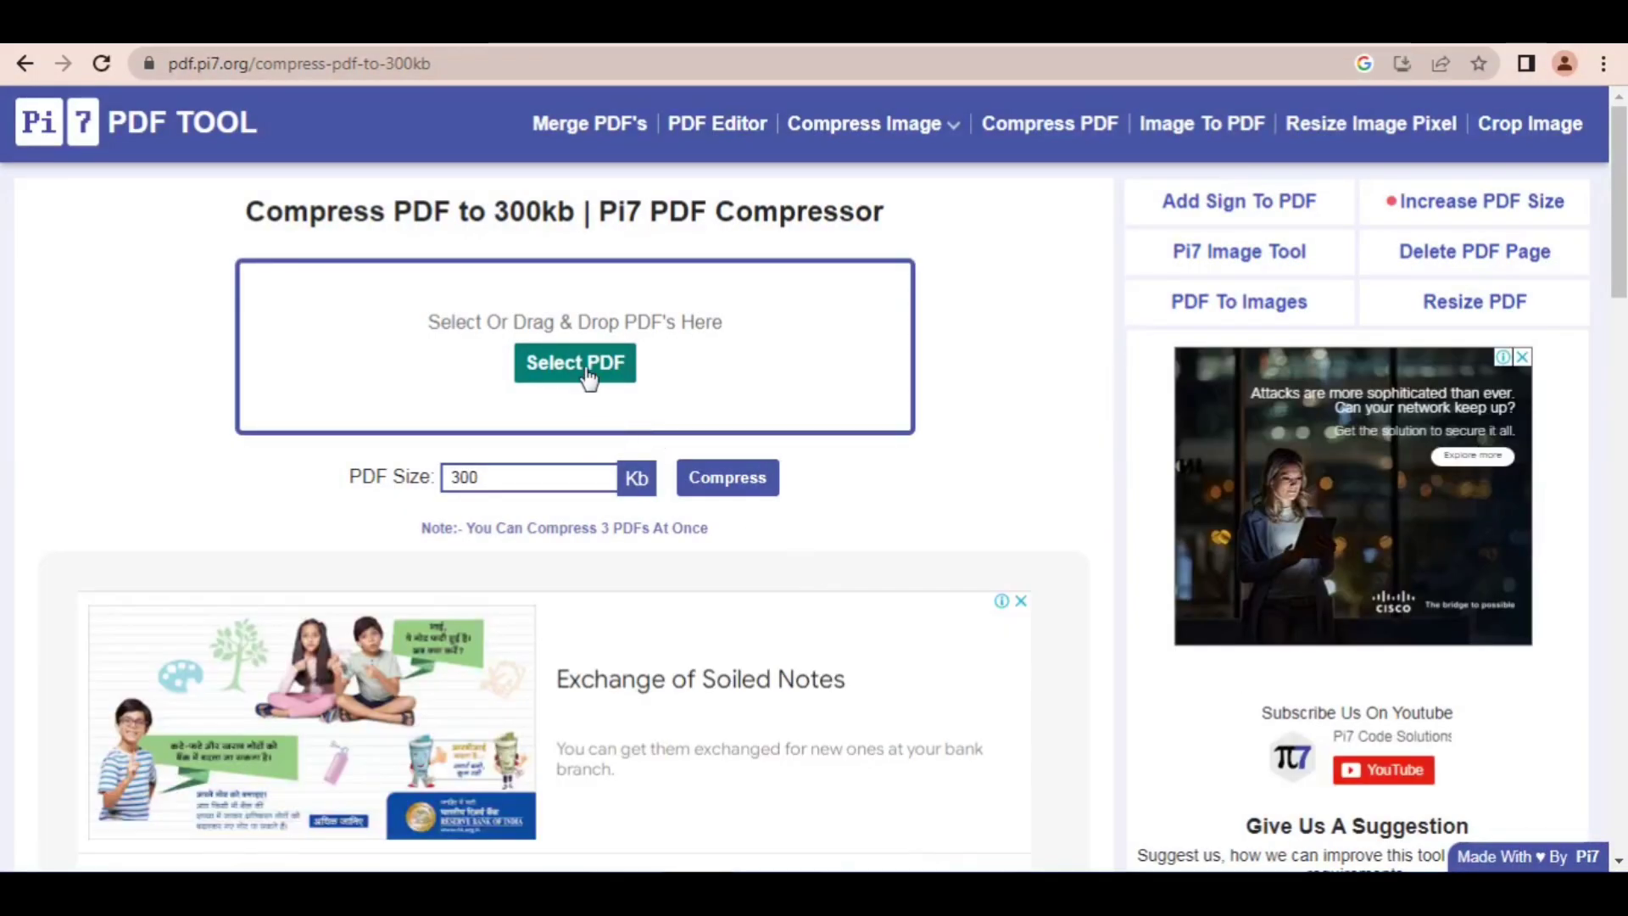
Step: Load the PDF caste pra ori from the Desktop into the Pi7 compressor
{"action": "left_click", "coordinate": [586, 373]}
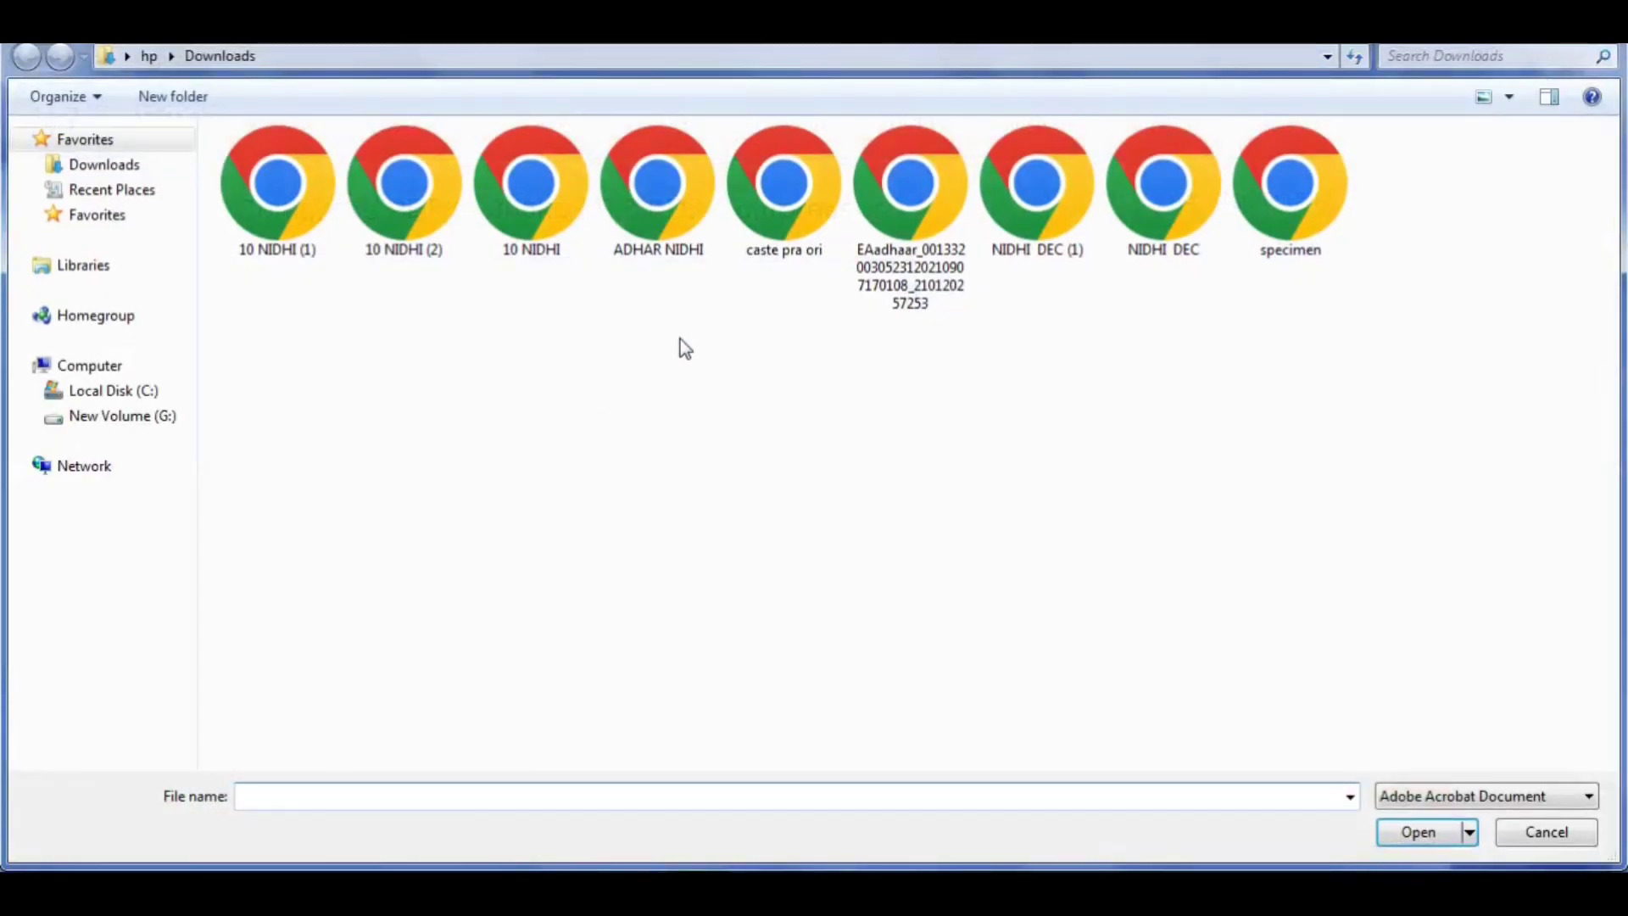
{"action": "left_click", "coordinate": [125, 55]}
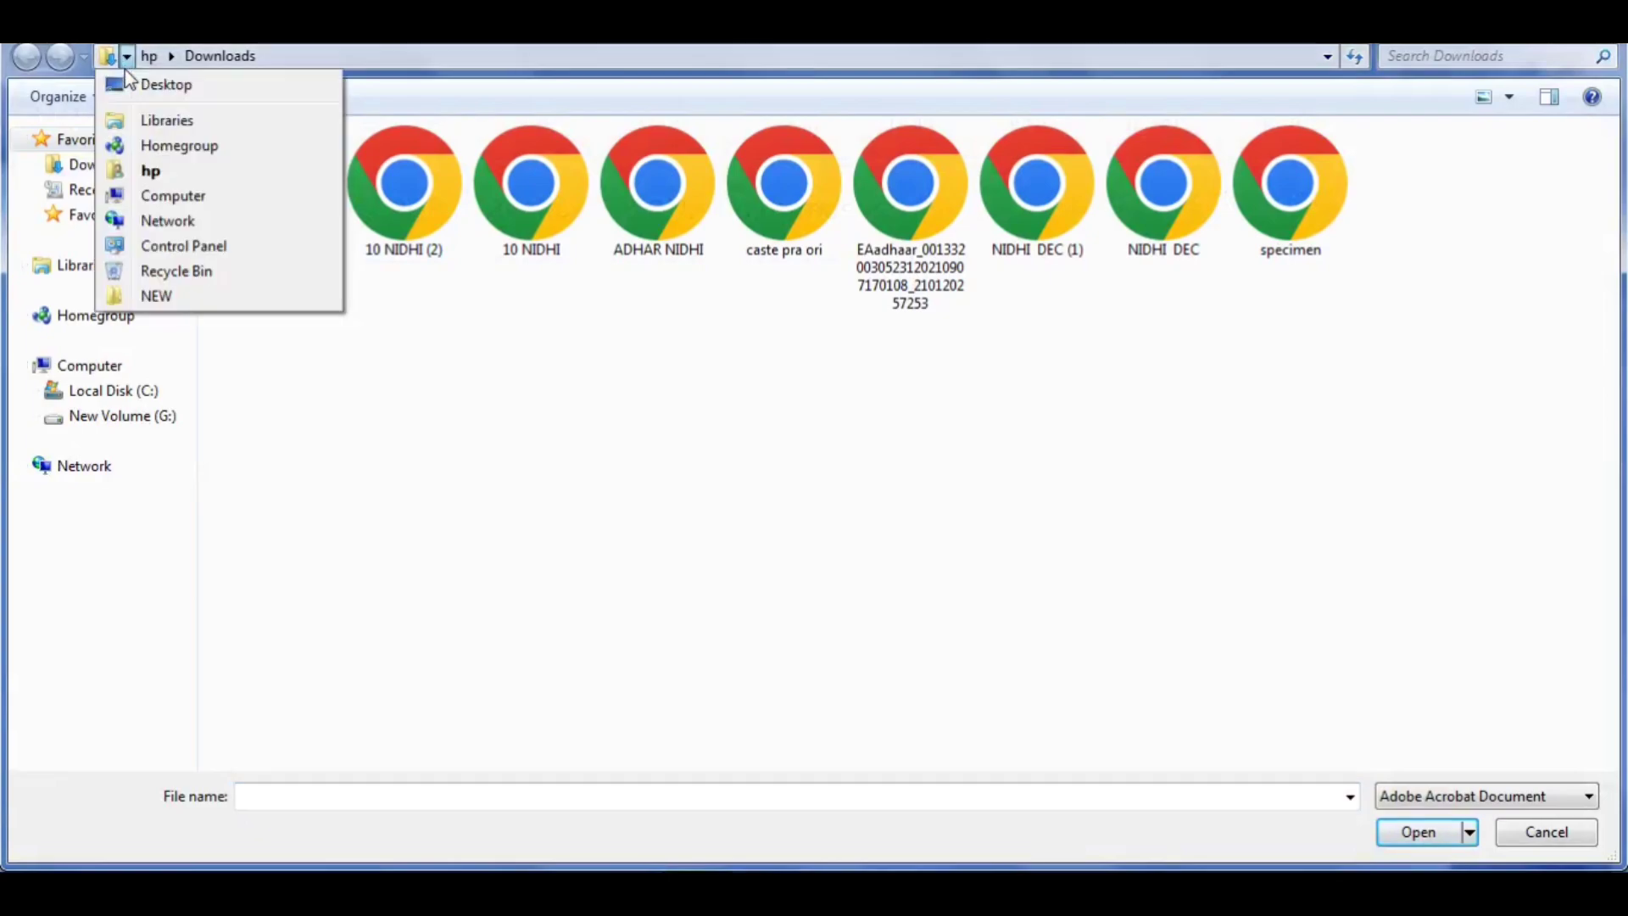
{"action": "left_click", "coordinate": [140, 85]}
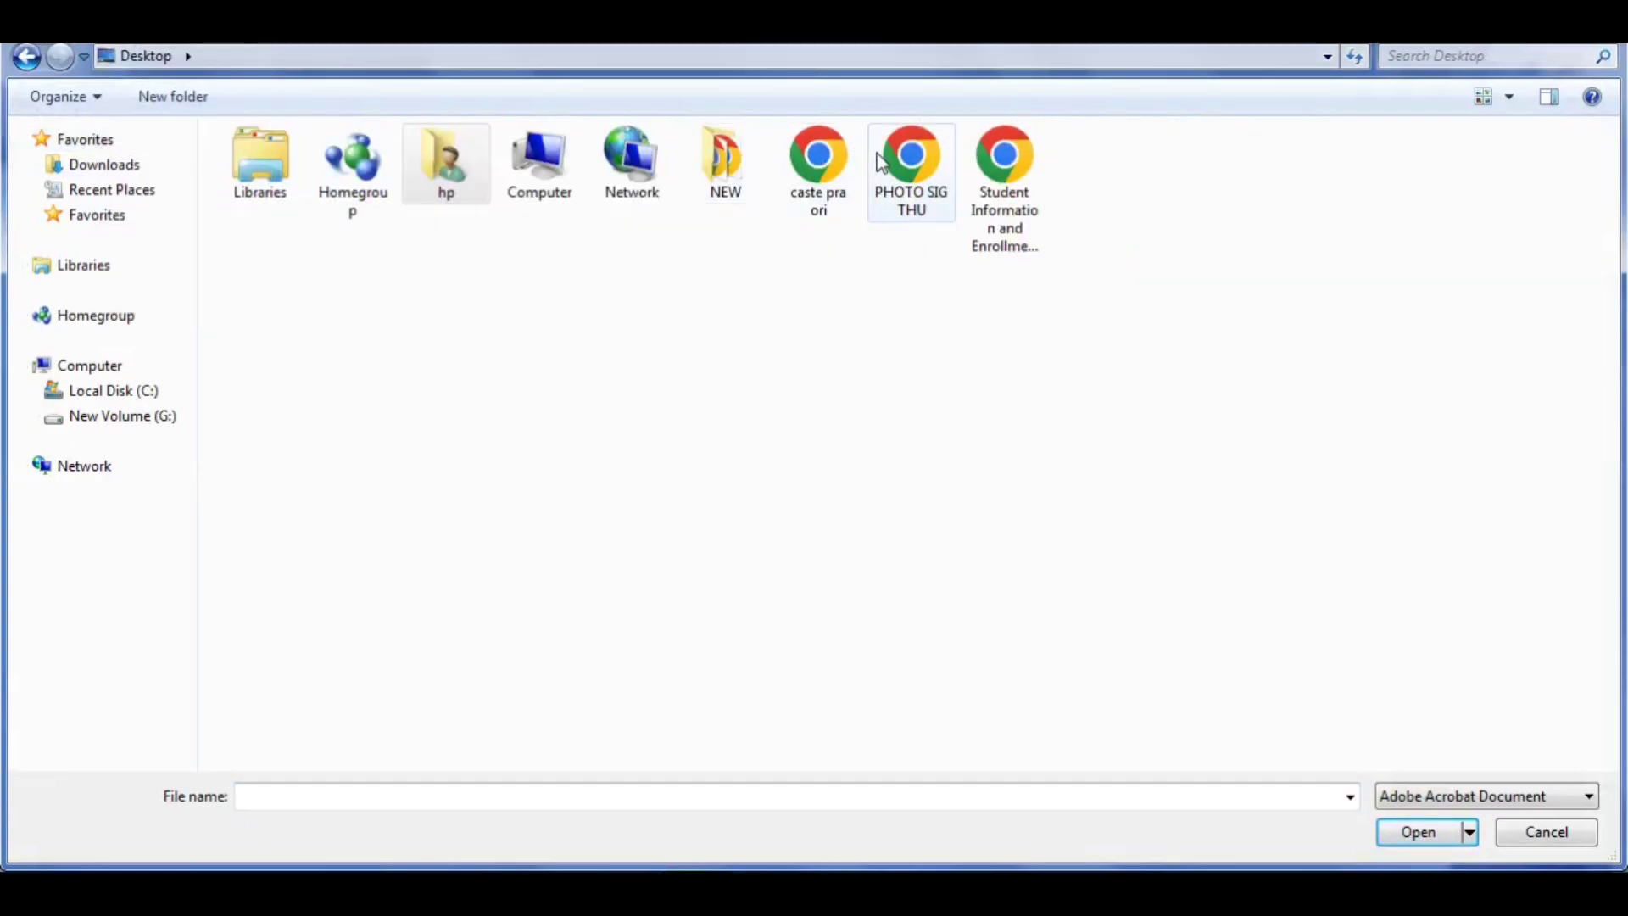
{"action": "double_click", "coordinate": [827, 163]}
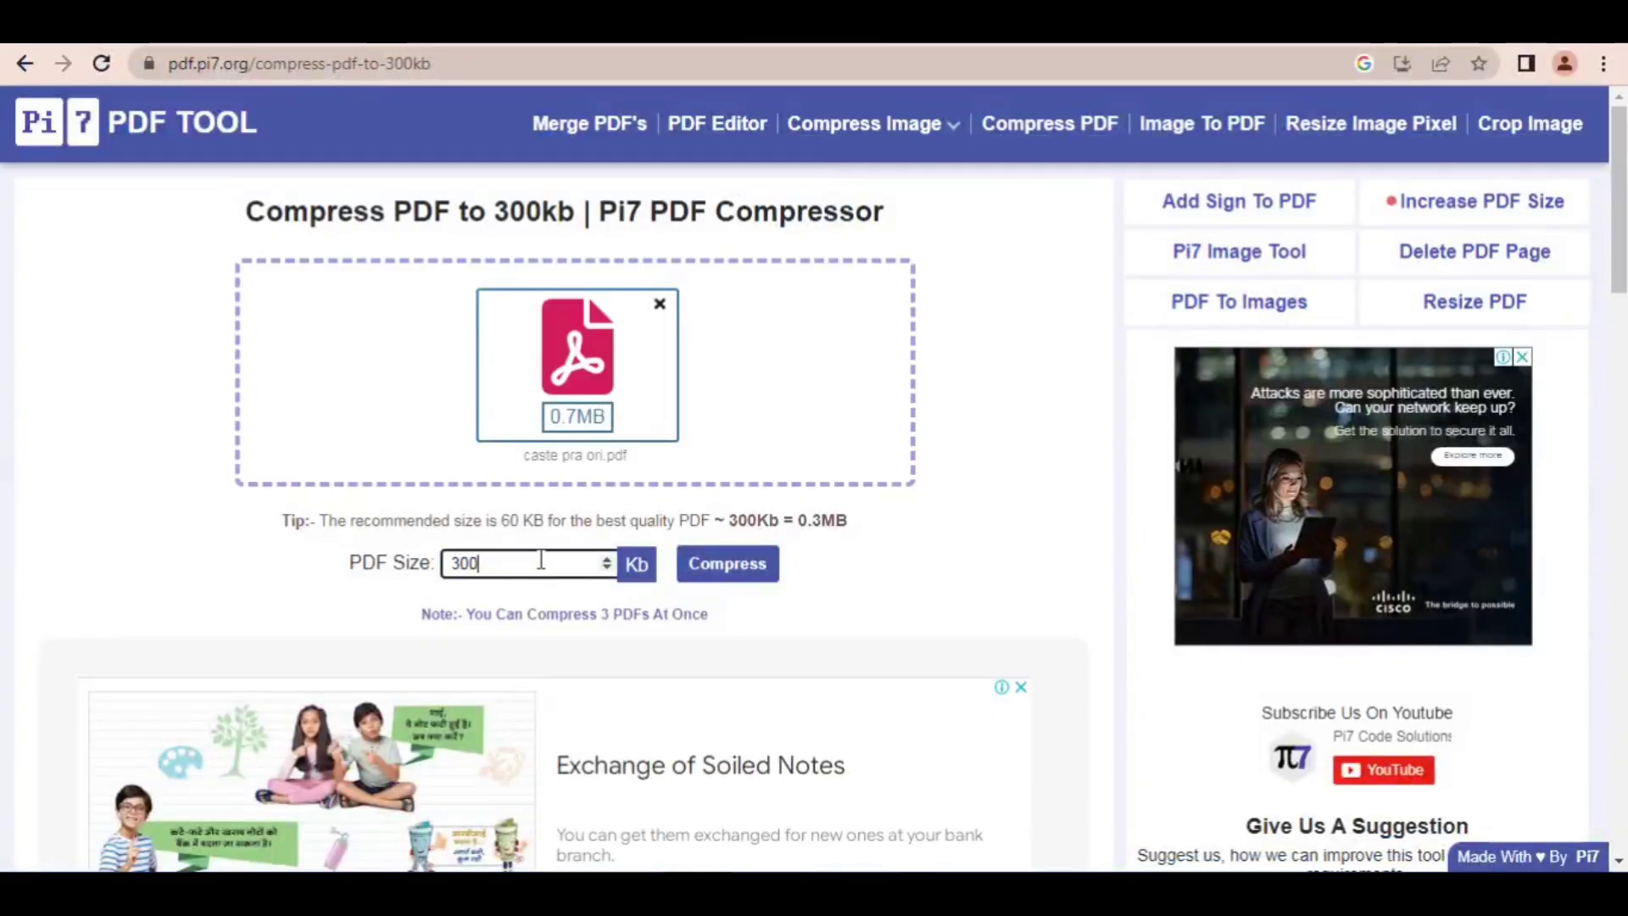
Step: Replace the target PDF size with a larger one under 500 KB, compress the caste certificate and download the compressed file
{"action": "left_click_drag", "start_coordinate": [540, 562], "coordinate": [417, 572]}
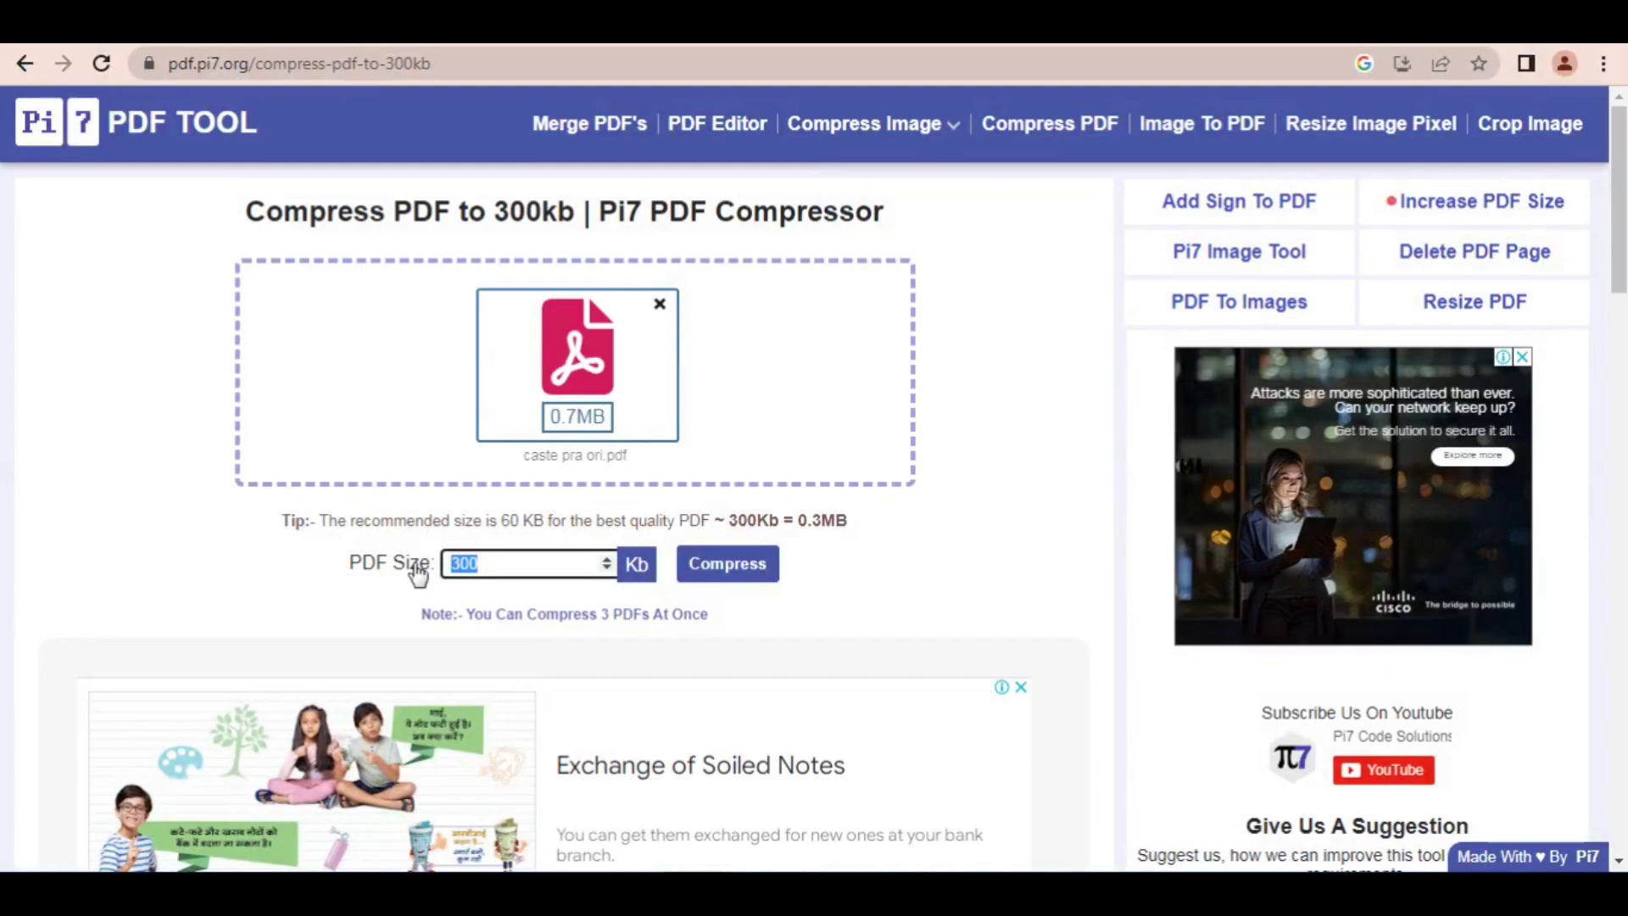
{"action": "type", "text": "480"}
{"action": "left_click", "coordinate": [729, 564]}
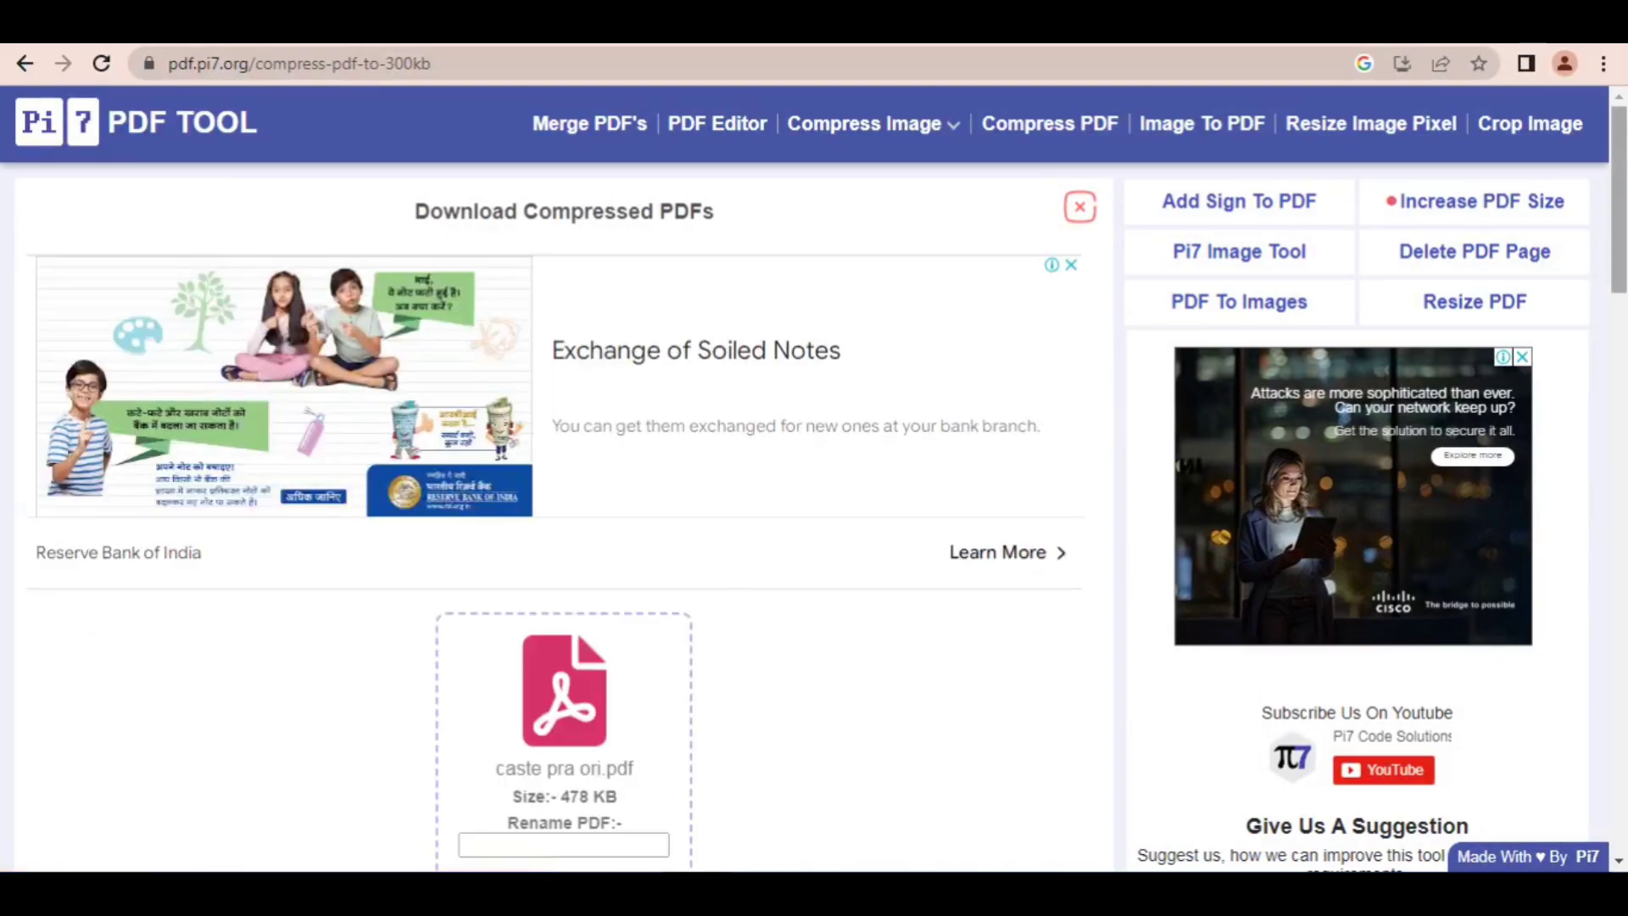
{"action": "scroll", "coordinate": [842, 537], "scroll_direction": "down", "scroll_amount": 6}
{"action": "left_click", "coordinate": [597, 383]}
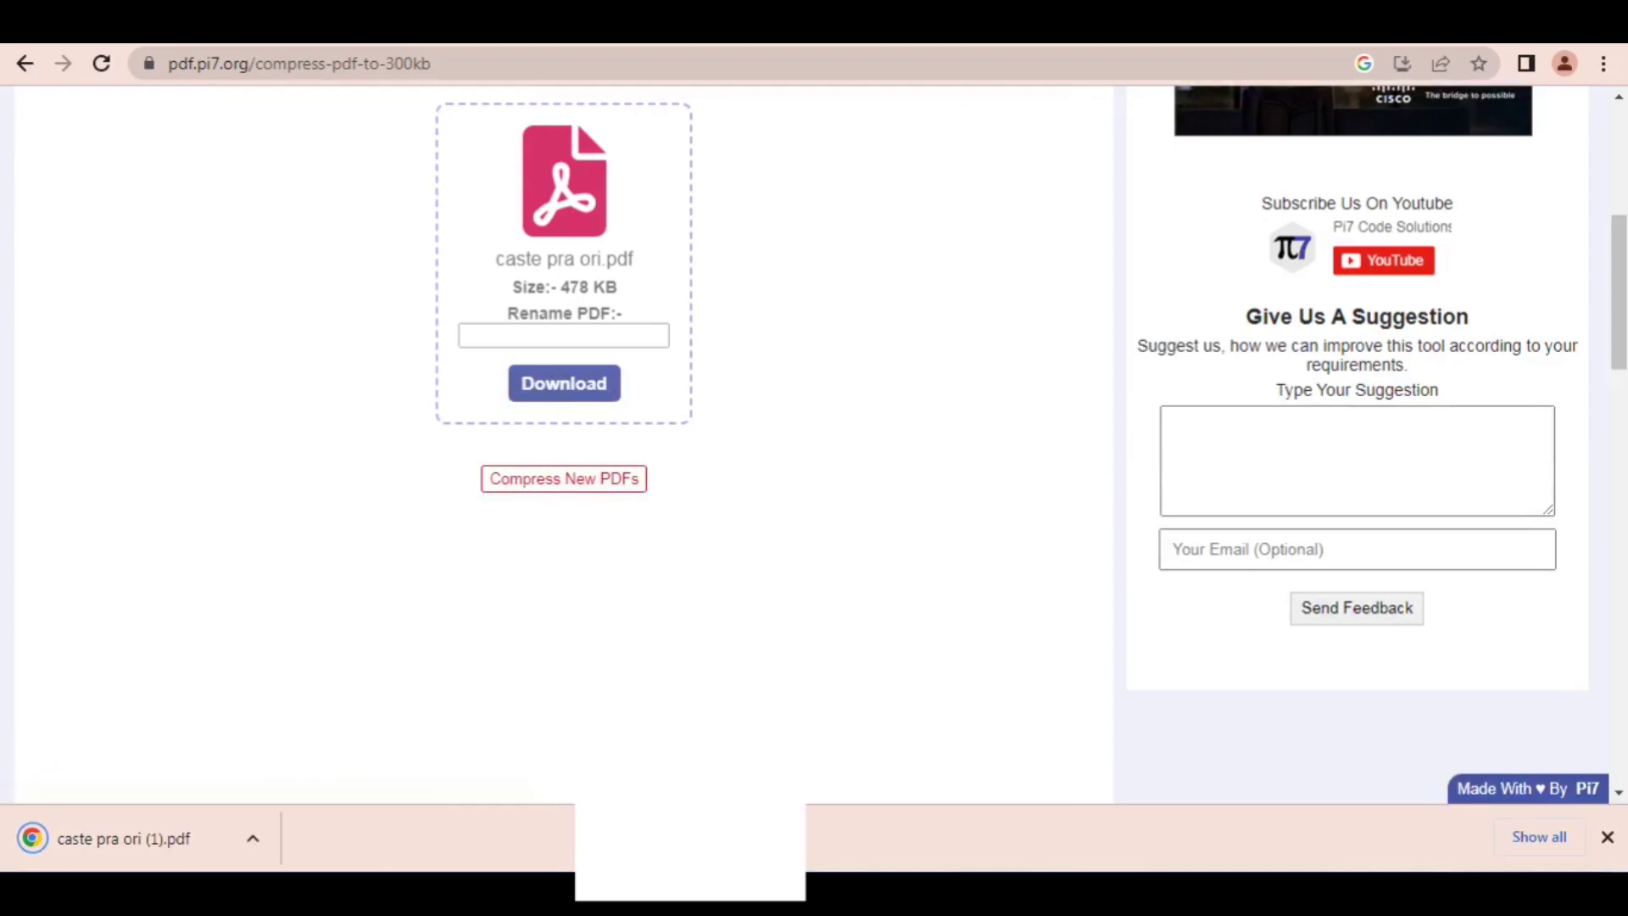
Step: Return to the RRB application, attach caste pra ori (1).pdf from Downloads as the caste certificate and save the upload
{"action": "key", "text": "ctrl+Tab"}
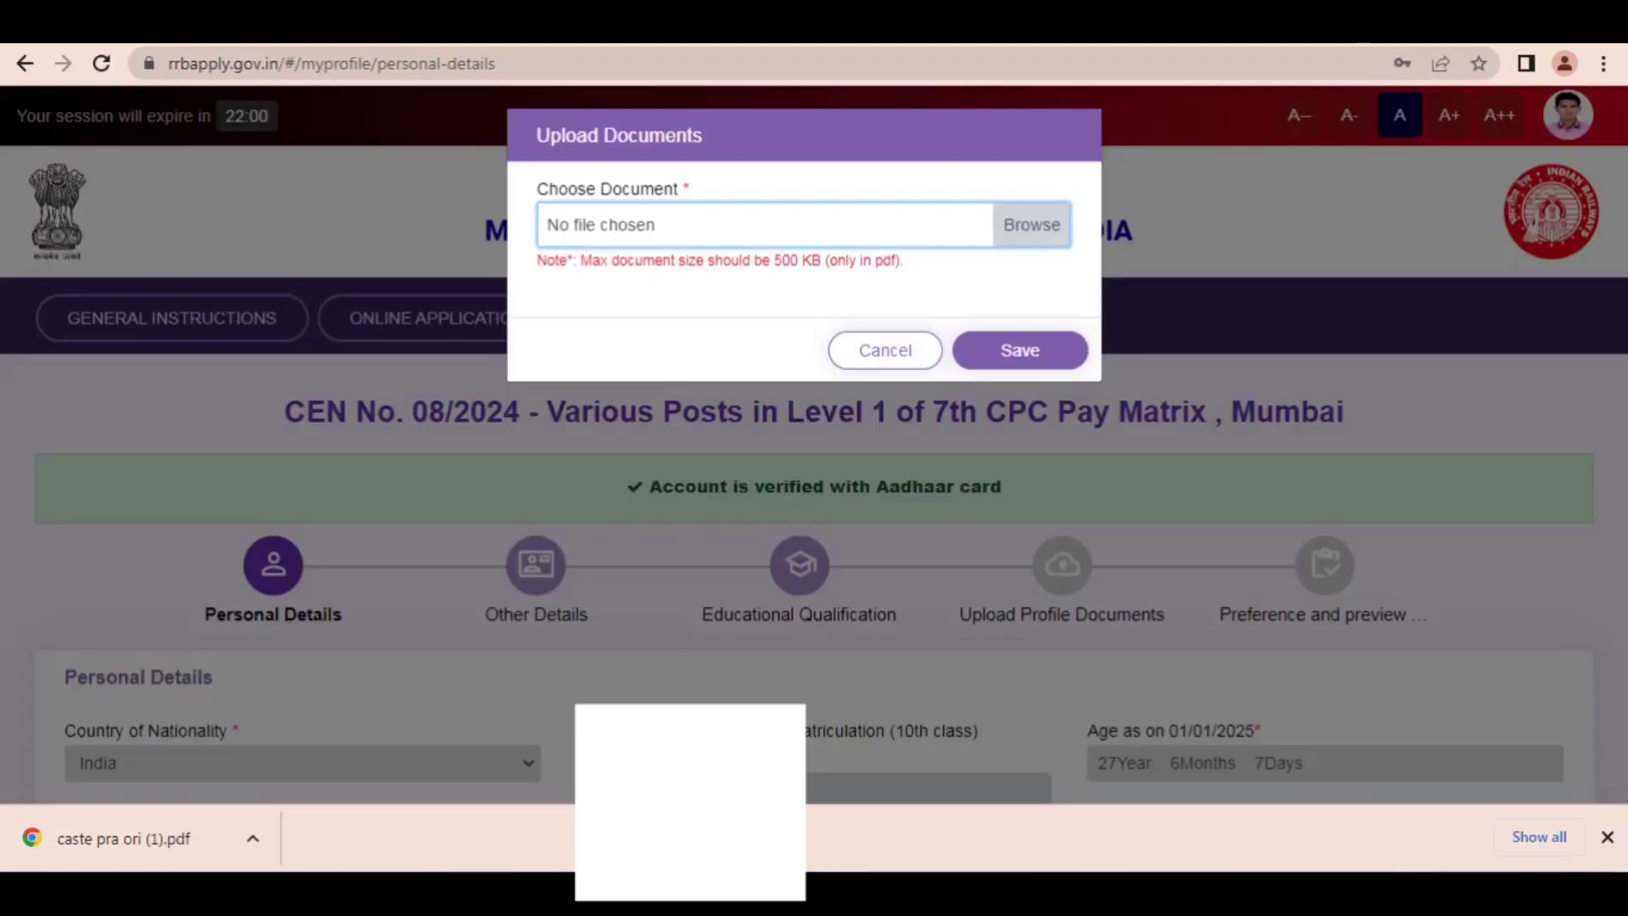
{"action": "left_click", "coordinate": [1027, 228]}
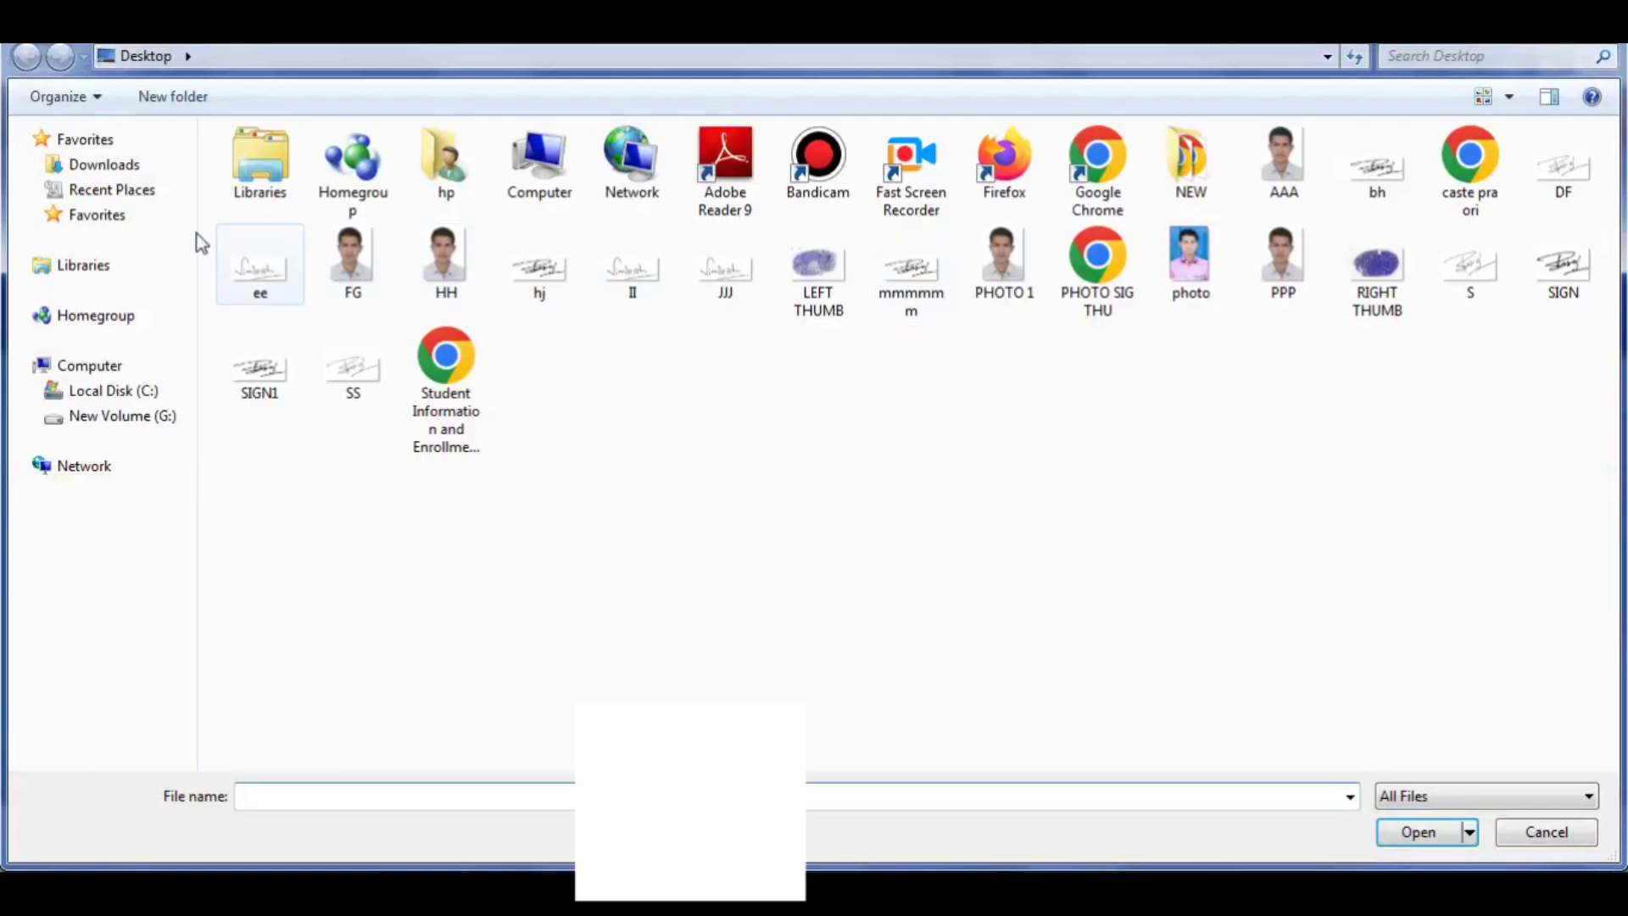
{"action": "left_click", "coordinate": [95, 166]}
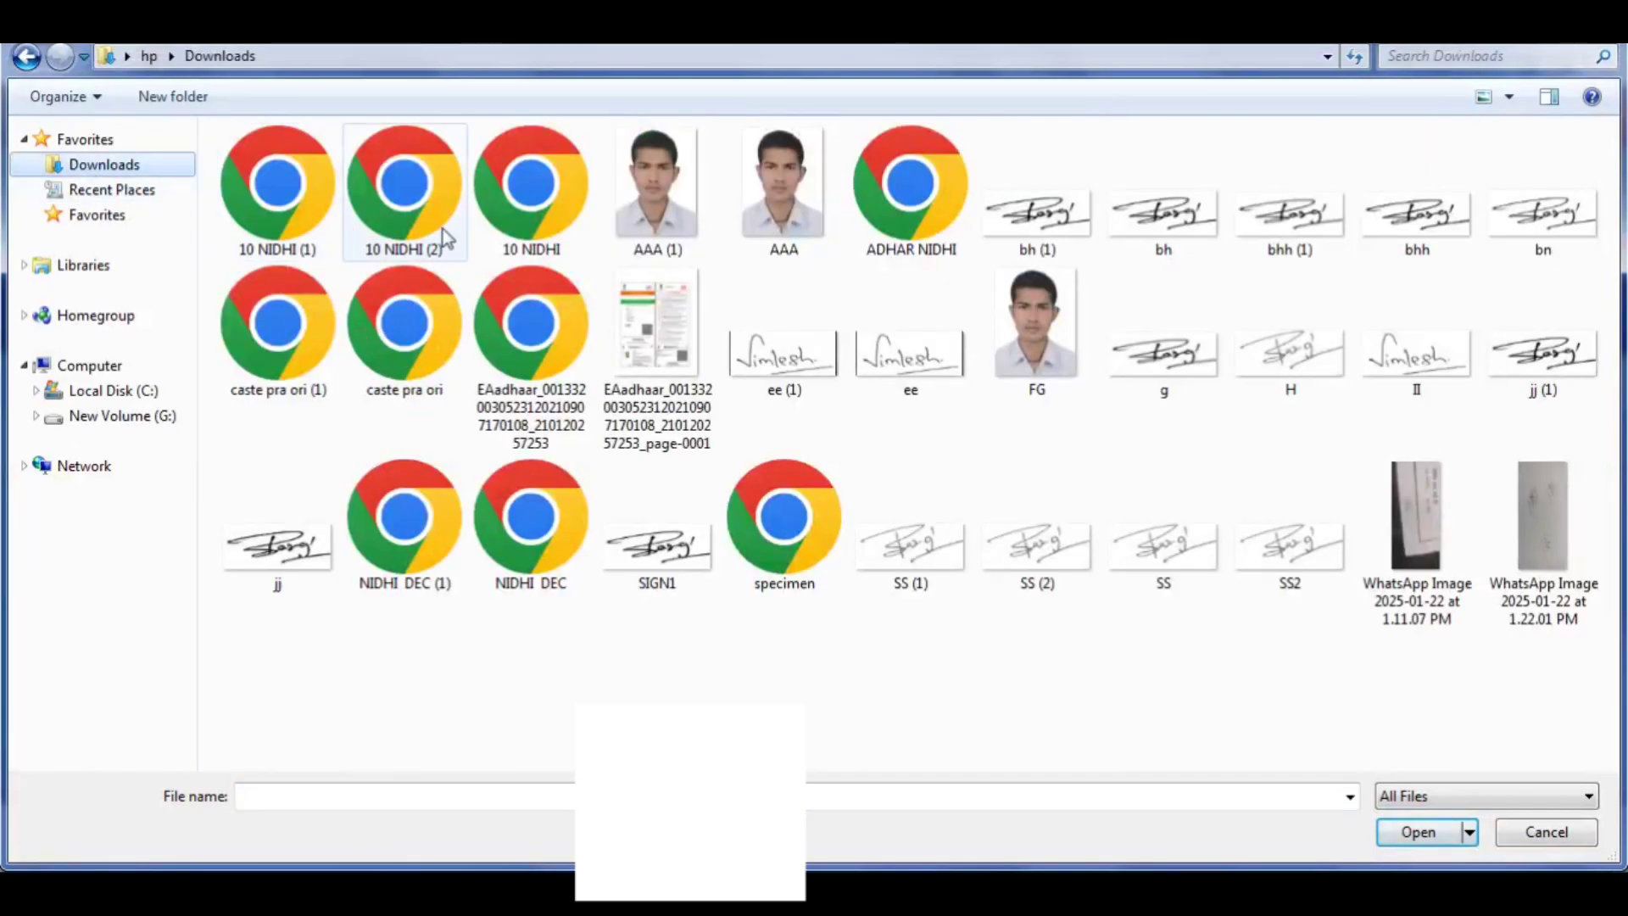
{"action": "double_click", "coordinate": [280, 356]}
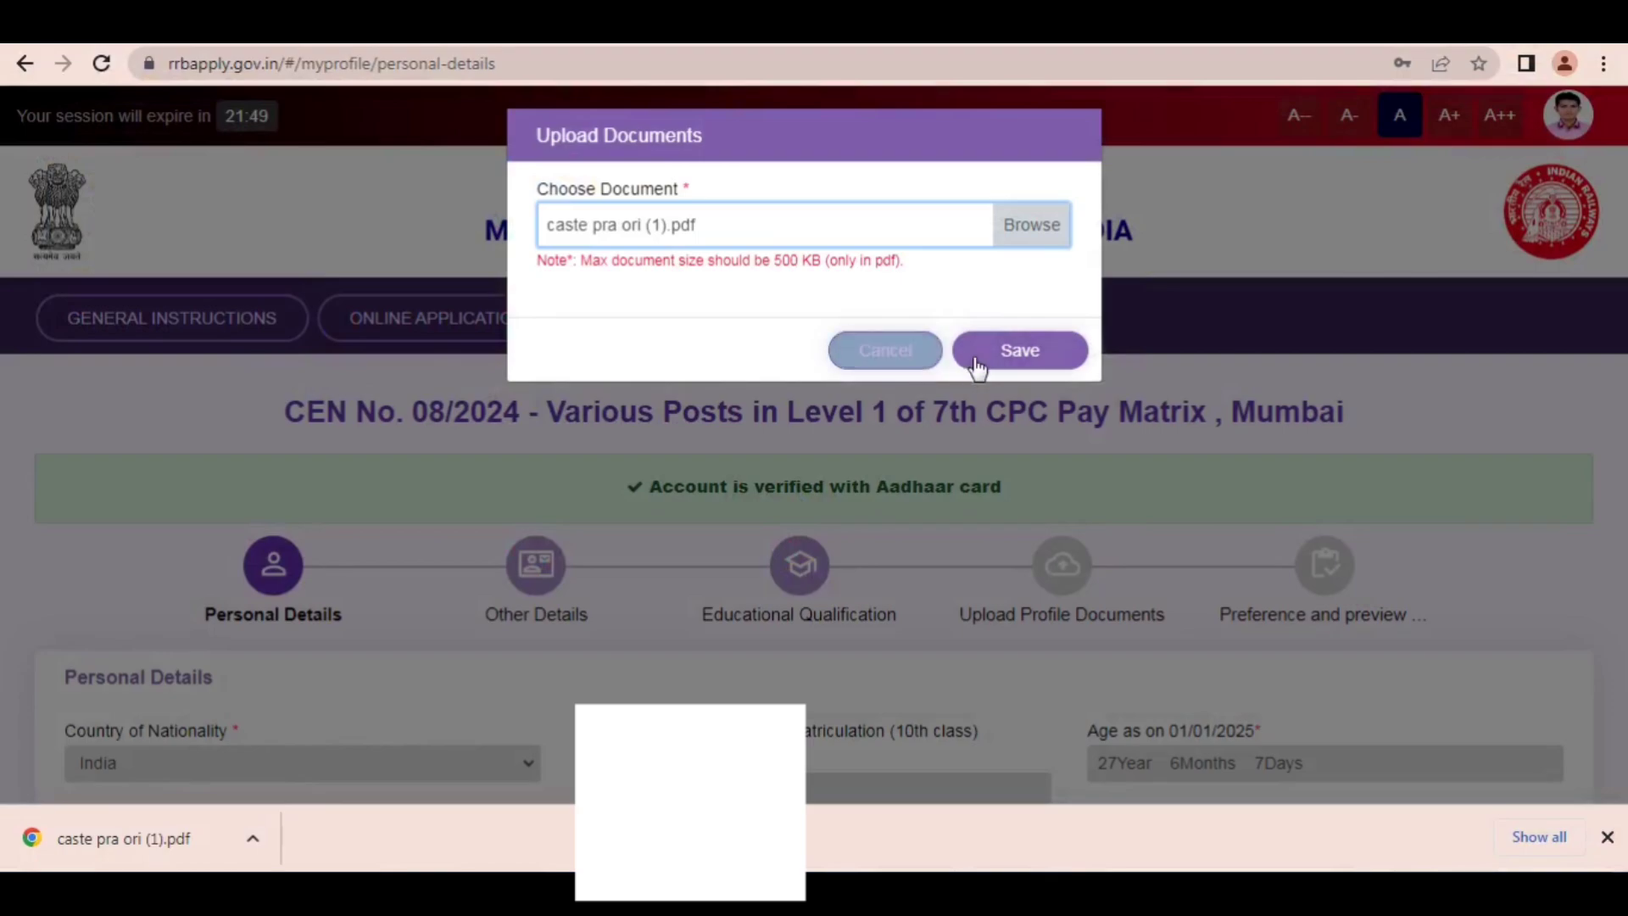
{"action": "left_click", "coordinate": [974, 360]}
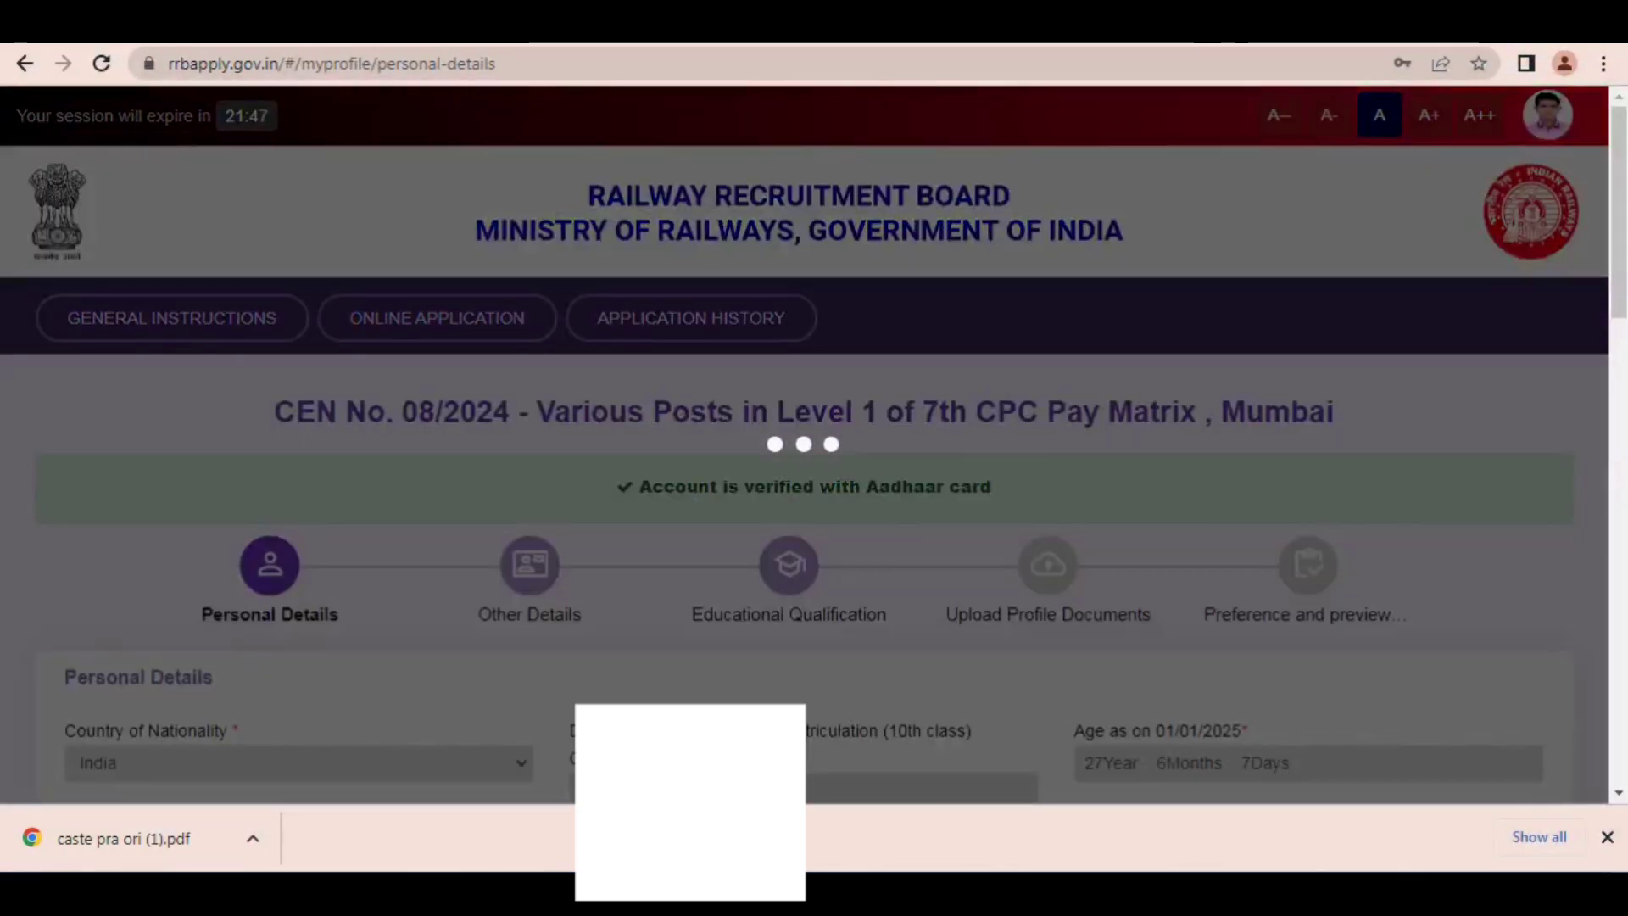
Step: Draw a red arrow from the page header to the upload notification and clear the annotation
{"action": "left_click", "coordinate": [994, 23]}
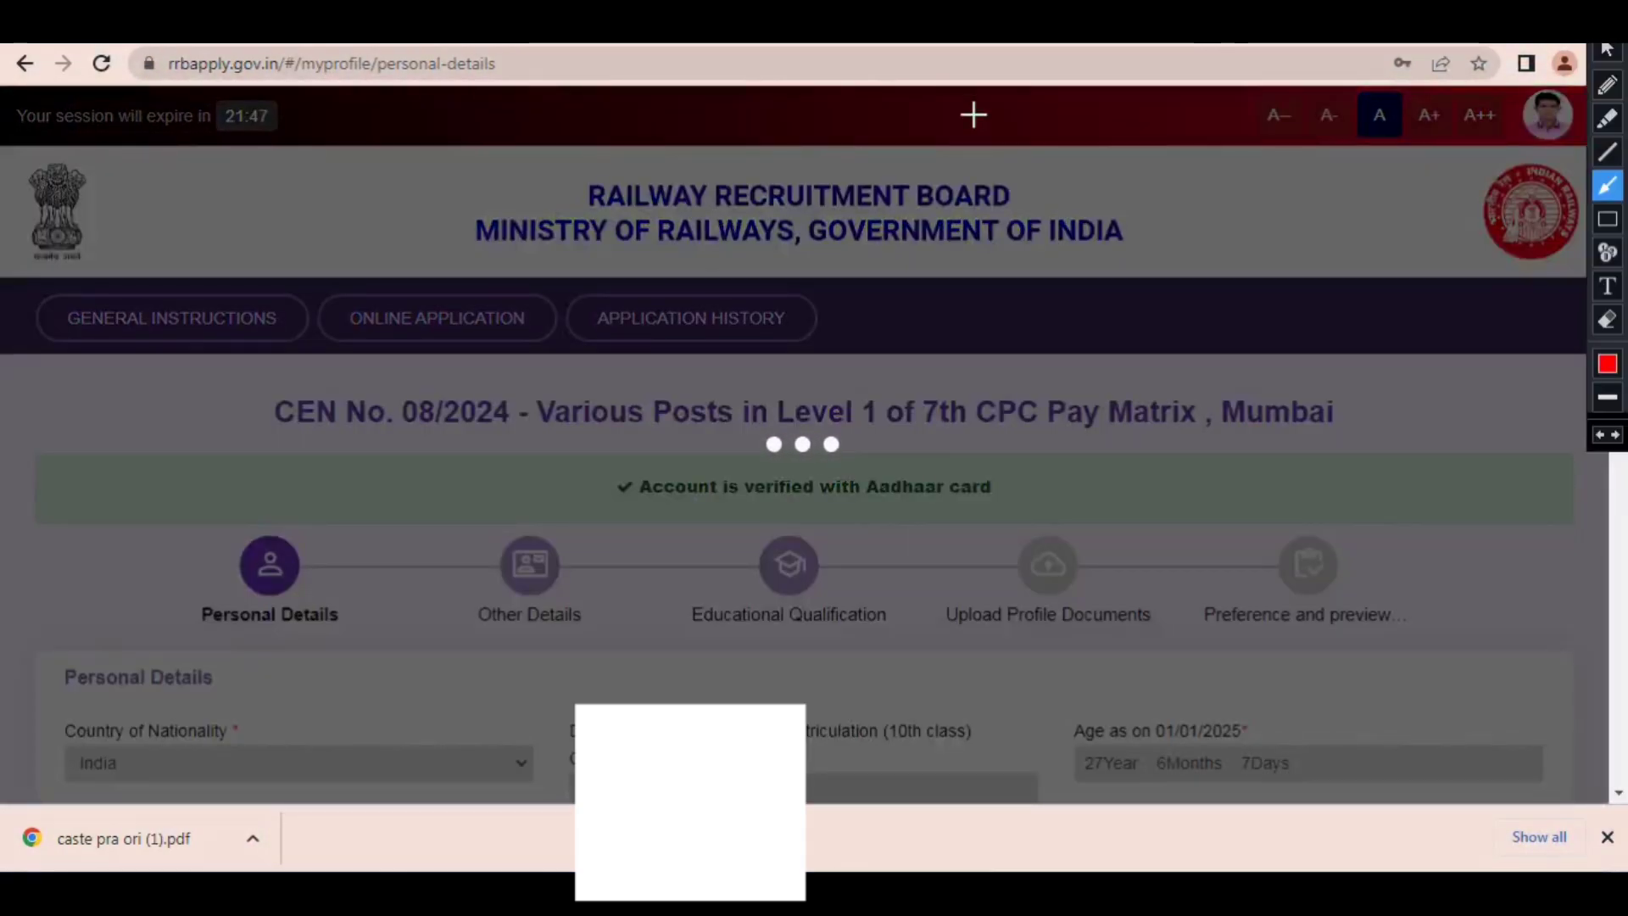
{"action": "mouse_move", "coordinate": [953, 119]}
{"action": "left_mouse_down"}
{"action": "mouse_move", "coordinate": [1199, 225]}
{"action": "mouse_move", "coordinate": [1397, 253]}
{"action": "left_mouse_up"}
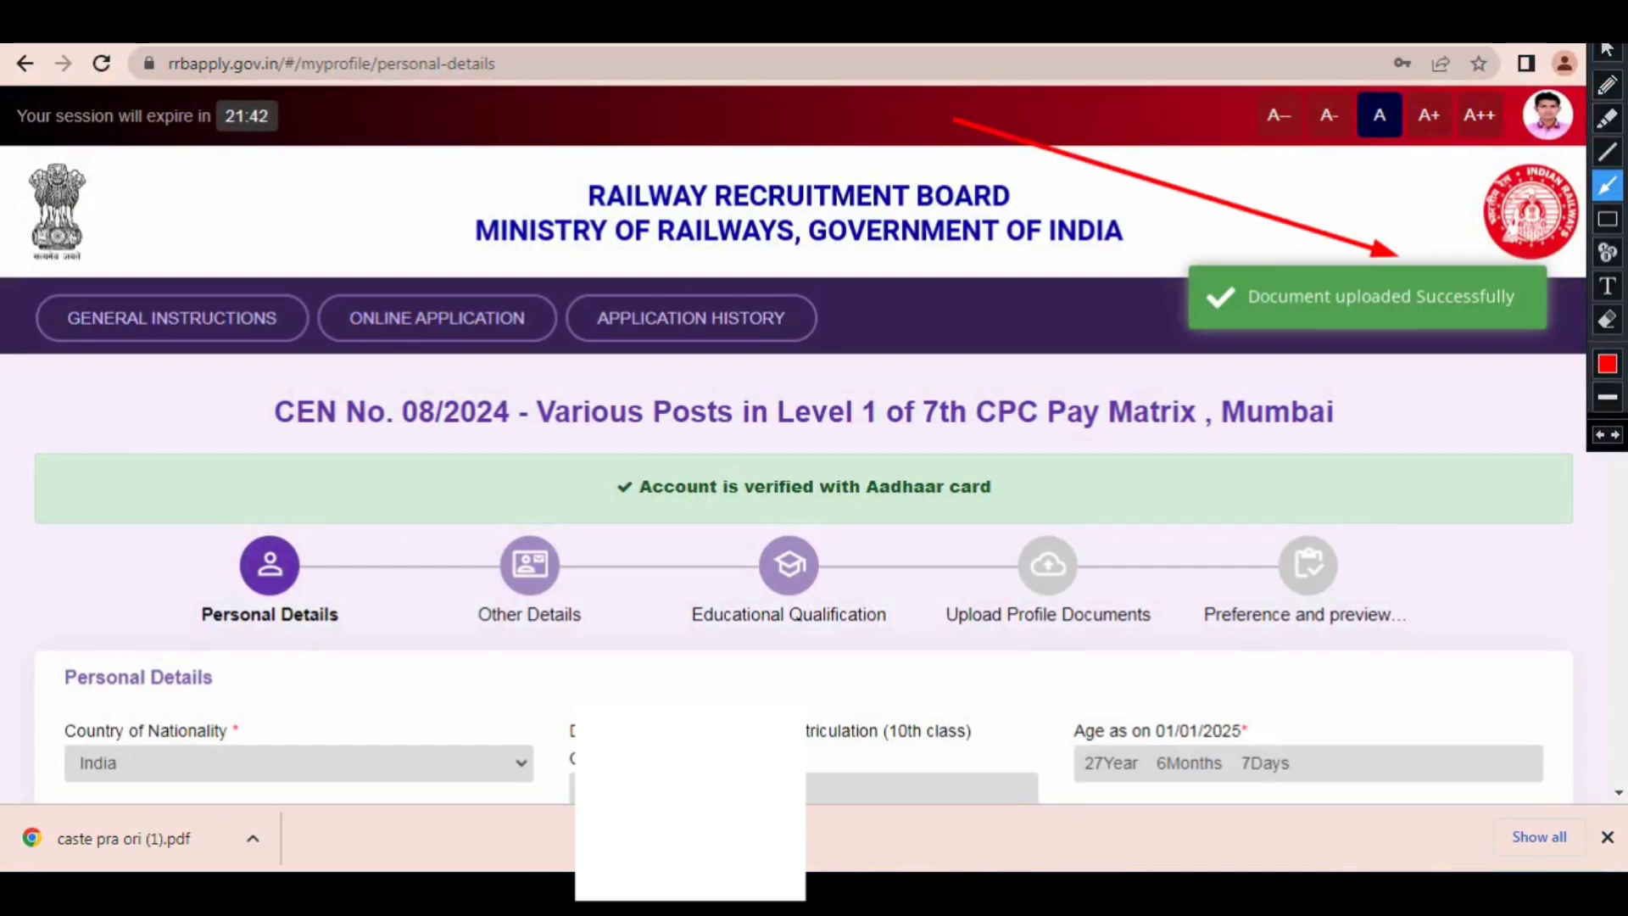
{"action": "key", "text": "Escape"}
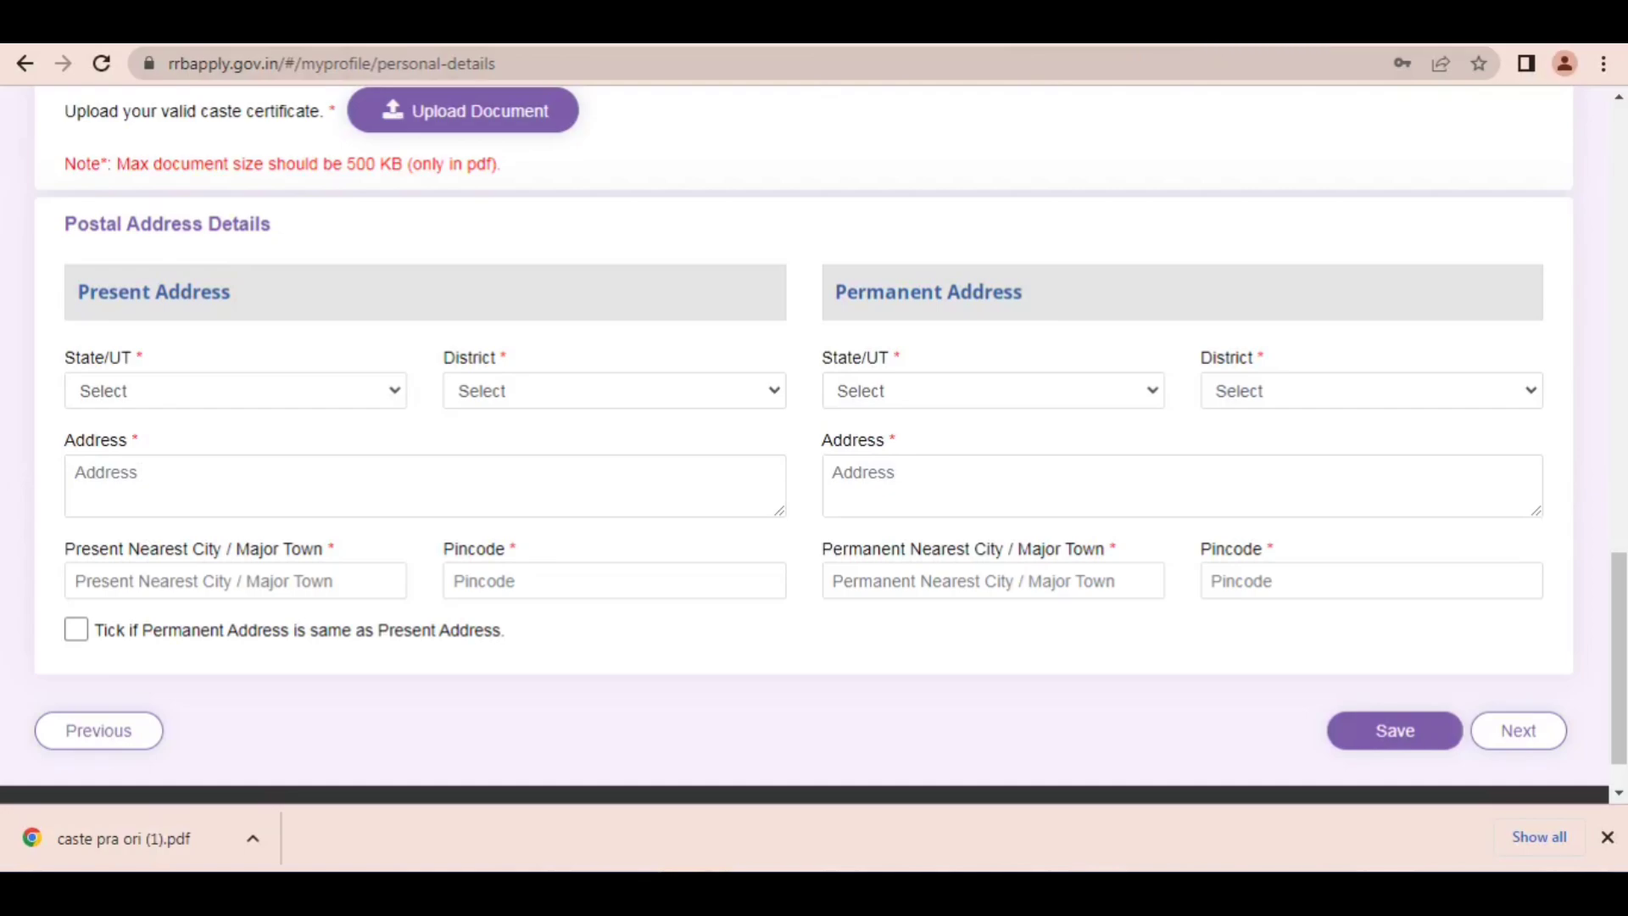
Step: Draw a red arrow from the Postal Address Details heading to the present address State/UT field
{"action": "left_click", "coordinate": [1212, 34]}
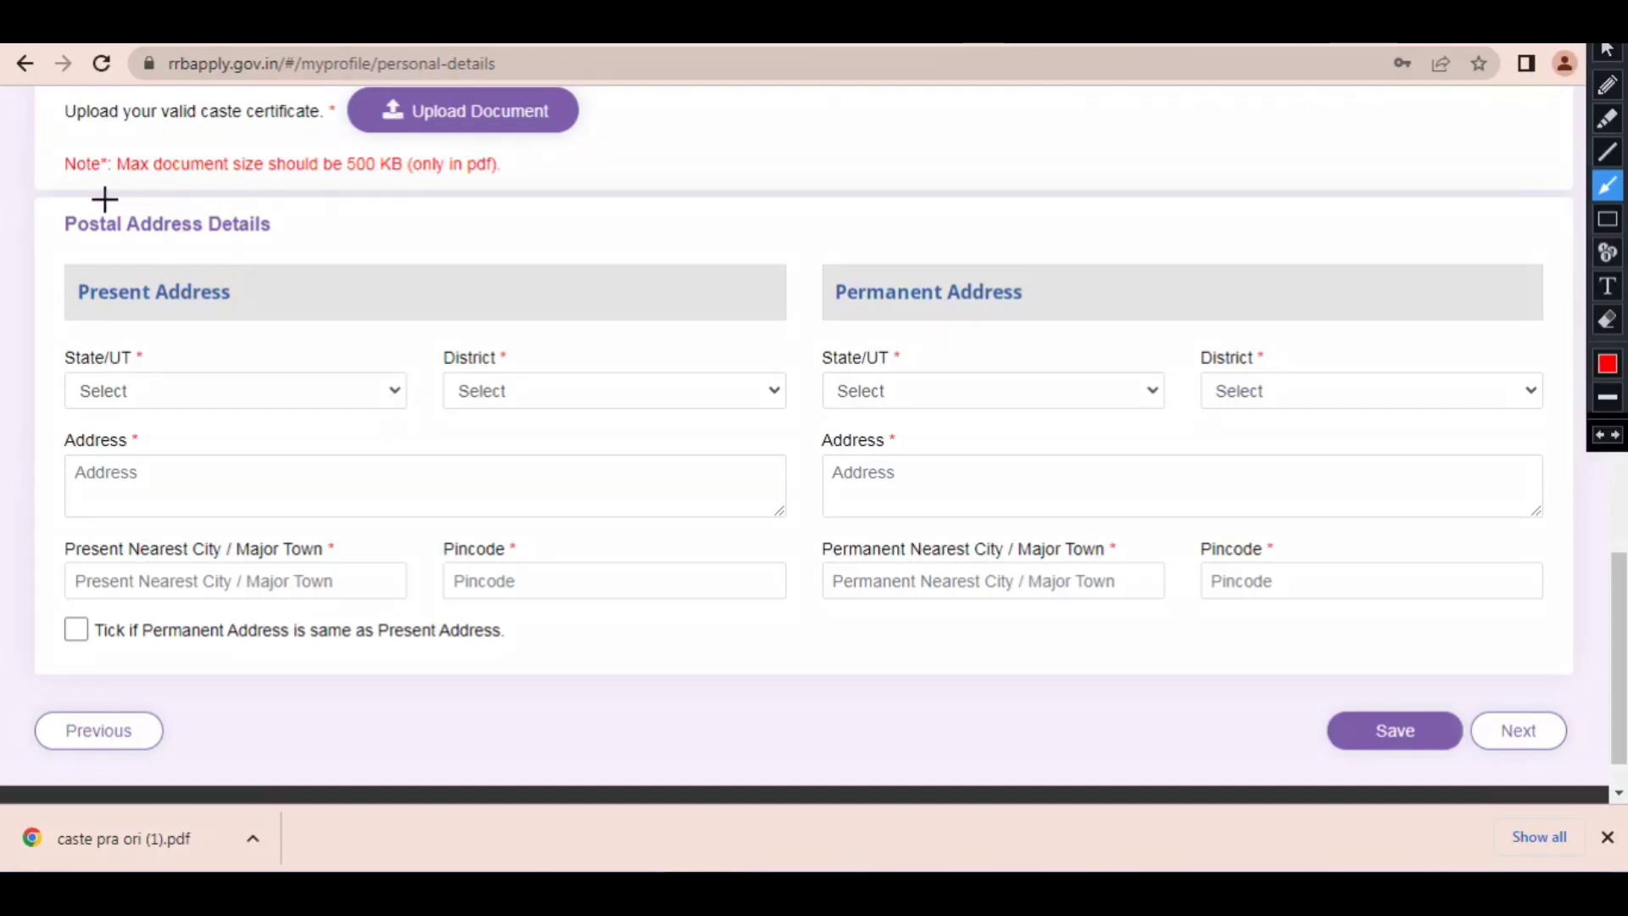
{"action": "mouse_move", "coordinate": [92, 201]}
{"action": "left_mouse_down"}
{"action": "mouse_move", "coordinate": [175, 305]}
{"action": "mouse_move", "coordinate": [284, 391]}
{"action": "mouse_move", "coordinate": [741, 316]}
{"action": "mouse_move", "coordinate": [935, 389]}
{"action": "mouse_move", "coordinate": [144, 366]}
{"action": "mouse_move", "coordinate": [155, 395]}
{"action": "left_mouse_up"}
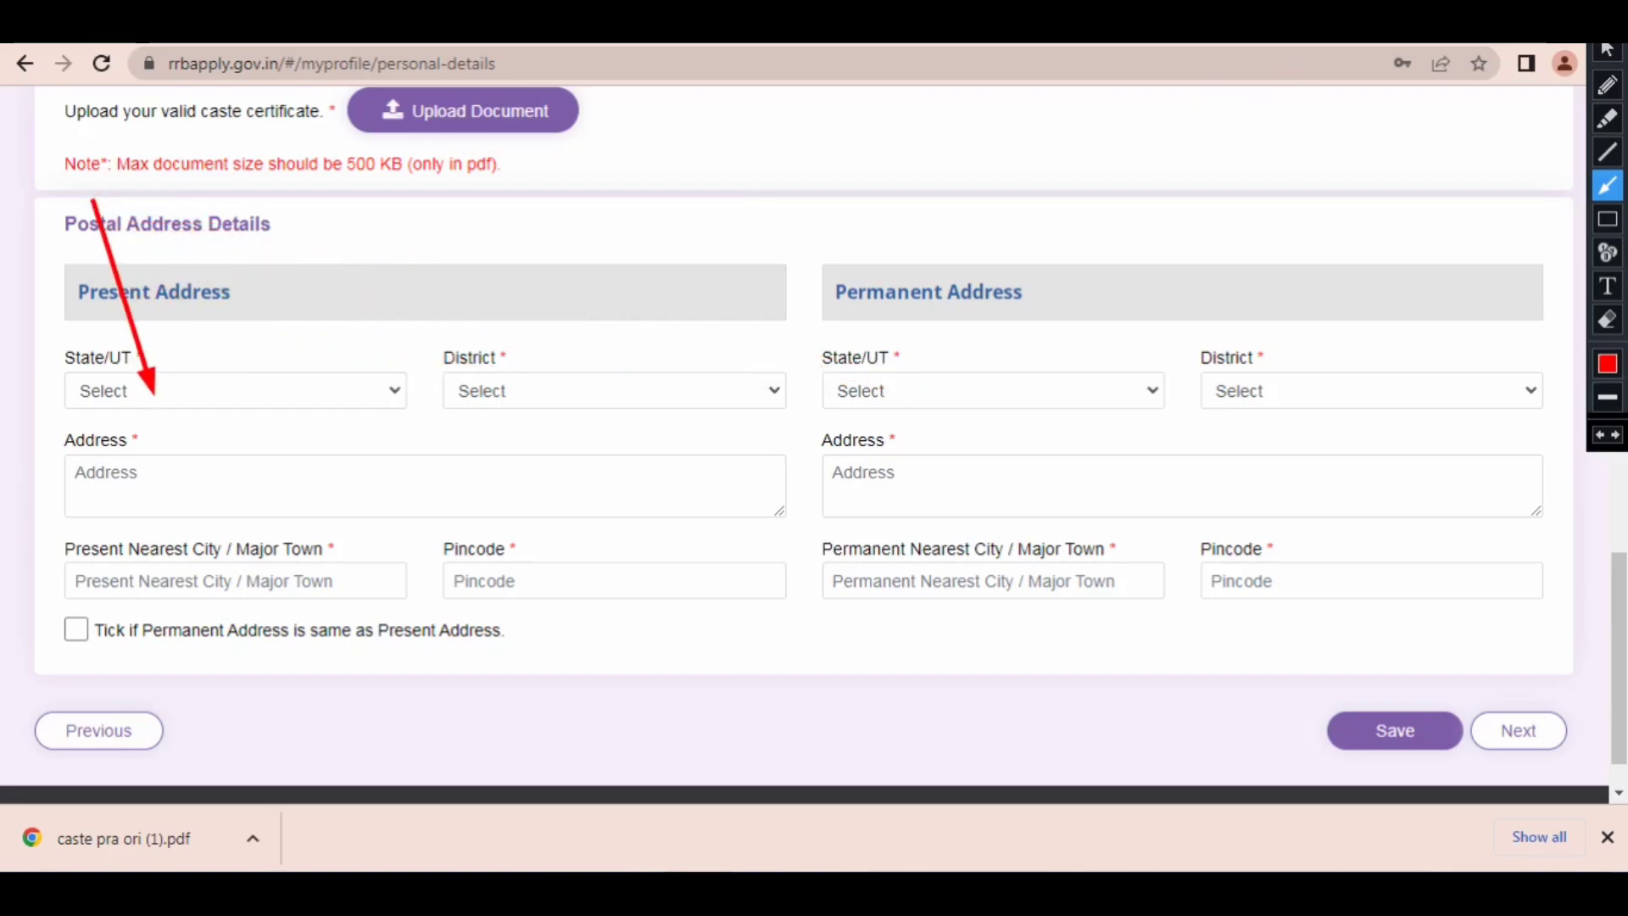
Step: Set the present address state to UTTAR PRADESH and the district to Jaunpur
{"action": "left_click", "coordinate": [220, 402]}
{"action": "key", "text": "u"}
{"action": "key", "text": "u"}
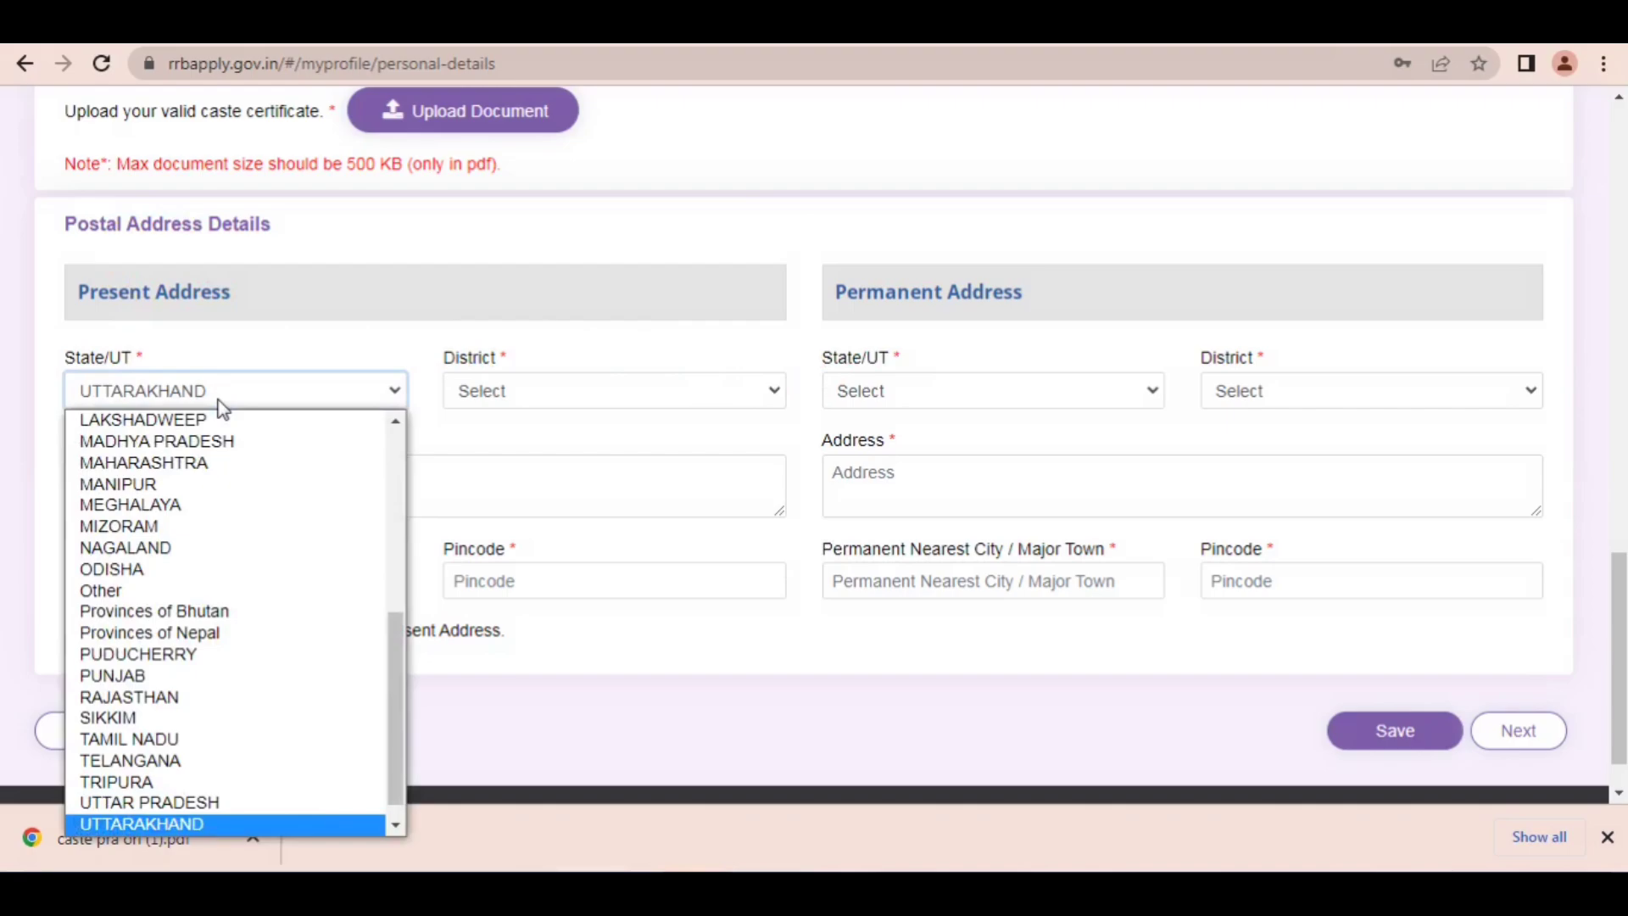
{"action": "key", "text": "Down"}
{"action": "key", "text": "Up"}
{"action": "key", "text": "Up"}
{"action": "key", "text": "Return"}
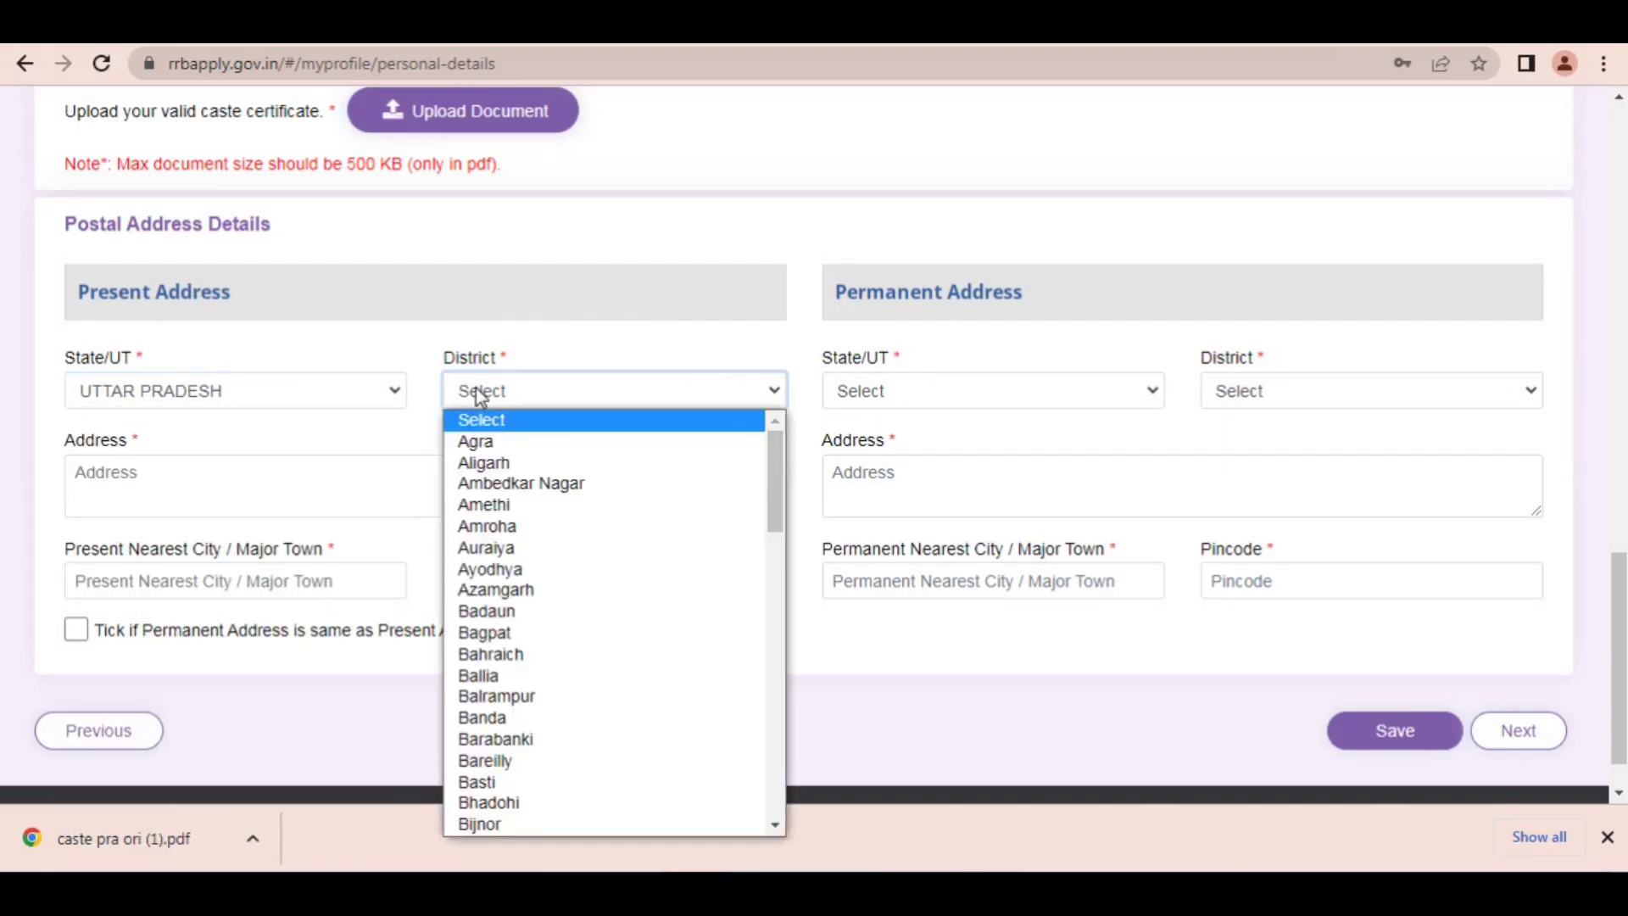
{"action": "type", "text": "jau"}
{"action": "key", "text": "Return"}
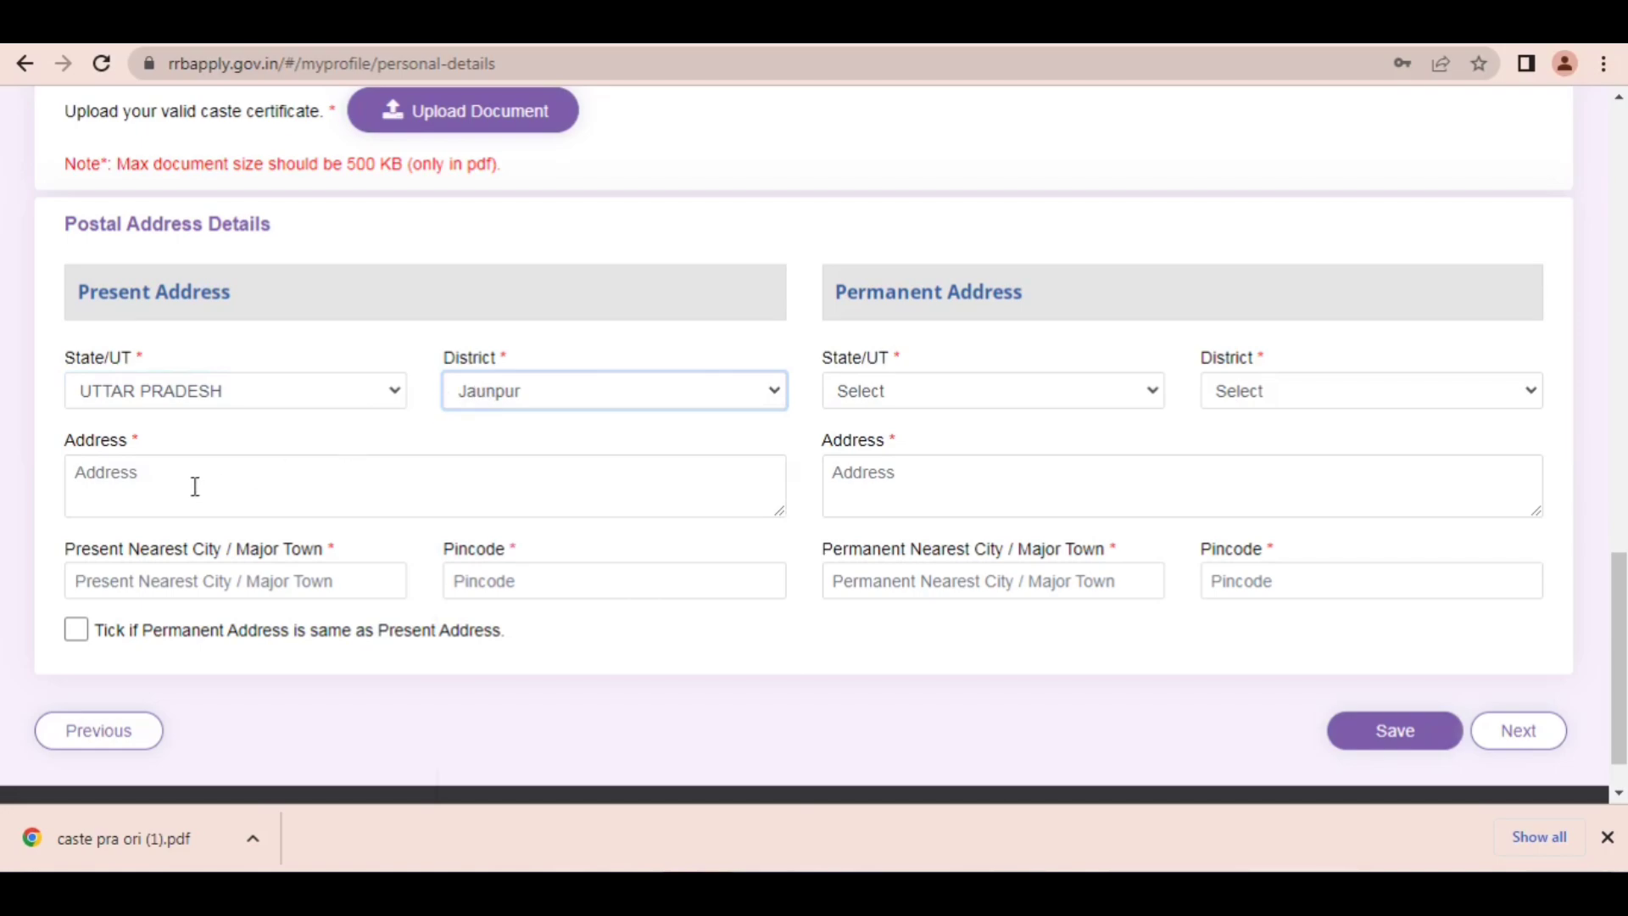
Step: Change the present address district to PrayagRaj
{"action": "left_click", "coordinate": [615, 397]}
{"action": "type", "text": "pra"}
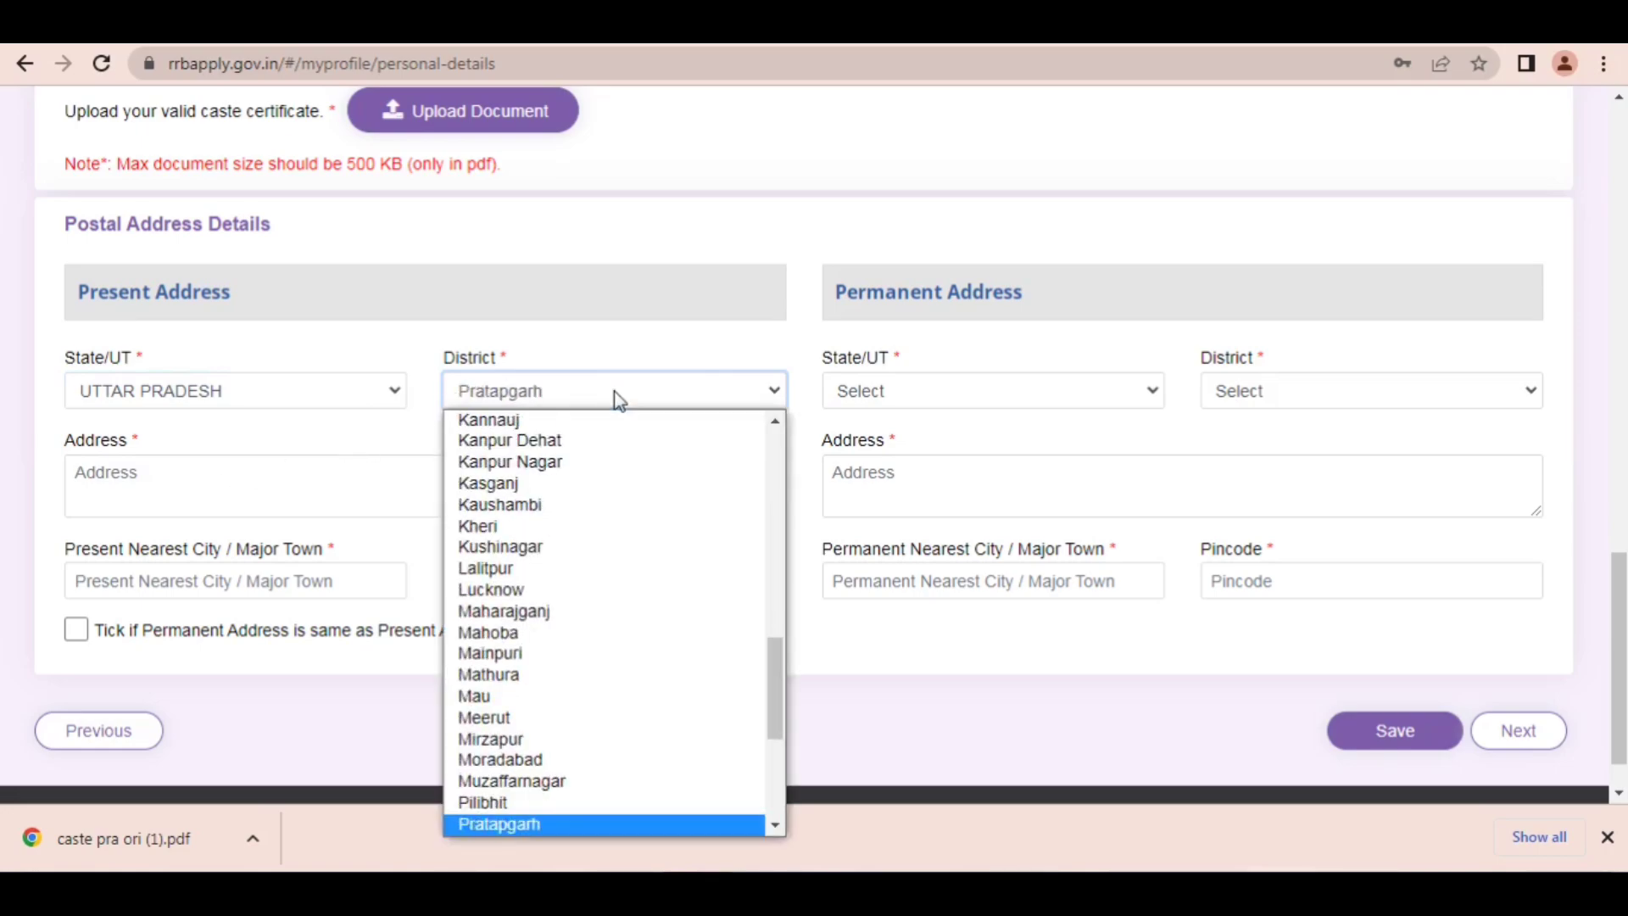
{"action": "type", "text": "yagRaj"}
{"action": "key", "text": "Return"}
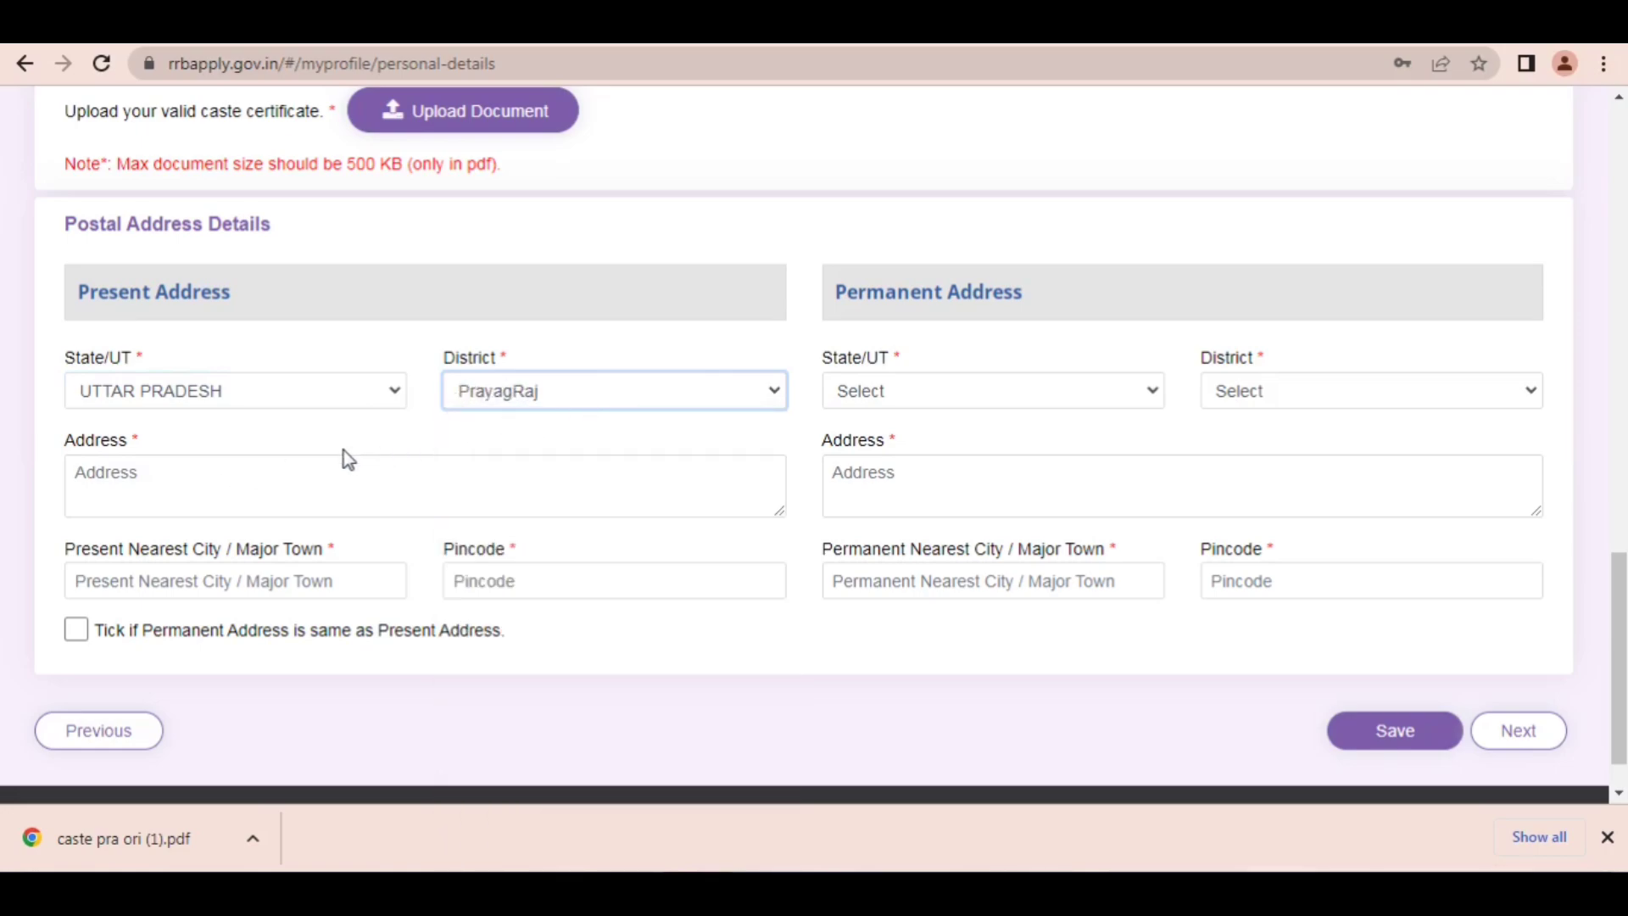
Step: Fill in the present address field with the applicant's village and post office
{"action": "left_click", "coordinate": [157, 483]}
{"action": "type", "text": "VIL"}
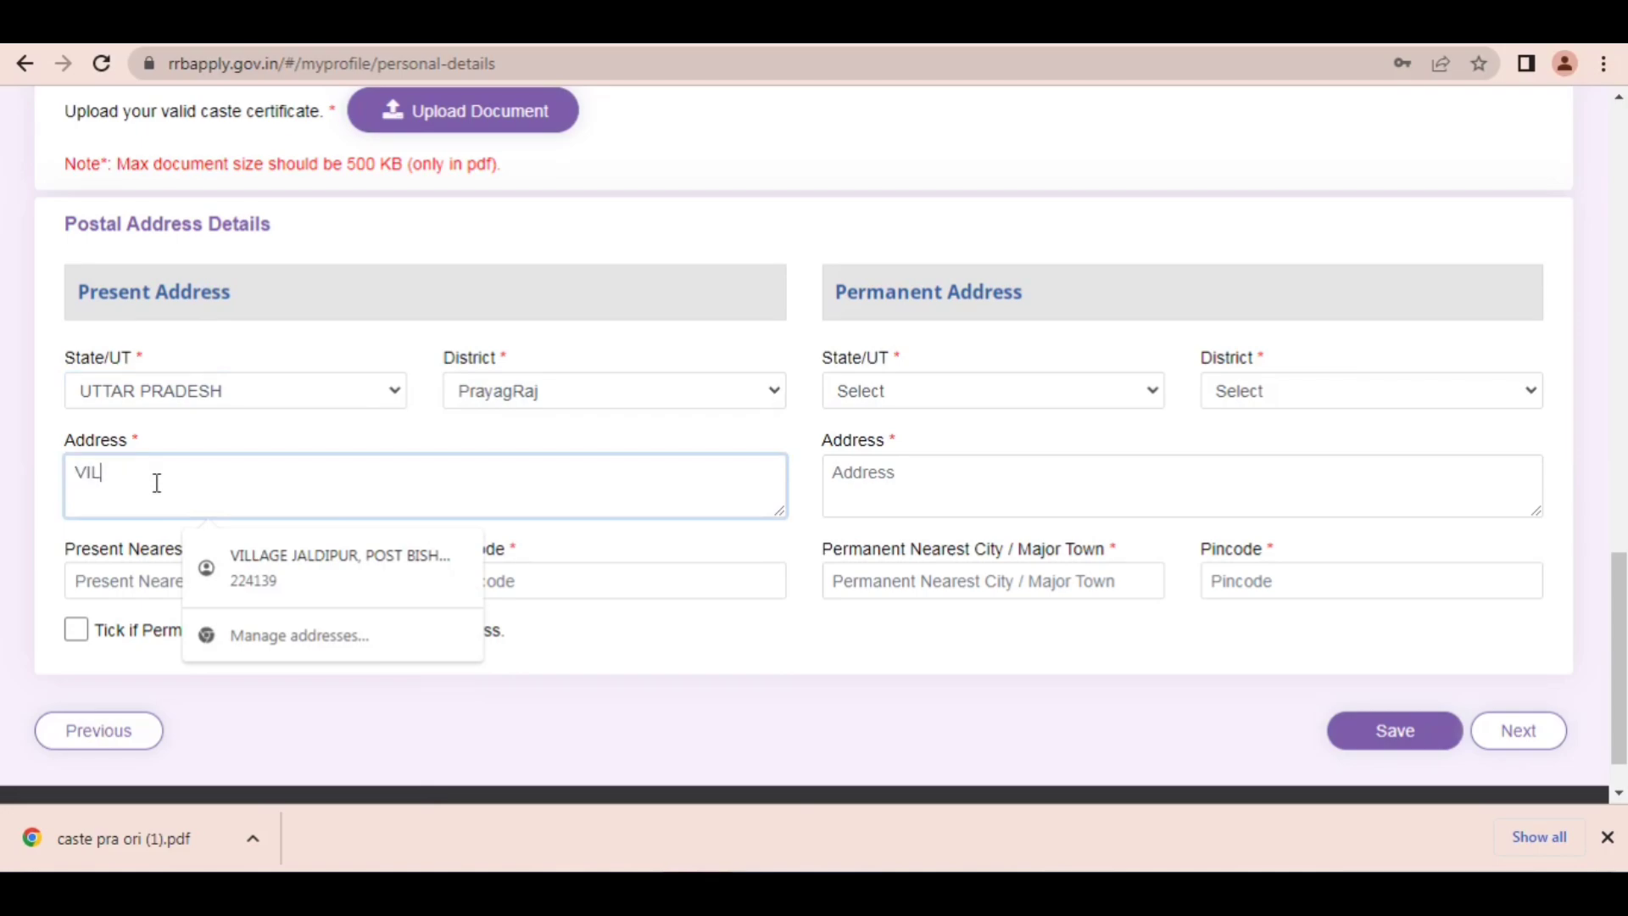
{"action": "type", "text": "LAGE XYZ POST YXS"}
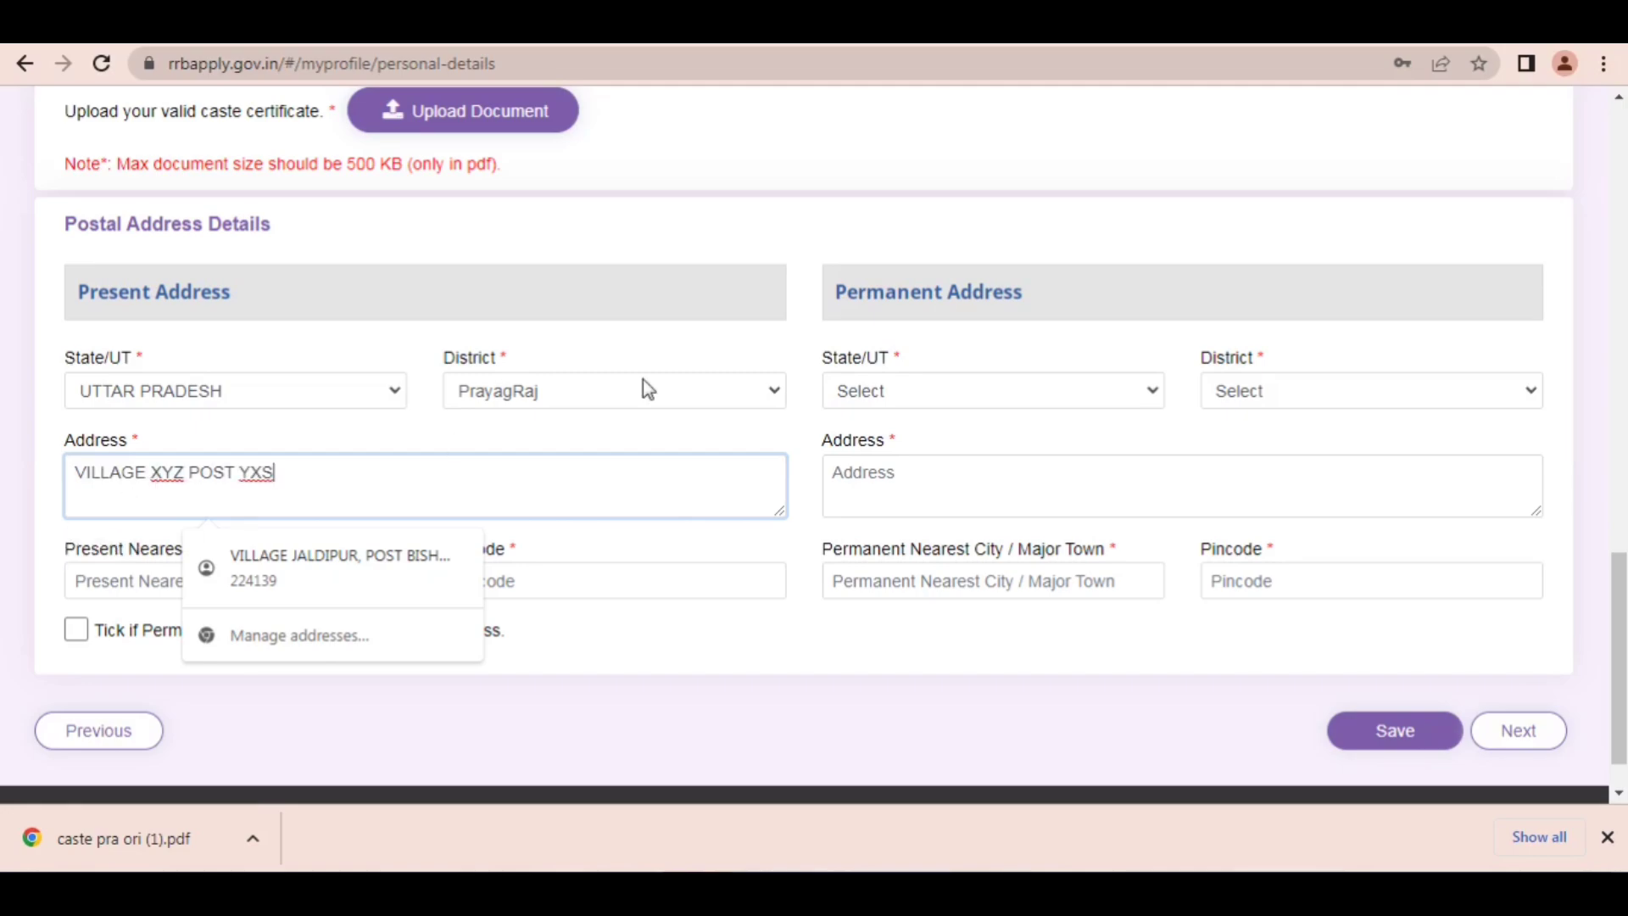
Step: Draw a red arrow from beside the Postal Address Details heading to the Present Nearest City / Major Town label, and clear it
{"action": "left_click", "coordinate": [1246, 30]}
{"action": "mouse_move", "coordinate": [555, 223]}
{"action": "left_mouse_down"}
{"action": "mouse_move", "coordinate": [508, 356]}
{"action": "mouse_move", "coordinate": [523, 359]}
{"action": "mouse_move", "coordinate": [160, 456]}
{"action": "mouse_move", "coordinate": [403, 465]}
{"action": "mouse_move", "coordinate": [331, 505]}
{"action": "mouse_move", "coordinate": [534, 560]}
{"action": "mouse_move", "coordinate": [109, 552]}
{"action": "mouse_move", "coordinate": [179, 536]}
{"action": "left_mouse_up"}
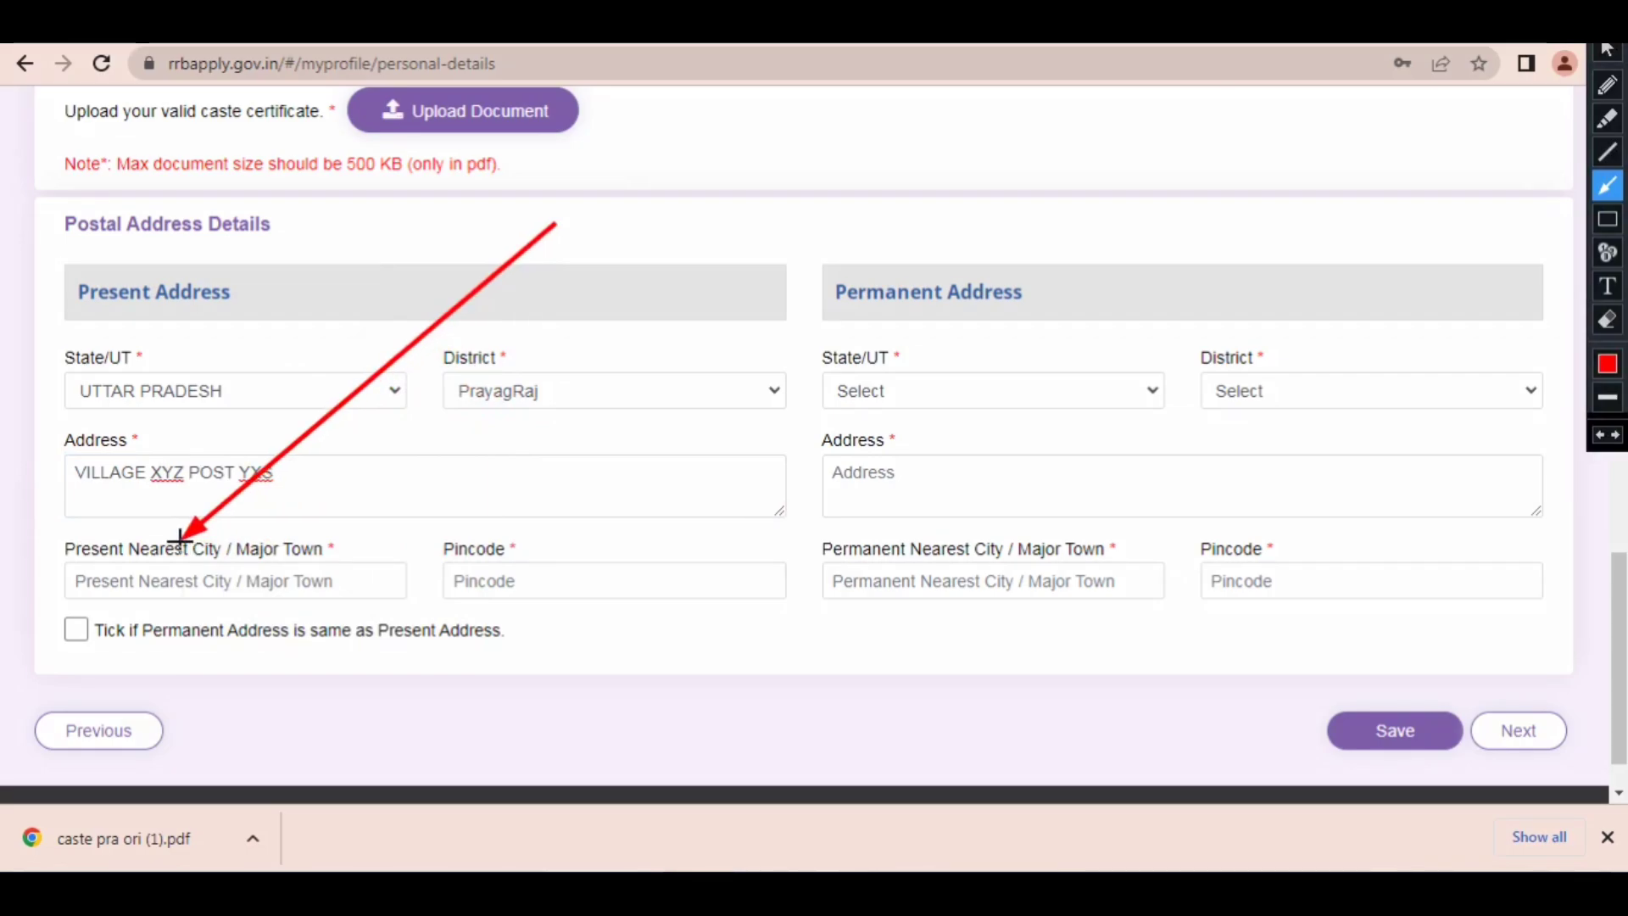
{"action": "left_click", "coordinate": [1606, 51]}
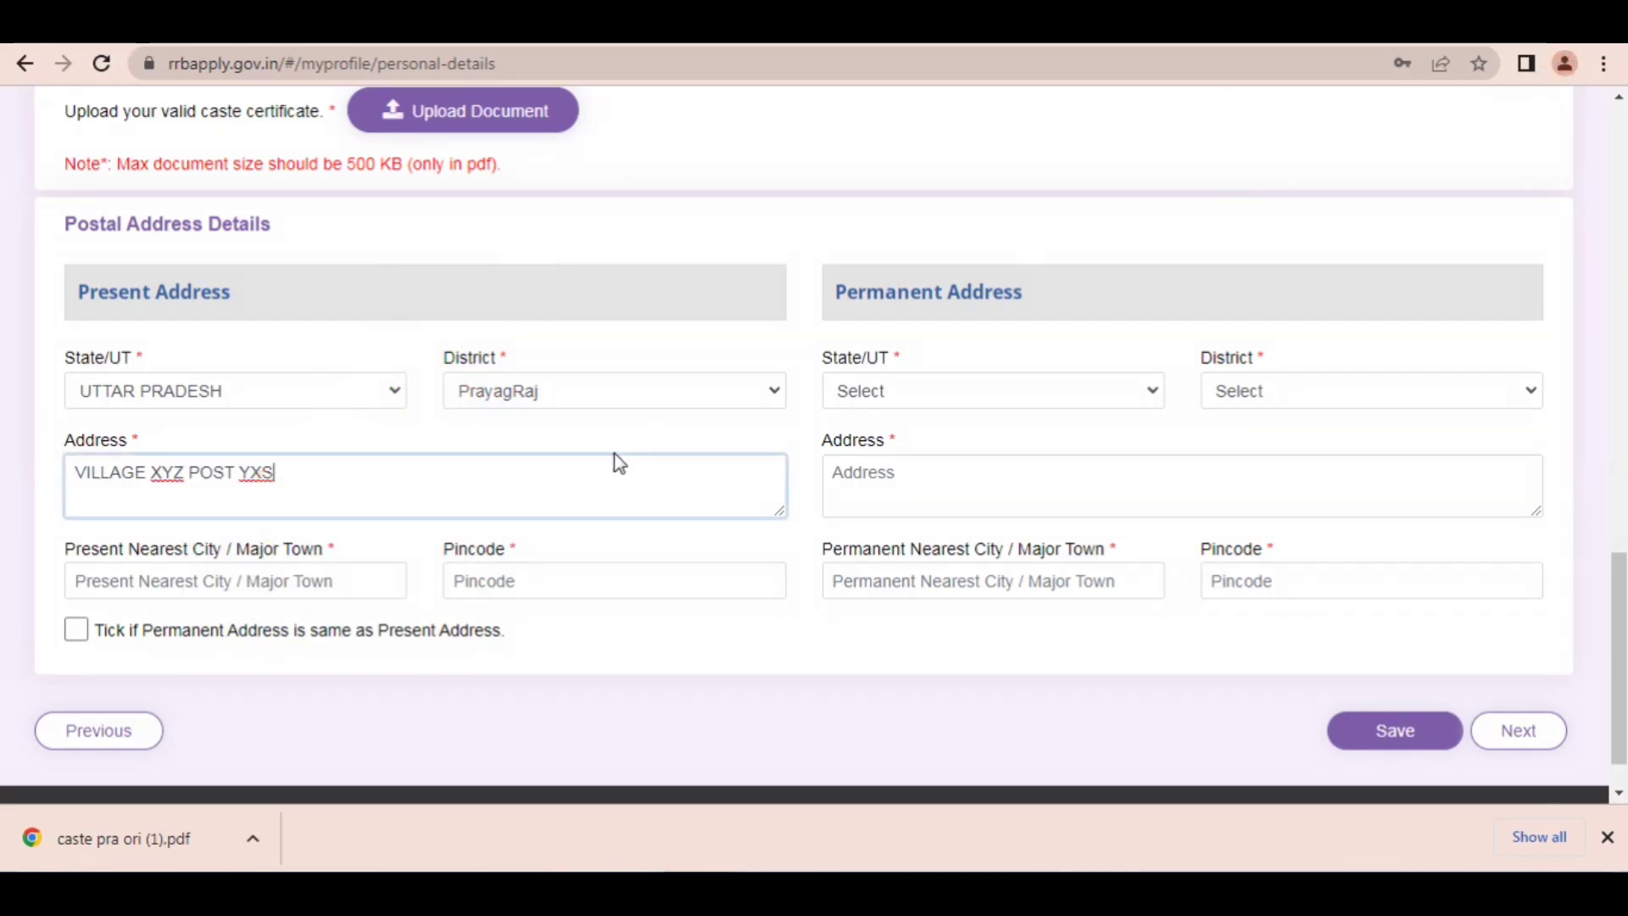
Step: Enter PRAYAG as the present nearest city and fill in the present address pincode
{"action": "left_click", "coordinate": [248, 566]}
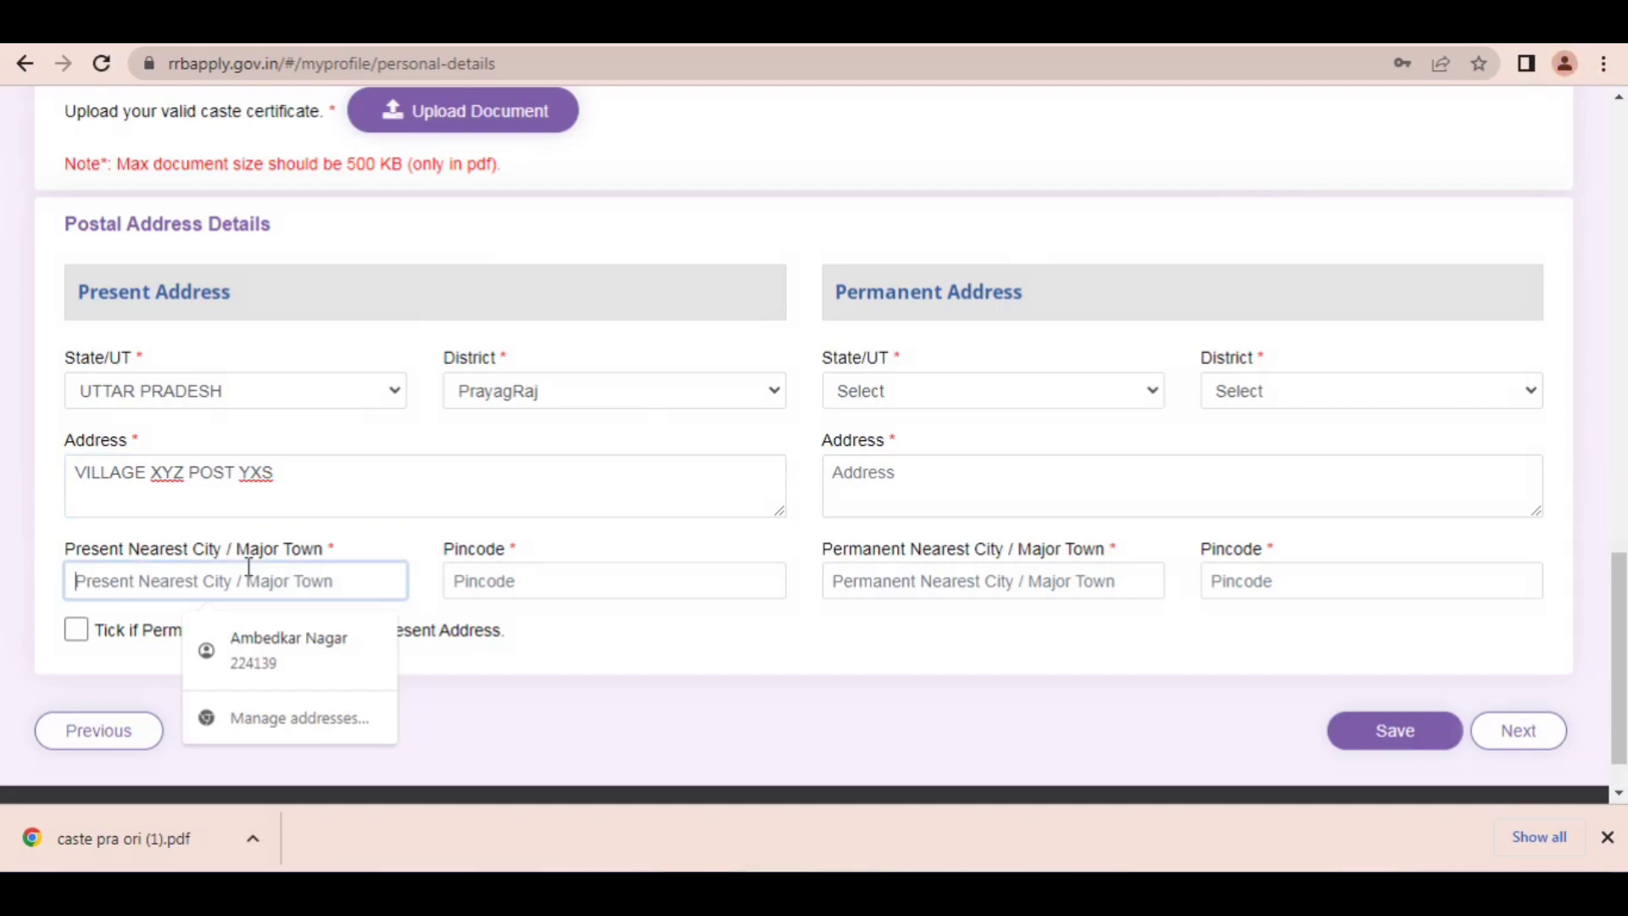
{"action": "type", "text": "PRAYAG"}
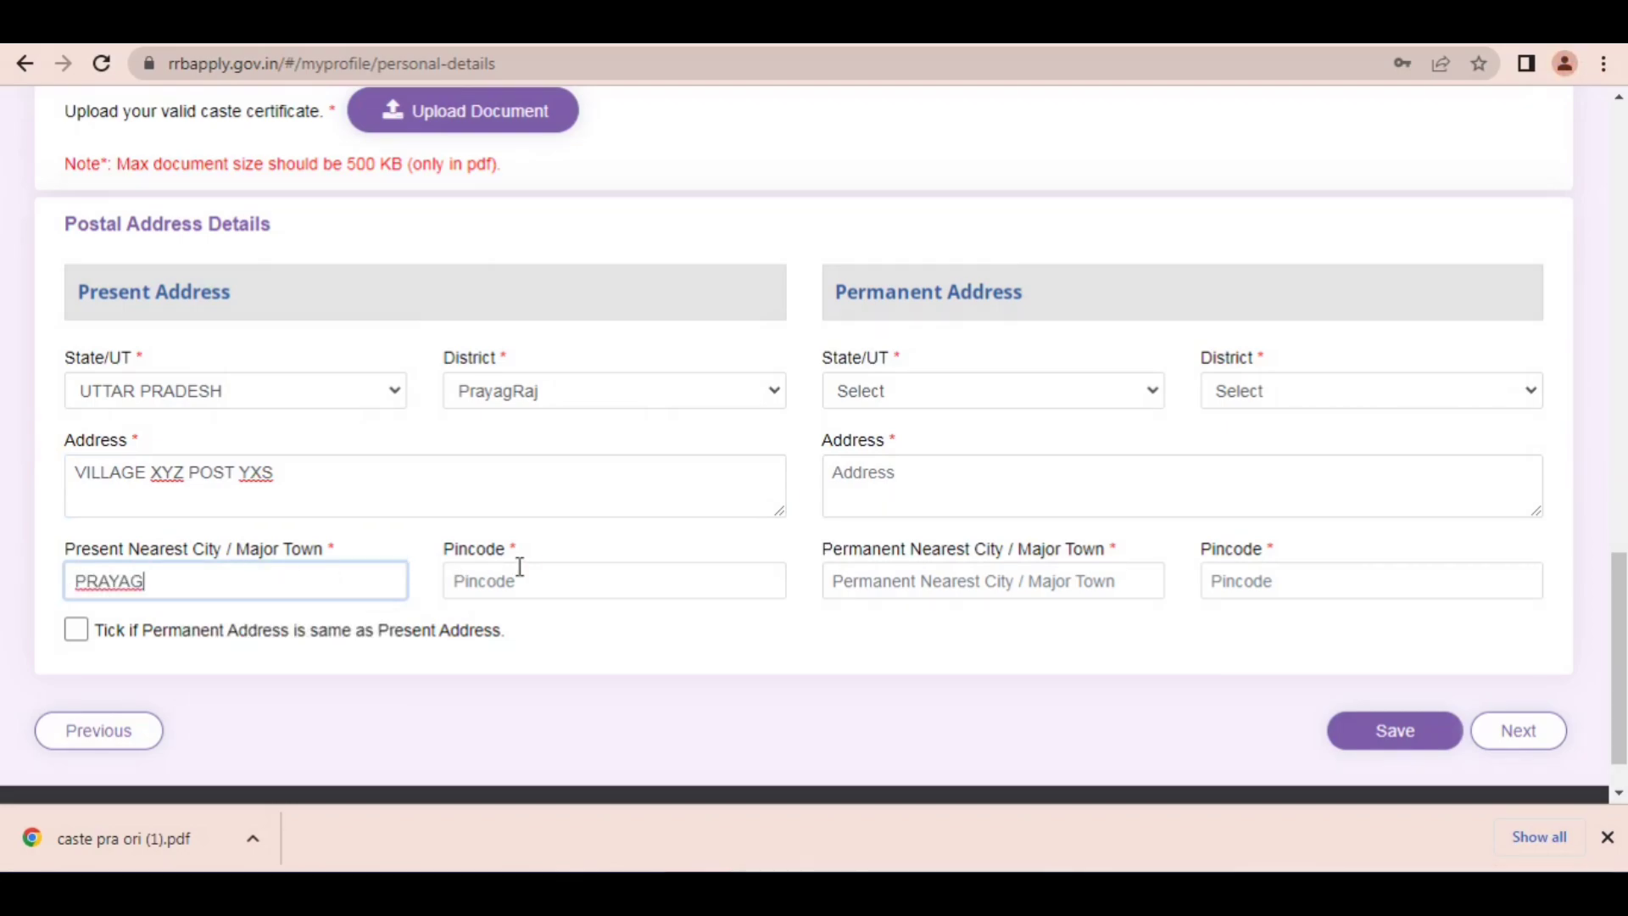
{"action": "left_click", "coordinate": [548, 566]}
{"action": "type", "text": "264646"}
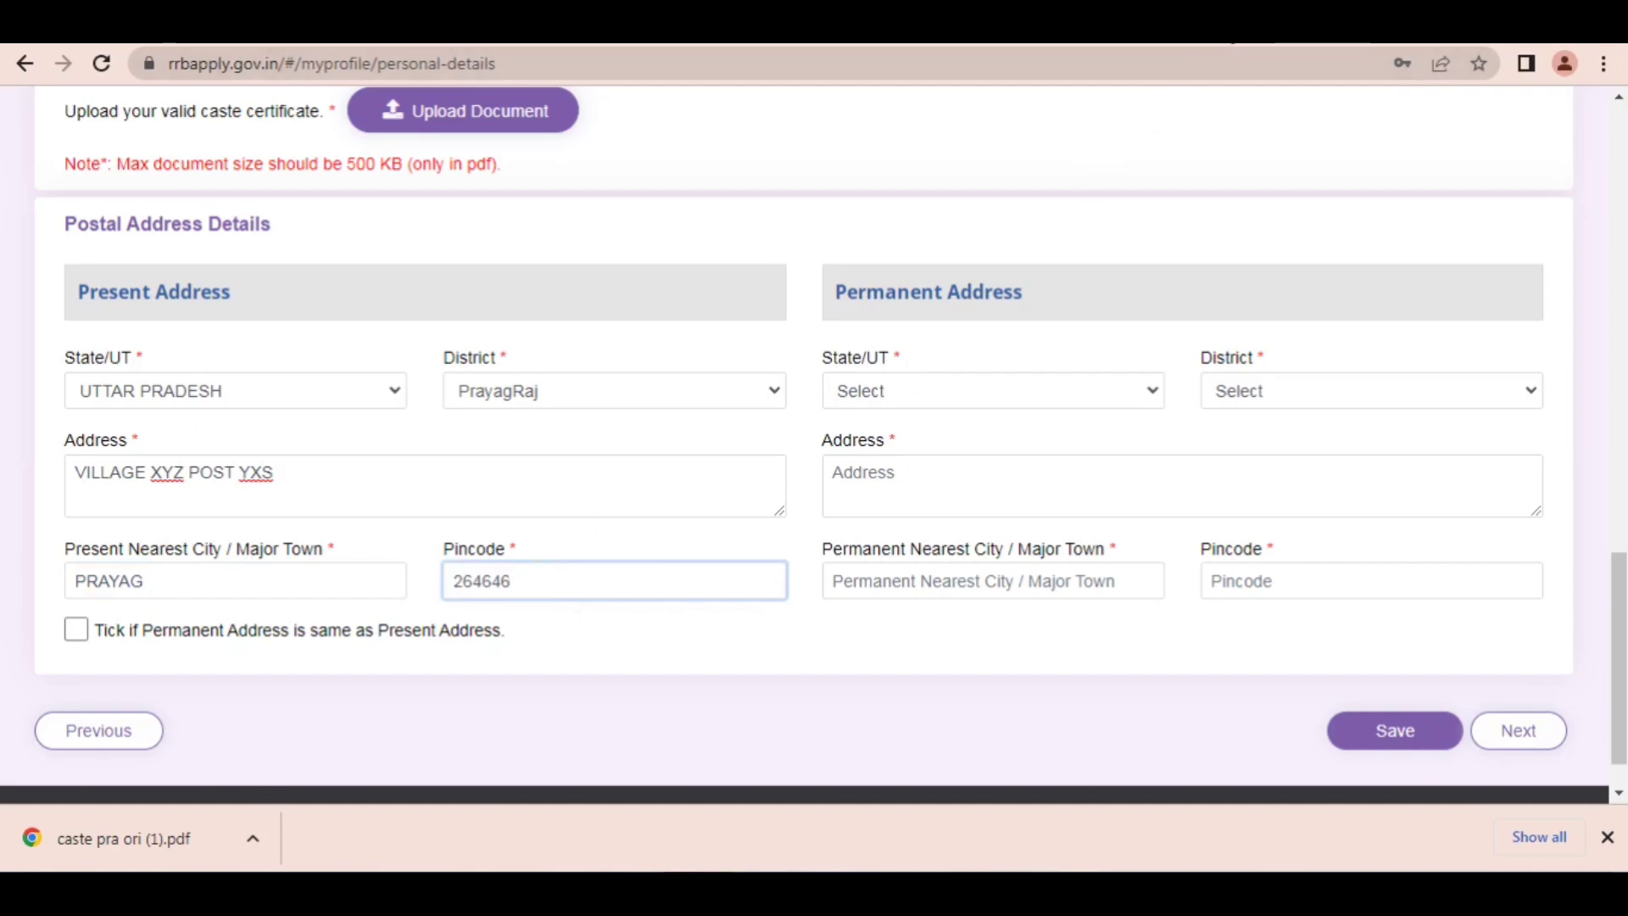
Step: Draw a red arrow from above the Permanent Address heading to its address field, and clear the annotation
{"action": "left_click", "coordinate": [1227, 31]}
{"action": "mouse_move", "coordinate": [848, 206]}
{"action": "left_mouse_down"}
{"action": "mouse_move", "coordinate": [876, 262]}
{"action": "mouse_move", "coordinate": [960, 348]}
{"action": "mouse_move", "coordinate": [868, 367]}
{"action": "mouse_move", "coordinate": [226, 266]}
{"action": "mouse_move", "coordinate": [93, 537]}
{"action": "mouse_move", "coordinate": [88, 618]}
{"action": "mouse_move", "coordinate": [167, 574]}
{"action": "mouse_move", "coordinate": [843, 410]}
{"action": "mouse_move", "coordinate": [995, 393]}
{"action": "mouse_move", "coordinate": [83, 621]}
{"action": "mouse_move", "coordinate": [937, 451]}
{"action": "left_mouse_up"}
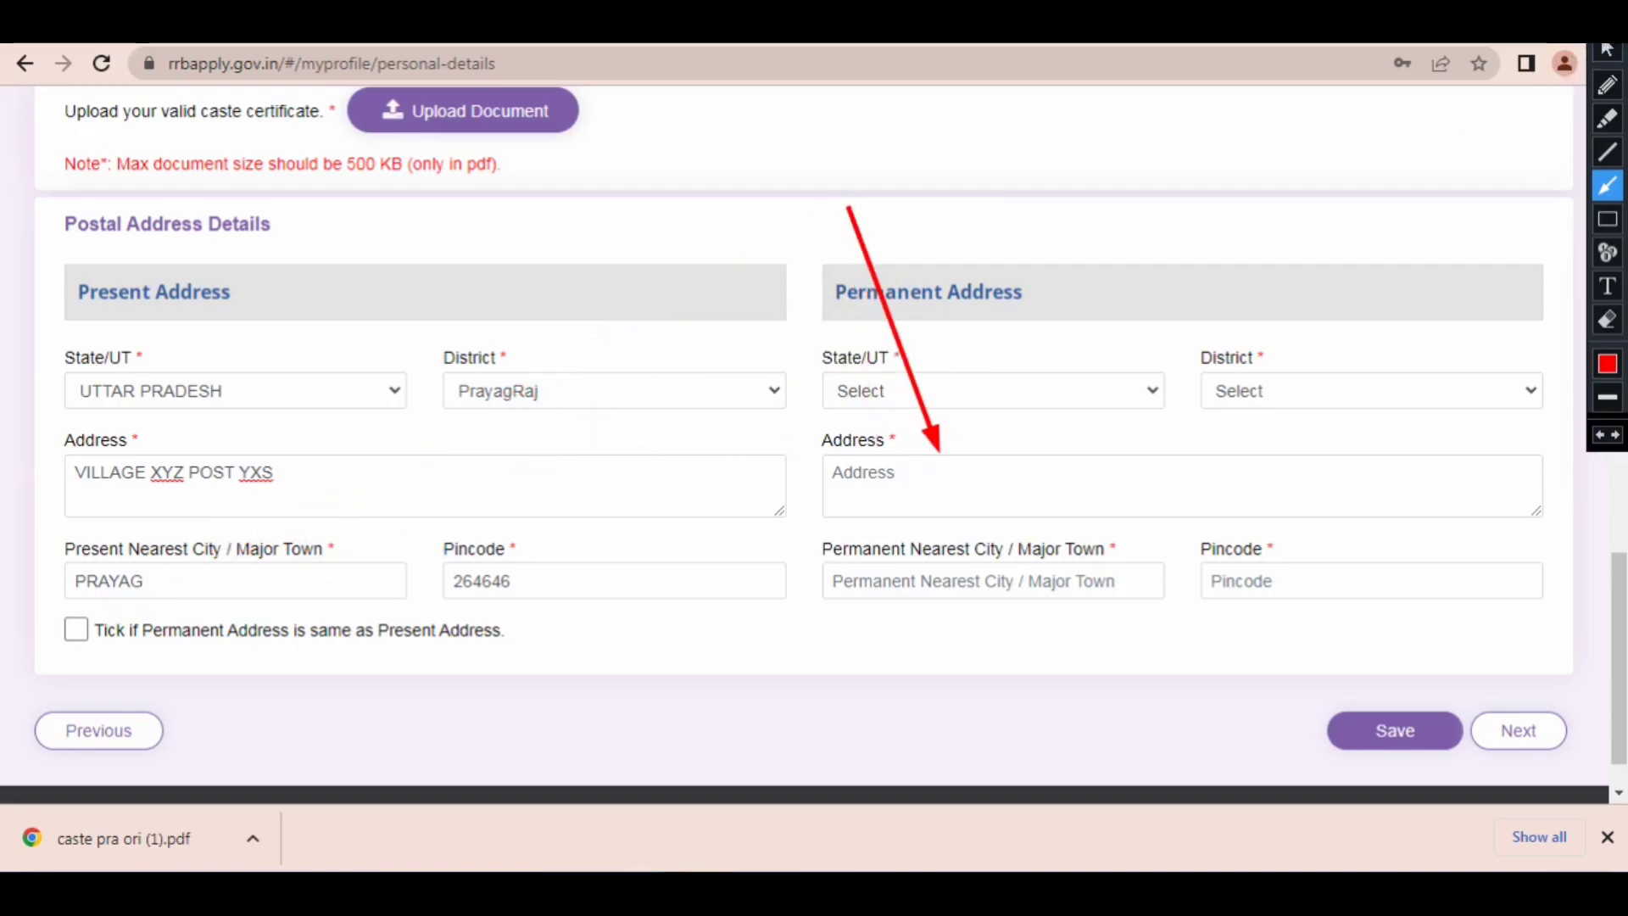
{"action": "left_click", "coordinate": [1606, 49]}
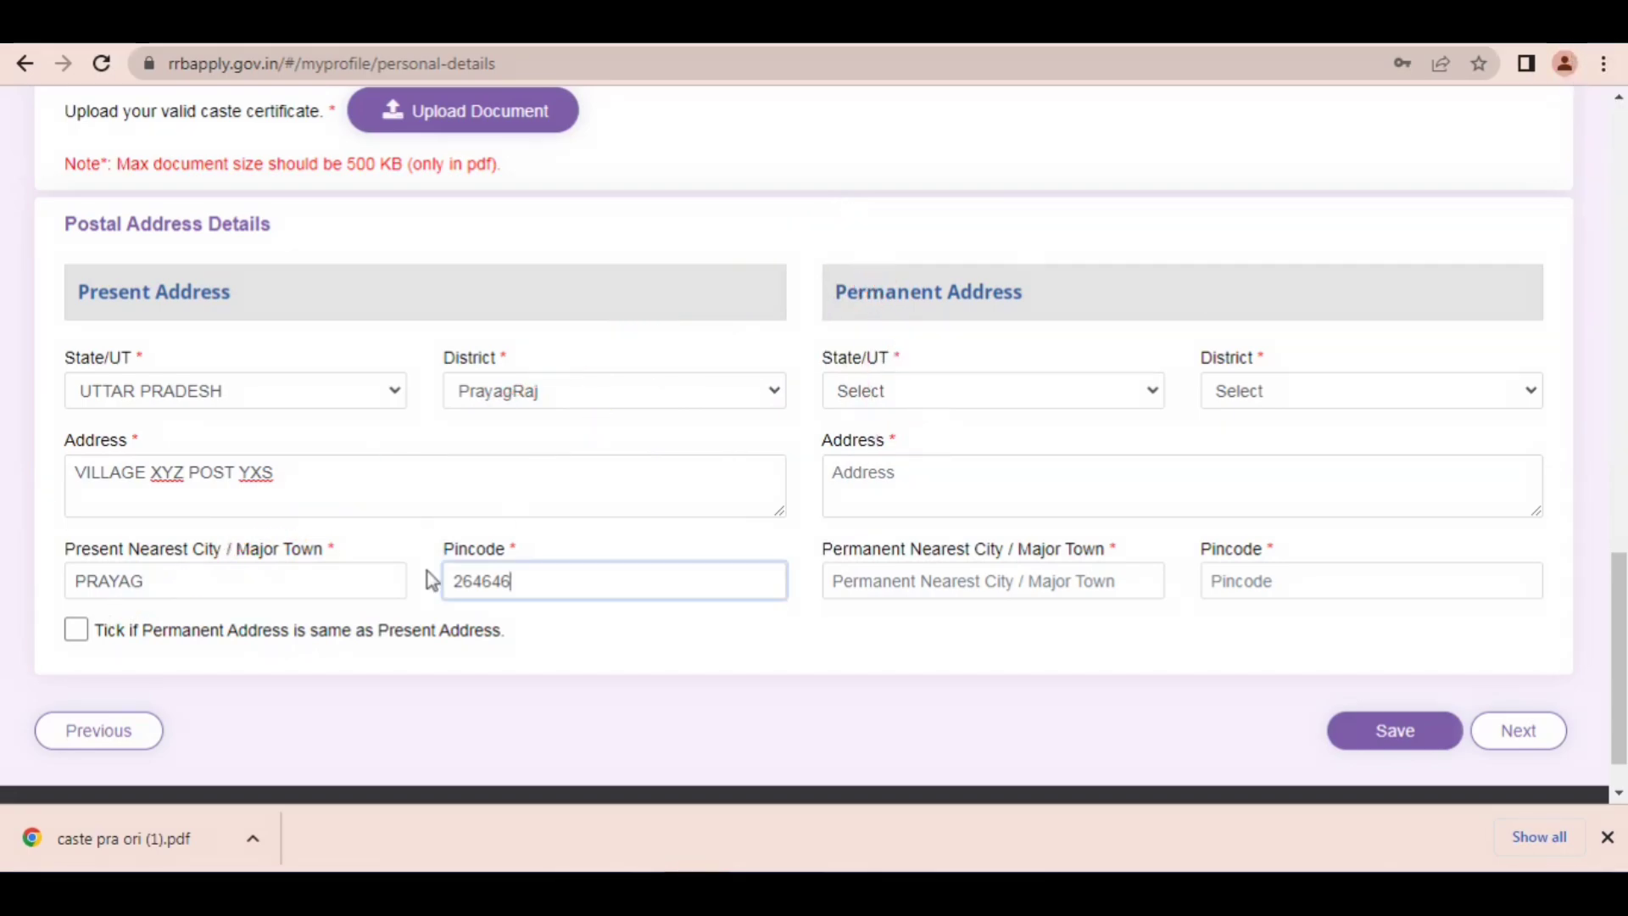
Step: Mark the permanent address as the same as the present address and save the personal details
{"action": "left_click", "coordinate": [76, 629]}
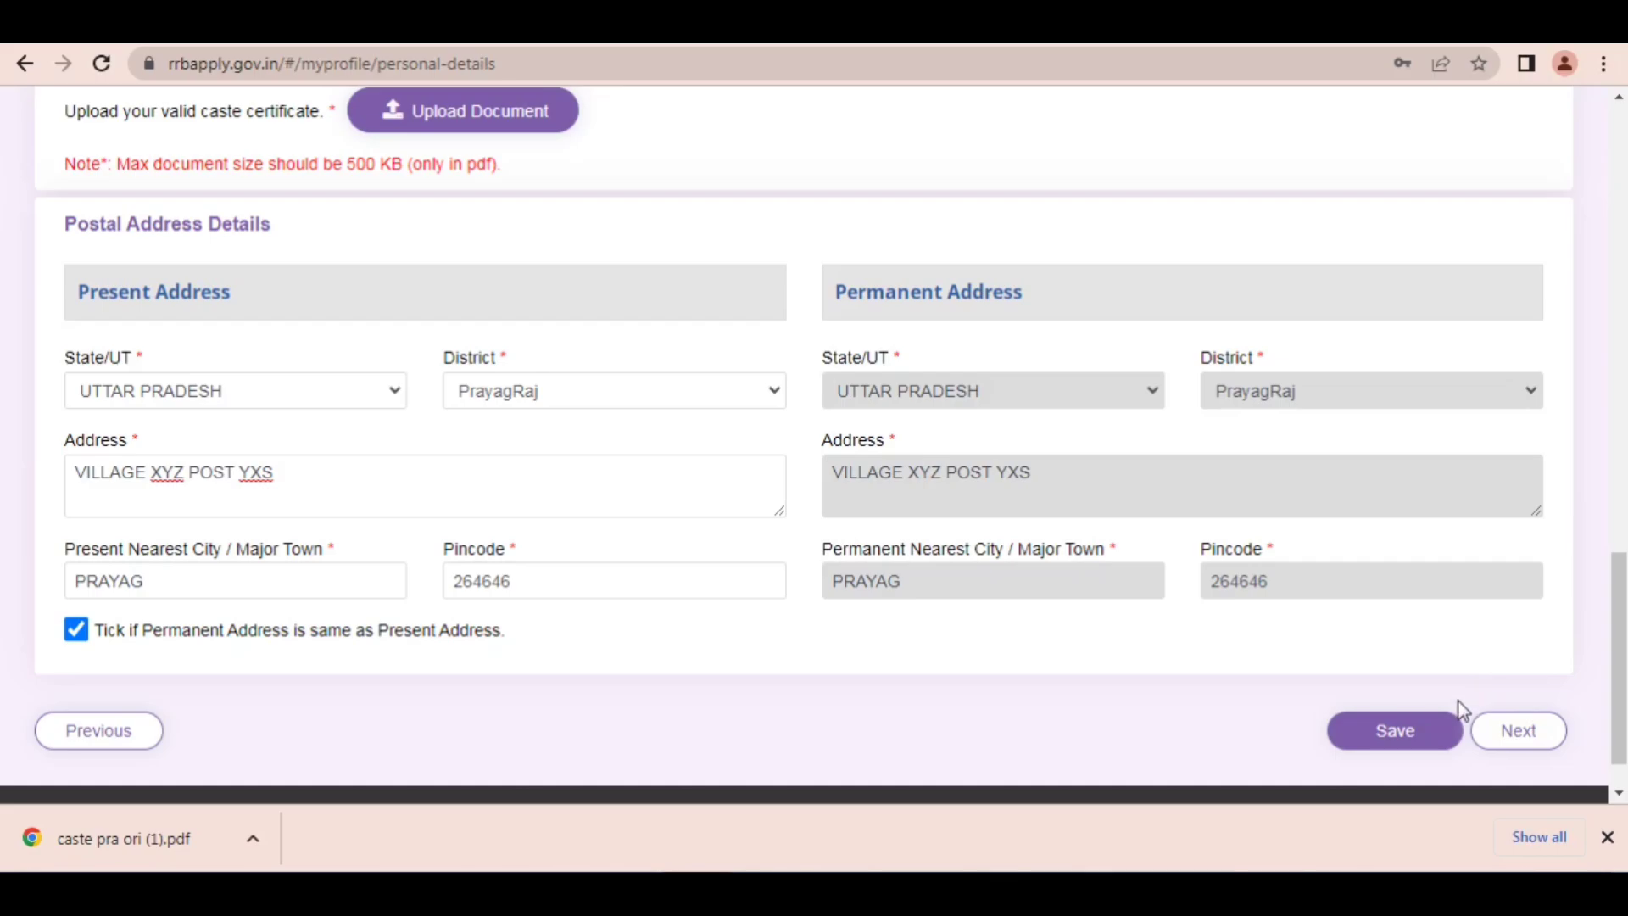
{"action": "left_click", "coordinate": [1441, 730]}
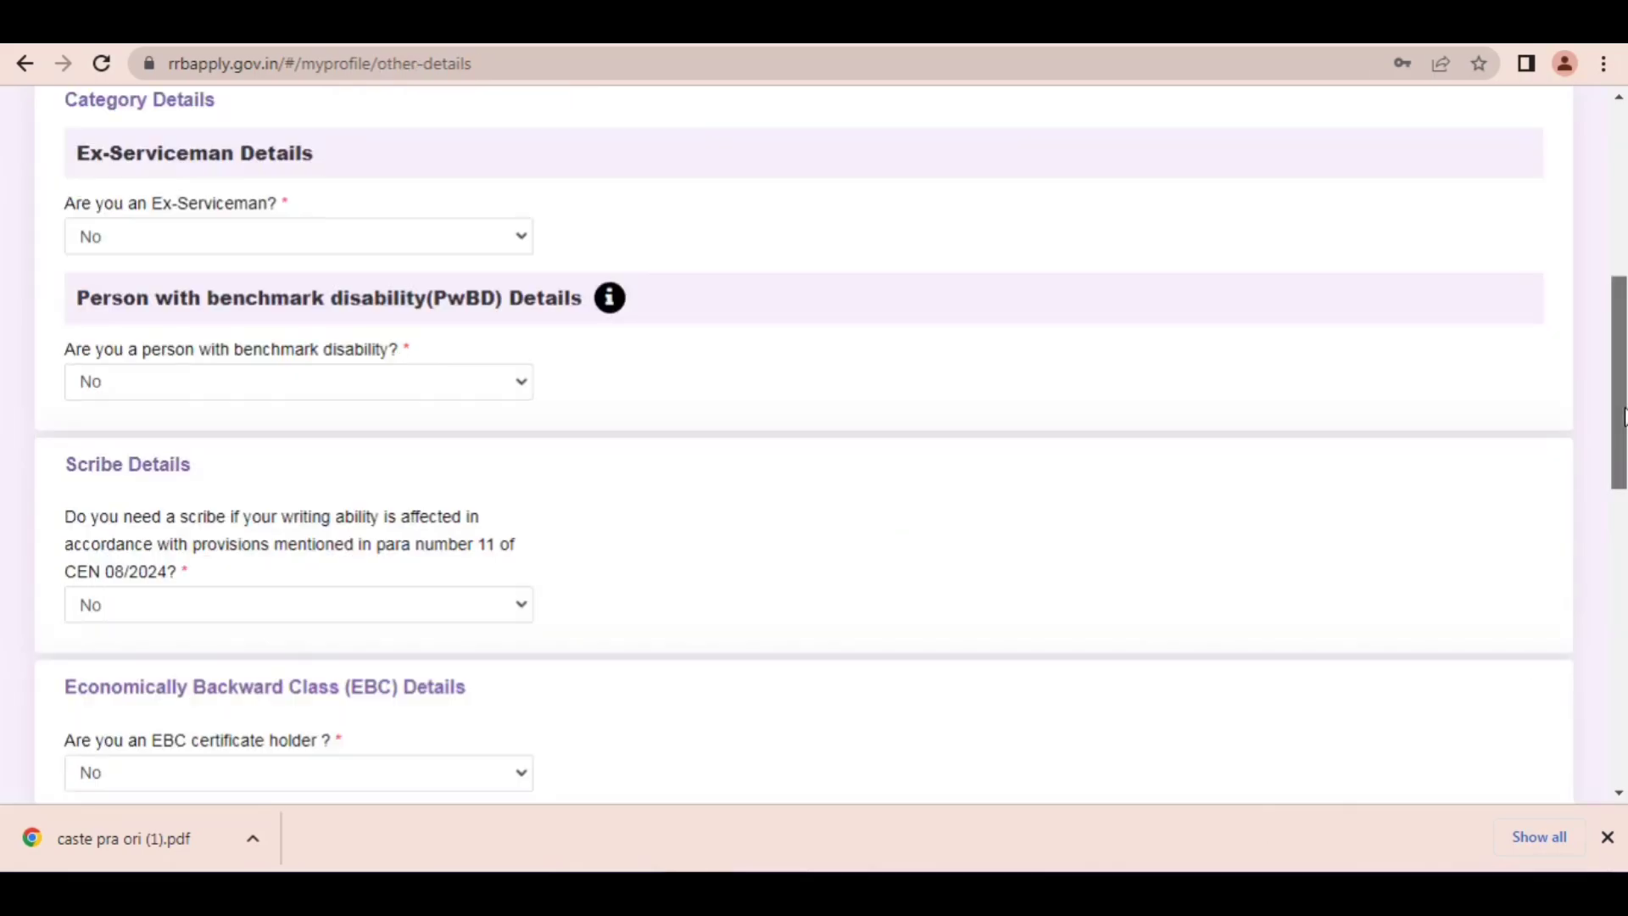
Step: Highlight the Ex-Serviceman question in Category Details and answer it with No
{"action": "mouse_move", "coordinate": [1619, 427]}
{"action": "left_mouse_down"}
{"action": "mouse_move", "coordinate": [1619, 351]}
{"action": "mouse_move", "coordinate": [1619, 405]}
{"action": "left_mouse_up"}
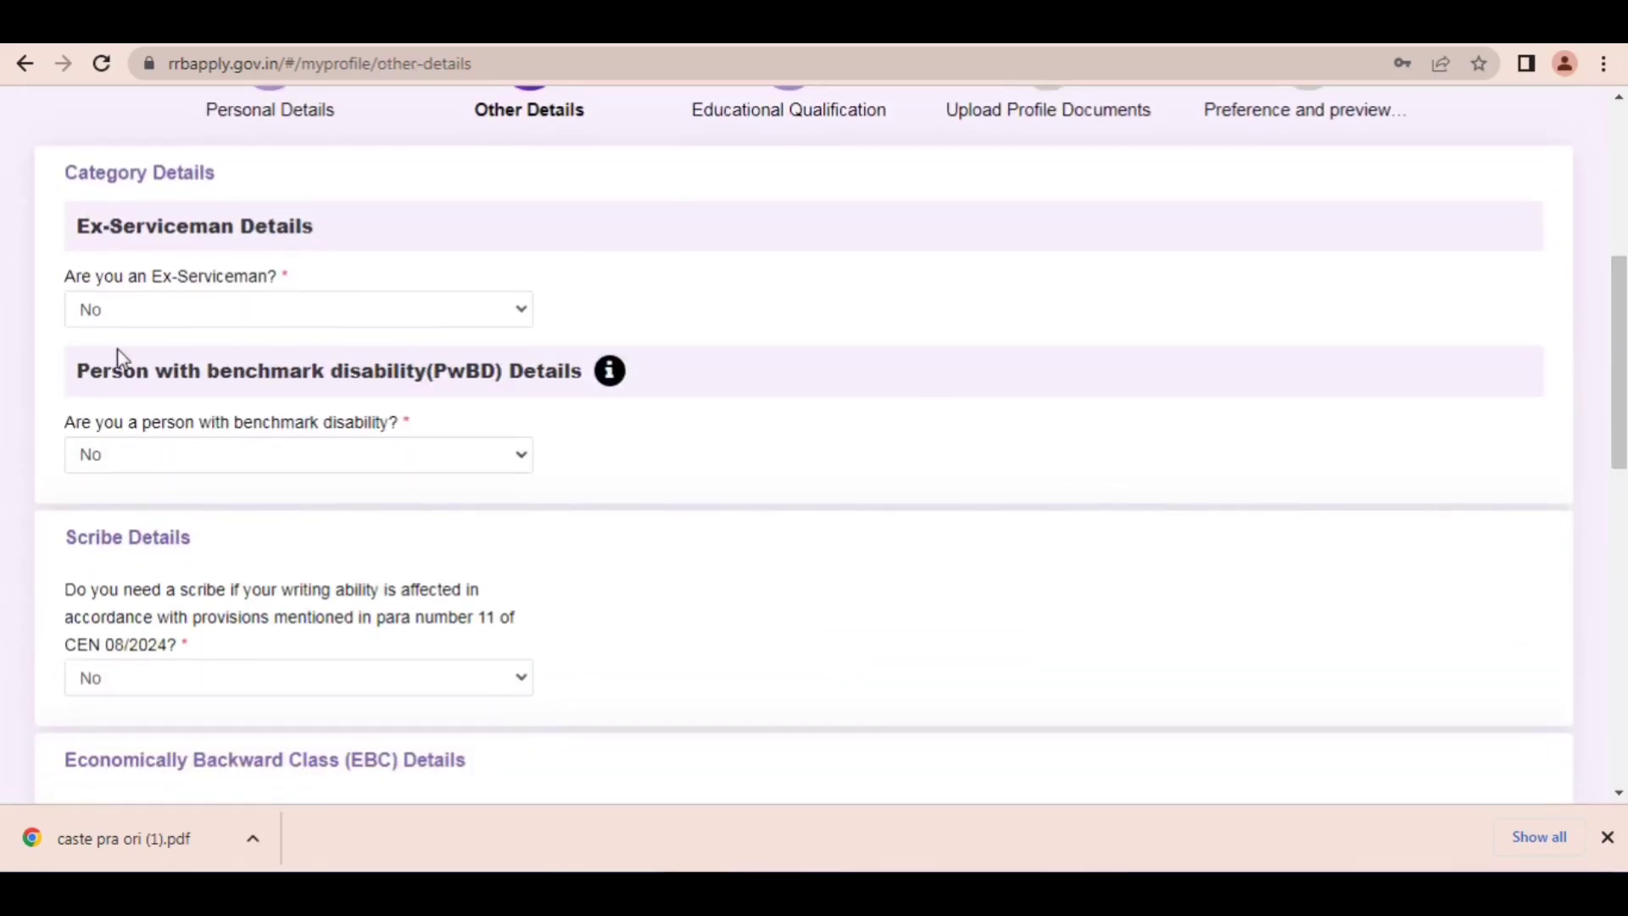
{"action": "left_click_drag", "start_coordinate": [114, 277], "coordinate": [248, 278]}
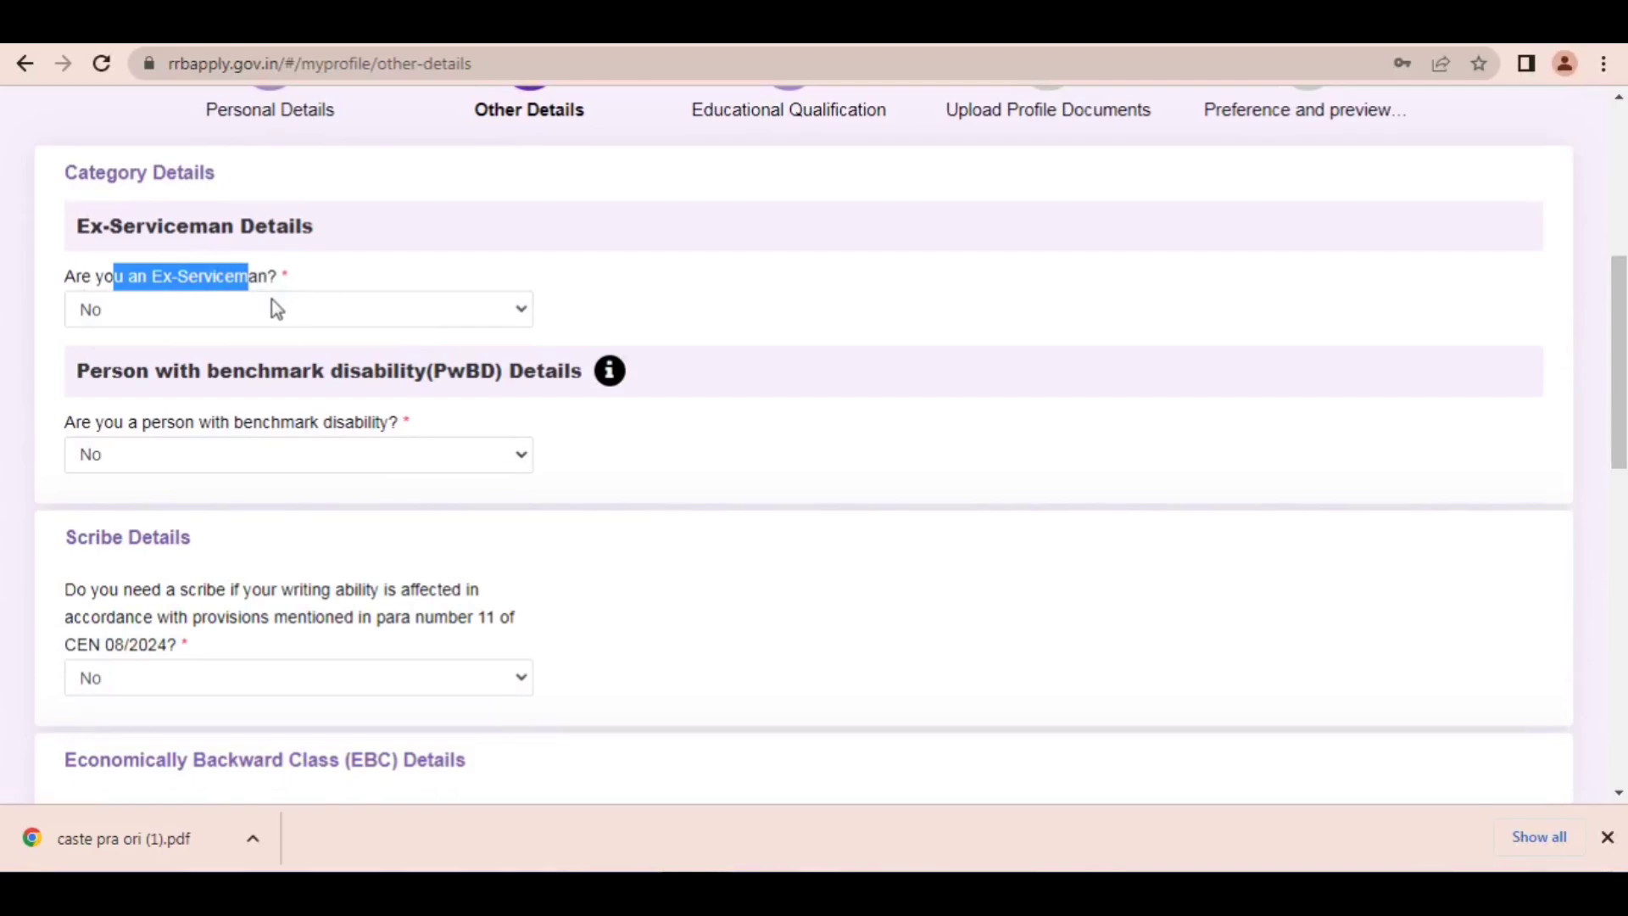
{"action": "left_click", "coordinate": [268, 317]}
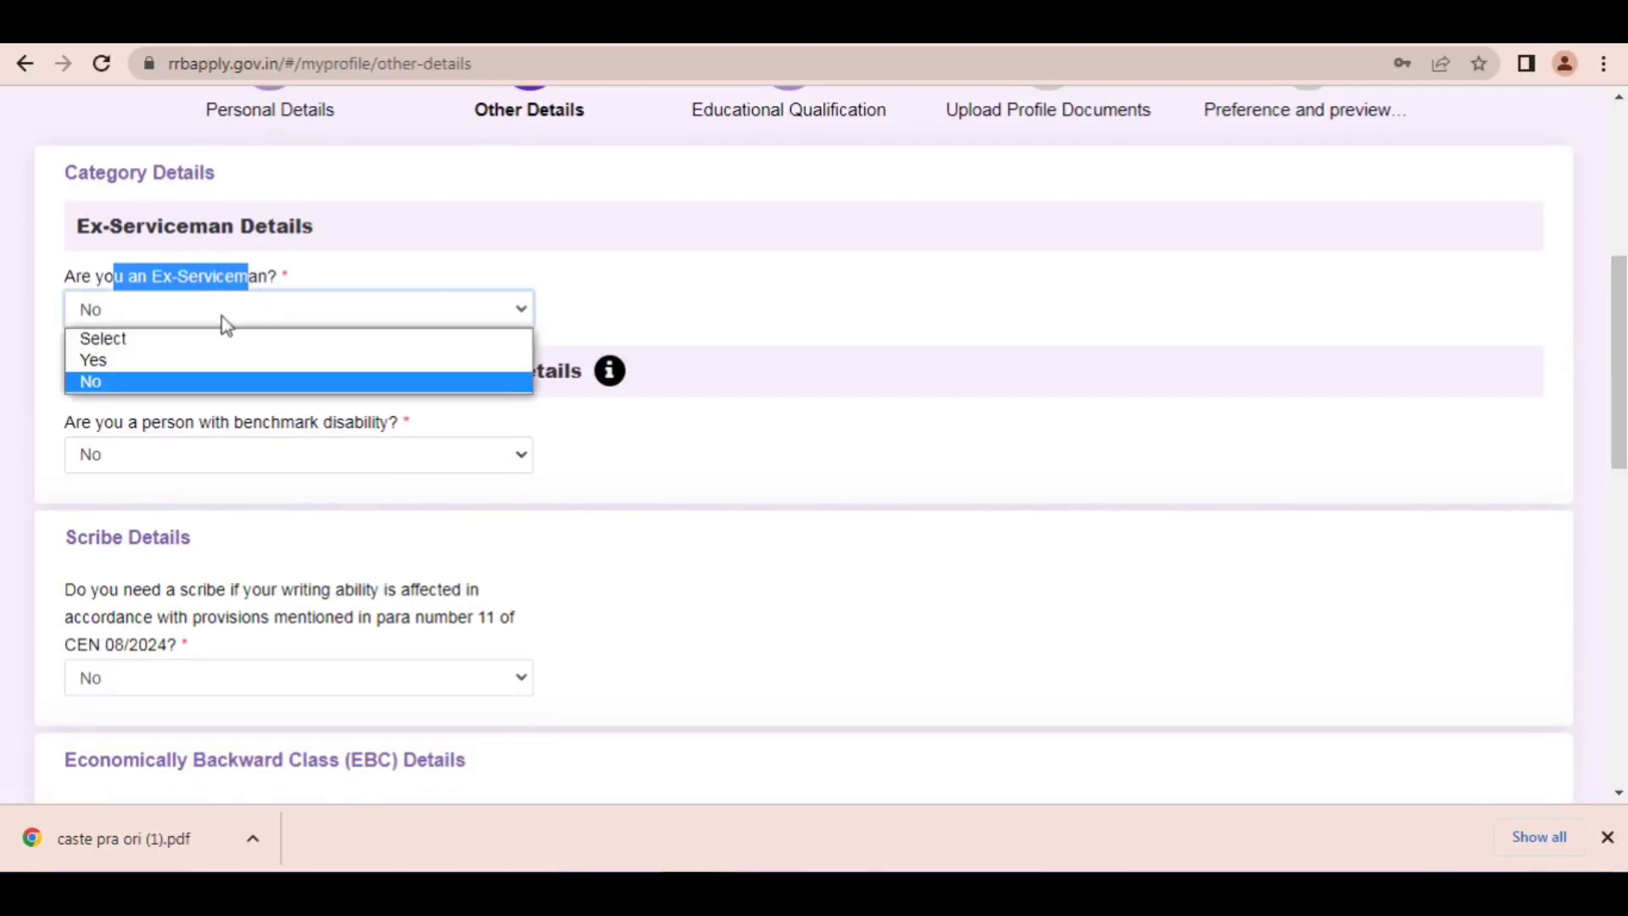
{"action": "left_click", "coordinate": [107, 381]}
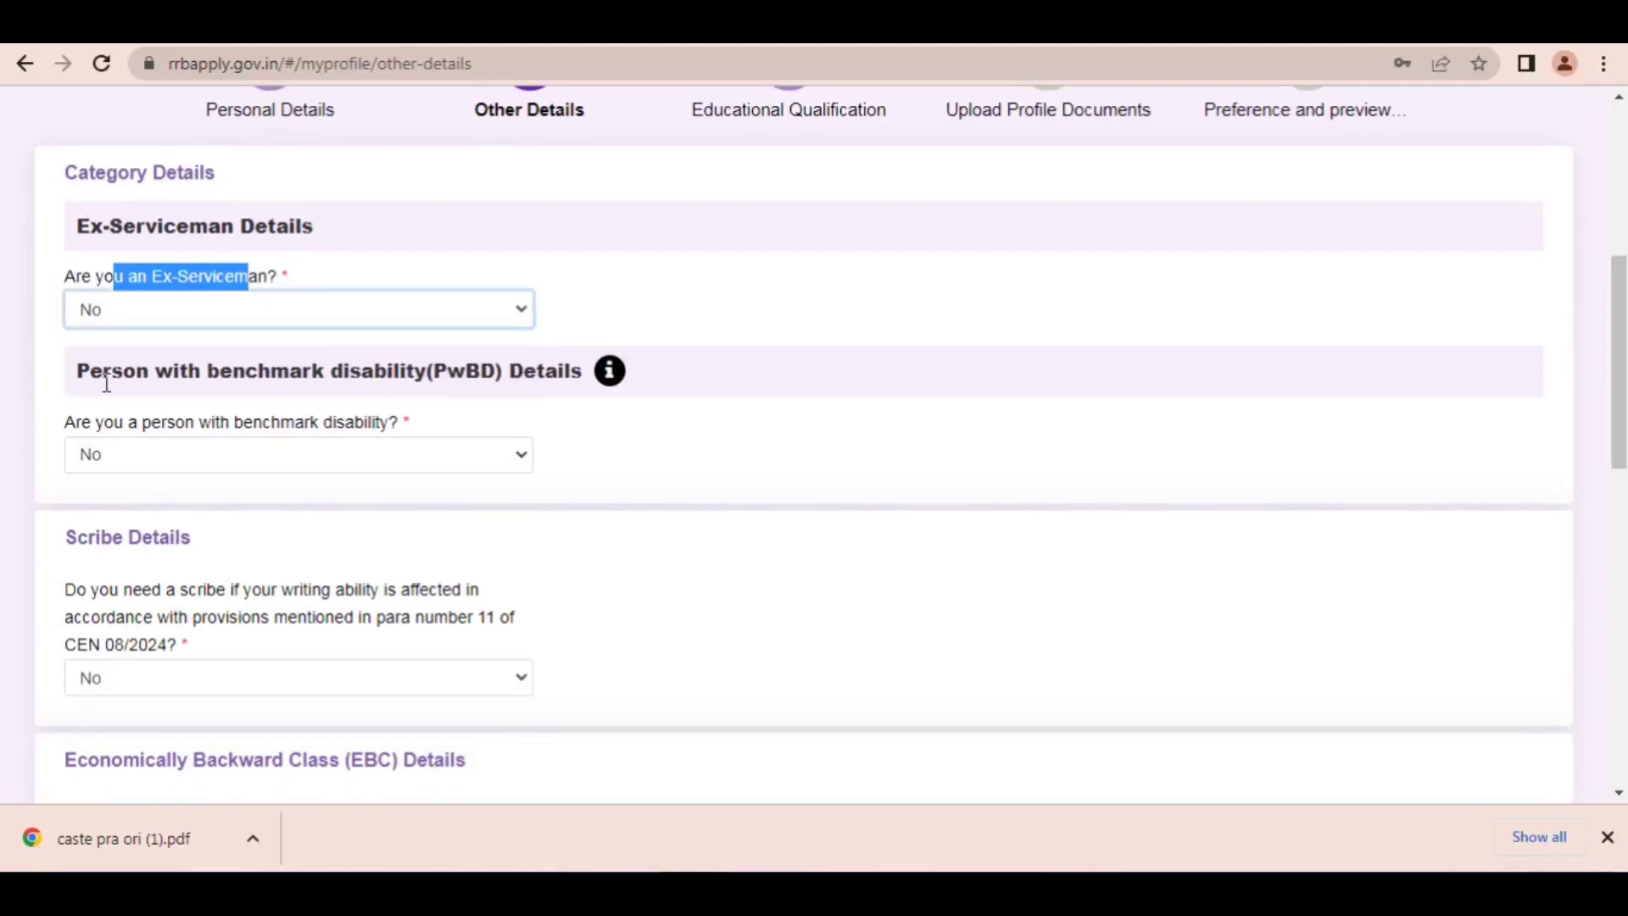
Step: Highlight the benchmark disability question, answer it with Yes and open the Disability Category options
{"action": "left_click", "coordinate": [93, 429]}
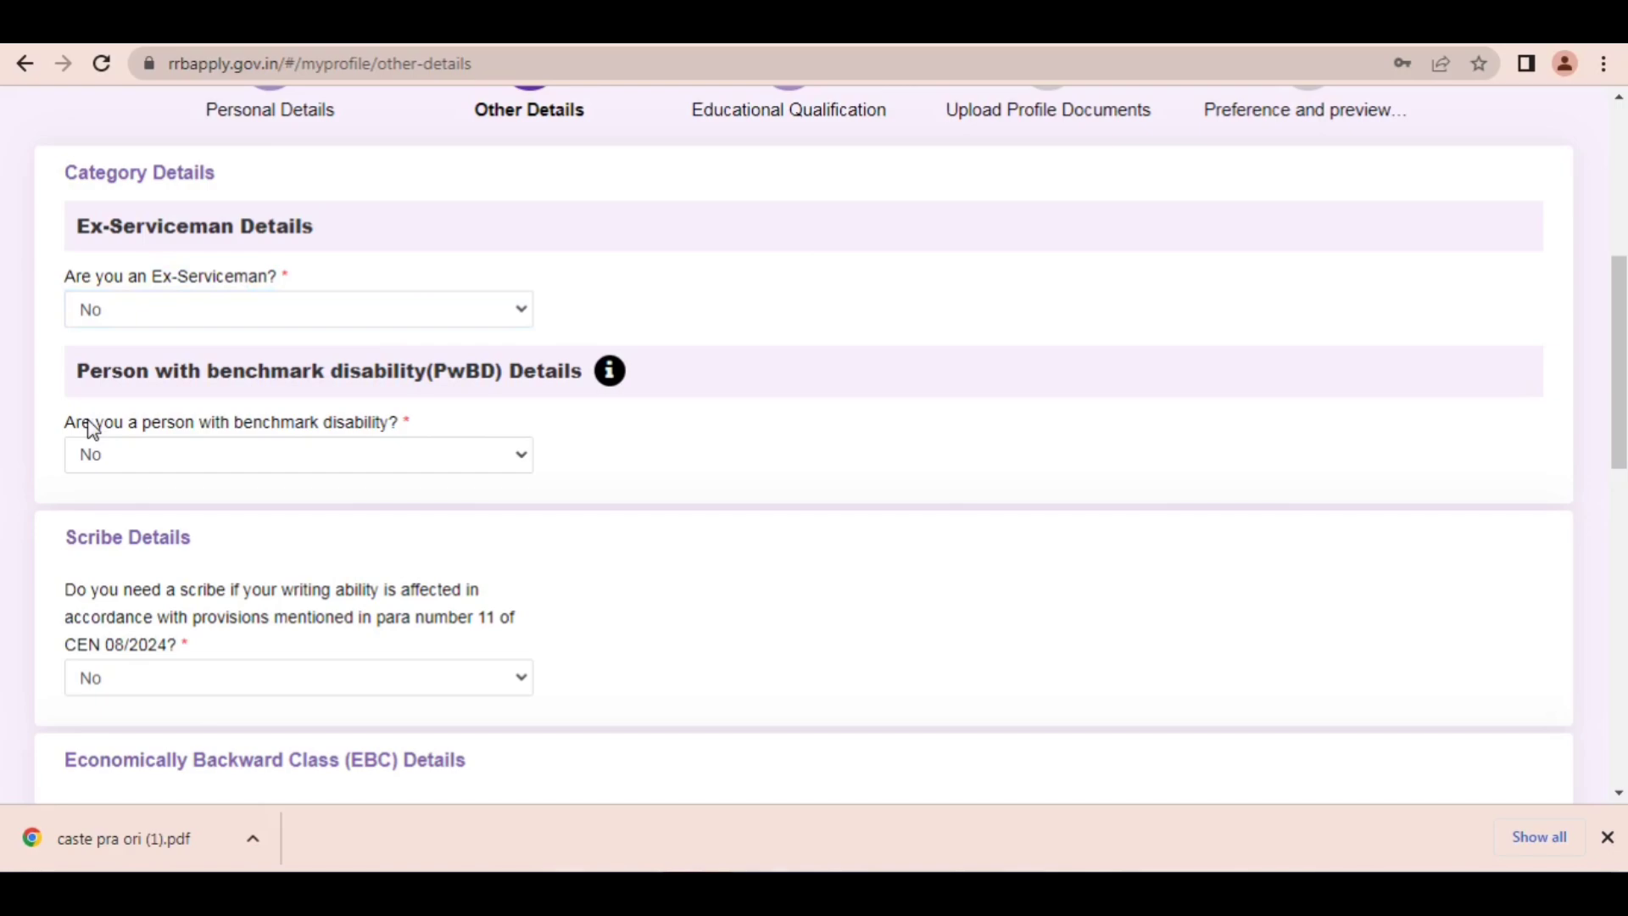
{"action": "left_click_drag", "start_coordinate": [90, 429], "coordinate": [243, 421]}
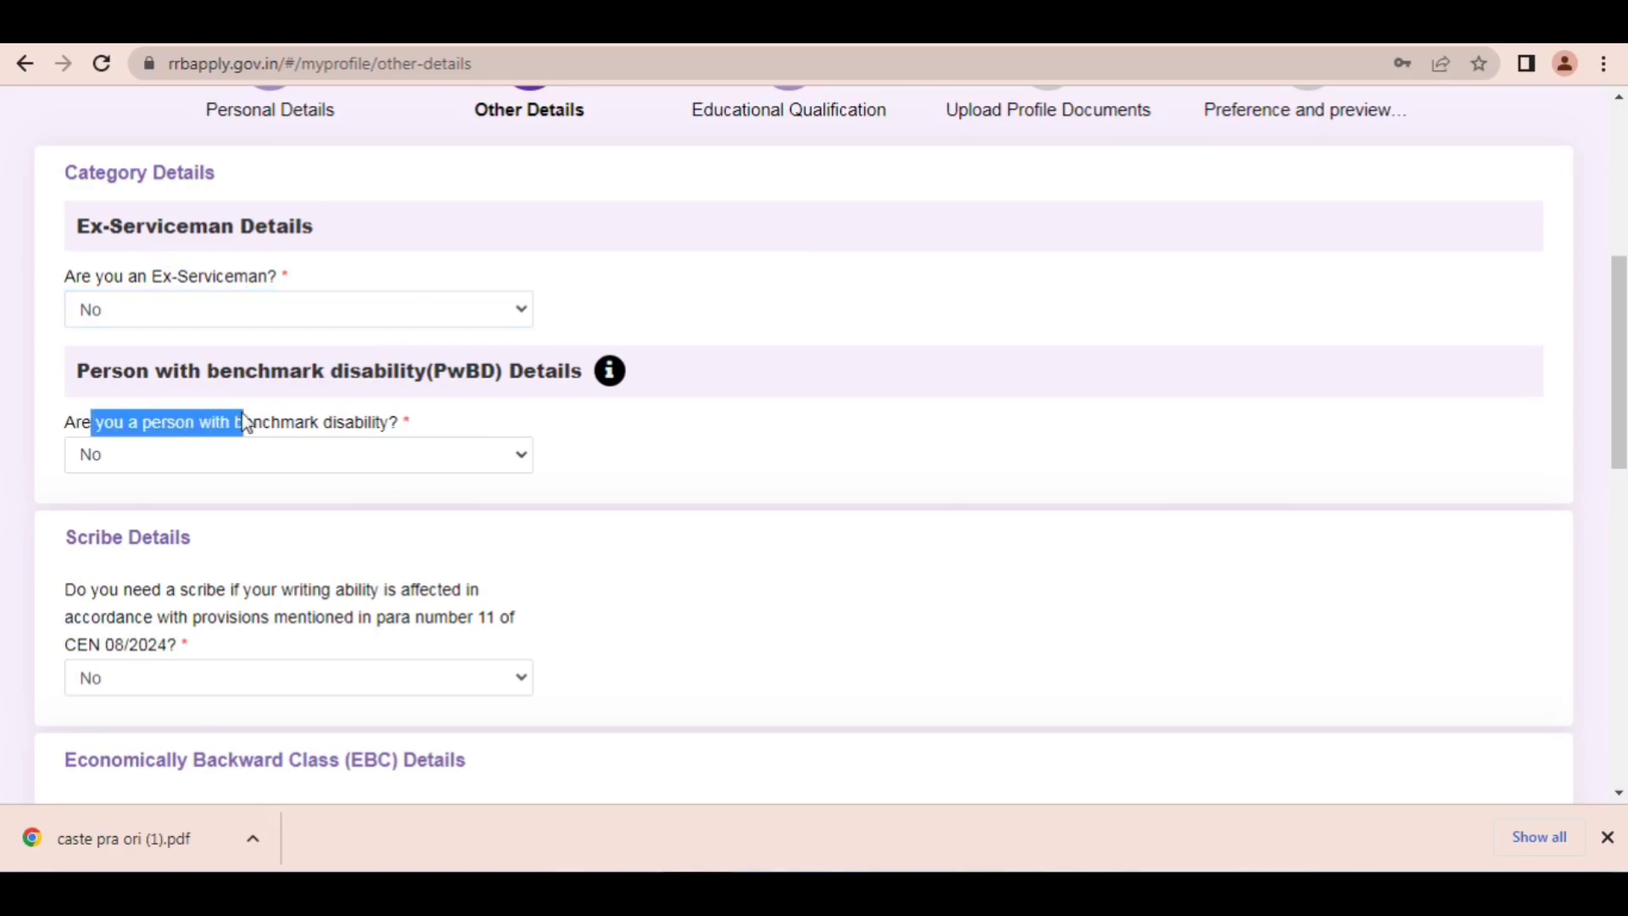
{"action": "left_click", "coordinate": [322, 468]}
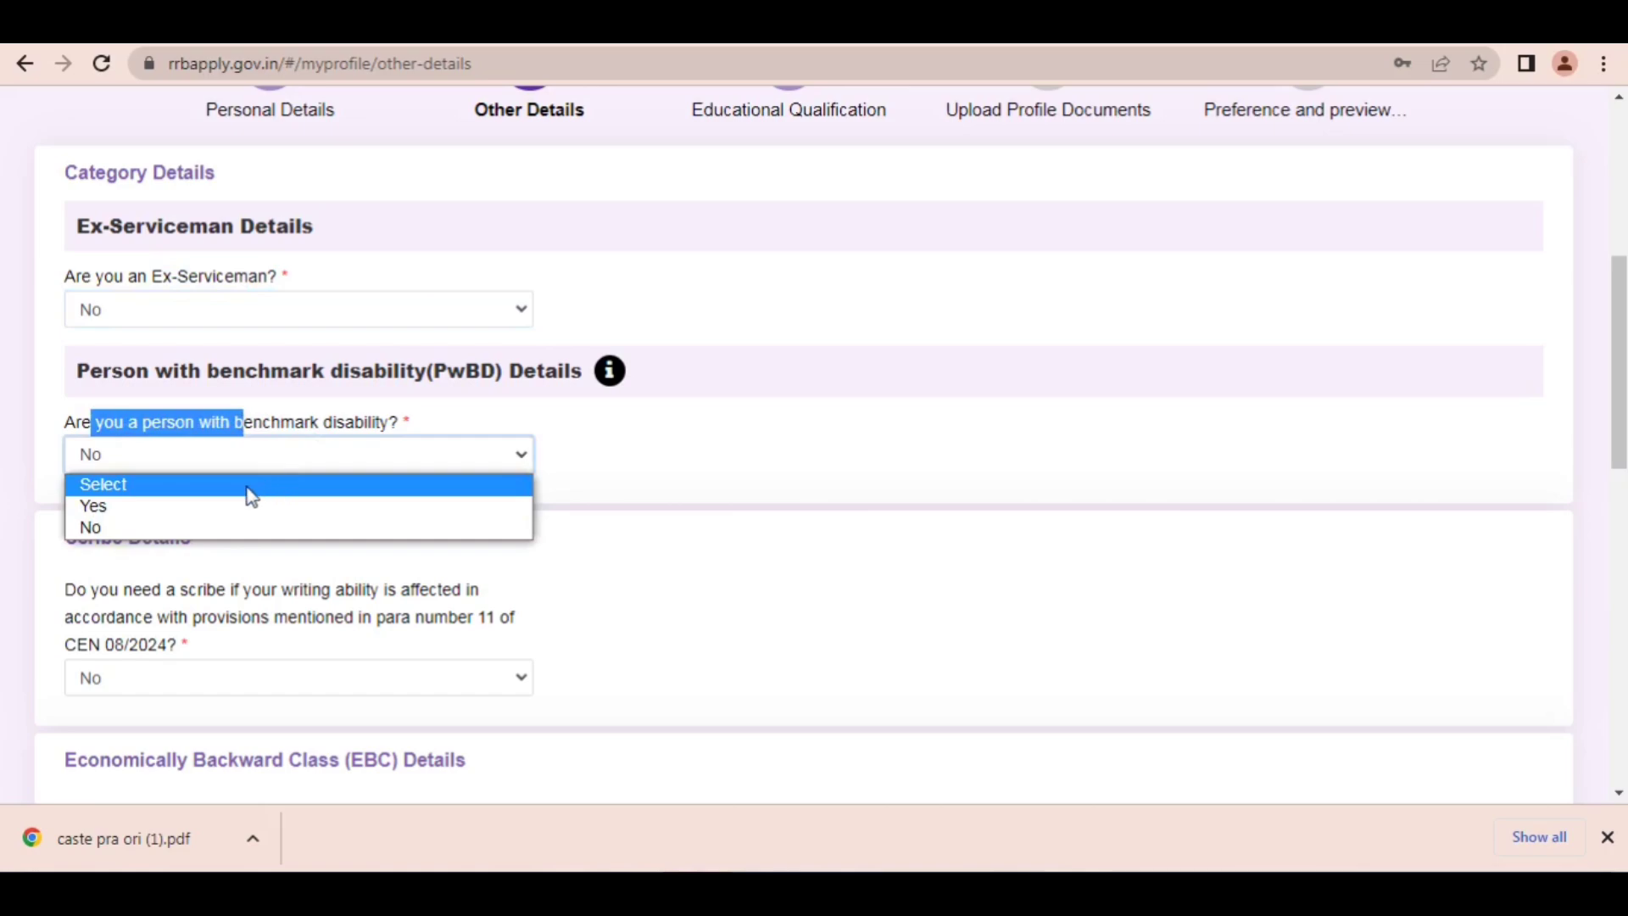
{"action": "left_click", "coordinate": [120, 512]}
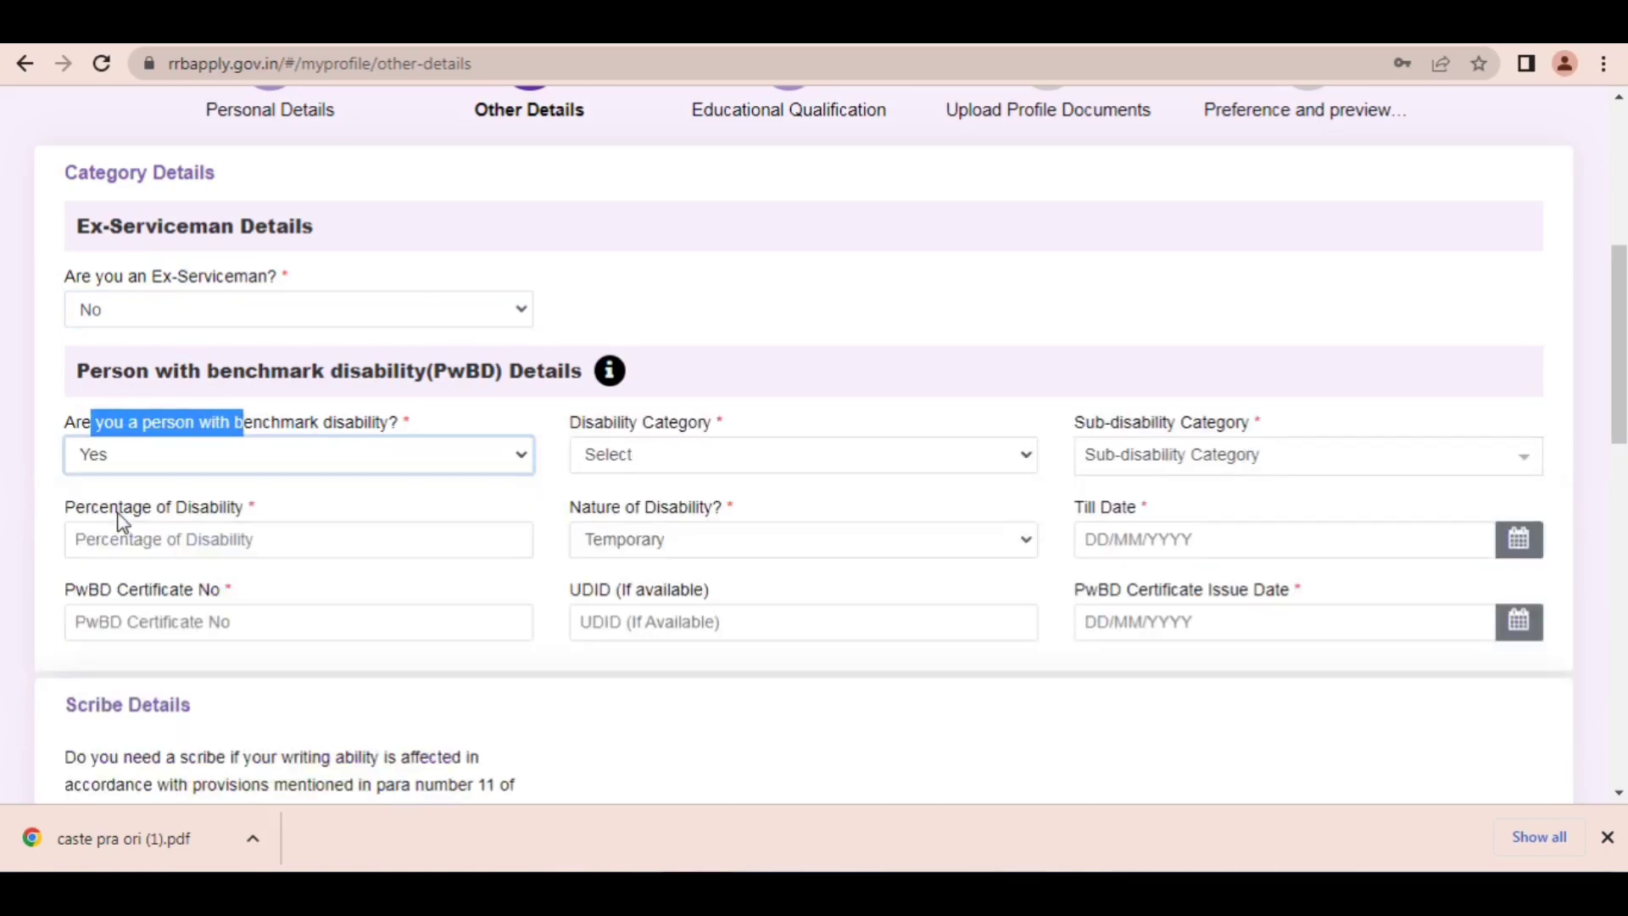
{"action": "left_click", "coordinate": [666, 465]}
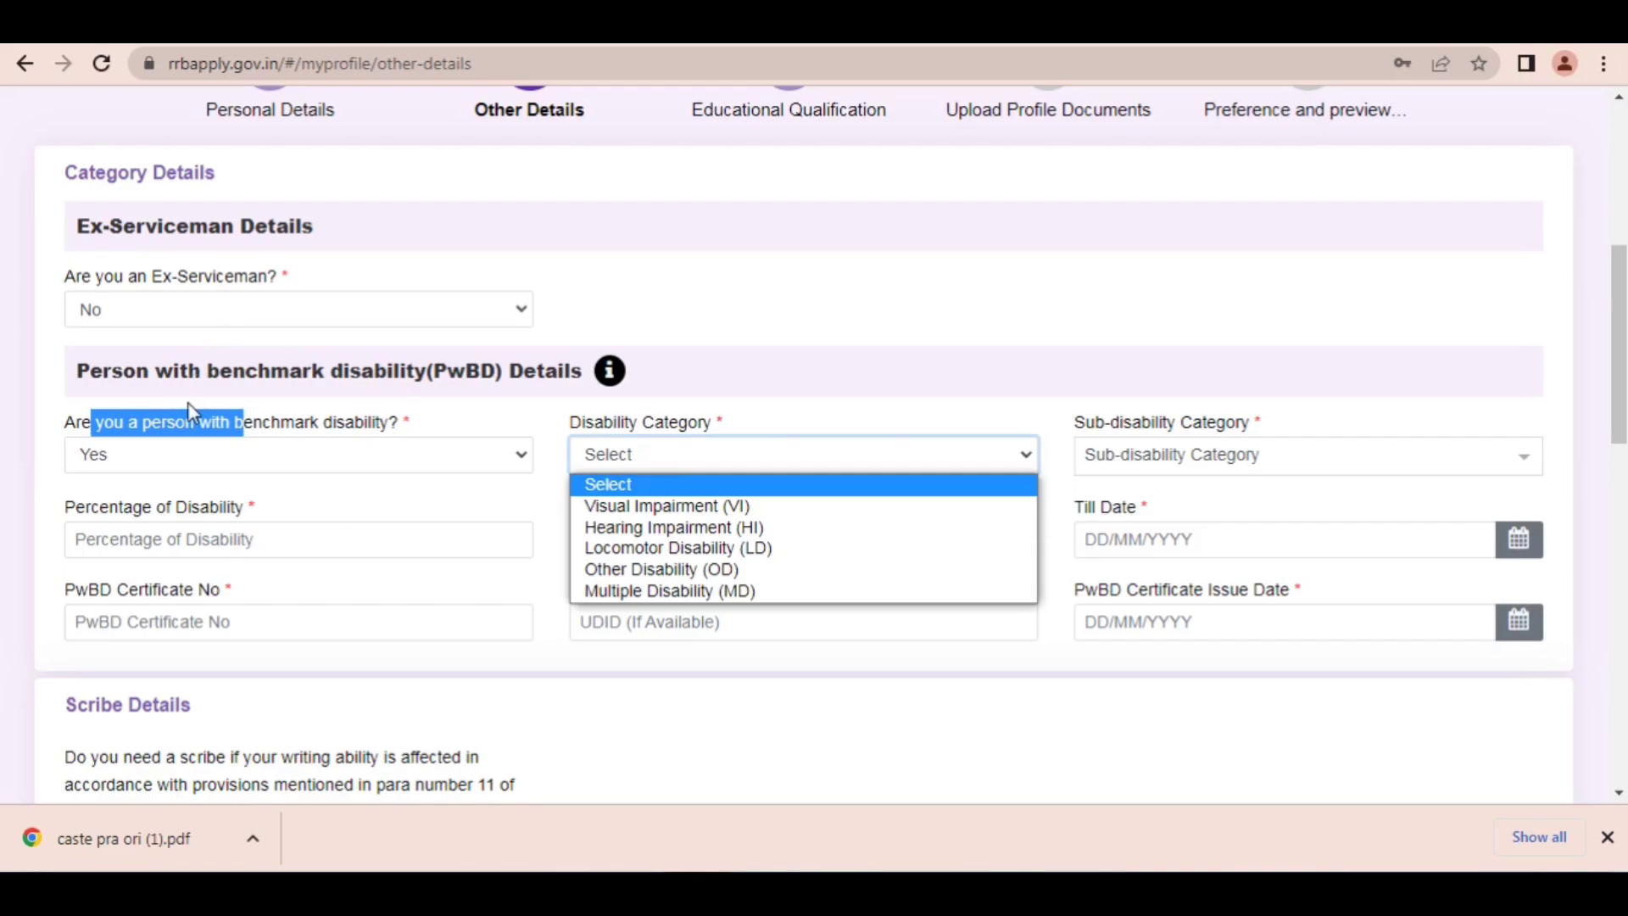
Step: Set the benchmark disability answer to No
{"action": "left_click", "coordinate": [195, 460]}
{"action": "left_click", "coordinate": [200, 462]}
{"action": "left_click", "coordinate": [145, 529]}
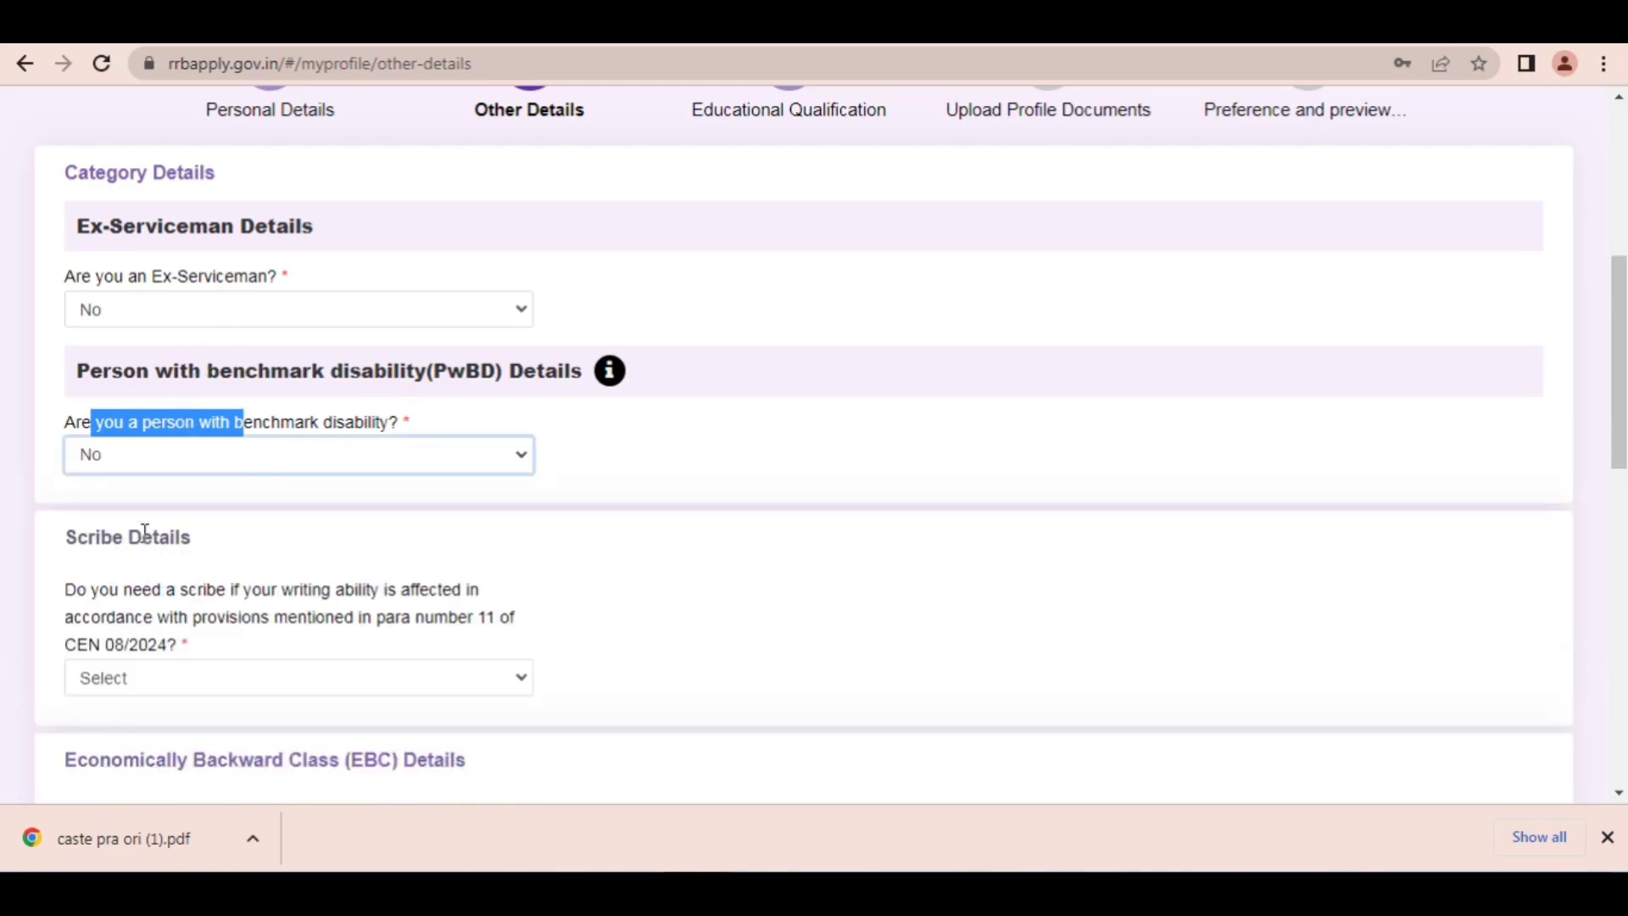
Step: Highlight parts of the scribe question in Scribe Details and open its answer options
{"action": "scroll", "coordinate": [415, 329], "scroll_direction": "down", "scroll_amount": 3}
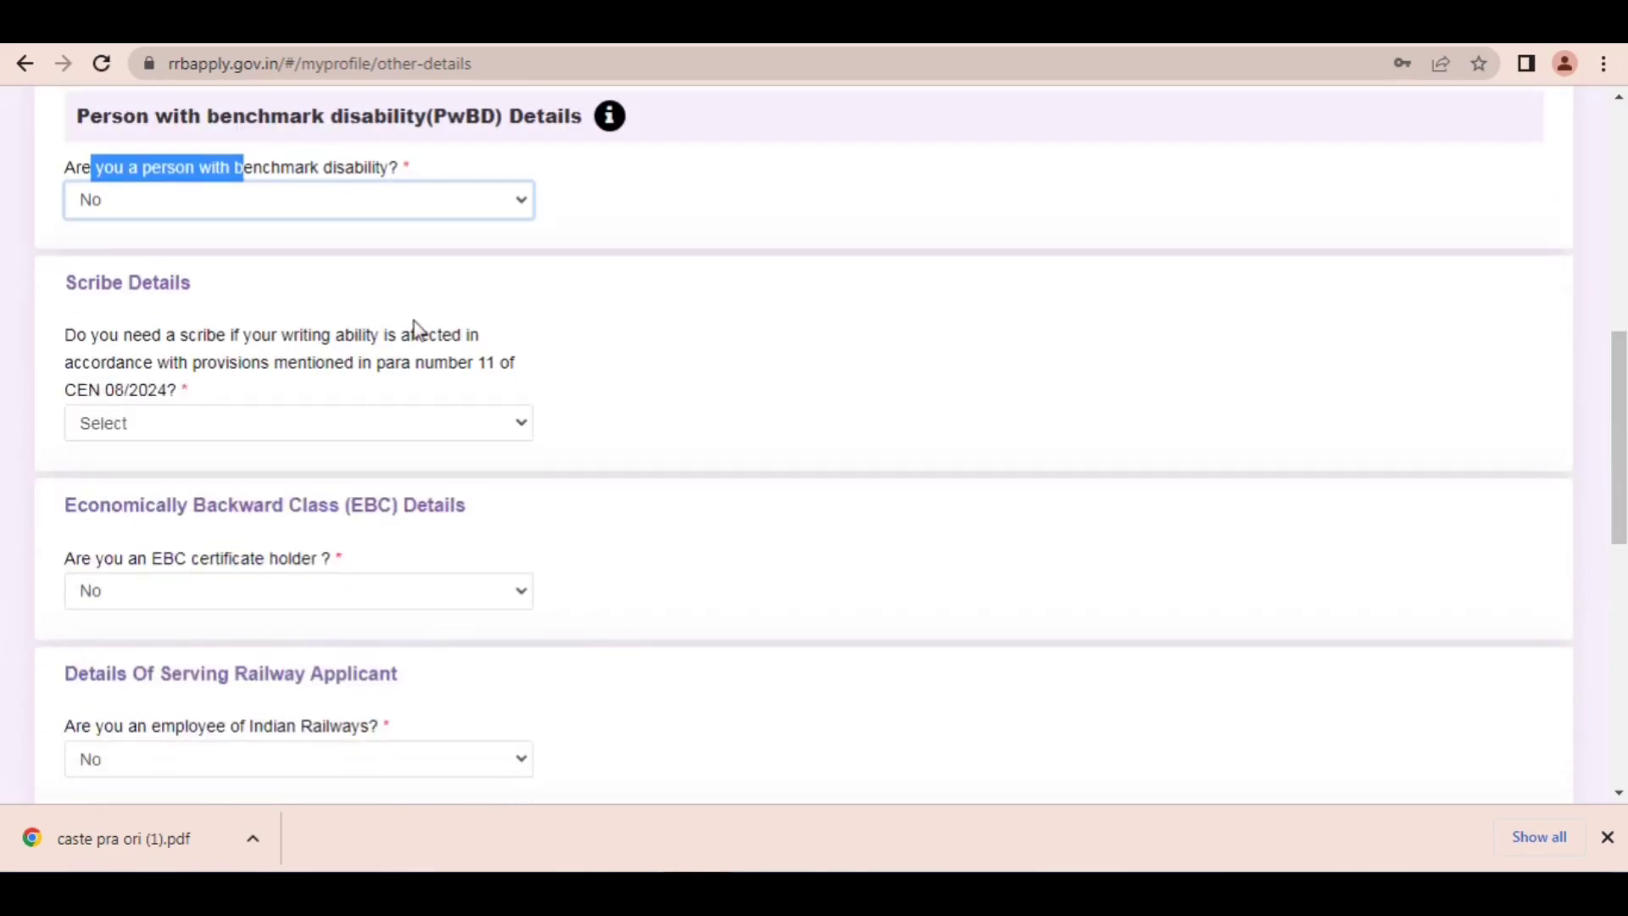
{"action": "left_click_drag", "start_coordinate": [108, 335], "coordinate": [331, 341]}
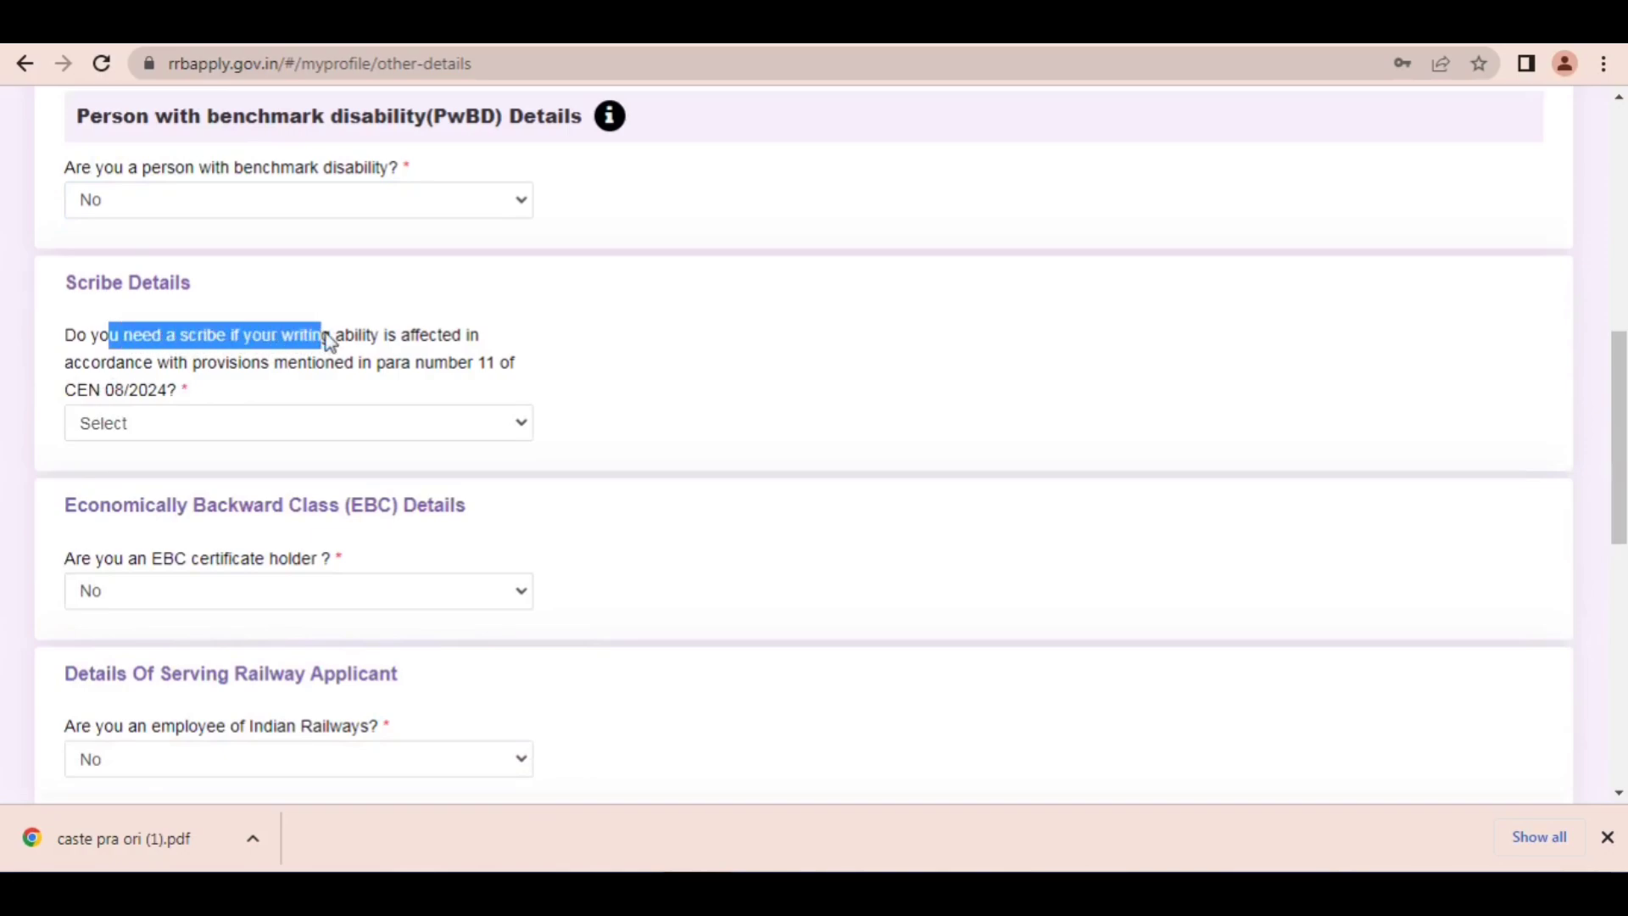
{"action": "left_click", "coordinate": [1217, 876]}
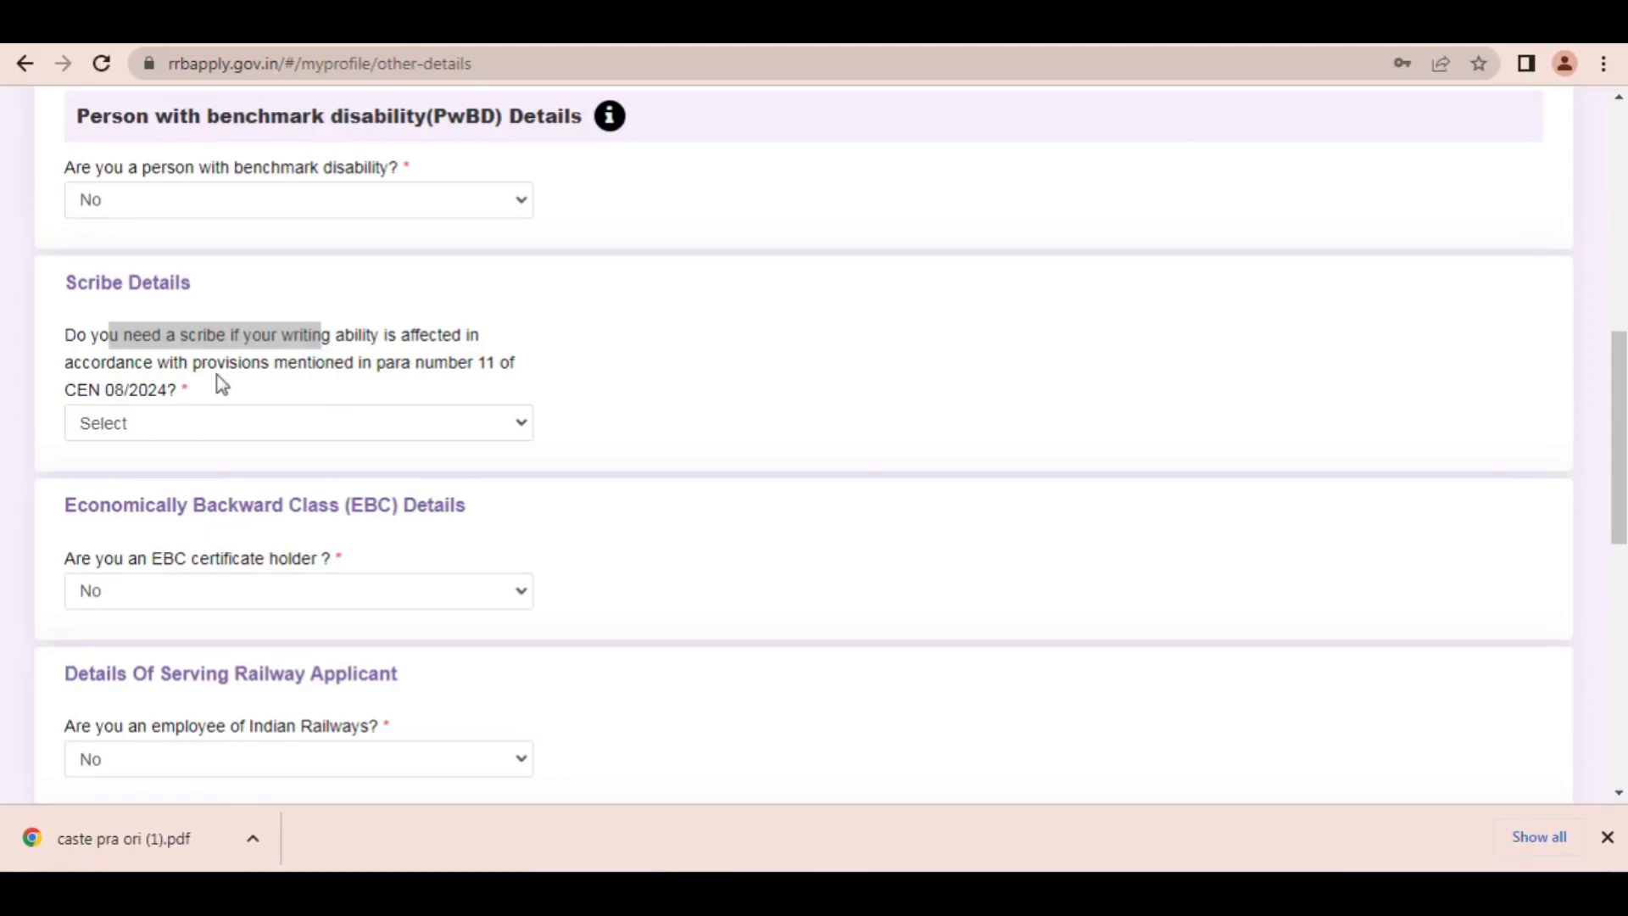
{"action": "left_click_drag", "start_coordinate": [201, 380], "coordinate": [161, 379]}
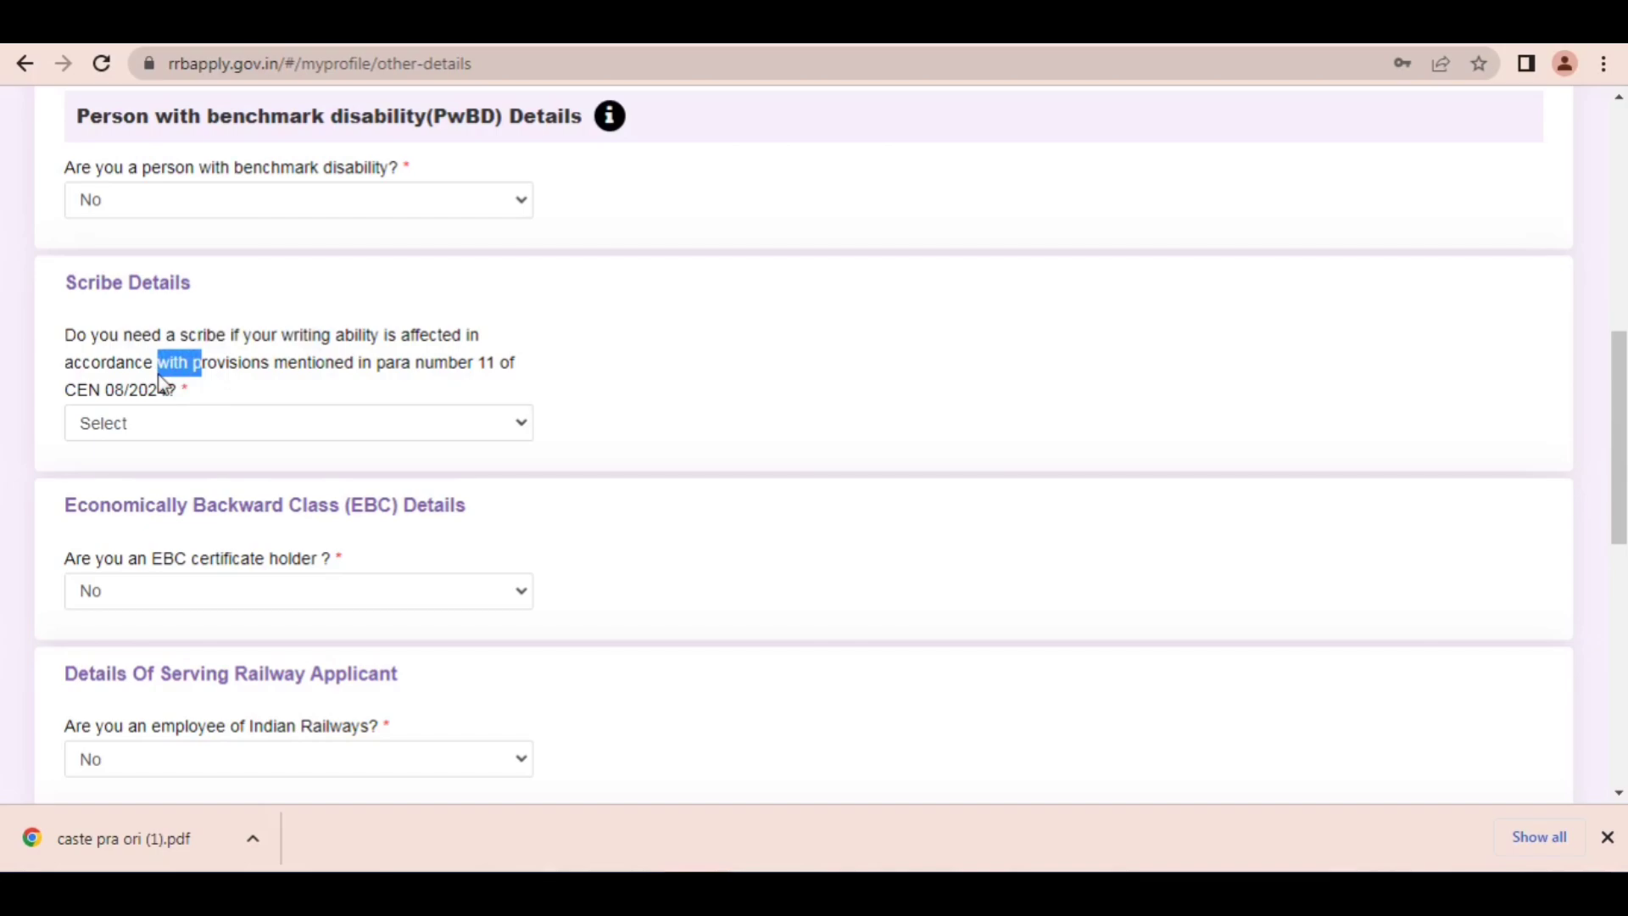
{"action": "left_click", "coordinate": [219, 431]}
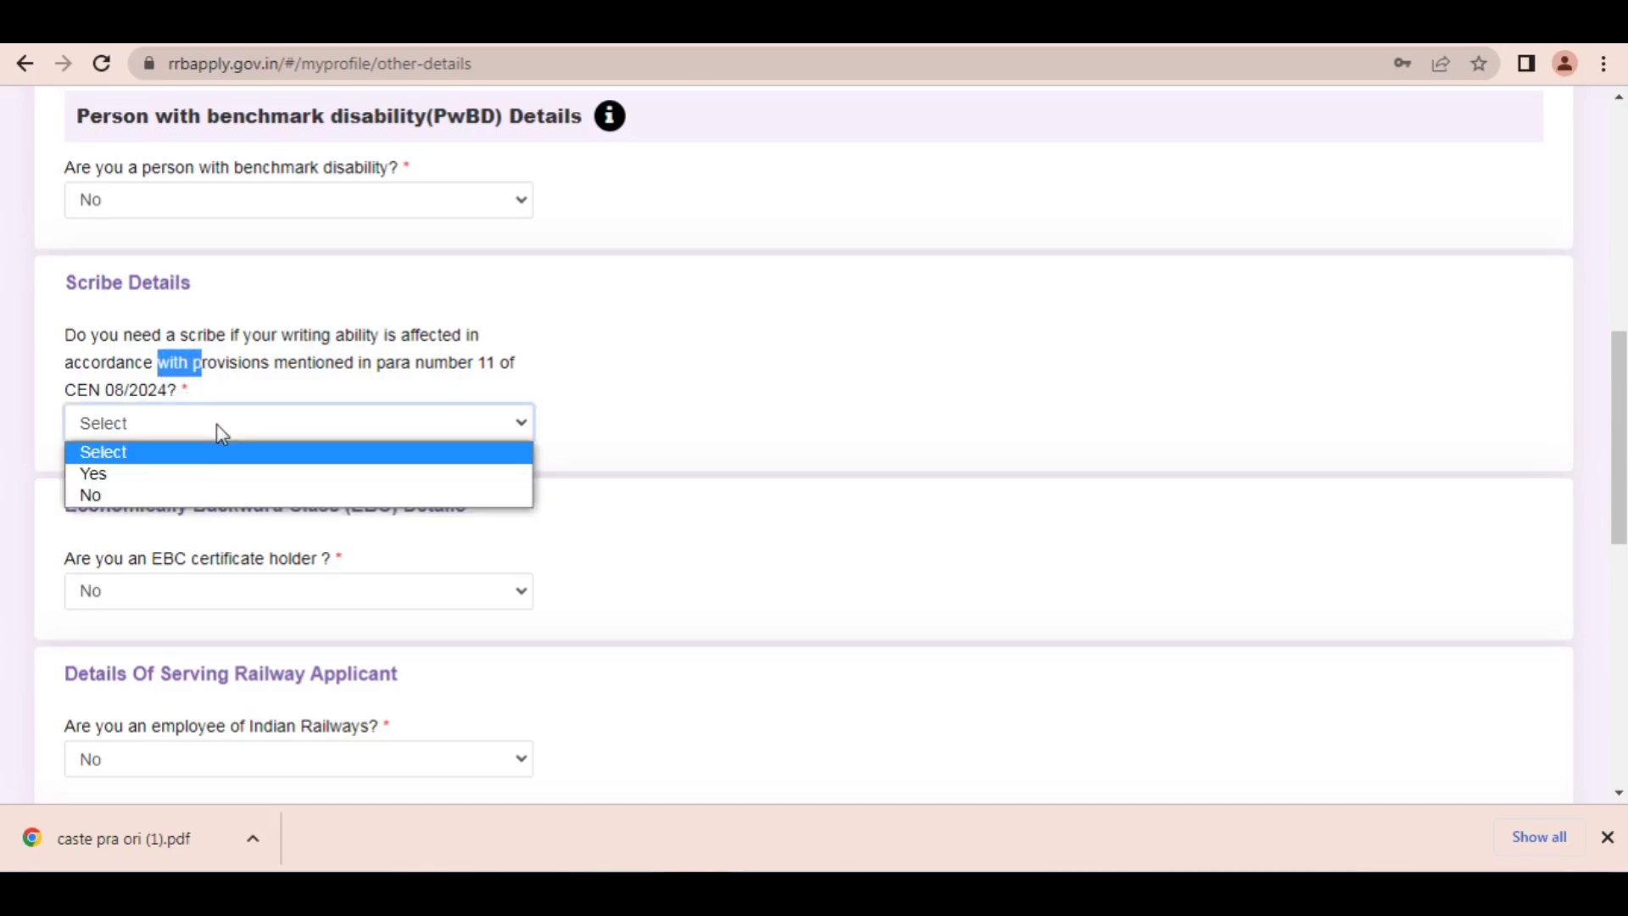
Step: Switch to CEN_08_2024_level1.pdf, draw a red arrow across paragraph 10.5 towards the section 11.0 heading, and clear it
{"action": "left_click", "coordinate": [144, 25]}
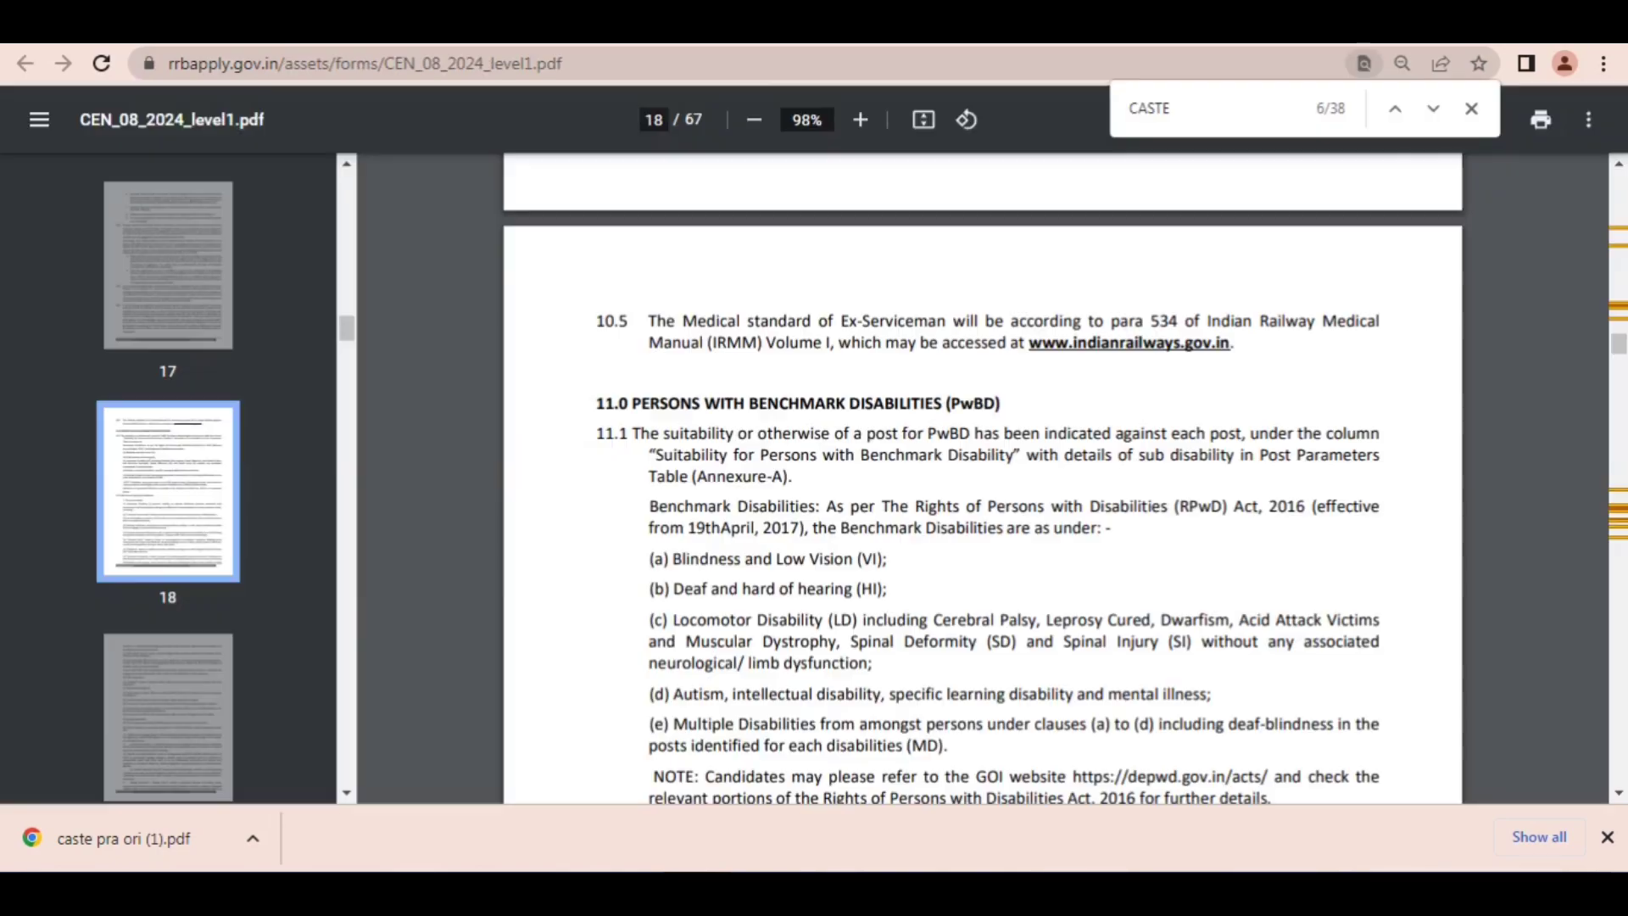
{"action": "left_click", "coordinate": [1234, 27]}
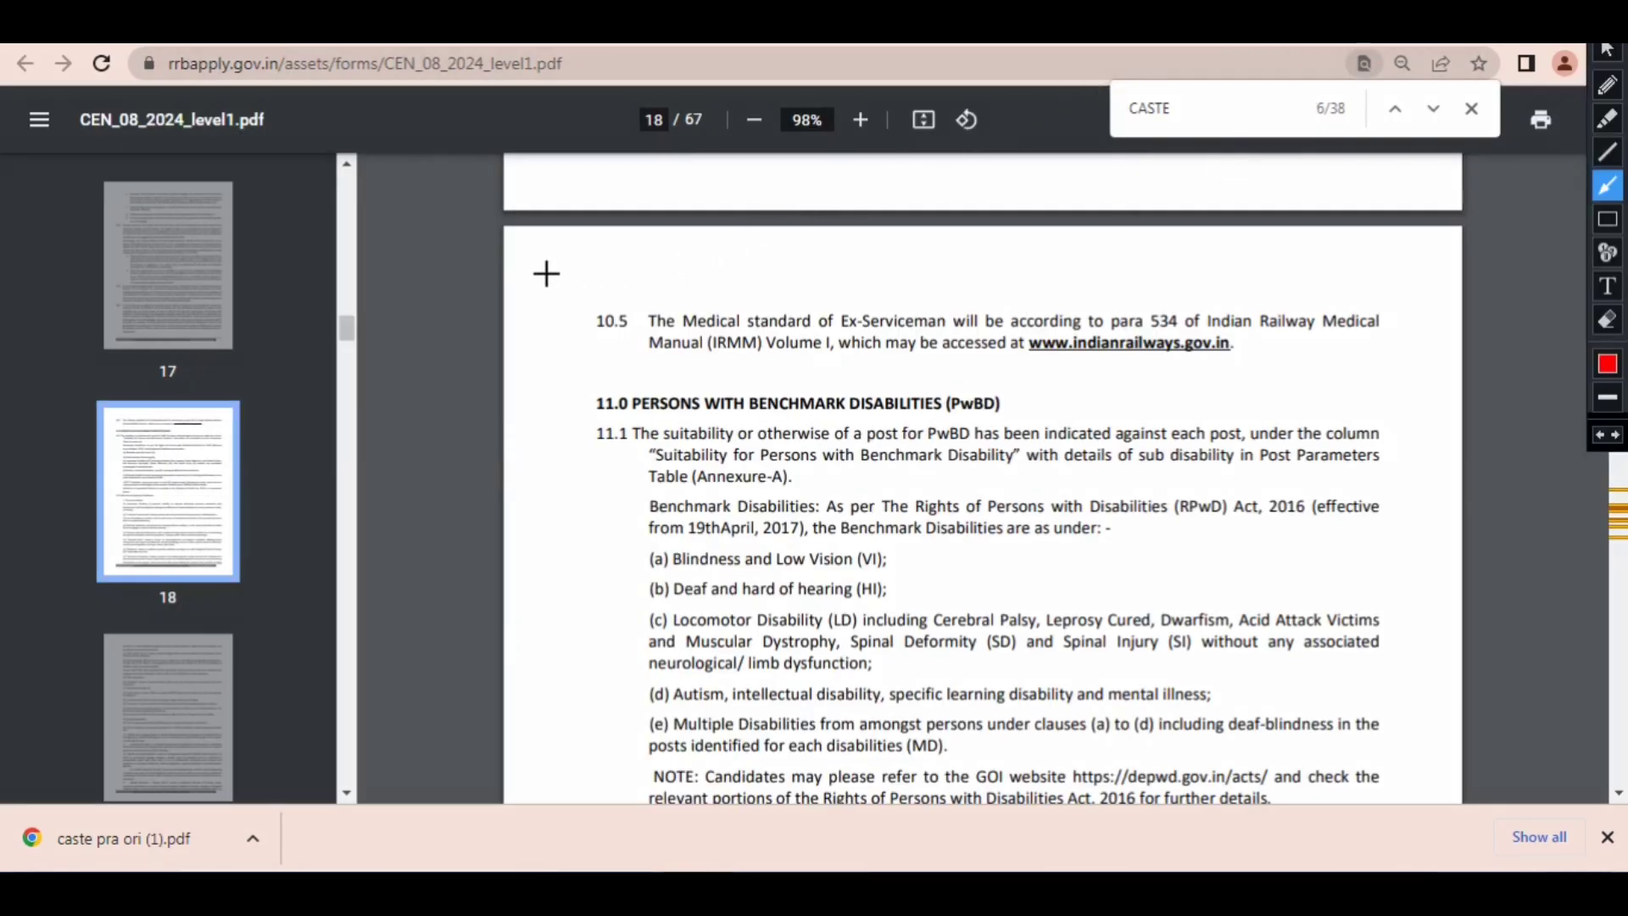
{"action": "mouse_move", "coordinate": [546, 273]}
{"action": "left_mouse_down"}
{"action": "mouse_move", "coordinate": [709, 312]}
{"action": "mouse_move", "coordinate": [784, 354]}
{"action": "left_mouse_up"}
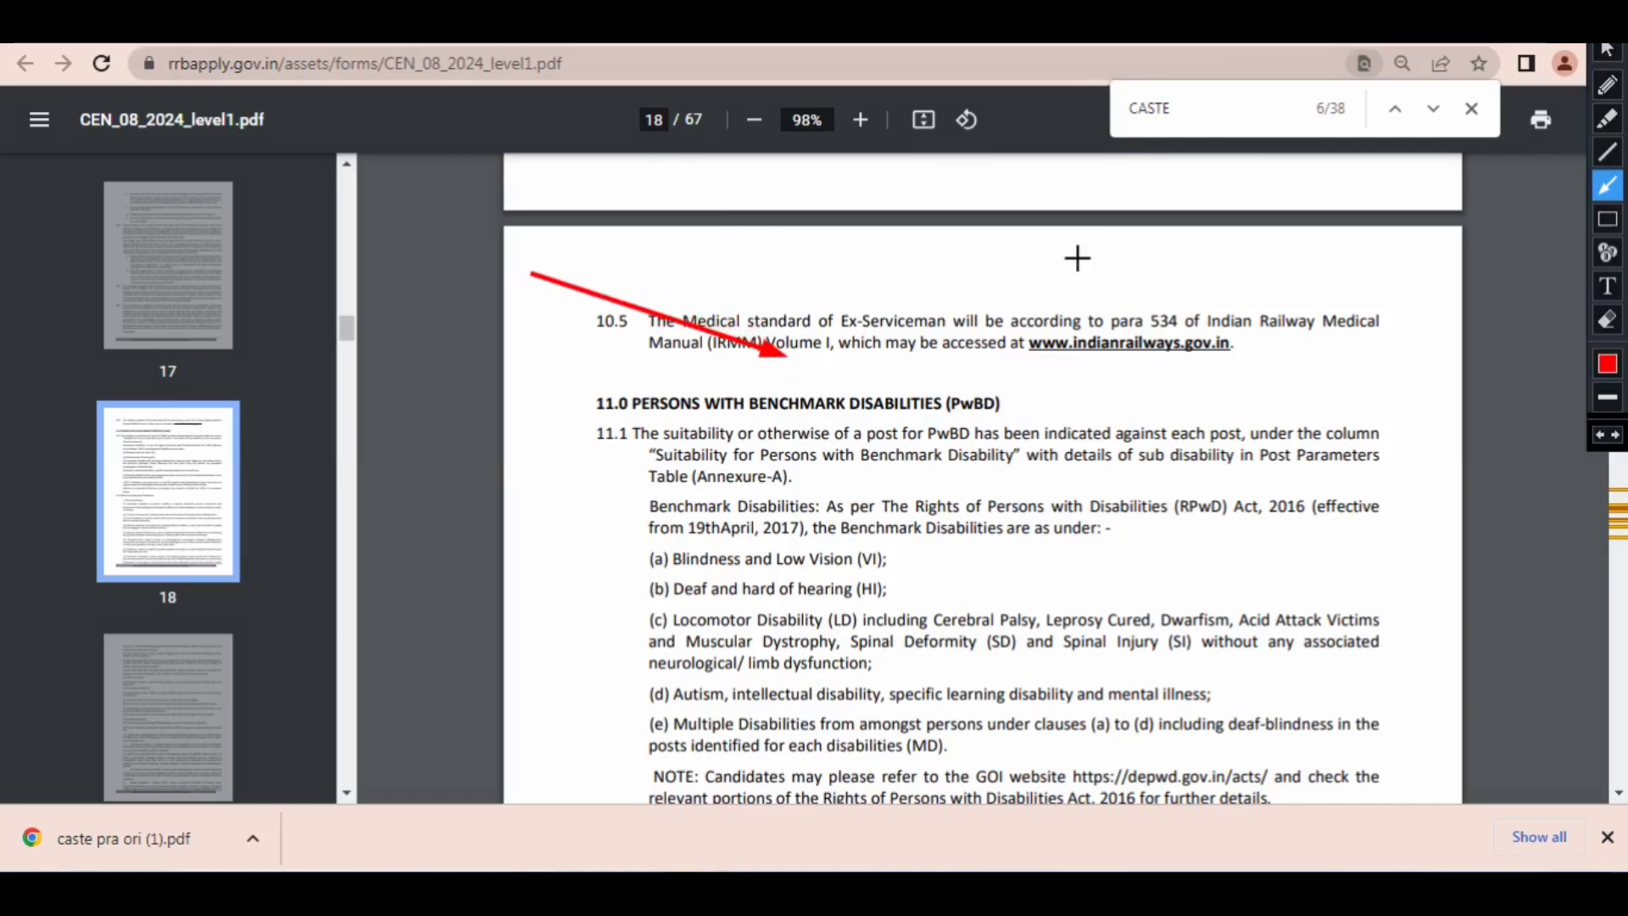
{"action": "left_click", "coordinate": [1608, 20]}
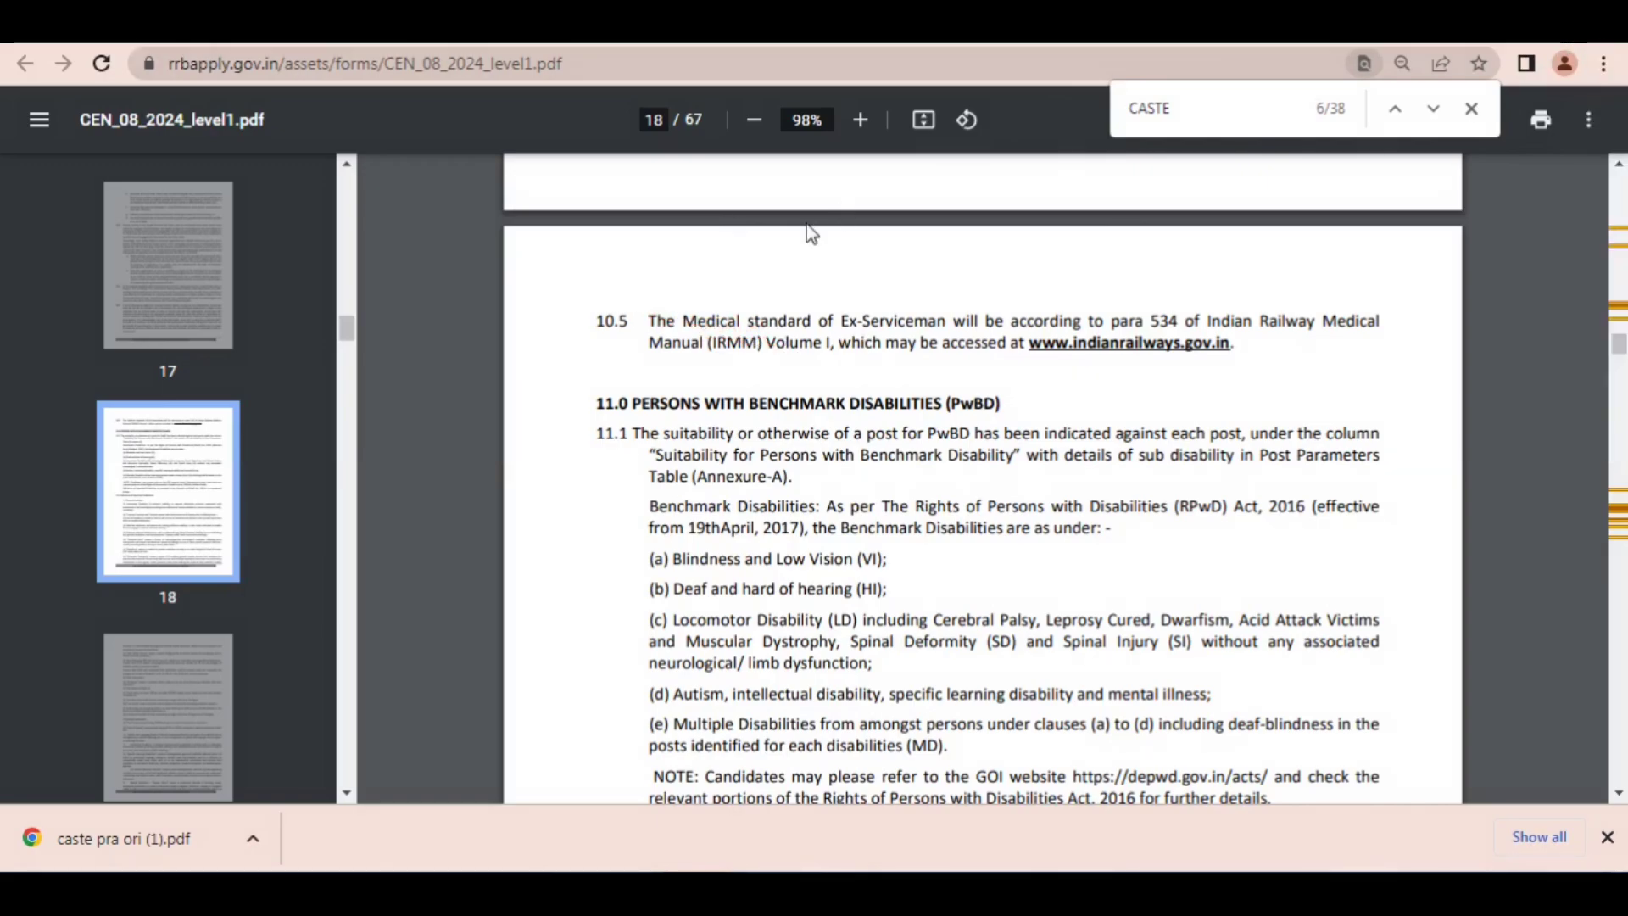
Step: Return to the application form and answer the scribe question with No
{"action": "left_click", "coordinate": [467, 29]}
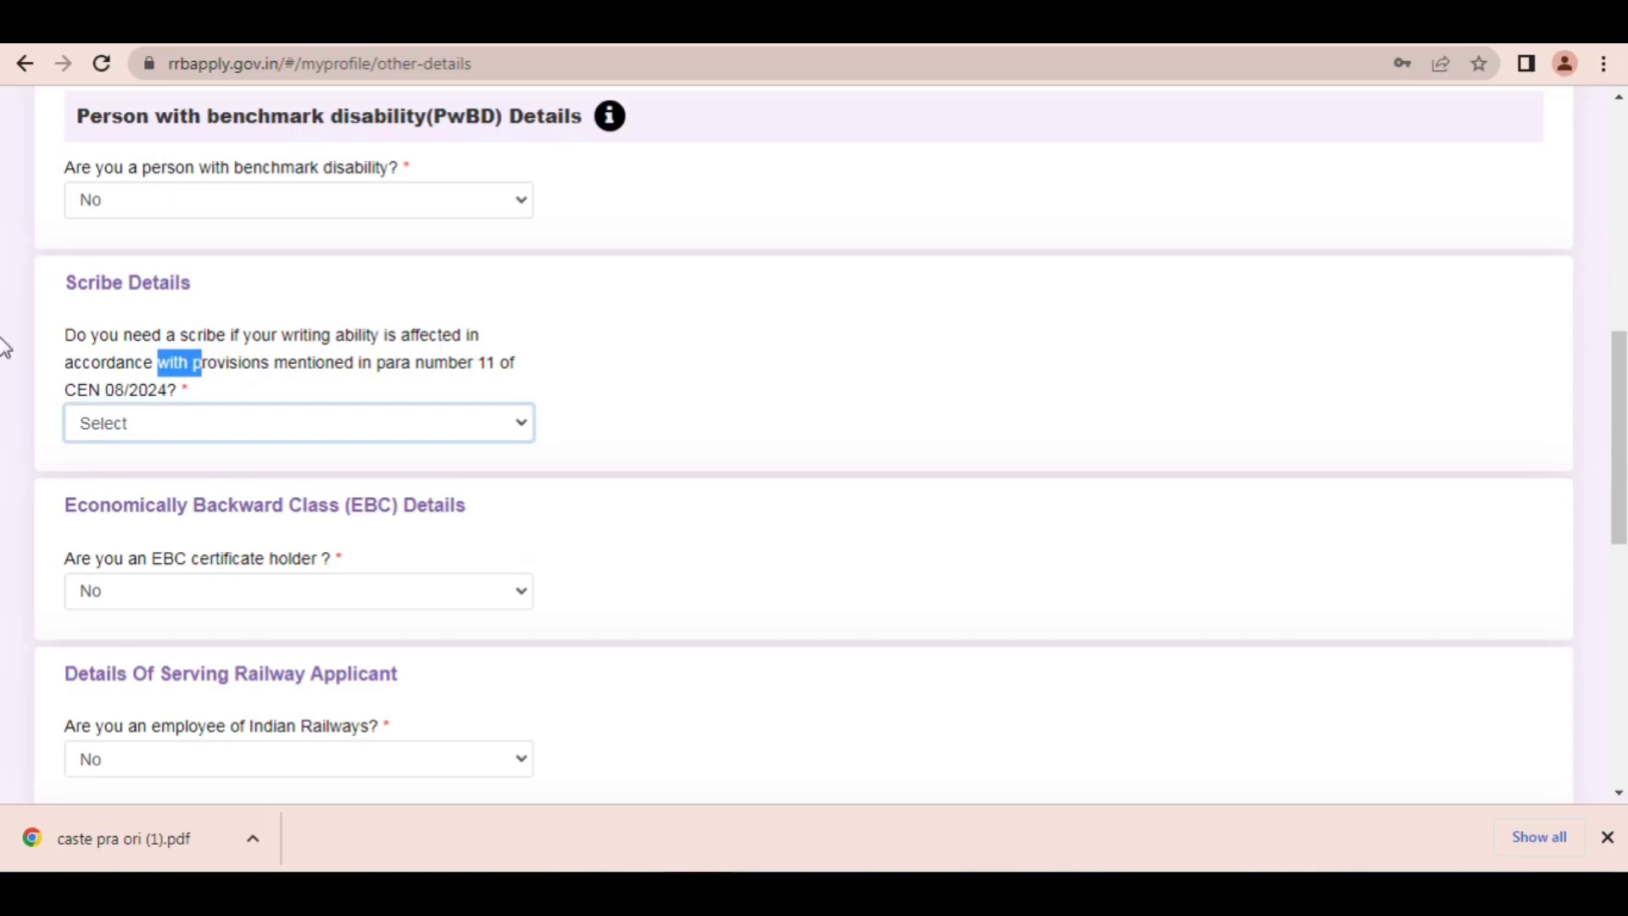
{"action": "left_click", "coordinate": [362, 427]}
{"action": "left_click", "coordinate": [212, 497]}
Step: Highlight the EBC certificate holder question in Economically Backward Class (EBC) Details and answer it with No
{"action": "scroll", "coordinate": [1619, 403], "scroll_direction": "down", "scroll_amount": 3}
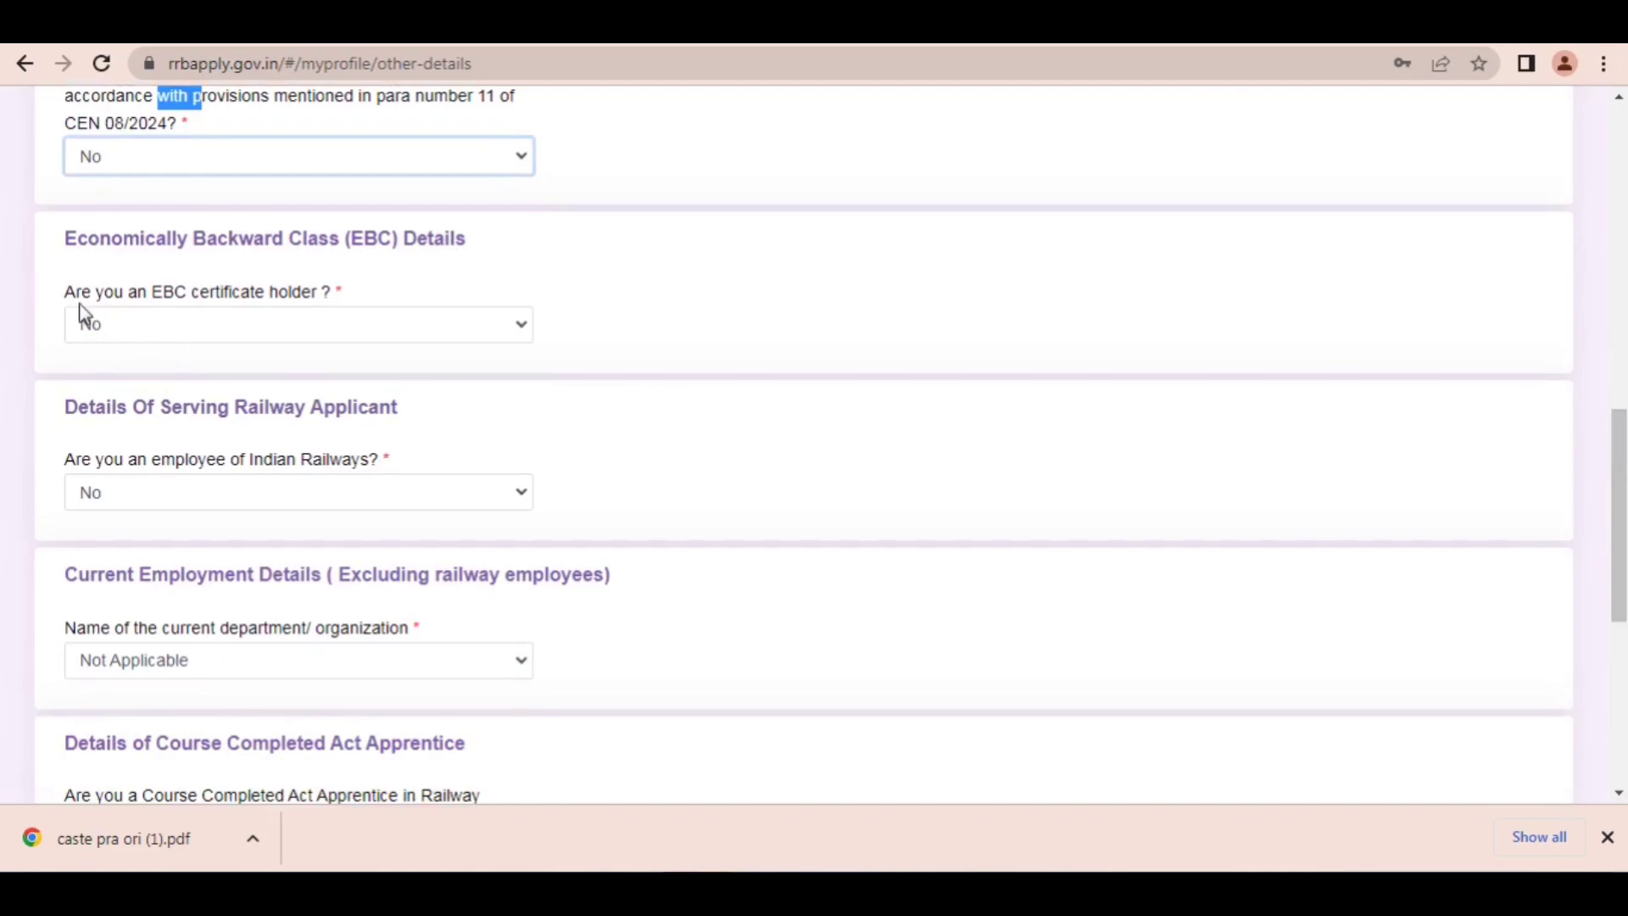
{"action": "left_click_drag", "start_coordinate": [77, 294], "coordinate": [292, 296]}
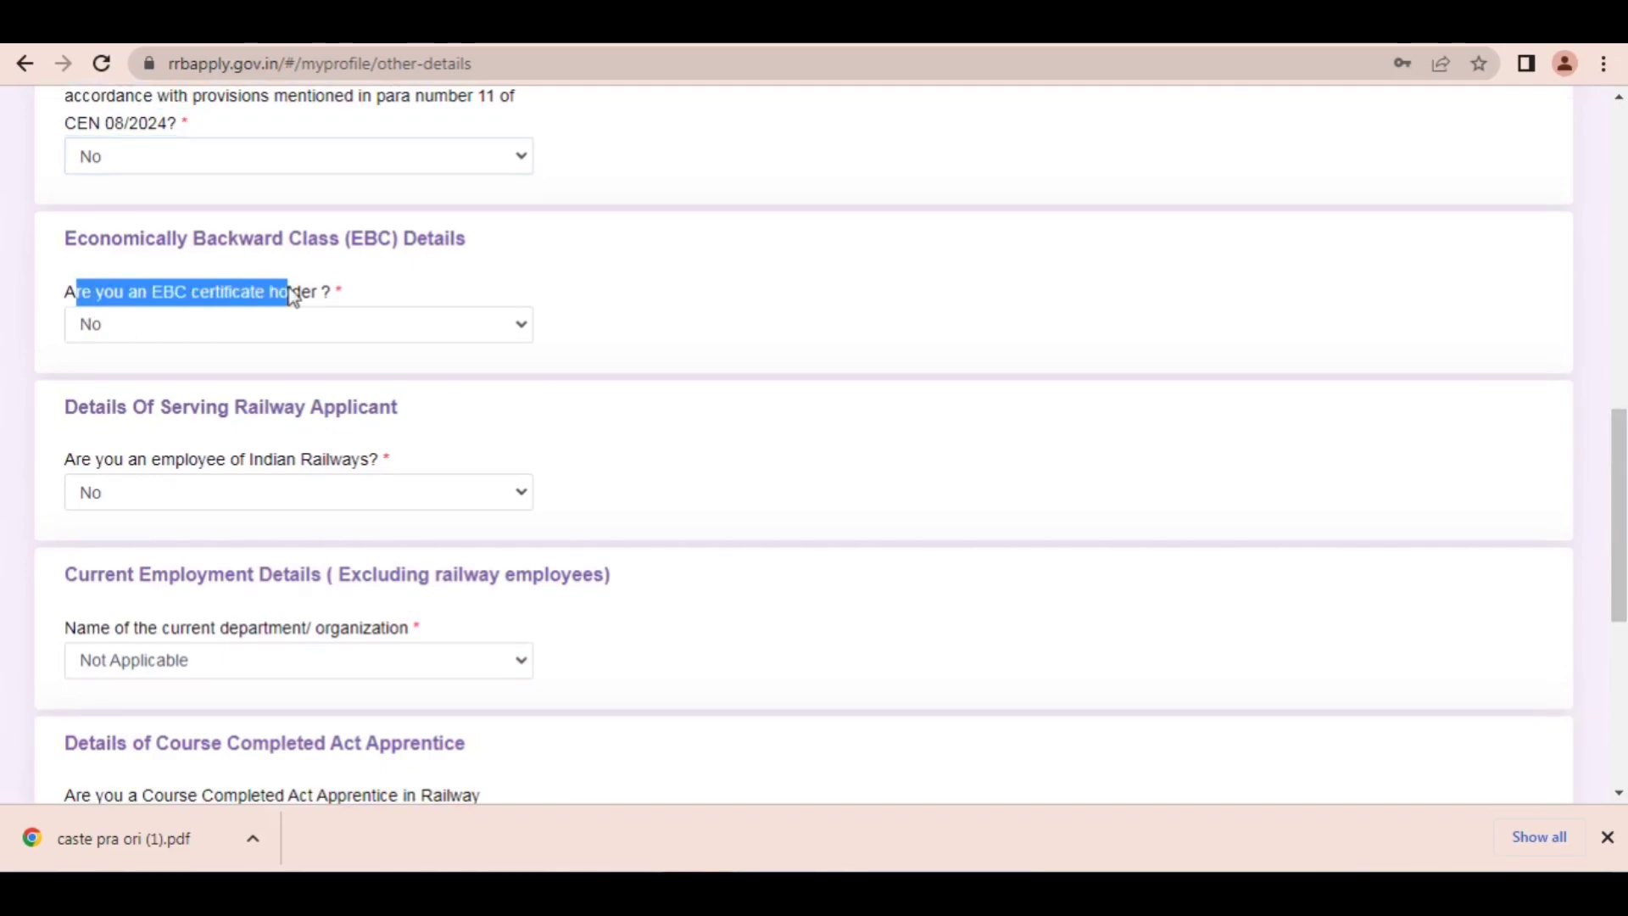
{"action": "left_click", "coordinate": [355, 296]}
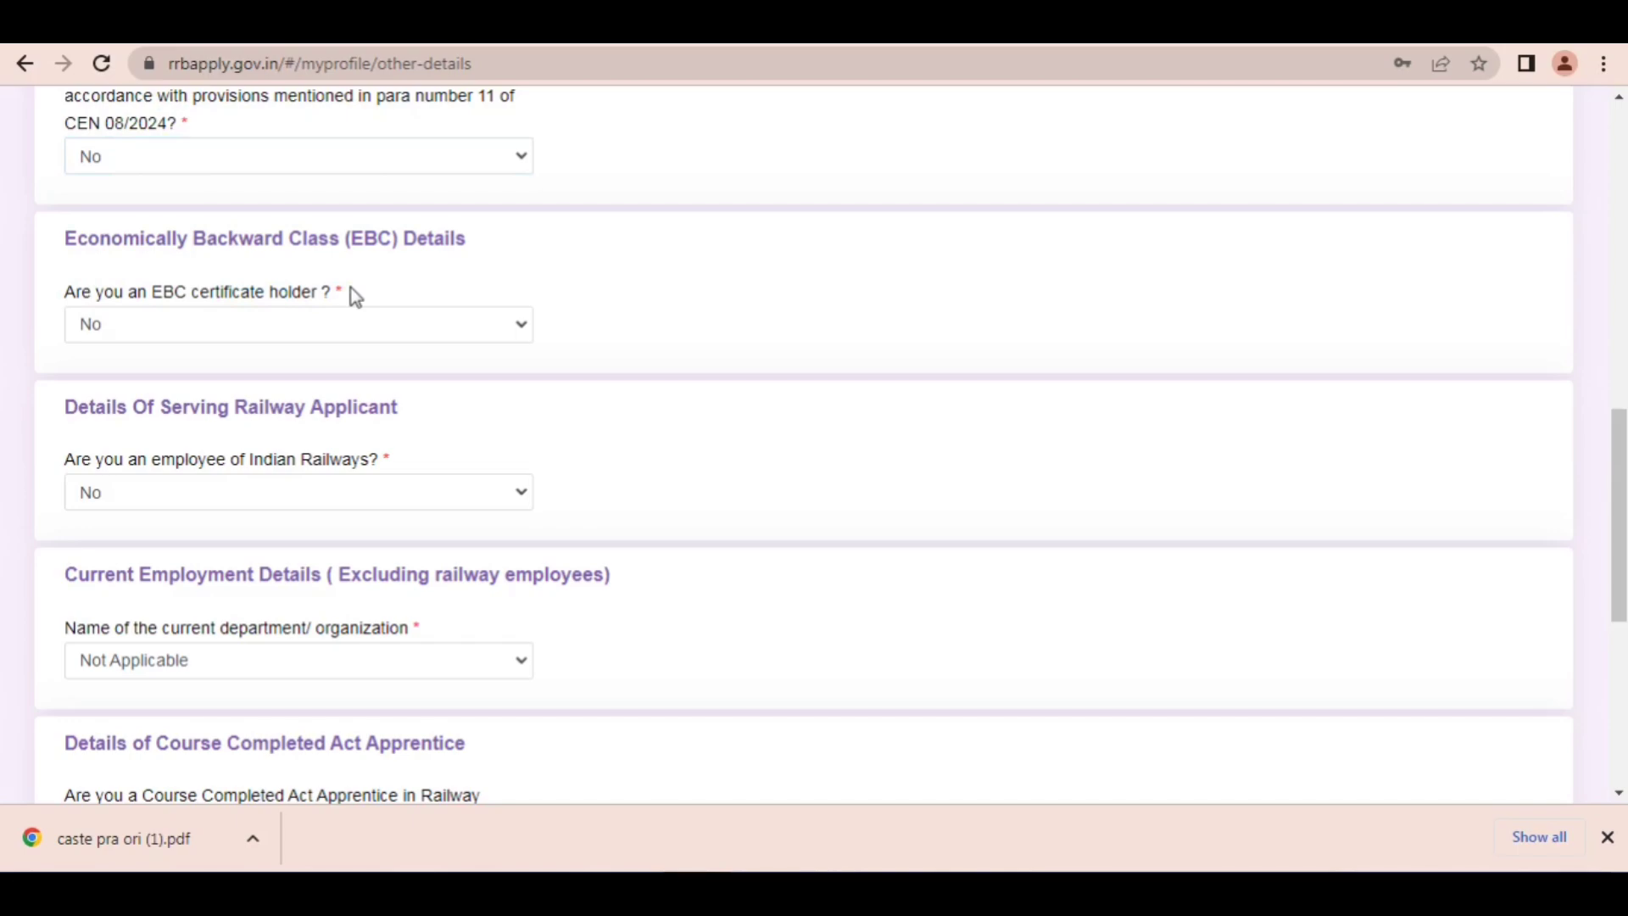
{"action": "left_click", "coordinate": [246, 330]}
{"action": "left_click", "coordinate": [125, 397]}
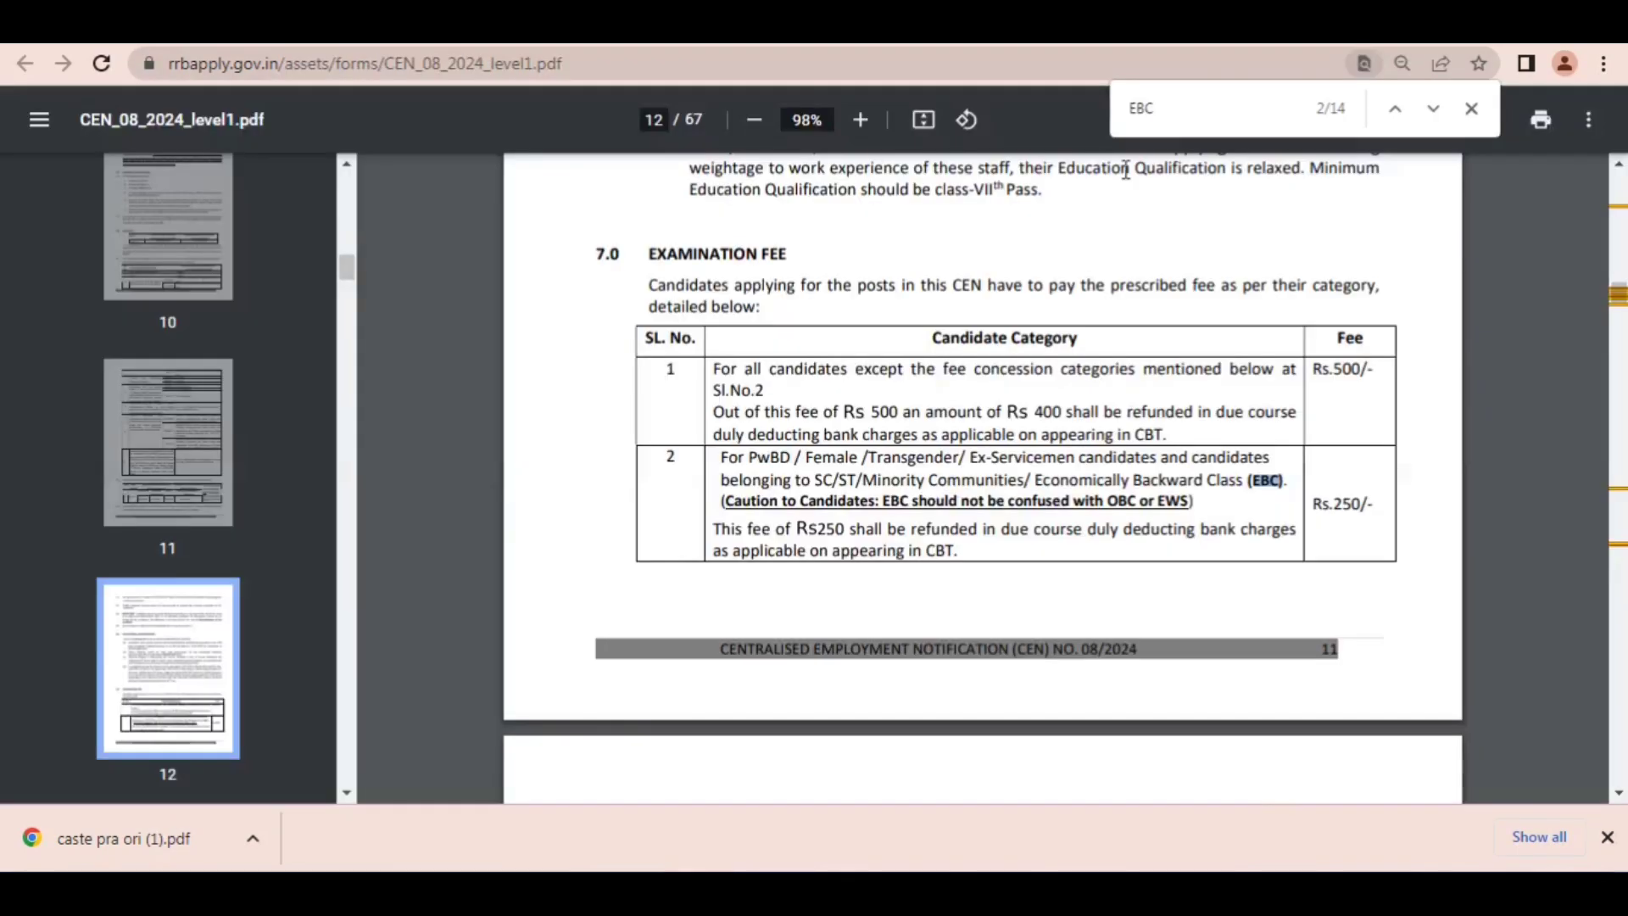
Step: In CEN_08_2024_level1.pdf, draw a red arrow to row 2 of the Examination Fee table, clear it, and return to the application form
{"action": "key", "text": "ctrl+alt+d"}
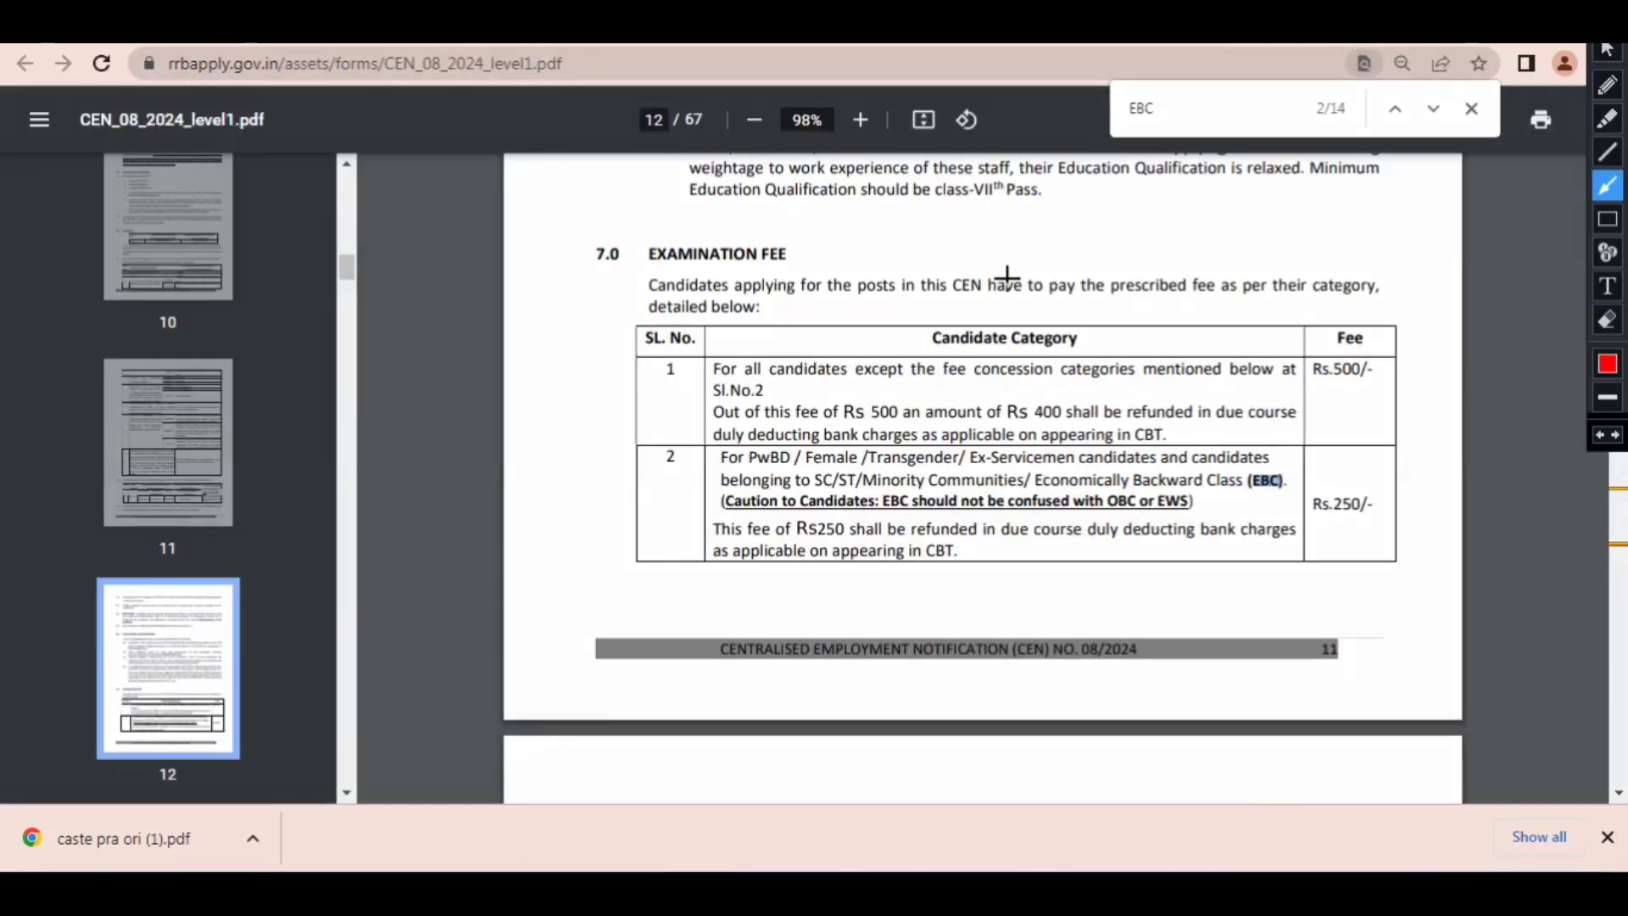
{"action": "mouse_move", "coordinate": [572, 354]}
{"action": "left_mouse_down"}
{"action": "mouse_move", "coordinate": [739, 473]}
{"action": "mouse_move", "coordinate": [1098, 484]}
{"action": "mouse_move", "coordinate": [877, 486]}
{"action": "mouse_move", "coordinate": [859, 464]}
{"action": "left_mouse_up"}
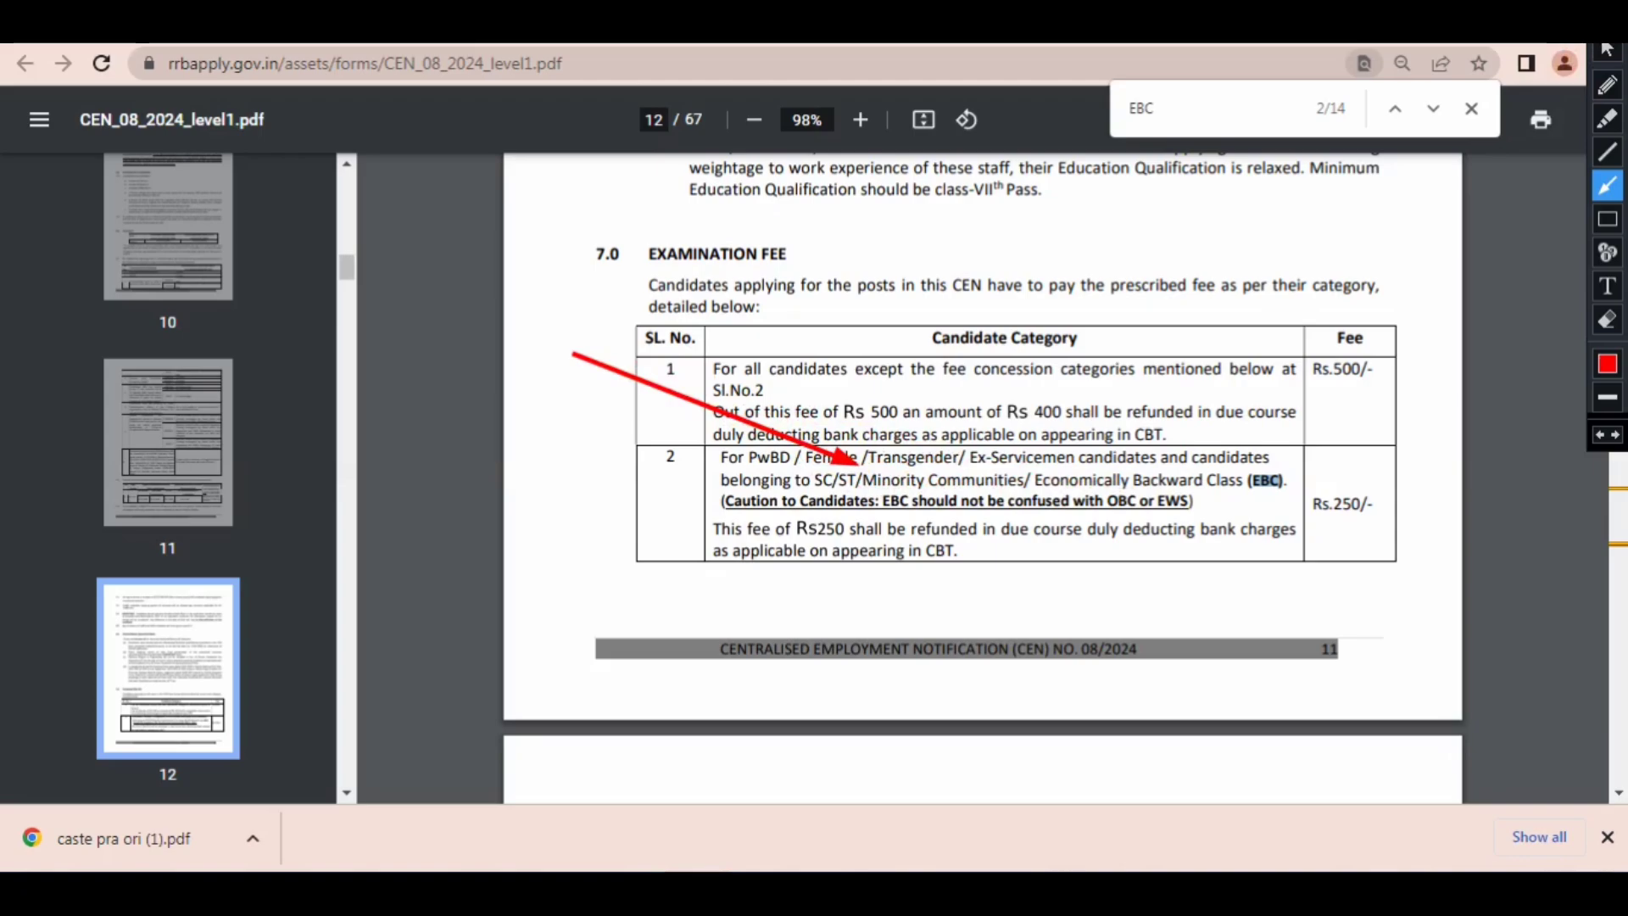
{"action": "left_click", "coordinate": [1607, 51]}
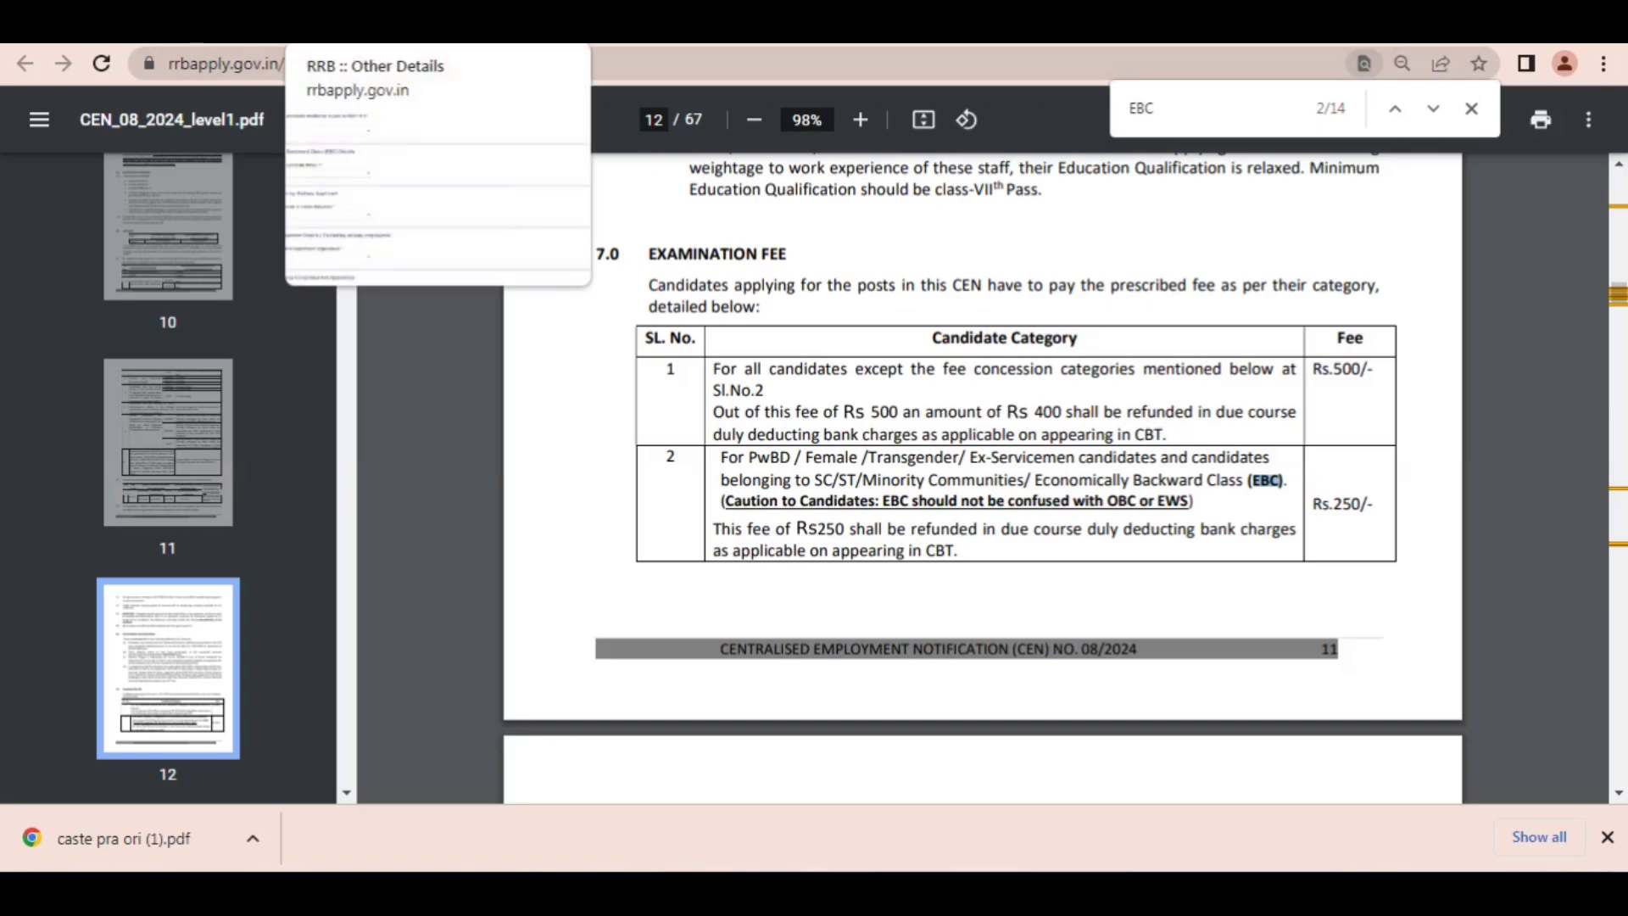
{"action": "left_click", "coordinate": [399, 25]}
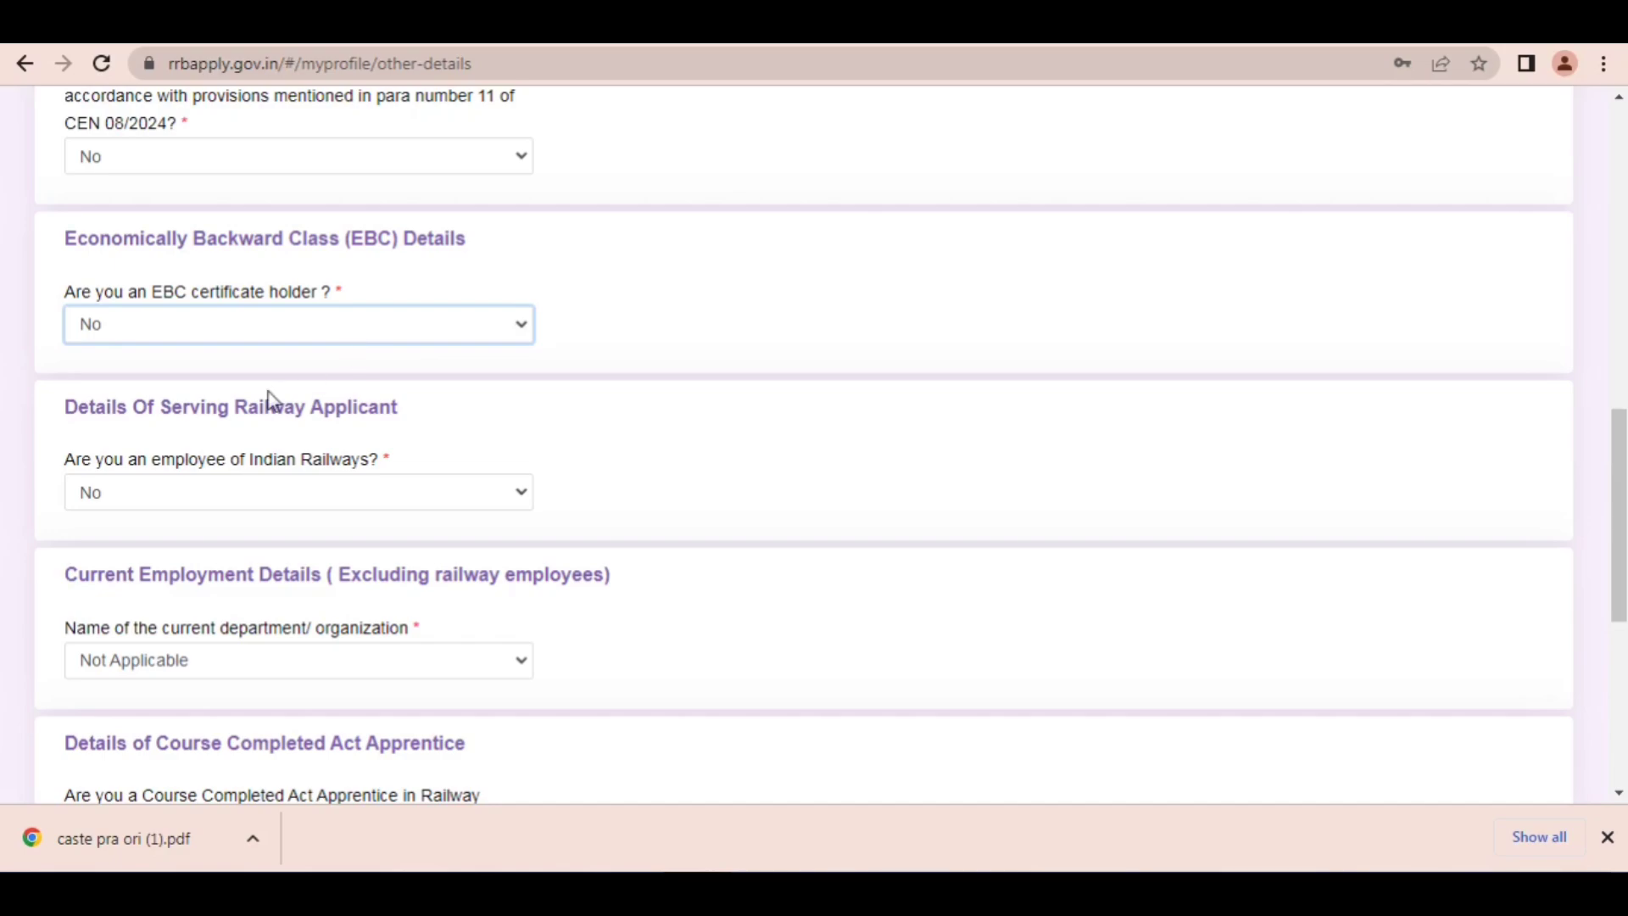
Step: Answer the Indian Railways employee question in Details Of Serving Railway Applicant with No
{"action": "left_click", "coordinate": [276, 493]}
{"action": "left_click", "coordinate": [277, 493]}
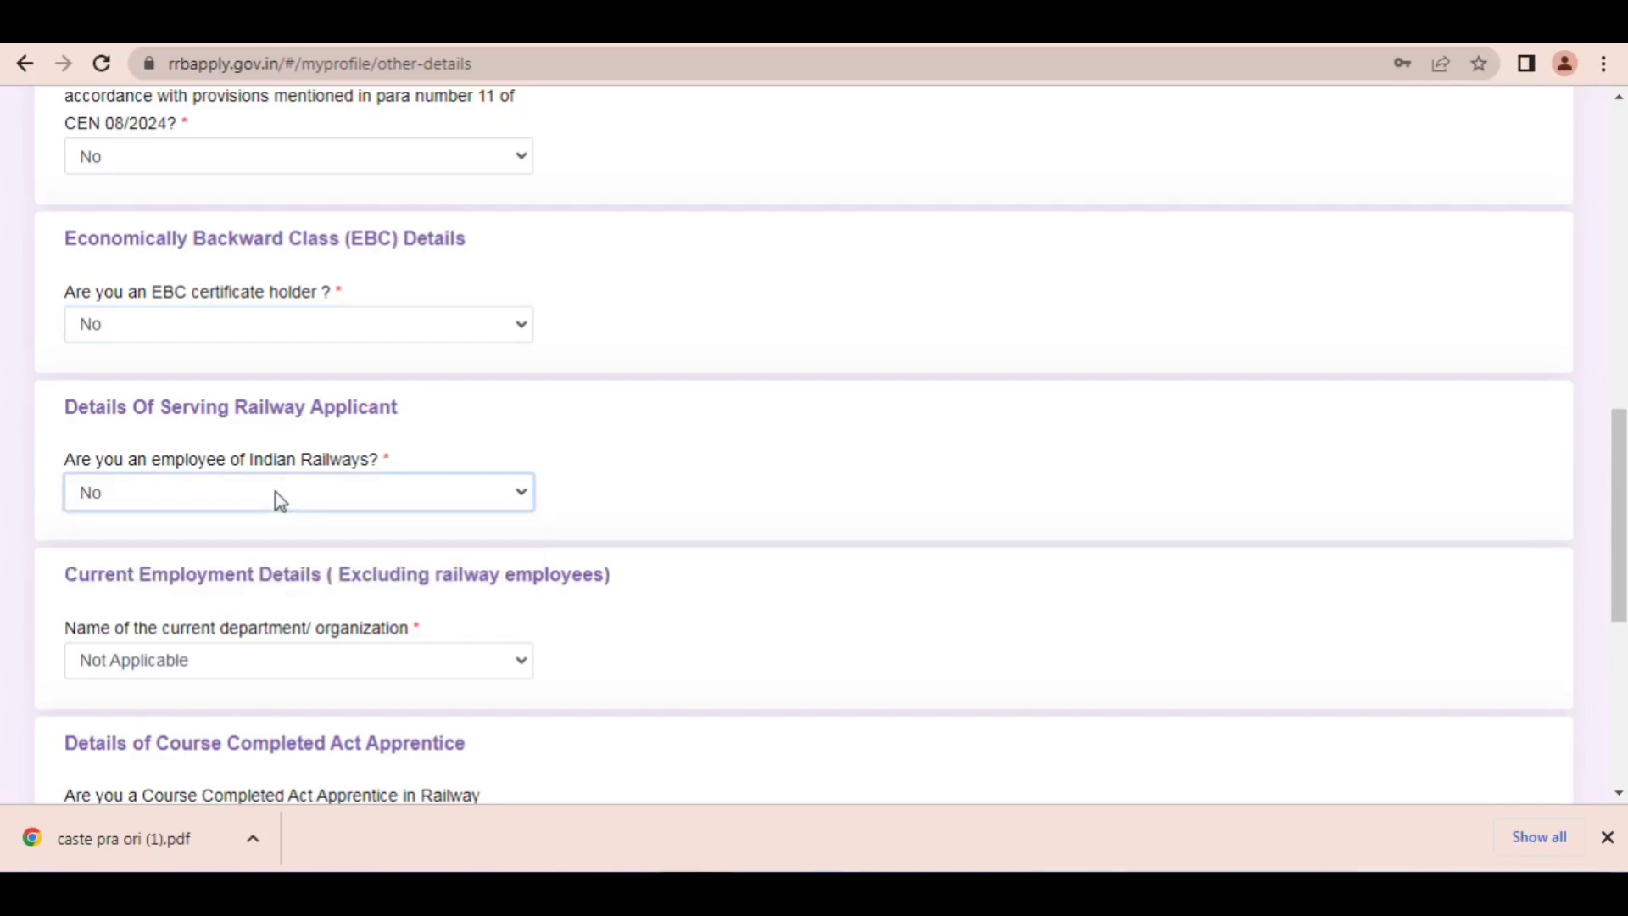
{"action": "left_click", "coordinate": [279, 501]}
{"action": "left_click", "coordinate": [280, 501]}
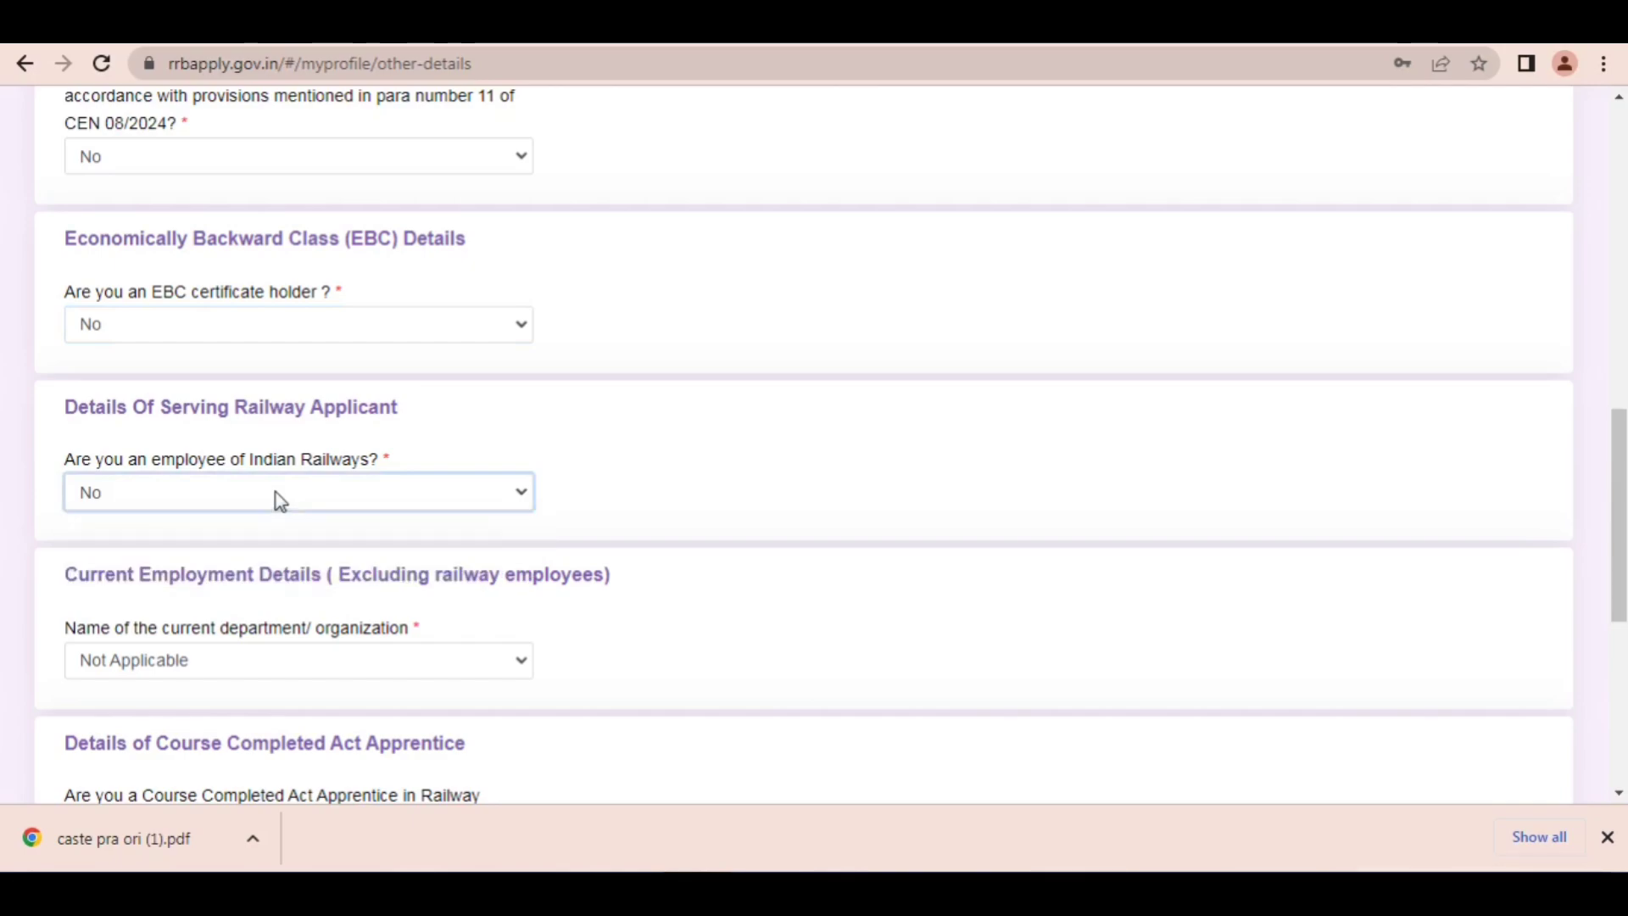
Step: Set the name of the current department/organization to Not Applicable in Current Employment Details
{"action": "scroll", "coordinate": [1516, 415], "scroll_direction": "down", "scroll_amount": 3}
{"action": "scroll", "coordinate": [831, 420], "scroll_direction": "down", "scroll_amount": 1}
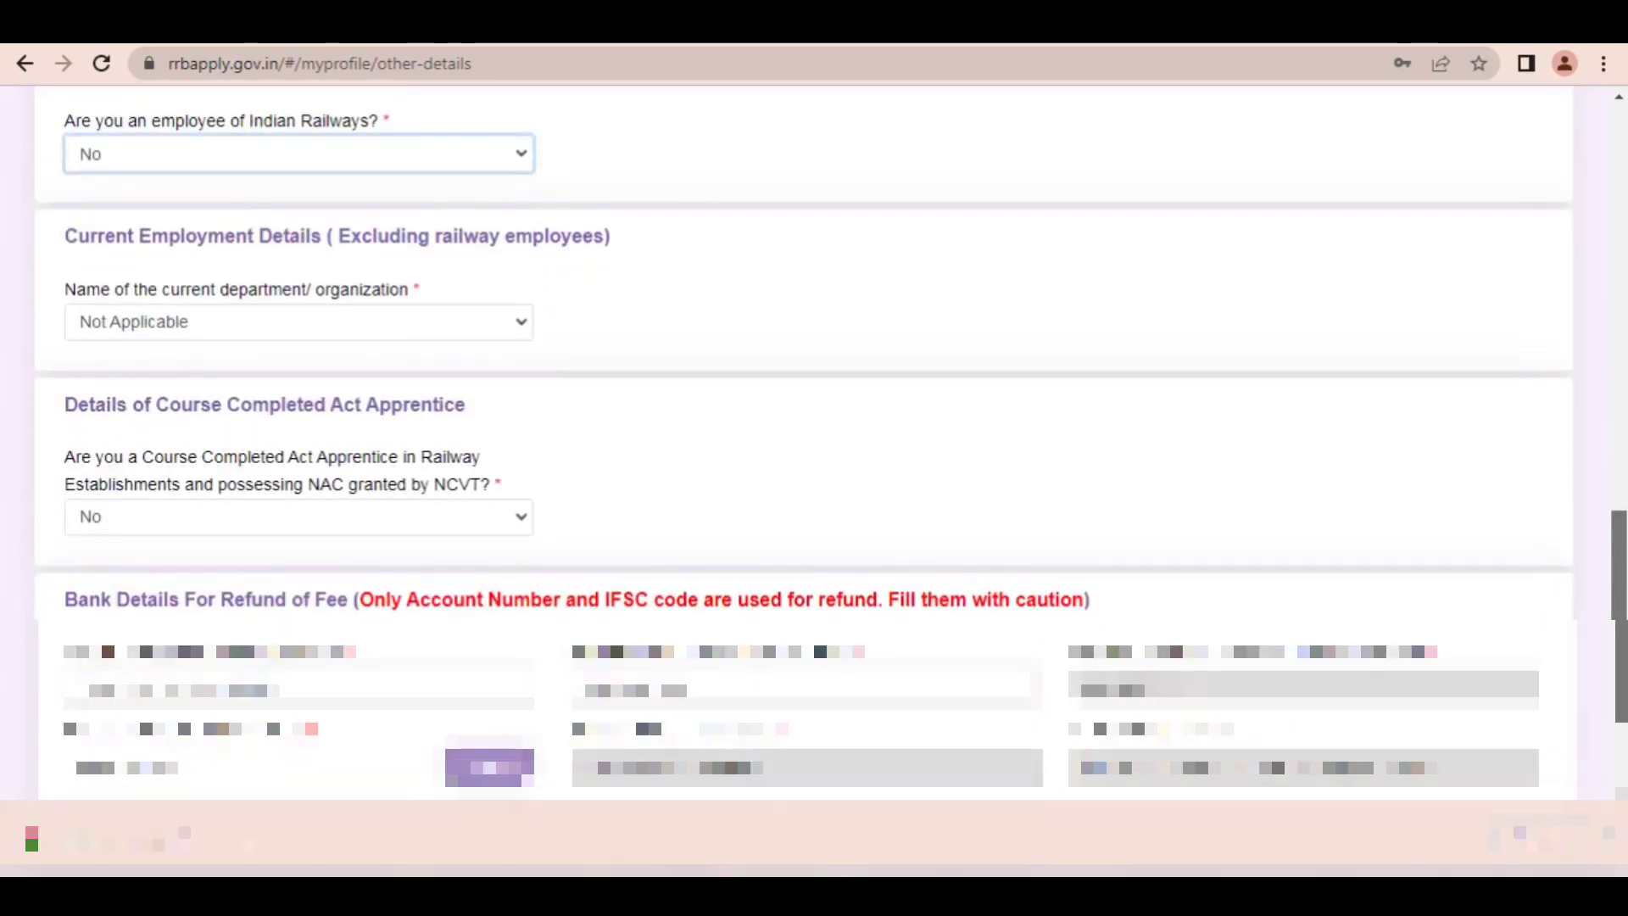
{"action": "left_click", "coordinate": [246, 336]}
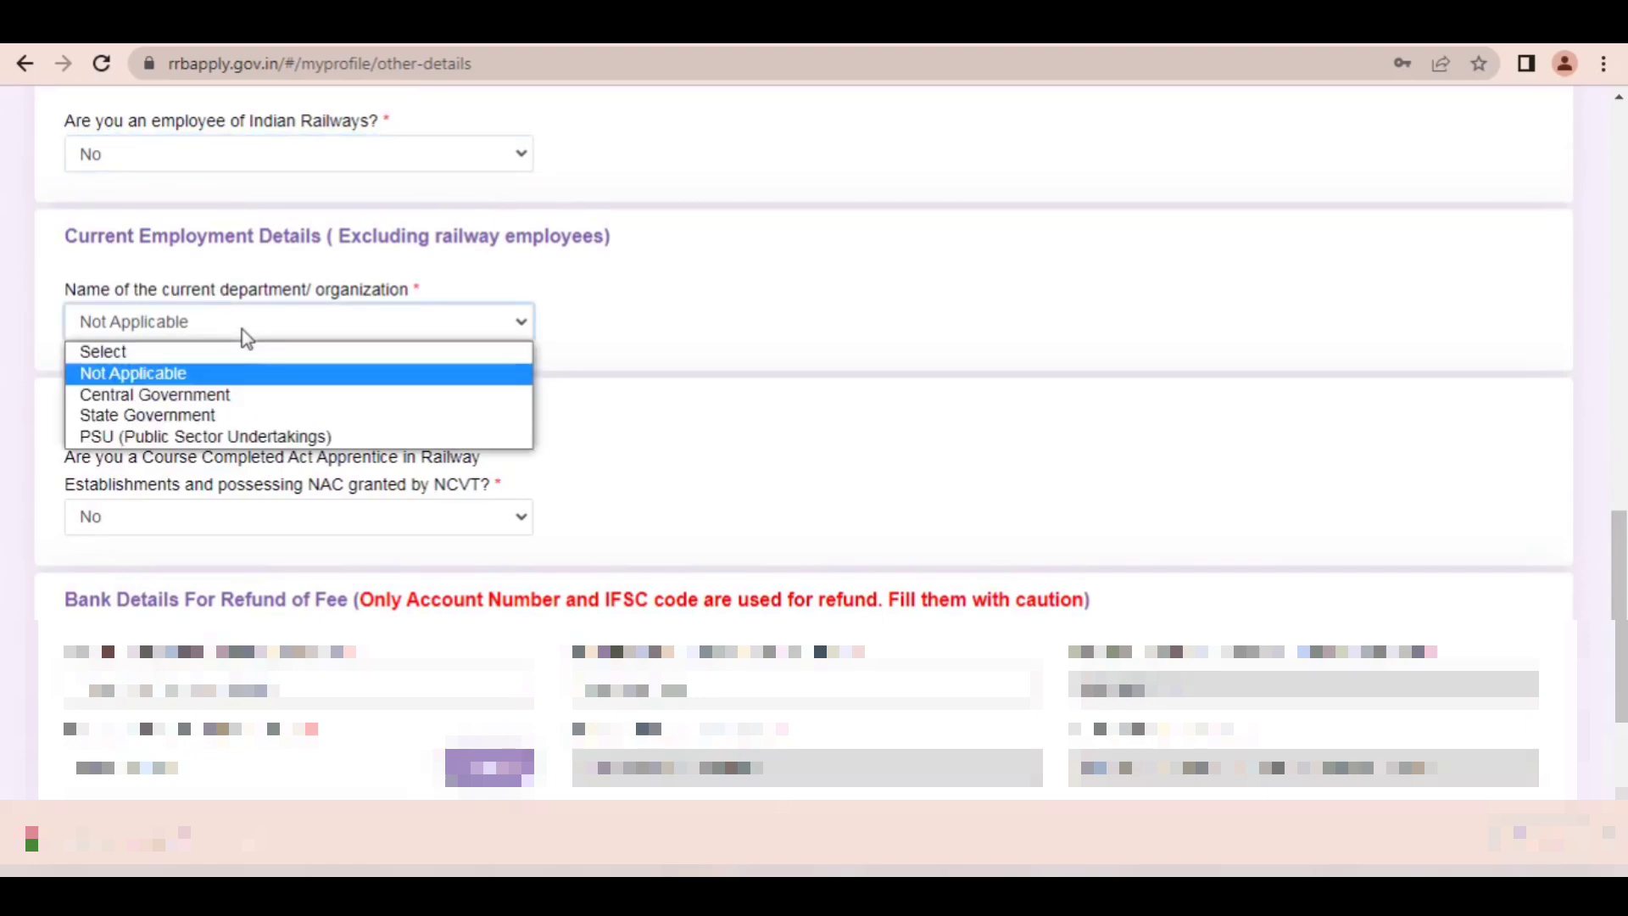
{"action": "left_click", "coordinate": [151, 378]}
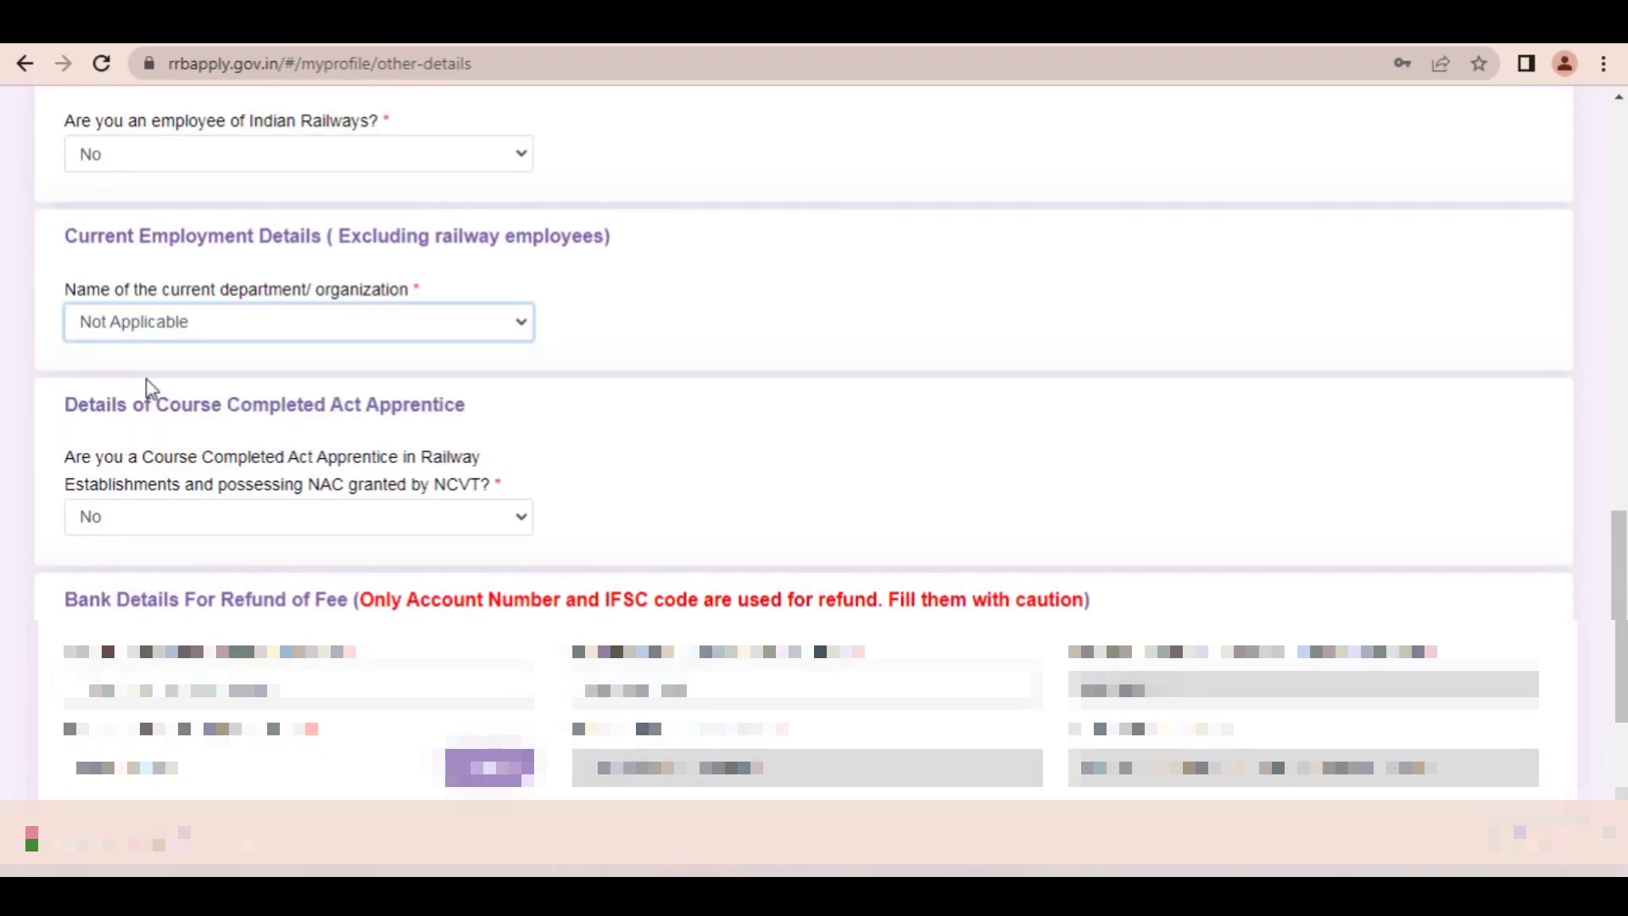
Step: Highlight "Course Completed Act Apprentice in Railway" in the apprentice question and leave its answer as No
{"action": "left_click_drag", "start_coordinate": [145, 456], "coordinate": [476, 462]}
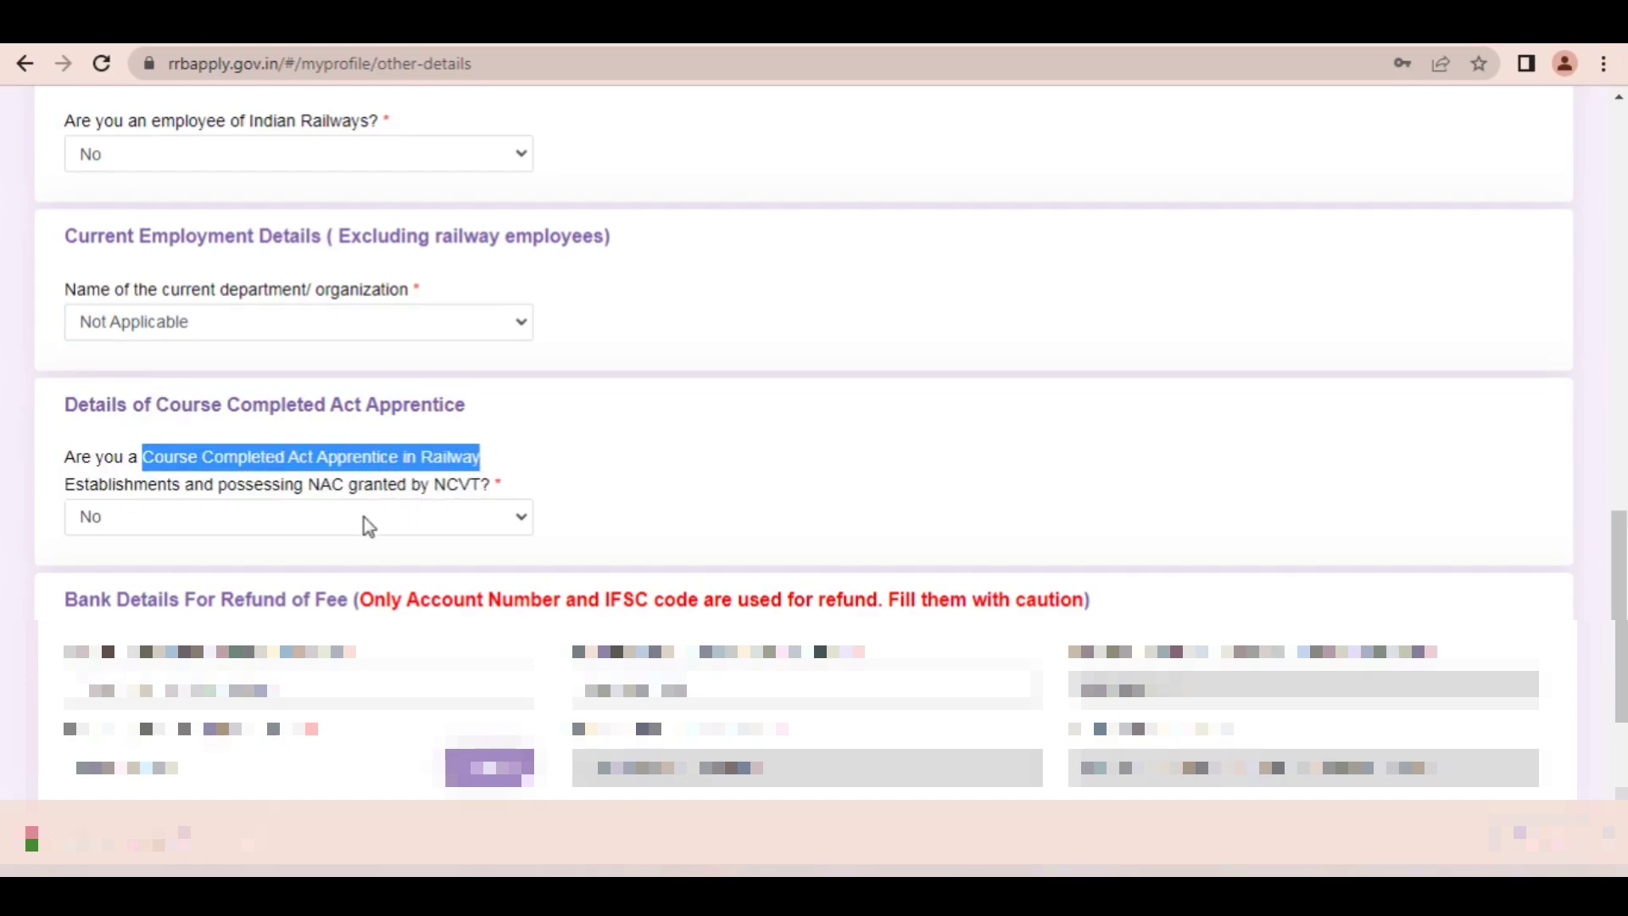
{"action": "left_click", "coordinate": [367, 518]}
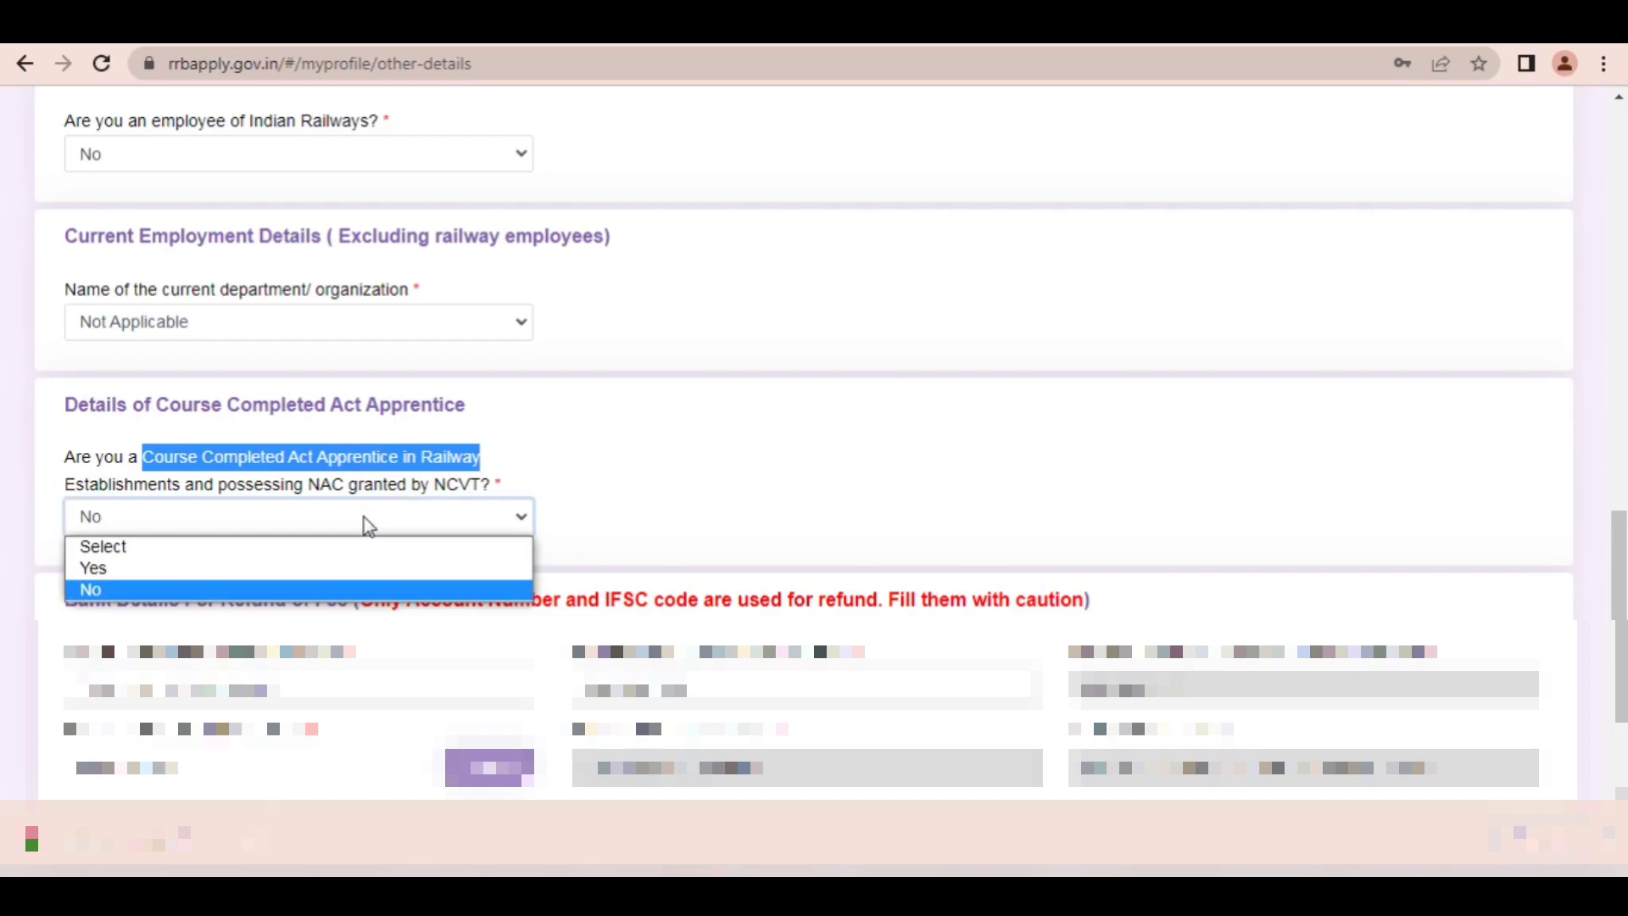
{"action": "left_click", "coordinate": [713, 442]}
{"action": "left_click", "coordinate": [714, 442]}
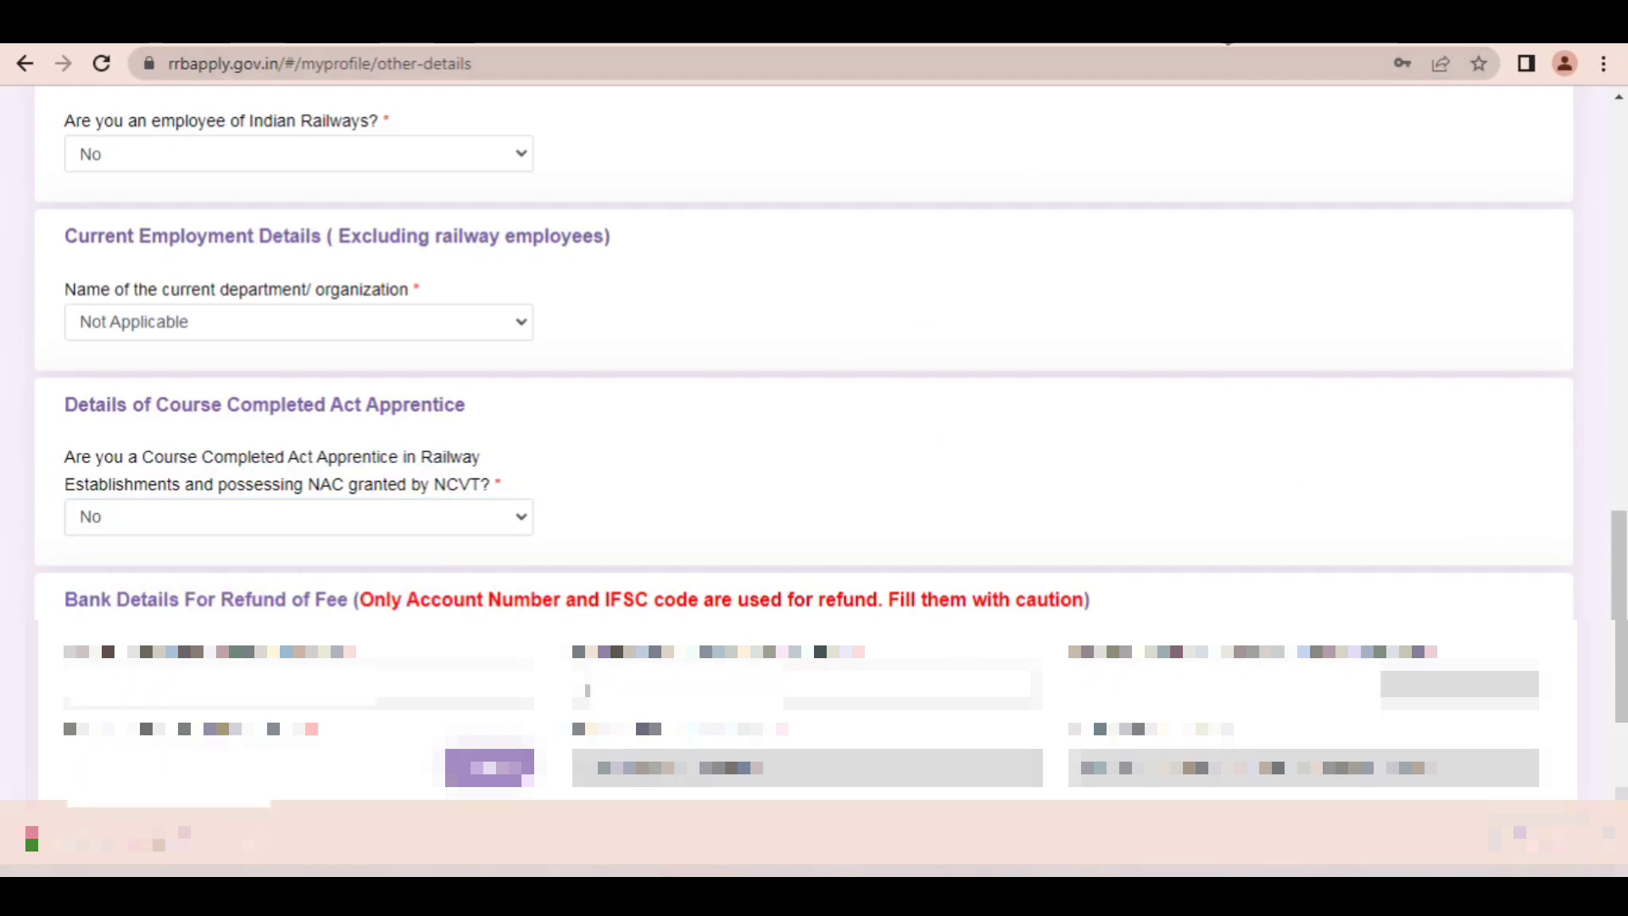
Step: Draw a red arrow to the Refund Bank Address field, clear it, and proceed to the Educational Qualification page
{"action": "mouse_move", "coordinate": [575, 458]}
{"action": "left_mouse_down"}
{"action": "mouse_move", "coordinate": [277, 662]}
{"action": "mouse_move", "coordinate": [1094, 632]}
{"action": "mouse_move", "coordinate": [1082, 658]}
{"action": "mouse_move", "coordinate": [234, 752]}
{"action": "mouse_move", "coordinate": [465, 730]}
{"action": "mouse_move", "coordinate": [481, 746]}
{"action": "mouse_move", "coordinate": [1136, 747]}
{"action": "left_mouse_up"}
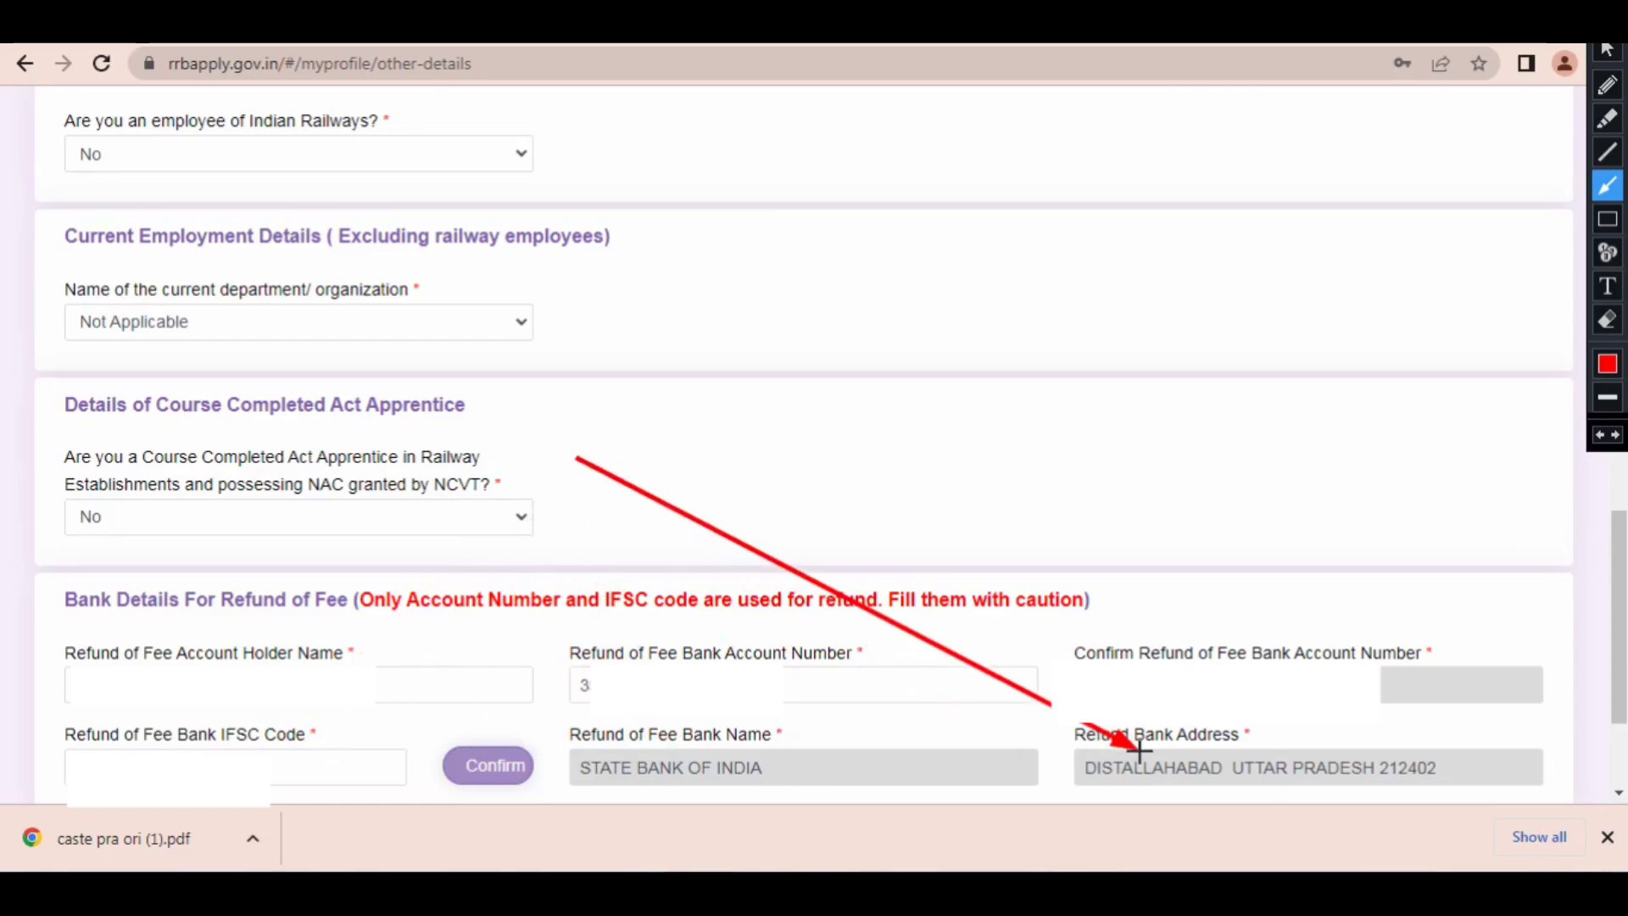
{"action": "left_click", "coordinate": [1607, 51]}
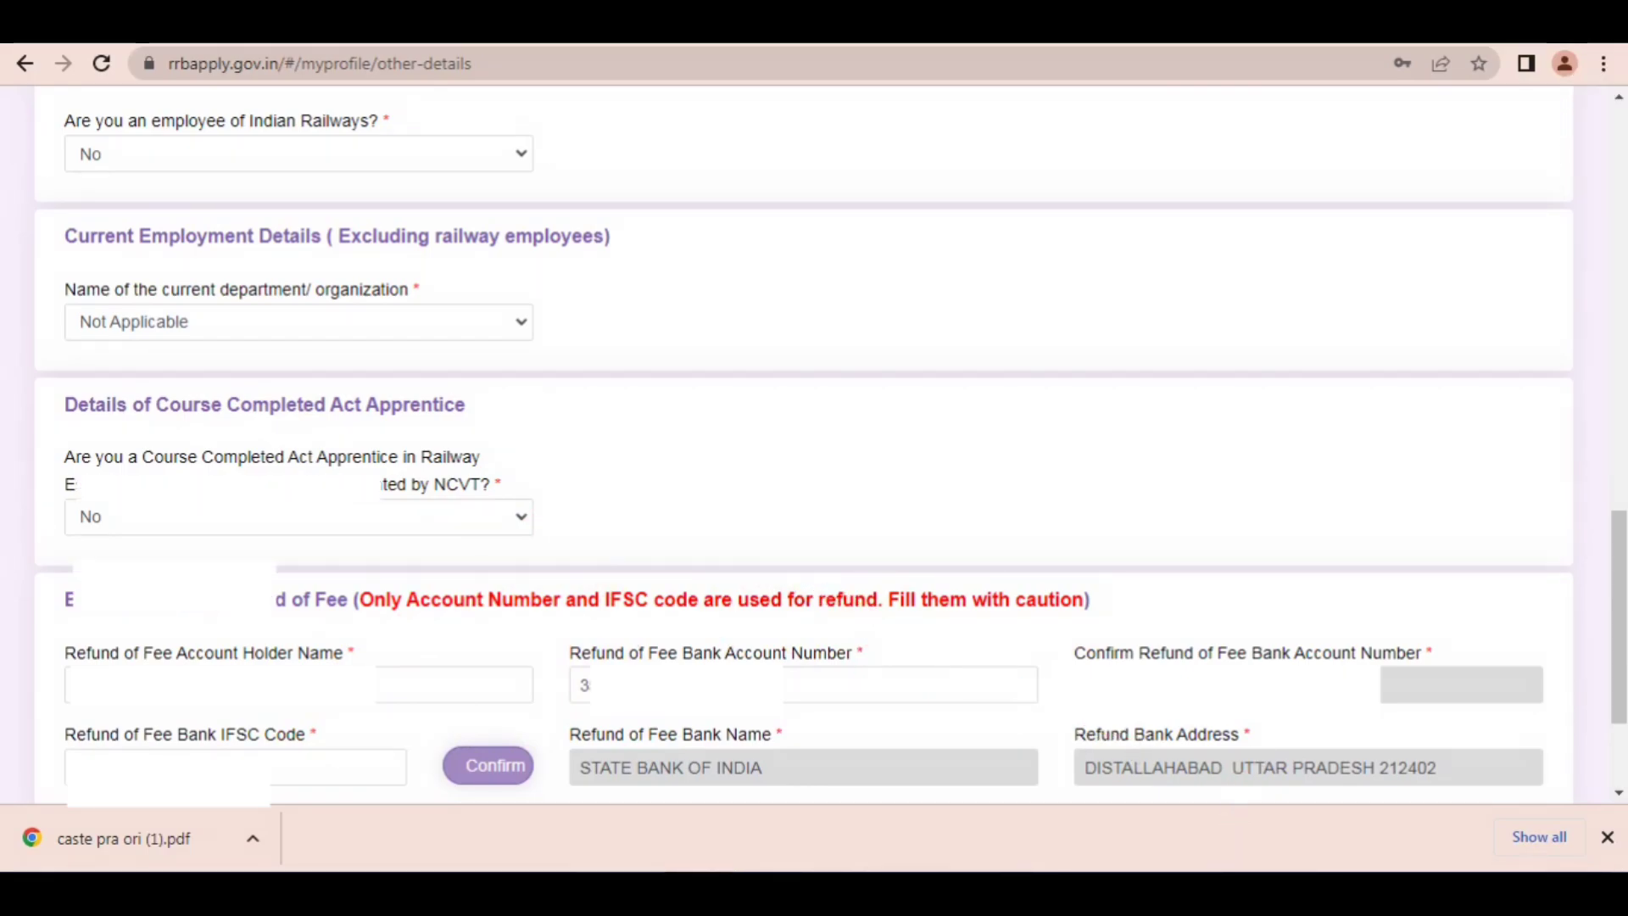
{"action": "scroll", "coordinate": [814, 508], "scroll_direction": "down", "scroll_amount": 3}
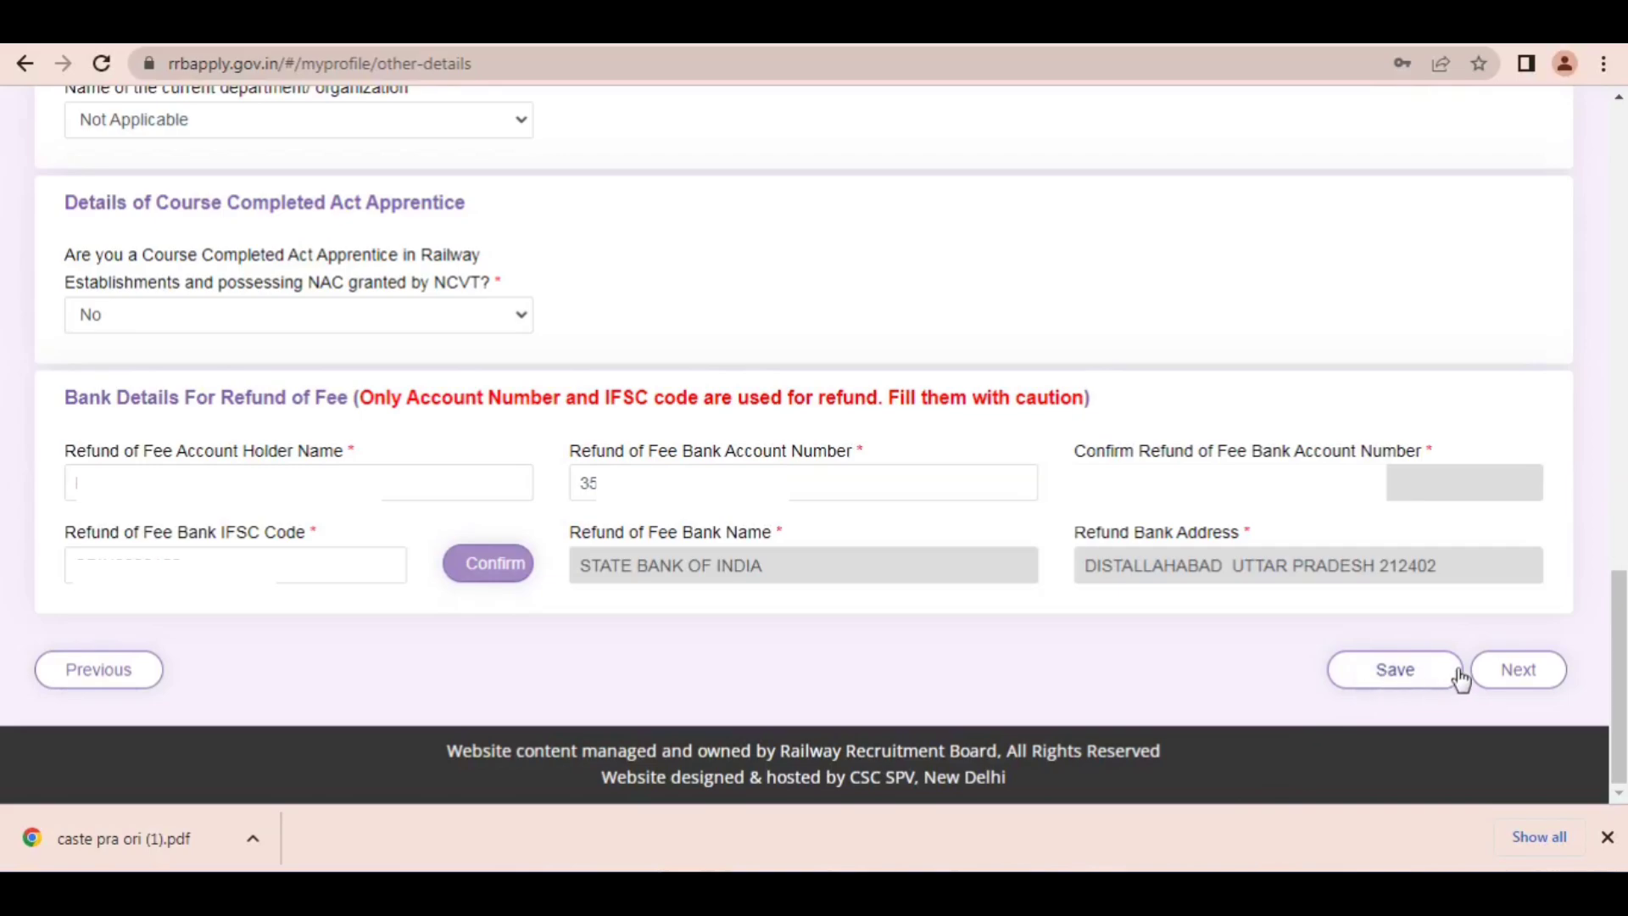
{"action": "left_click", "coordinate": [1493, 672]}
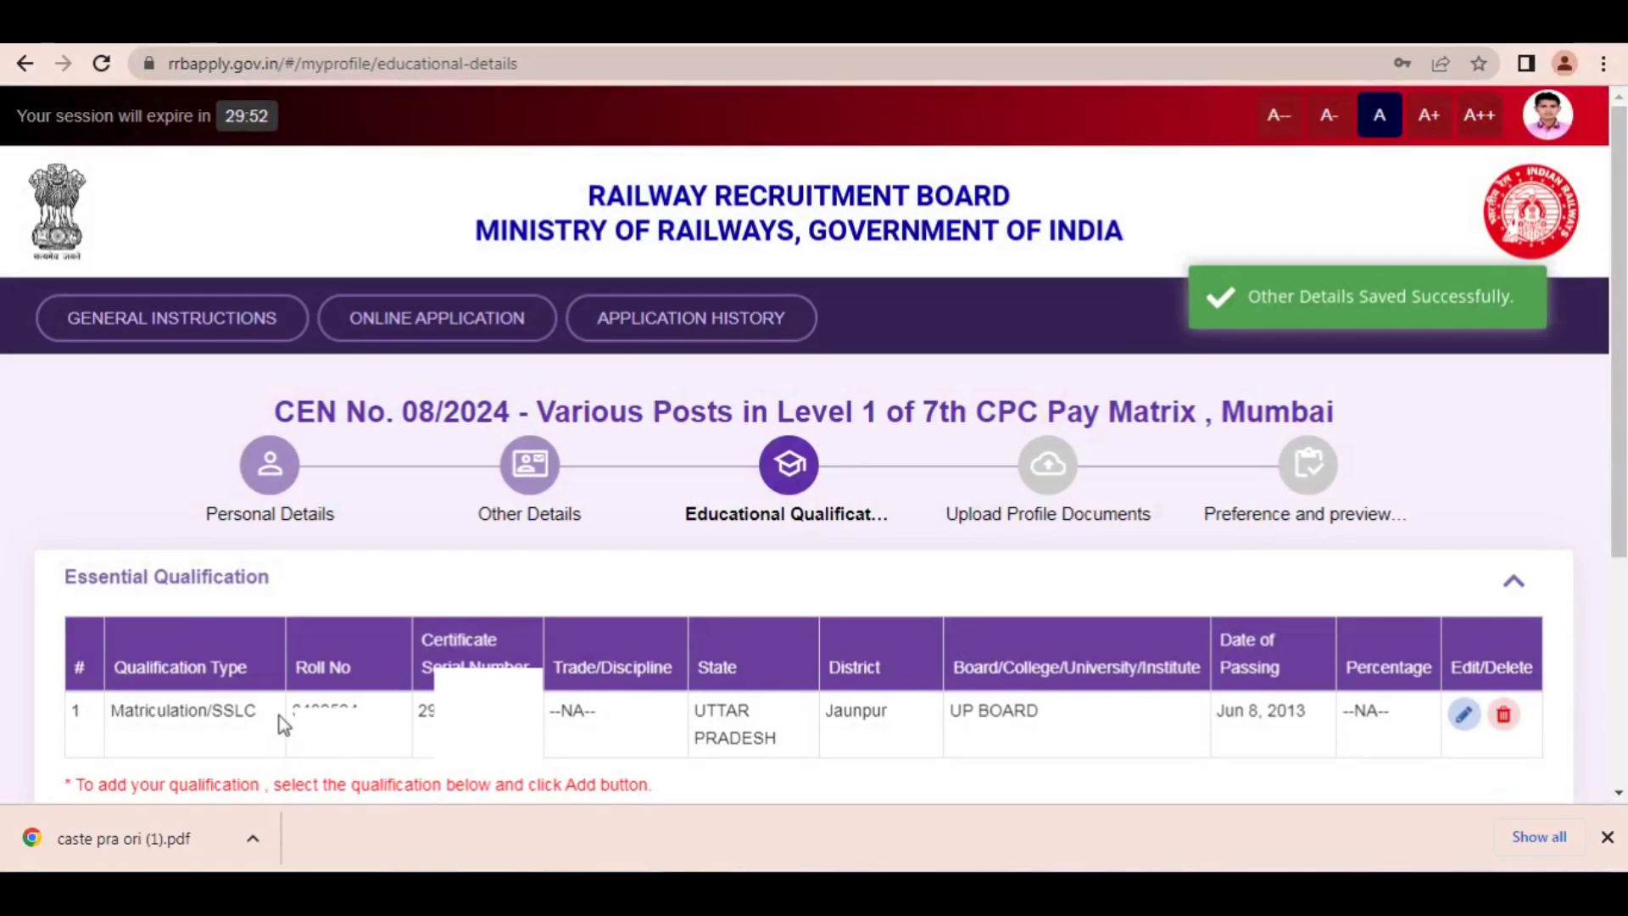
Step: Highlight the roll number in the Matriculation/SSLC row, draw a red arrow to the row's edit control, and clear it
{"action": "left_click_drag", "start_coordinate": [290, 719], "coordinate": [354, 707]}
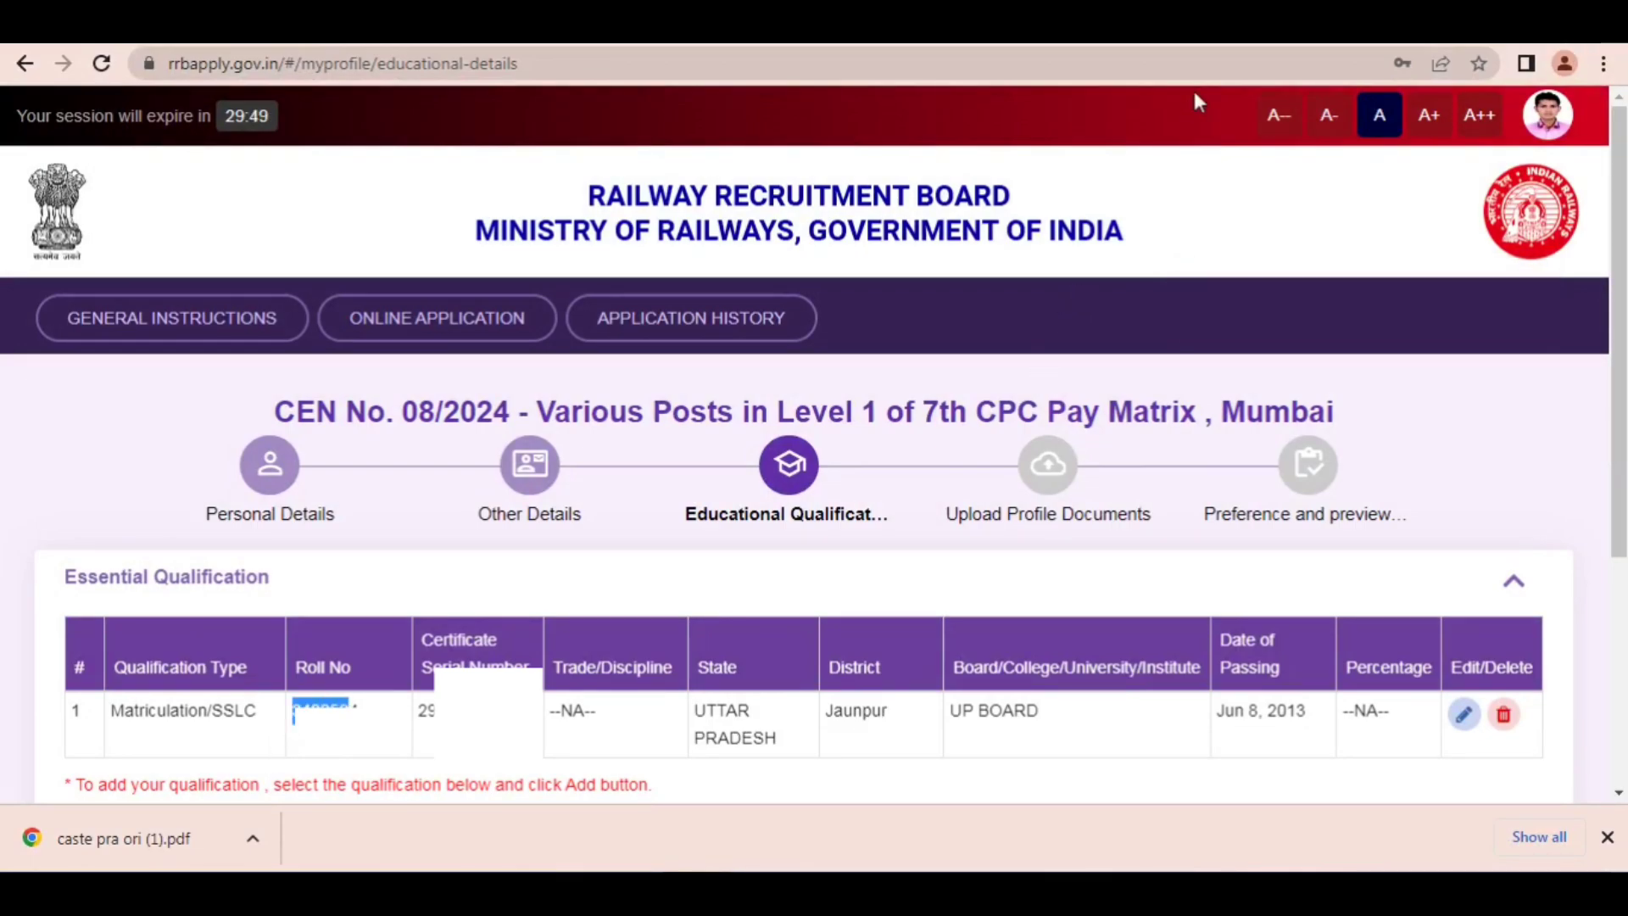
{"action": "left_click", "coordinate": [1194, 27]}
{"action": "mouse_move", "coordinate": [1032, 374]}
{"action": "left_mouse_down"}
{"action": "mouse_move", "coordinate": [776, 497]}
{"action": "mouse_move", "coordinate": [511, 666]}
{"action": "mouse_move", "coordinate": [864, 653]}
{"action": "mouse_move", "coordinate": [1347, 670]}
{"action": "mouse_move", "coordinate": [1450, 708]}
{"action": "left_mouse_up"}
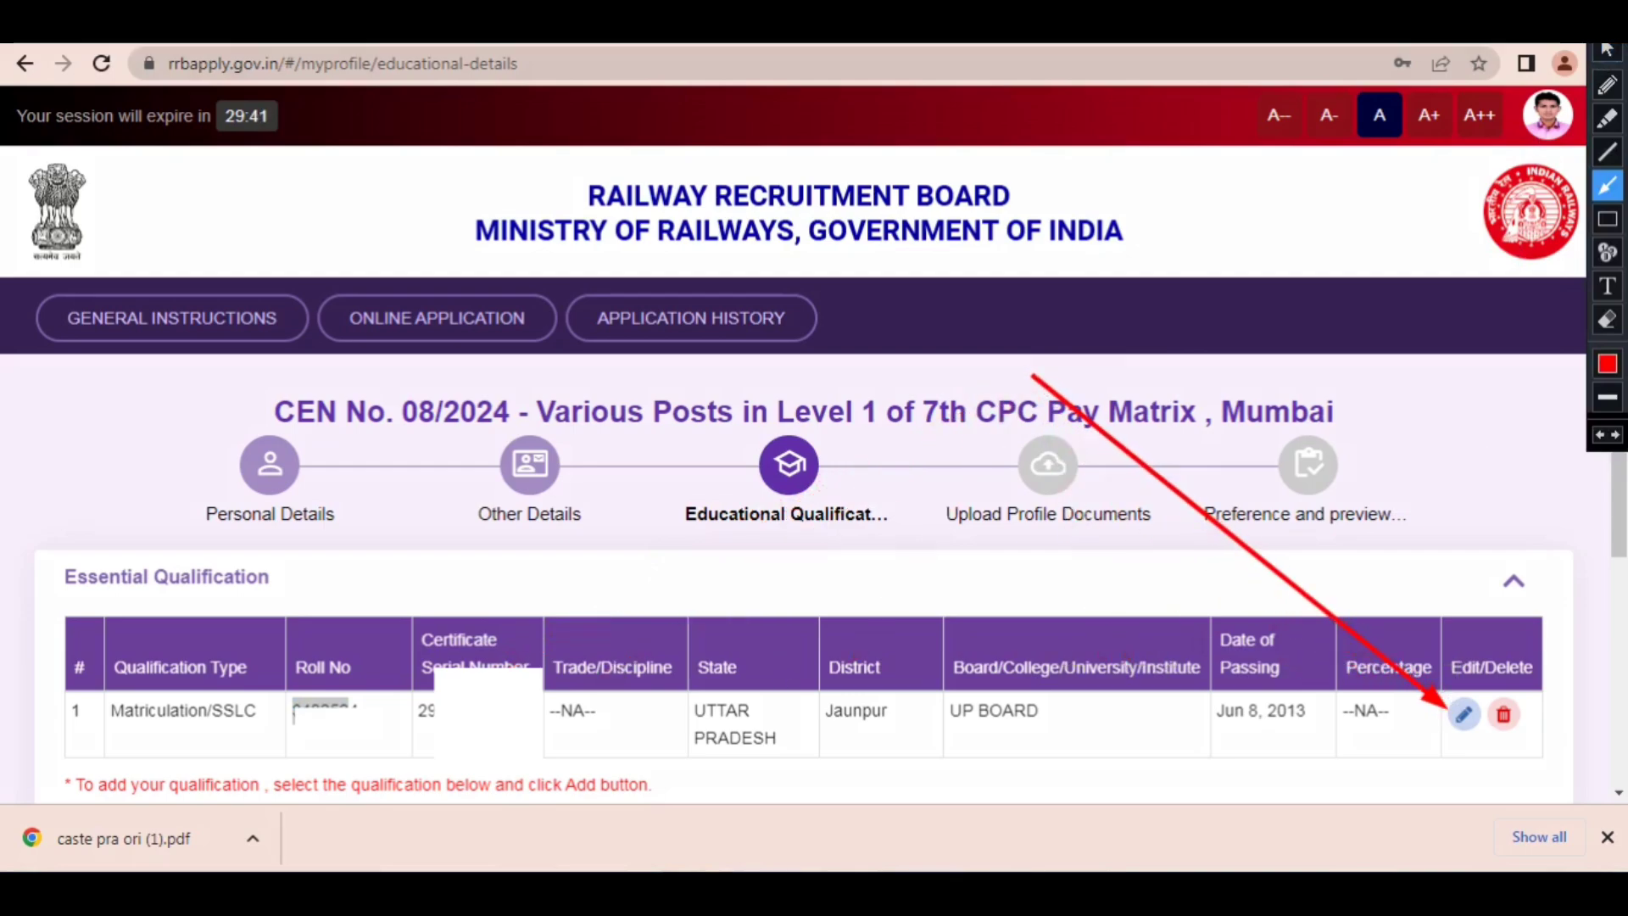
{"action": "key", "text": "Escape"}
Step: Open the Matriculation/SSLC entry for editing, draw and clear red arrows to Update and the Percentage column, and submit the update
{"action": "left_click", "coordinate": [1465, 717]}
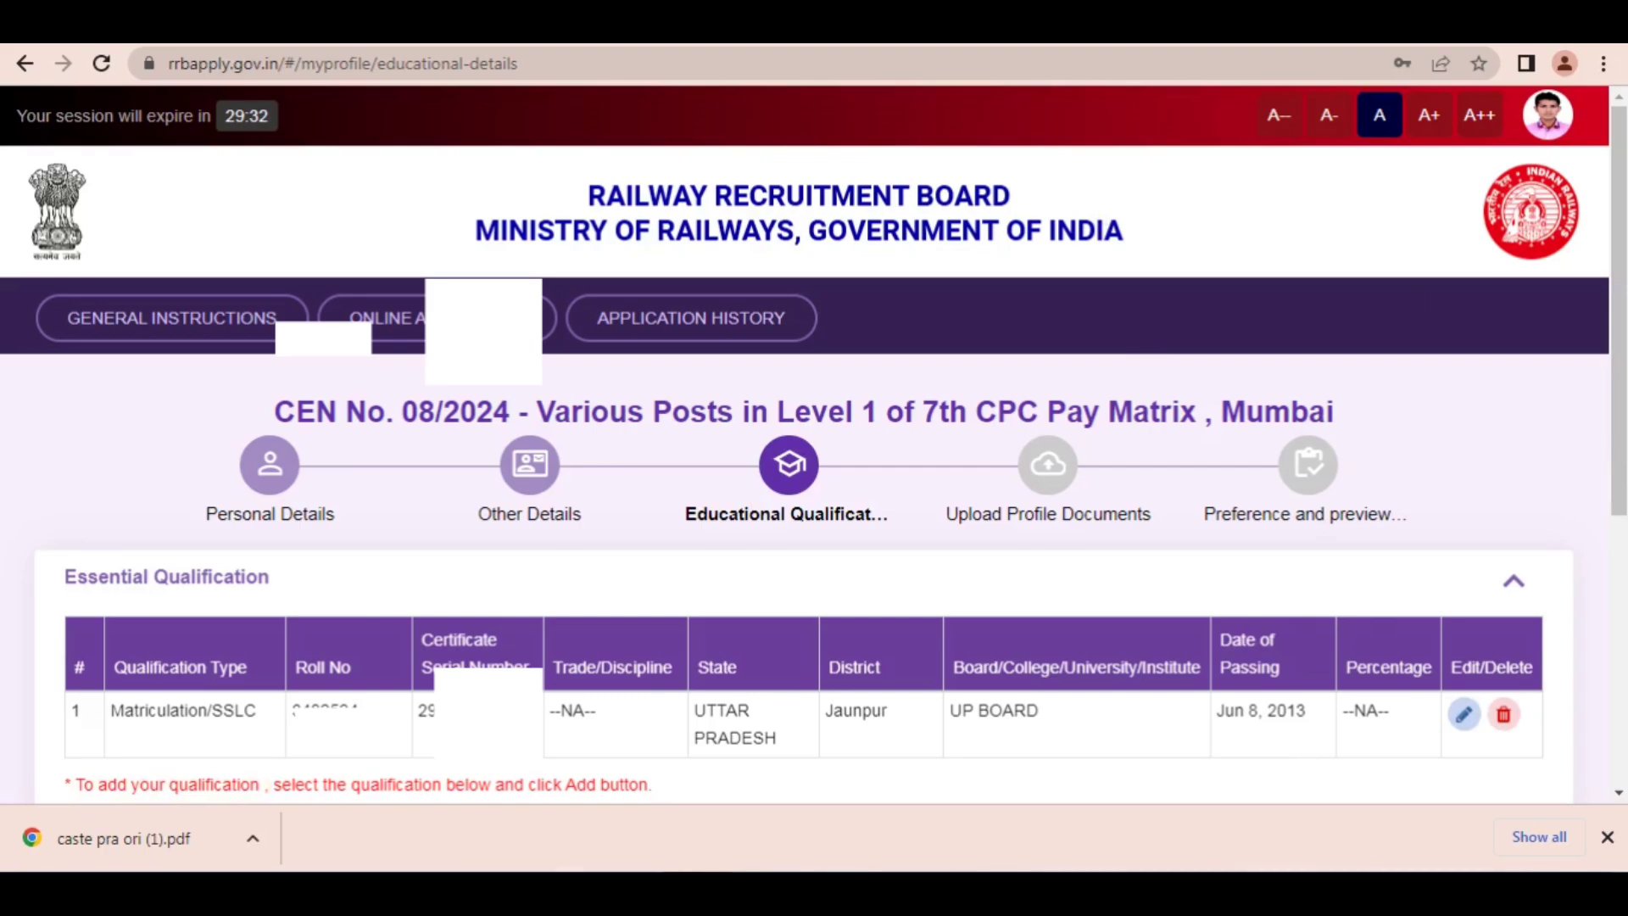
{"action": "scroll", "coordinate": [1082, 399], "scroll_direction": "down", "scroll_amount": 4}
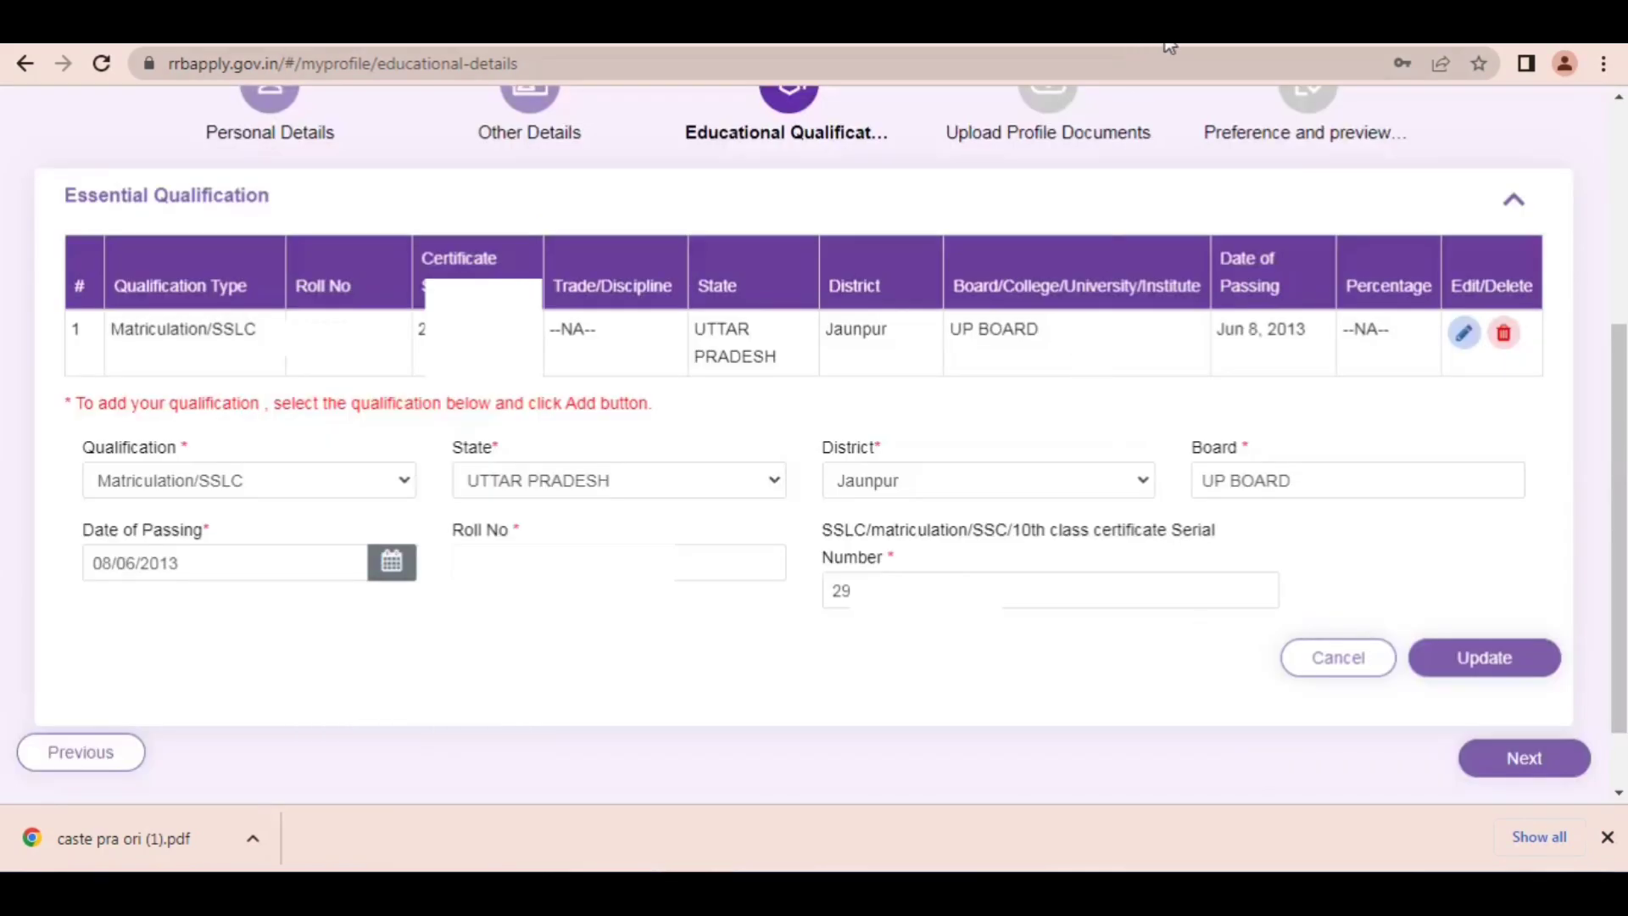
{"action": "left_click", "coordinate": [1187, 26]}
{"action": "mouse_move", "coordinate": [734, 354]}
{"action": "left_mouse_down"}
{"action": "mouse_move", "coordinate": [455, 450]}
{"action": "mouse_move", "coordinate": [755, 508]}
{"action": "mouse_move", "coordinate": [852, 549]}
{"action": "mouse_move", "coordinate": [464, 422]}
{"action": "mouse_move", "coordinate": [352, 425]}
{"action": "mouse_move", "coordinate": [269, 461]}
{"action": "mouse_move", "coordinate": [543, 468]}
{"action": "mouse_move", "coordinate": [1097, 435]}
{"action": "mouse_move", "coordinate": [850, 492]}
{"action": "mouse_move", "coordinate": [850, 549]}
{"action": "mouse_move", "coordinate": [985, 529]}
{"action": "mouse_move", "coordinate": [847, 500]}
{"action": "mouse_move", "coordinate": [836, 510]}
{"action": "mouse_move", "coordinate": [1047, 514]}
{"action": "mouse_move", "coordinate": [1121, 527]}
{"action": "mouse_move", "coordinate": [936, 525]}
{"action": "mouse_move", "coordinate": [866, 571]}
{"action": "mouse_move", "coordinate": [1279, 603]}
{"action": "mouse_move", "coordinate": [1444, 646]}
{"action": "left_mouse_up"}
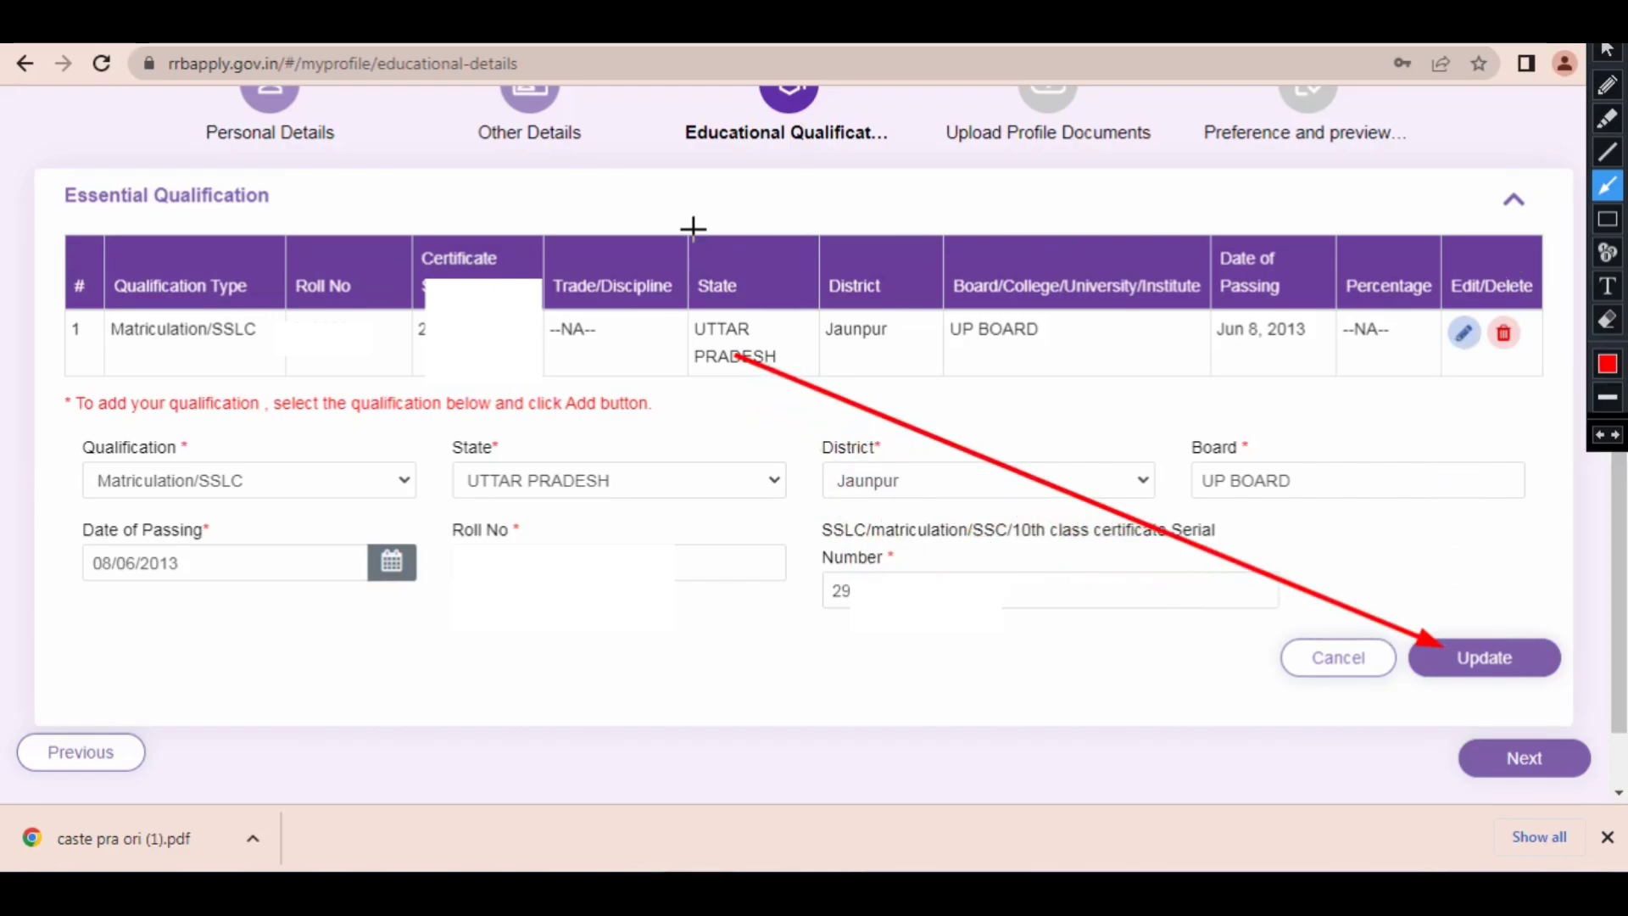
{"action": "mouse_move", "coordinate": [692, 228]}
{"action": "left_mouse_down"}
{"action": "mouse_move", "coordinate": [601, 258]}
{"action": "mouse_move", "coordinate": [1324, 250]}
{"action": "mouse_move", "coordinate": [1350, 311]}
{"action": "left_mouse_up"}
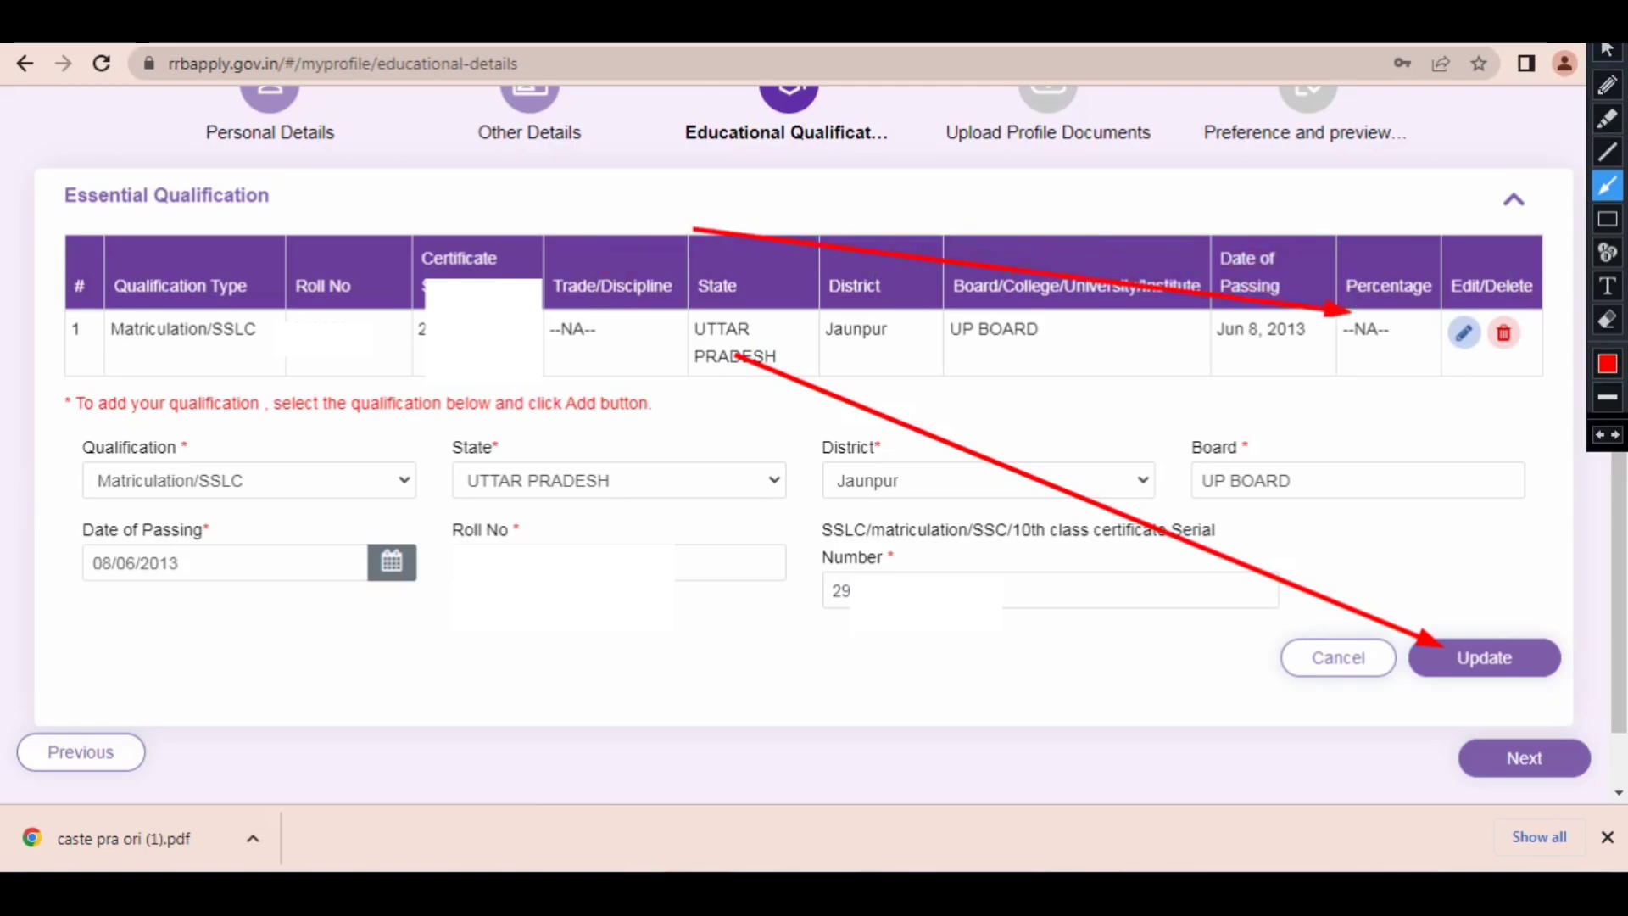
{"action": "key", "text": "Escape"}
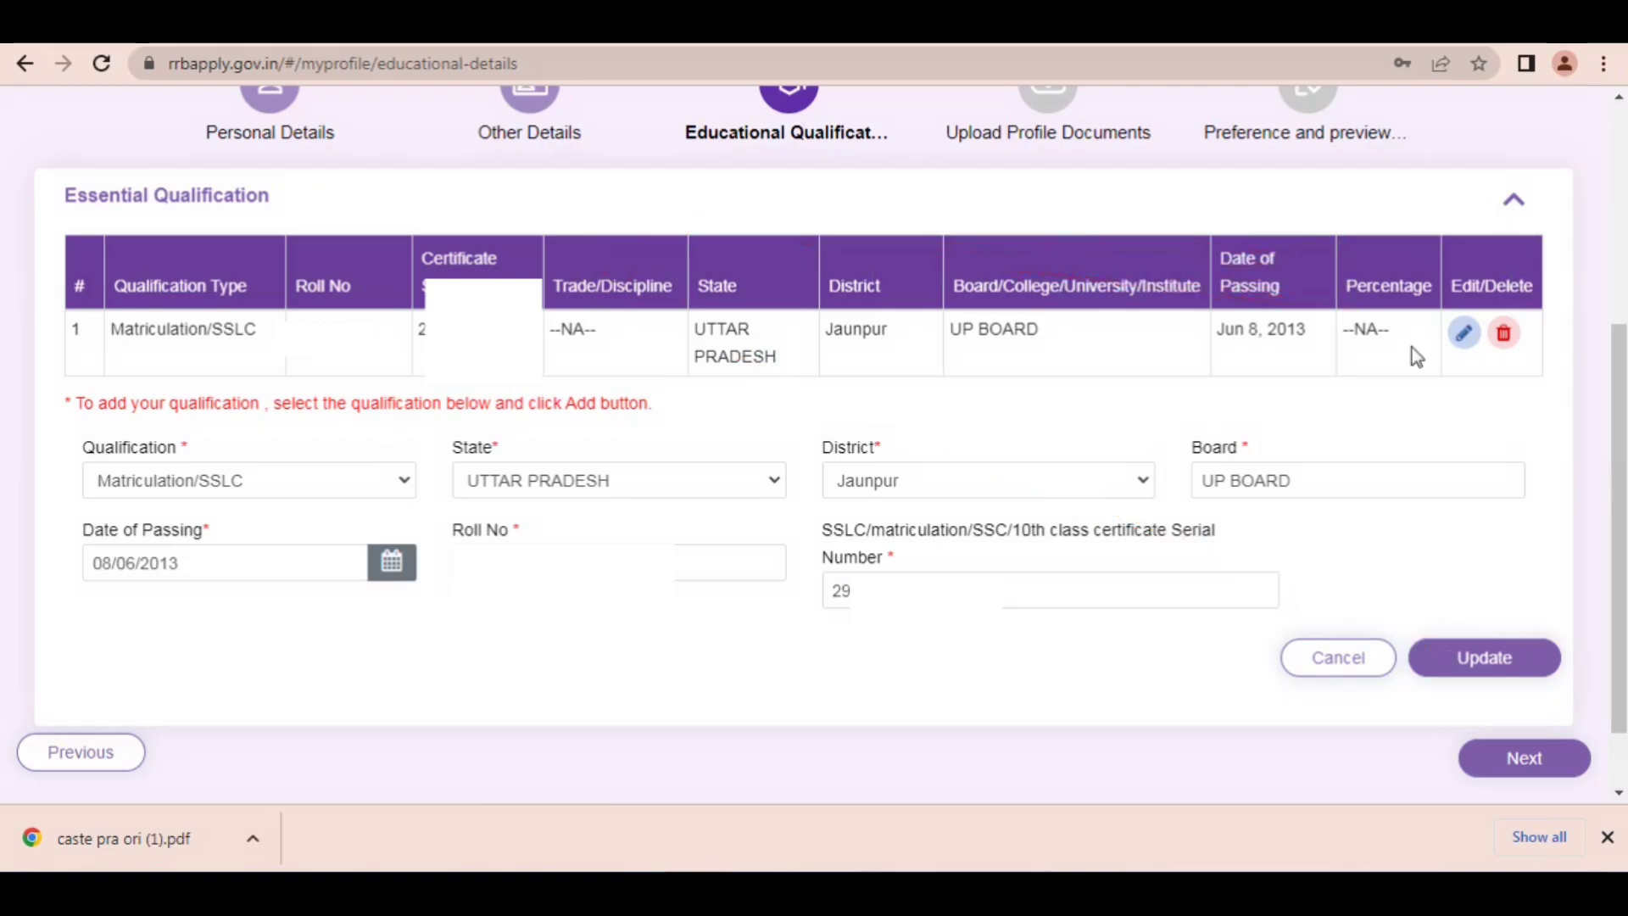
{"action": "left_click", "coordinate": [1421, 658]}
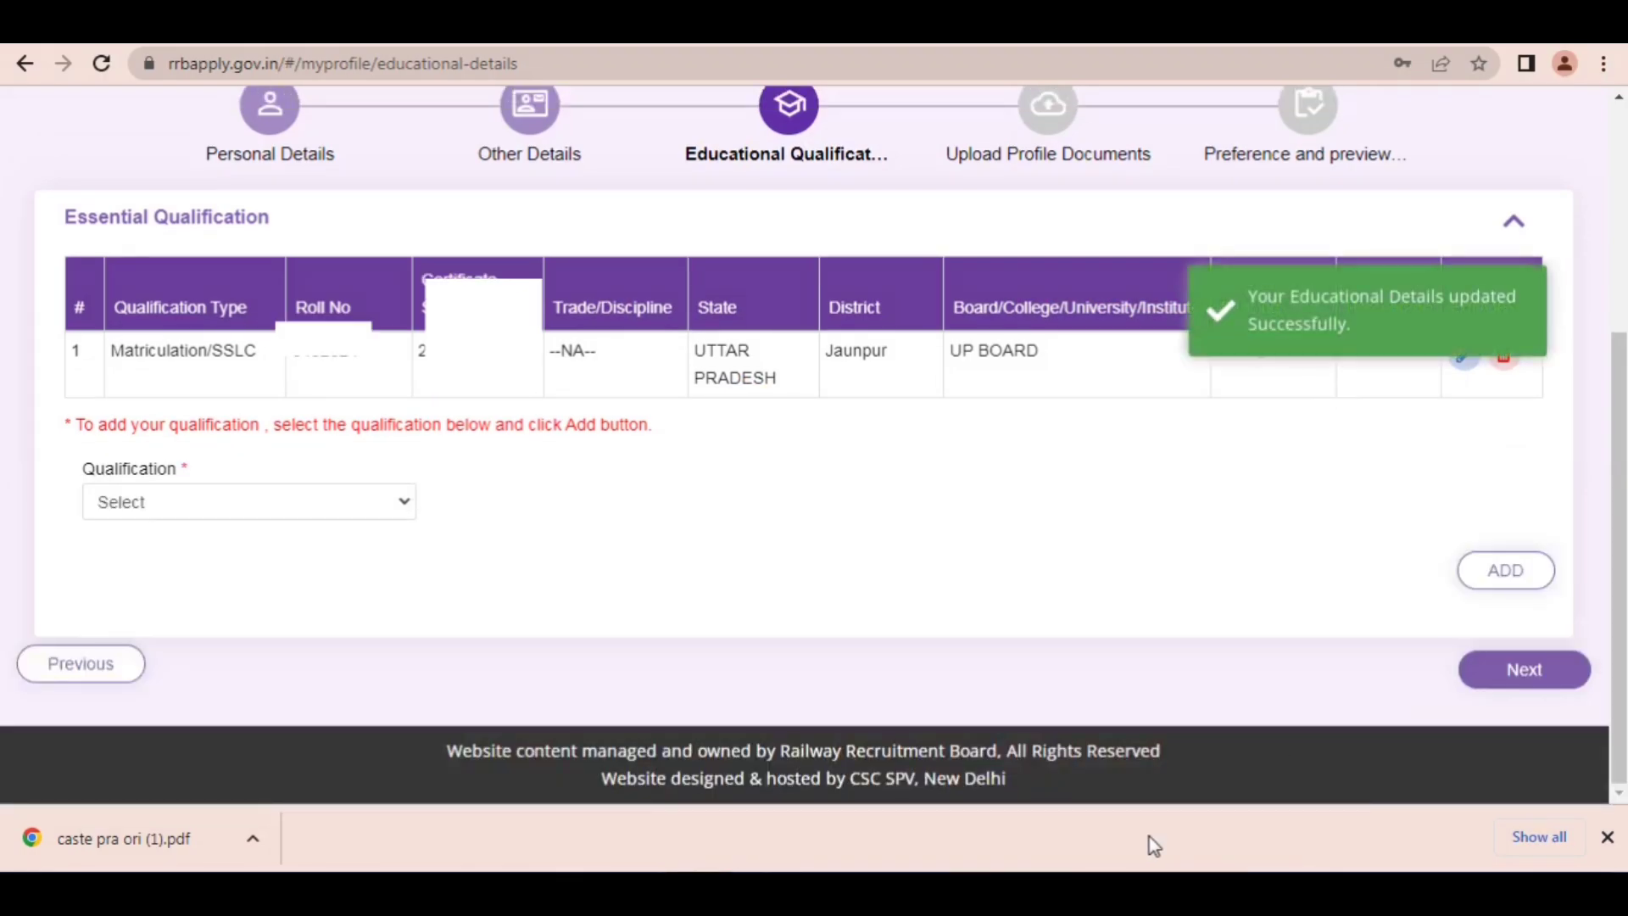
Step: Start a new ITI qualification with trade Any Discipline and state UTTAR PRADESH
{"action": "left_click", "coordinate": [217, 505]}
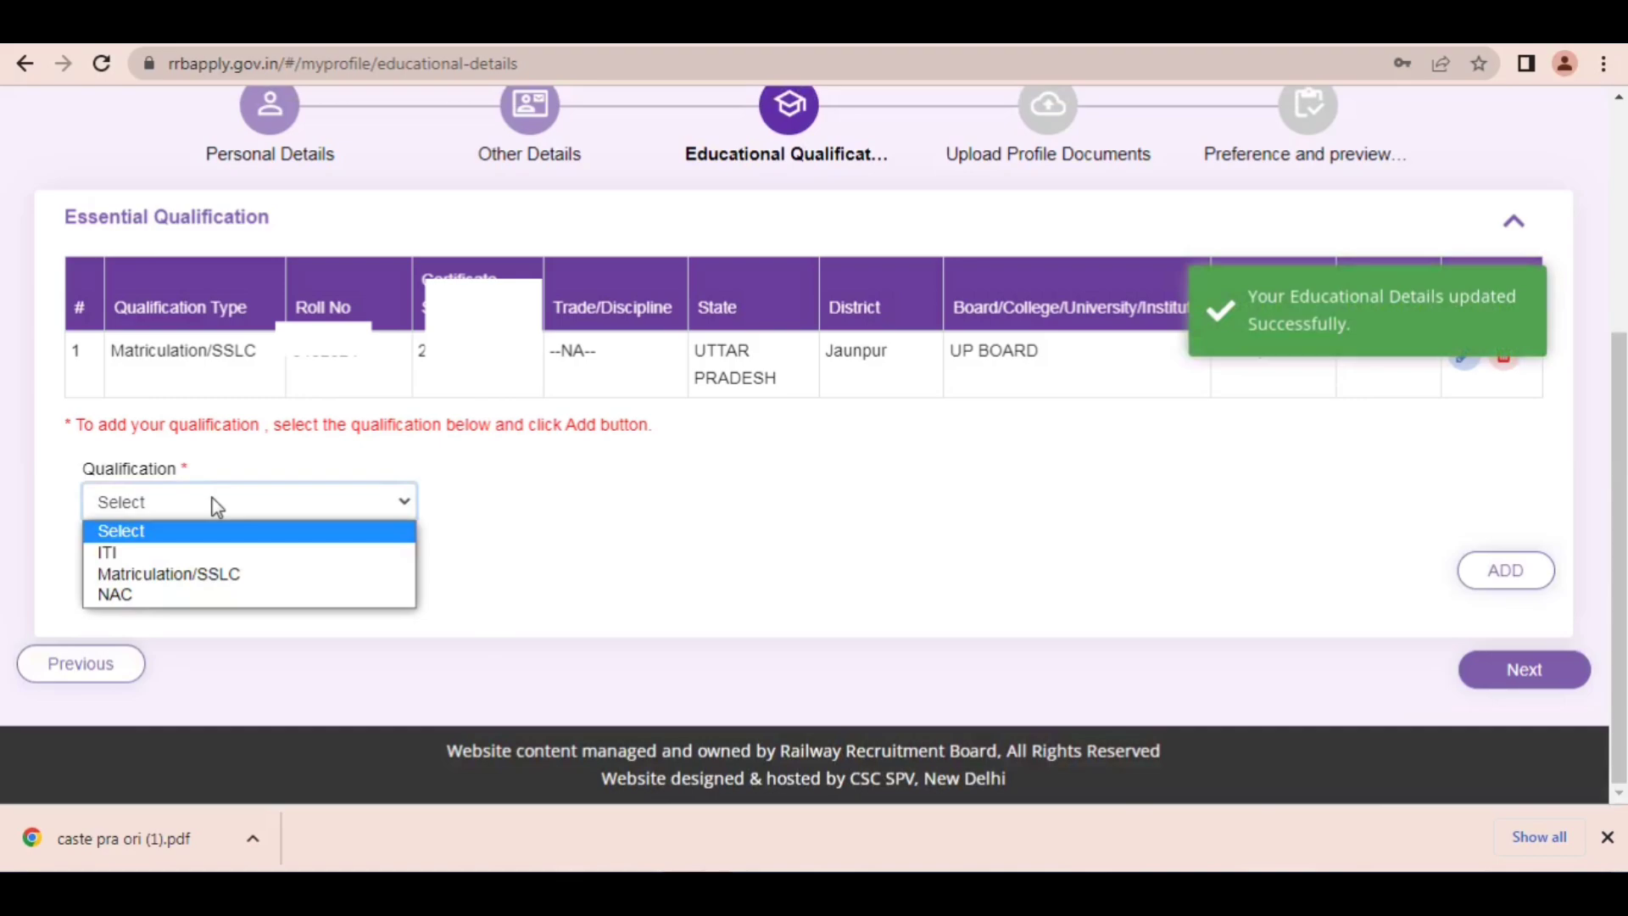
{"action": "left_click", "coordinate": [118, 555]}
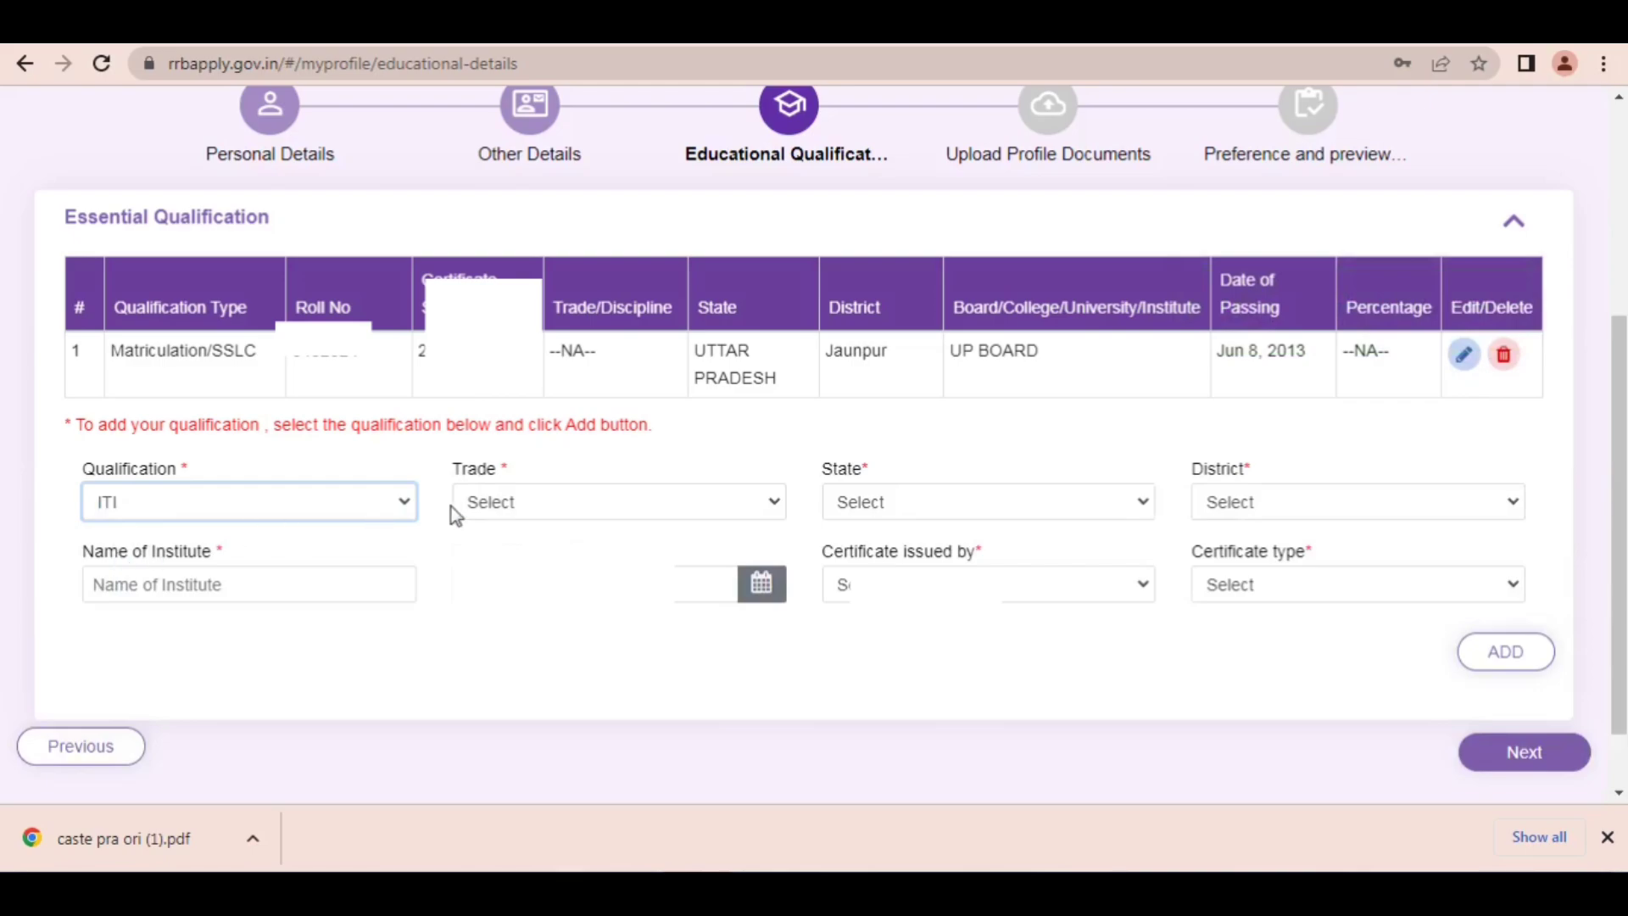
{"action": "left_click", "coordinate": [534, 501]}
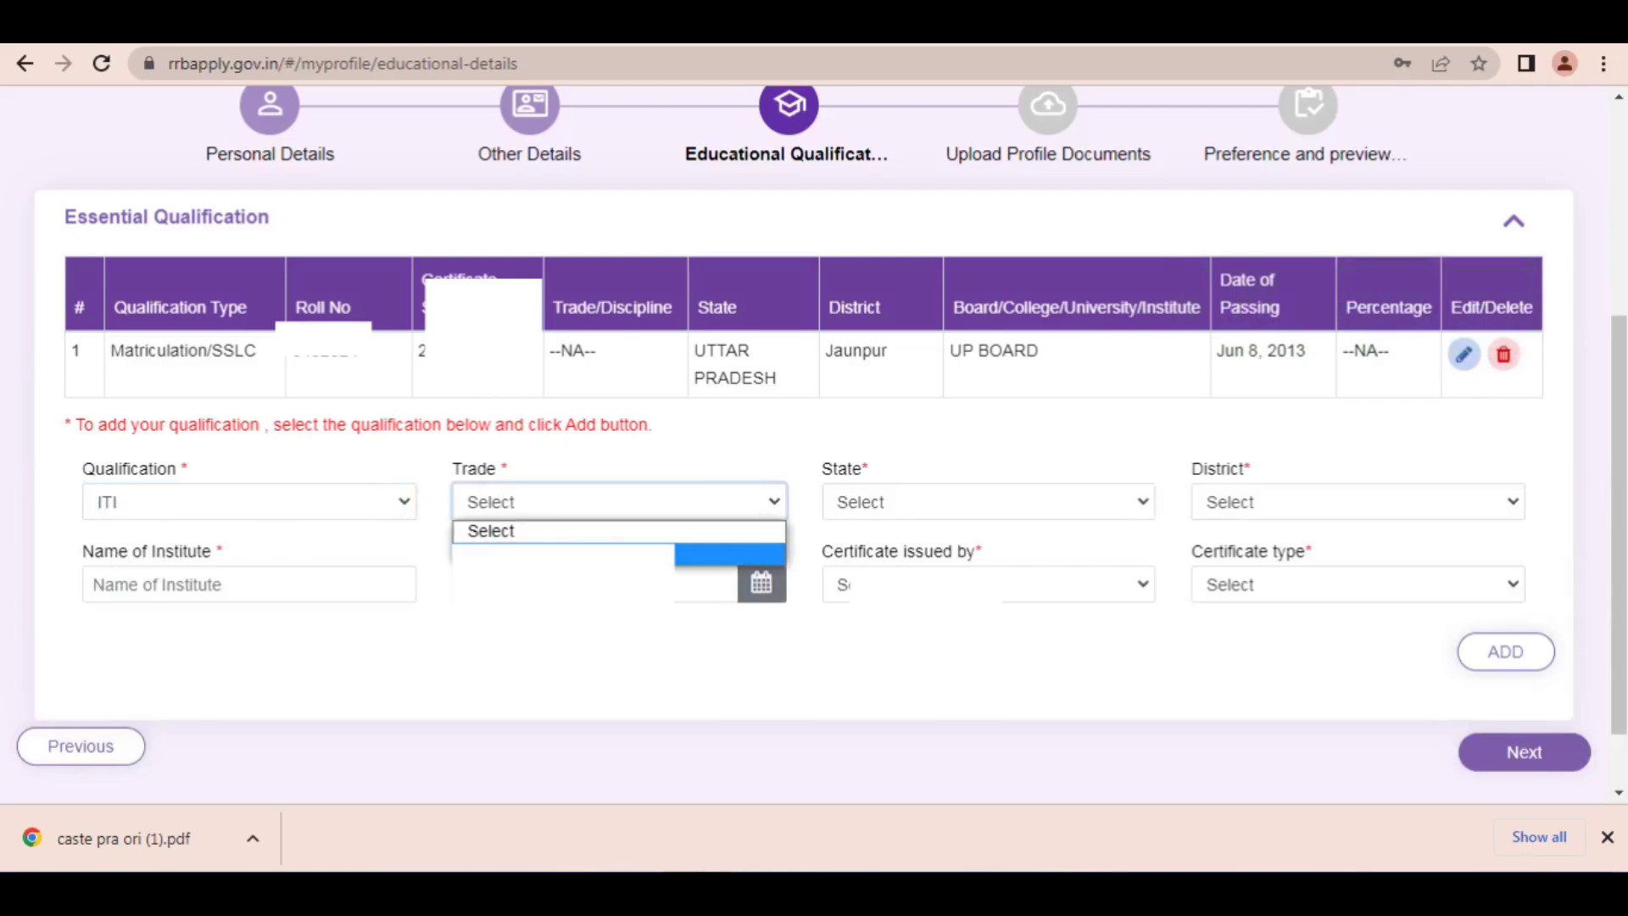
{"action": "left_click", "coordinate": [729, 553]}
{"action": "left_click", "coordinate": [909, 501]}
{"action": "key", "text": "u"}
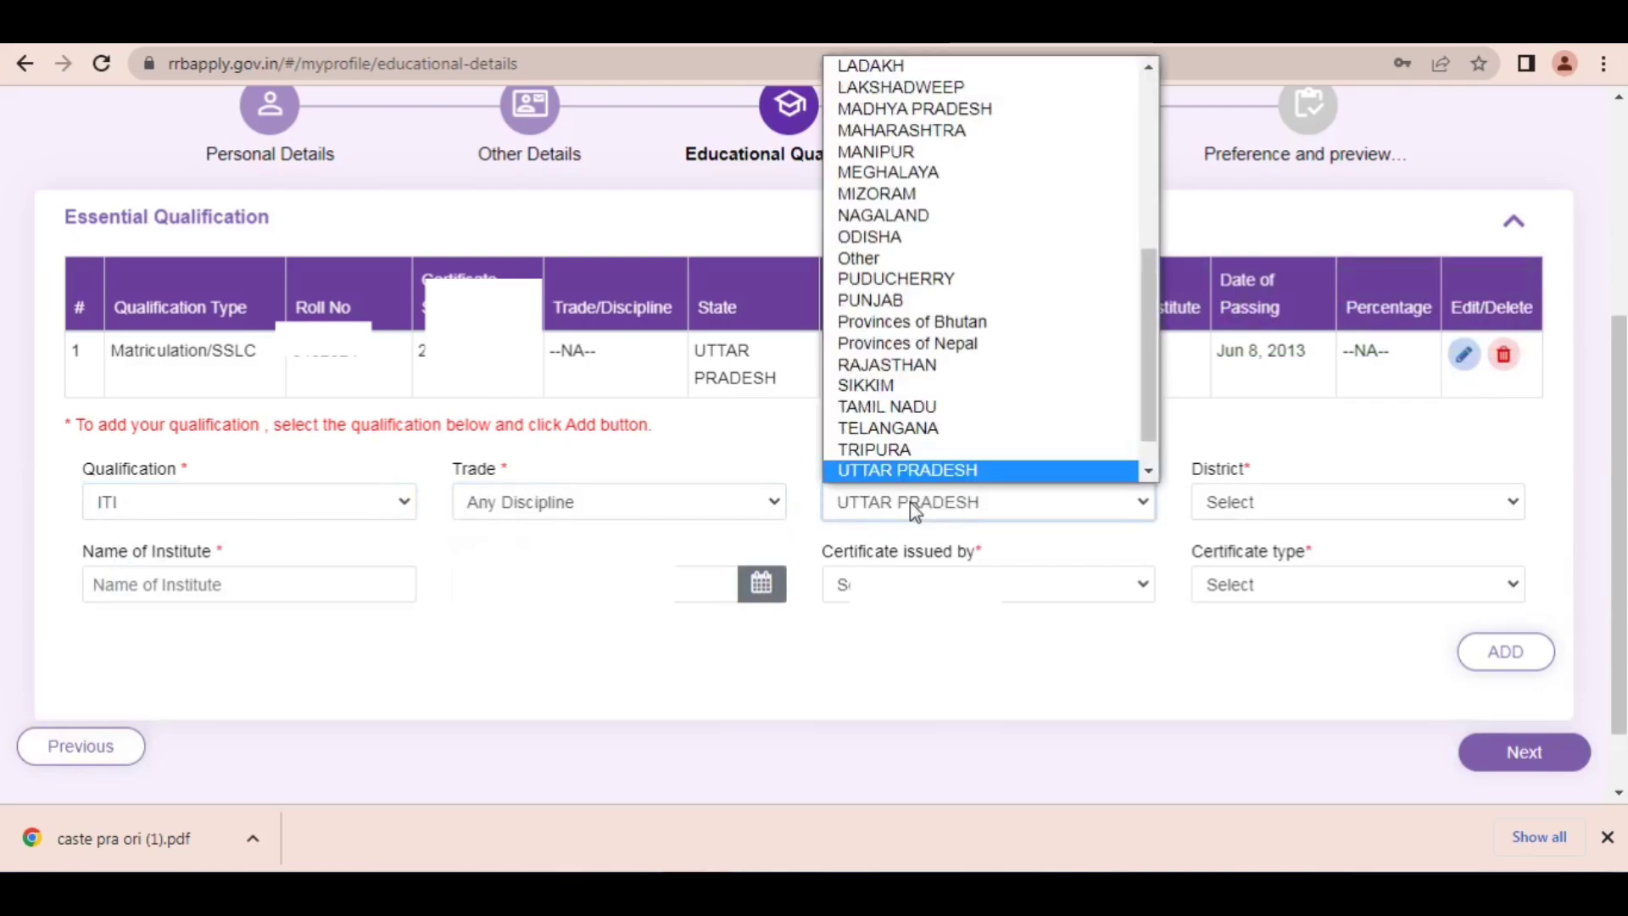
{"action": "key", "text": "u"}
{"action": "key", "text": "Up"}
{"action": "key", "text": "Return"}
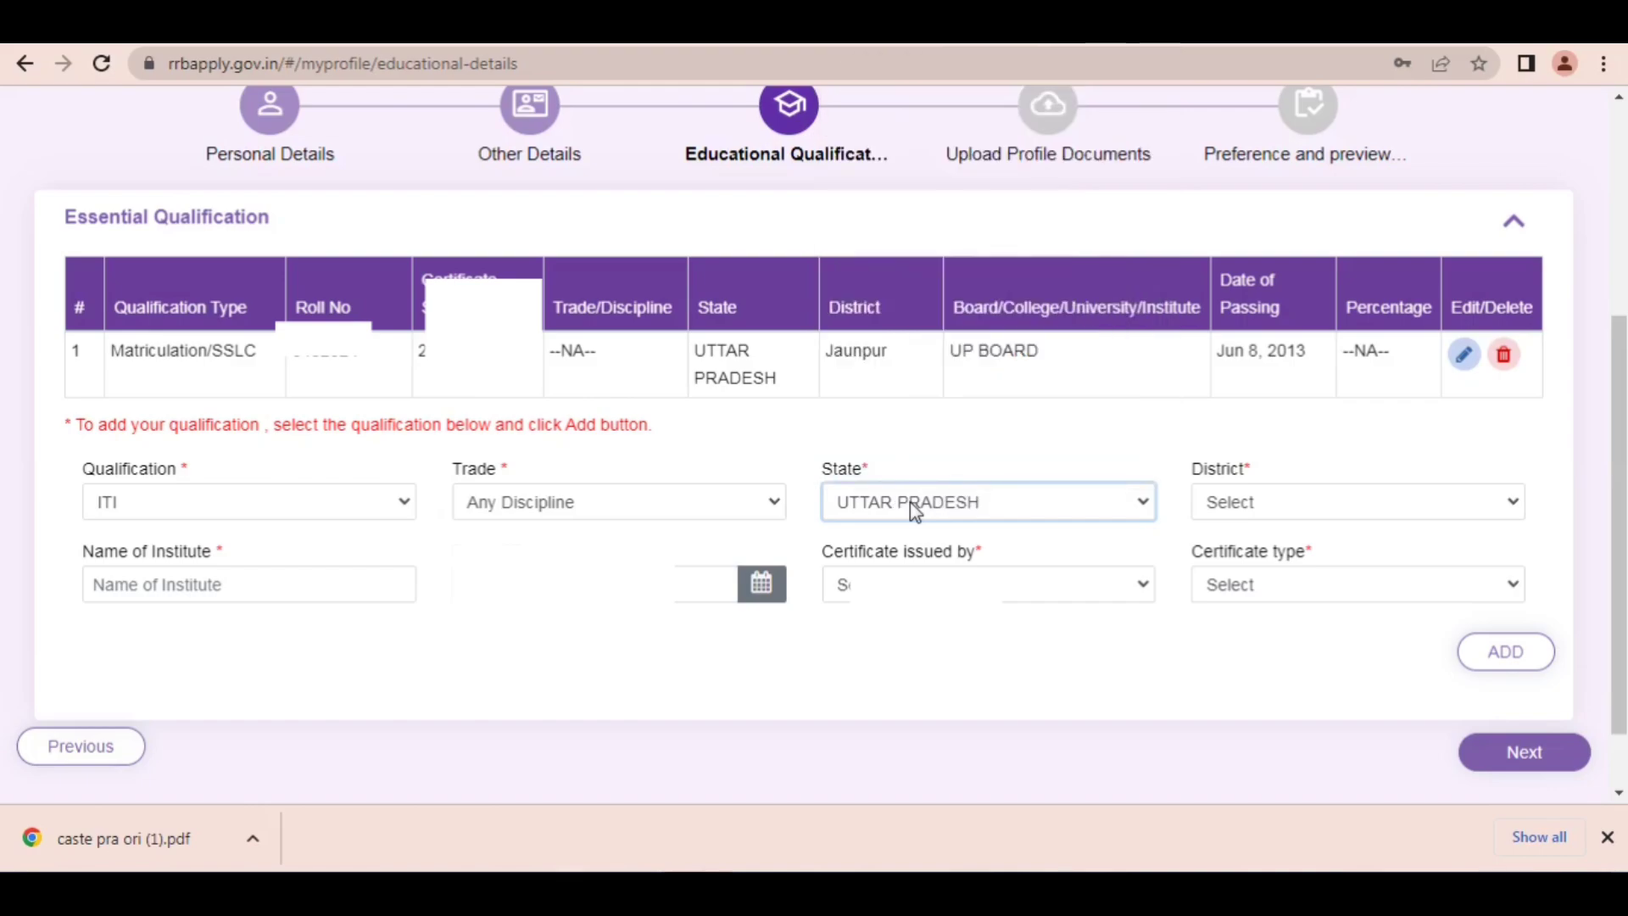
Step: Set the ITI qualification's district to PrayagRaj and its institute name to JKDJFKJDKFJ
{"action": "left_click", "coordinate": [1250, 504]}
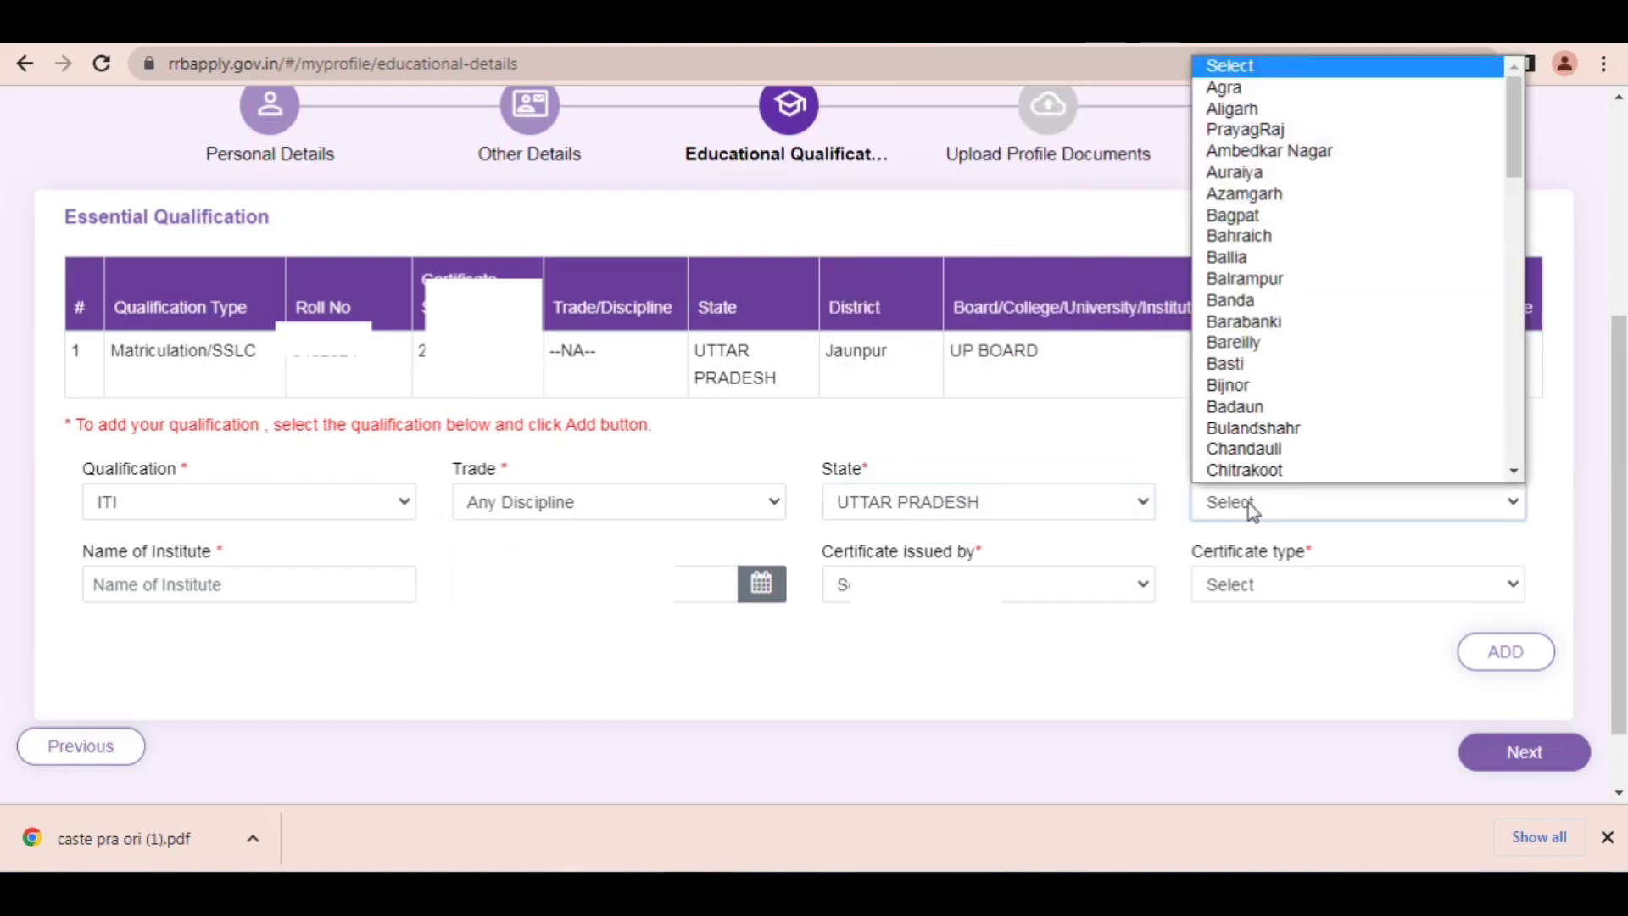
{"action": "key", "text": "p"}
{"action": "key", "text": "Return"}
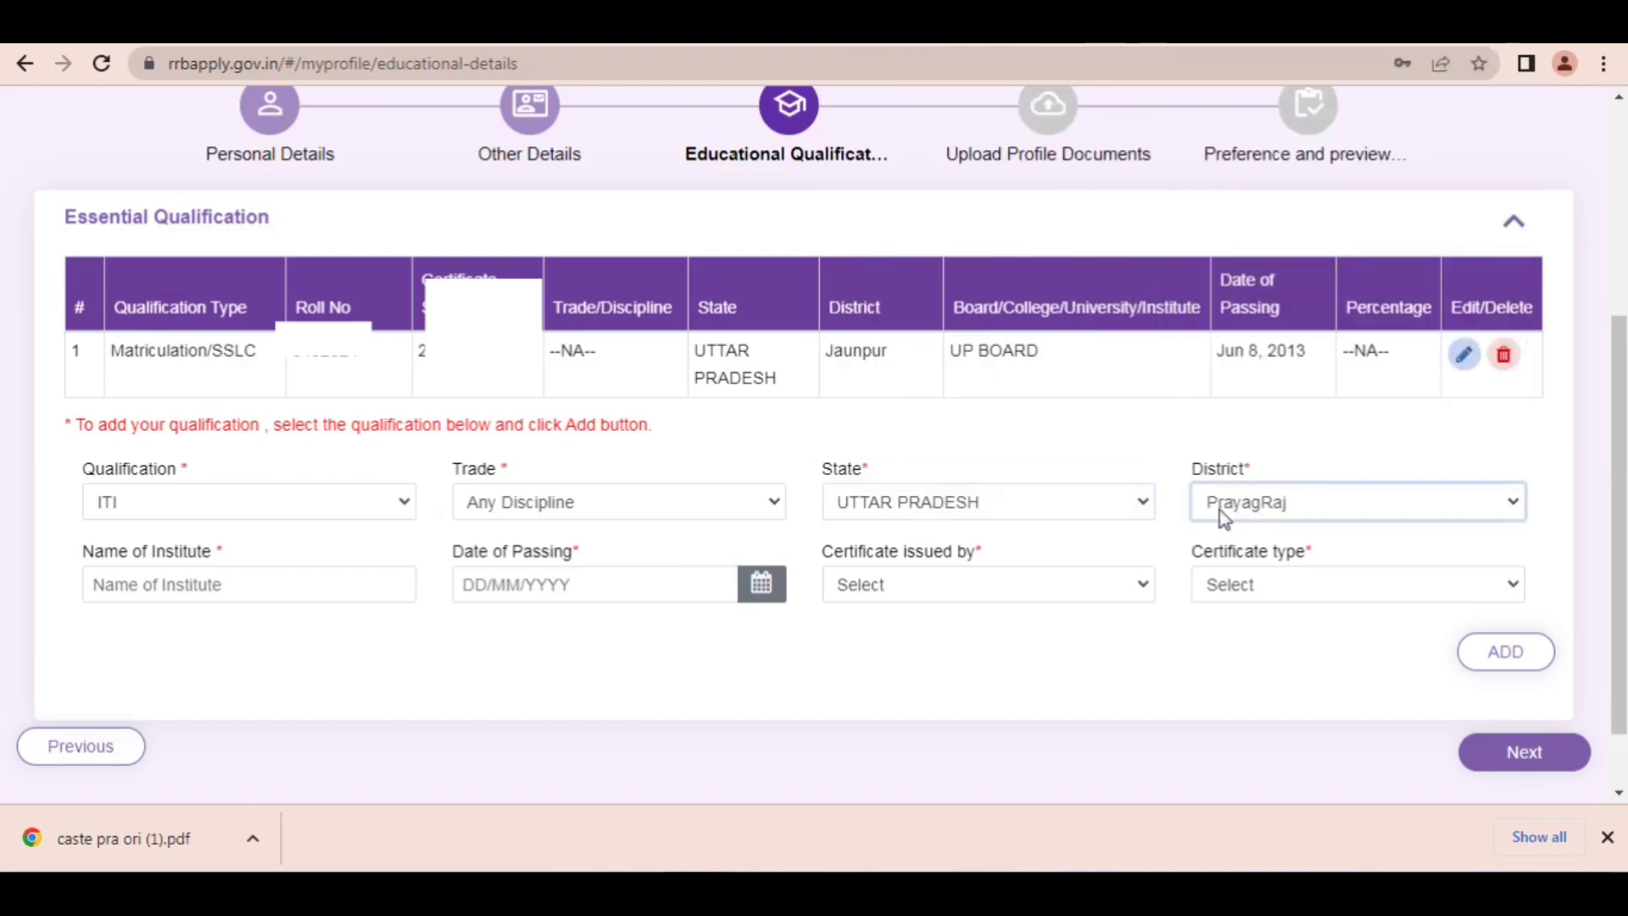
{"action": "left_click", "coordinate": [314, 583]}
{"action": "type", "text": "JKDJFKJDKFJ"}
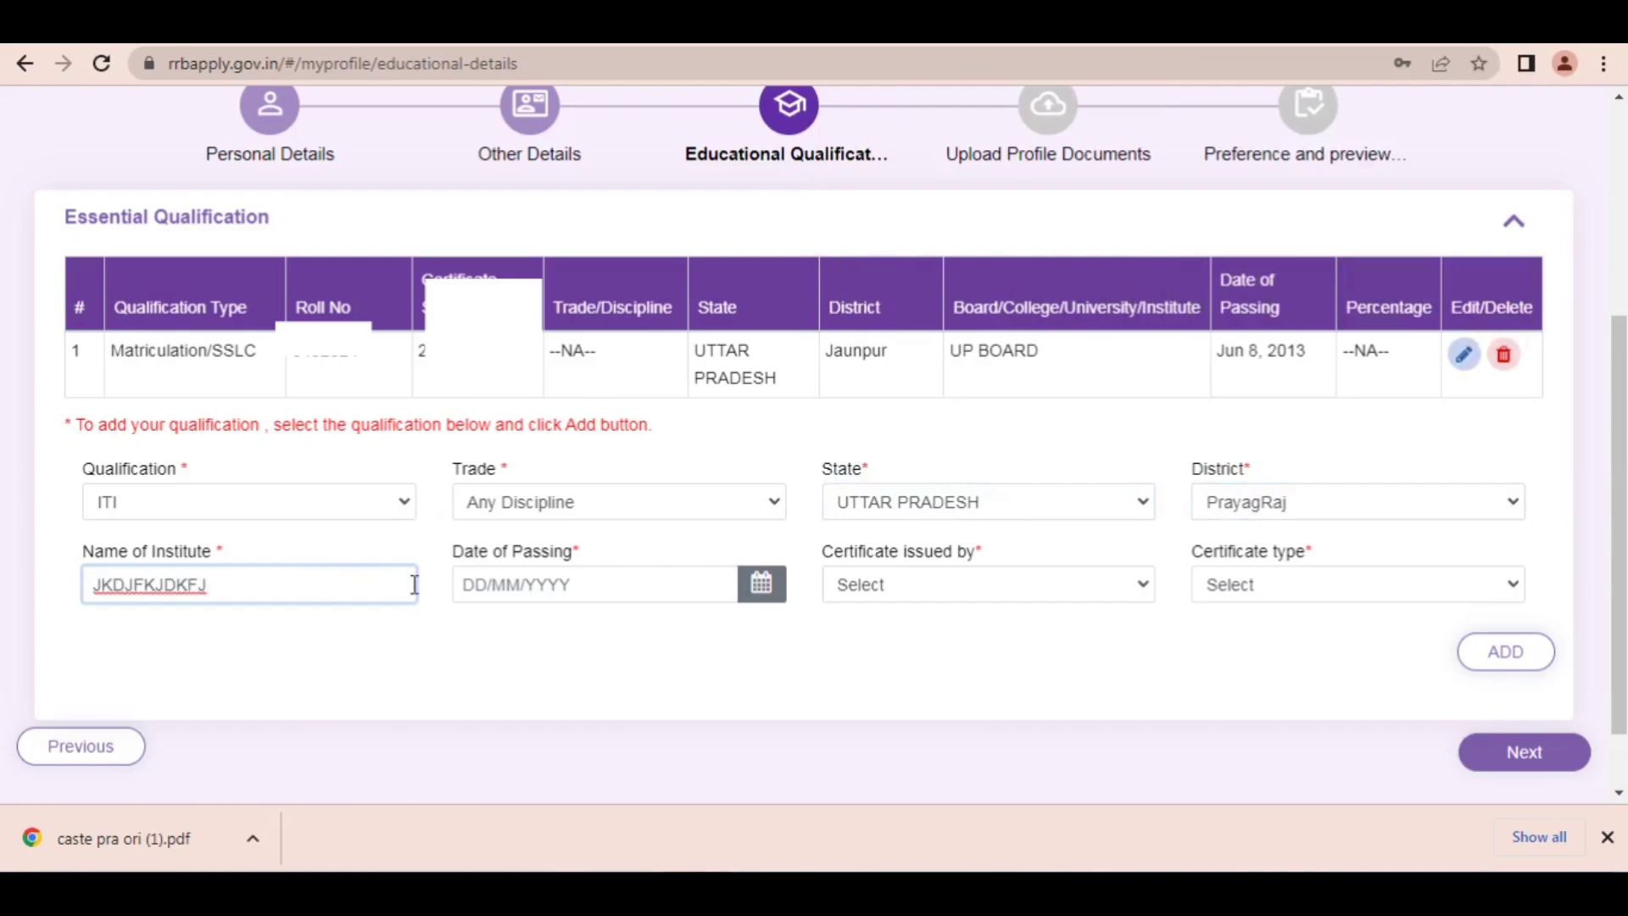
Step: Set the ITI certificate issuer to NCVT and type to National Trade certificate(NTC), and try to add the qualification without a passing date
{"action": "left_click", "coordinate": [762, 585]}
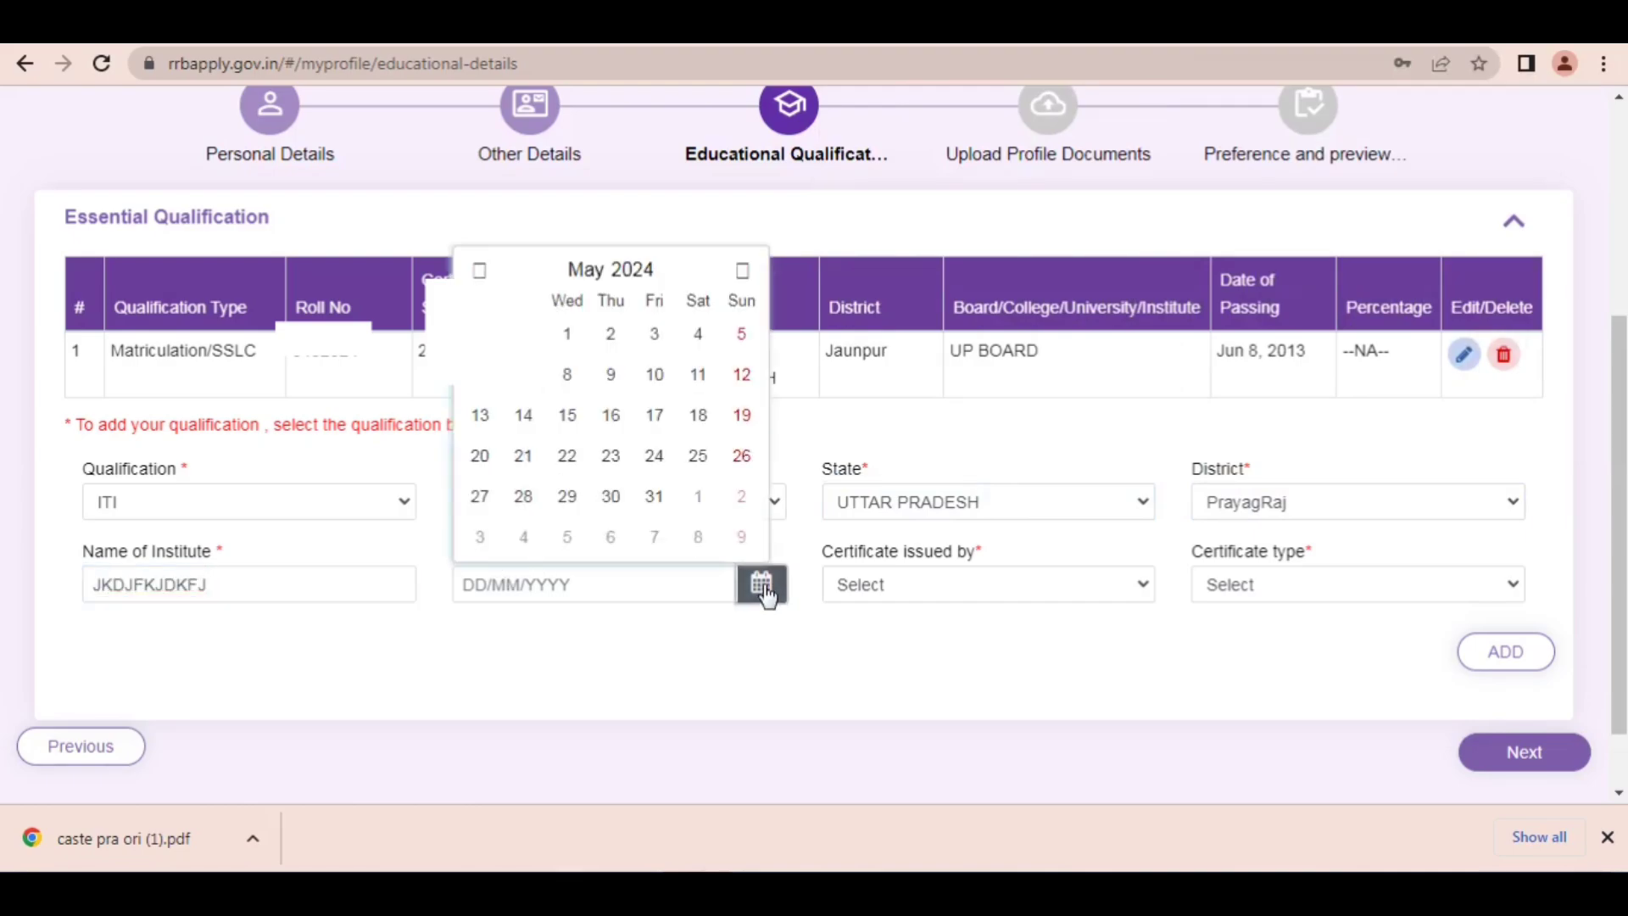
{"action": "left_click", "coordinate": [904, 585]}
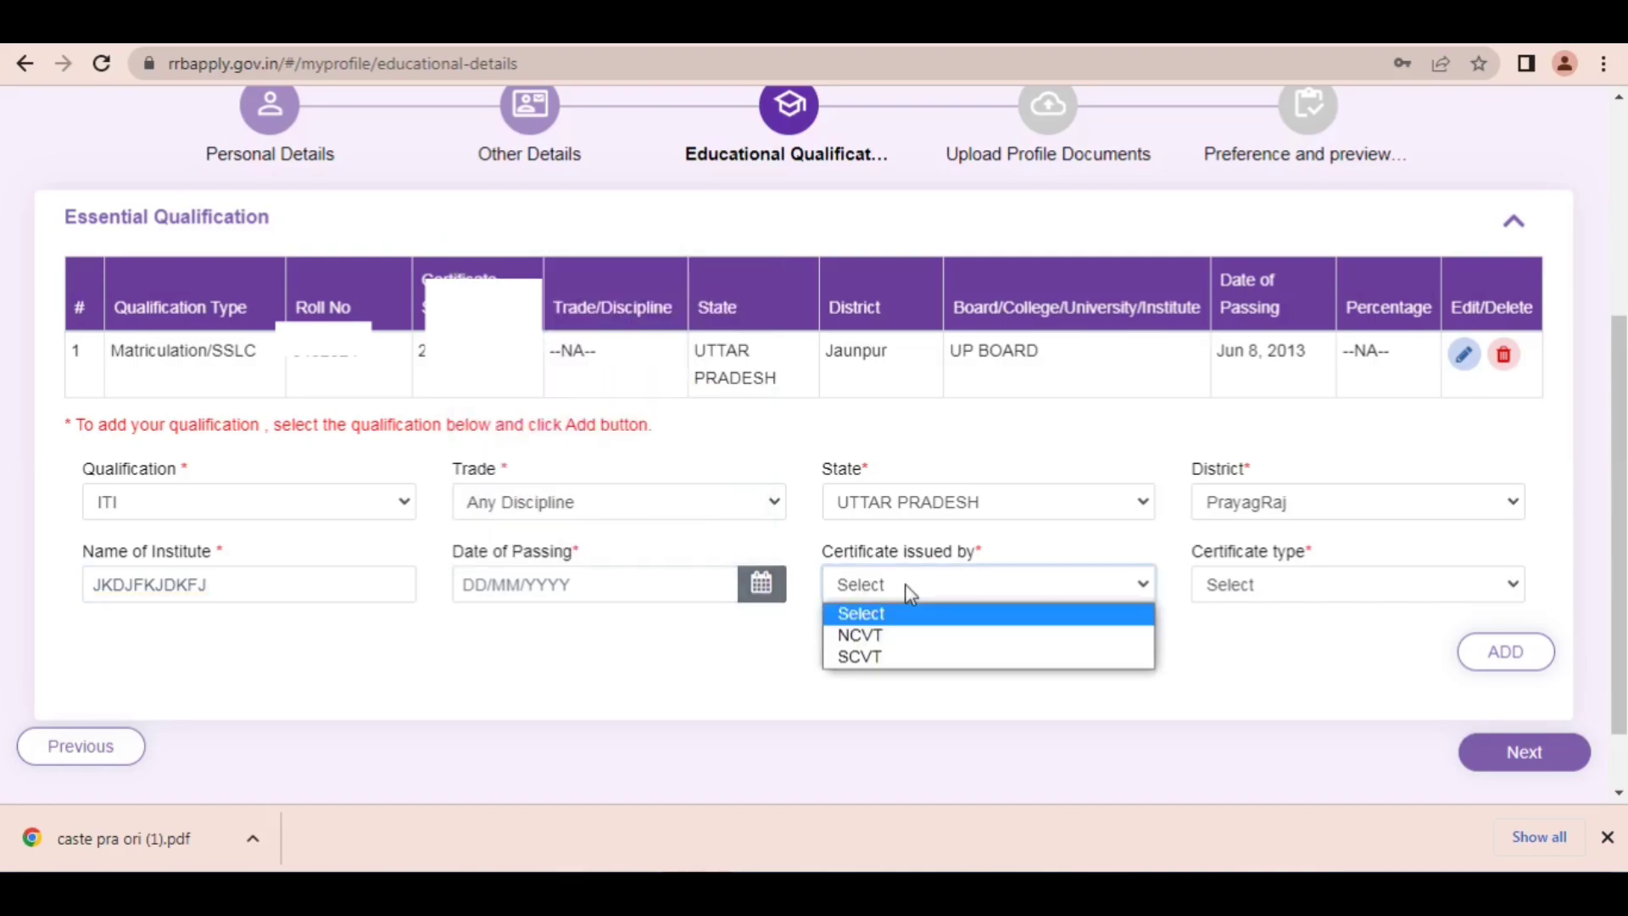
{"action": "left_click", "coordinate": [869, 634]}
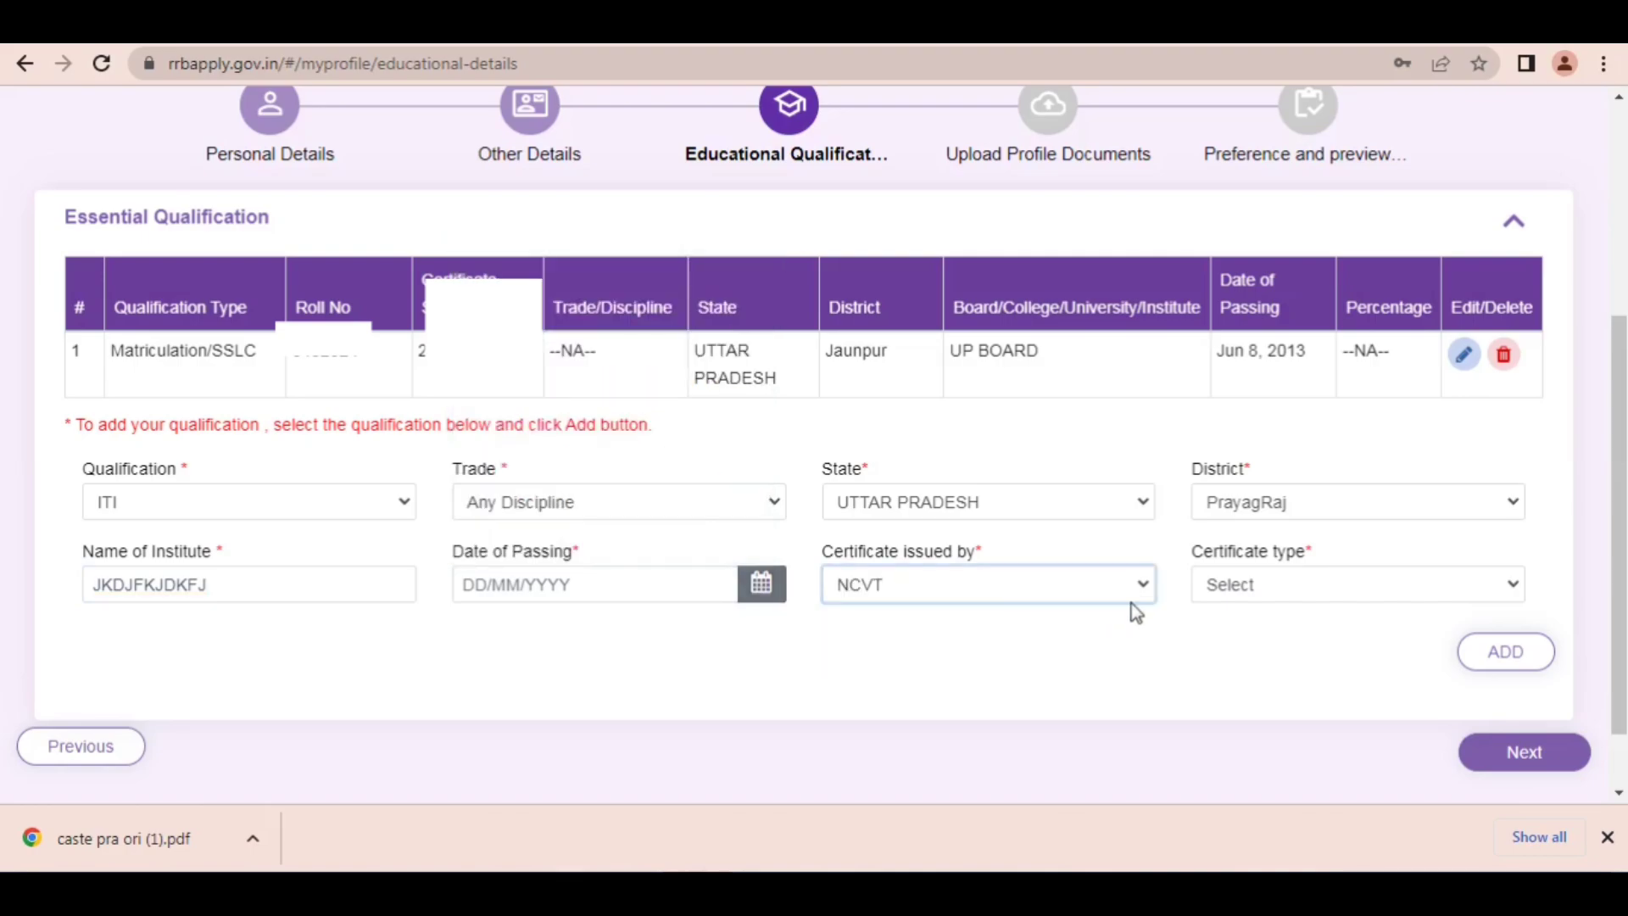
{"action": "left_click", "coordinate": [1288, 584]}
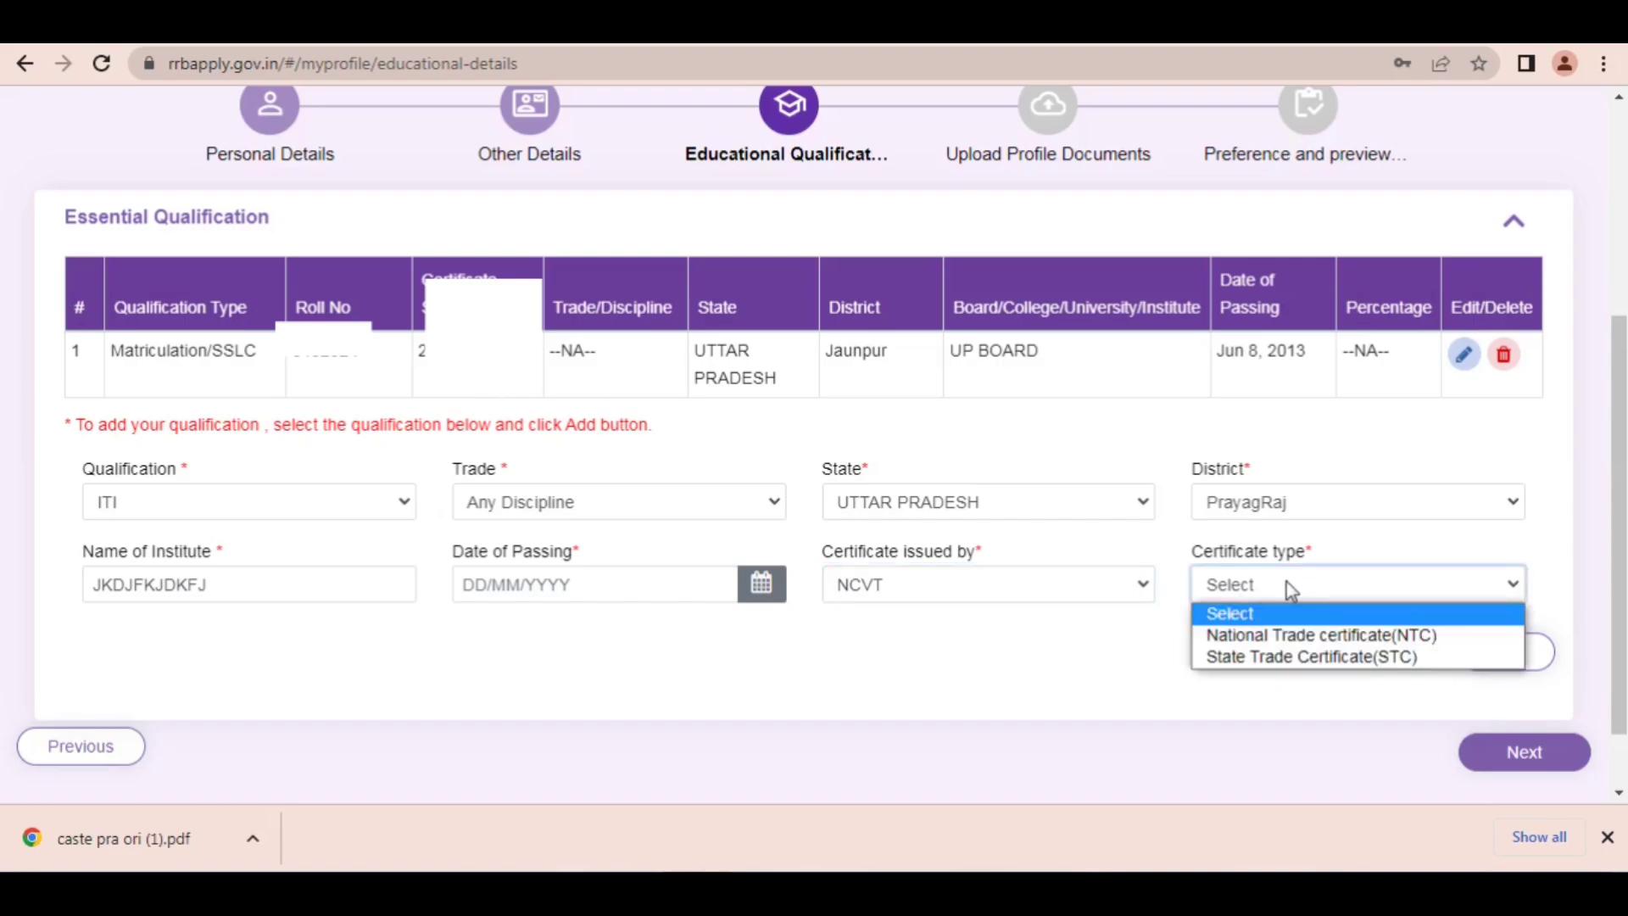
{"action": "left_click", "coordinate": [1339, 634]}
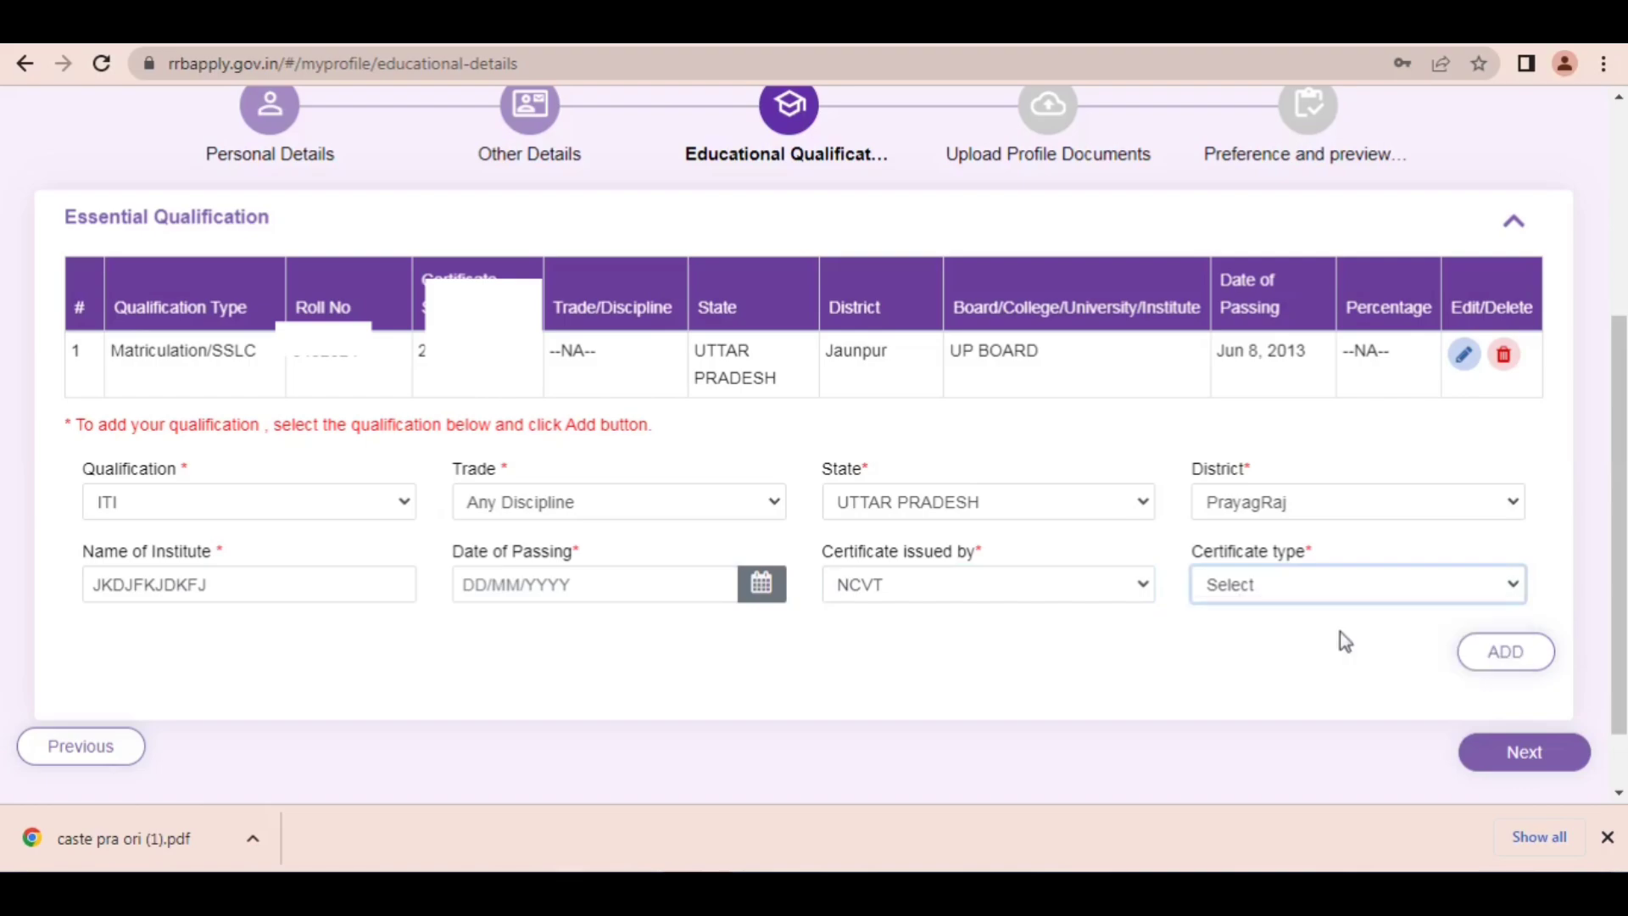
{"action": "left_click", "coordinate": [1508, 651]}
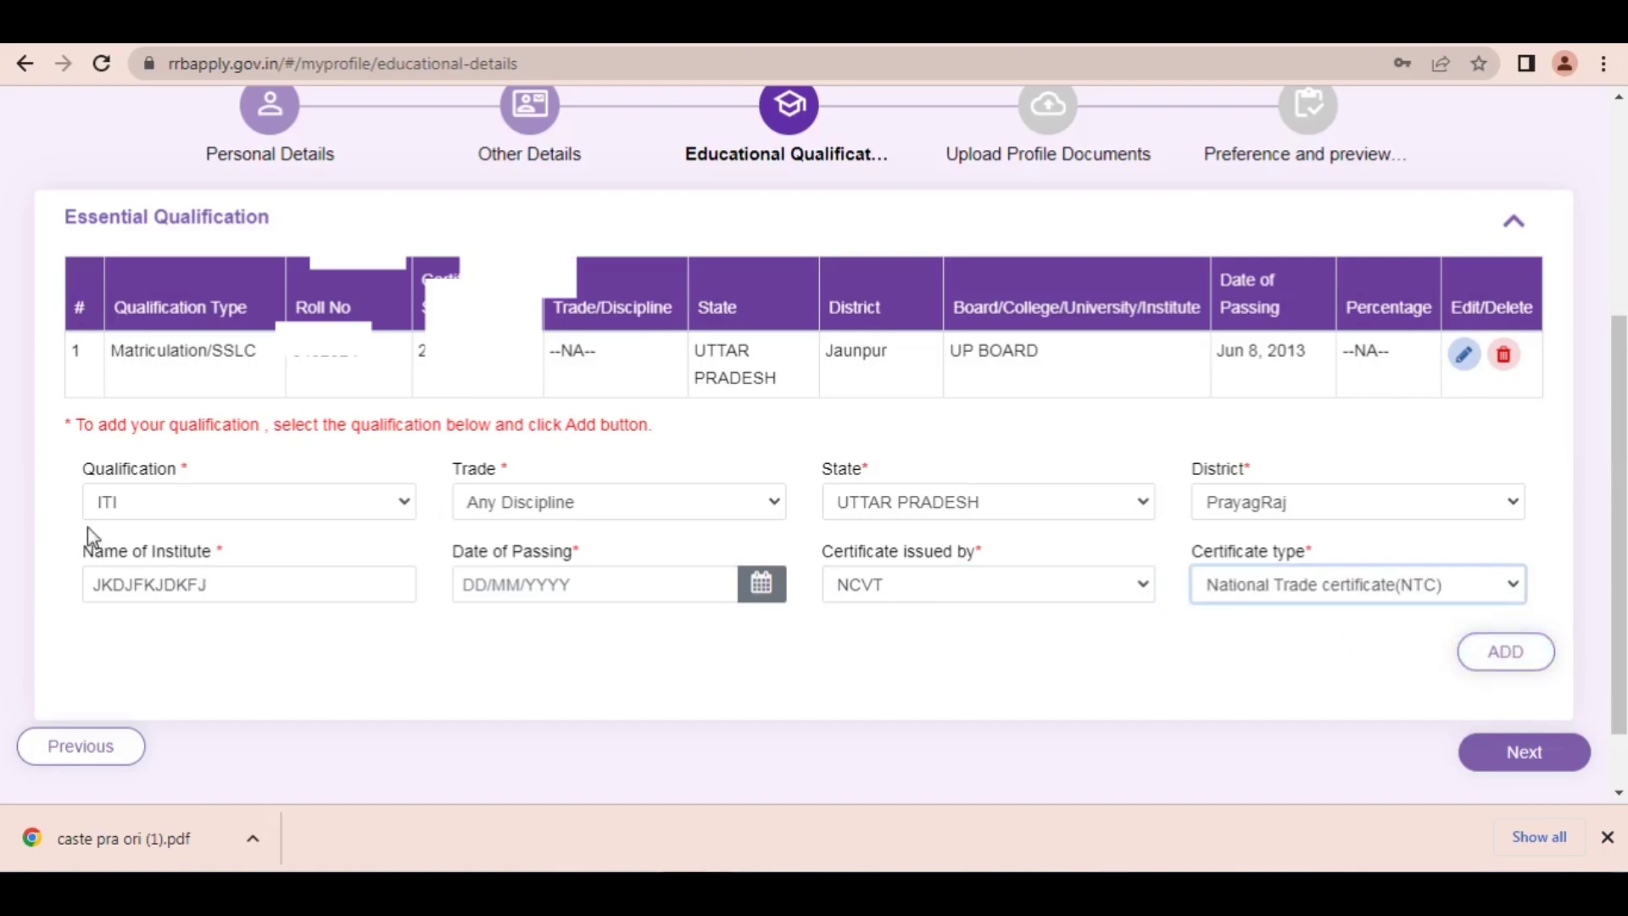
{"action": "scroll", "coordinate": [813, 443], "scroll_direction": "down", "scroll_amount": 1}
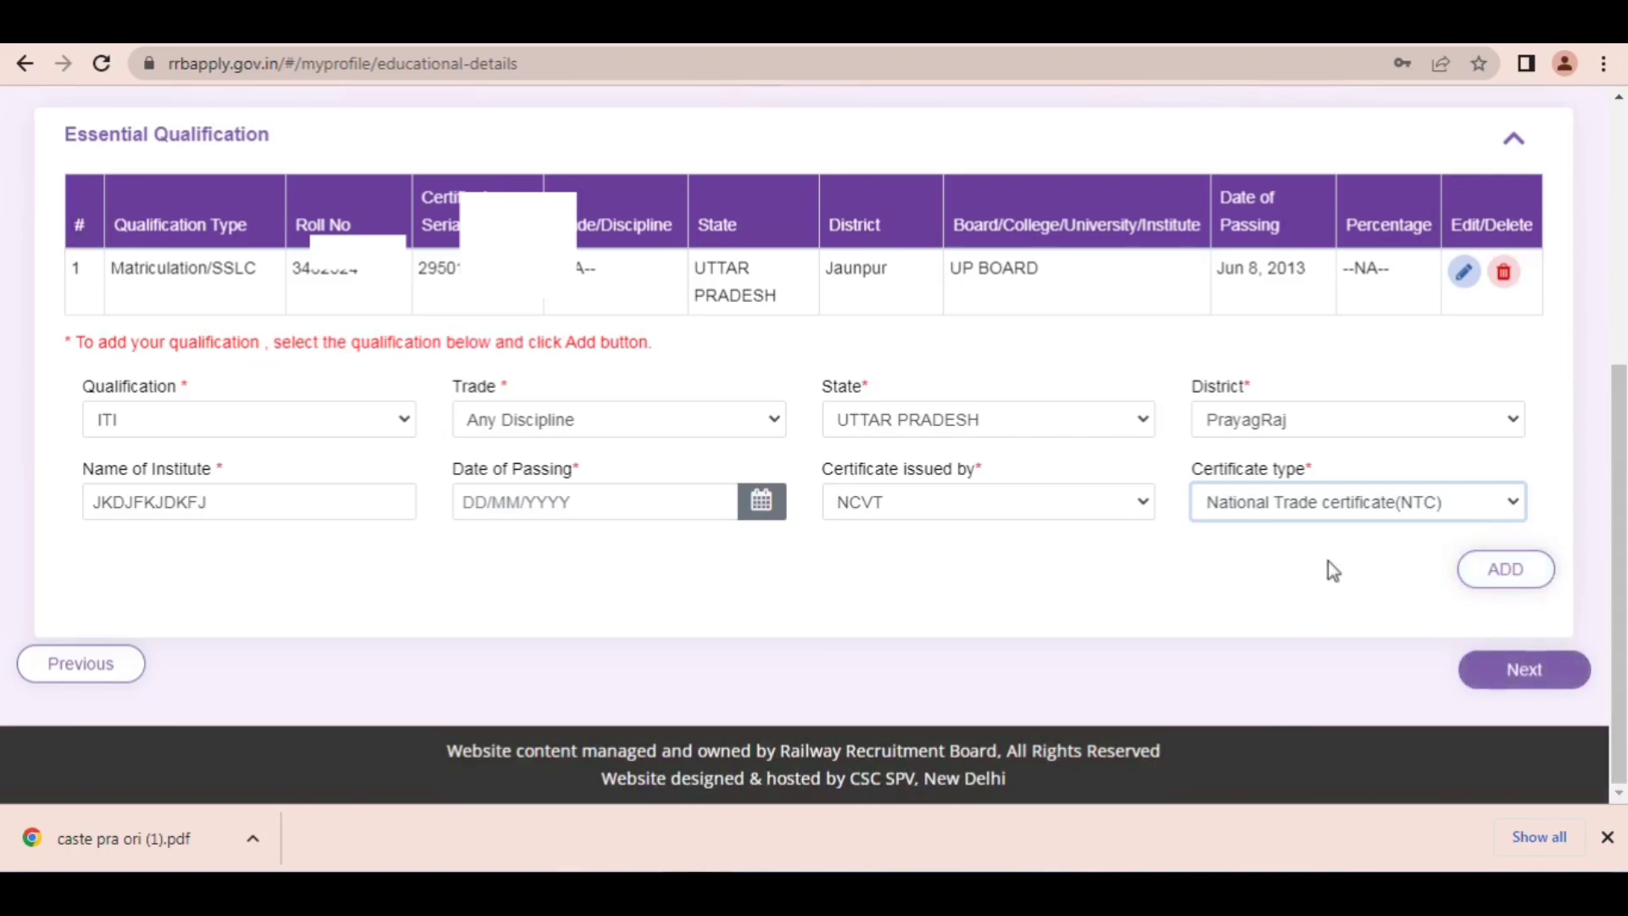
Step: Abandon the unfinished ITI entry by resetting Qualification to Select, and proceed to the Upload Profile Documents page
{"action": "left_click", "coordinate": [1473, 569]}
{"action": "left_click", "coordinate": [271, 421]}
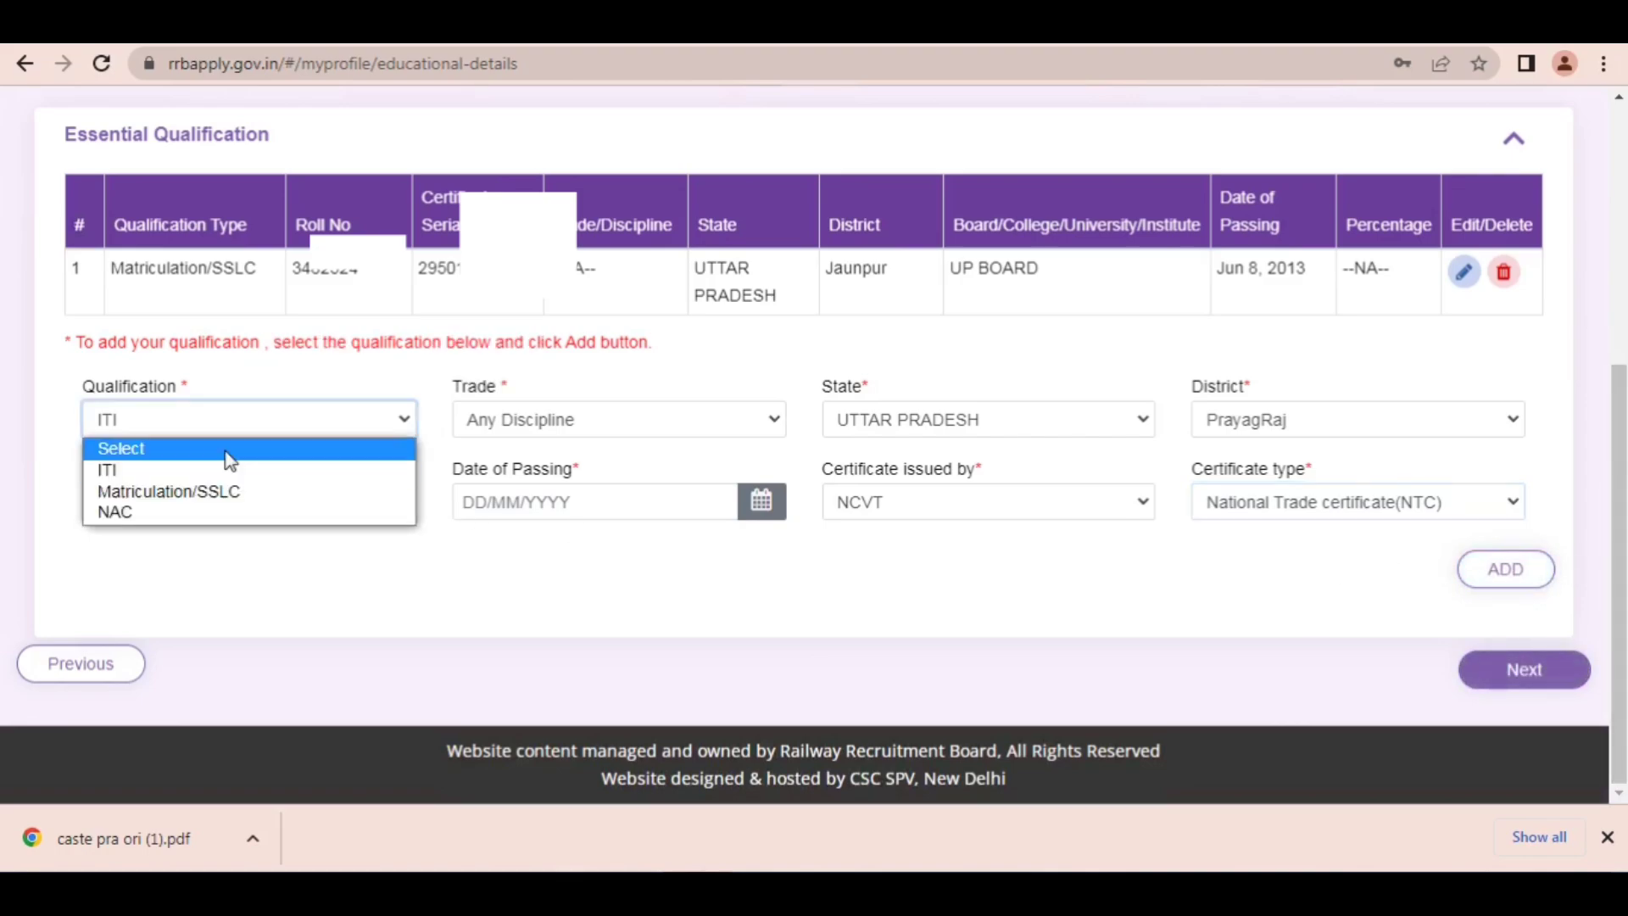
{"action": "left_click", "coordinate": [150, 450]}
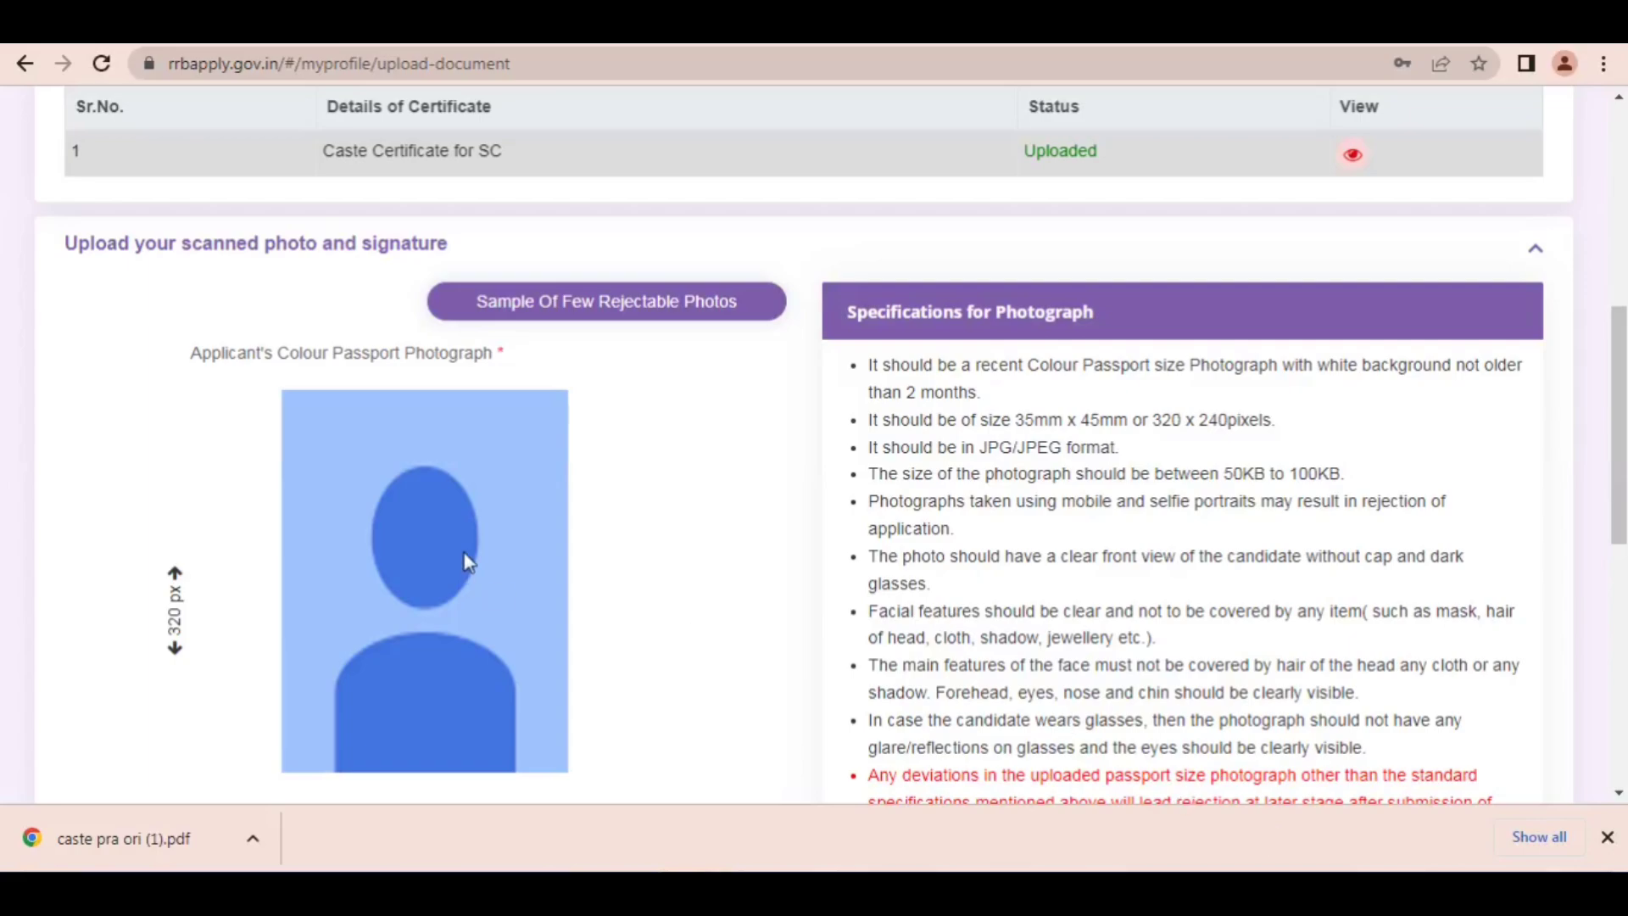
Step: Open the samples of rejectable photos, draw a red arrow across the rejected examples to the cap photo, and clear it
{"action": "left_click", "coordinate": [534, 310]}
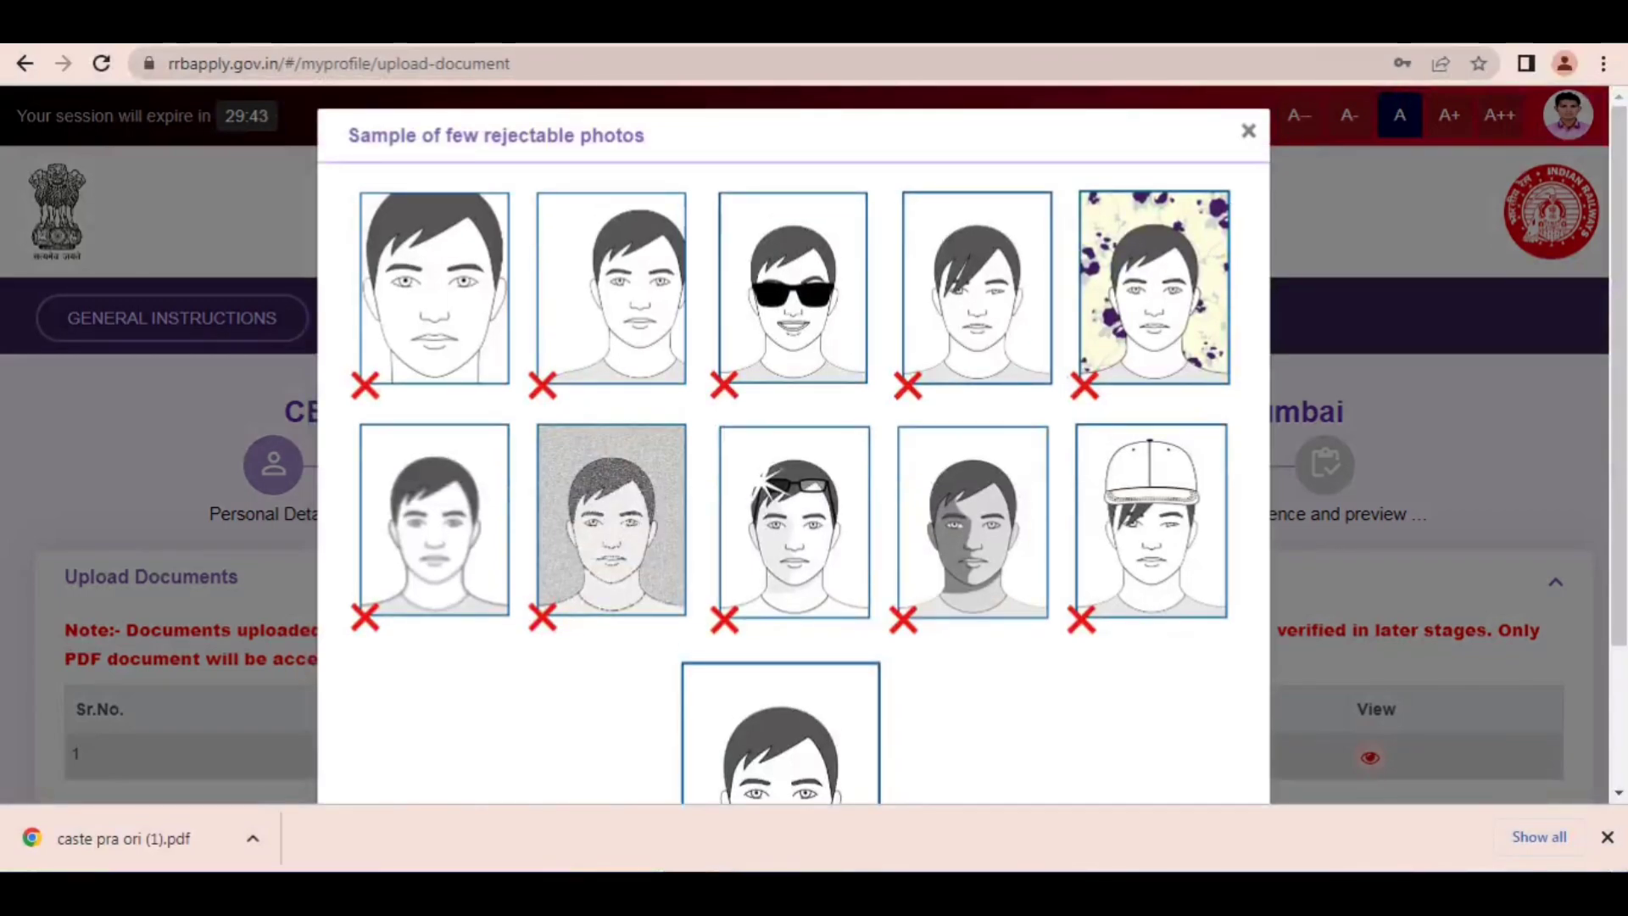
{"action": "key", "text": "ctrl+alt+d"}
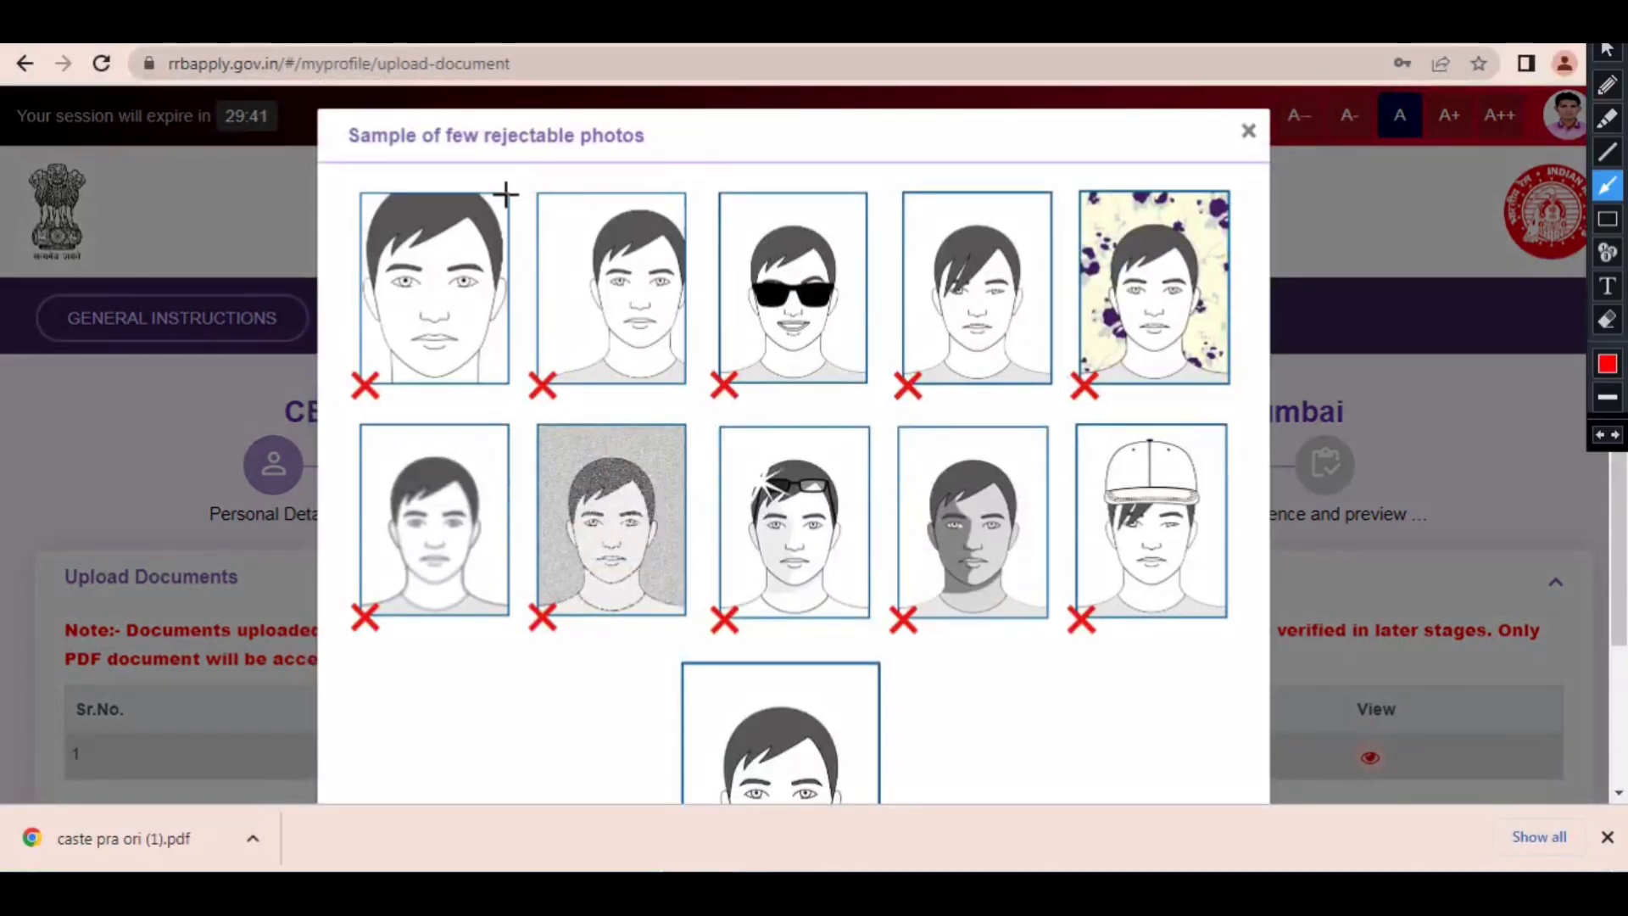
{"action": "mouse_move", "coordinate": [506, 194]}
{"action": "left_mouse_down"}
{"action": "mouse_move", "coordinate": [448, 232]}
{"action": "mouse_move", "coordinate": [589, 418]}
{"action": "mouse_move", "coordinate": [618, 560]}
{"action": "mouse_move", "coordinate": [476, 373]}
{"action": "mouse_move", "coordinate": [431, 265]}
{"action": "mouse_move", "coordinate": [617, 316]}
{"action": "mouse_move", "coordinate": [600, 352]}
{"action": "mouse_move", "coordinate": [635, 316]}
{"action": "mouse_move", "coordinate": [871, 299]}
{"action": "mouse_move", "coordinate": [1041, 305]}
{"action": "mouse_move", "coordinate": [1099, 335]}
{"action": "mouse_move", "coordinate": [1110, 206]}
{"action": "mouse_move", "coordinate": [906, 222]}
{"action": "mouse_move", "coordinate": [1003, 218]}
{"action": "mouse_move", "coordinate": [757, 311]}
{"action": "mouse_move", "coordinate": [458, 504]}
{"action": "mouse_move", "coordinate": [559, 475]}
{"action": "mouse_move", "coordinate": [697, 496]}
{"action": "mouse_move", "coordinate": [776, 474]}
{"action": "mouse_move", "coordinate": [818, 500]}
{"action": "mouse_move", "coordinate": [958, 514]}
{"action": "left_mouse_up"}
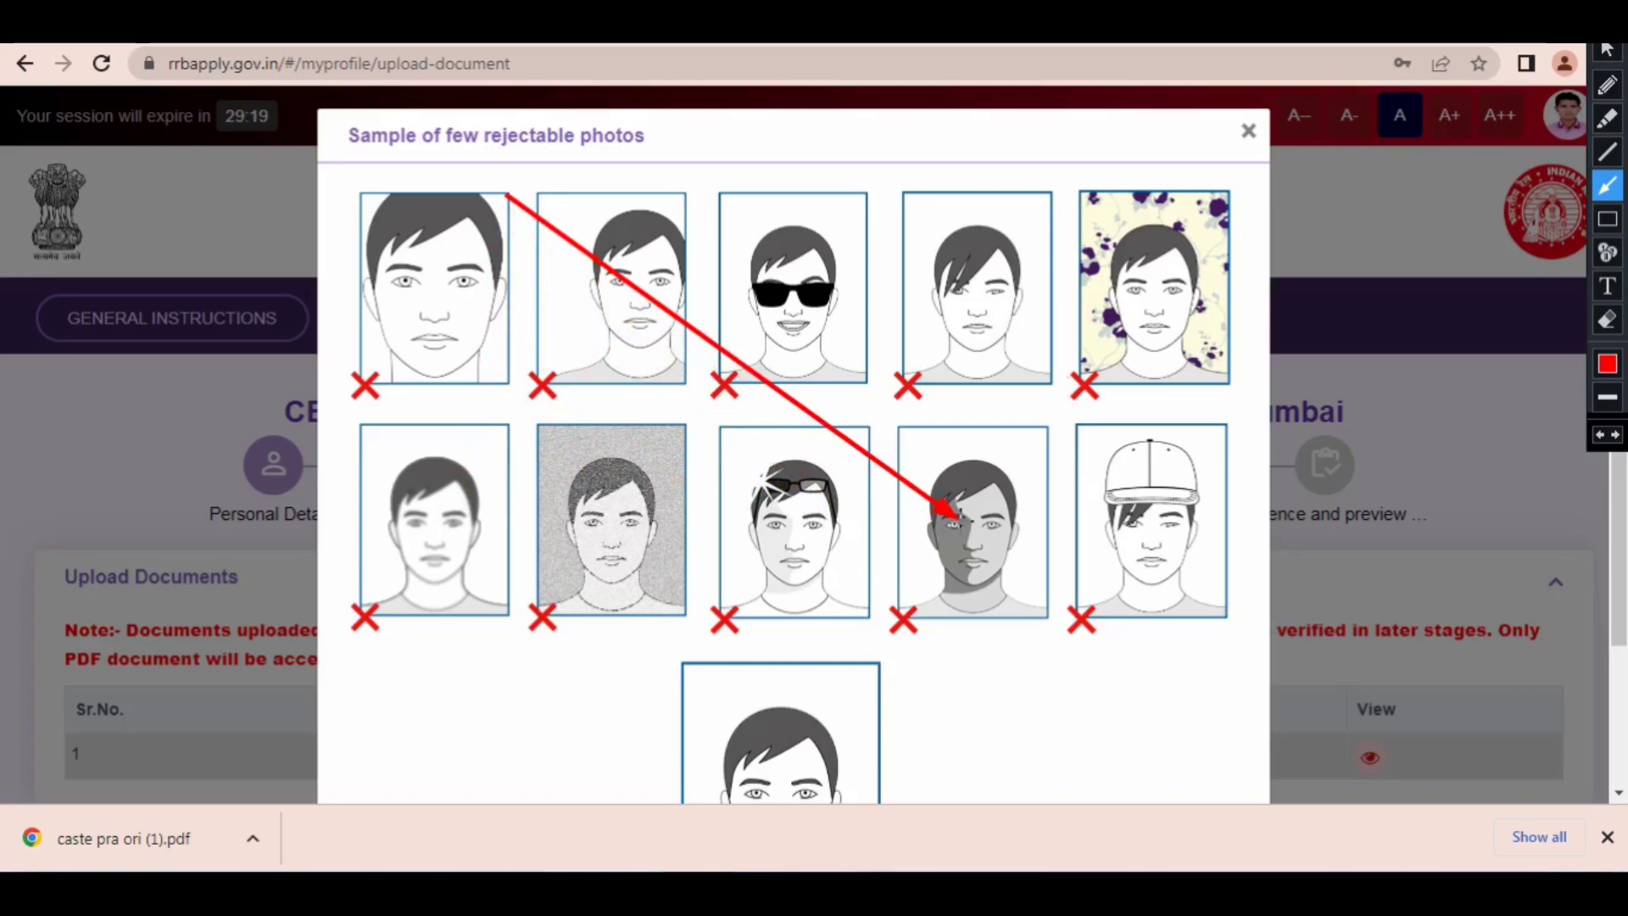
{"action": "left_click_drag", "start_coordinate": [958, 515], "coordinate": [1100, 503]}
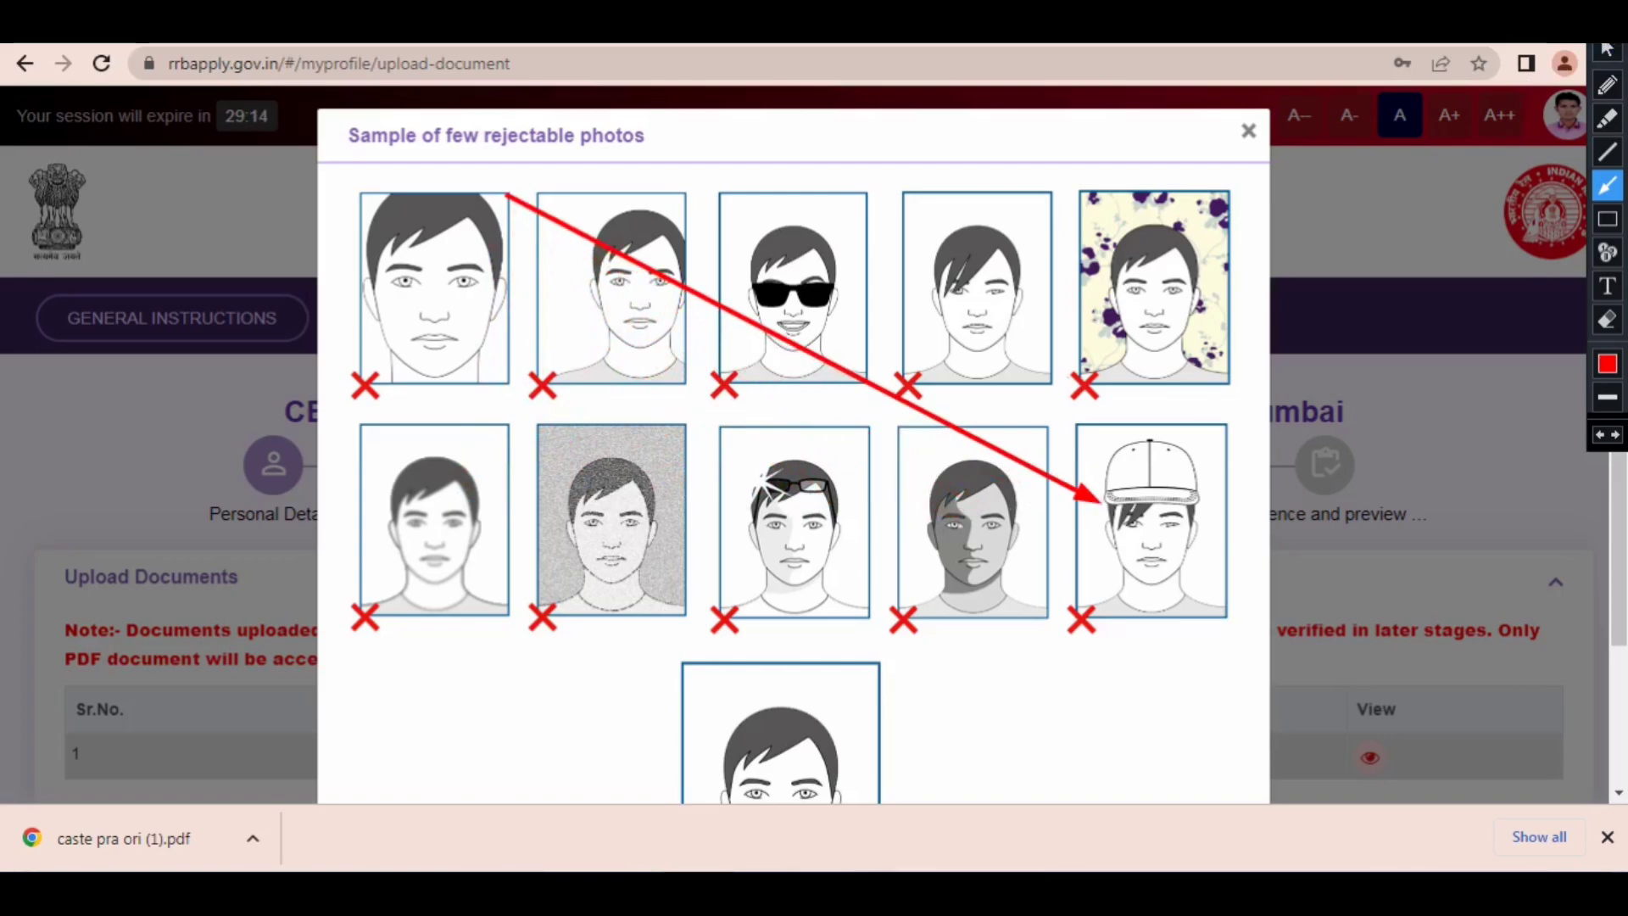
{"action": "key", "text": "Escape"}
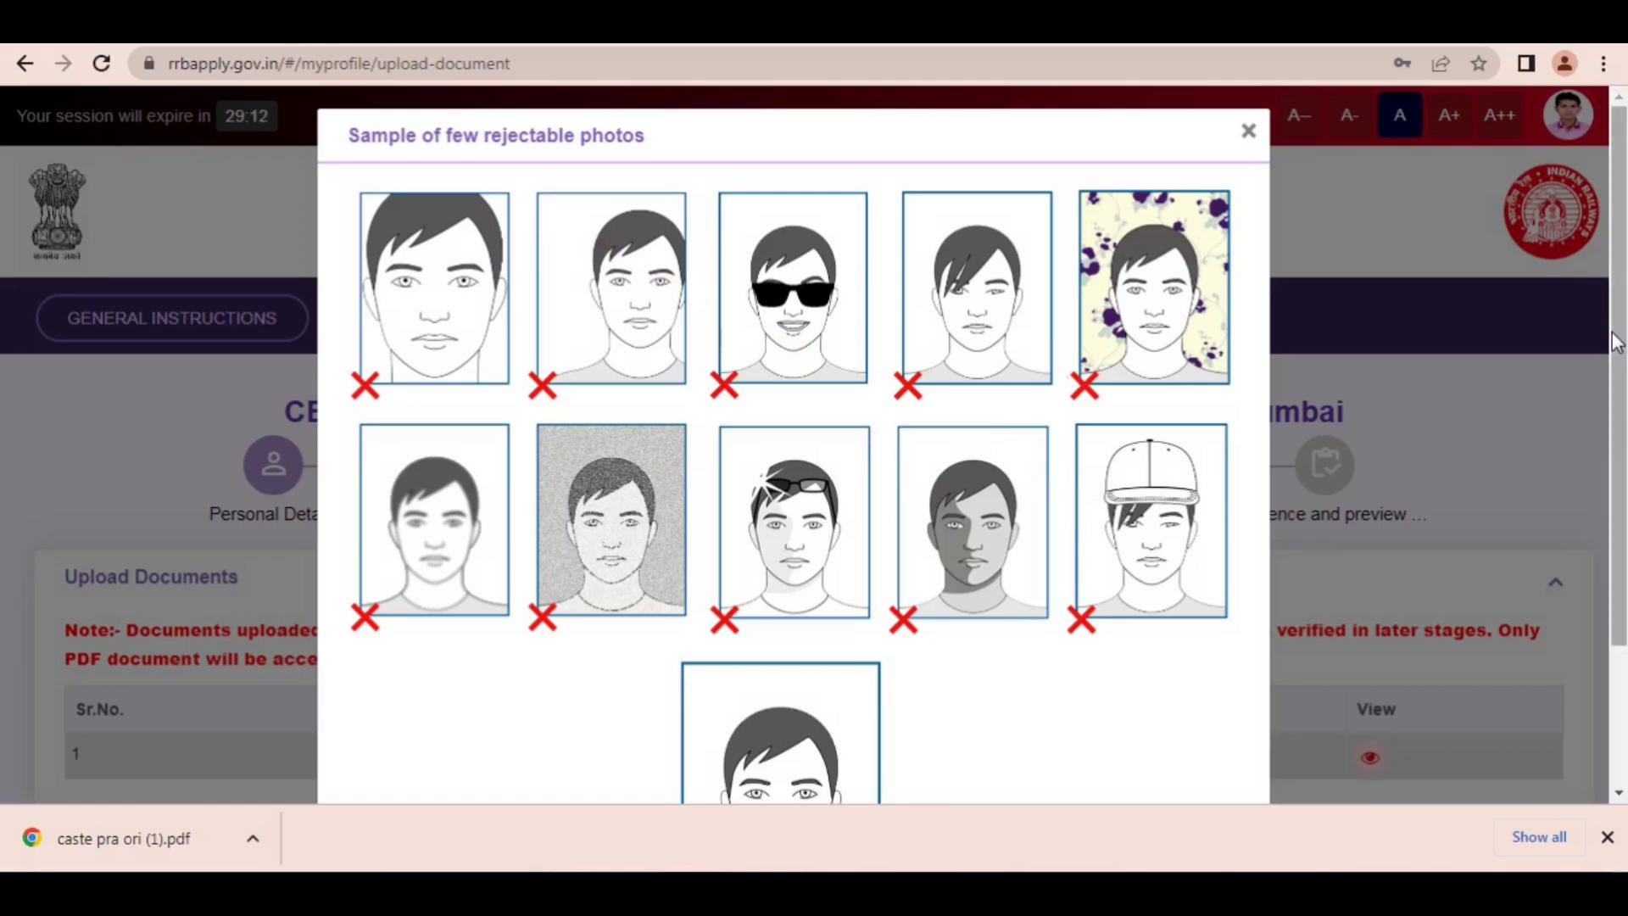
Step: Point a red arrow at the acceptable sample photo, clear it, and close the photo samples
{"action": "left_click_drag", "start_coordinate": [1616, 377], "coordinate": [1616, 518]}
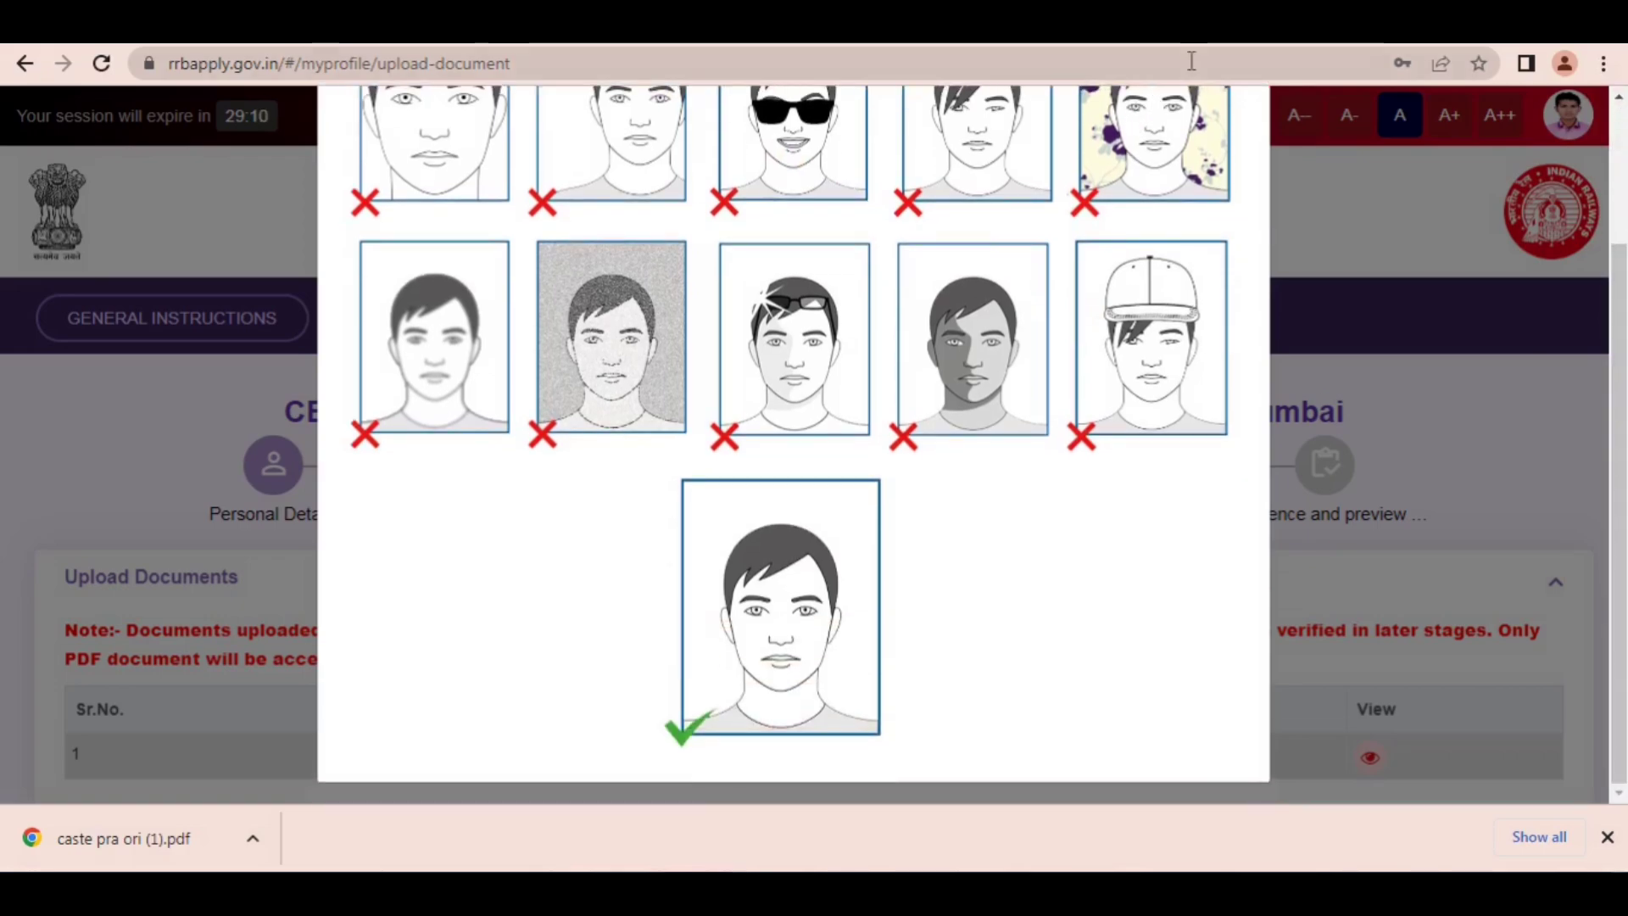
{"action": "left_click", "coordinate": [1230, 24]}
{"action": "mouse_move", "coordinate": [739, 450]}
{"action": "left_mouse_down"}
{"action": "mouse_move", "coordinate": [575, 505]}
{"action": "mouse_move", "coordinate": [633, 633]}
{"action": "mouse_move", "coordinate": [770, 593]}
{"action": "mouse_move", "coordinate": [702, 670]}
{"action": "left_mouse_up"}
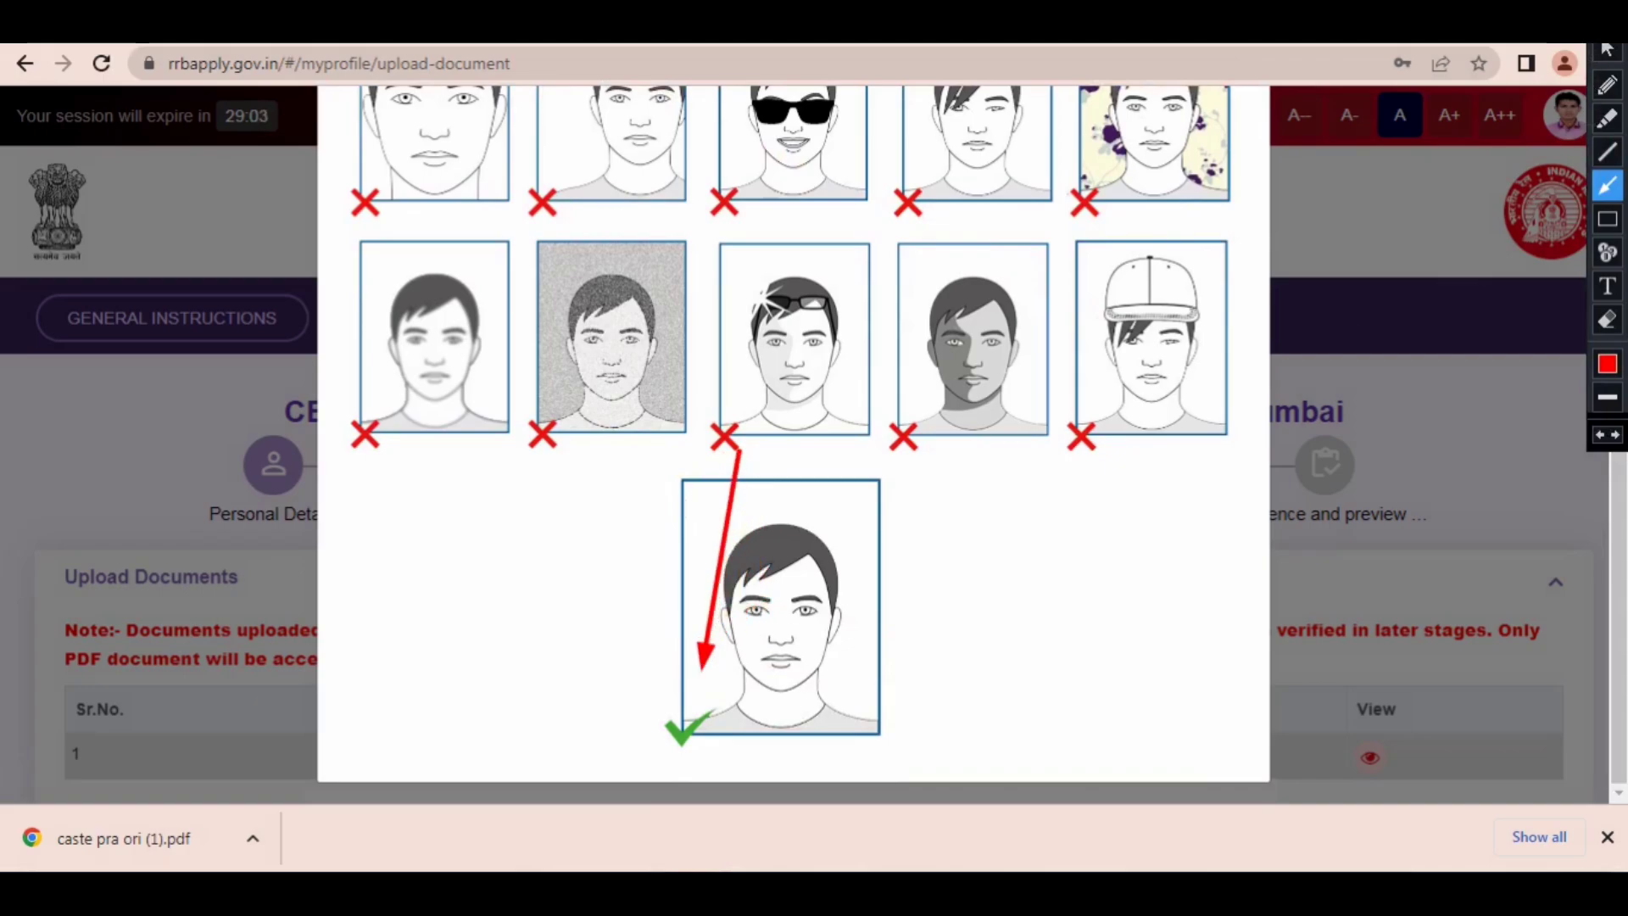
{"action": "key", "text": "Escape"}
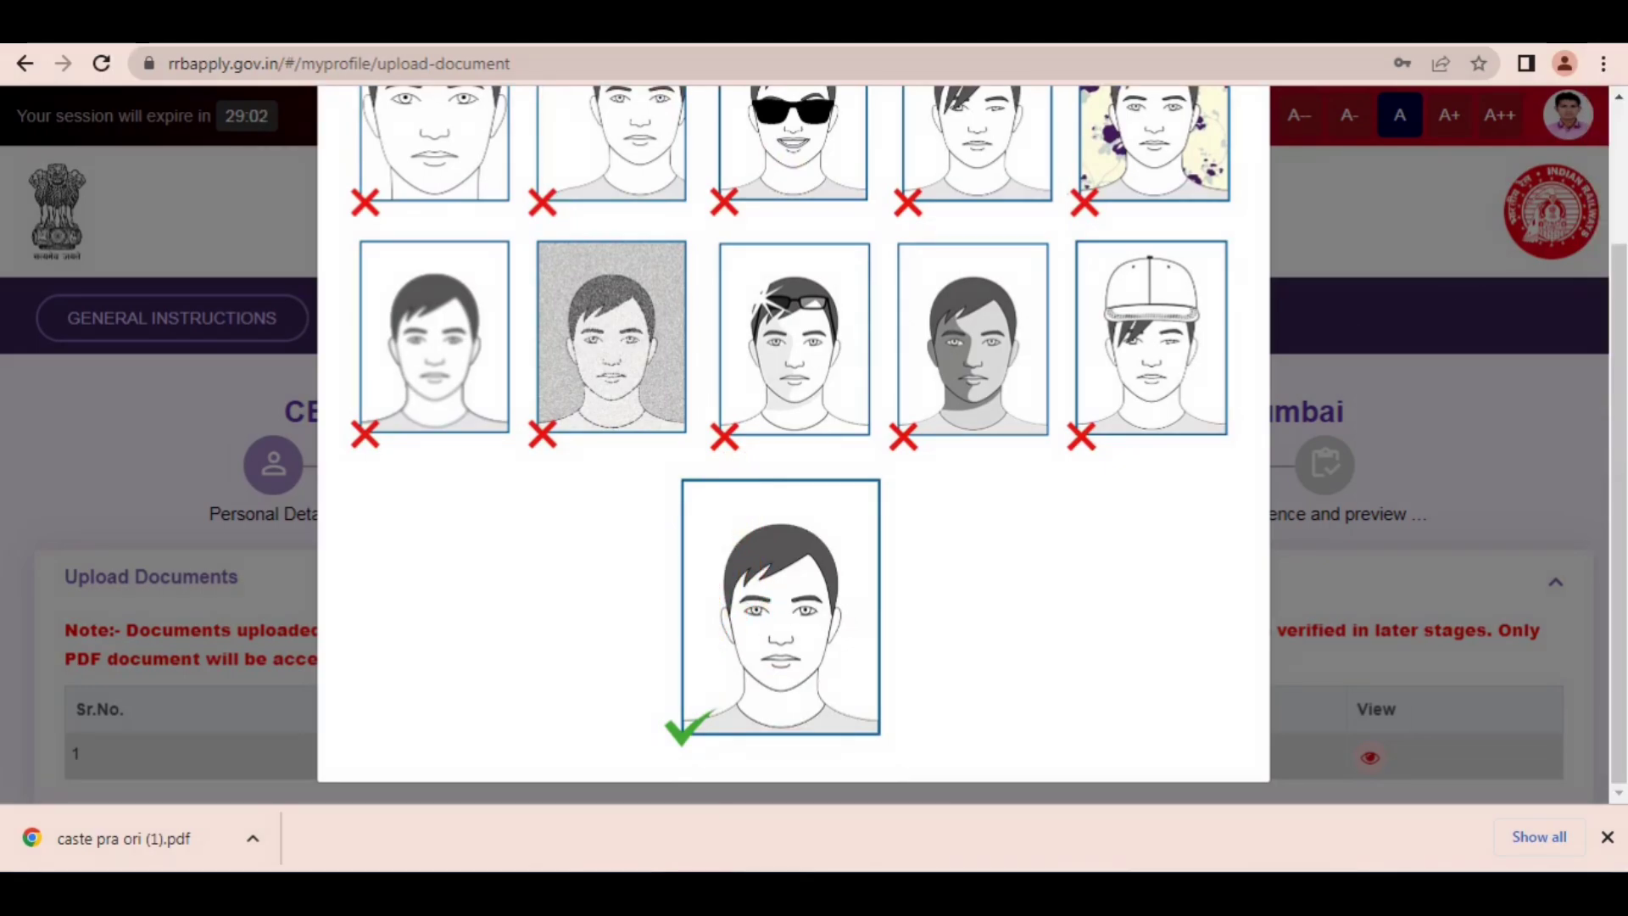
{"action": "left_click", "coordinate": [1410, 461]}
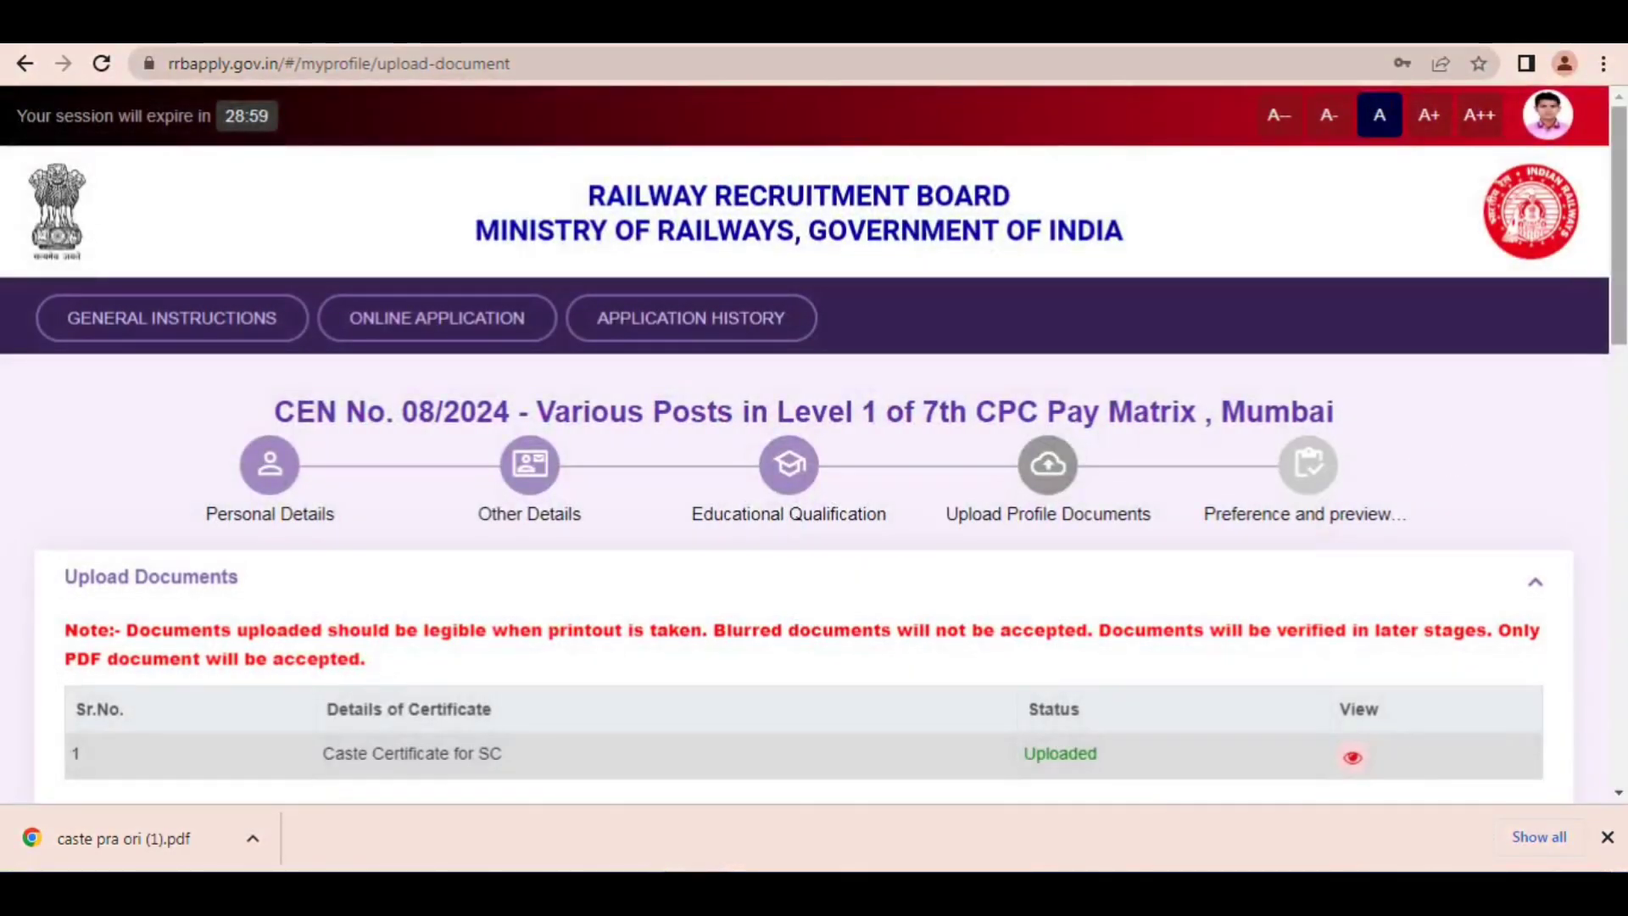
Step: Review the photograph specifications, drawing a red arrow from their heading to the 240 px width marking and clearing it
{"action": "scroll", "coordinate": [1411, 461], "scroll_direction": "down", "scroll_amount": 2}
{"action": "scroll", "coordinate": [1269, 178], "scroll_direction": "down", "scroll_amount": 7}
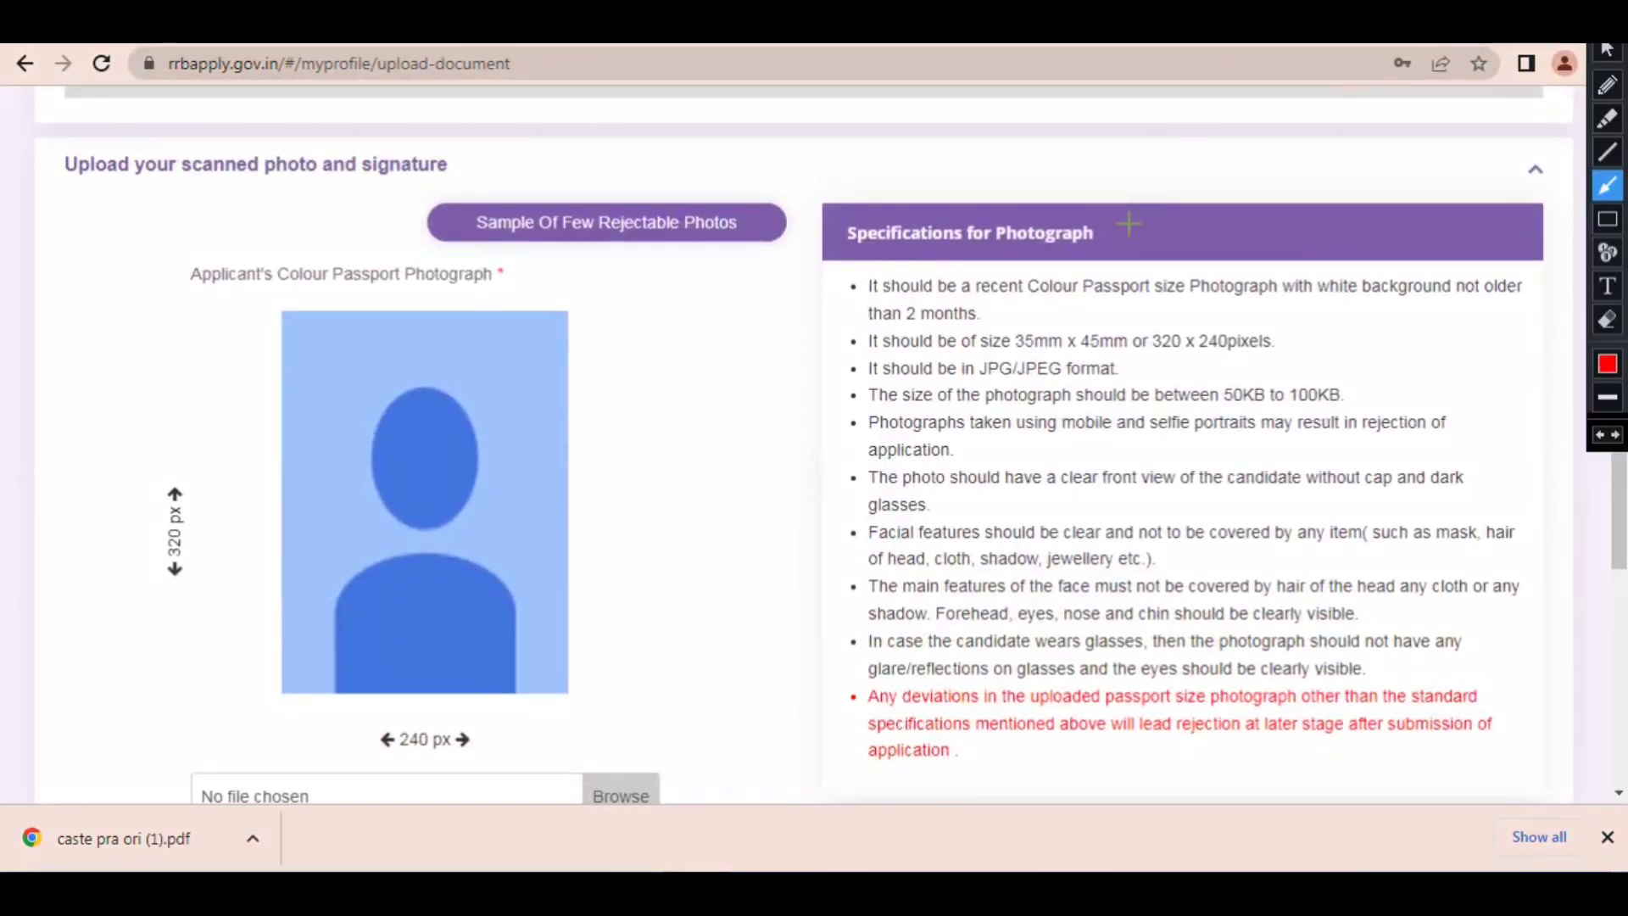
{"action": "mouse_move", "coordinate": [1128, 224]}
{"action": "left_mouse_down"}
{"action": "mouse_move", "coordinate": [1187, 359]}
{"action": "mouse_move", "coordinate": [1286, 368]}
{"action": "mouse_move", "coordinate": [1143, 313]}
{"action": "mouse_move", "coordinate": [1177, 320]}
{"action": "mouse_move", "coordinate": [654, 455]}
{"action": "mouse_move", "coordinate": [186, 523]}
{"action": "mouse_move", "coordinate": [337, 587]}
{"action": "mouse_move", "coordinate": [442, 662]}
{"action": "mouse_move", "coordinate": [443, 721]}
{"action": "left_mouse_up"}
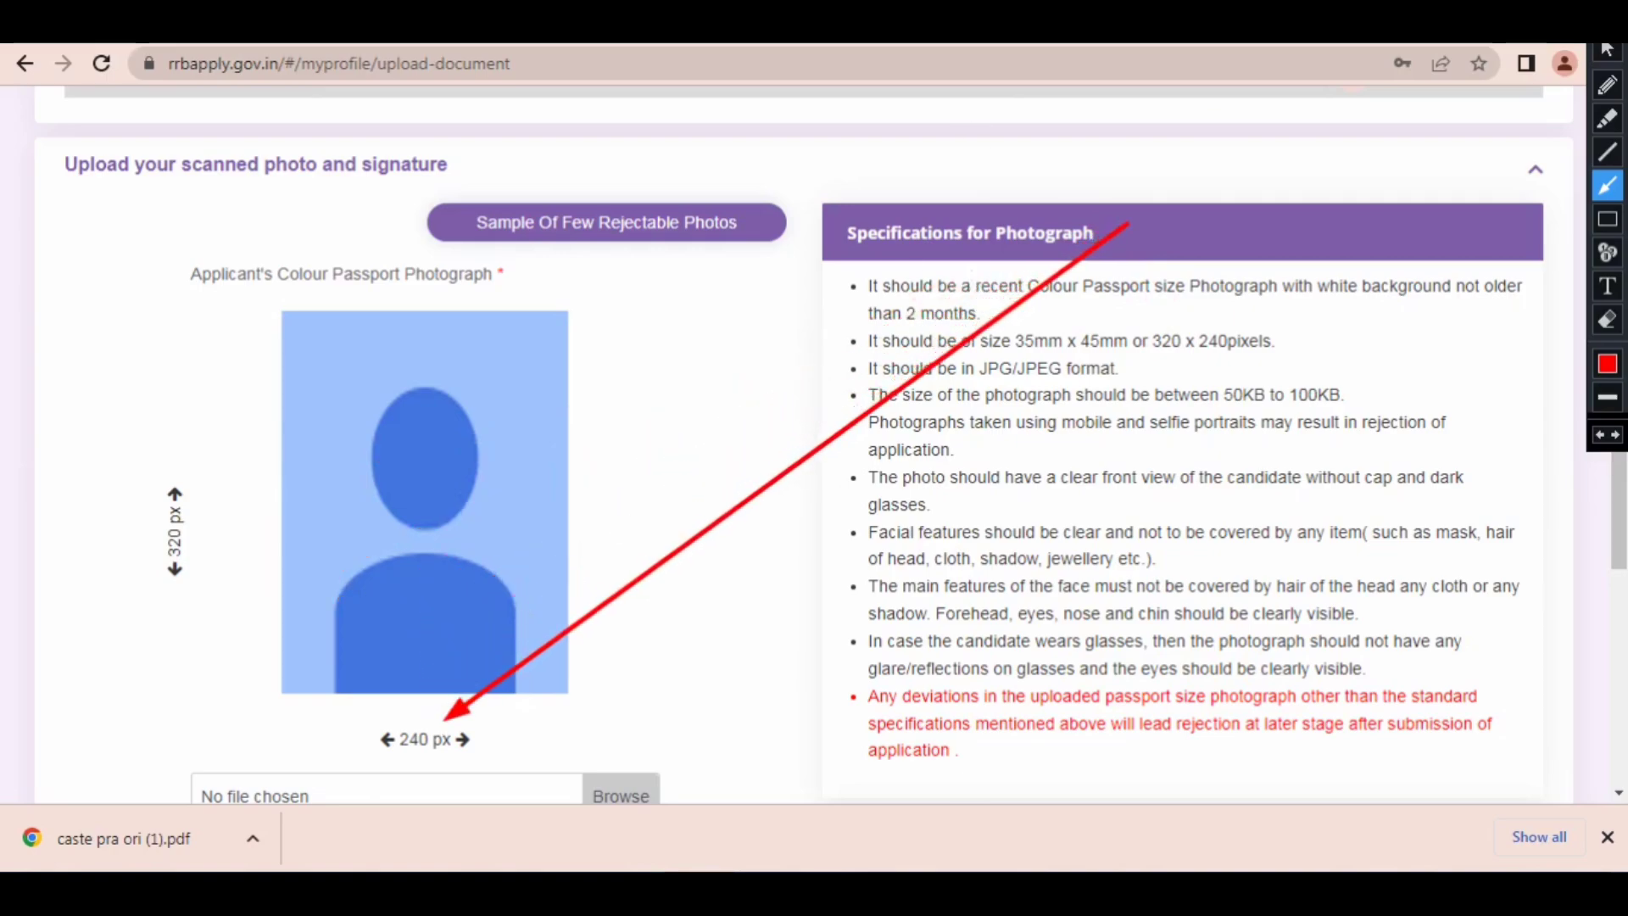
{"action": "left_click", "coordinate": [1184, 39]}
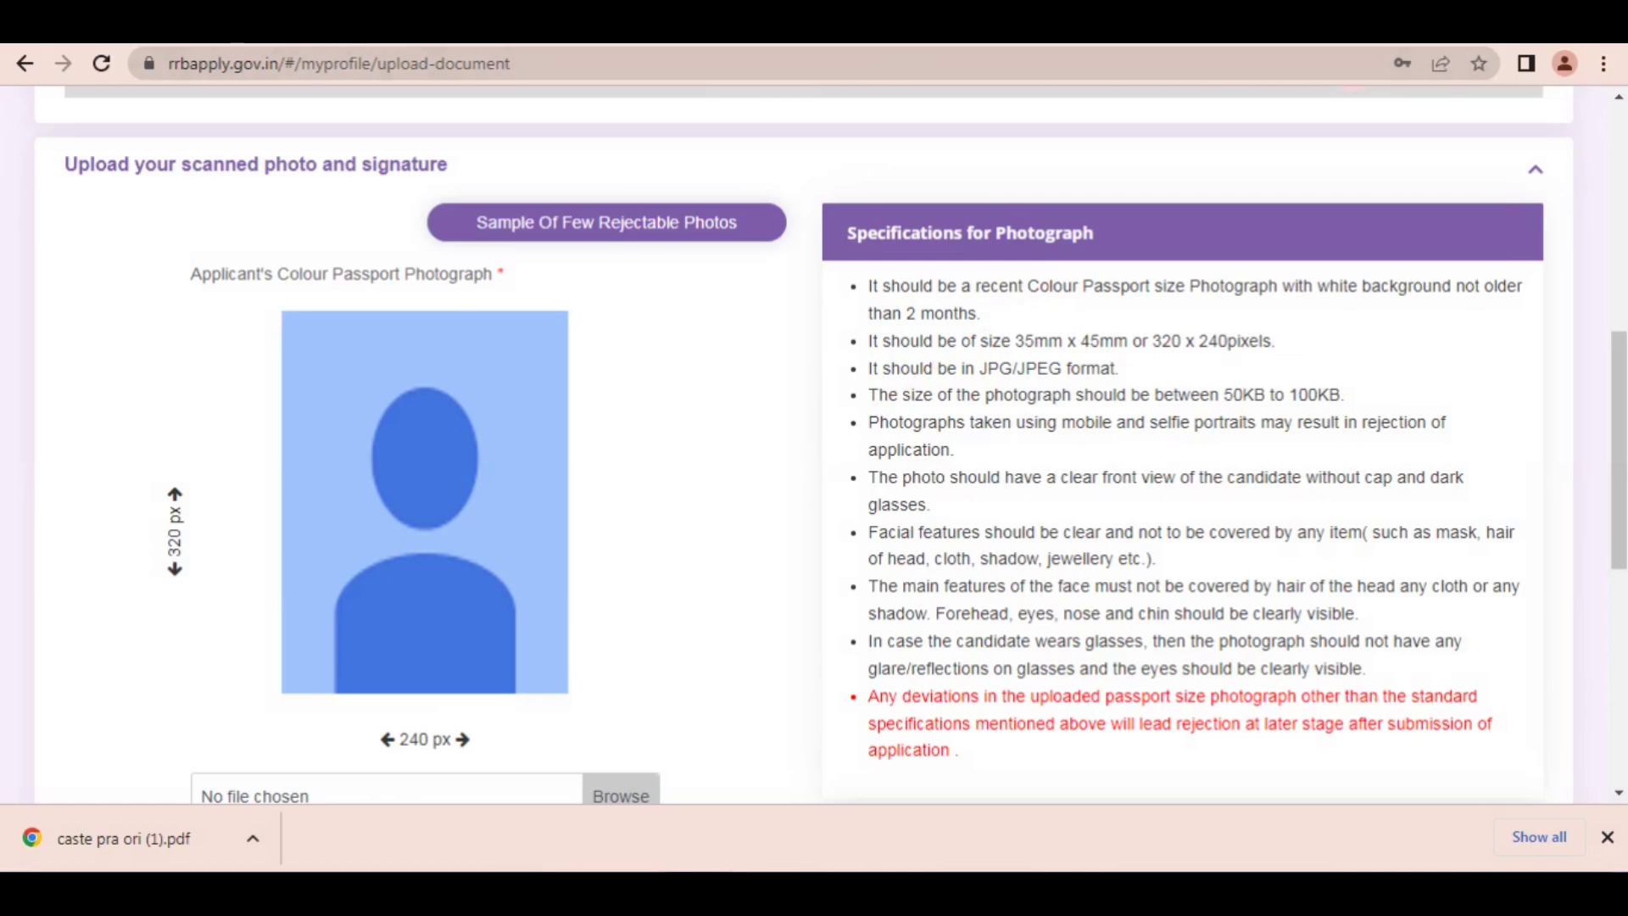
Step: Search Google for IMAGE RESIER in a new browser tab and open the imageresizer.com website
{"action": "key", "text": "ctrl+t"}
{"action": "left_click", "coordinate": [812, 63]}
{"action": "type", "text": "I"}
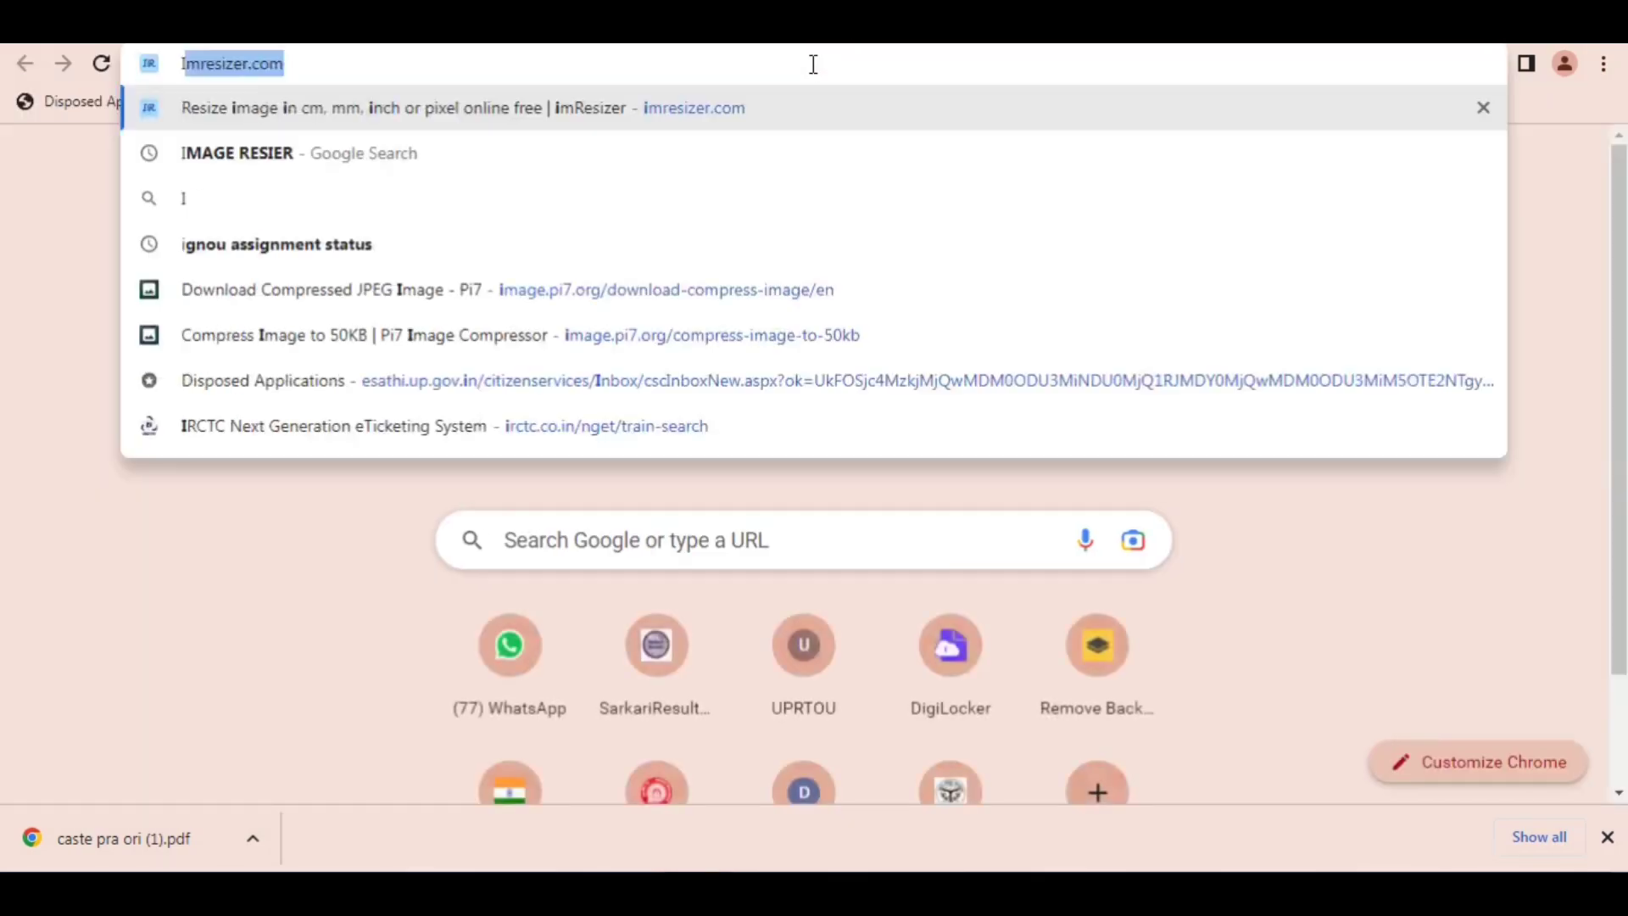
{"action": "type", "text": "MAGE RESIER"}
{"action": "key", "text": "Return"}
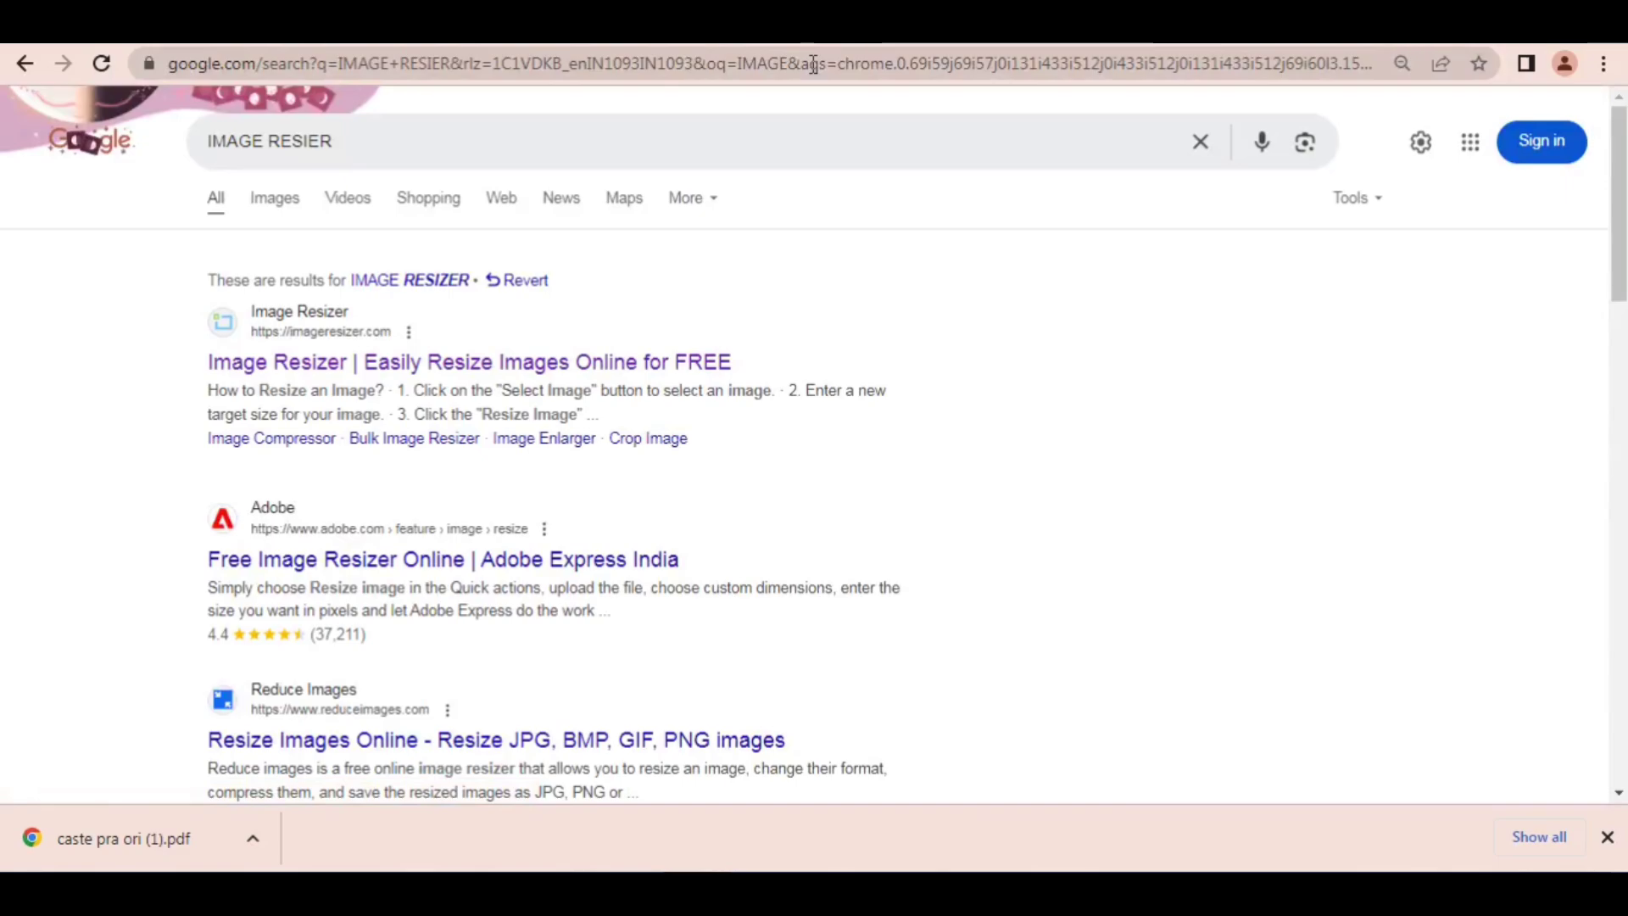
{"action": "left_click", "coordinate": [277, 371]}
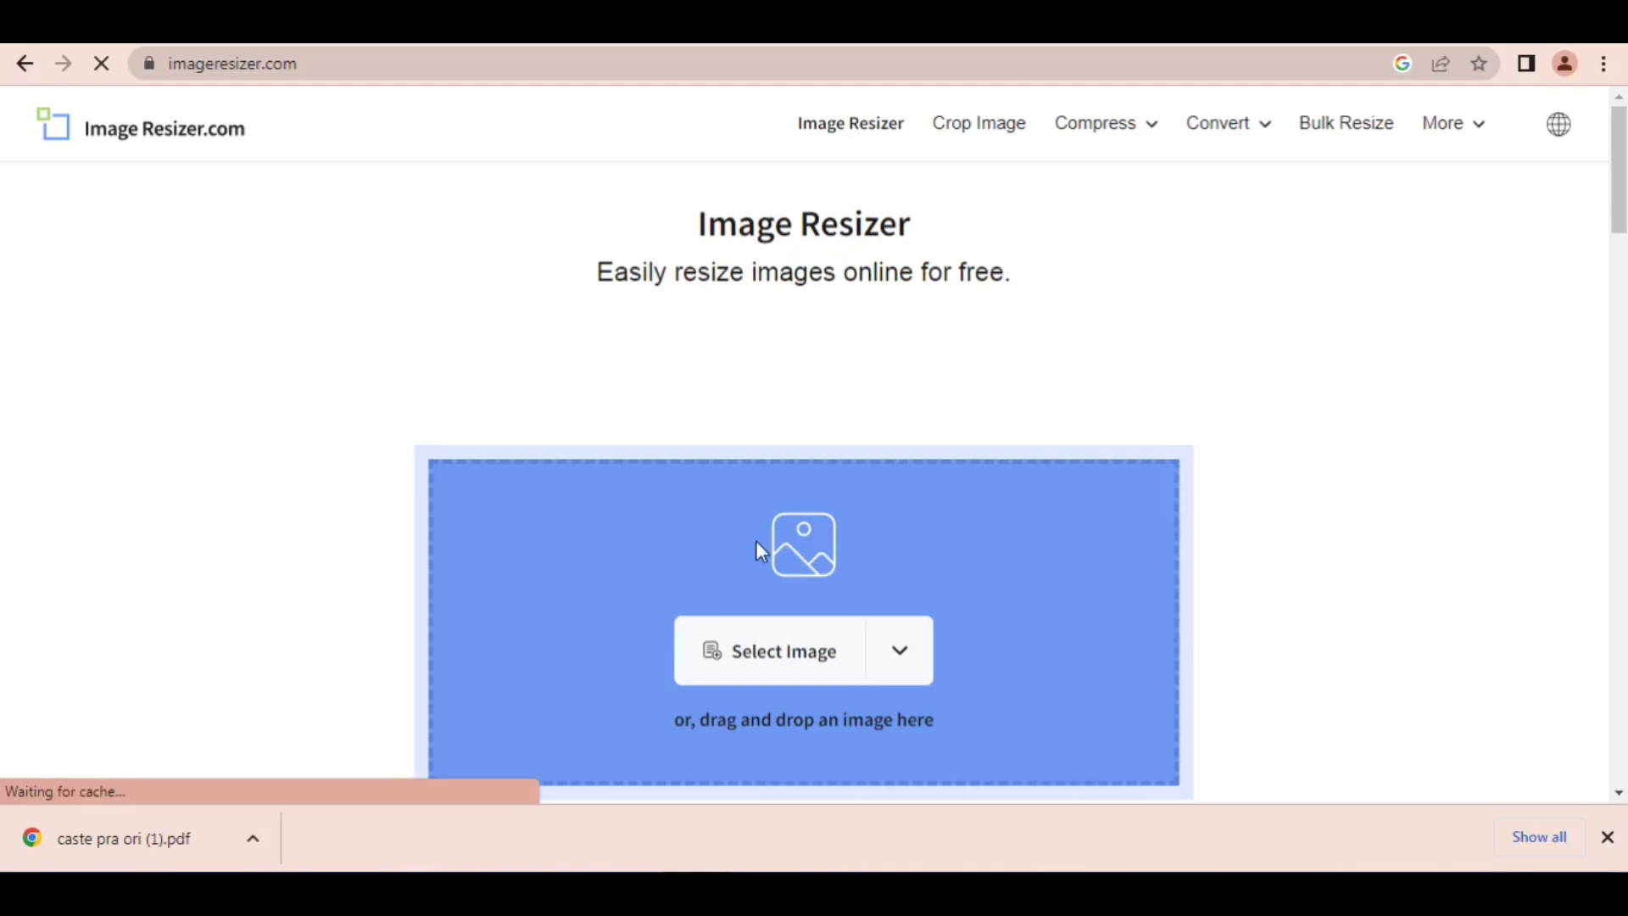
{"action": "left_click", "coordinate": [863, 655]}
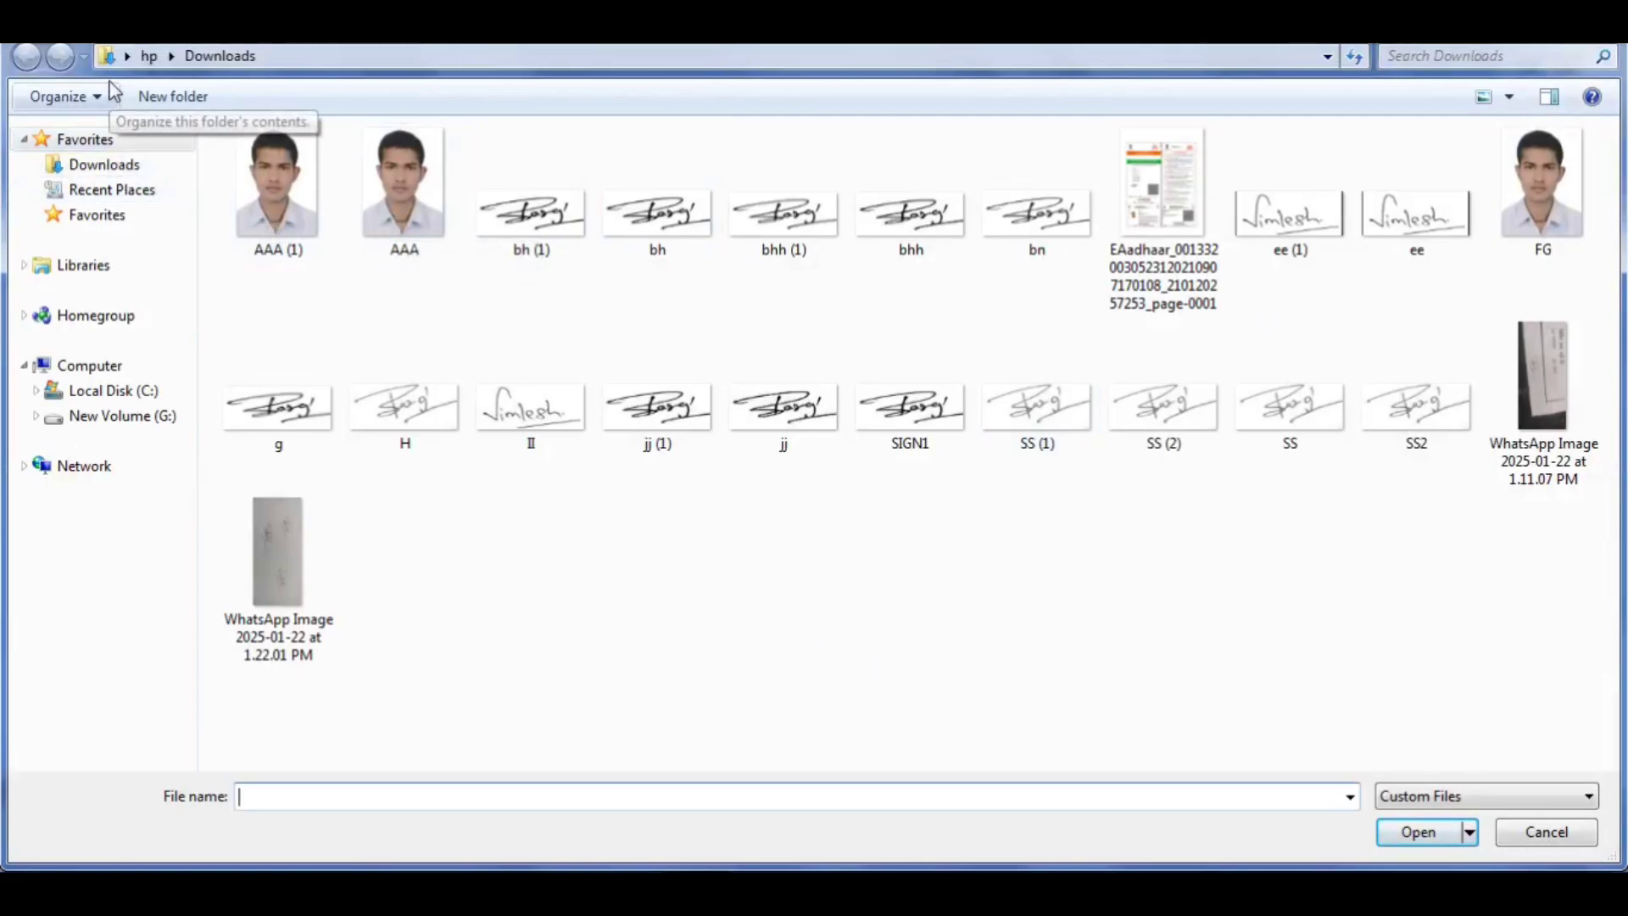
{"action": "left_click", "coordinate": [128, 59]}
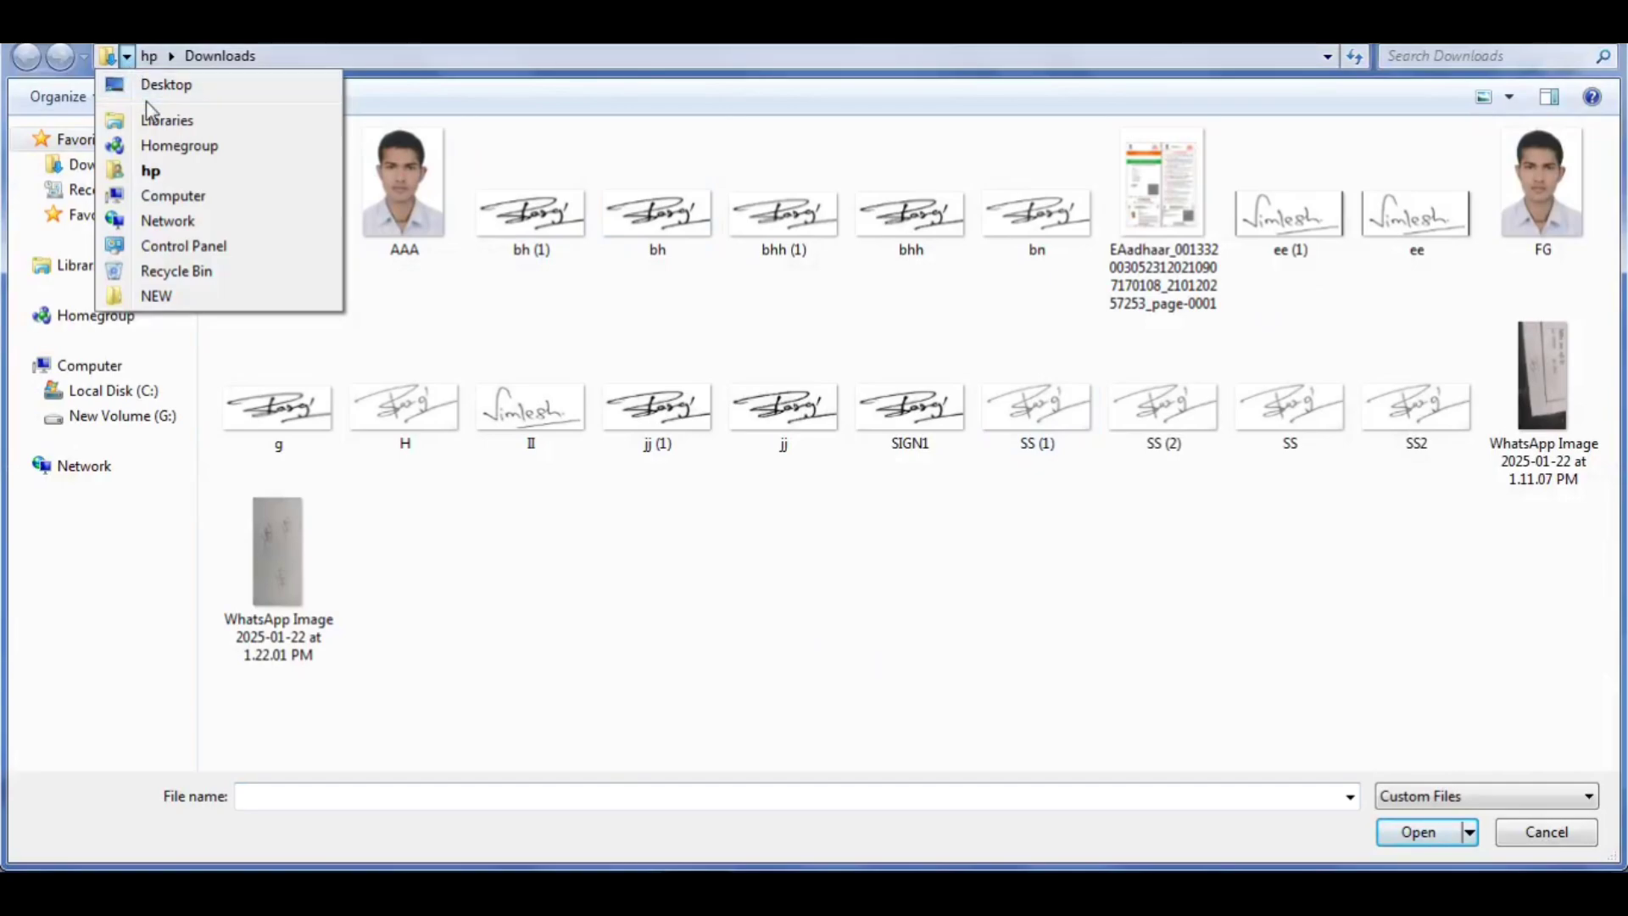
{"action": "left_click", "coordinate": [145, 82]}
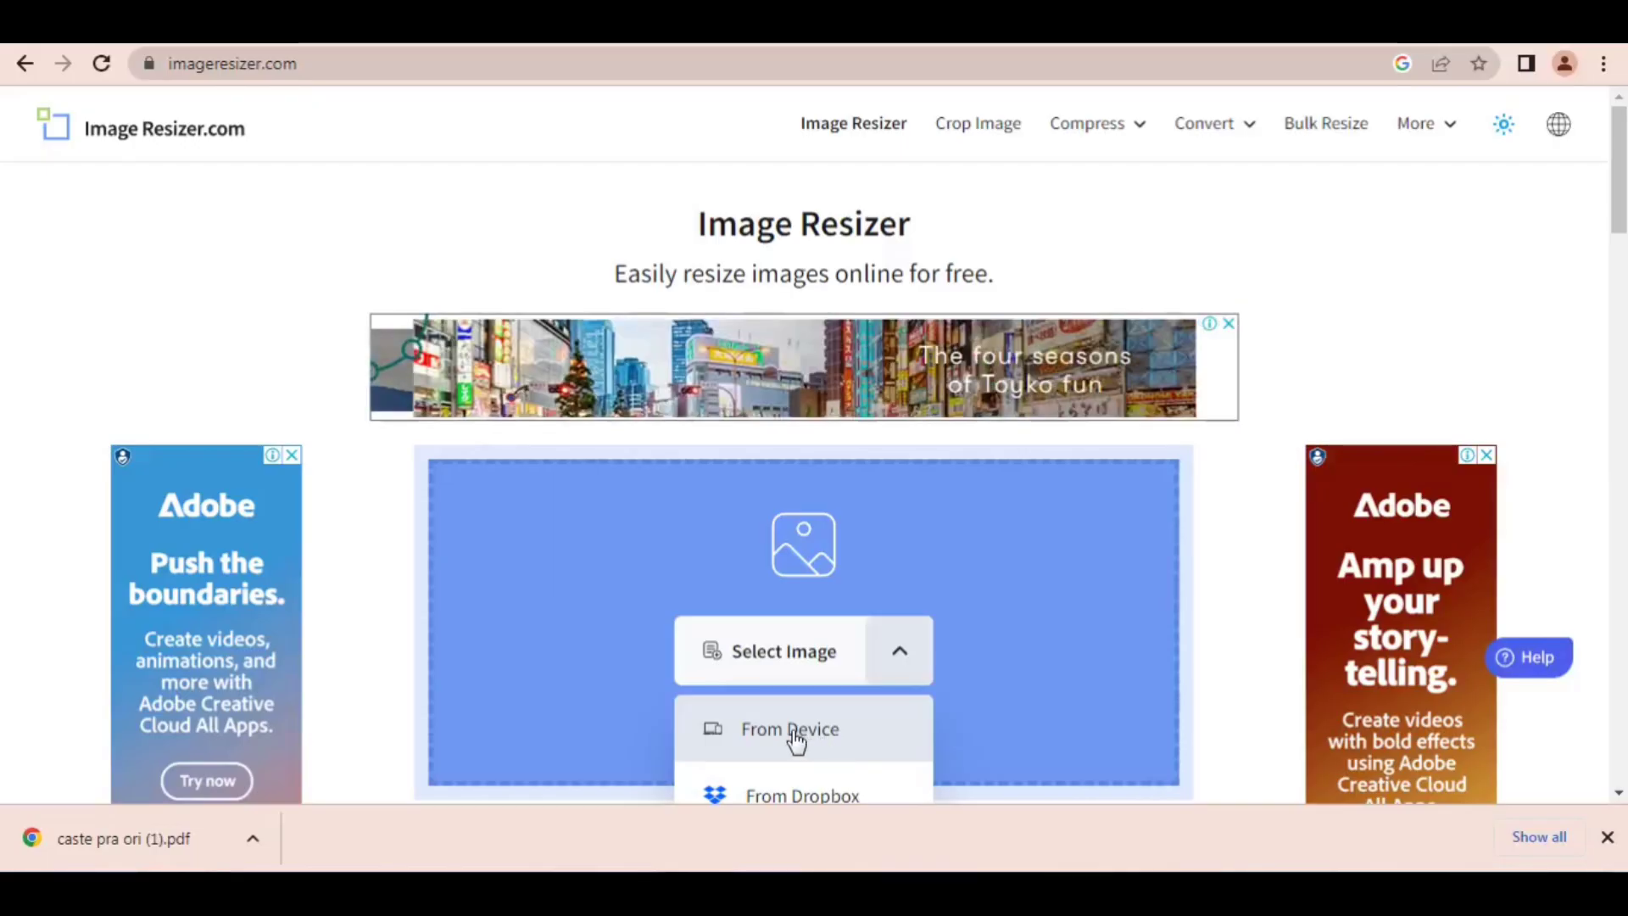
Step: Load the 550 x 451 JPG portrait photo from the device's Desktop folder into the image resizer
{"action": "left_click", "coordinate": [793, 734]}
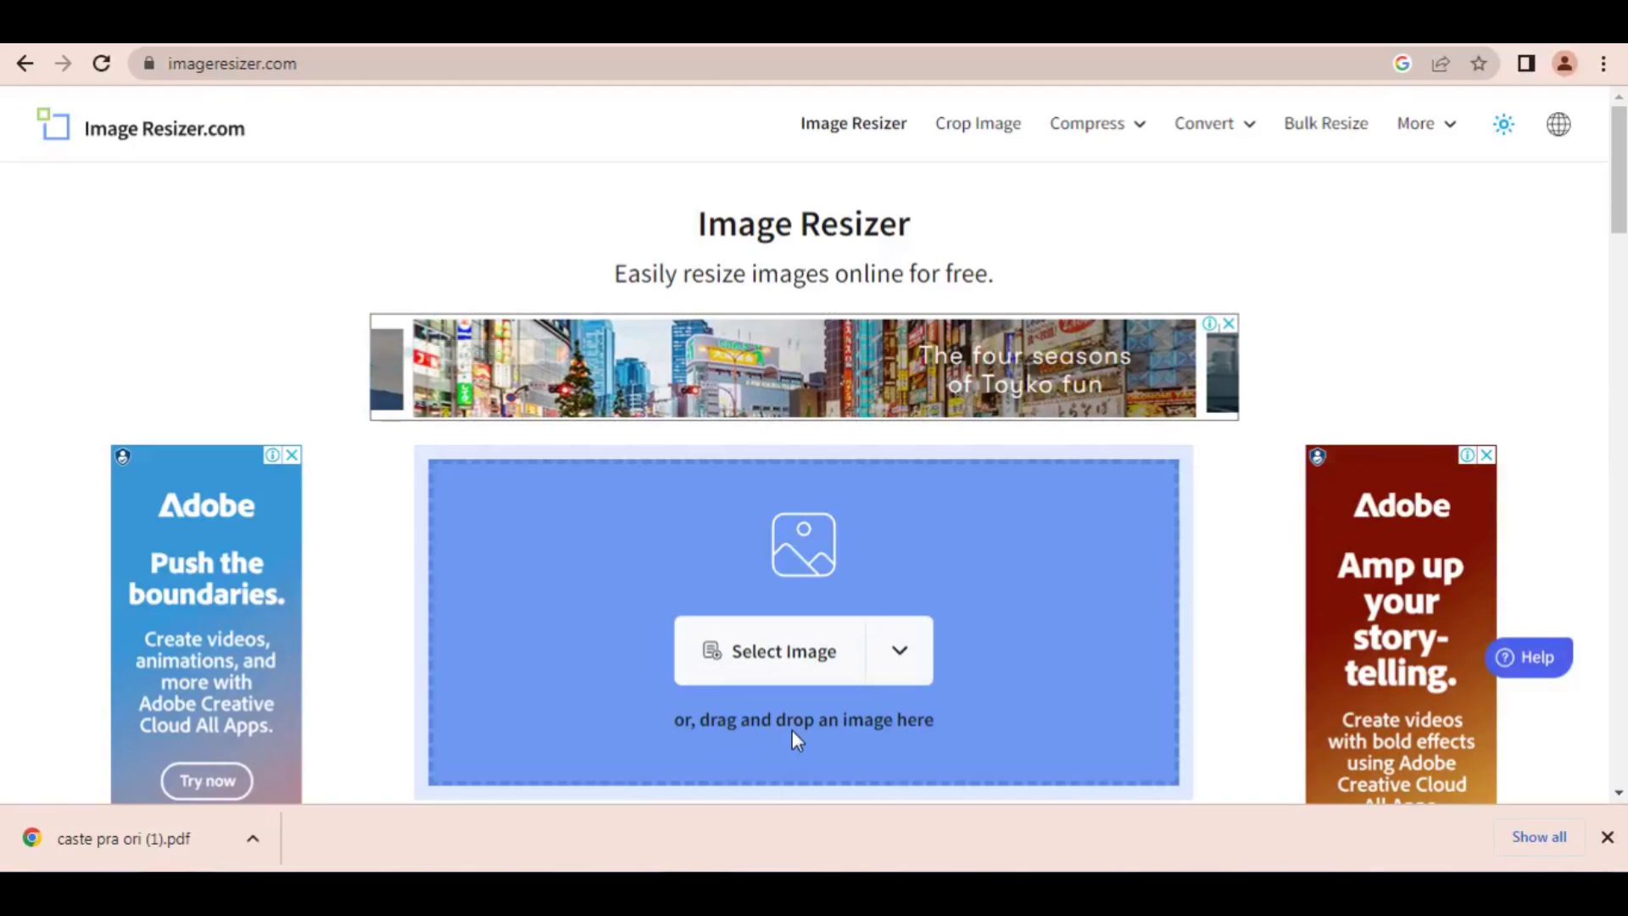
{"action": "left_click", "coordinate": [794, 731]}
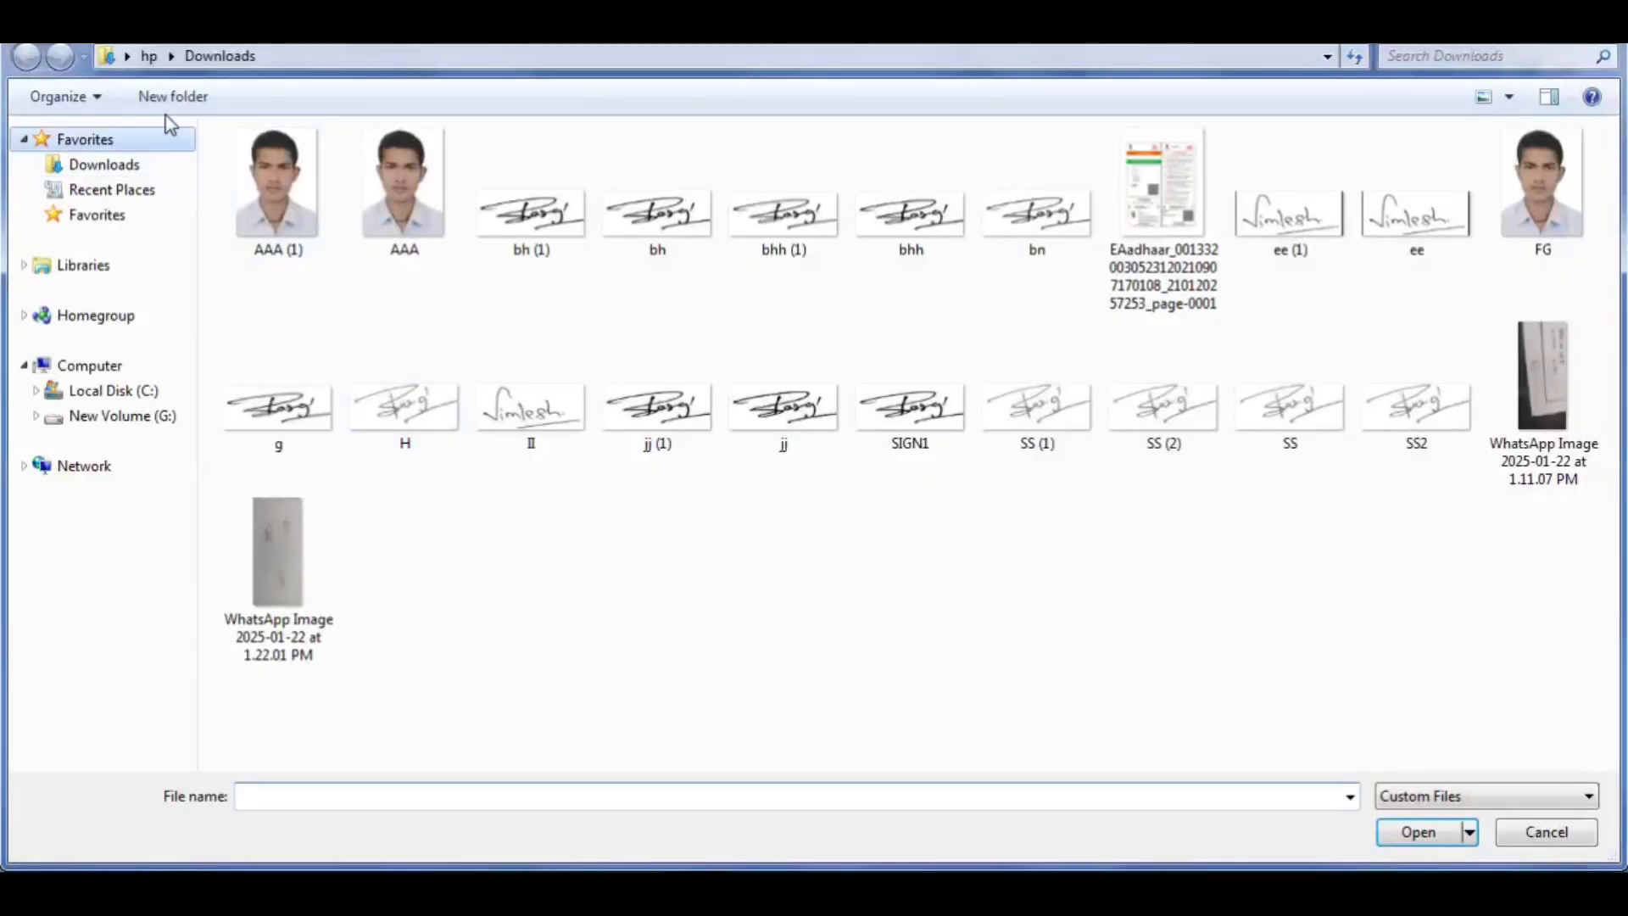
{"action": "left_click", "coordinate": [127, 55]}
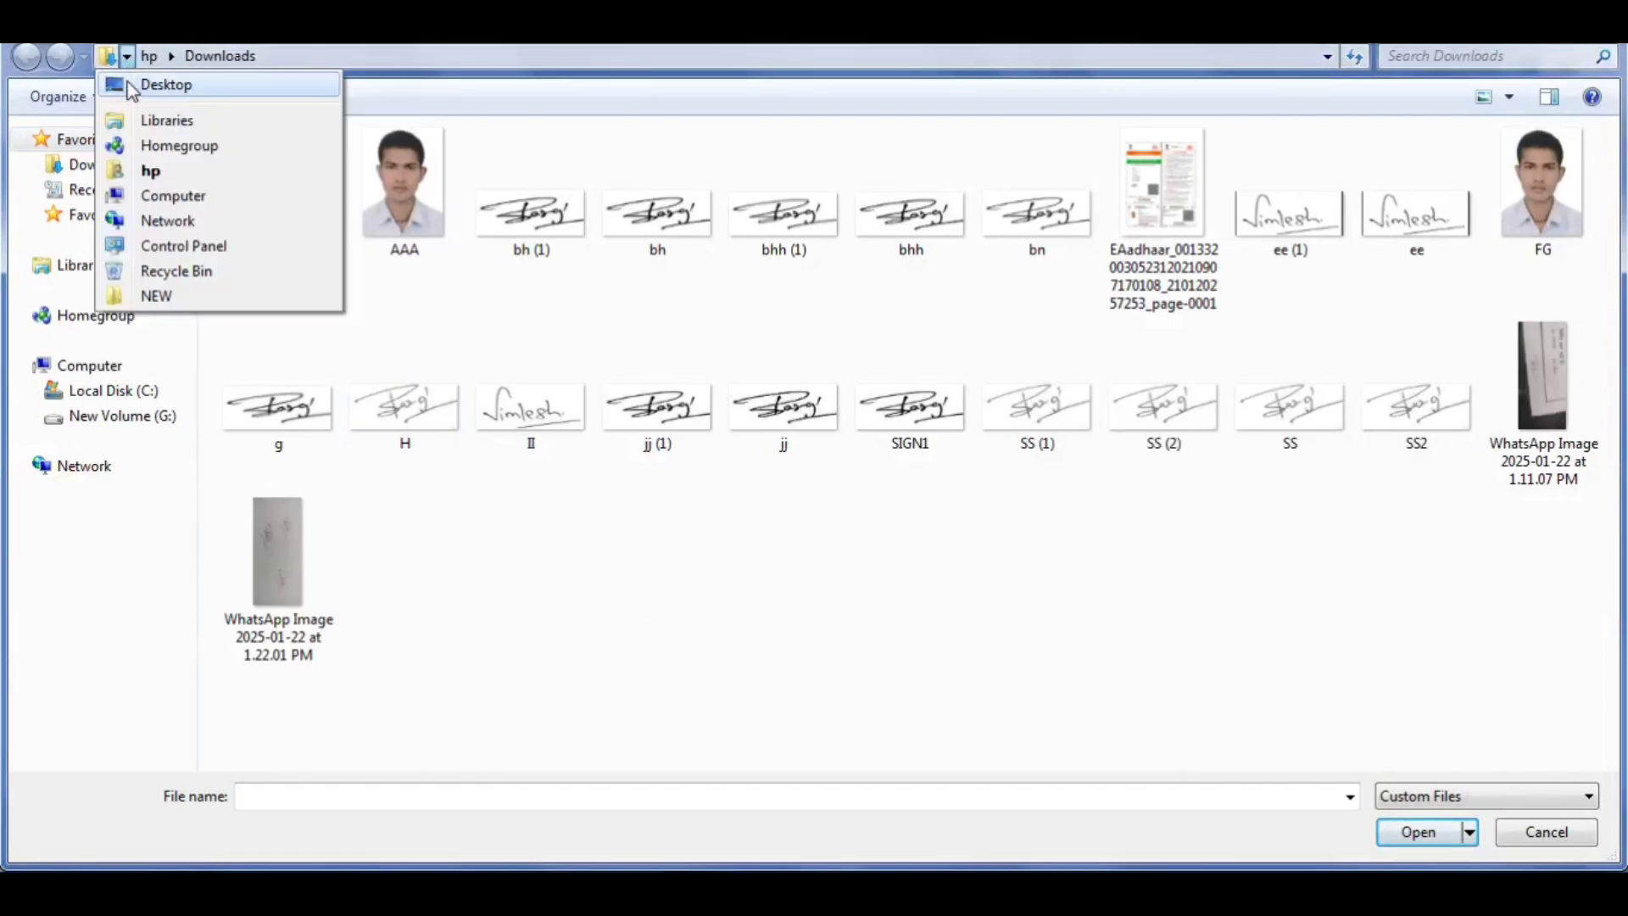
{"action": "left_click", "coordinate": [134, 85]}
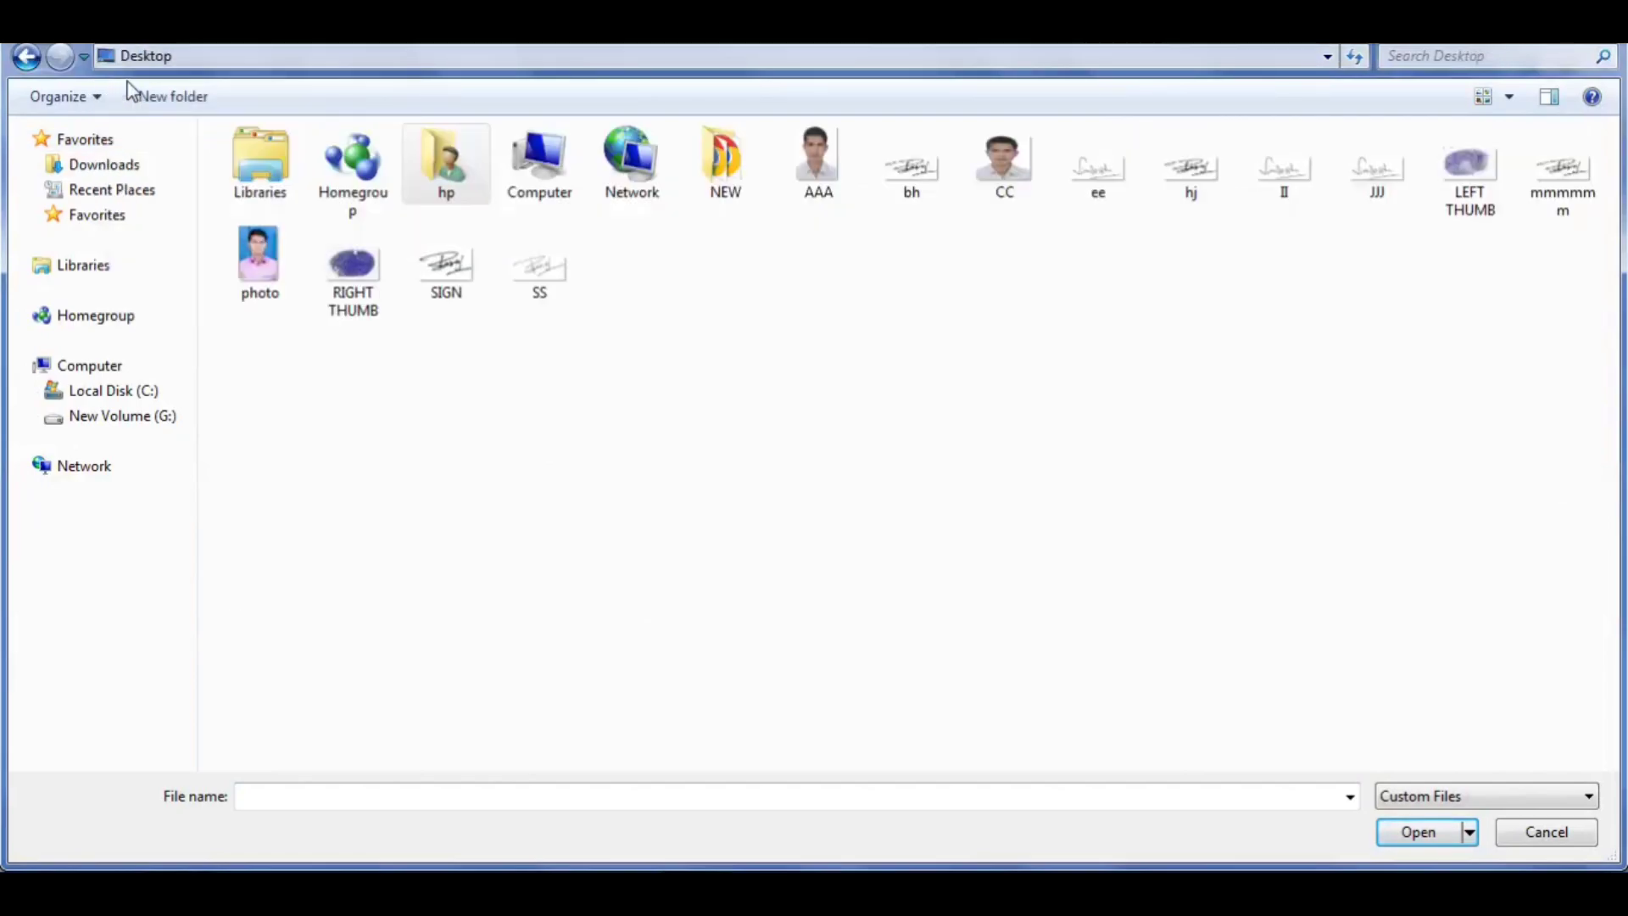
{"action": "double_click", "coordinate": [996, 170]}
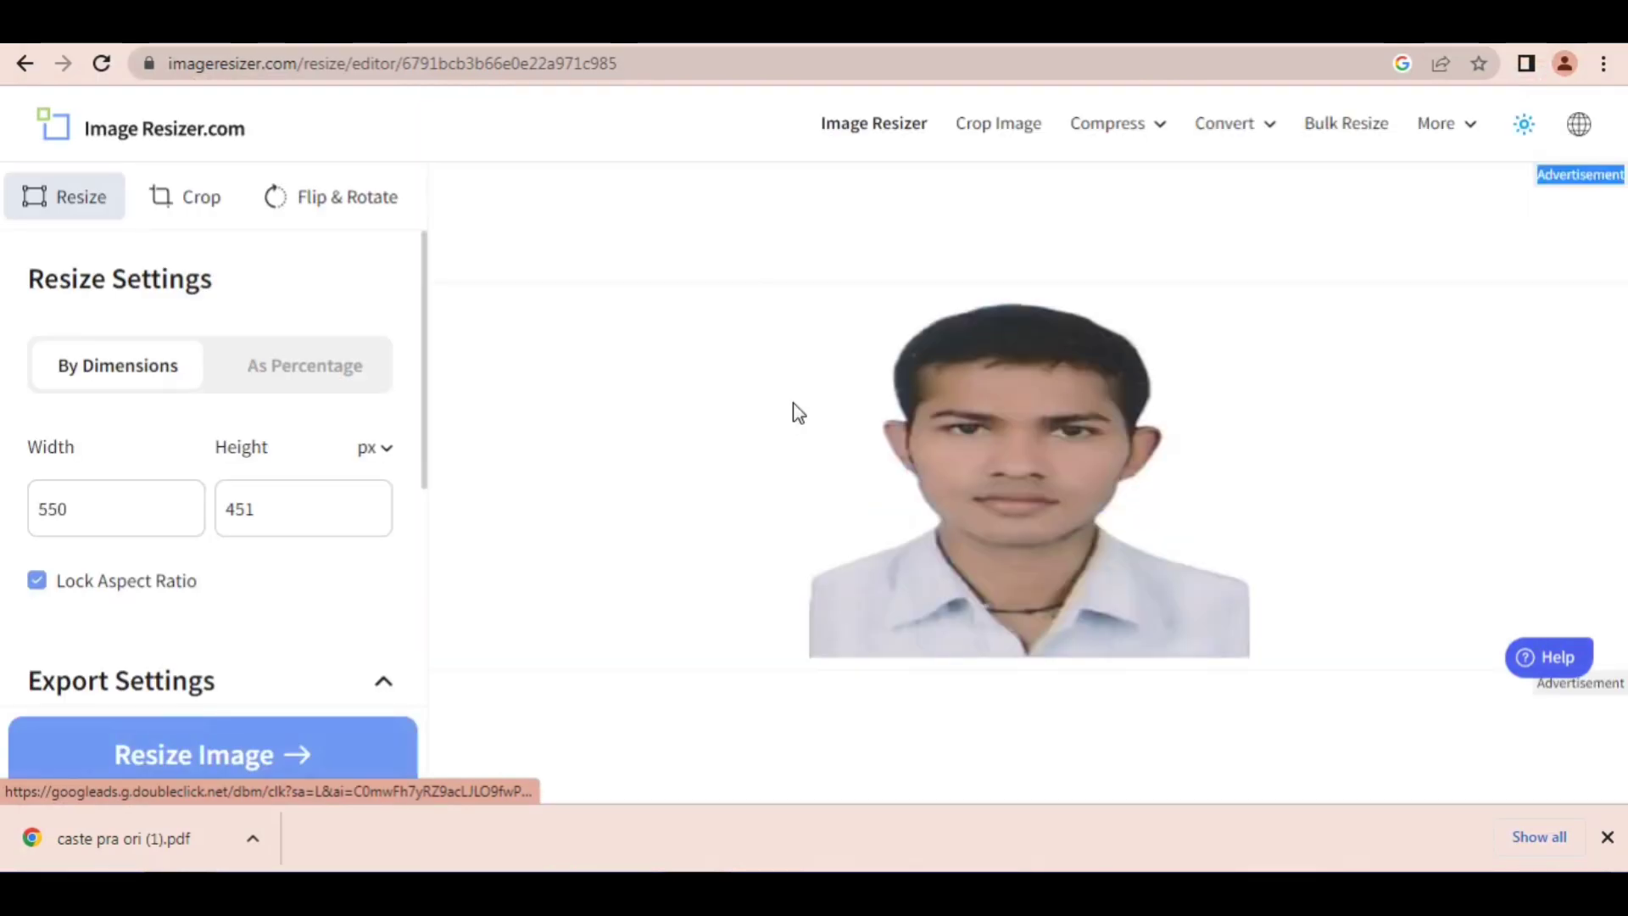
Step: Draw a red arrow pointing to the Width field in the resize settings and clear it
{"action": "left_click", "coordinate": [559, 31]}
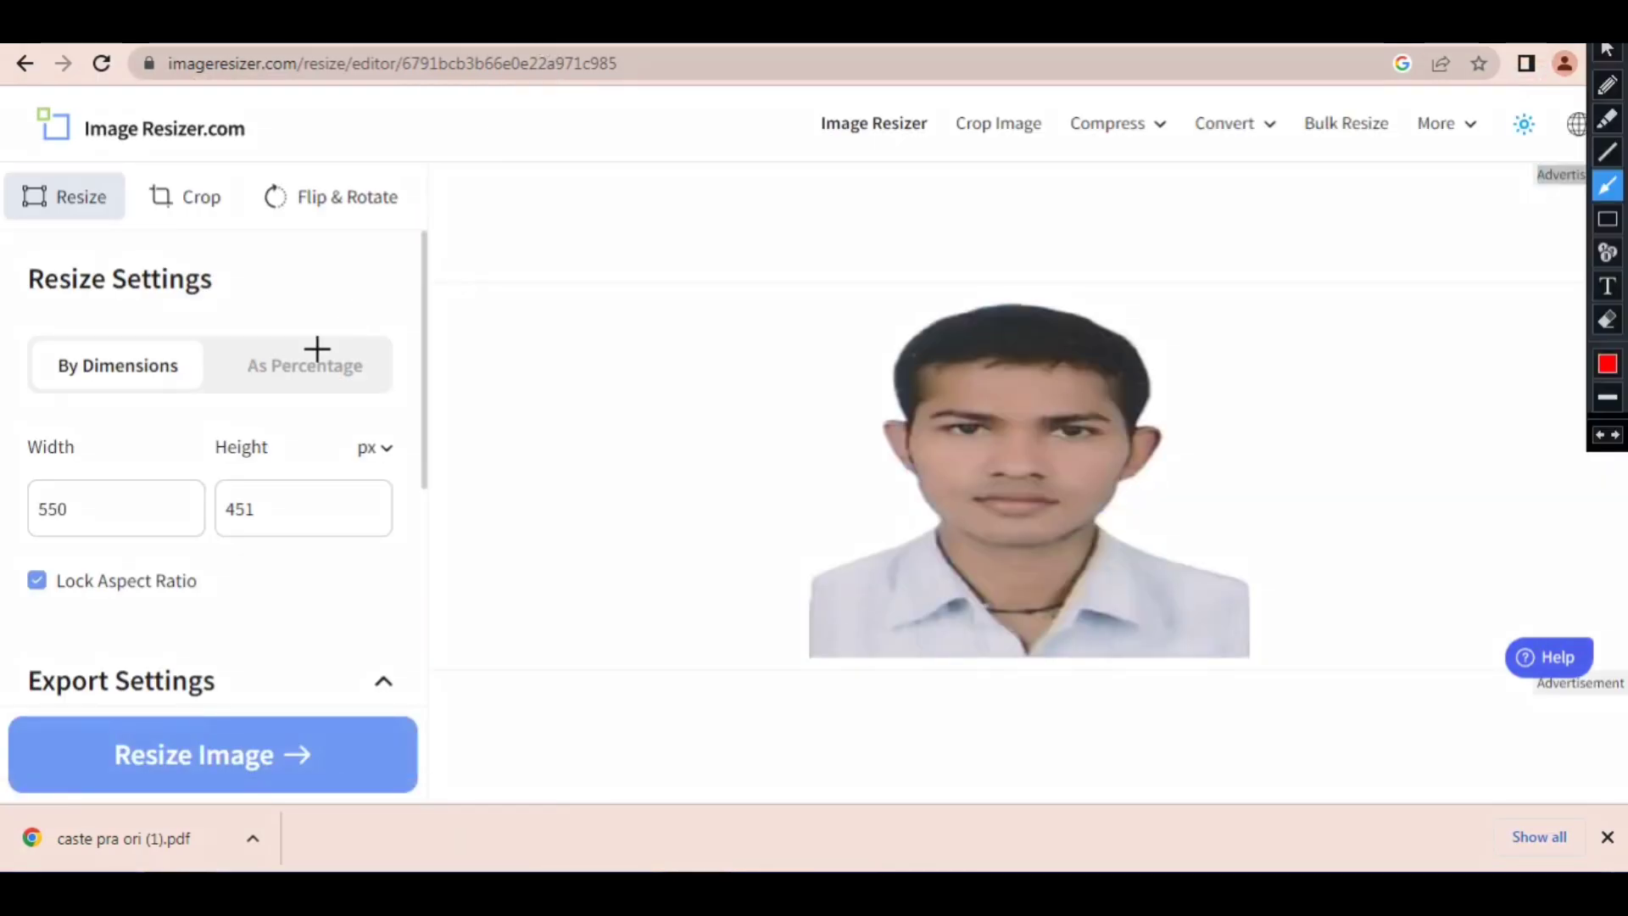
{"action": "mouse_move", "coordinate": [316, 349]}
{"action": "left_mouse_down"}
{"action": "mouse_move", "coordinate": [156, 449]}
{"action": "mouse_move", "coordinate": [127, 490]}
{"action": "left_mouse_up"}
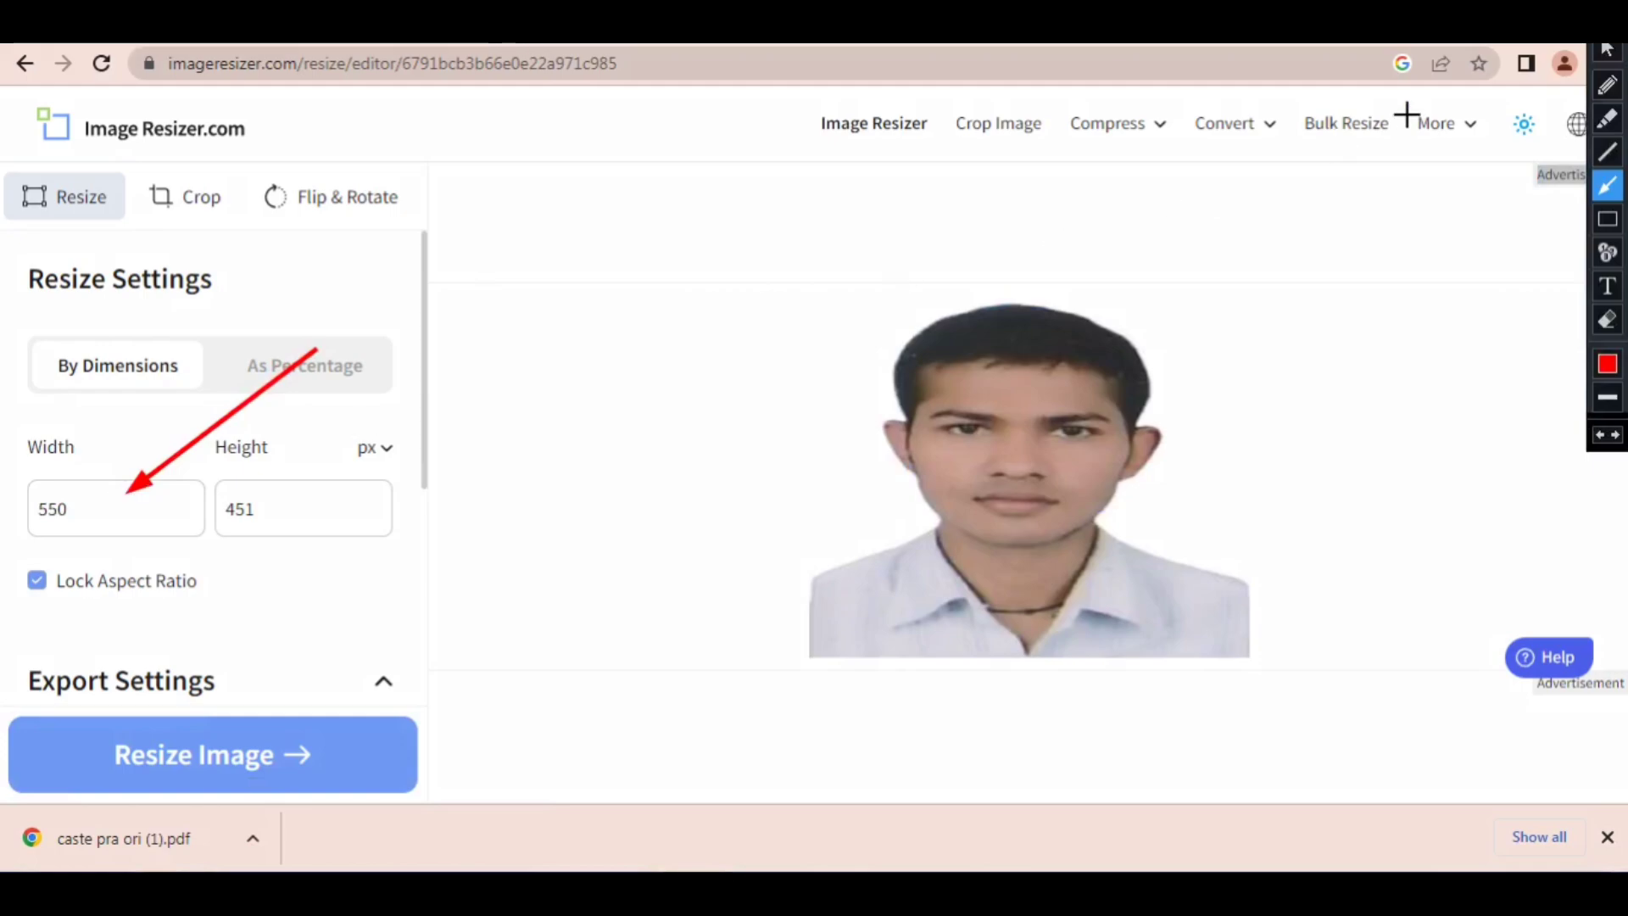
{"action": "key", "text": "Escape"}
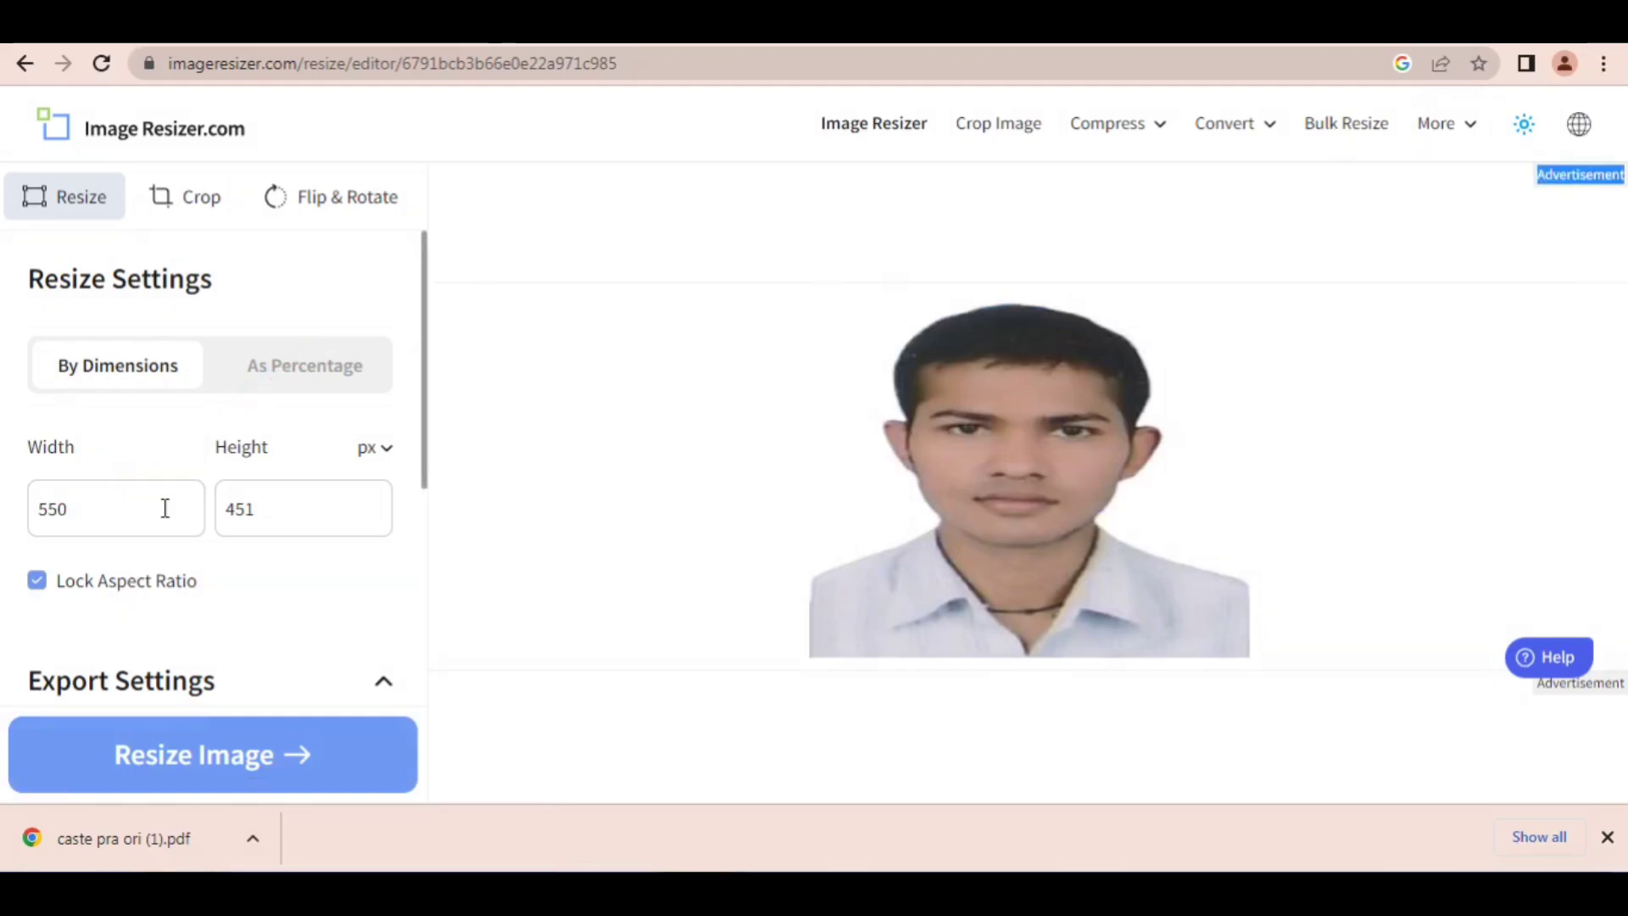
Step: Set the photo's width to 240 px and turn off Lock Aspect Ratio
{"action": "left_click_drag", "start_coordinate": [163, 508], "coordinate": [19, 517]}
{"action": "type", "text": "240"}
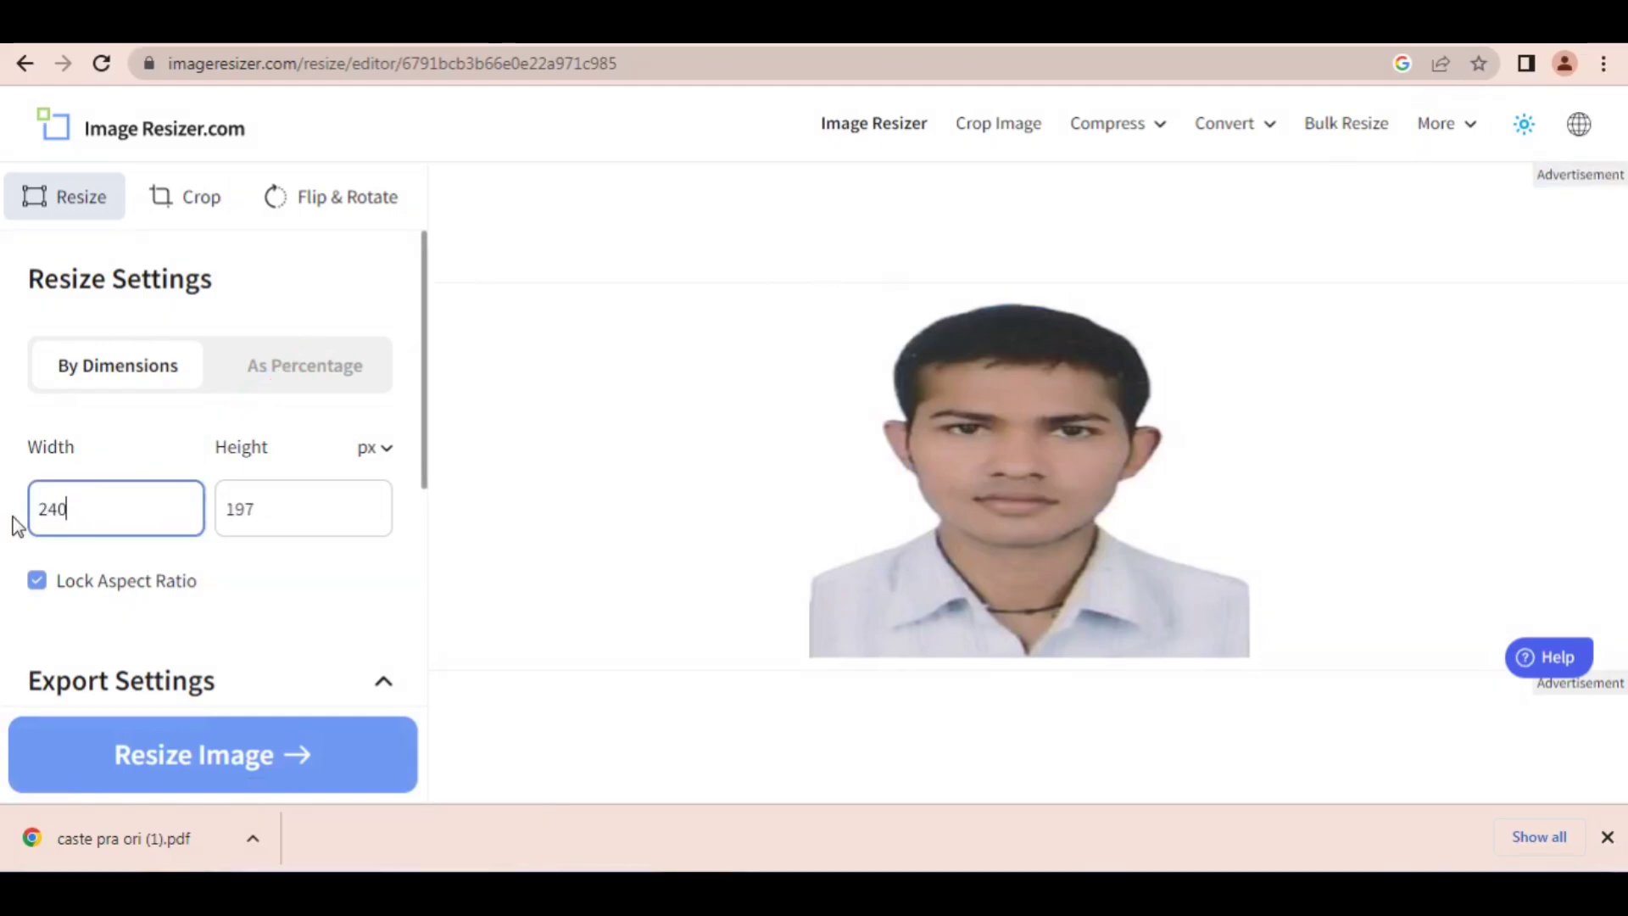
{"action": "left_click", "coordinate": [38, 582]}
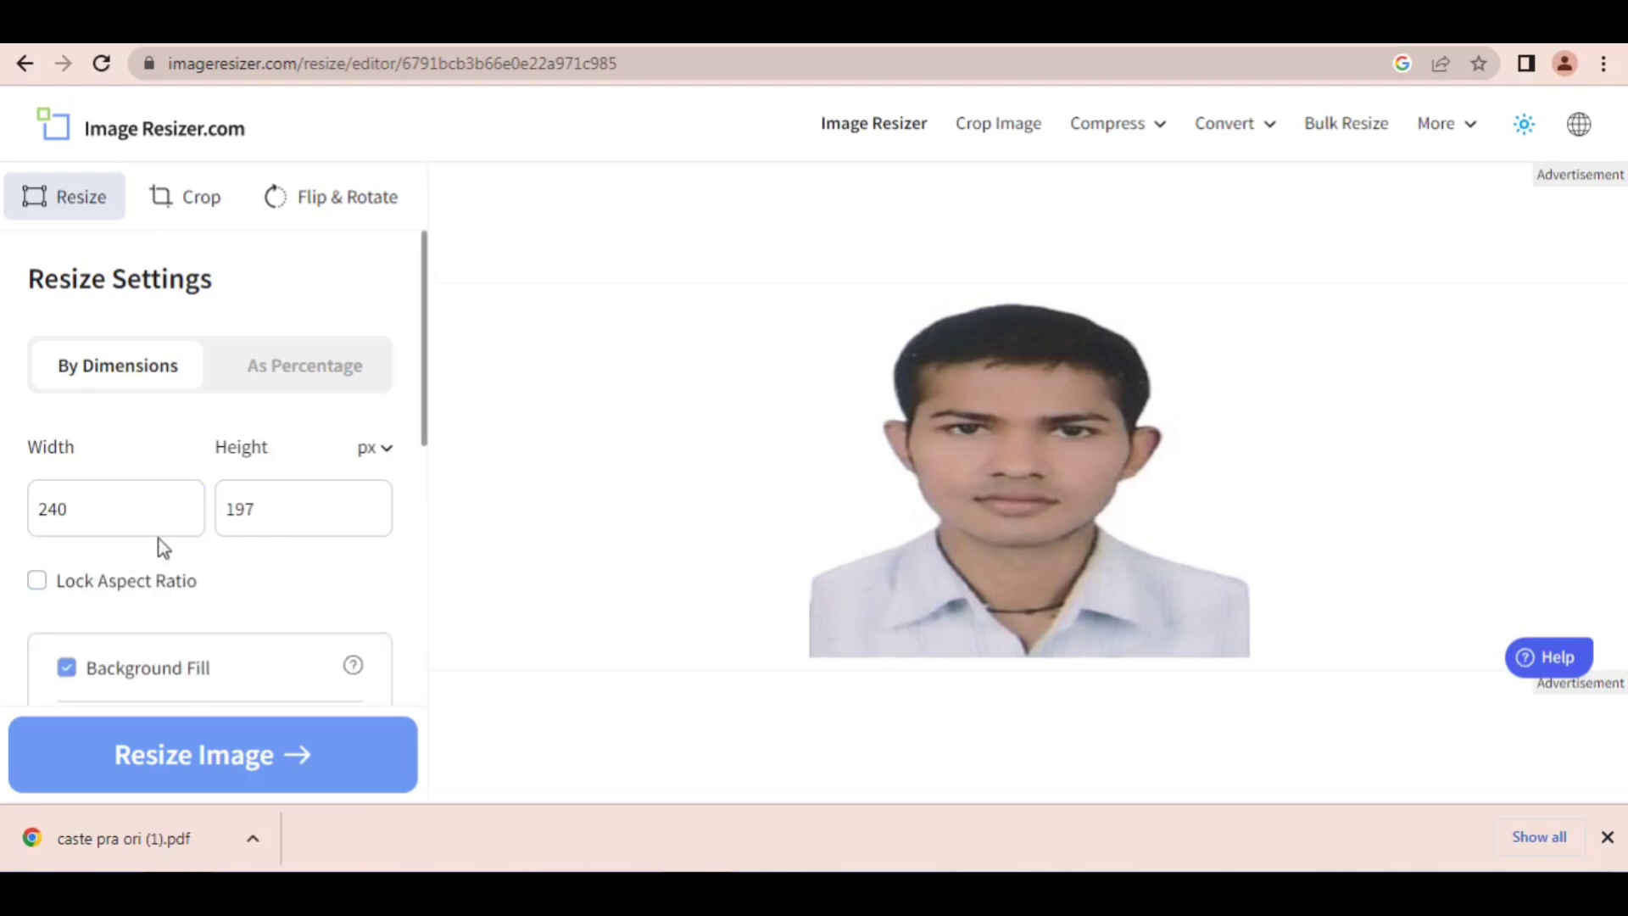
{"action": "double_click", "coordinate": [280, 509]}
{"action": "left_click_drag", "start_coordinate": [240, 509], "coordinate": [199, 509]}
{"action": "type", "text": "32"}
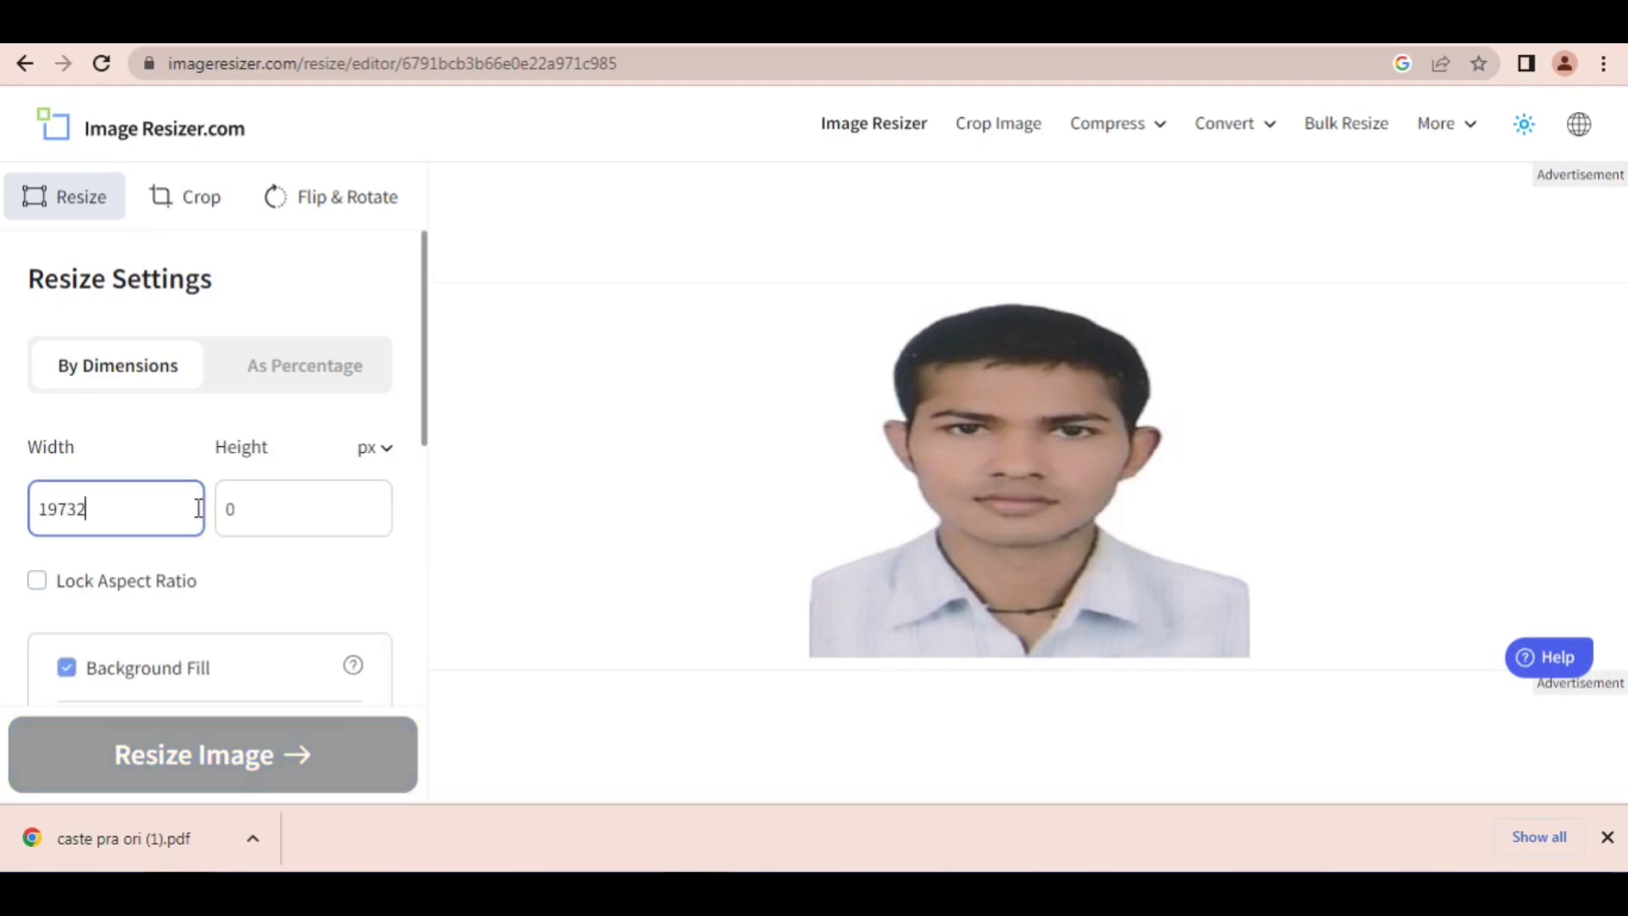
{"action": "type", "text": "0"}
{"action": "key", "text": "BackSpace"}
{"action": "key", "text": "BackSpace"}
{"action": "key", "text": "BackSpace"}
{"action": "key", "text": "Tab"}
{"action": "key", "text": "BackSpace"}
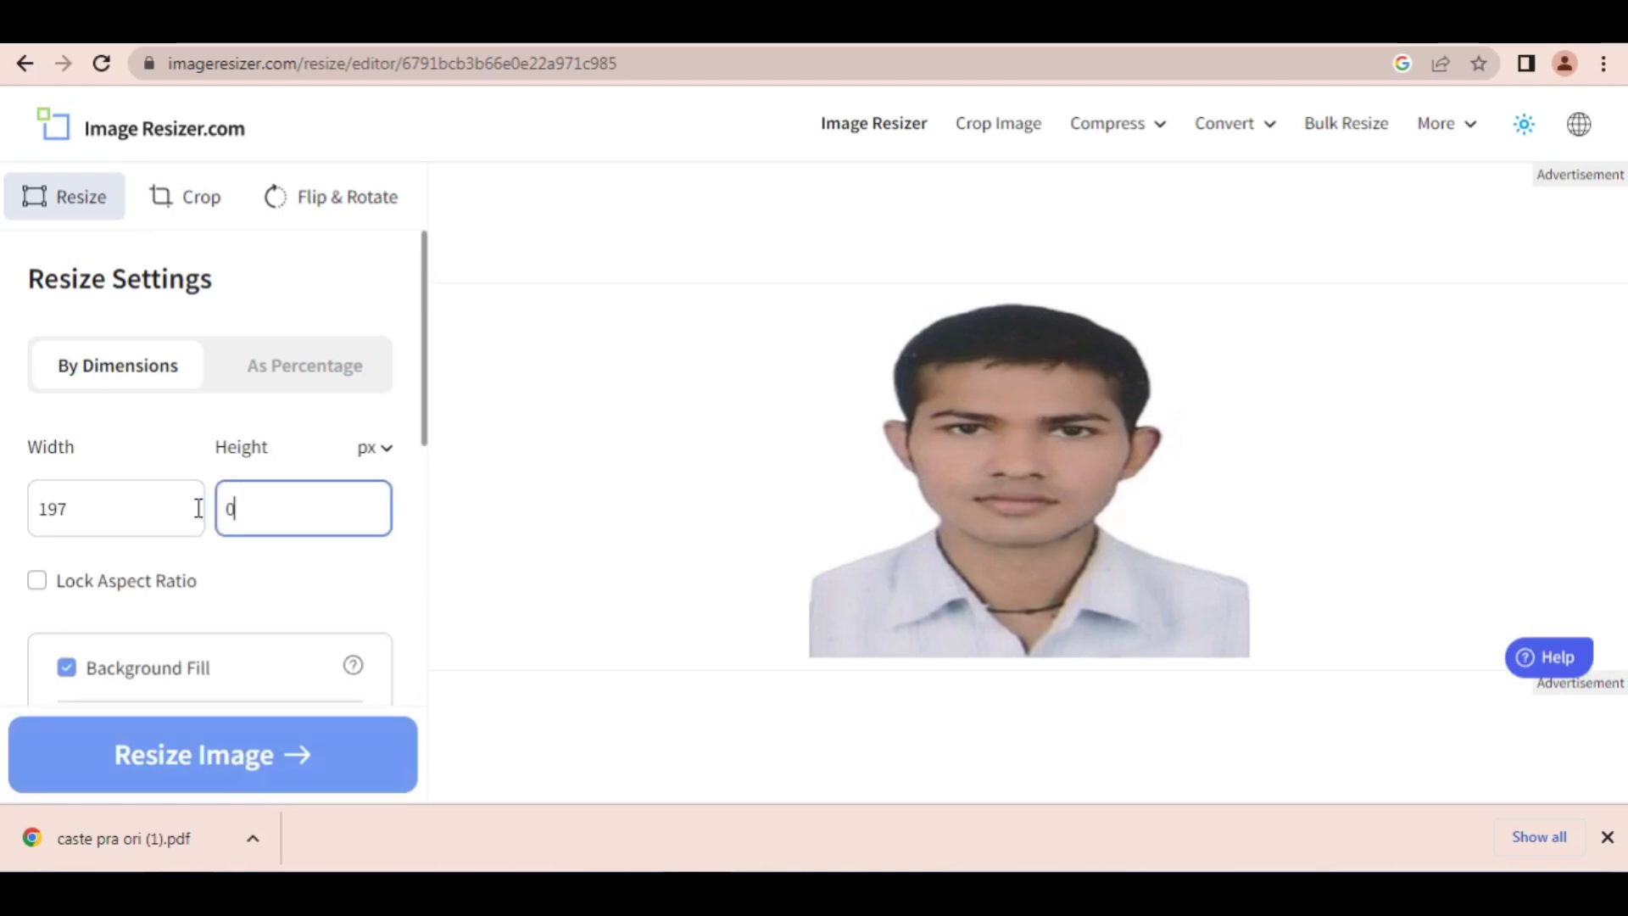
Step: Set the photo's resize dimensions to a width of 240 px and a height of 320 px
{"action": "left_click_drag", "start_coordinate": [198, 509], "coordinate": [9, 520]}
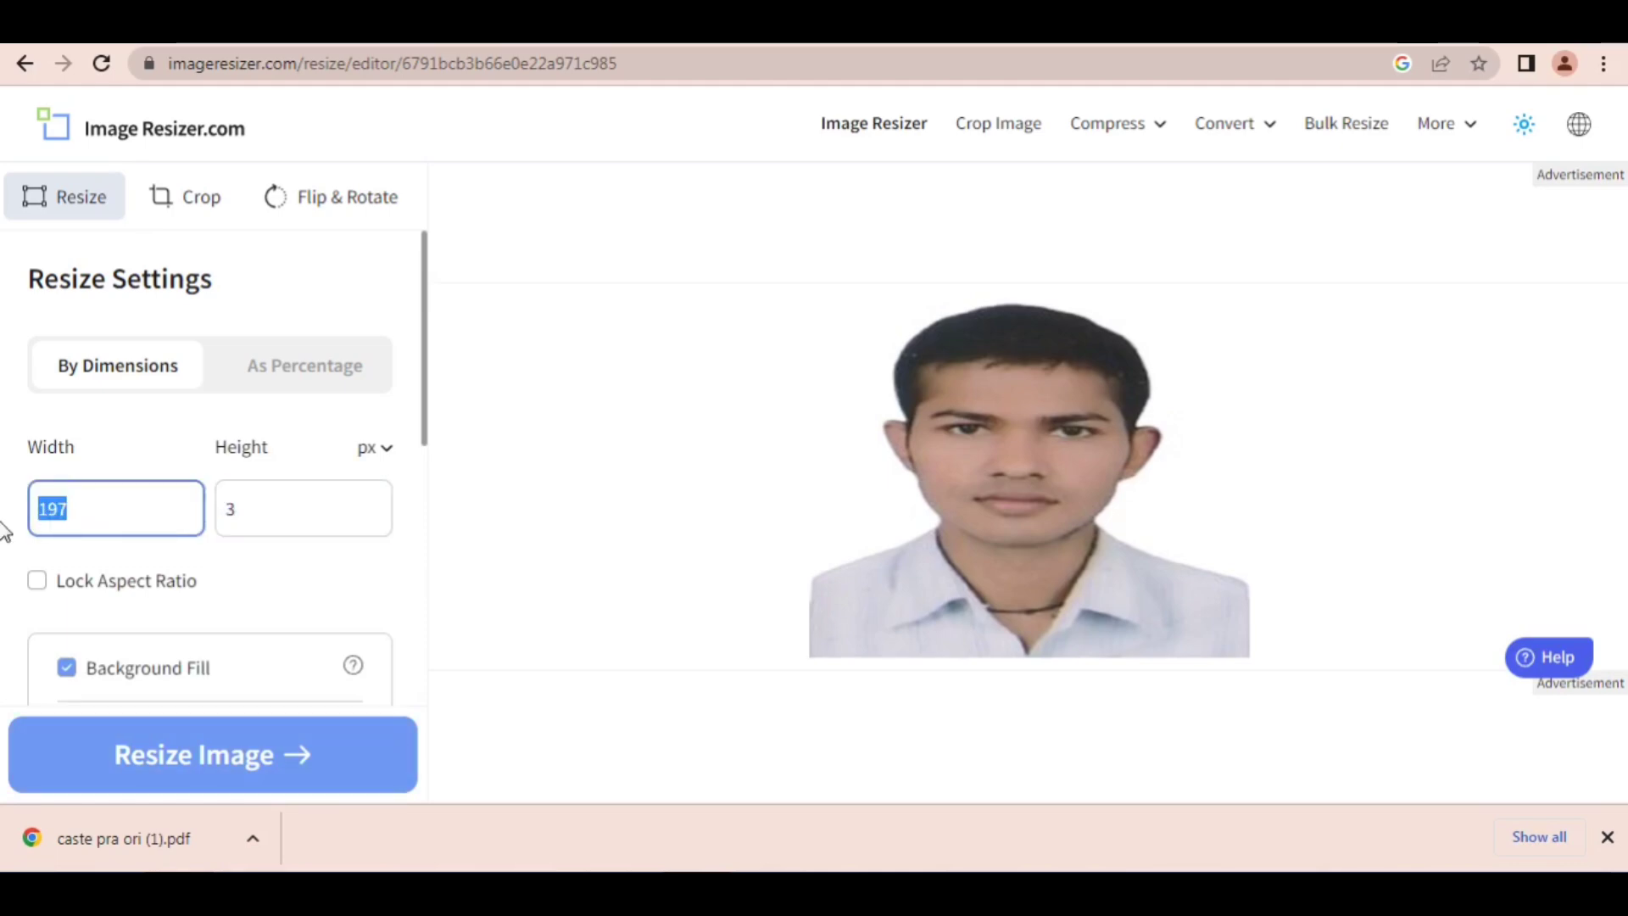
{"action": "type", "text": "240"}
{"action": "key", "text": "Tab"}
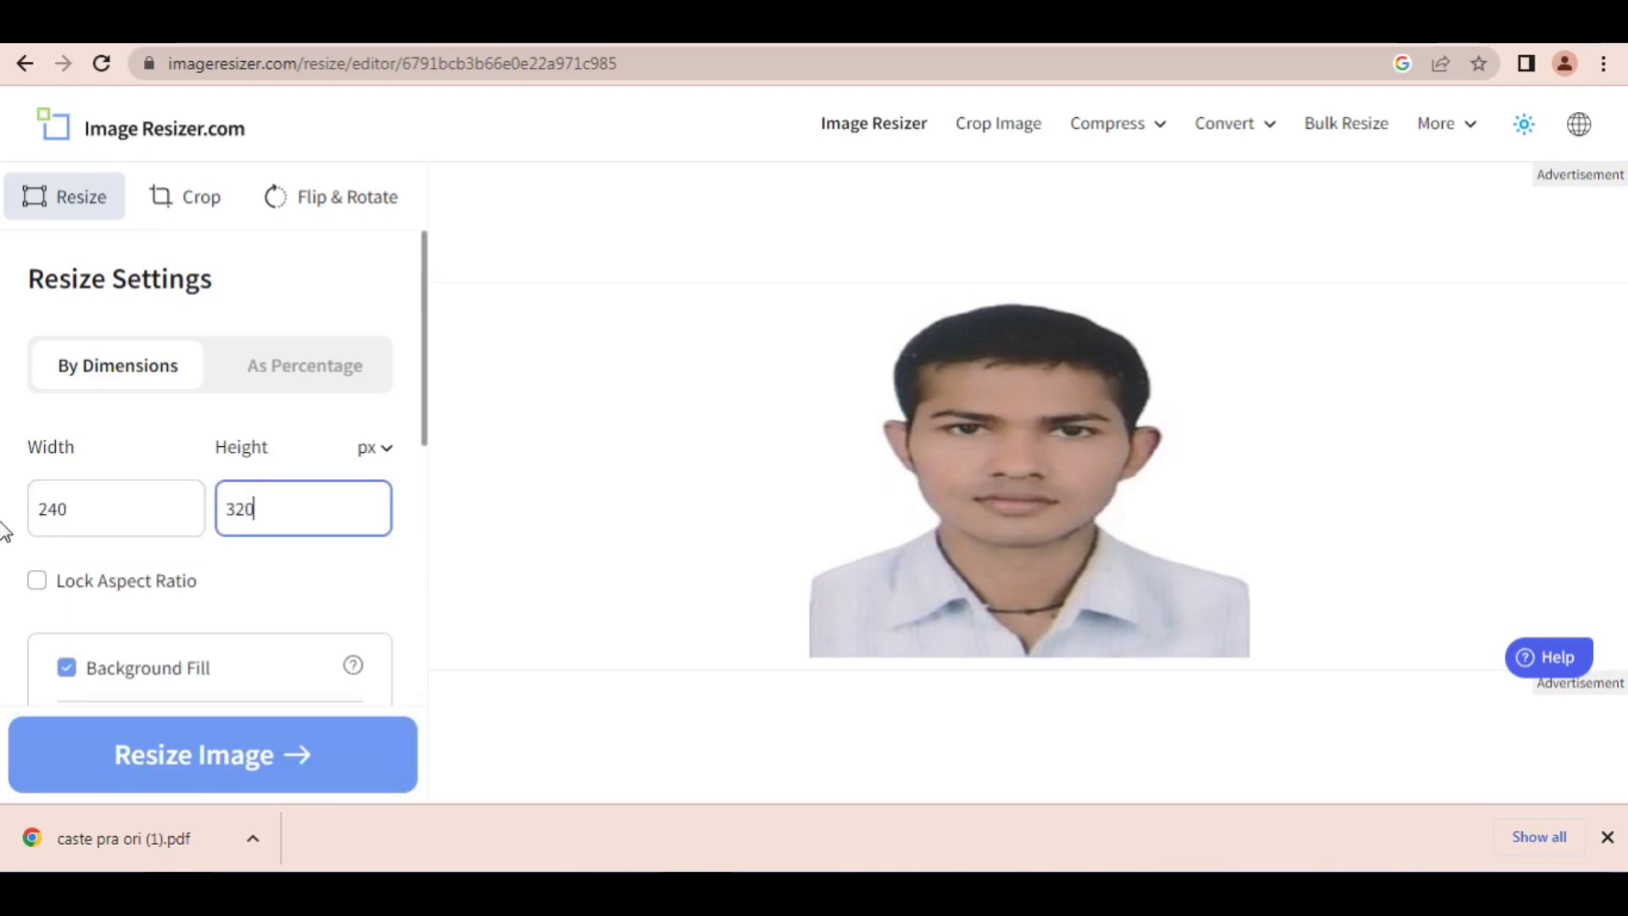
{"action": "type", "text": "320"}
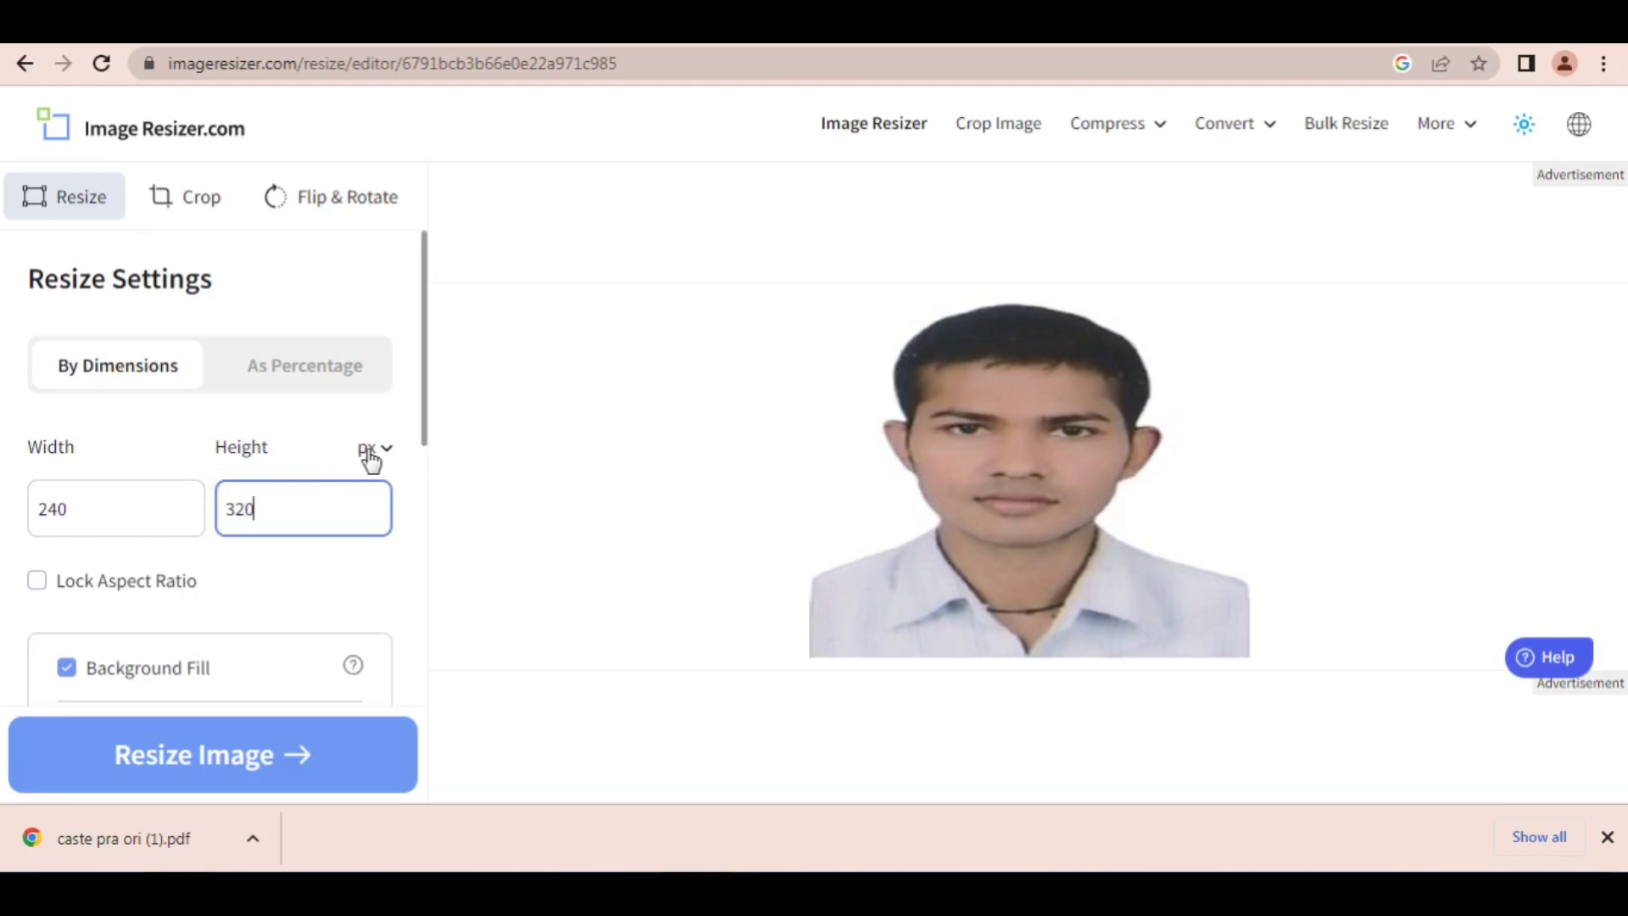
Step: Choose pixels as the dimension unit and set the target file size to 95 KB
{"action": "left_click", "coordinate": [371, 449]}
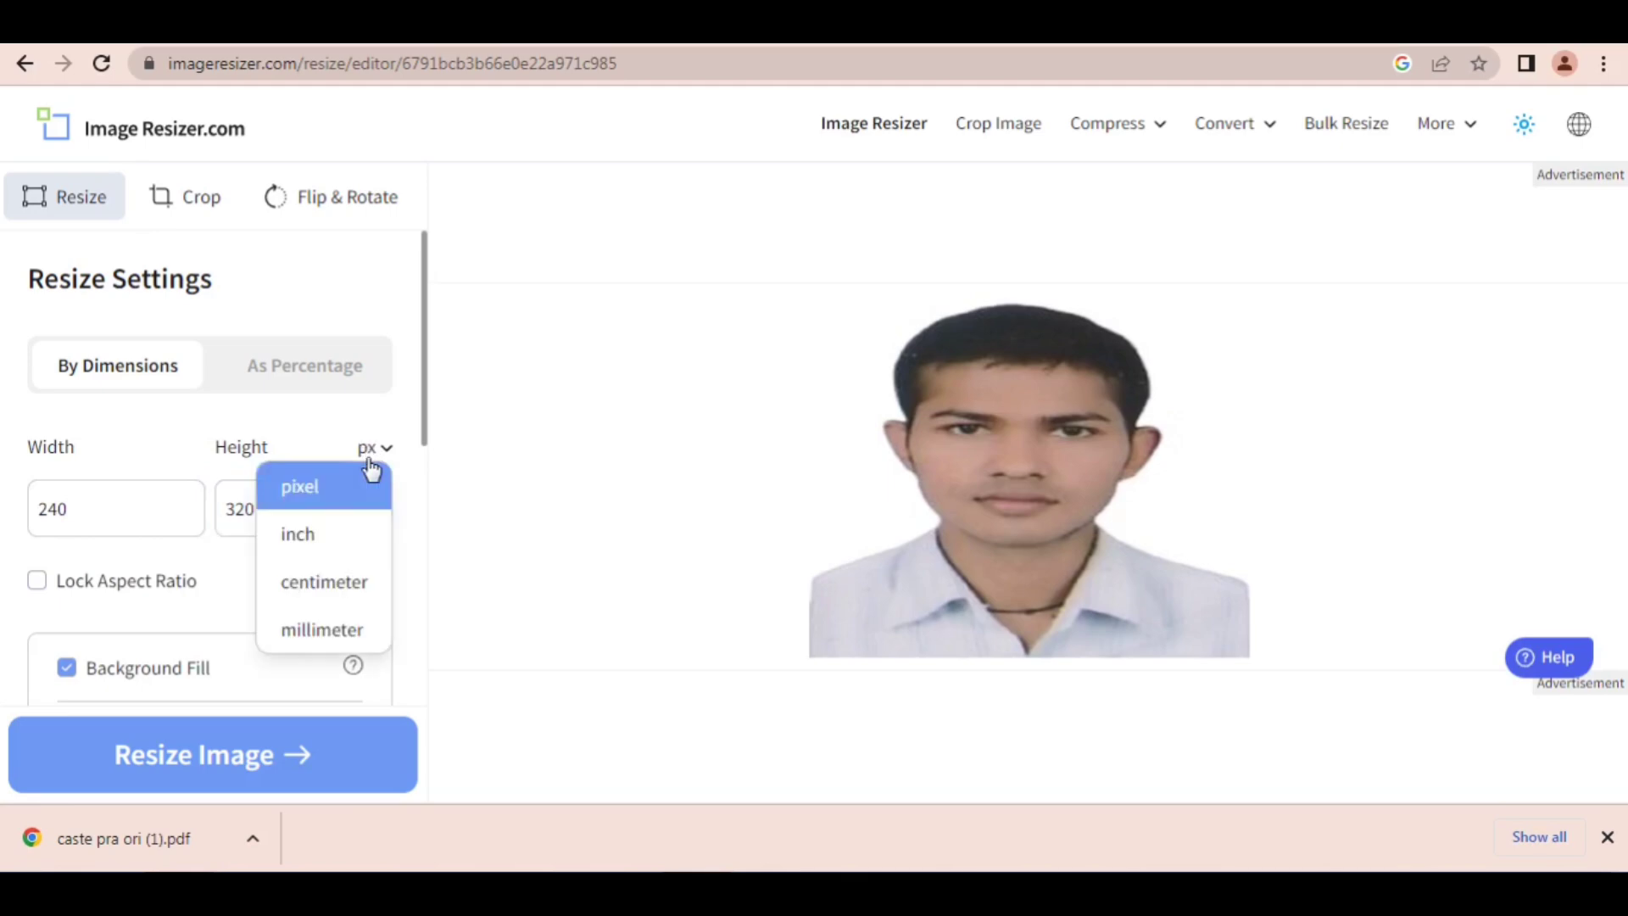
{"action": "left_click", "coordinate": [313, 503]}
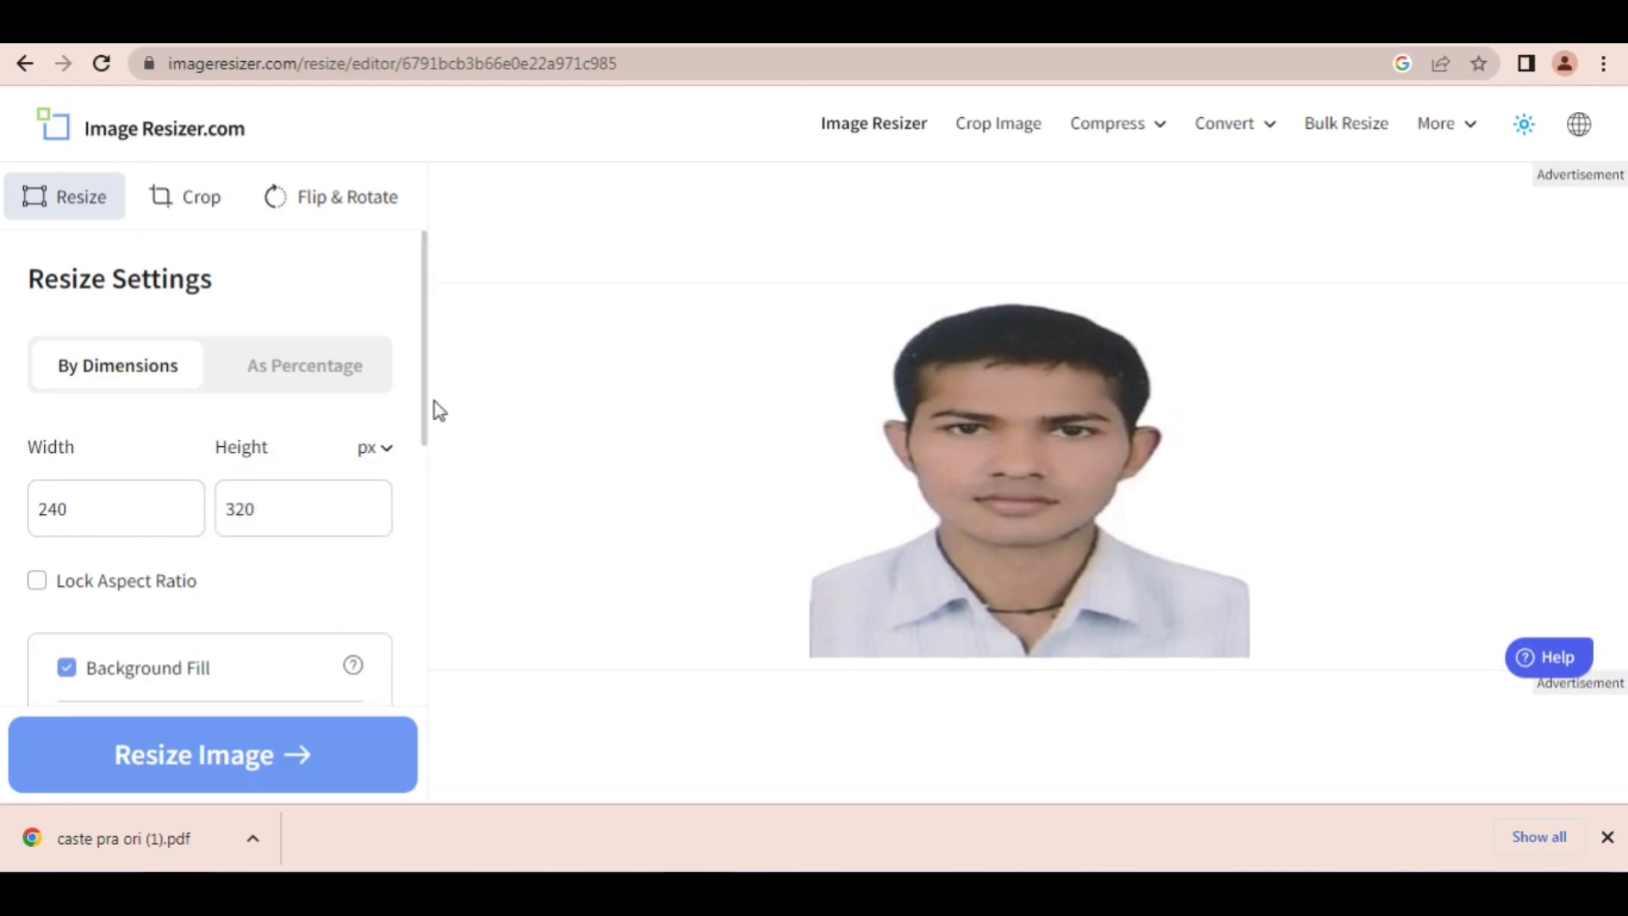
{"action": "left_click_drag", "start_coordinate": [426, 410], "coordinate": [422, 588]}
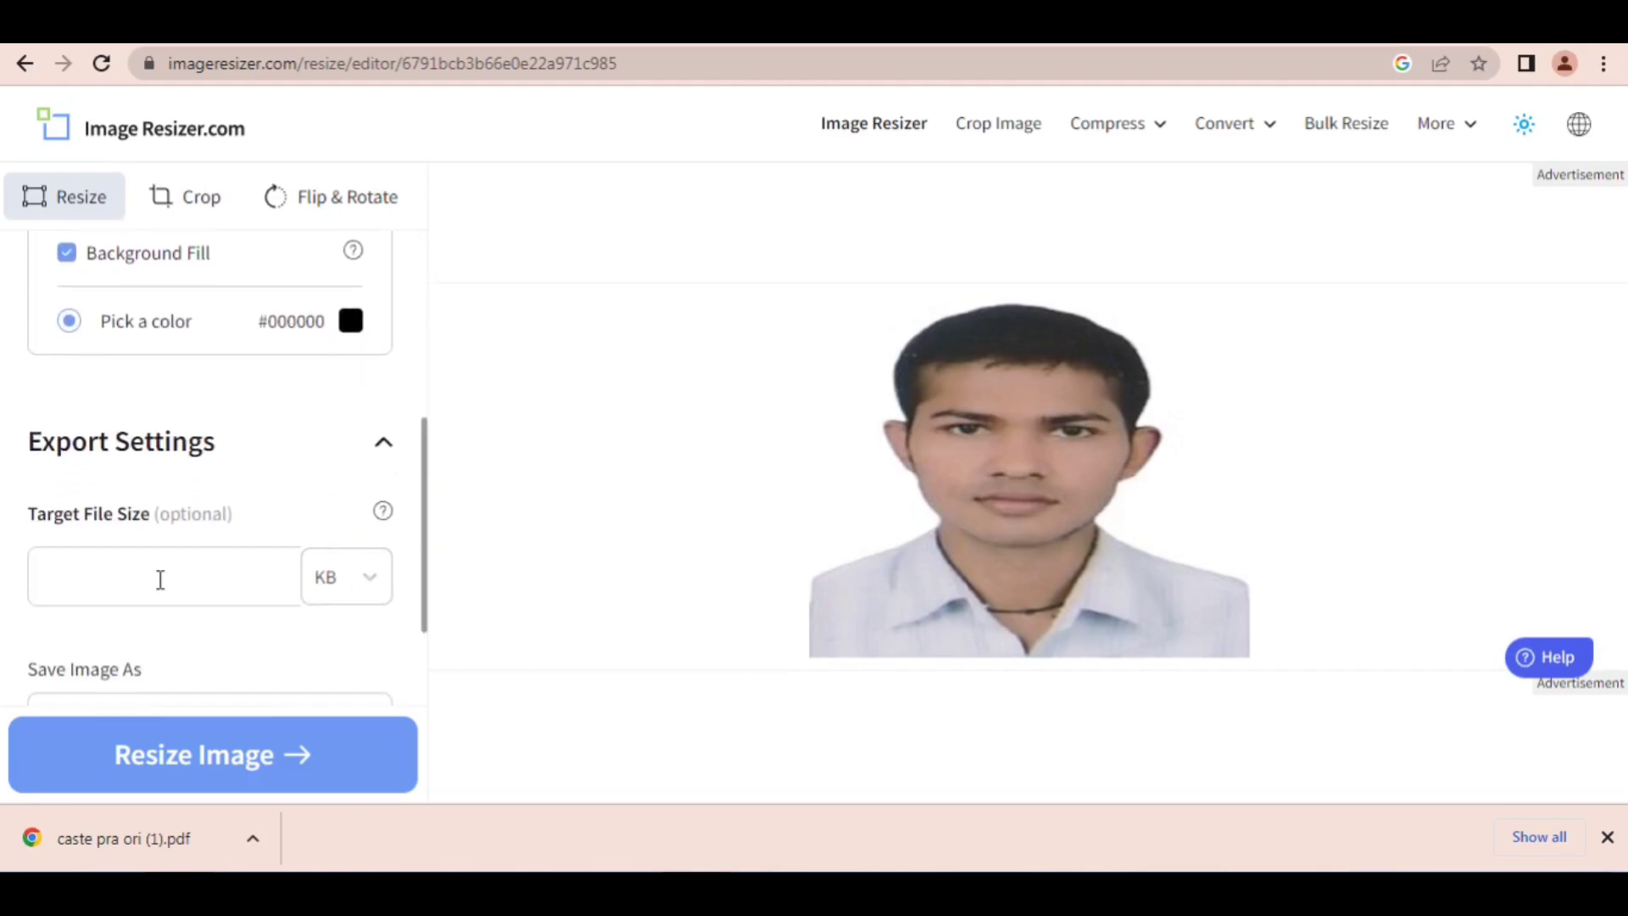
{"action": "left_click", "coordinate": [361, 579]}
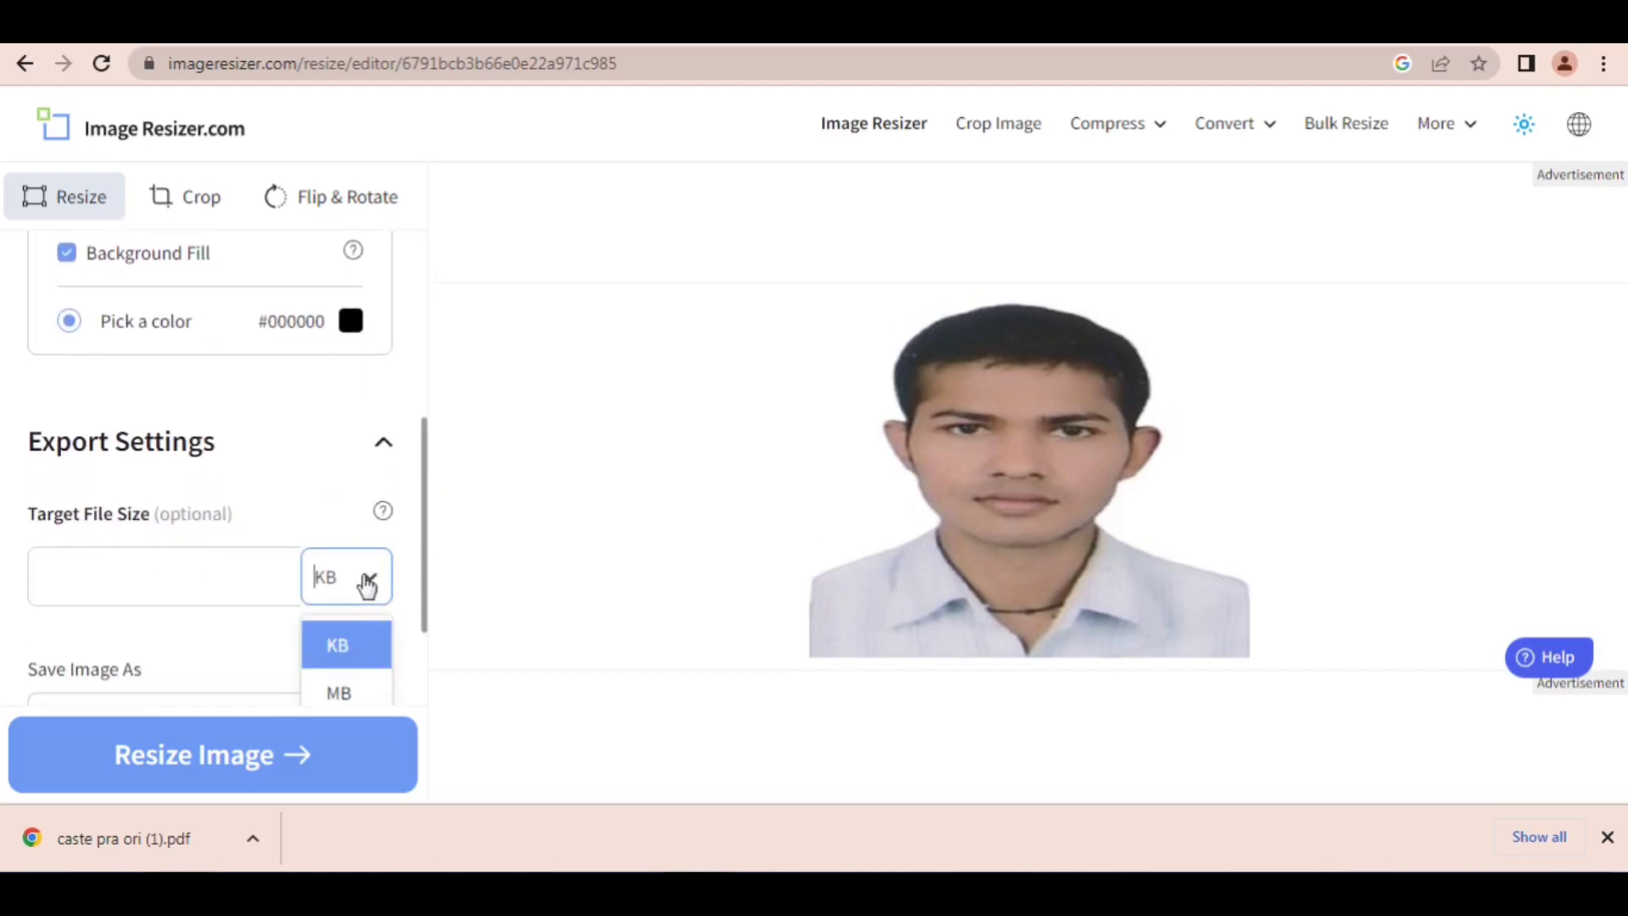
{"action": "left_click", "coordinate": [366, 583]}
{"action": "left_click", "coordinate": [90, 571]}
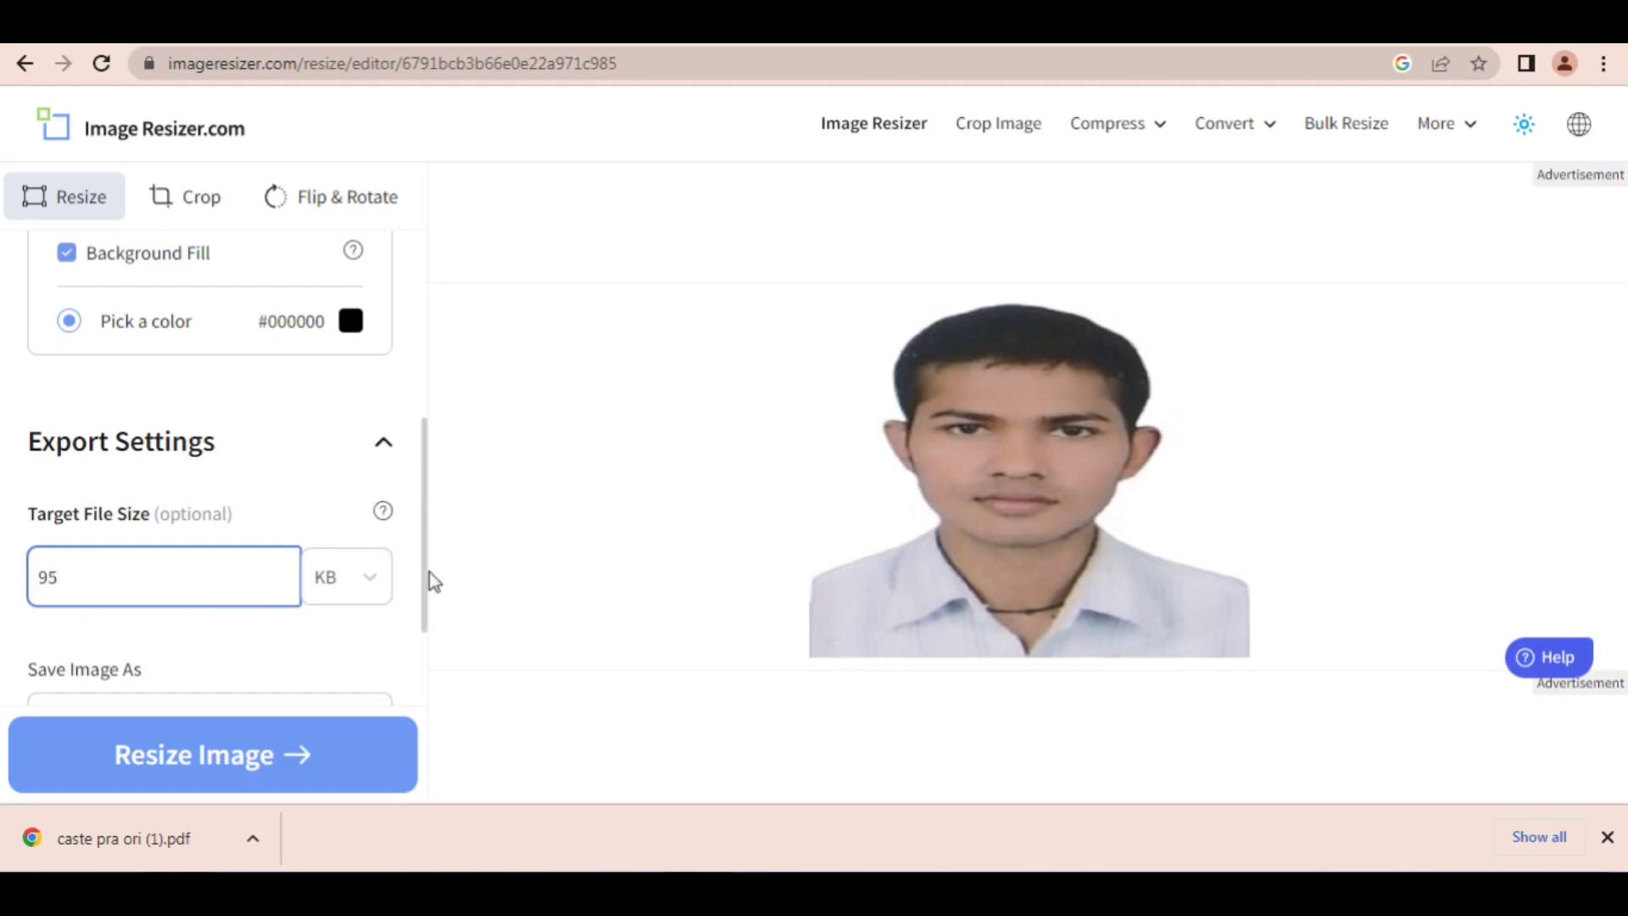
Step: Set the output format to JPG and resize the photo with the chosen settings
{"action": "left_click_drag", "start_coordinate": [422, 573], "coordinate": [413, 688]}
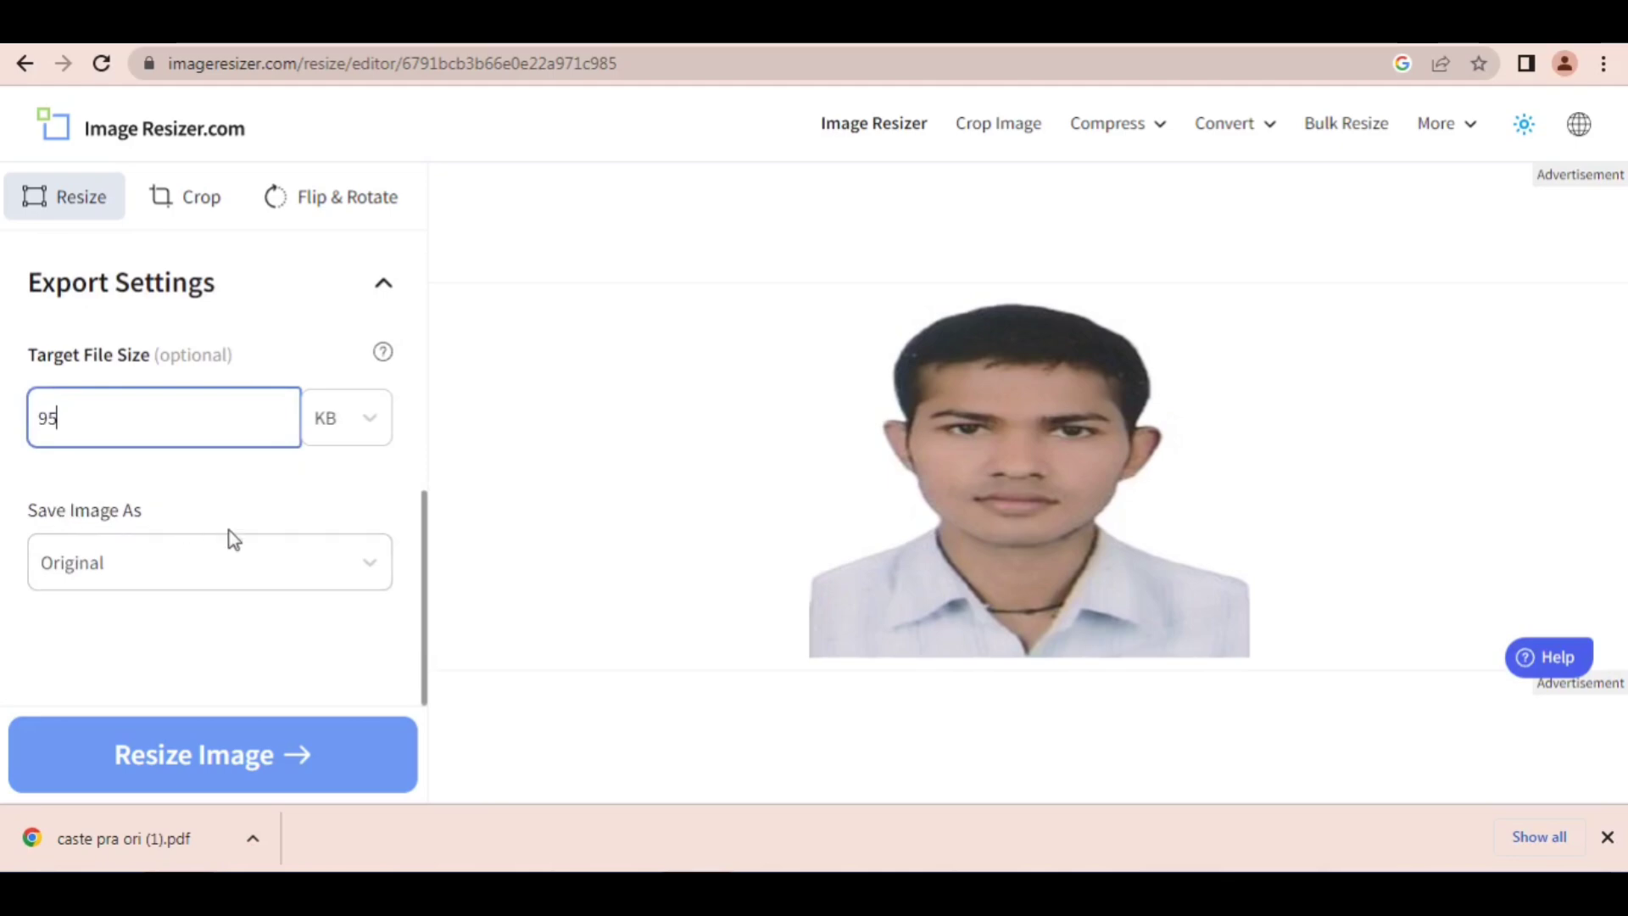
{"action": "left_click", "coordinate": [354, 573]}
{"action": "left_click", "coordinate": [154, 626]}
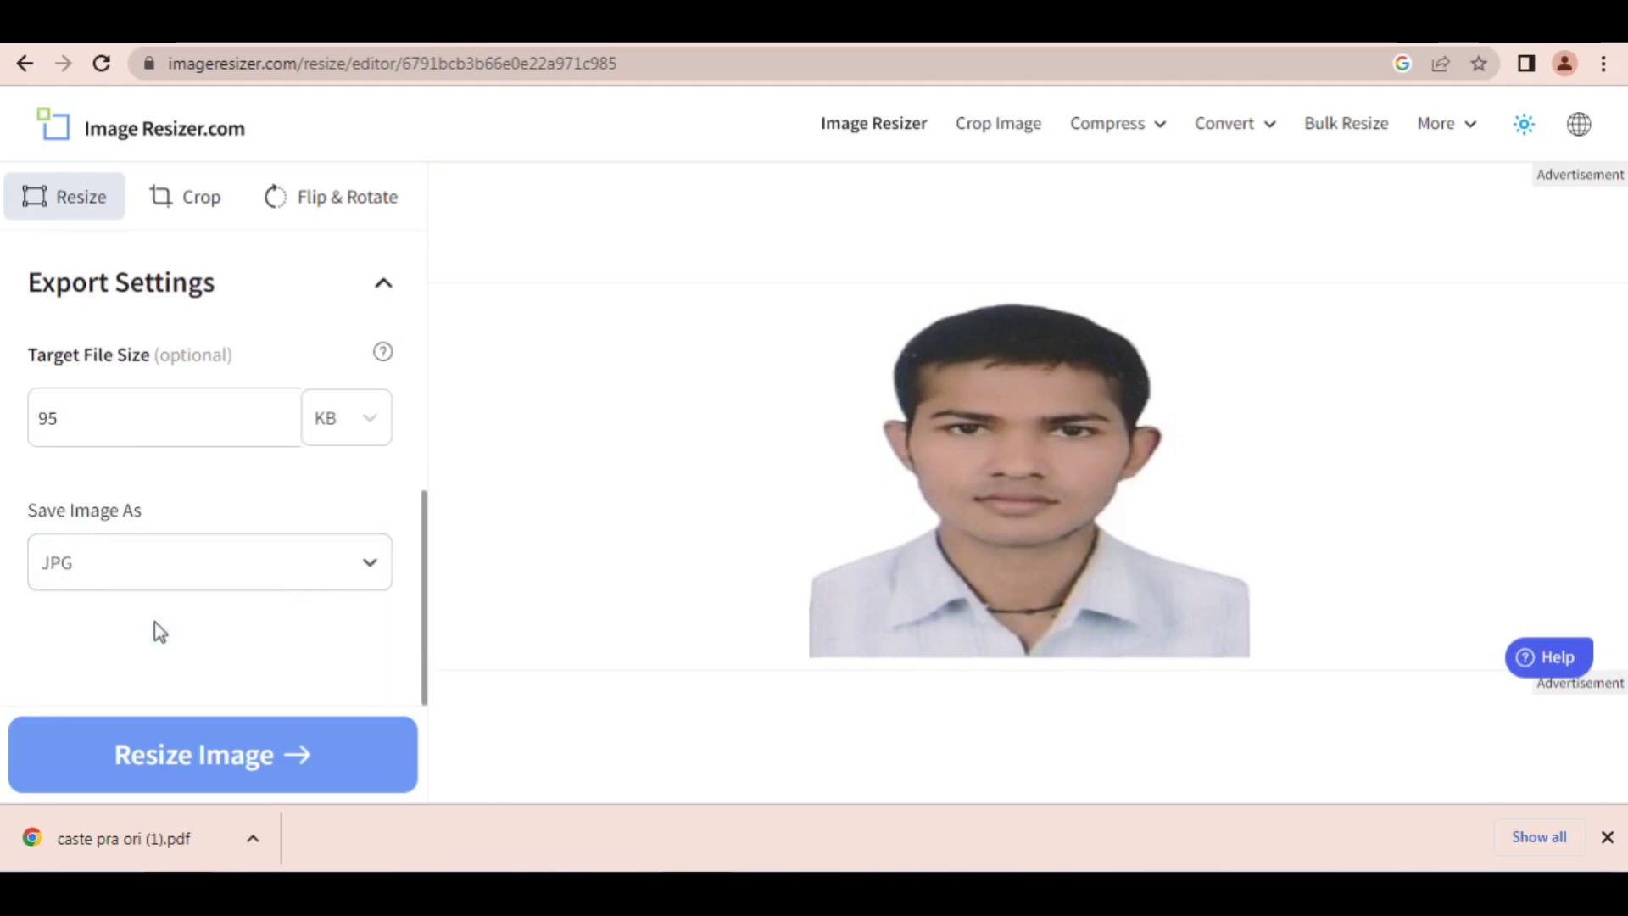
{"action": "left_click", "coordinate": [170, 757]}
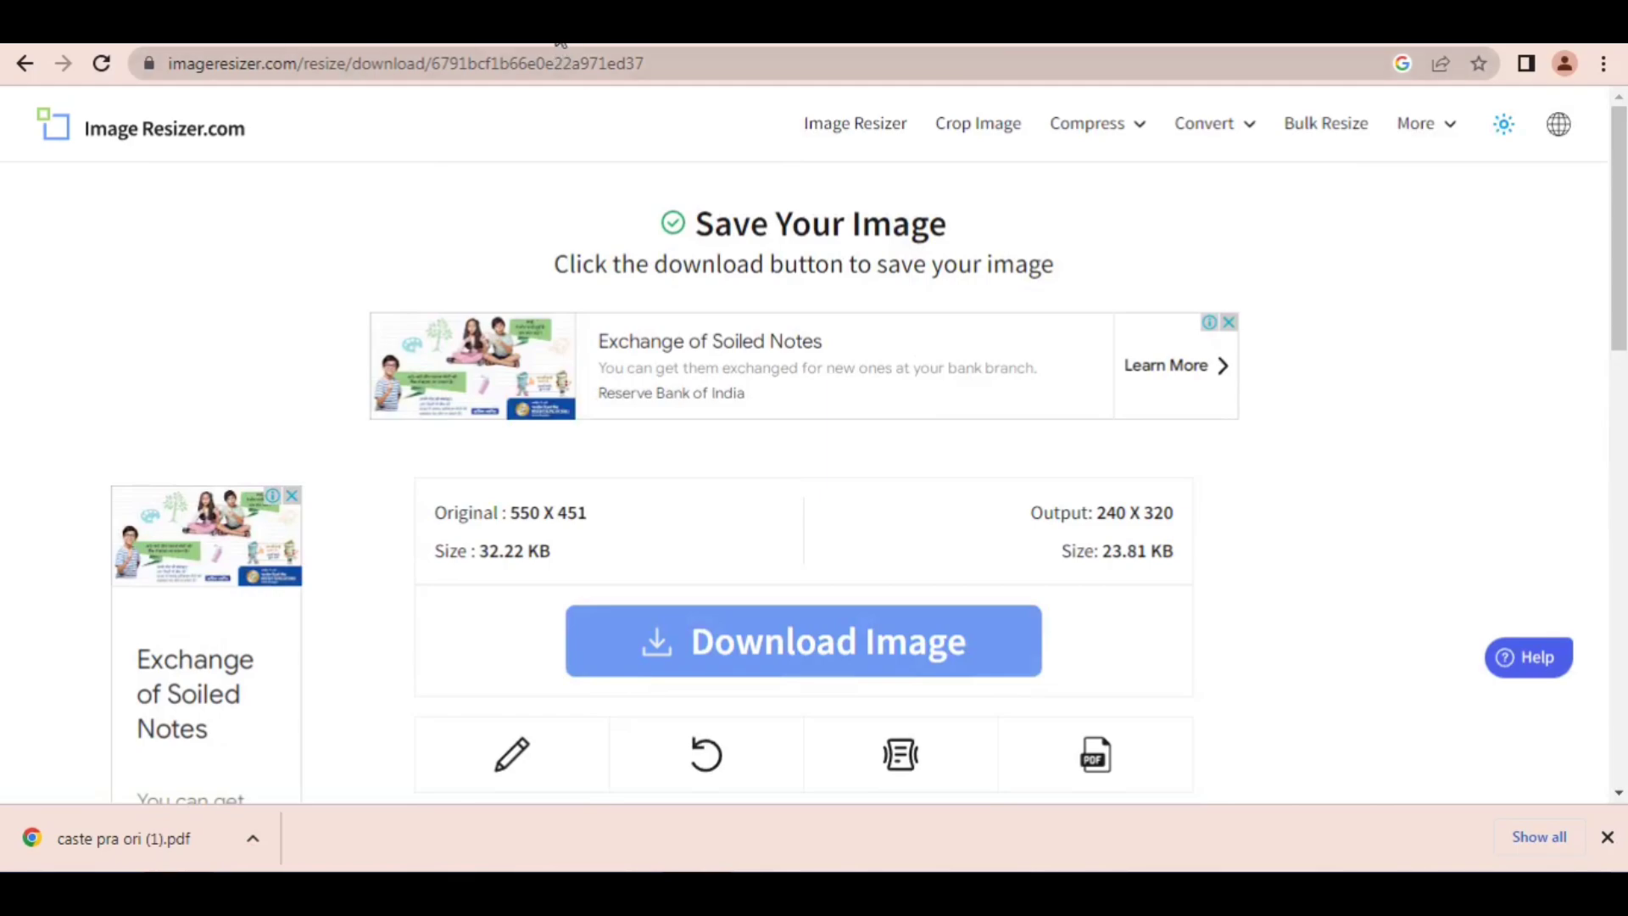
Step: Draw a red arrow pointing to the Download Image button, clear it, and download the resized photo
{"action": "key", "text": "ctrl+alt+g"}
{"action": "mouse_move", "coordinate": [797, 295]}
{"action": "left_mouse_down"}
{"action": "mouse_move", "coordinate": [1046, 440]}
{"action": "mouse_move", "coordinate": [1089, 502]}
{"action": "mouse_move", "coordinate": [721, 356]}
{"action": "mouse_move", "coordinate": [316, 269]}
{"action": "mouse_move", "coordinate": [206, 185]}
{"action": "mouse_move", "coordinate": [934, 545]}
{"action": "mouse_move", "coordinate": [1048, 525]}
{"action": "mouse_move", "coordinate": [795, 597]}
{"action": "left_mouse_up"}
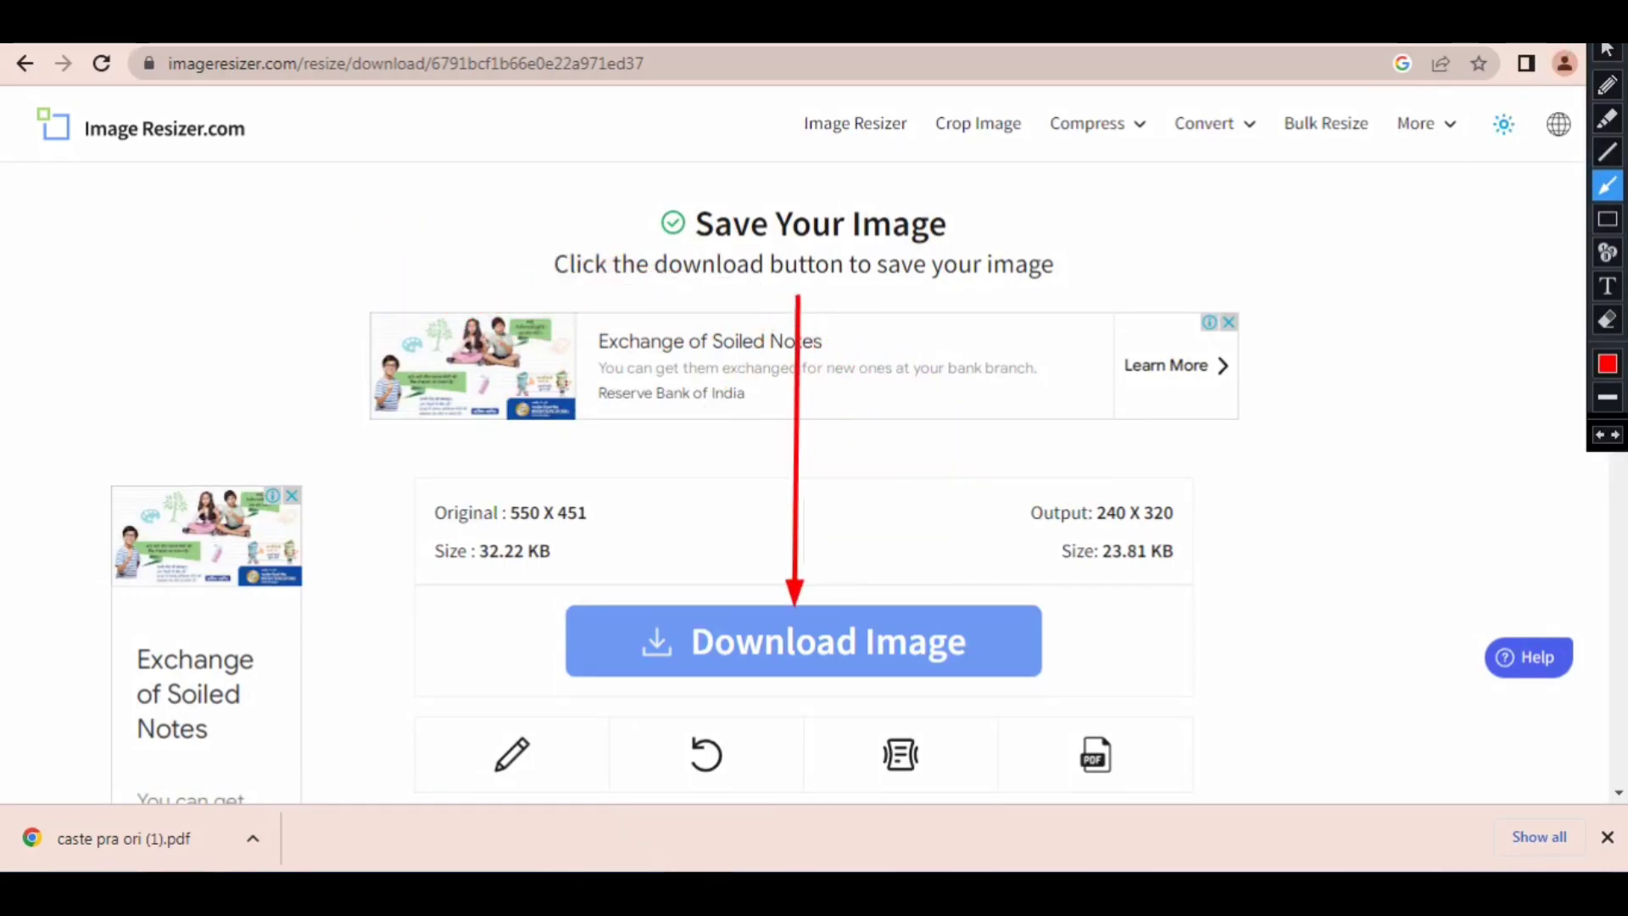
{"action": "left_click", "coordinate": [1606, 49]}
{"action": "left_click", "coordinate": [709, 673]}
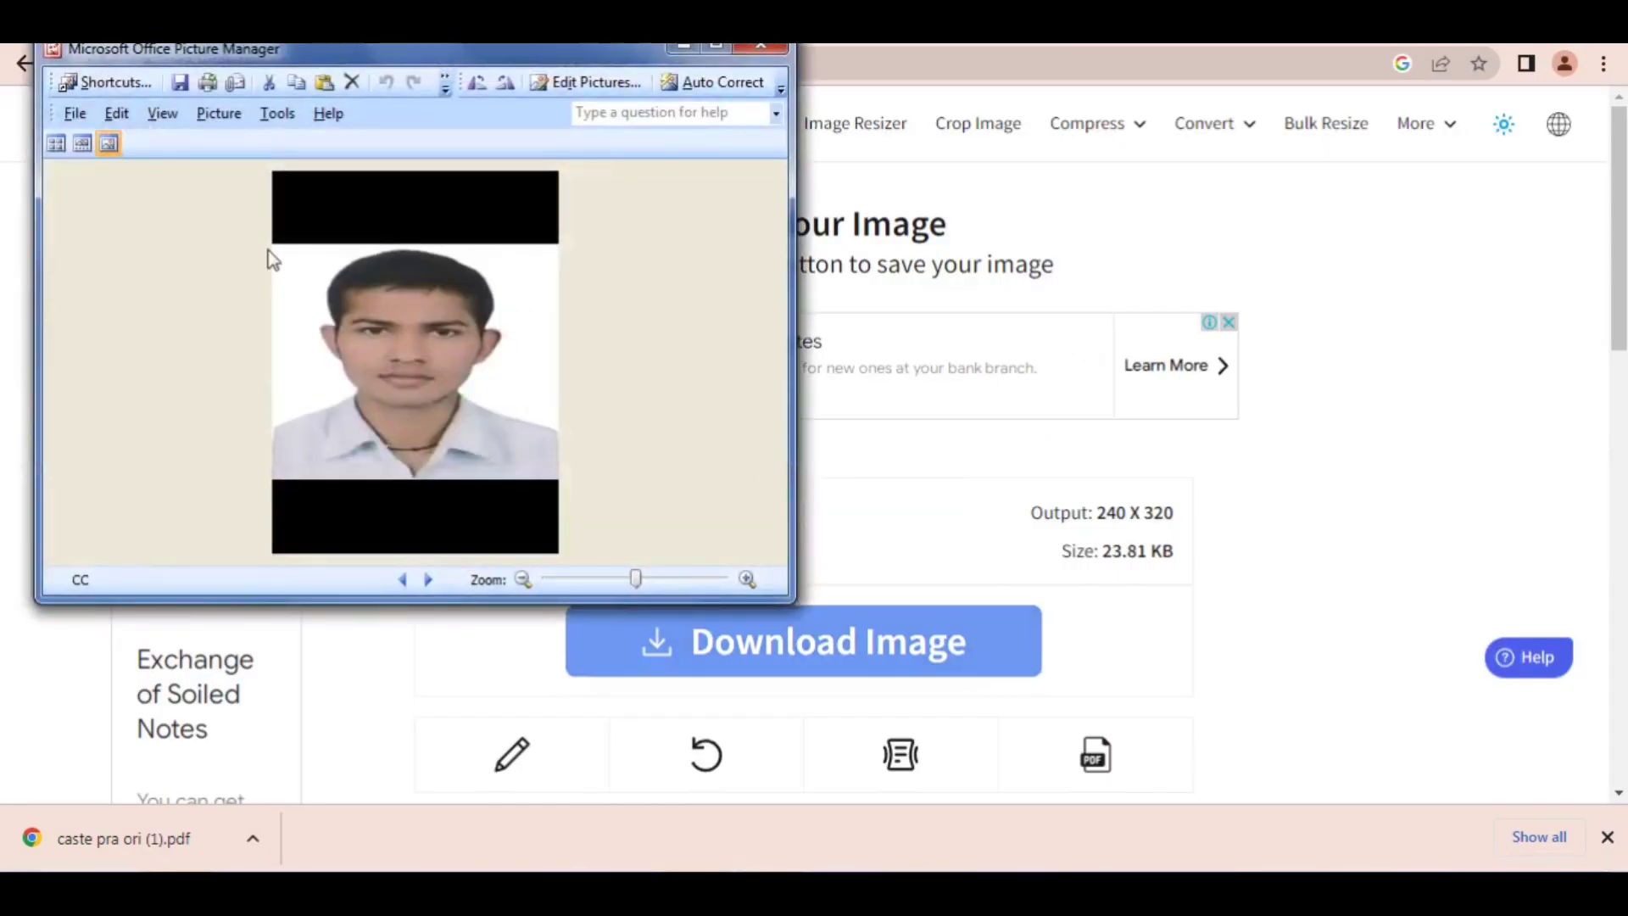
Step: Inspect the resized photo and its file details in the picture viewer, and close the viewer
{"action": "mouse_move", "coordinate": [534, 230]}
{"action": "mouse_move", "coordinate": [405, 223]}
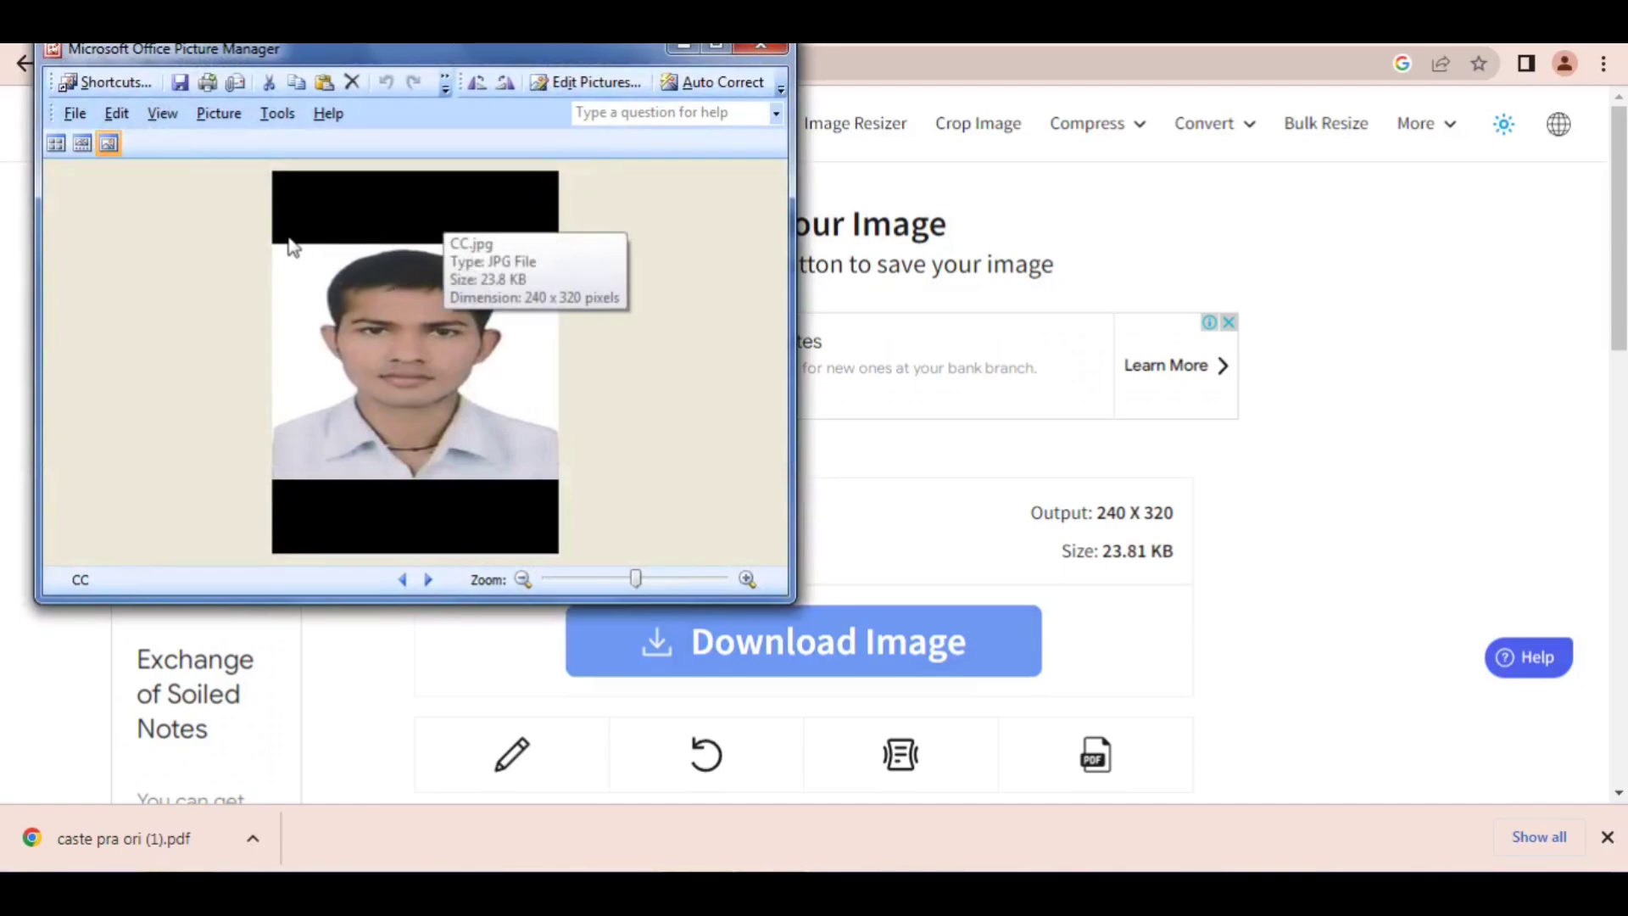
{"action": "left_click", "coordinate": [750, 53]}
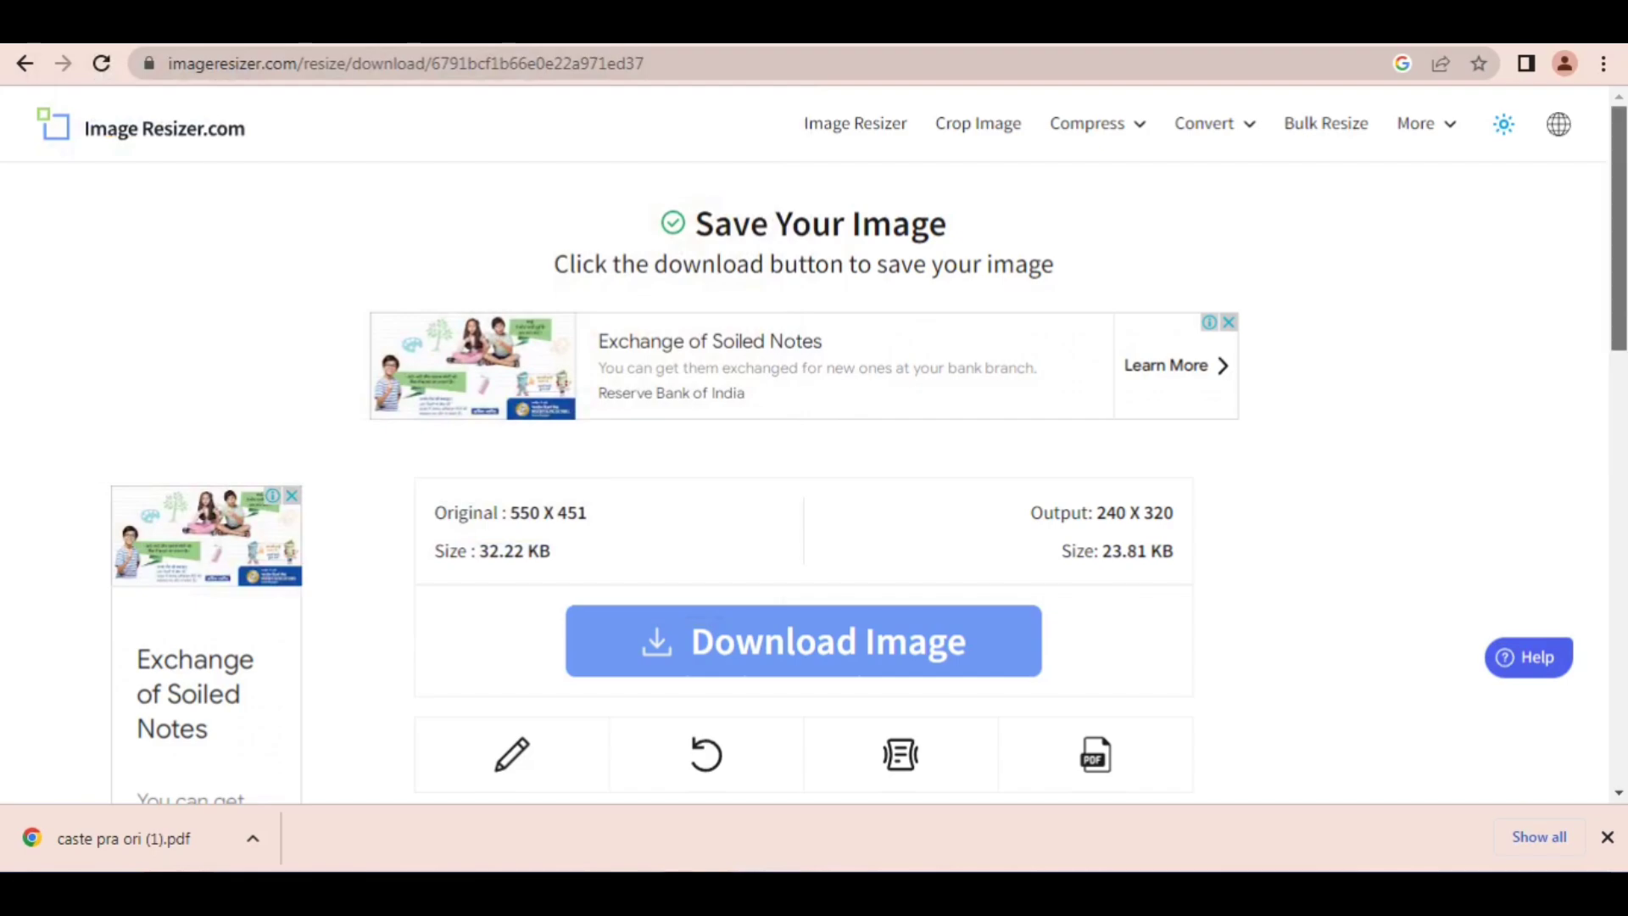
{"action": "mouse_move", "coordinate": [1618, 290]}
{"action": "left_mouse_down"}
{"action": "mouse_move", "coordinate": [1619, 406]}
{"action": "mouse_move", "coordinate": [1618, 311]}
{"action": "left_mouse_up"}
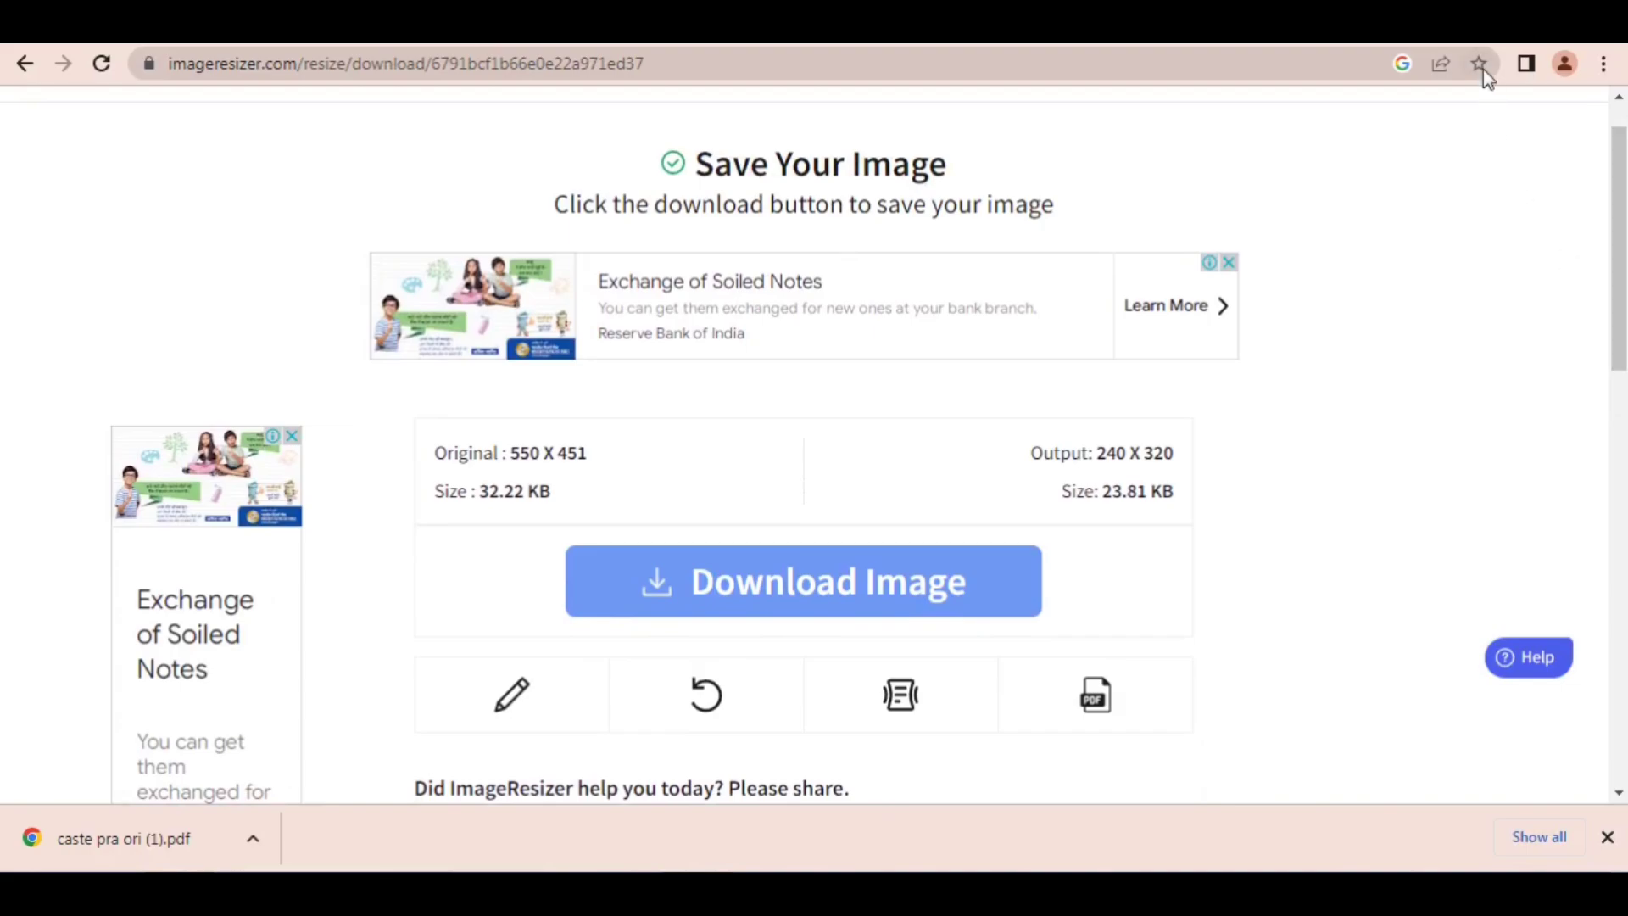
Step: Minimize the browser and open the original CC photo from the desktop in Paint
{"action": "left_click", "coordinate": [1518, 12]}
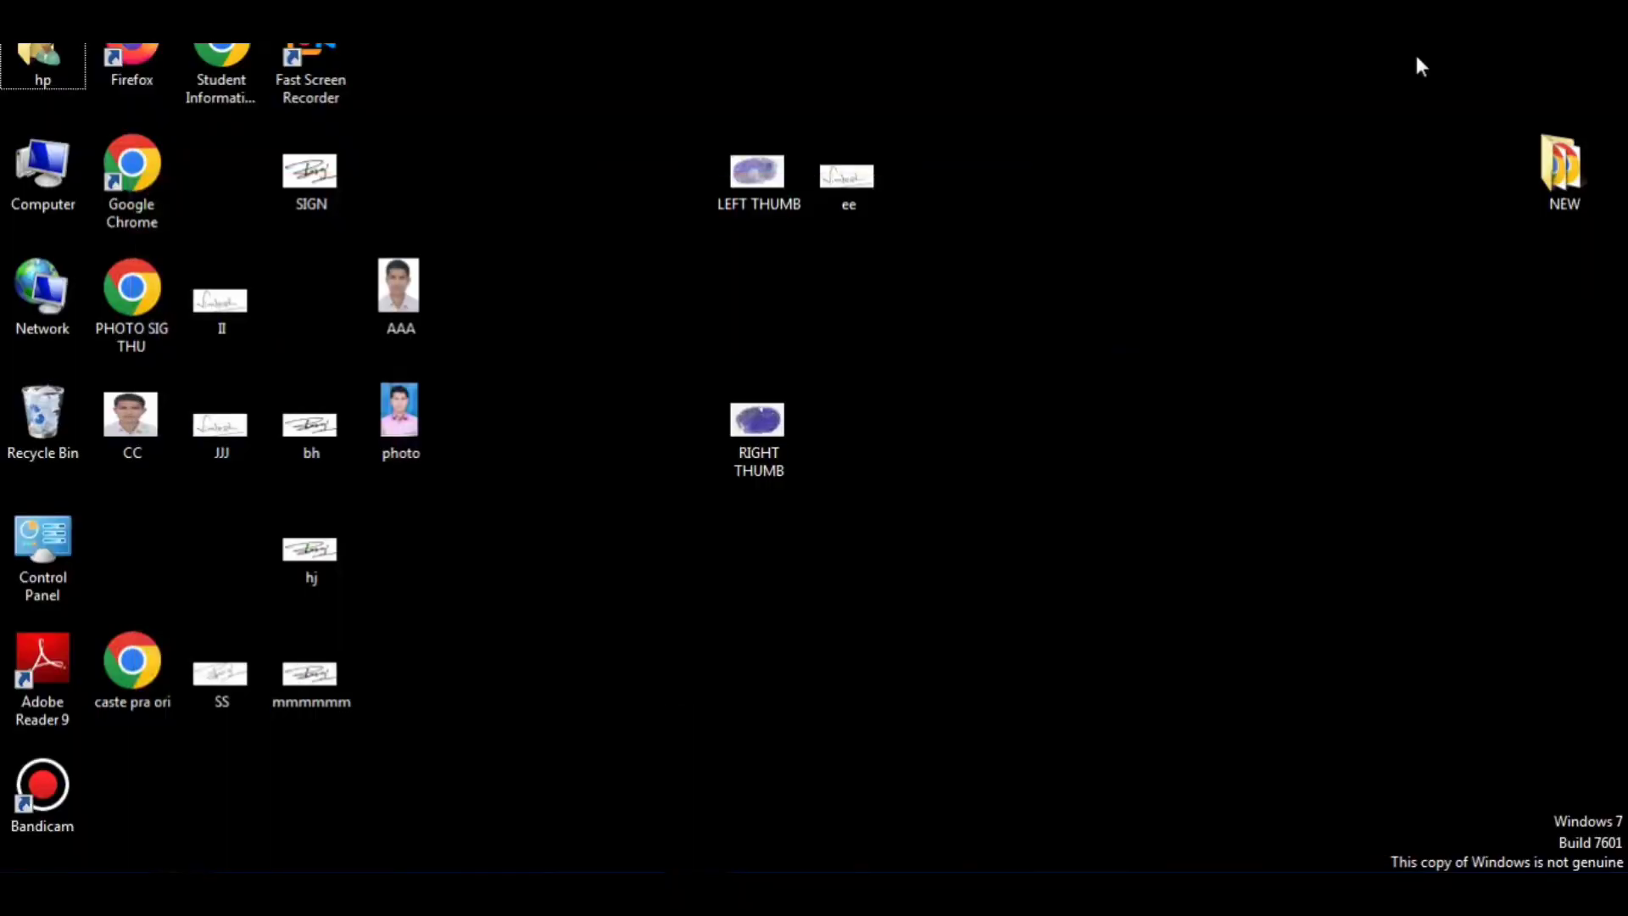
{"action": "right_click", "coordinate": [138, 429]}
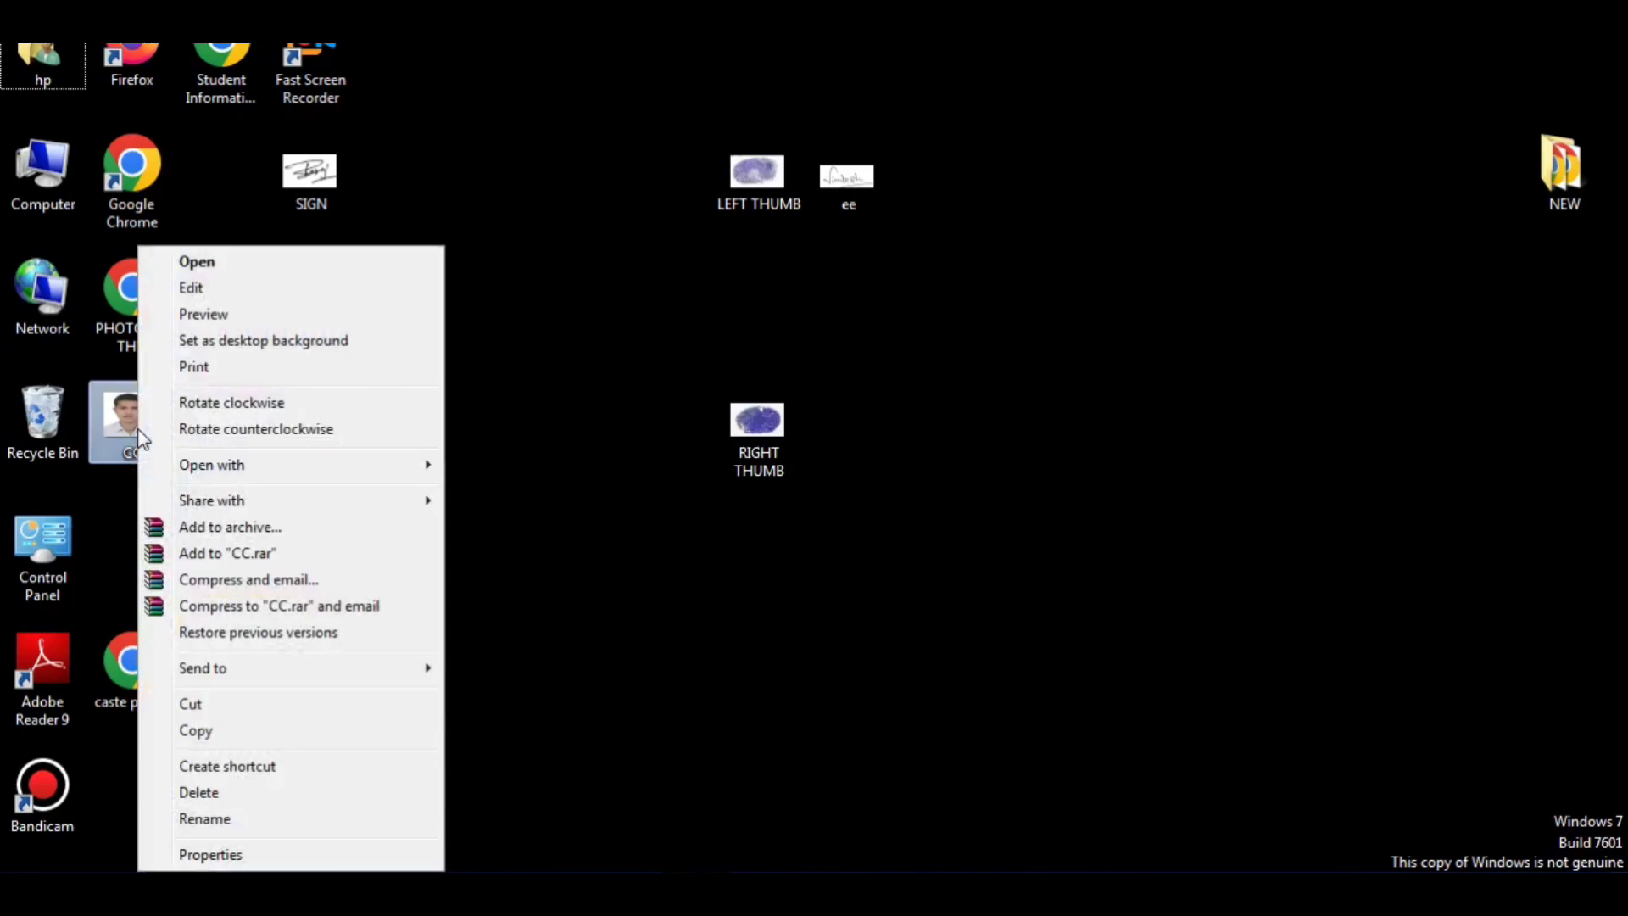
{"action": "mouse_move", "coordinate": [200, 465]}
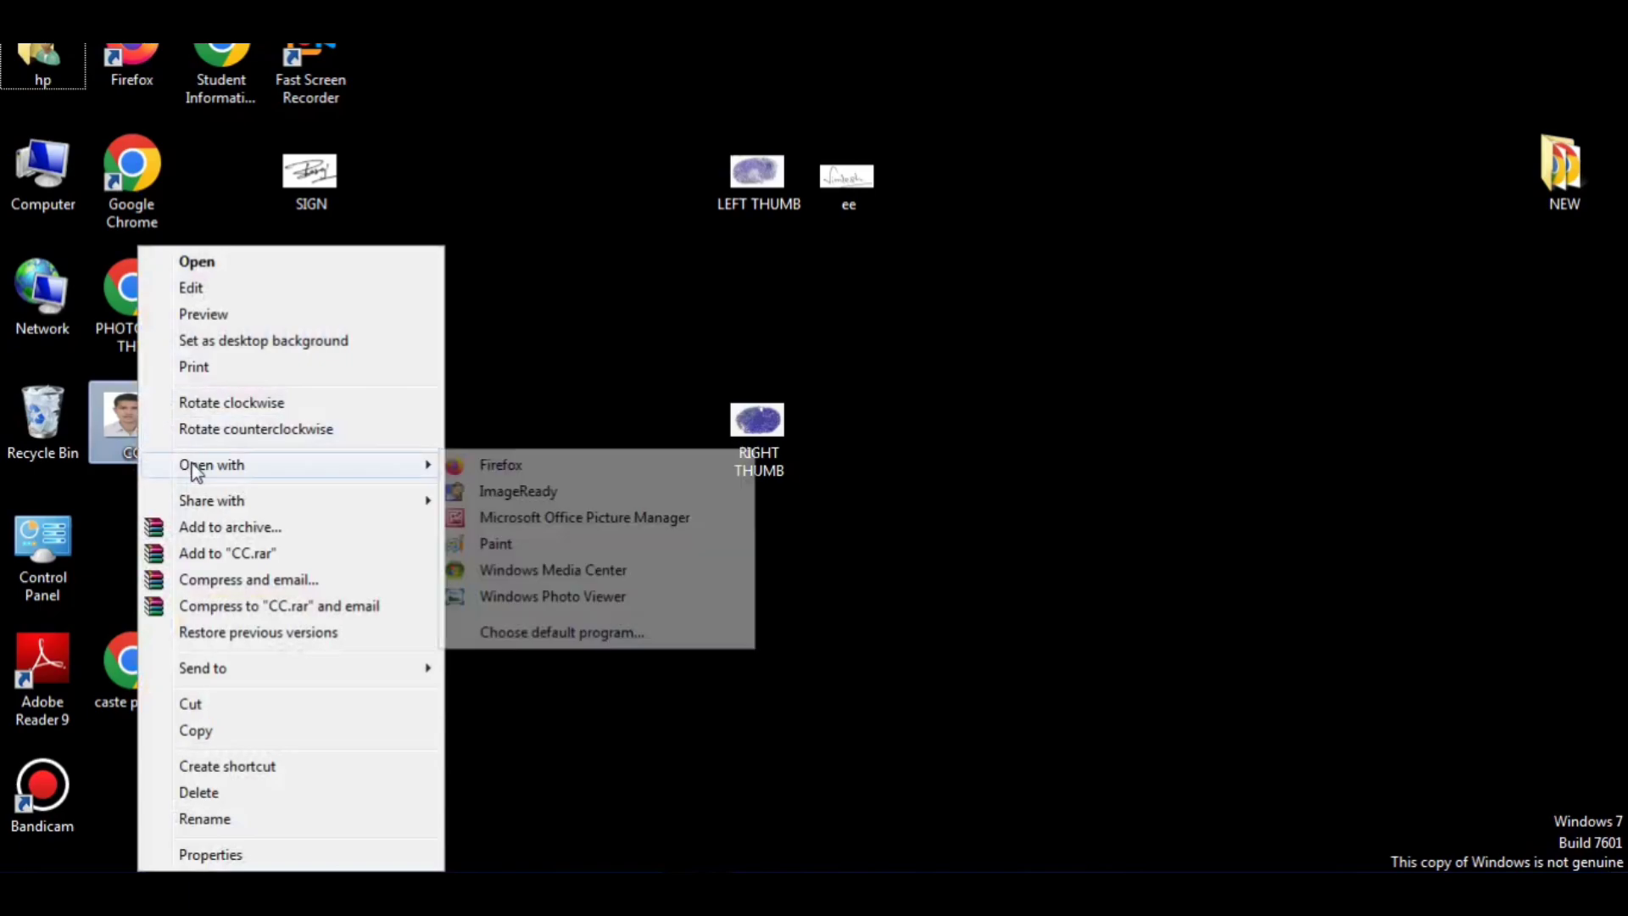
{"action": "left_click", "coordinate": [492, 543]}
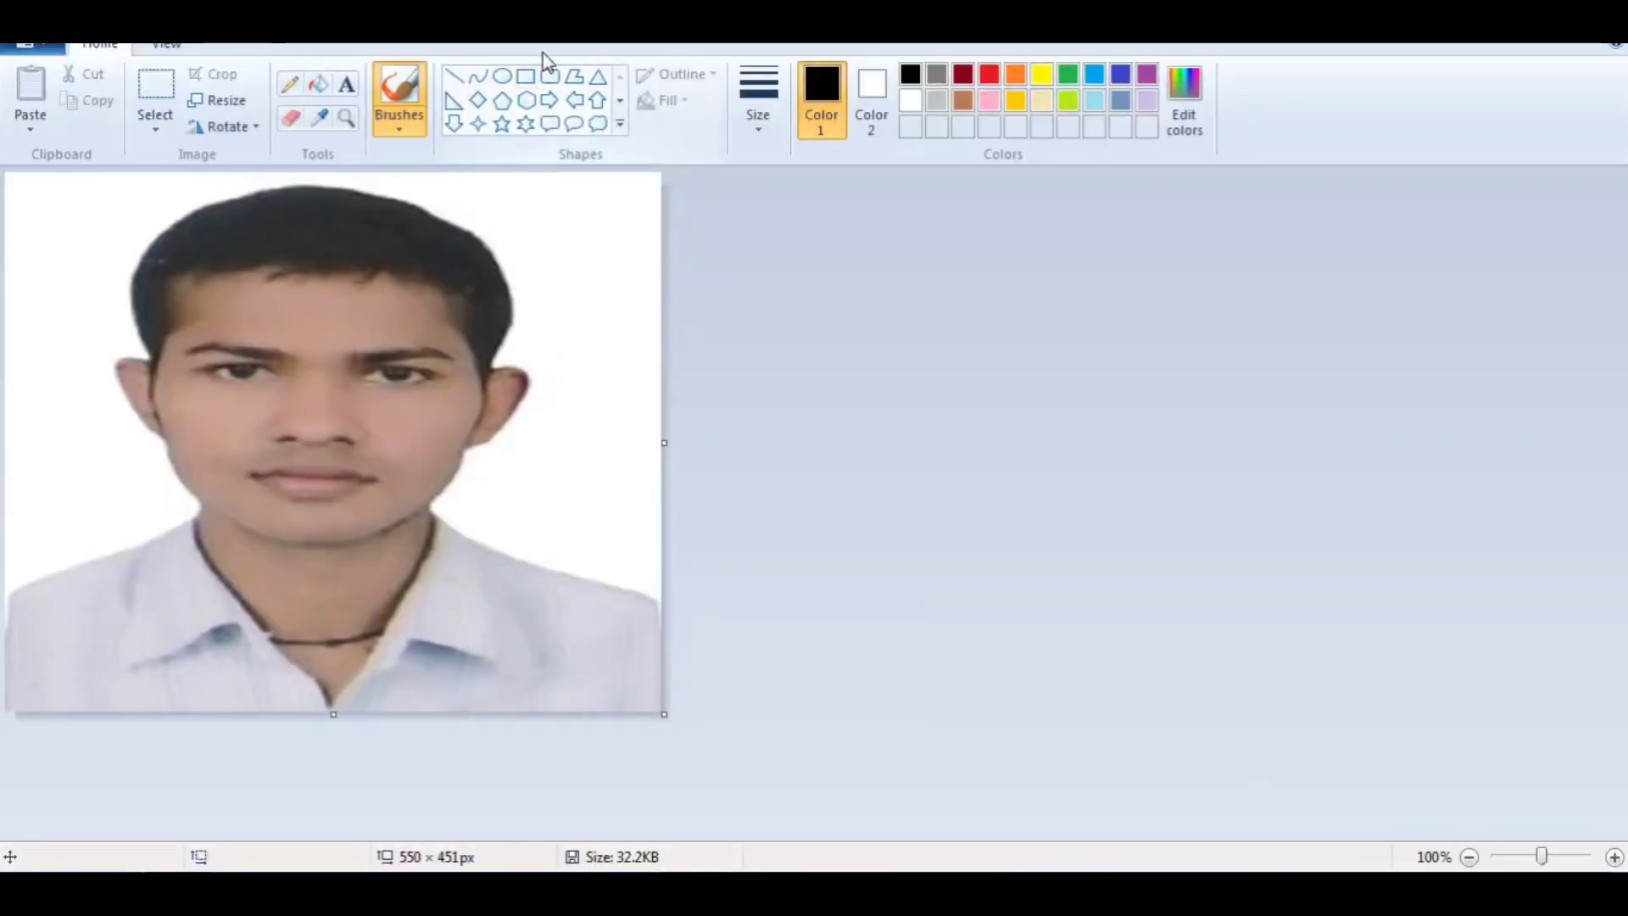
Step: Draw a red arrow pointing to Paint's Resize command and clear it
{"action": "left_click", "coordinate": [546, 30]}
{"action": "left_click_drag", "start_coordinate": [351, 78], "coordinate": [238, 94]}
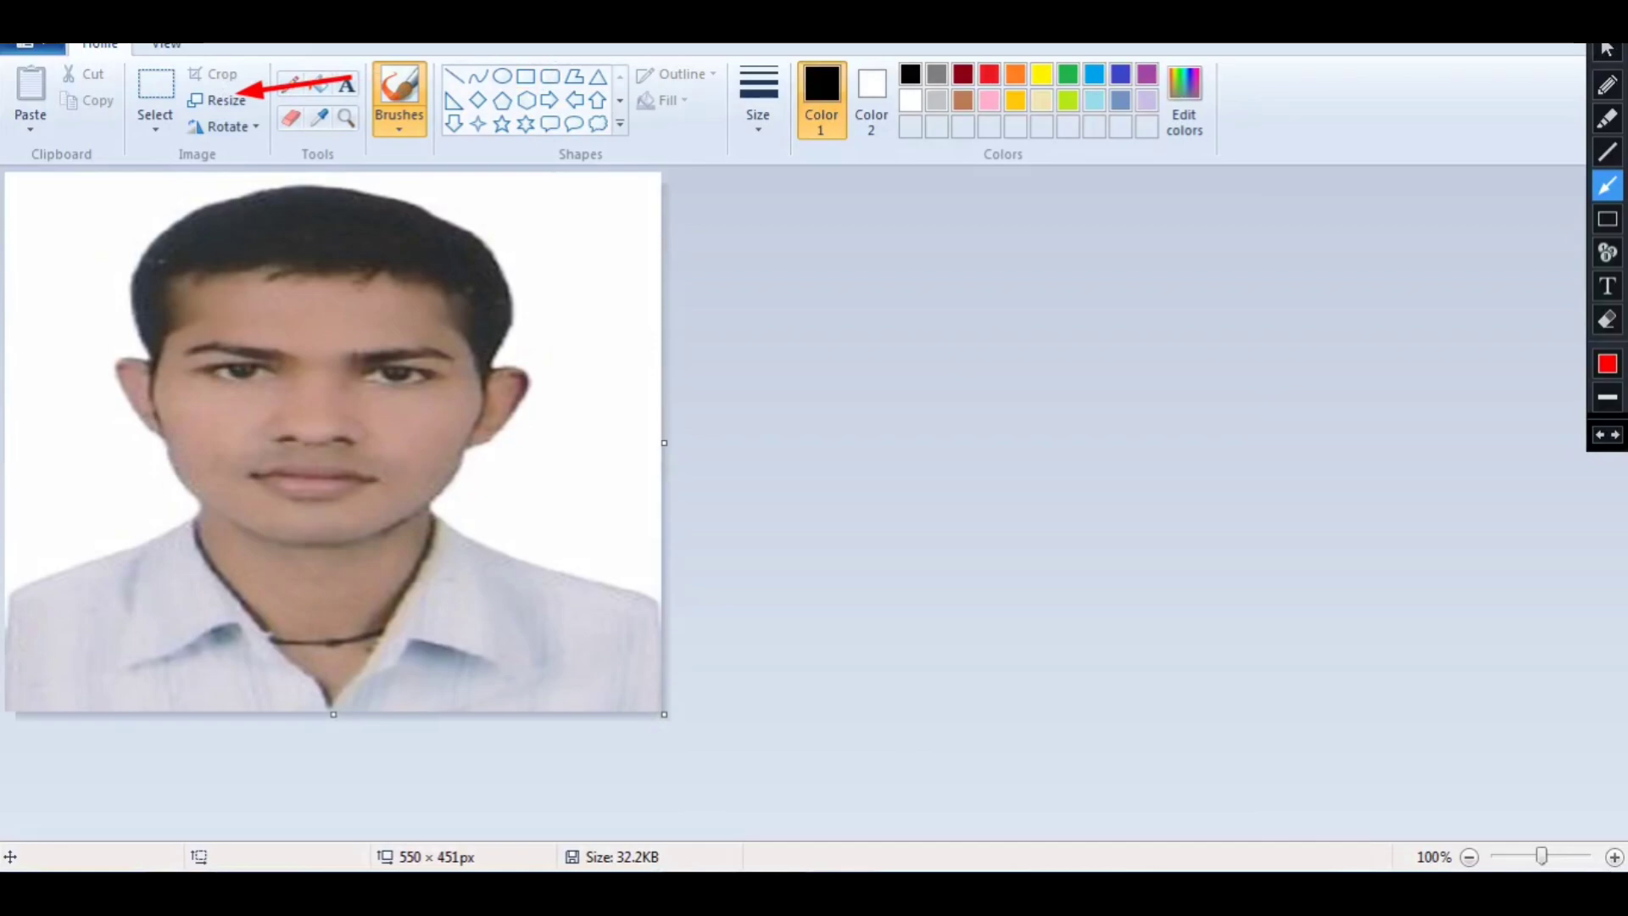
{"action": "left_click", "coordinate": [1607, 48]}
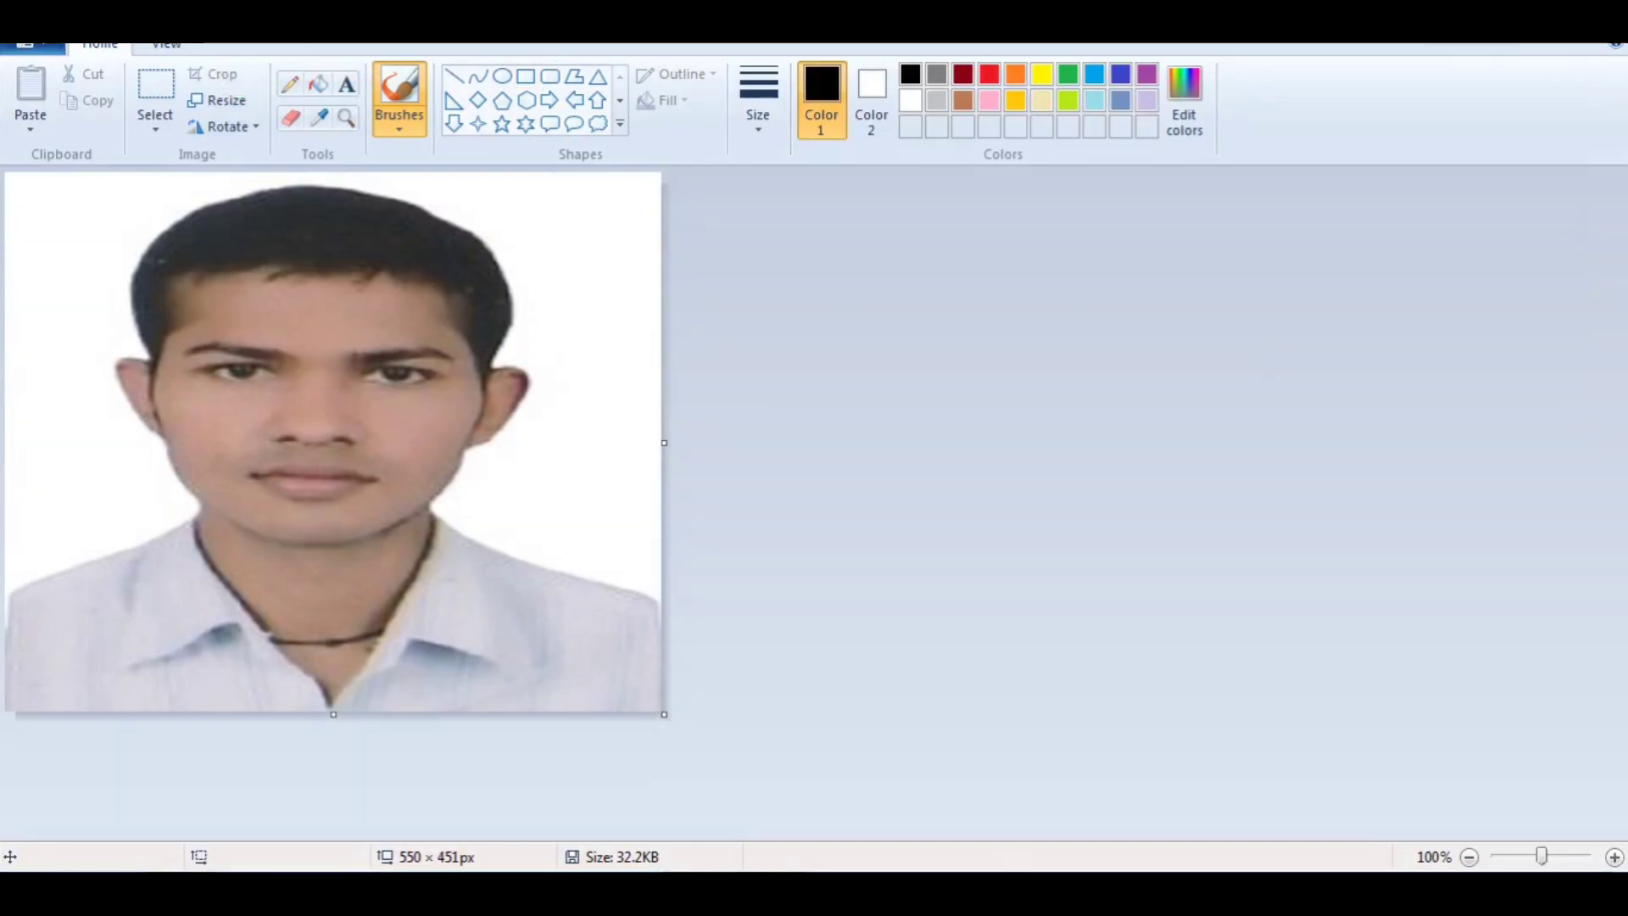
Step: Resize the photo to 240 pixels horizontally and 320 pixels vertically without maintaining the aspect ratio
{"action": "left_click", "coordinate": [219, 102]}
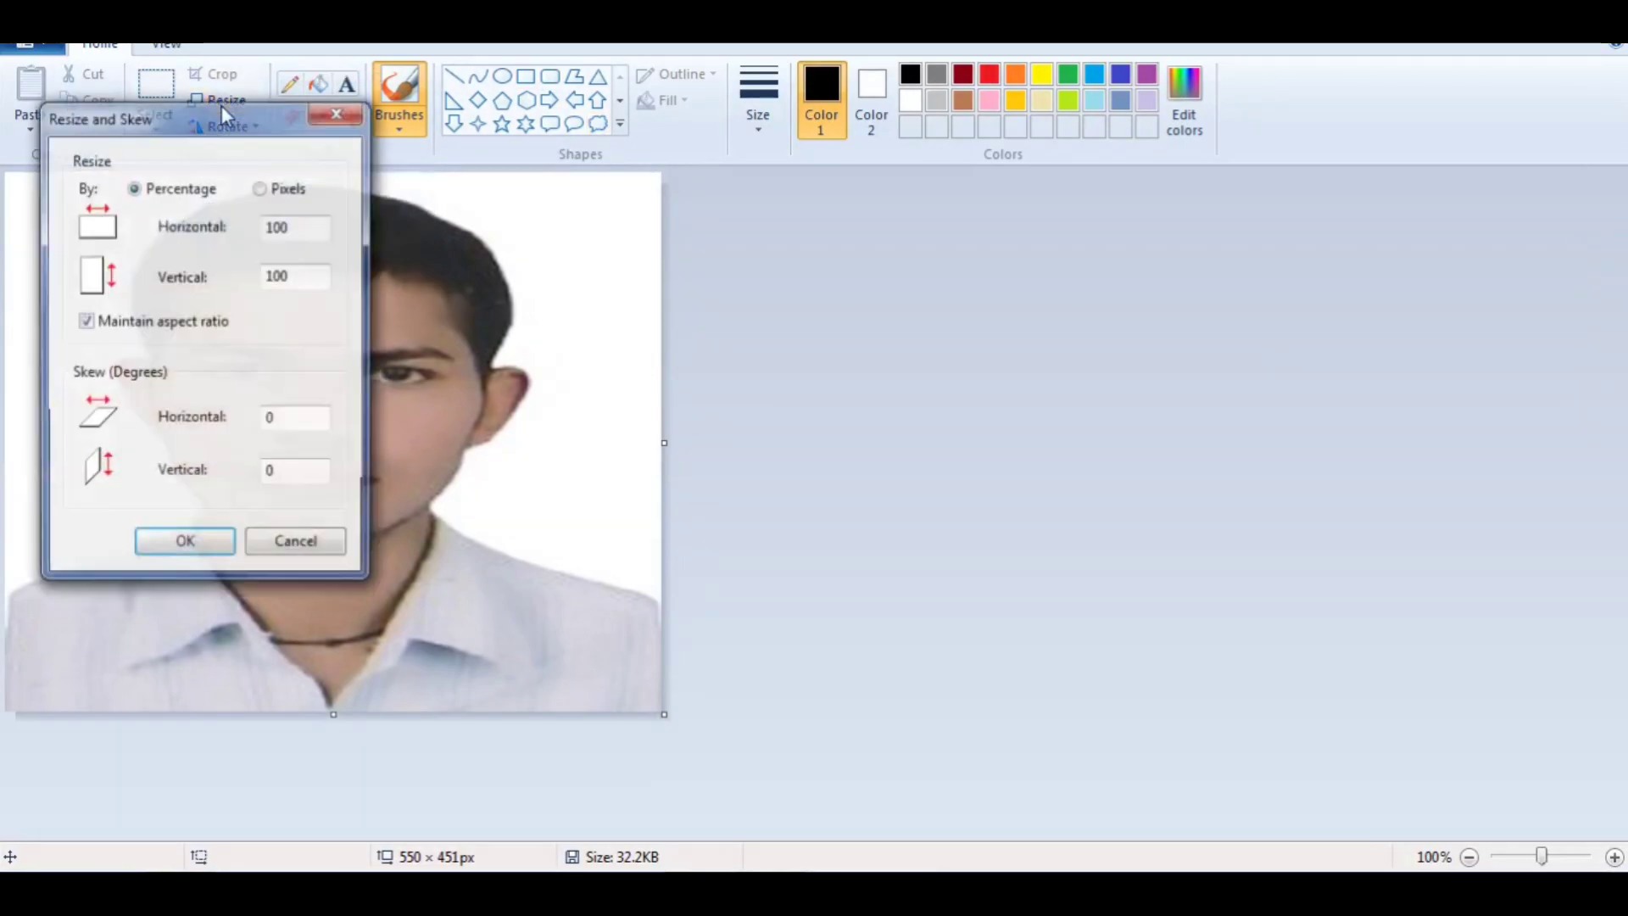
{"action": "left_click", "coordinate": [263, 190]}
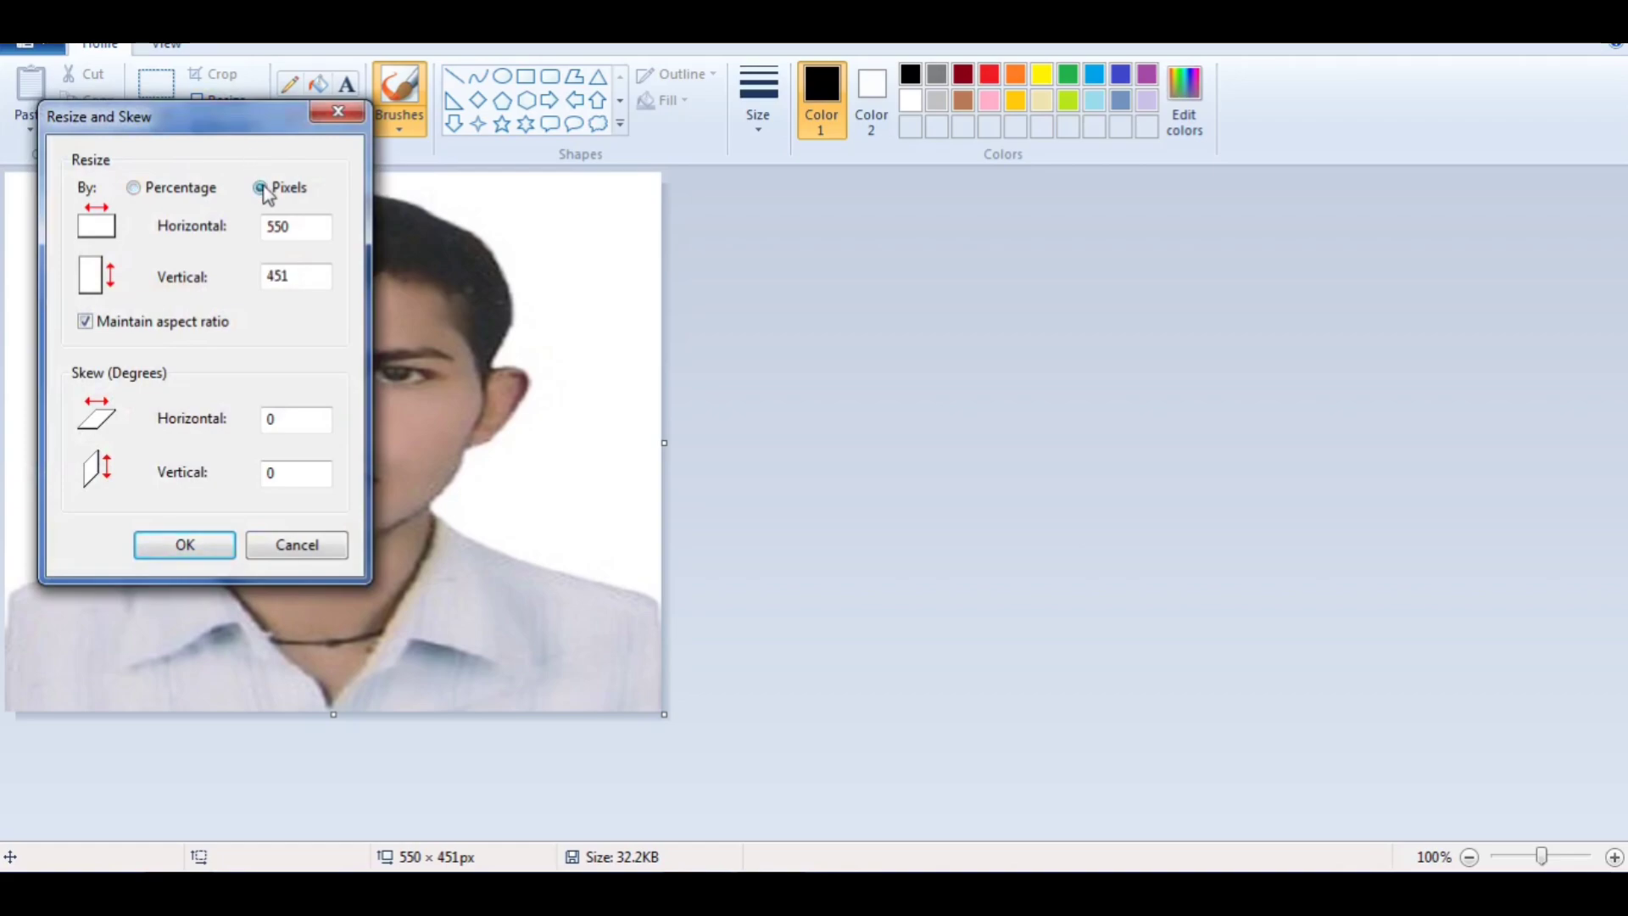
{"action": "left_click", "coordinate": [86, 321]}
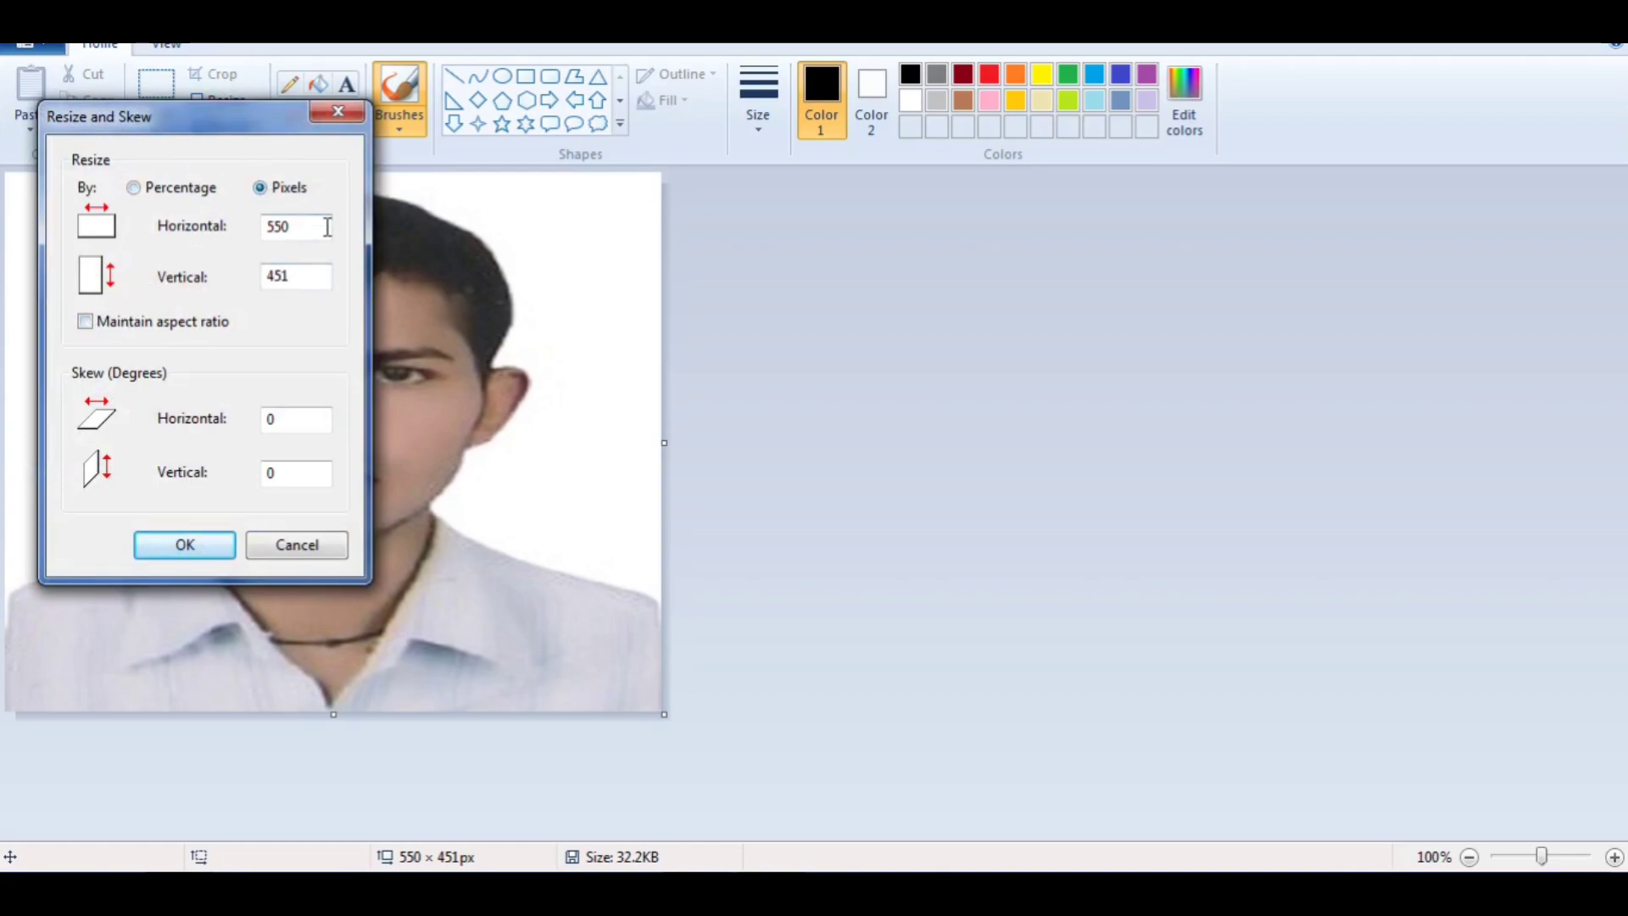
{"action": "left_click_drag", "start_coordinate": [326, 218], "coordinate": [241, 241]}
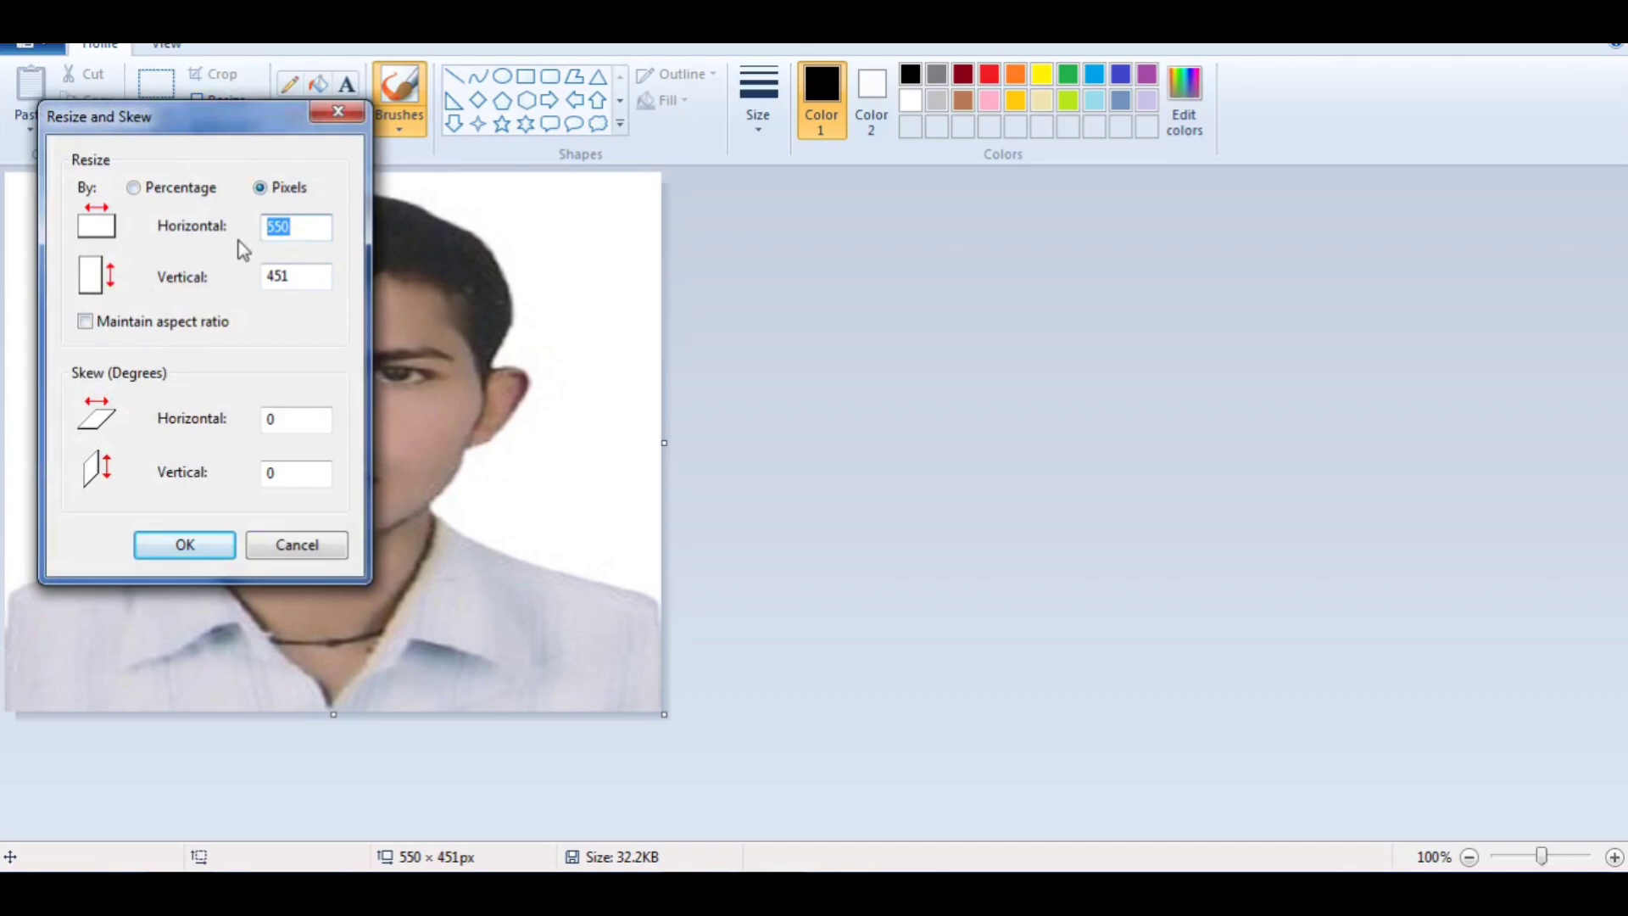
{"action": "type", "text": "240"}
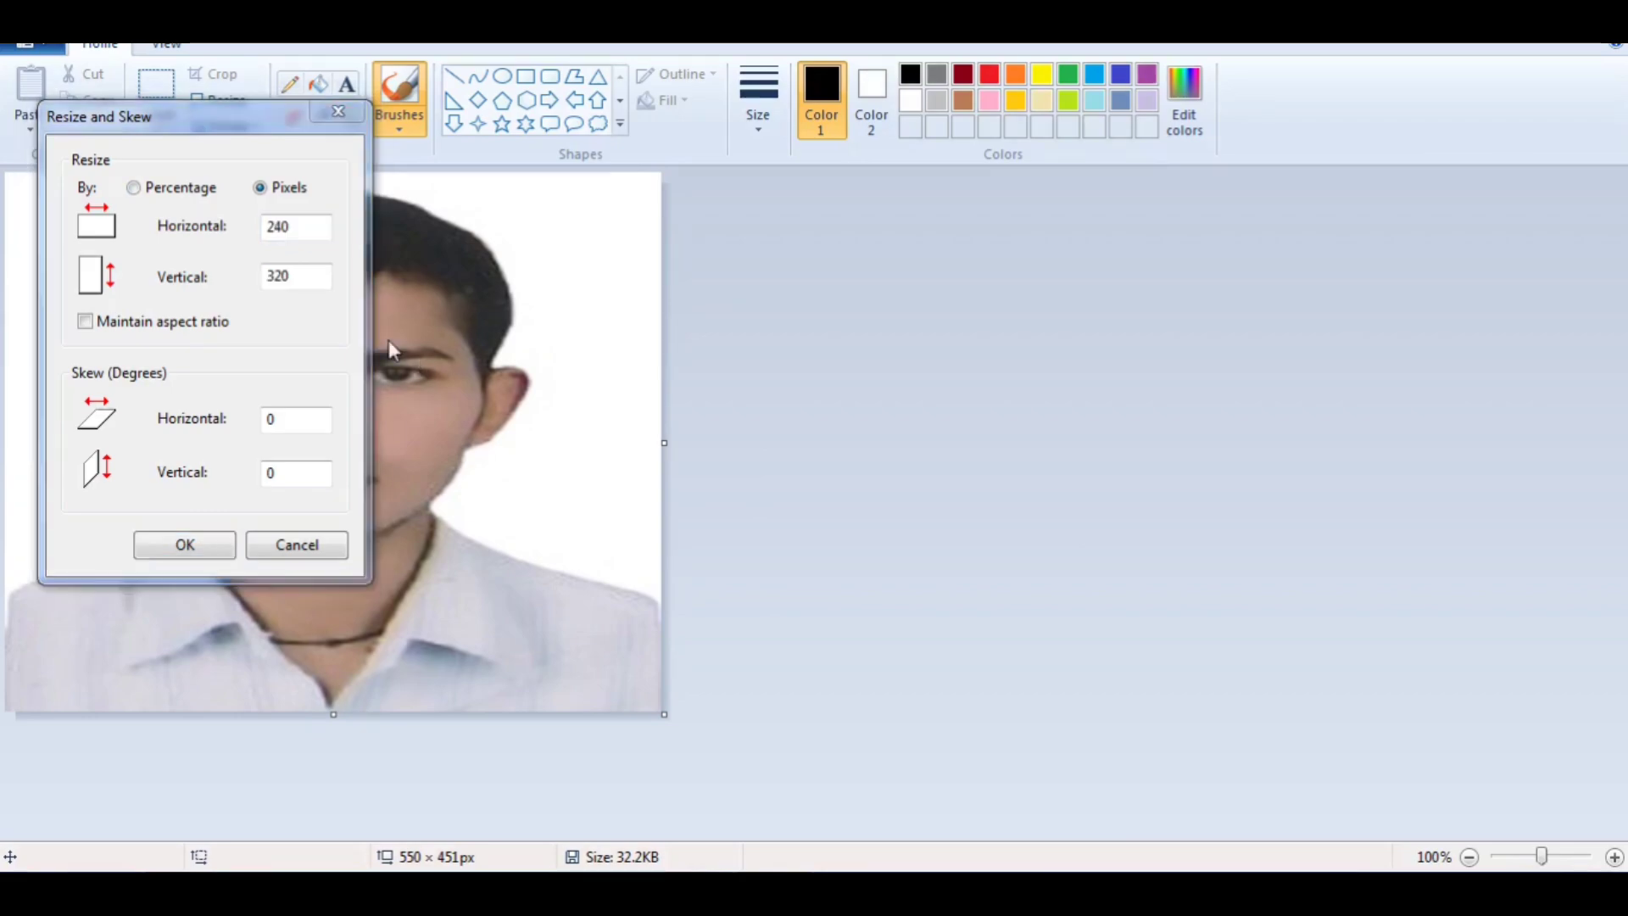
{"action": "left_click", "coordinate": [307, 235]}
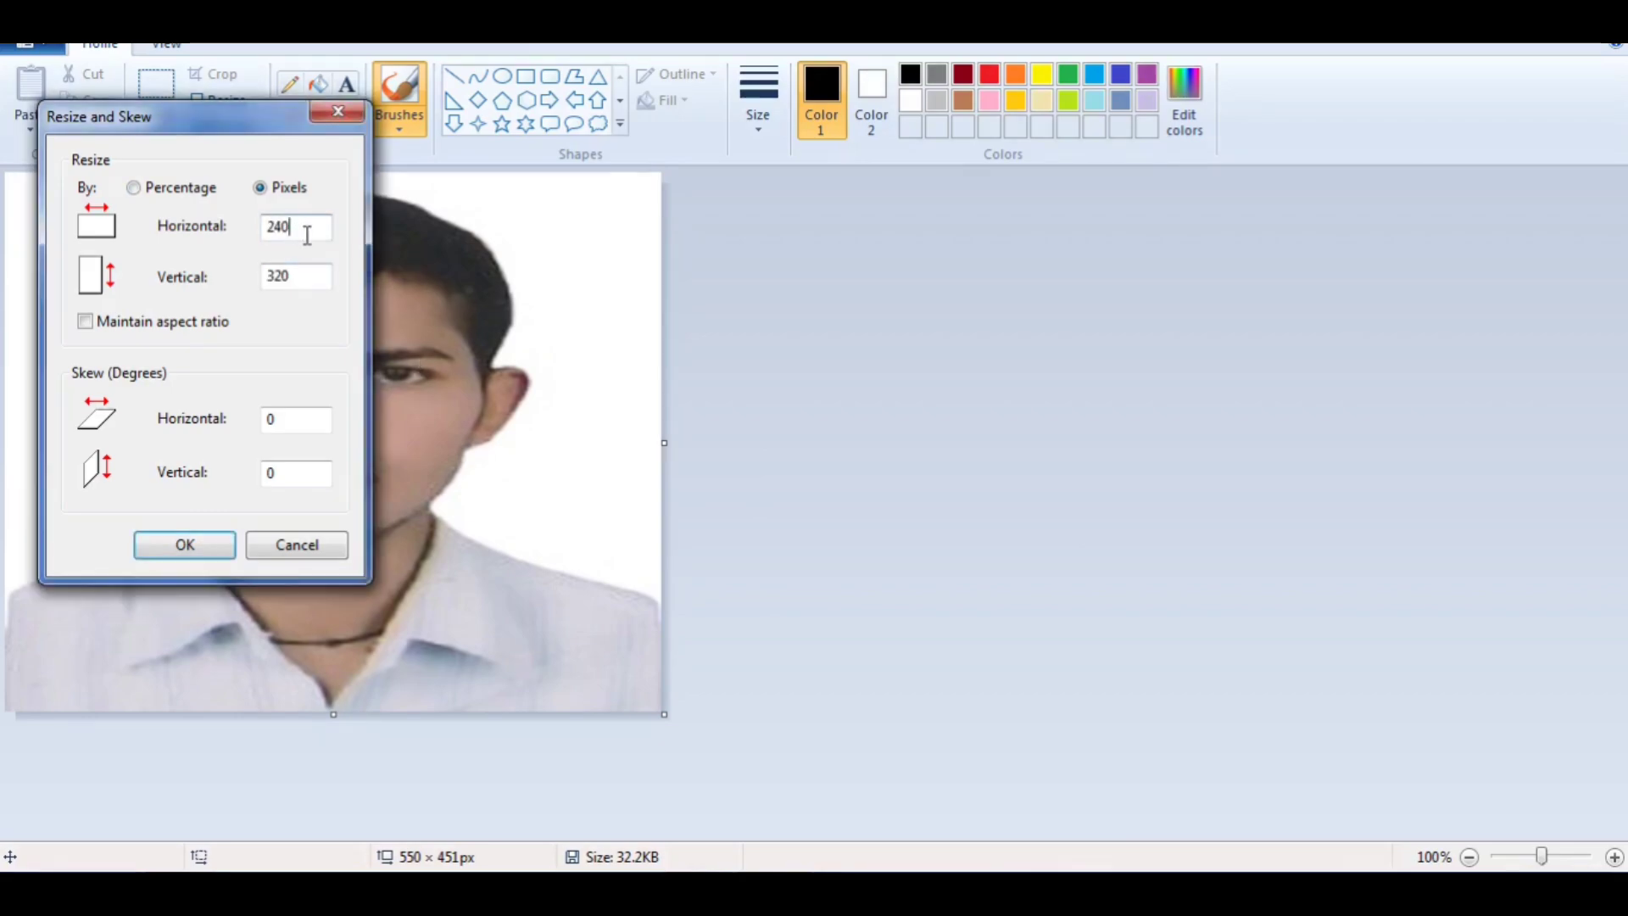
{"action": "left_click_drag", "start_coordinate": [307, 235], "coordinate": [282, 237]}
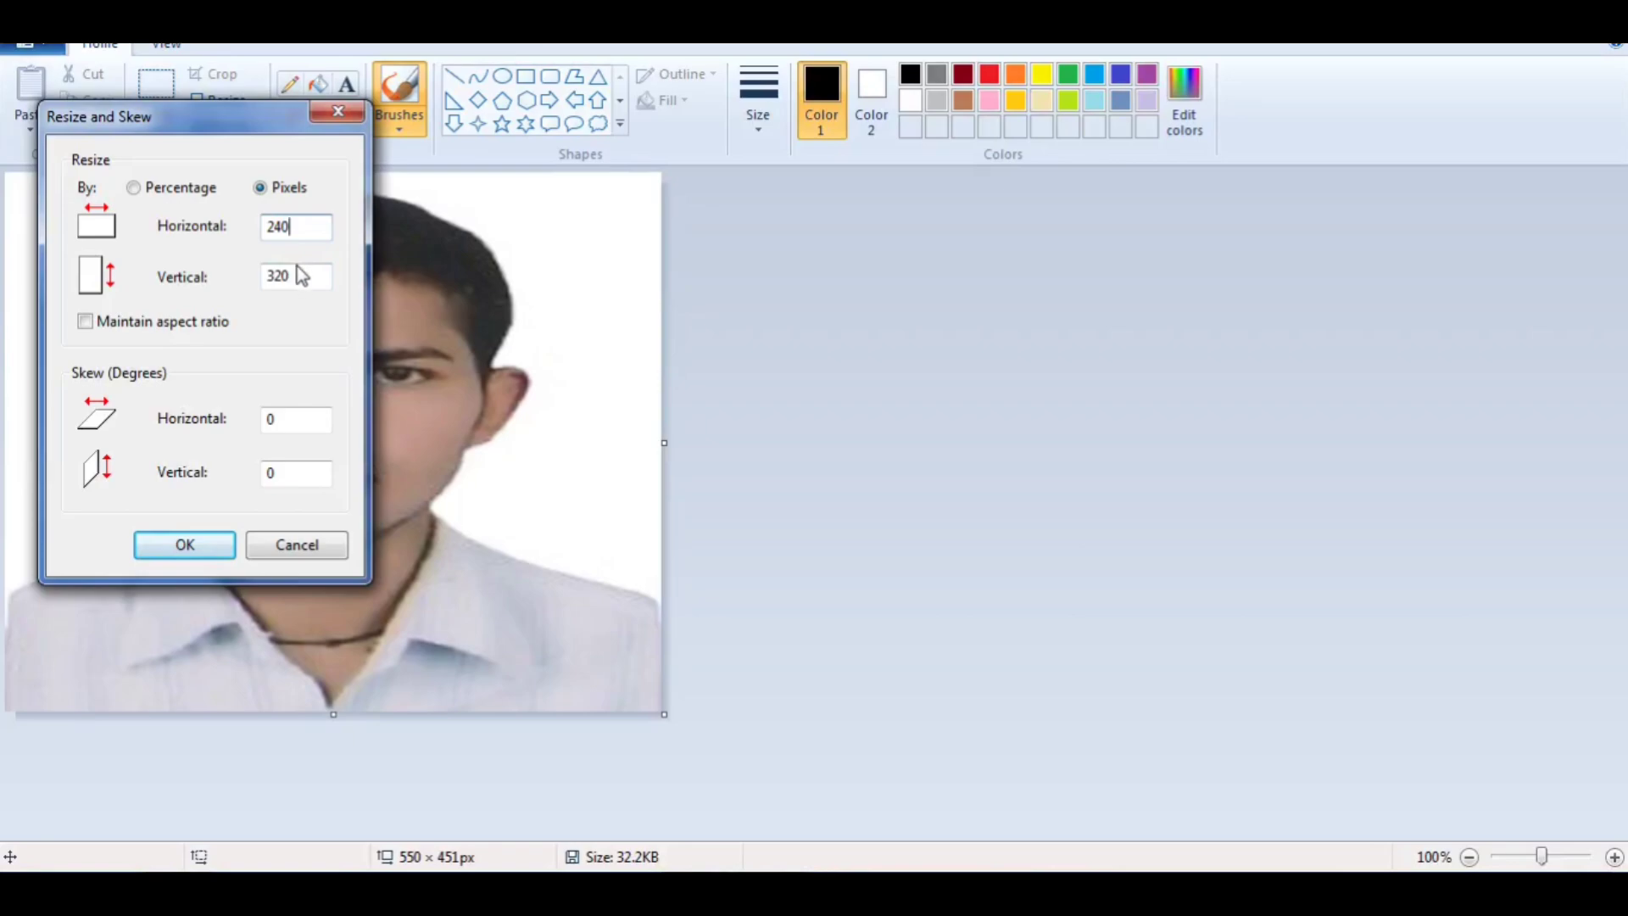
{"action": "left_click", "coordinate": [183, 547]}
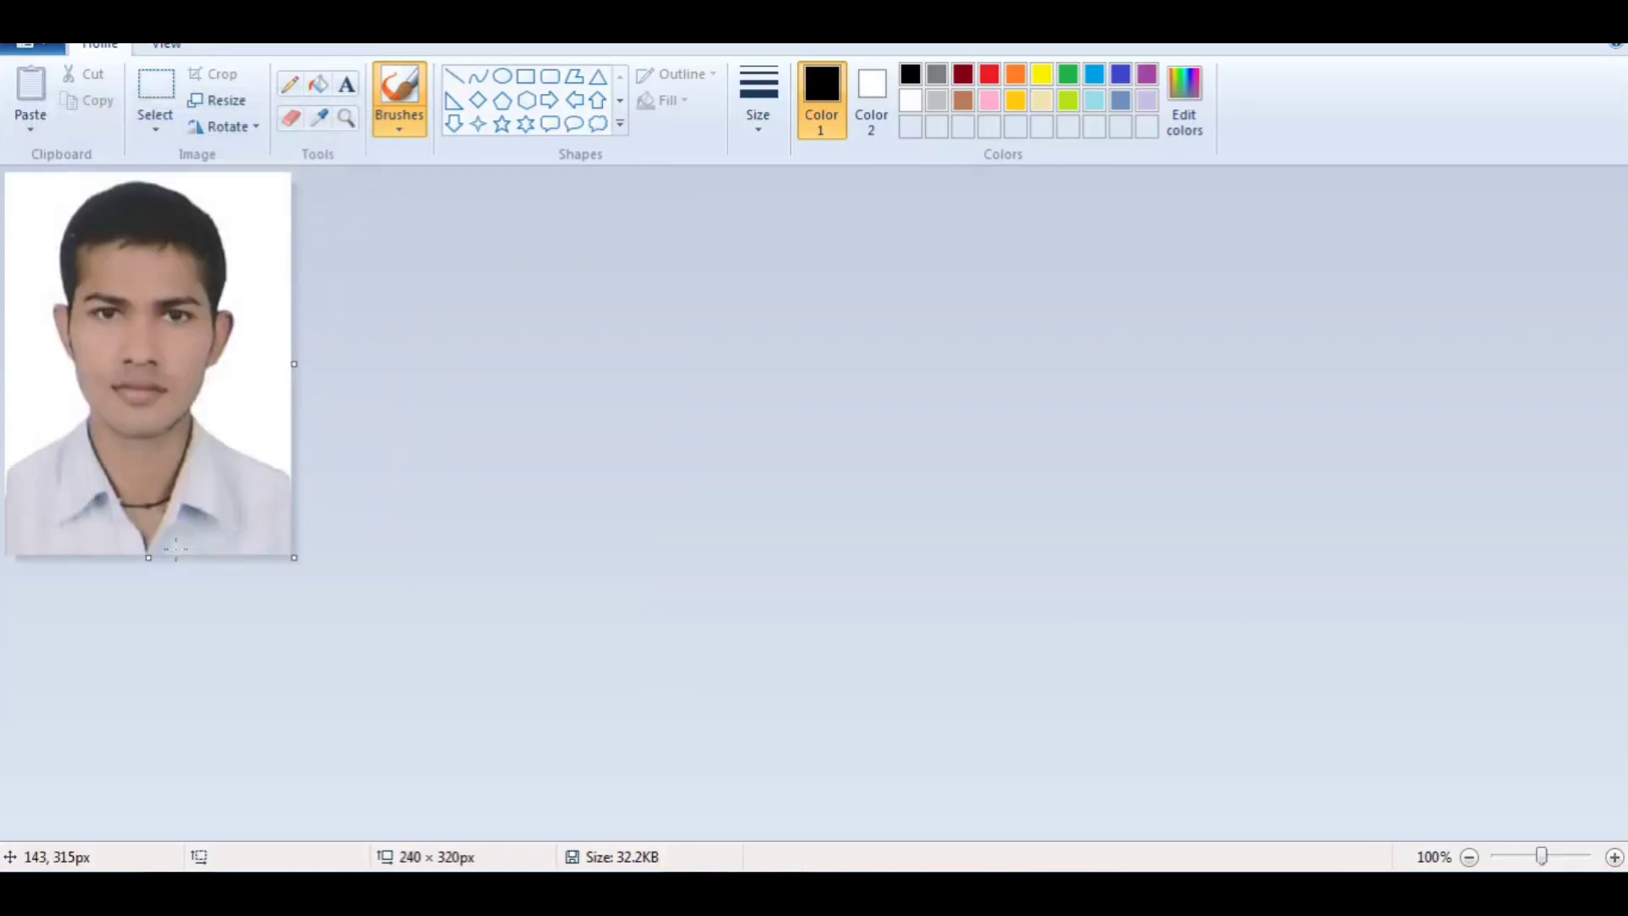
Step: Save the resized photo on the Desktop as a JPEG named MN
{"action": "left_click", "coordinate": [48, 51]}
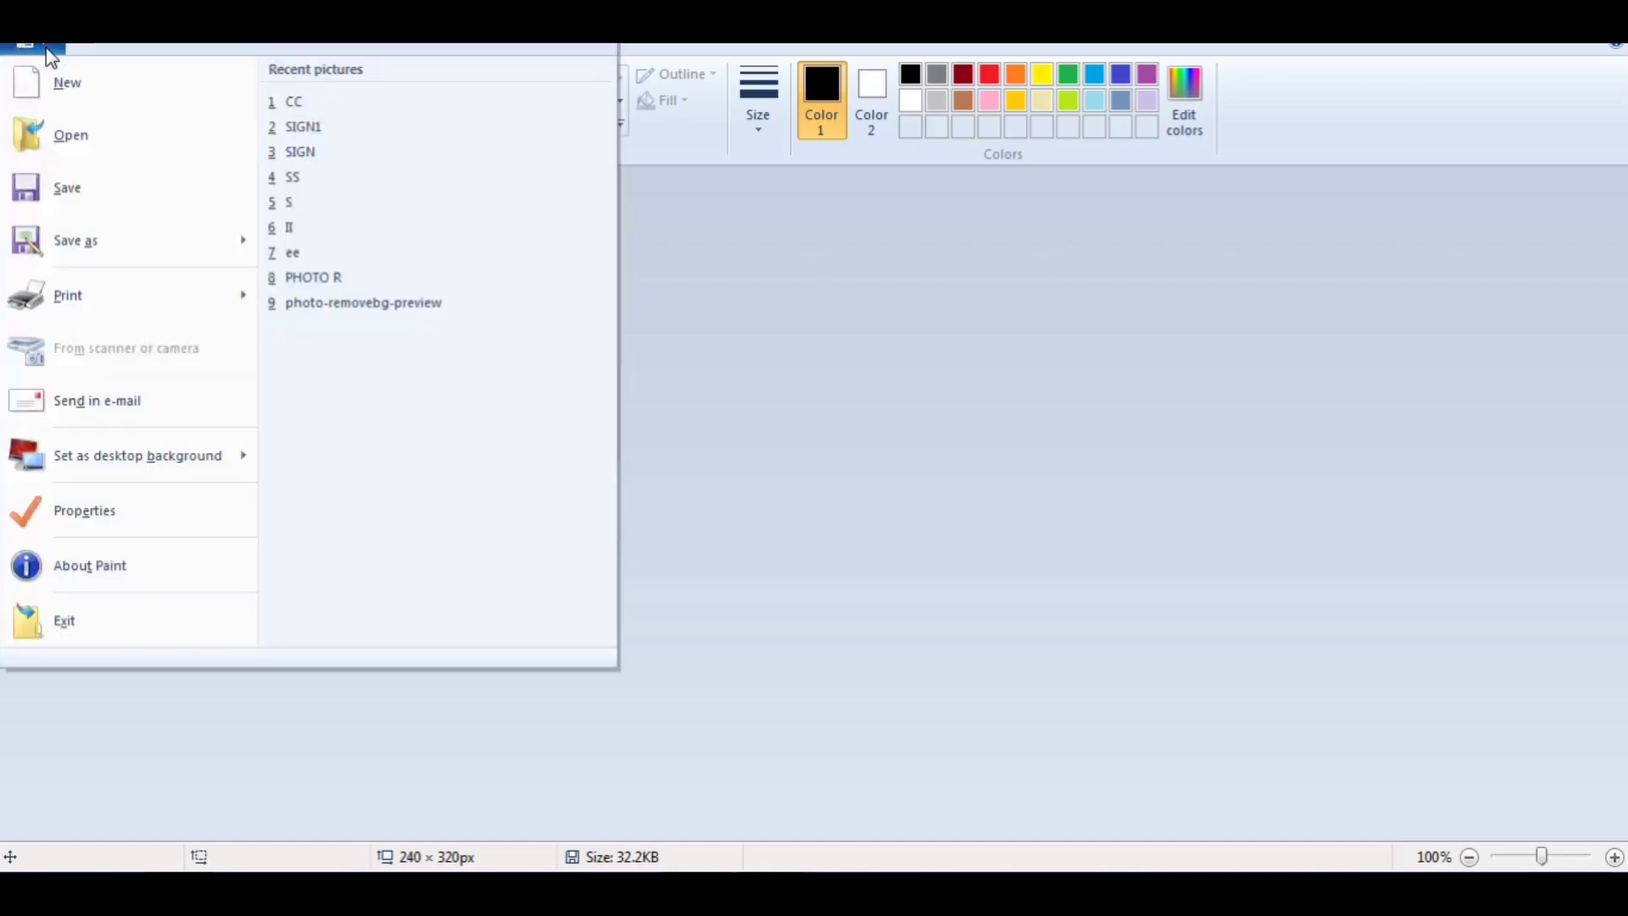
{"action": "left_click", "coordinate": [57, 234]}
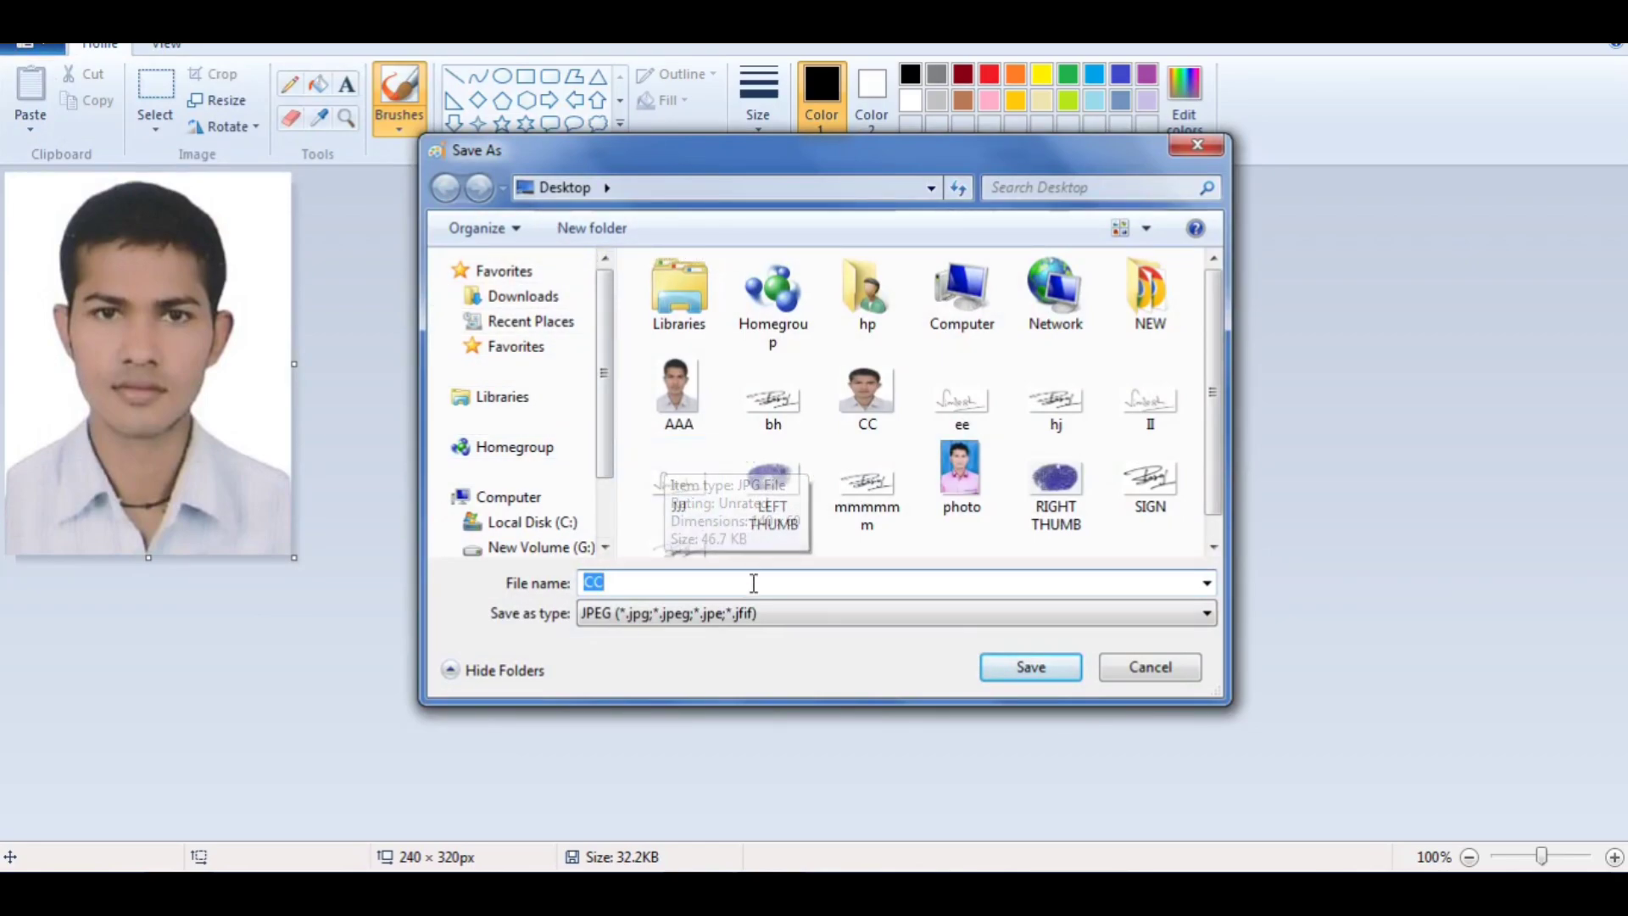
{"action": "type", "text": "GHJ"}
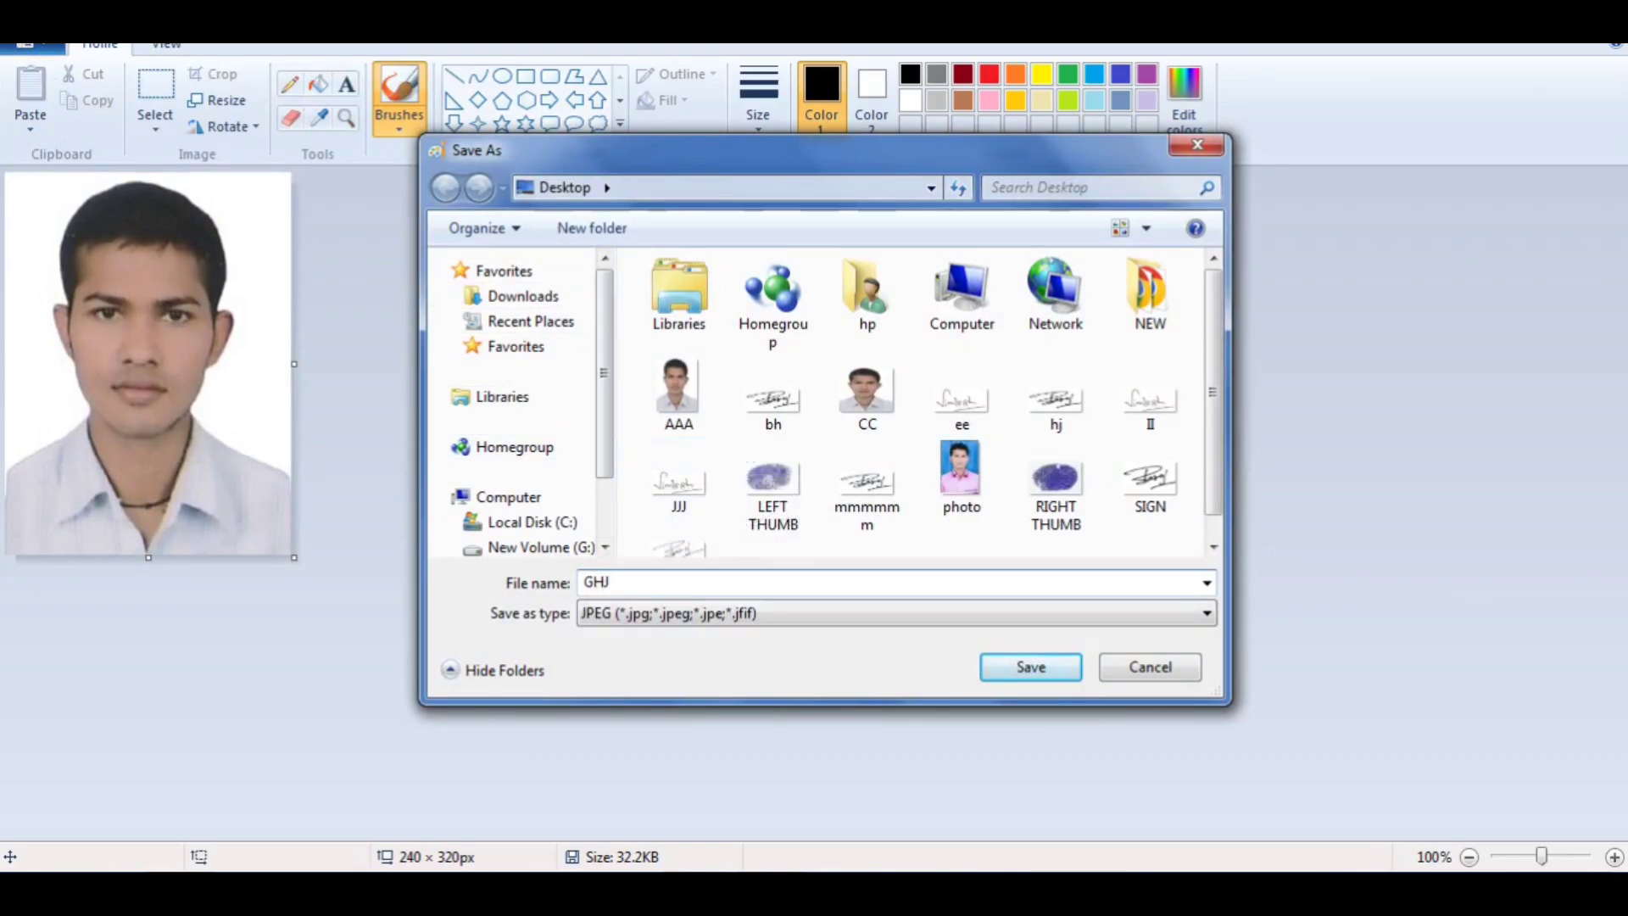
{"action": "key", "text": "BackSpace"}
{"action": "key", "text": "BackSpace"}
{"action": "key", "text": "BackSpace"}
{"action": "type", "text": "MN"}
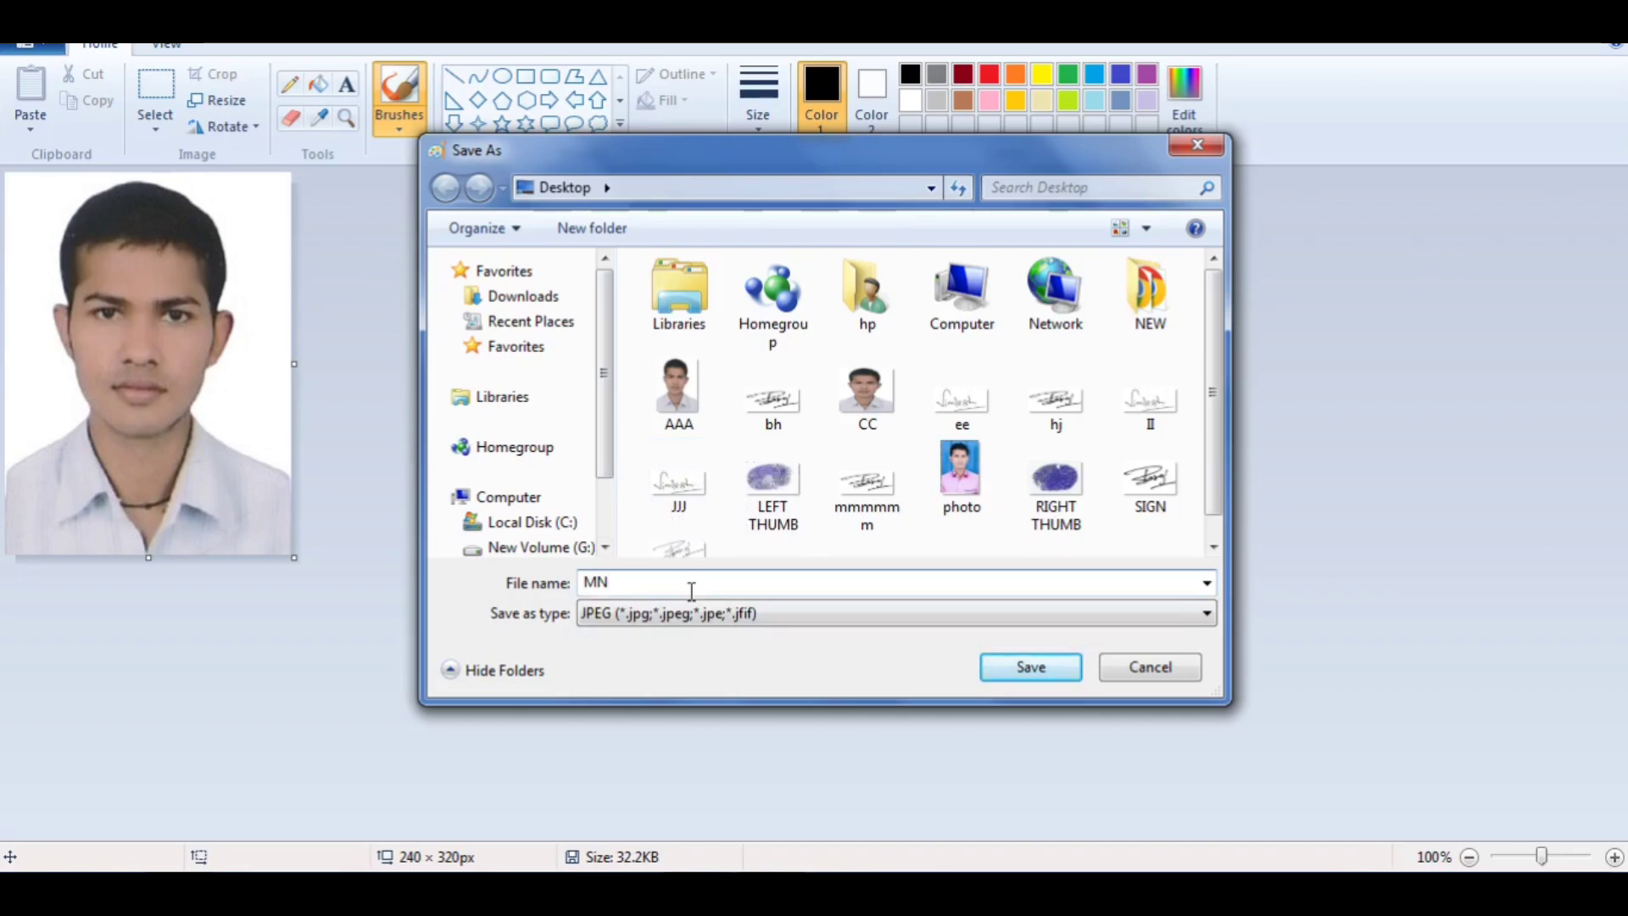
{"action": "key", "text": "Return"}
Step: Switch to Chrome, search Google for JPG PI 7 in a new tab, and open the Compress Image to 50KB result
{"action": "mouse_move", "coordinate": [696, 890]}
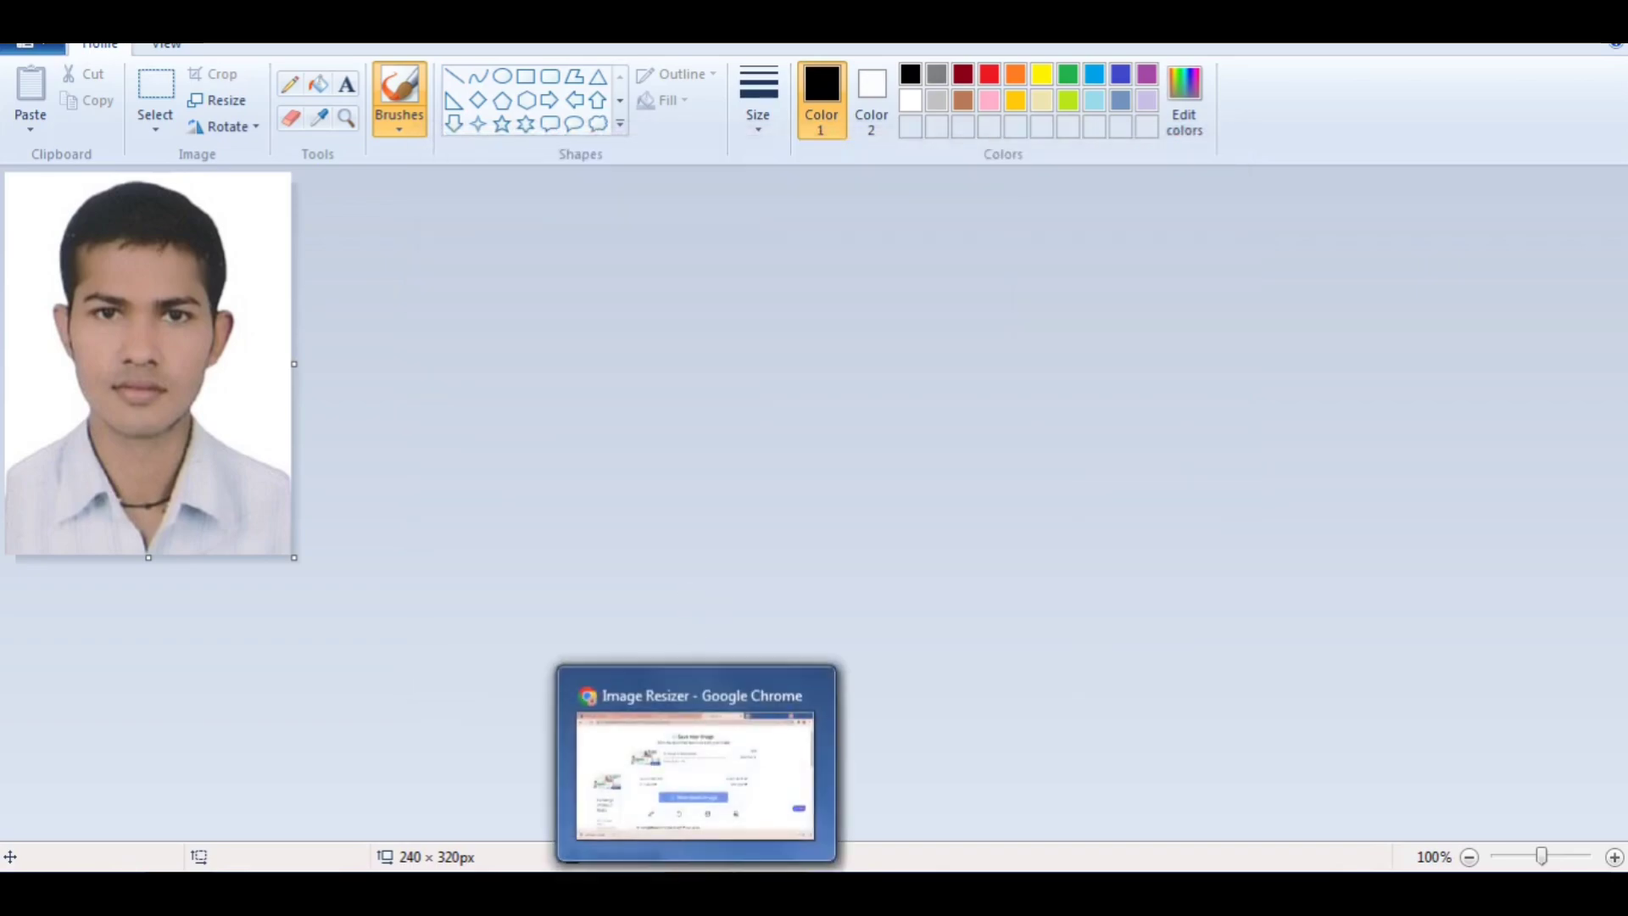
{"action": "left_click", "coordinate": [696, 891]}
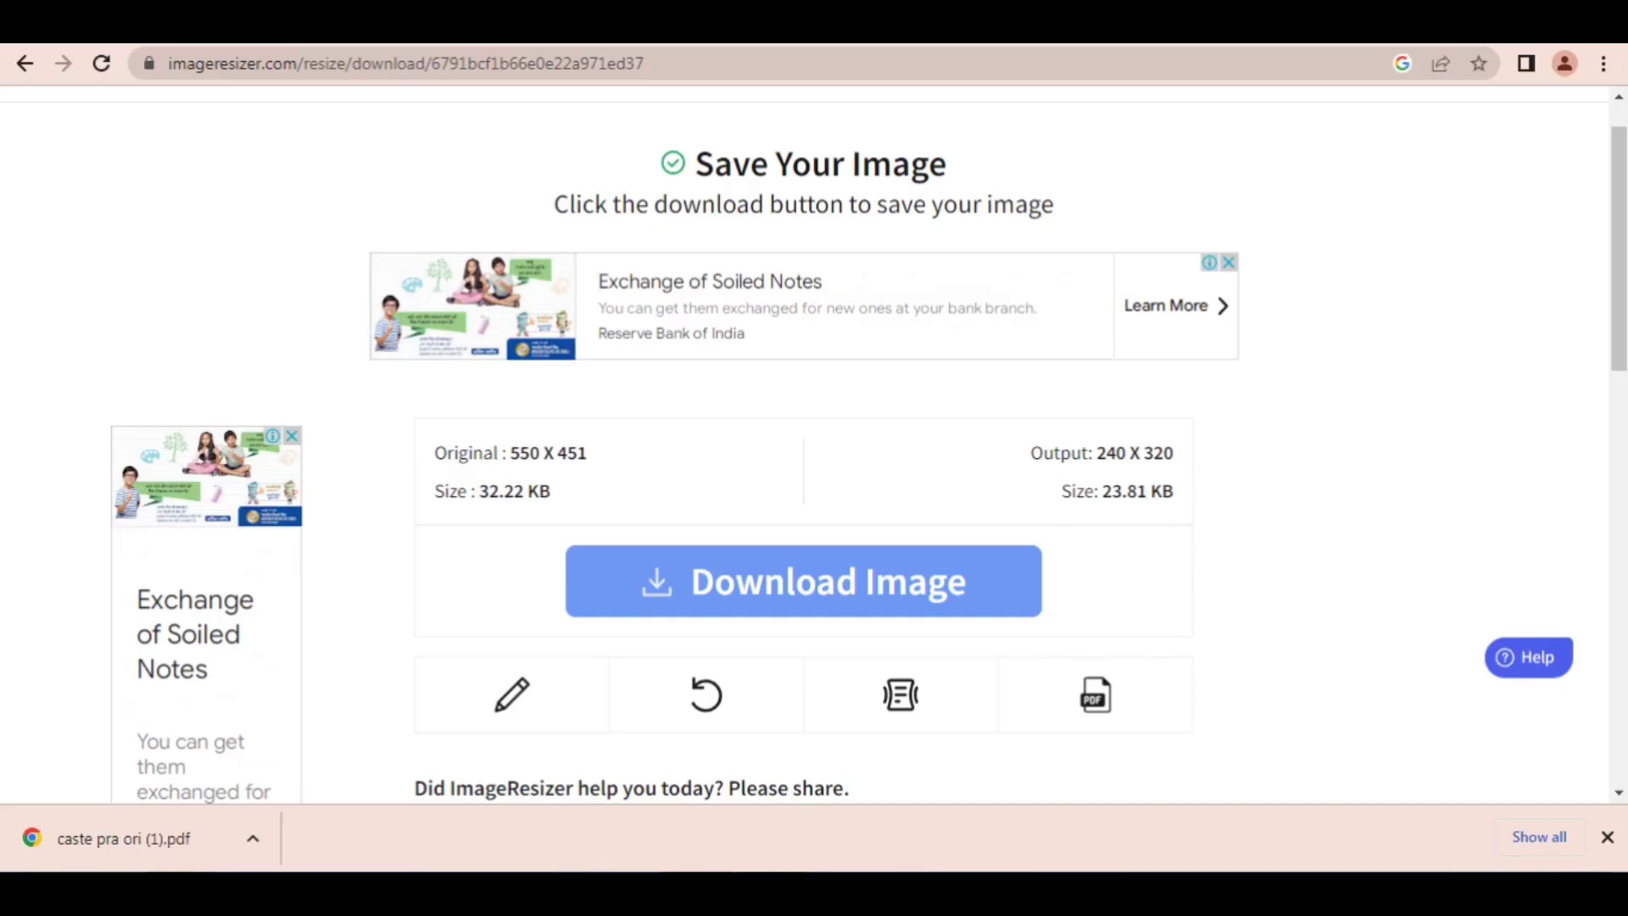
{"action": "left_click", "coordinate": [1062, 39]}
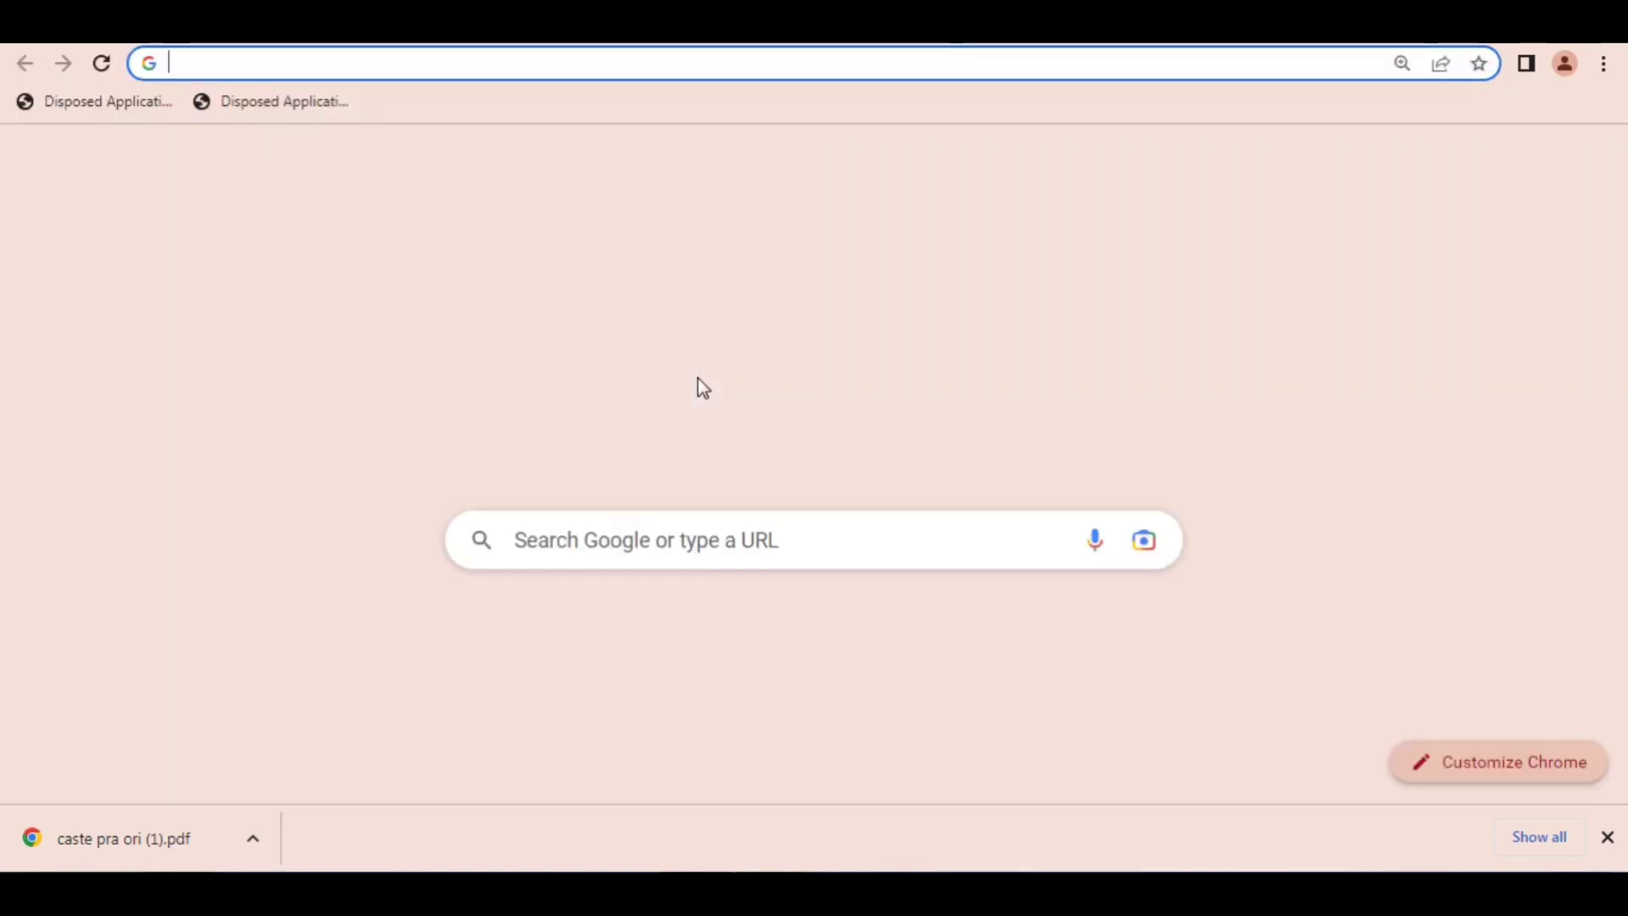
{"action": "left_click", "coordinate": [557, 540]}
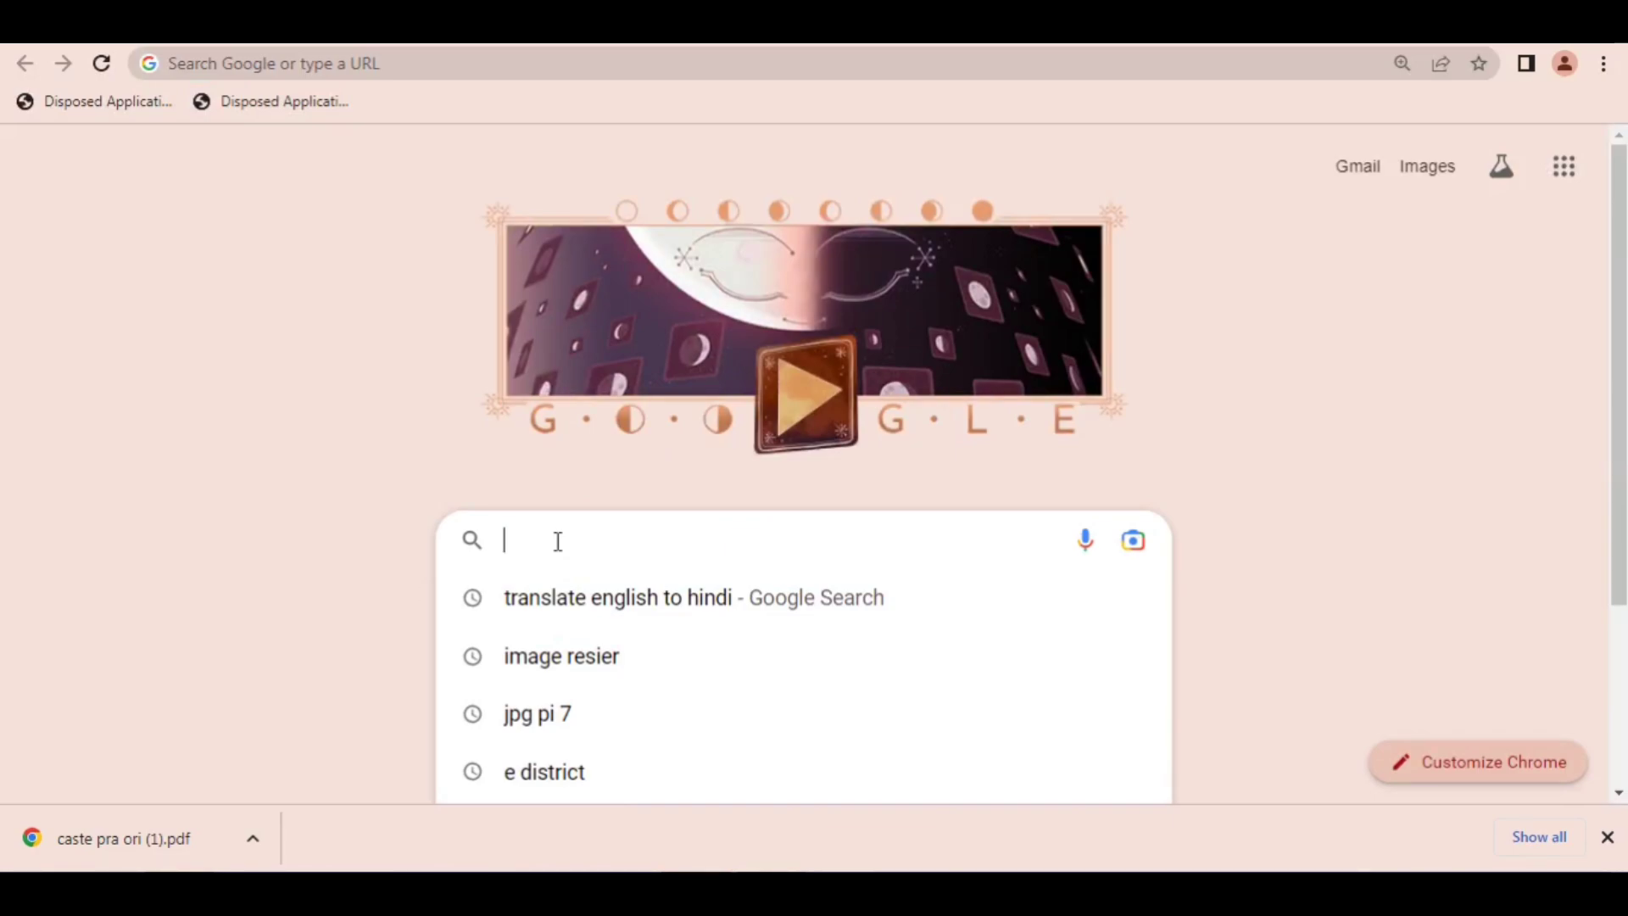
{"action": "type", "text": "JPG"}
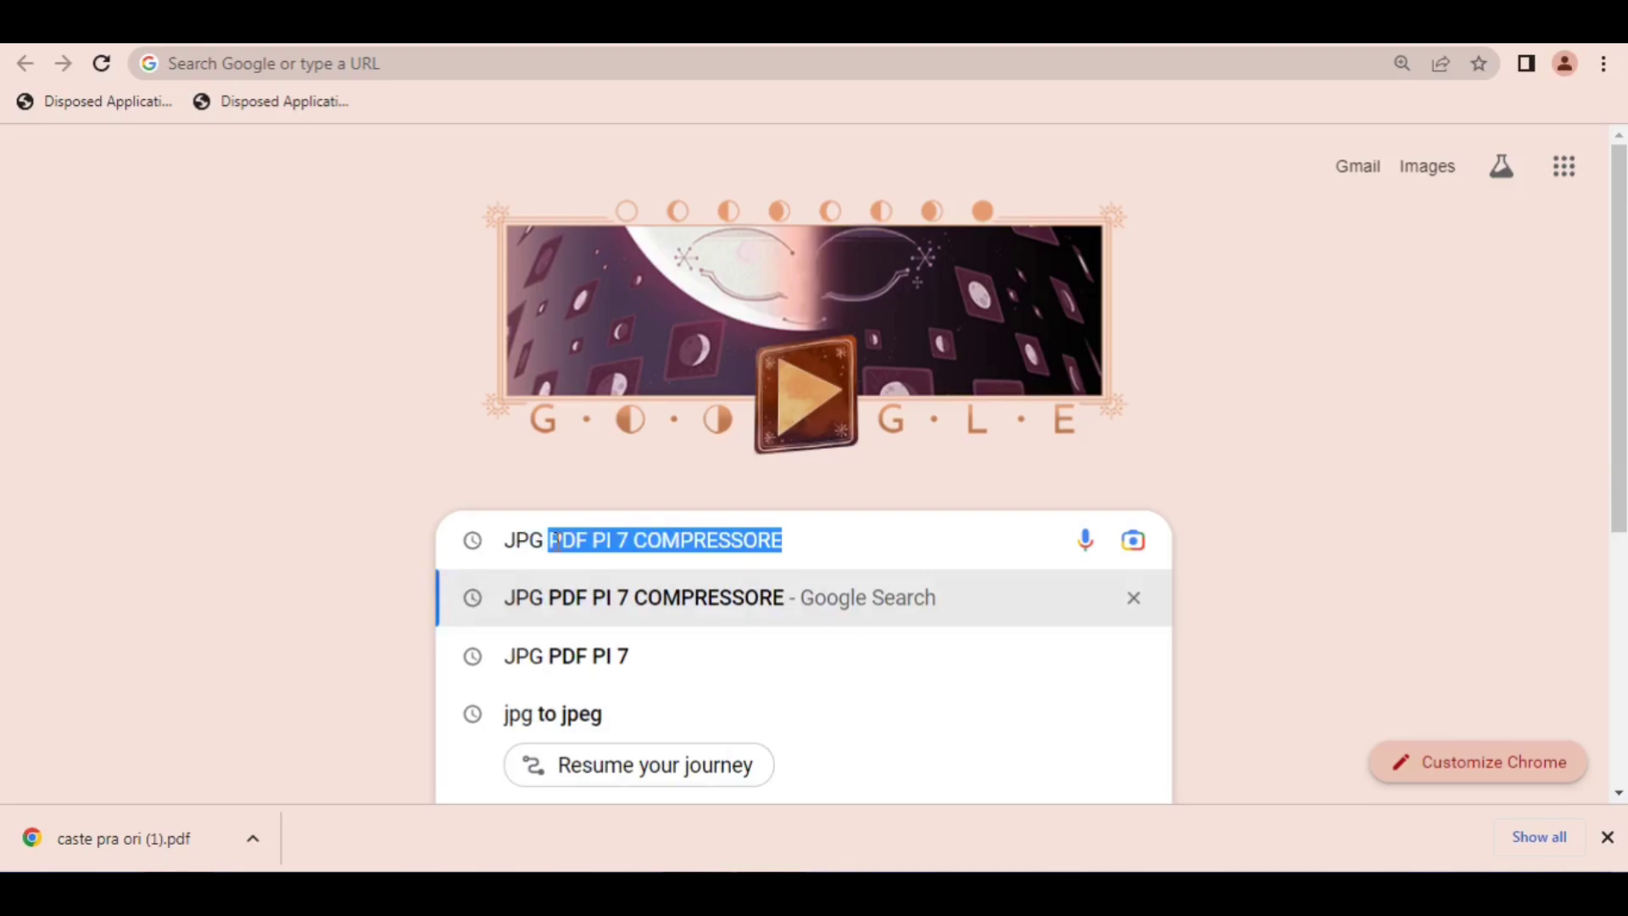
{"action": "type", "text": " PI 7"}
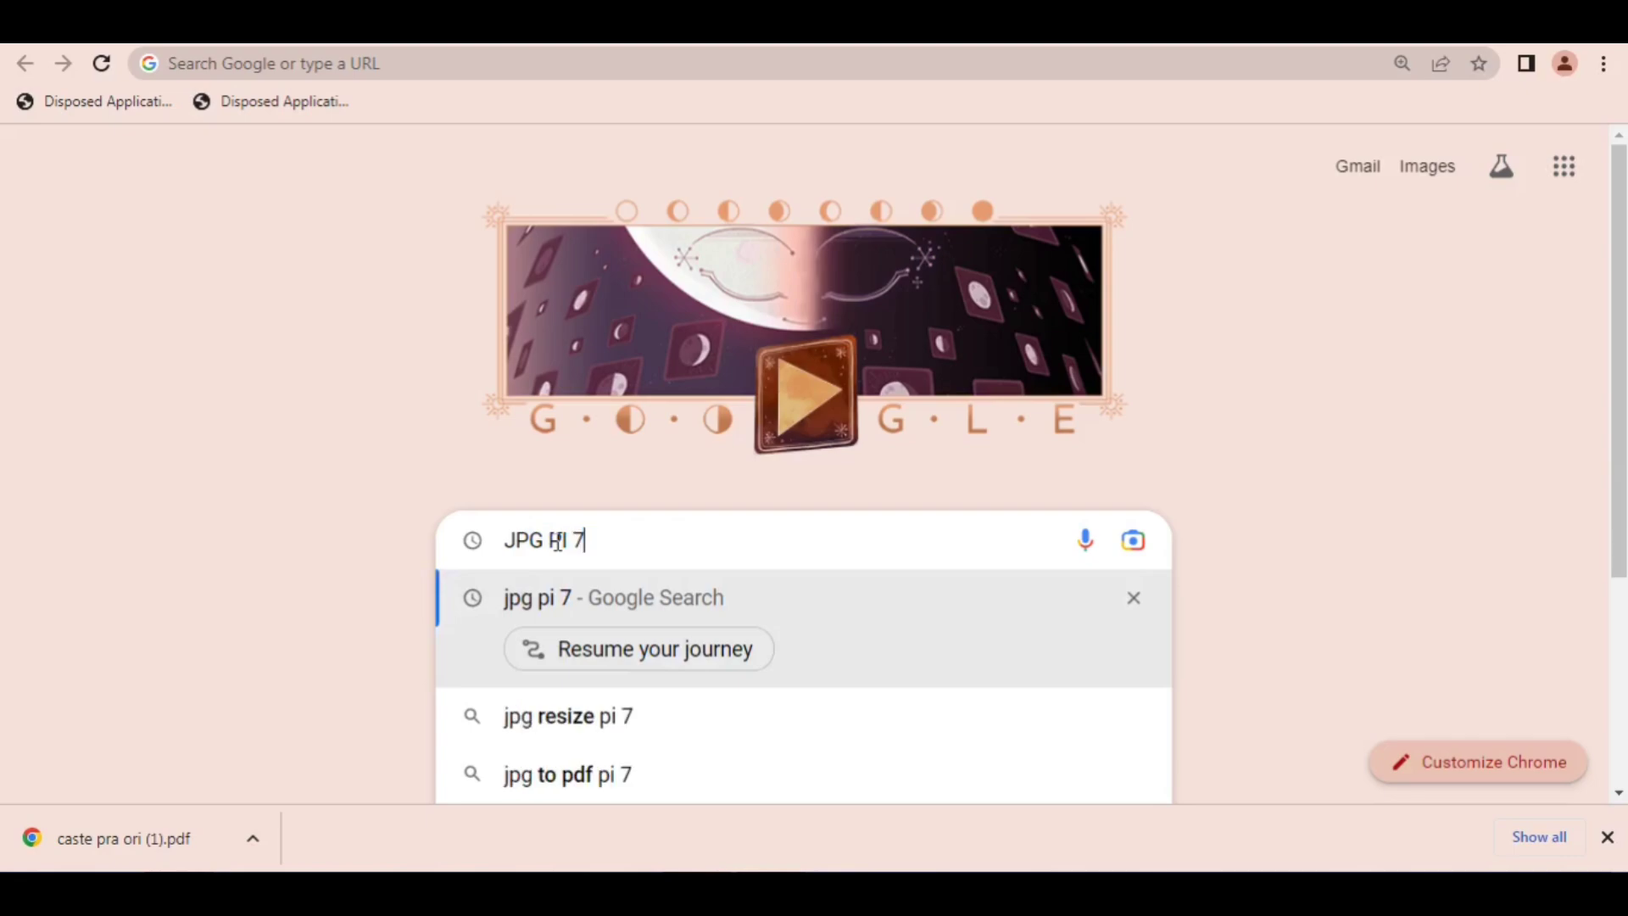
{"action": "key", "text": "Return"}
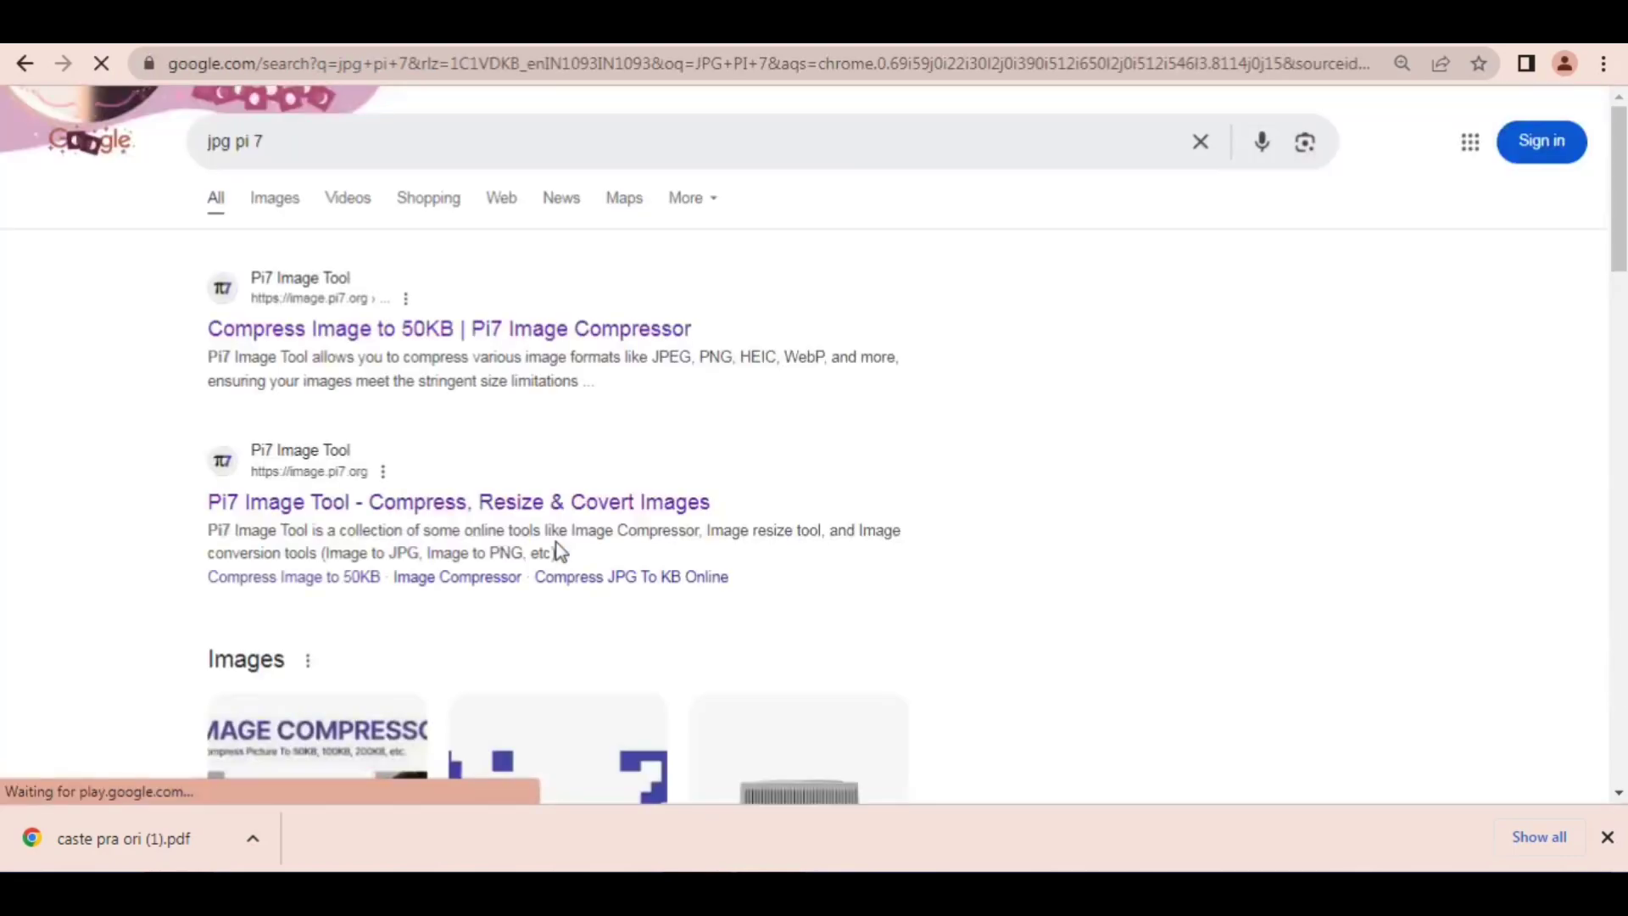
{"action": "left_click", "coordinate": [355, 331]}
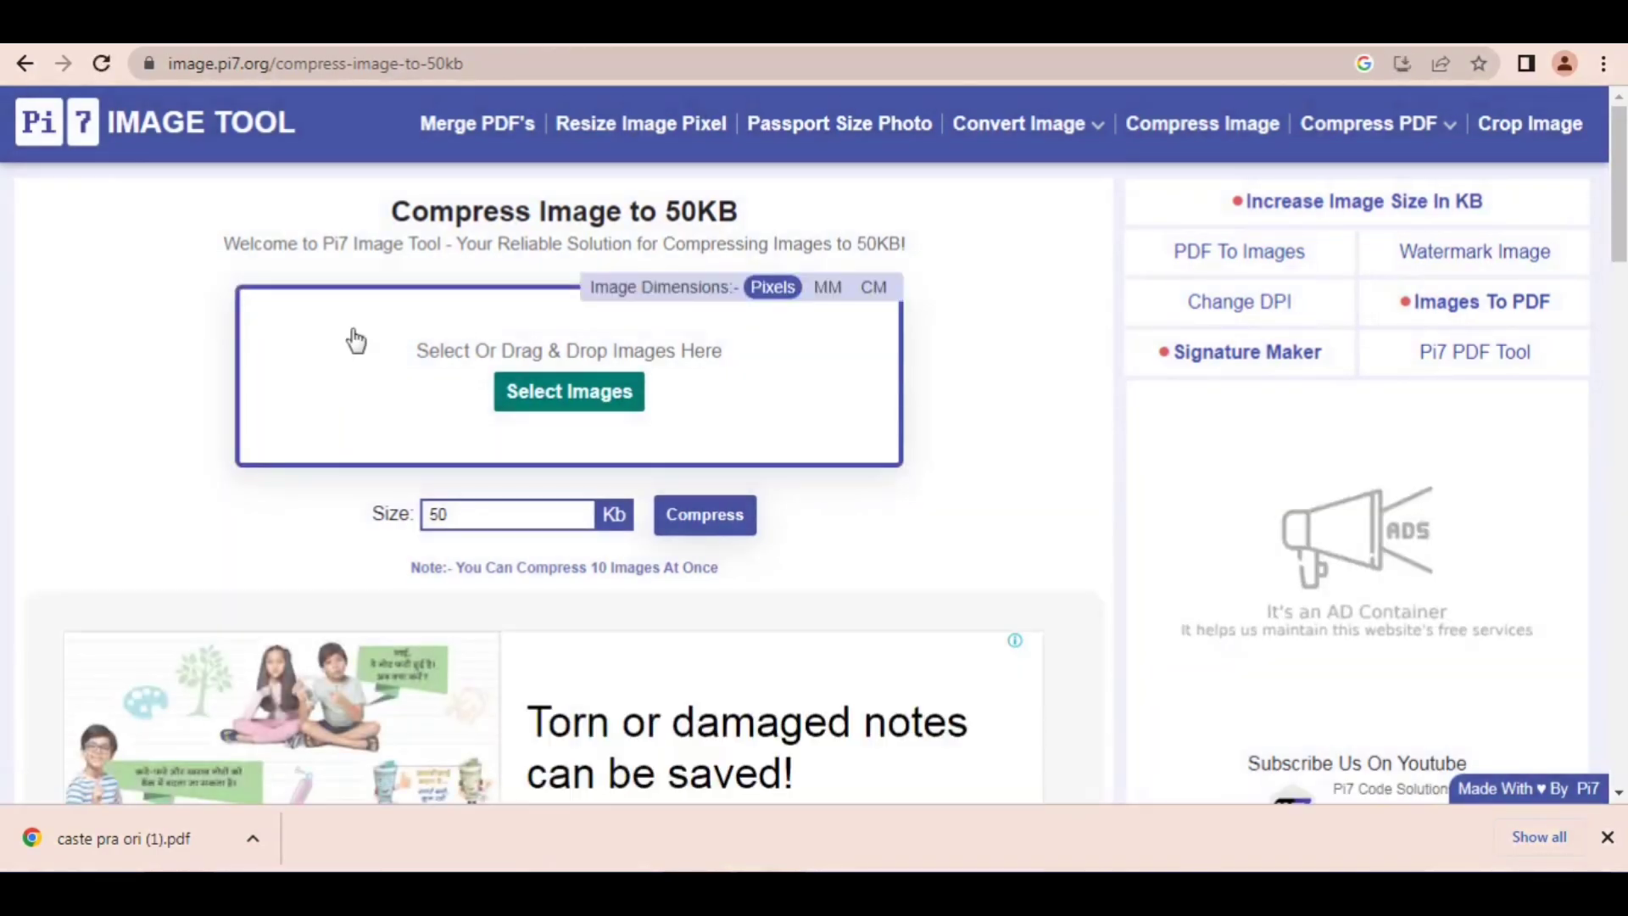
Step: Load the MN photo from the Desktop into the compressor and compress it with a target size of 95 KB
{"action": "left_click", "coordinate": [574, 397]}
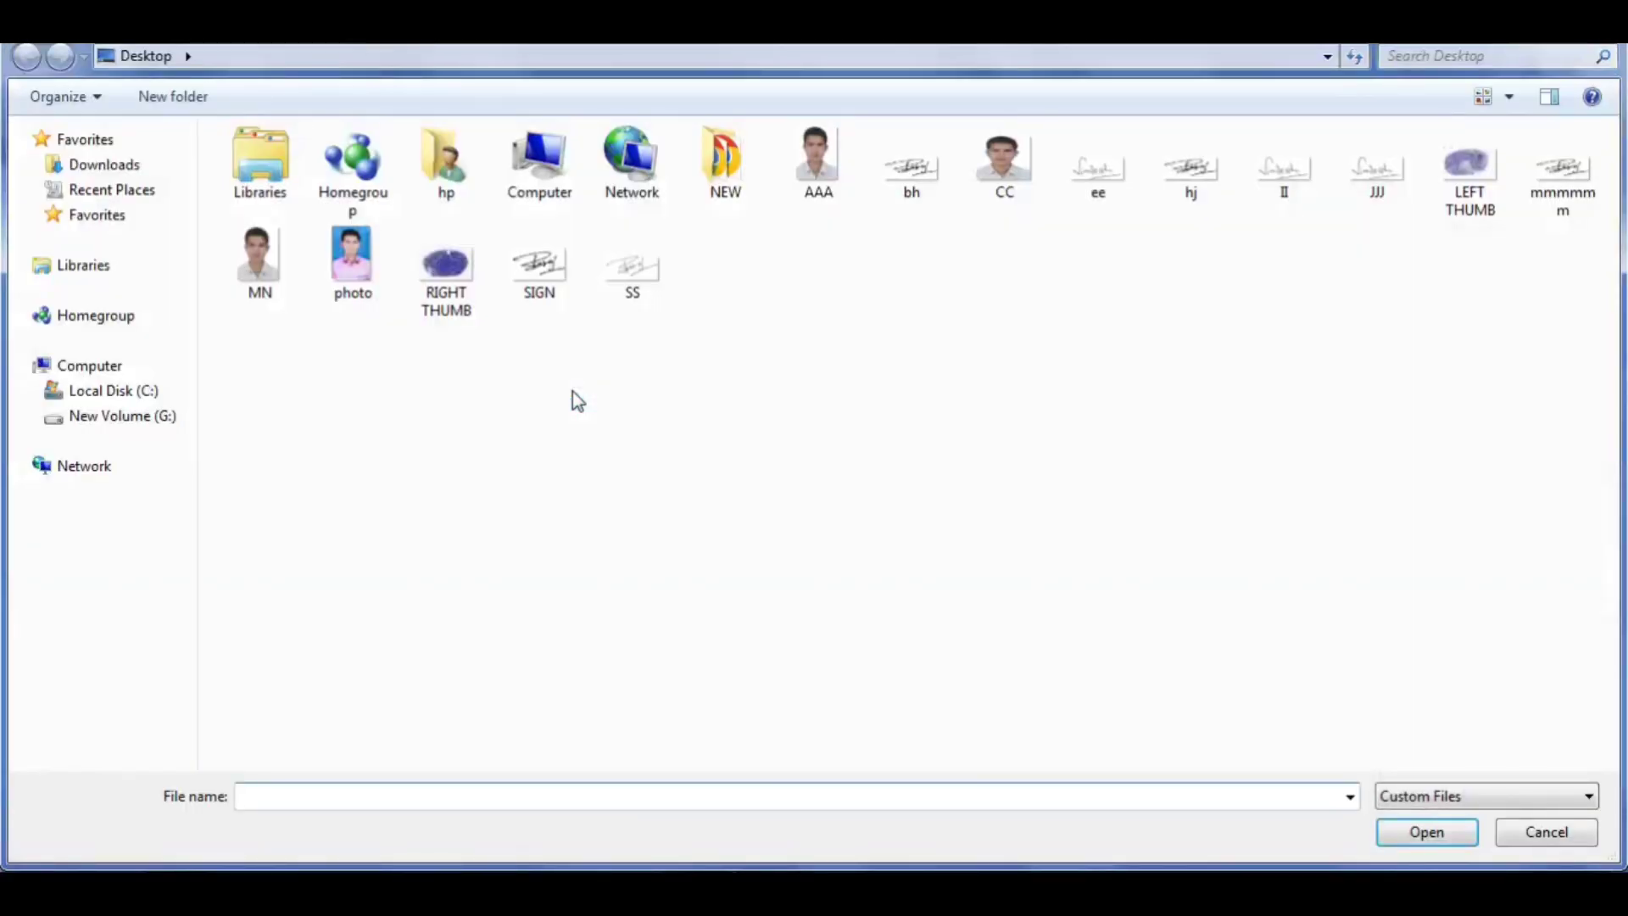
{"action": "double_click", "coordinate": [257, 258]}
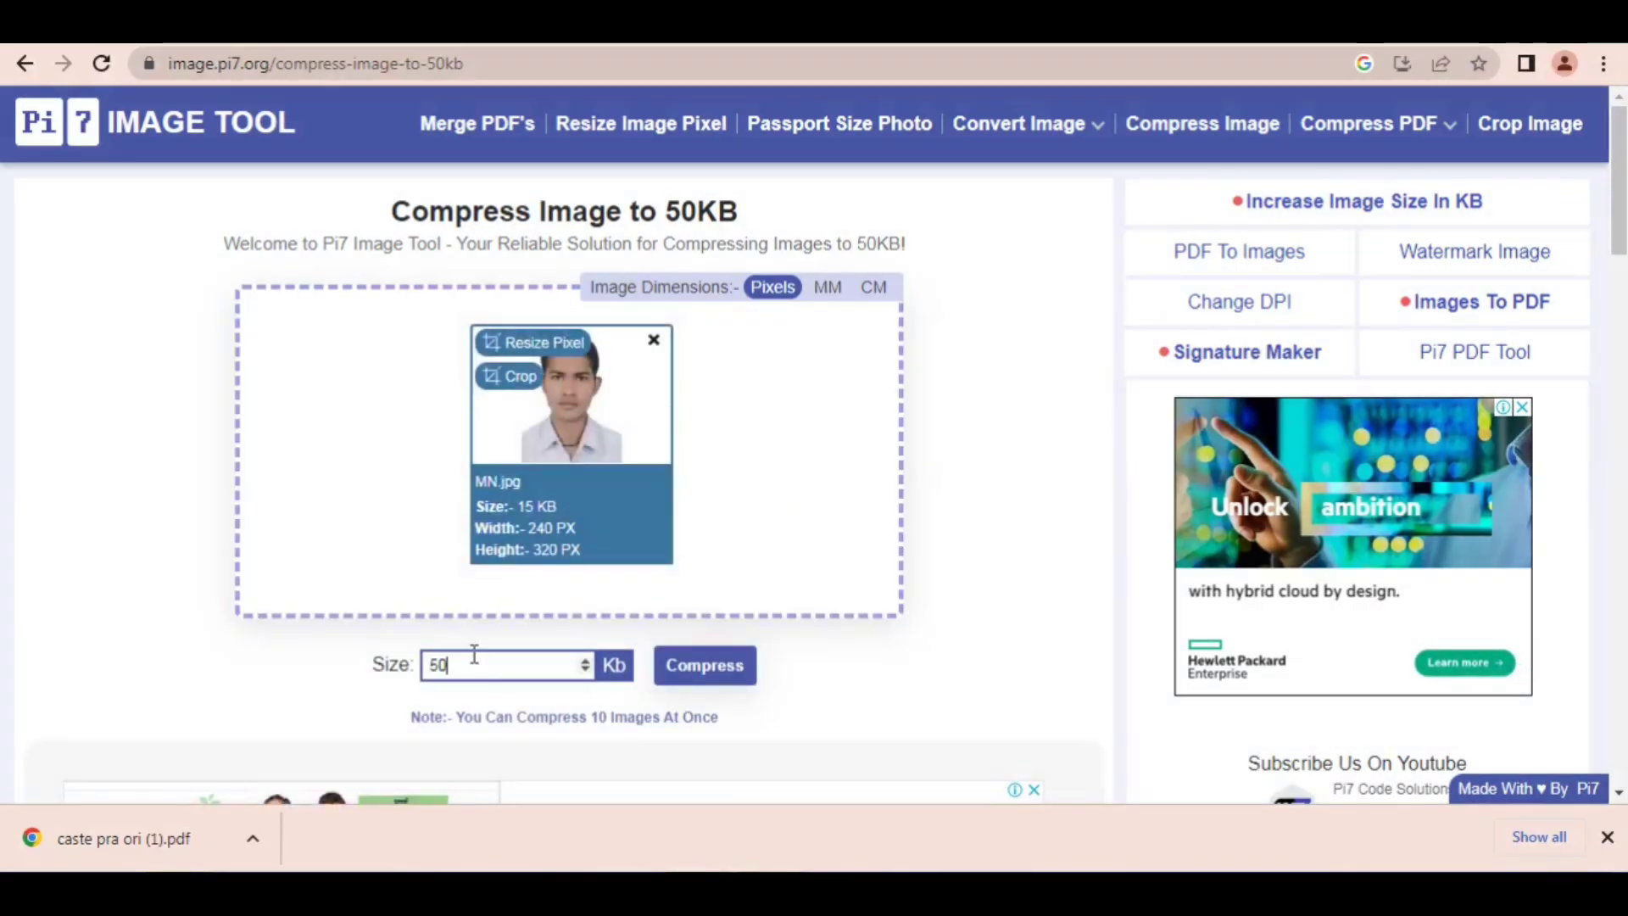
{"action": "left_click_drag", "start_coordinate": [472, 653], "coordinate": [369, 672]}
{"action": "type", "text": "956"}
{"action": "key", "text": "BackSpace"}
{"action": "left_click", "coordinate": [703, 674]}
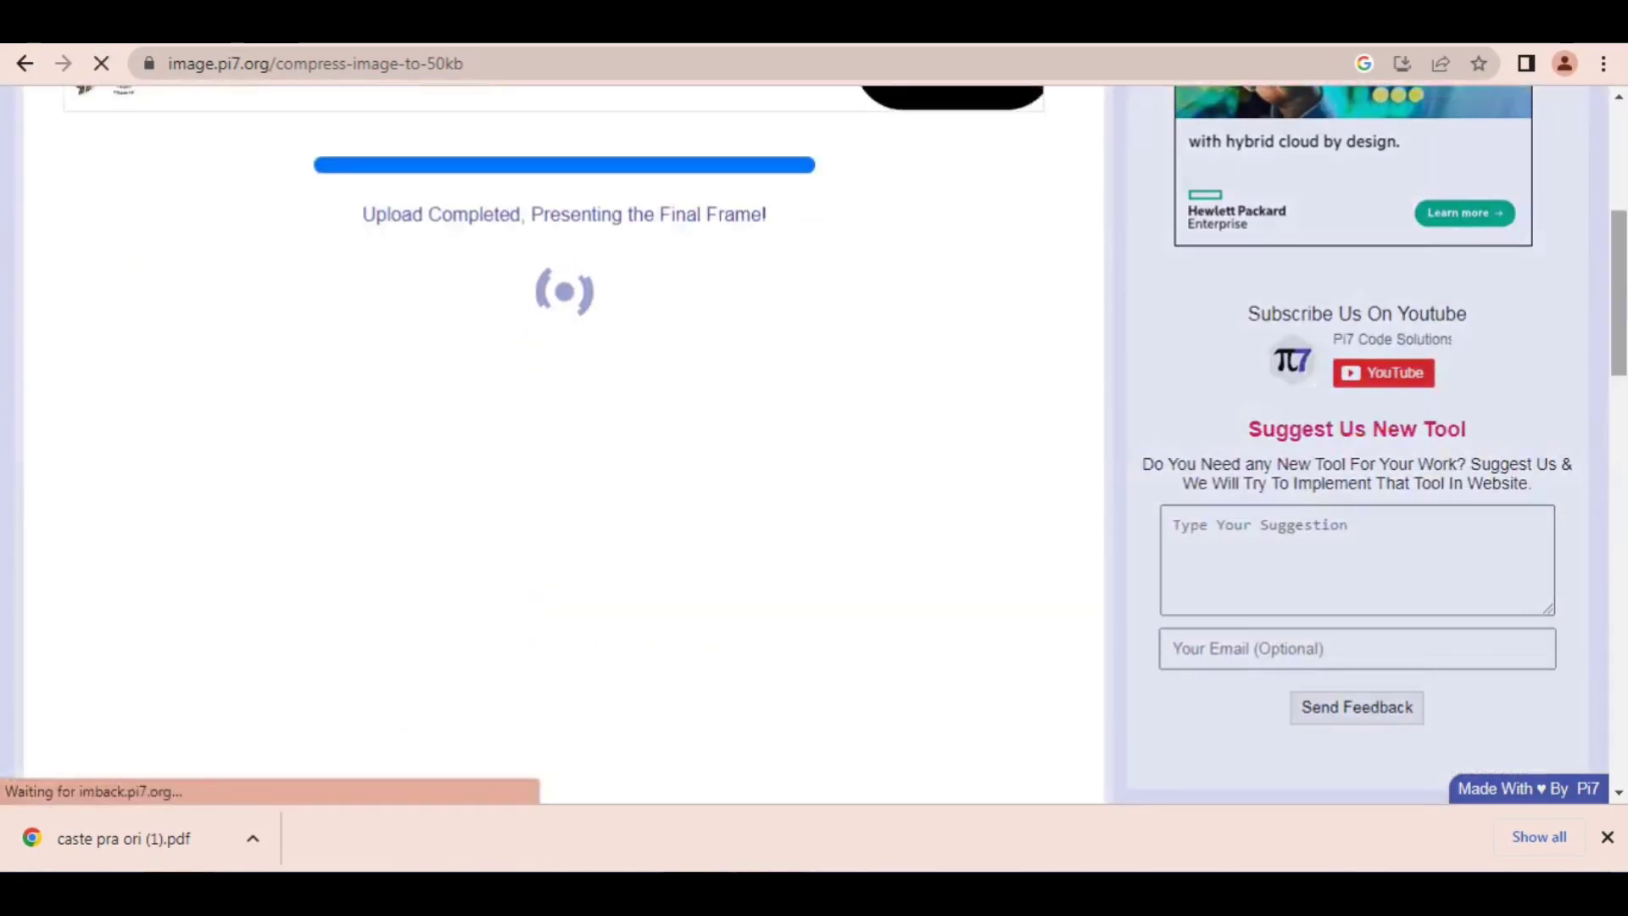
Step: Save the compressed photo from Microsoft Office Picture Manager to Downloads as a JPEG named OO and minimize the viewer
{"action": "scroll", "coordinate": [1272, 411], "scroll_direction": "up", "scroll_amount": 1}
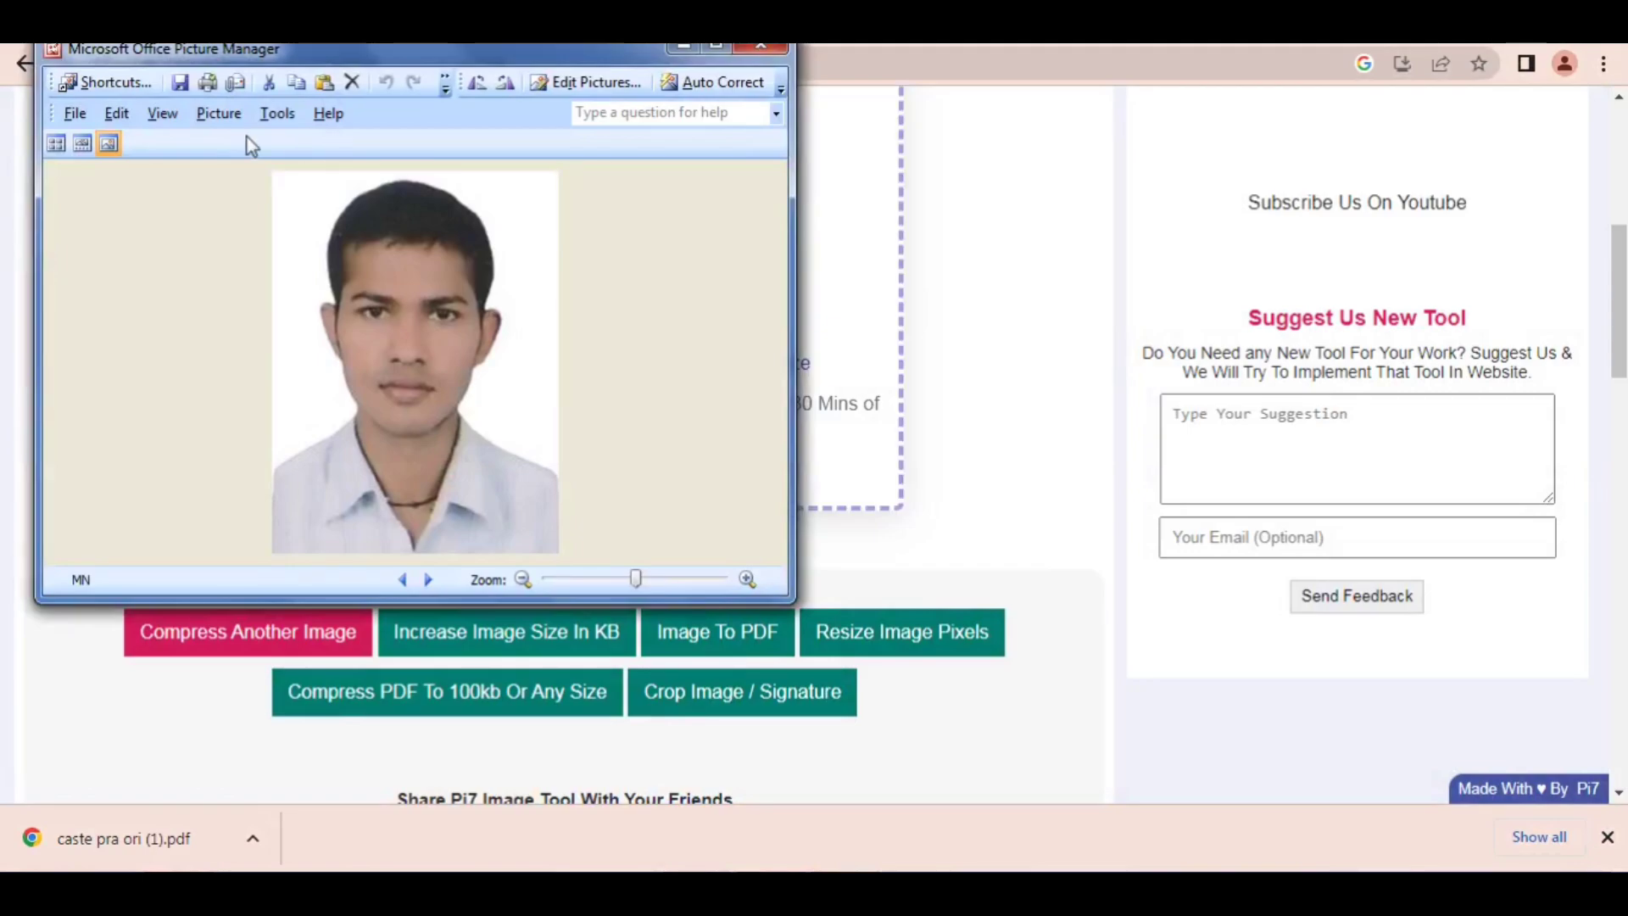
{"action": "left_click", "coordinate": [74, 117]}
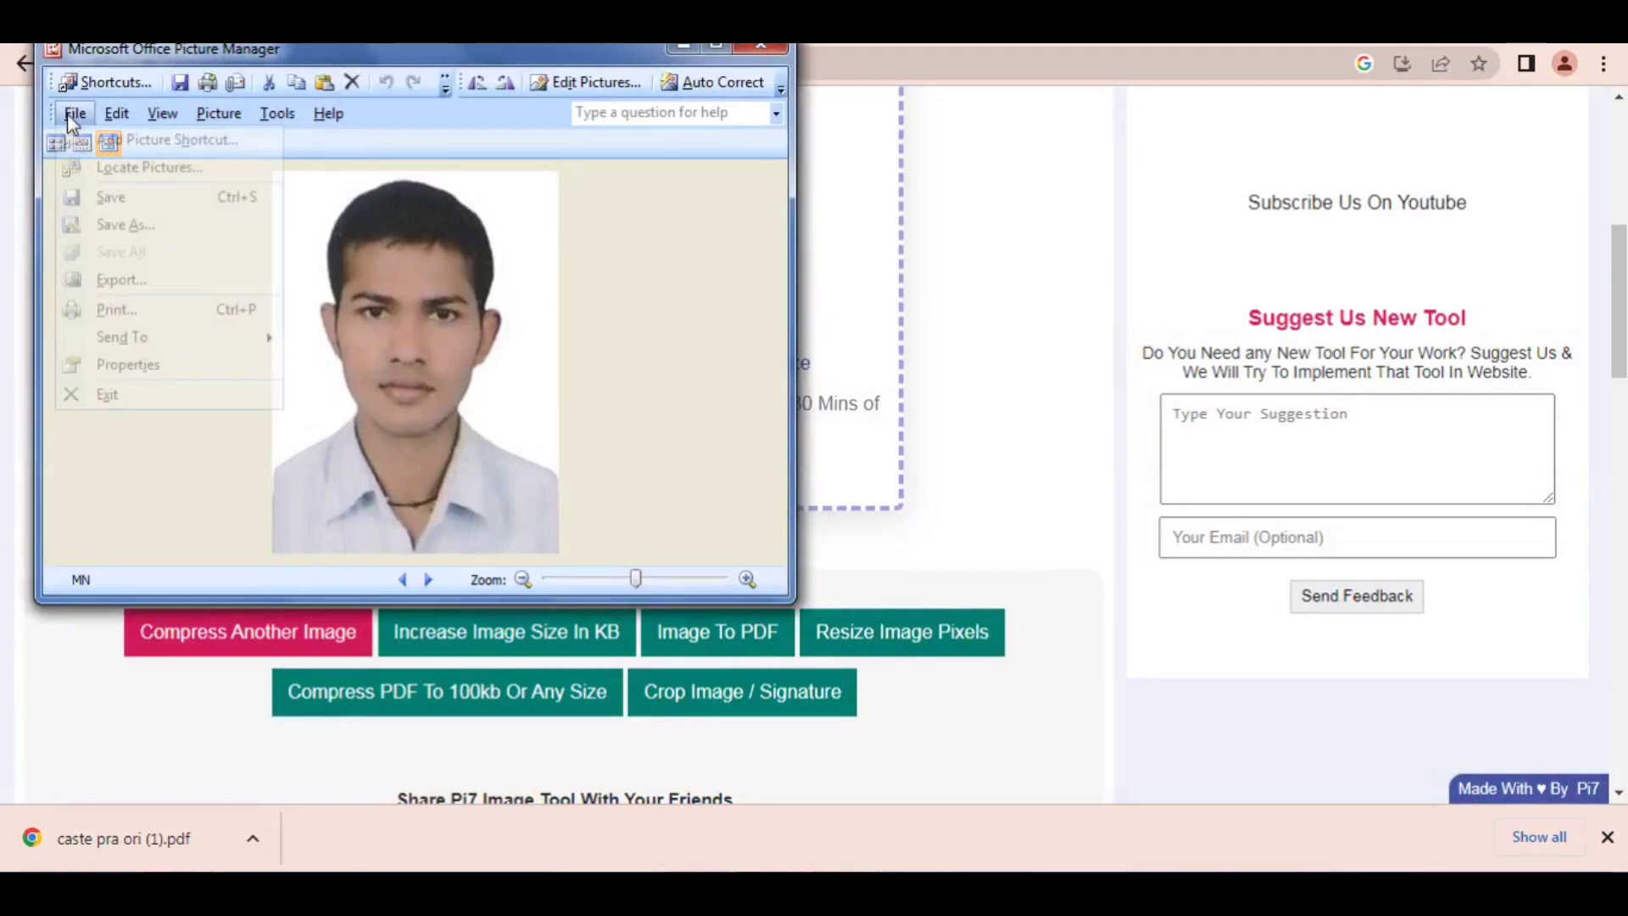
{"action": "left_click", "coordinate": [121, 228]}
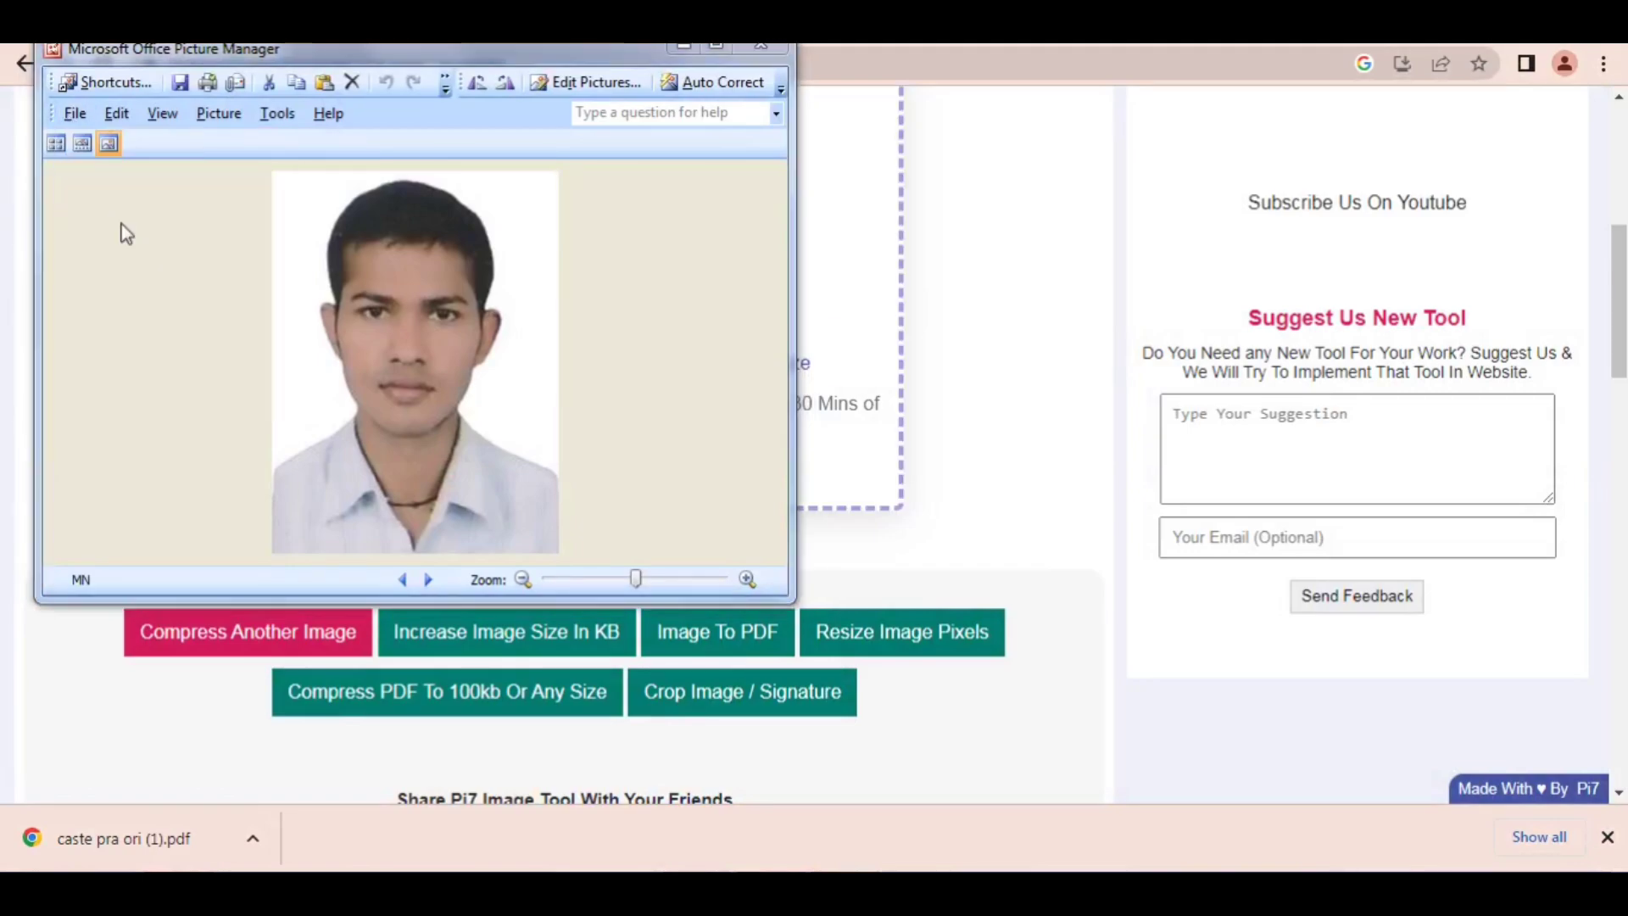
{"action": "type", "text": "OO"}
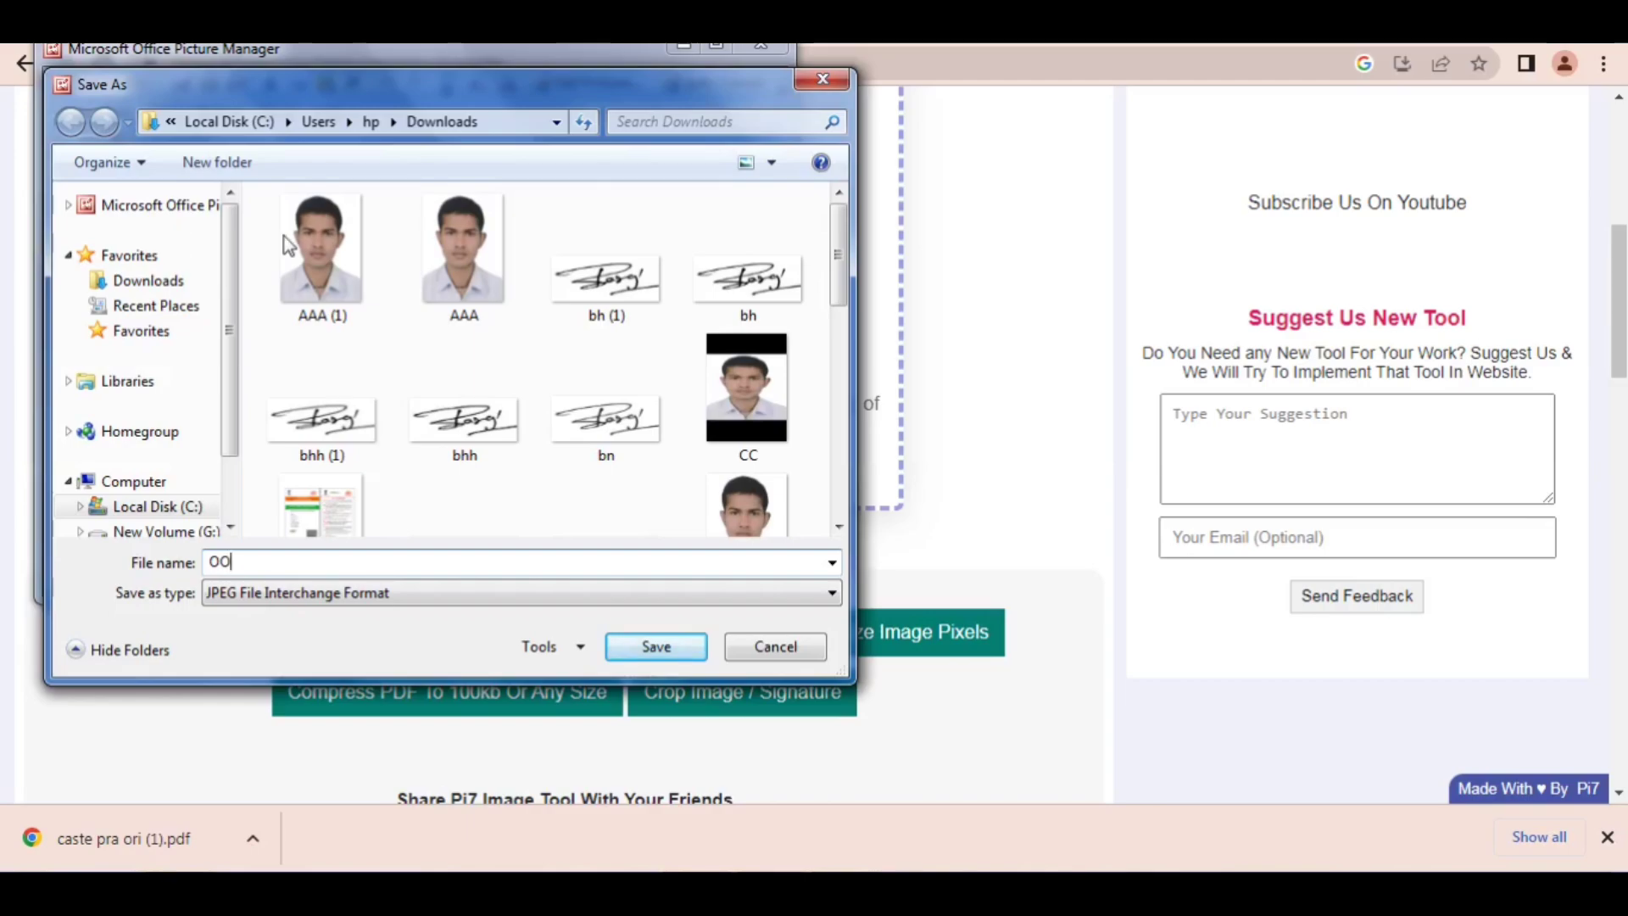
{"action": "left_click", "coordinate": [653, 648]}
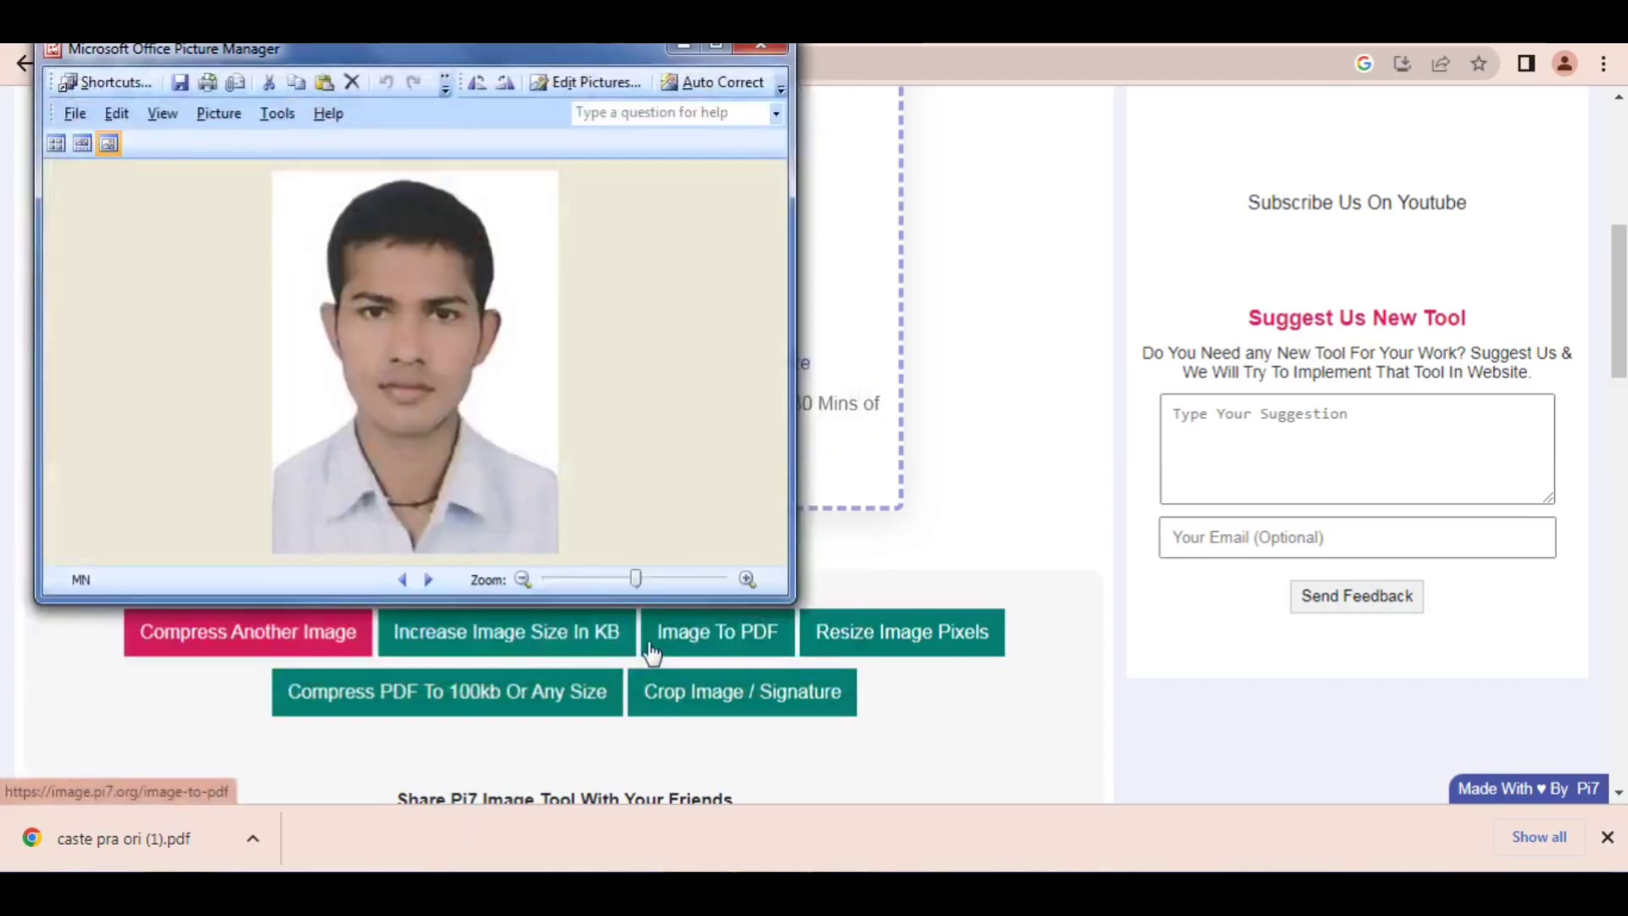
{"action": "left_click", "coordinate": [688, 47]}
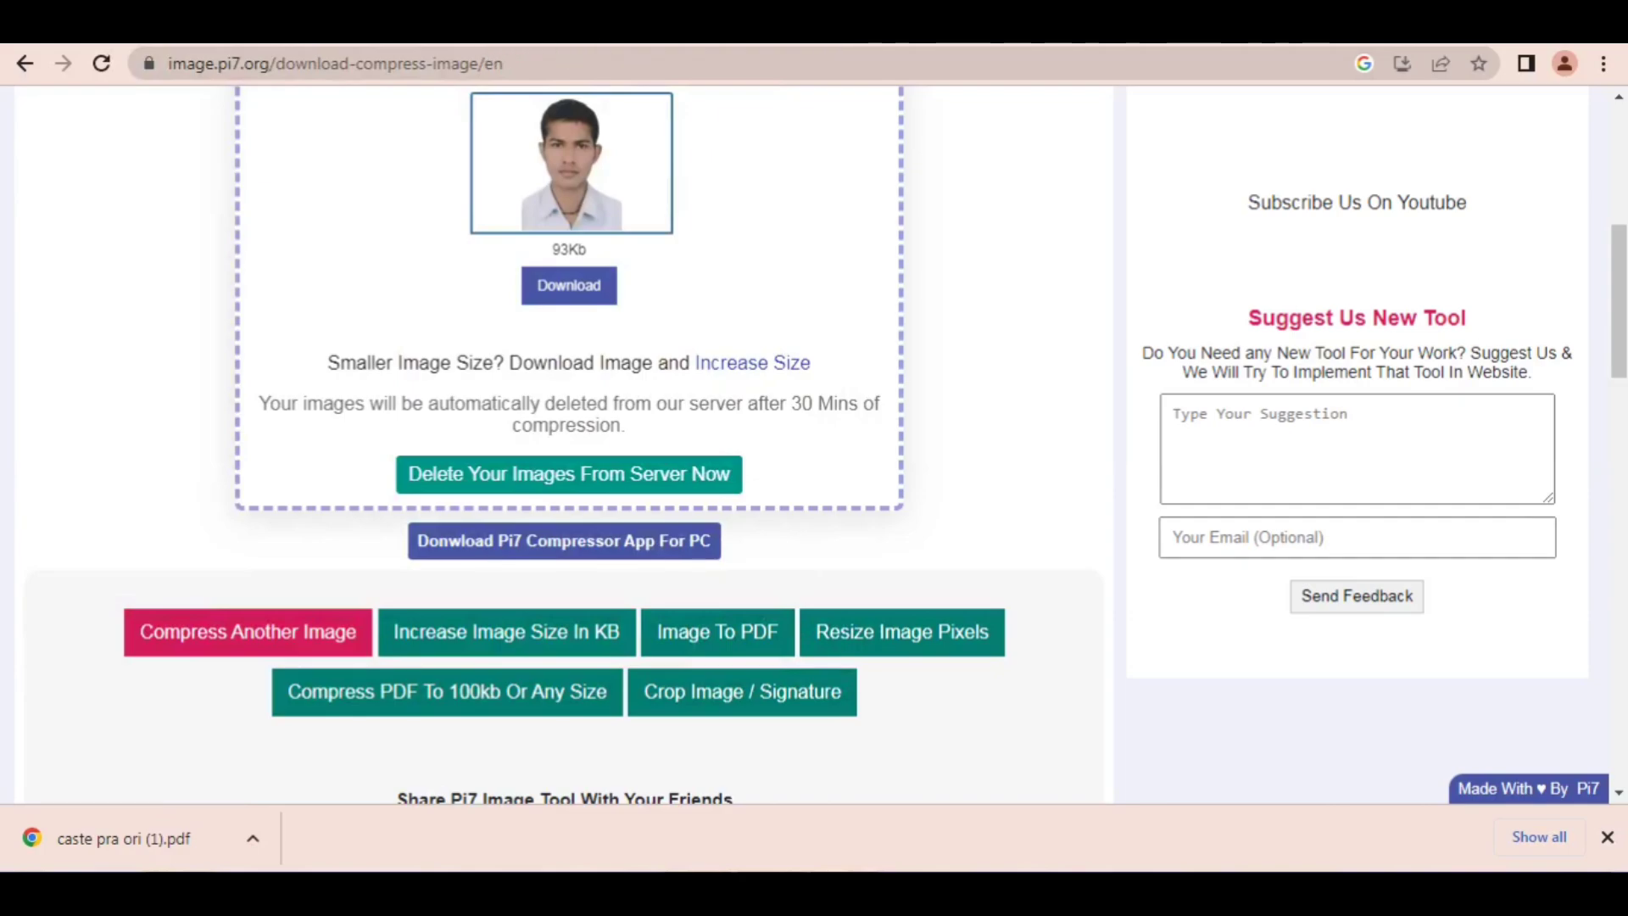
Step: Select OO from Downloads as the applicant's passport photograph on the RRB upload page and accept the 240 x 320 px crop
{"action": "key", "text": "ctrl+Tab"}
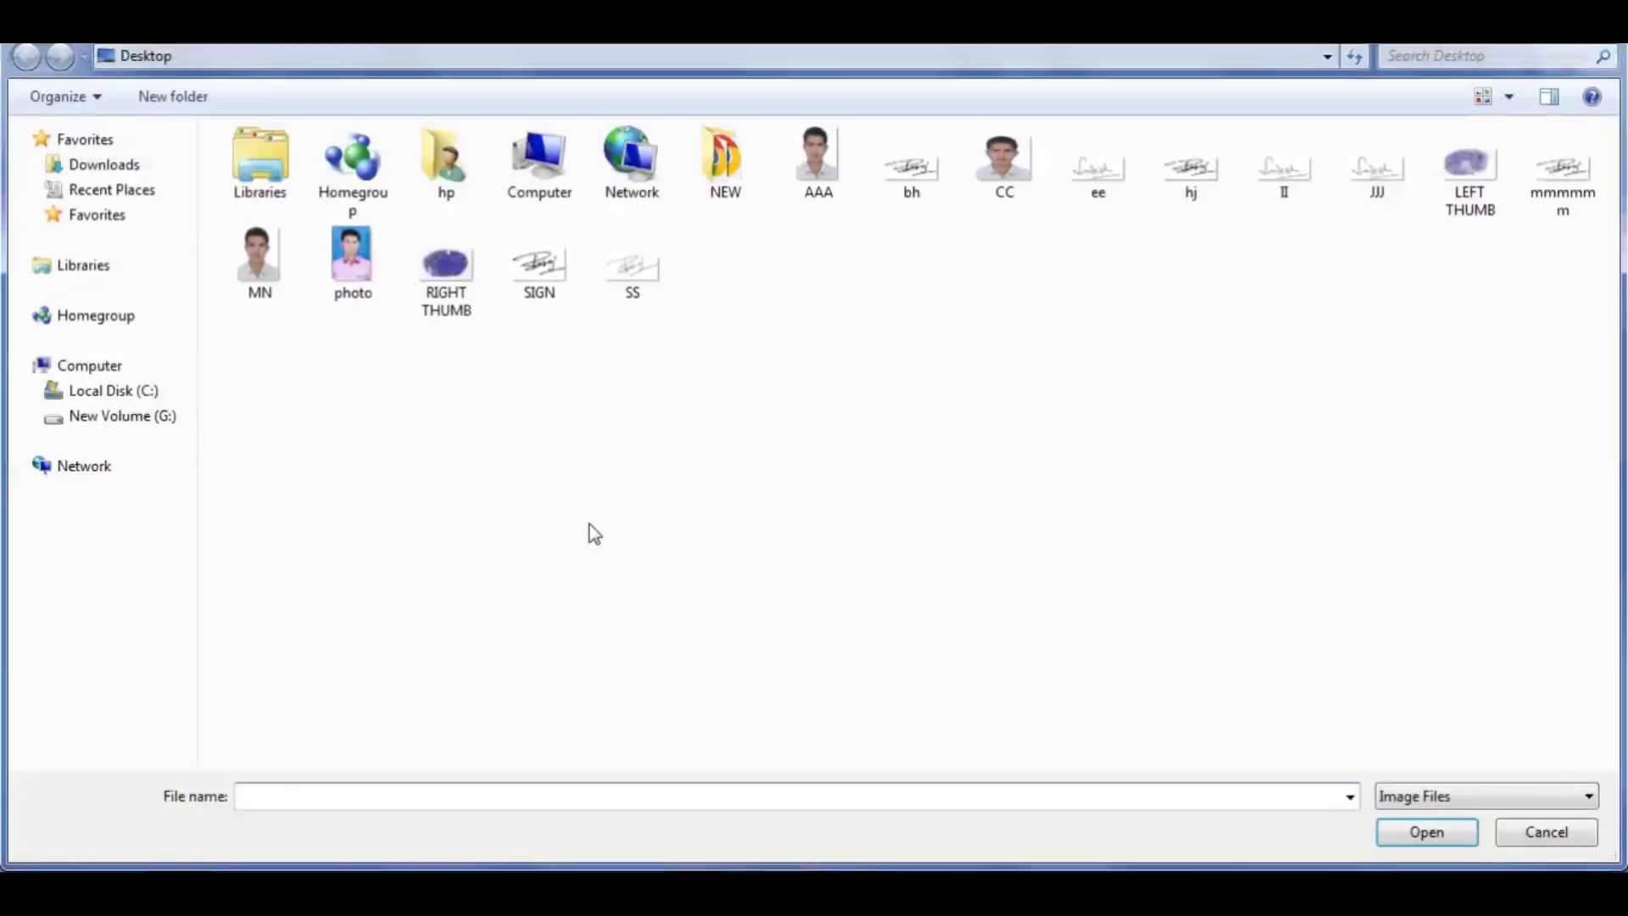
{"action": "left_click", "coordinate": [84, 166]}
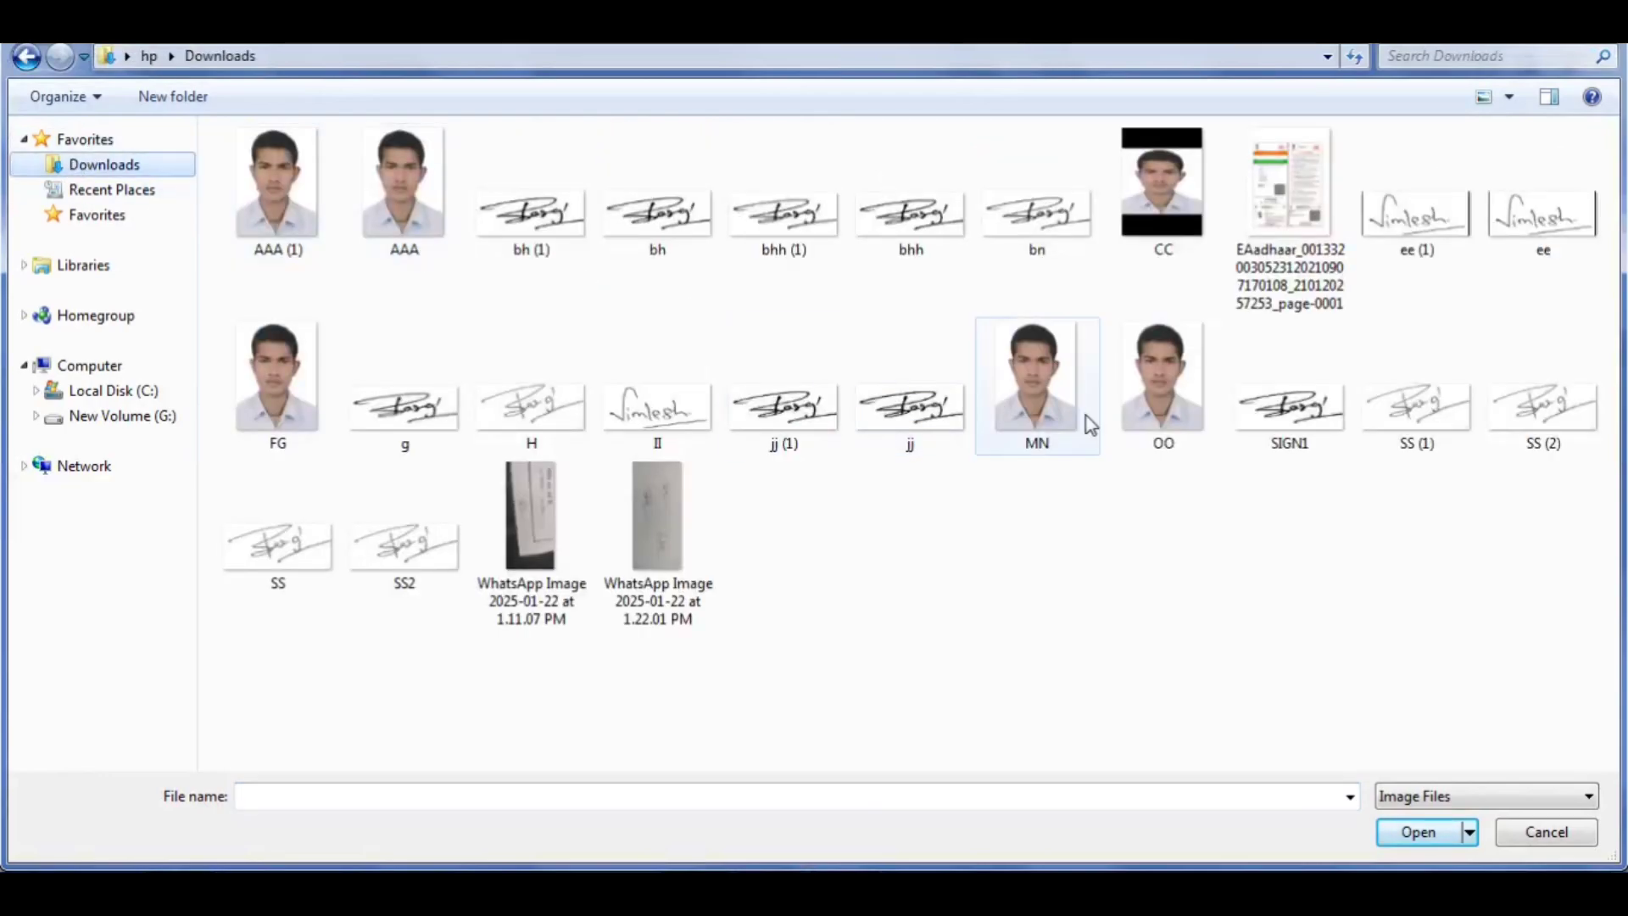
{"action": "left_click", "coordinate": [1141, 409]}
{"action": "double_click", "coordinate": [1137, 402]}
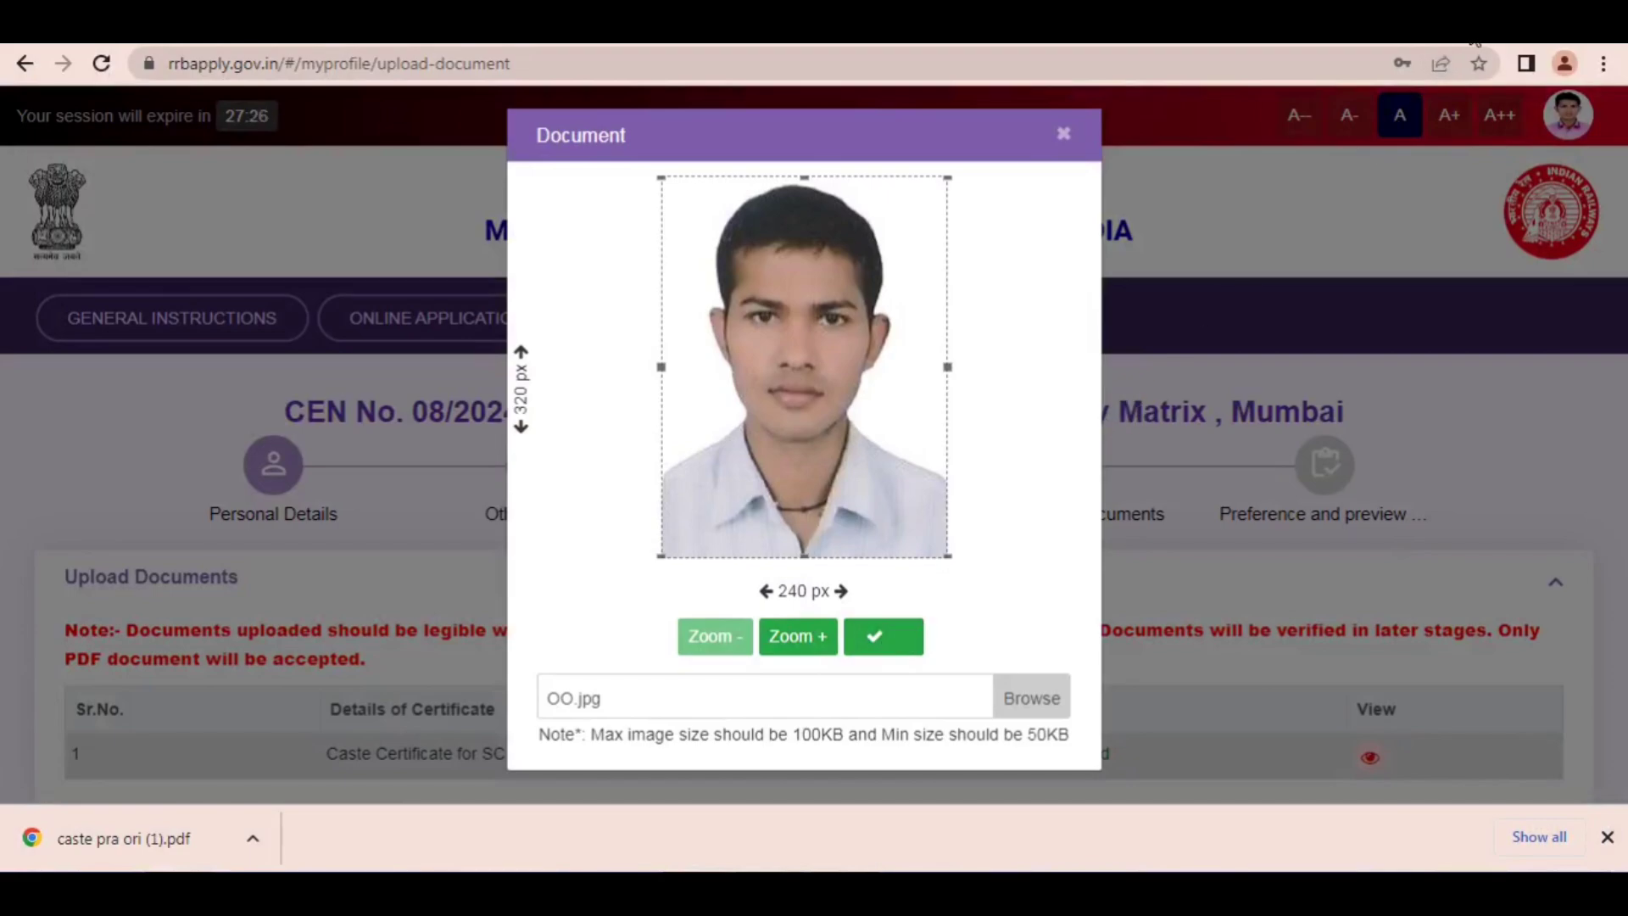
{"action": "left_click_drag", "start_coordinate": [1231, 344], "coordinate": [888, 612]}
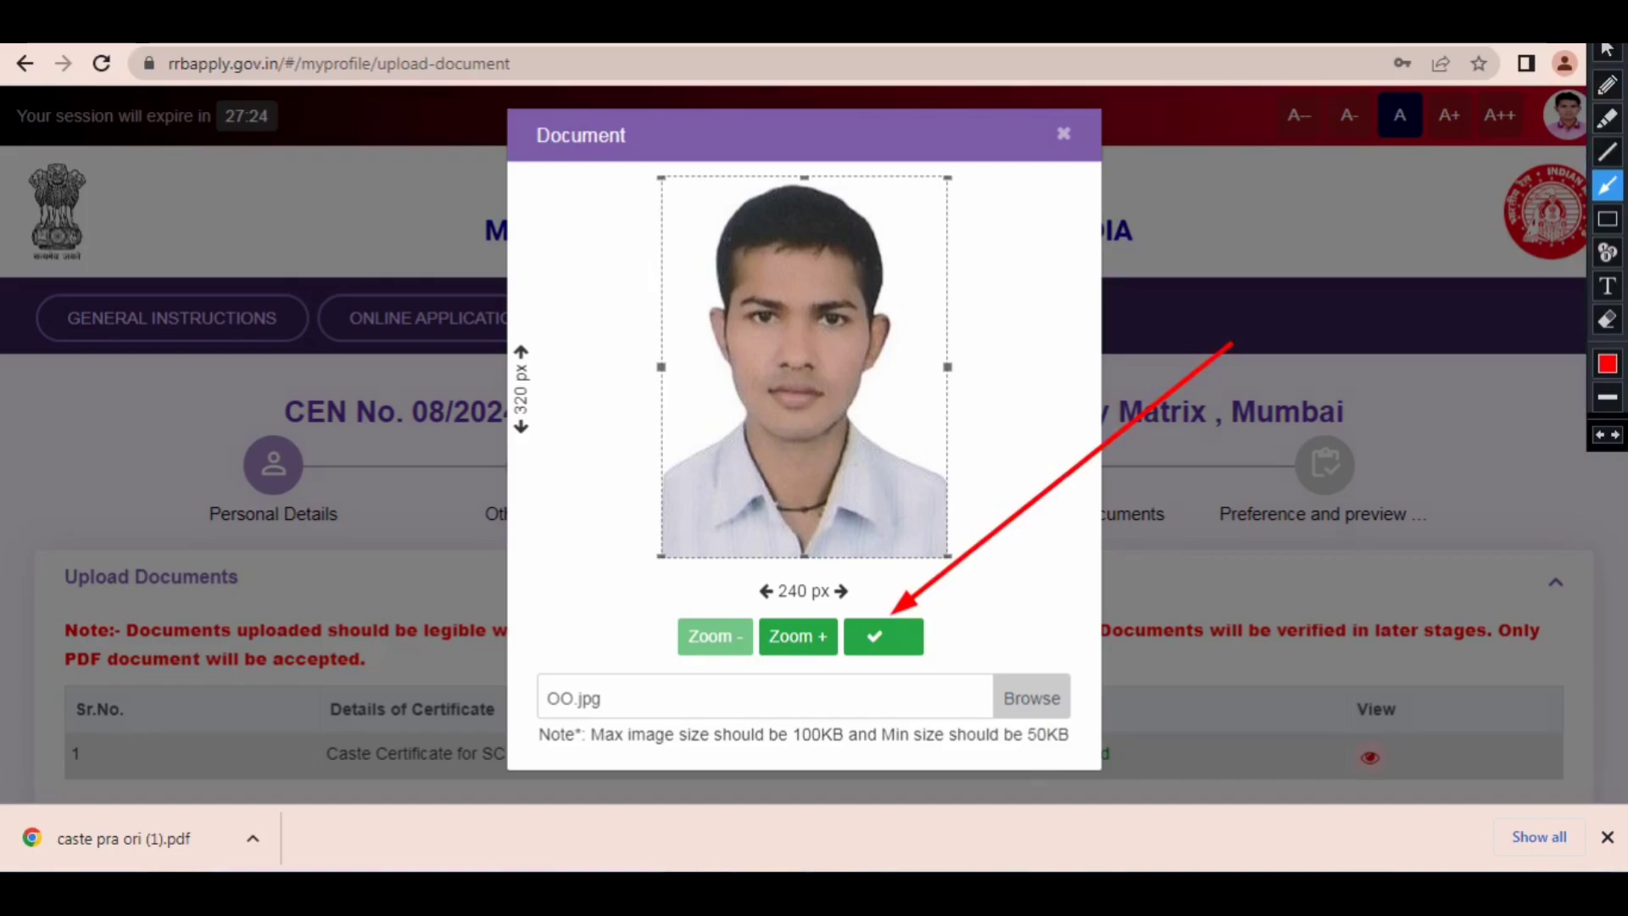
{"action": "left_click", "coordinate": [878, 636]}
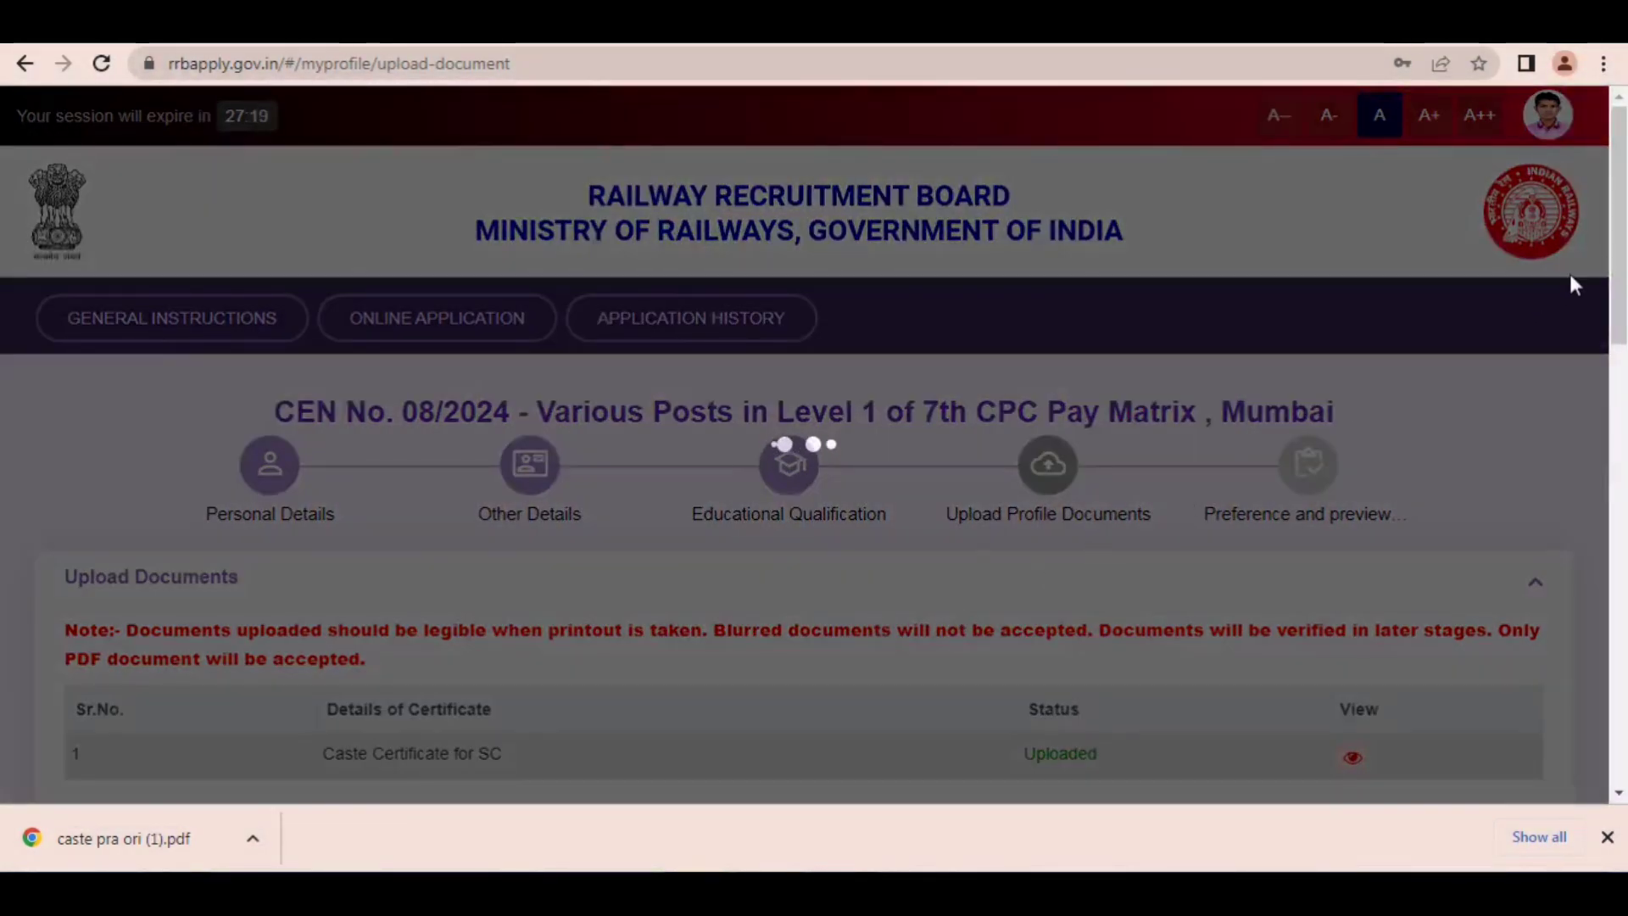
Step: Draw a red arrow pointing to the caste certificate's View icon and clear it
{"action": "left_click_drag", "start_coordinate": [1618, 225], "coordinate": [1618, 354]}
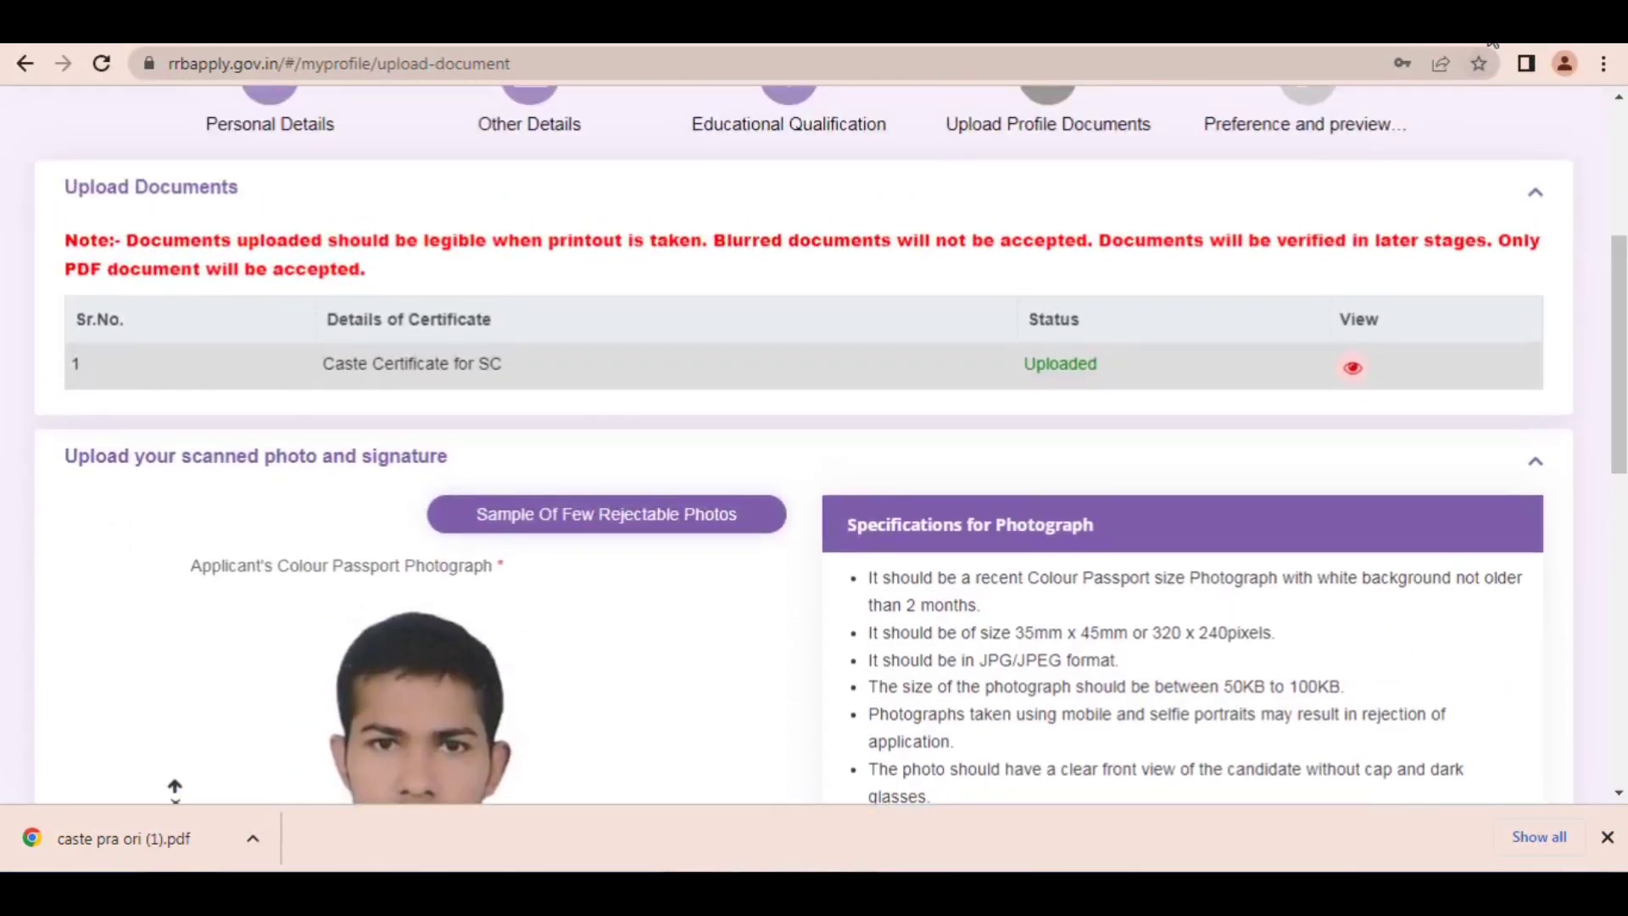
{"action": "left_click_drag", "start_coordinate": [1159, 240], "coordinate": [1328, 351]}
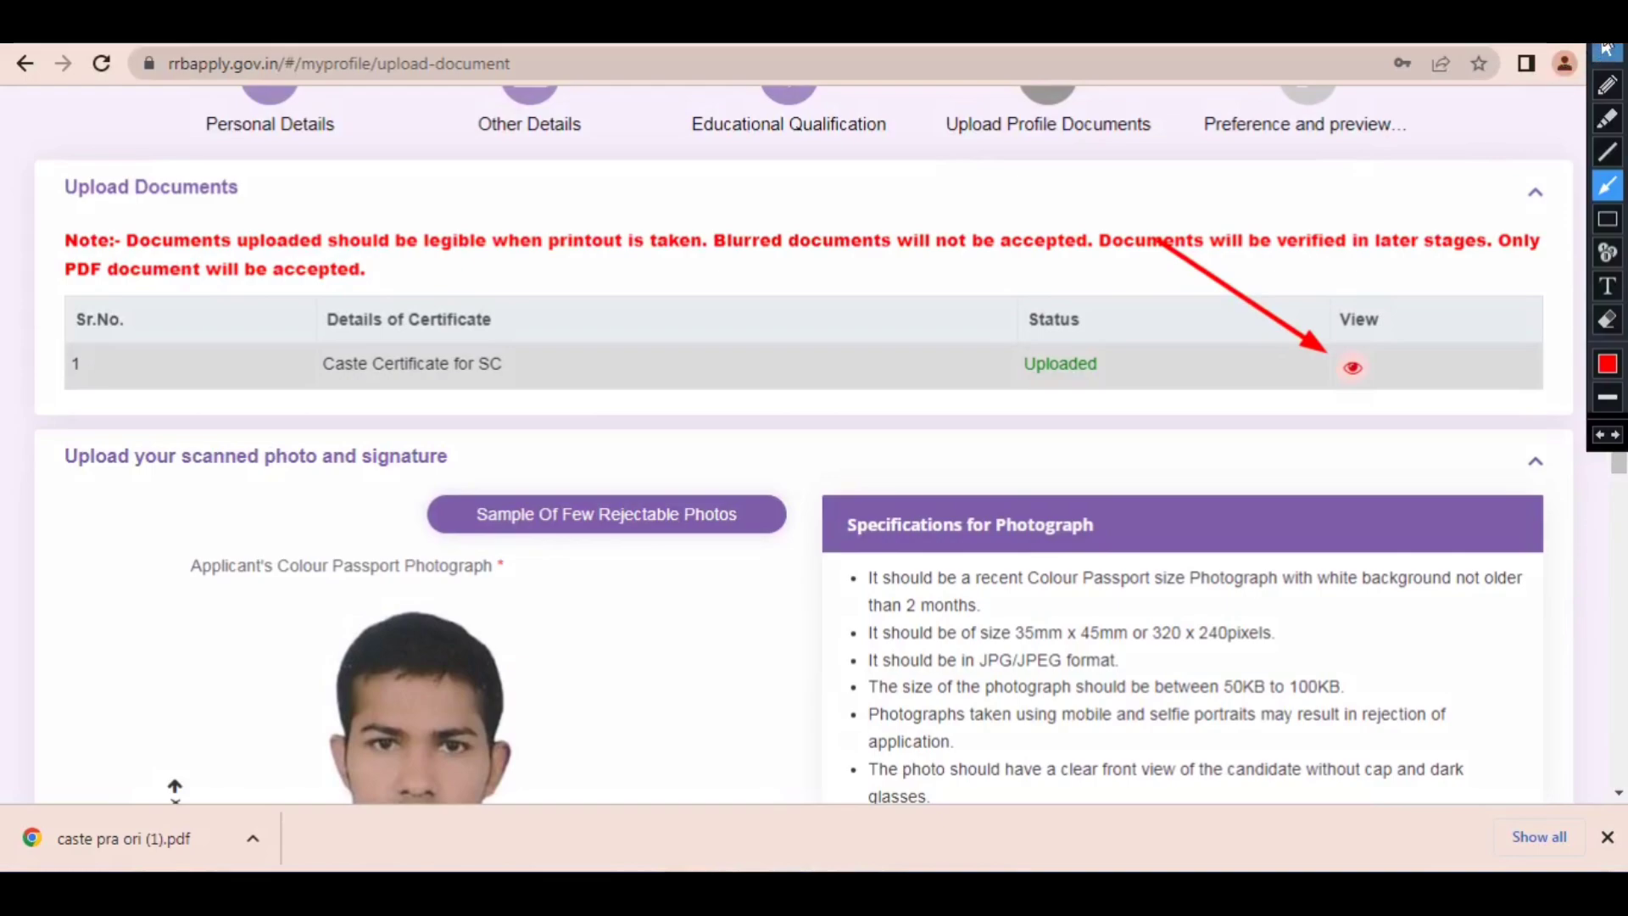
{"action": "left_click", "coordinate": [1608, 50]}
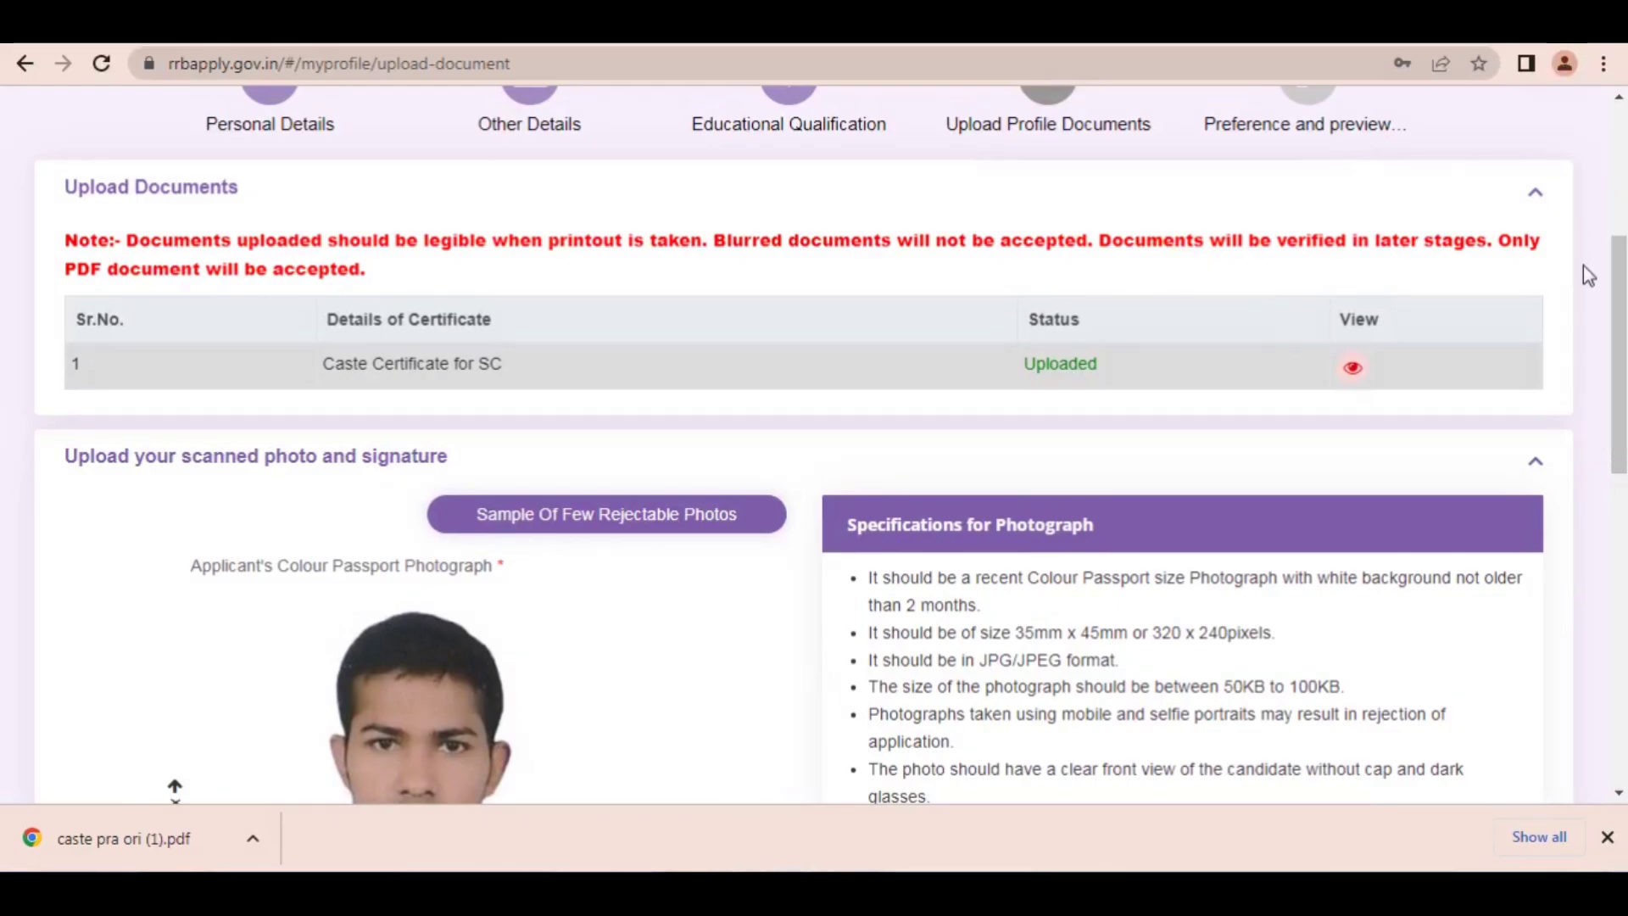
Step: Check the required pixel width and height for the applicant's signature image
{"action": "left_click_drag", "start_coordinate": [1613, 363], "coordinate": [1619, 413]}
{"action": "scroll", "coordinate": [865, 484], "scroll_direction": "down", "scroll_amount": 2}
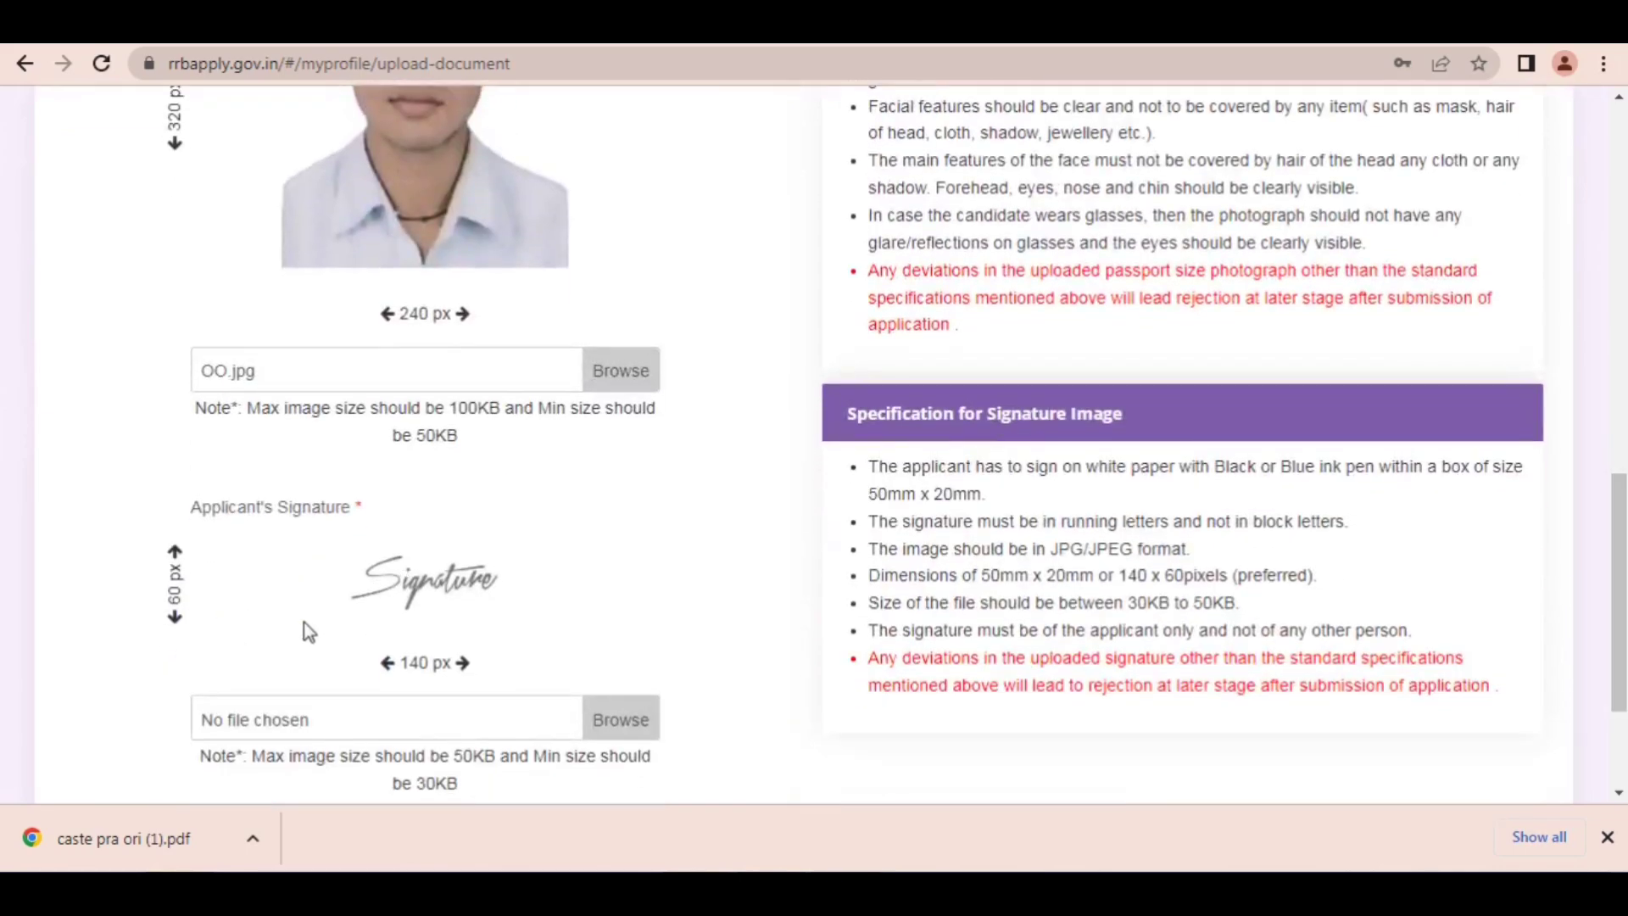
{"action": "left_click_drag", "start_coordinate": [387, 666], "coordinate": [447, 661]}
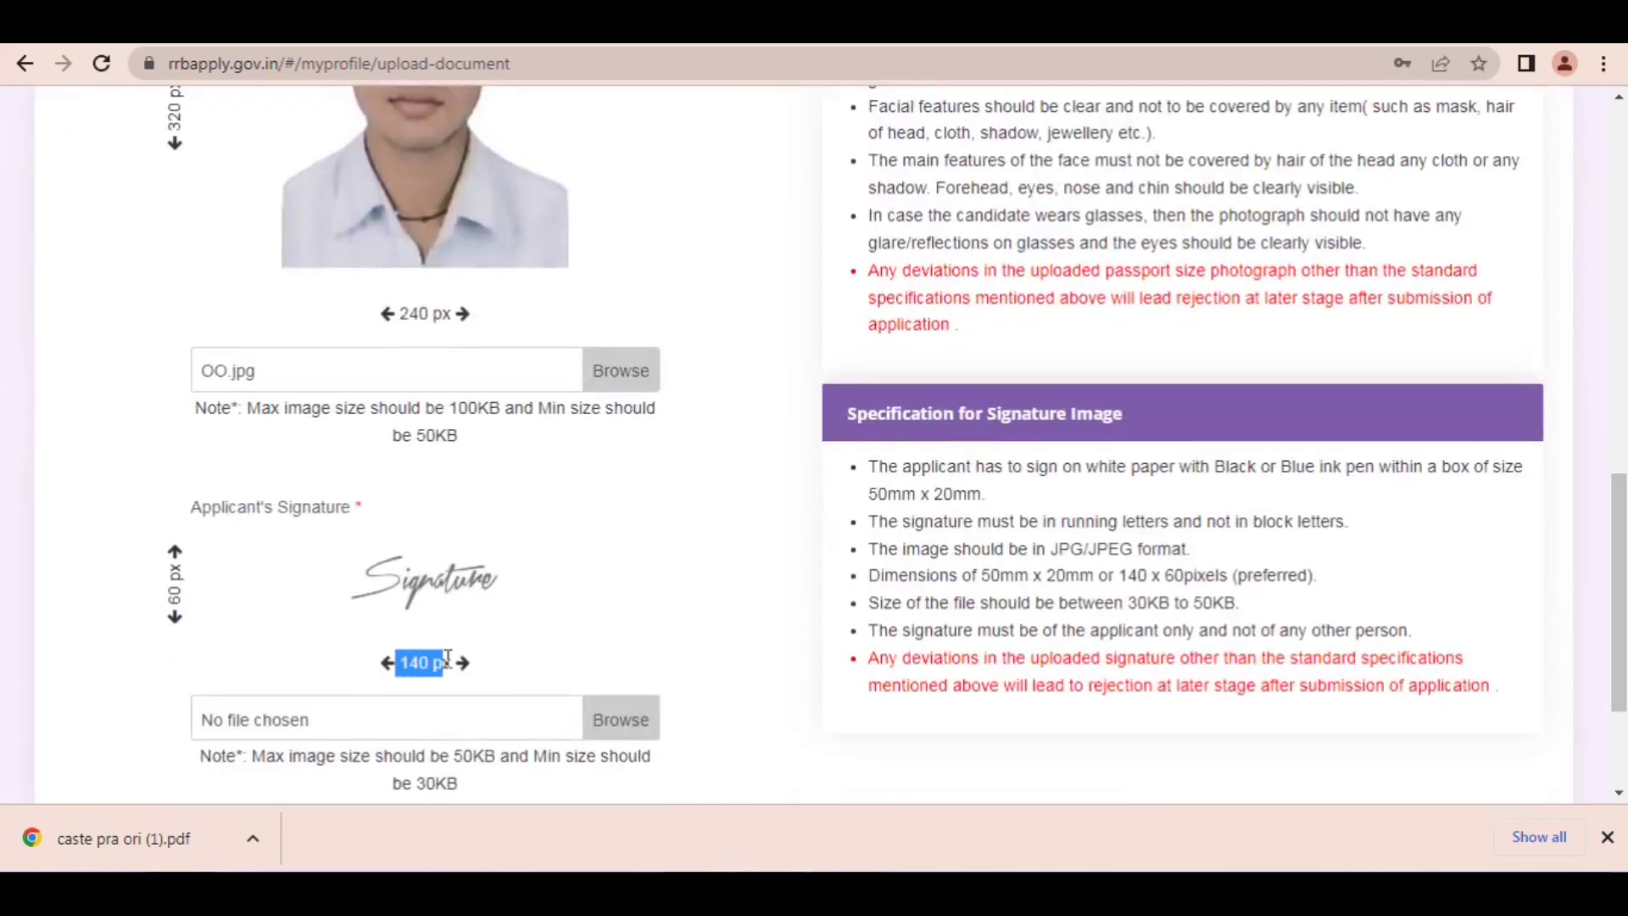
{"action": "mouse_move", "coordinate": [148, 568]}
{"action": "left_mouse_down"}
{"action": "mouse_move", "coordinate": [134, 552]}
{"action": "mouse_move", "coordinate": [165, 583]}
{"action": "left_mouse_up"}
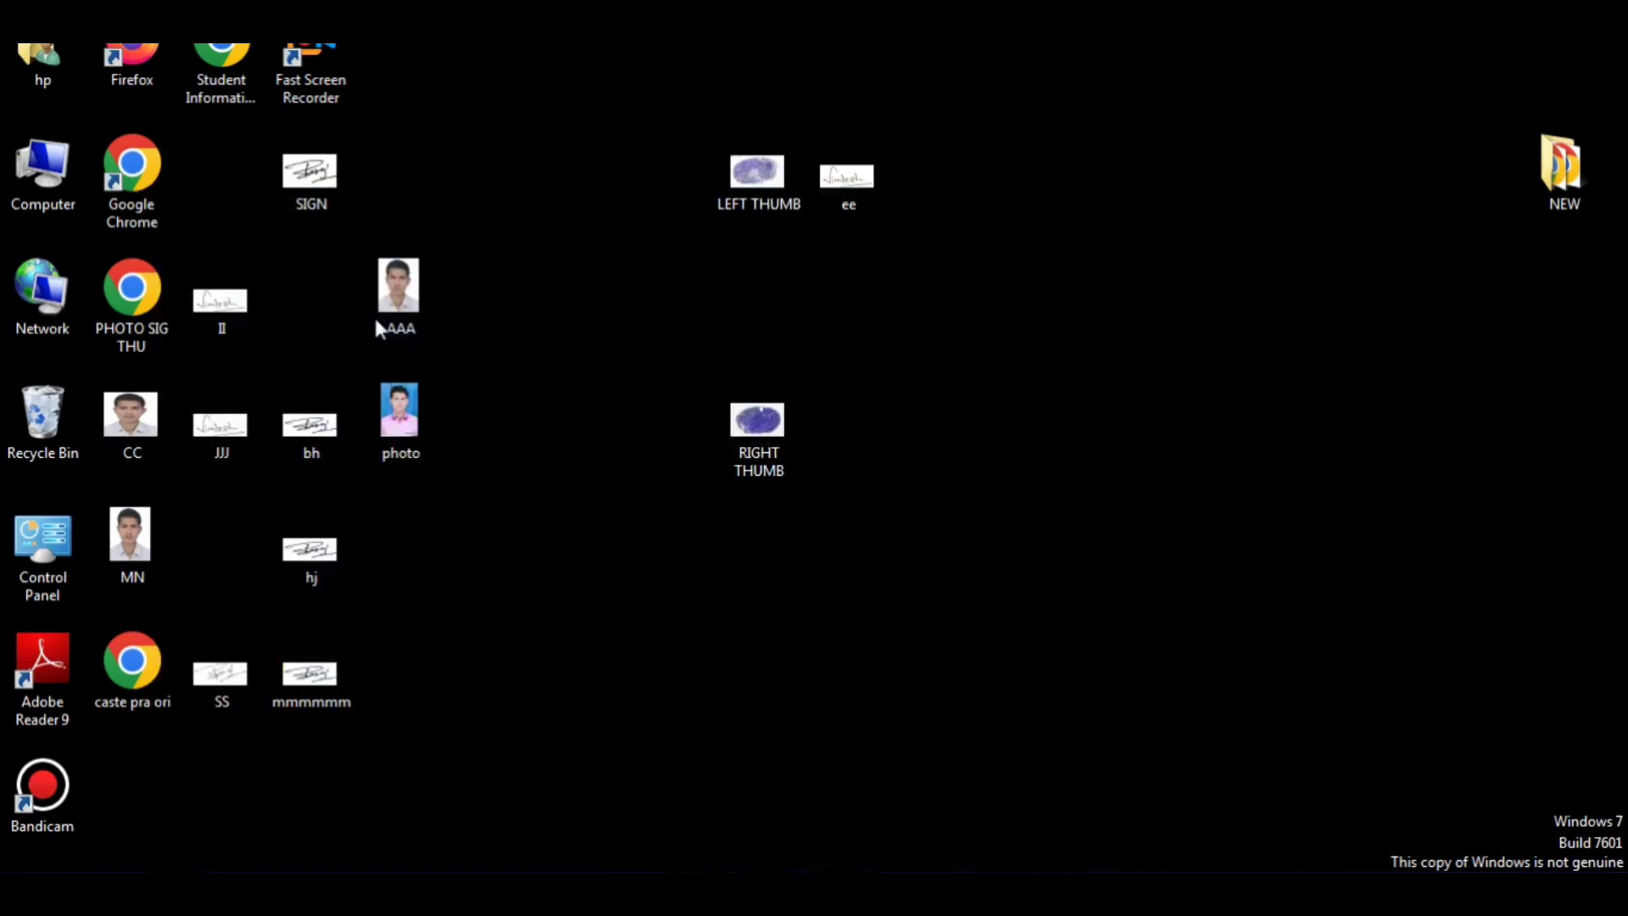
Step: Open the signature image bh from the desktop in Paint
{"action": "left_click", "coordinate": [311, 412]}
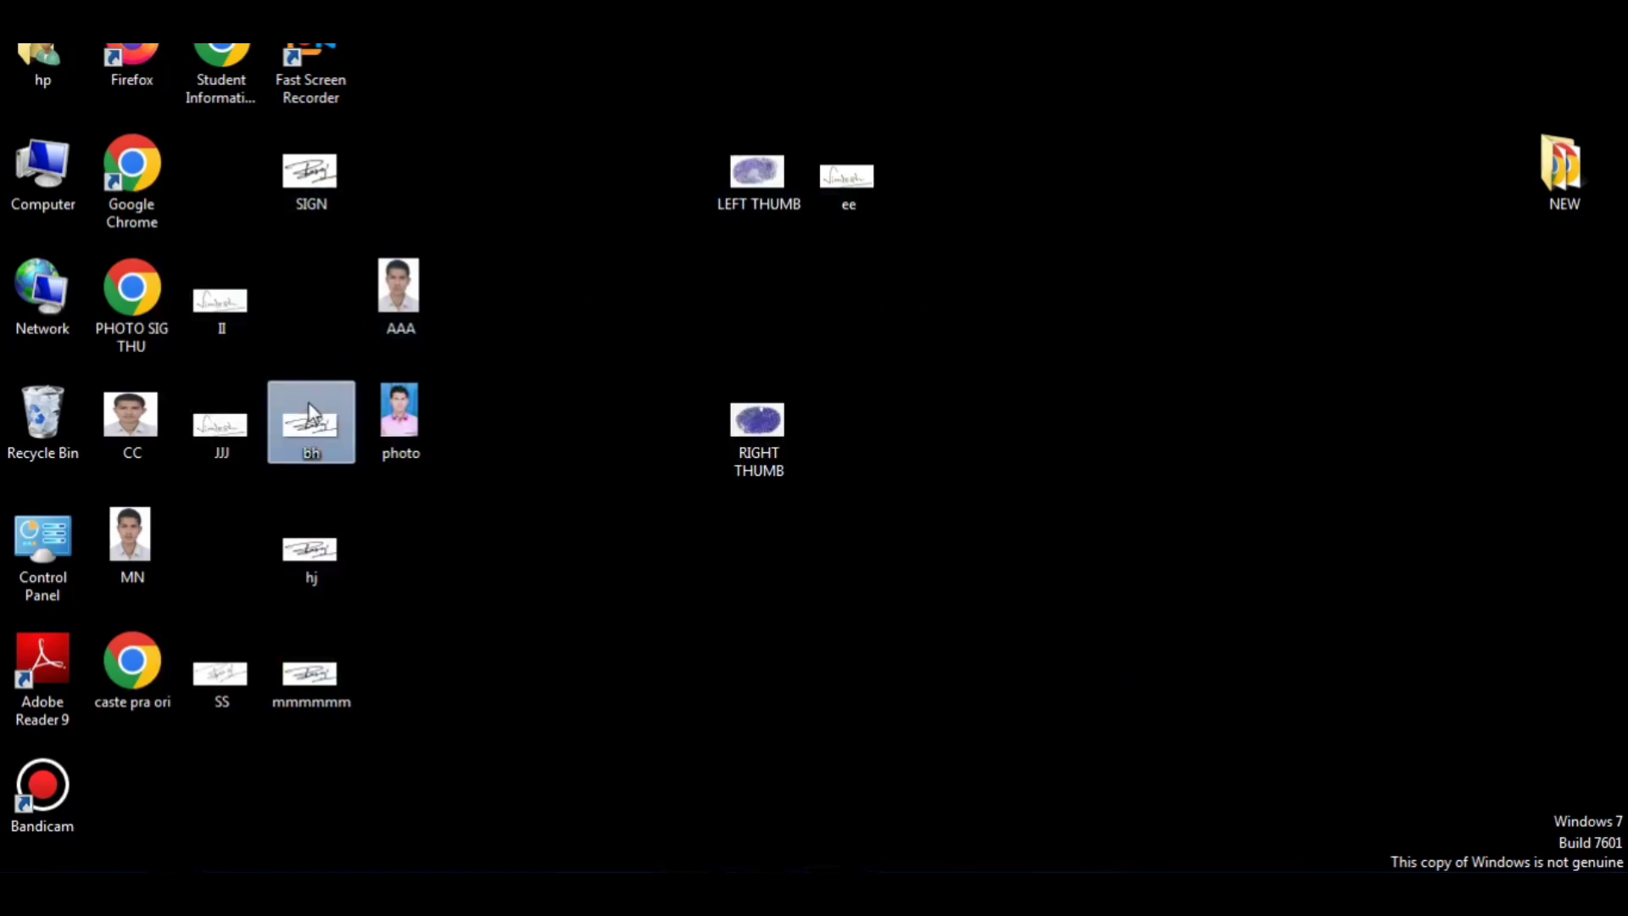
{"action": "right_click", "coordinate": [319, 447]}
{"action": "mouse_move", "coordinate": [372, 475]}
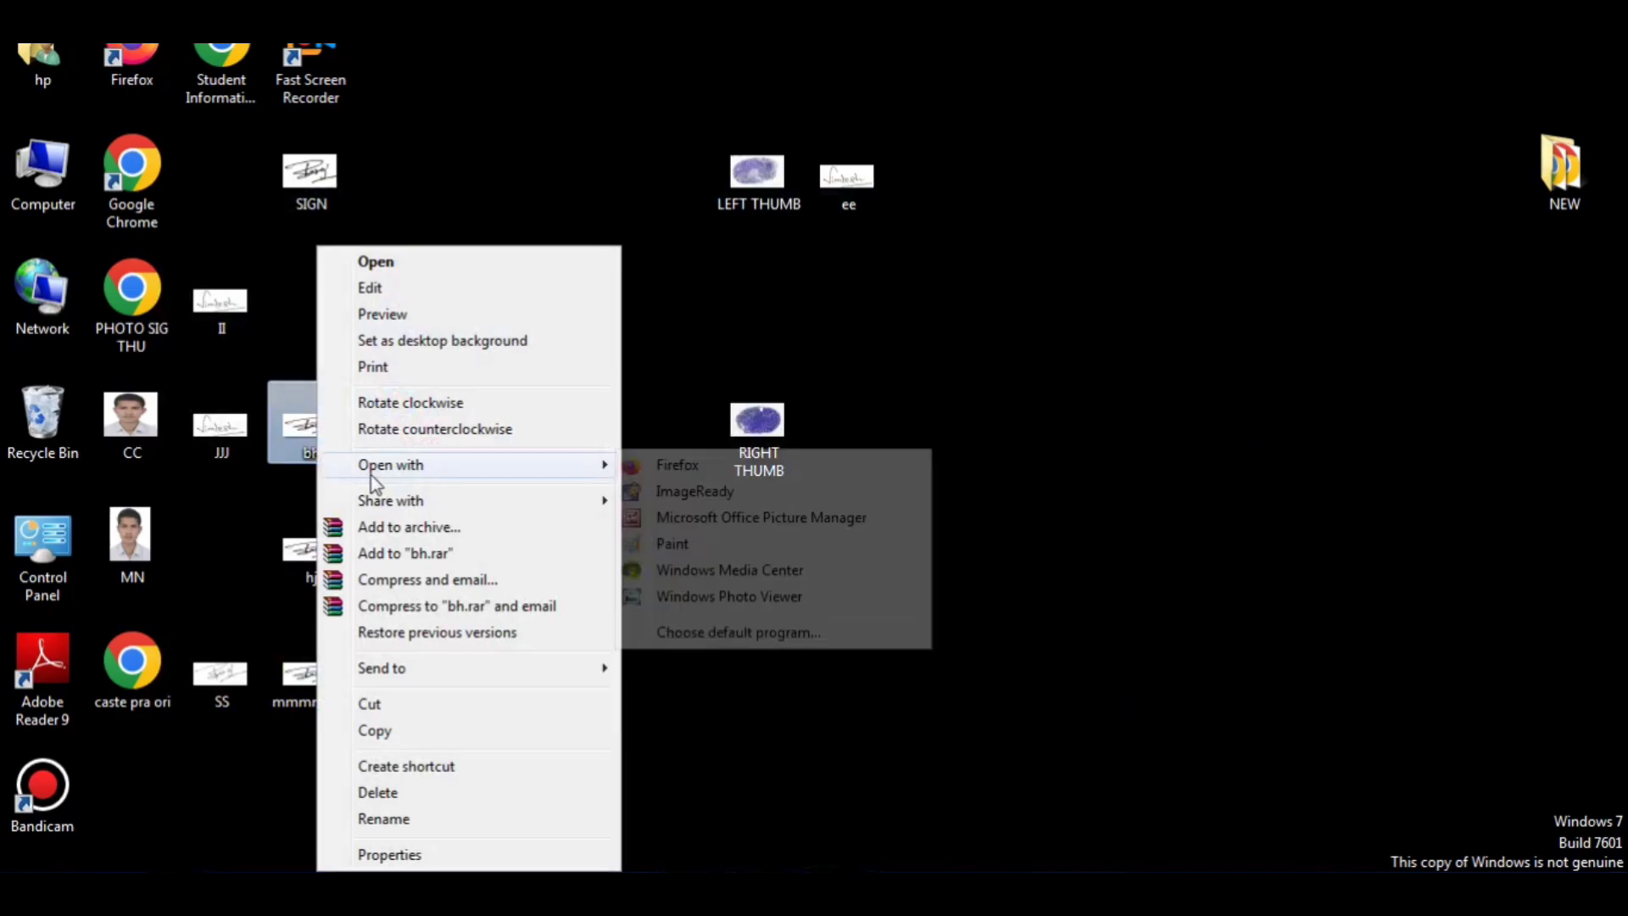
{"action": "left_click", "coordinate": [682, 543]}
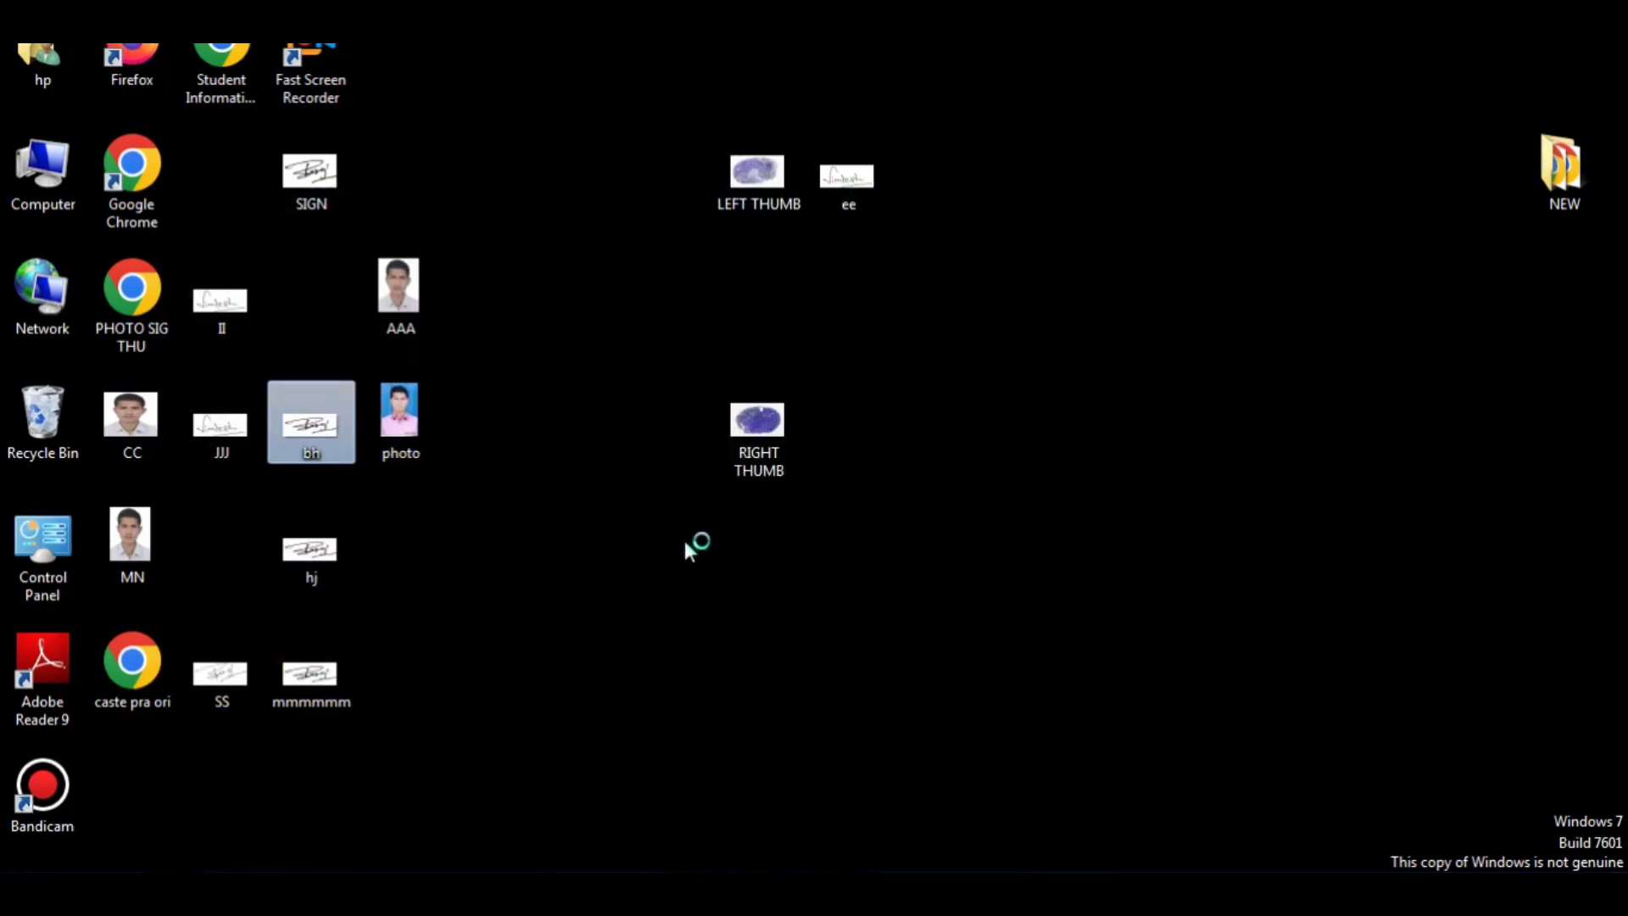
Step: Apply a resize of 140 pixels horizontally and 60 pixels vertically to the signature without maintaining the aspect ratio
{"action": "left_click", "coordinate": [218, 101]}
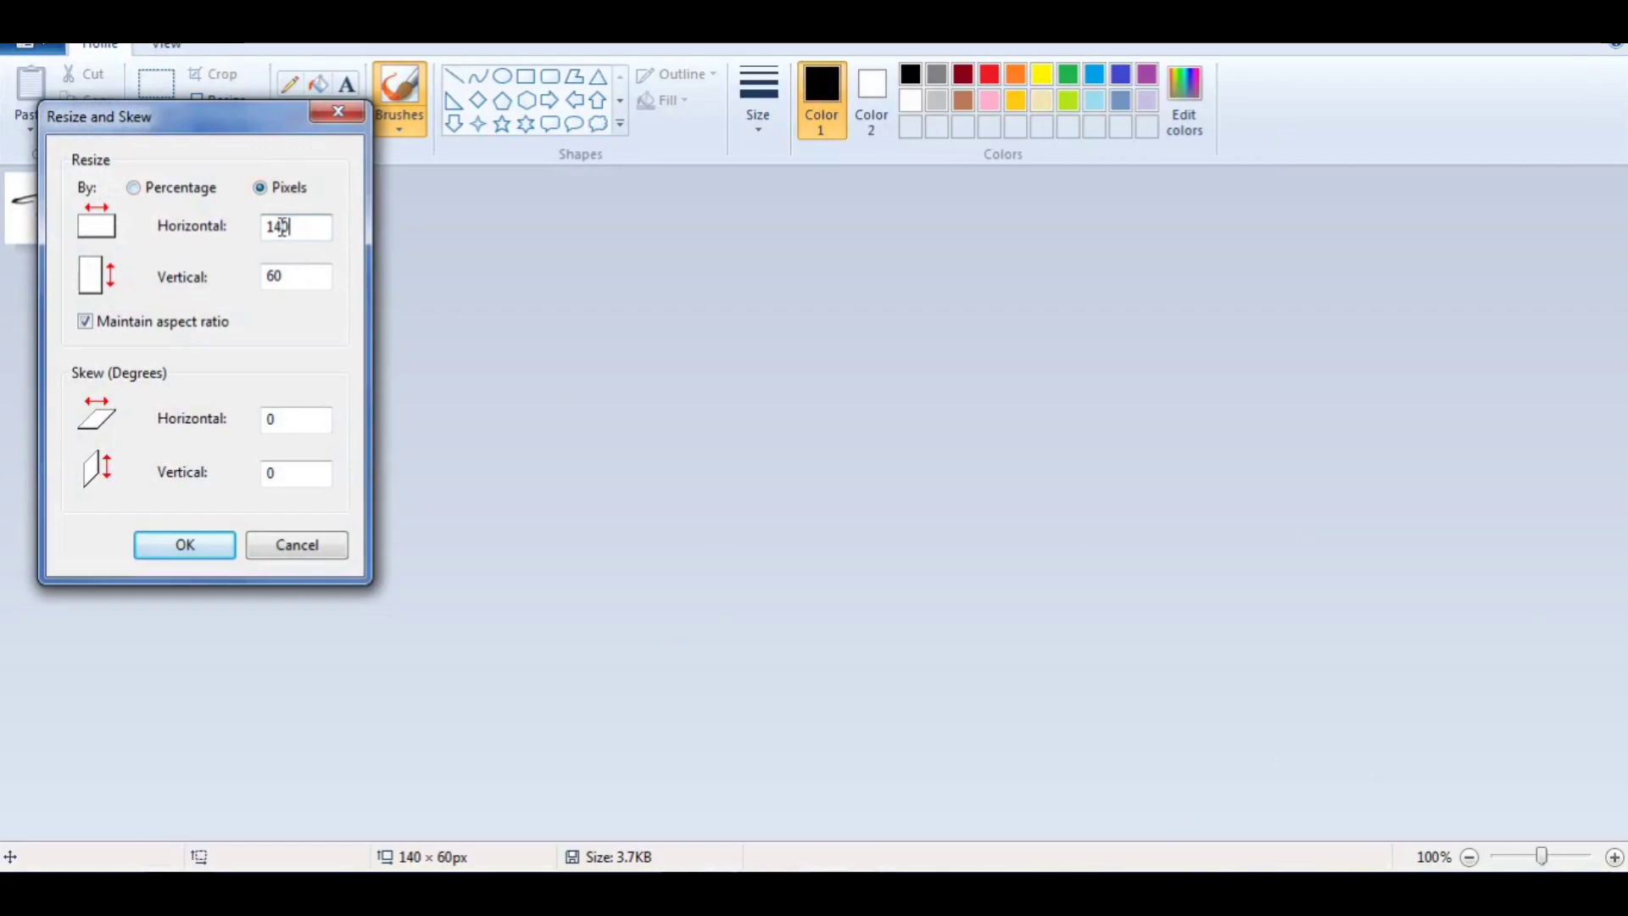
{"action": "left_click", "coordinate": [126, 326]}
{"action": "left_click", "coordinate": [203, 536]}
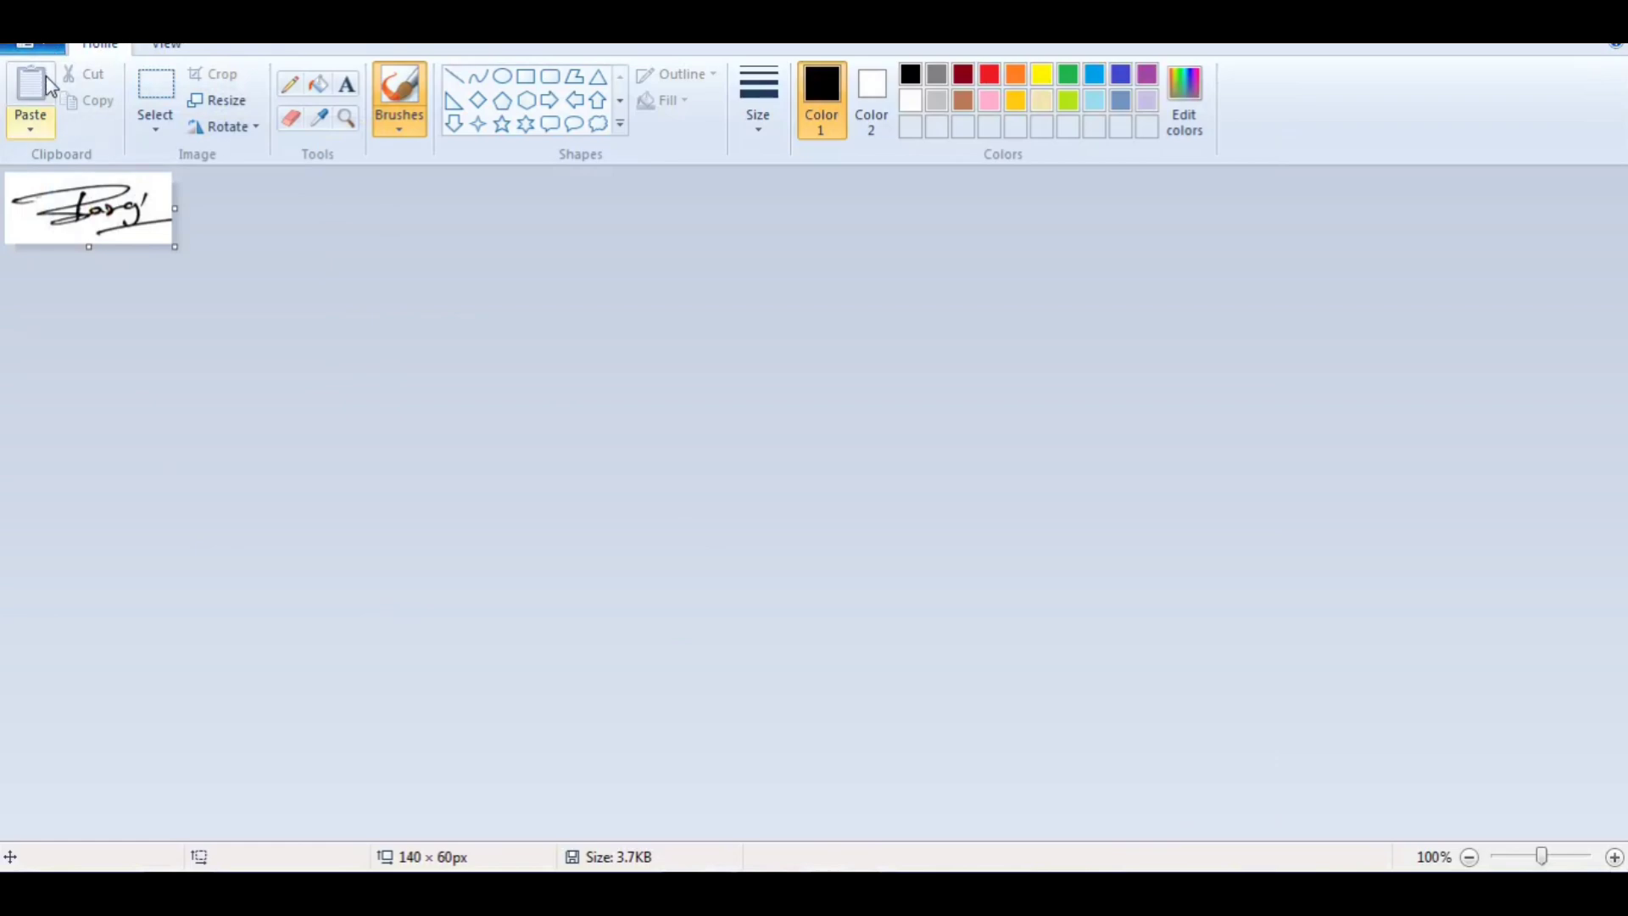
Step: Save the signature image on the Desktop as a JPEG named BB
{"action": "left_click", "coordinate": [34, 46]}
{"action": "left_click", "coordinate": [70, 235]}
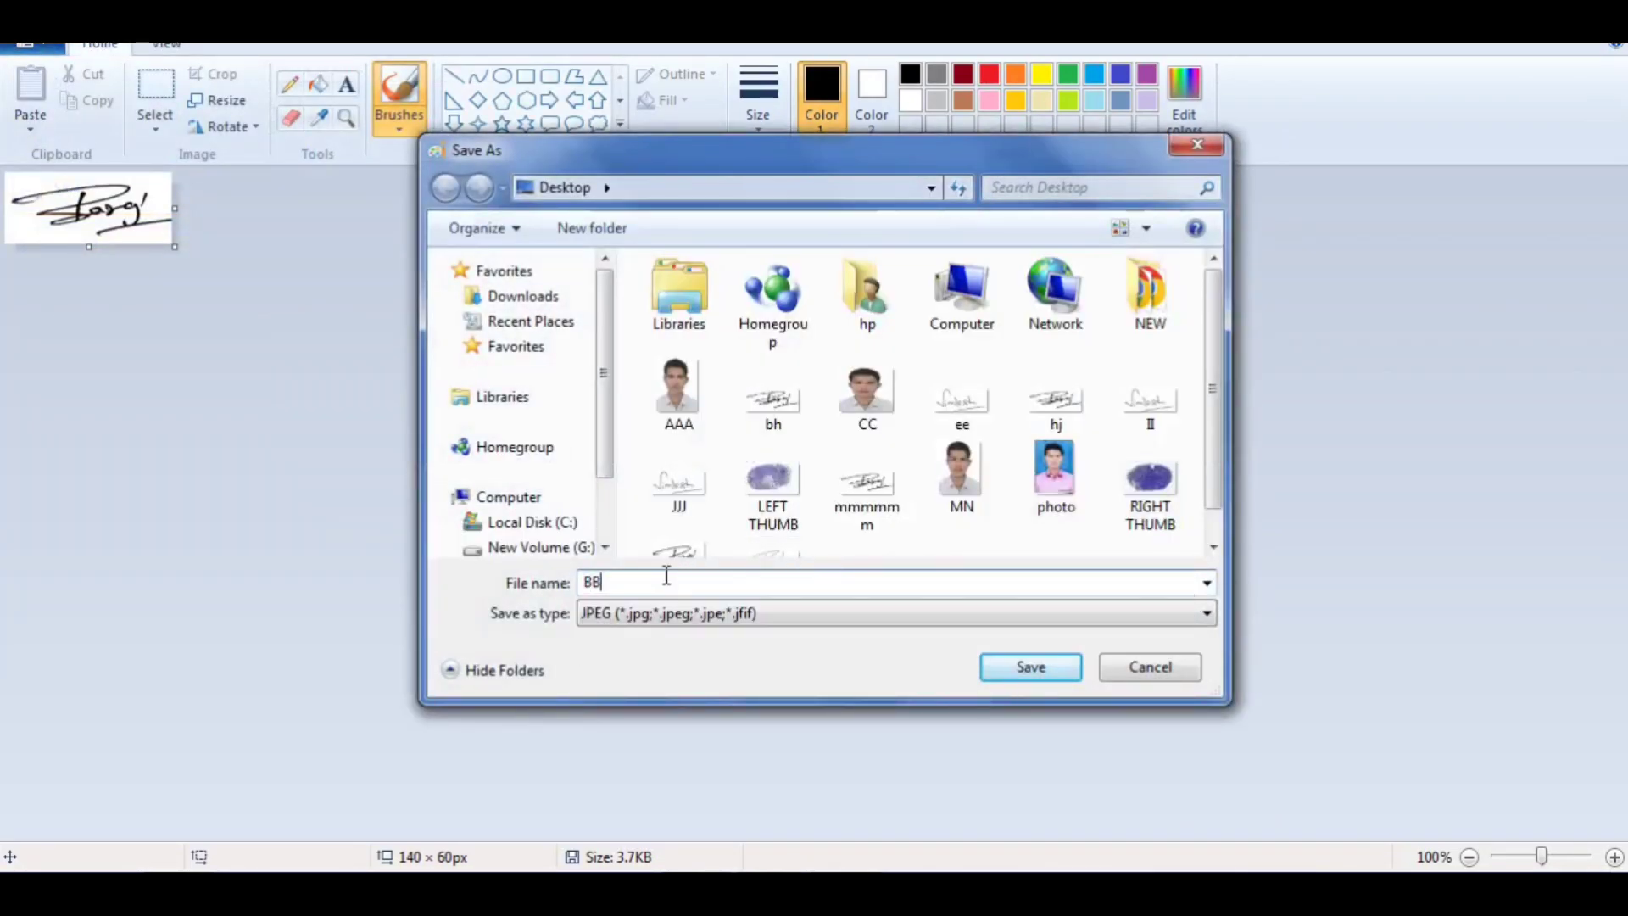
{"action": "key", "text": "Return"}
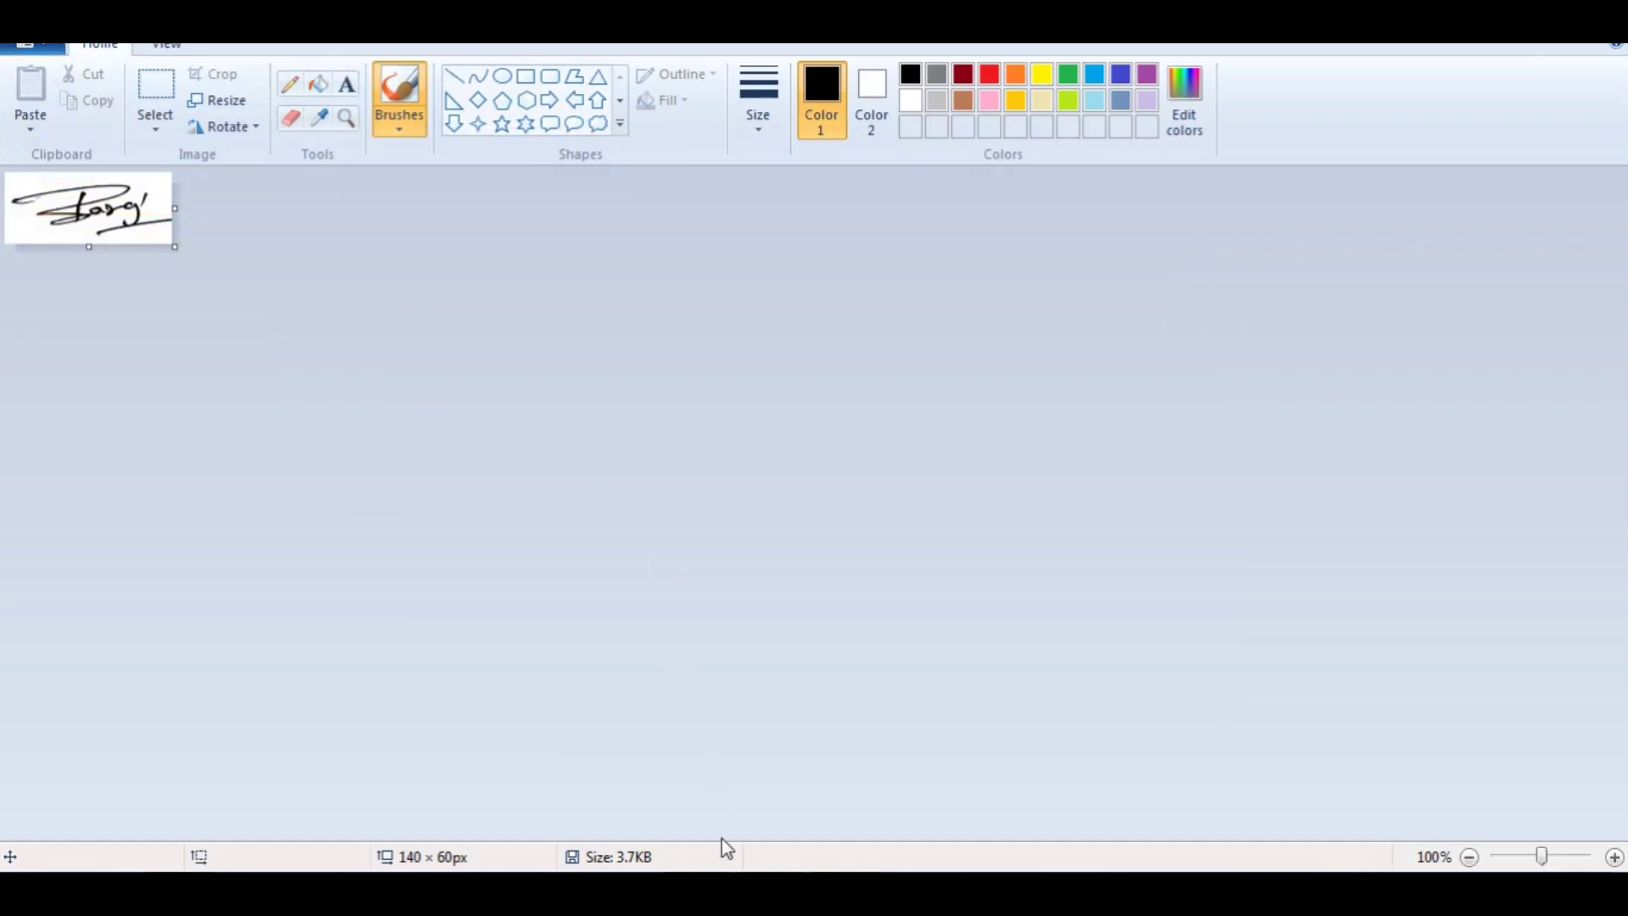
Step: Switch to the Pi7 Image Tool in the browser, close the ad, and return to the Compress Image to 50KB upload form
{"action": "left_click", "coordinate": [697, 890]}
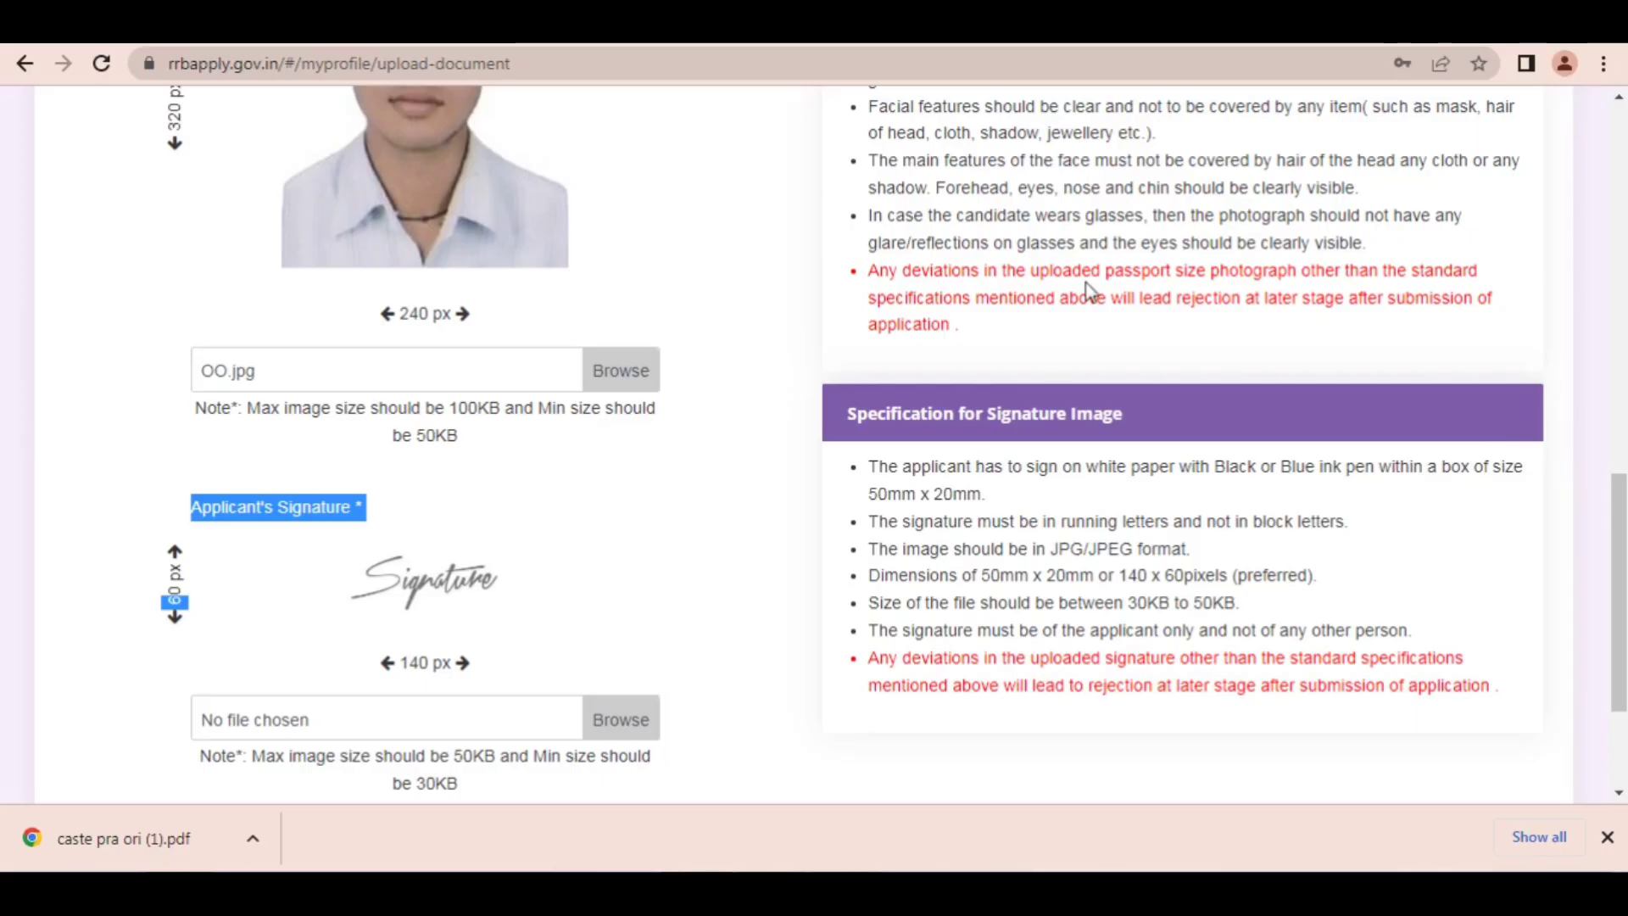
{"action": "left_click", "coordinate": [1213, 27]}
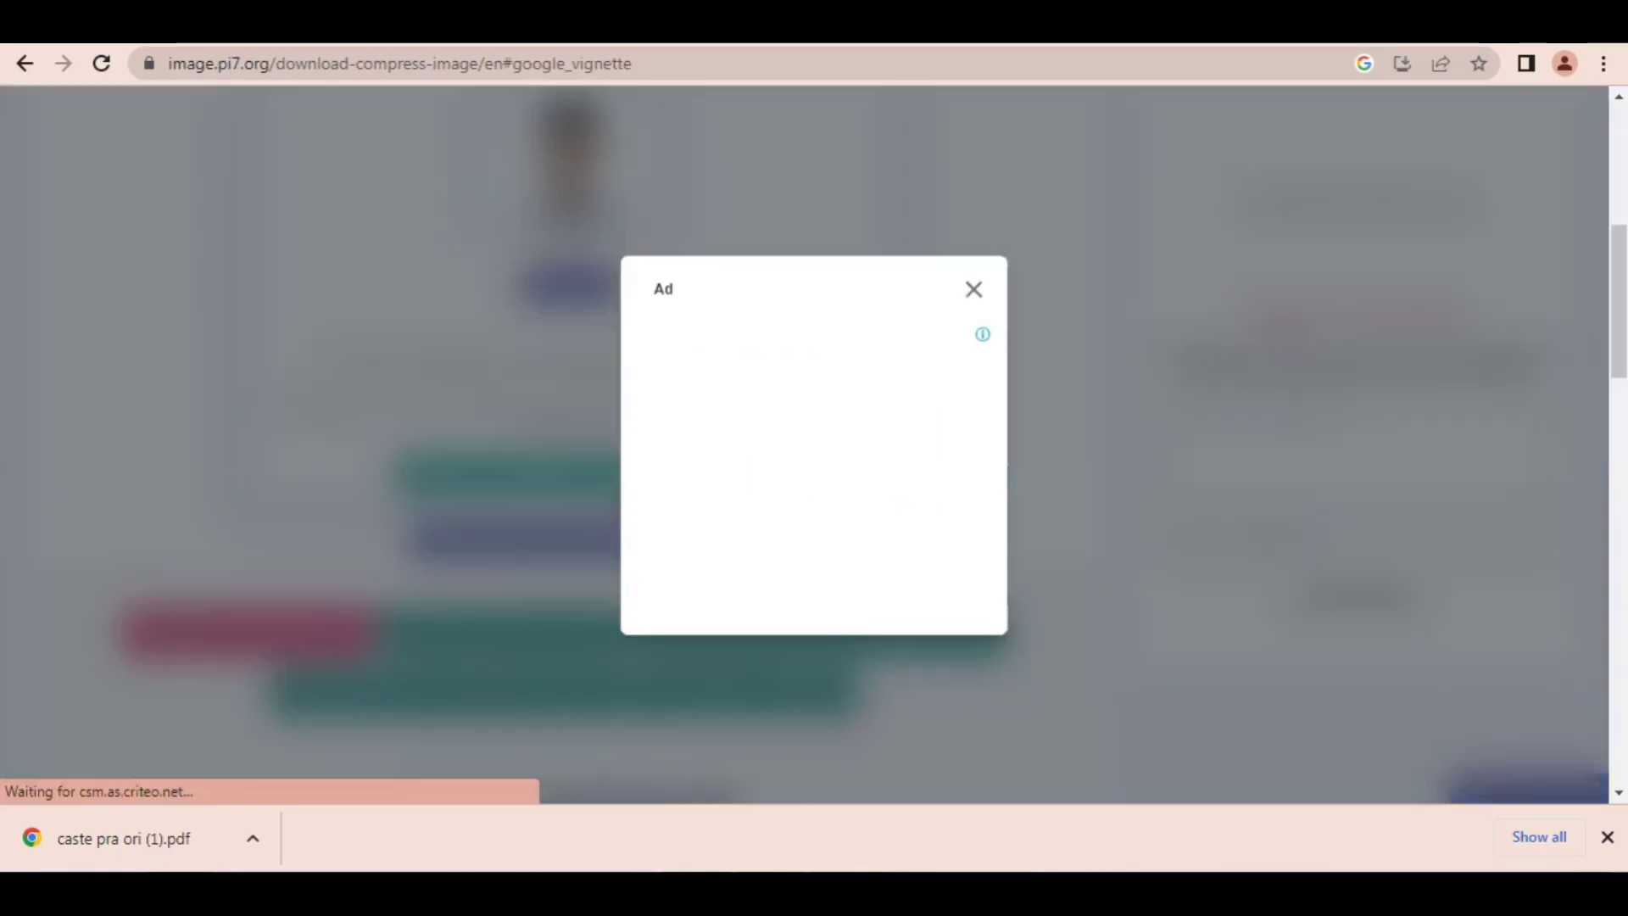
{"action": "left_click", "coordinate": [971, 292]}
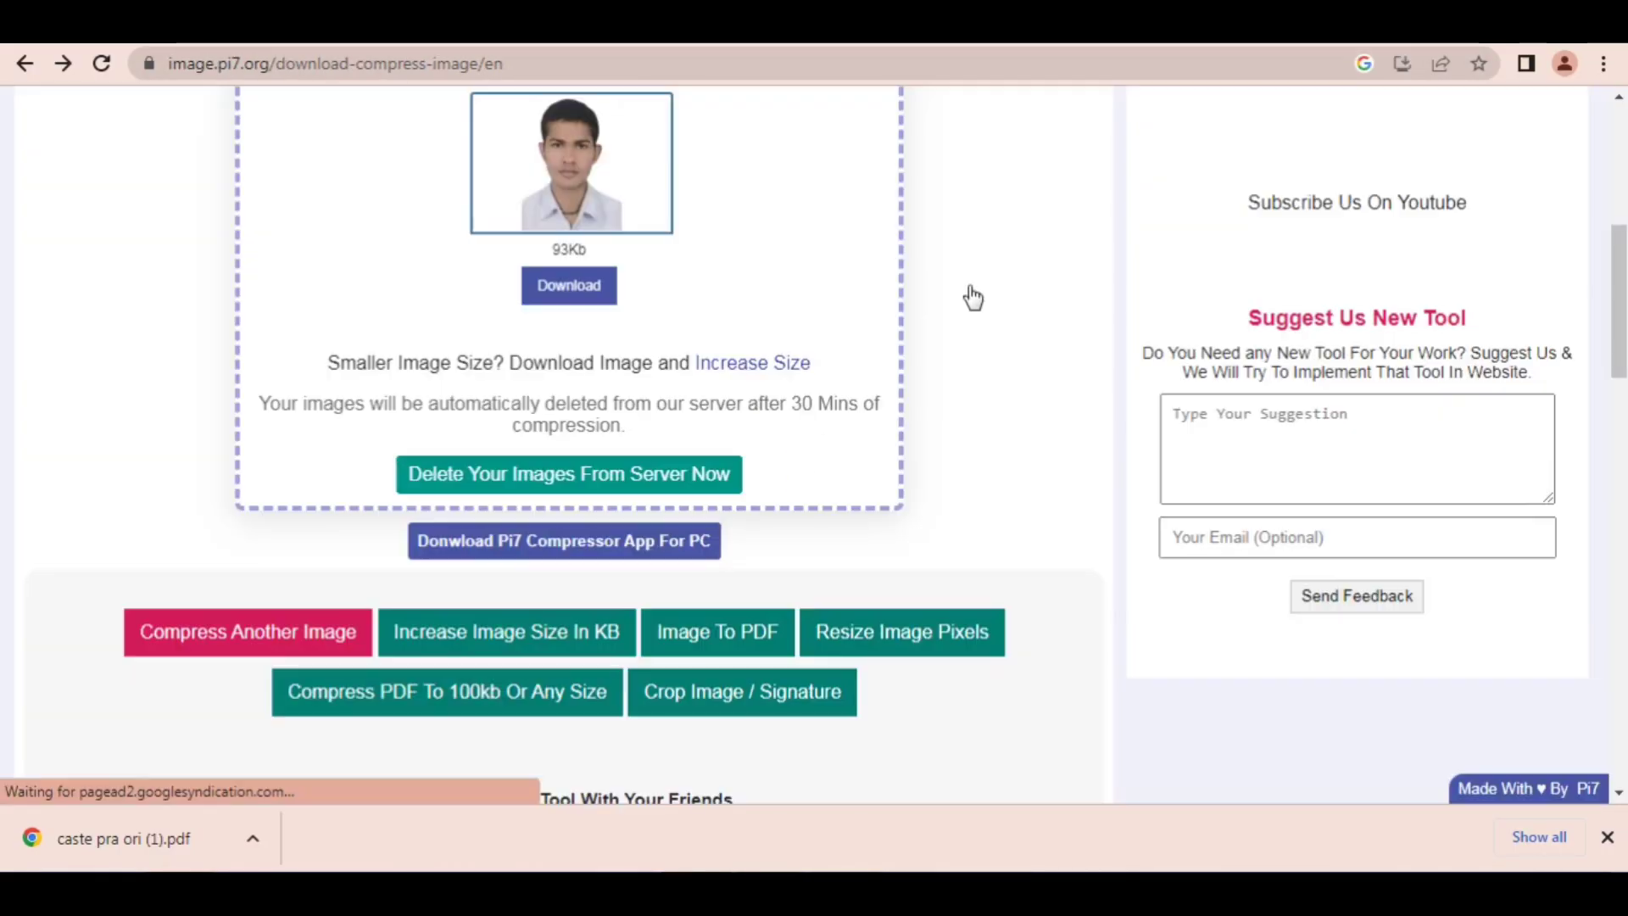
{"action": "left_click", "coordinate": [14, 66]}
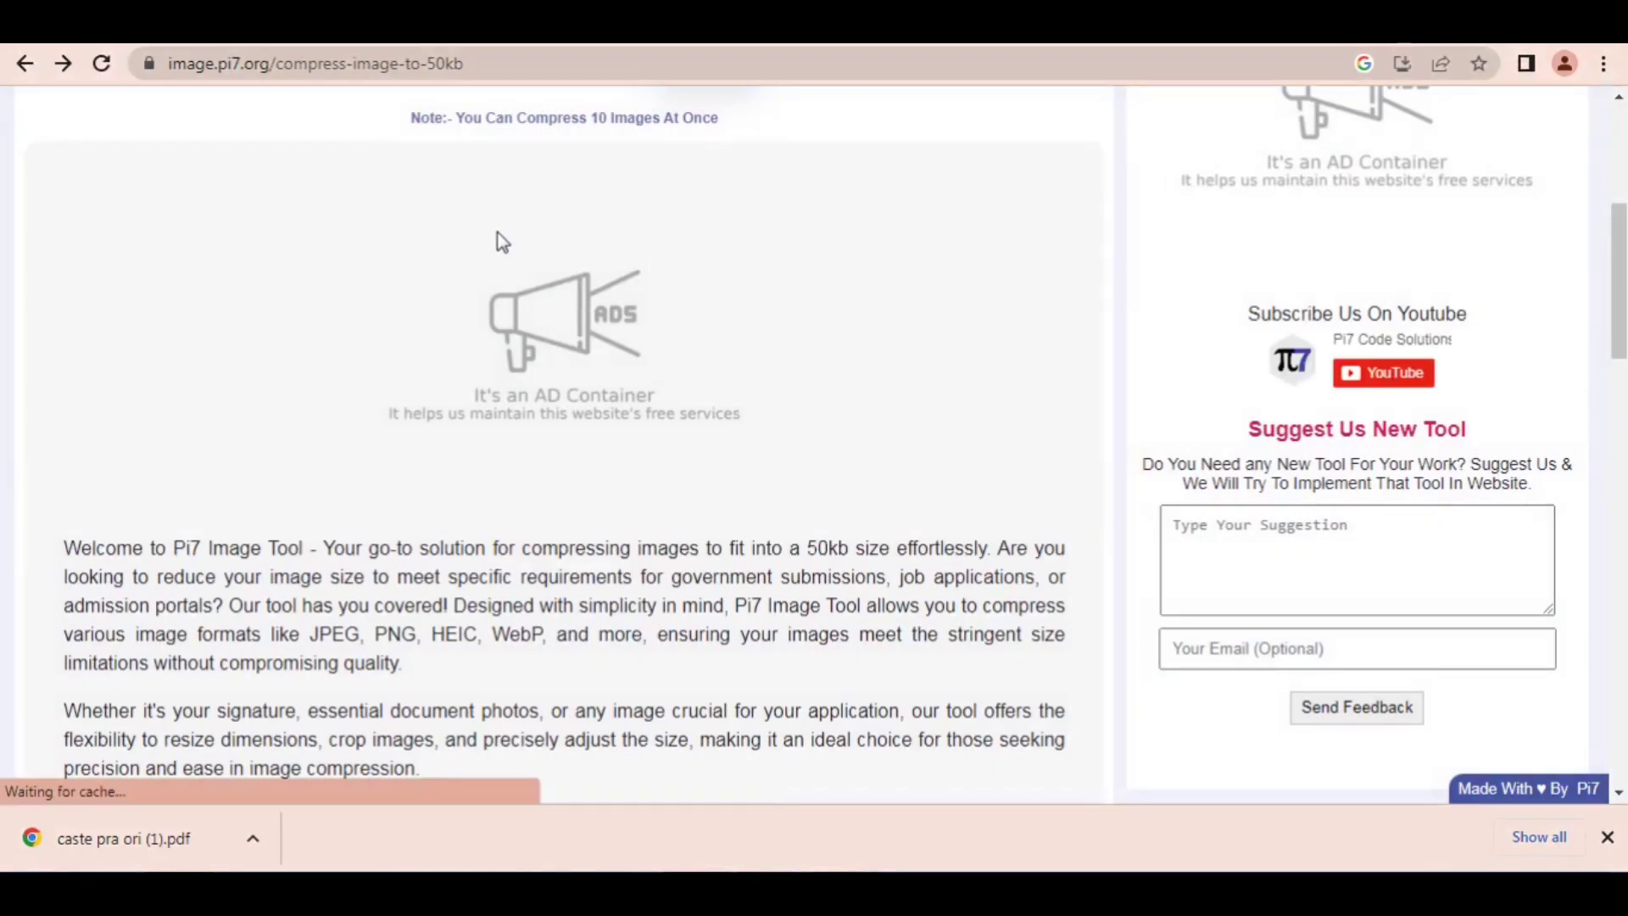
{"action": "scroll", "coordinate": [474, 307], "scroll_direction": "up", "scroll_amount": 4}
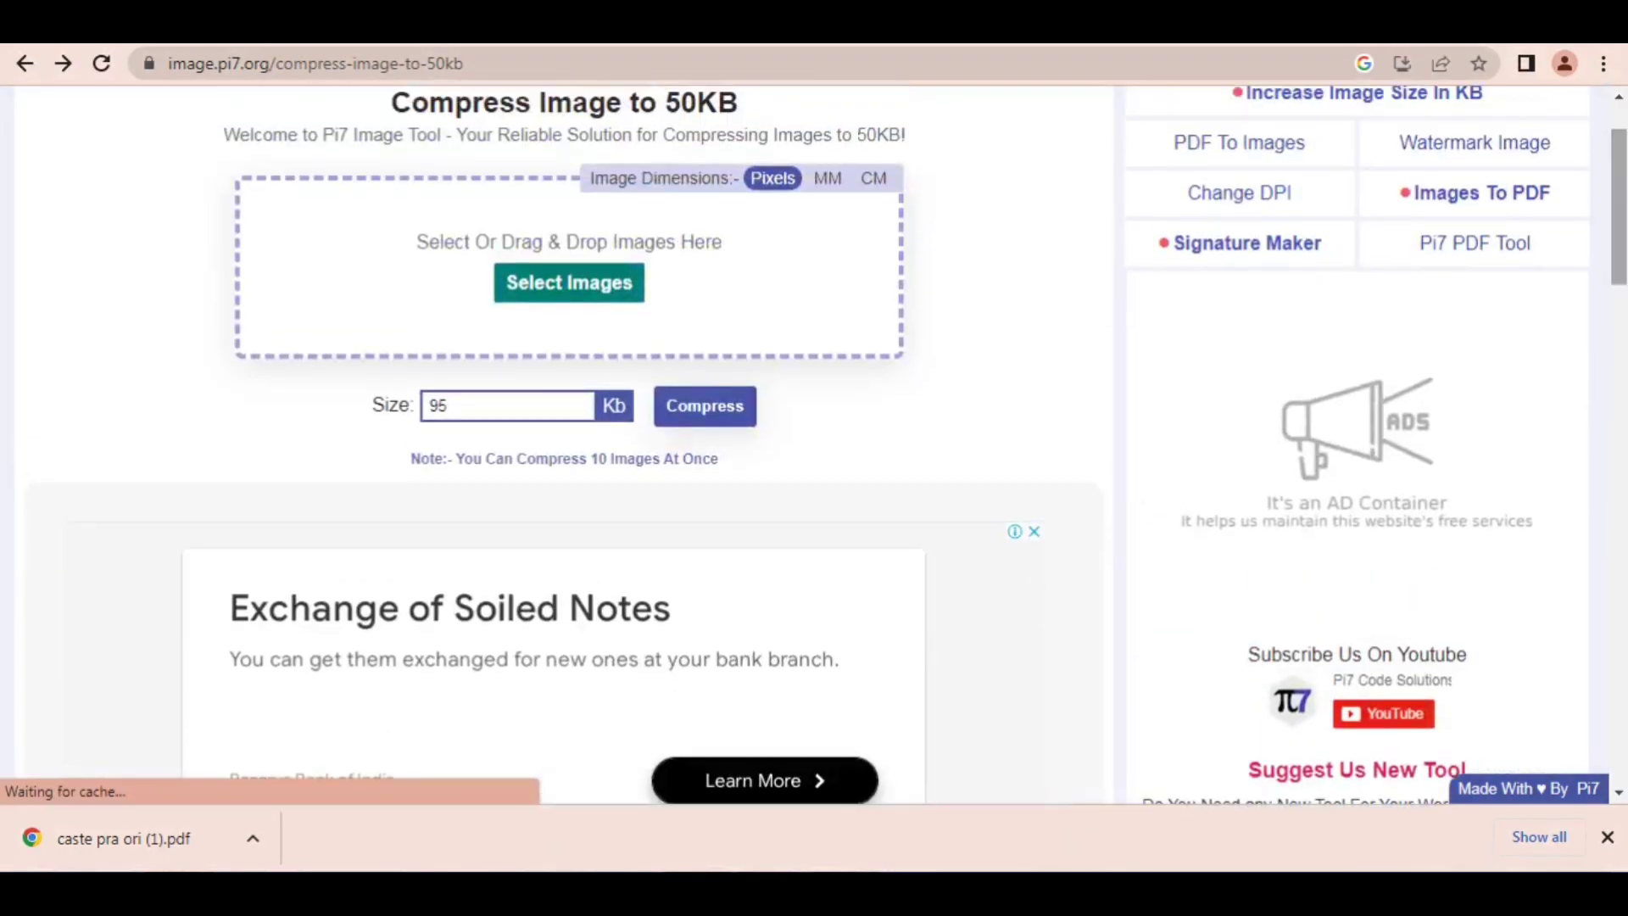
Step: Load the signature image BB from the Desktop into the image compressor
{"action": "left_click", "coordinate": [501, 288]}
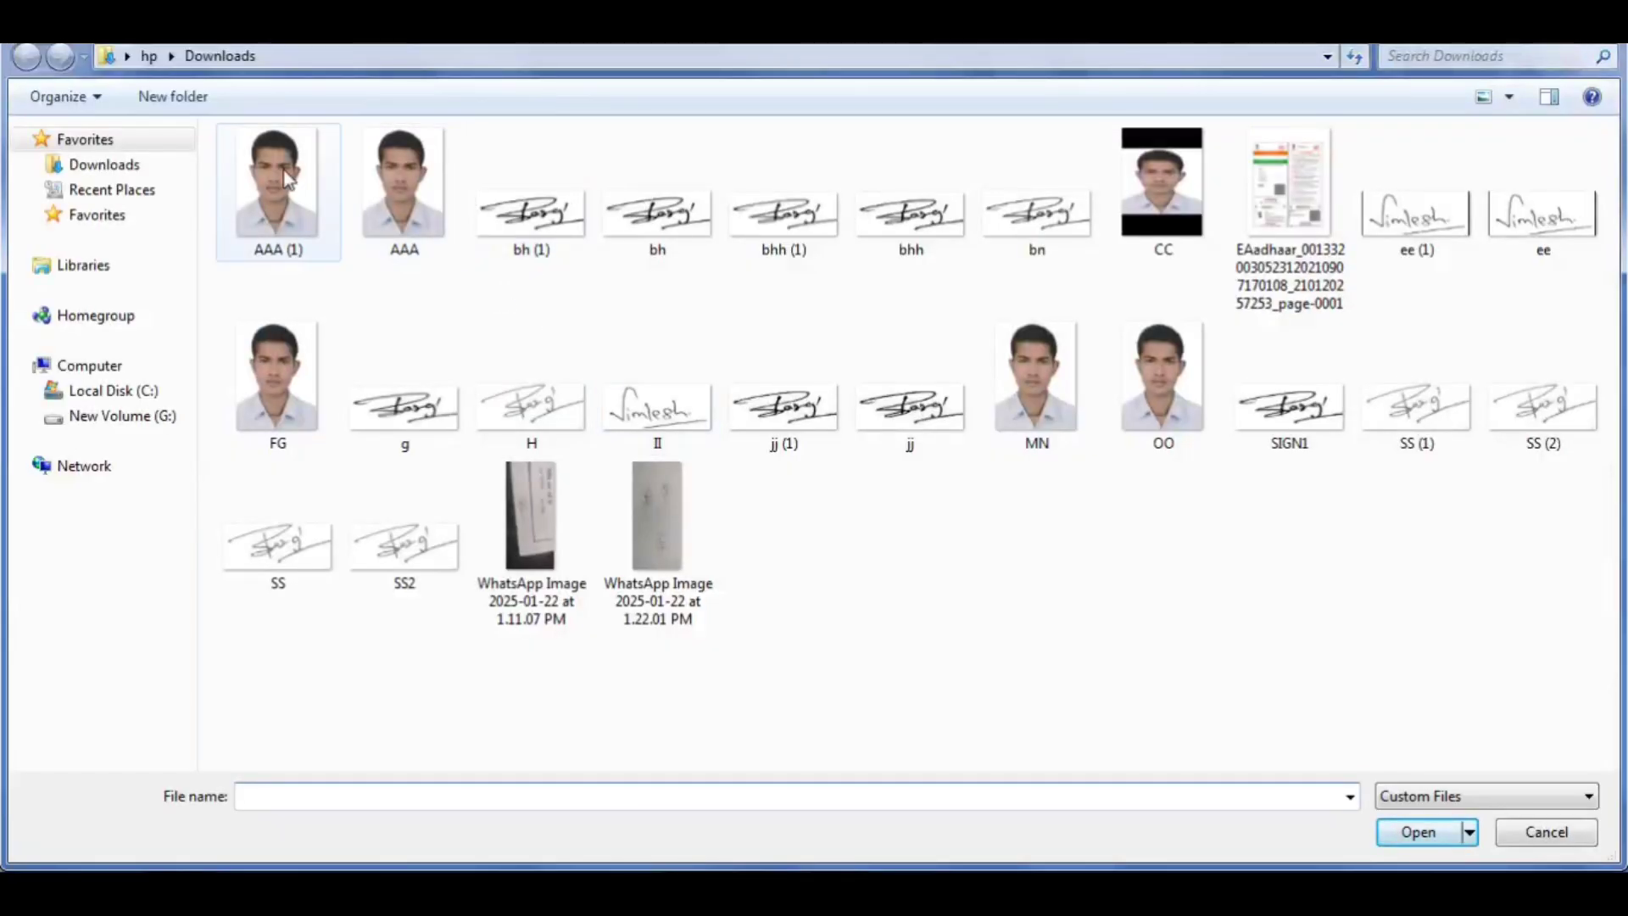
{"action": "left_click", "coordinate": [127, 57]}
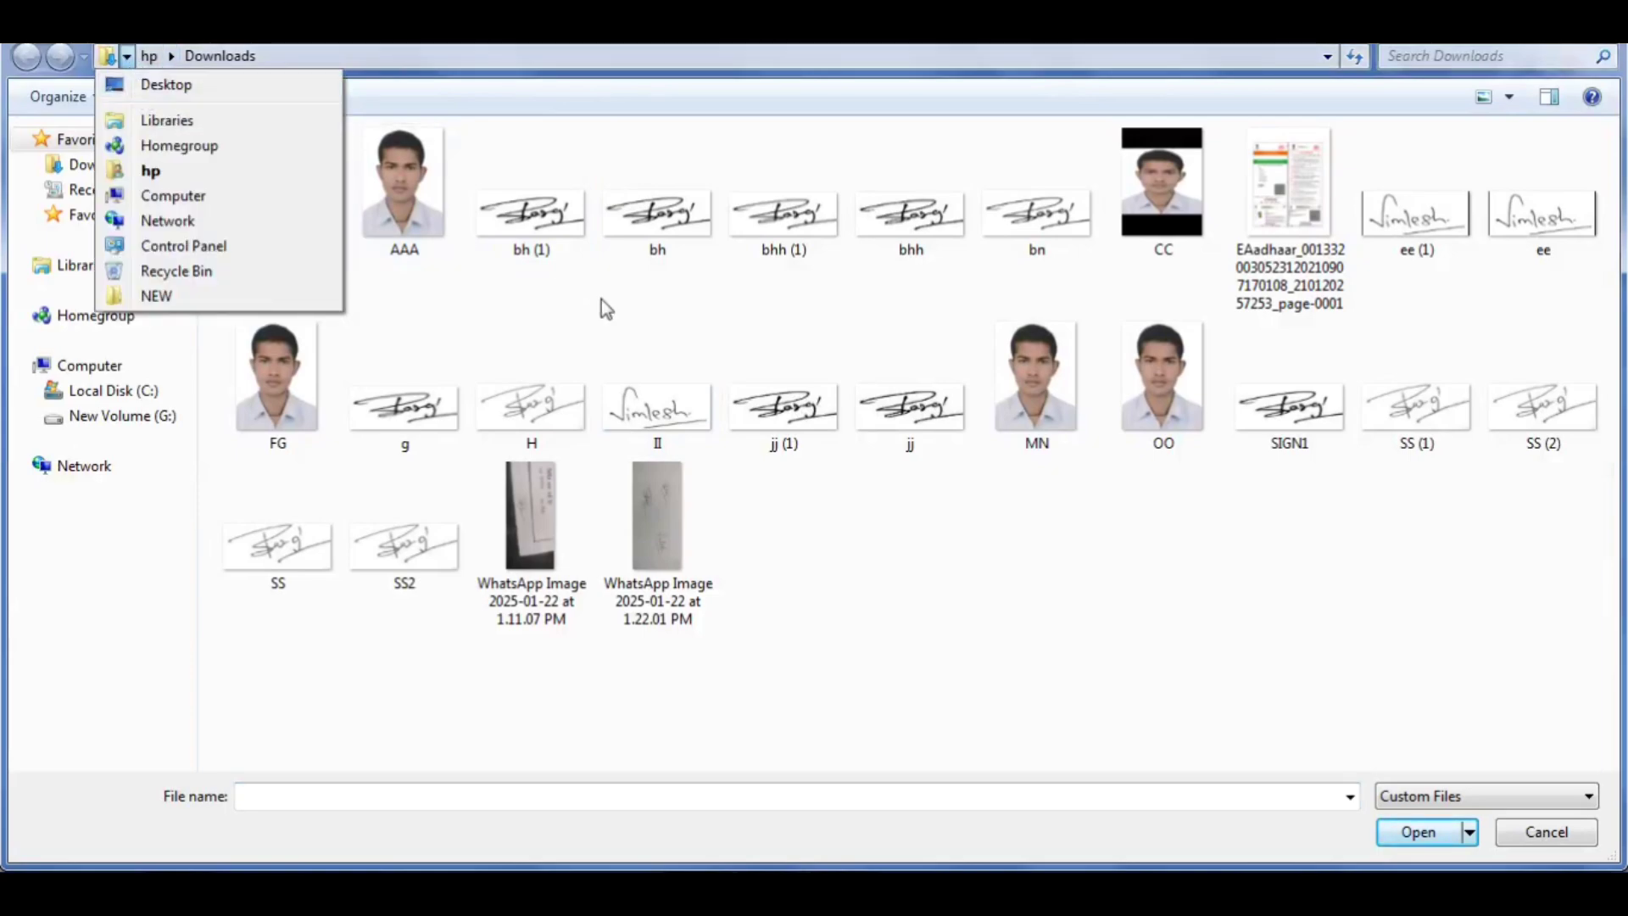
{"action": "left_click", "coordinate": [205, 89]}
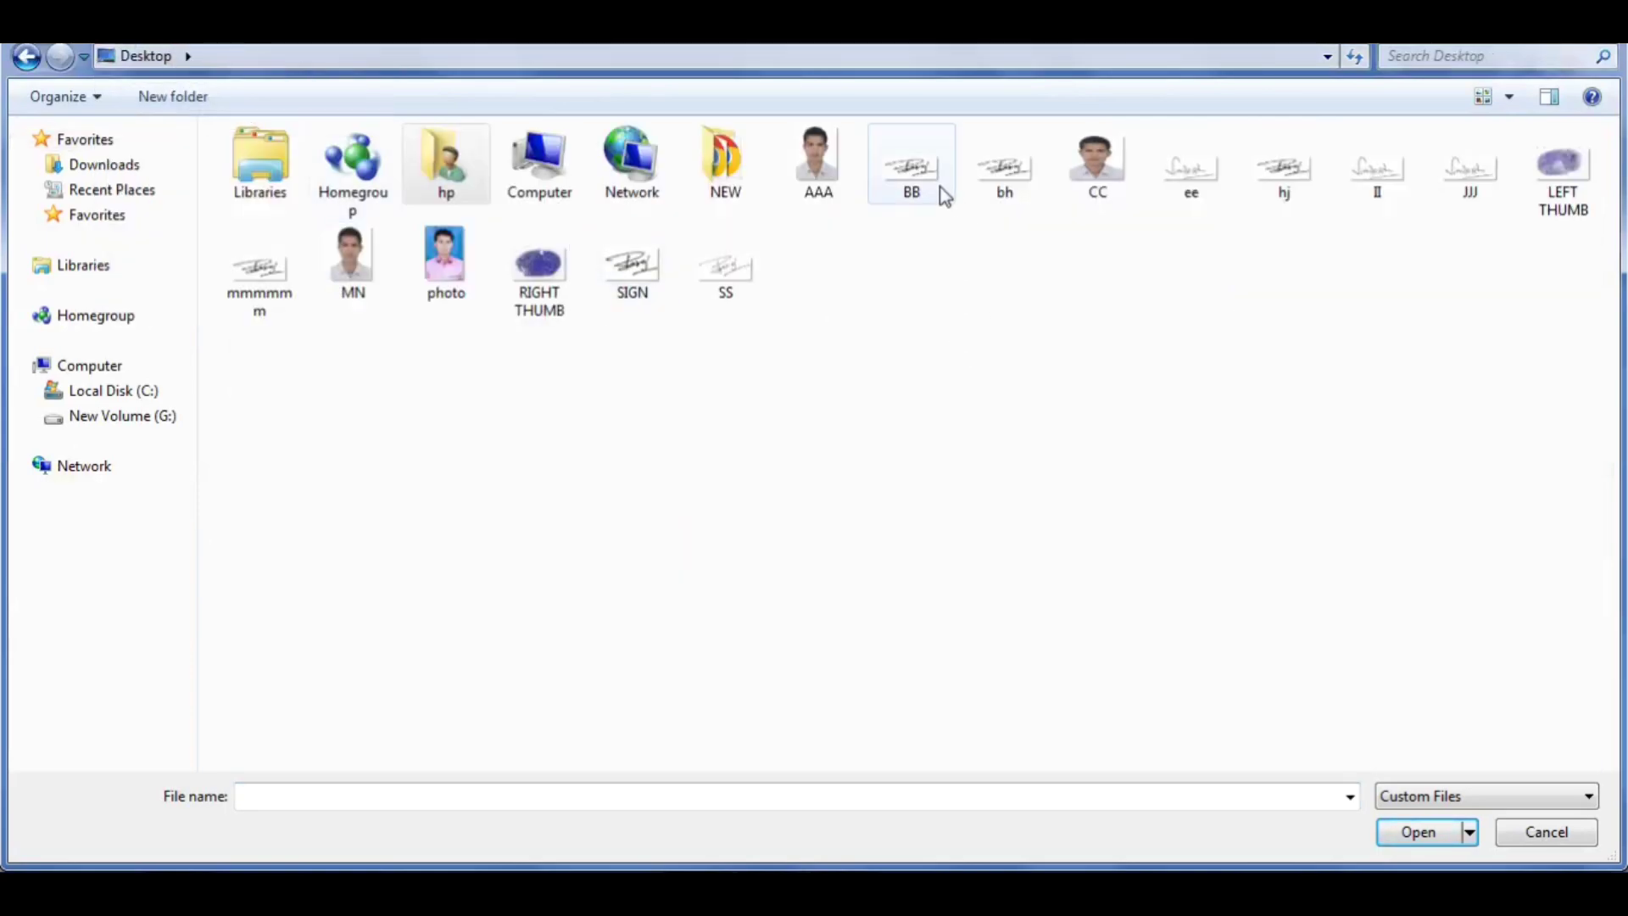
{"action": "double_click", "coordinate": [918, 169]}
Step: Check the required file size range for the signature image on the RRB application page
{"action": "left_click_drag", "start_coordinate": [502, 555], "coordinate": [410, 562]}
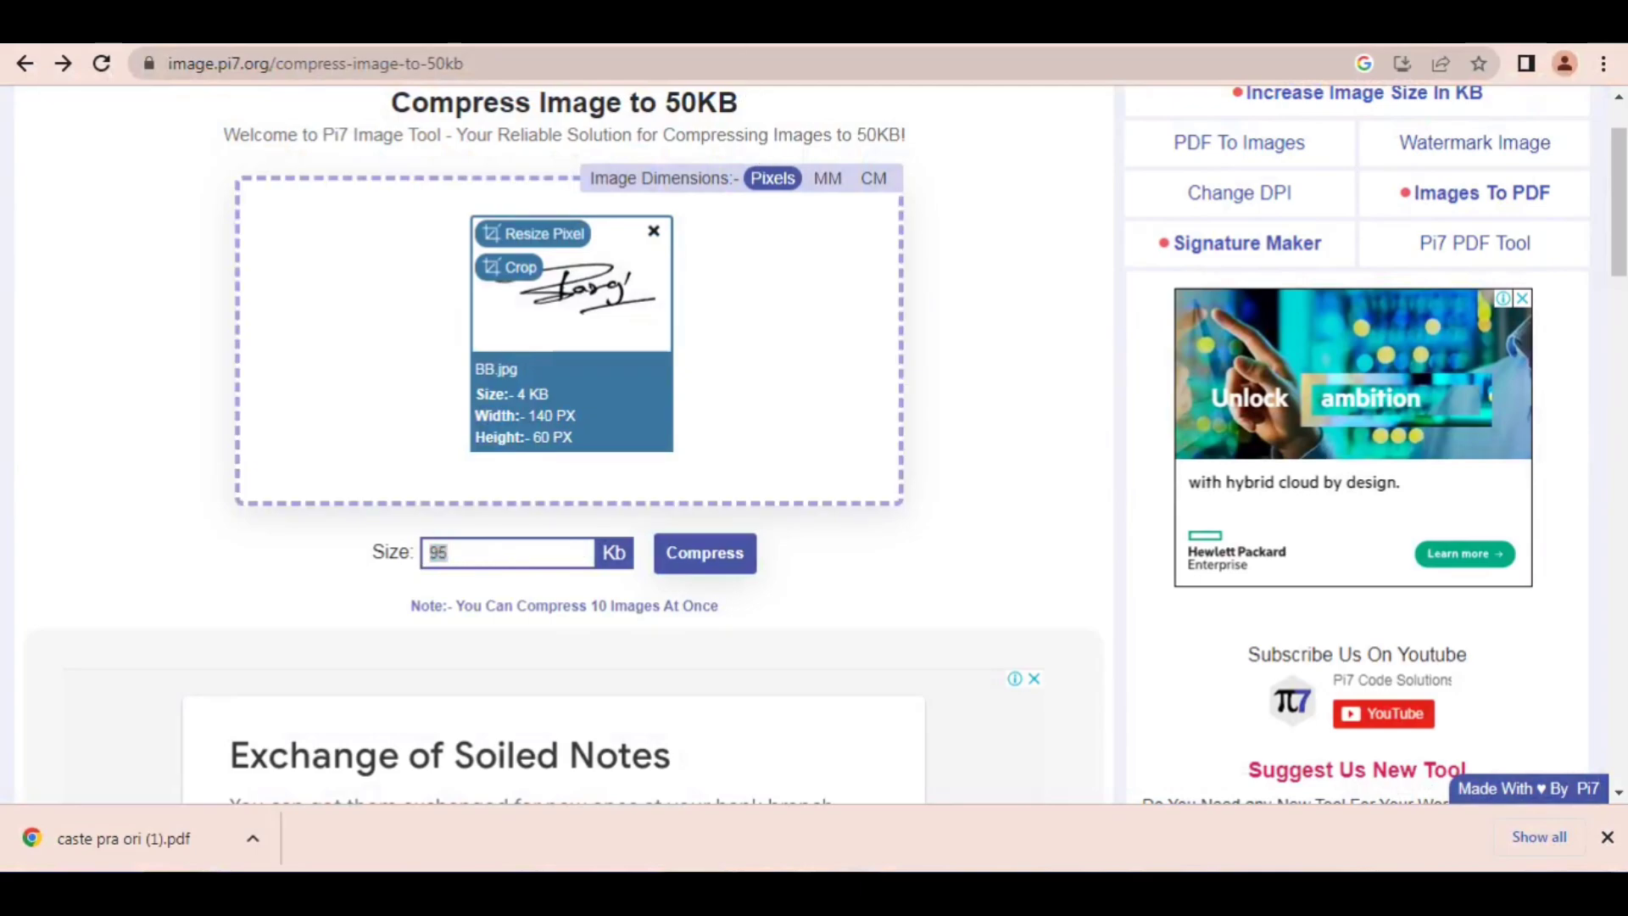
{"action": "left_click", "coordinate": [1223, 43]}
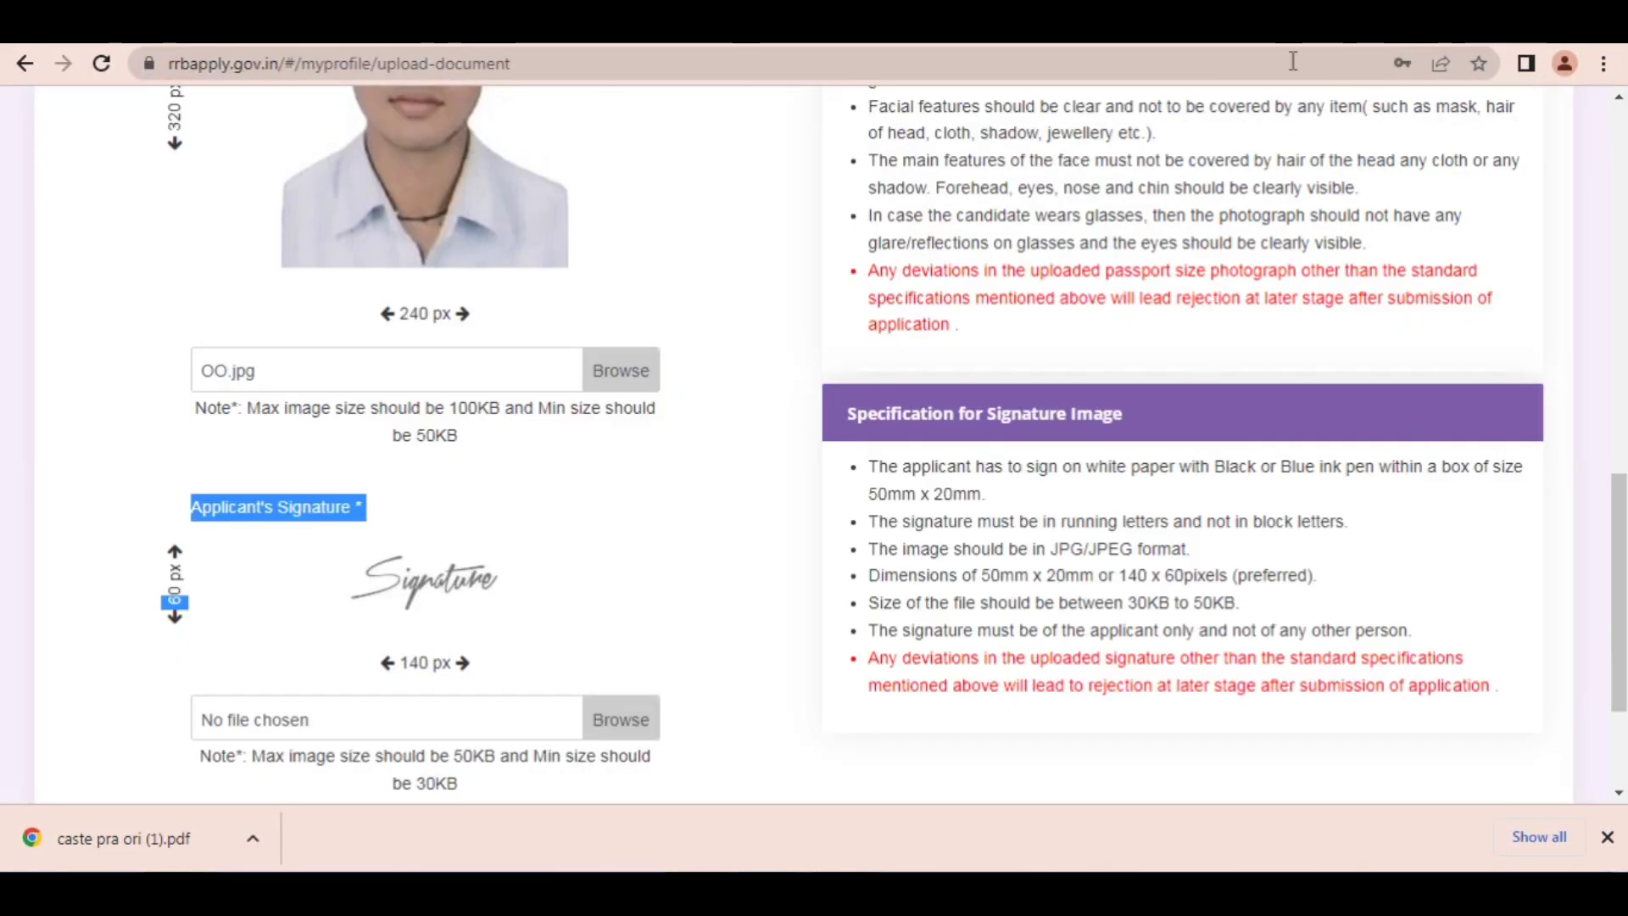
{"action": "mouse_move", "coordinate": [1152, 312]}
{"action": "left_mouse_down"}
{"action": "mouse_move", "coordinate": [1057, 502]}
{"action": "mouse_move", "coordinate": [1177, 585]}
{"action": "left_mouse_up"}
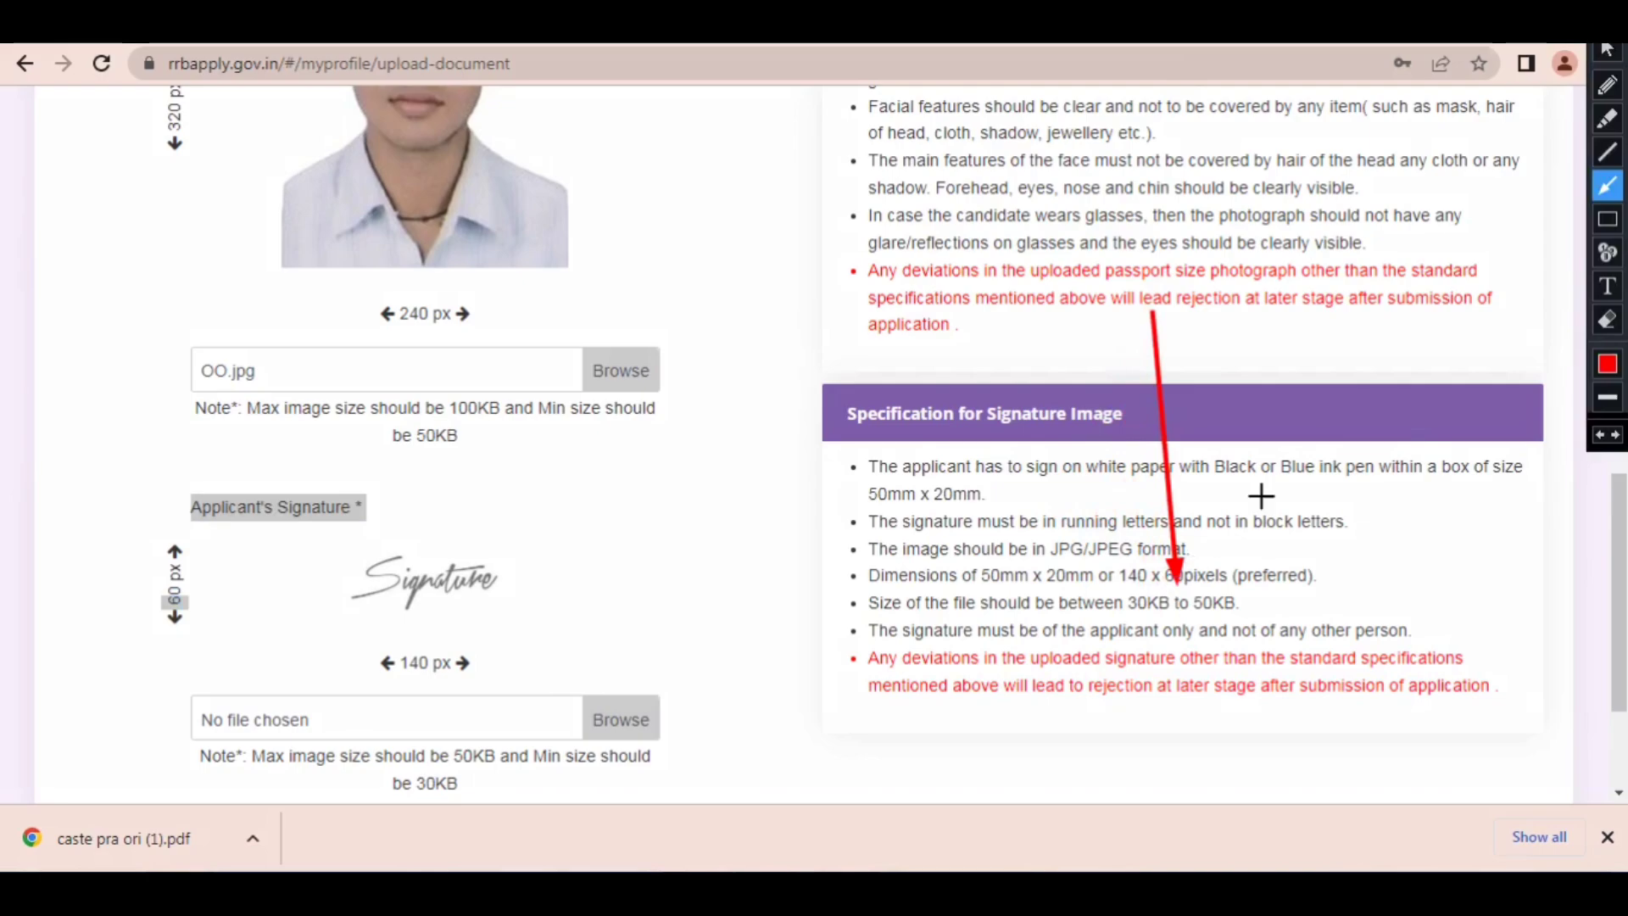
{"action": "mouse_move", "coordinate": [1319, 337]}
{"action": "left_mouse_down"}
{"action": "mouse_move", "coordinate": [1294, 361]}
{"action": "mouse_move", "coordinate": [981, 434]}
{"action": "mouse_move", "coordinate": [1094, 439]}
{"action": "mouse_move", "coordinate": [1070, 449]}
{"action": "mouse_move", "coordinate": [1315, 441]}
{"action": "mouse_move", "coordinate": [1240, 444]}
{"action": "left_mouse_up"}
{"action": "left_click", "coordinate": [1606, 49]}
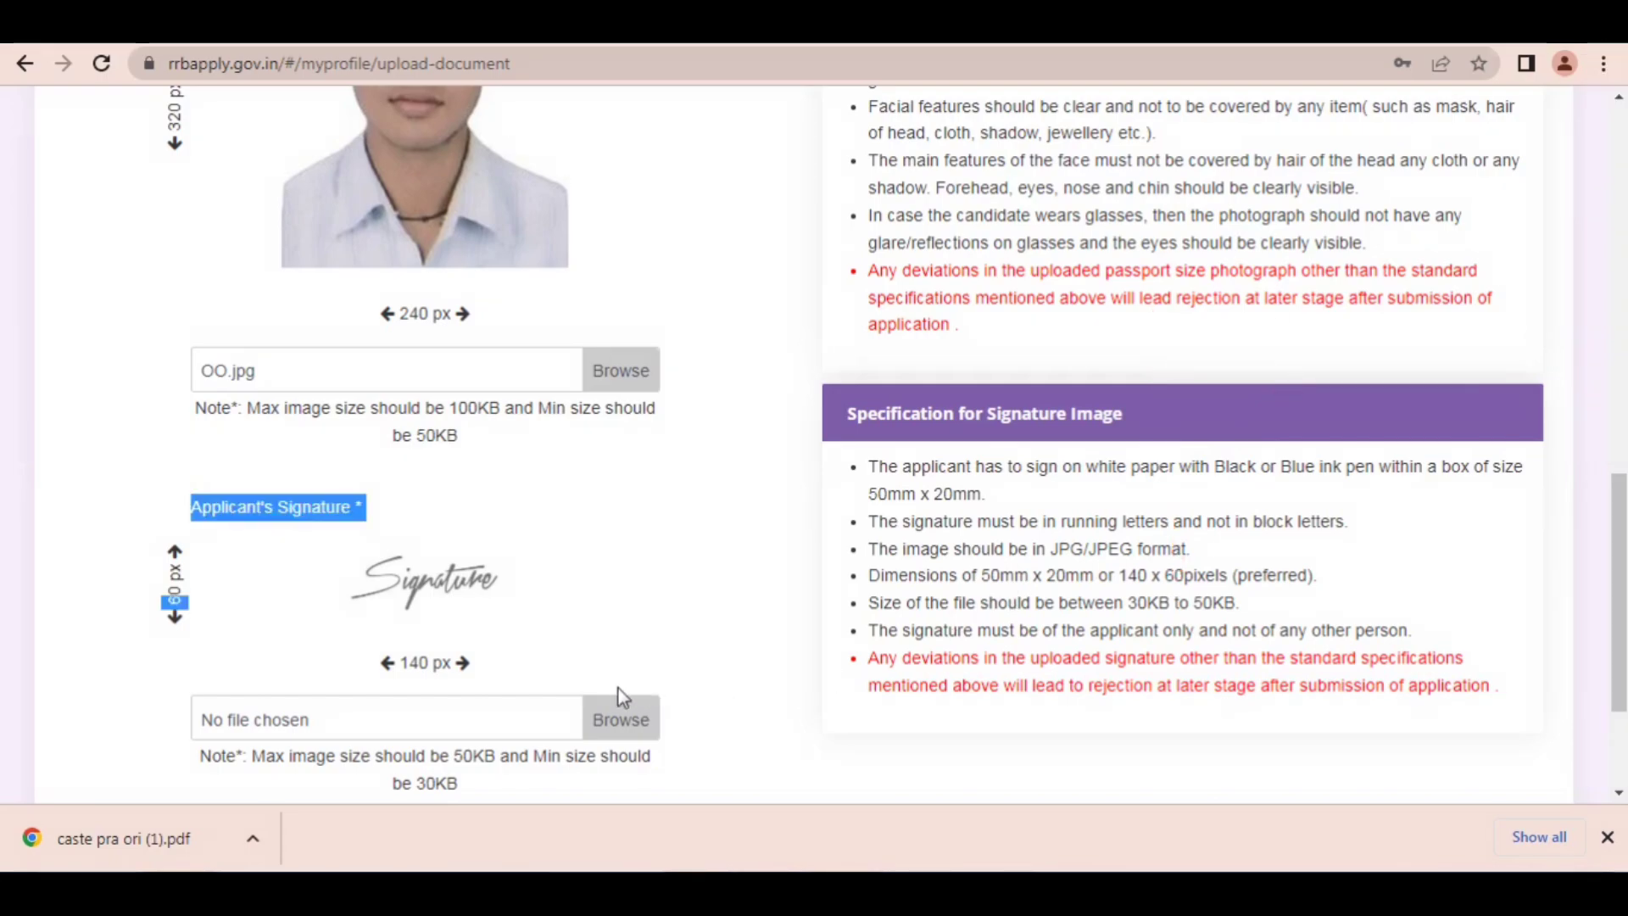
Step: Set the compressor's target size to 45 KB and compress the signature image
{"action": "left_click", "coordinate": [958, 26]}
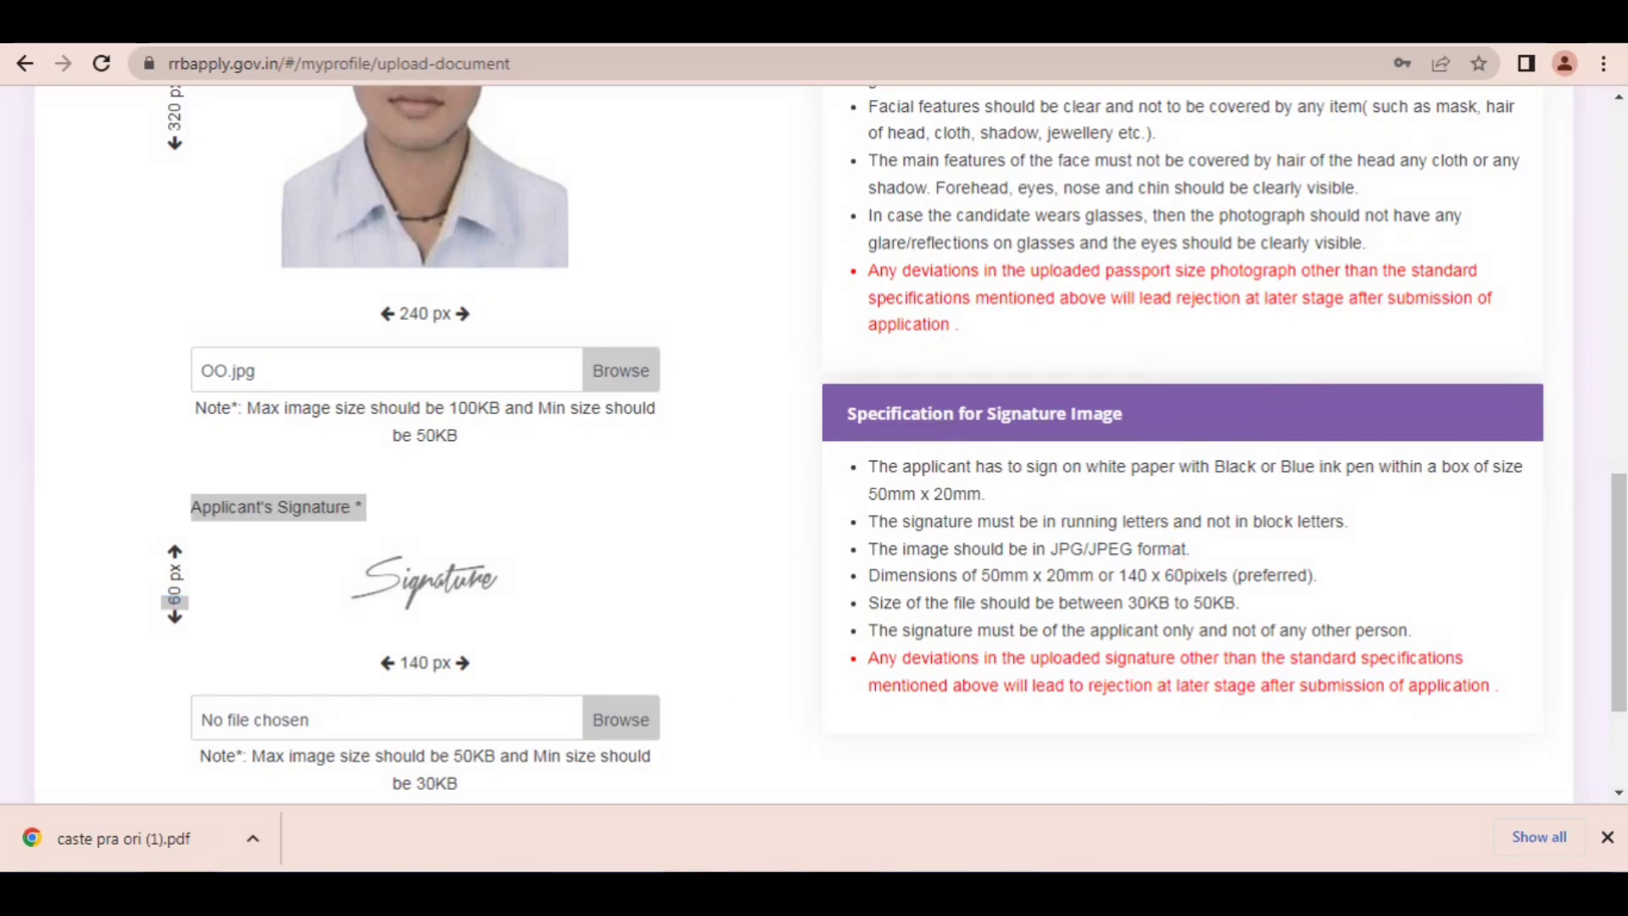
{"action": "left_click", "coordinate": [958, 25]}
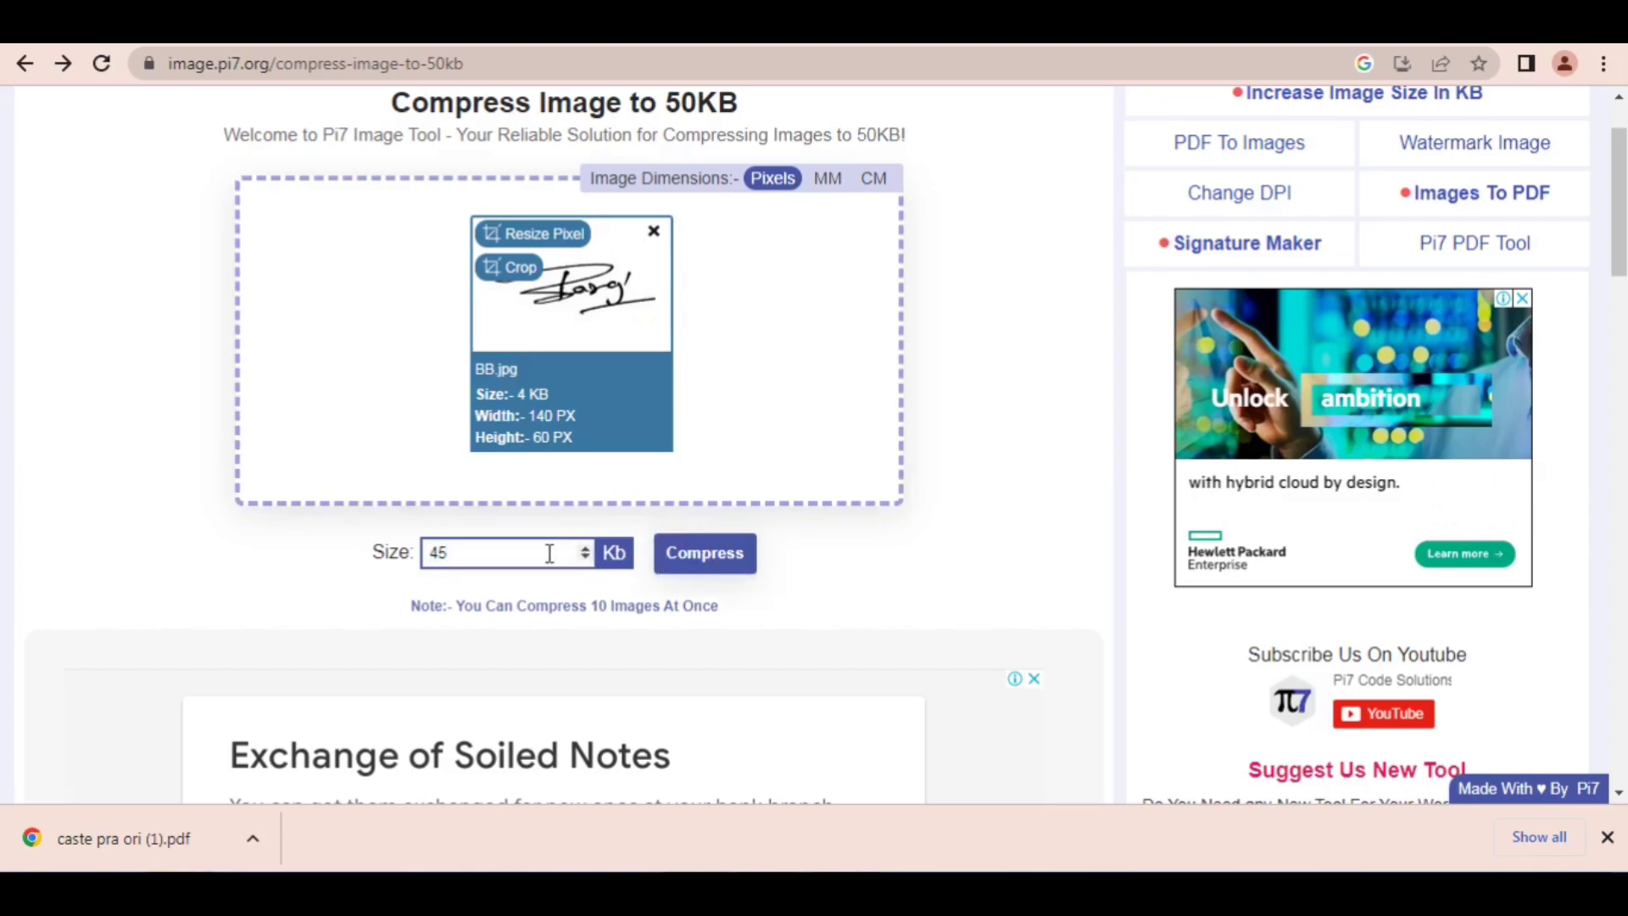
{"action": "left_click", "coordinate": [670, 554]}
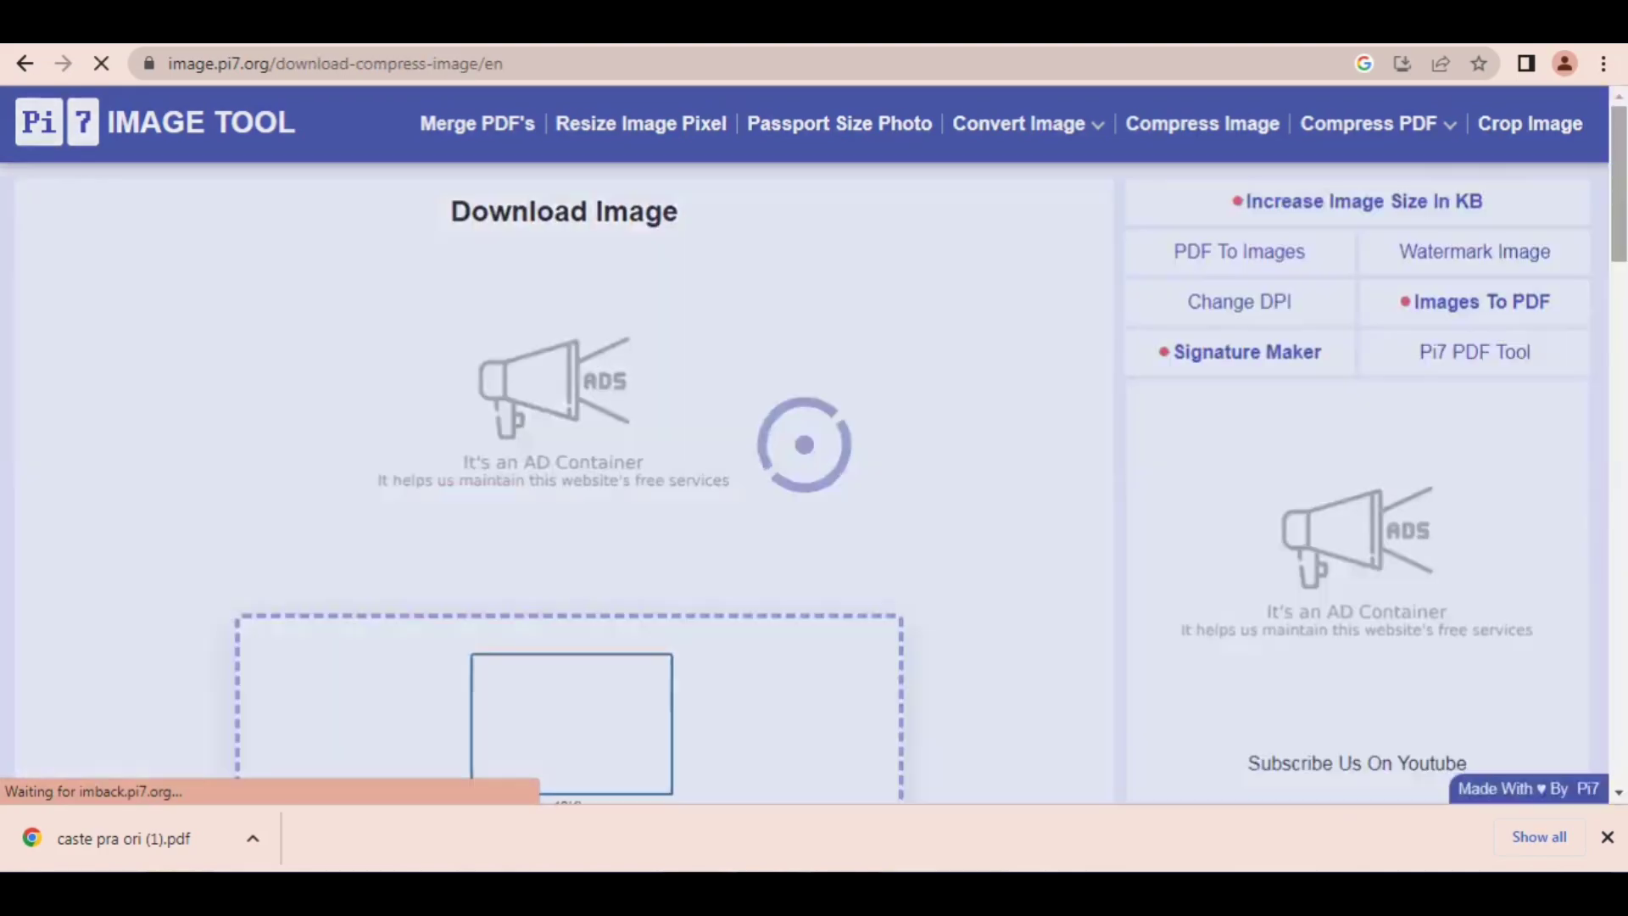
Step: Download the compressed signature and save a JPEG copy named BBB in Downloads from Picture Manager
{"action": "scroll", "coordinate": [930, 294], "scroll_direction": "down", "scroll_amount": 7}
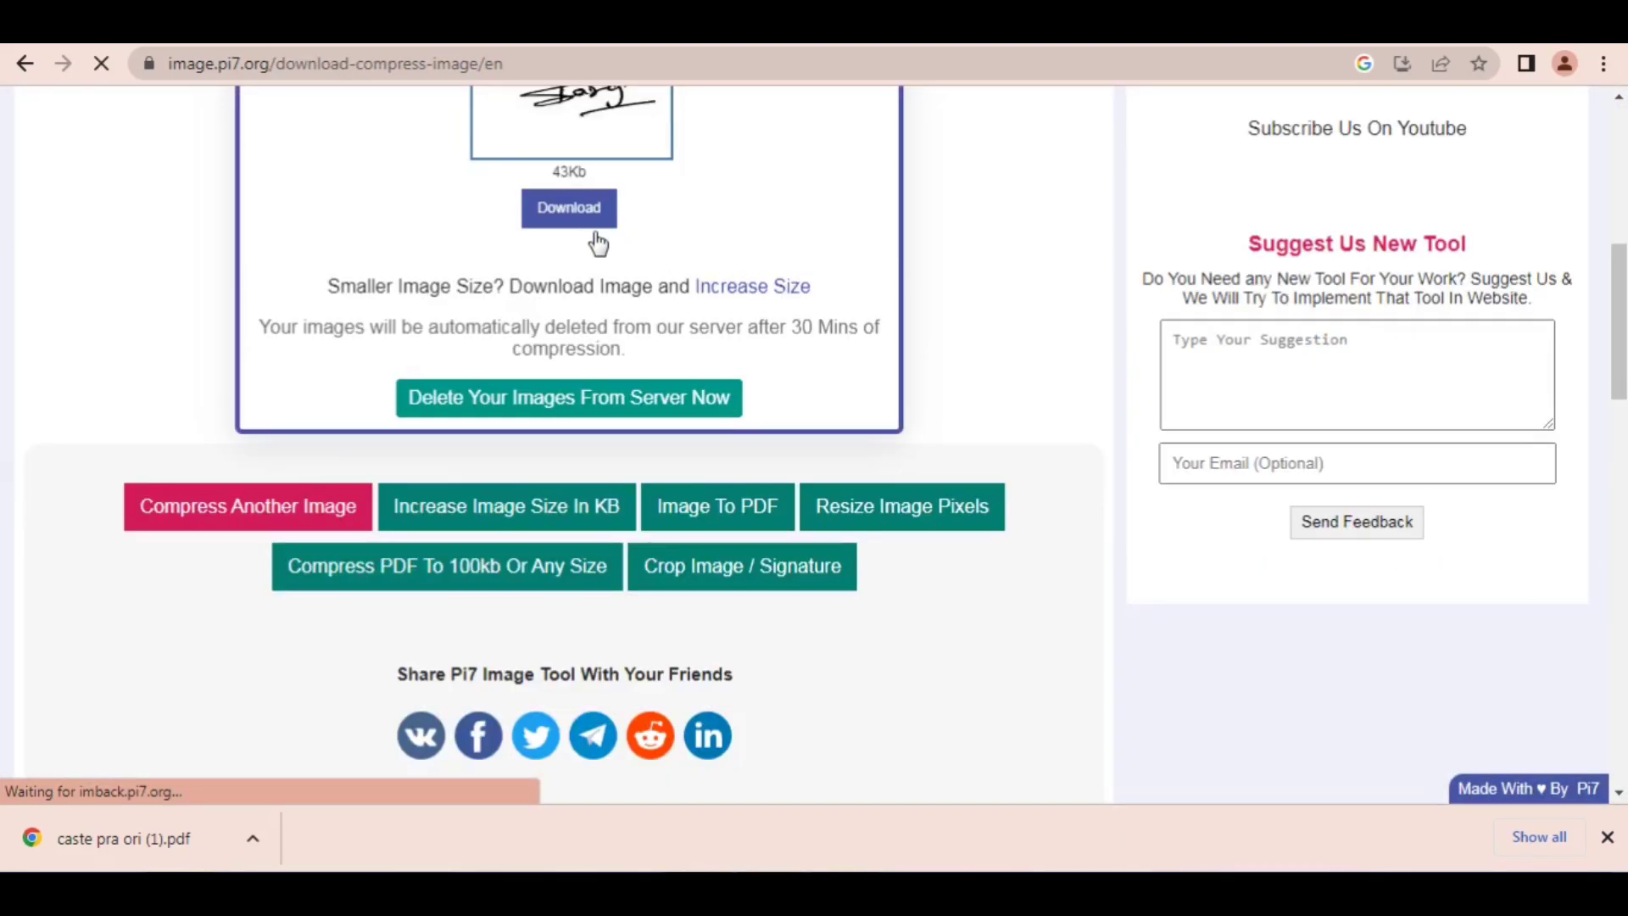
{"action": "left_click", "coordinate": [560, 219]}
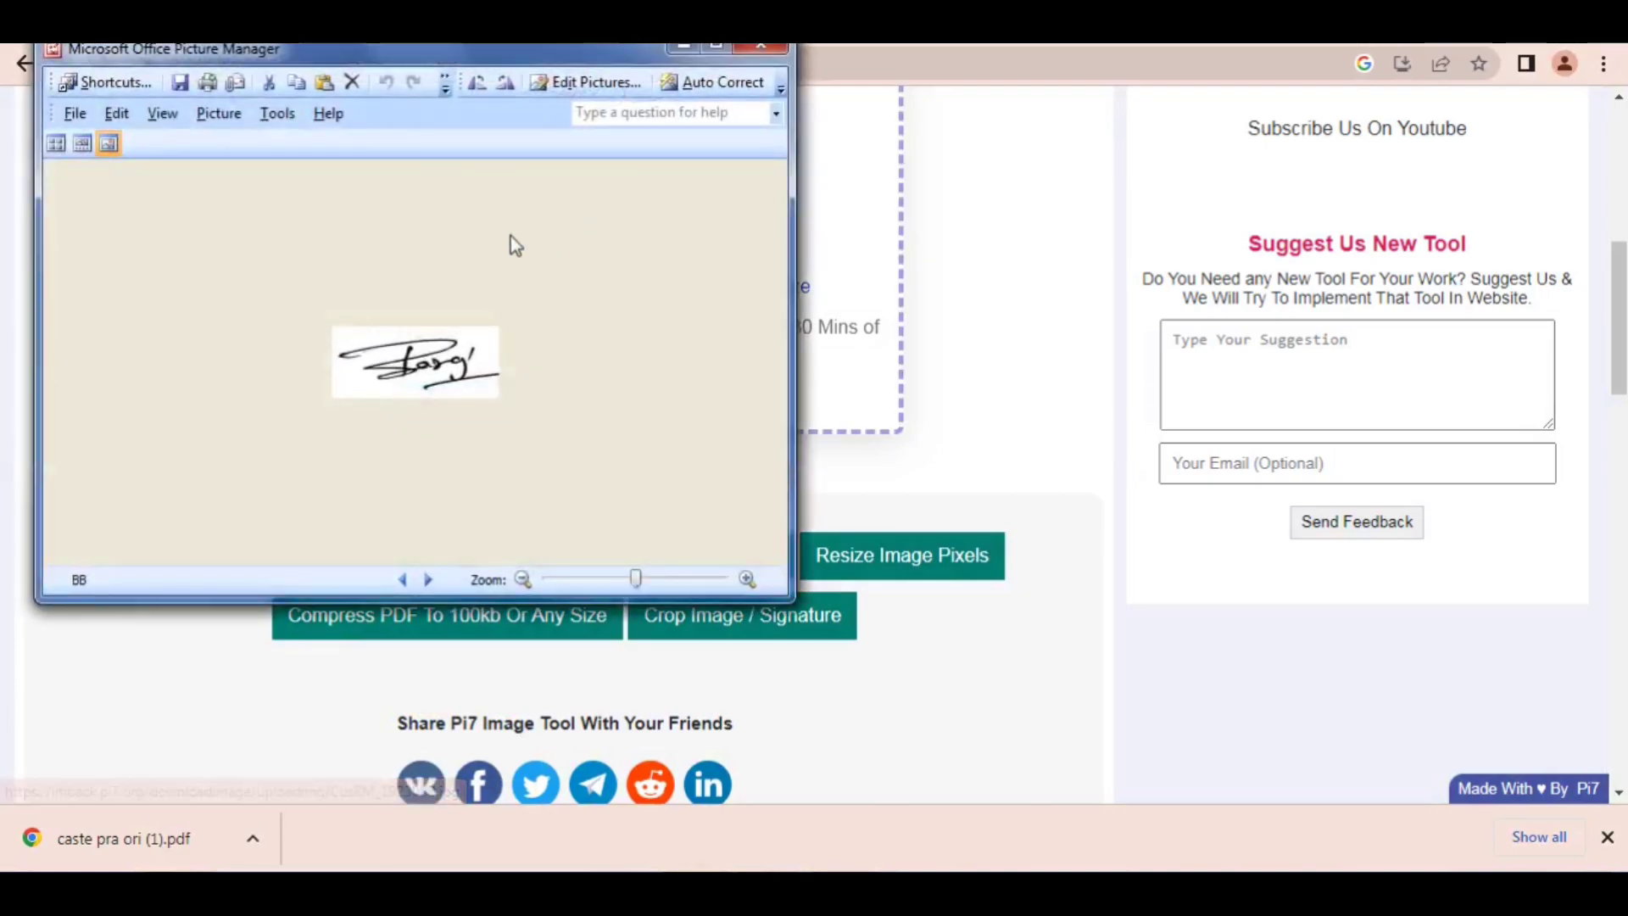
{"action": "left_click", "coordinate": [75, 114]}
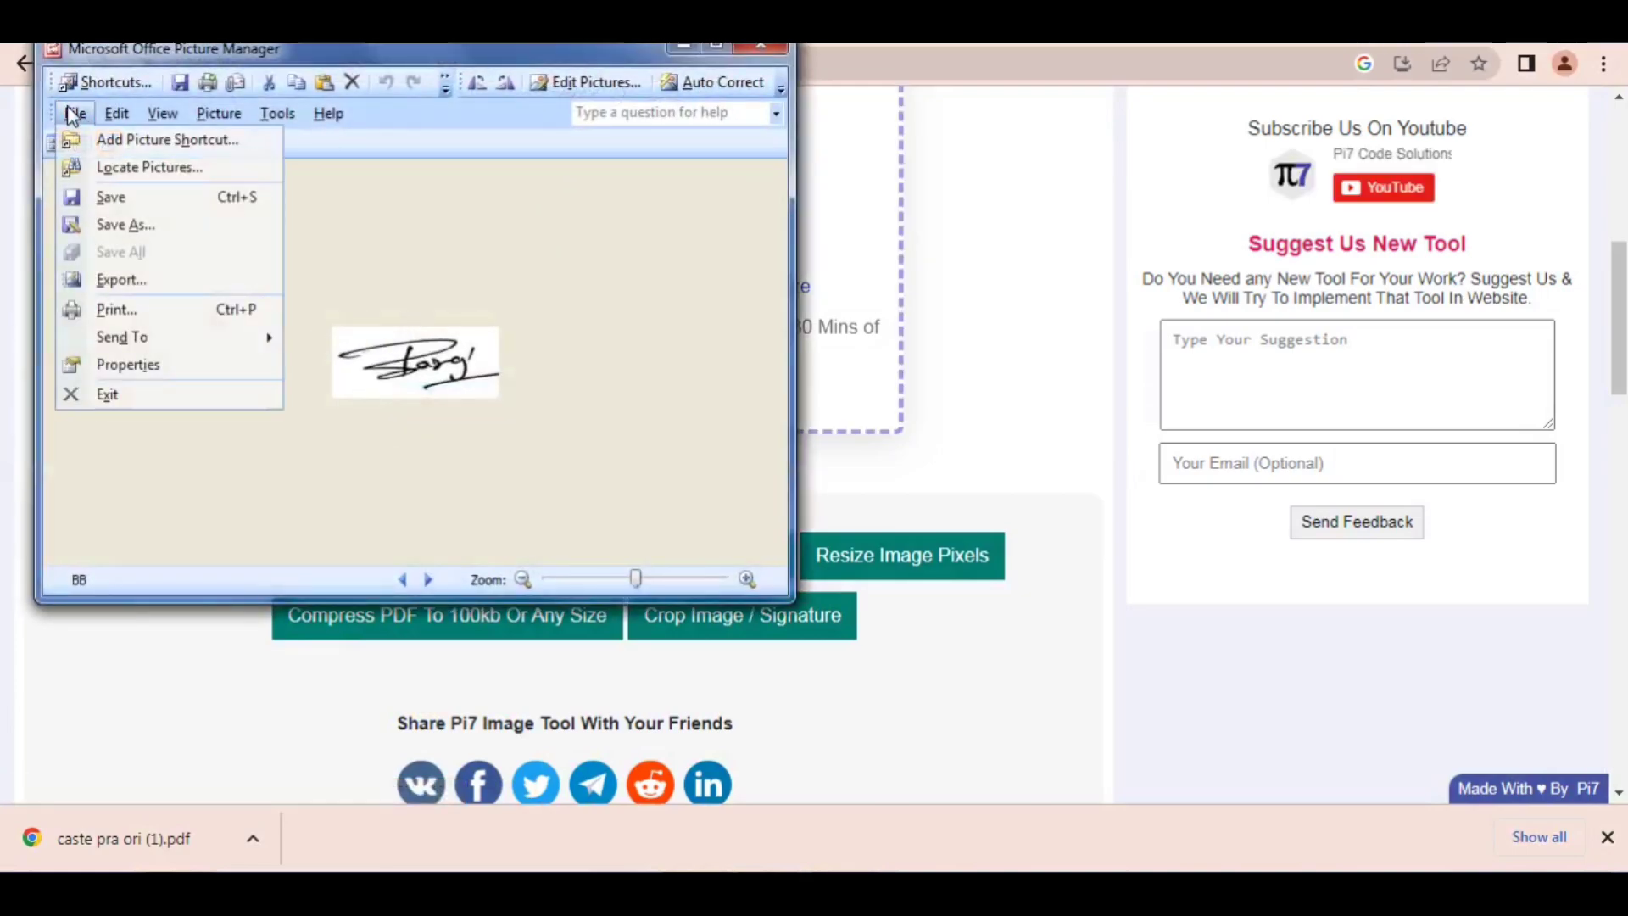
{"action": "left_click", "coordinate": [93, 226]}
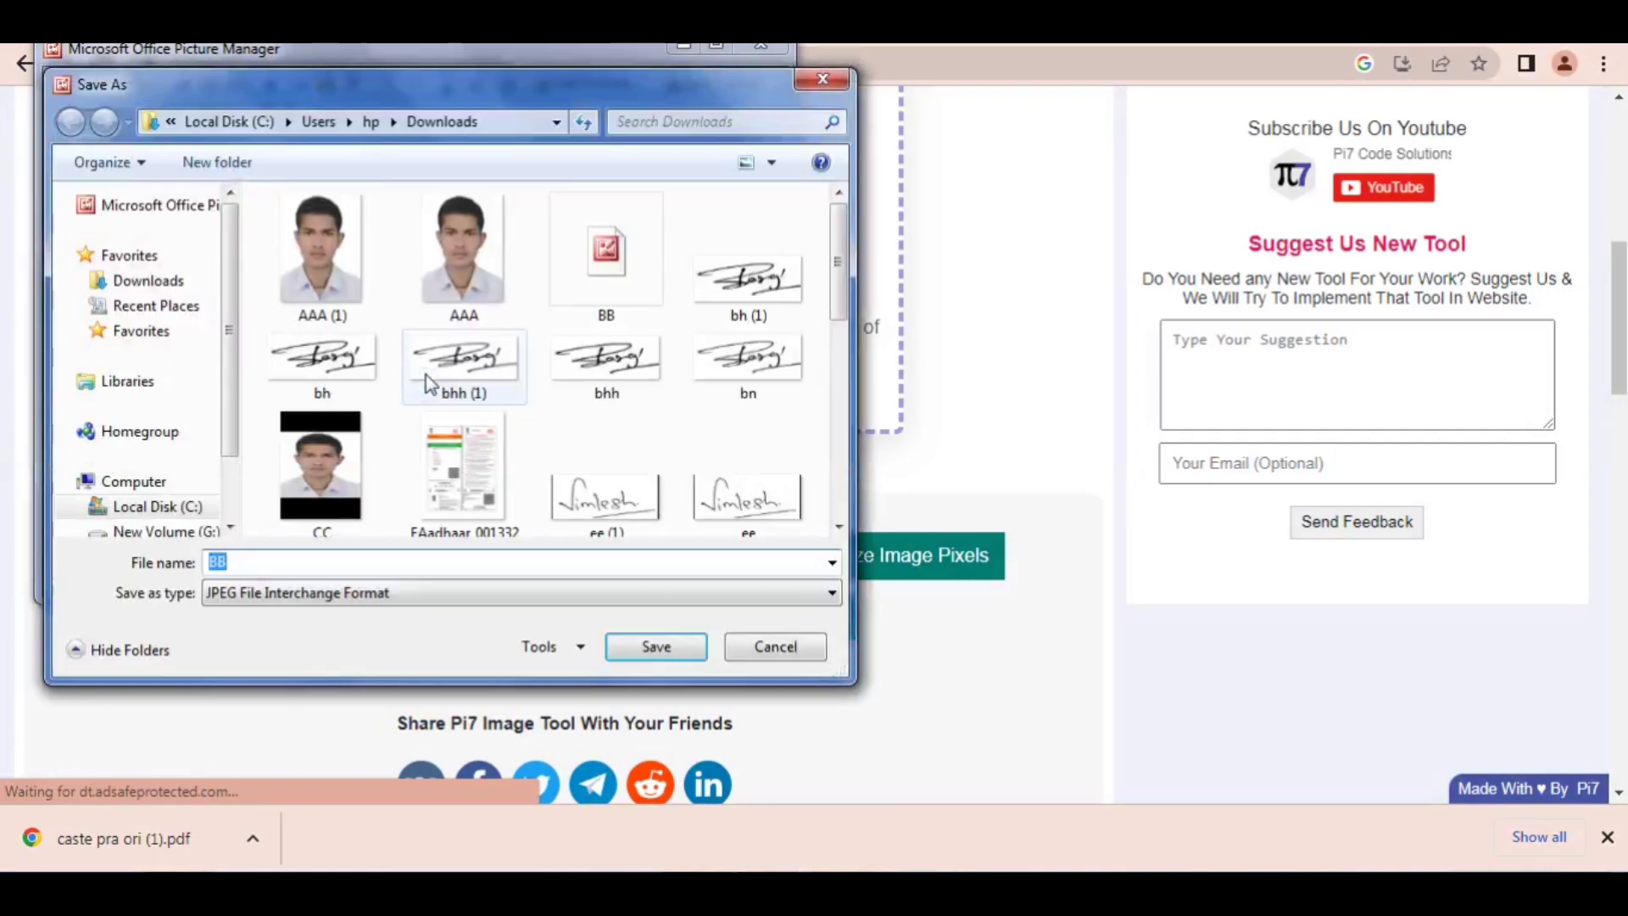
{"action": "type", "text": "BBB"}
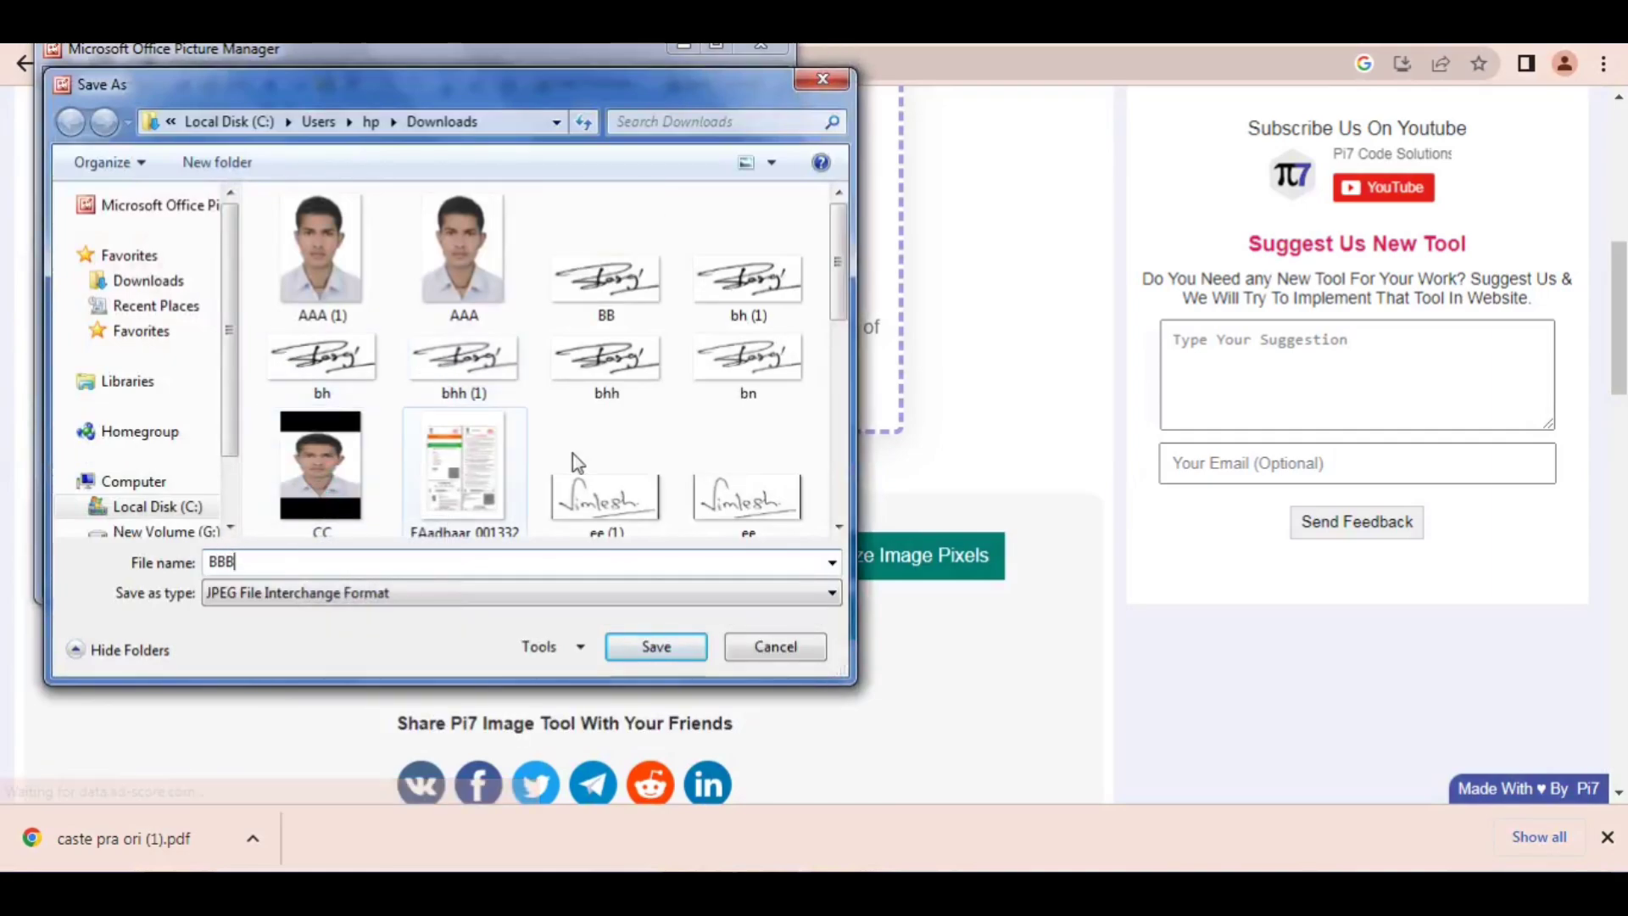
{"action": "left_click", "coordinate": [666, 650]}
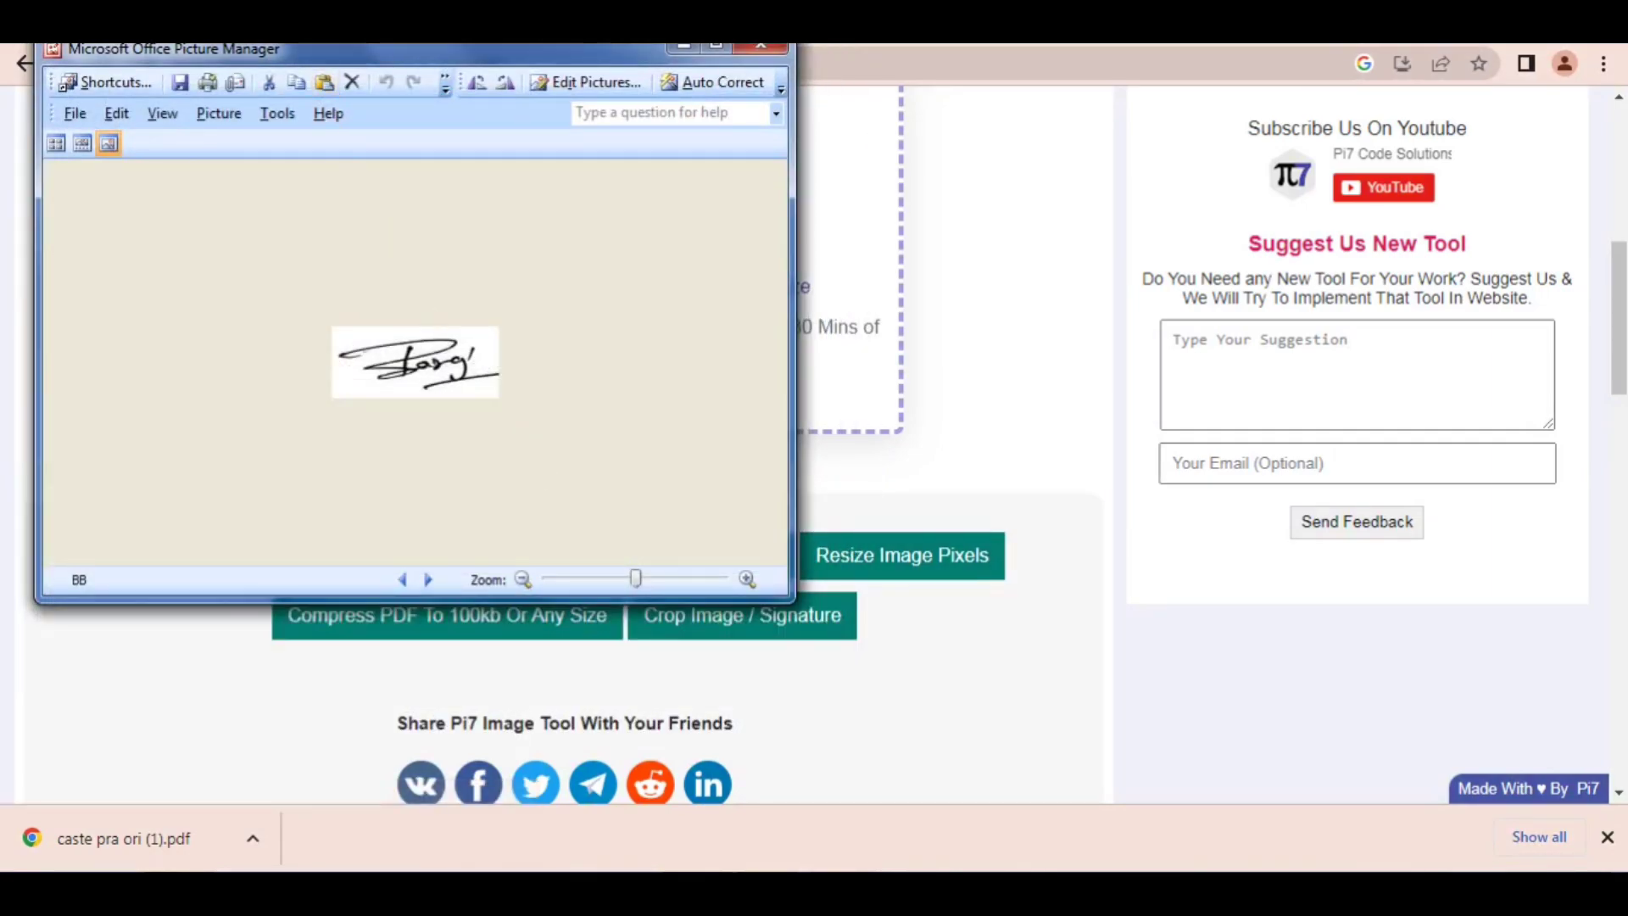
{"action": "left_click", "coordinate": [759, 49]}
Step: Upload BBB from Downloads as the applicant's signature on the RRB page and accept the 140 x 60 px crop
{"action": "key", "text": "ctrl+Tab"}
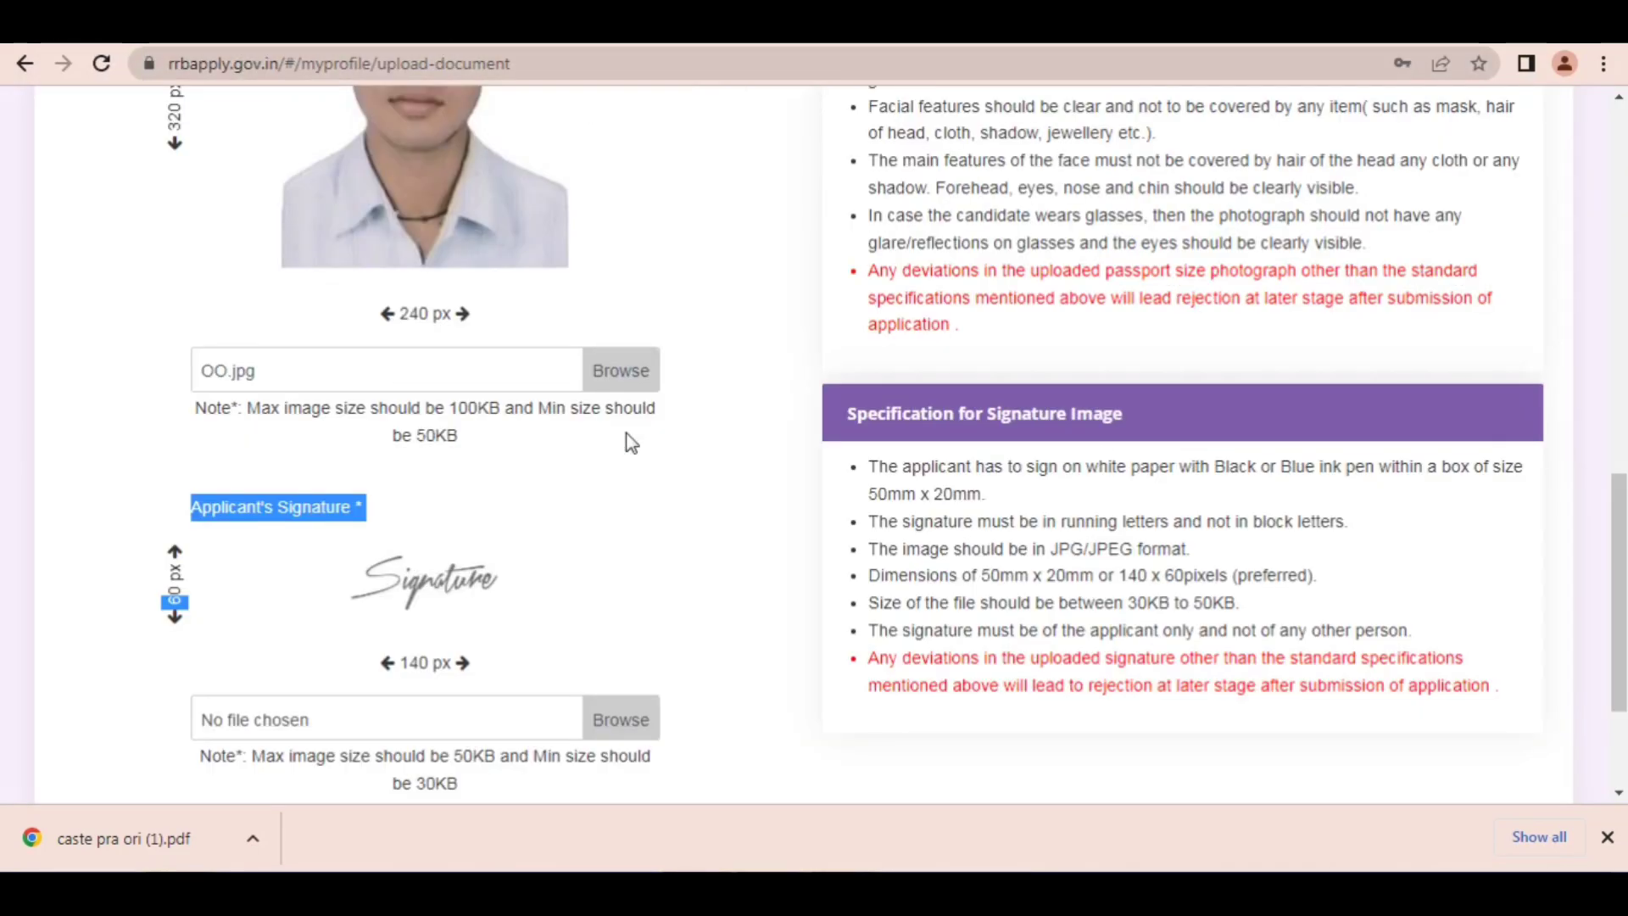
{"action": "left_click", "coordinate": [622, 721]}
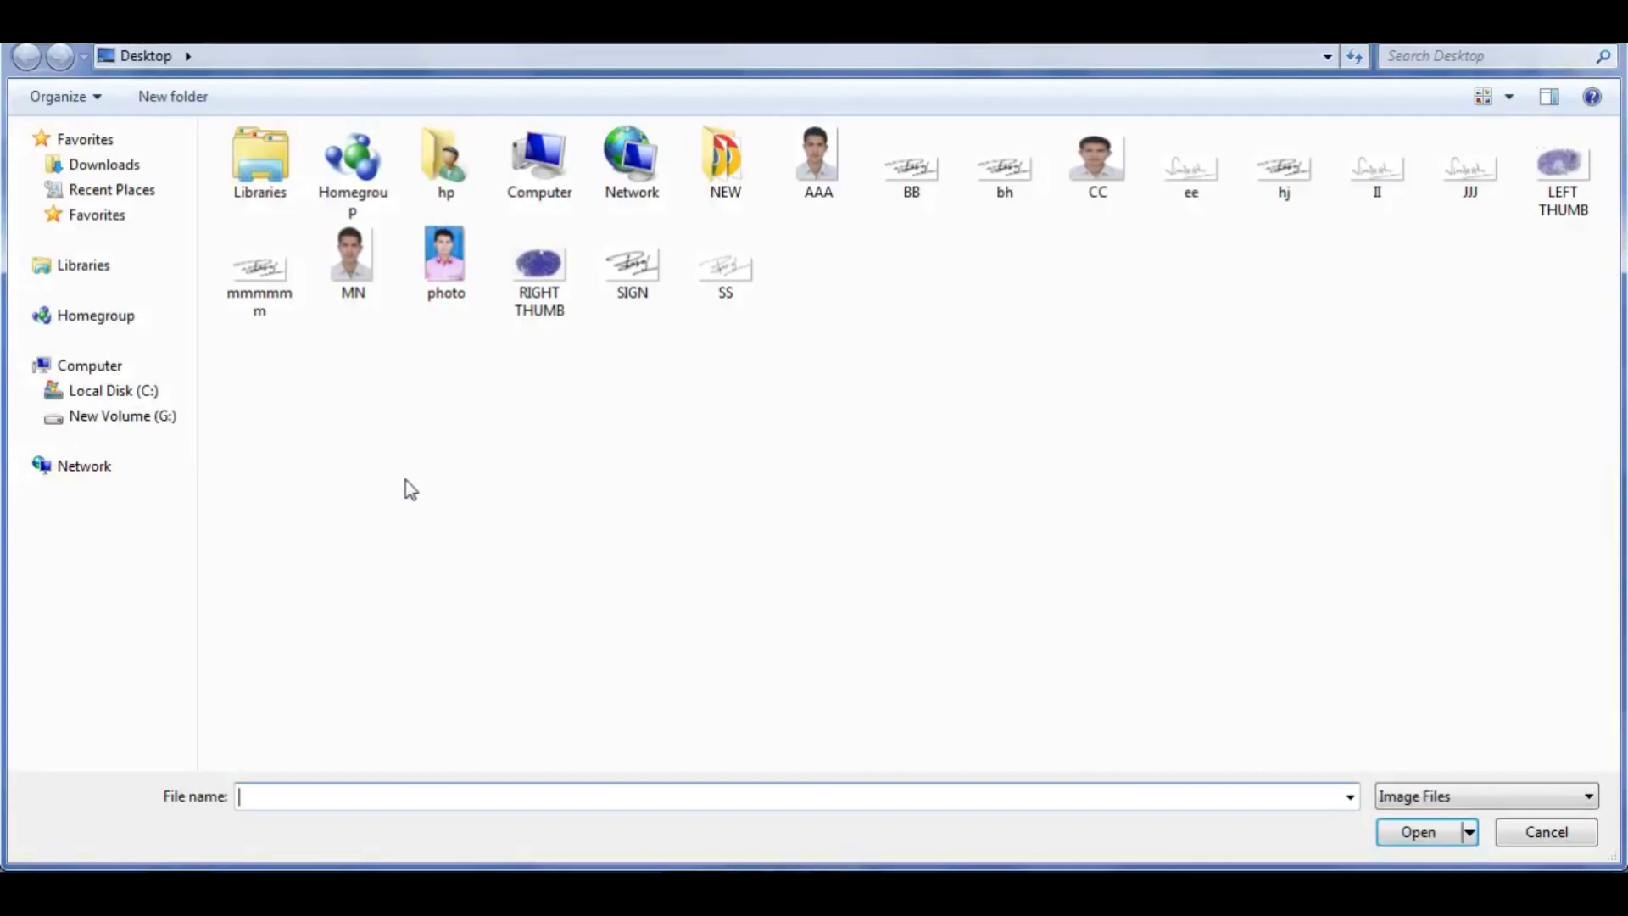
{"action": "left_click", "coordinate": [94, 172]}
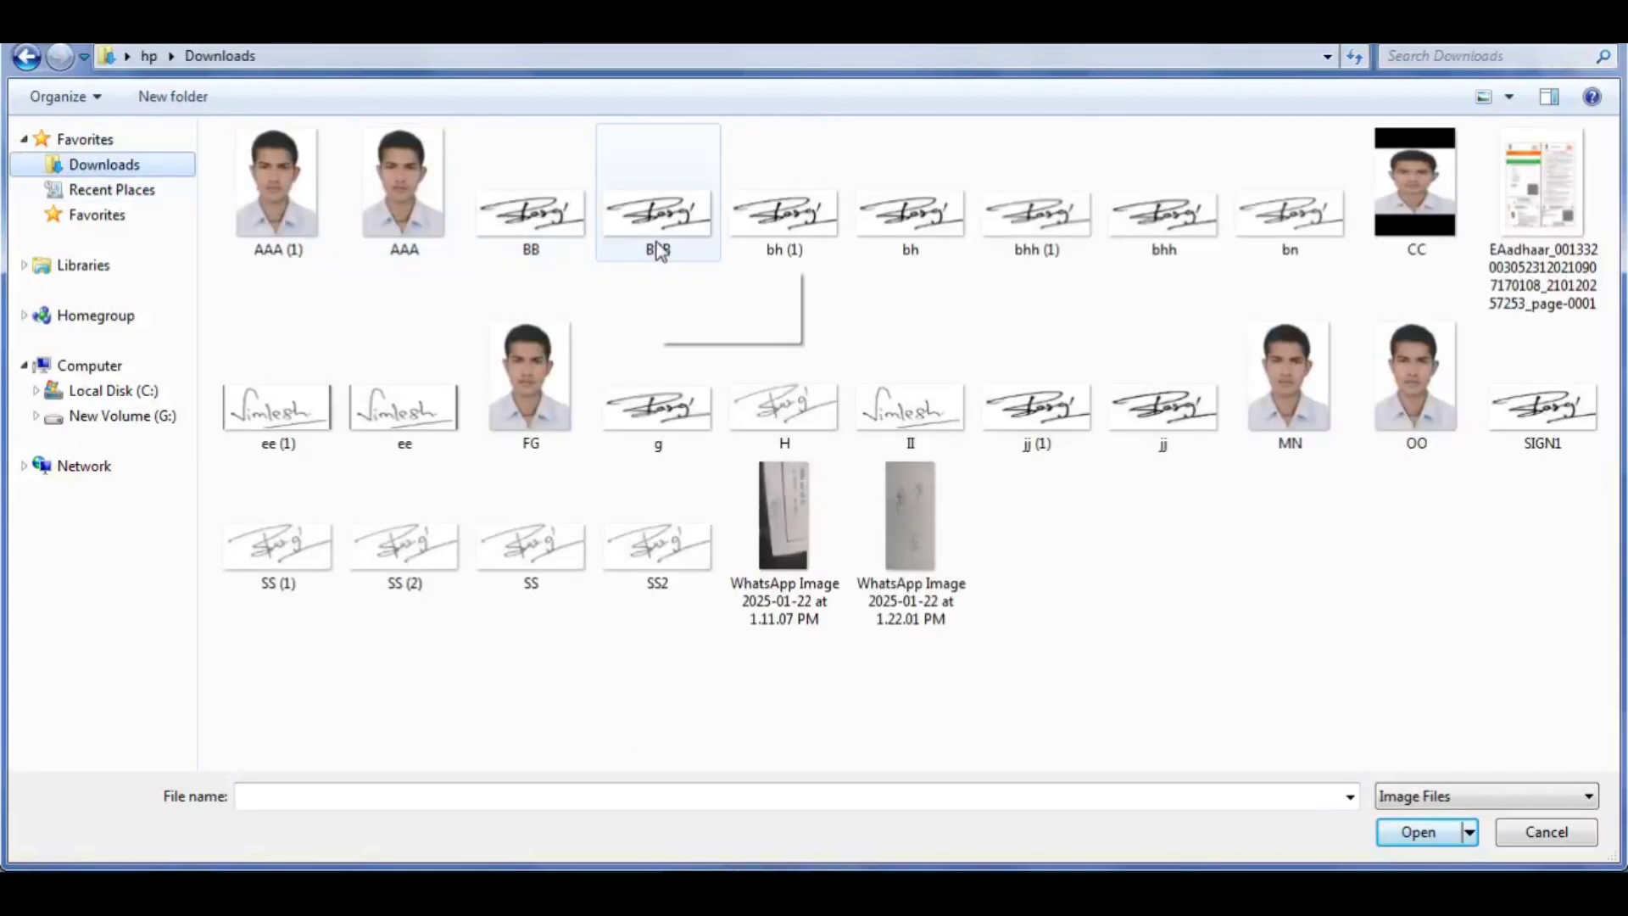
{"action": "double_click", "coordinate": [658, 250]}
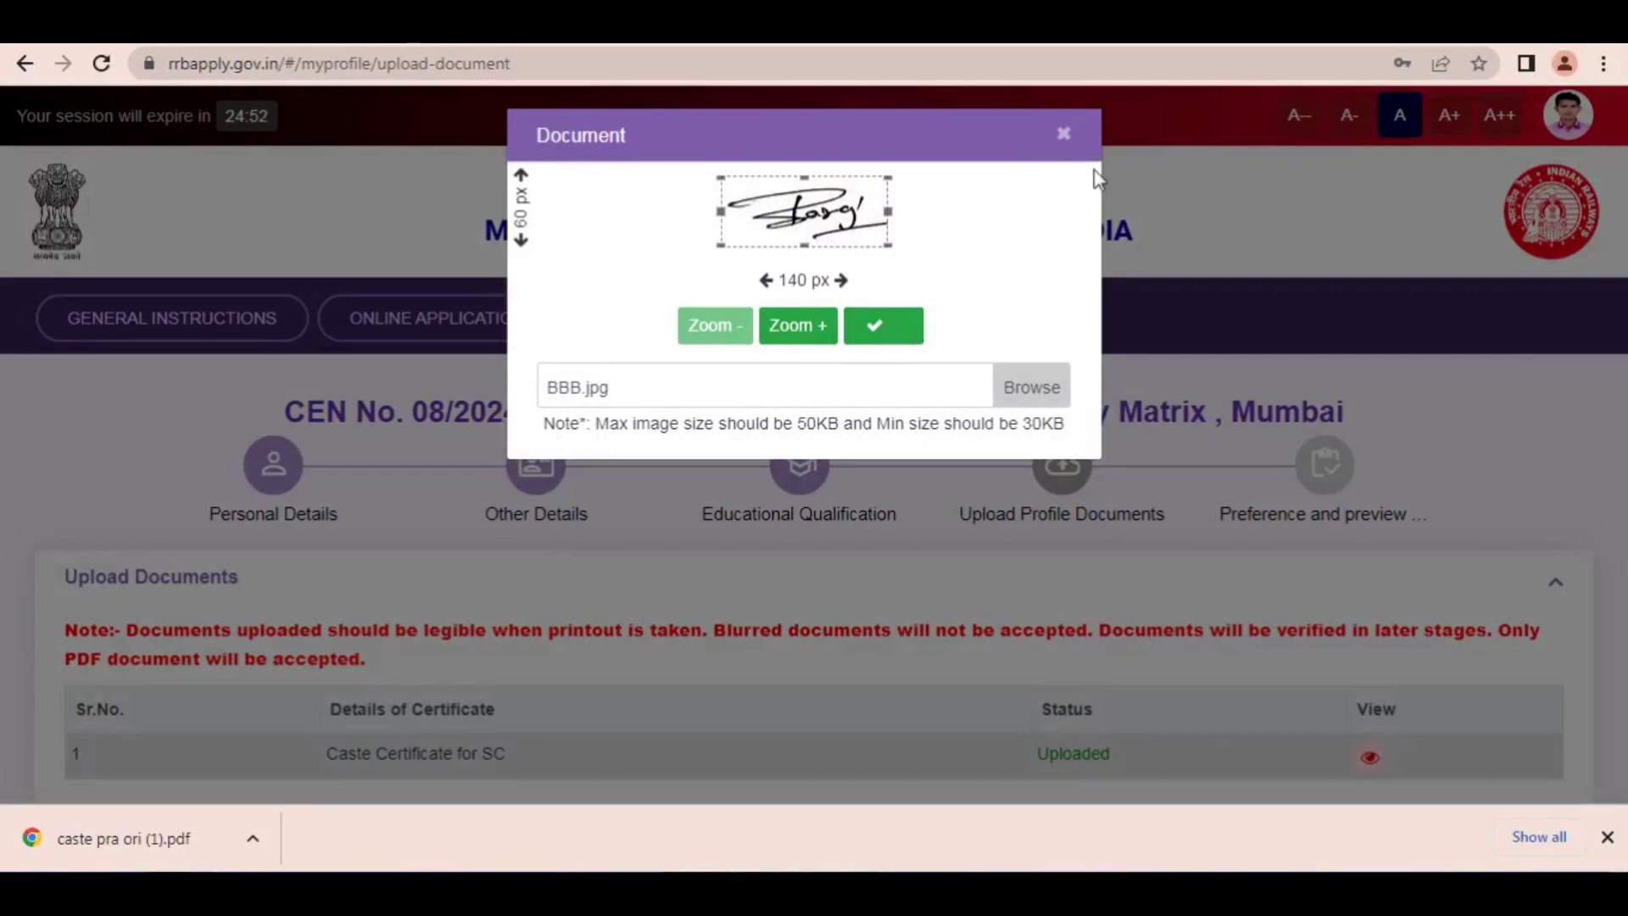
{"action": "key", "text": "ctrl+alt+d"}
{"action": "mouse_move", "coordinate": [990, 110]}
{"action": "left_mouse_down"}
{"action": "mouse_move", "coordinate": [807, 156]}
{"action": "mouse_move", "coordinate": [819, 180]}
{"action": "mouse_move", "coordinate": [882, 207]}
{"action": "mouse_move", "coordinate": [895, 333]}
{"action": "left_mouse_up"}
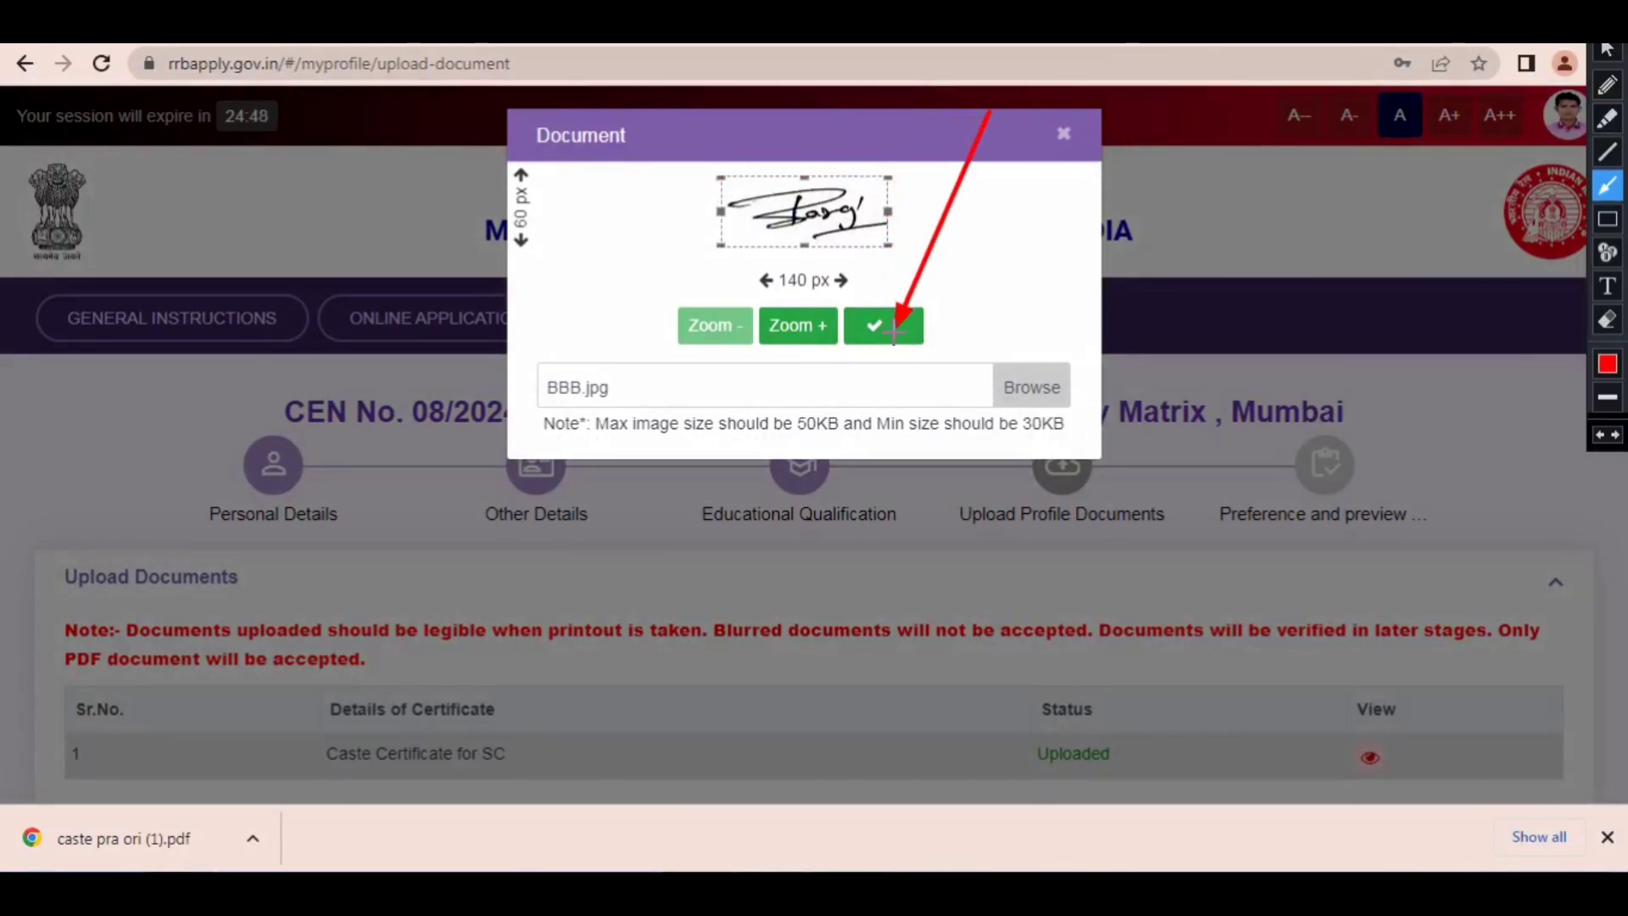
{"action": "key", "text": "ctrl+alt+d"}
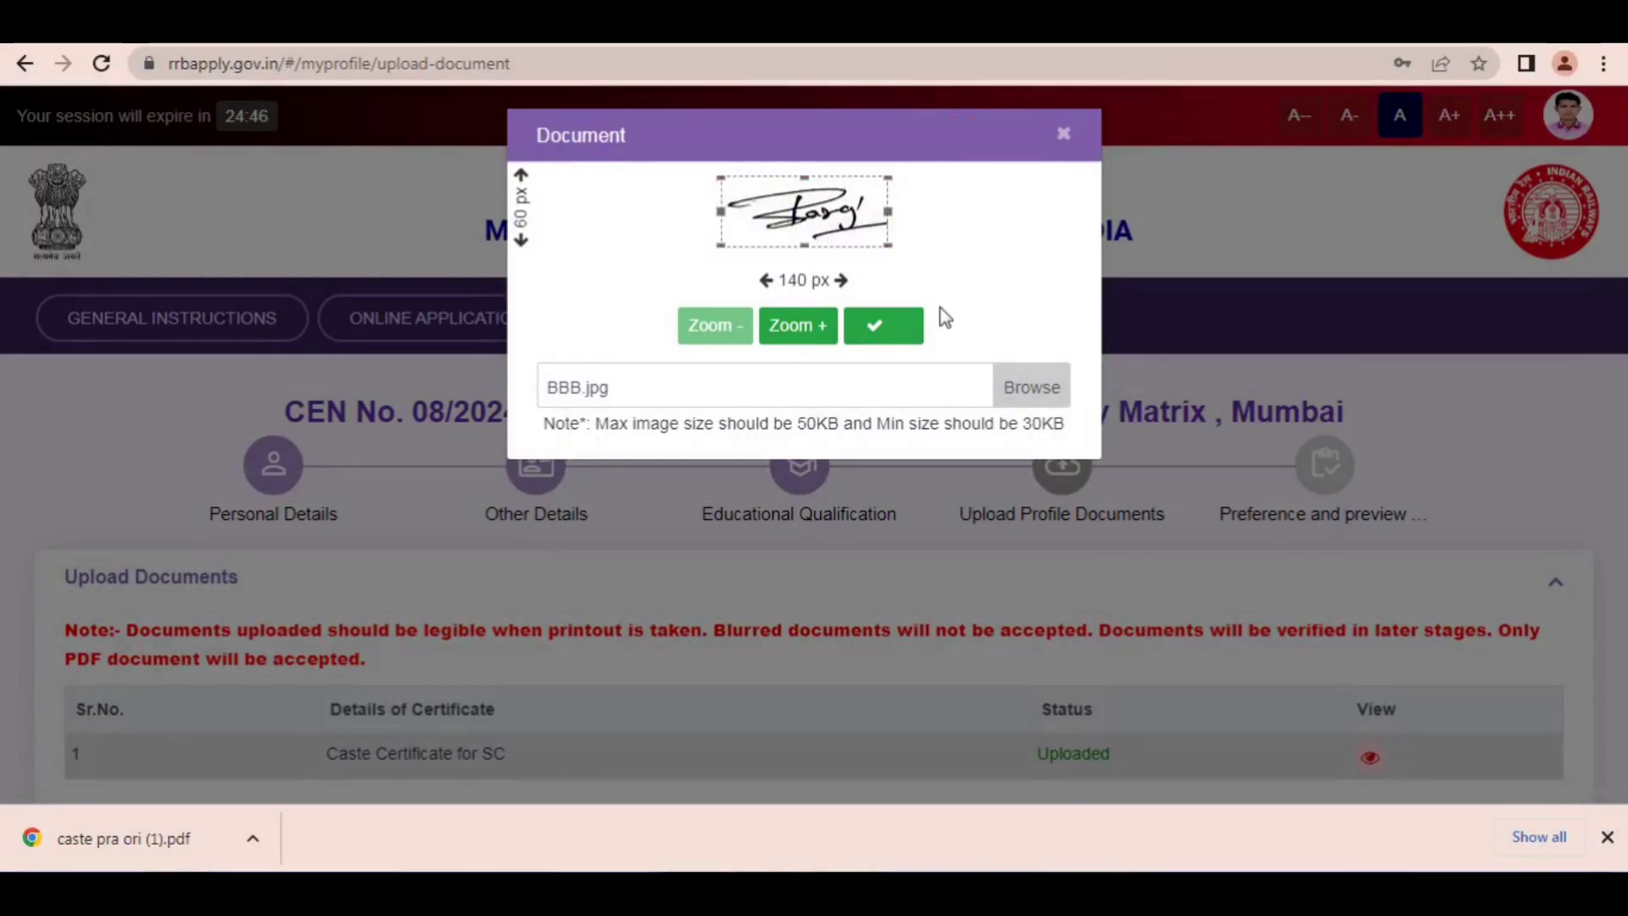
{"action": "left_click", "coordinate": [888, 325]}
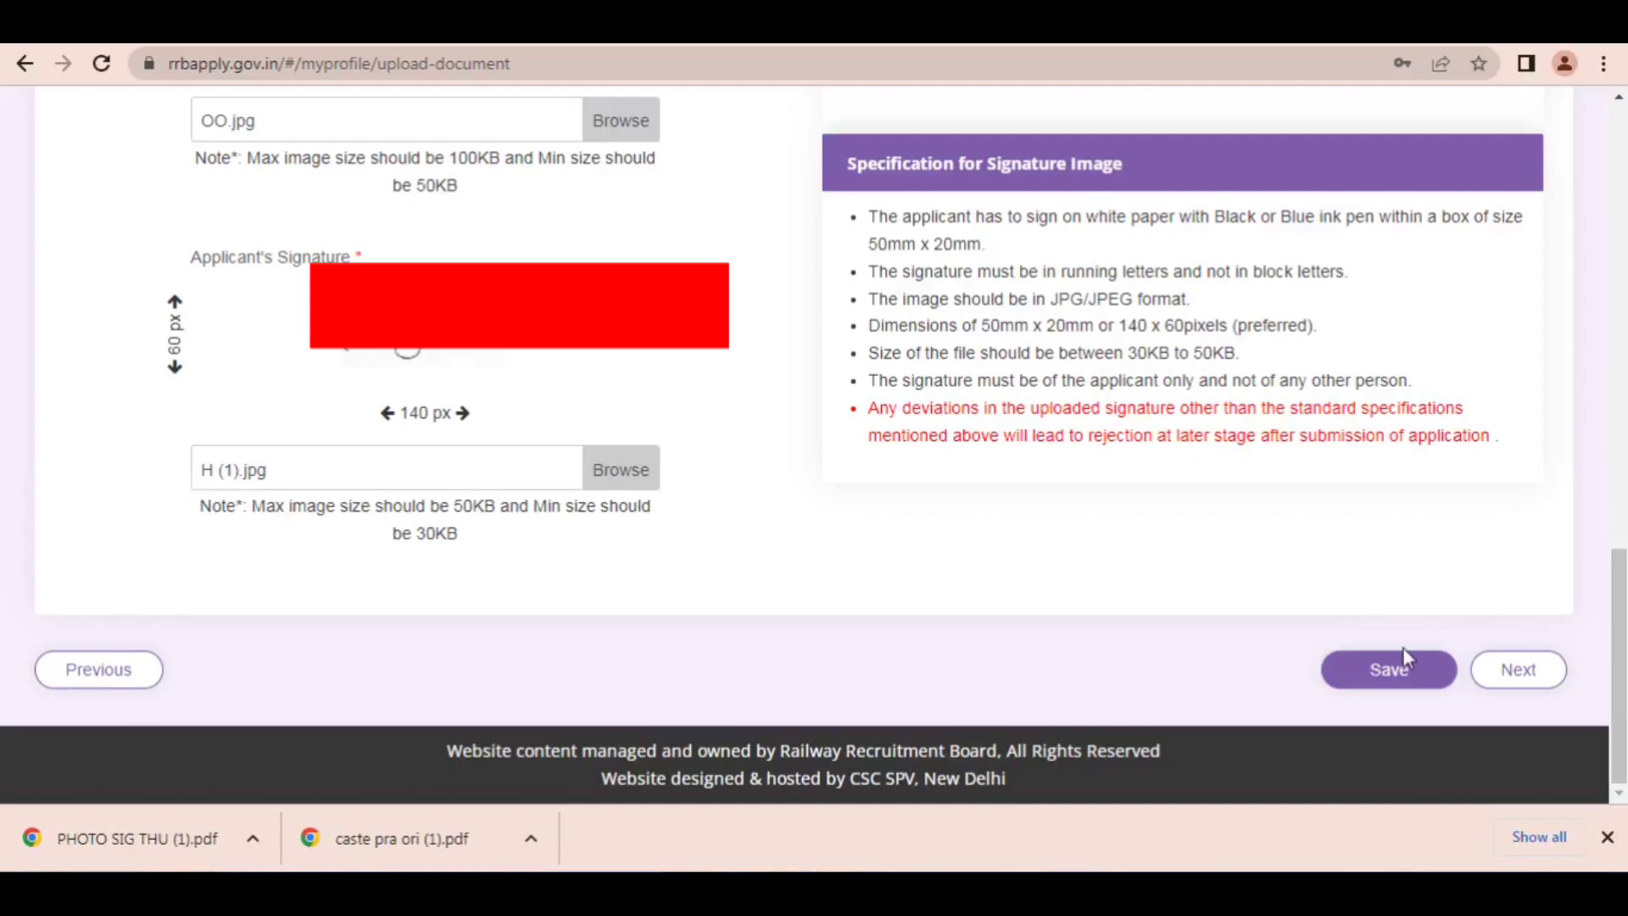
Step: Save the profile photo and signature, and continue to the post preference and preview stage
{"action": "left_click", "coordinate": [1393, 671]}
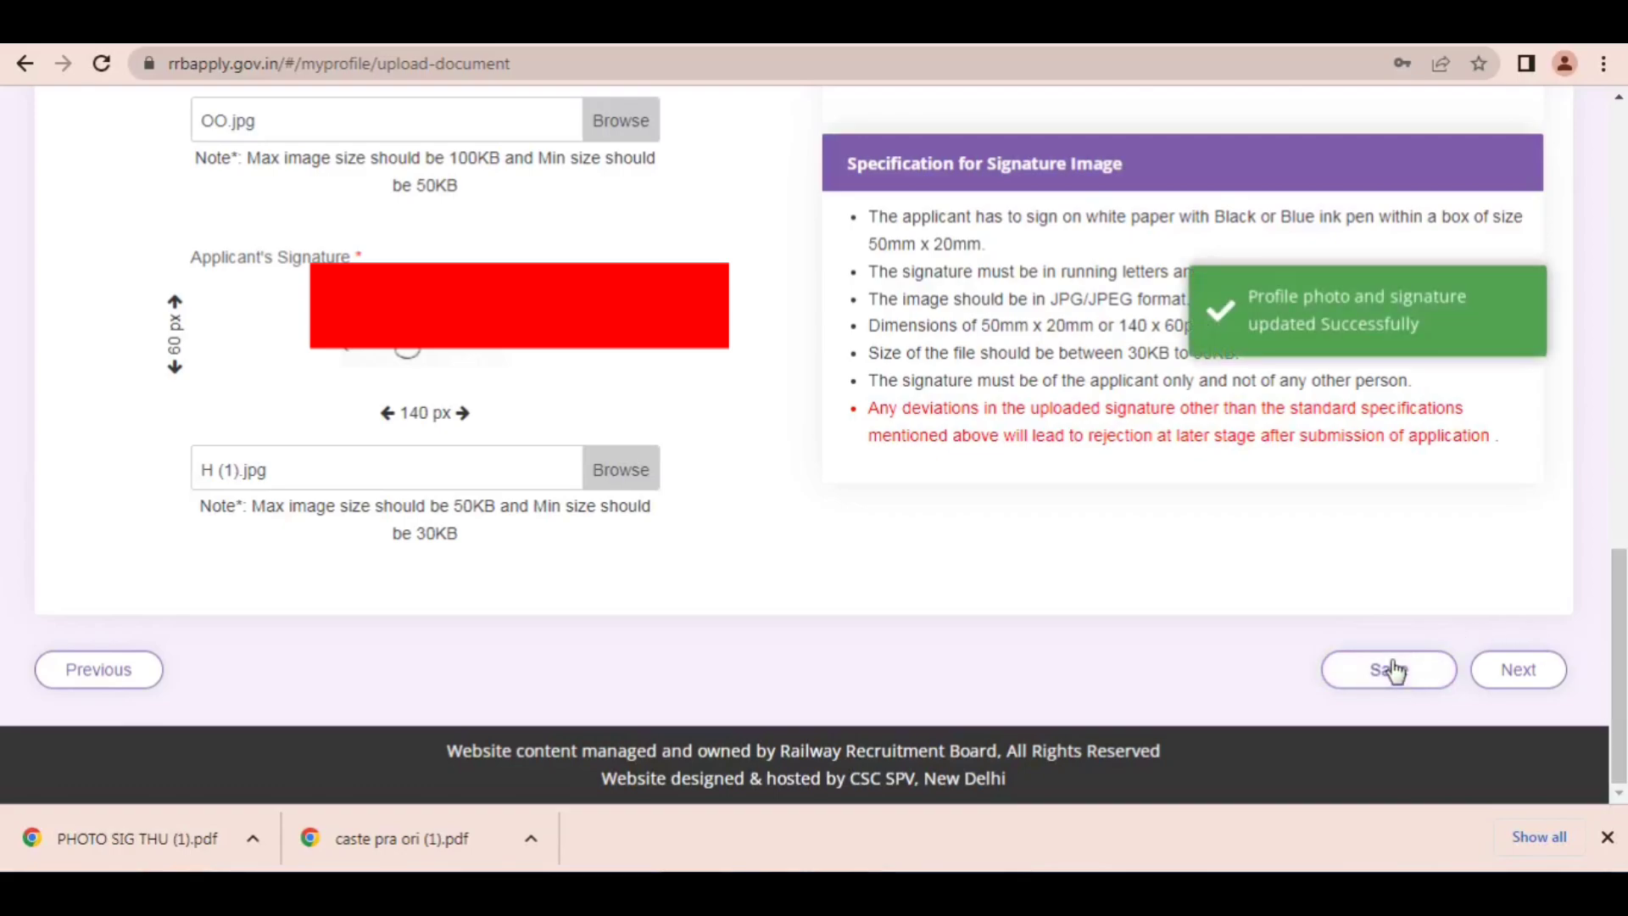
{"action": "left_click", "coordinate": [1477, 674]}
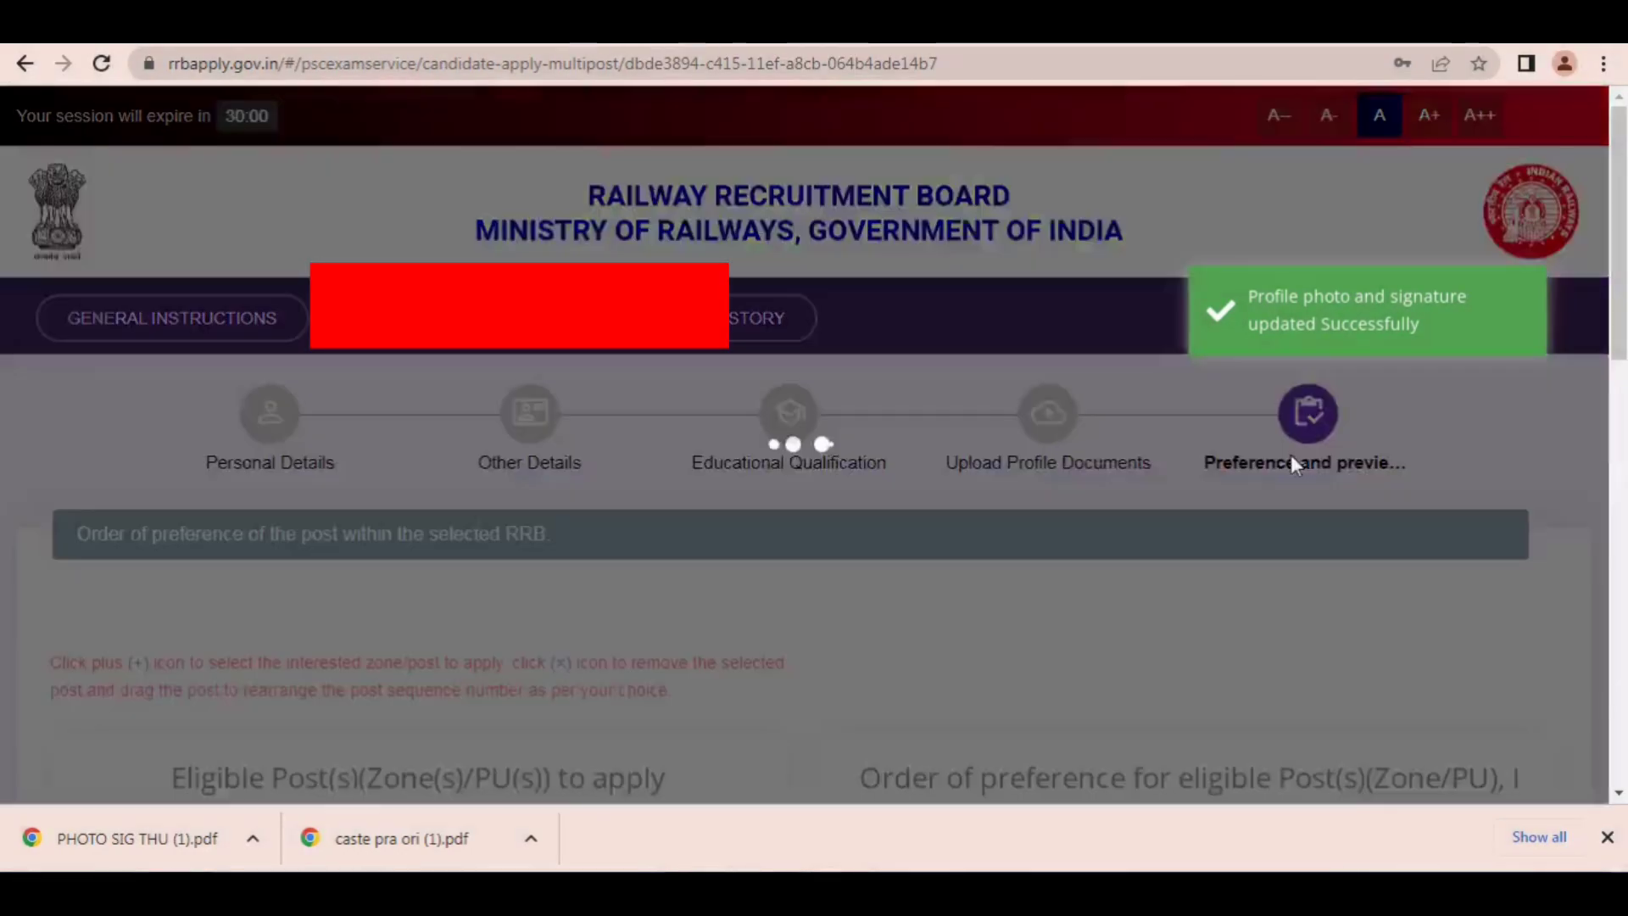
Step: Examine the full list of eligible posts offered for the RRB Mumbai preference order
{"action": "scroll", "coordinate": [813, 444], "scroll_direction": "down", "scroll_amount": 1}
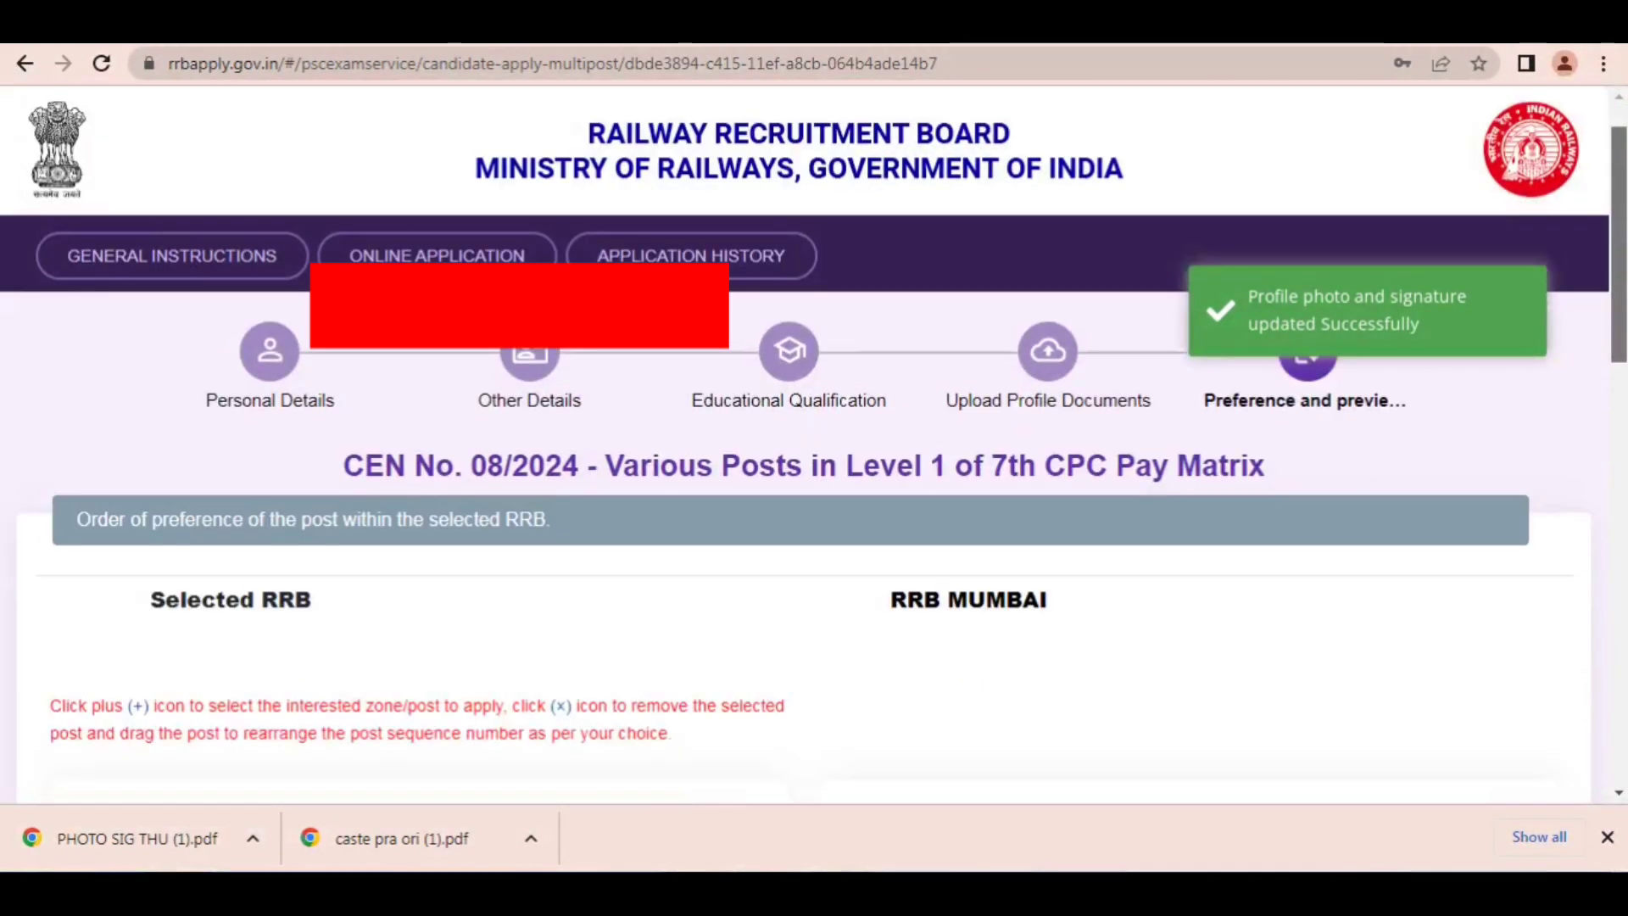
{"action": "scroll", "coordinate": [1624, 488], "scroll_direction": "down", "scroll_amount": 8}
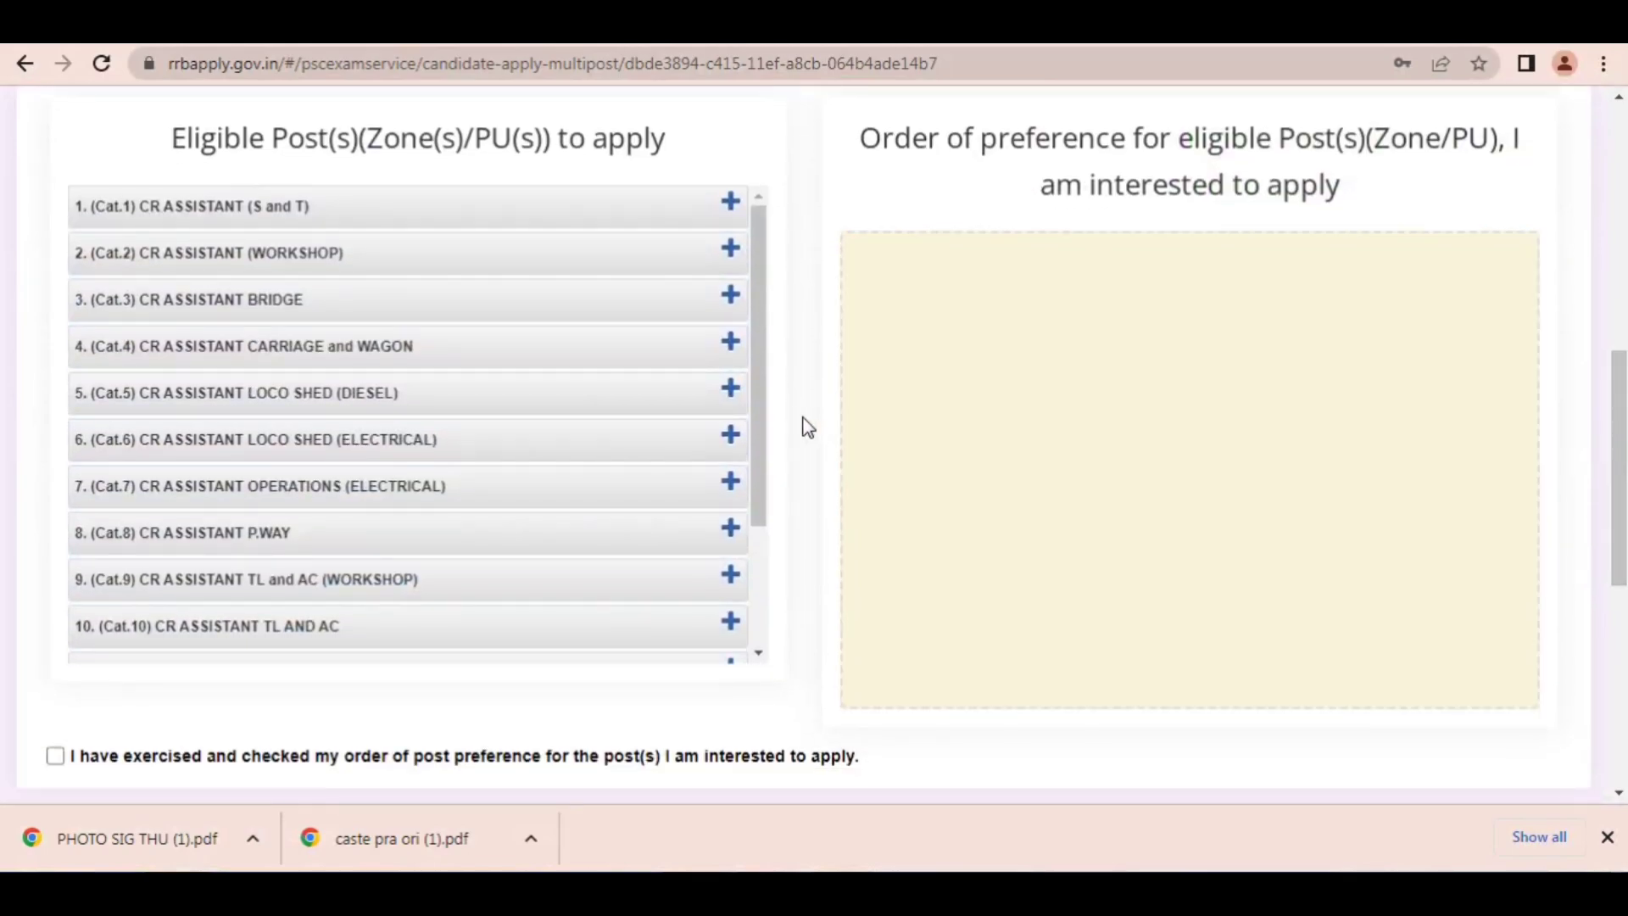
{"action": "scroll", "coordinate": [719, 534], "scroll_direction": "down", "scroll_amount": 1}
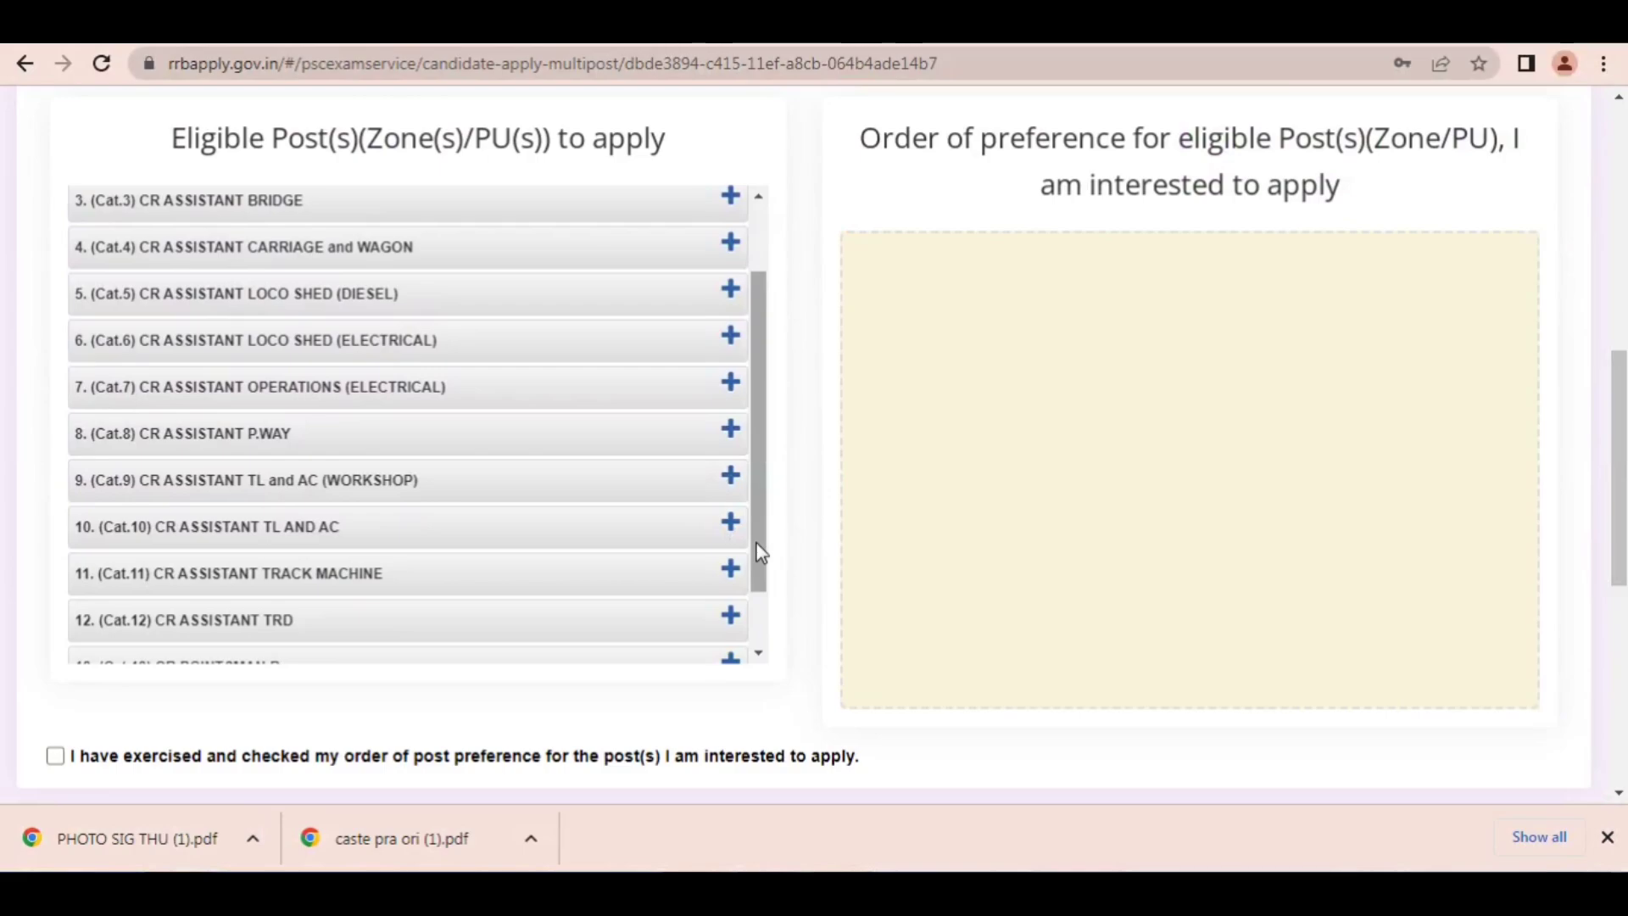
{"action": "left_click_drag", "start_coordinate": [760, 552], "coordinate": [760, 621]}
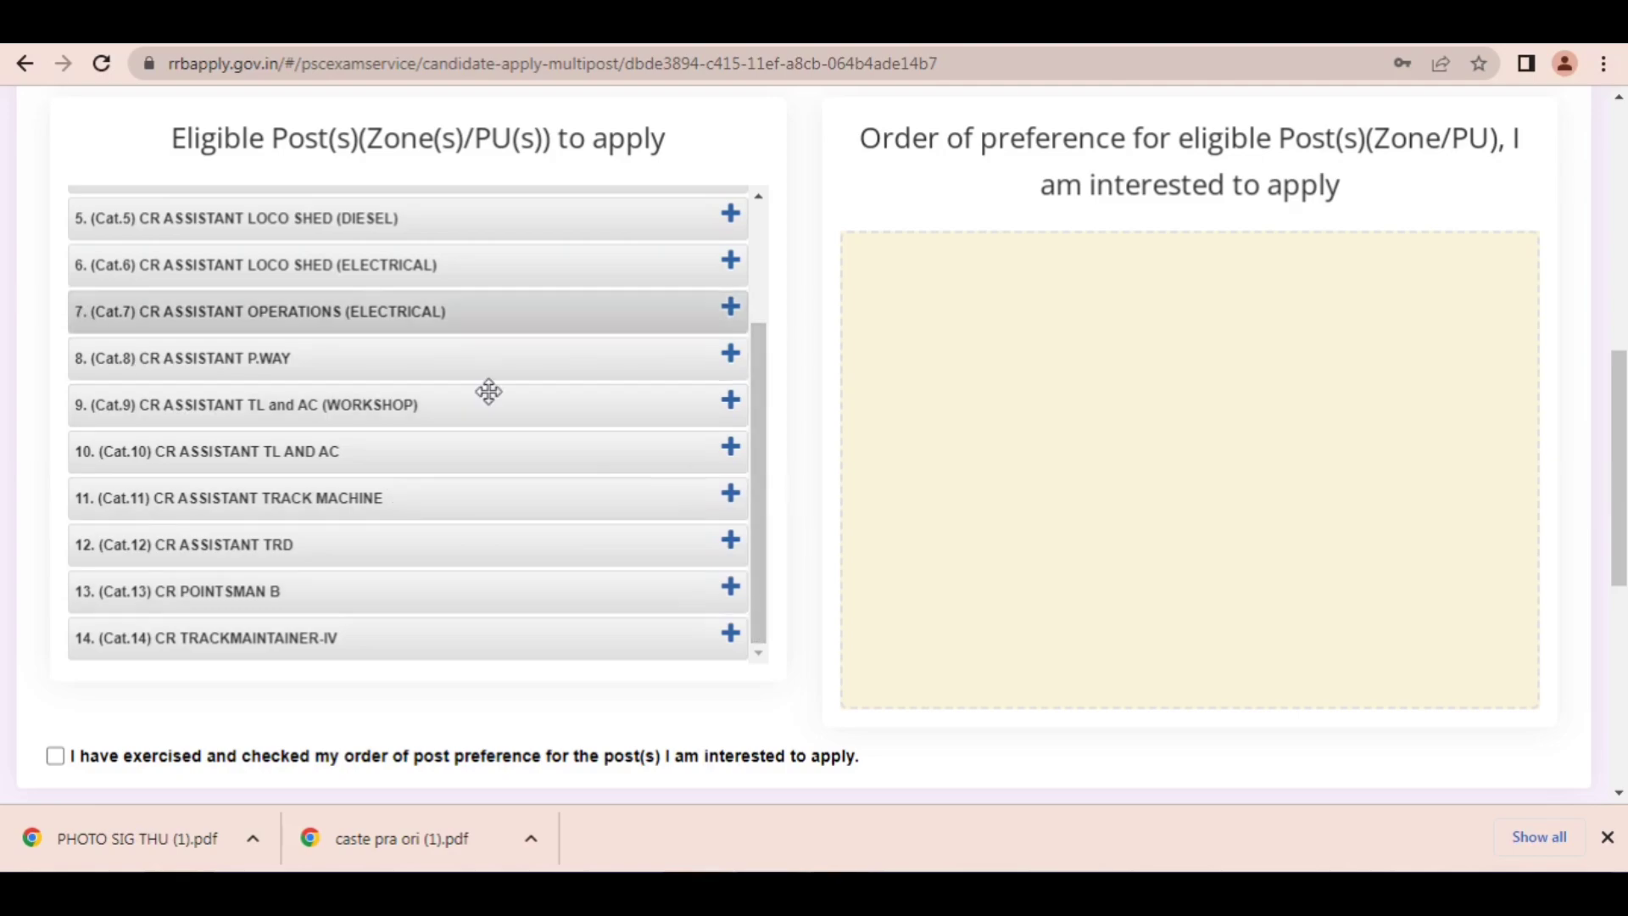
{"action": "scroll", "coordinate": [751, 421], "scroll_direction": "up", "scroll_amount": 3}
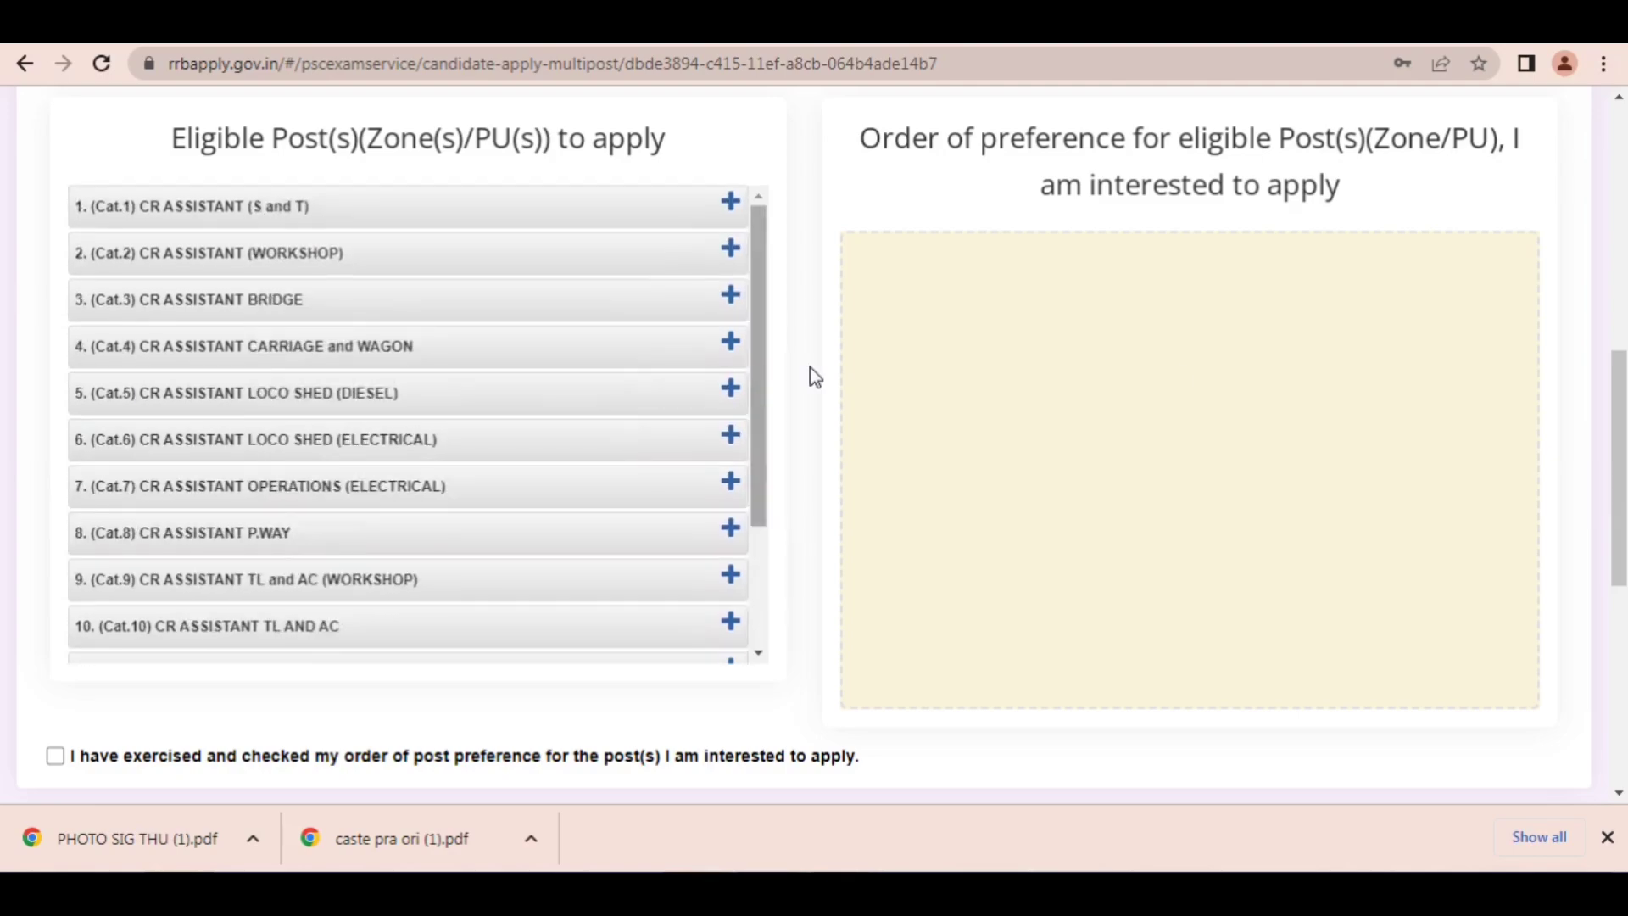
Step: Switch to the CEN_08_2024_level1 PDF and examine the post-wise medical standard, age and qualification tables on pages 50 and 51
{"action": "scroll", "coordinate": [811, 368], "scroll_direction": "up", "scroll_amount": 2}
{"action": "scroll", "coordinate": [460, 130], "scroll_direction": "up", "scroll_amount": 1}
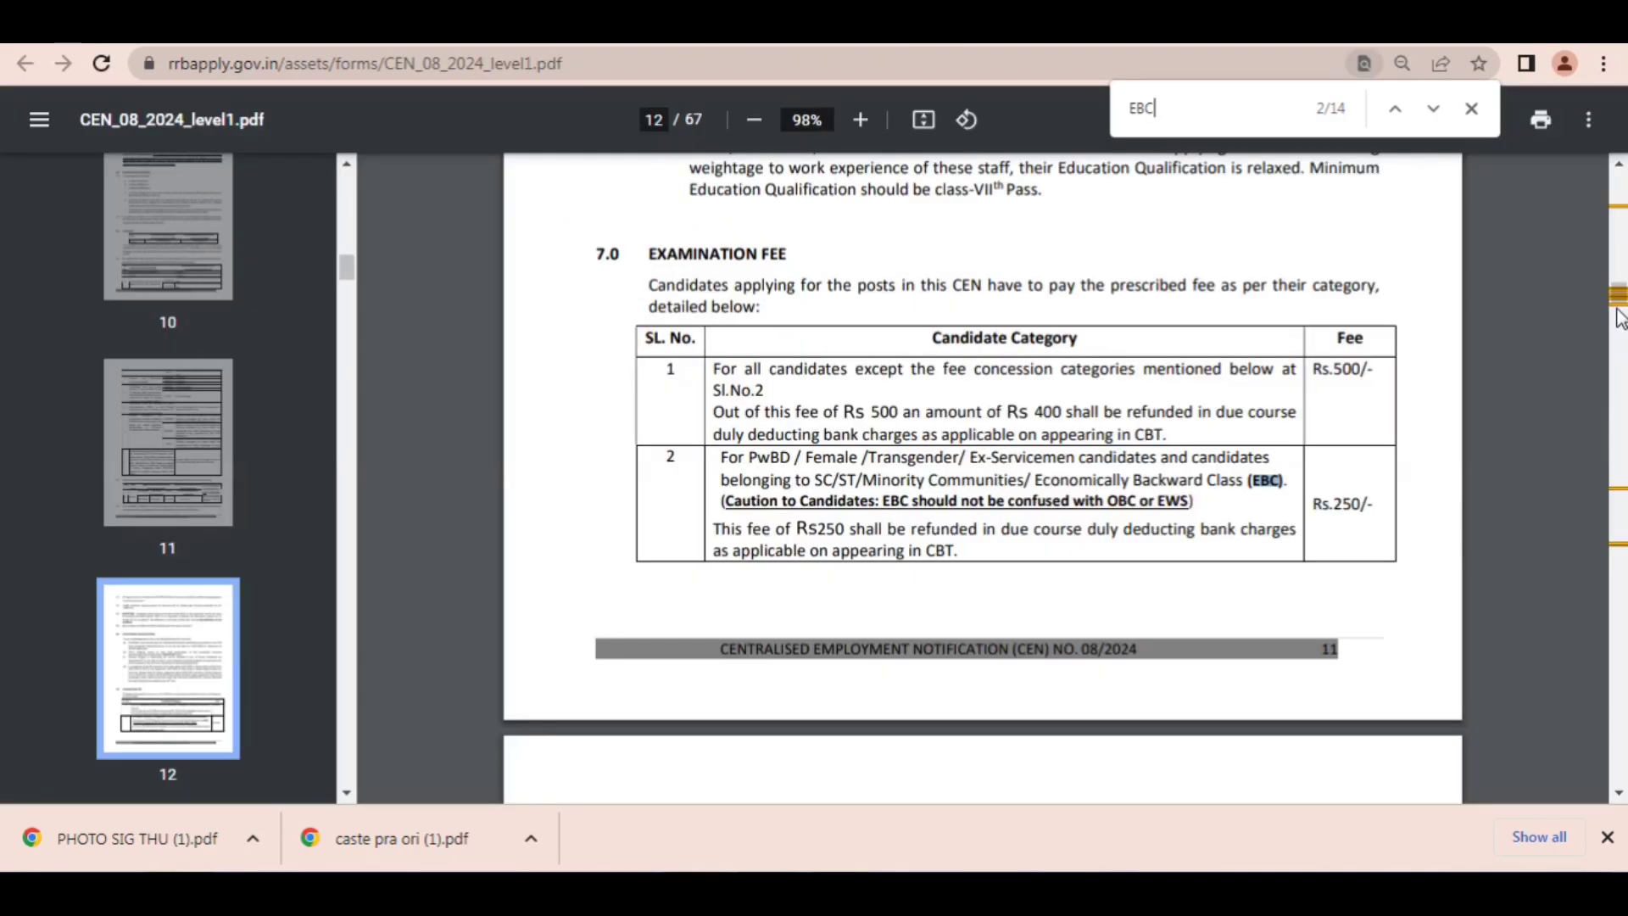
{"action": "left_click_drag", "start_coordinate": [1620, 301], "coordinate": [1619, 657]}
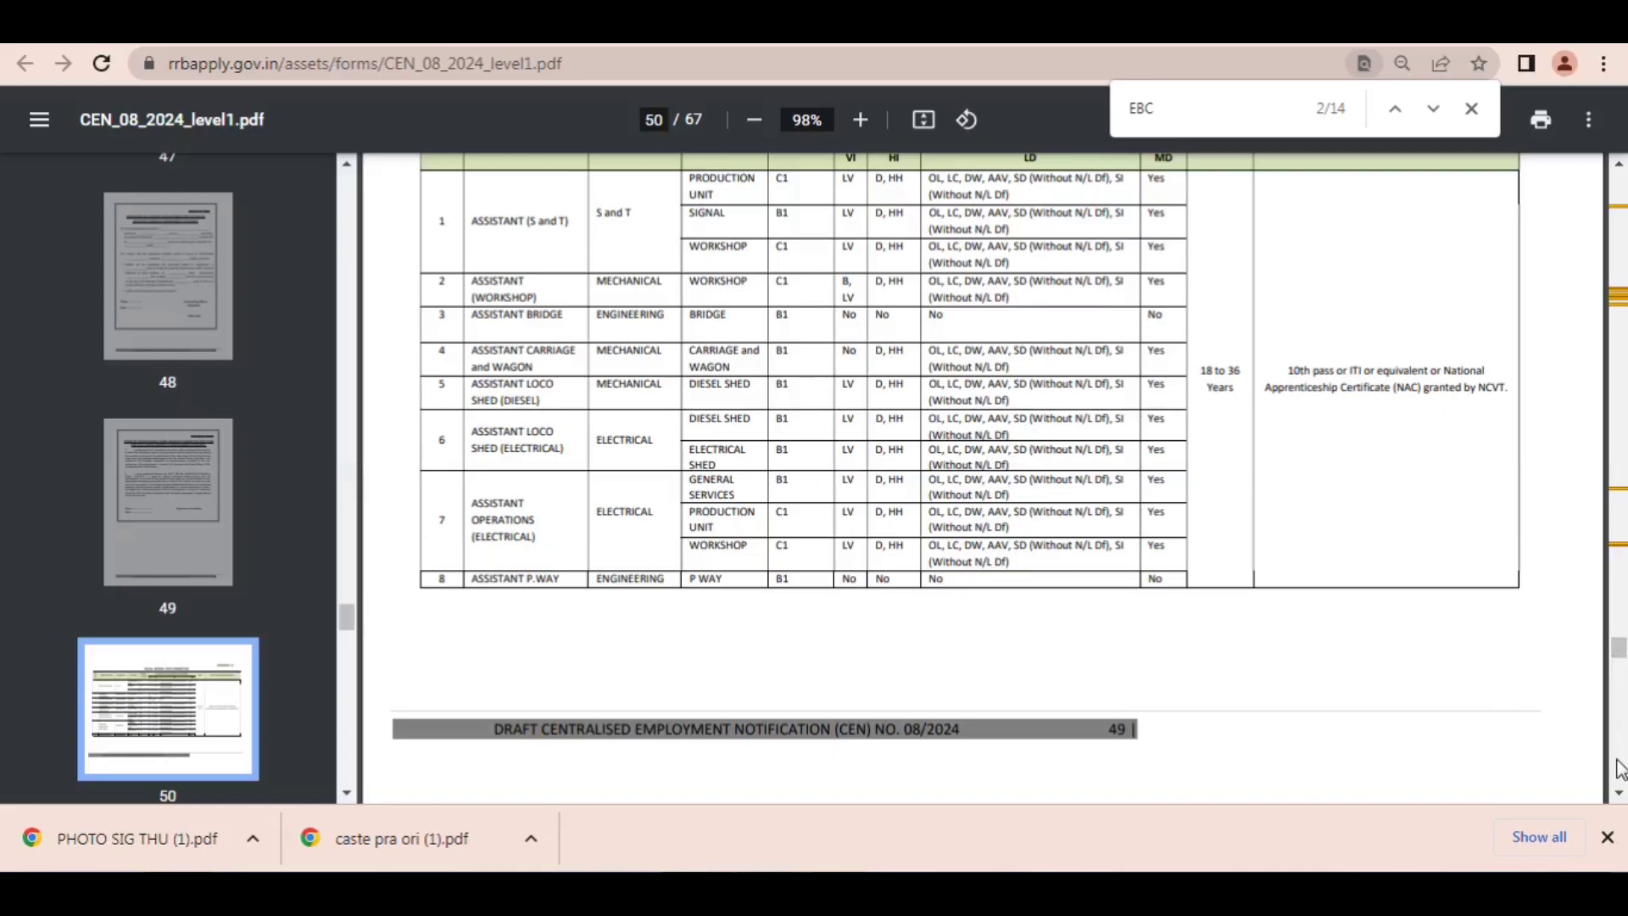
{"action": "left_click", "coordinate": [1619, 794]}
{"action": "left_click", "coordinate": [1619, 794]}
{"action": "left_click", "coordinate": [1619, 795]}
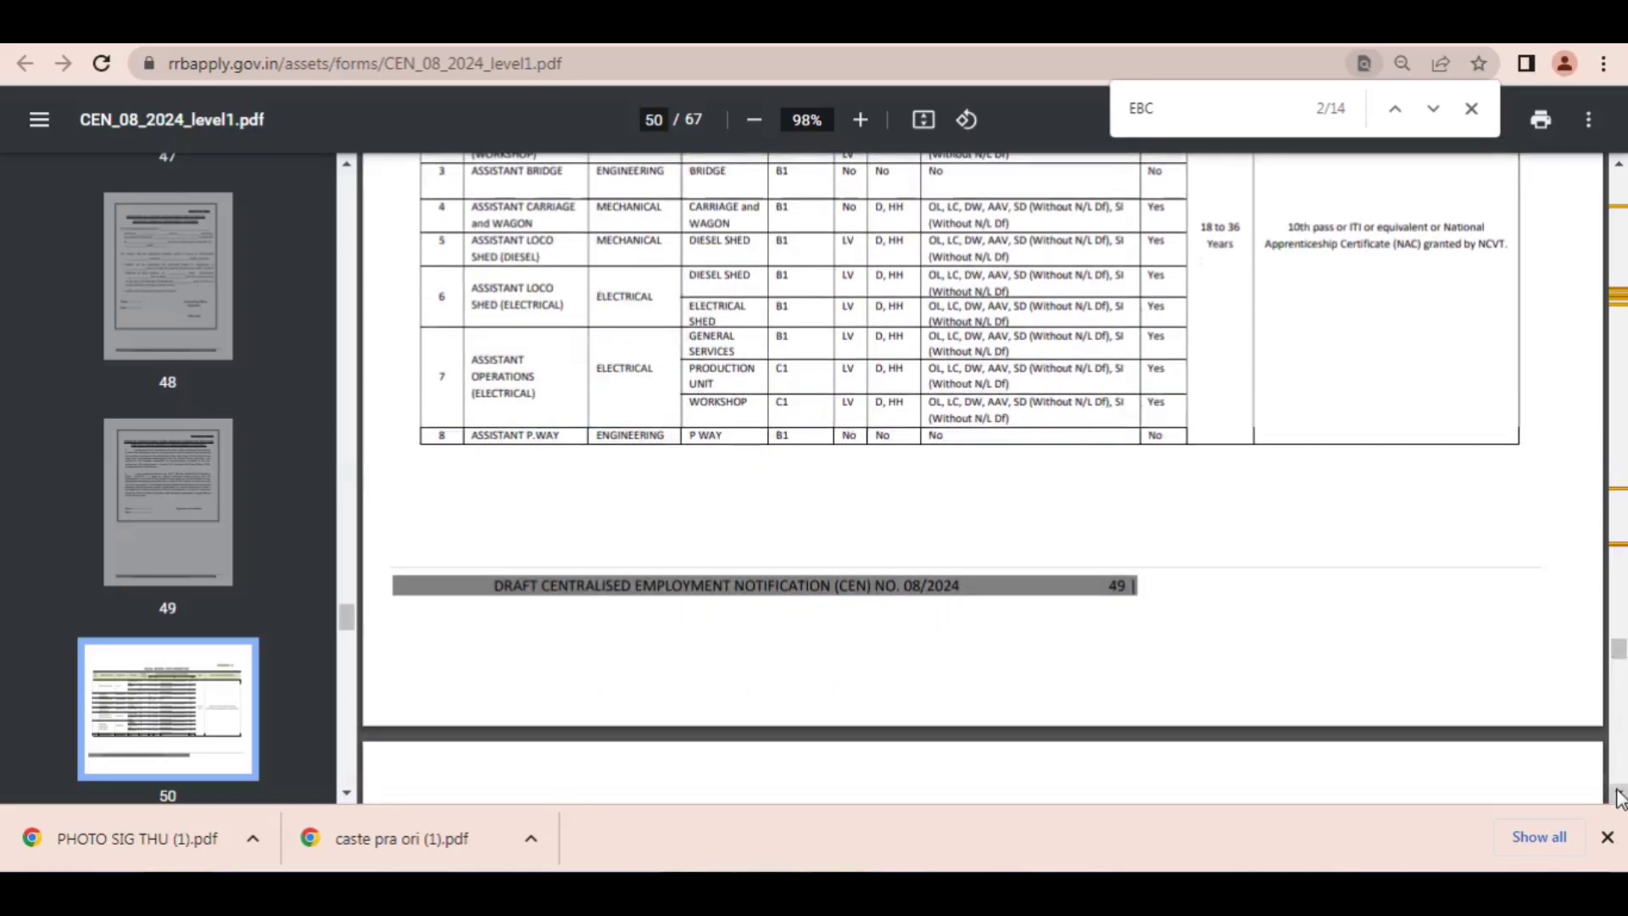
{"action": "left_click", "coordinate": [1620, 794]}
{"action": "left_click", "coordinate": [1619, 794]}
{"action": "left_click", "coordinate": [1619, 794]}
{"action": "left_click", "coordinate": [1619, 794]}
Step: Find the Annexure B vacancy table for Western Railway (MUMBAI) in the notification PDF
{"action": "left_click", "coordinate": [1619, 795]}
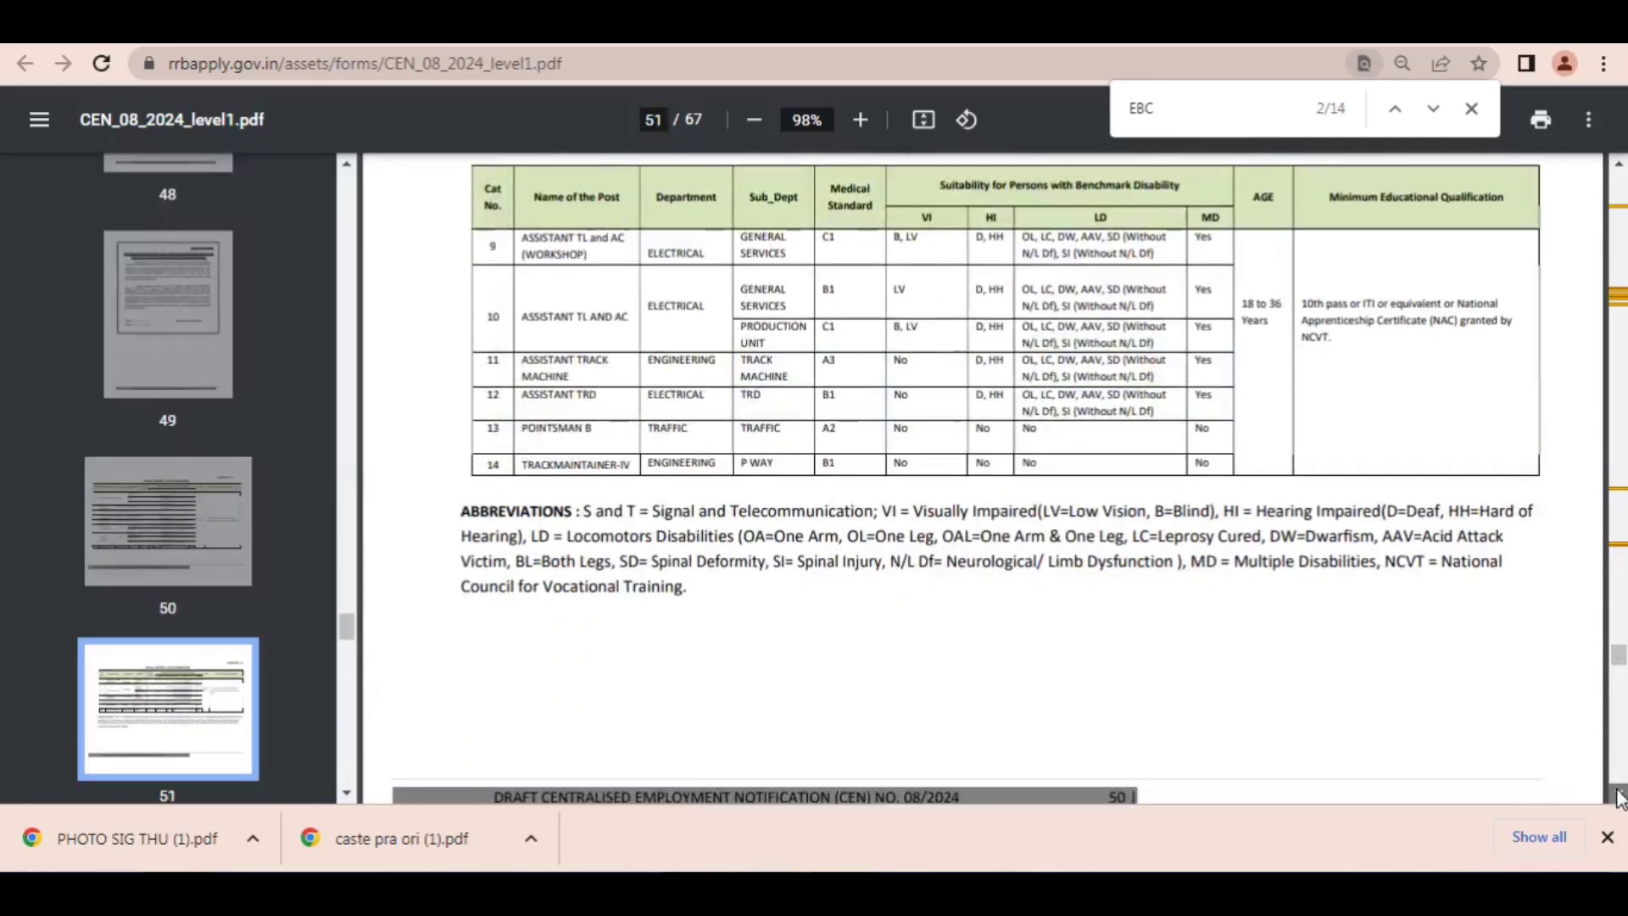
{"action": "left_click", "coordinate": [1619, 794]}
{"action": "left_click", "coordinate": [1620, 795]}
{"action": "left_click", "coordinate": [1619, 795]}
{"action": "left_click", "coordinate": [1619, 794]}
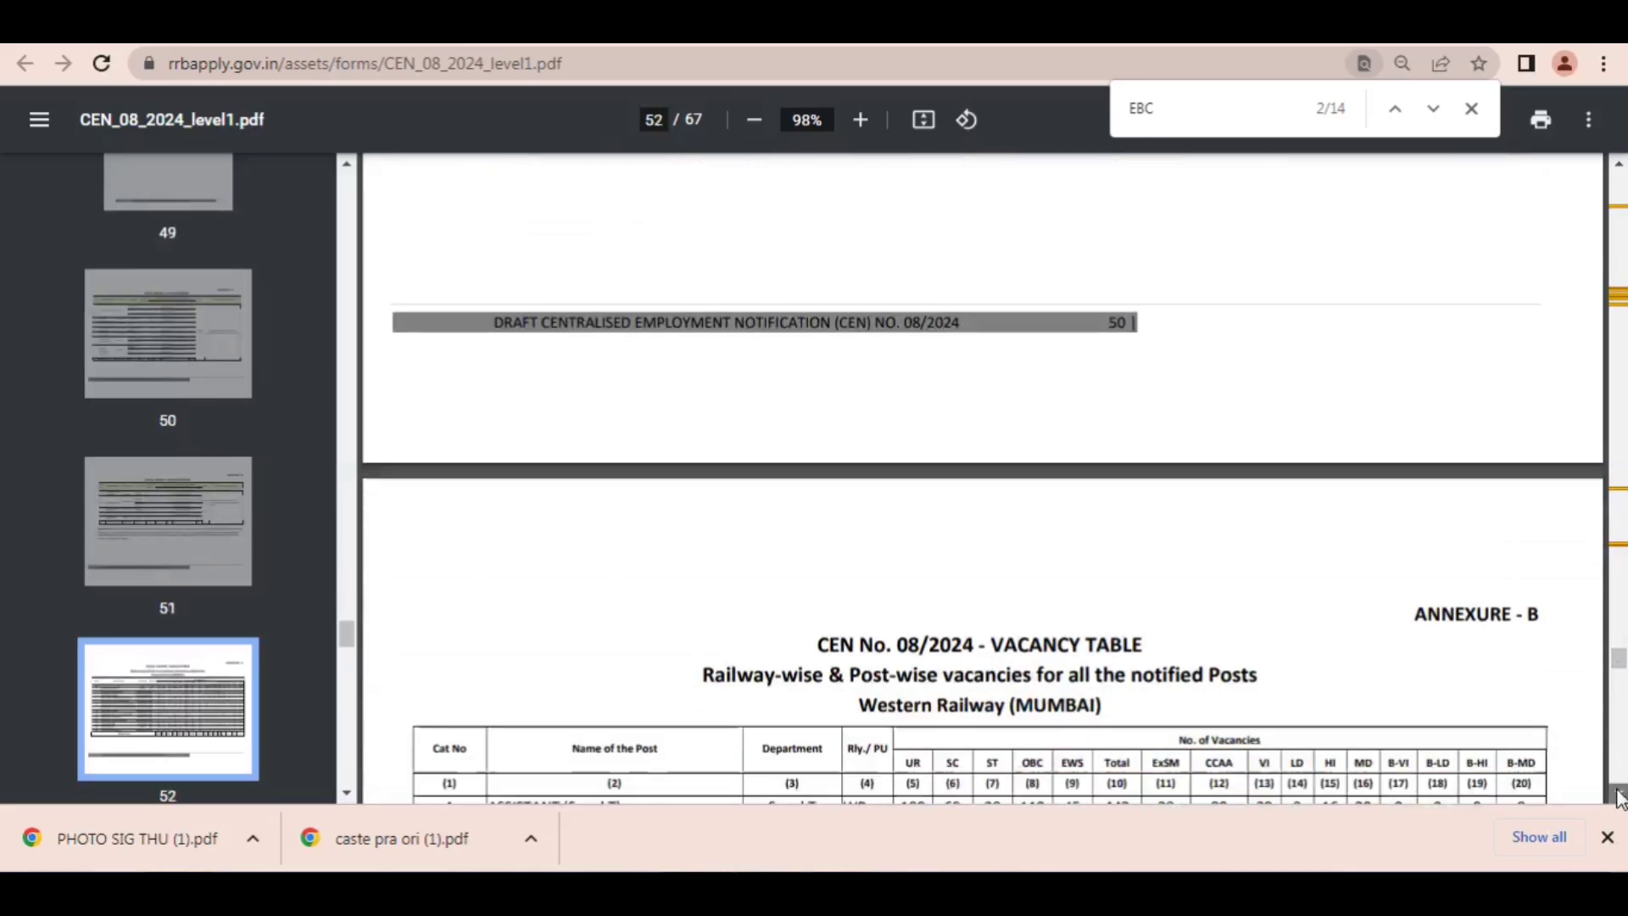
{"action": "left_click", "coordinate": [1619, 794]}
{"action": "left_click", "coordinate": [1619, 794]}
{"action": "left_click", "coordinate": [1619, 794]}
{"action": "left_click", "coordinate": [1620, 794]}
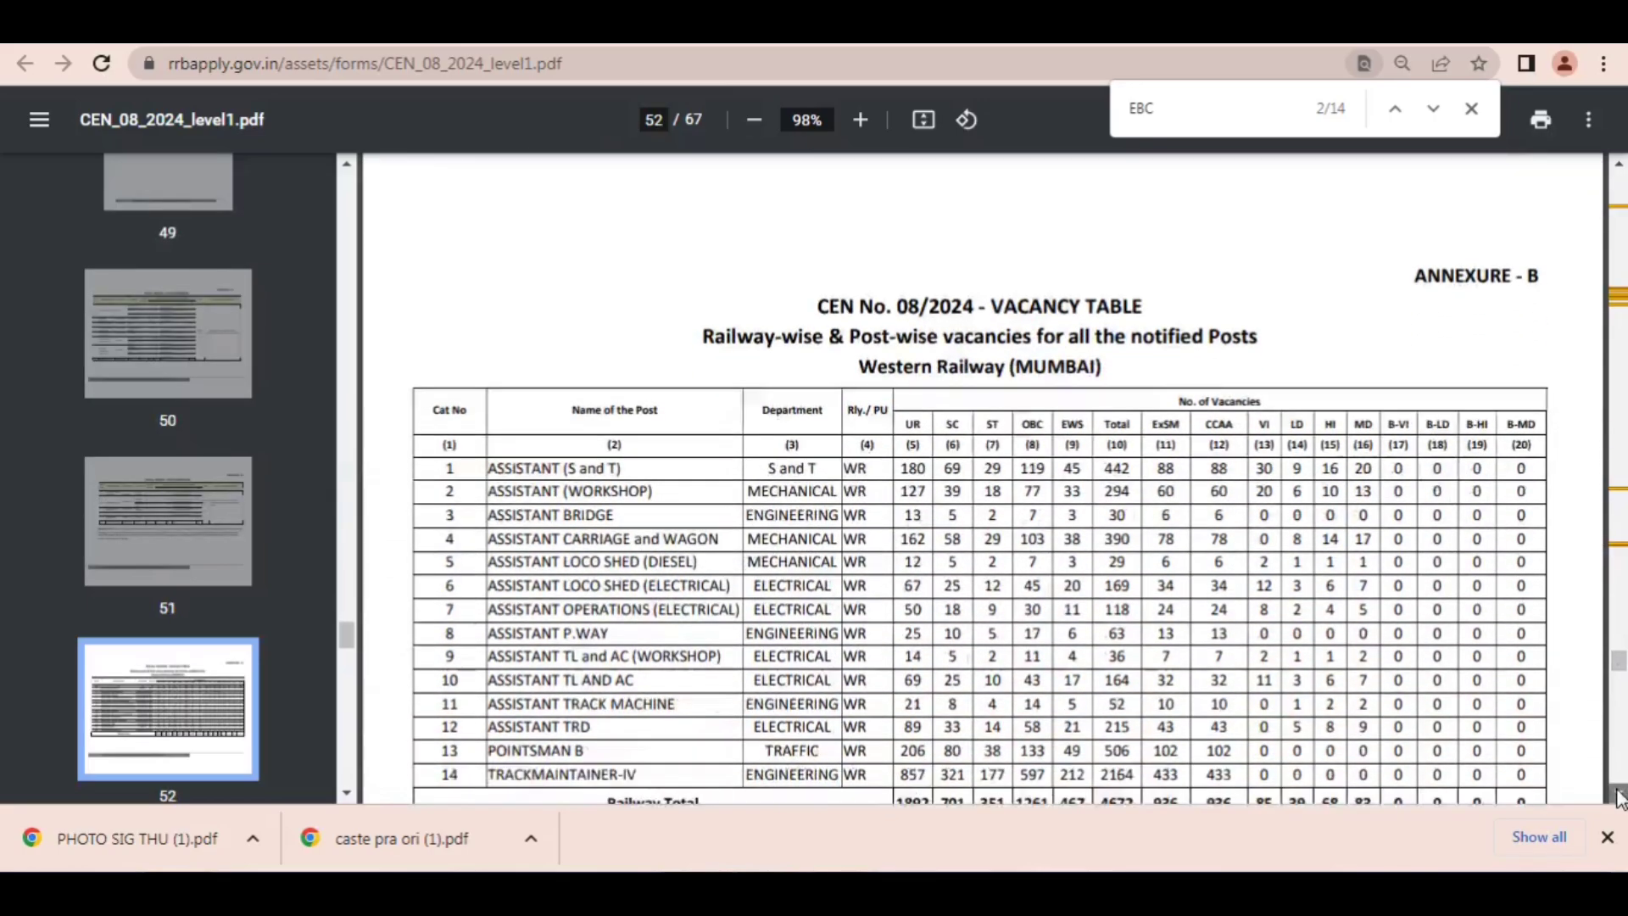
{"action": "left_click", "coordinate": [1619, 795]}
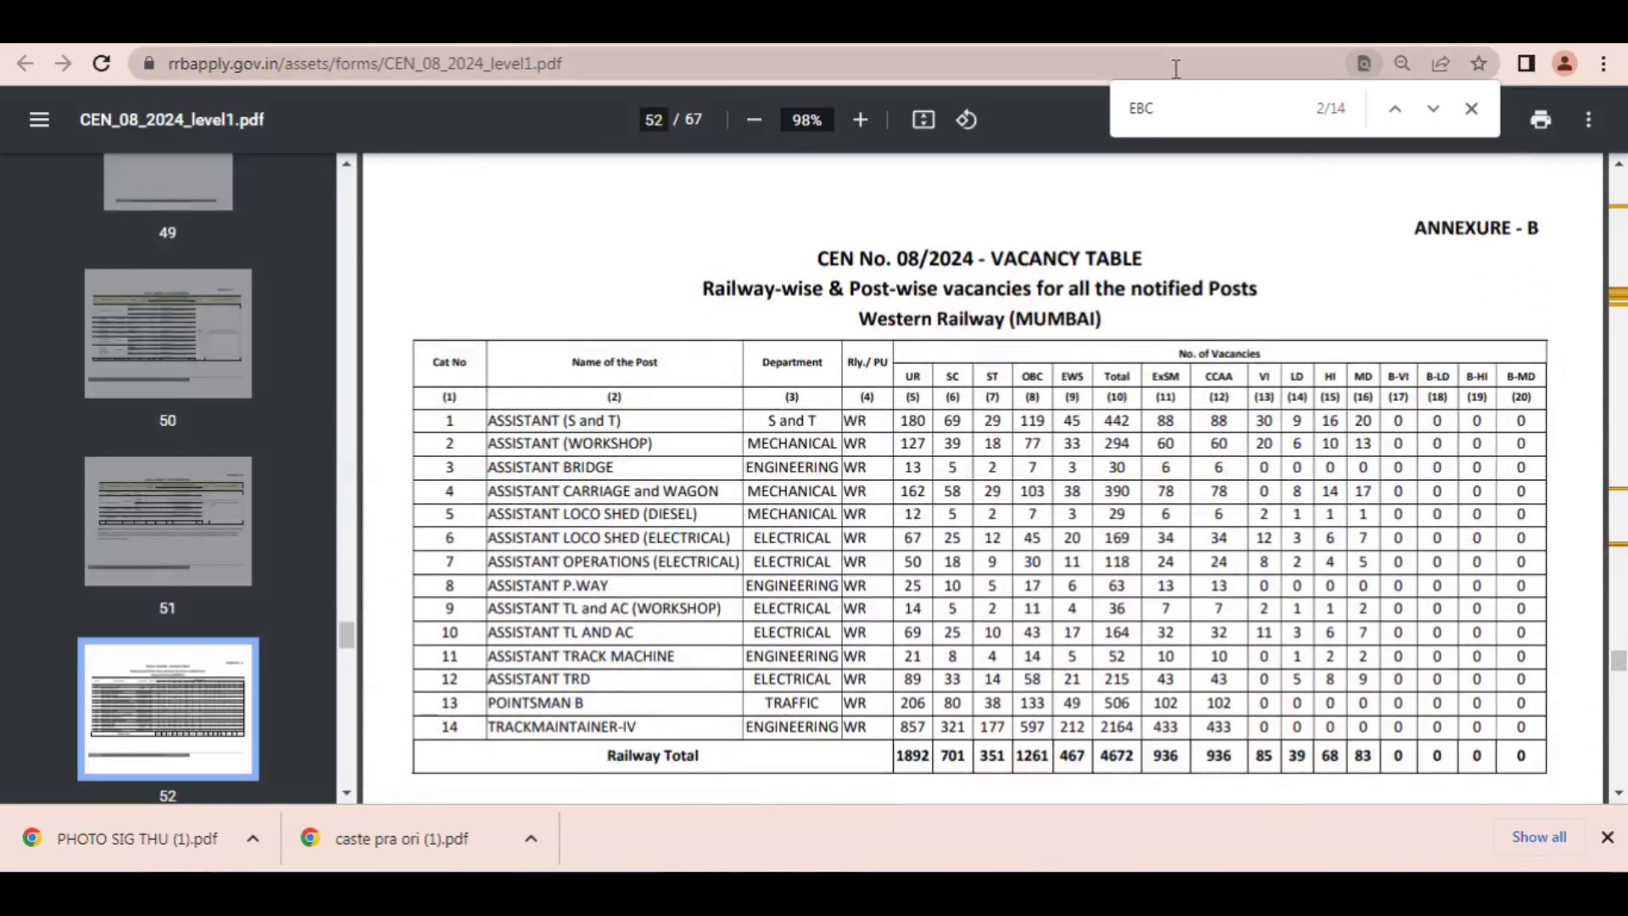
Step: Point an arrow at the post names and departments in the Western Railway table, clear it, and highlight the TRACKMAINTAINER-IV entry
{"action": "left_click_drag", "start_coordinate": [796, 249], "coordinate": [759, 421]}
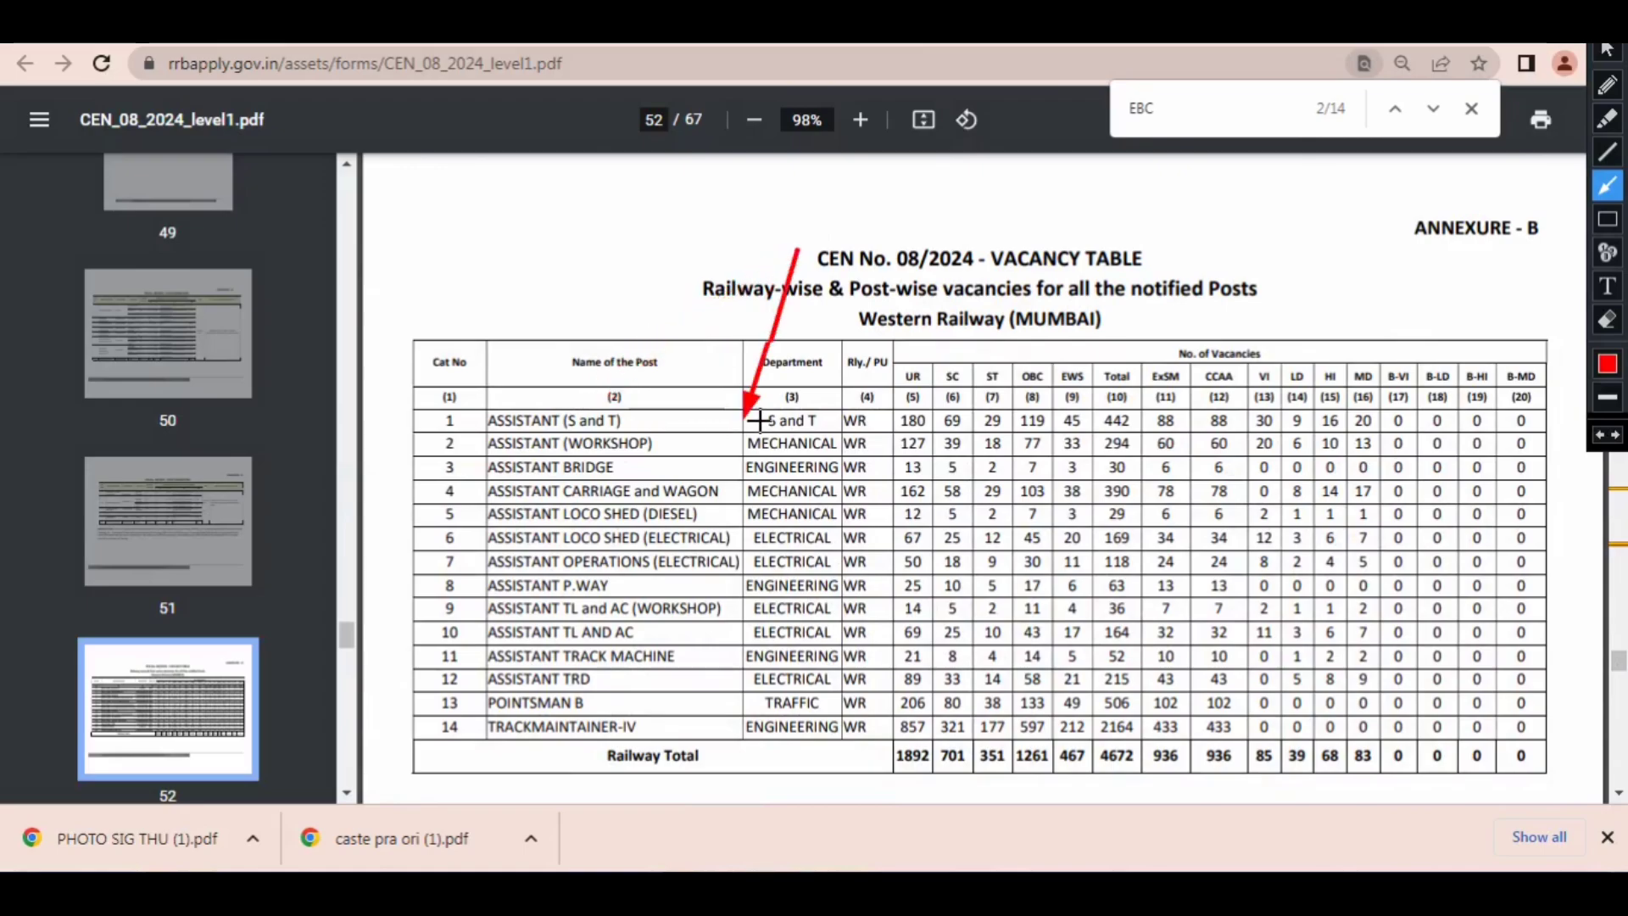
{"action": "mouse_move", "coordinate": [882, 410]}
{"action": "left_mouse_down"}
{"action": "mouse_move", "coordinate": [844, 394]}
{"action": "mouse_move", "coordinate": [915, 399]}
{"action": "mouse_move", "coordinate": [538, 414]}
{"action": "mouse_move", "coordinate": [789, 456]}
{"action": "left_mouse_up"}
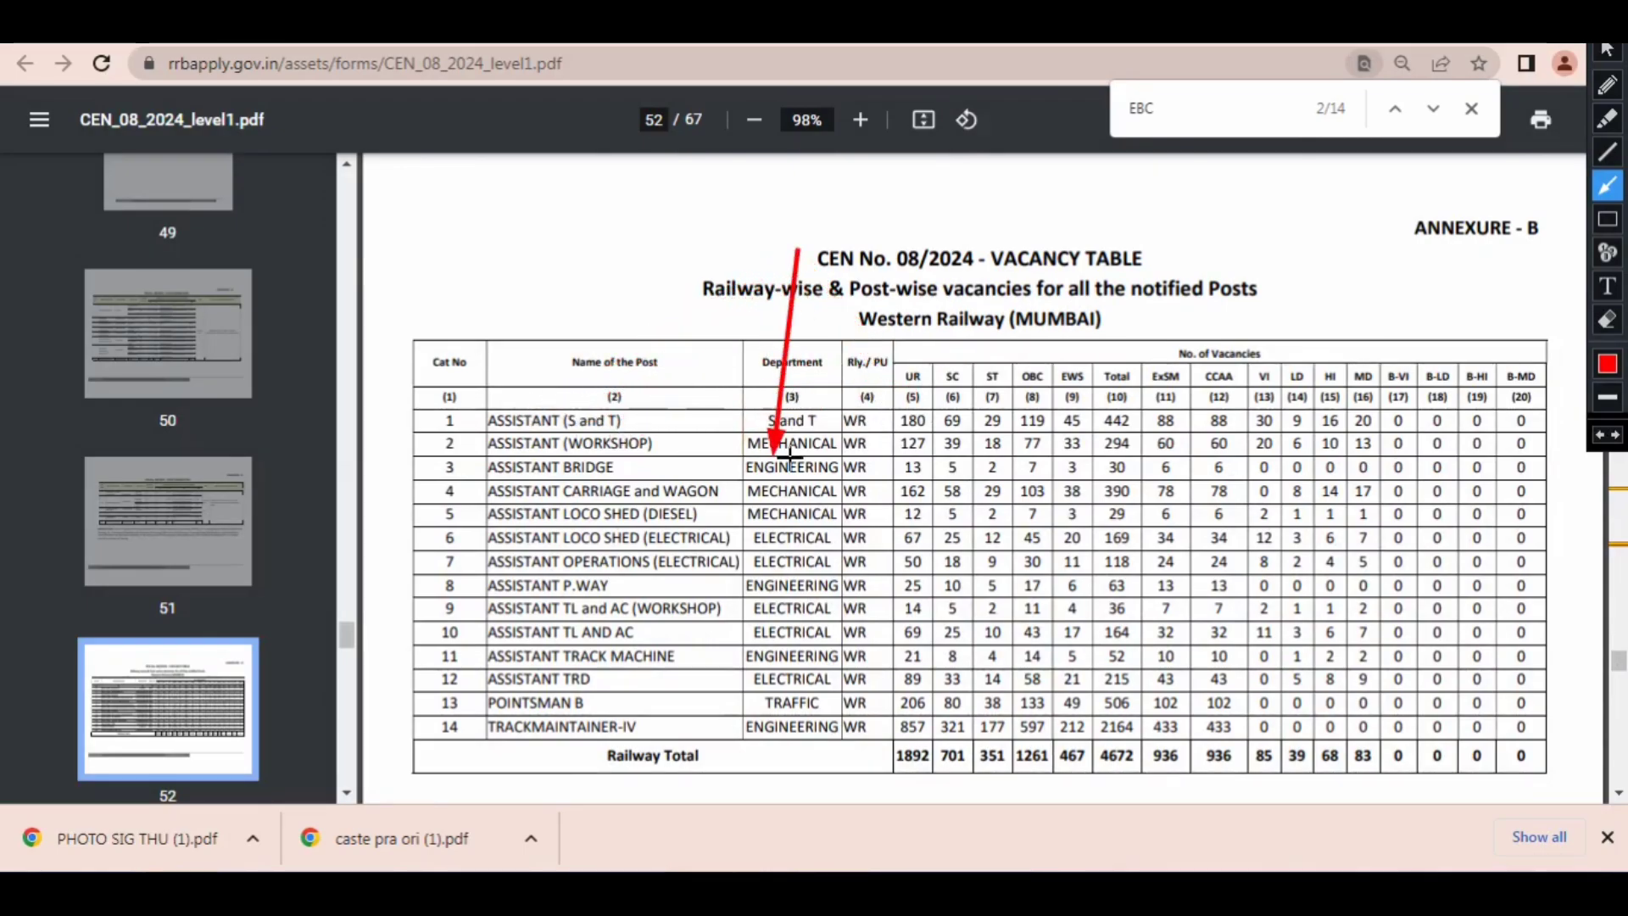
{"action": "mouse_move", "coordinate": [890, 462]}
{"action": "left_mouse_down"}
{"action": "mouse_move", "coordinate": [932, 606]}
{"action": "mouse_move", "coordinate": [919, 504]}
{"action": "mouse_move", "coordinate": [886, 593]}
{"action": "mouse_move", "coordinate": [577, 607]}
{"action": "mouse_move", "coordinate": [939, 683]}
{"action": "left_mouse_up"}
{"action": "mouse_move", "coordinate": [607, 517]}
{"action": "left_mouse_down"}
{"action": "mouse_move", "coordinate": [585, 415]}
{"action": "mouse_move", "coordinate": [602, 407]}
{"action": "left_mouse_up"}
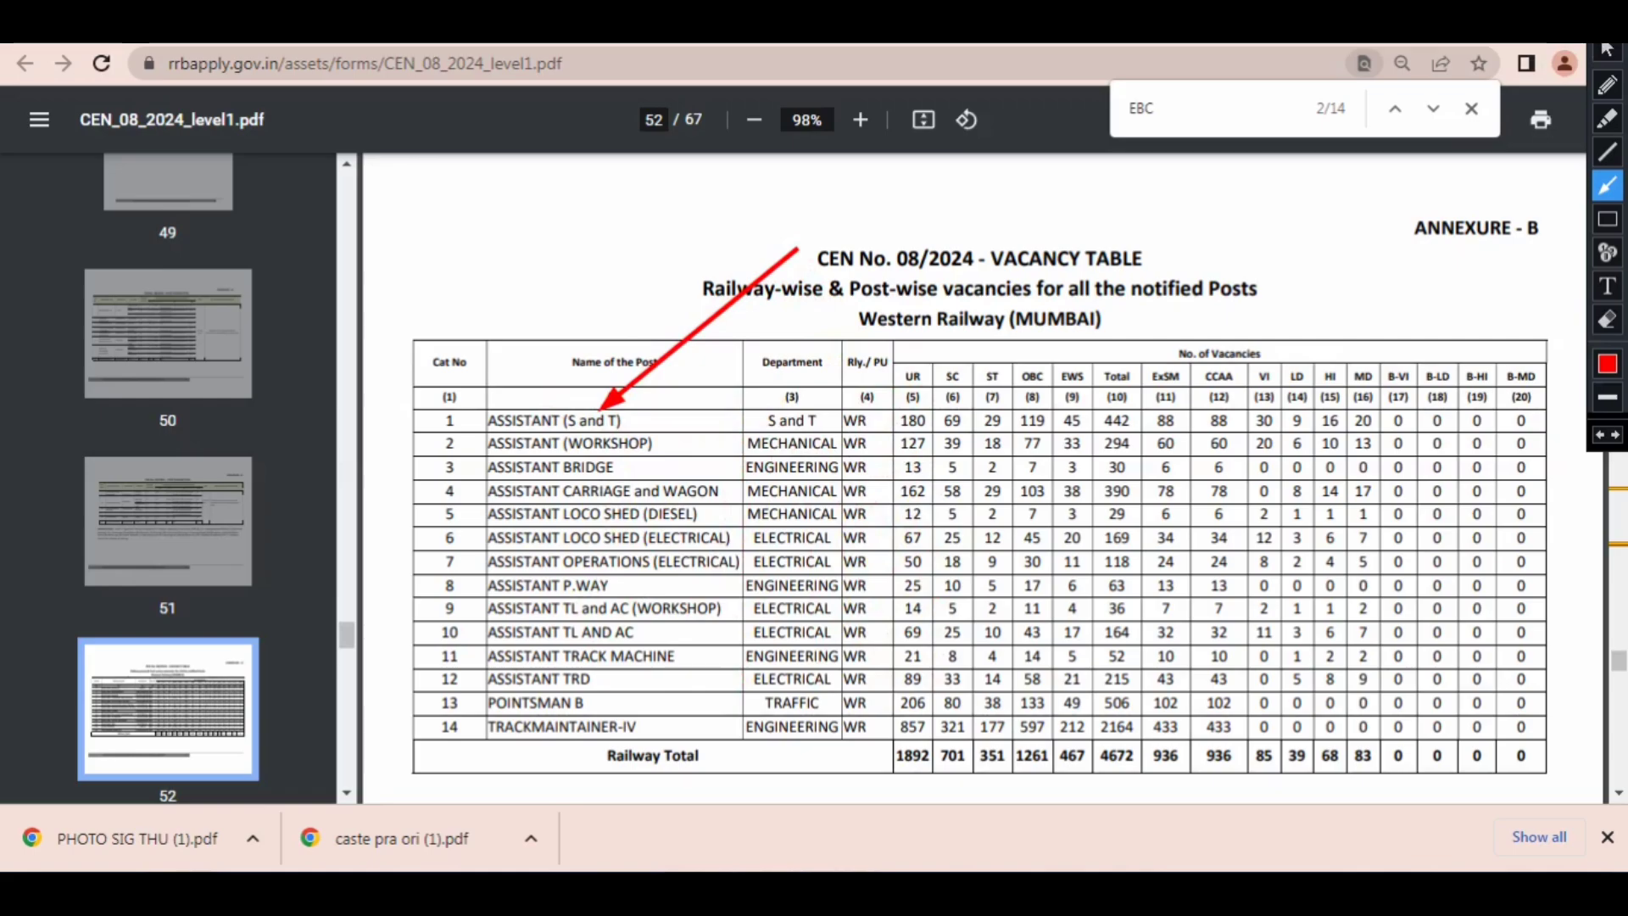
{"action": "key", "text": "Escape"}
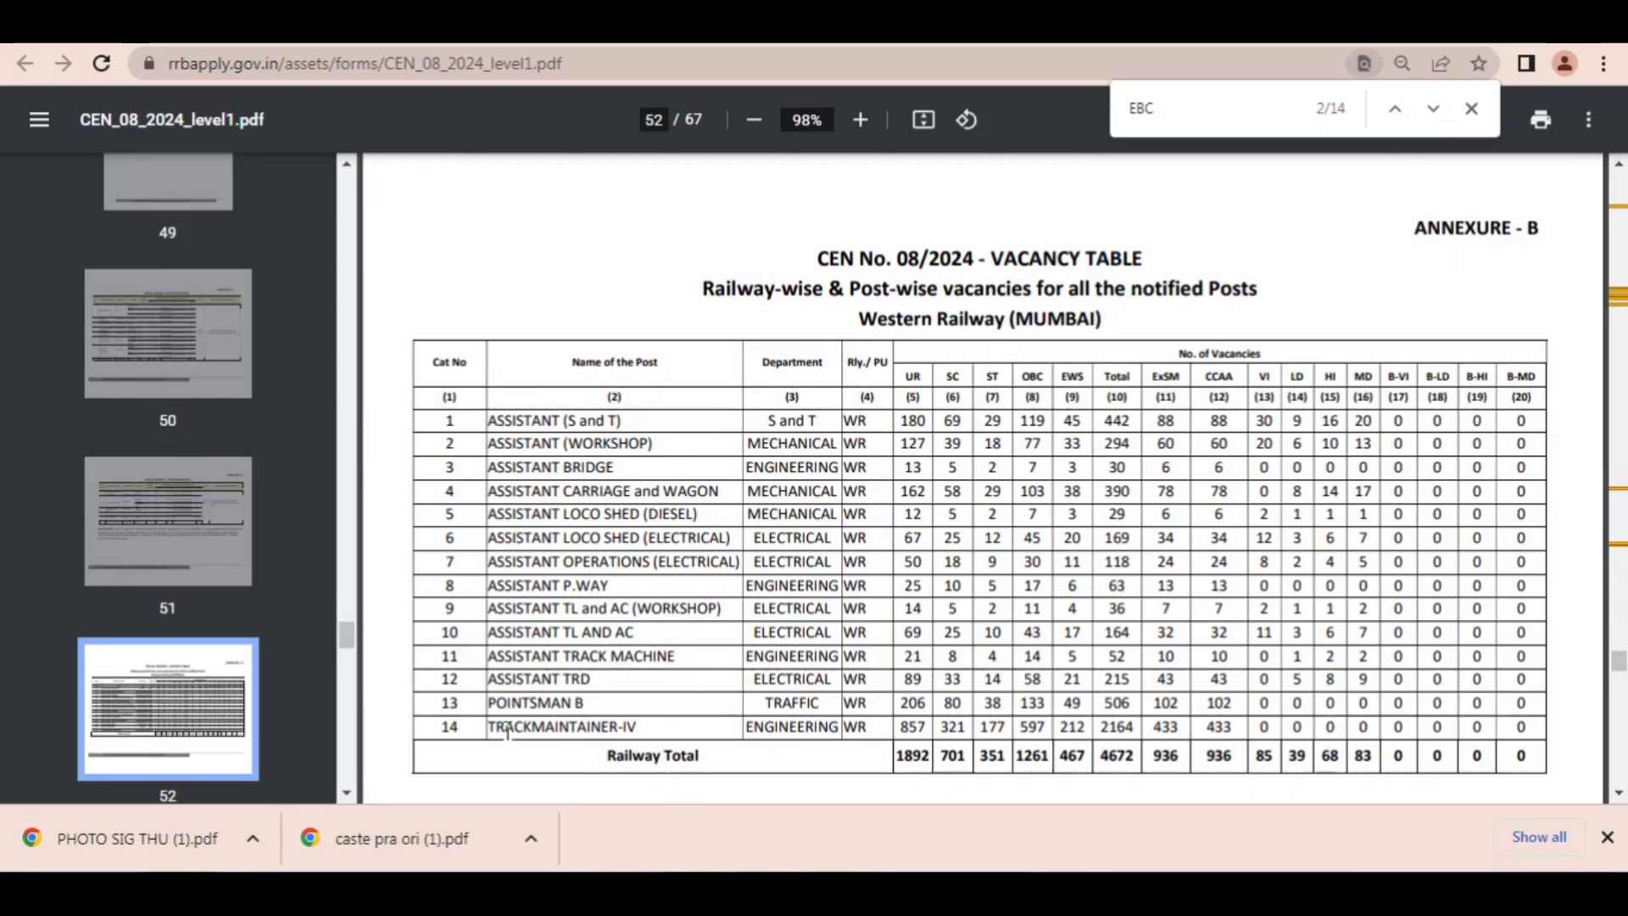
{"action": "left_click_drag", "start_coordinate": [515, 731], "coordinate": [625, 722]}
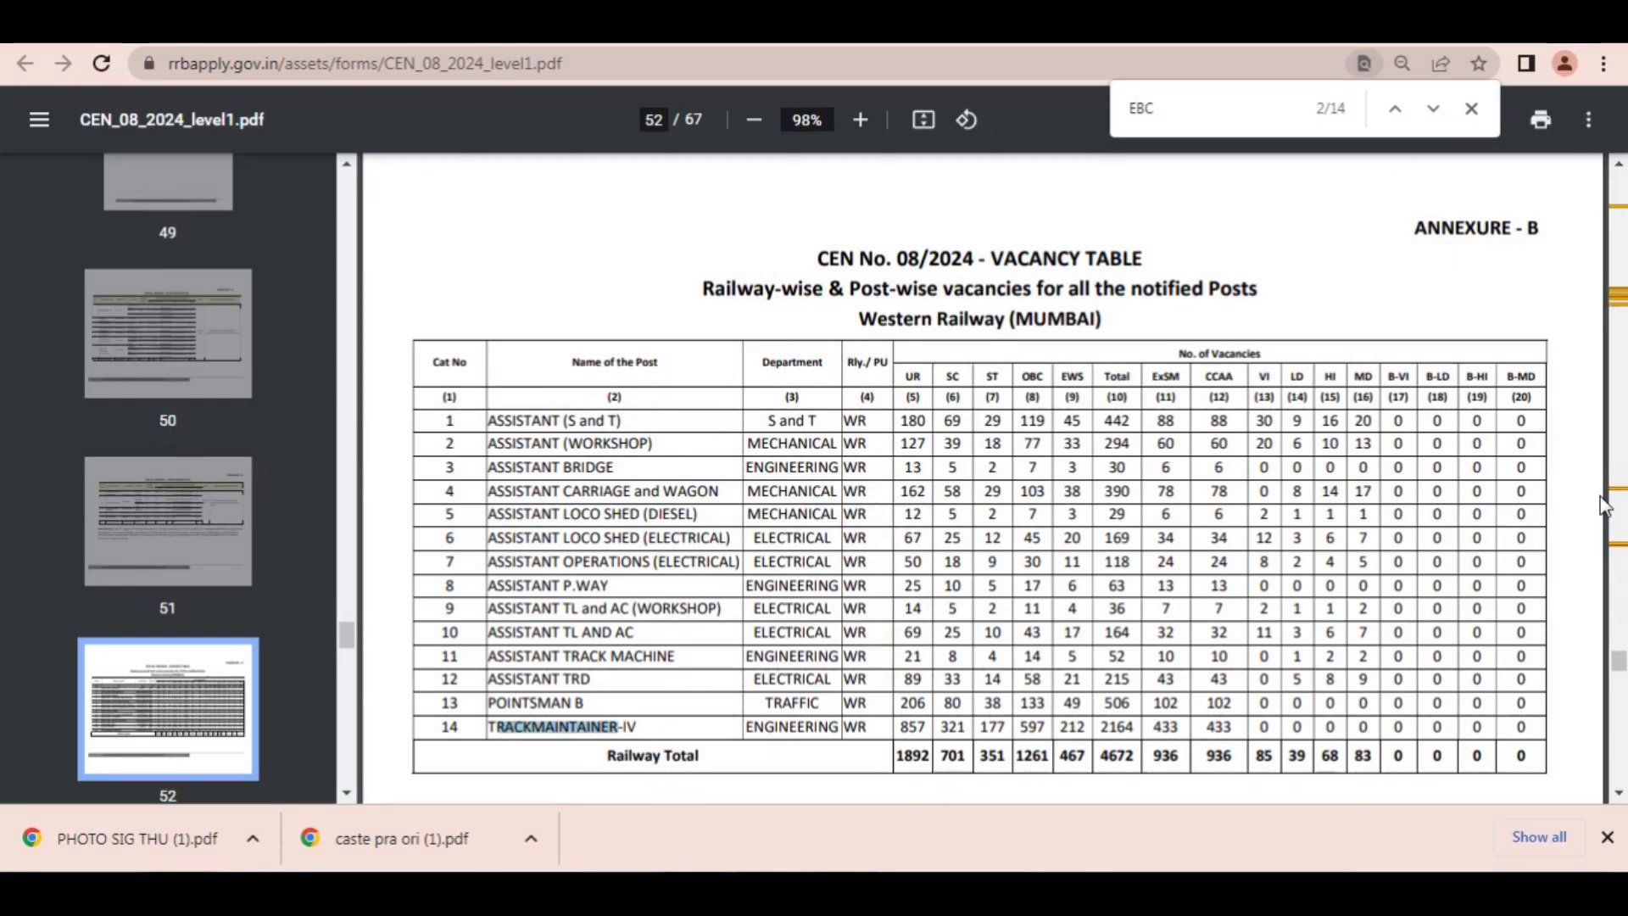
Step: Review the North Western Railway (JAIPUR) vacancy table, pointing an arrow at the post names and then clearing it
{"action": "left_click", "coordinate": [1615, 796]}
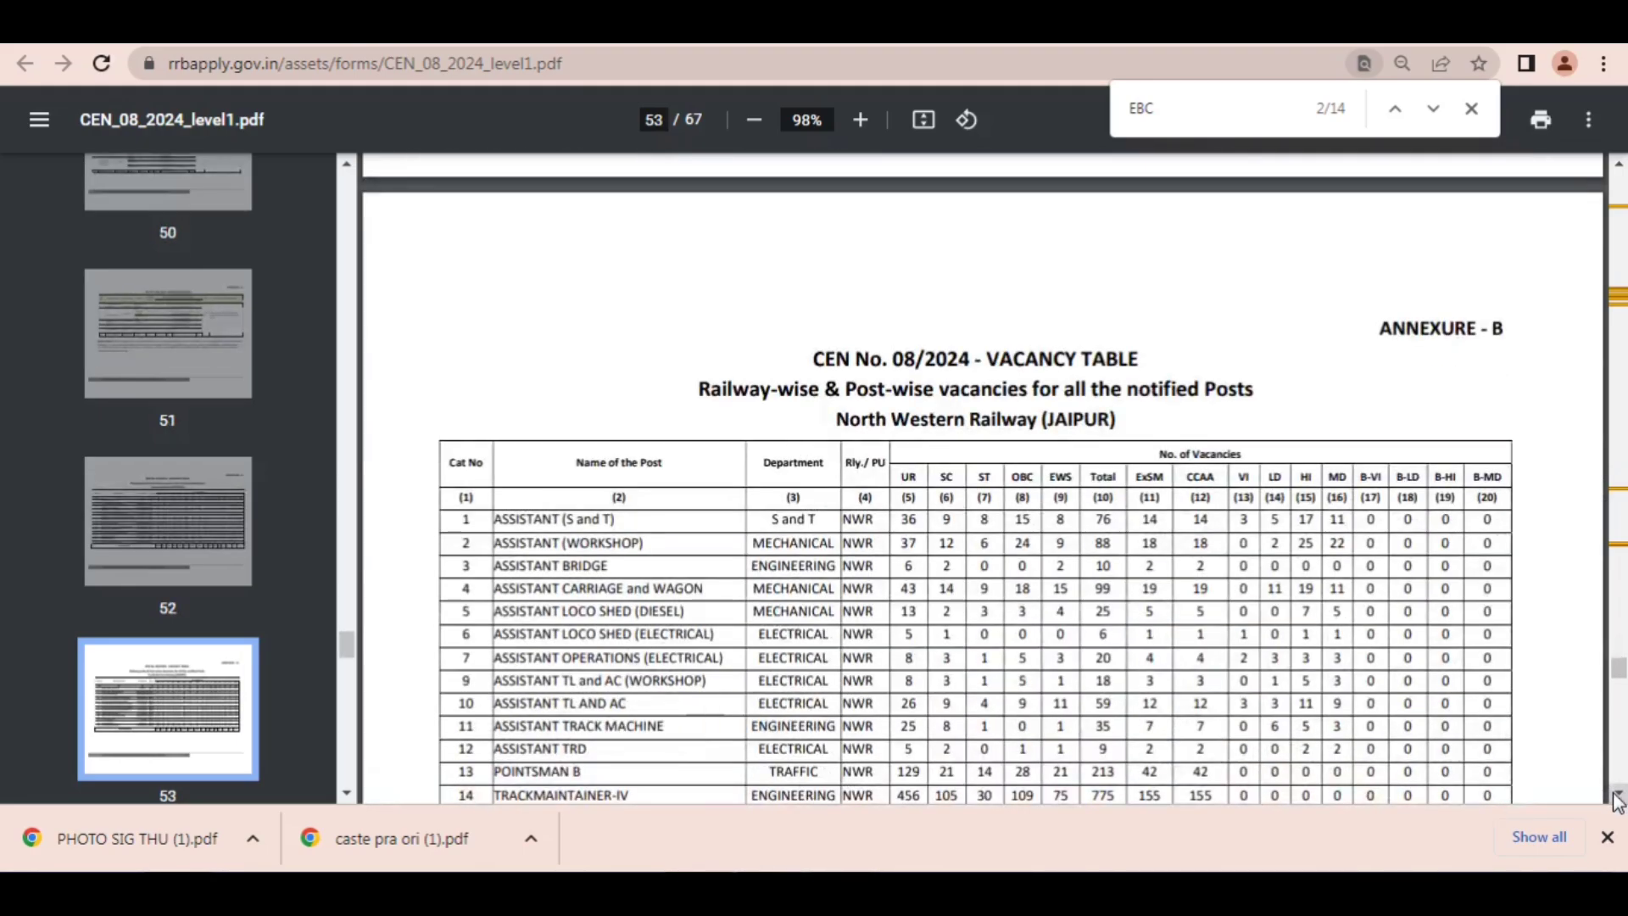
{"action": "left_click", "coordinate": [1619, 797]}
{"action": "left_click", "coordinate": [1618, 796]}
{"action": "left_click", "coordinate": [1619, 797]}
{"action": "left_click", "coordinate": [1619, 797]}
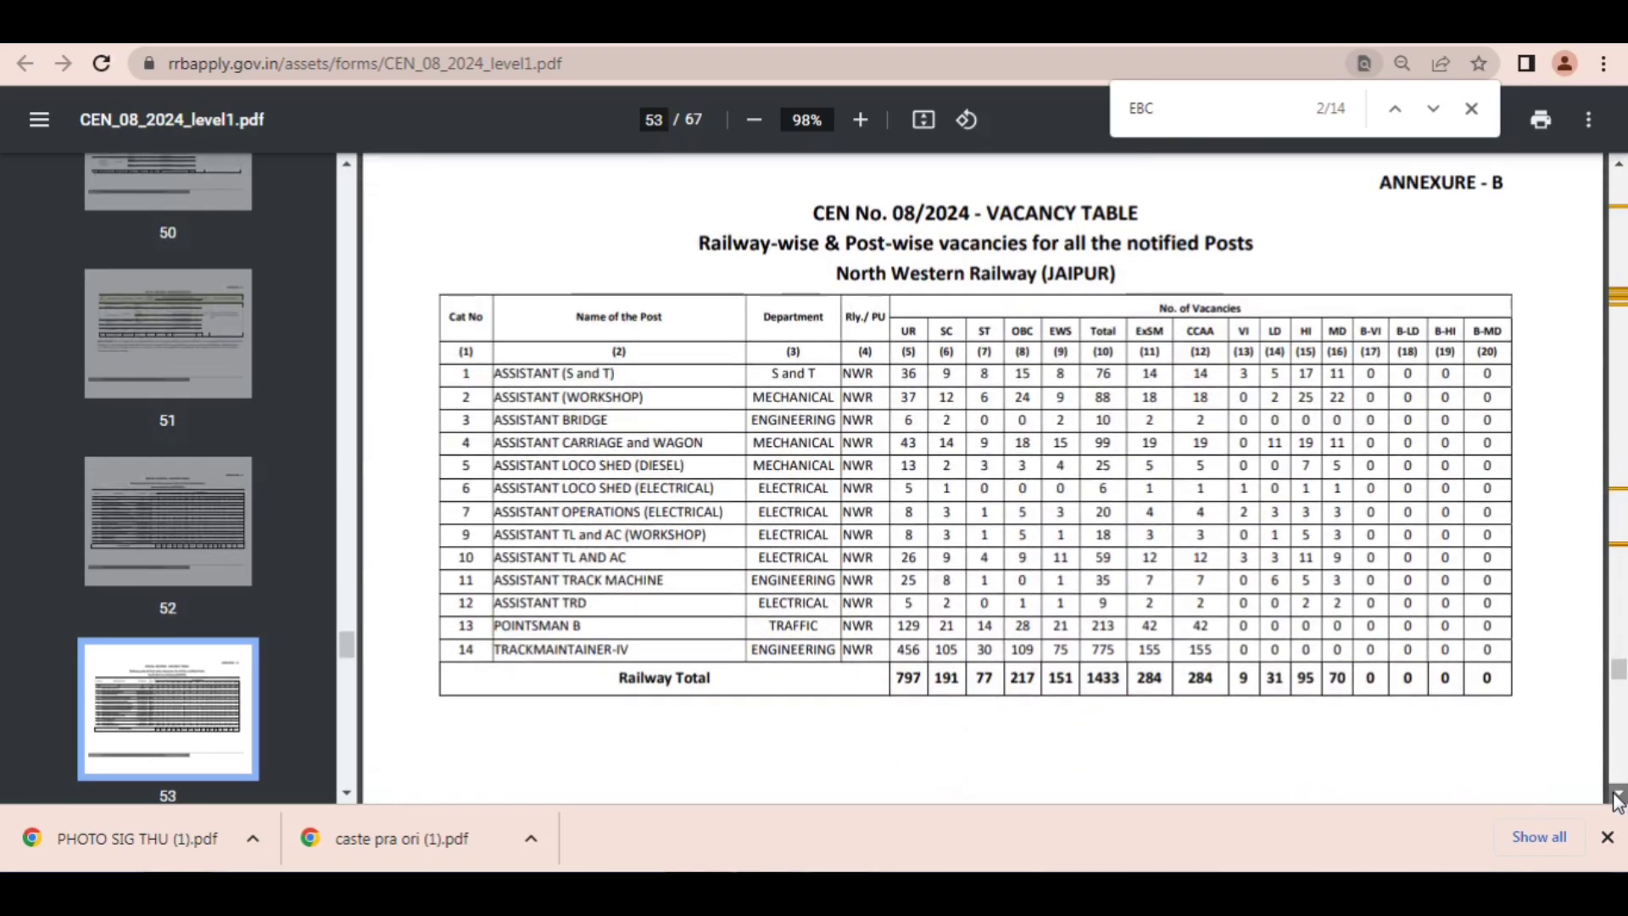
{"action": "left_click", "coordinate": [1618, 799]}
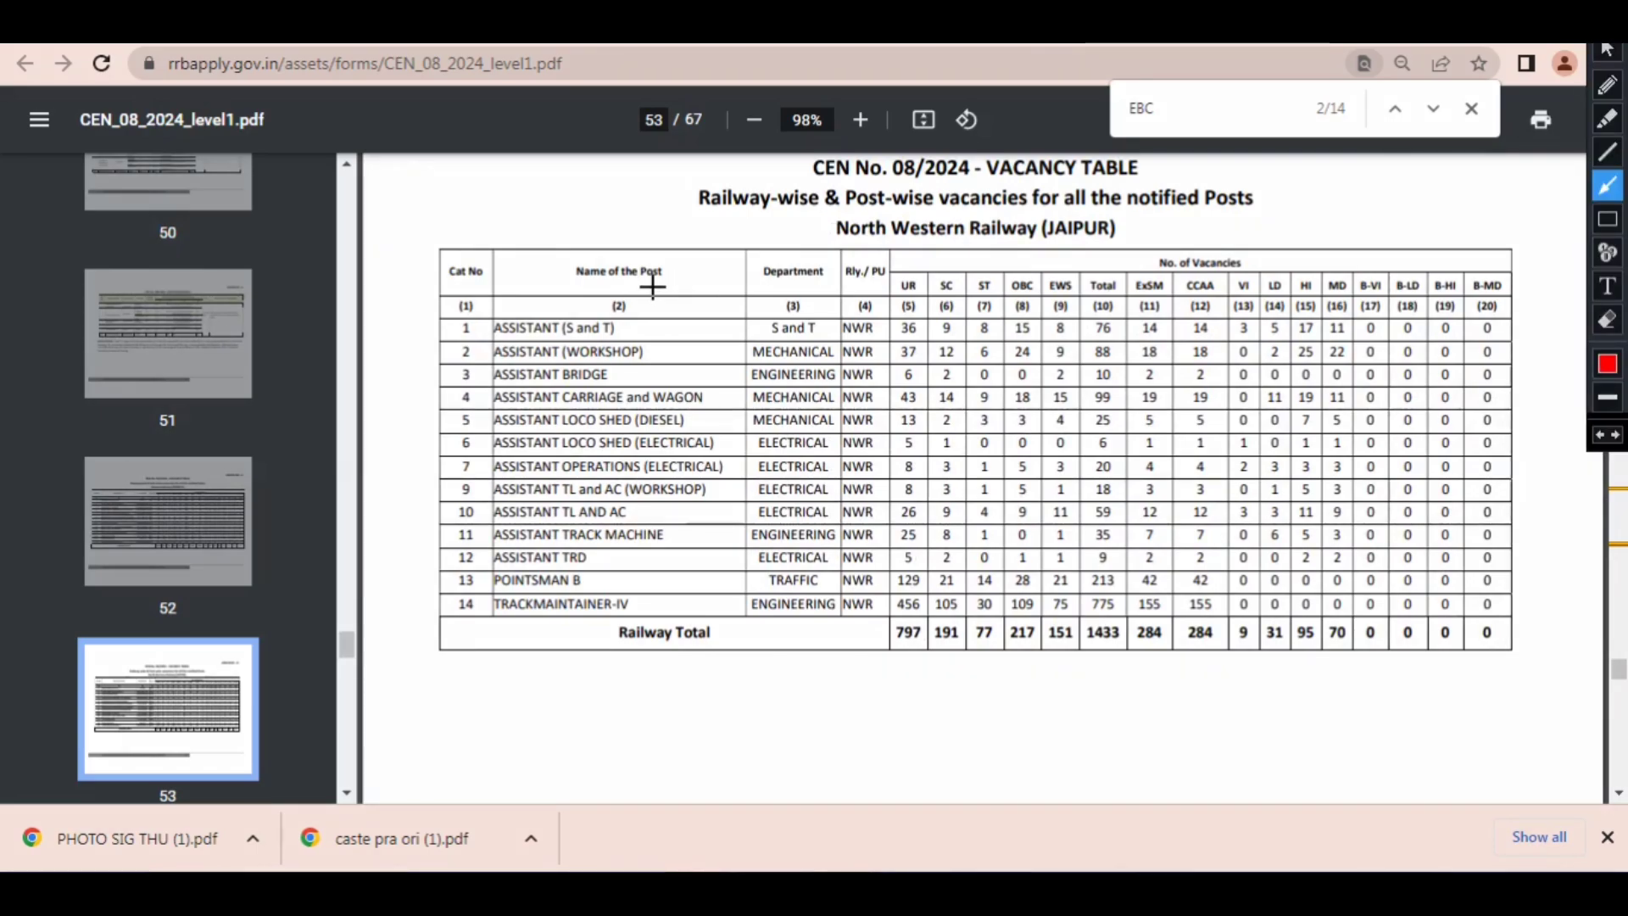
{"action": "mouse_move", "coordinate": [498, 225]}
{"action": "left_mouse_down"}
{"action": "mouse_move", "coordinate": [520, 285]}
{"action": "mouse_move", "coordinate": [543, 292]}
{"action": "mouse_move", "coordinate": [884, 298]}
{"action": "mouse_move", "coordinate": [932, 320]}
{"action": "mouse_move", "coordinate": [940, 530]}
{"action": "mouse_move", "coordinate": [943, 370]}
{"action": "mouse_move", "coordinate": [974, 335]}
{"action": "mouse_move", "coordinate": [979, 390]}
{"action": "mouse_move", "coordinate": [669, 383]}
{"action": "mouse_move", "coordinate": [716, 377]}
{"action": "mouse_move", "coordinate": [543, 288]}
{"action": "mouse_move", "coordinate": [763, 364]}
{"action": "mouse_move", "coordinate": [984, 374]}
{"action": "mouse_move", "coordinate": [619, 369]}
{"action": "left_mouse_up"}
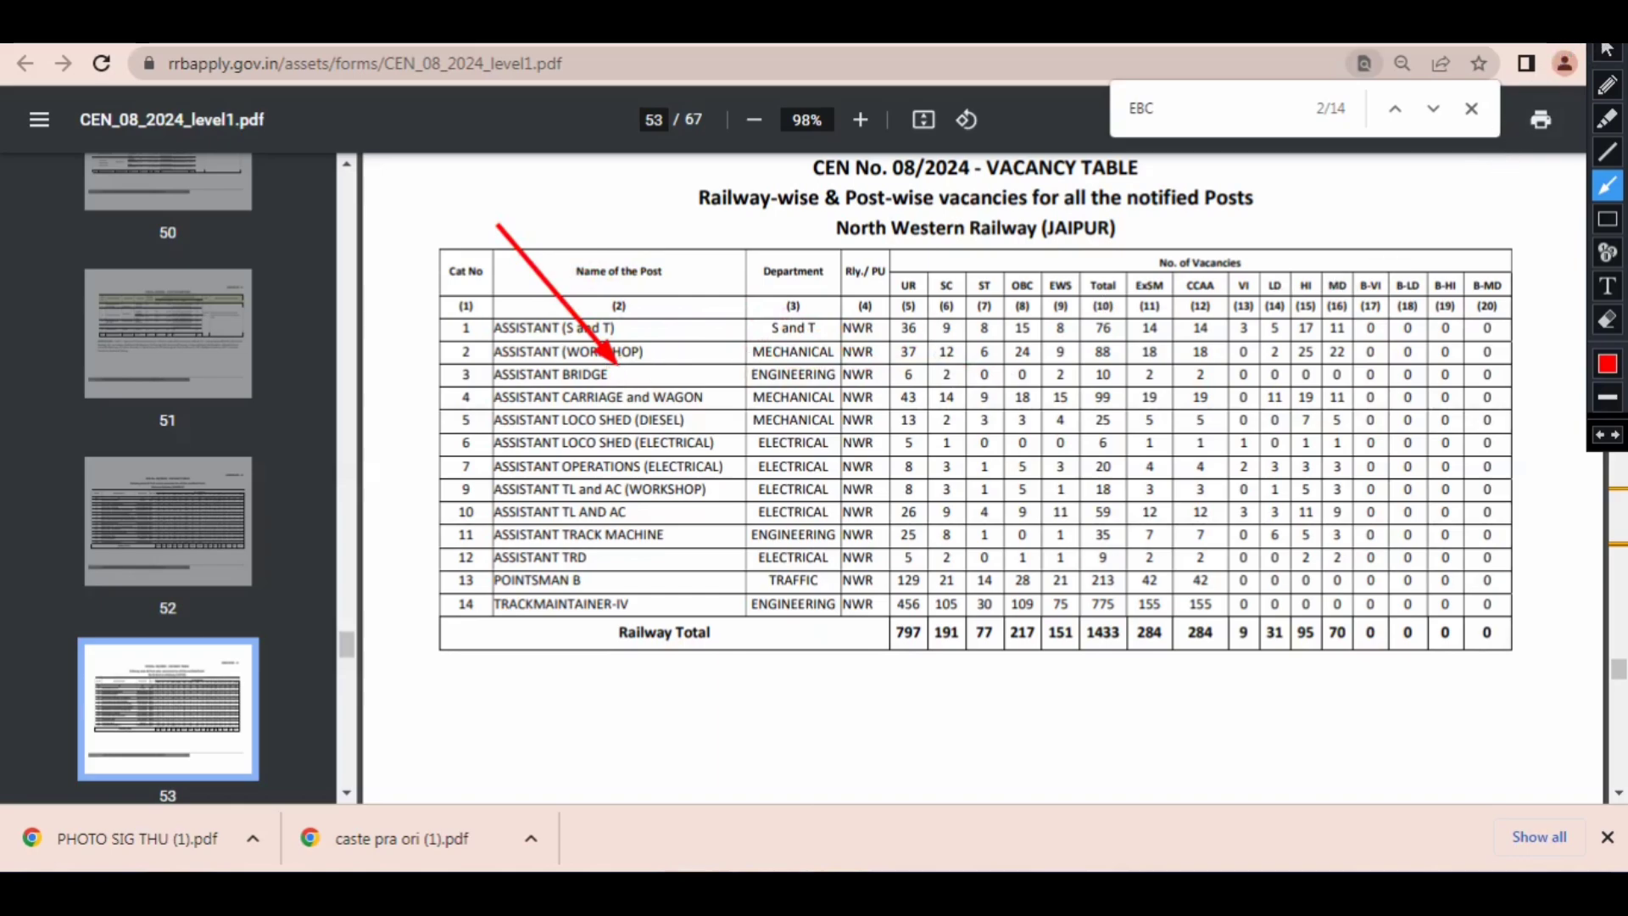
{"action": "left_click", "coordinate": [1607, 26]}
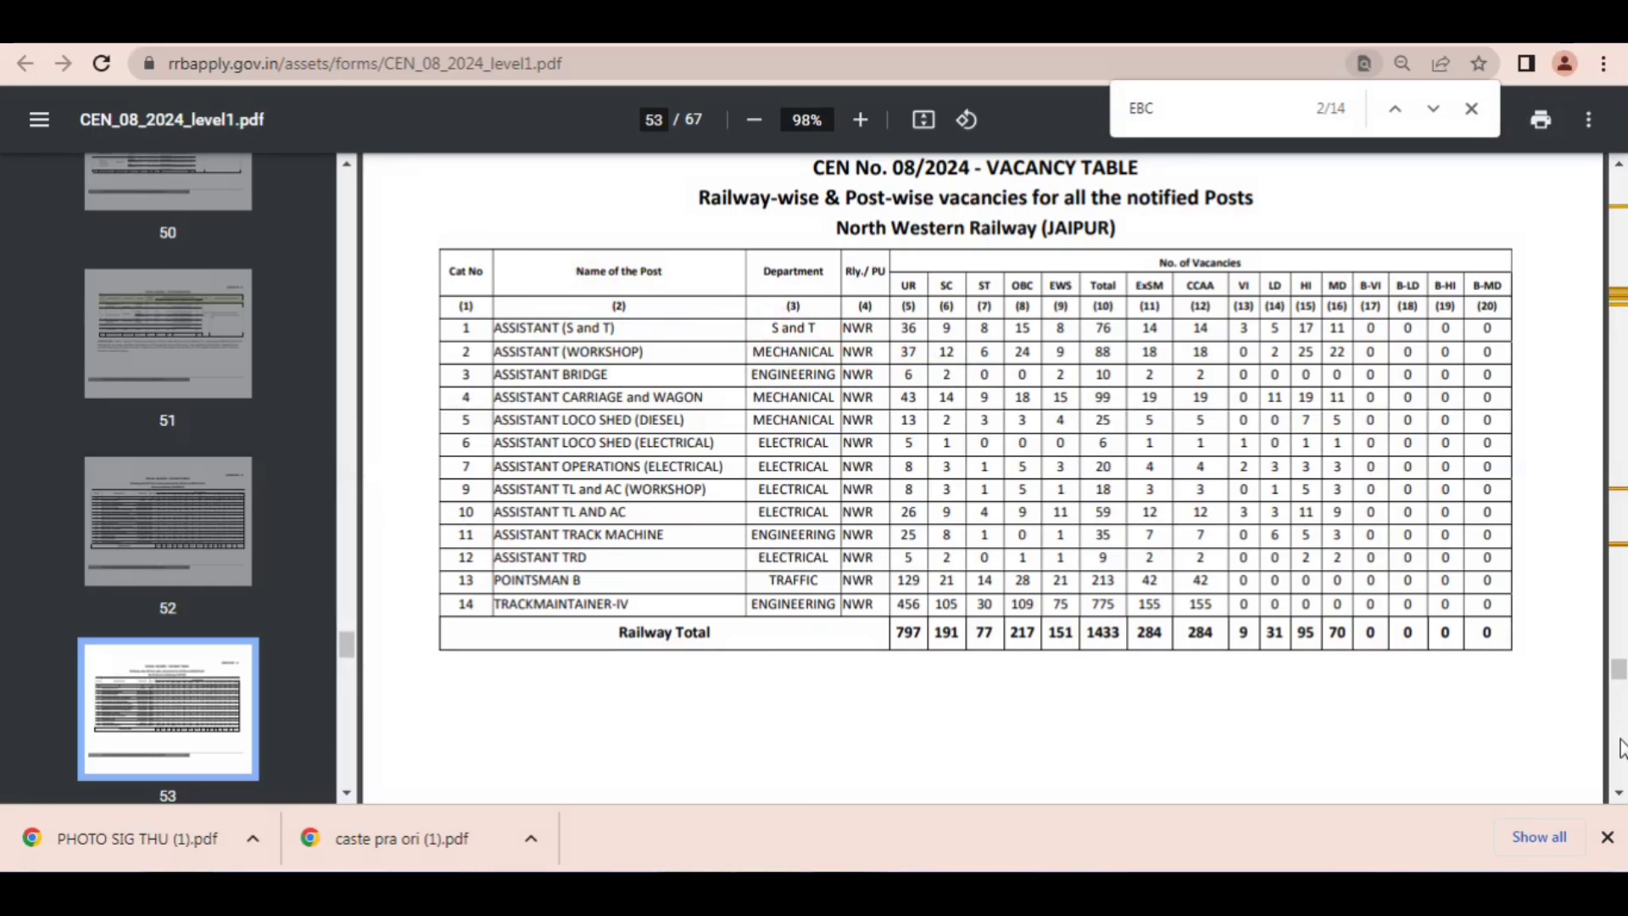
Step: Review the South Western Railway (HUBLI) vacancy table, pointing arrows at the first ASSISTANT (S and T) row and then clearing them
{"action": "scroll", "coordinate": [1619, 793], "scroll_direction": "down", "scroll_amount": 6}
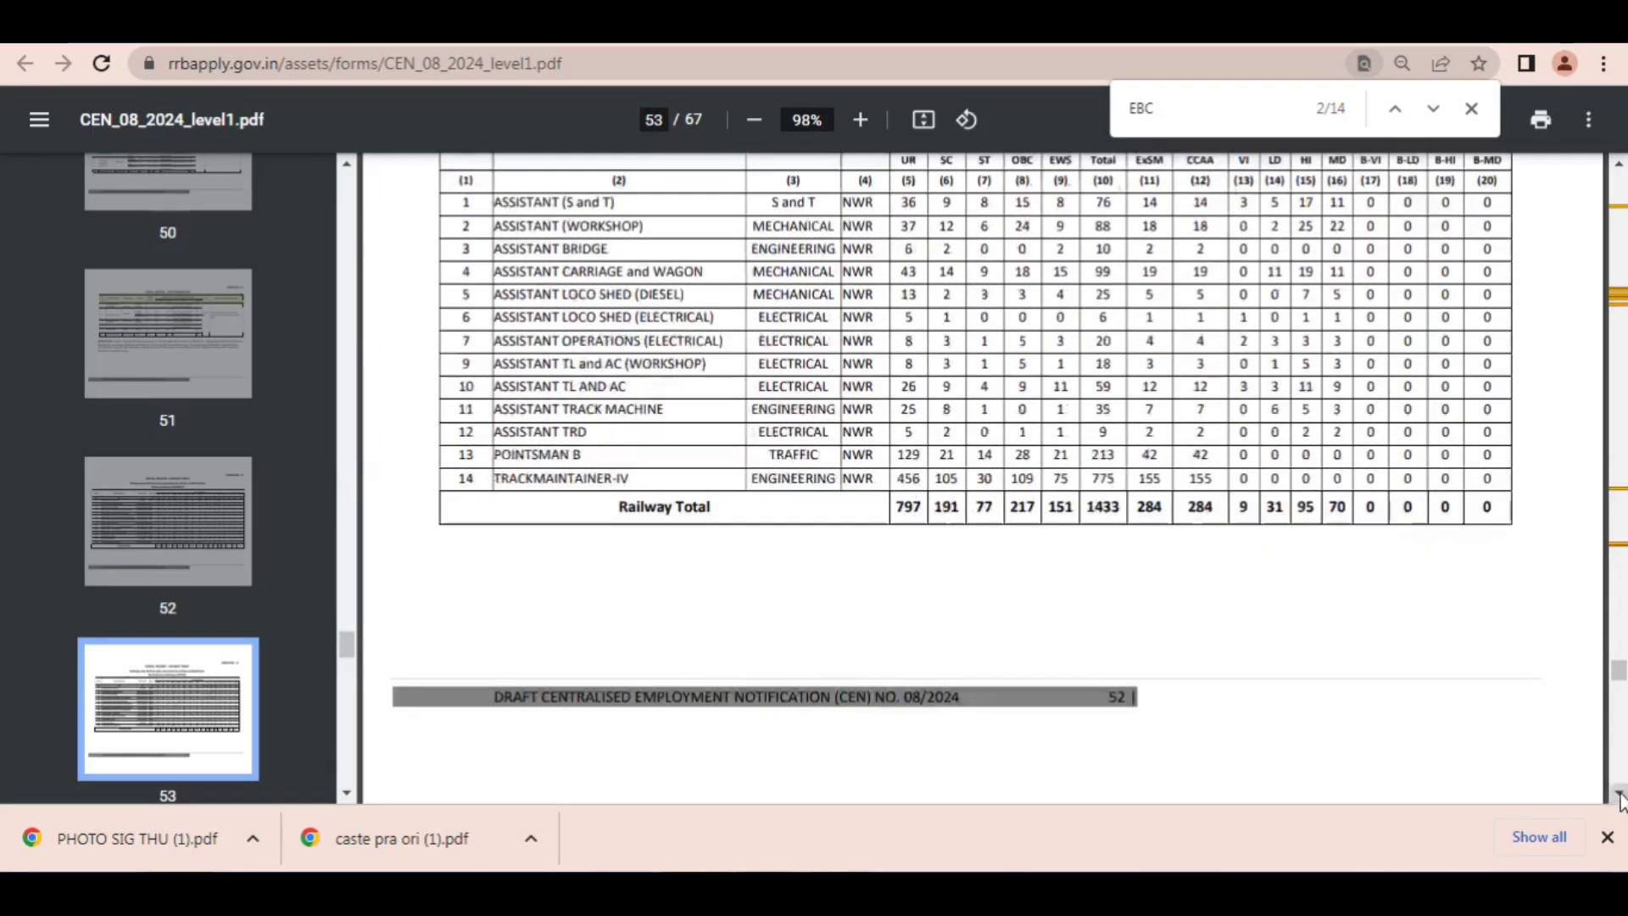
{"action": "scroll", "coordinate": [1620, 797], "scroll_direction": "down", "scroll_amount": 5}
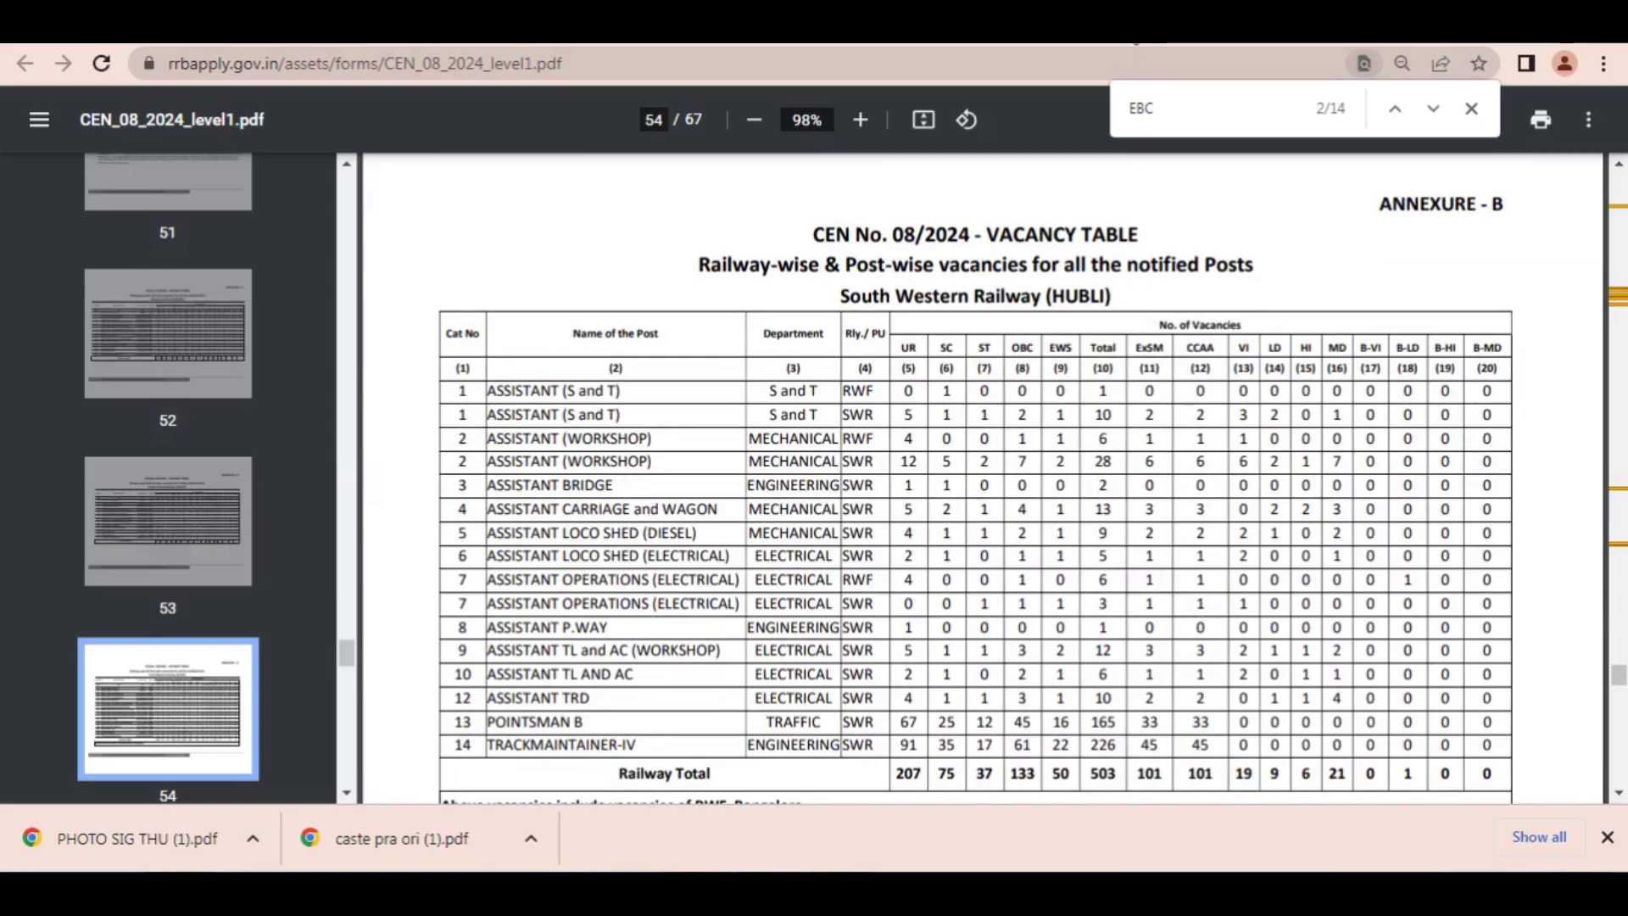
{"action": "left_click", "coordinate": [1130, 31]}
{"action": "mouse_move", "coordinate": [451, 309]}
{"action": "left_mouse_down"}
{"action": "mouse_move", "coordinate": [510, 339]}
{"action": "mouse_move", "coordinate": [519, 365]}
{"action": "mouse_move", "coordinate": [746, 360]}
{"action": "mouse_move", "coordinate": [969, 387]}
{"action": "left_mouse_up"}
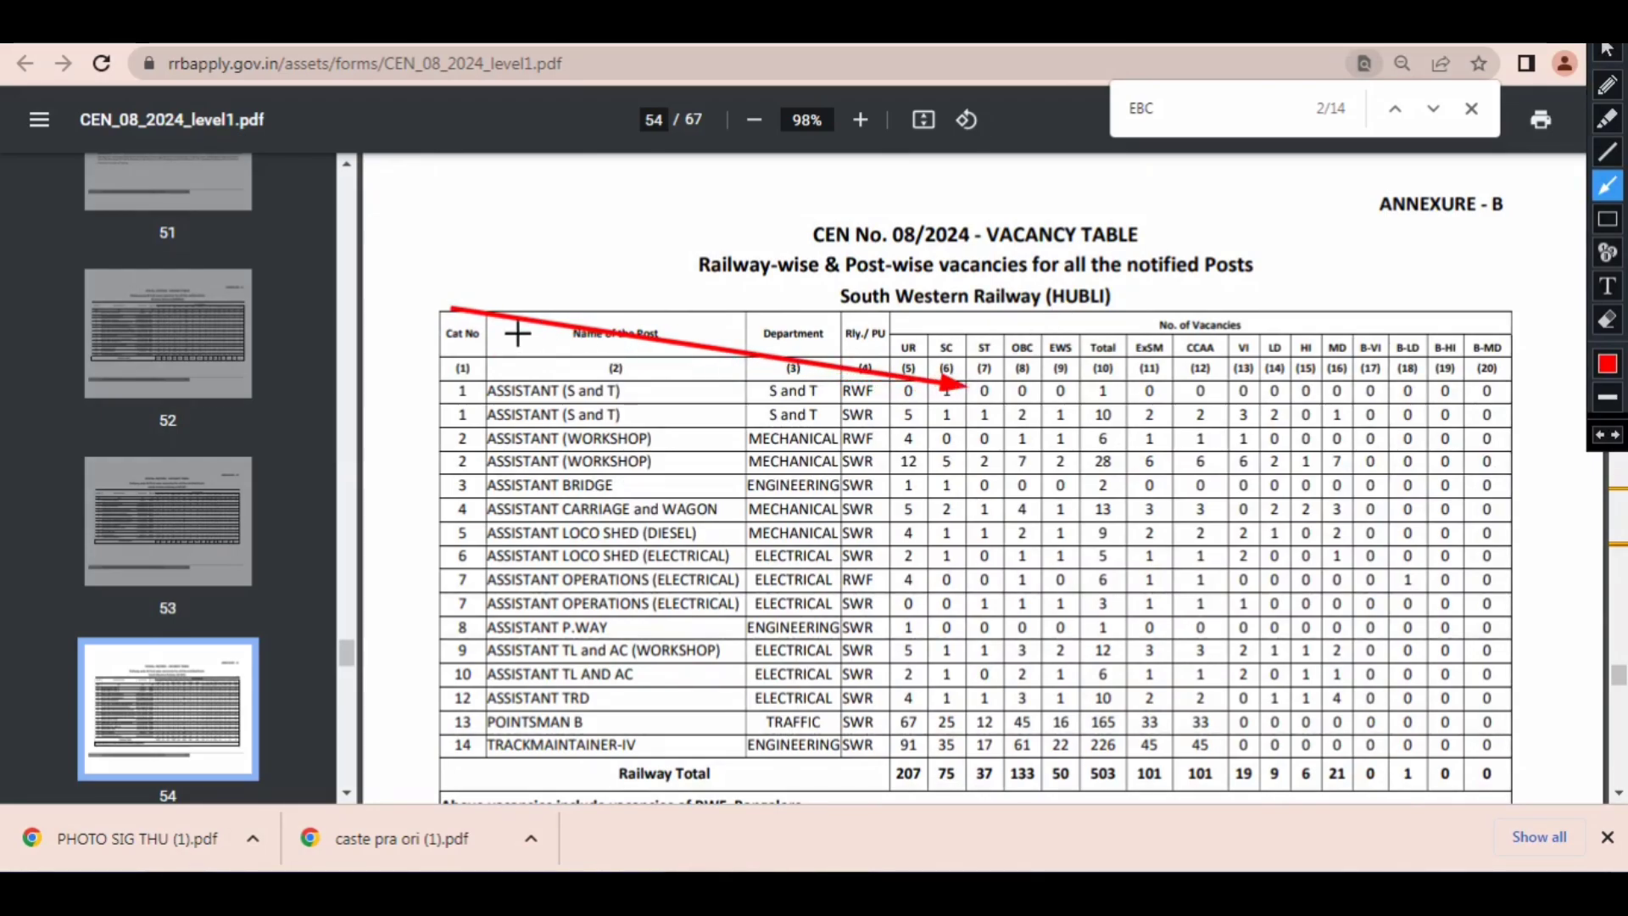
{"action": "mouse_move", "coordinate": [446, 326]}
{"action": "left_mouse_down"}
{"action": "mouse_move", "coordinate": [756, 366]}
{"action": "mouse_move", "coordinate": [614, 371]}
{"action": "mouse_move", "coordinate": [844, 388]}
{"action": "left_mouse_up"}
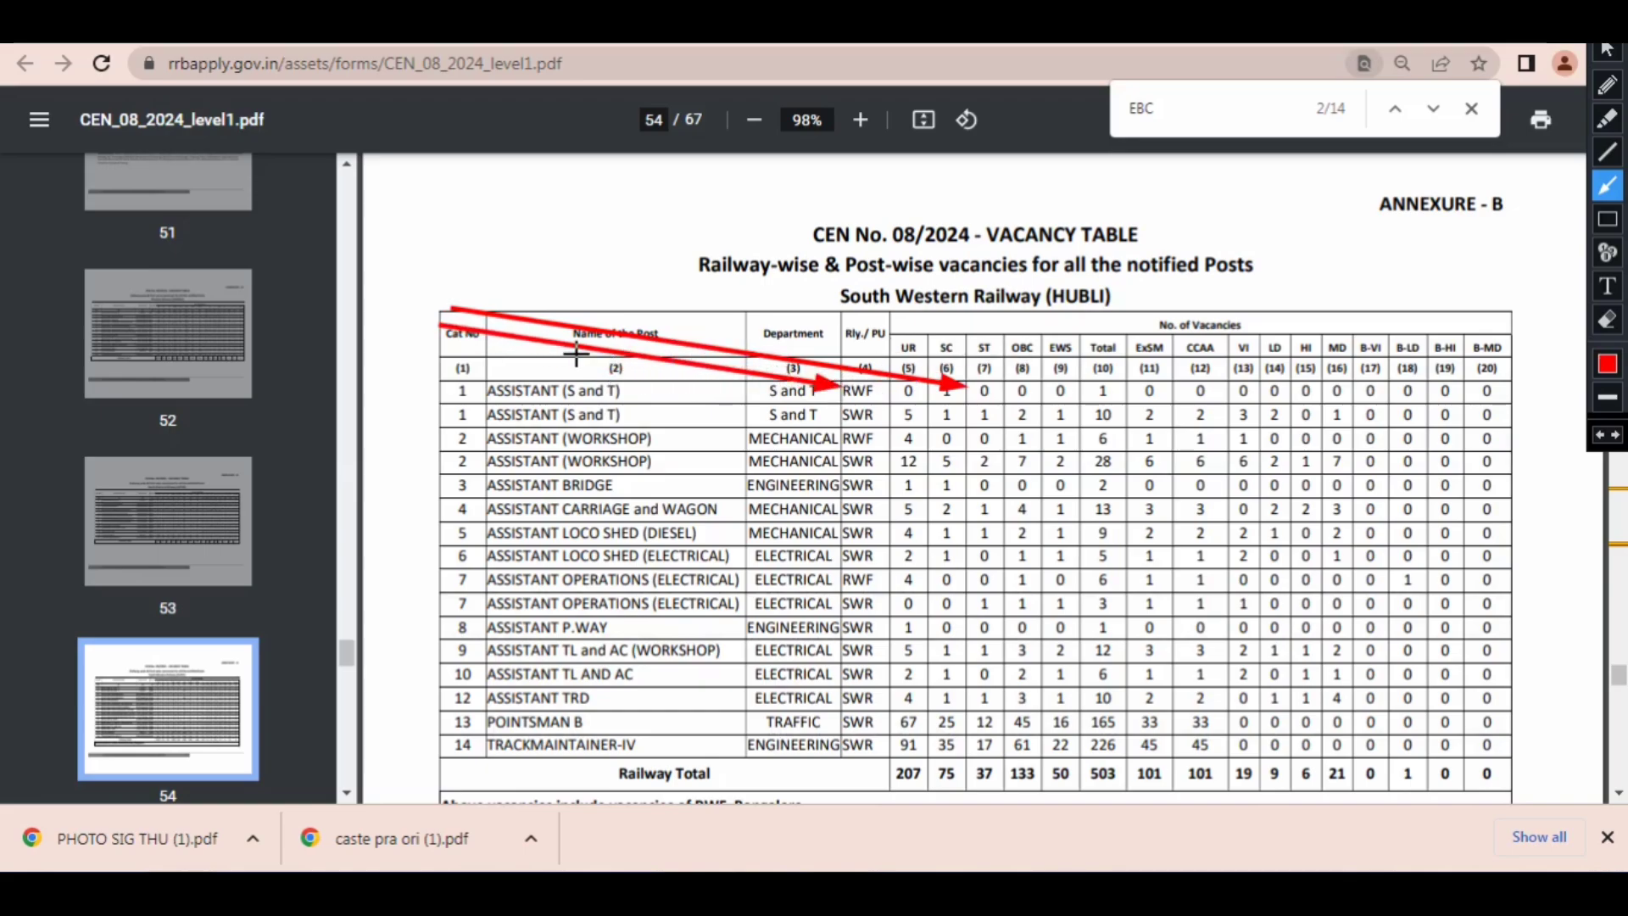
{"action": "mouse_move", "coordinate": [577, 354]}
{"action": "left_mouse_down"}
{"action": "mouse_move", "coordinate": [739, 356]}
{"action": "mouse_move", "coordinate": [877, 394]}
{"action": "left_mouse_up"}
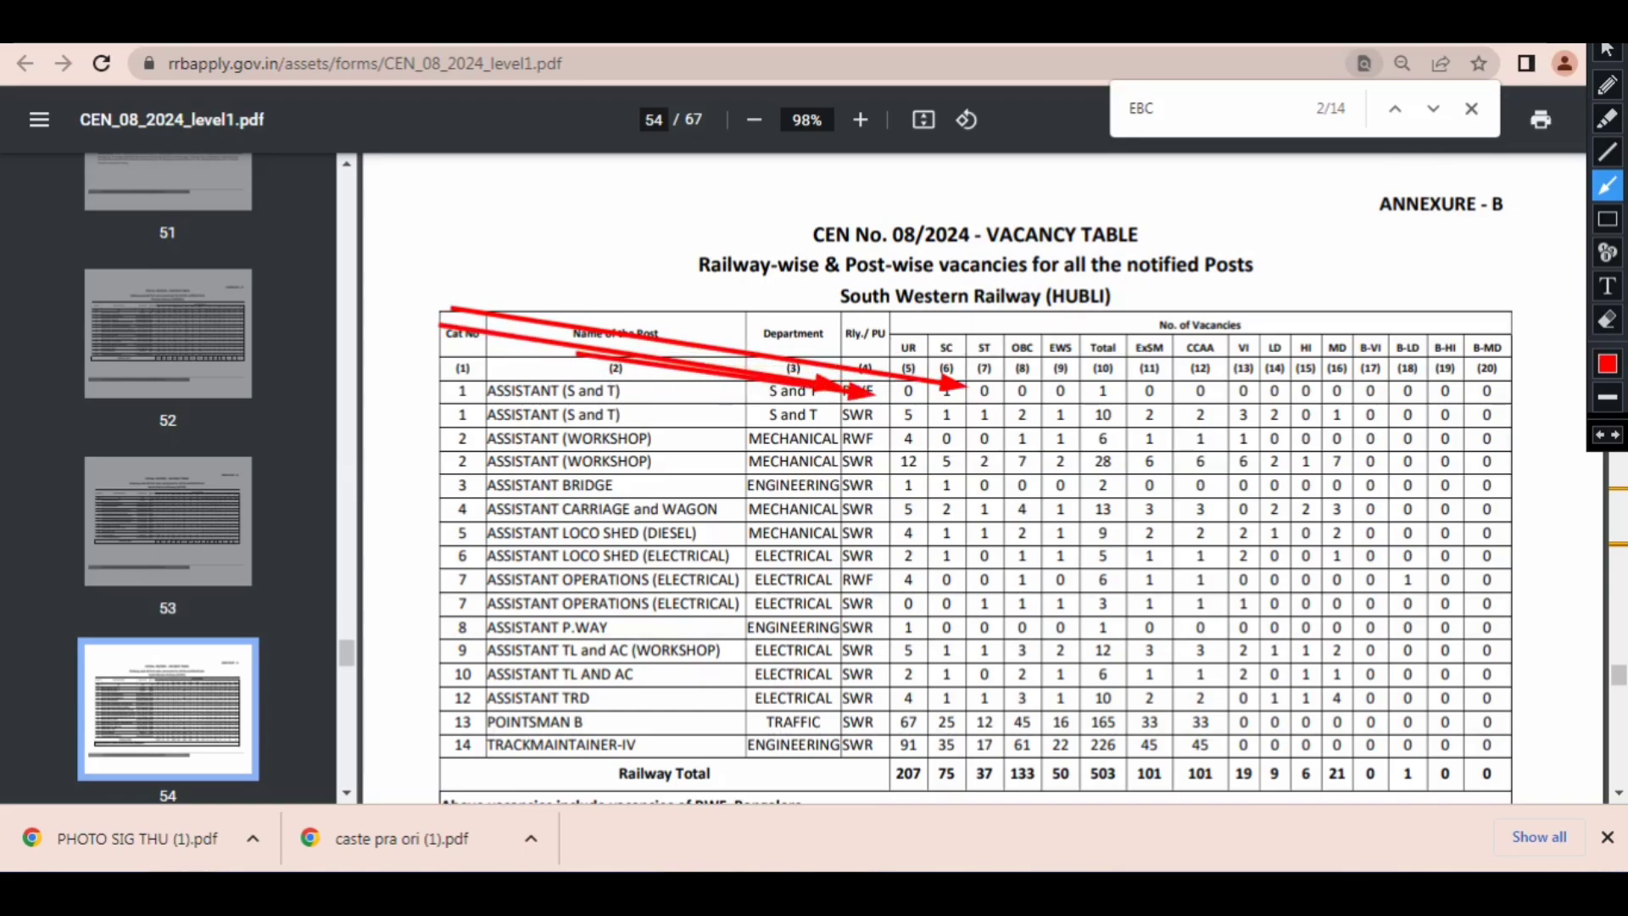
{"action": "key", "text": "Escape"}
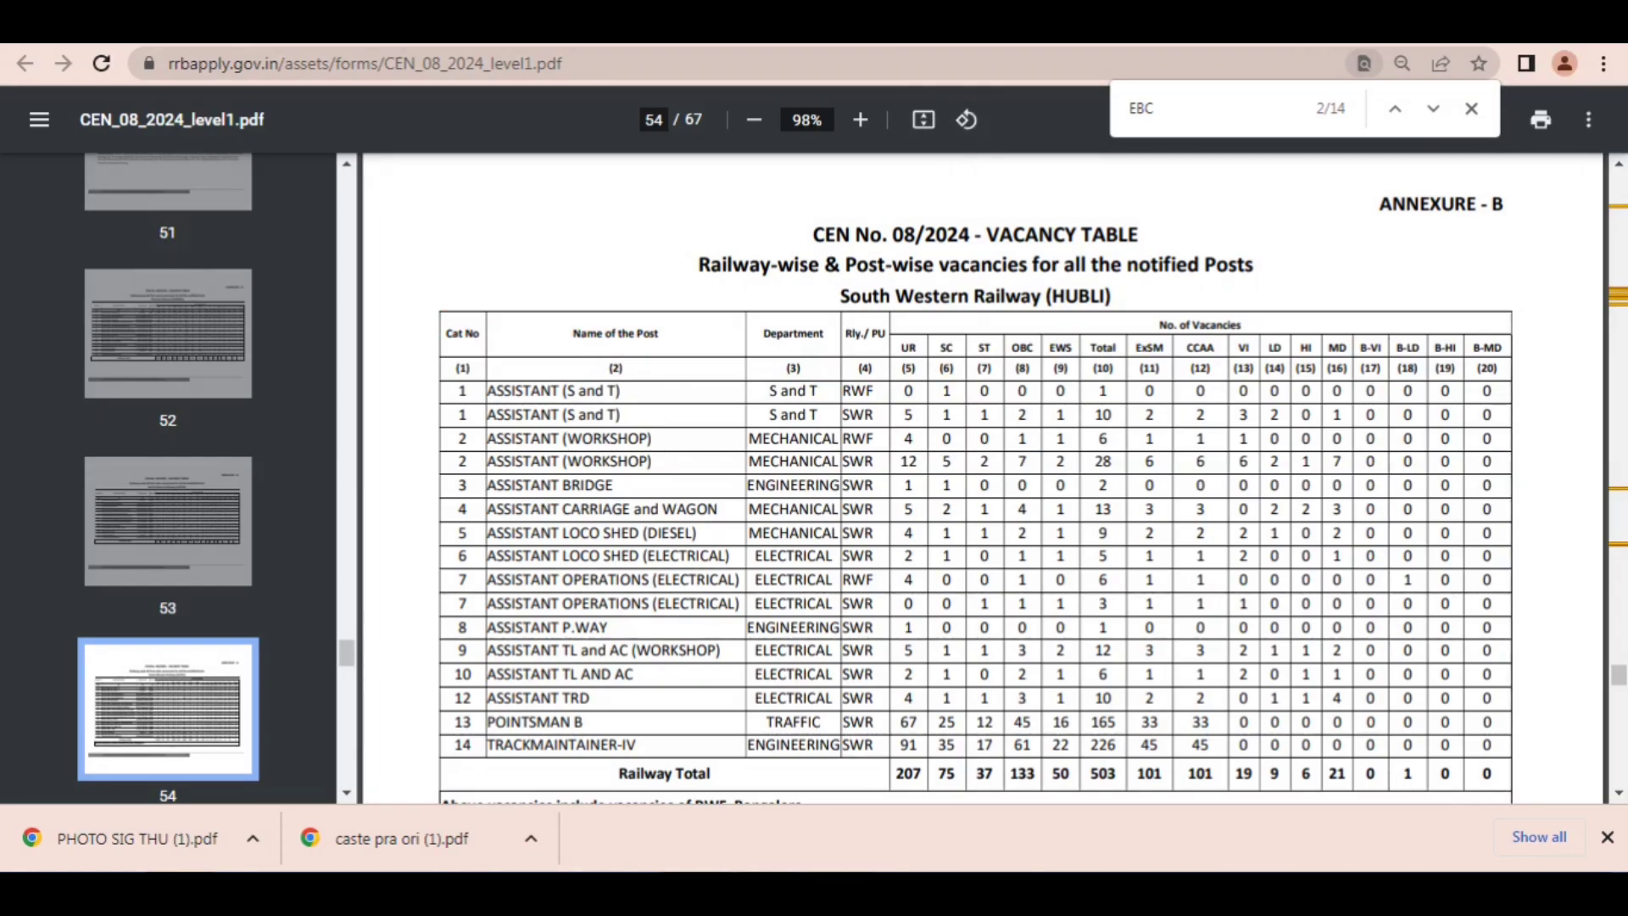
Step: Return to the application and add Cat.1 ASSISTANT (S and T), Cat.2 ASSISTANT (WORKSHOP) and Cat.10 ASSISTANT TL AND AC as the first three preferences
{"action": "key", "text": "ctrl+shift+Tab"}
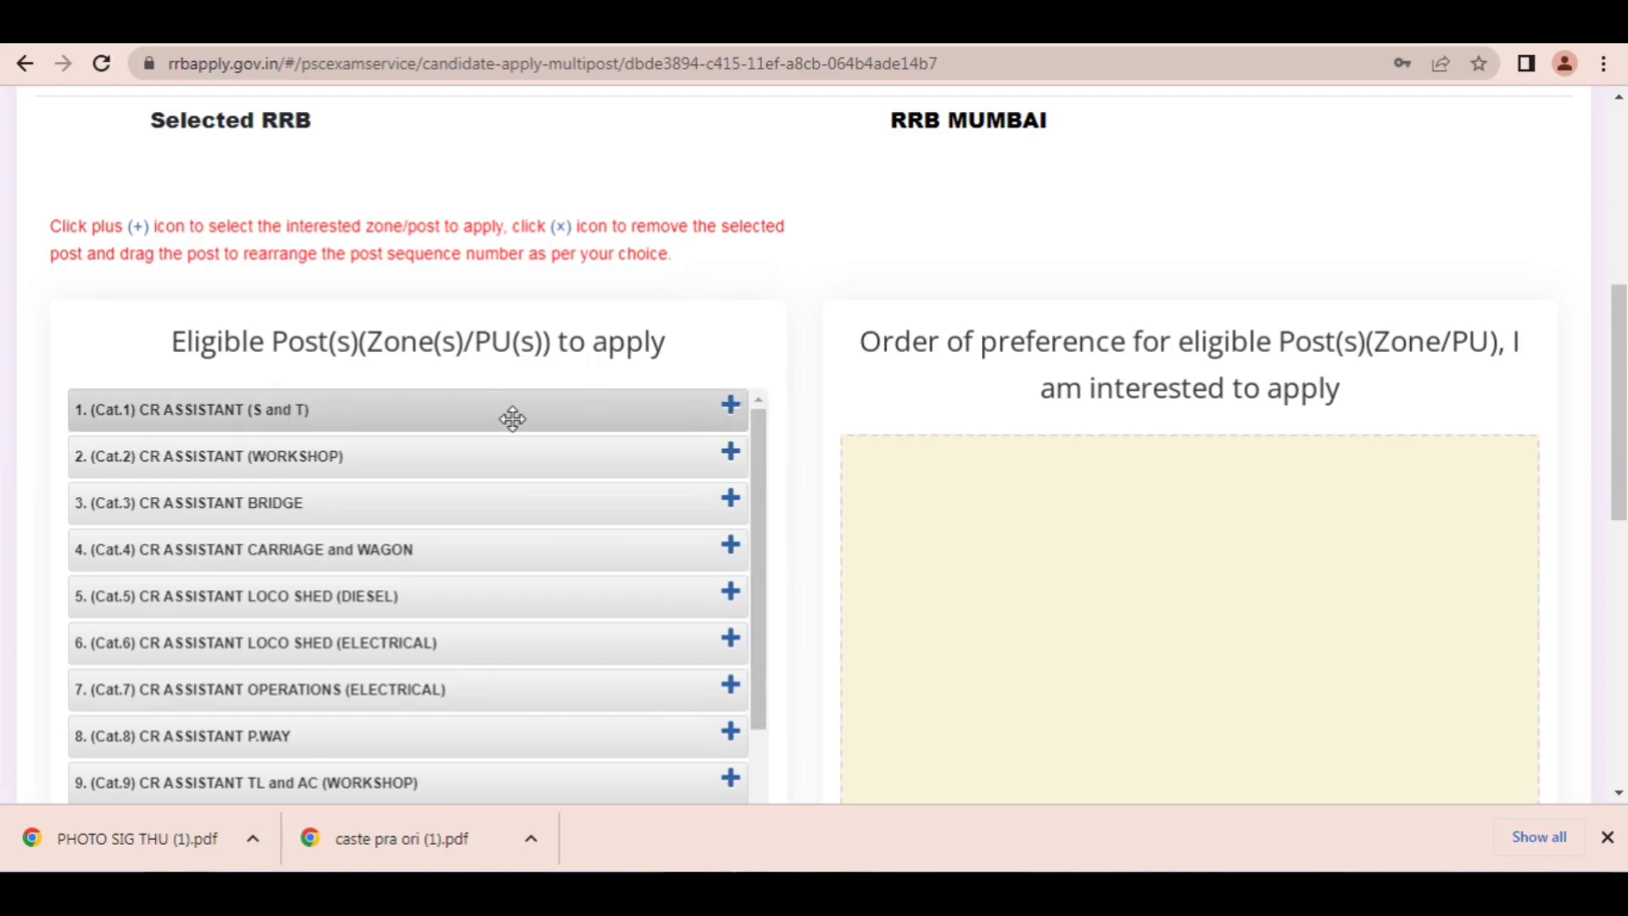
{"action": "left_click", "coordinate": [730, 405]}
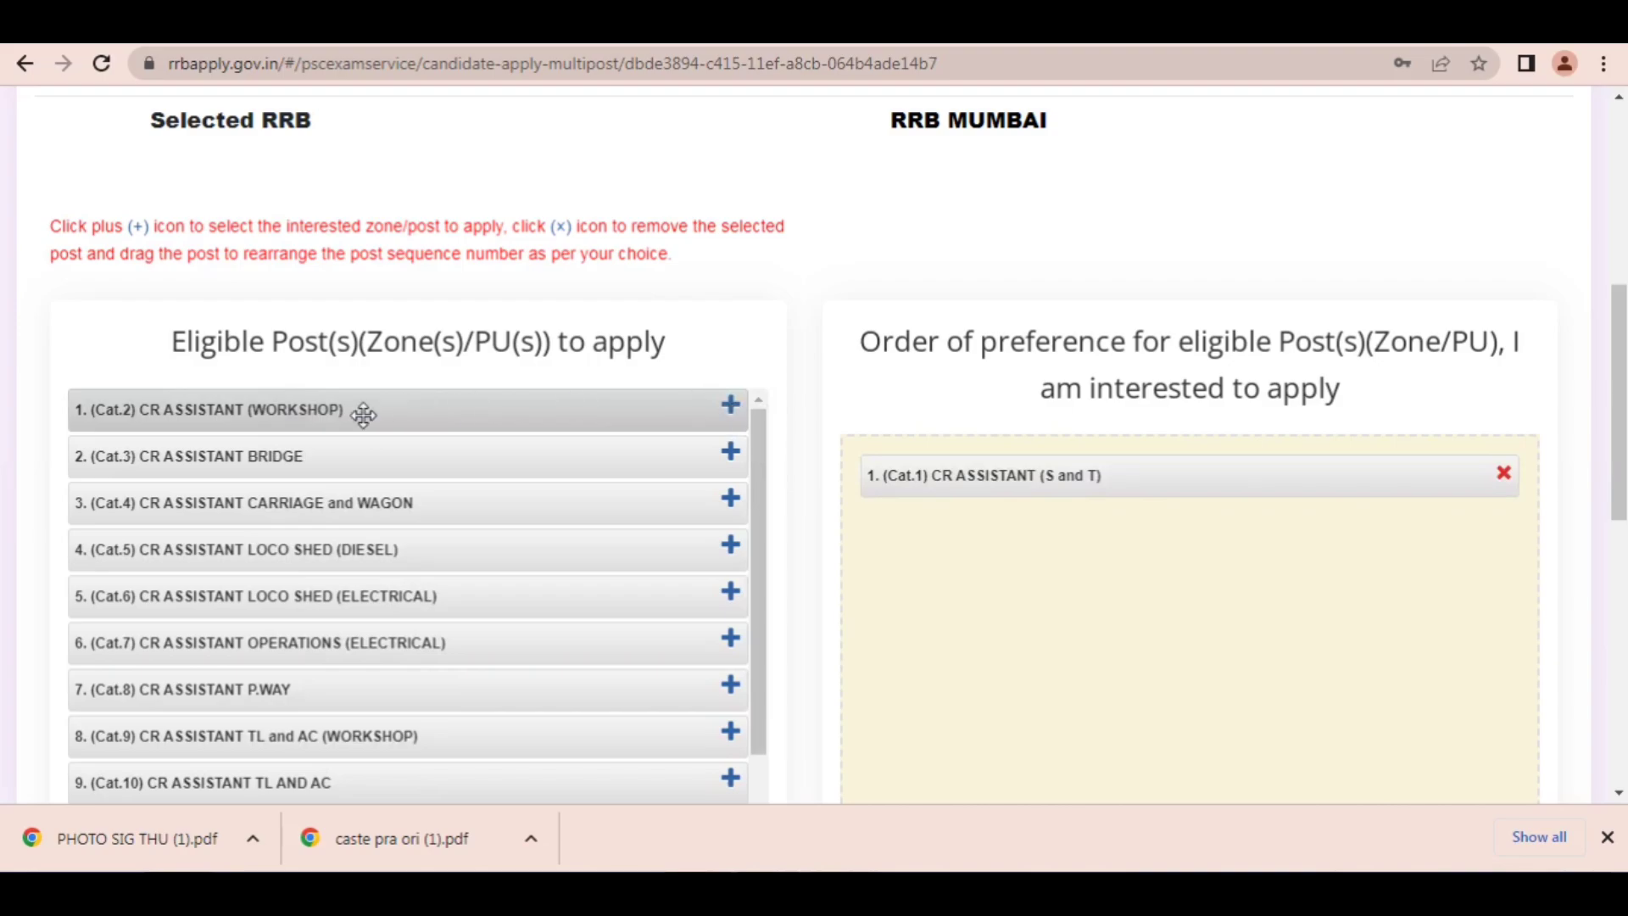
{"action": "left_click", "coordinate": [731, 407]}
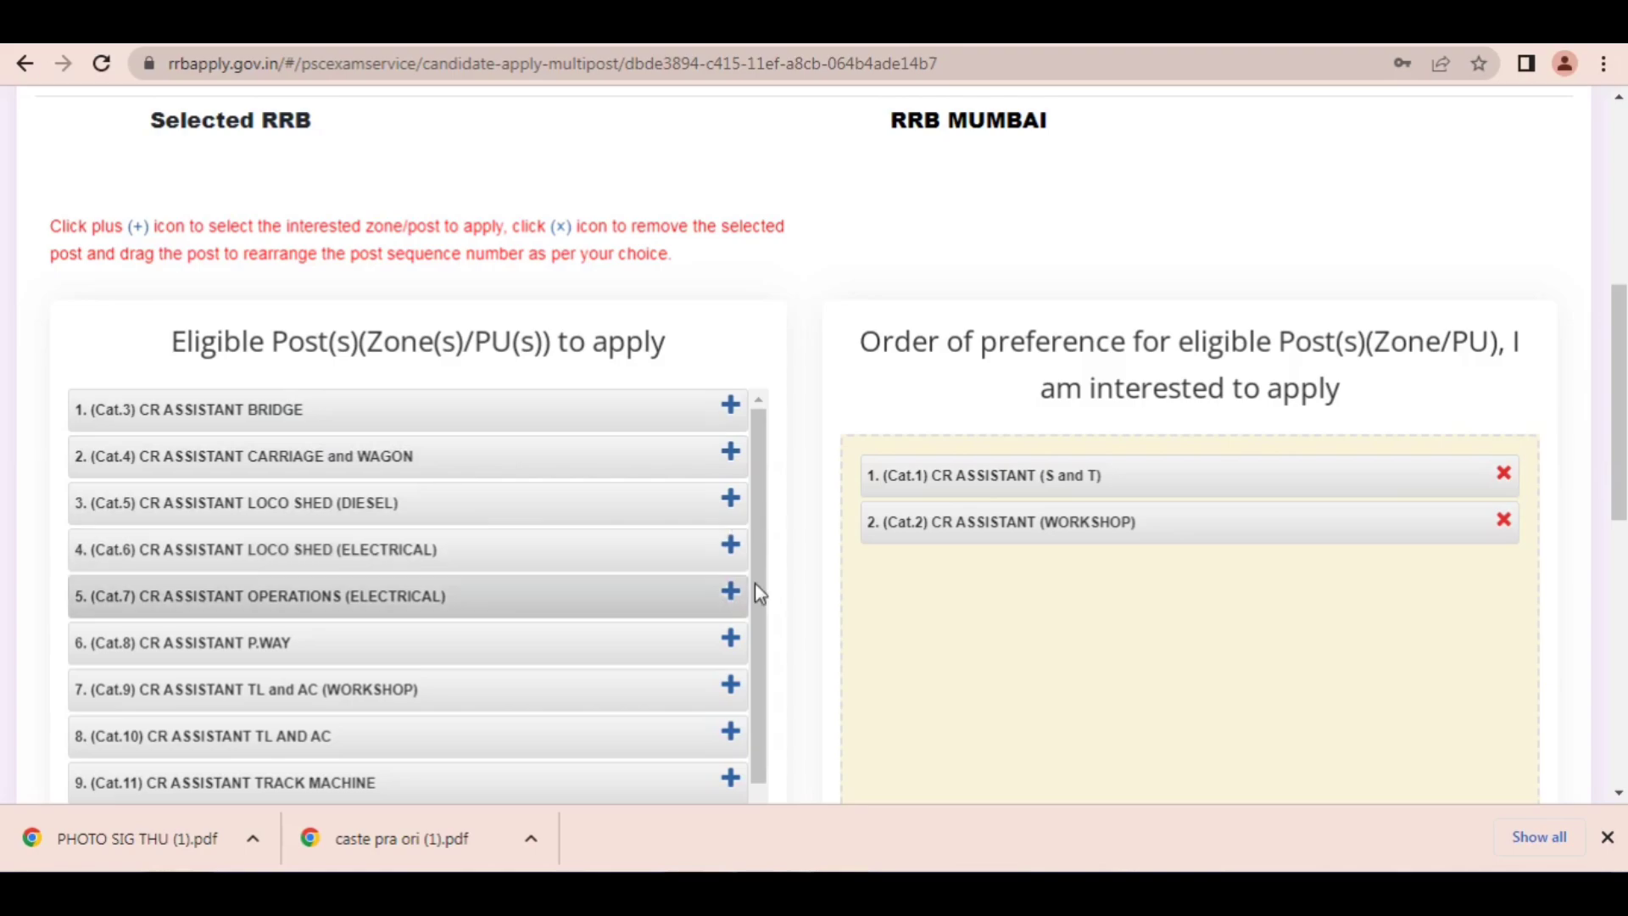
{"action": "left_click_drag", "start_coordinate": [754, 598], "coordinate": [757, 653]}
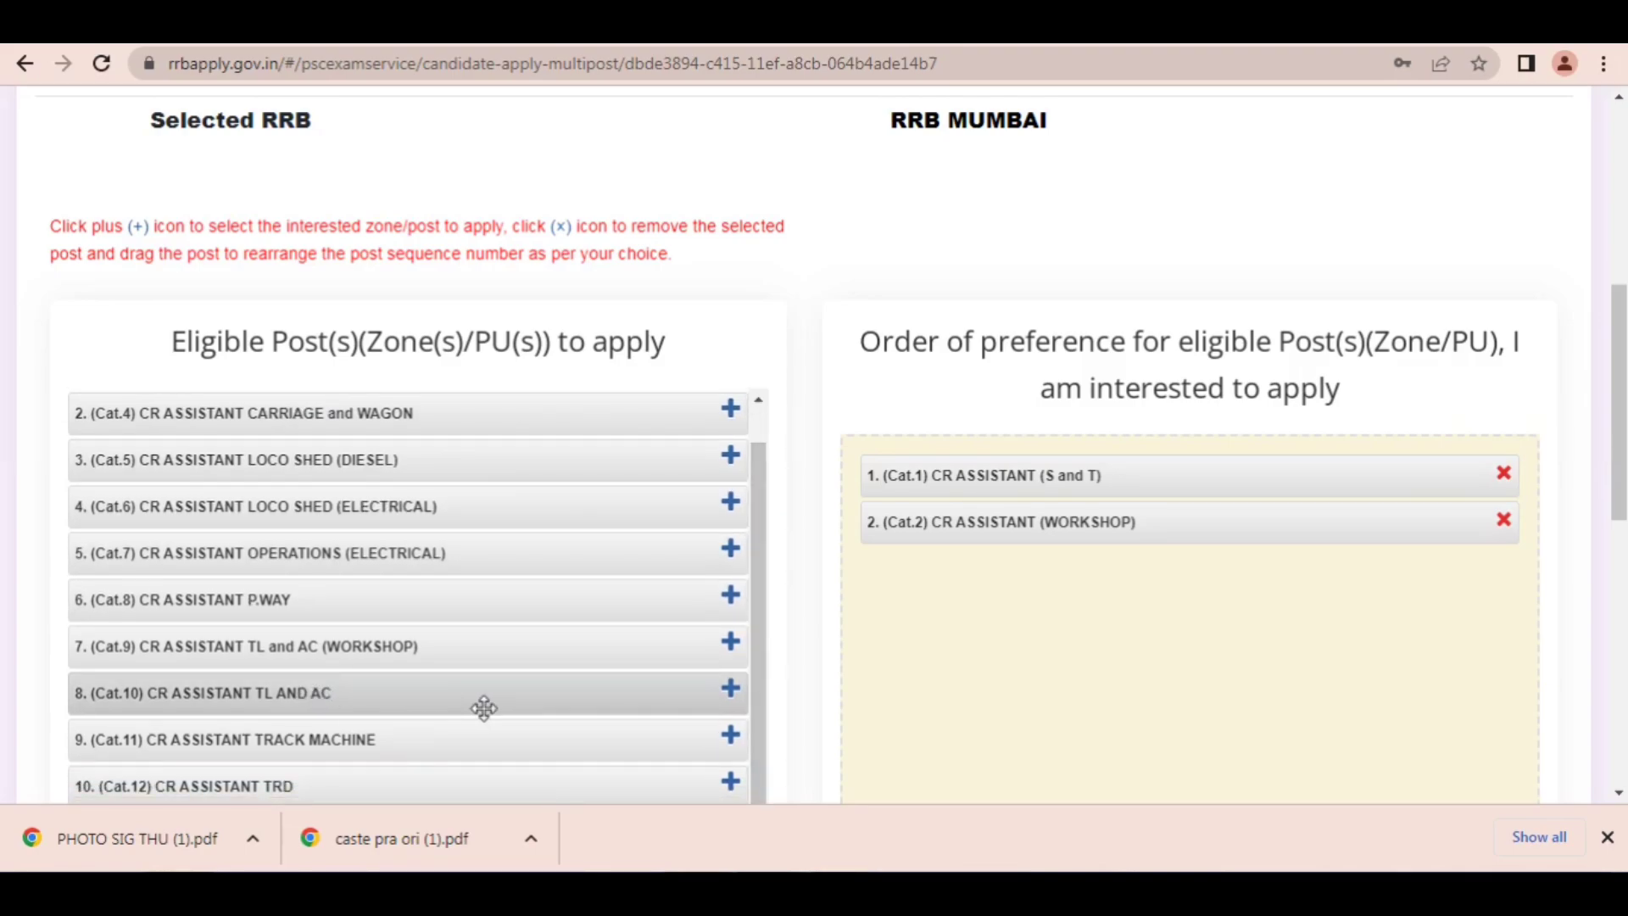
{"action": "left_click", "coordinate": [734, 693]}
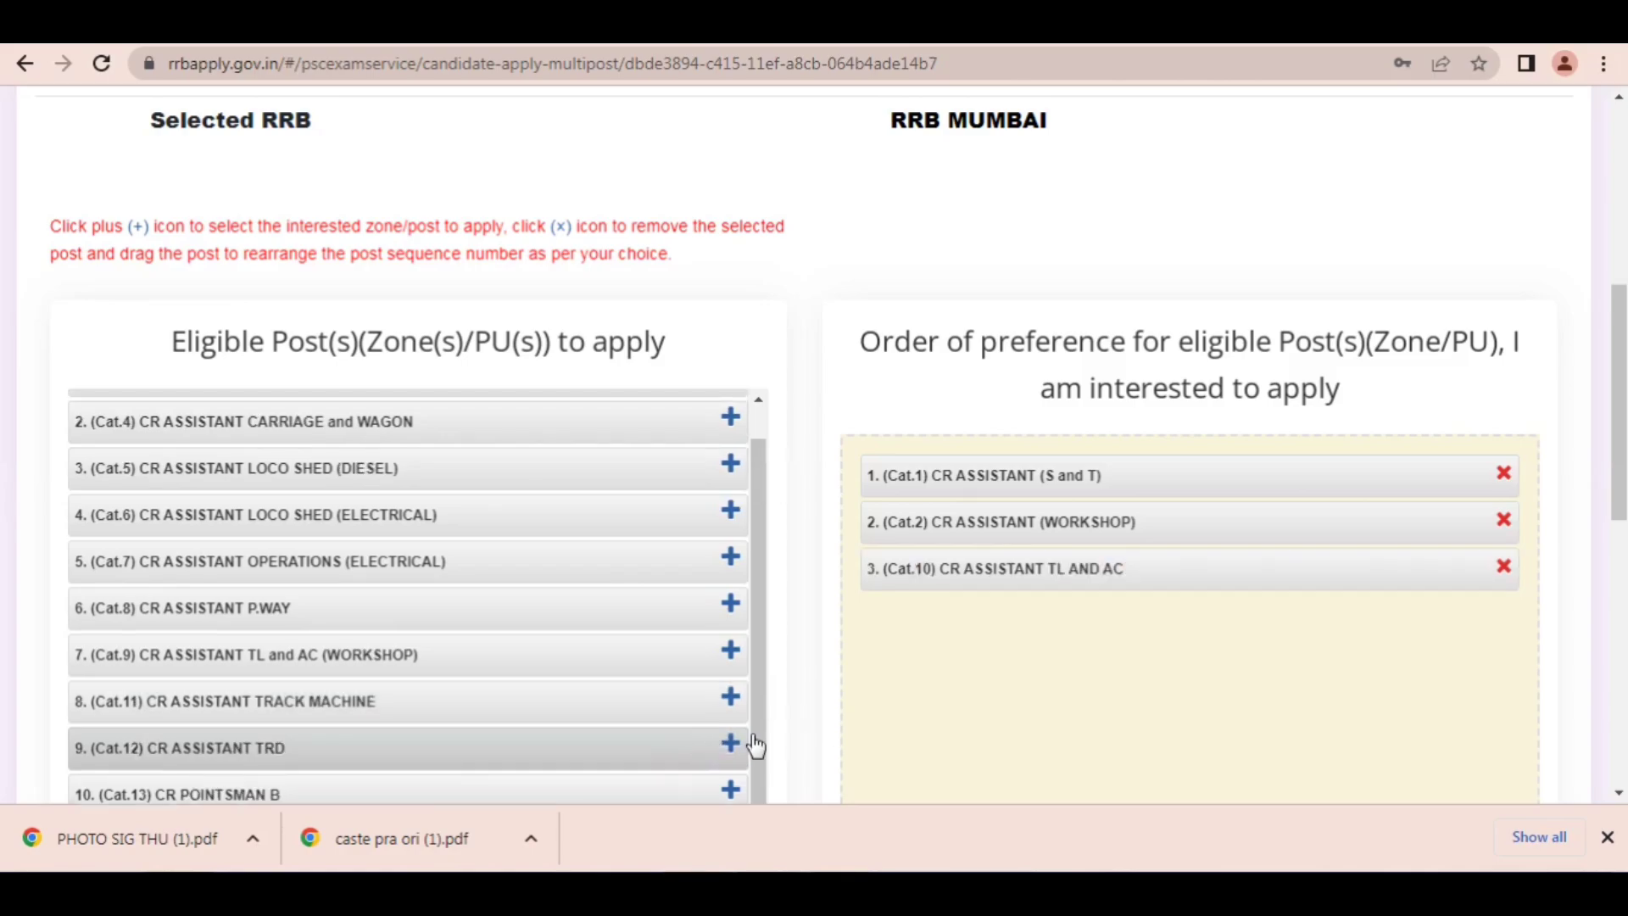
{"action": "mouse_move", "coordinate": [744, 670]}
{"action": "left_mouse_down"}
{"action": "mouse_move", "coordinate": [748, 721]}
{"action": "mouse_move", "coordinate": [759, 697]}
{"action": "left_mouse_up"}
Step: Add Cat.4 ASSISTANT CARRIAGE and WAGON, Cat.13 POINTSMAN B, Cat.3 ASSISTANT BRIDGE and Cat.12 ASSISTANT TRD as preferences 4 to 7
{"action": "scroll", "coordinate": [759, 690], "scroll_direction": "up", "scroll_amount": 2}
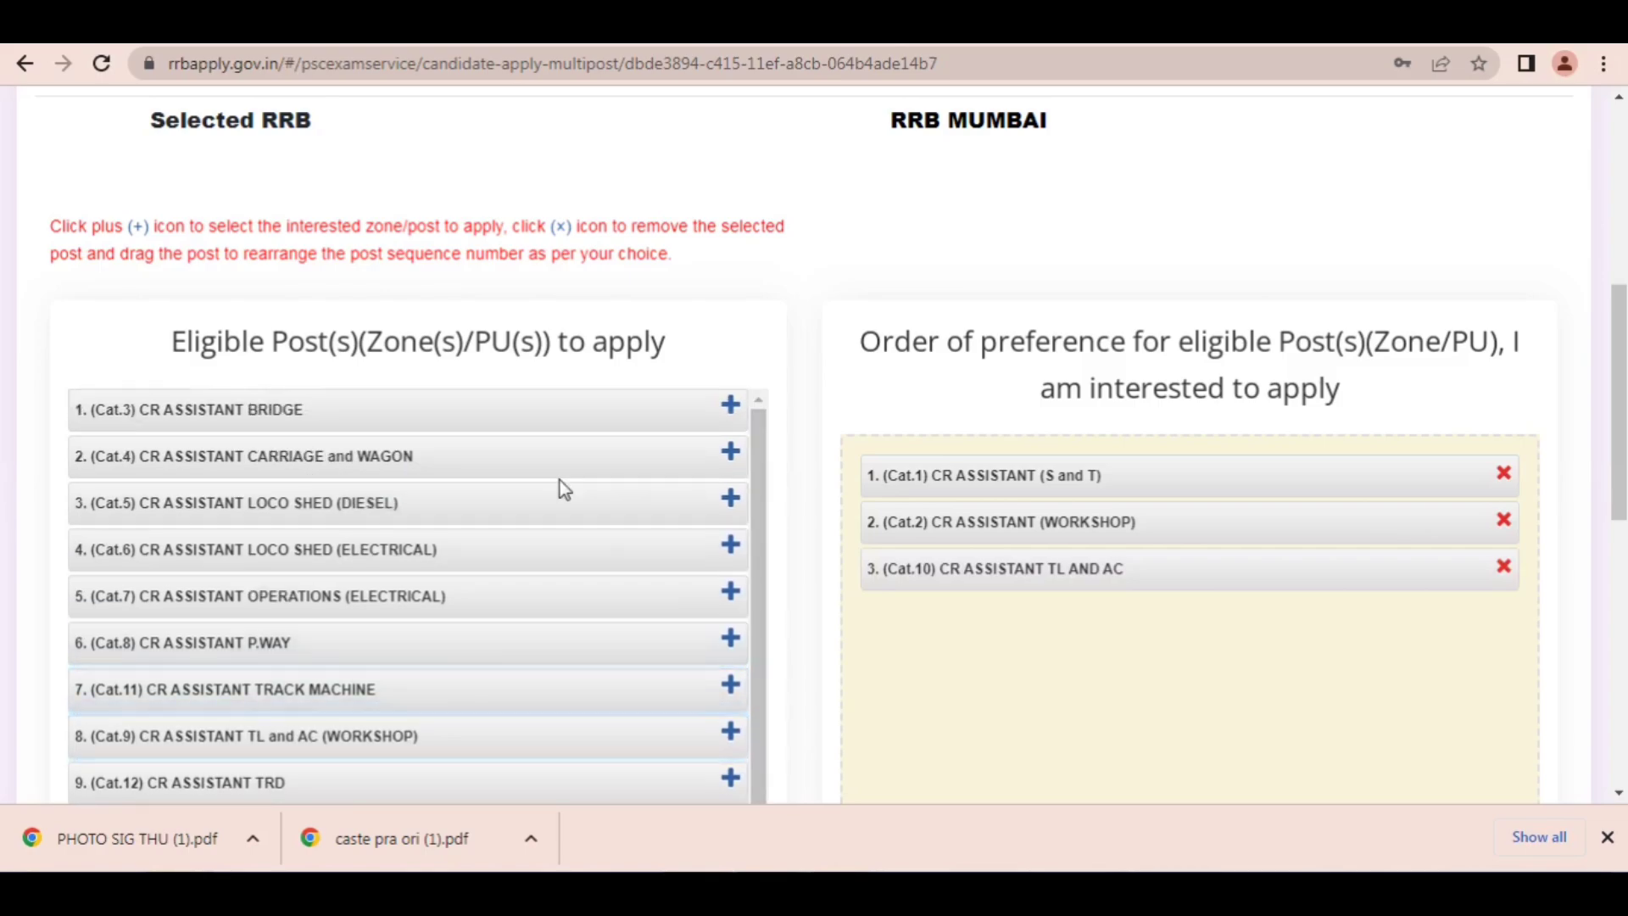
{"action": "left_click", "coordinate": [729, 462]}
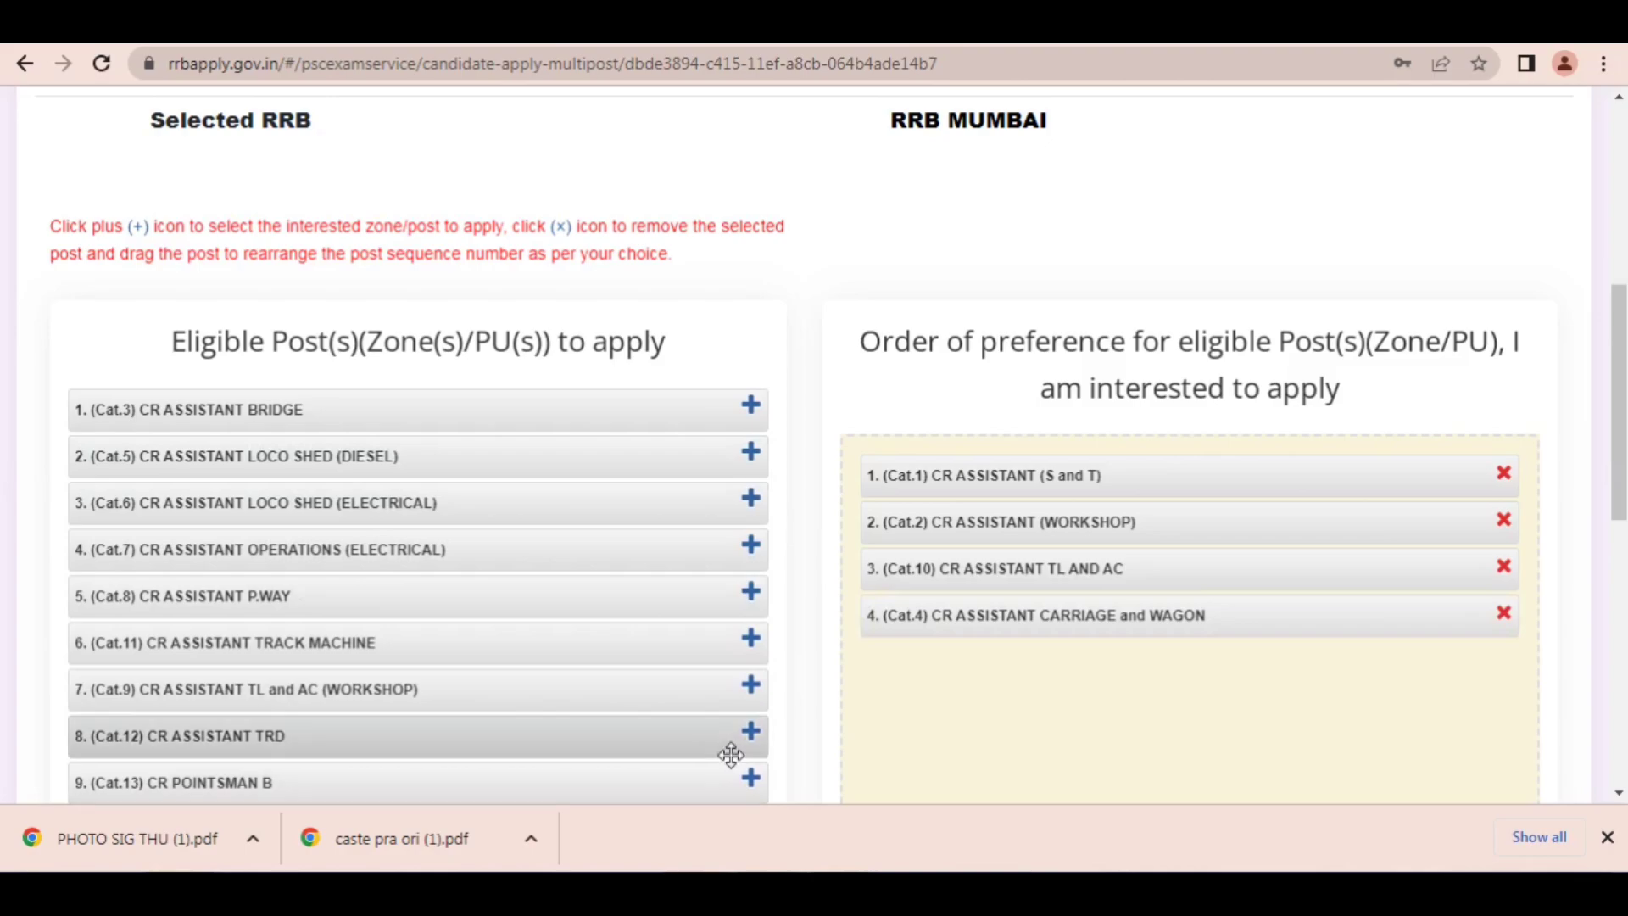
{"action": "left_click", "coordinate": [752, 781]}
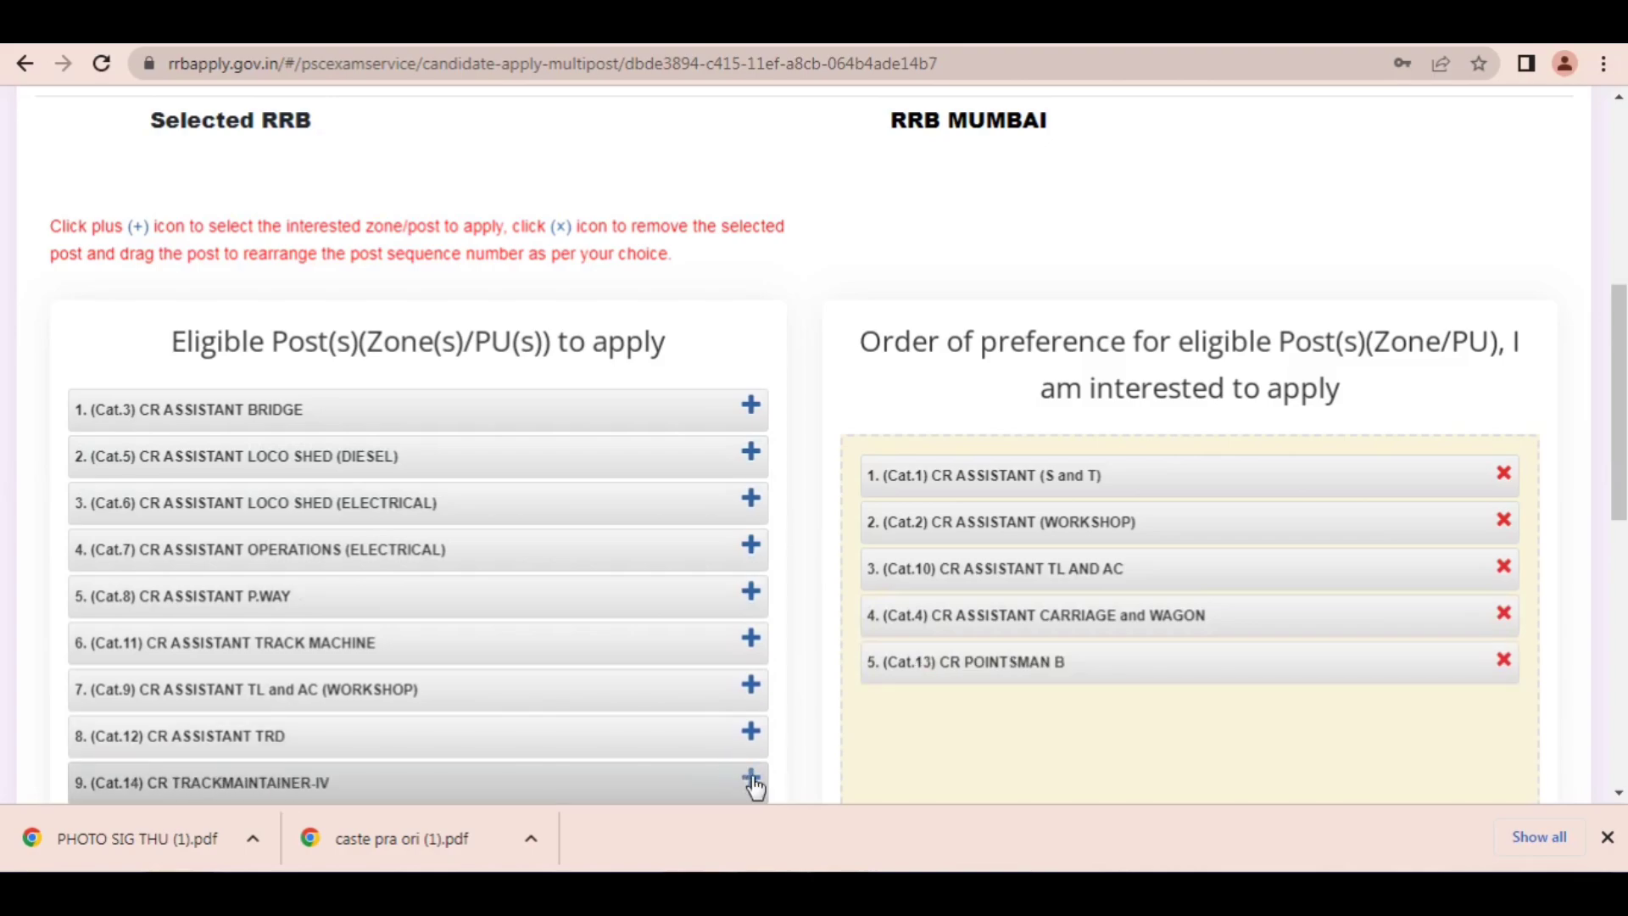
{"action": "left_click", "coordinate": [751, 408]}
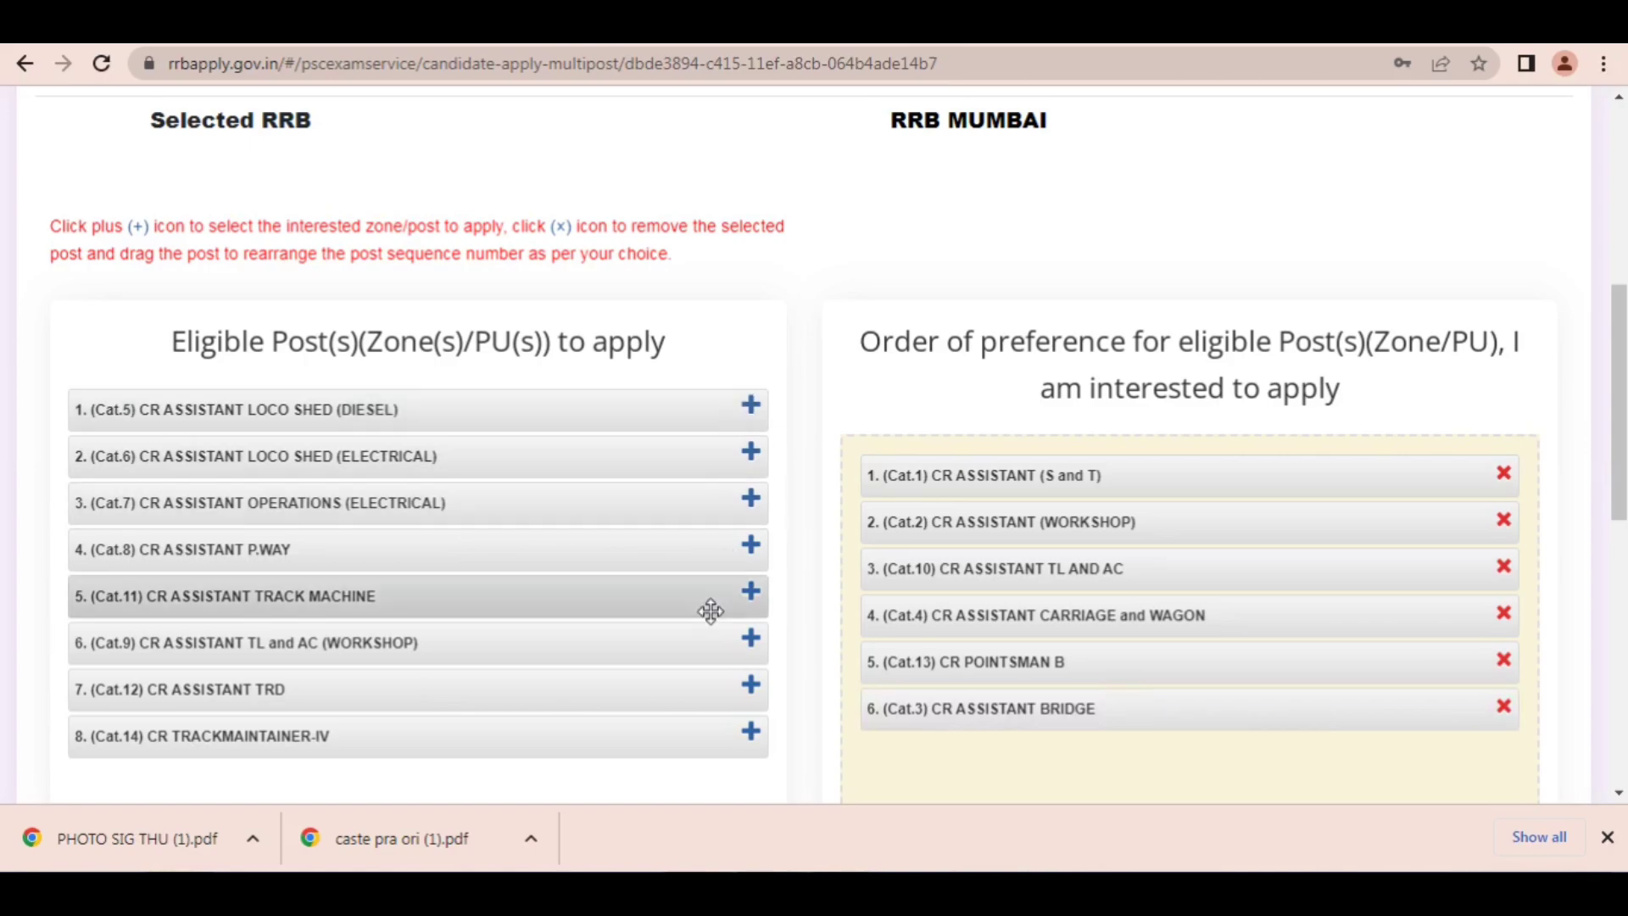
{"action": "left_click", "coordinate": [755, 691]}
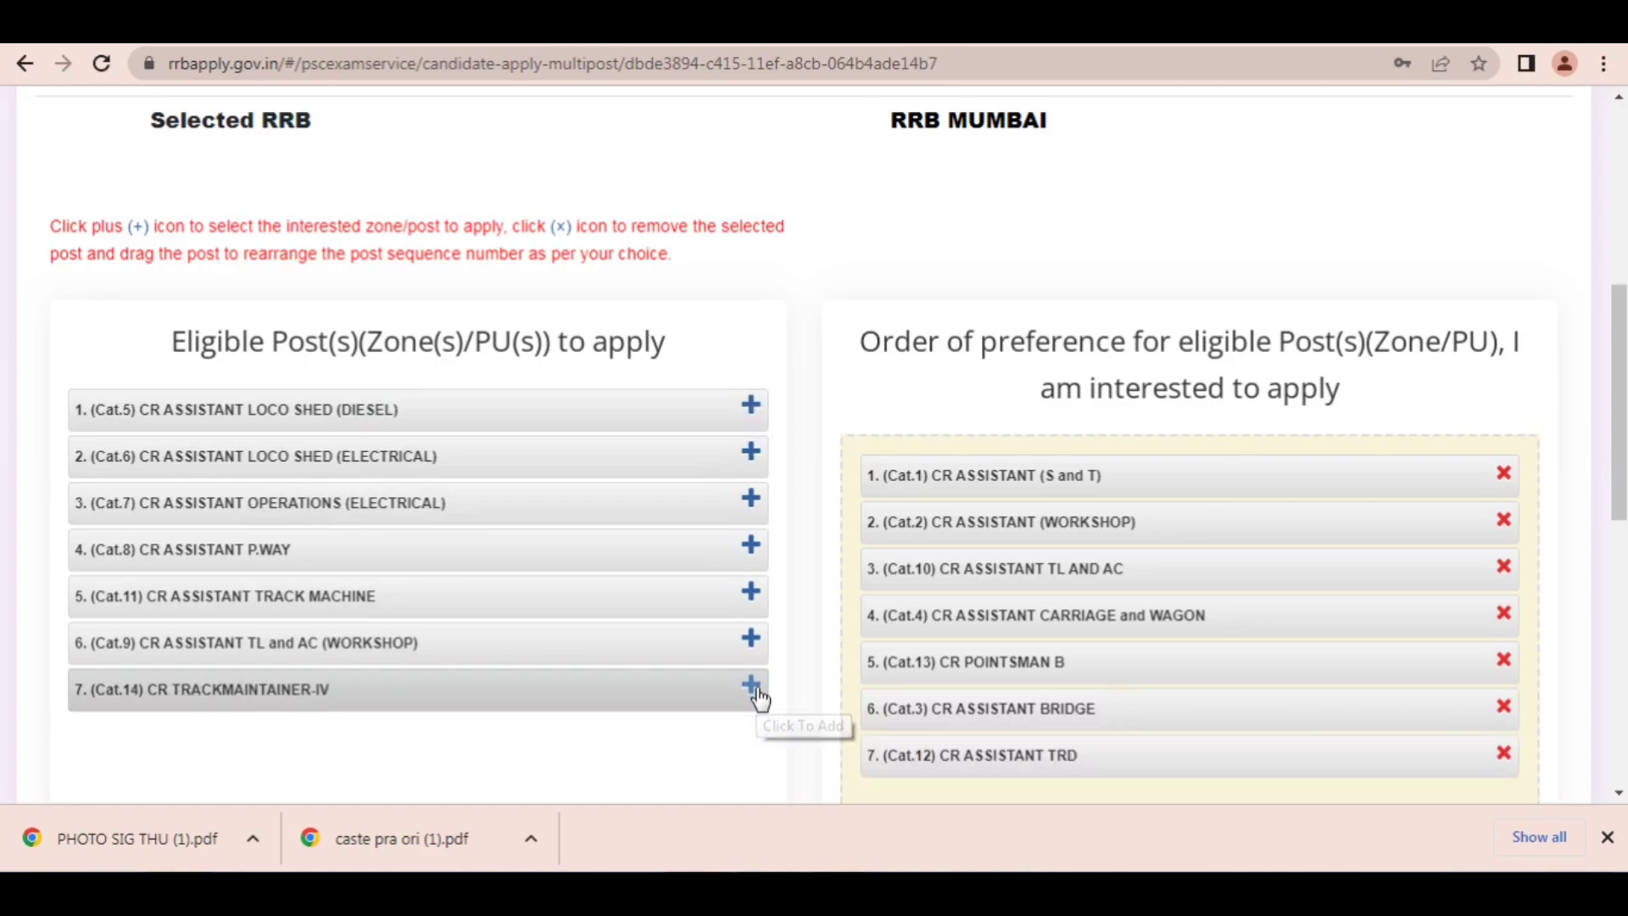
Step: Add Cat.5 ASSISTANT LOCO SHED (DIESEL), Cat.8 ASSISTANT P.WAY and Cat.6 ASSISTANT LOCO SHED (ELECTRICAL) as the following preferences
{"action": "left_click", "coordinate": [752, 408]}
{"action": "left_click", "coordinate": [752, 500]}
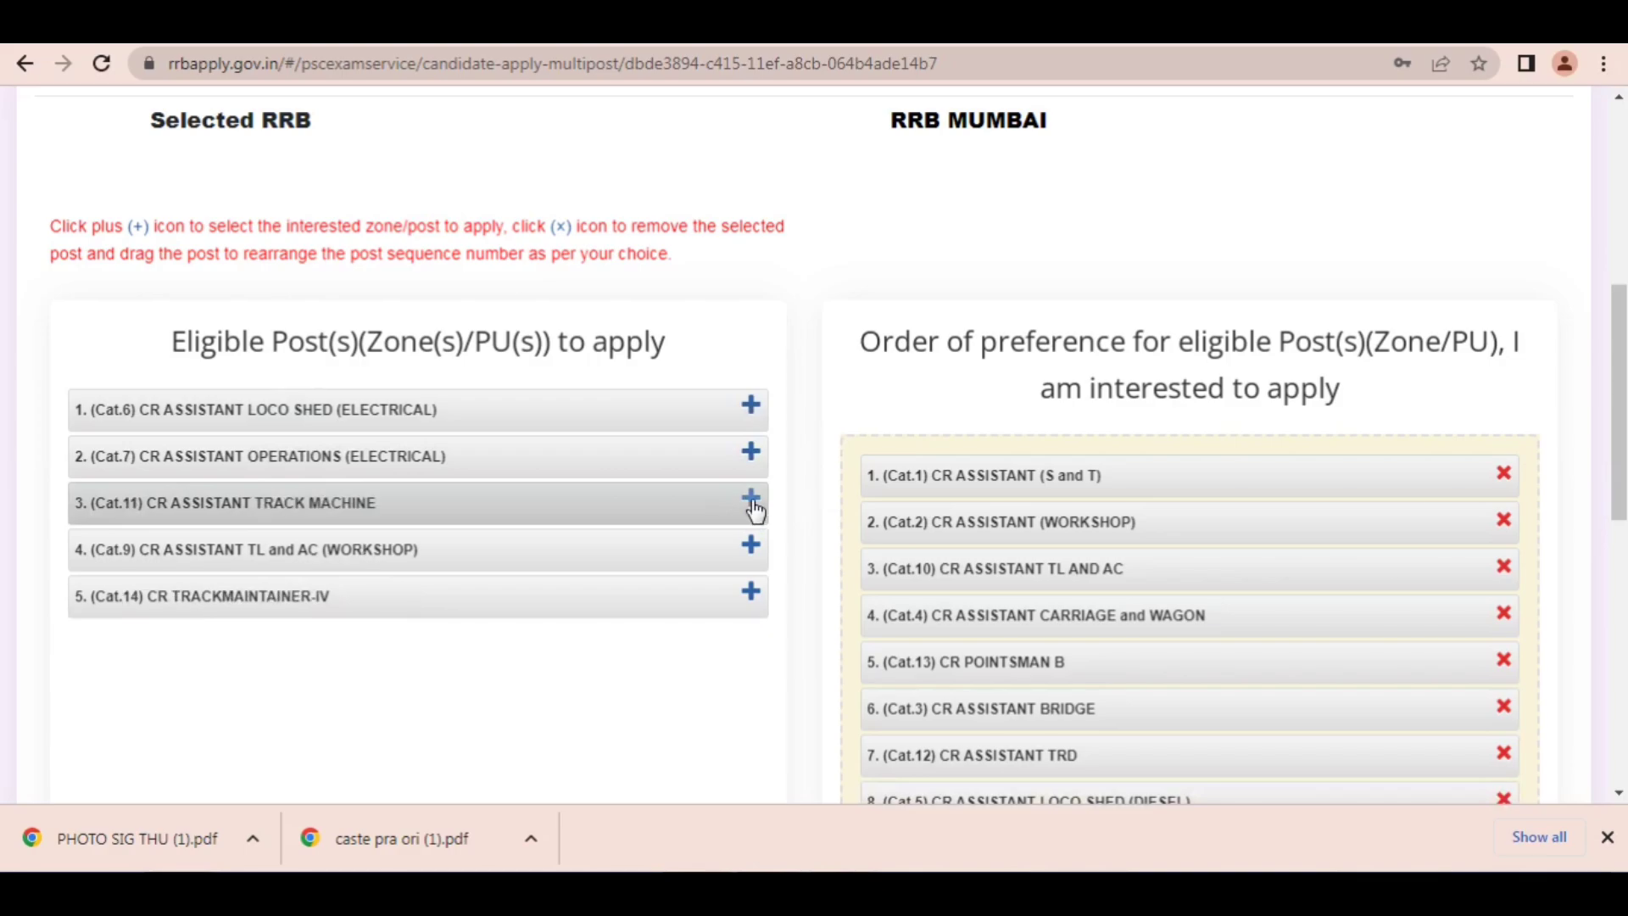
{"action": "left_click", "coordinate": [752, 407]}
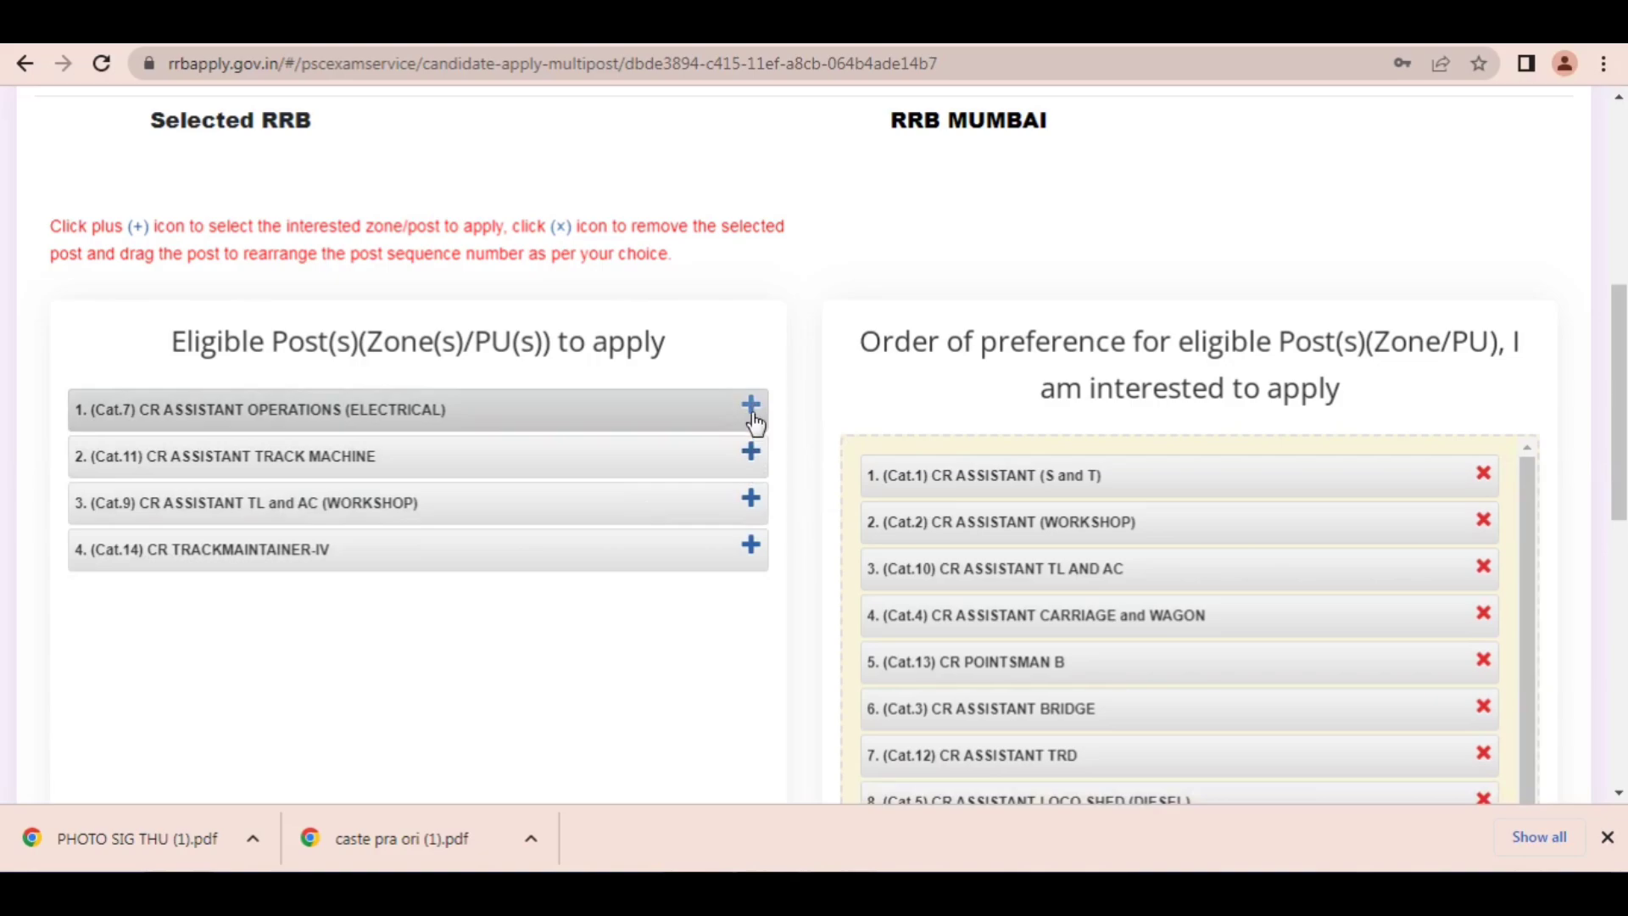
Step: Add Cat.9 ASSISTANT TL and AC (WORKSHOP), Cat.7 ASSISTANT OPERATIONS (ELECTRICAL), Cat.11 ASSISTANT TRACK MACHINE and Cat.14 TRACKMAINTAINER-IV as preferences 11 to 14
{"action": "left_click", "coordinate": [749, 502]}
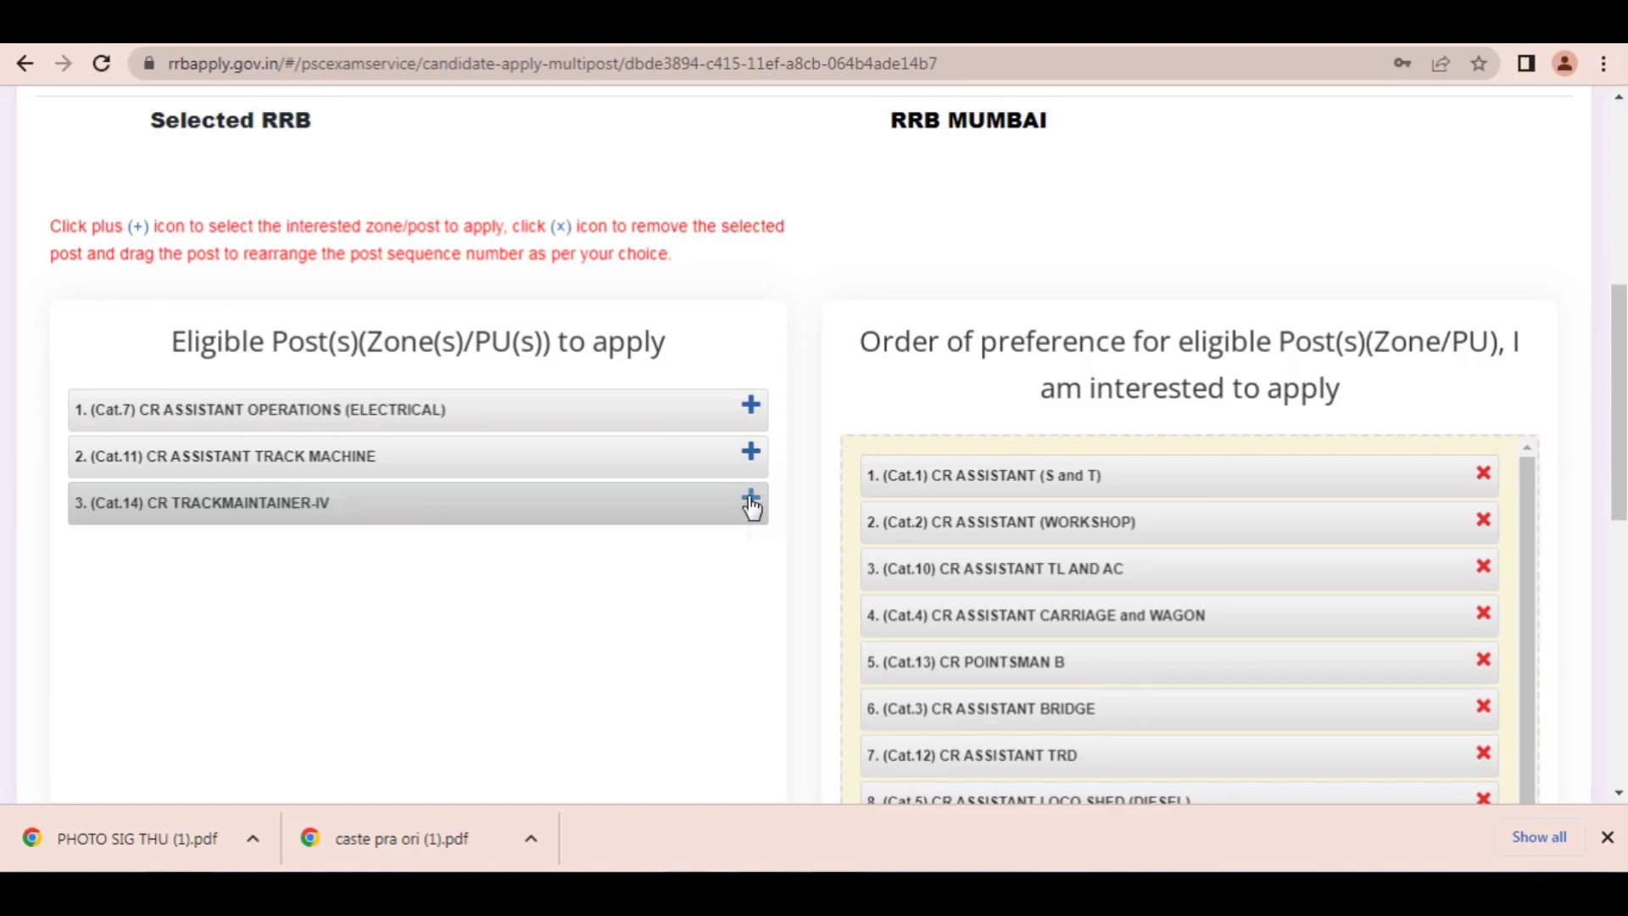
{"action": "left_click", "coordinate": [751, 407]}
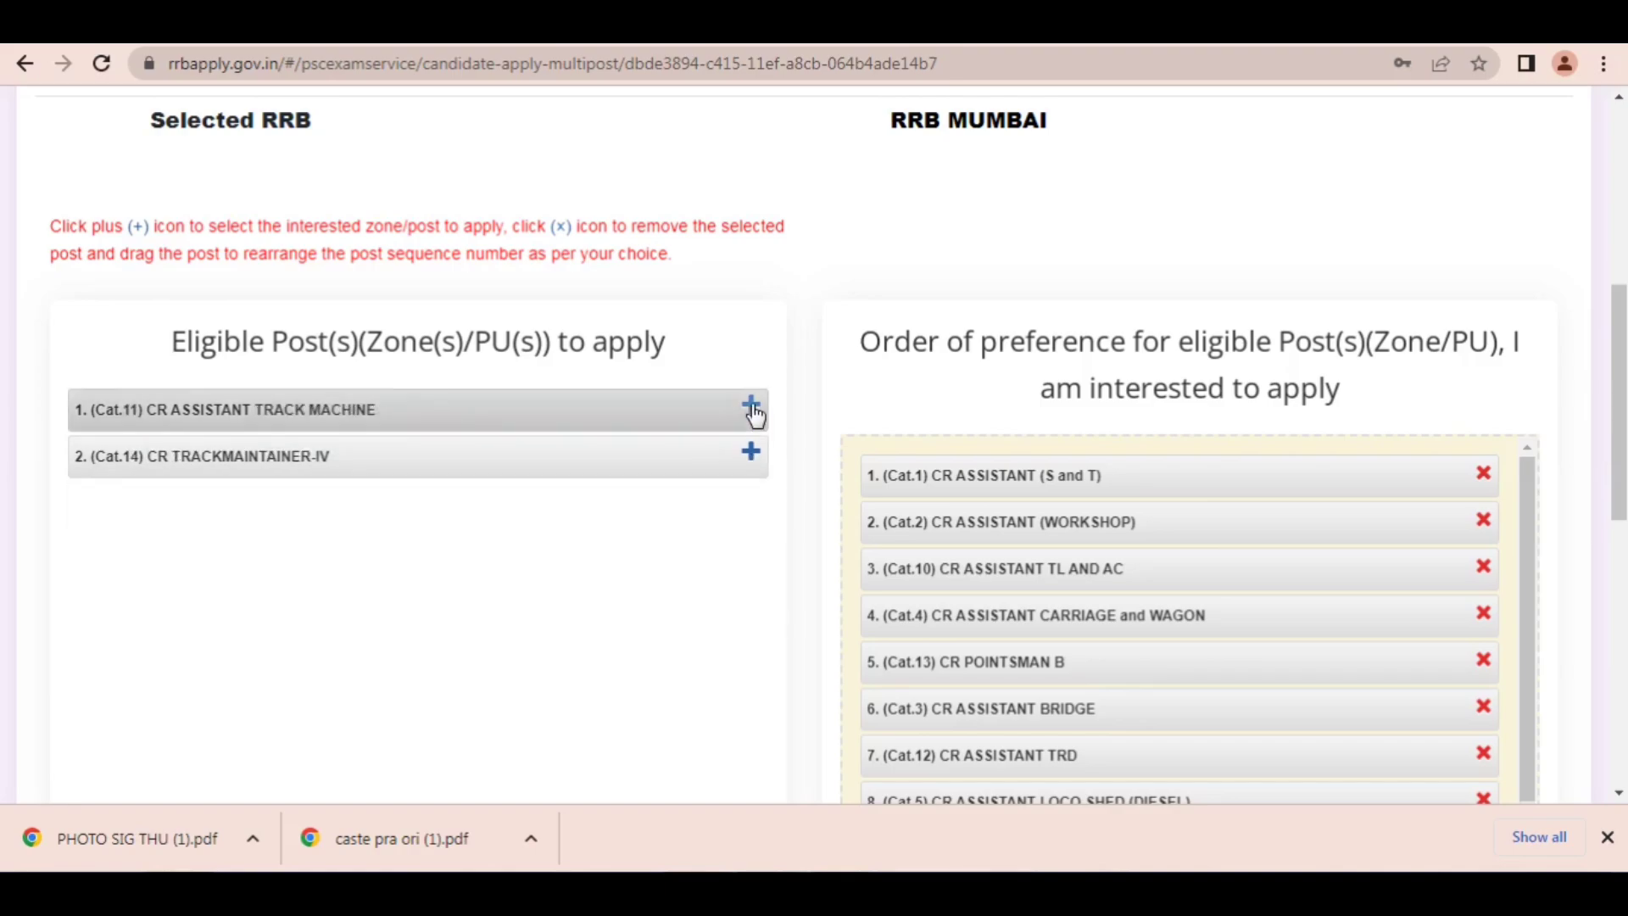
{"action": "left_click", "coordinate": [751, 407]}
{"action": "left_click", "coordinate": [751, 407]}
Step: Confirm the order of post preference and accept the eligibility declaration, marking the Place field with a temporary arrow
{"action": "scroll", "coordinate": [751, 407], "scroll_direction": "down", "scroll_amount": 7}
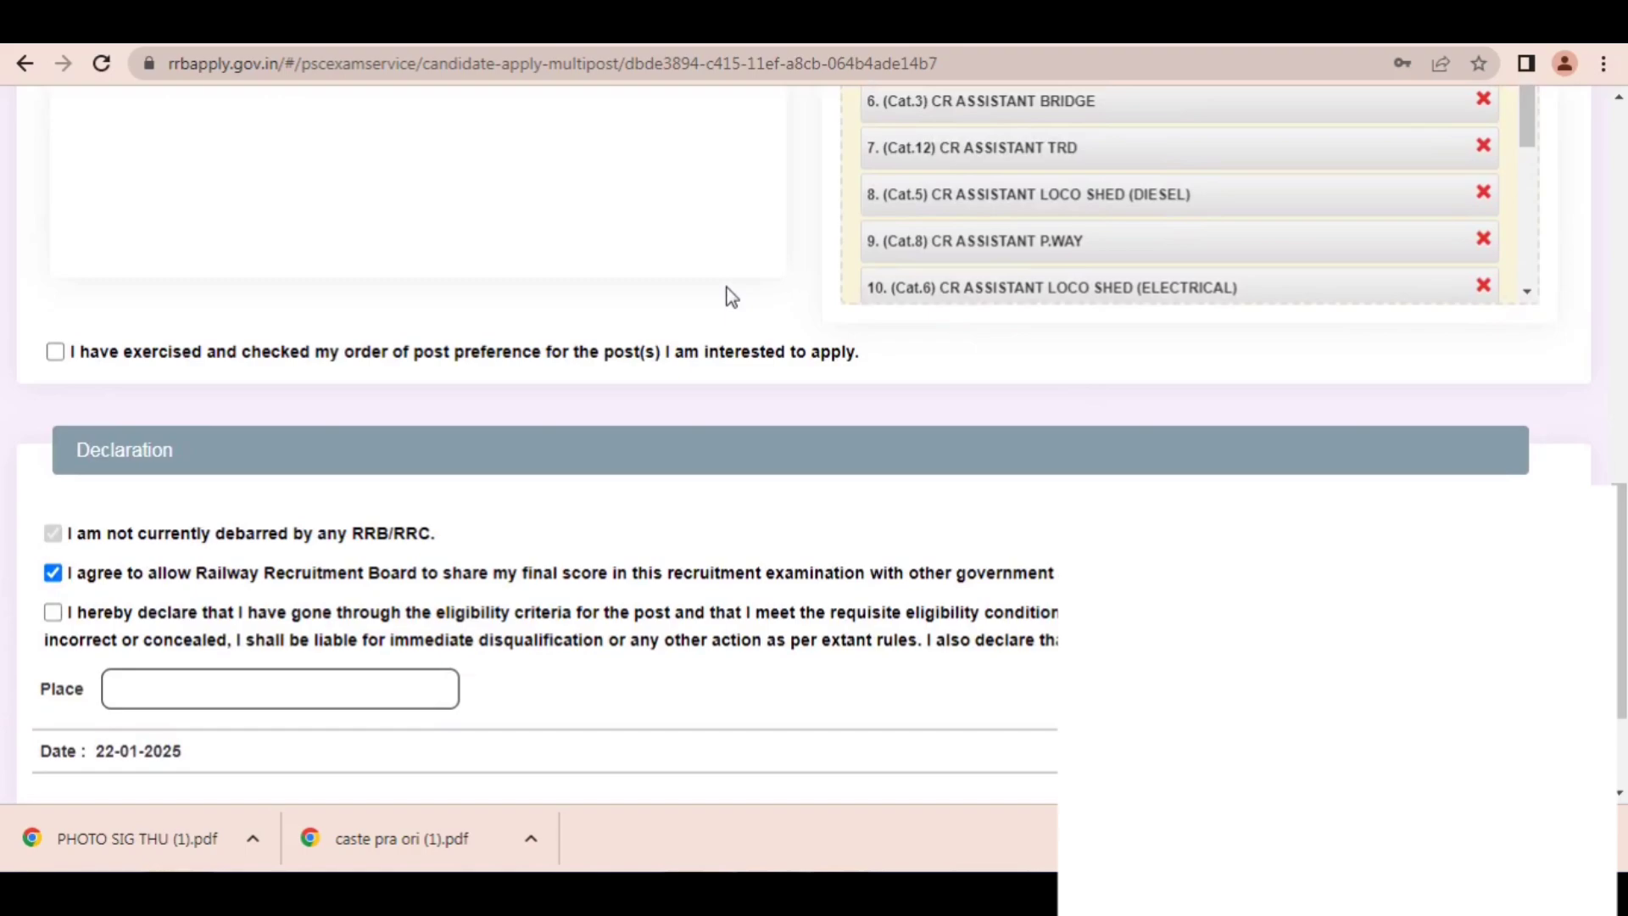
{"action": "left_click", "coordinate": [51, 353]}
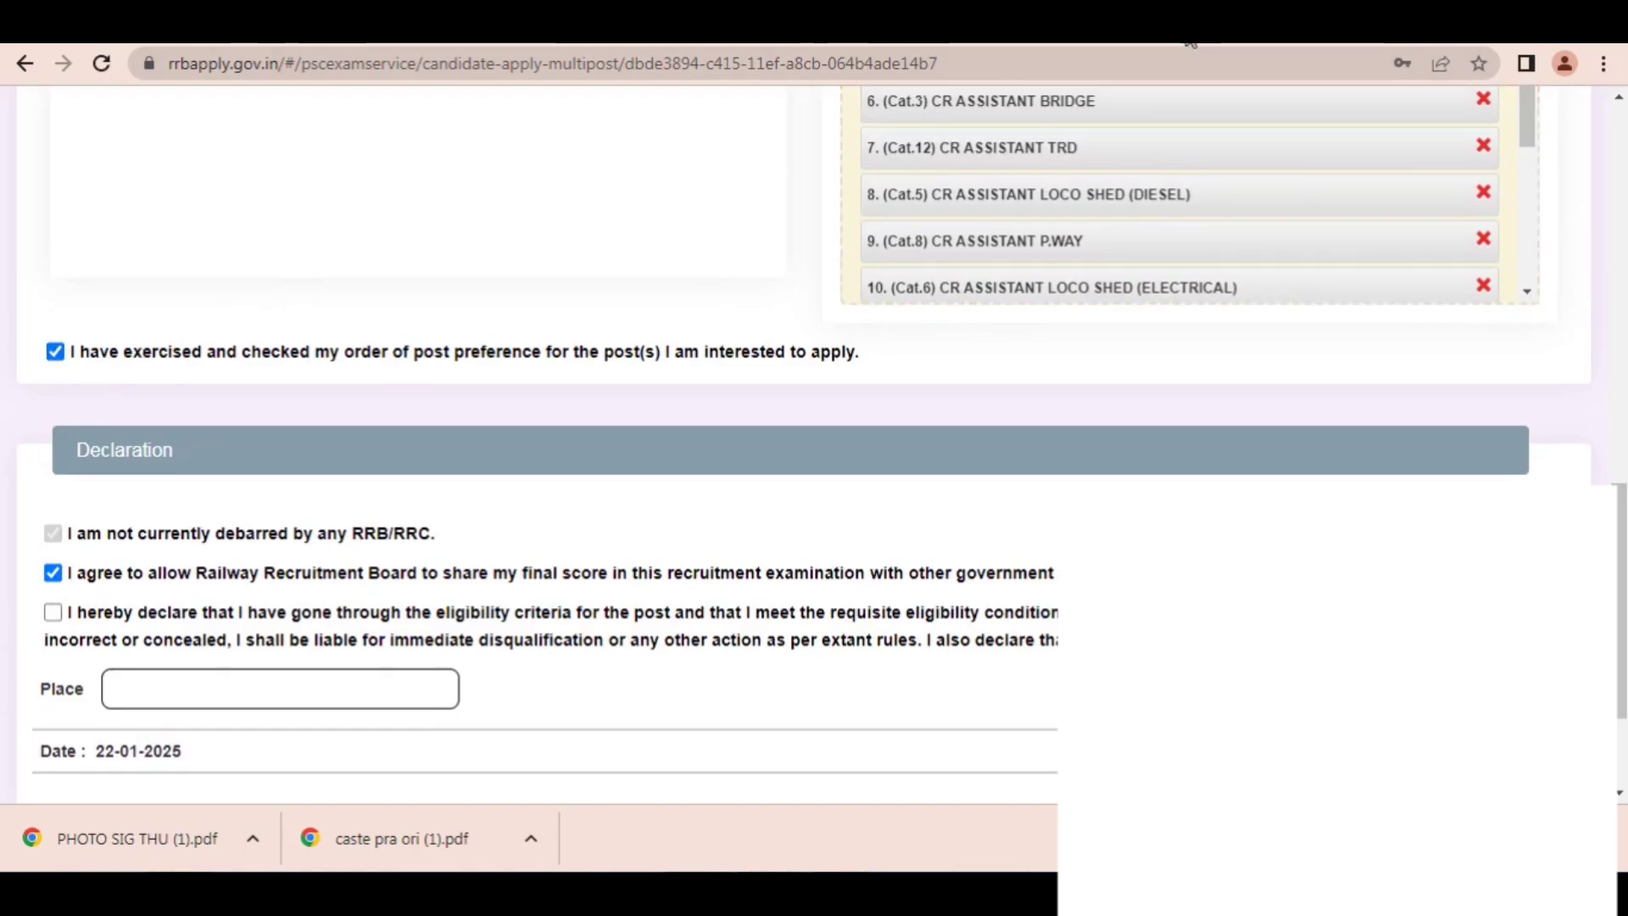
{"action": "mouse_move", "coordinate": [600, 231]}
{"action": "left_mouse_down"}
{"action": "mouse_move", "coordinate": [51, 345]}
{"action": "mouse_move", "coordinate": [80, 538]}
{"action": "mouse_move", "coordinate": [50, 579]}
{"action": "mouse_move", "coordinate": [73, 583]}
{"action": "mouse_move", "coordinate": [81, 618]}
{"action": "mouse_move", "coordinate": [263, 679]}
{"action": "left_mouse_up"}
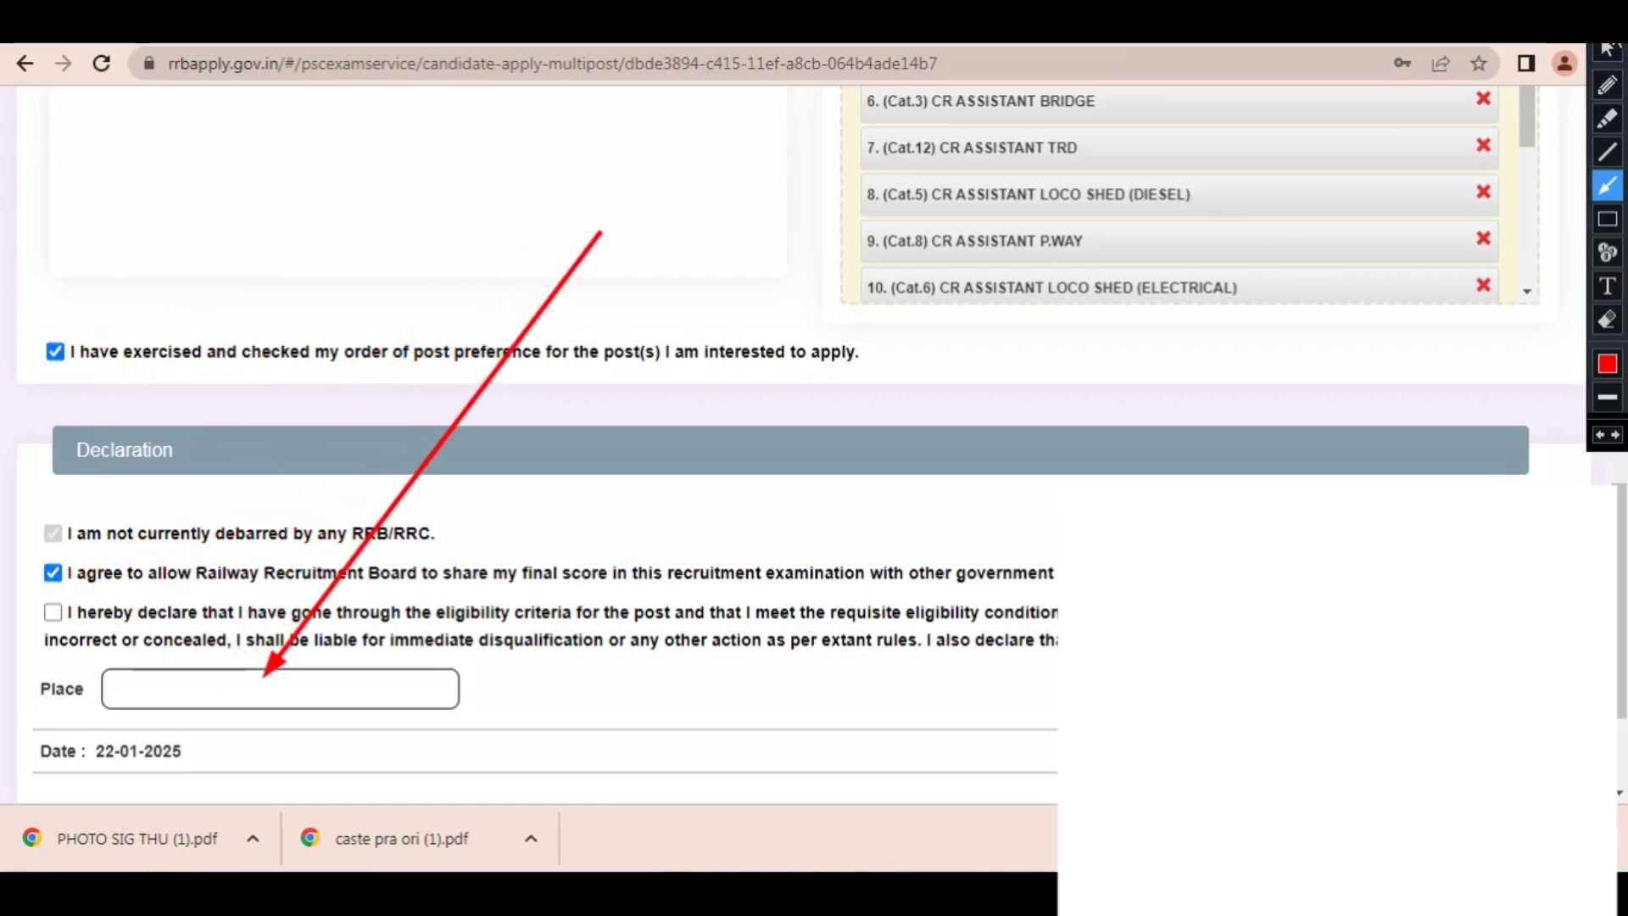
{"action": "left_click", "coordinate": [1606, 49]}
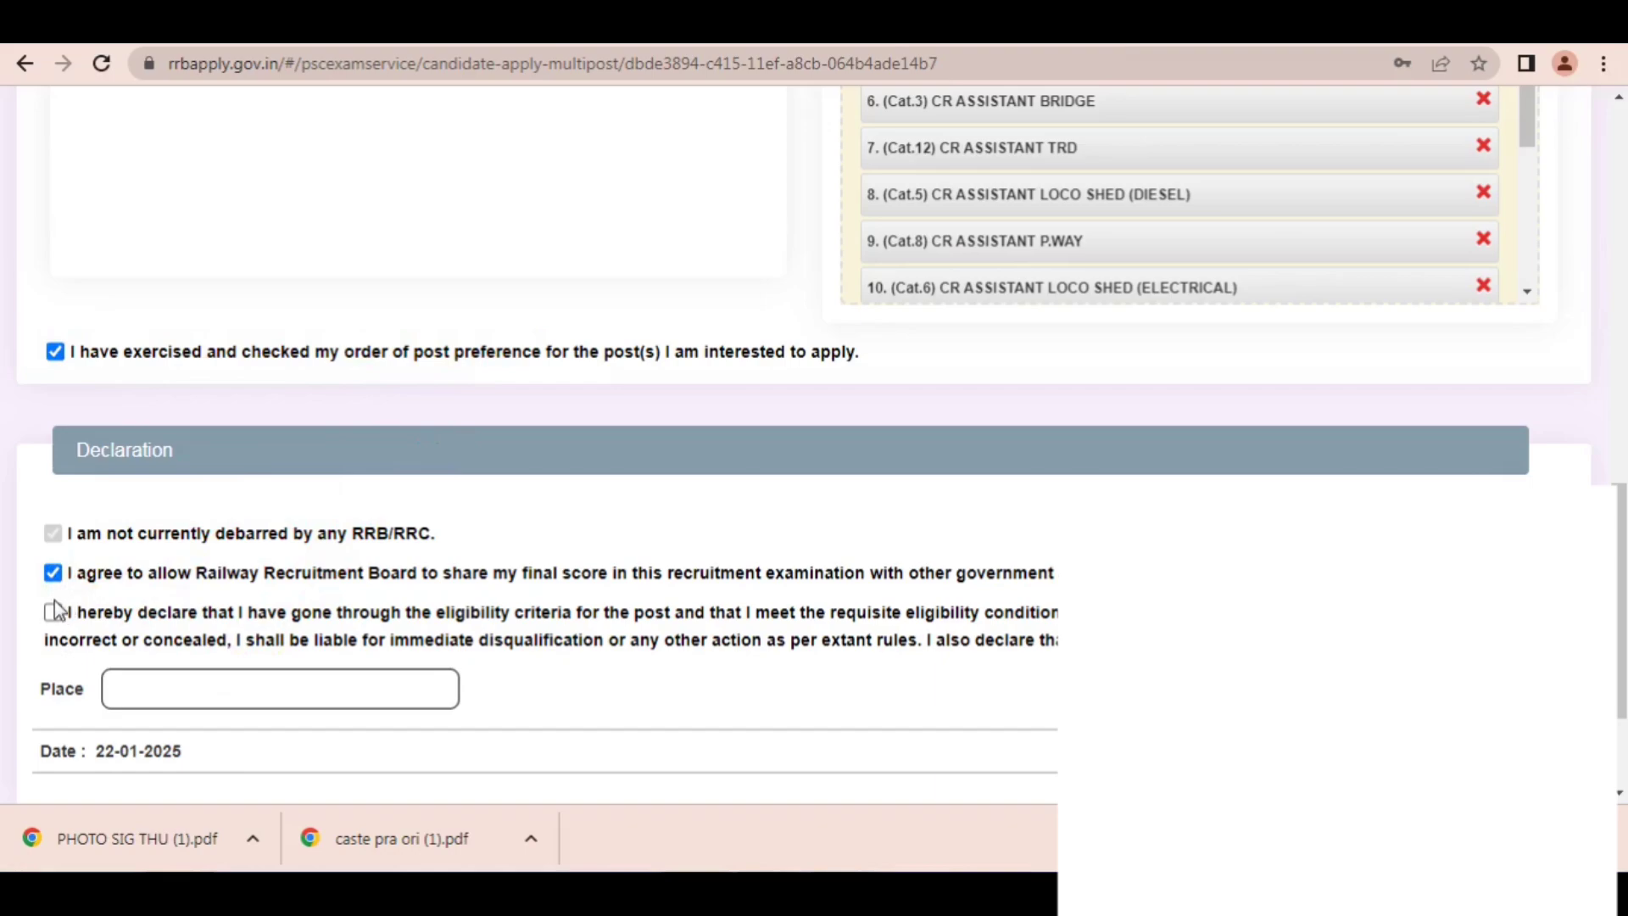
{"action": "left_click", "coordinate": [265, 689]}
{"action": "scroll", "coordinate": [543, 424], "scroll_direction": "down", "scroll_amount": 2}
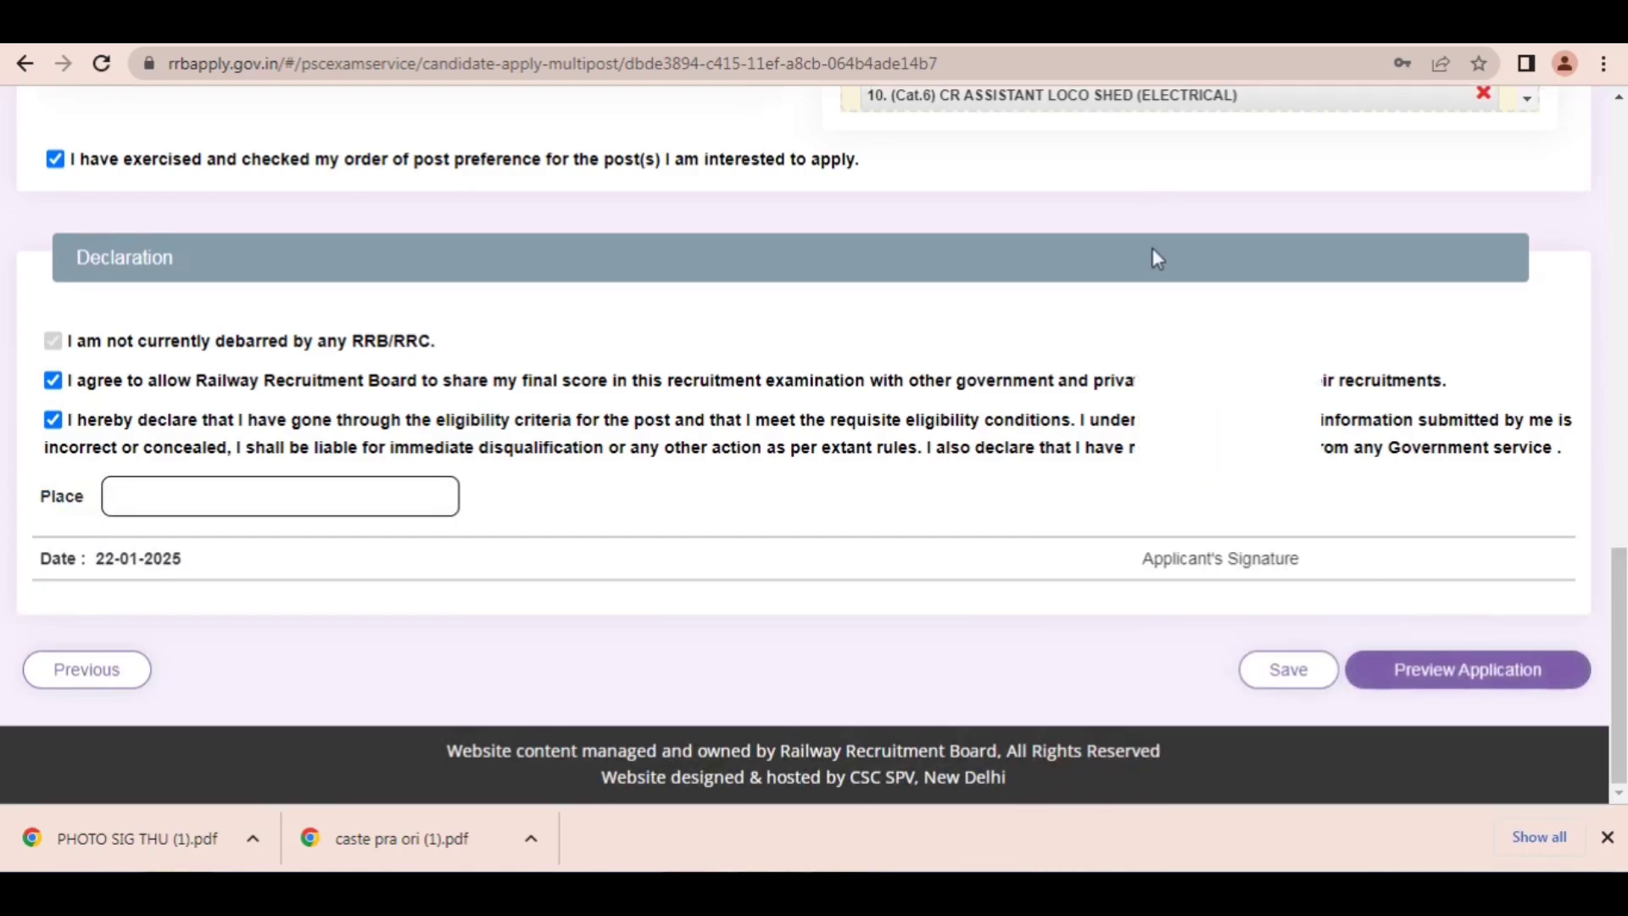
Step: Preview the application and review the personal details and the order of post preference, marking them with temporary arrows
{"action": "left_click", "coordinate": [1467, 669]}
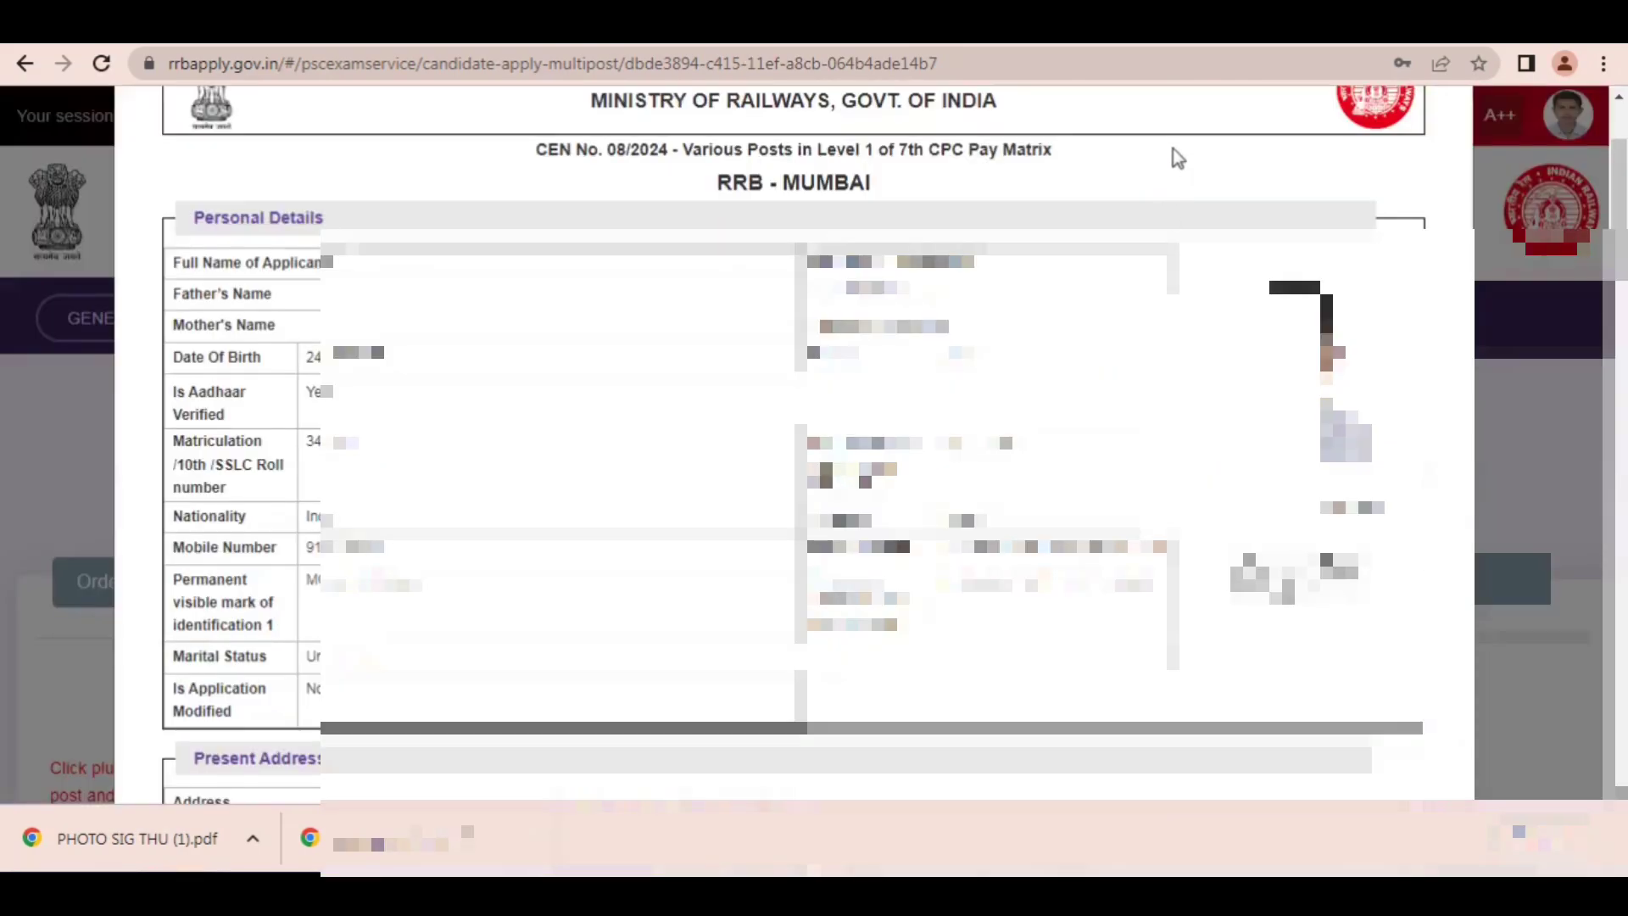
{"action": "key", "text": "ctrl+alt+d"}
{"action": "mouse_move", "coordinate": [864, 148]}
{"action": "left_mouse_down"}
{"action": "mouse_move", "coordinate": [576, 326]}
{"action": "mouse_move", "coordinate": [827, 429]}
{"action": "mouse_move", "coordinate": [838, 386]}
{"action": "mouse_move", "coordinate": [850, 666]}
{"action": "mouse_move", "coordinate": [1108, 437]}
{"action": "left_mouse_up"}
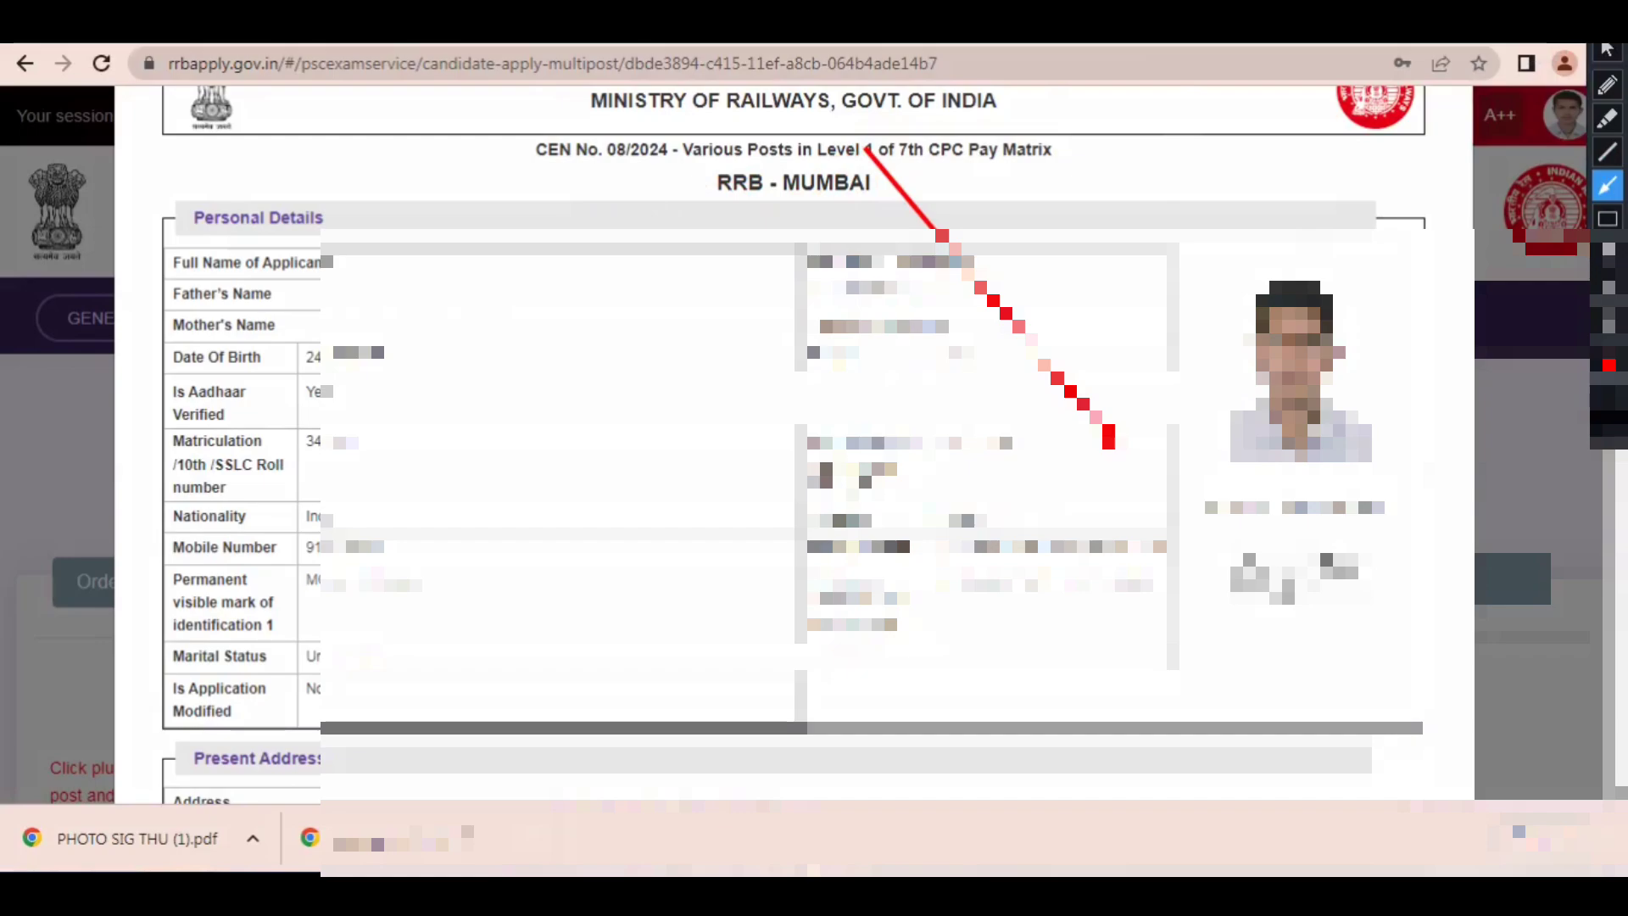
{"action": "key", "text": "Escape"}
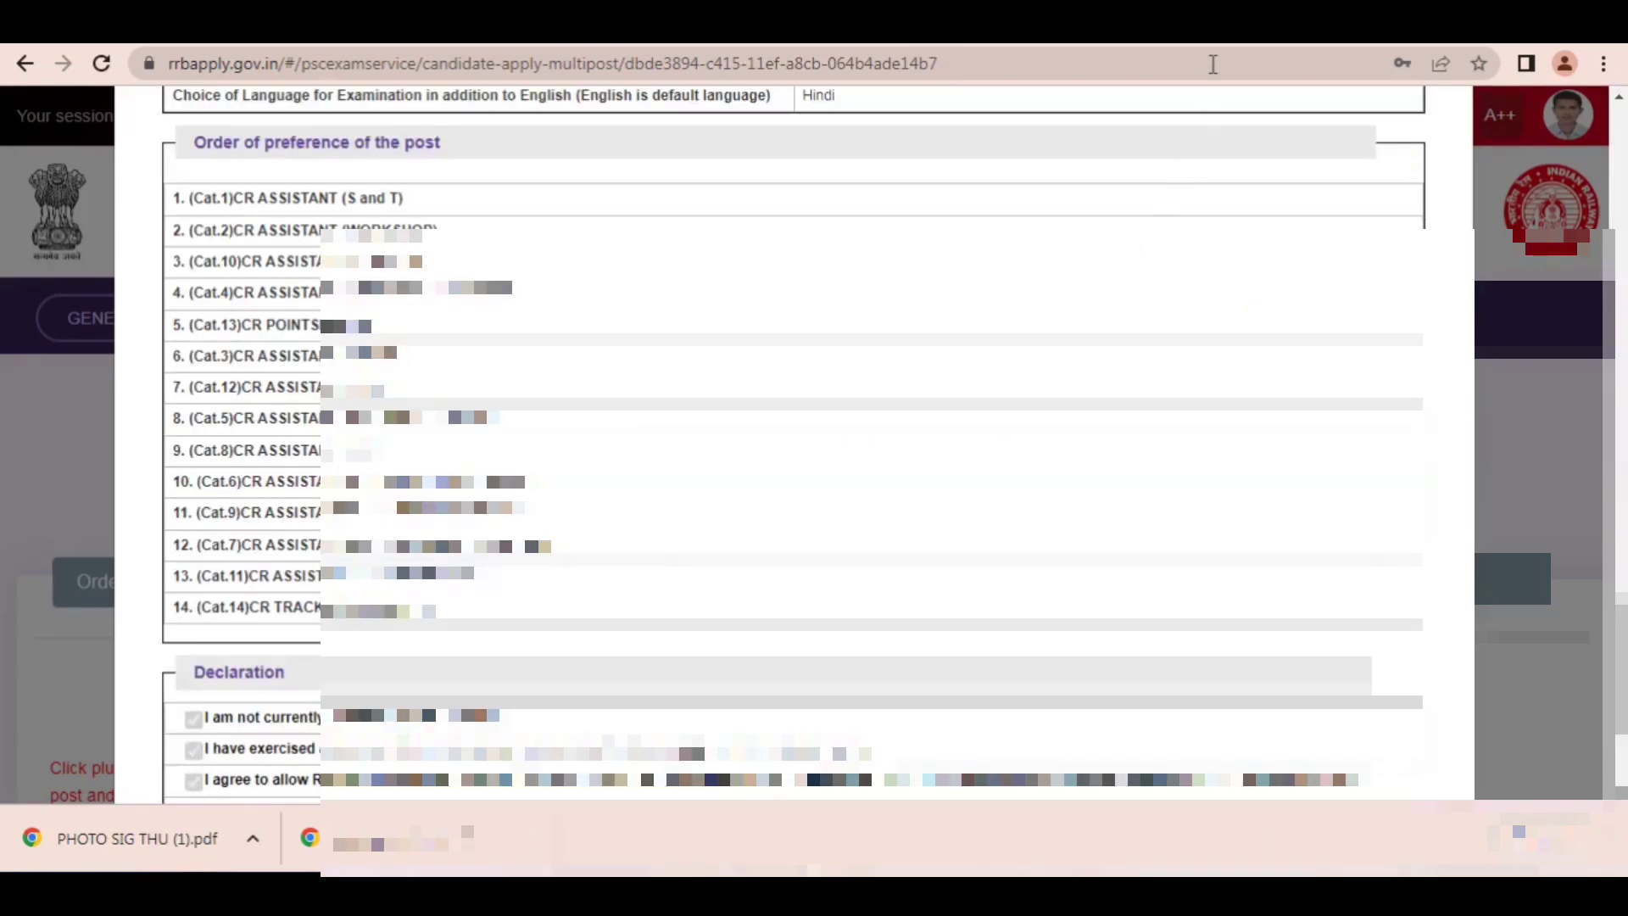
{"action": "key", "text": "ctrl+alt+d"}
{"action": "mouse_move", "coordinate": [822, 112]}
{"action": "left_mouse_down"}
{"action": "mouse_move", "coordinate": [380, 196]}
{"action": "mouse_move", "coordinate": [366, 223]}
{"action": "mouse_move", "coordinate": [398, 233]}
{"action": "mouse_move", "coordinate": [418, 483]}
{"action": "mouse_move", "coordinate": [435, 495]}
{"action": "left_mouse_up"}
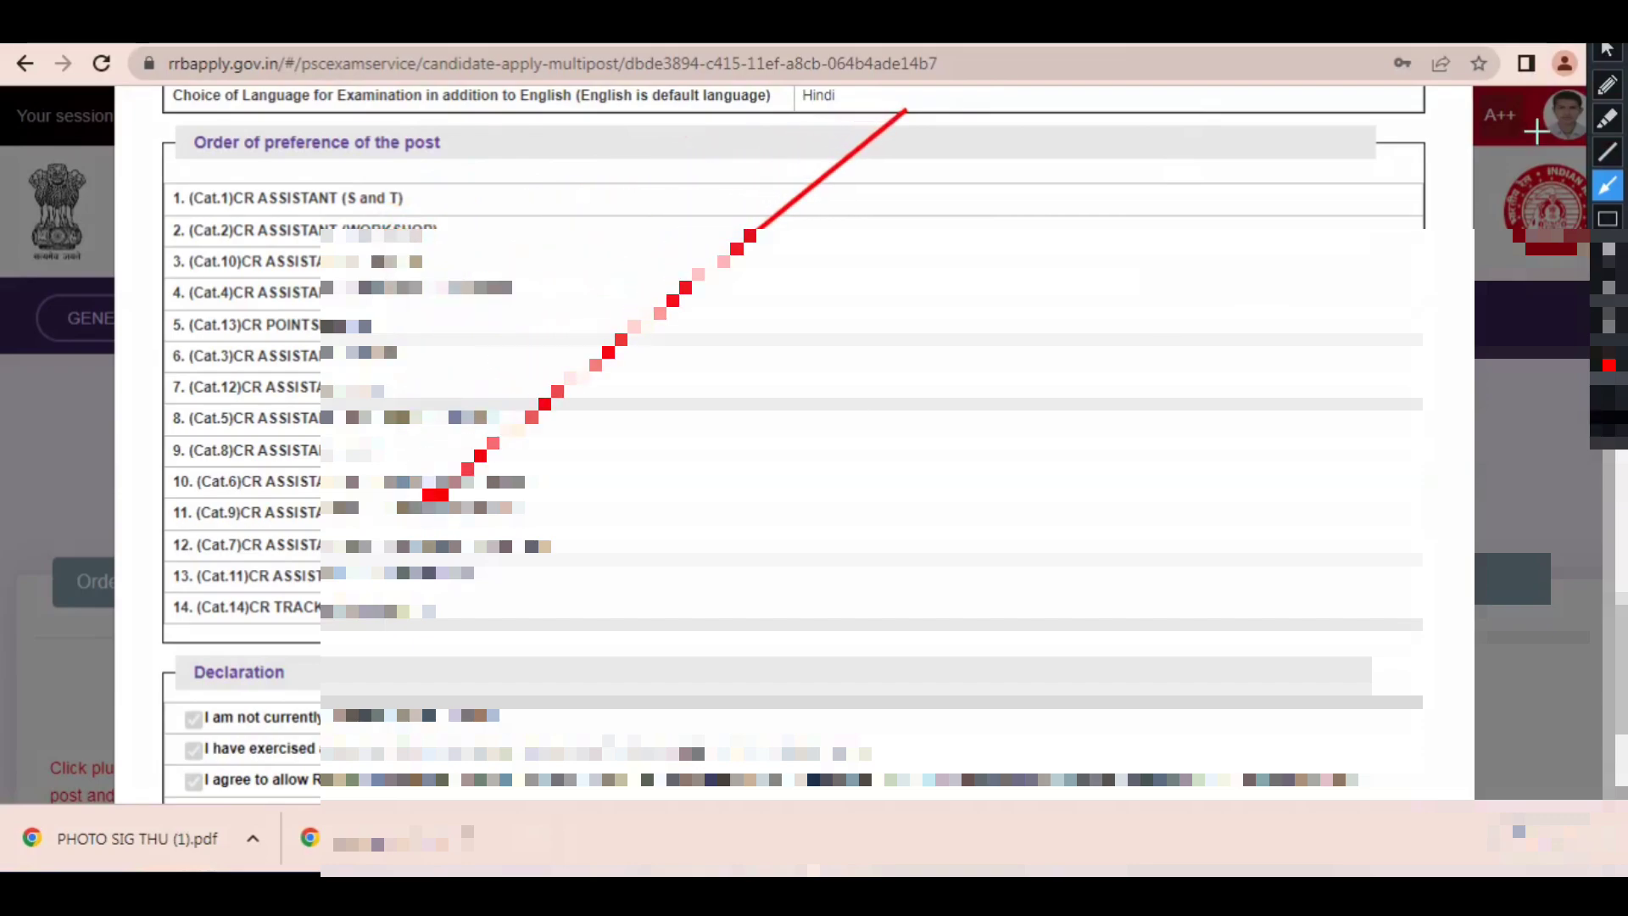
{"action": "key", "text": "Escape"}
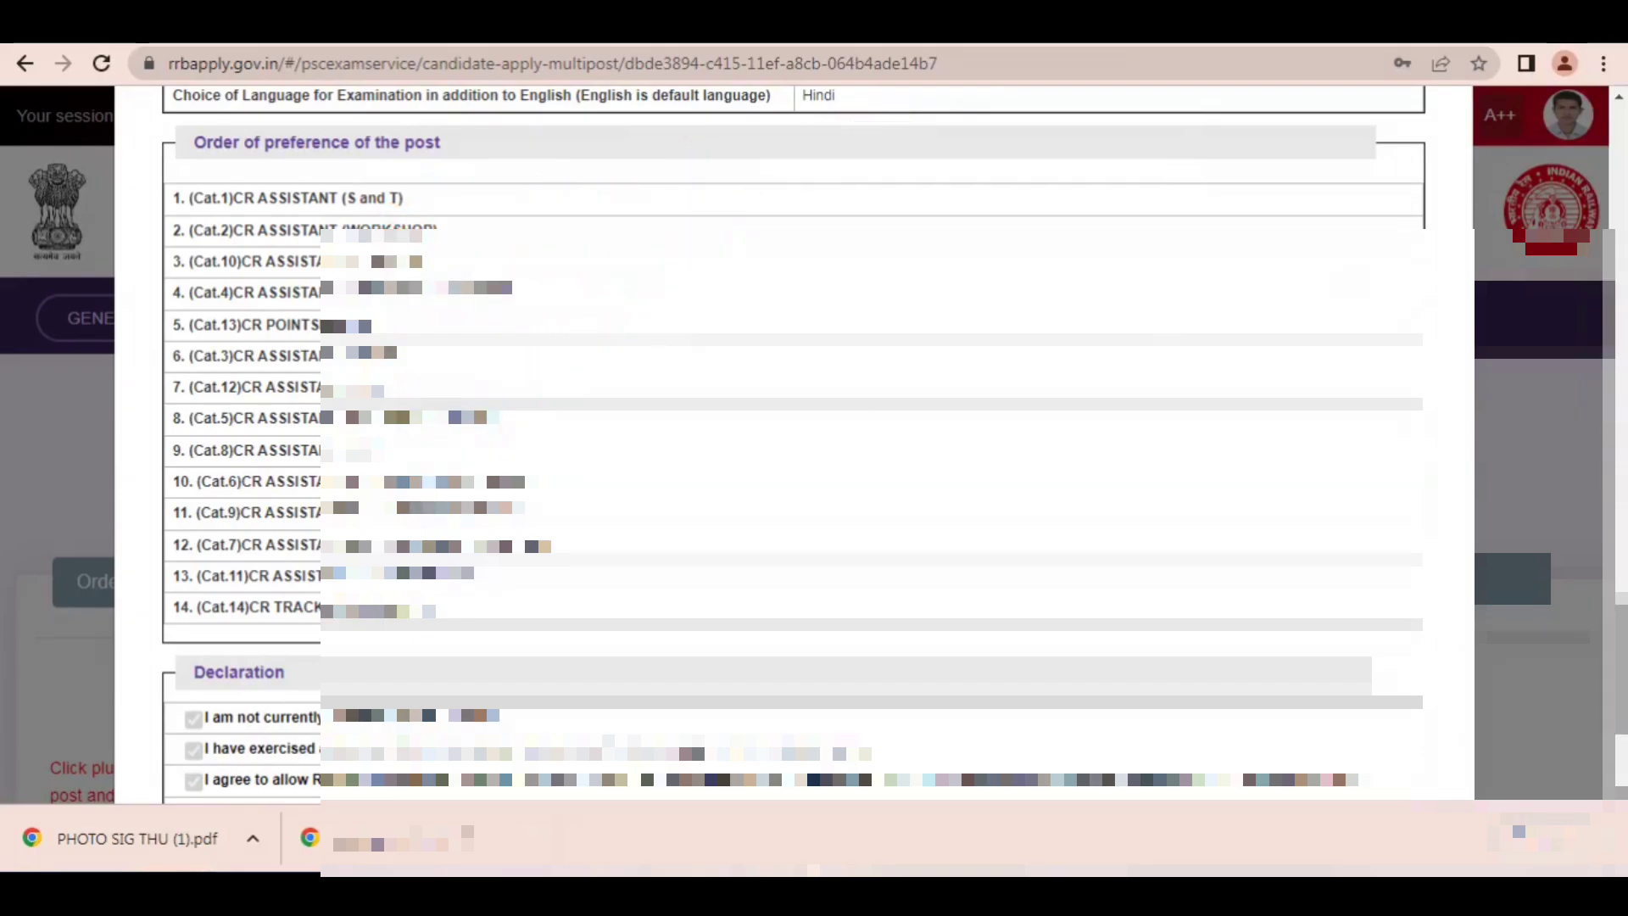
Step: Tick that the previewed details are re-checked and correct, mark Submit with a temporary arrow, and return to editing
{"action": "scroll", "coordinate": [793, 424], "scroll_direction": "down", "scroll_amount": 3}
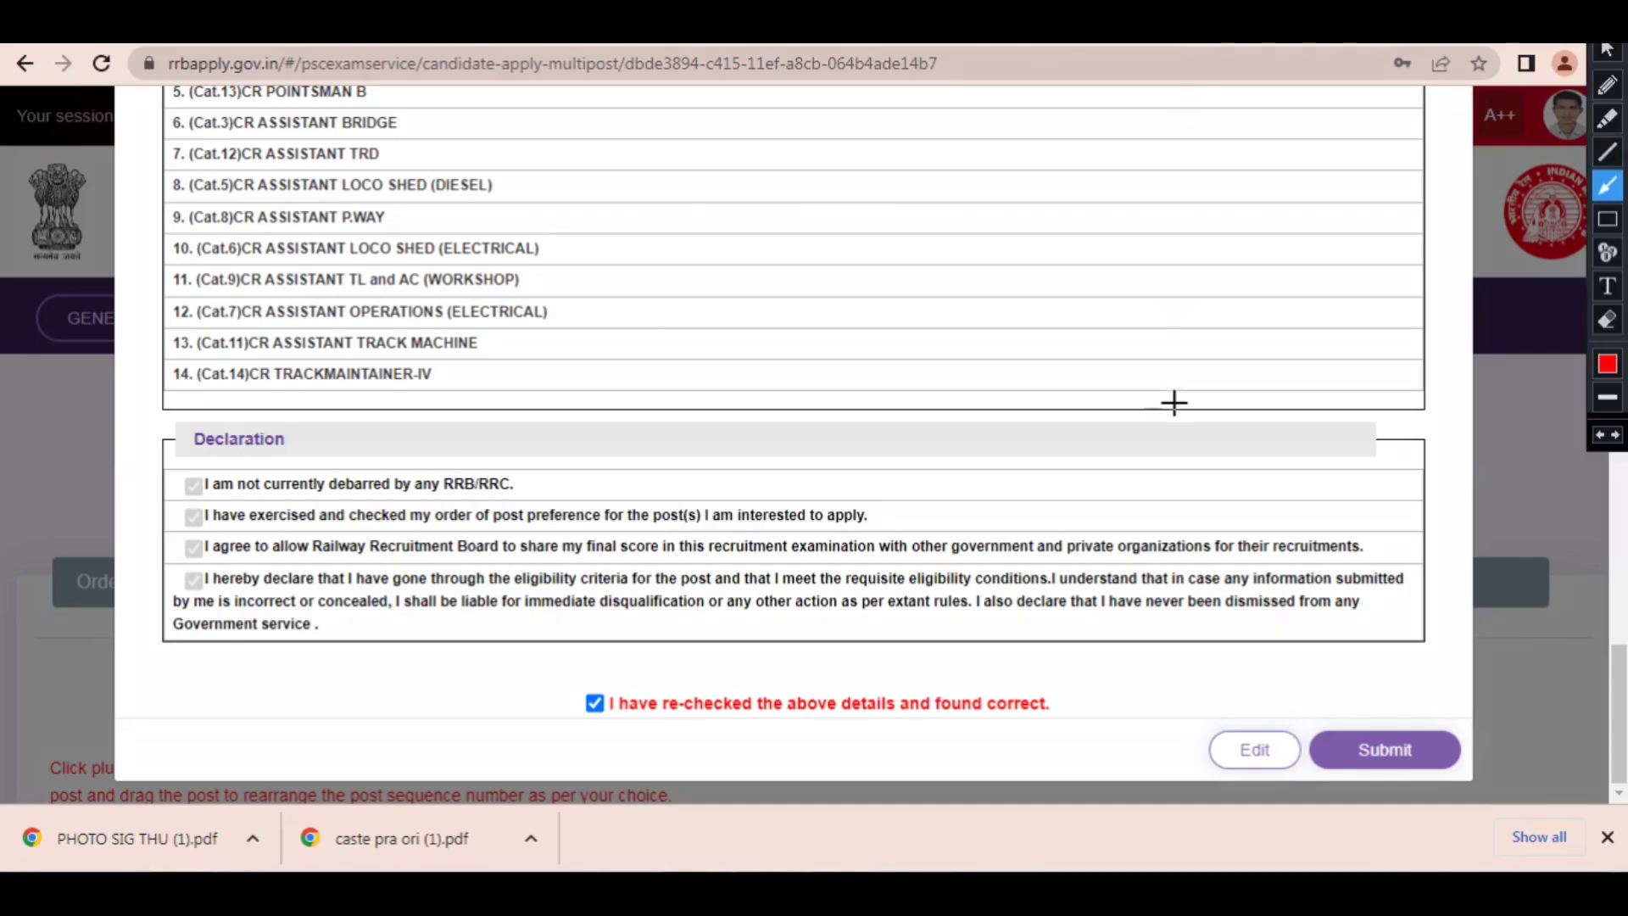
{"action": "left_click_drag", "start_coordinate": [1174, 404], "coordinate": [1335, 710]}
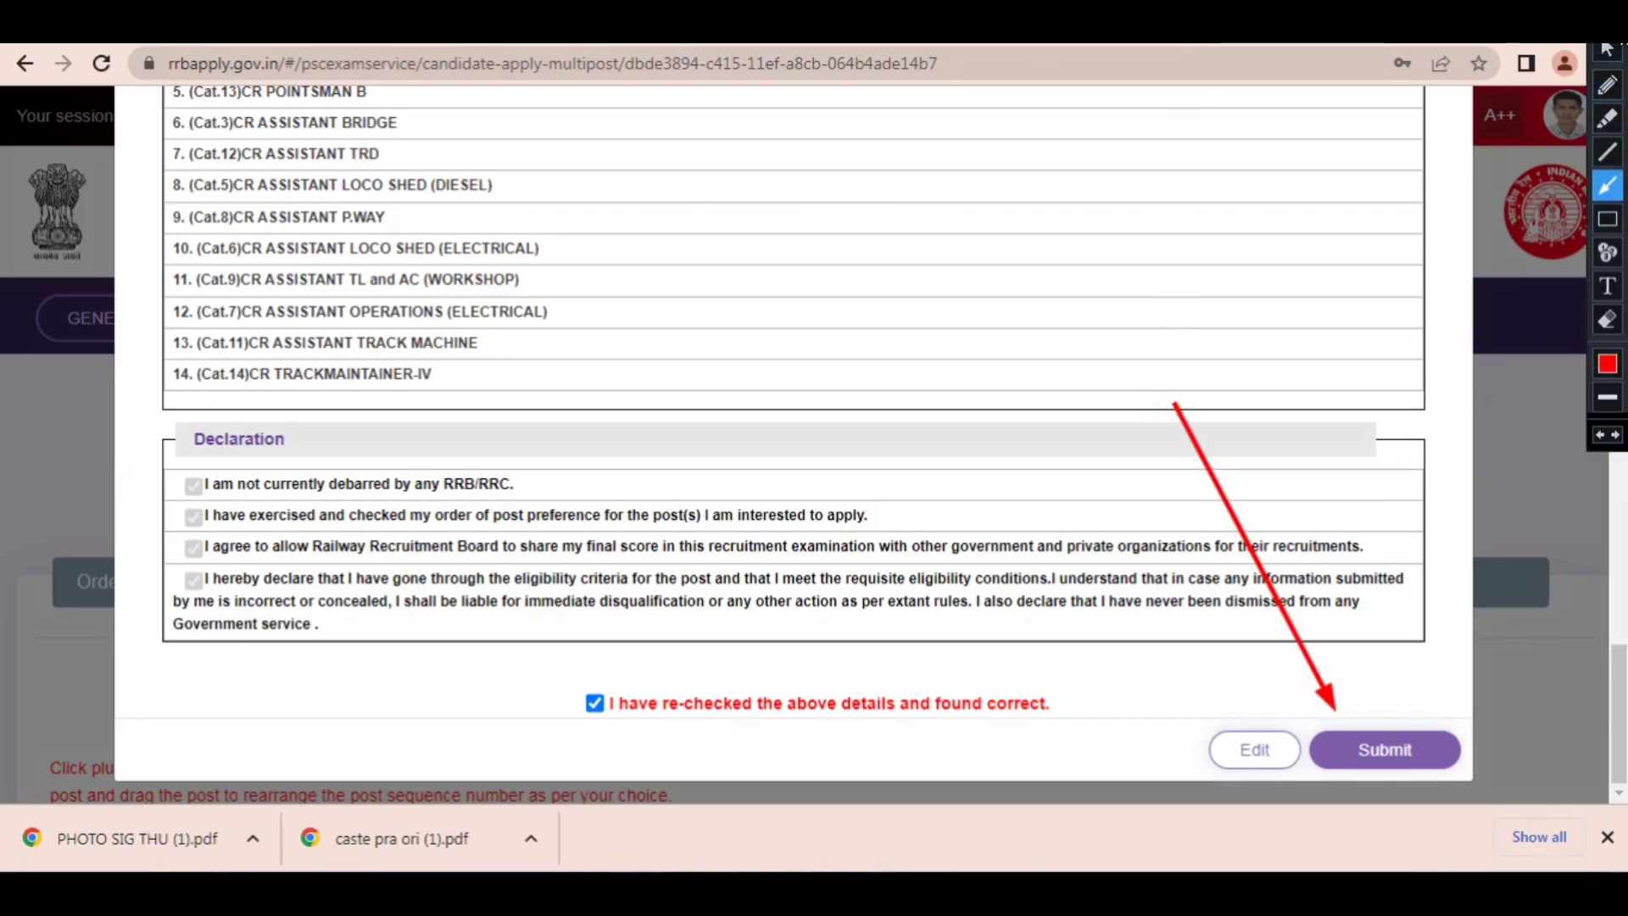
{"action": "key", "text": "Escape"}
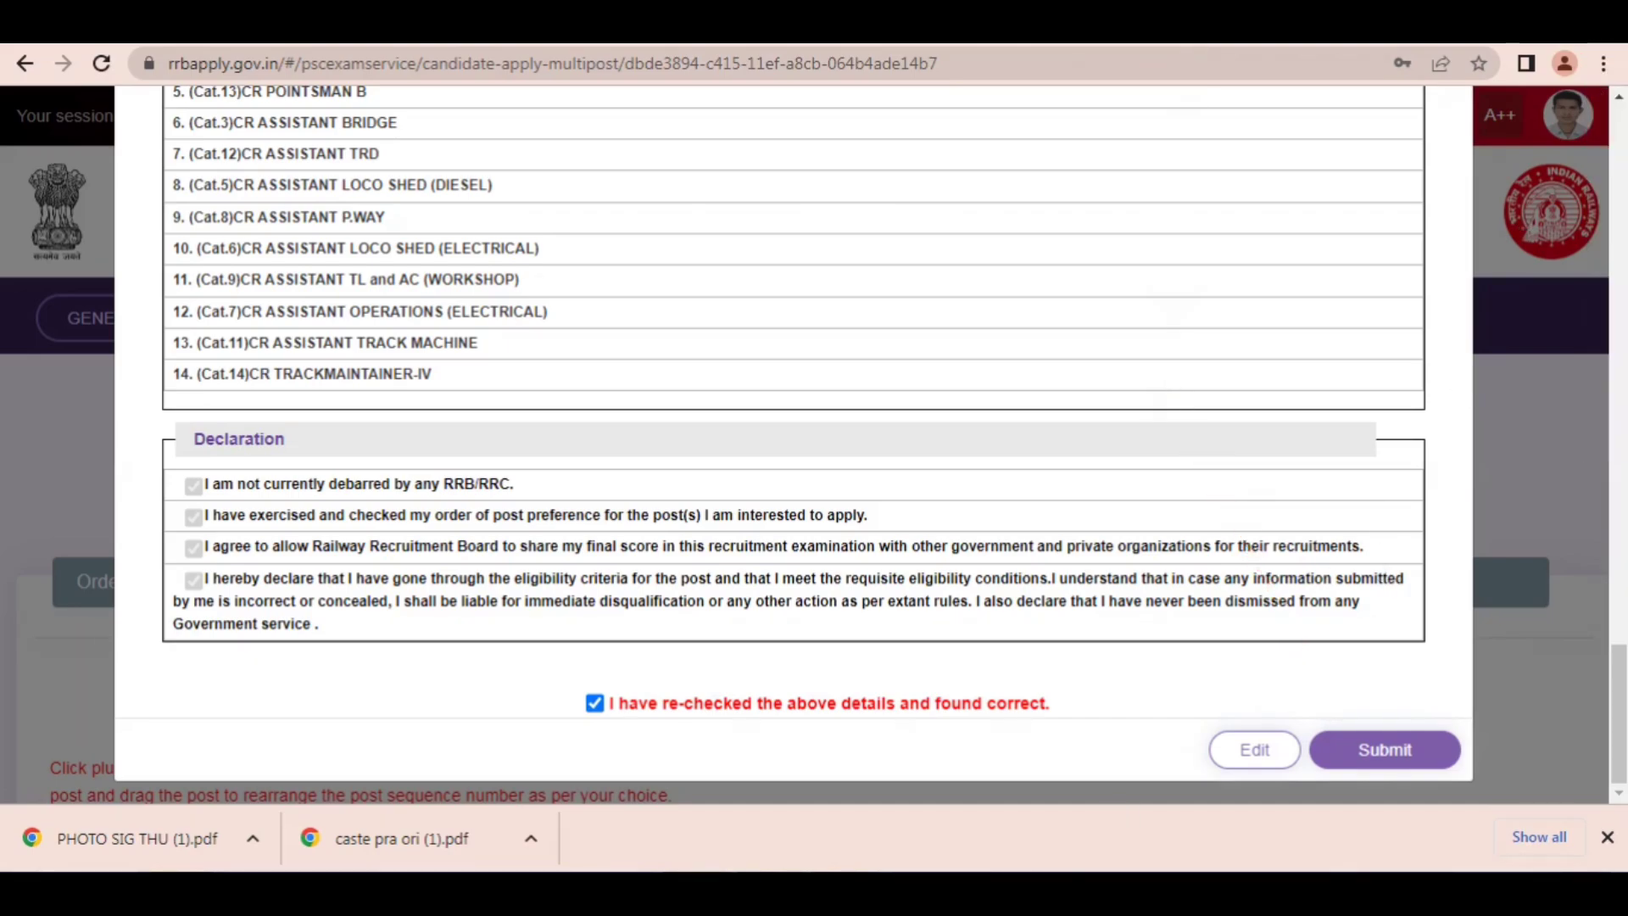
{"action": "left_click", "coordinate": [1265, 754]}
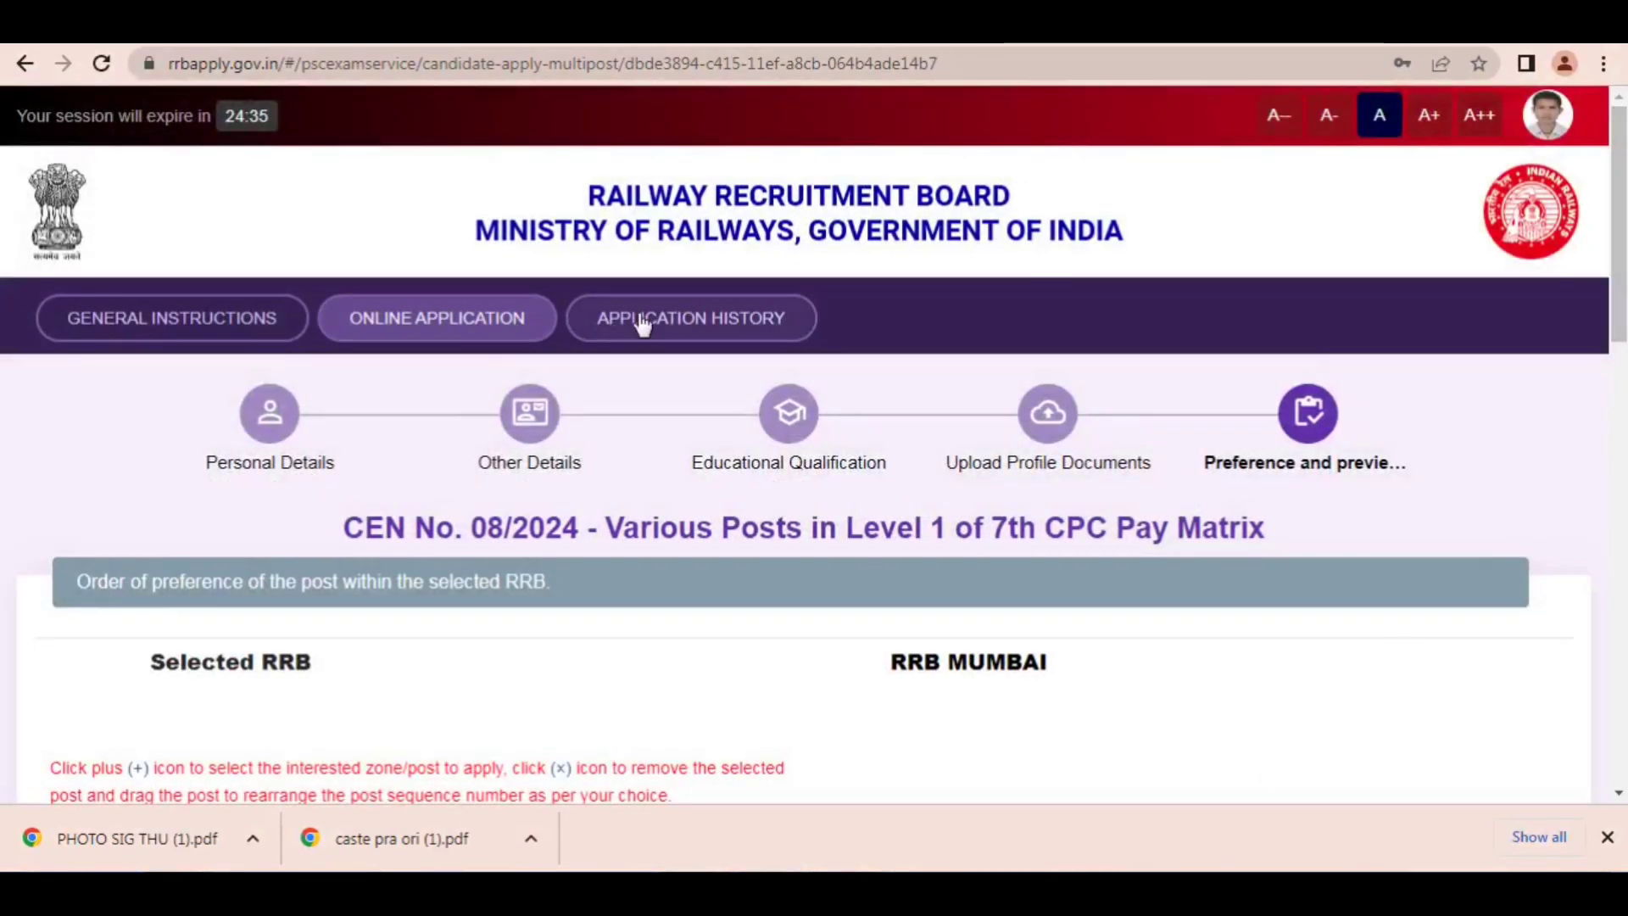
Step: Go back through the general instructions to the online application list and mark the CEN 08/2024 RRB selection with a temporary arrow
{"action": "left_click", "coordinate": [140, 315]}
{"action": "scroll", "coordinate": [1101, 303], "scroll_direction": "down", "scroll_amount": 4}
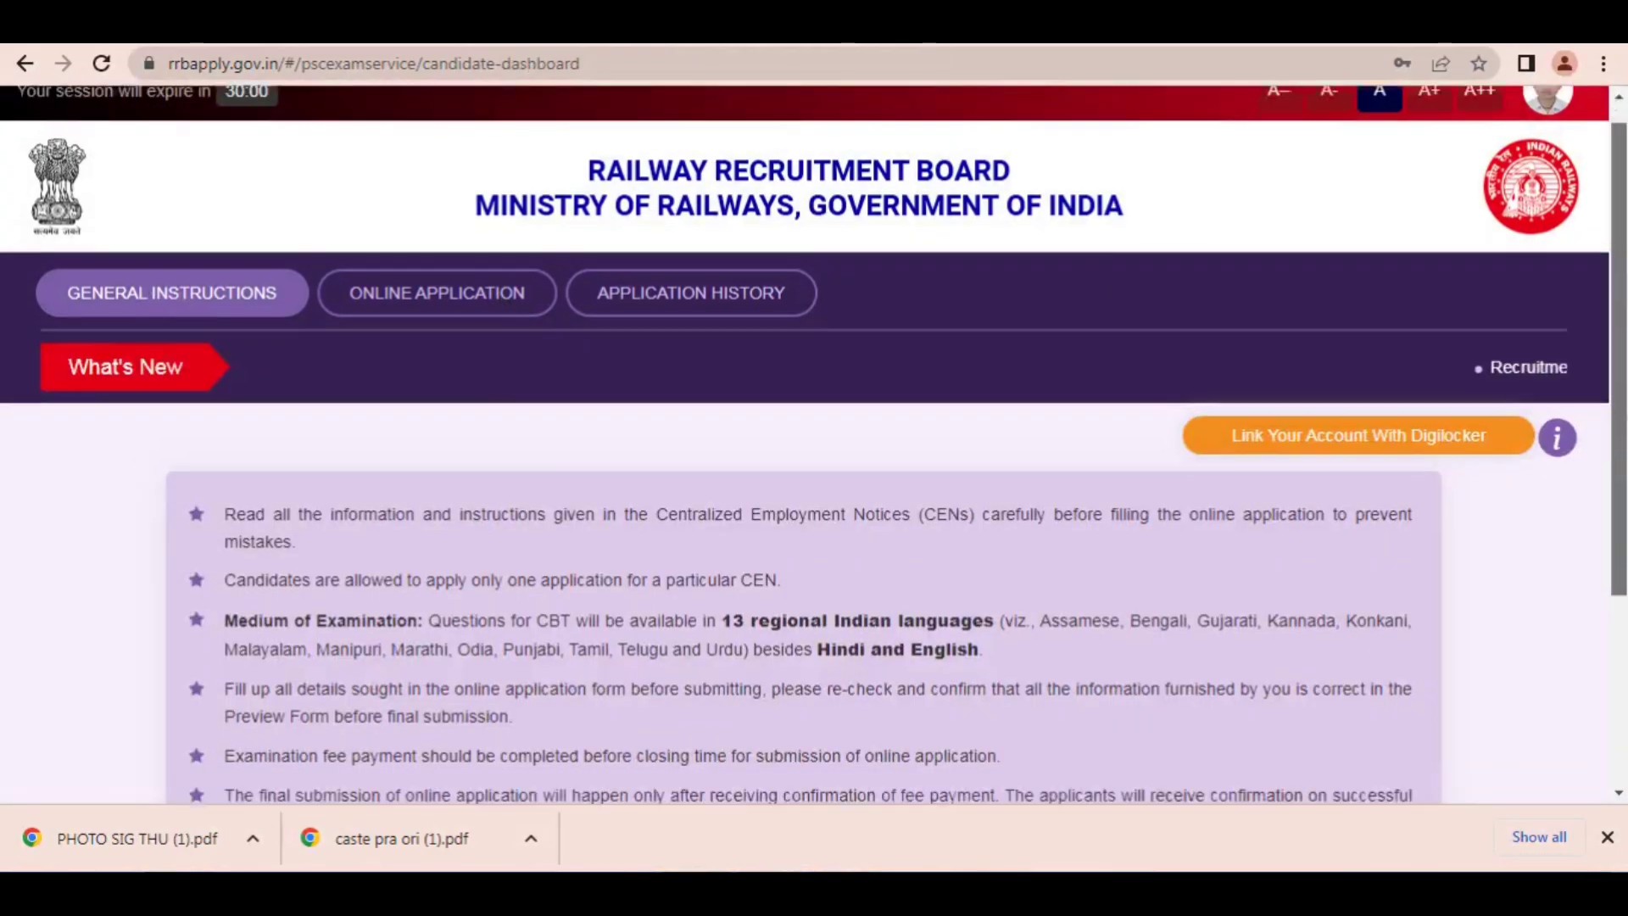
{"action": "left_click", "coordinate": [792, 641]}
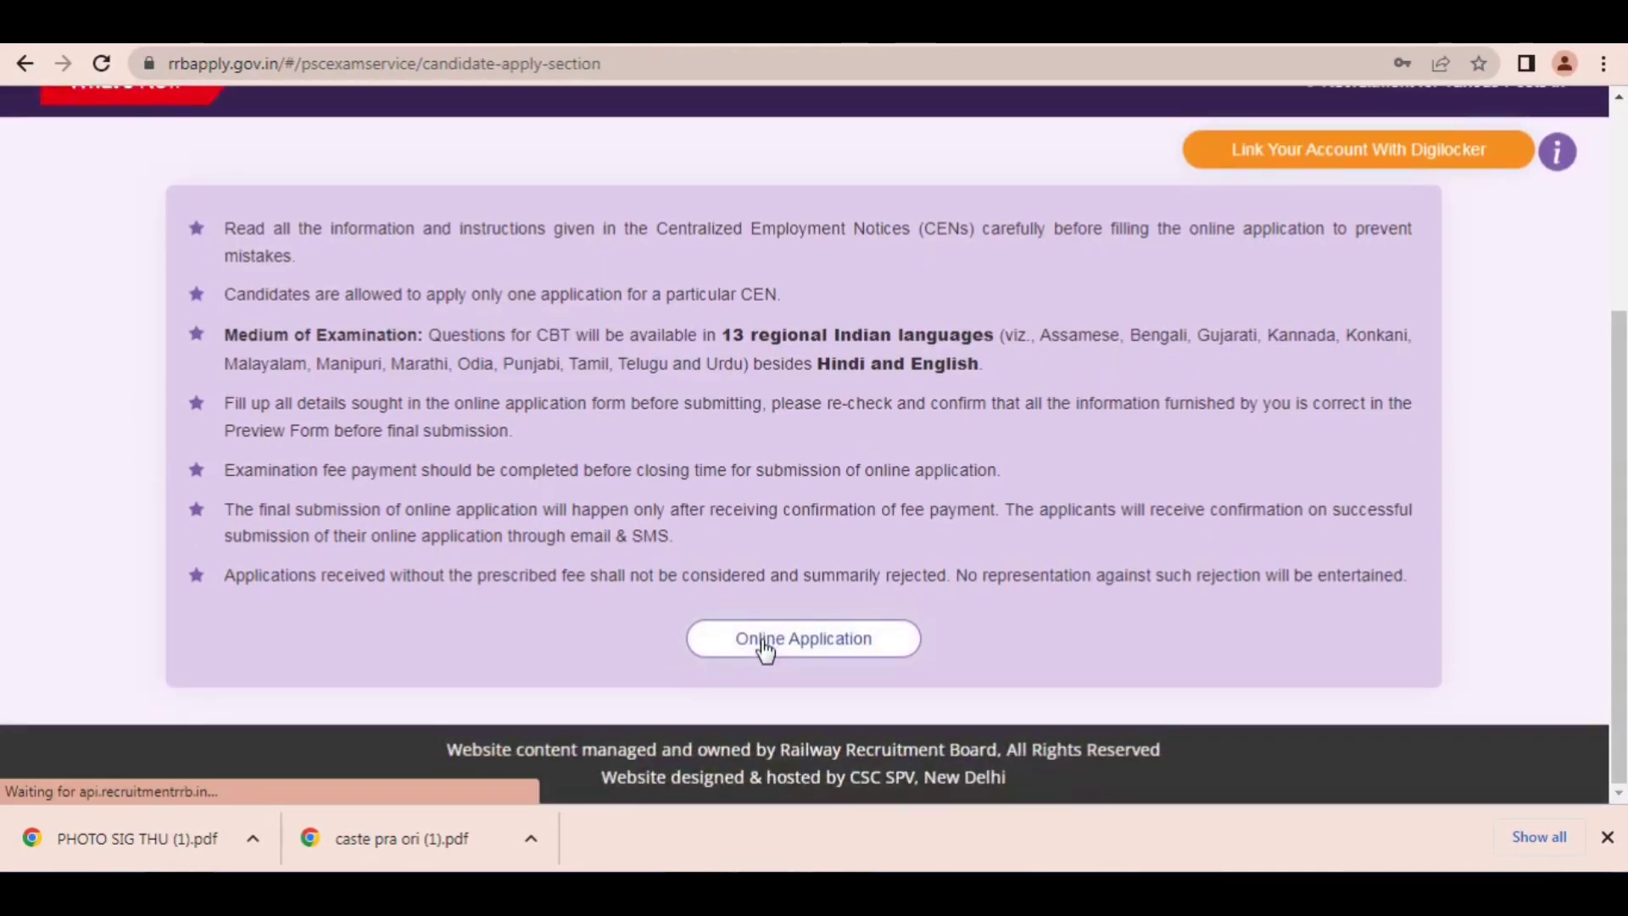
{"action": "scroll", "coordinate": [1382, 143], "scroll_direction": "down", "scroll_amount": 3}
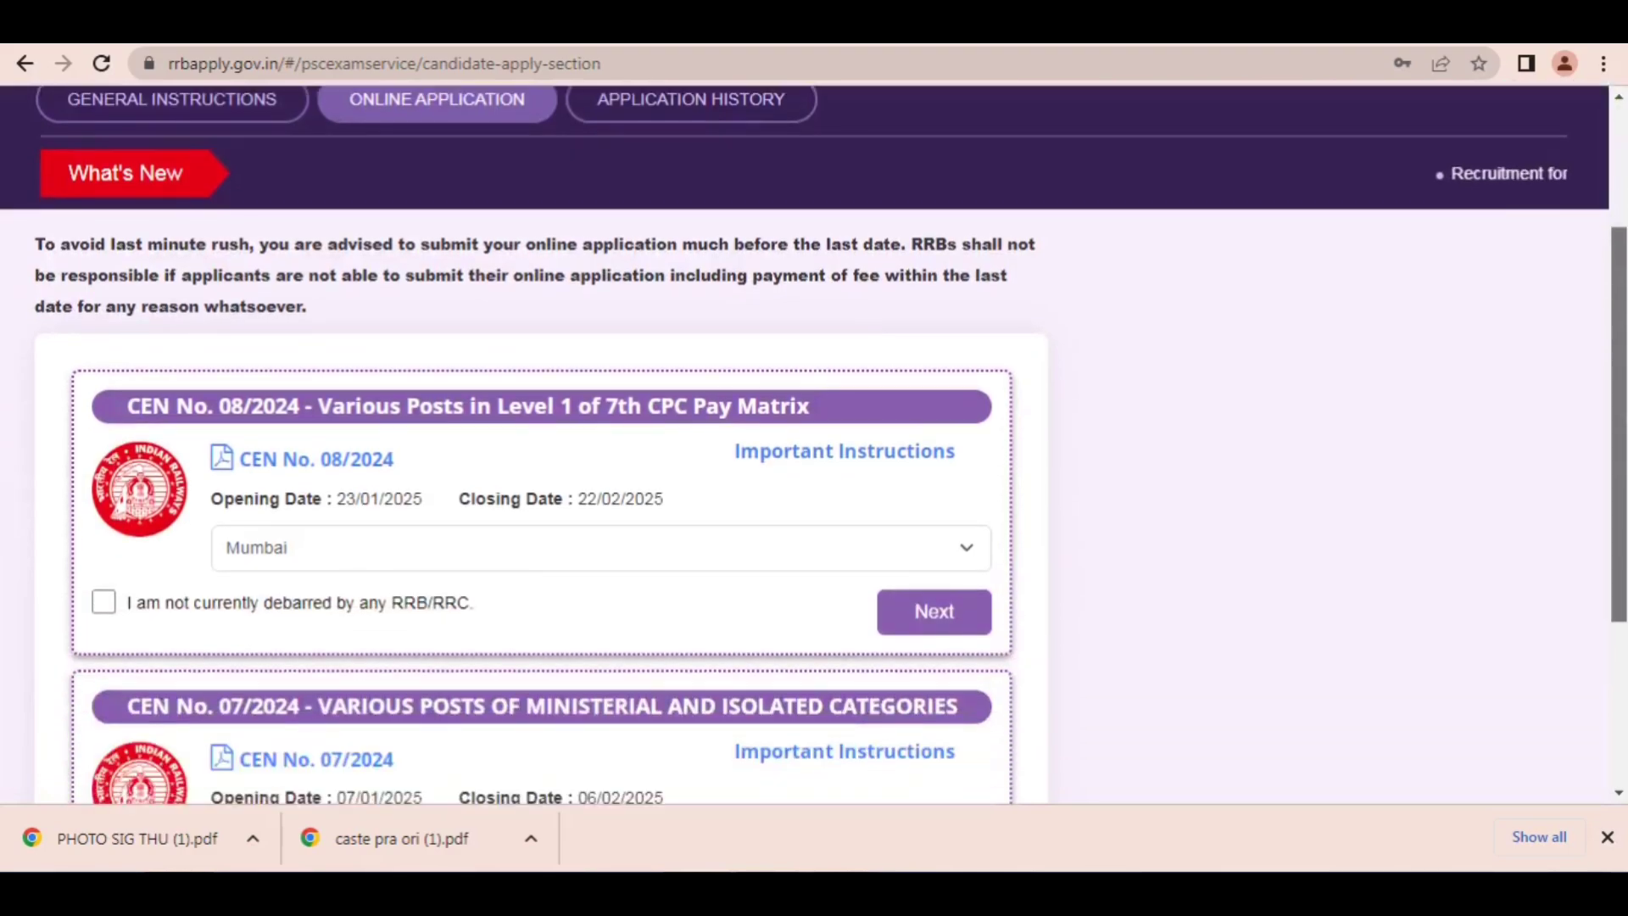
{"action": "left_click", "coordinate": [1207, 46]}
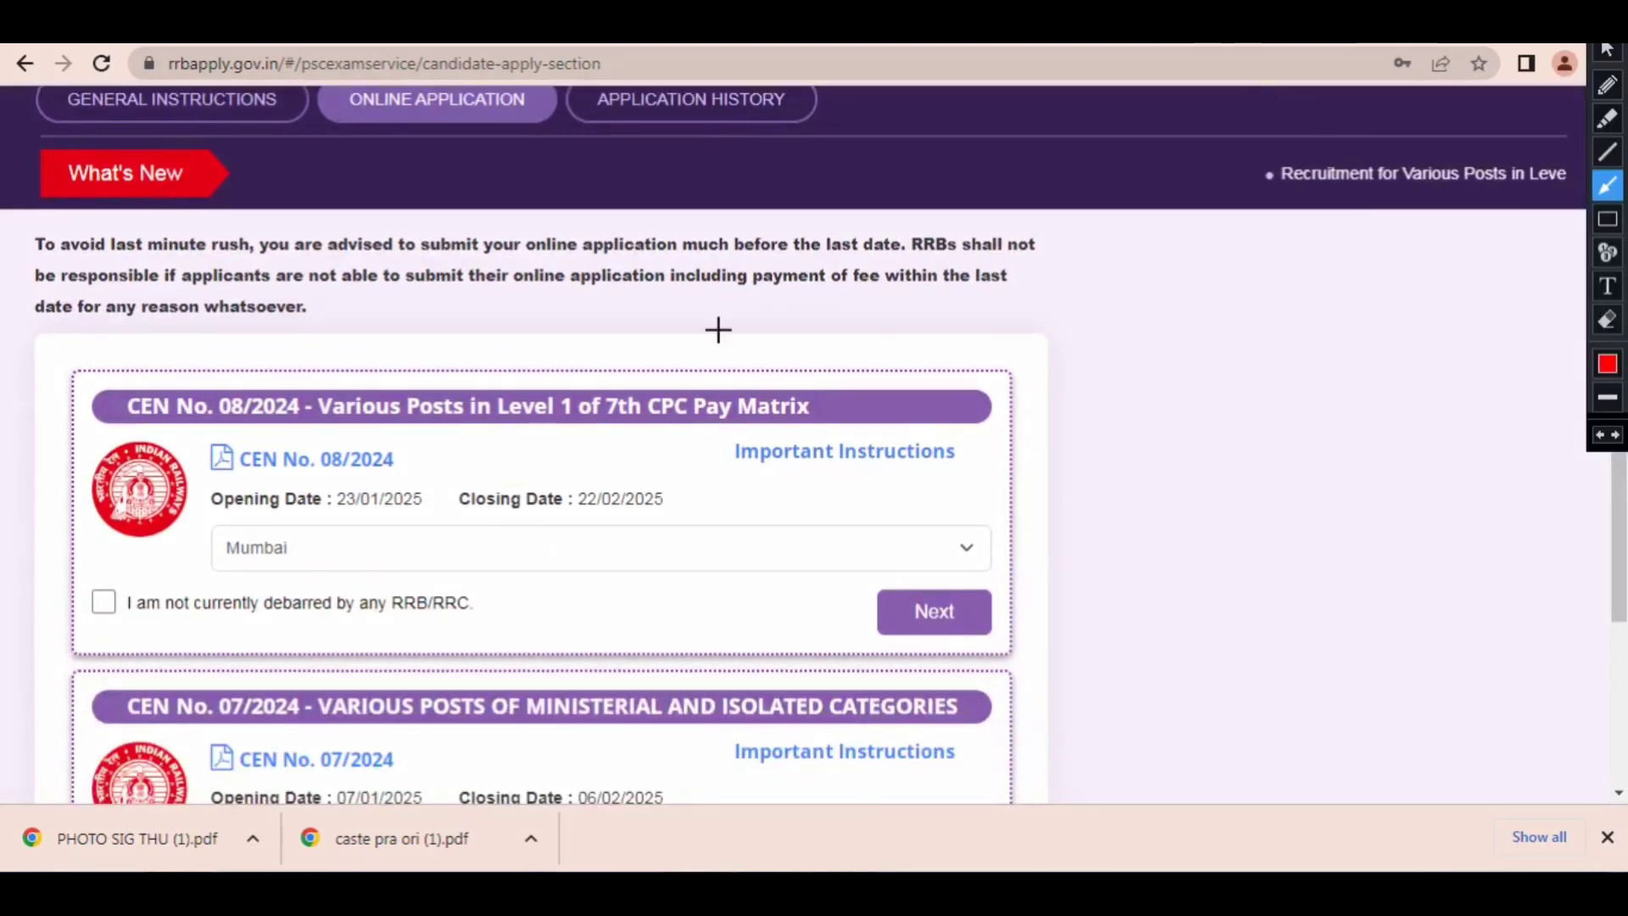
{"action": "left_click_drag", "start_coordinate": [697, 341], "coordinate": [322, 512]}
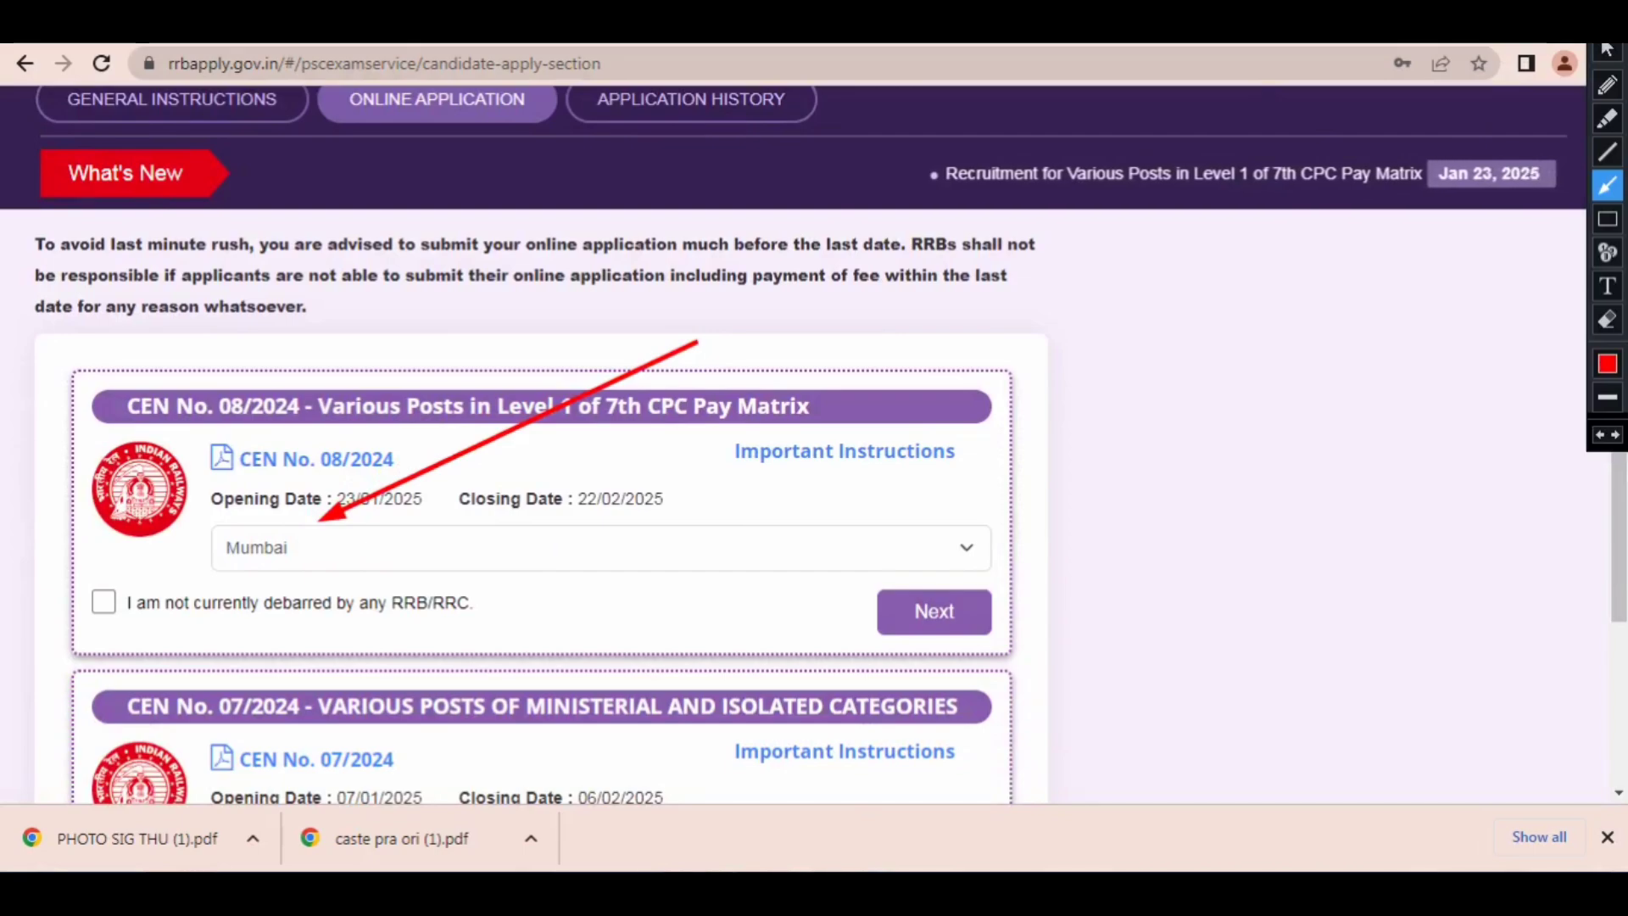
{"action": "key", "text": "Escape"}
Step: Change the RRB for CEN No. 08/2024 to Prayagraj, declare not being debarred by any RRB/RRC, and continue
{"action": "left_click", "coordinate": [290, 551]}
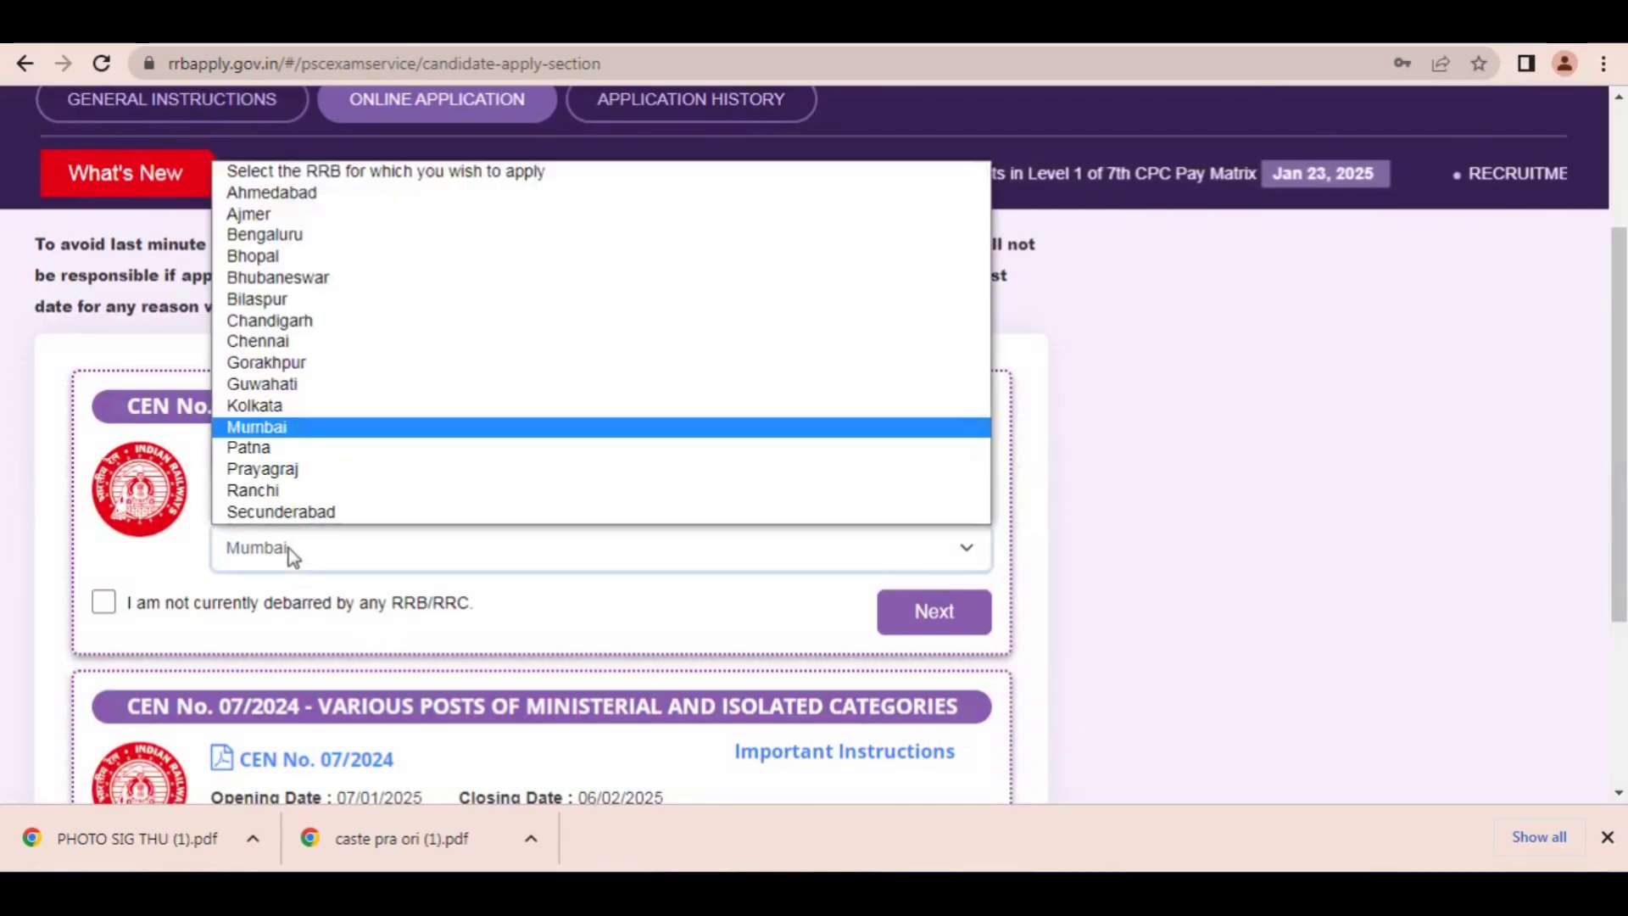
{"action": "key", "text": "Down"}
{"action": "key", "text": "Down"}
{"action": "key", "text": "Return"}
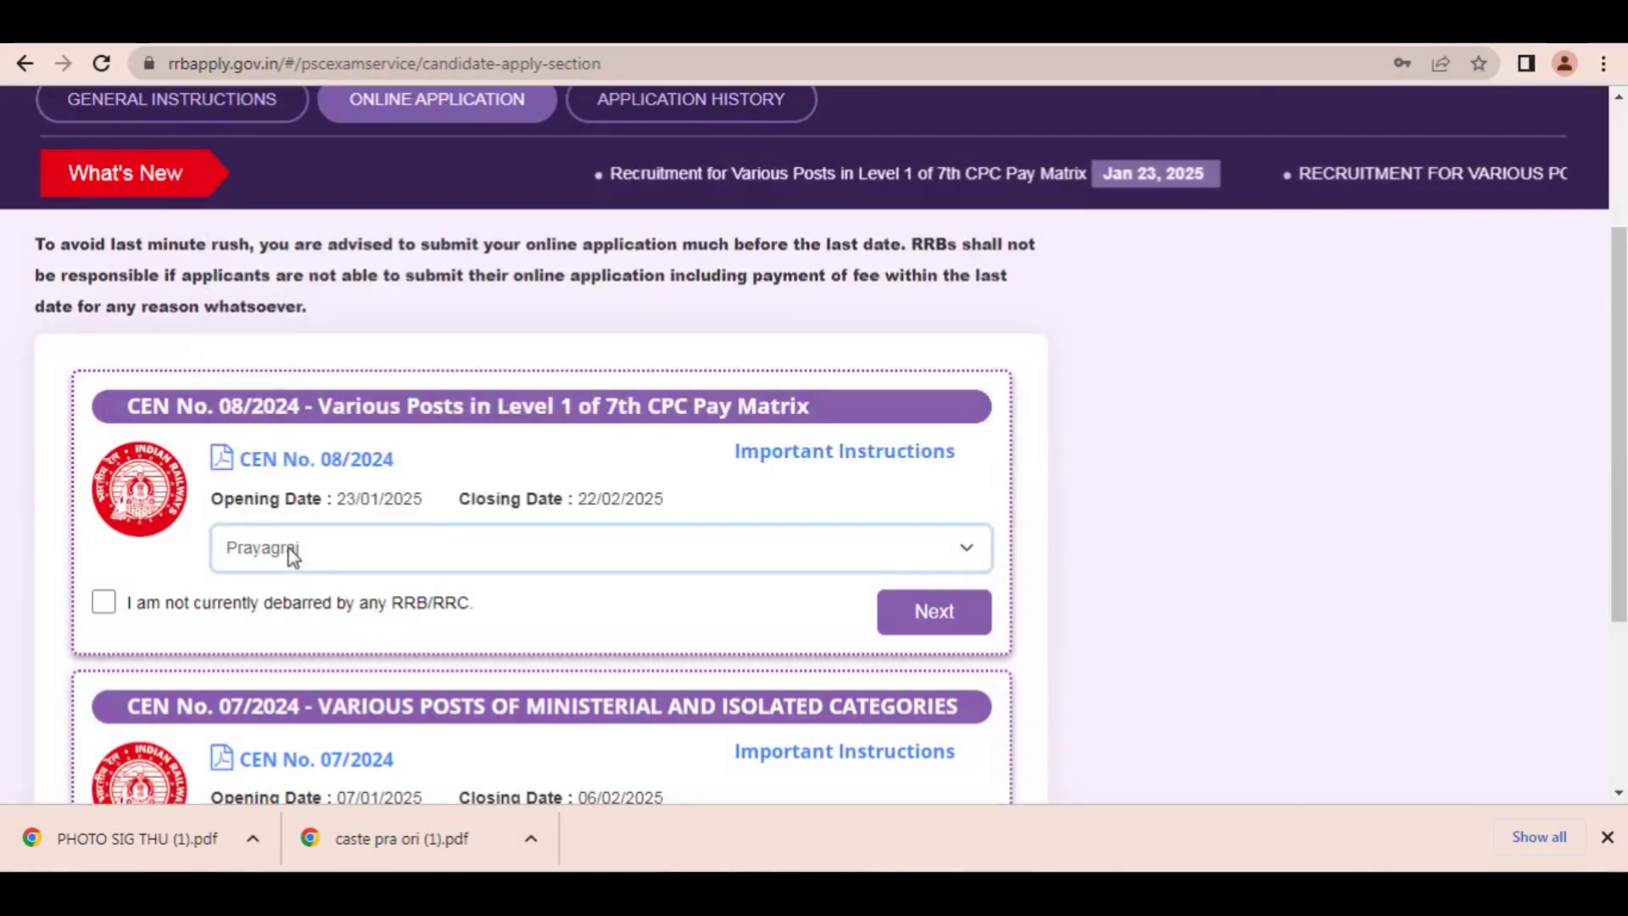
{"action": "left_click", "coordinate": [104, 597]}
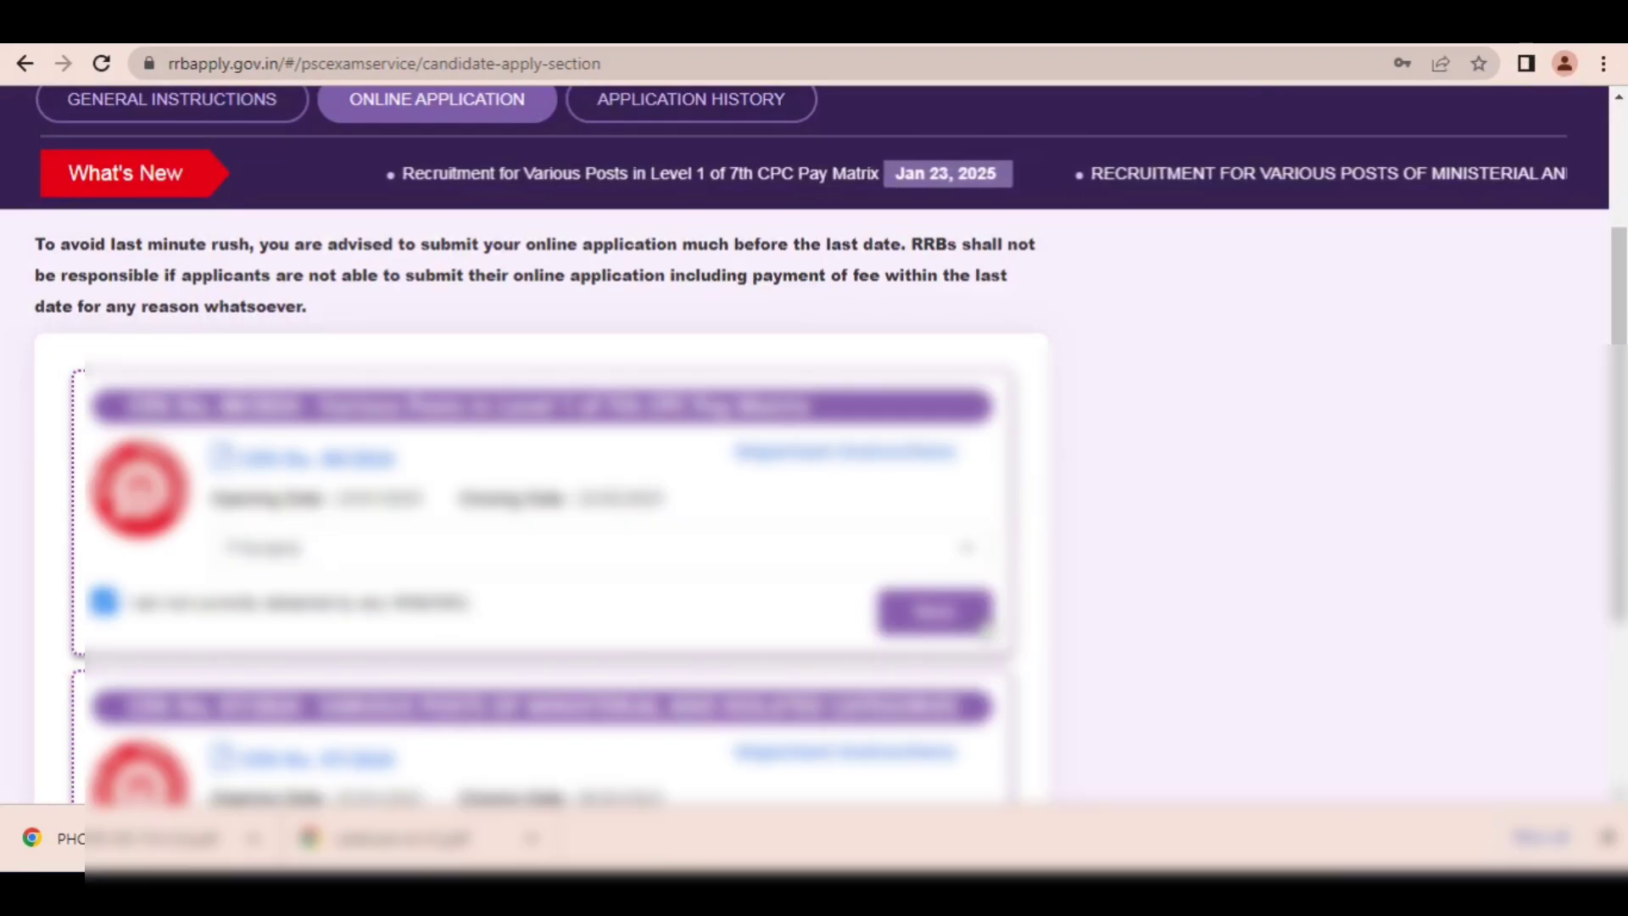
{"action": "left_click", "coordinate": [982, 626]}
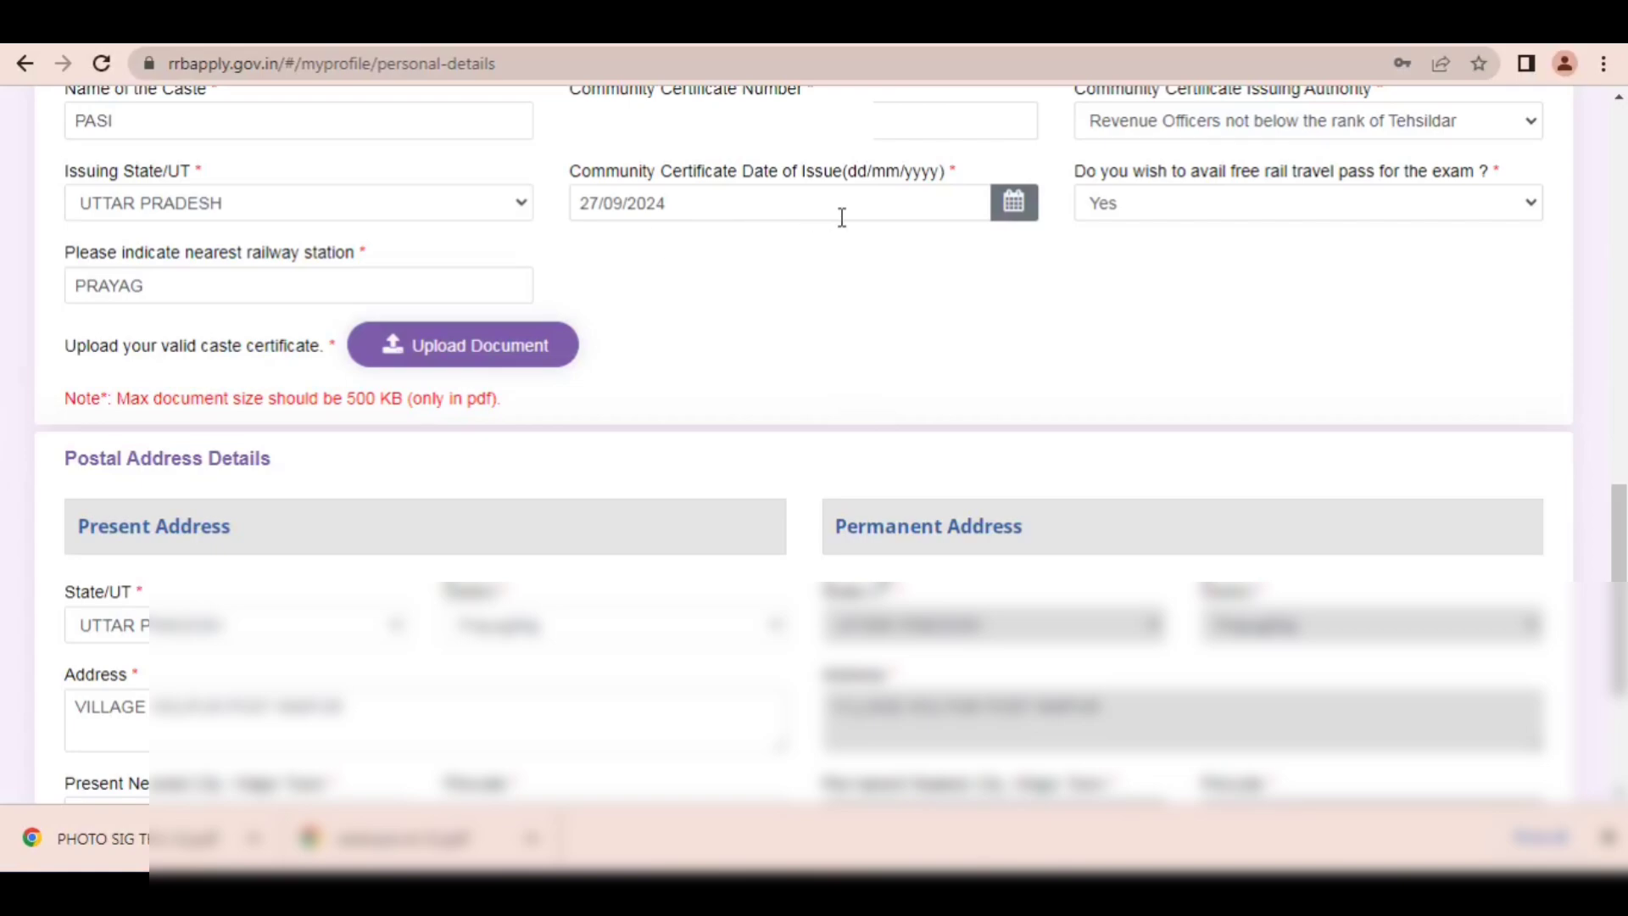
Step: Set the community certificate's date of issue to 28/09/2024 and save the personal details
{"action": "left_click", "coordinate": [1006, 211]}
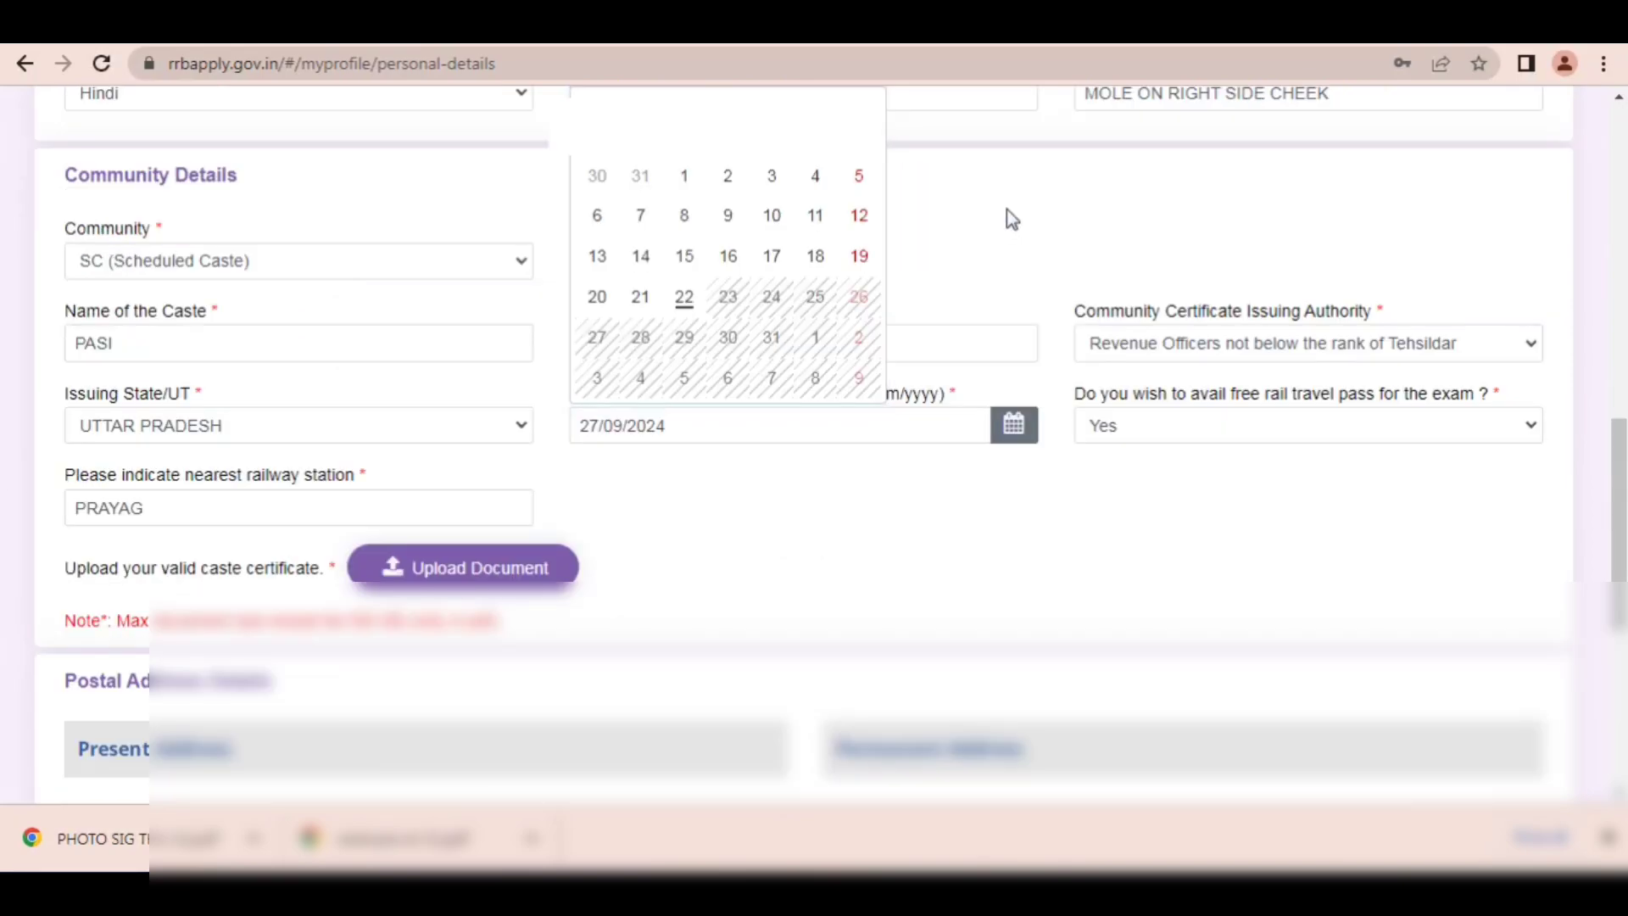
{"action": "left_click", "coordinate": [944, 211]}
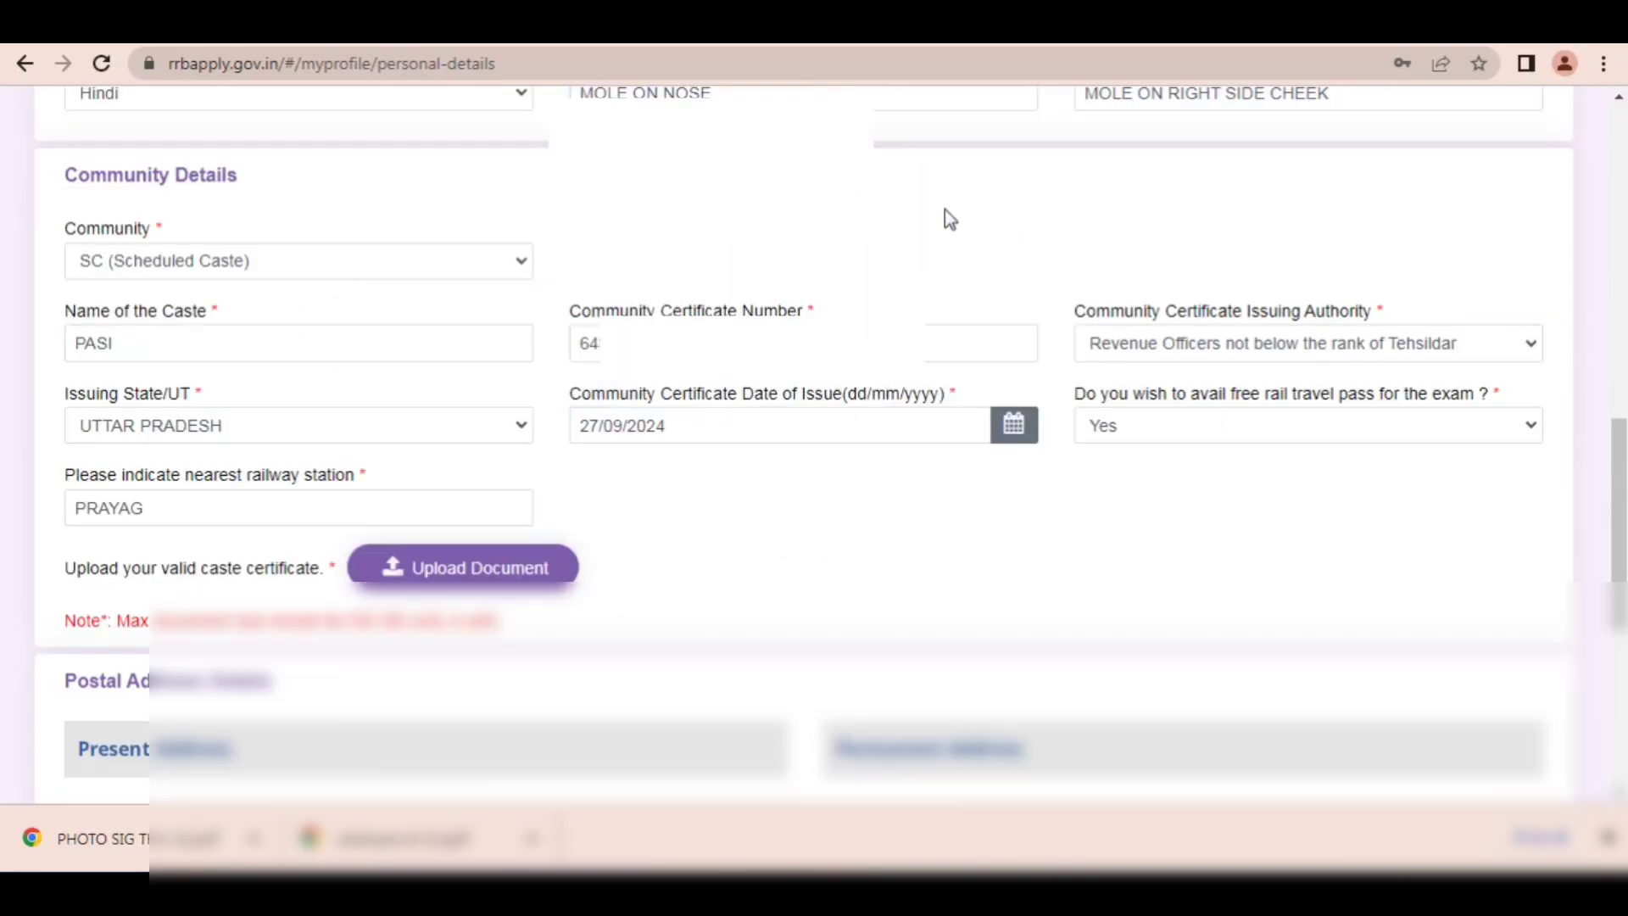
{"action": "left_click", "coordinate": [1004, 437]}
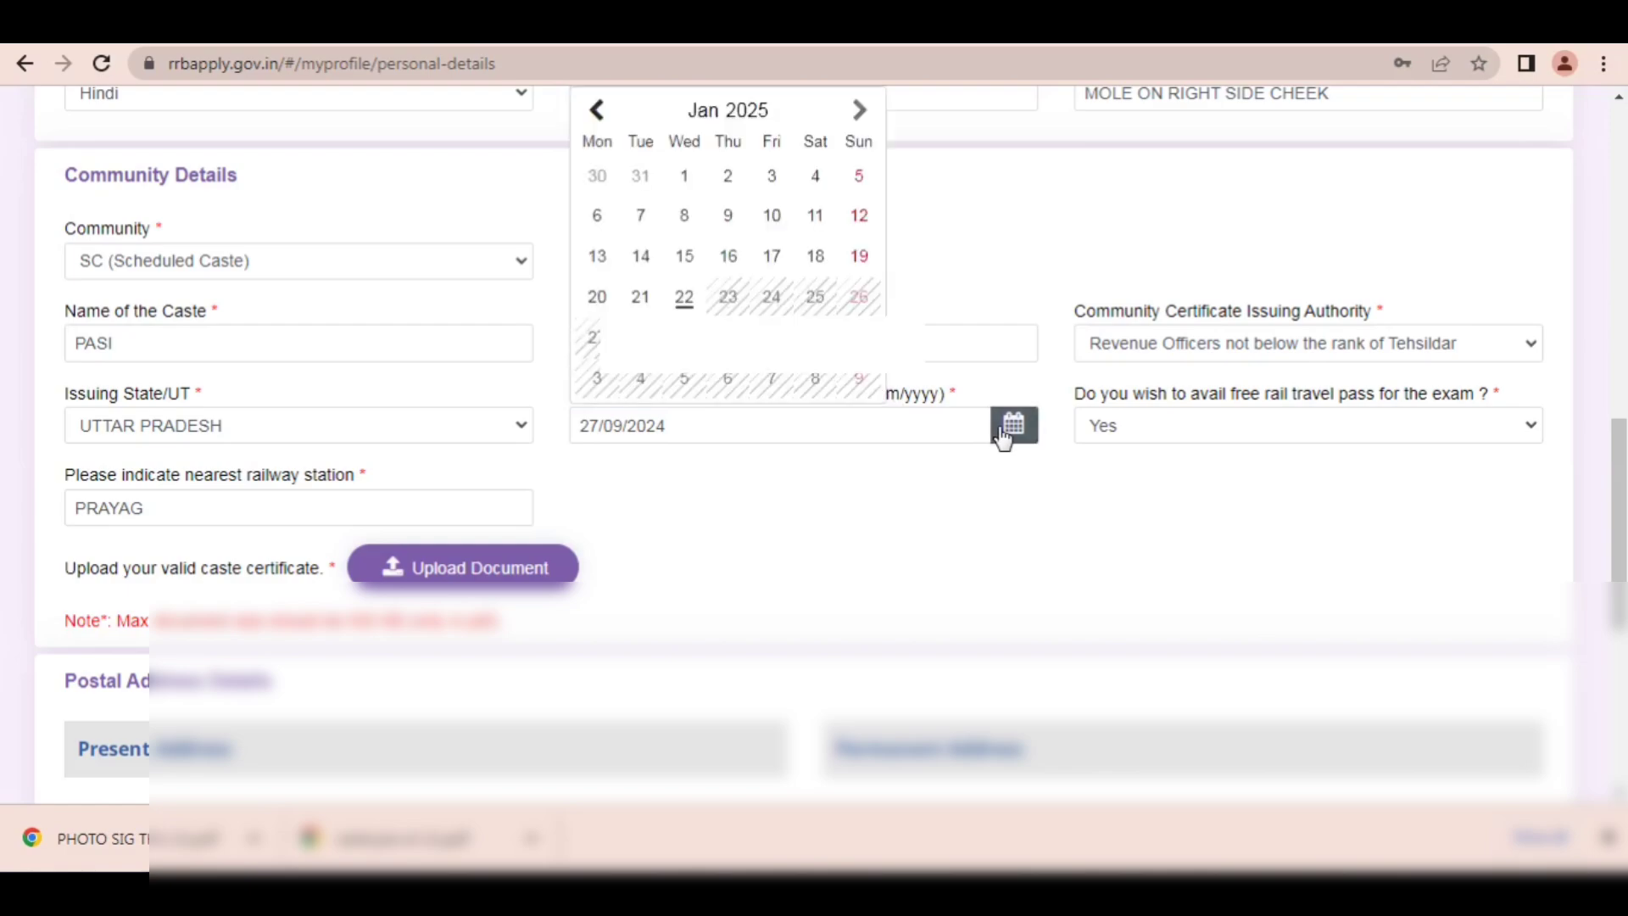
{"action": "left_click", "coordinate": [734, 116]}
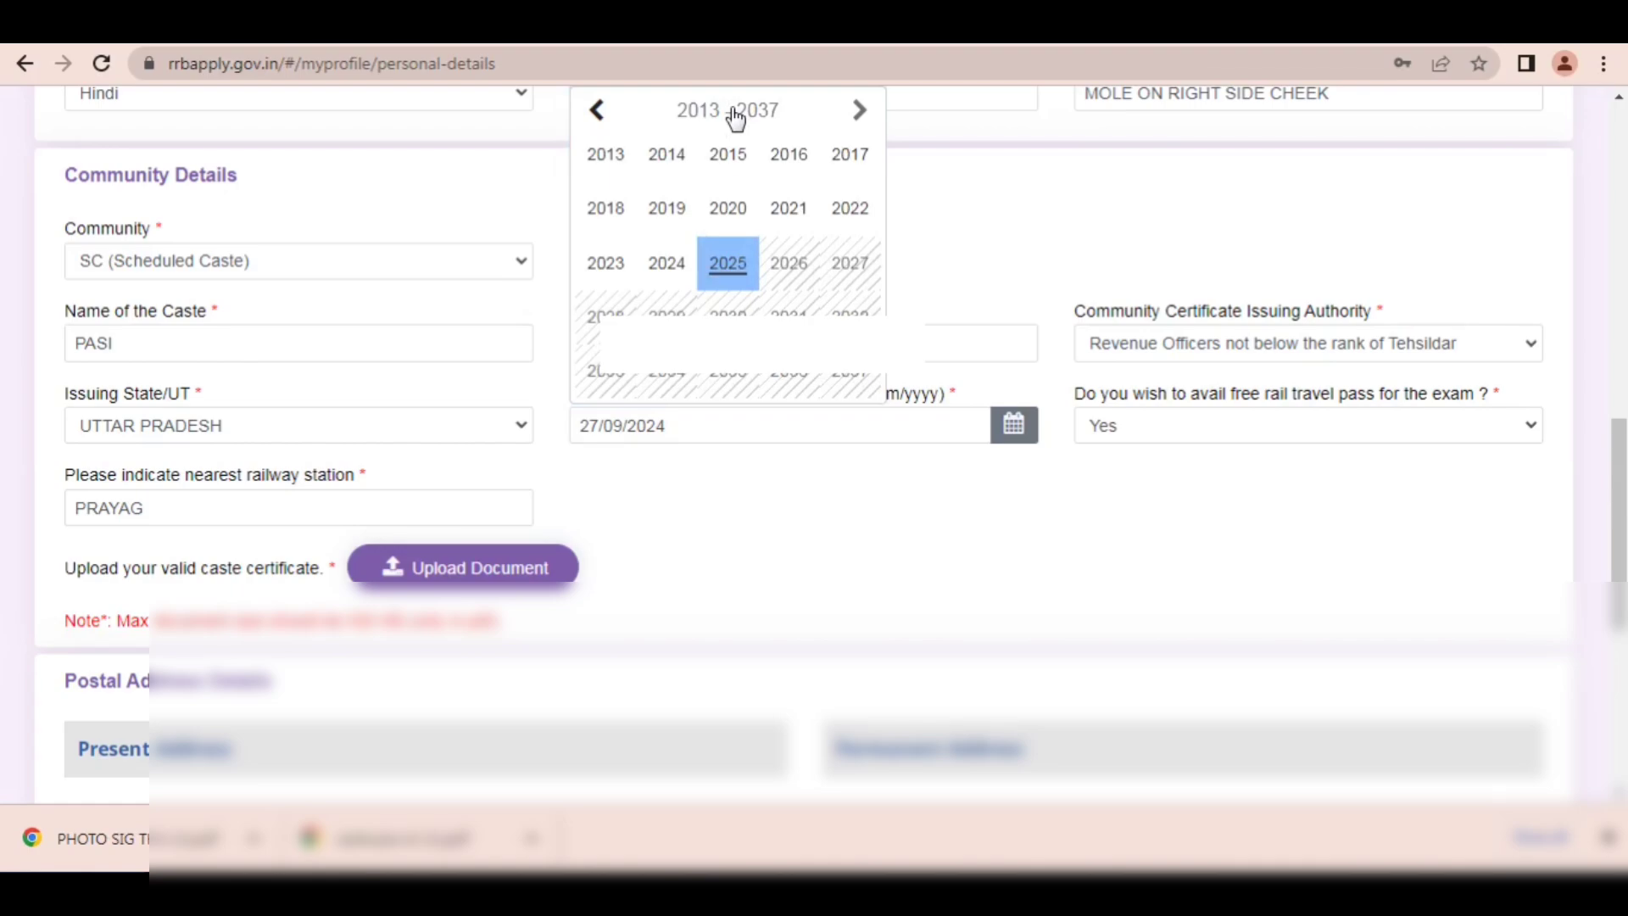
{"action": "left_click", "coordinate": [666, 263]}
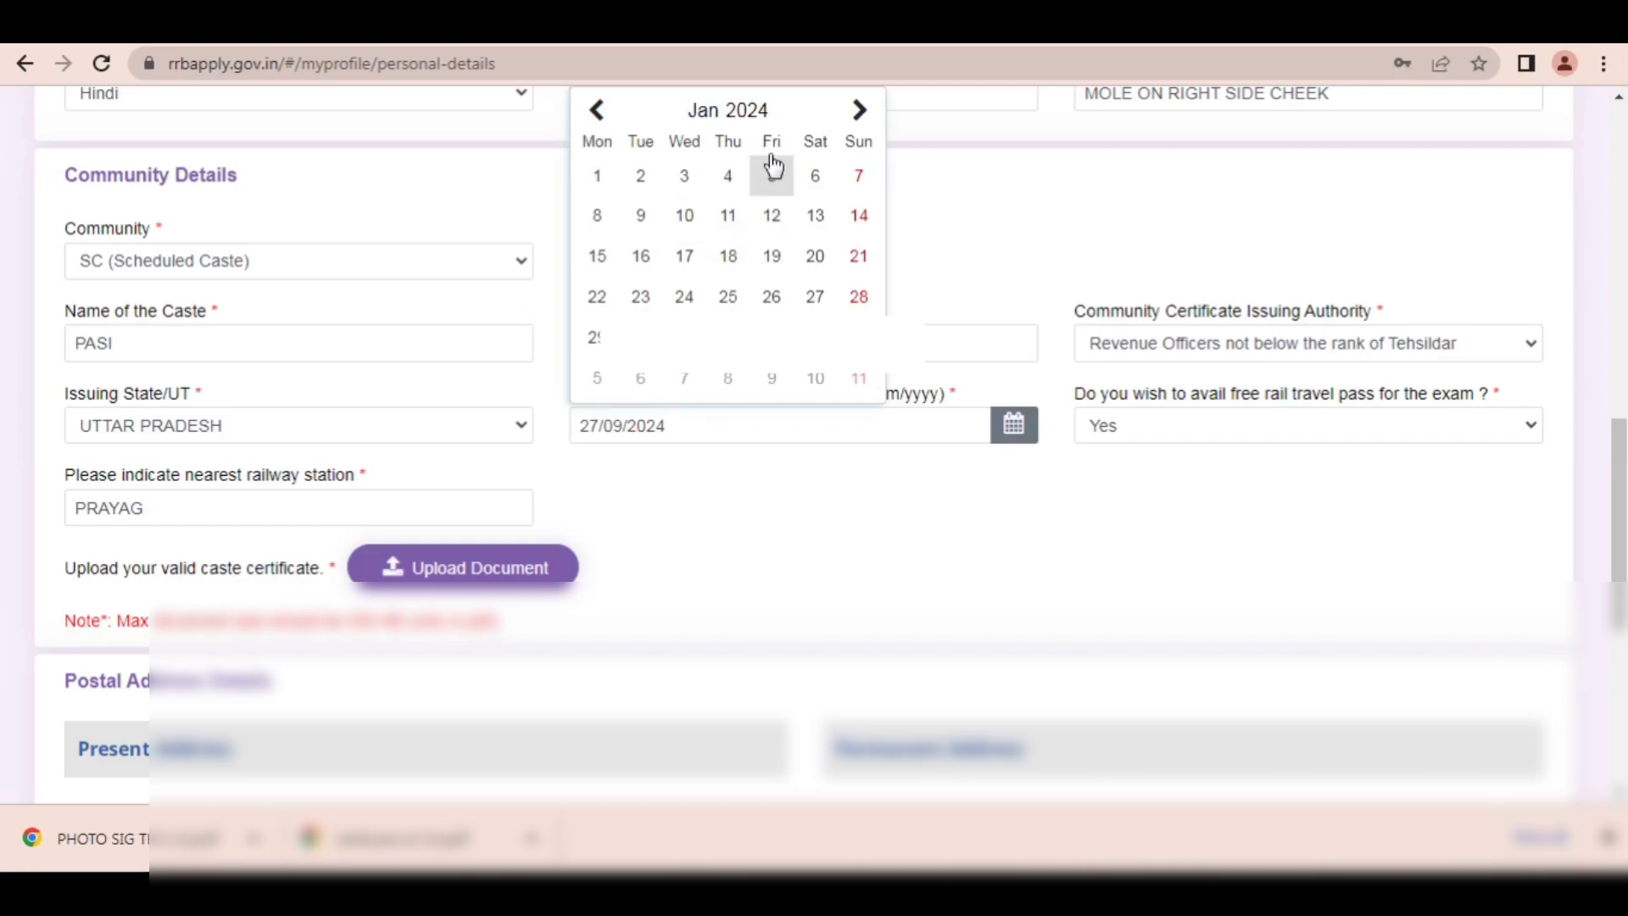
{"action": "left_click", "coordinate": [722, 123]}
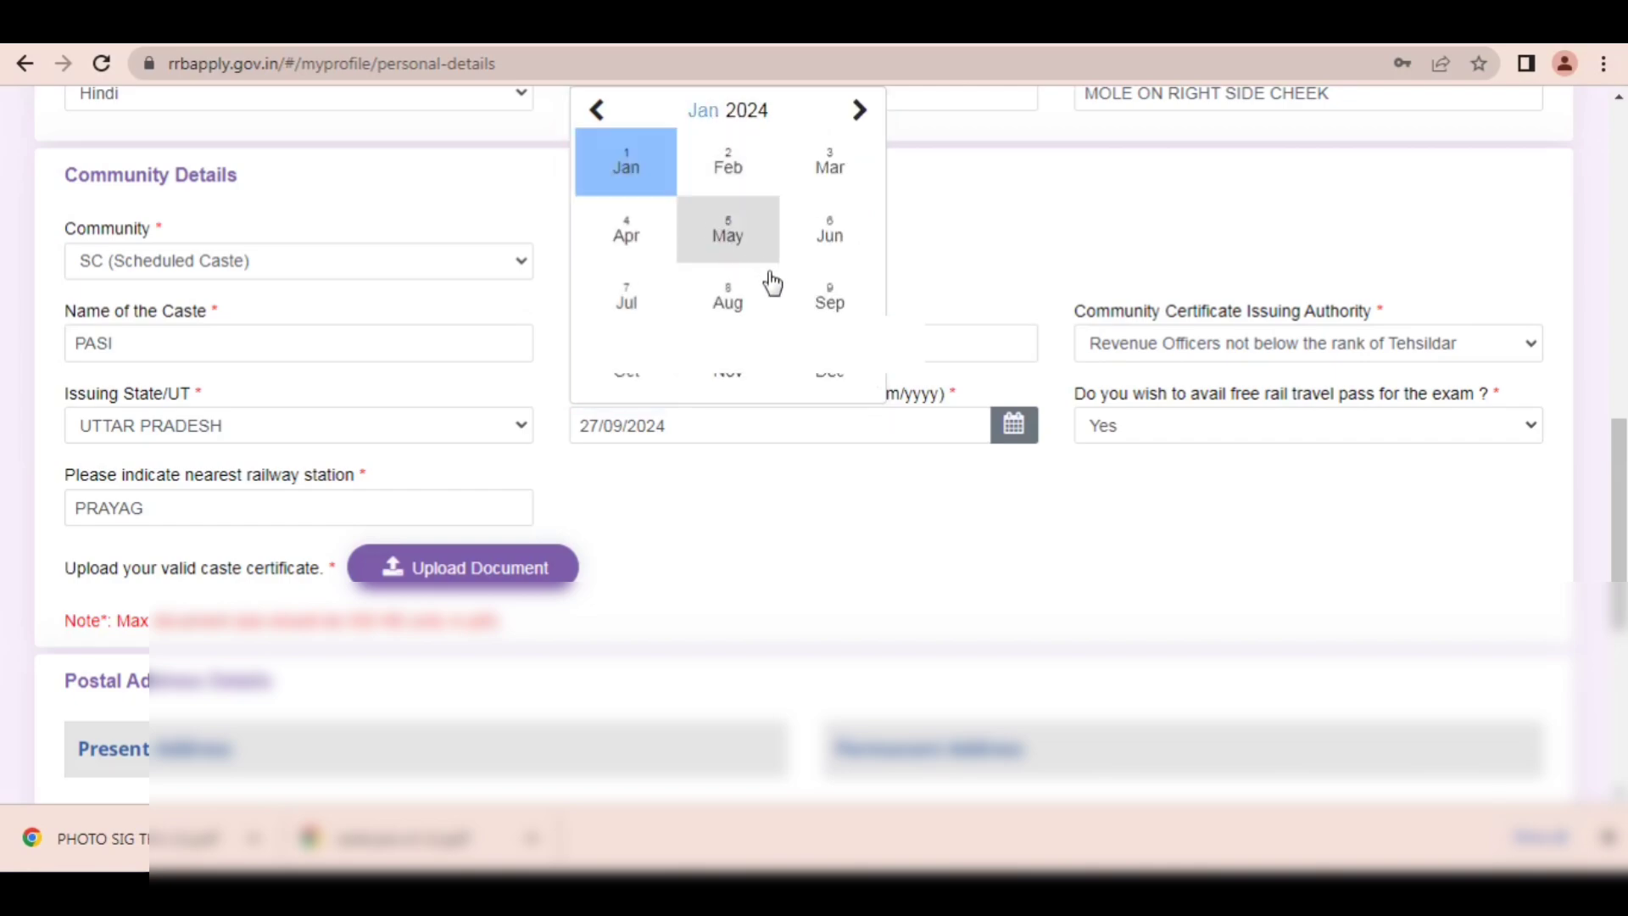
{"action": "left_click", "coordinate": [822, 301]}
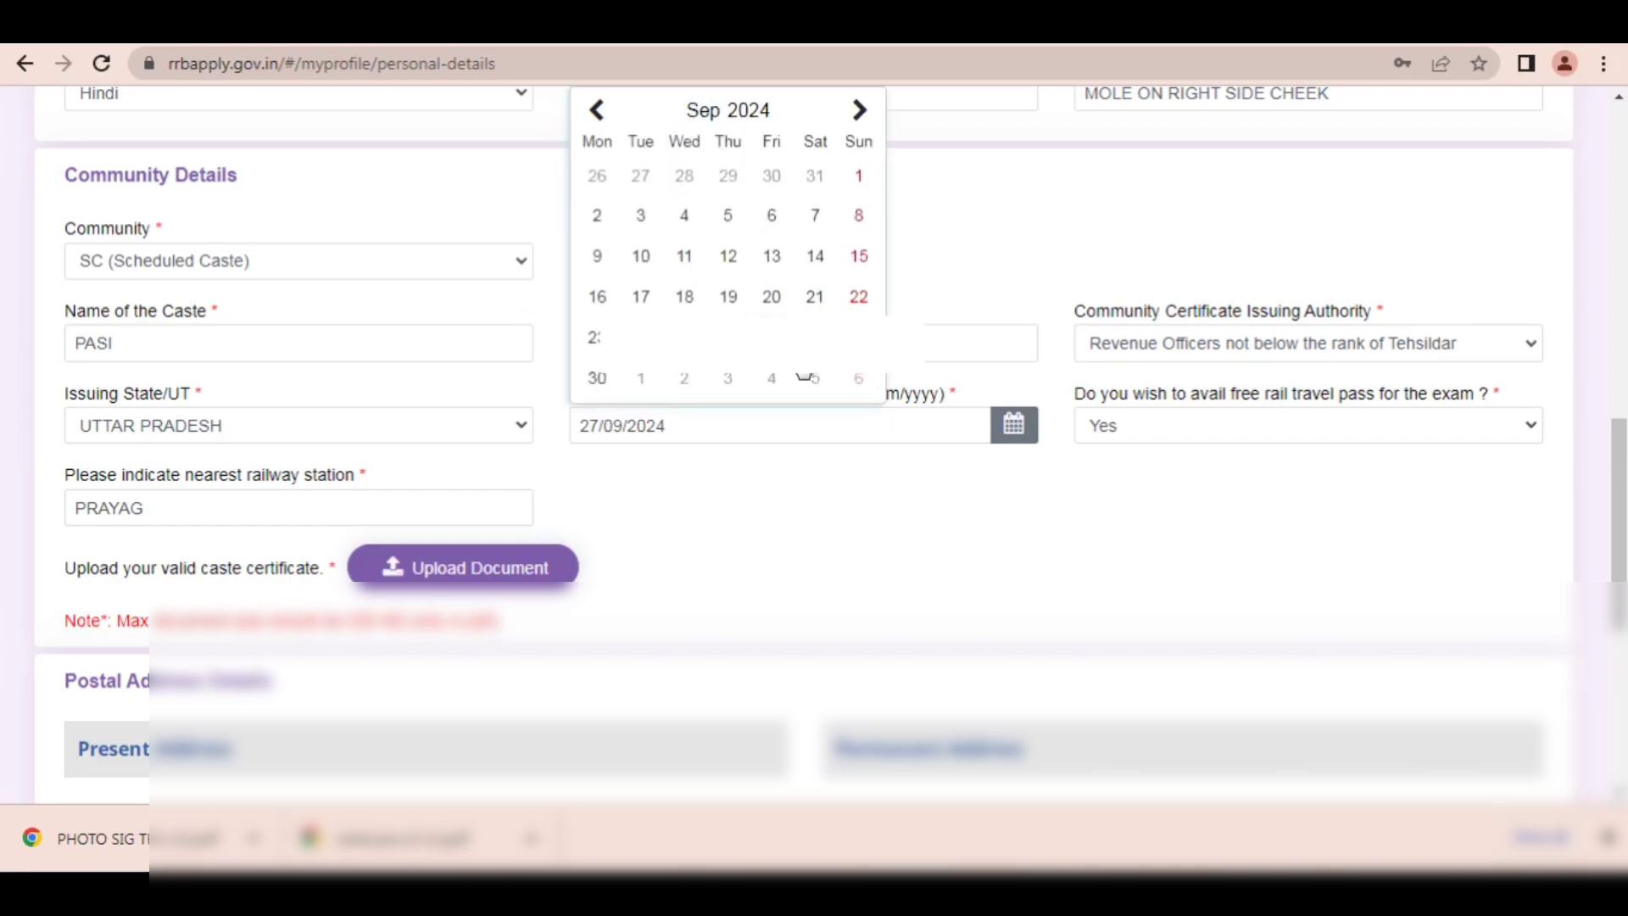
{"action": "left_click", "coordinate": [815, 336]}
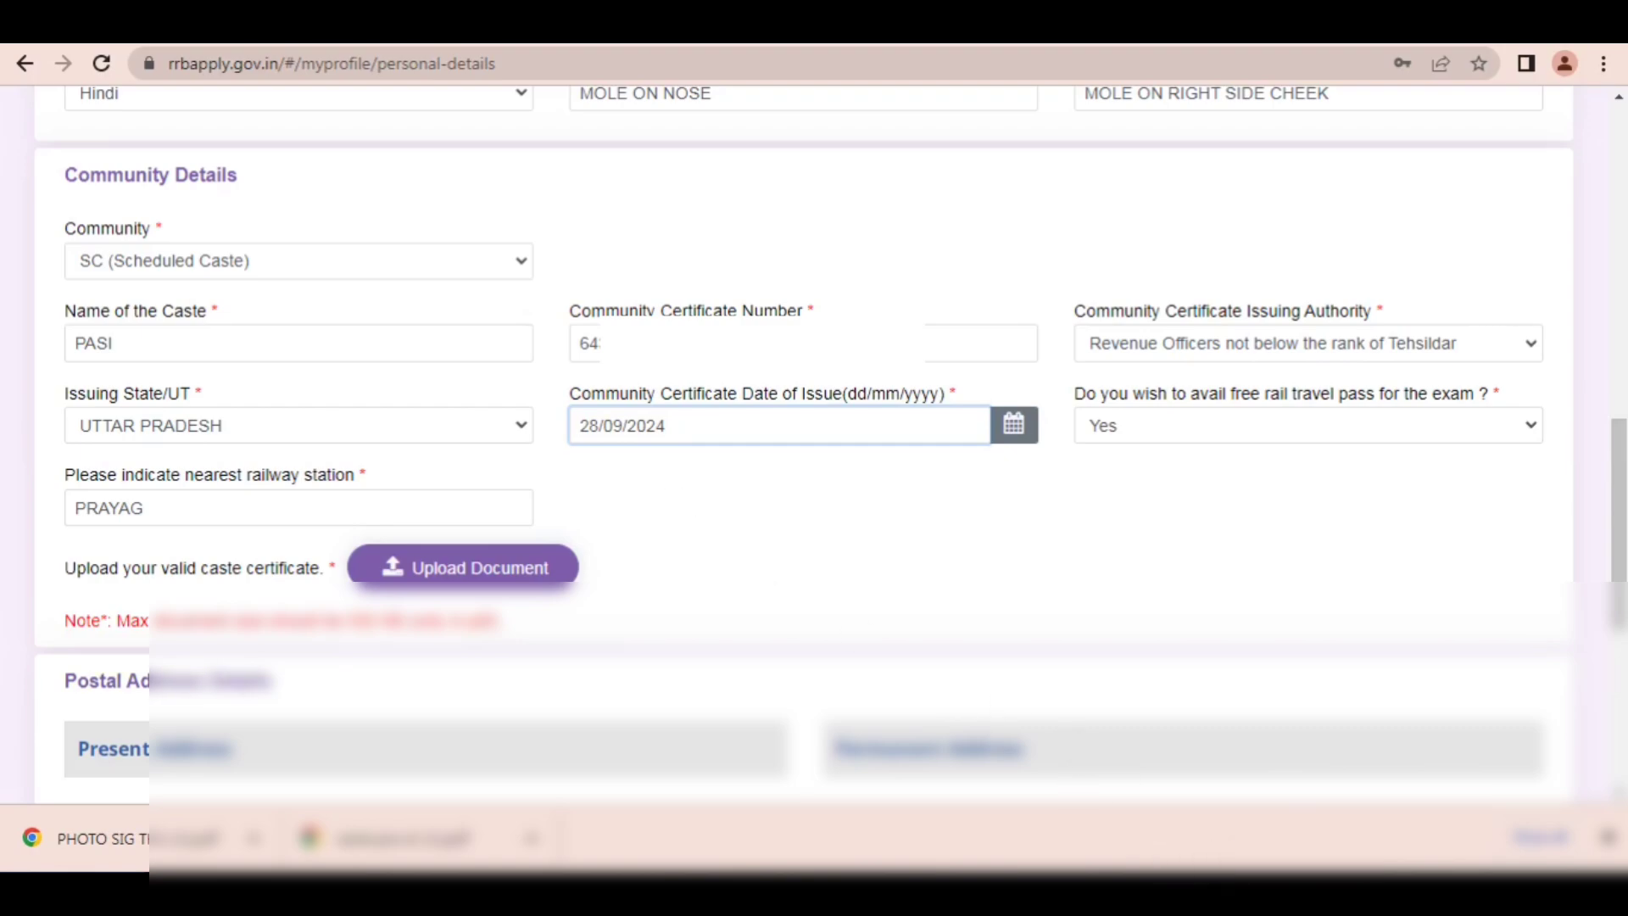
{"action": "scroll", "coordinate": [814, 423], "scroll_direction": "down", "scroll_amount": 6}
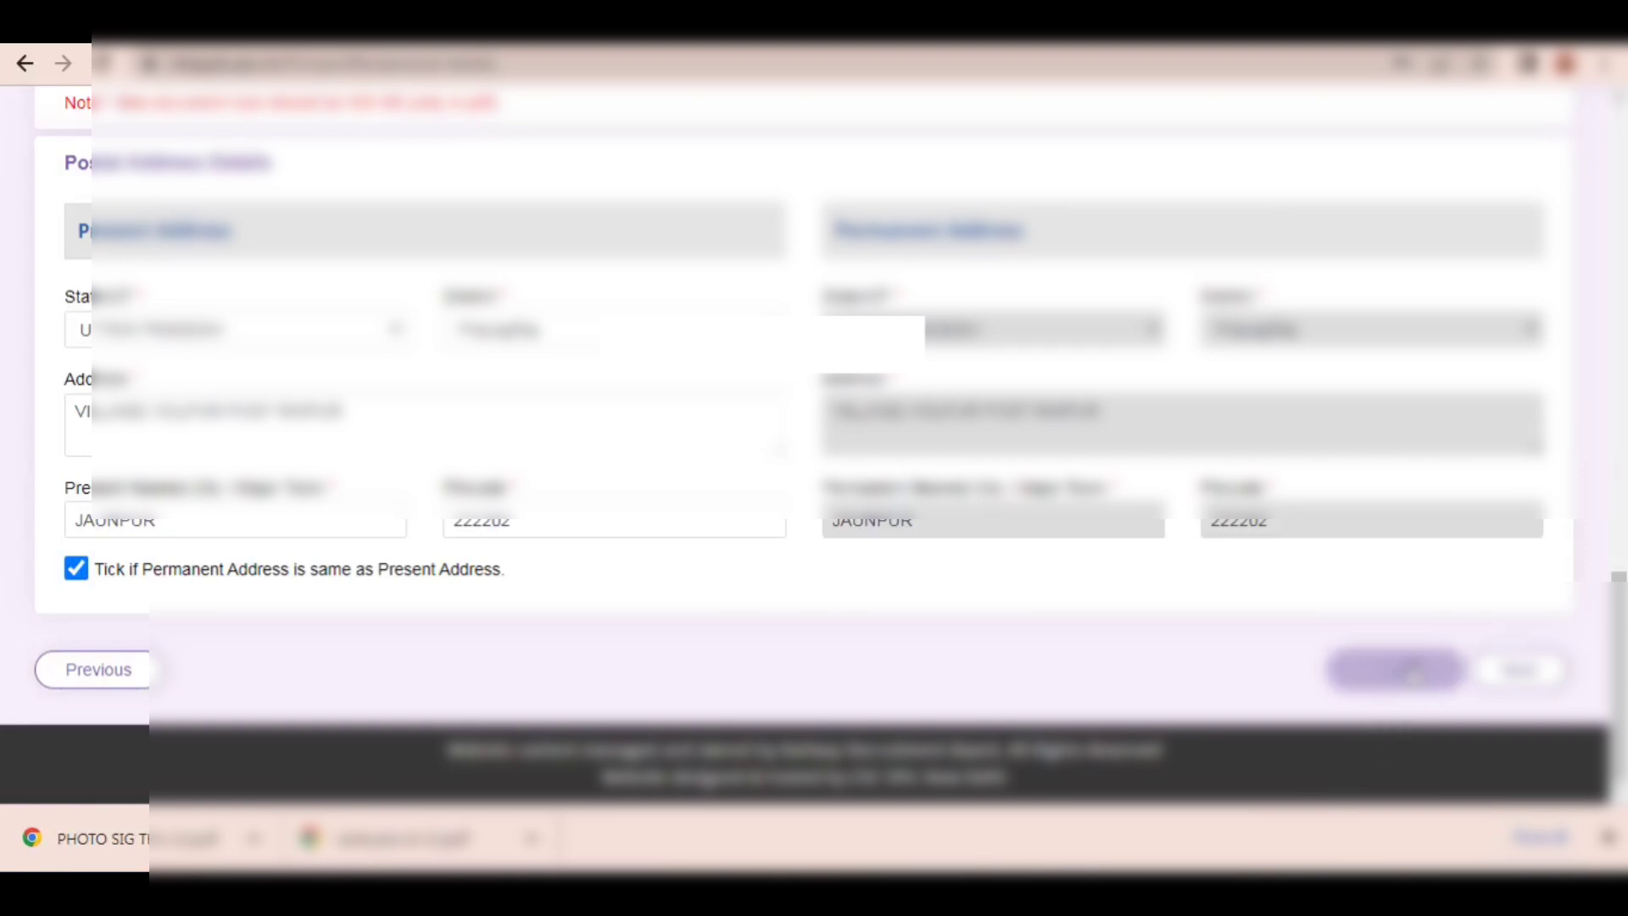
{"action": "left_click", "coordinate": [1439, 670]}
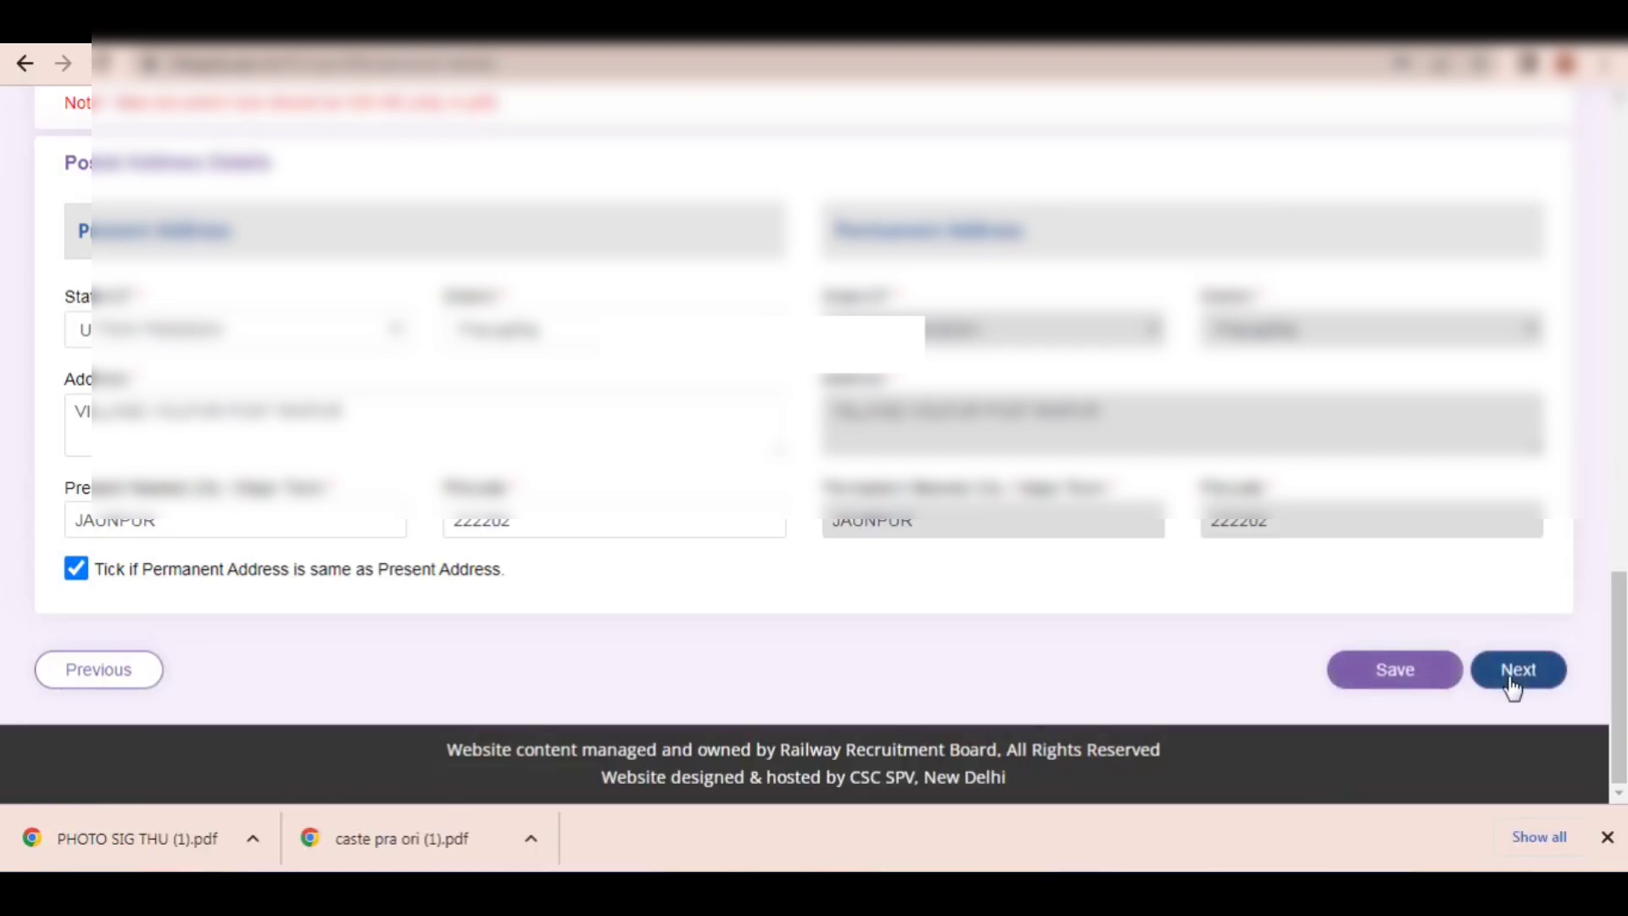
Step: Continue from the personal details to the other details and decline saving the address in the browser
{"action": "left_click", "coordinate": [1513, 678]}
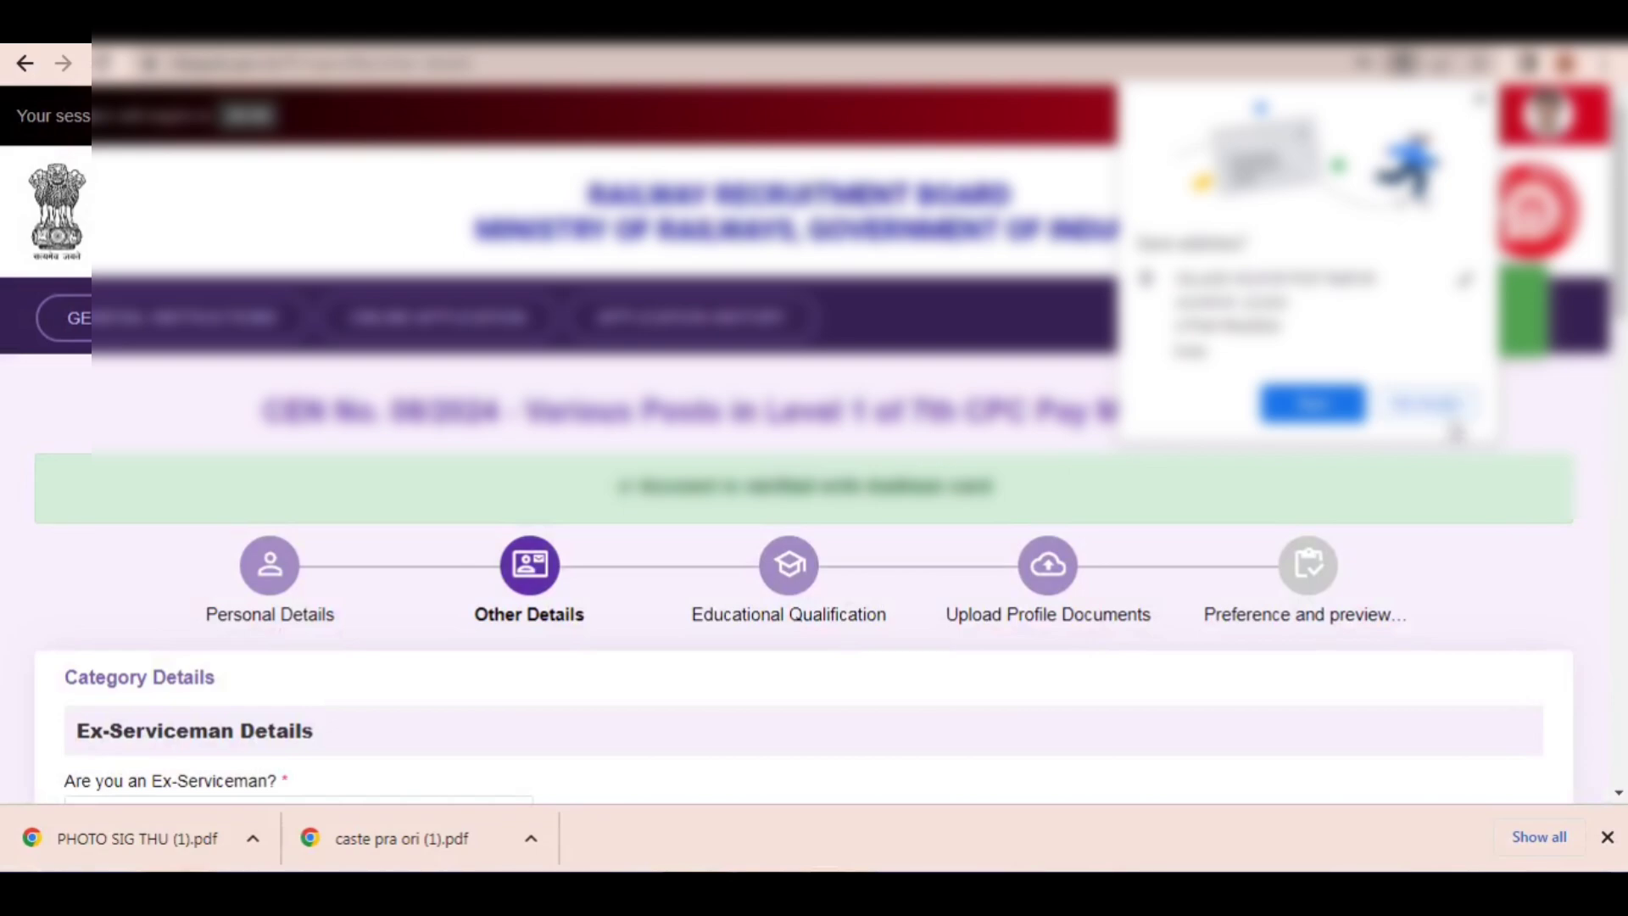
{"action": "left_click", "coordinate": [1449, 418]}
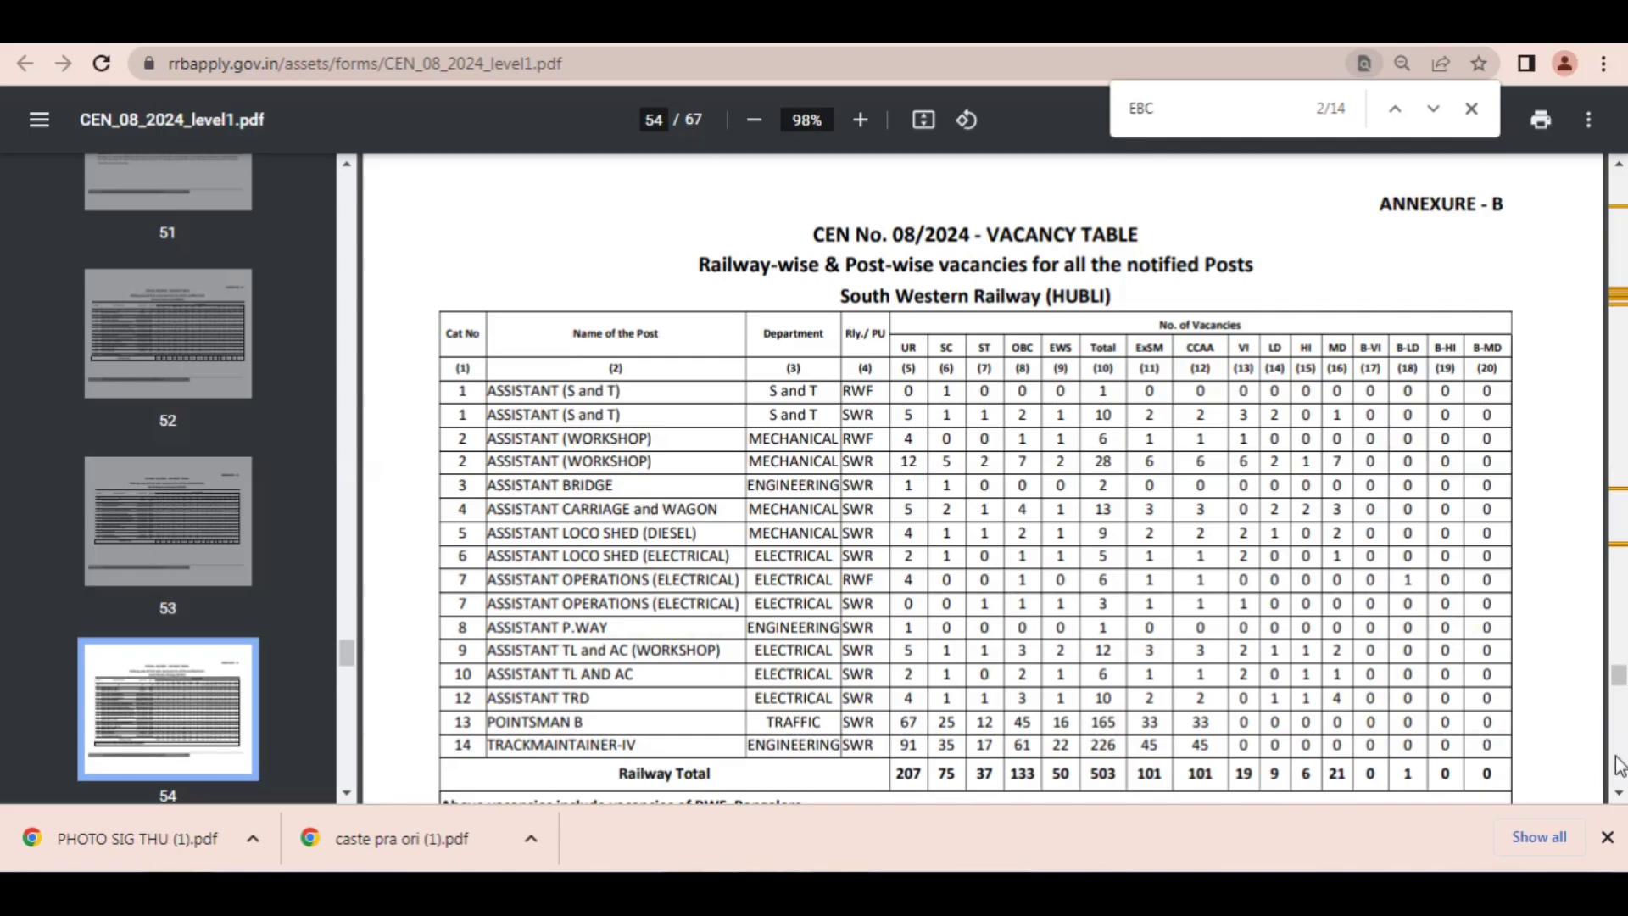
Step: Examine the railway-wise and post-wise vacancy tables in the CEN 08/2024 notification from South Western Railway (Hubli) onward
{"action": "left_click", "coordinate": [1618, 797]}
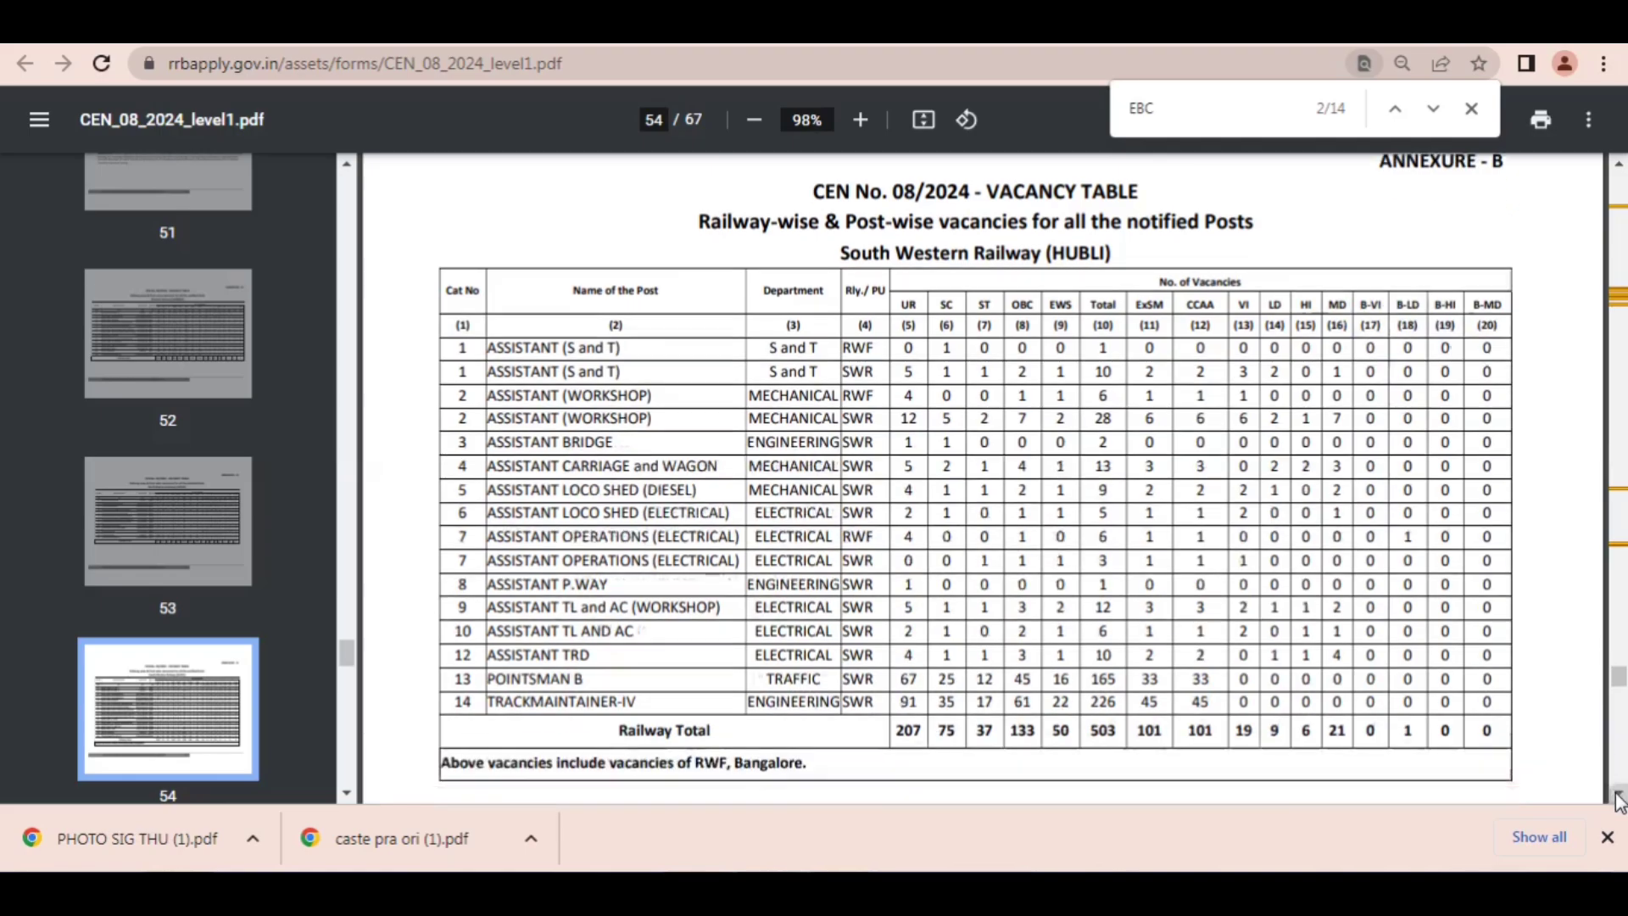
{"action": "left_click", "coordinate": [1618, 797]}
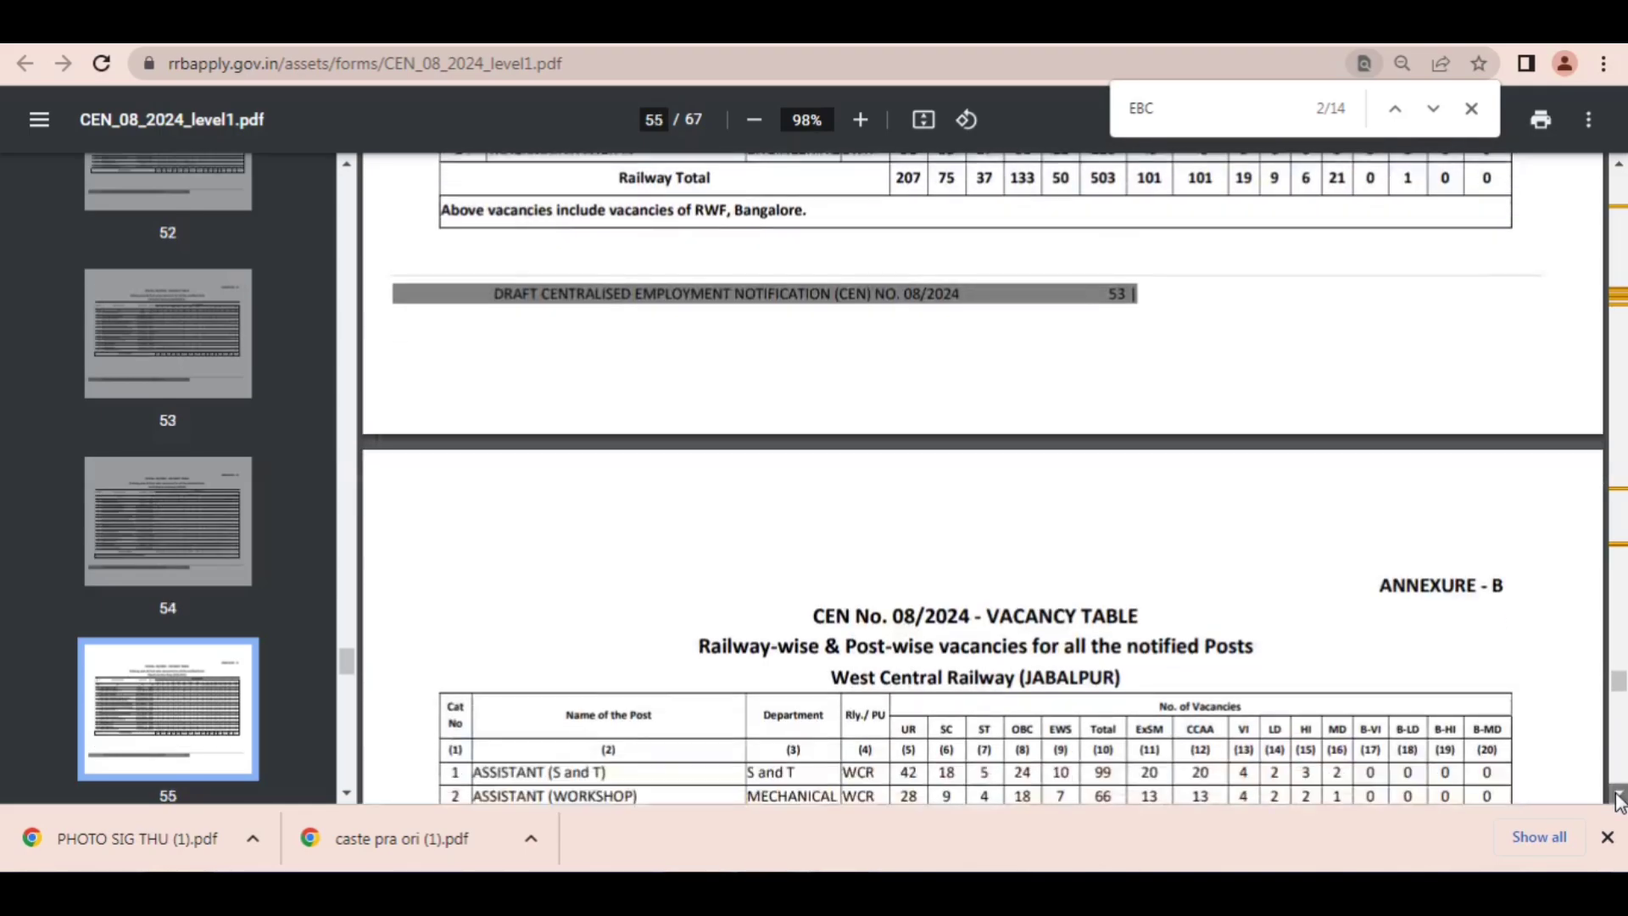
{"action": "left_click", "coordinate": [1618, 797]}
{"action": "left_click", "coordinate": [1618, 796]}
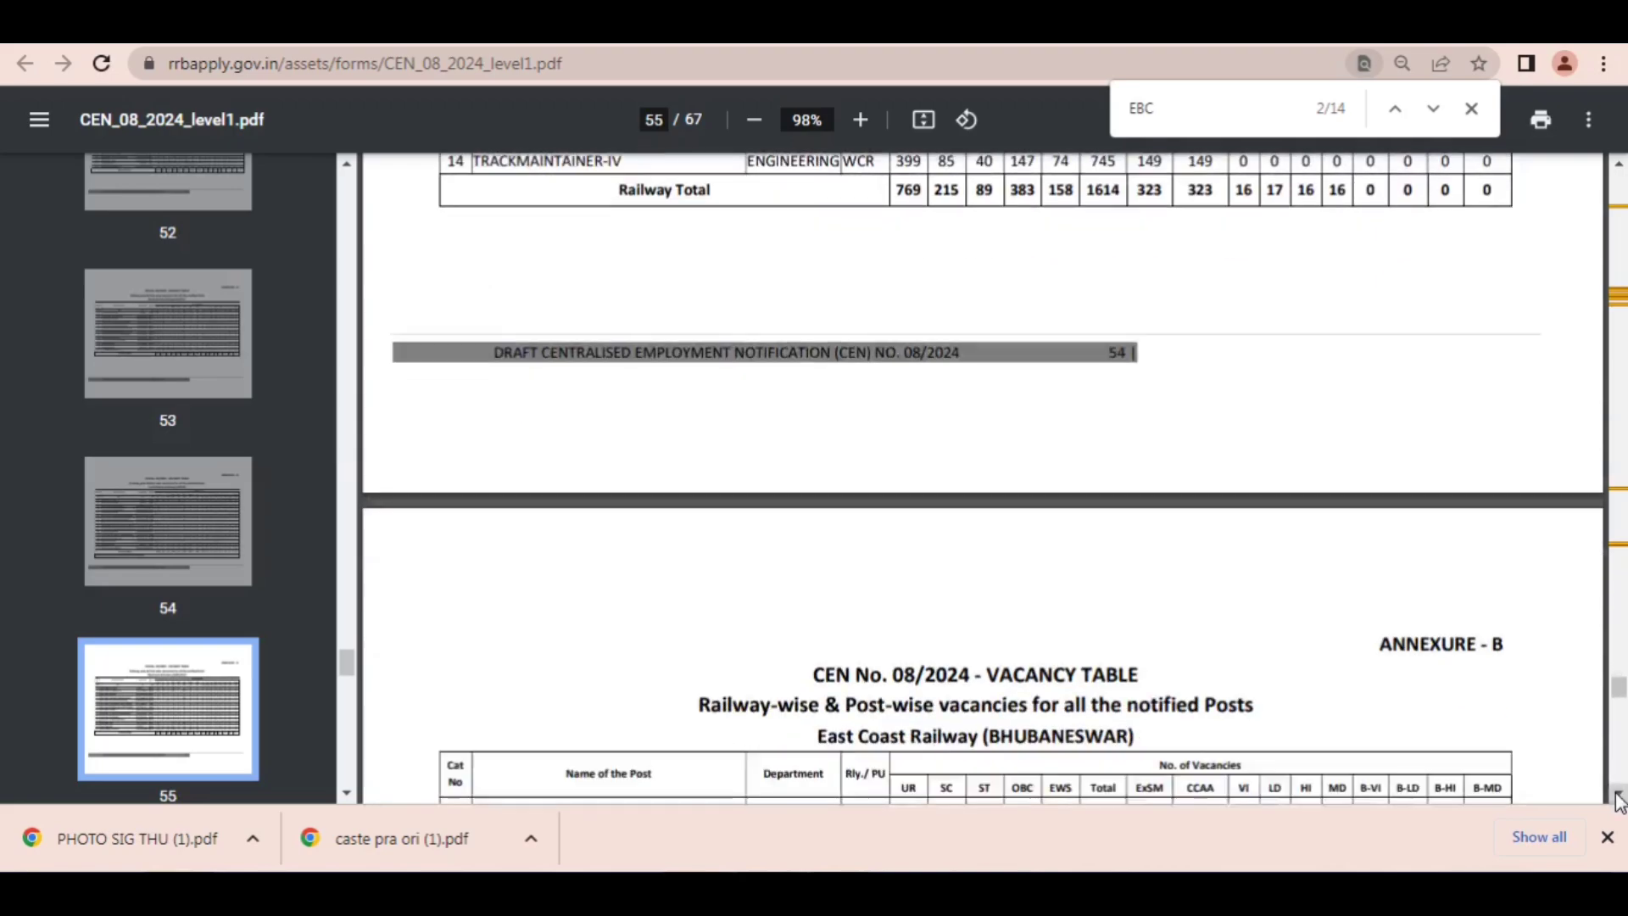
{"action": "left_click", "coordinate": [1619, 796]}
{"action": "left_click", "coordinate": [1618, 797]}
{"action": "left_click", "coordinate": [1618, 797]}
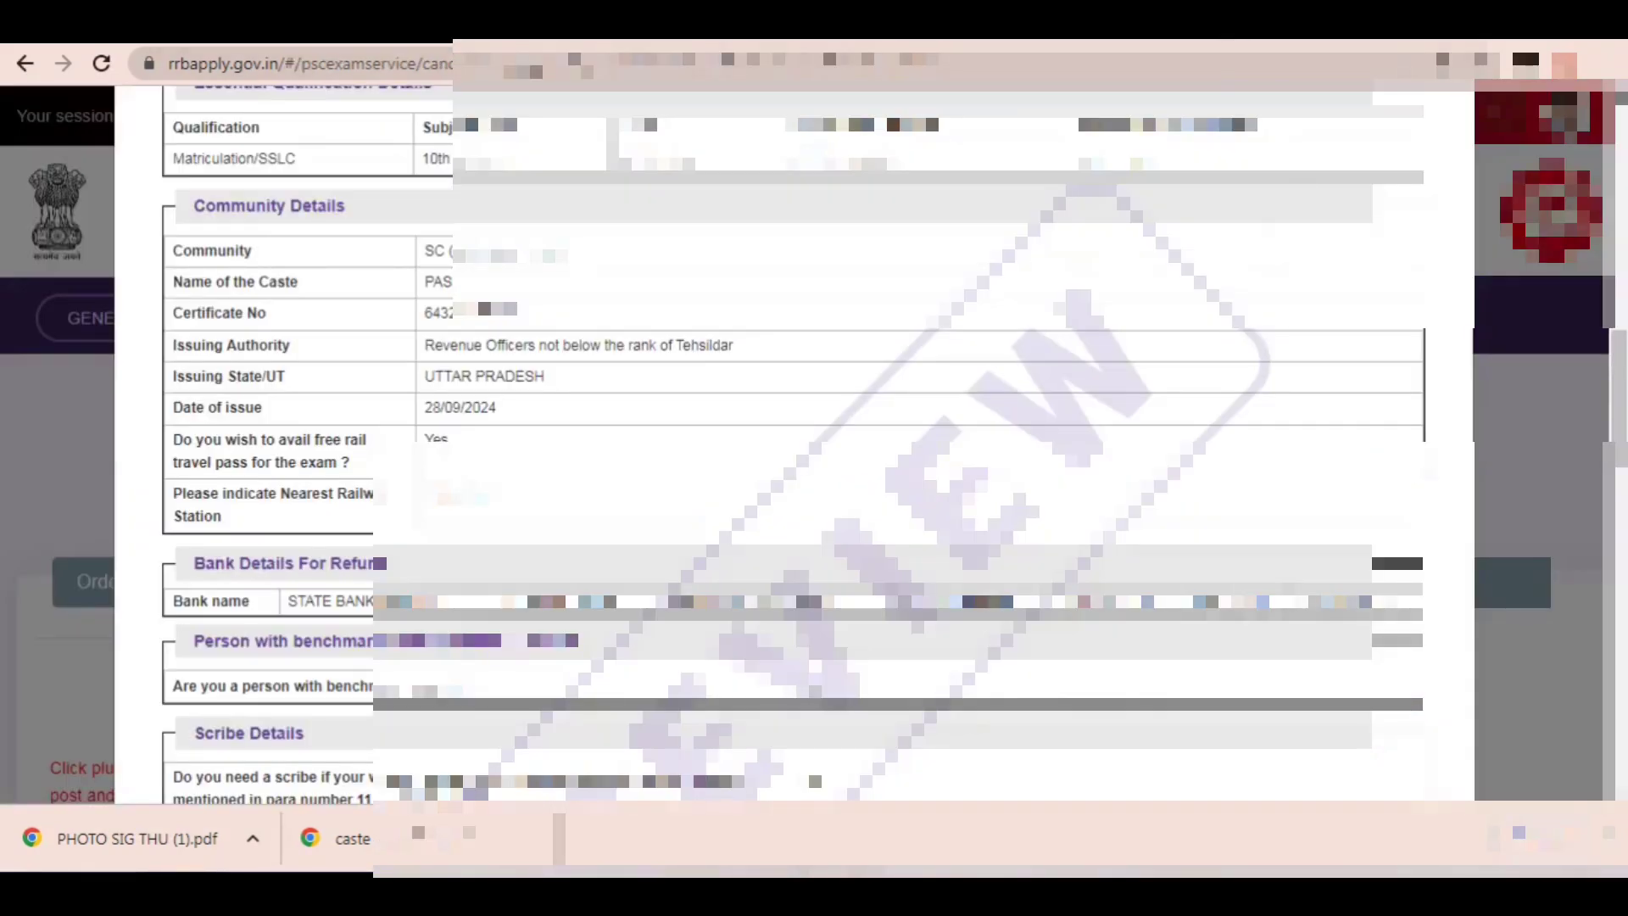
Step: Mark the previewed community certificate's date of issue with a temporary arrow, and submit the application with final confirmation
{"action": "left_click_drag", "start_coordinate": [958, 203], "coordinate": [547, 399]}
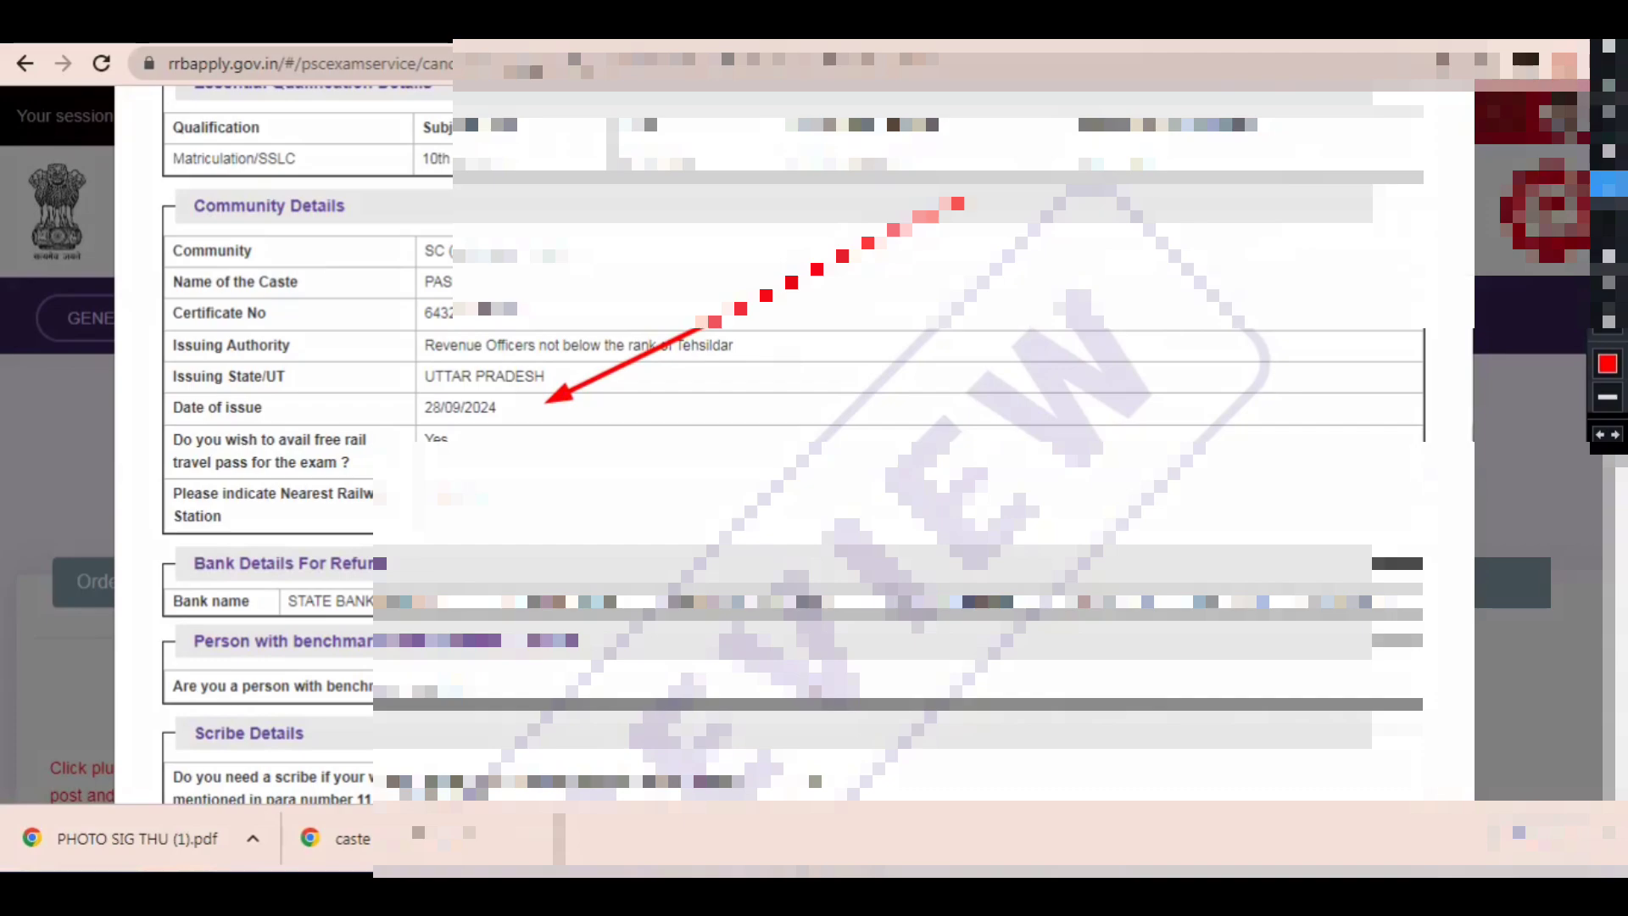
{"action": "key", "text": "Escape"}
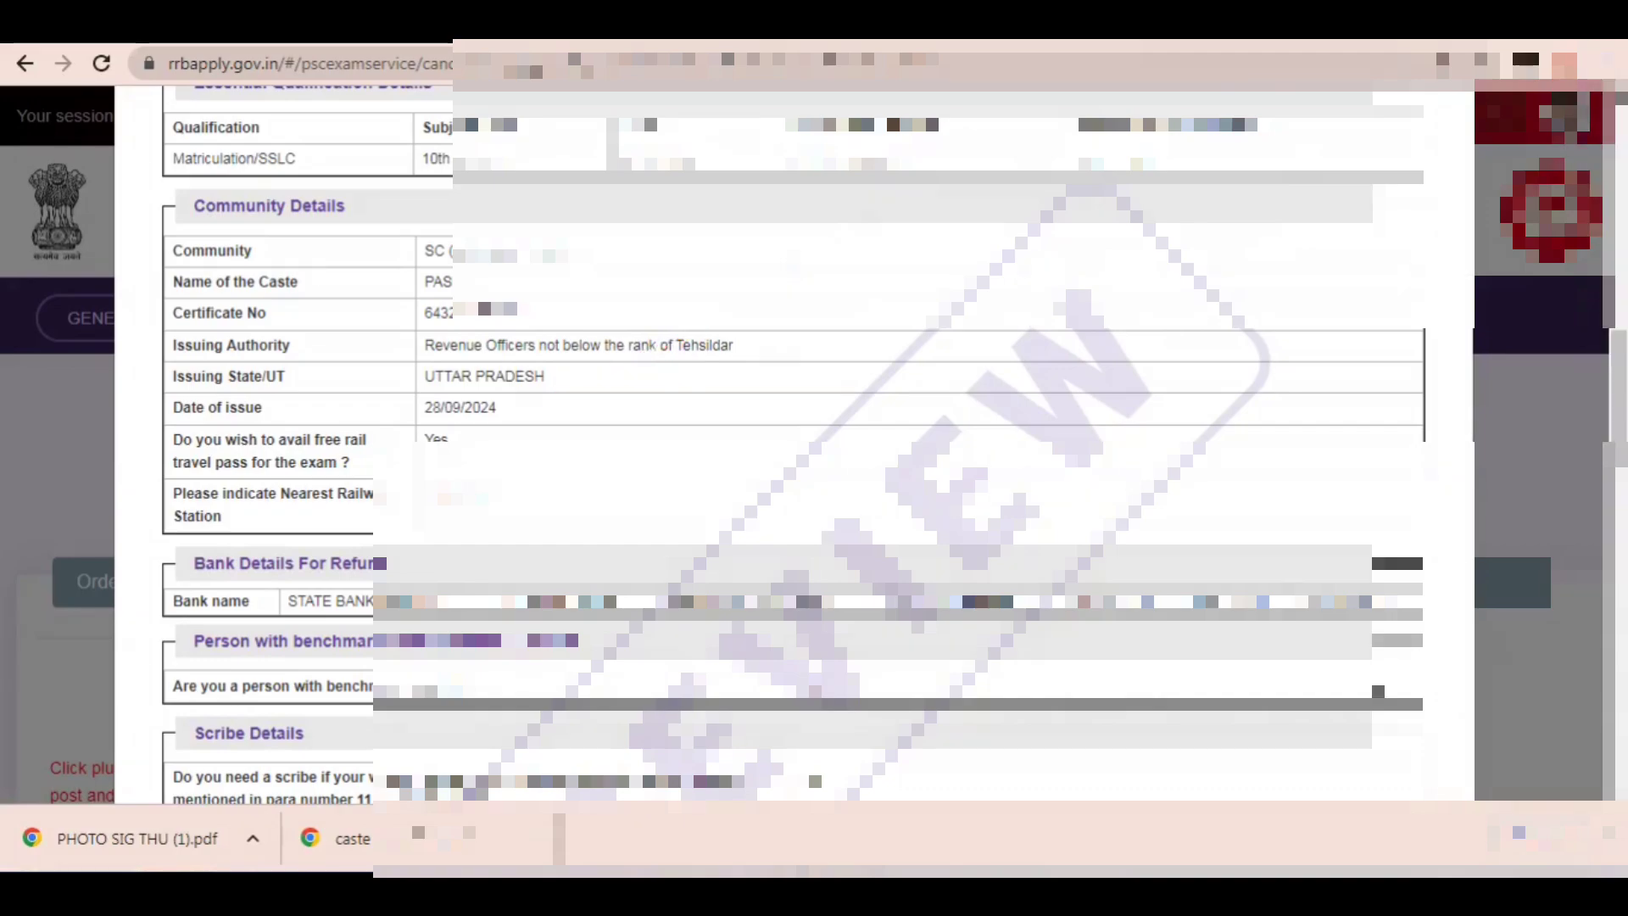
{"action": "scroll", "coordinate": [793, 445], "scroll_direction": "down", "scroll_amount": 10}
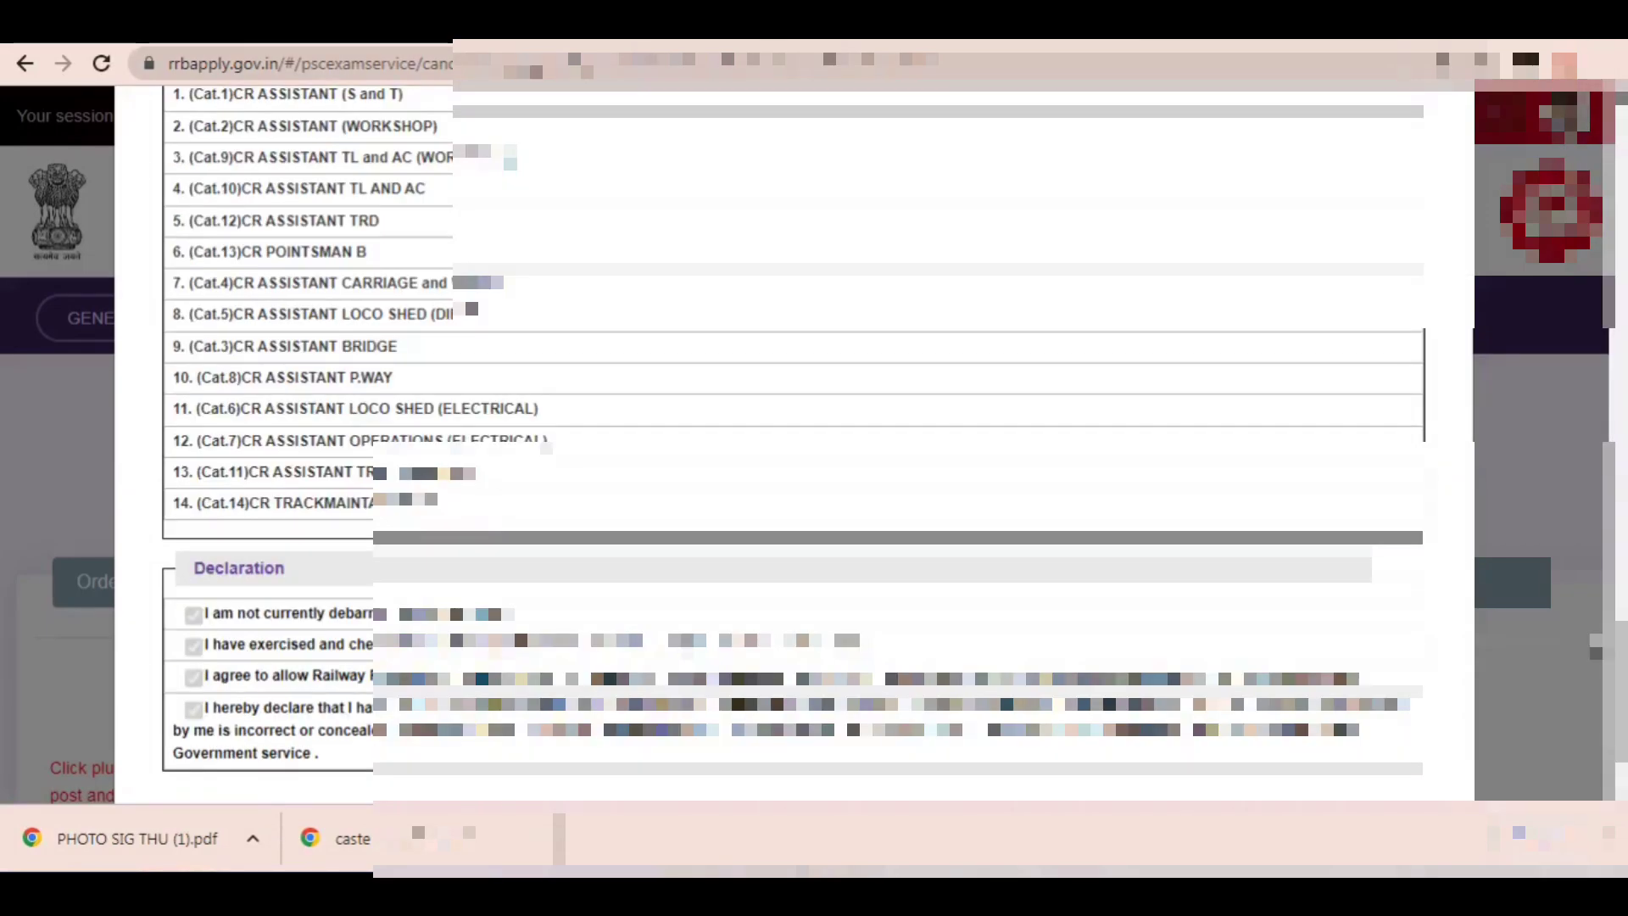
{"action": "scroll", "coordinate": [793, 445], "scroll_direction": "down", "scroll_amount": 2}
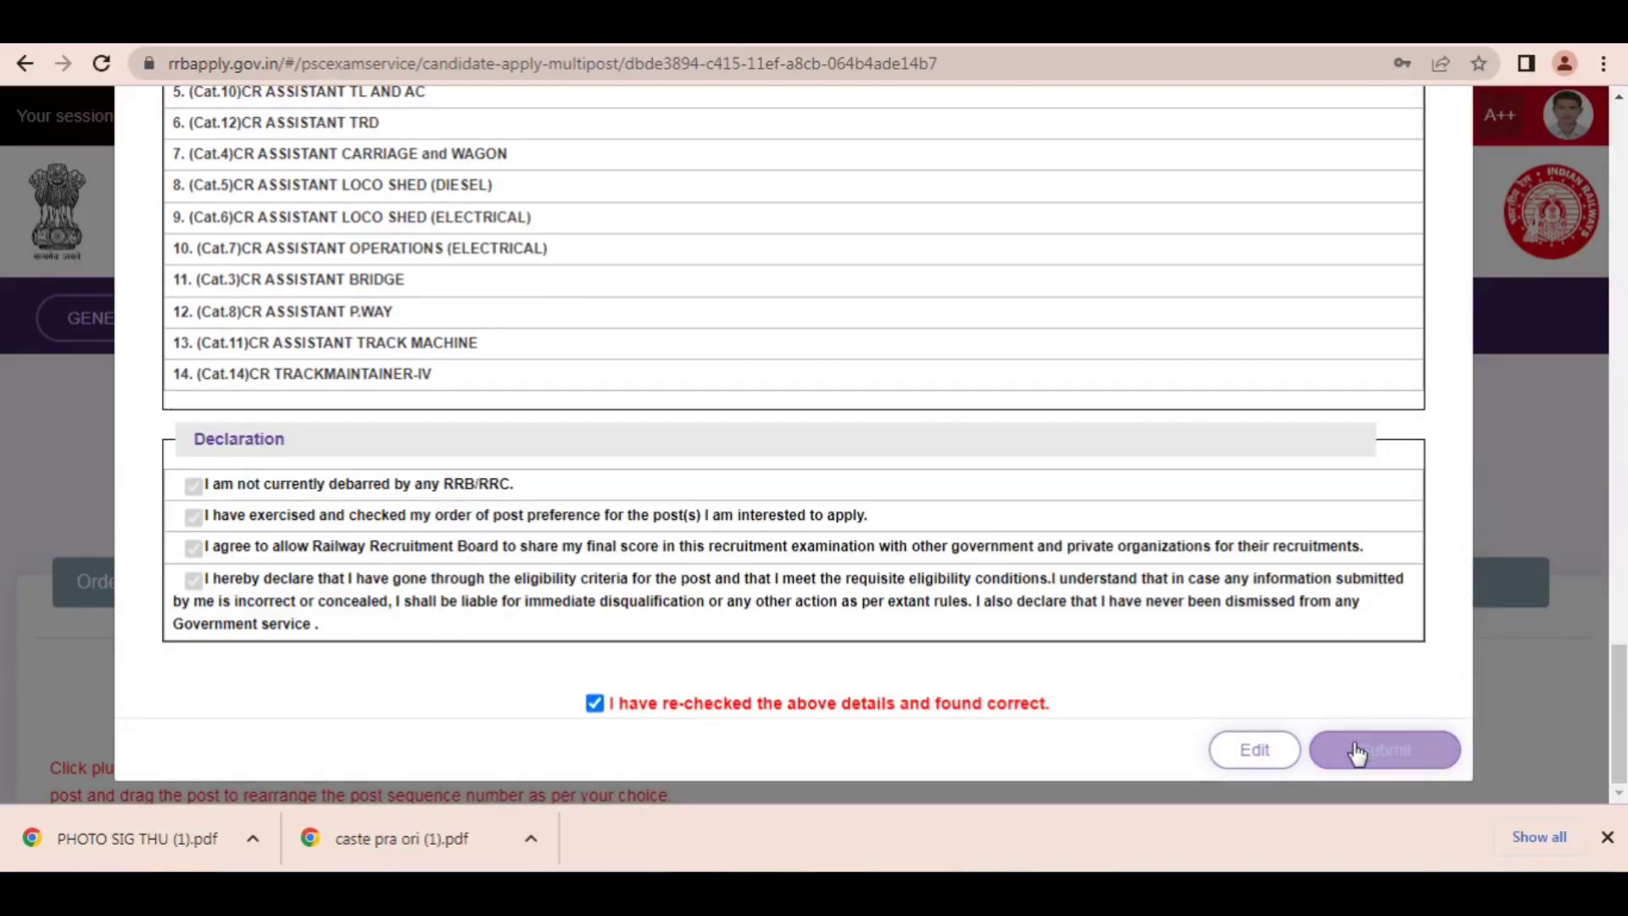
{"action": "left_click", "coordinate": [1369, 757]}
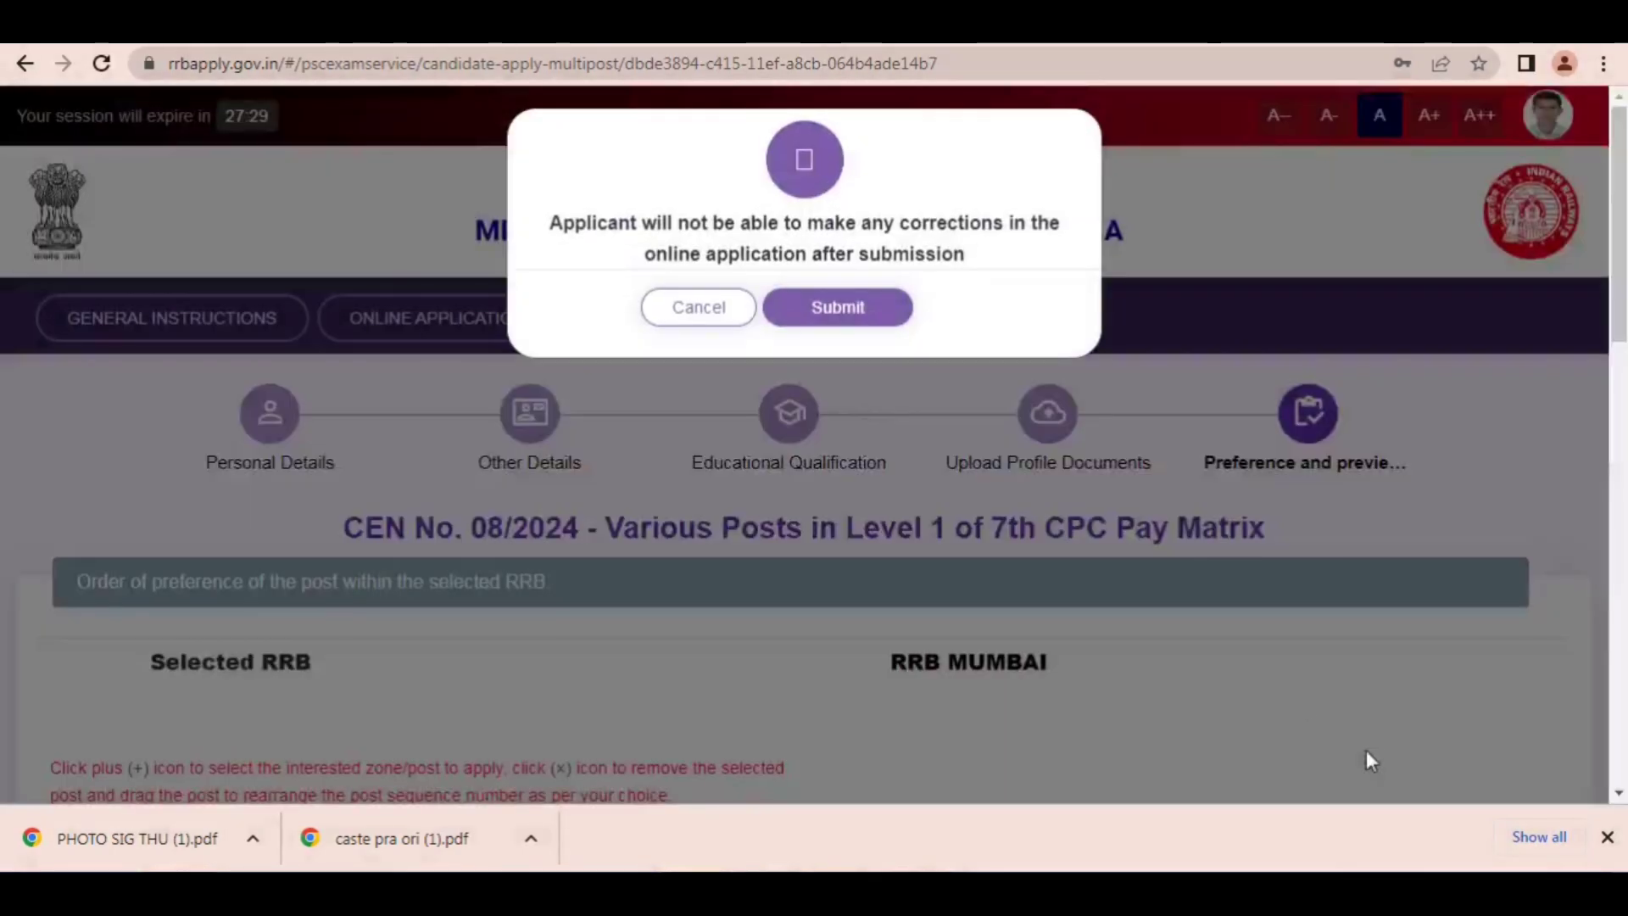
{"action": "left_click", "coordinate": [838, 309]}
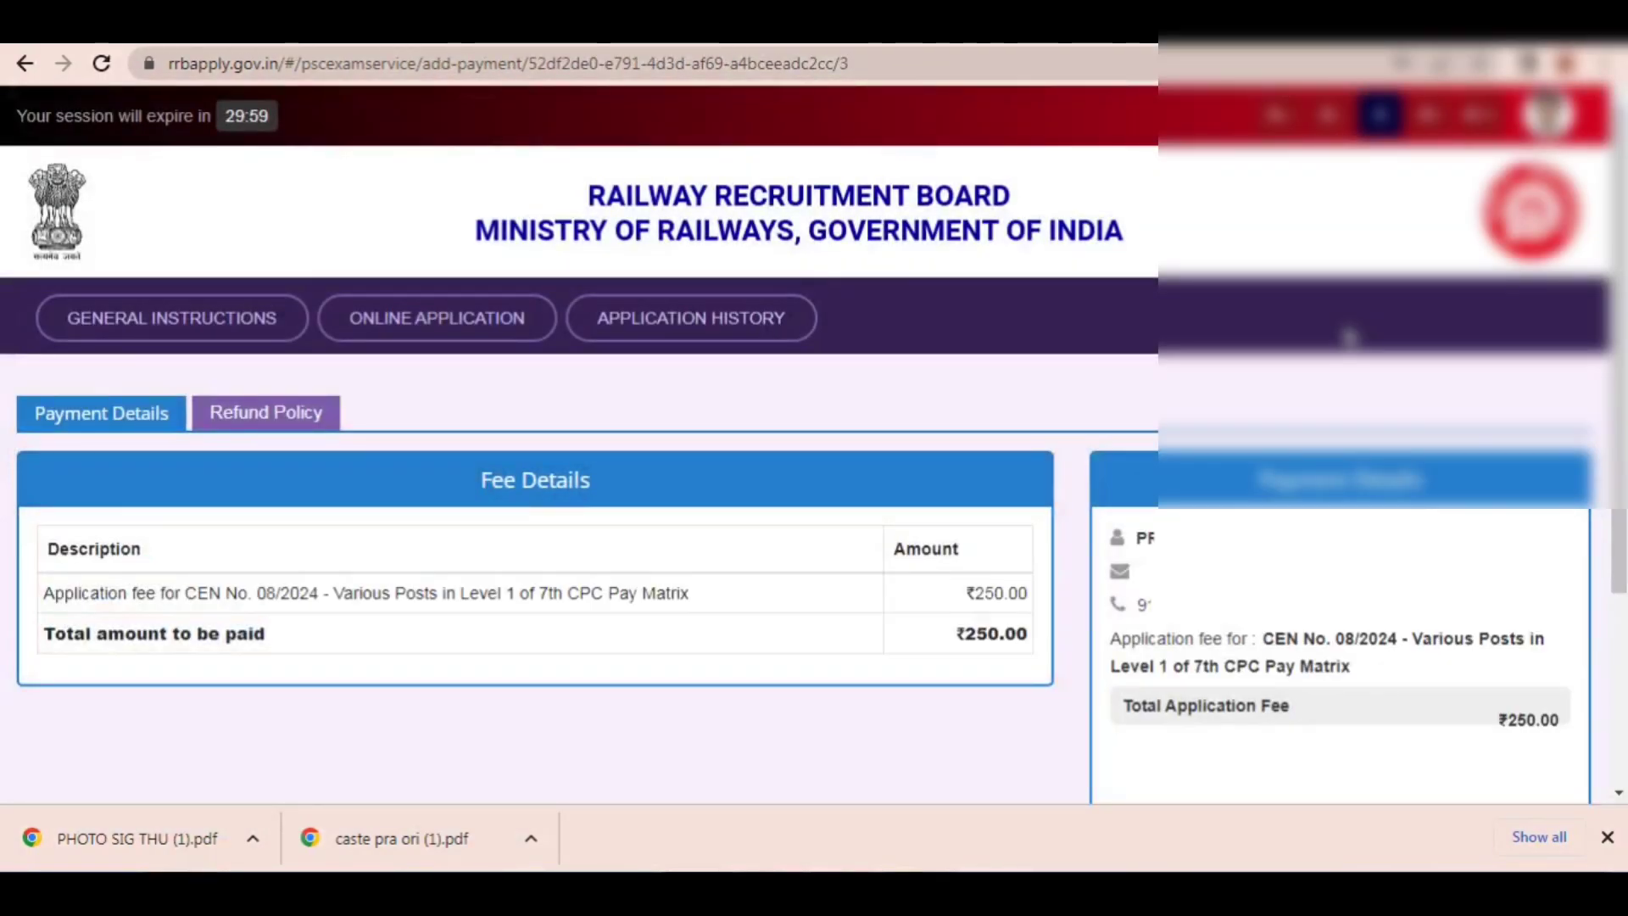
Step: Choose SBIePay for the application fee, agree with the payment terms and conditions, and proceed to the payment gateway
{"action": "scroll", "coordinate": [543, 424], "scroll_direction": "down", "scroll_amount": 3}
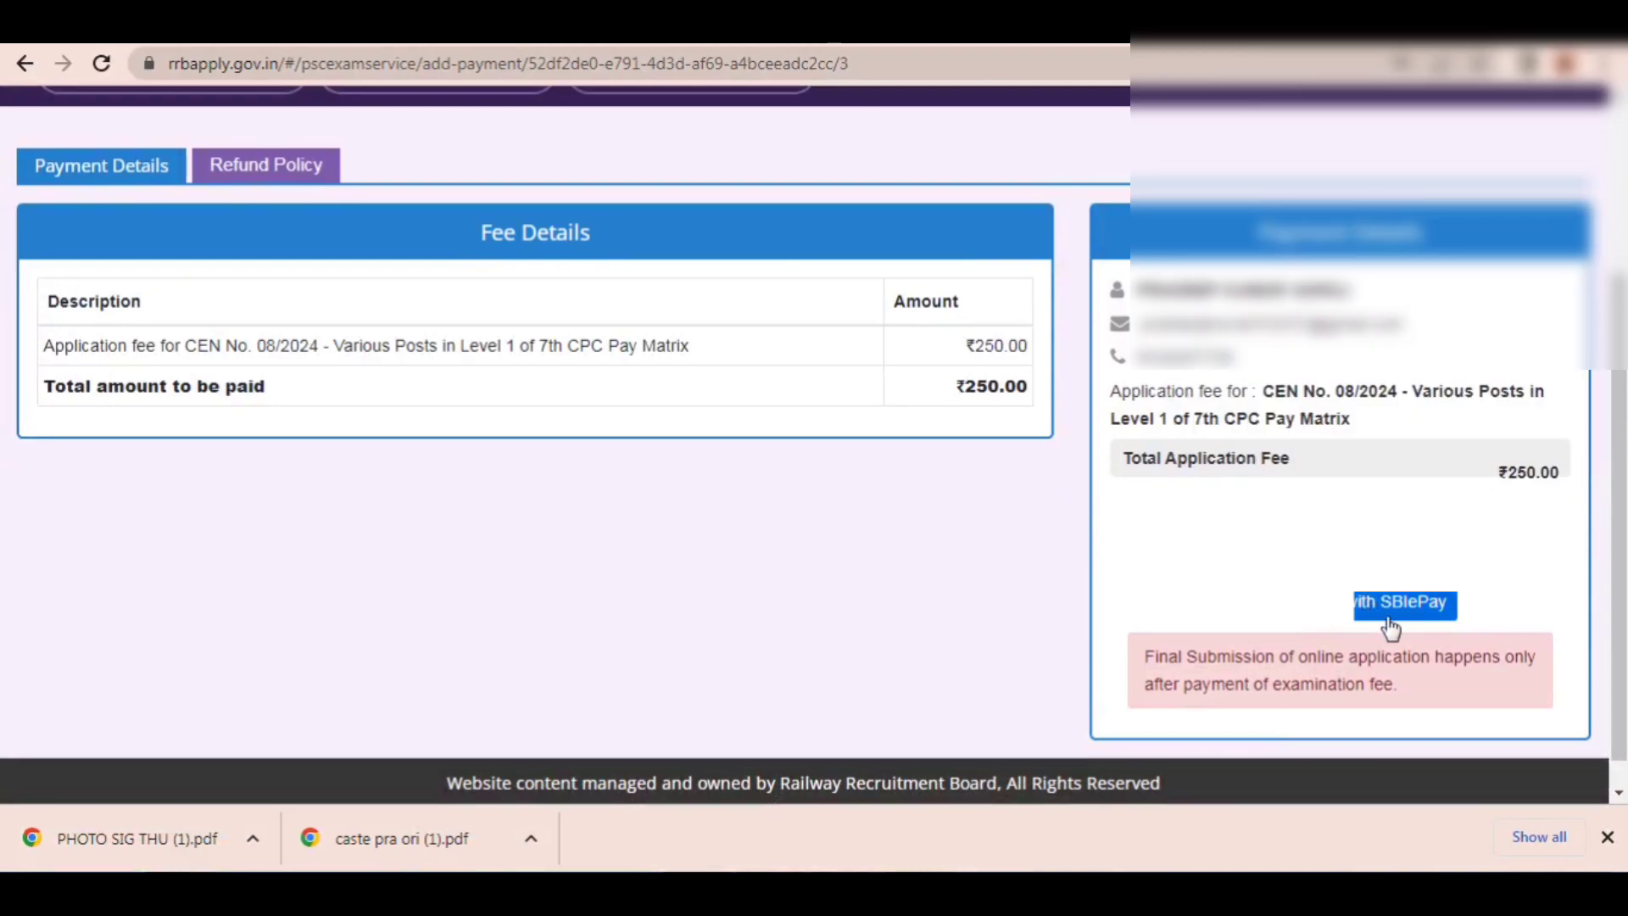
{"action": "left_click", "coordinate": [1390, 606]}
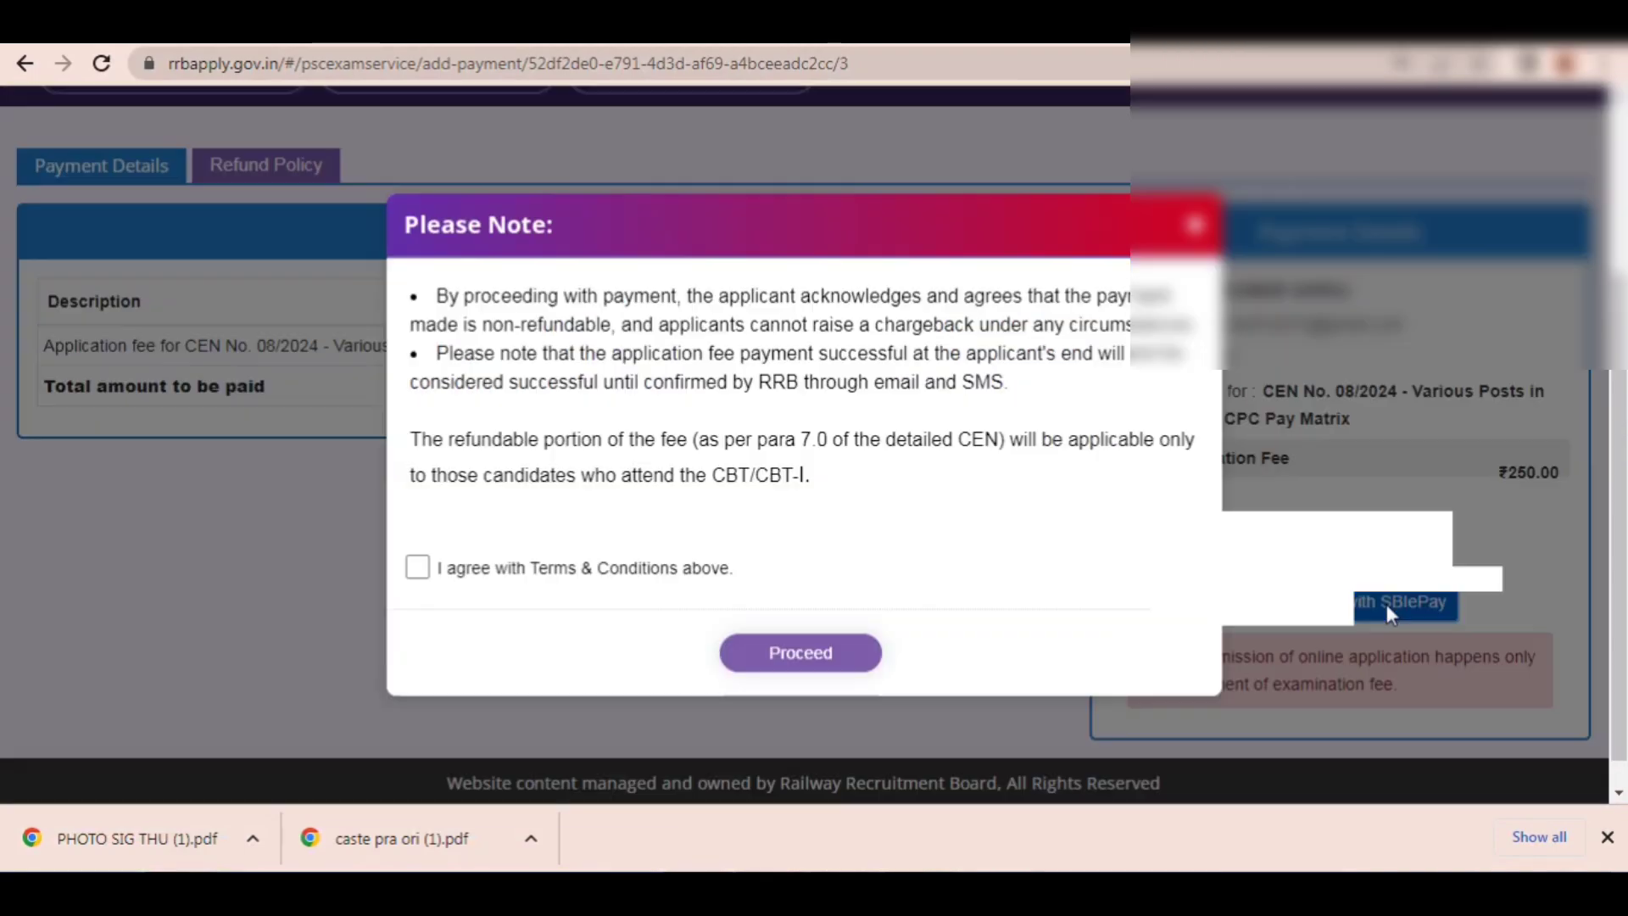
{"action": "left_click", "coordinate": [410, 569]}
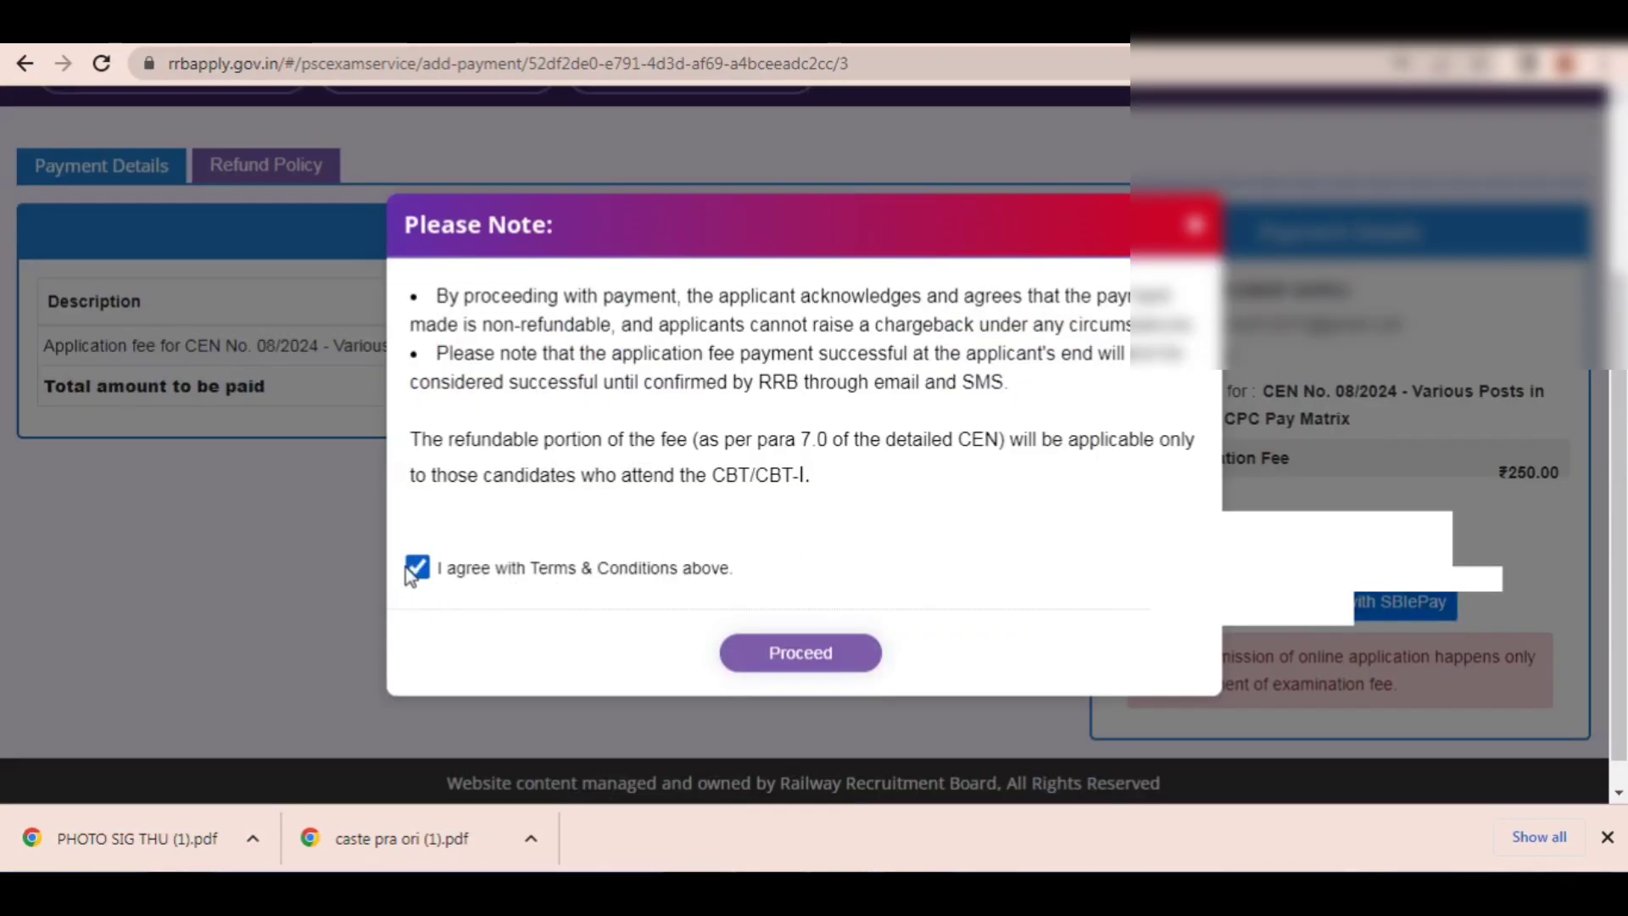
{"action": "left_click", "coordinate": [763, 660]}
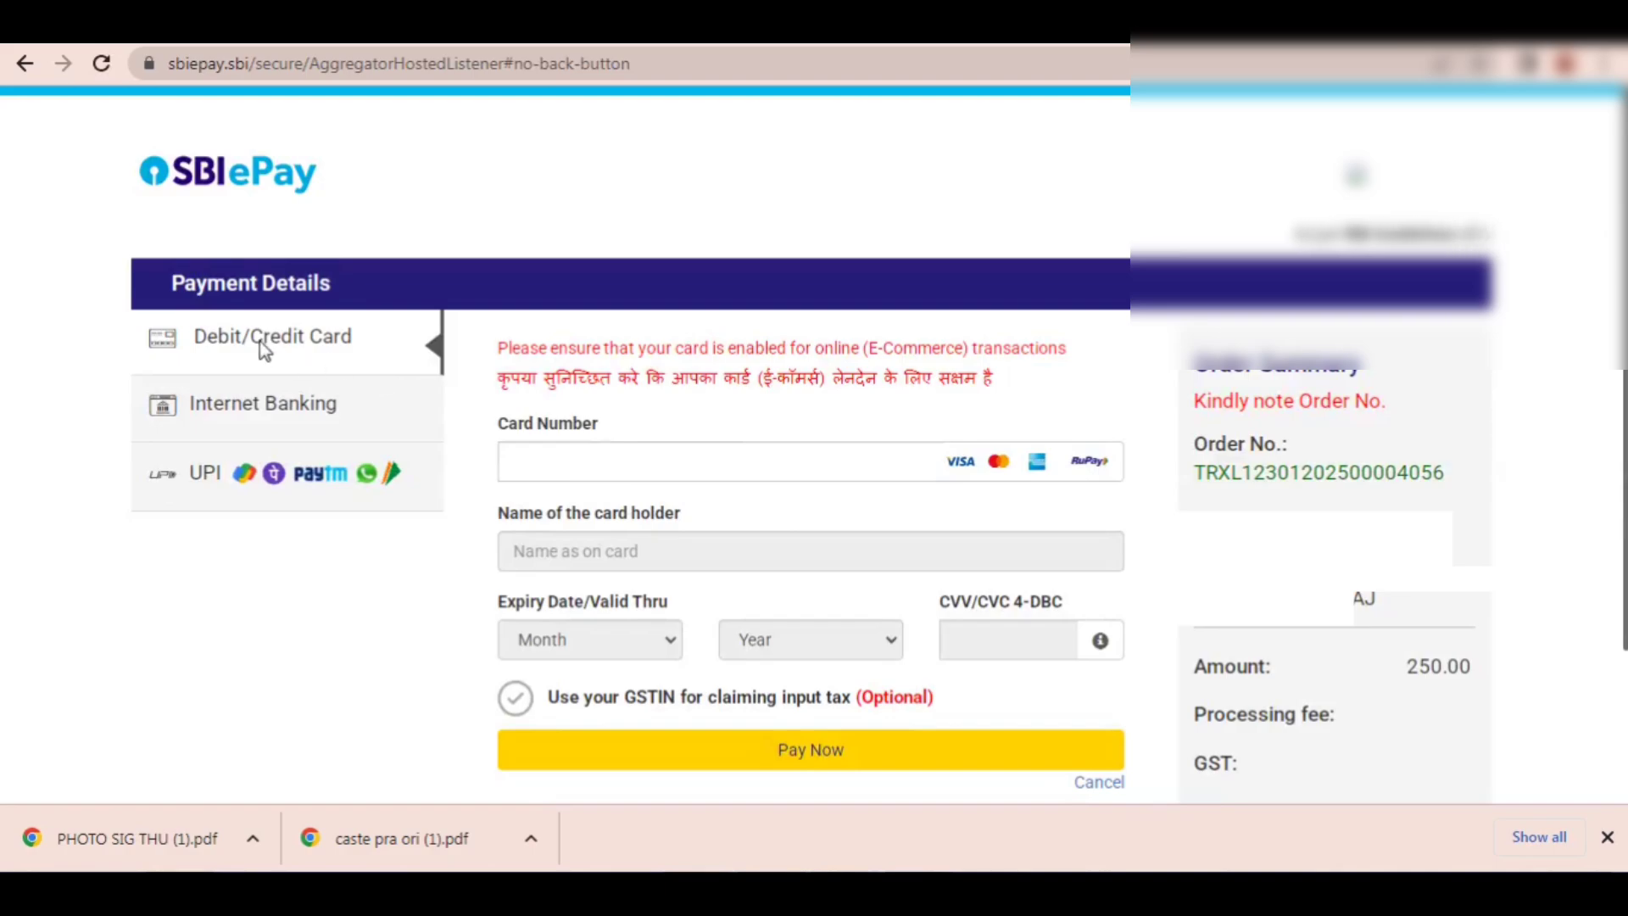
Step: Pay the application fee by UPI using the UPI QR option
{"action": "left_click", "coordinate": [259, 472]}
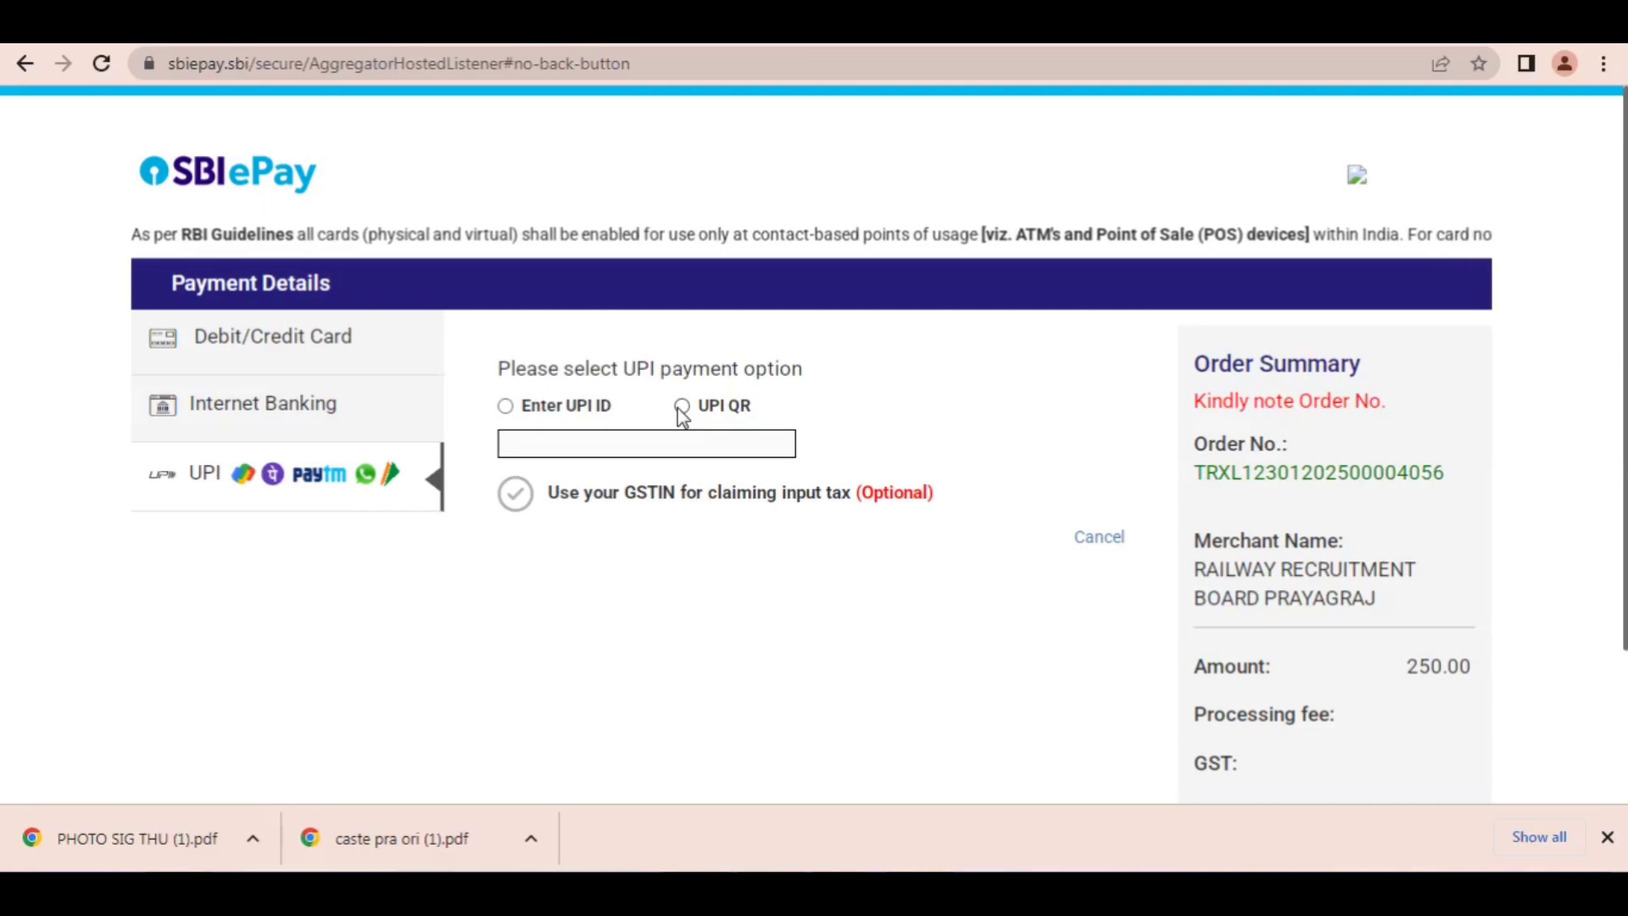
{"action": "left_click", "coordinate": [679, 407]}
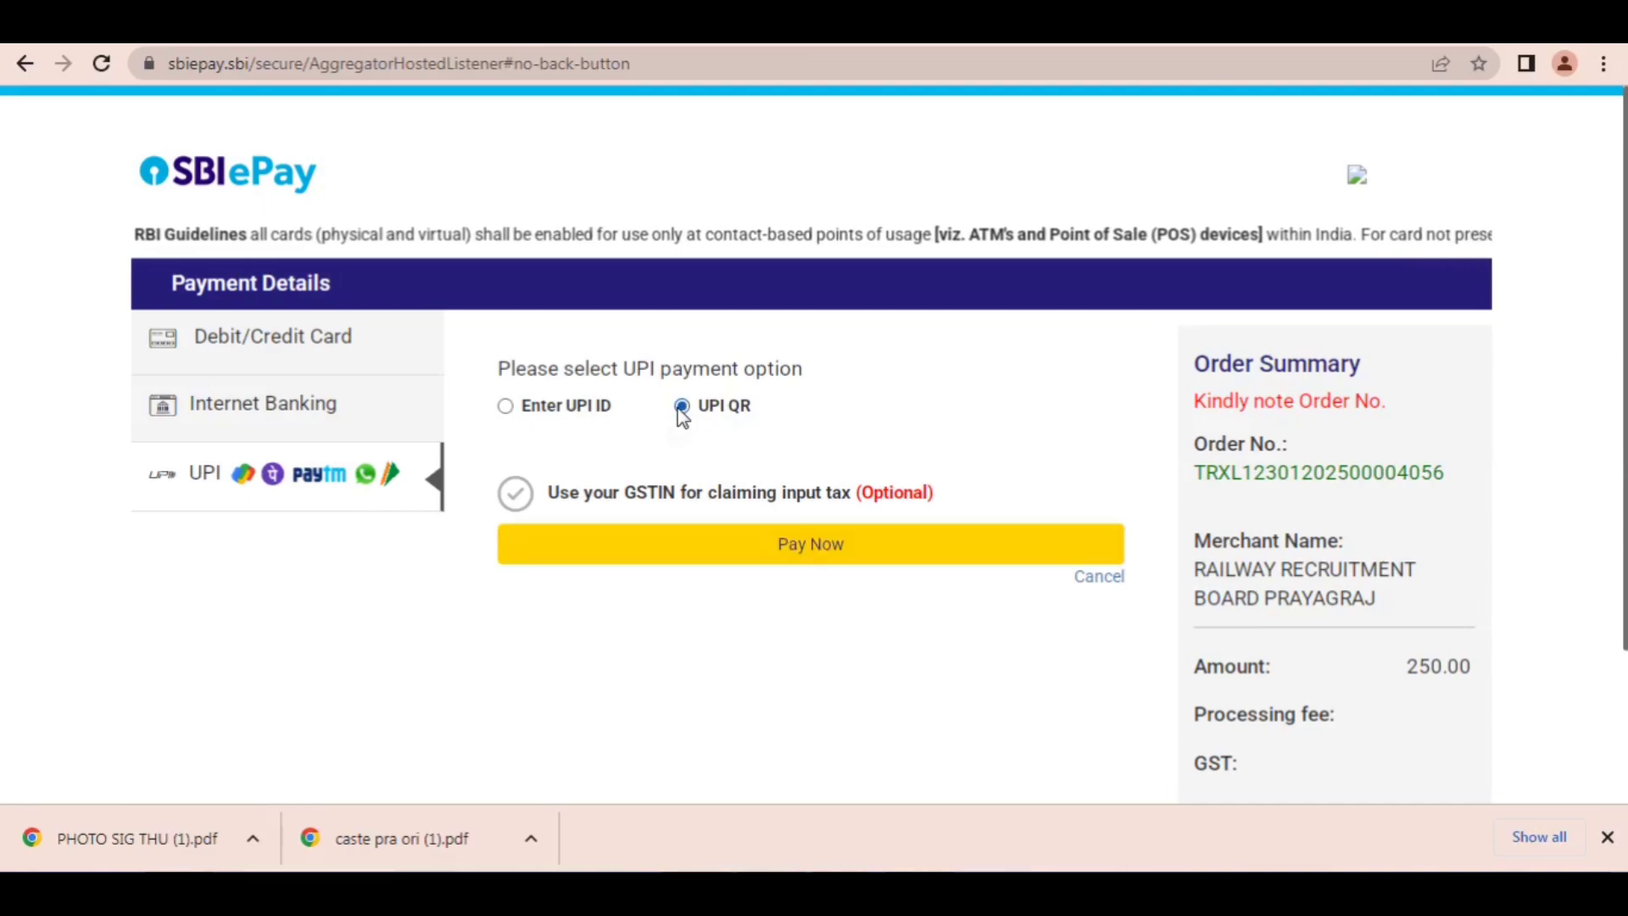
{"action": "left_click", "coordinate": [780, 560]}
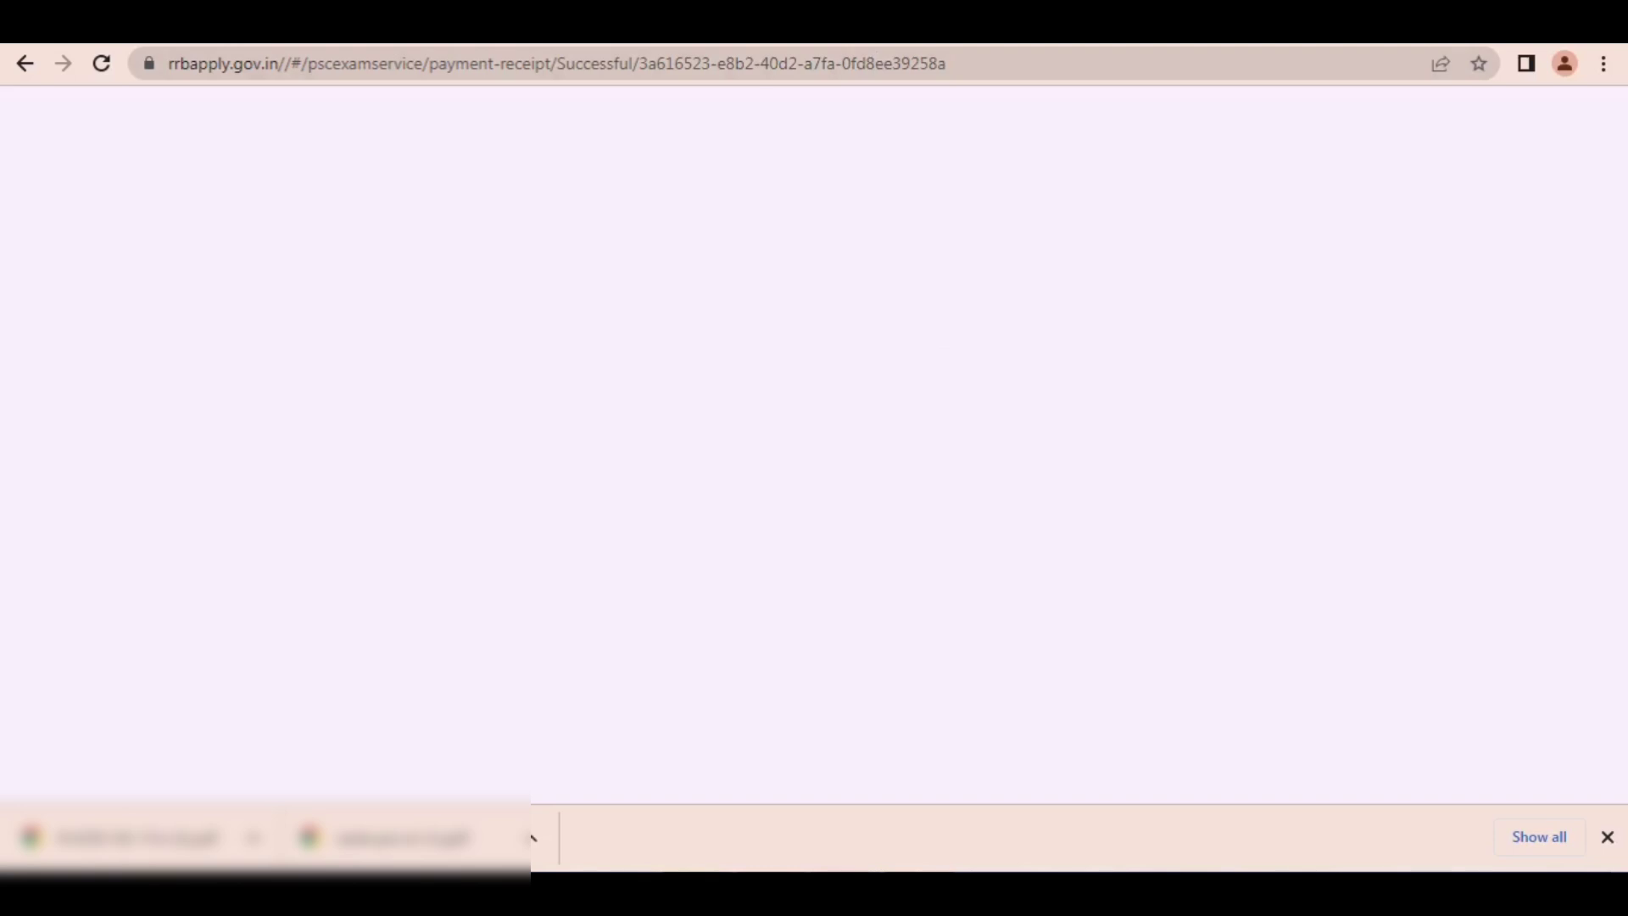
Step: Mark the page reload control, the payment receipt's status message and Application History with temporary arrows, and clear them
{"action": "left_click_drag", "start_coordinate": [708, 280], "coordinate": [108, 83]}
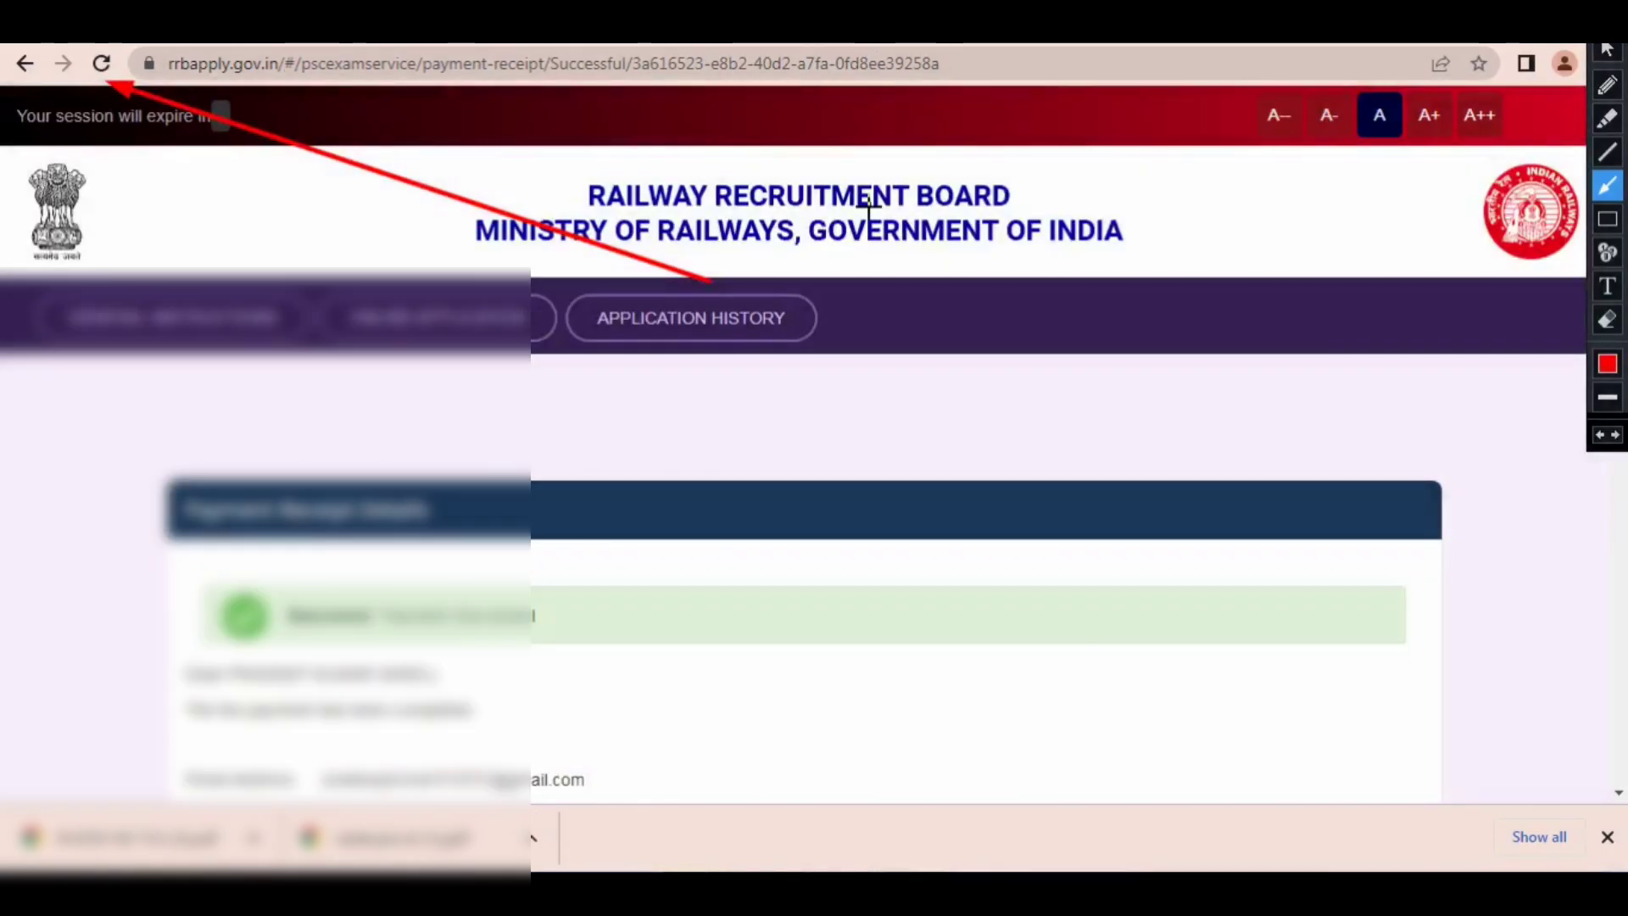
{"action": "mouse_move", "coordinate": [797, 274]}
{"action": "left_mouse_down"}
{"action": "mouse_move", "coordinate": [746, 347]}
{"action": "mouse_move", "coordinate": [382, 607]}
{"action": "mouse_move", "coordinate": [352, 611]}
{"action": "mouse_move", "coordinate": [448, 598]}
{"action": "left_mouse_up"}
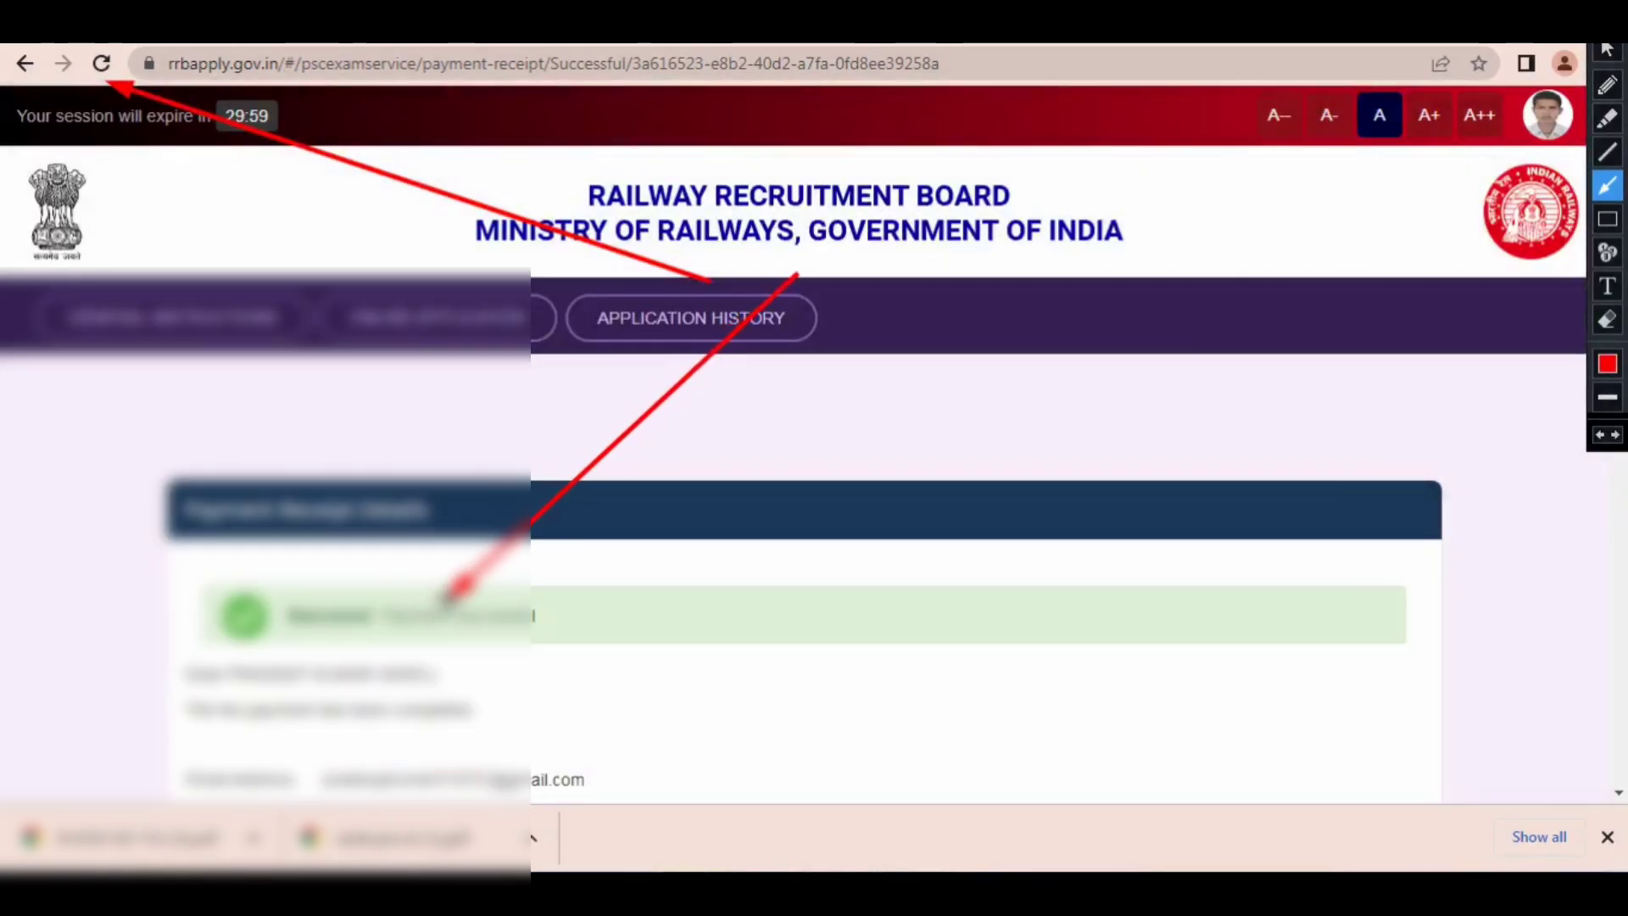
{"action": "left_click_drag", "start_coordinate": [1177, 382], "coordinate": [821, 339]}
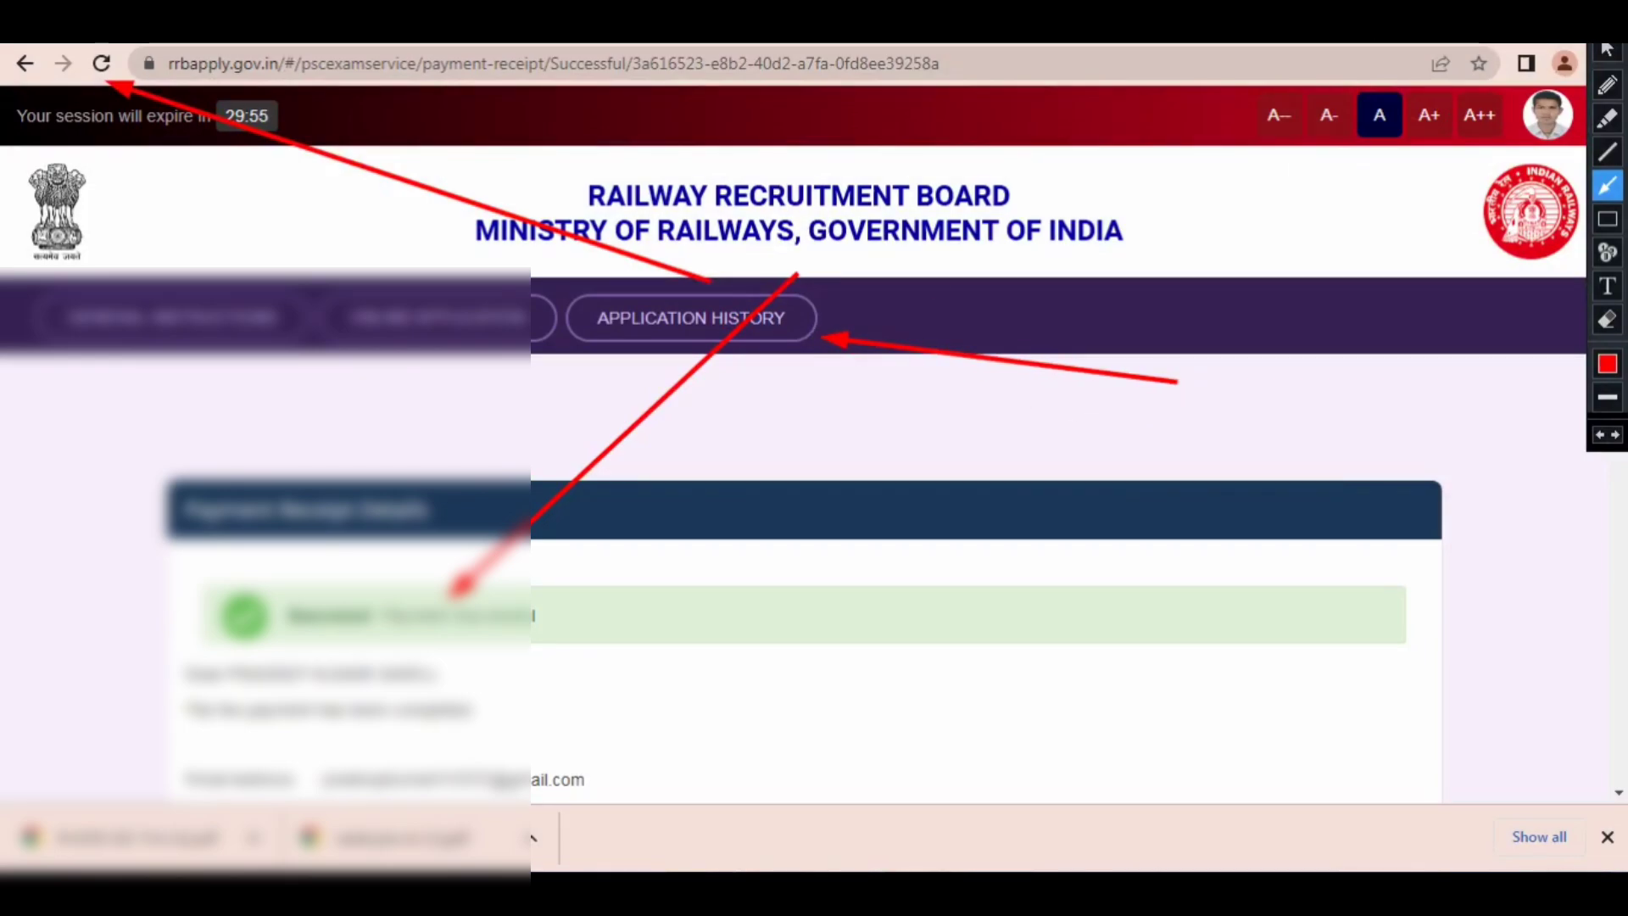
{"action": "key", "text": "Escape"}
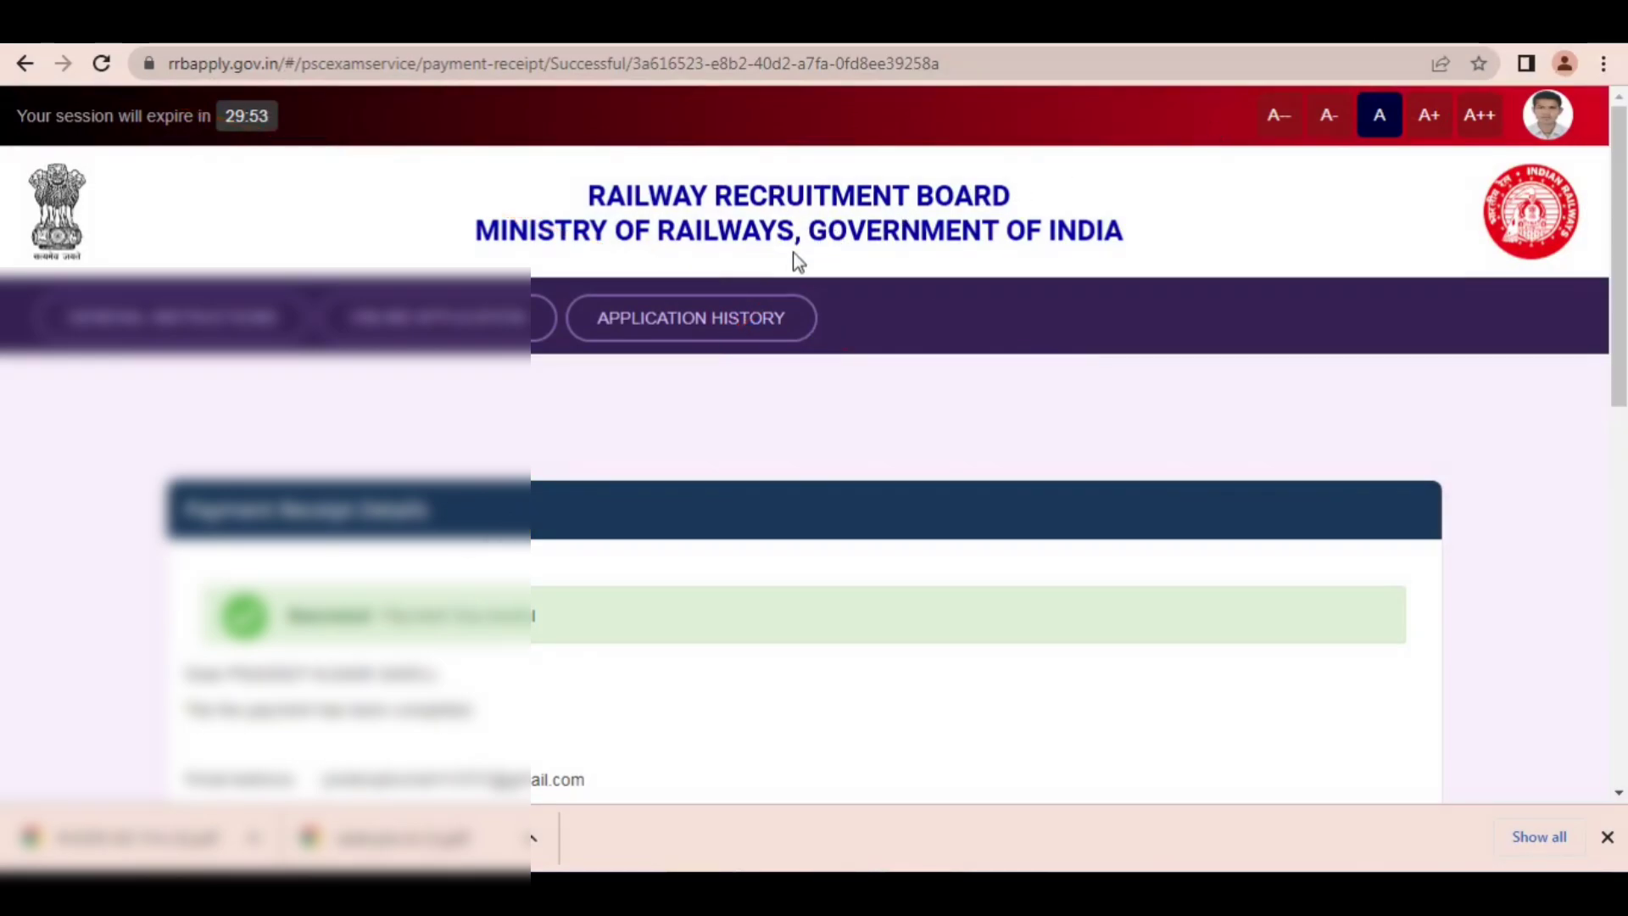
Step: Open the application history and mark Pay Now and View Application for the Level 1 application with temporary arrows
{"action": "left_click", "coordinate": [753, 318]}
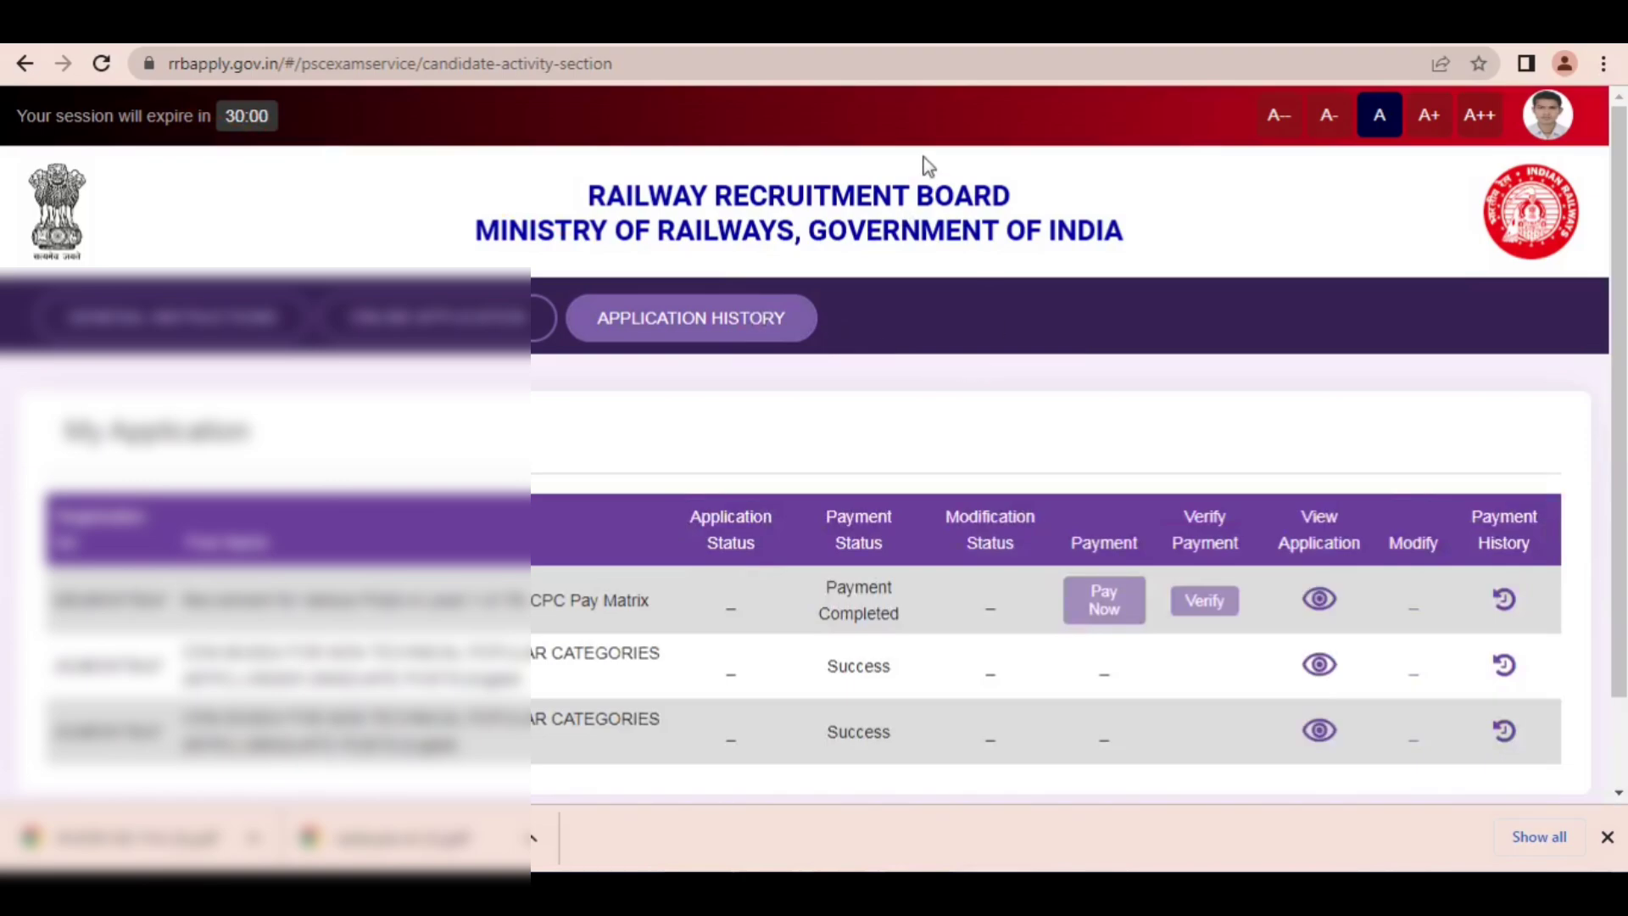
{"action": "key", "text": "ctrl+alt+d"}
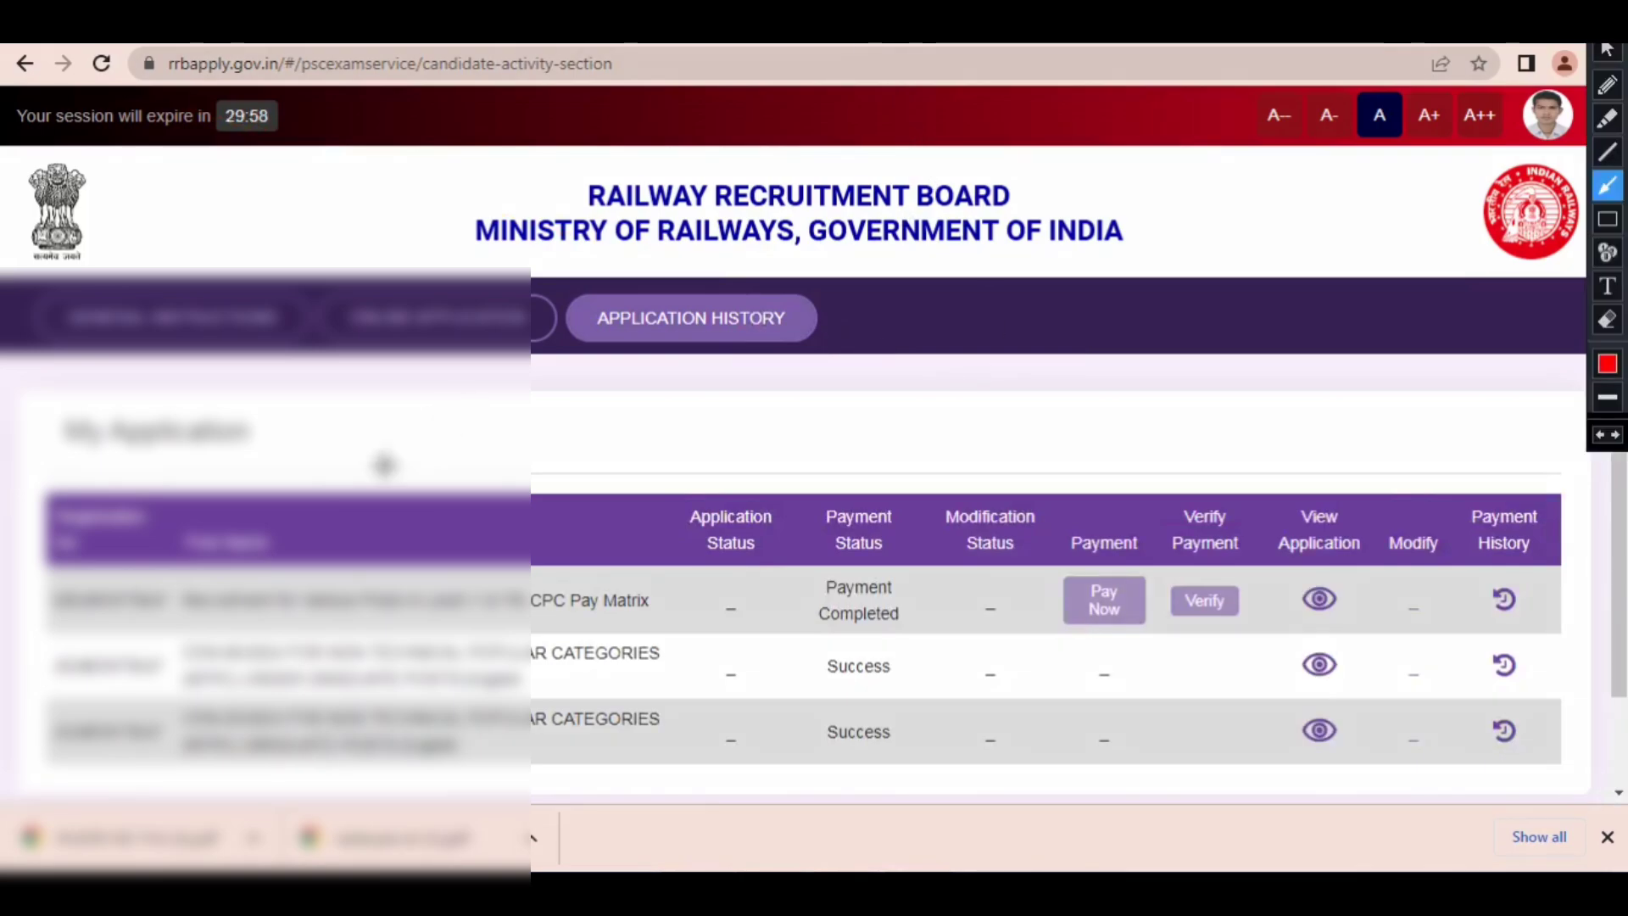
{"action": "mouse_move", "coordinate": [384, 465]}
{"action": "left_mouse_down"}
{"action": "mouse_move", "coordinate": [485, 543]}
{"action": "mouse_move", "coordinate": [1052, 558]}
{"action": "mouse_move", "coordinate": [1289, 598]}
{"action": "mouse_move", "coordinate": [1102, 599]}
{"action": "left_mouse_up"}
{"action": "left_click_drag", "start_coordinate": [1269, 465], "coordinate": [1310, 593]}
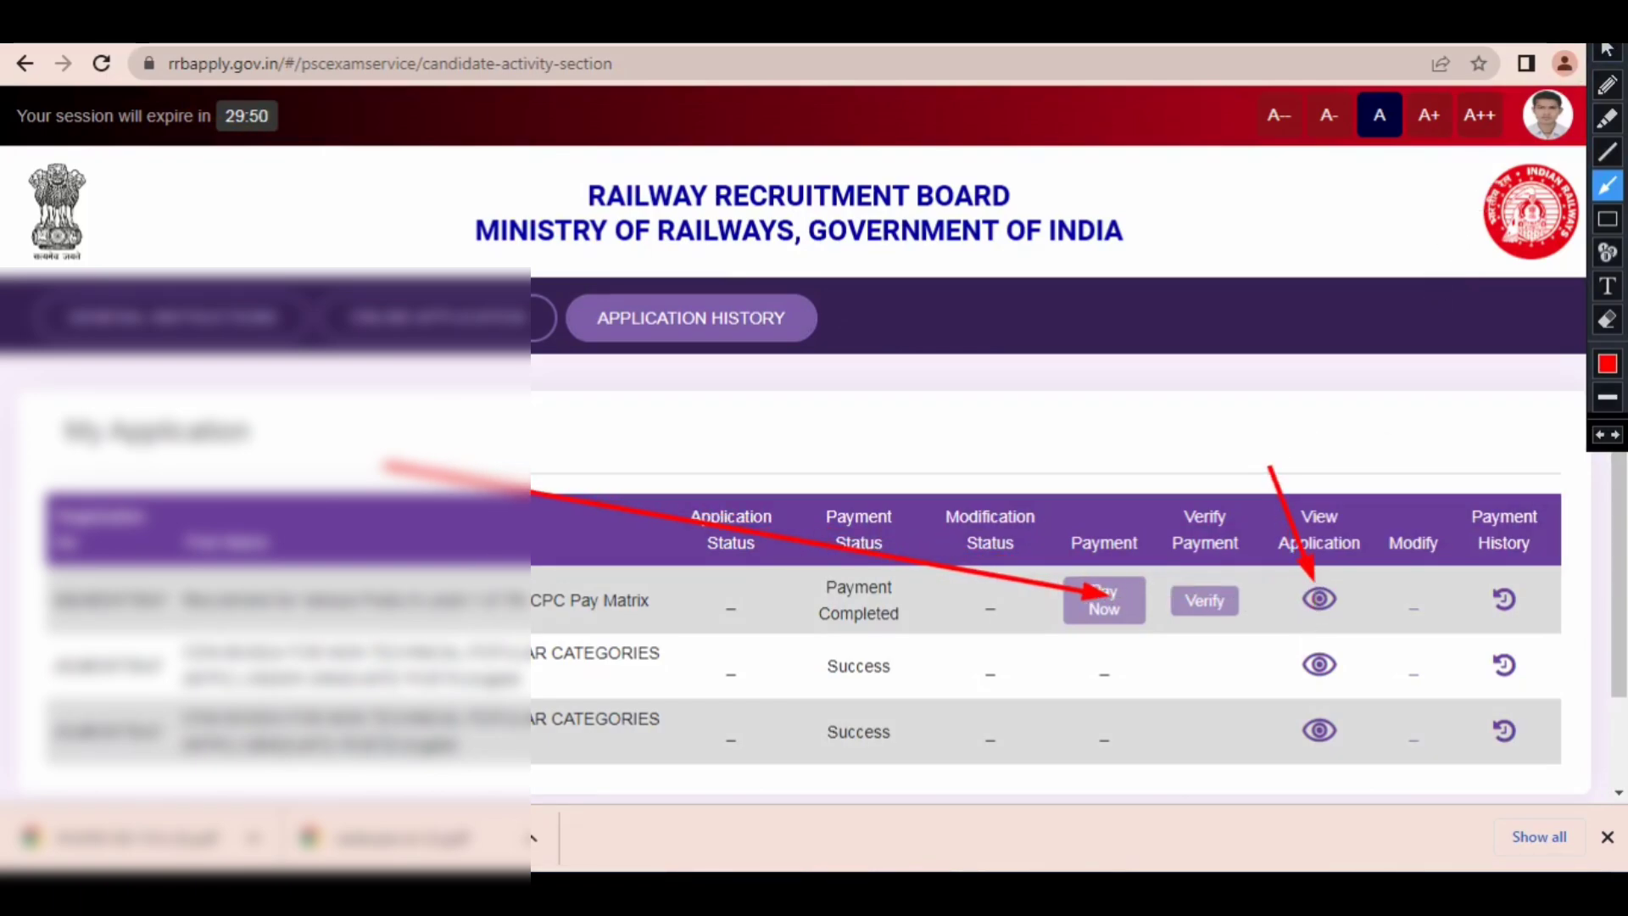
{"action": "left_click", "coordinate": [1608, 31]}
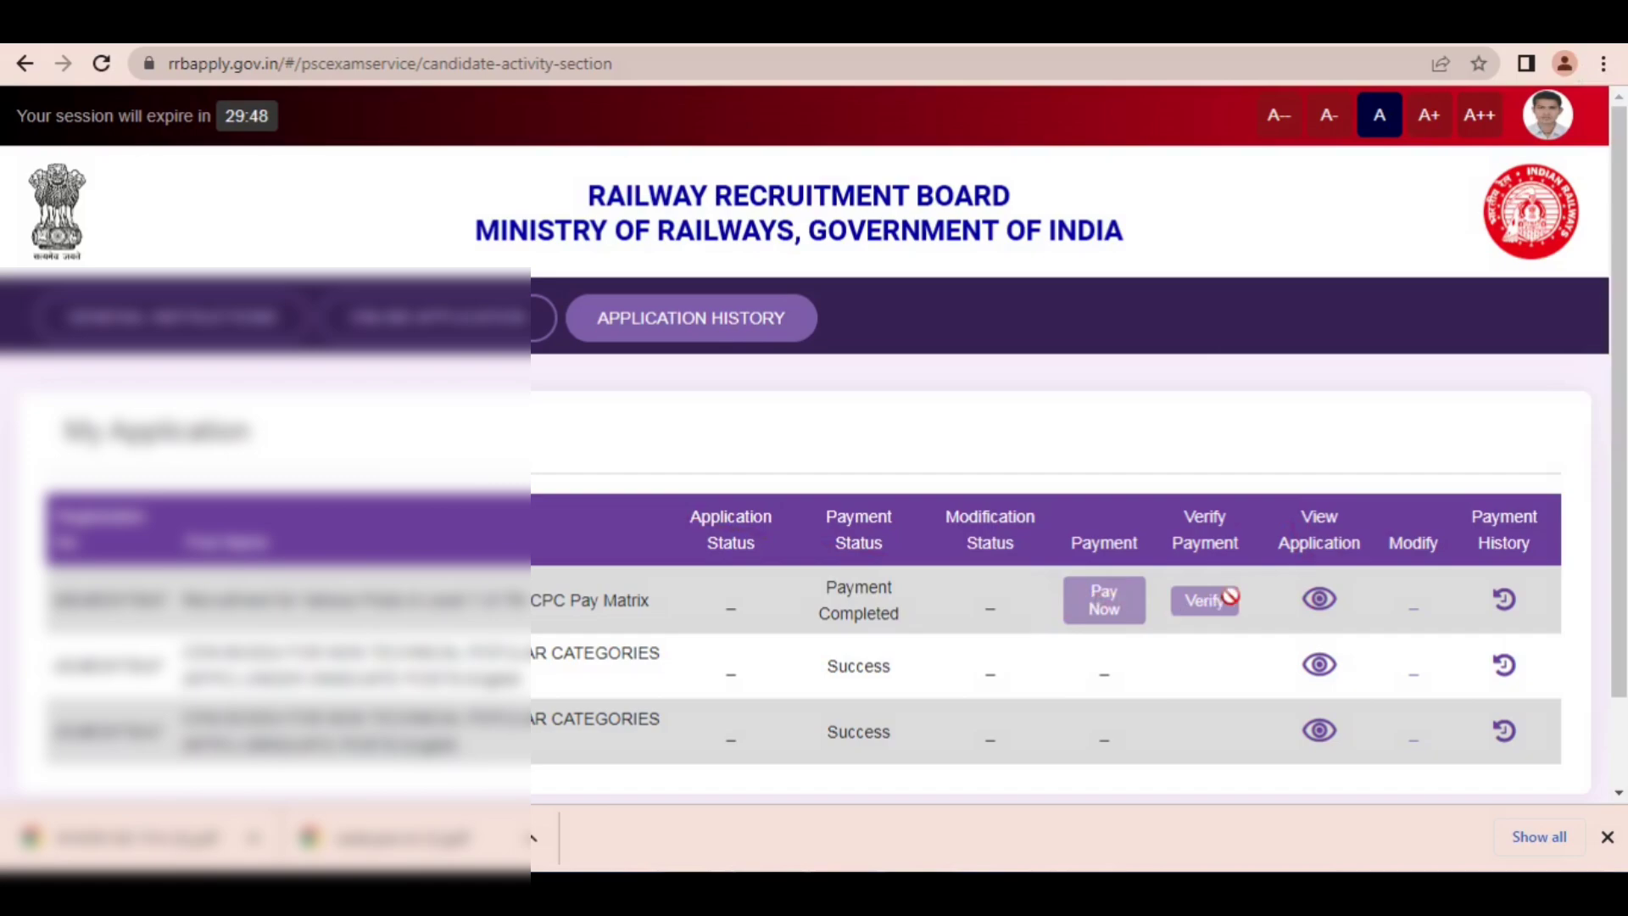
Step: View the submitted CEN 08/2024 Level 1 application and go to the print option at its end
{"action": "left_click", "coordinate": [1317, 602]}
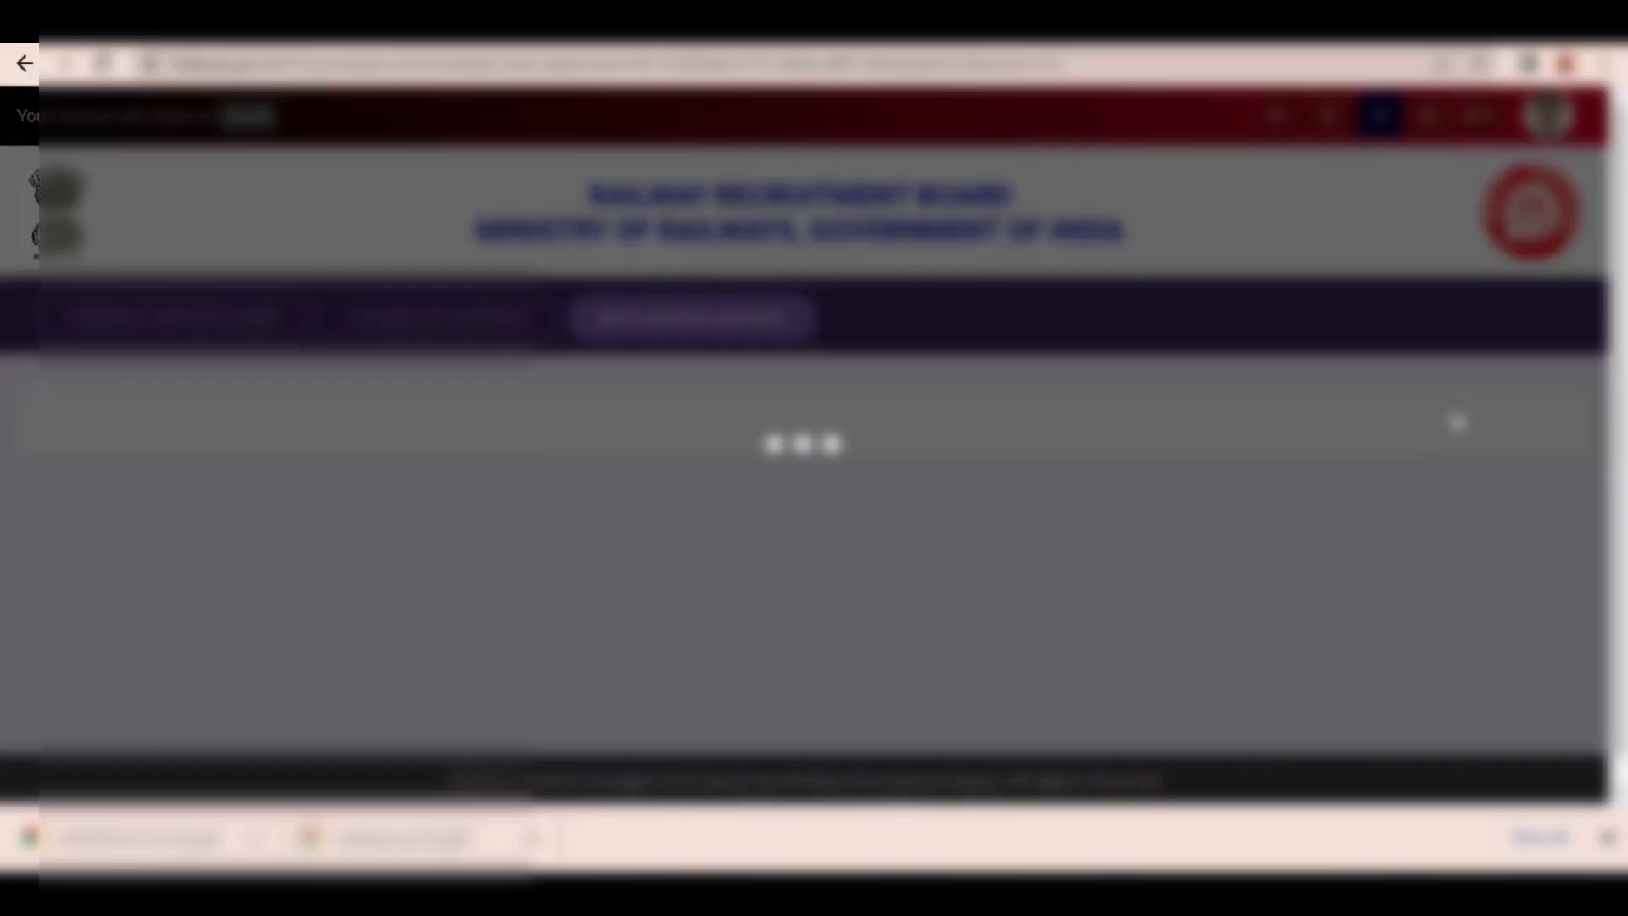
{"action": "left_click_drag", "start_coordinate": [1618, 246], "coordinate": [1600, 757]}
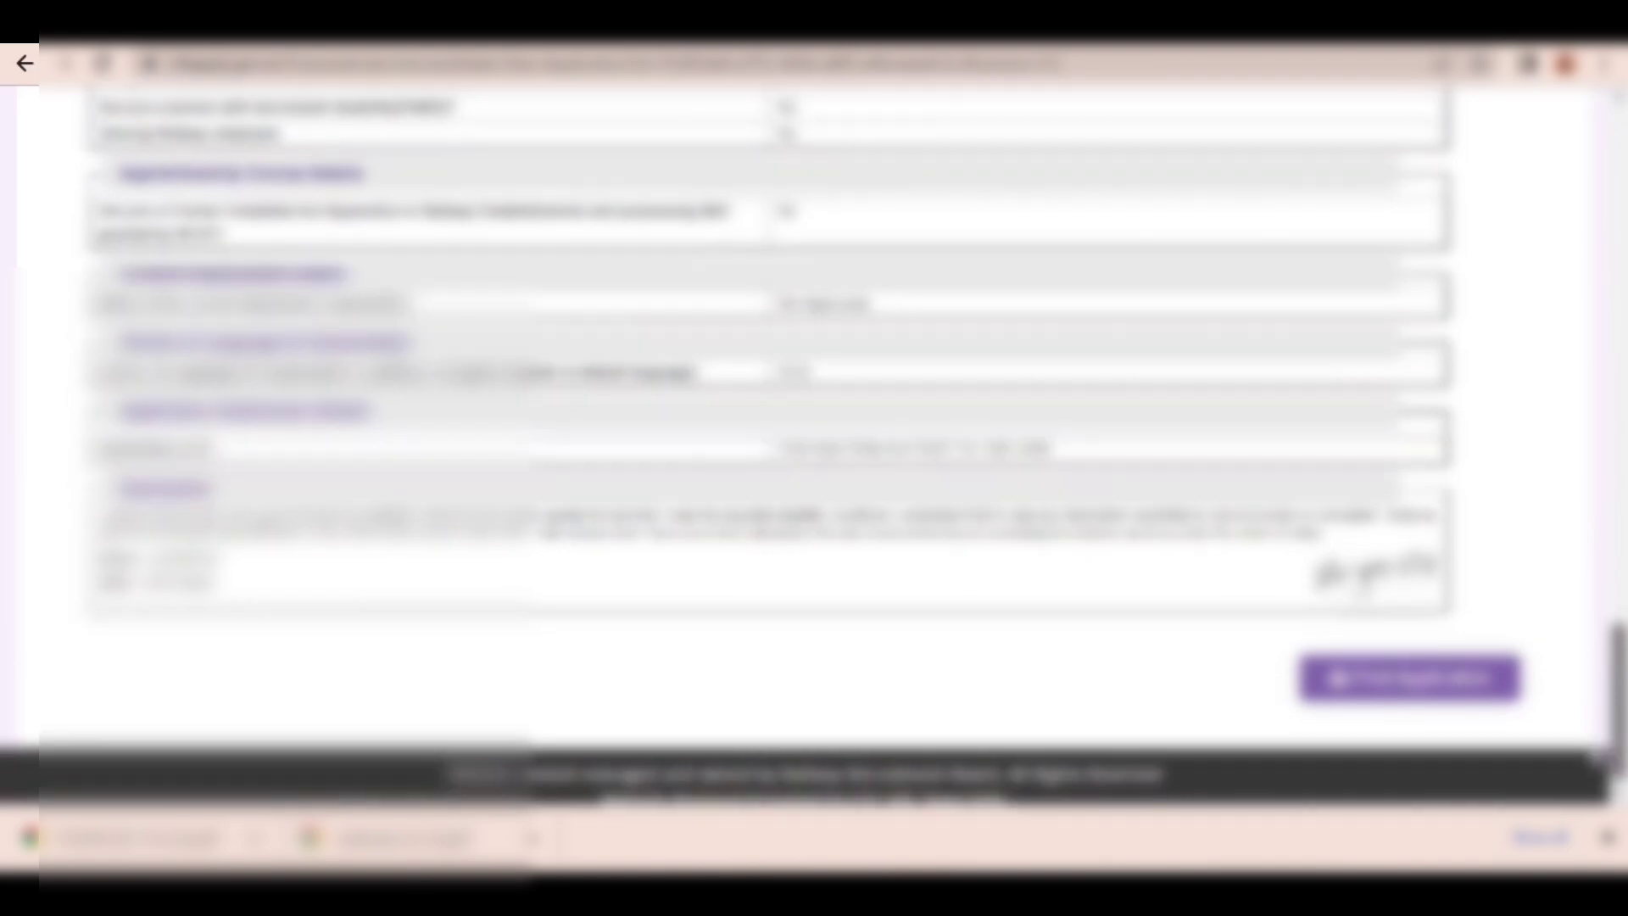